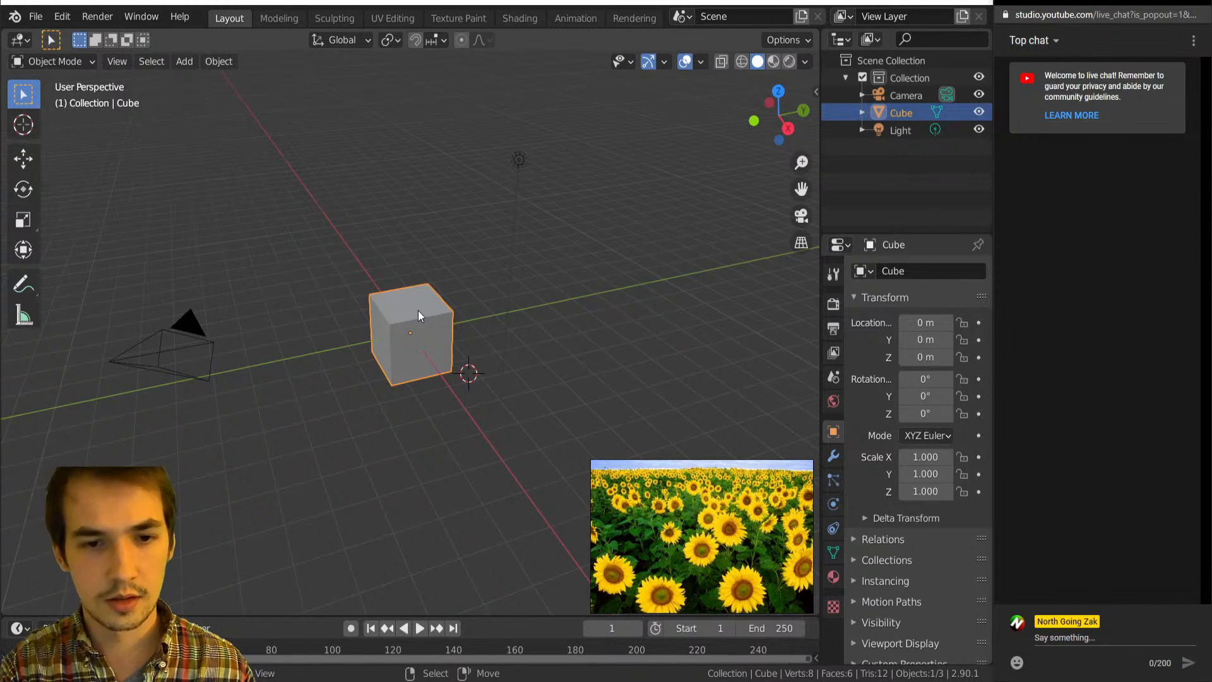
# Delete all default objects in the scene and add a new mesh cube.
pyautogui.press('a')
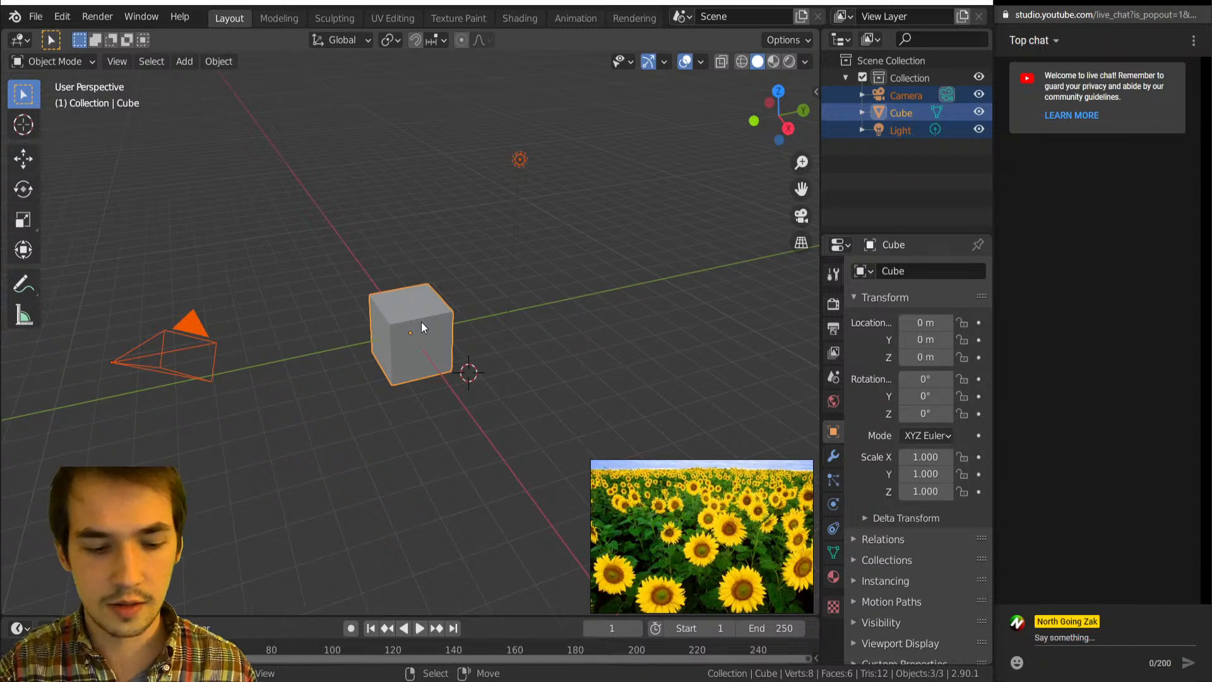
pyautogui.press('Delete')
pyautogui.hotkey('shift', 'a')
pyautogui.moveTo(422, 320)
pyautogui.press('Down')
pyautogui.press('Return')
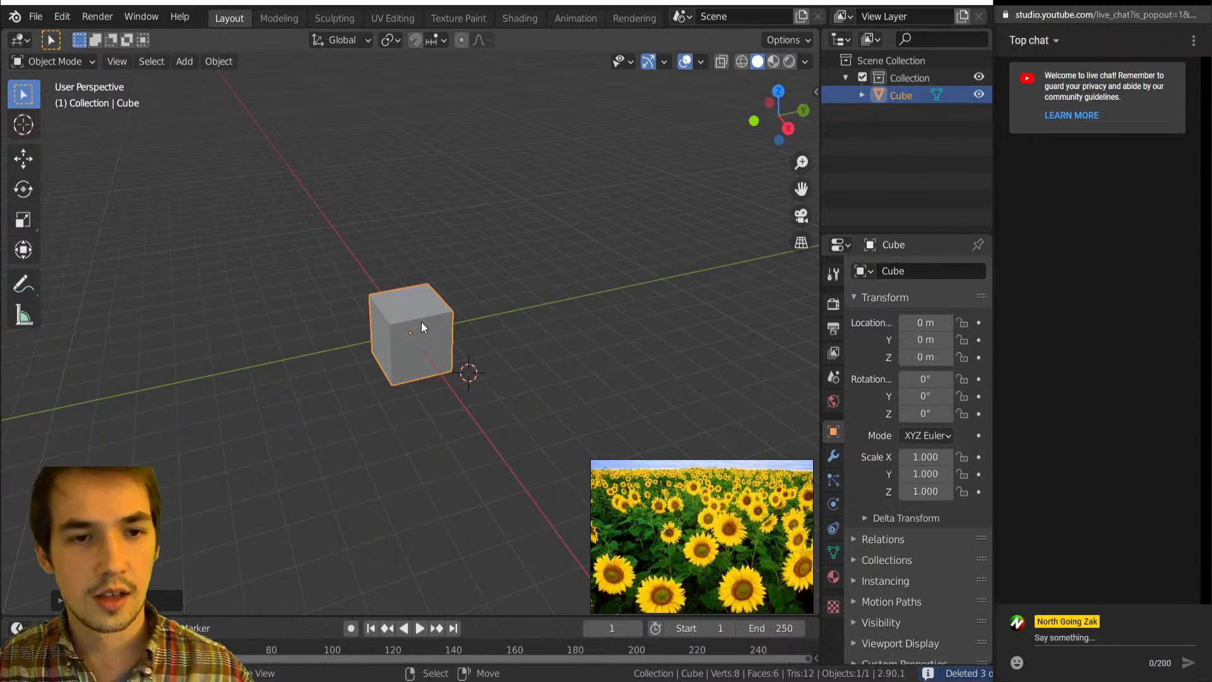
# Add a Subdivision Surface modifier at level 5 to the cube and set its type to Simple.
pyautogui.hotkey('ctrl', '5')
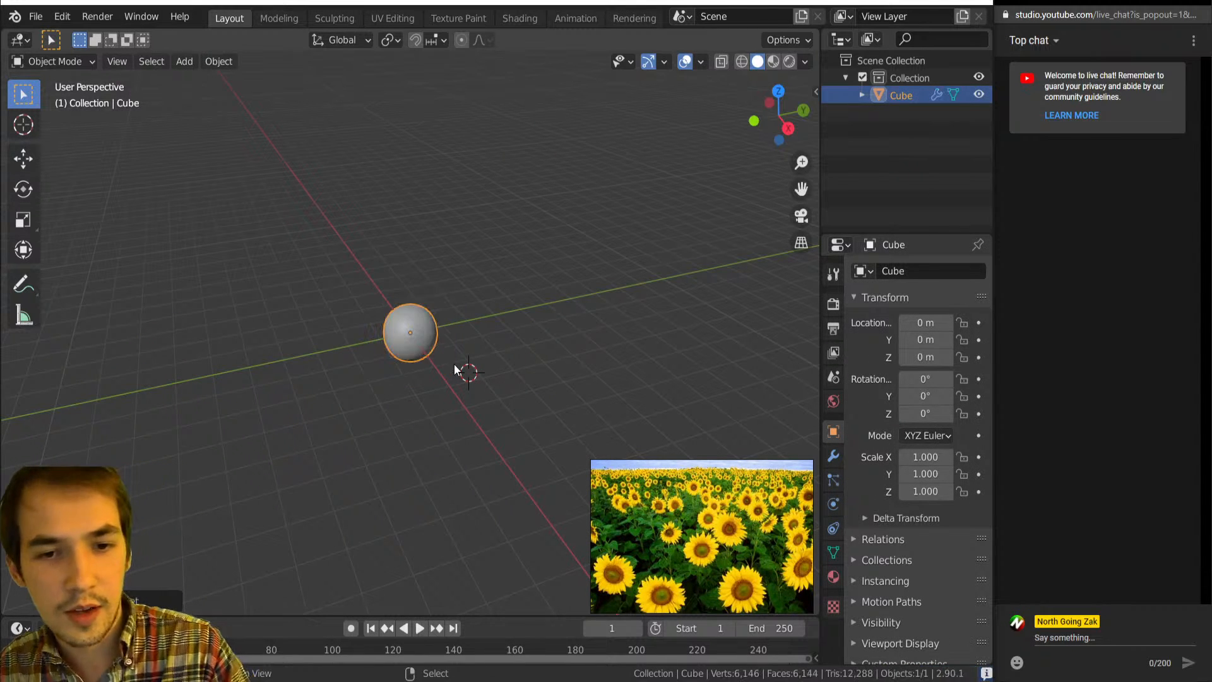
pyautogui.hotkey('ctrl', 'z')
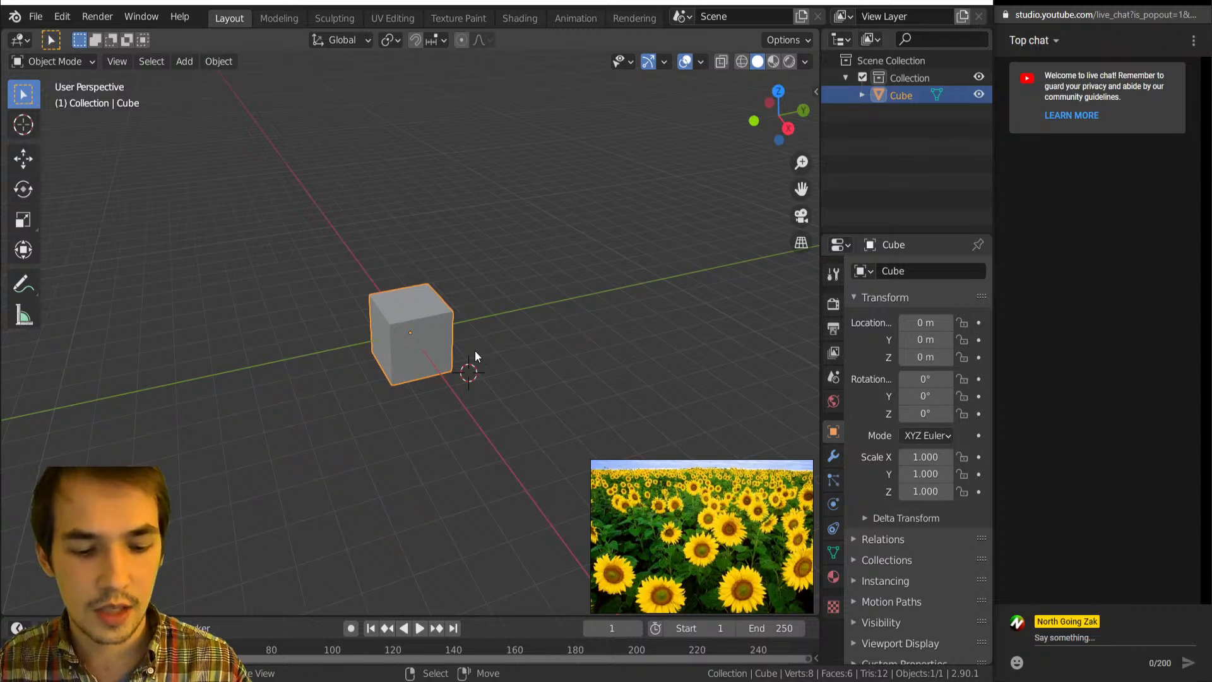
pyautogui.hotkey('ctrl', '5')
pyautogui.click(834, 451)
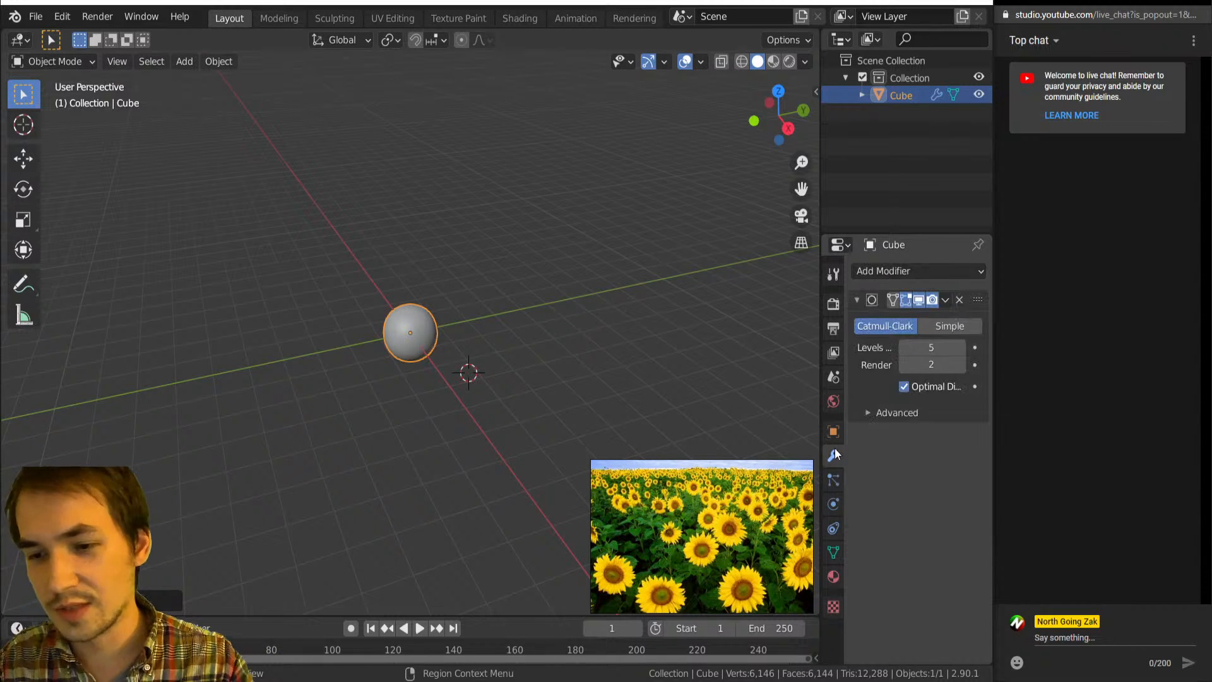
pyautogui.click(941, 325)
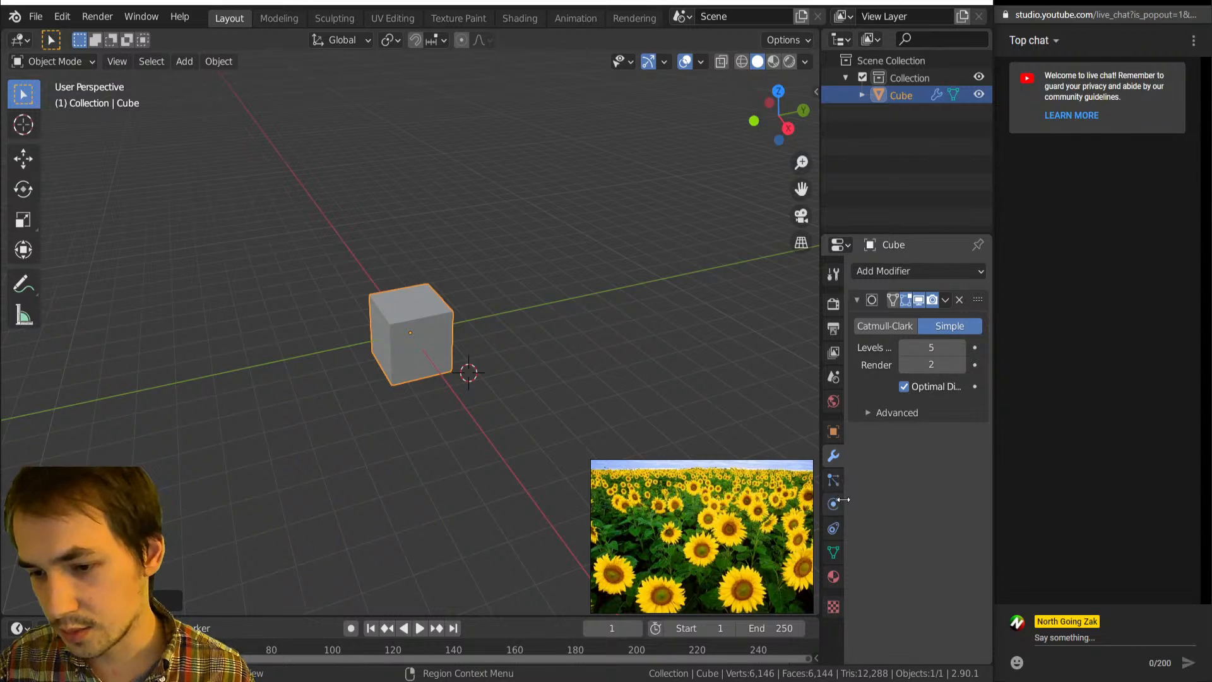
# Set the scene's render engine to Cycles.
pyautogui.click(835, 577)
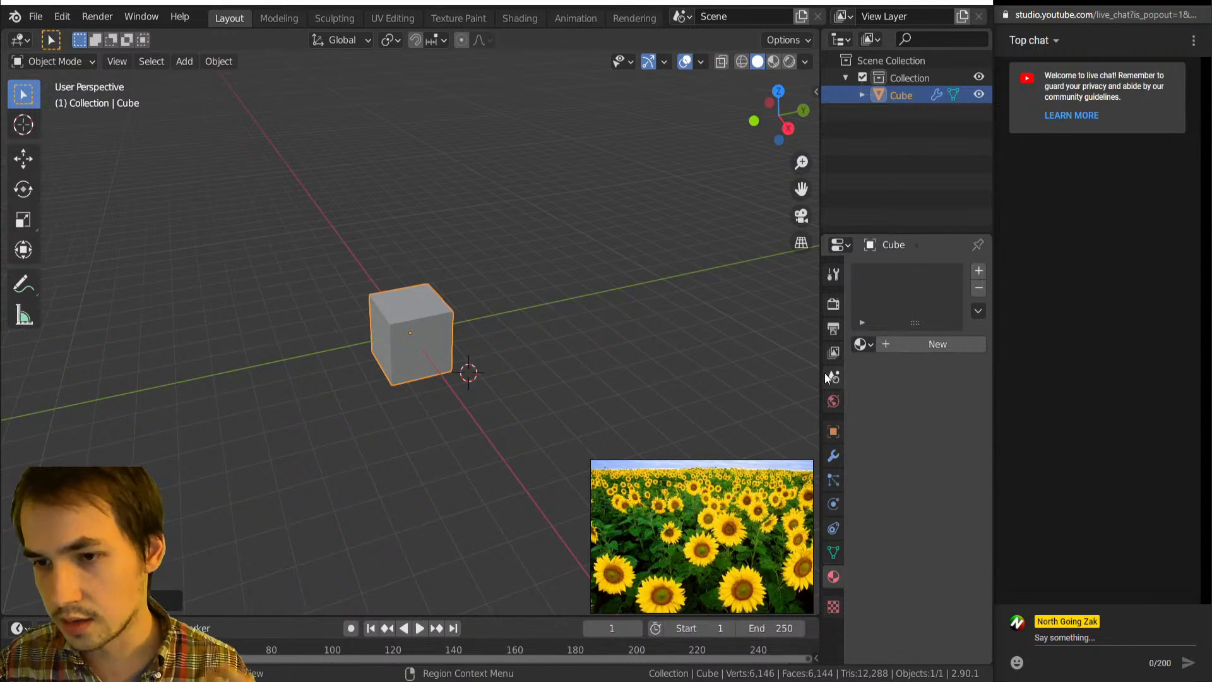
pyautogui.click(834, 305)
pyautogui.click(915, 272)
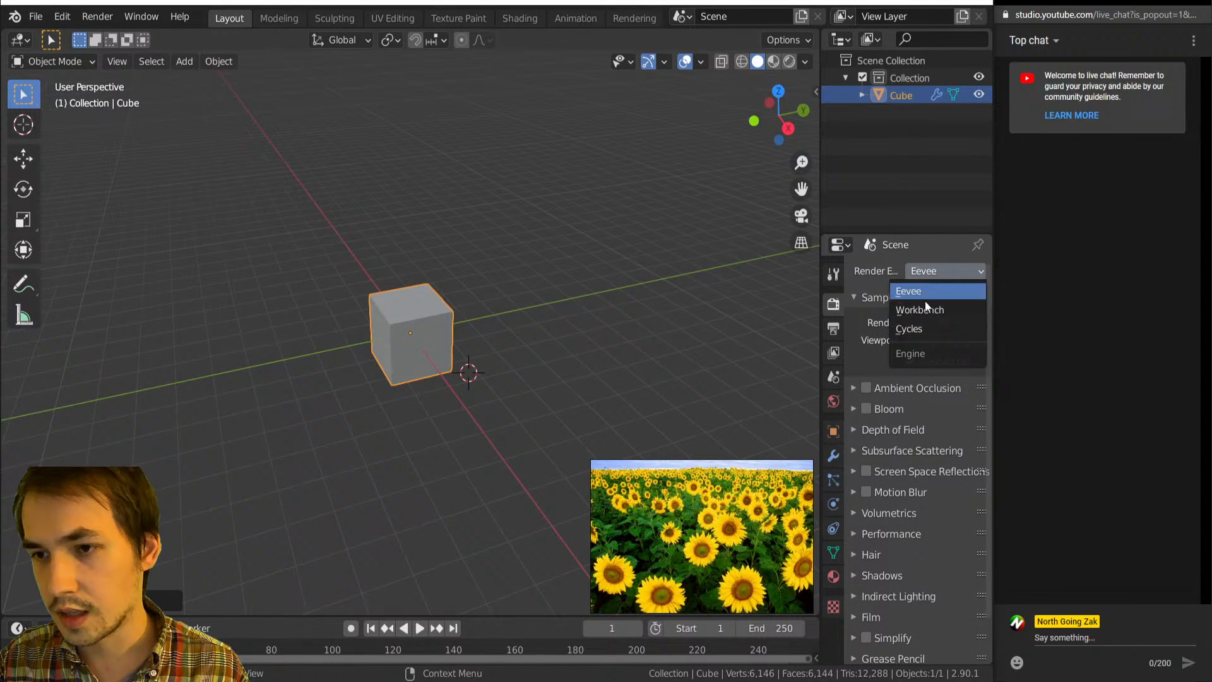
pyautogui.click(915, 333)
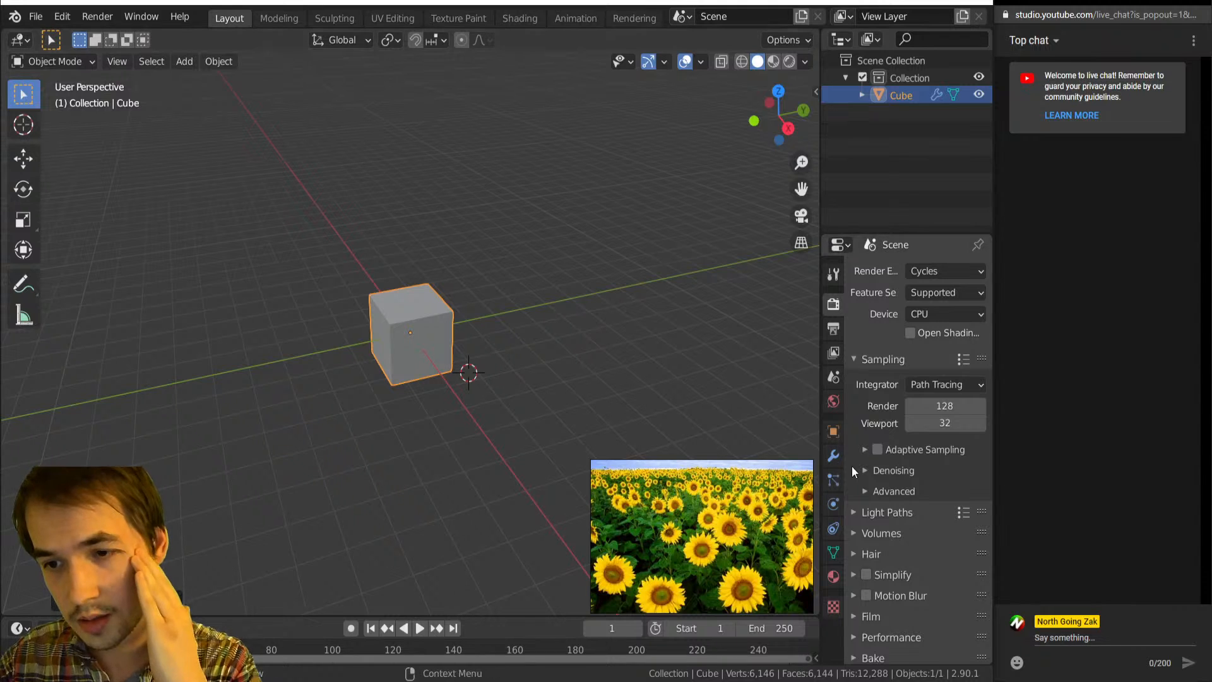
# Switch the cube's subdivision type to Catmull-Clark and back to Simple.
pyautogui.click(834, 455)
pyautogui.click(904, 324)
pyautogui.click(929, 325)
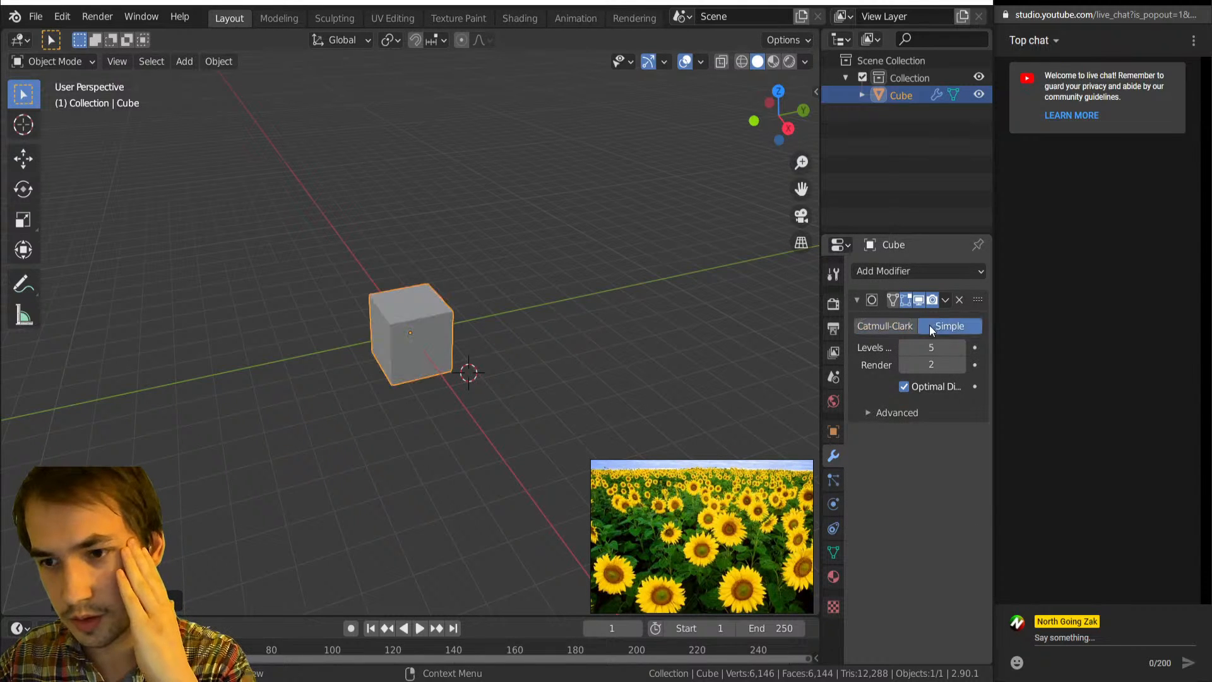
# Create a new material on the cube and set its surface displacement method to Displacement Only.
pyautogui.click(834, 577)
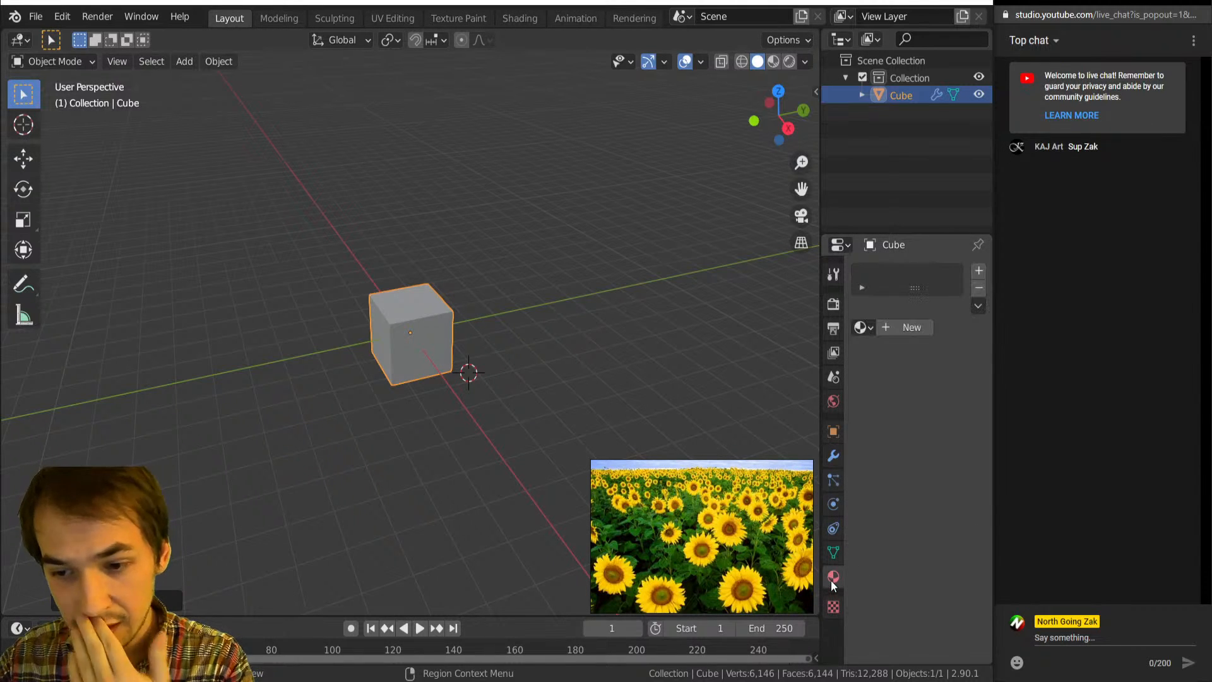
pyautogui.click(898, 327)
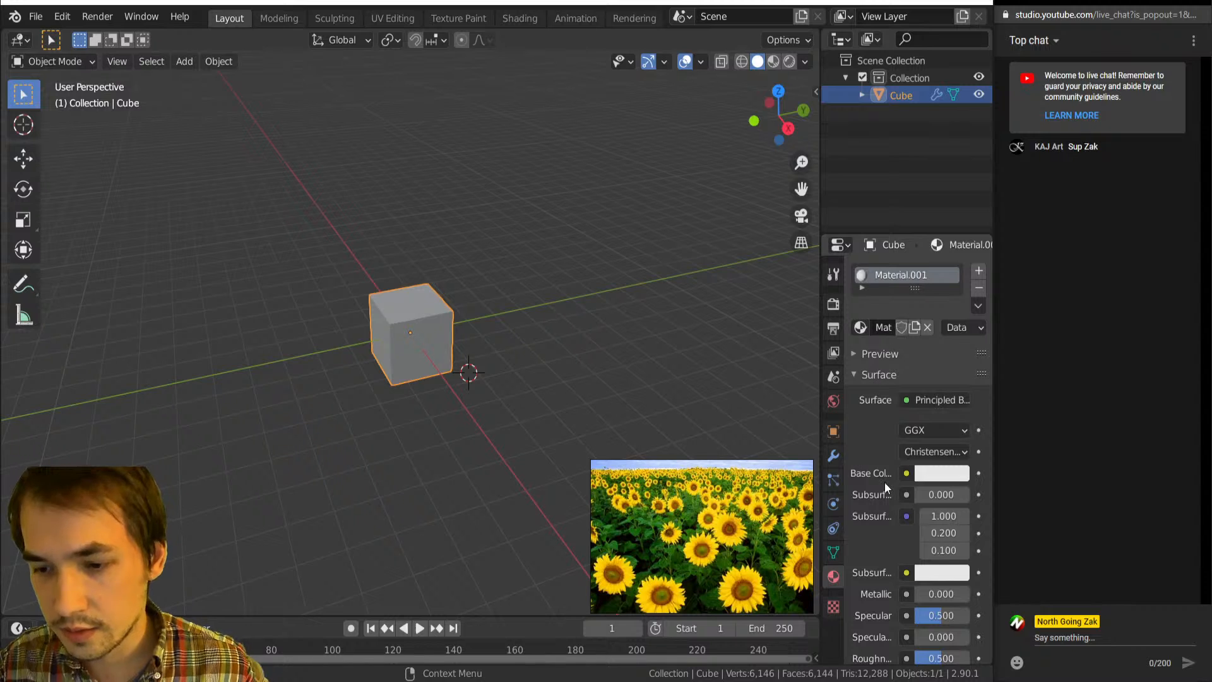
pyautogui.click(856, 375)
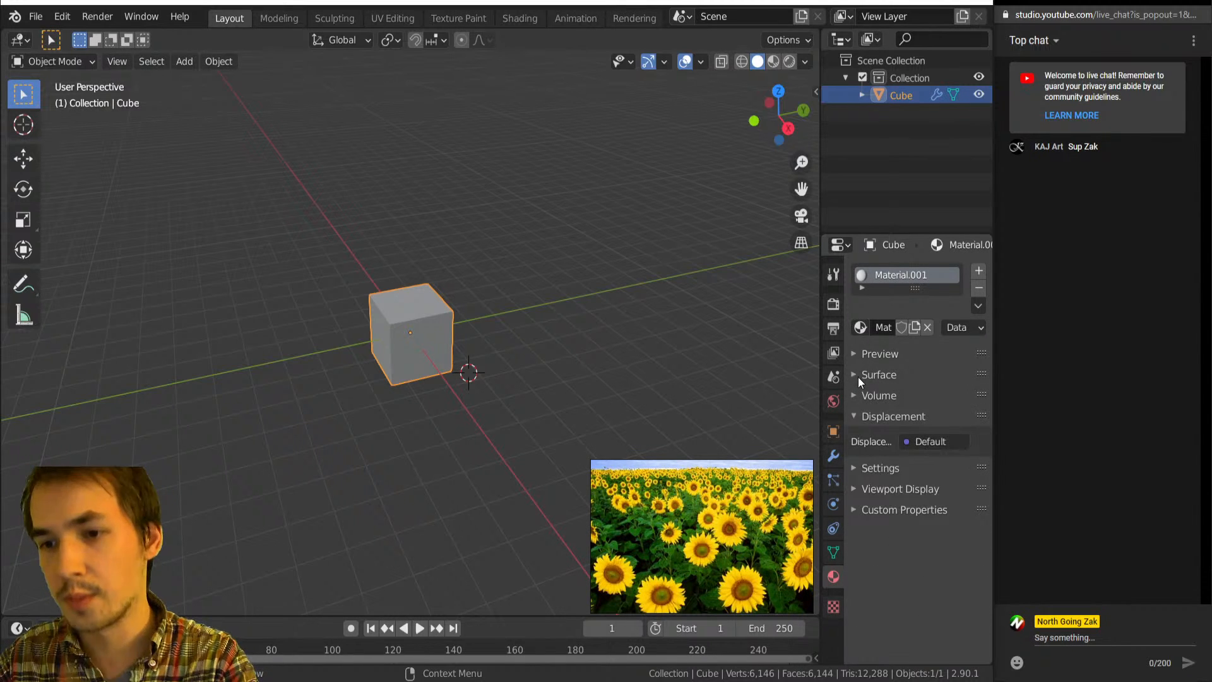
pyautogui.click(885, 468)
pyautogui.scroll(-2, 912, 533)
pyautogui.scroll(-1, 912, 533)
pyautogui.click(929, 503)
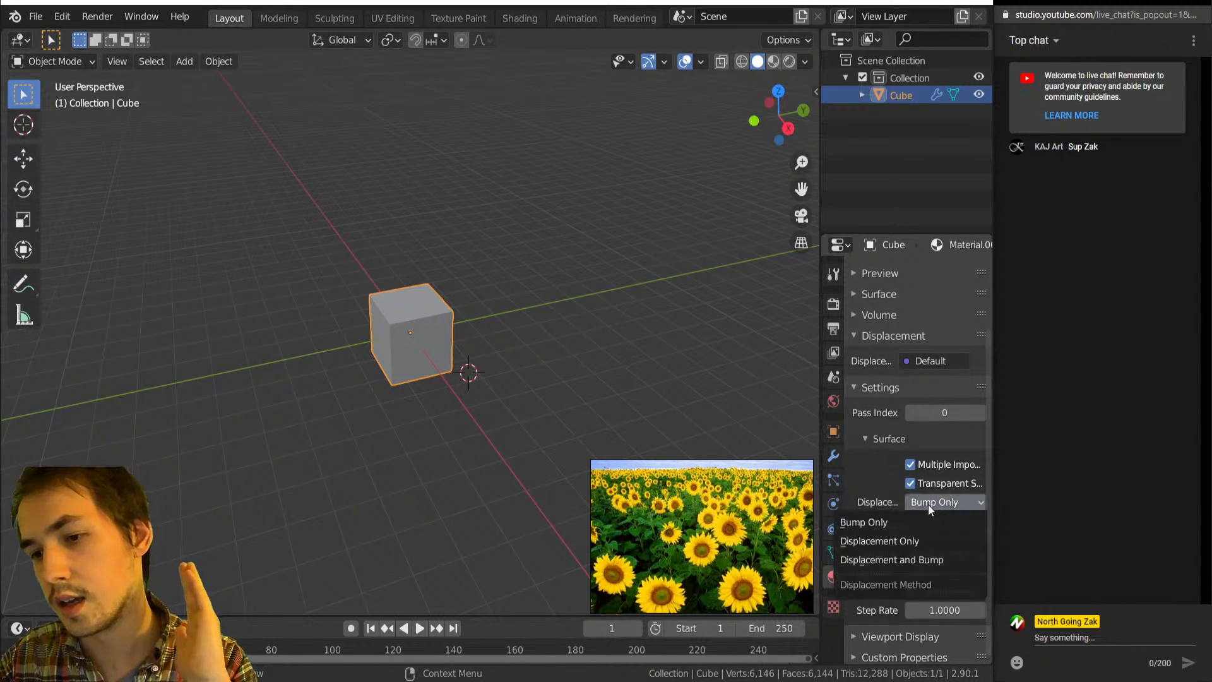
pyautogui.click(872, 536)
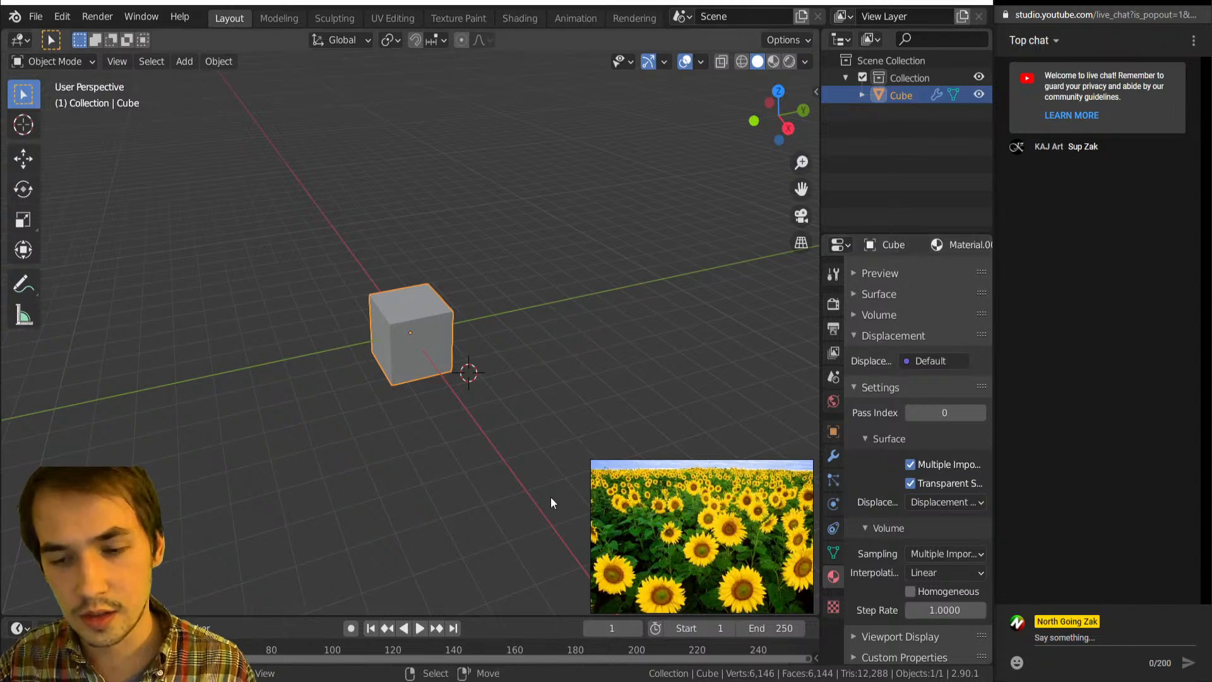
# Switch the 3D viewport to Rendered shading and view the cube up close.
pyautogui.press('z')
pyautogui.click(467, 278)
pyautogui.moveTo(431, 320); pyautogui.dragTo(457, 327, button='middle')
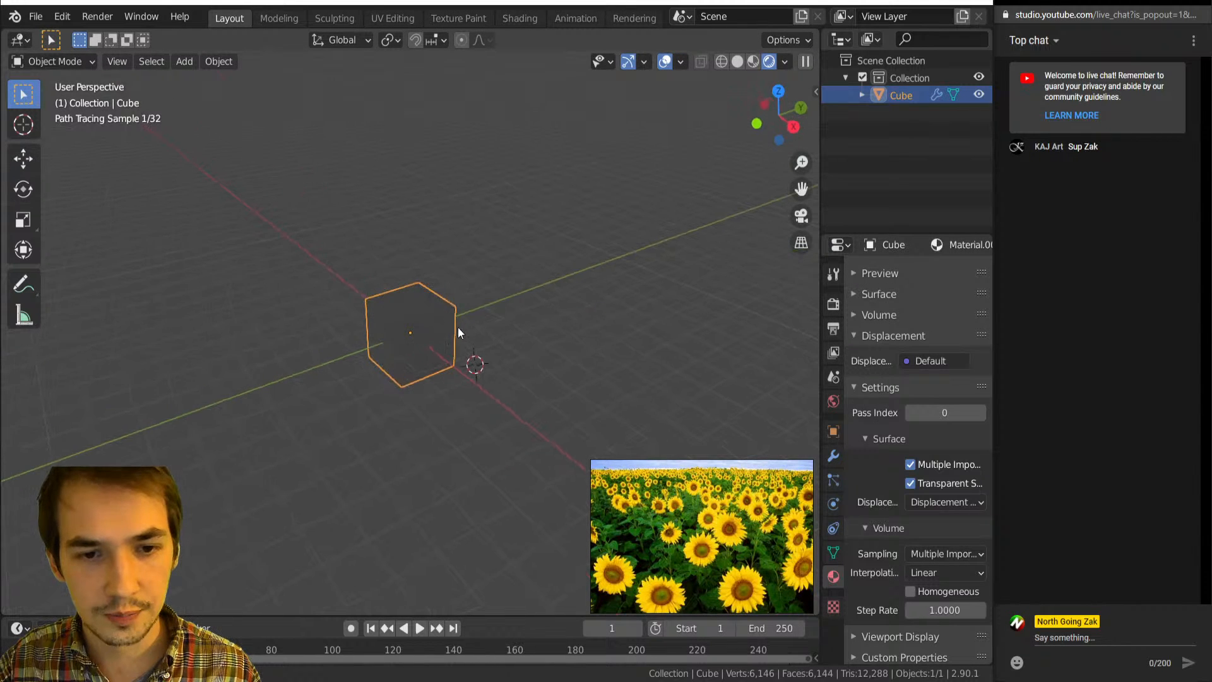
pyautogui.scroll(6, 417, 332)
pyautogui.scroll(-4, 419, 471)
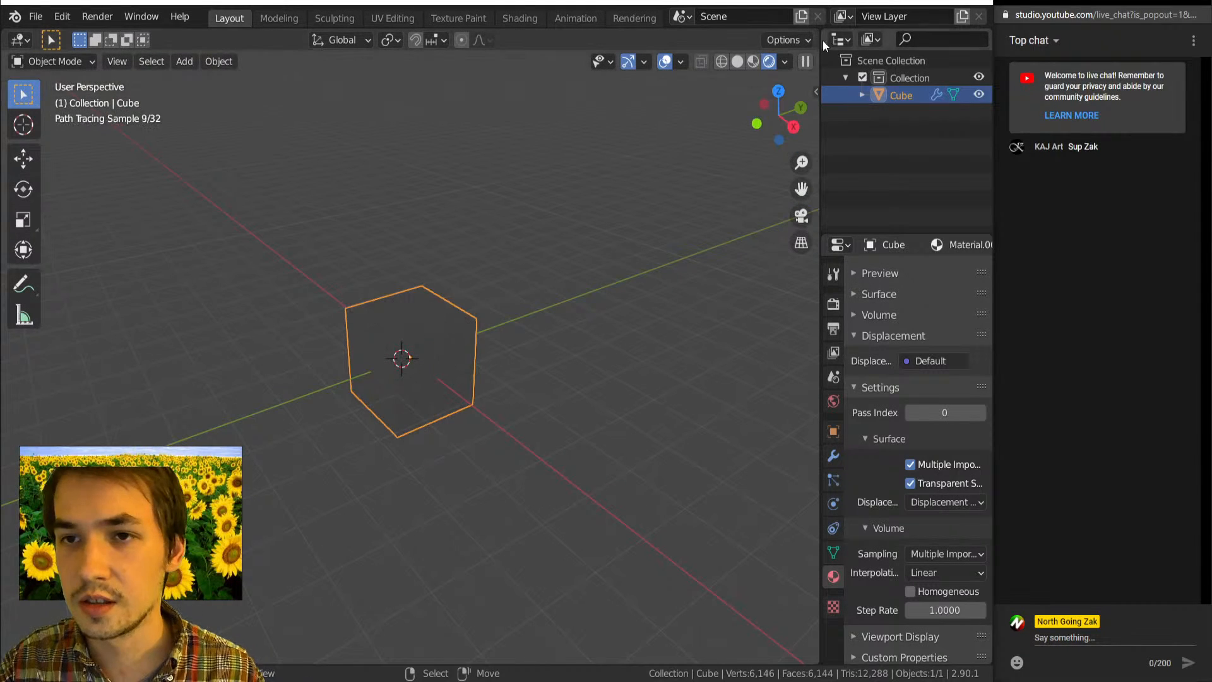
# Split the 3D viewport side by side and turn the new area into a Shader Editor.
pyautogui.moveTo(819, 30)
pyautogui.mouseDown()
pyautogui.moveTo(485, 67)
pyautogui.moveTo(251, 64)
pyautogui.mouseUp()
pyautogui.click(514, 40)
pyautogui.click(434, 197)
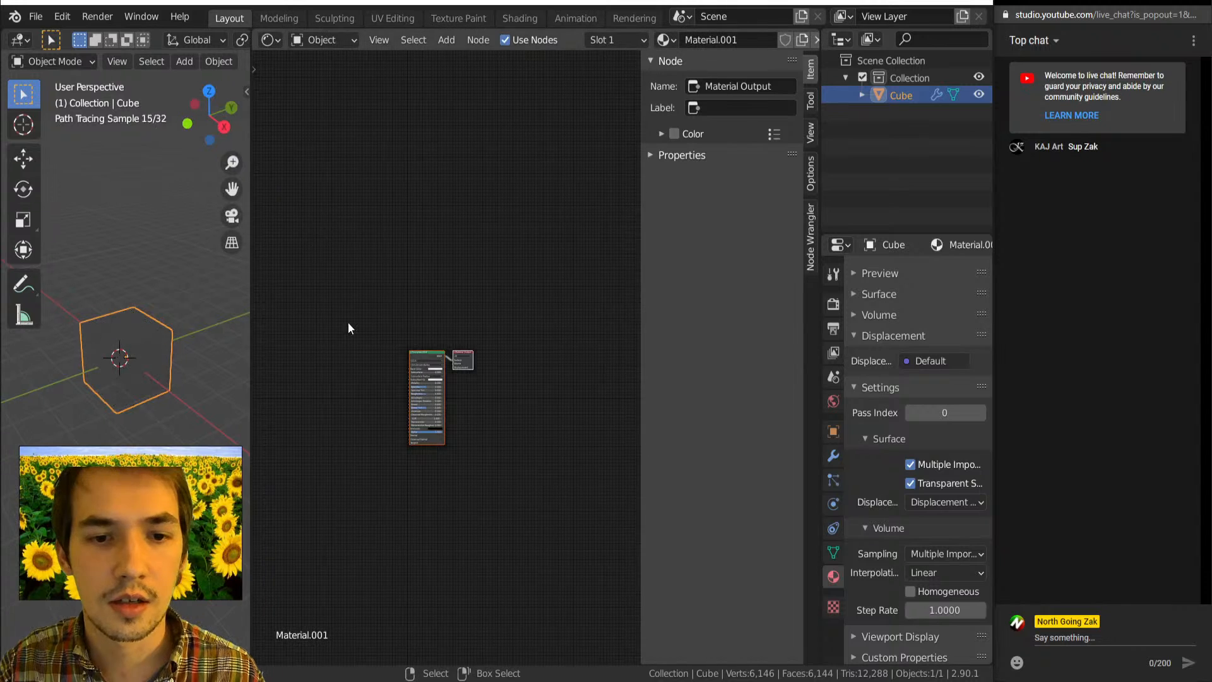
# Hide the Shader Editor's sidebar and move the Principled BSDF node further away from the Material Output node.
pyautogui.scroll(4, 355, 306)
pyautogui.press('n')
pyautogui.scroll(4, 476, 280)
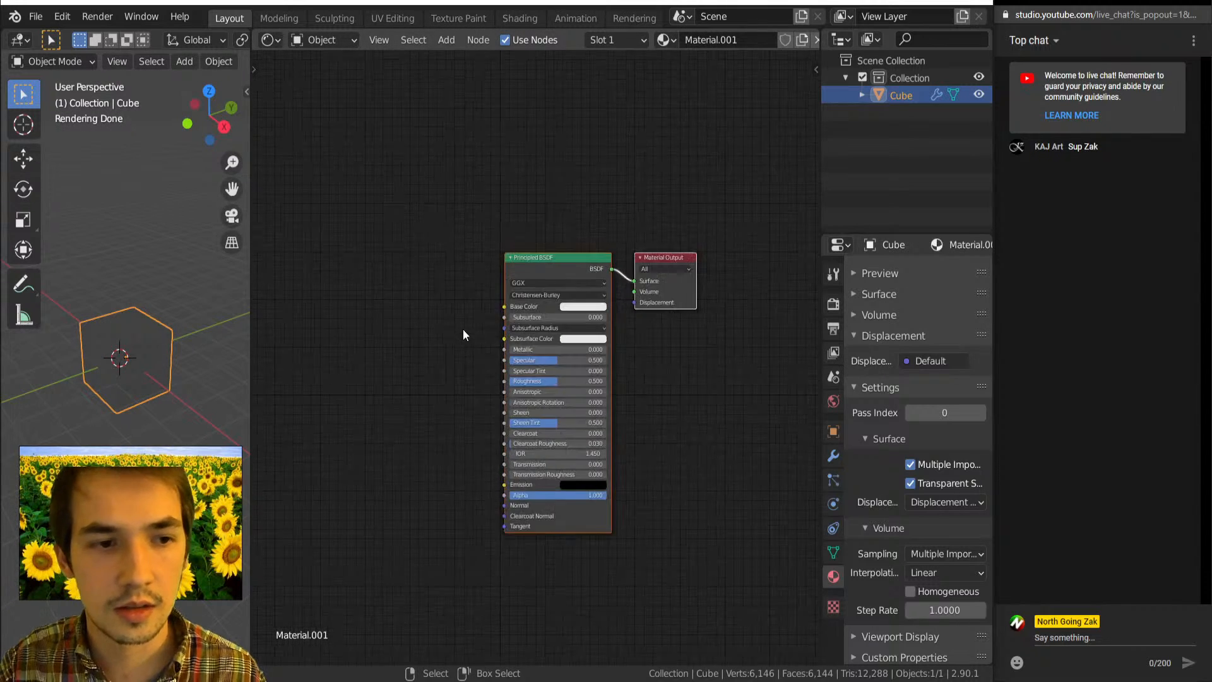
pyautogui.scroll(1, 534, 290)
pyautogui.moveTo(589, 229); pyautogui.dragTo(508, 199)
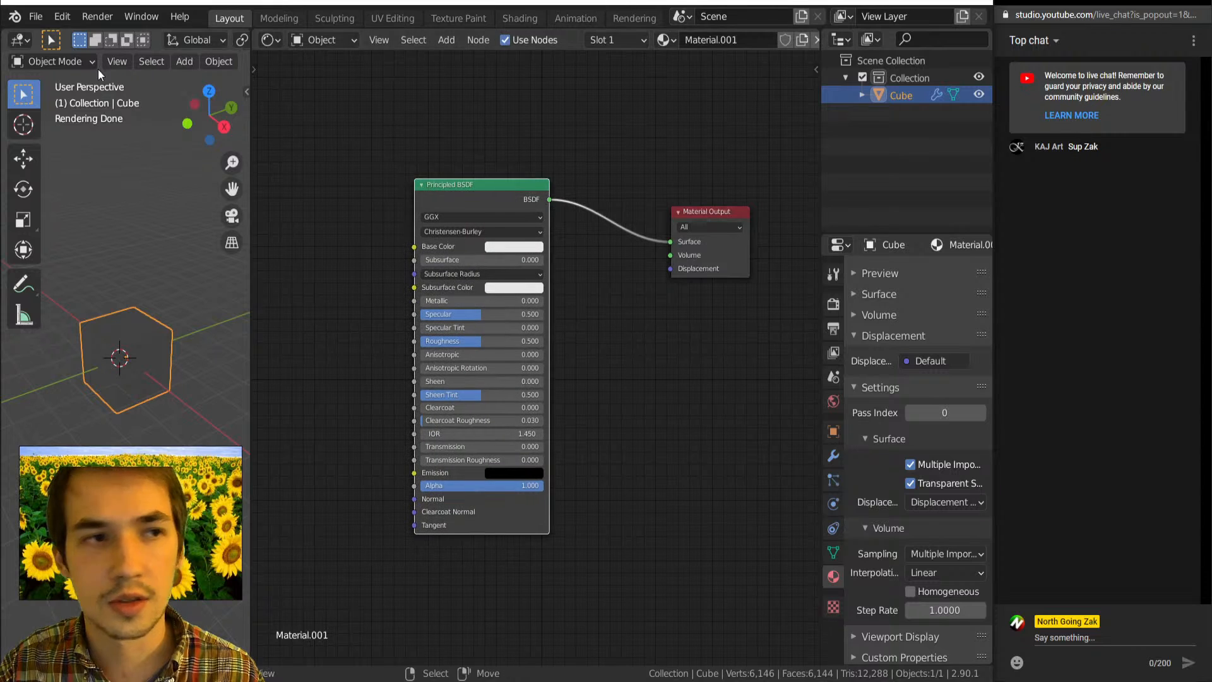
# Examine the noodle curving setting in the Node Editor theme preferences.
pyautogui.click(62, 16)
pyautogui.click(108, 258)
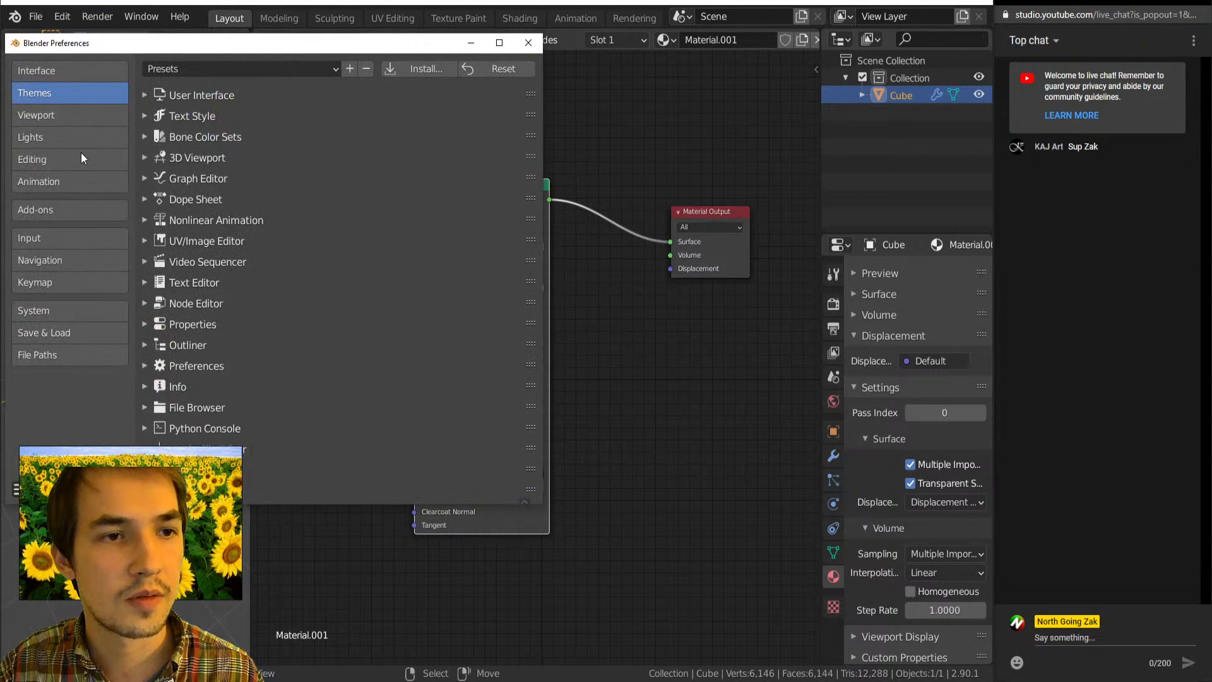
pyautogui.click(51, 142)
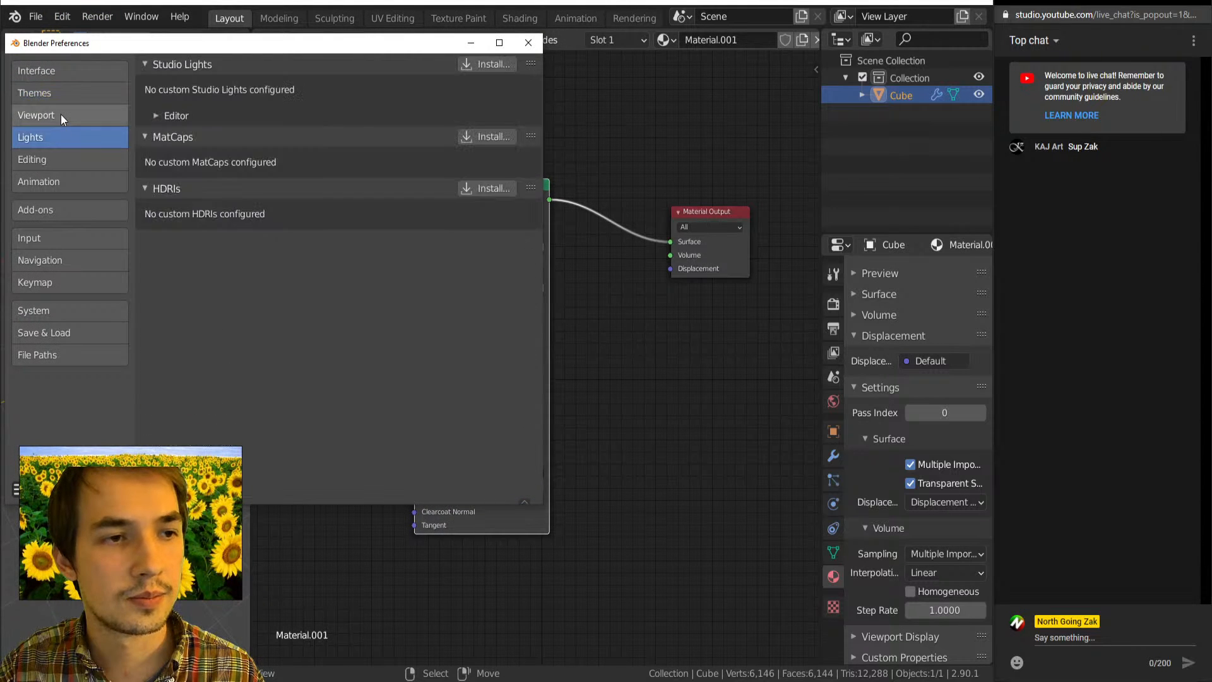
pyautogui.click(61, 115)
pyautogui.click(66, 93)
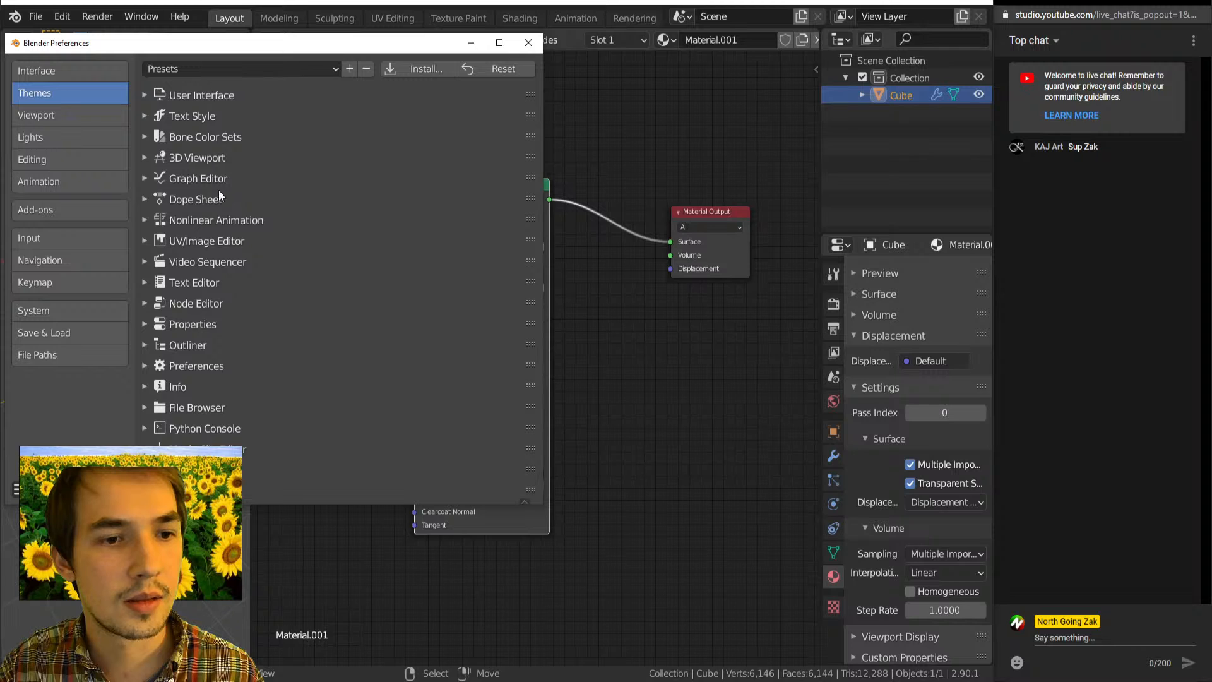
pyautogui.click(196, 304)
pyautogui.scroll(-15, 316, 392)
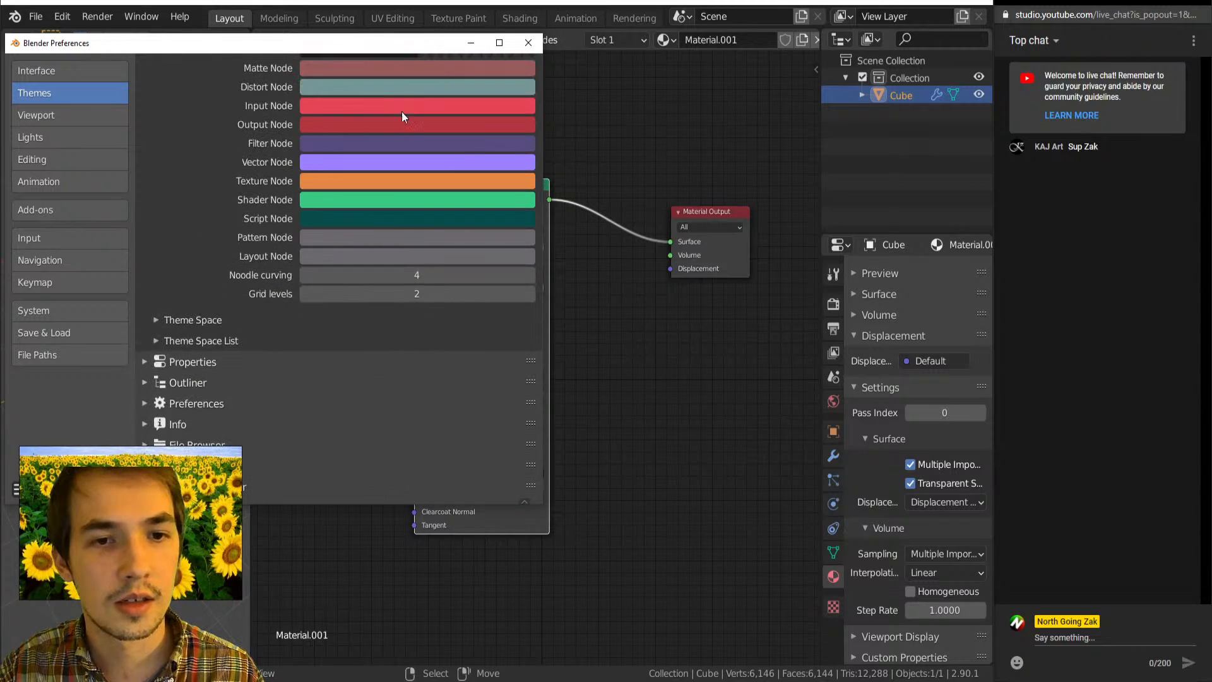
pyautogui.moveTo(411, 275)
pyautogui.mouseDown()
pyautogui.moveTo(397, 274)
pyautogui.moveTo(412, 275)
pyautogui.mouseUp()
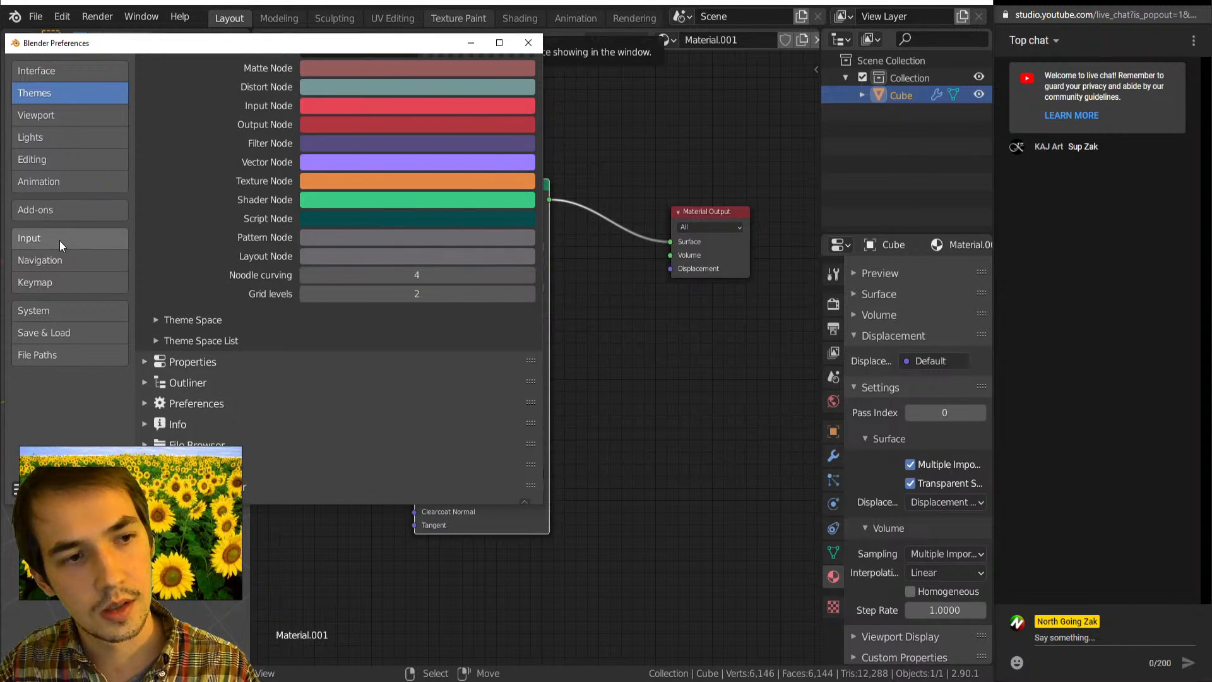
# Search the add-ons for "node", inspect the Node Wrangler details, and close the preferences.
pyautogui.click(76, 212)
pyautogui.click(452, 92)
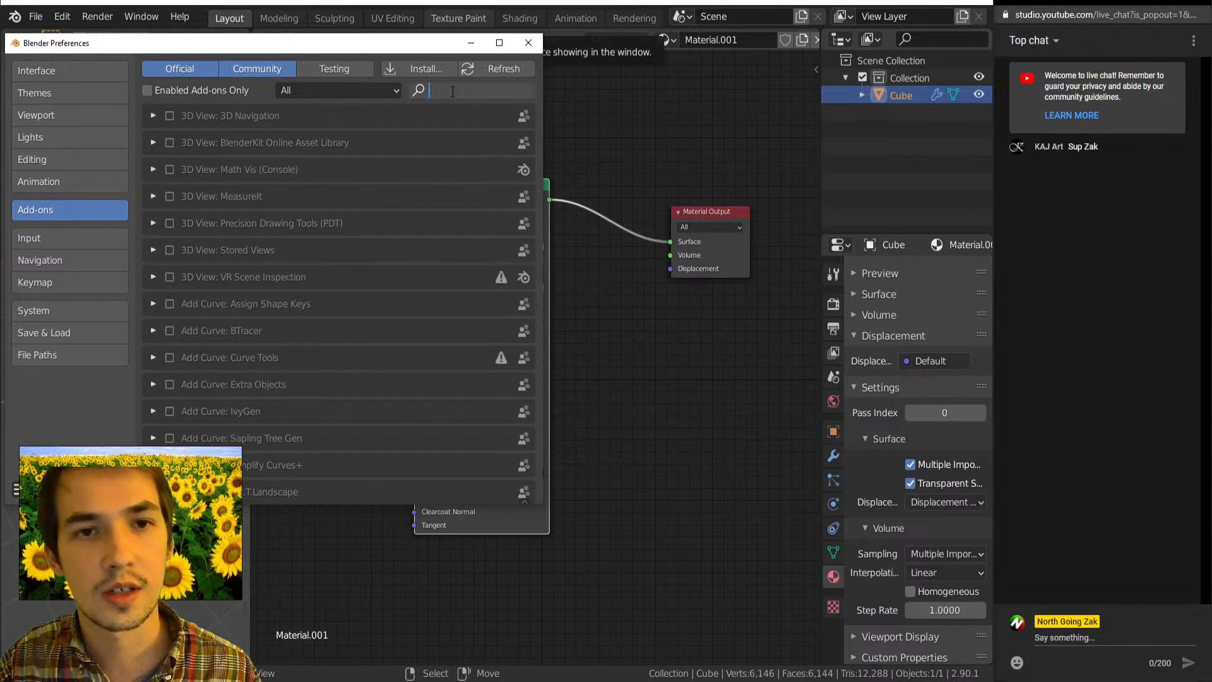
pyautogui.write('add')
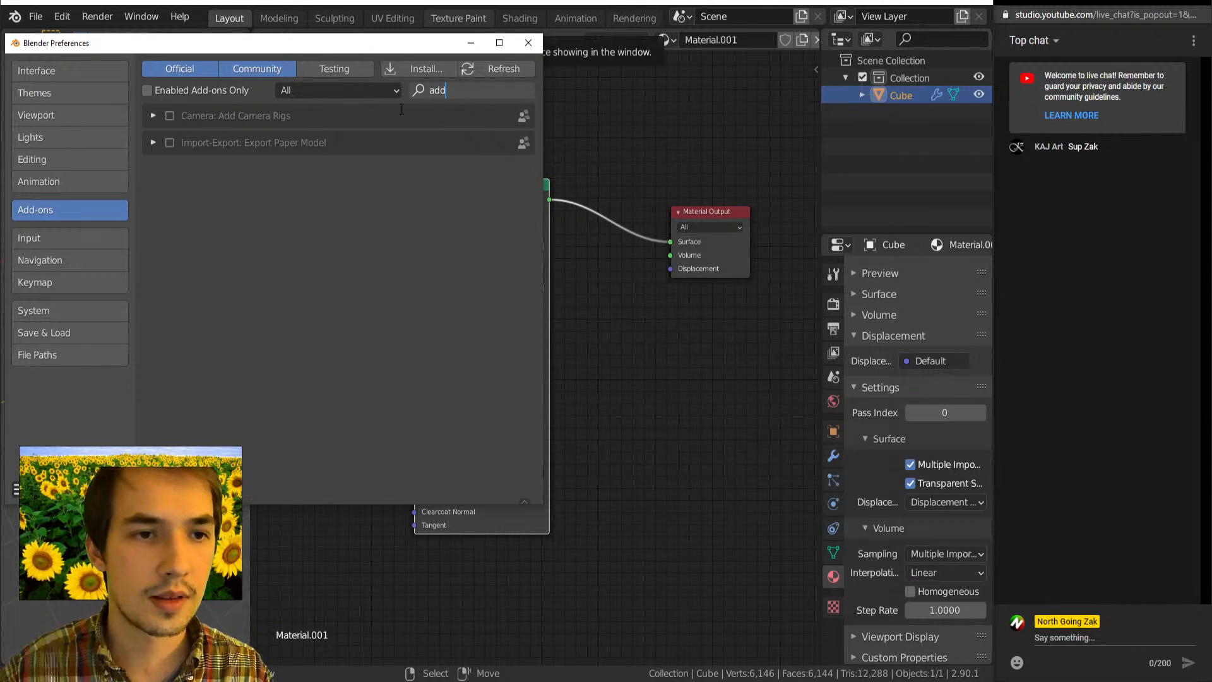
pyautogui.press('BackSpace')
pyautogui.press('BackSpace')
pyautogui.press('BackSpace')
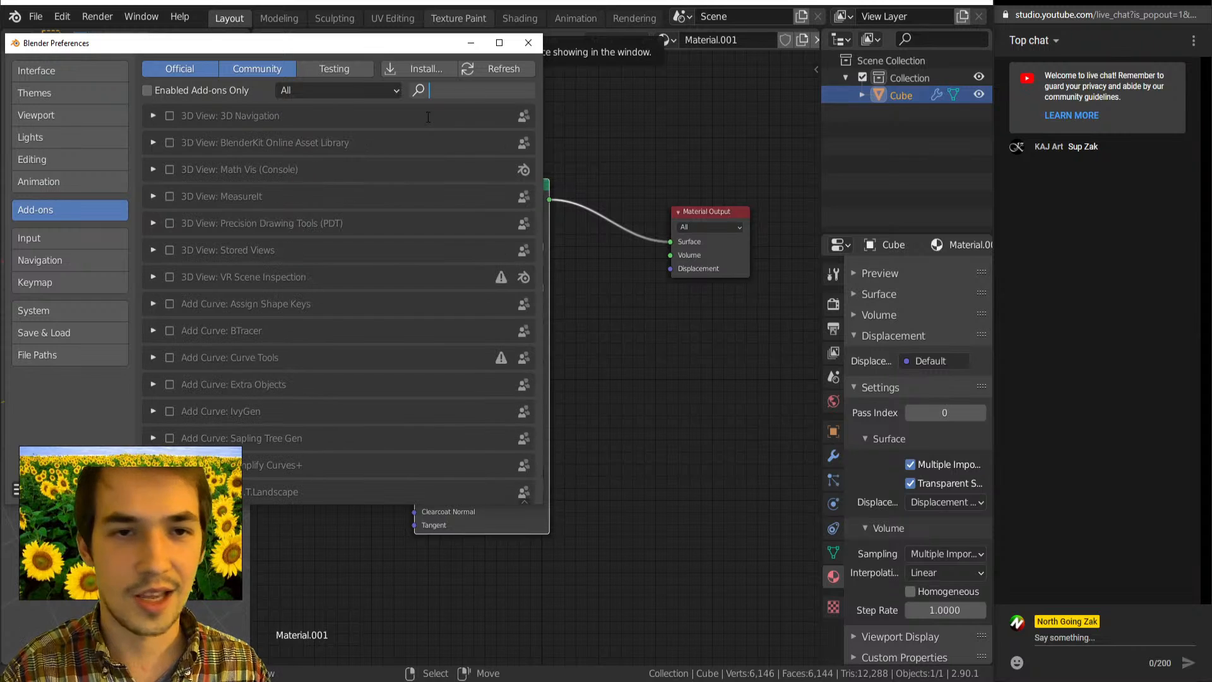
pyautogui.write('node')
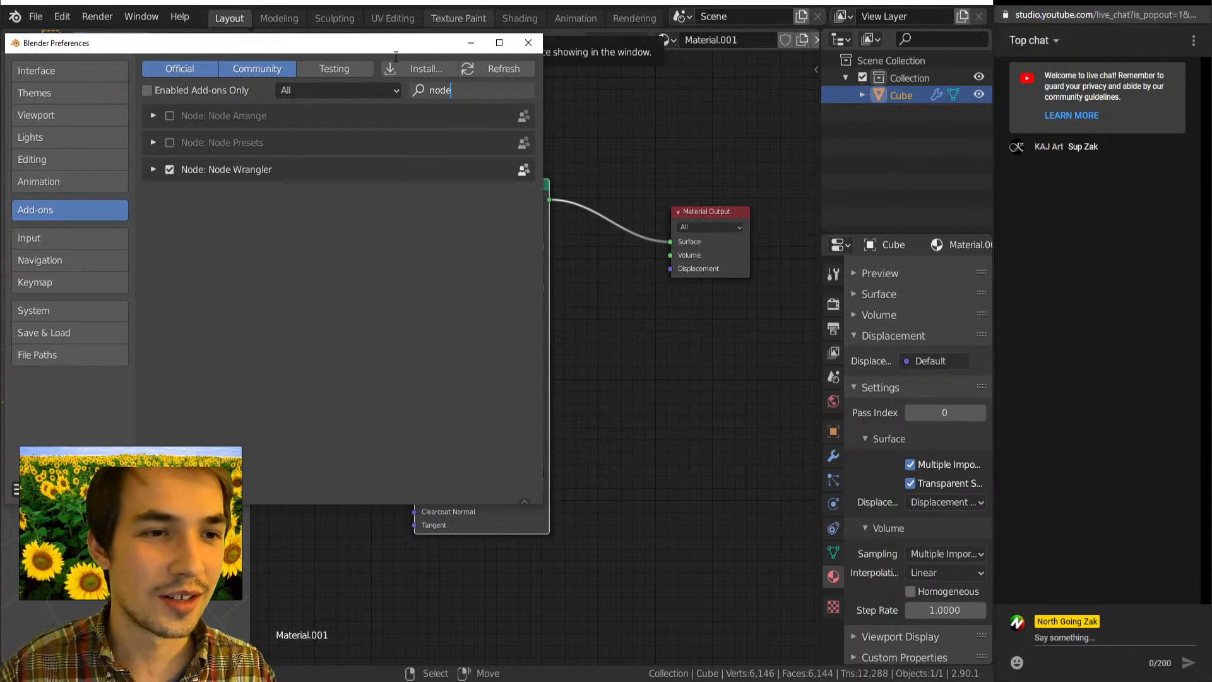
pyautogui.press('Return')
pyautogui.click(153, 169)
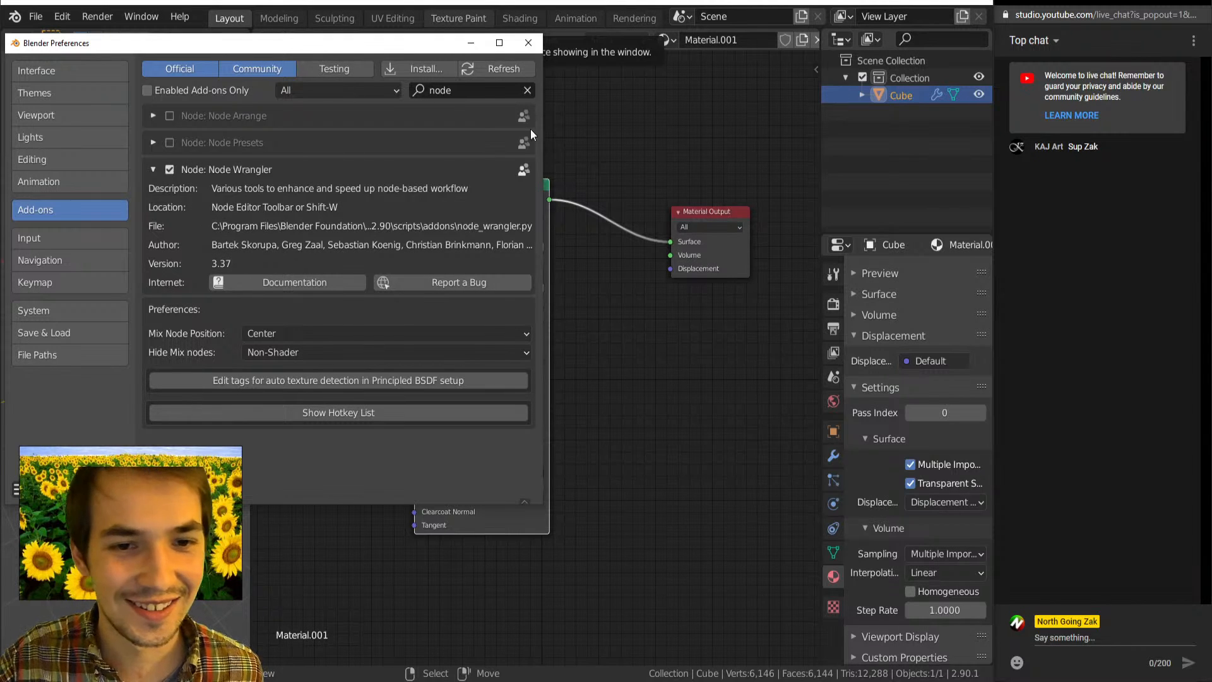
pyautogui.click(528, 49)
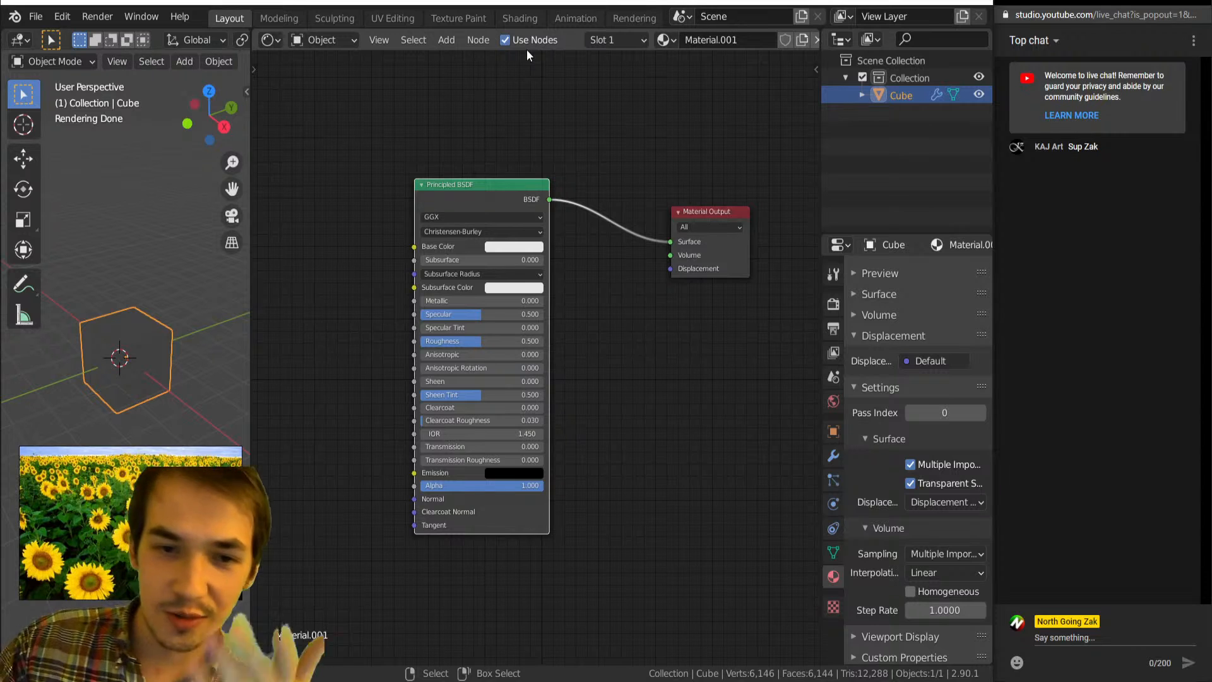
# Add a Displacement node and connect it to the Displacement input of the Material Output.
pyautogui.moveTo(365, 217); pyautogui.dragTo(370, 216, button='middle')
pyautogui.scroll(-3, 419, 210)
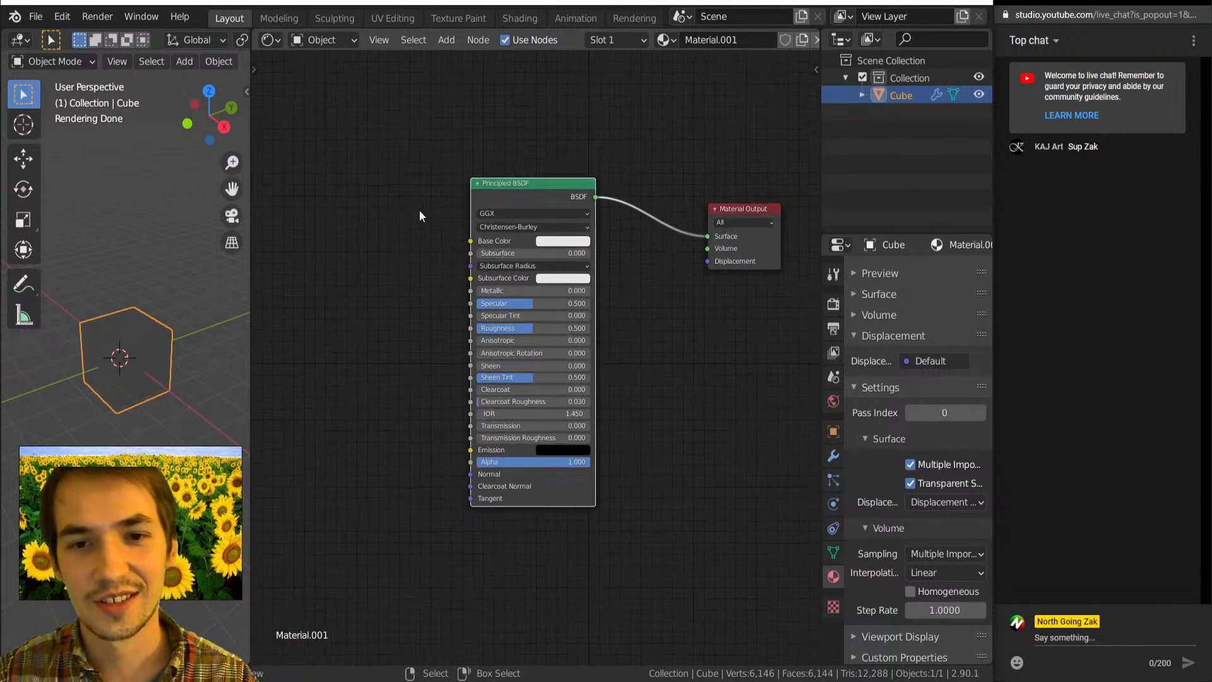
pyautogui.hotkey('shift', 'a')
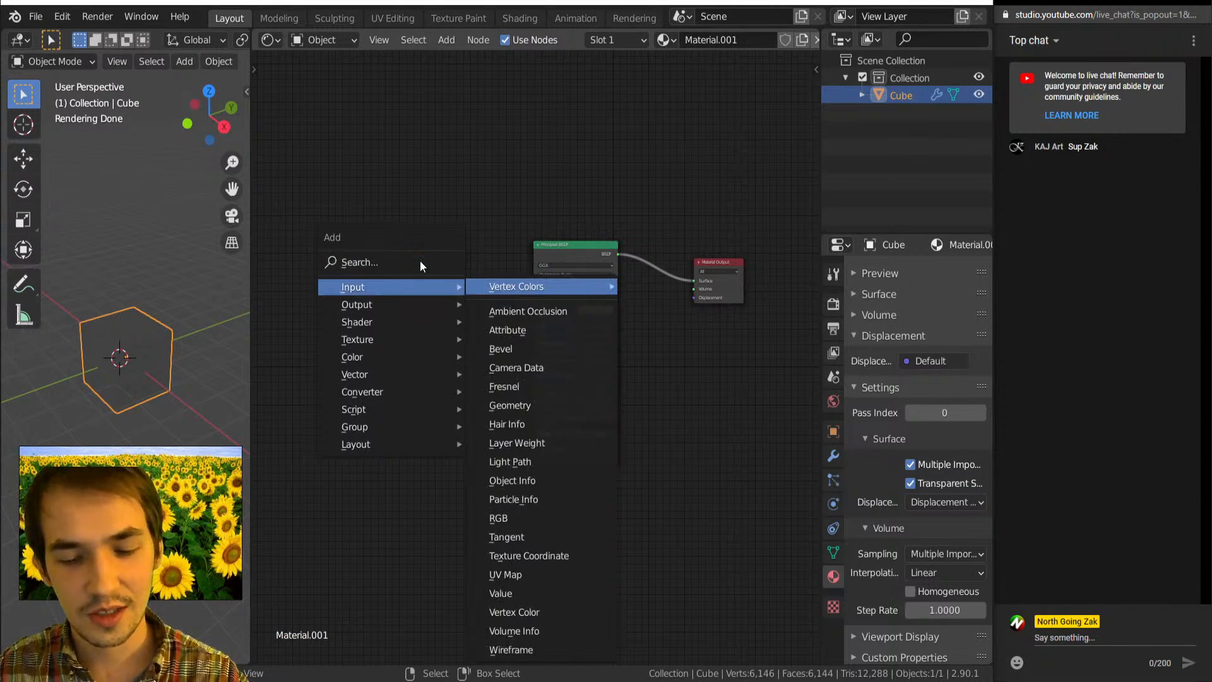
pyautogui.press('Escape')
pyautogui.scroll(2, 409, 293)
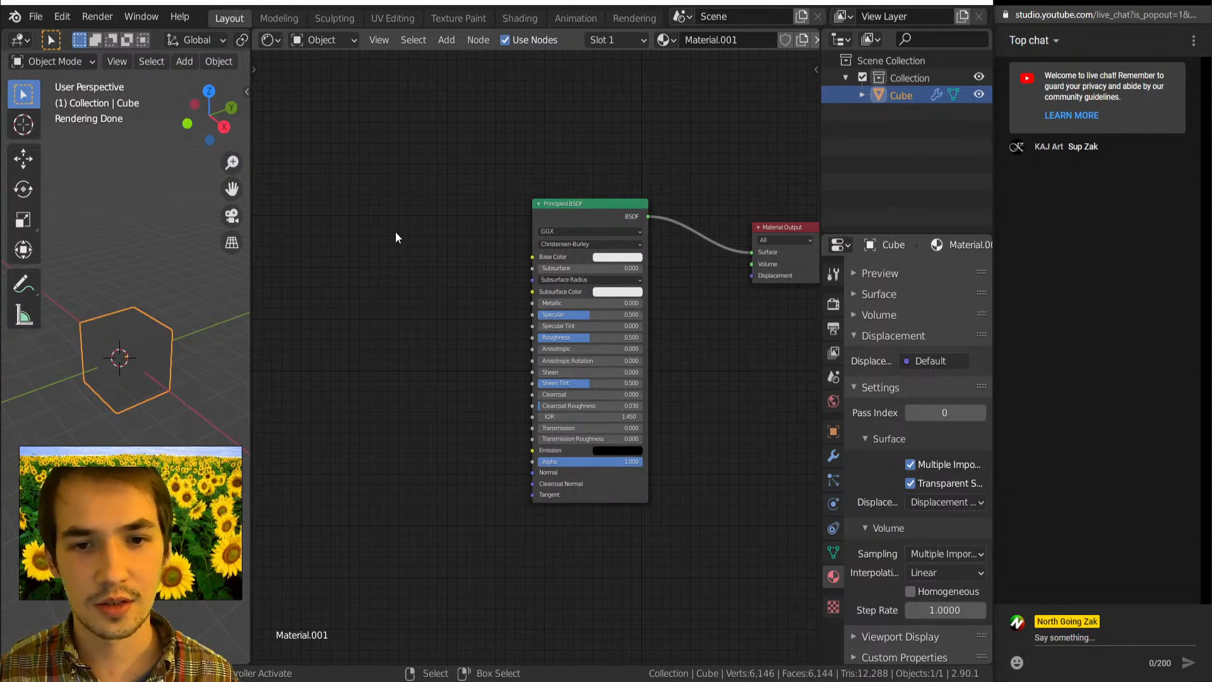
pyautogui.hotkey('shift', 'a')
pyautogui.moveTo(406, 344)
pyautogui.click(499, 362)
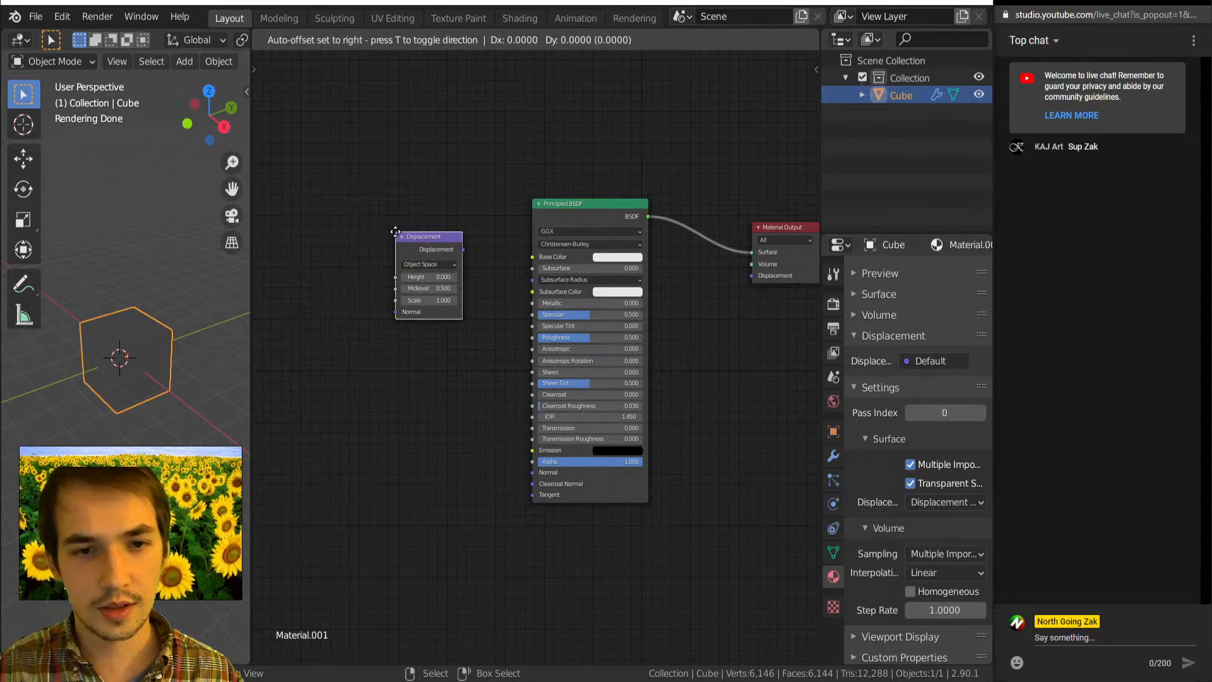
pyautogui.click(424, 283)
pyautogui.moveTo(493, 294); pyautogui.dragTo(754, 280)
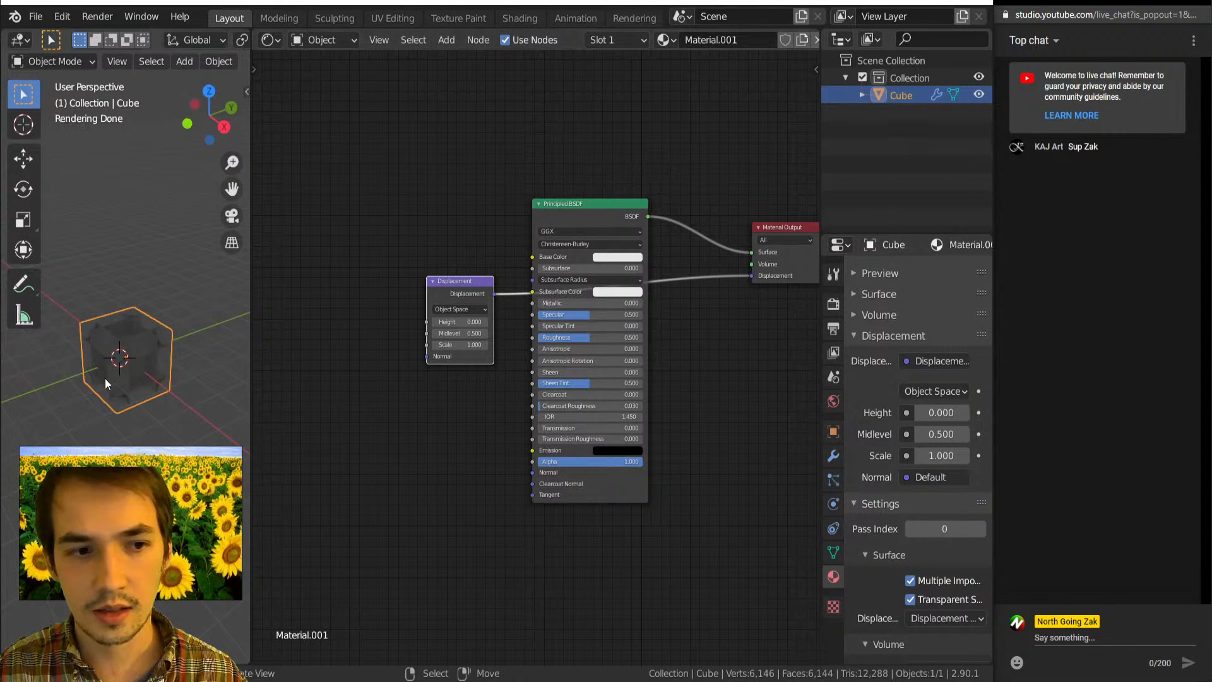
# Try a height of 0.090 on the Displacement node, move it beside the Material Output, and delete it.
pyautogui.moveTo(126, 361); pyautogui.dragTo(170, 346, button='middle')
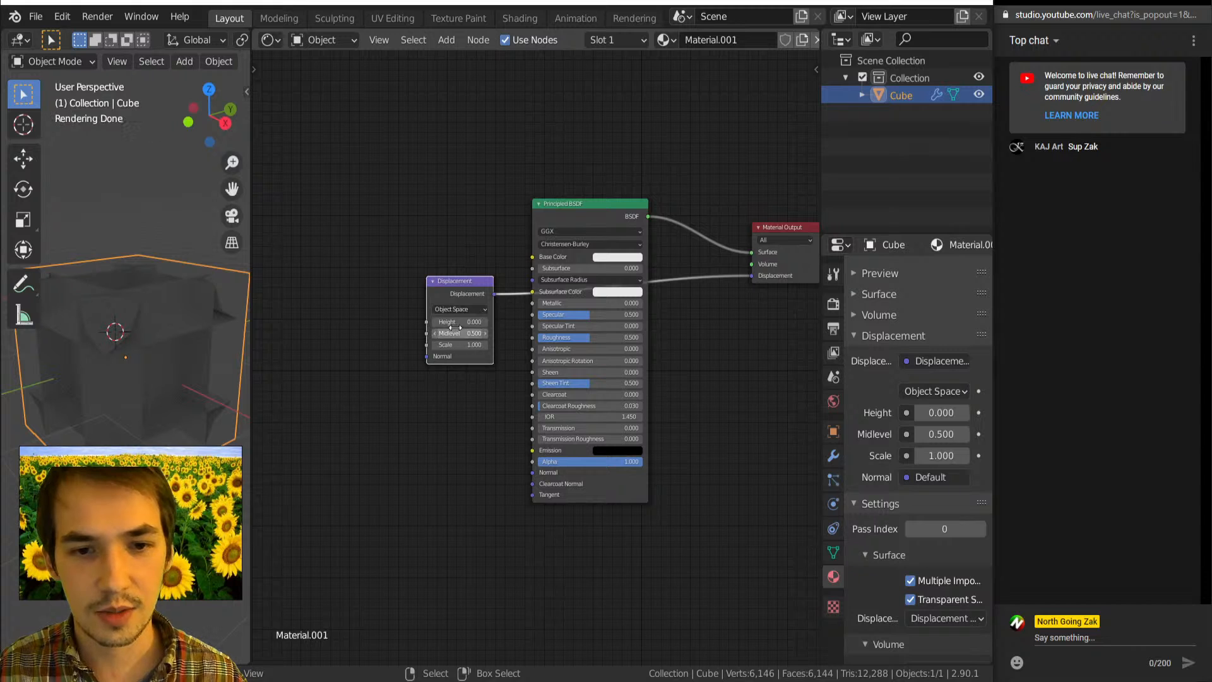
pyautogui.moveTo(461, 322); pyautogui.dragTo(647, 318)
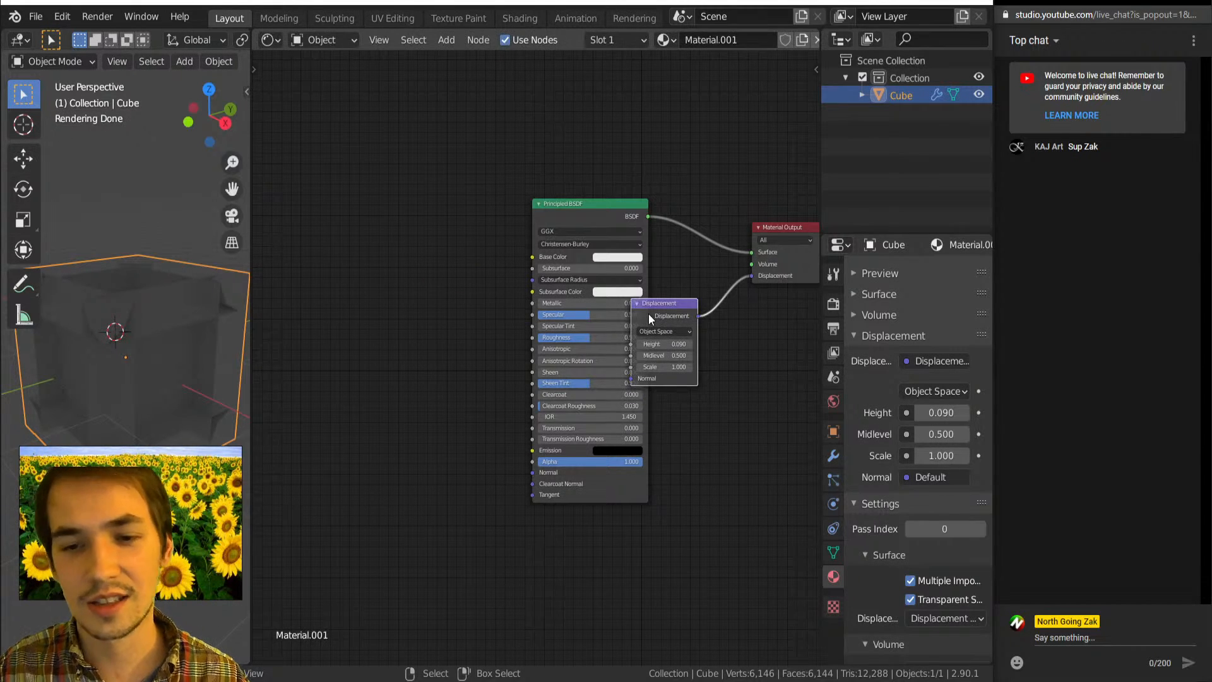
pyautogui.press('x')
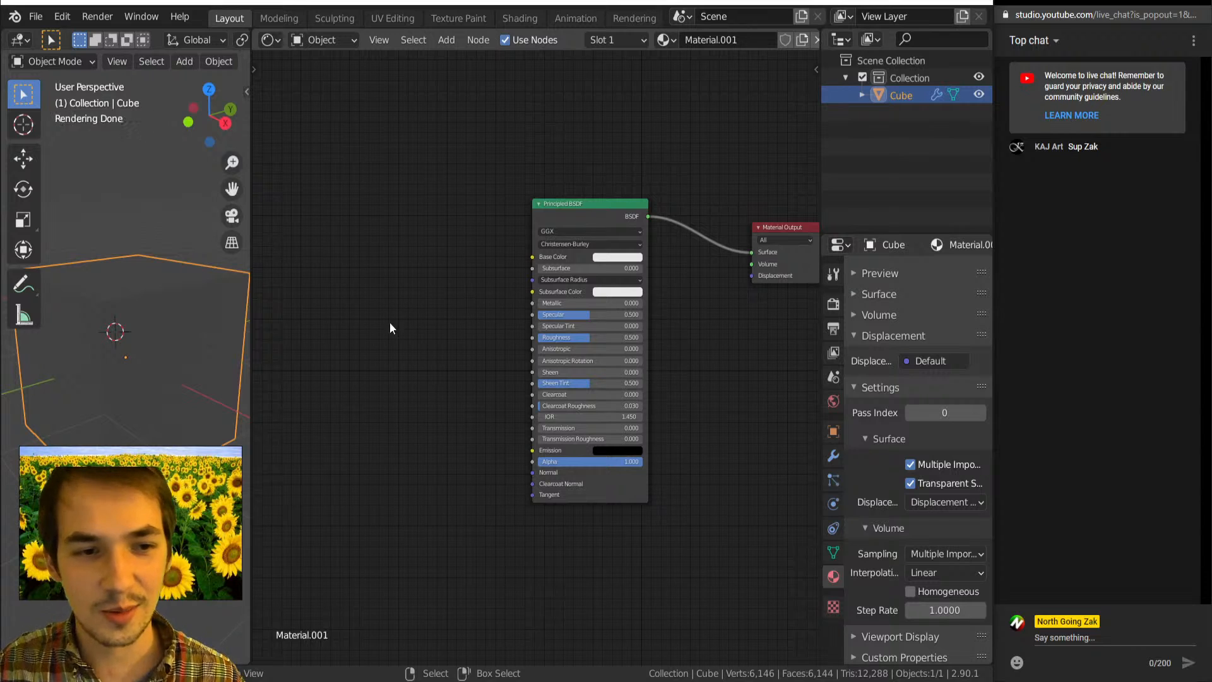
# Add a Texture Coordinate node well before the Principled BSDF and preview its Object output on the cube.
pyautogui.moveTo(222, 328); pyautogui.dragTo(203, 366, button='middle')
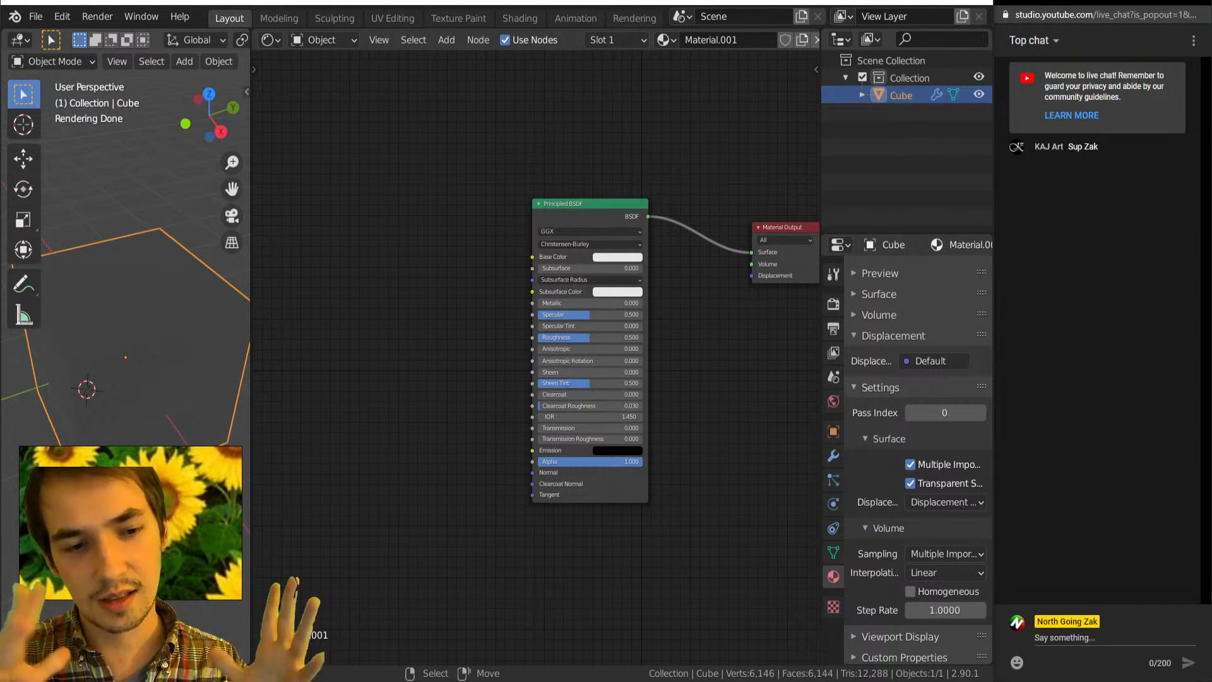
pyautogui.scroll(-2, 296, 317)
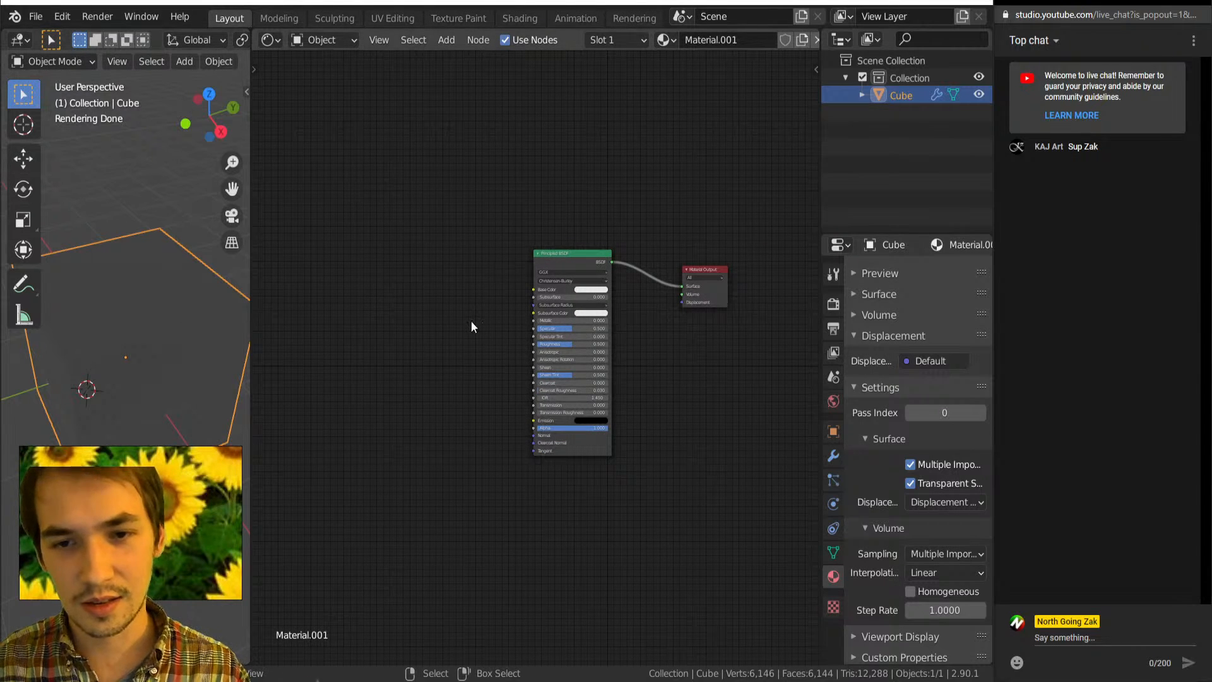
pyautogui.moveTo(392, 363); pyautogui.dragTo(559, 455, button='middle')
pyautogui.hotkey('shift', 'a')
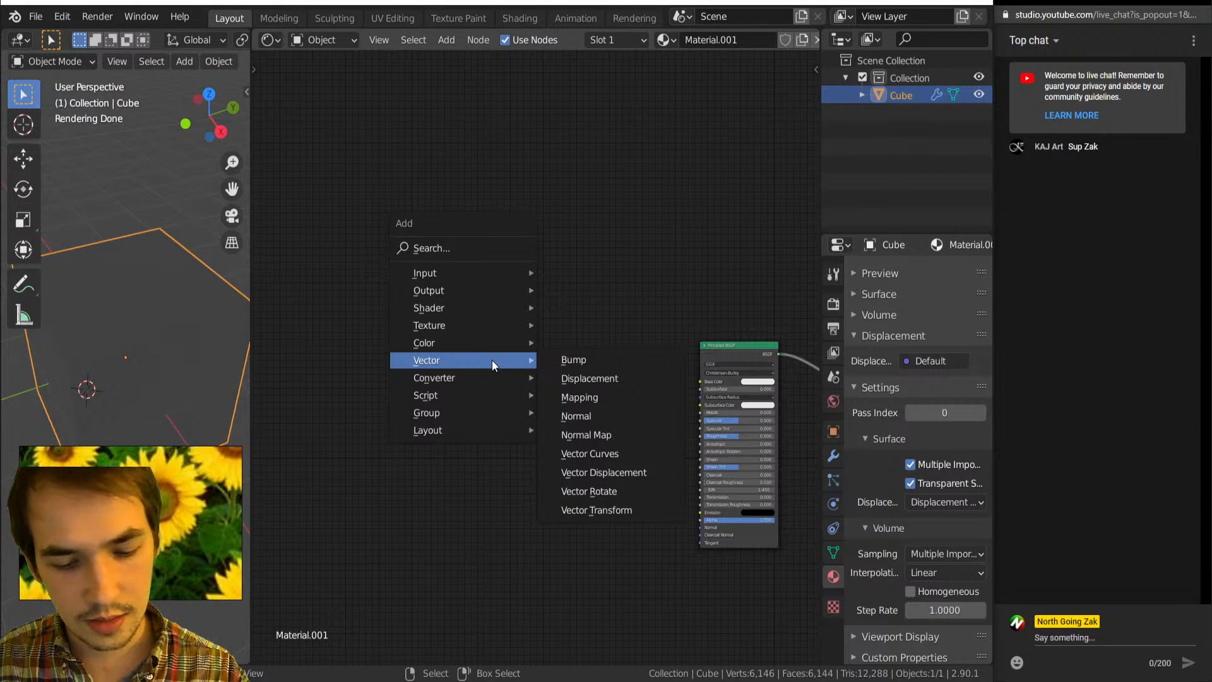
pyautogui.press('i')
pyautogui.press('x')
pyautogui.click(470, 347)
pyautogui.scroll(5, 502, 391)
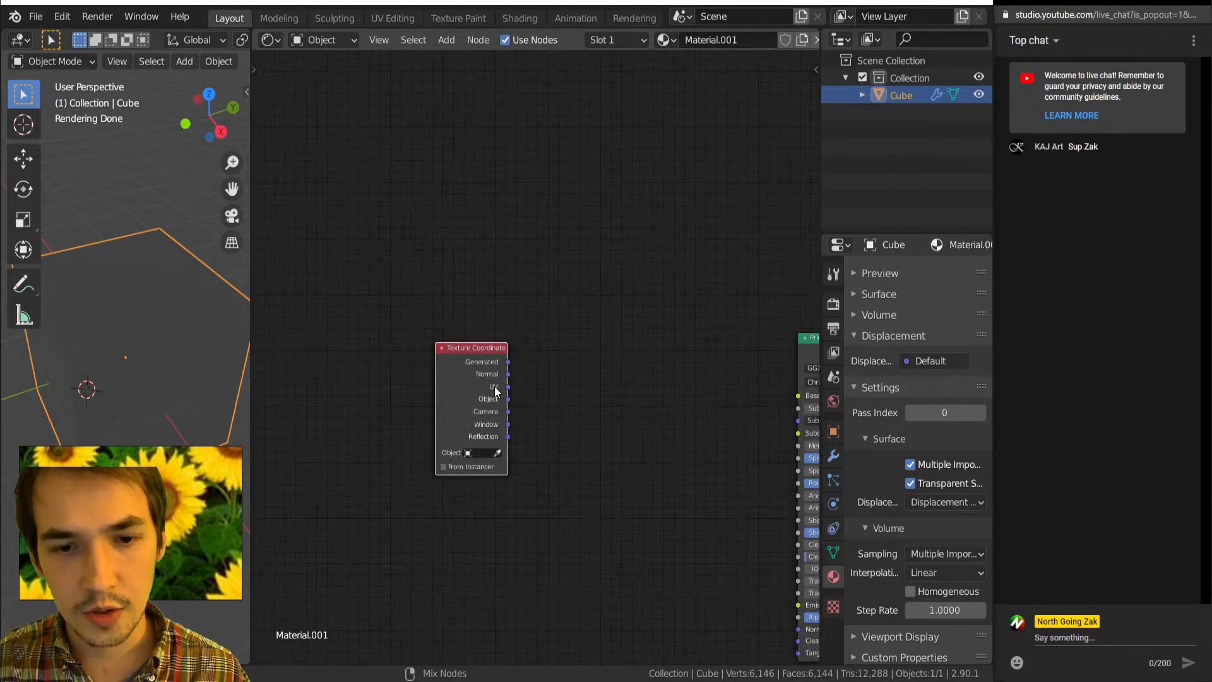
pyautogui.keyDown('ctrl'); pyautogui.keyDown('shift'); pyautogui.click(490, 388); pyautogui.keyUp('shift'); pyautogui.keyUp('ctrl')
pyautogui.keyDown('ctrl'); pyautogui.keyDown('shift'); pyautogui.click(488, 387); pyautogui.keyUp('shift'); pyautogui.keyUp('ctrl')
pyautogui.keyDown('ctrl'); pyautogui.keyDown('shift'); pyautogui.click(487, 387); pyautogui.keyUp('shift'); pyautogui.keyUp('ctrl')
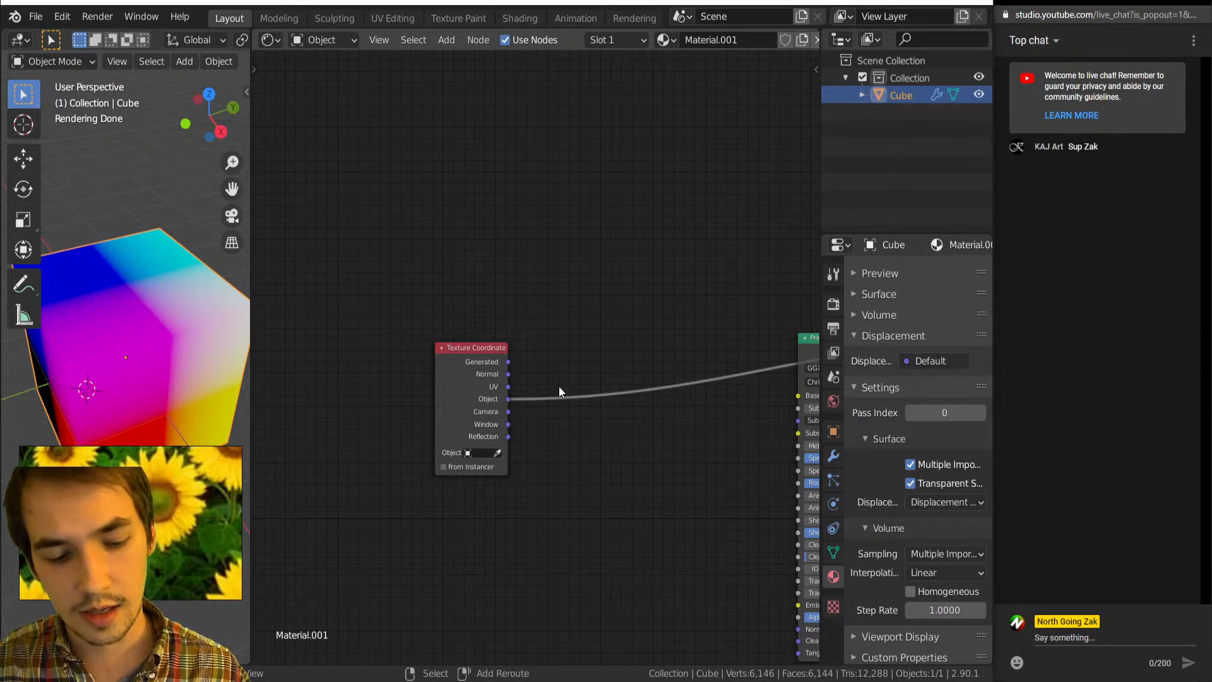
# Insert a Vector Math node set to Add on the link from the Texture Coordinate's Object output.
pyautogui.hotkey('shift', 'a')
pyautogui.press('n')
pyautogui.press('v')
pyautogui.click(547, 347)
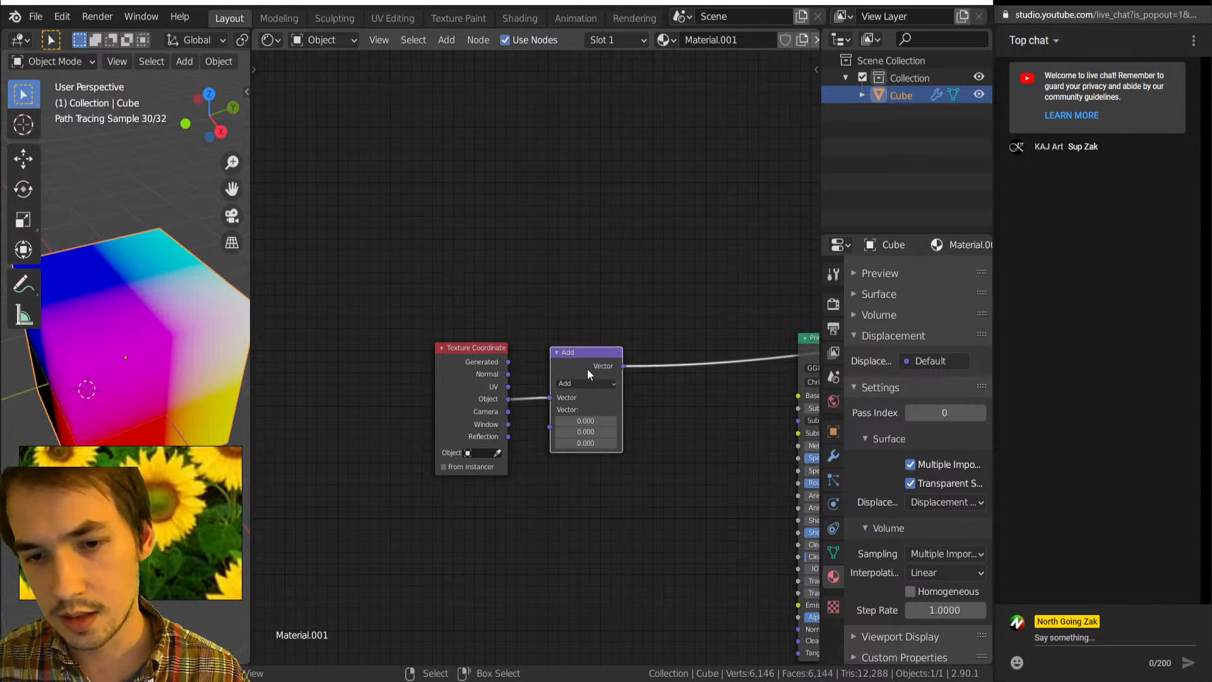
# Insert a Gradient Texture after the Add node and set its type to Spherical.
pyautogui.hotkey('shift', 'a')
pyautogui.press('t')
pyautogui.press('g')
pyautogui.click(645, 333)
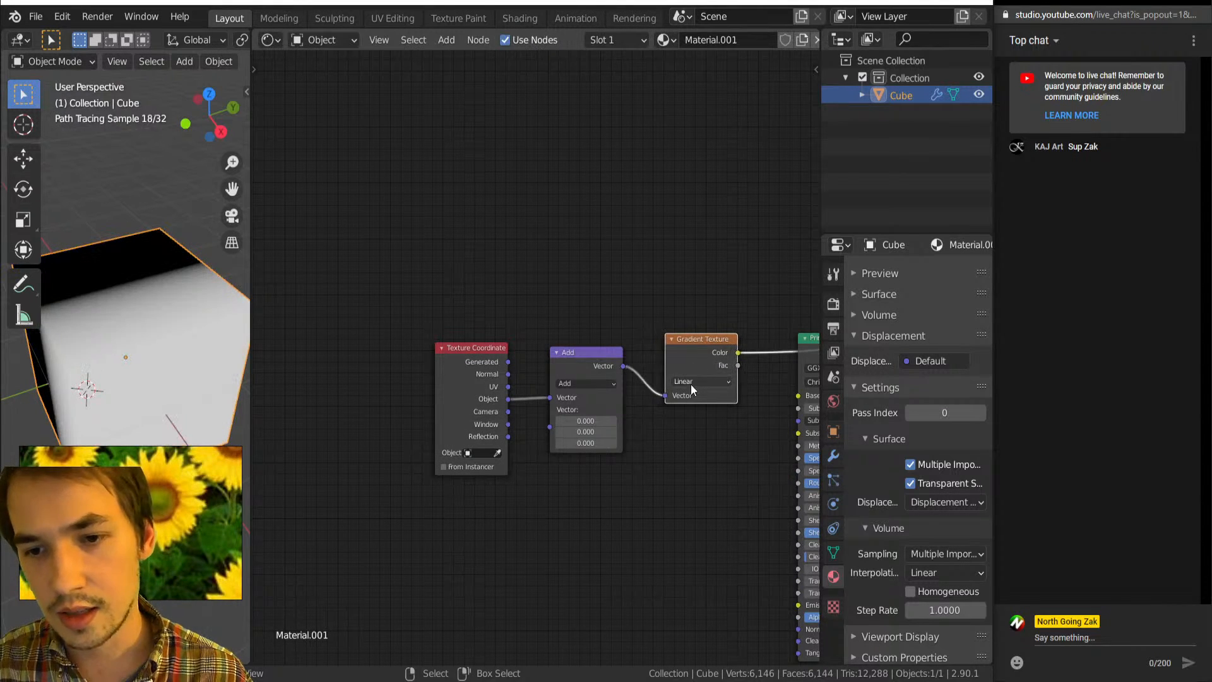
pyautogui.click(689, 384)
pyautogui.press('s')
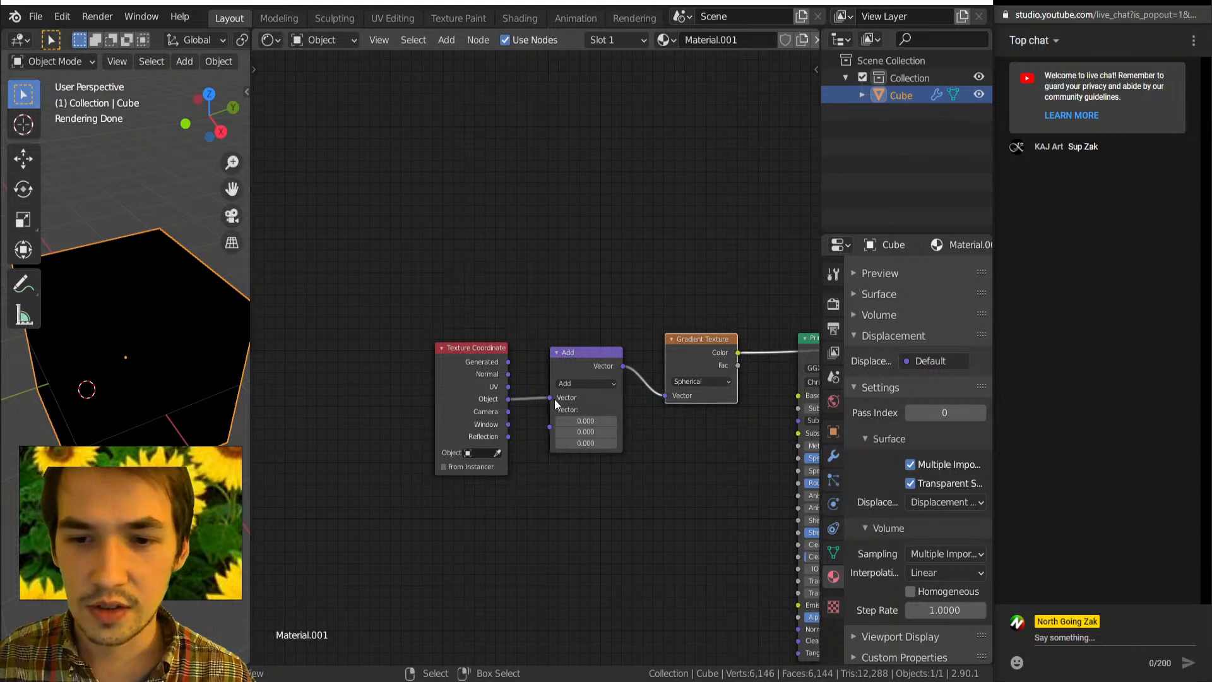
# Offset the spherical gradient by setting the Add node's Z value to -0.560.
pyautogui.moveTo(584, 446); pyautogui.dragTo(560, 446)
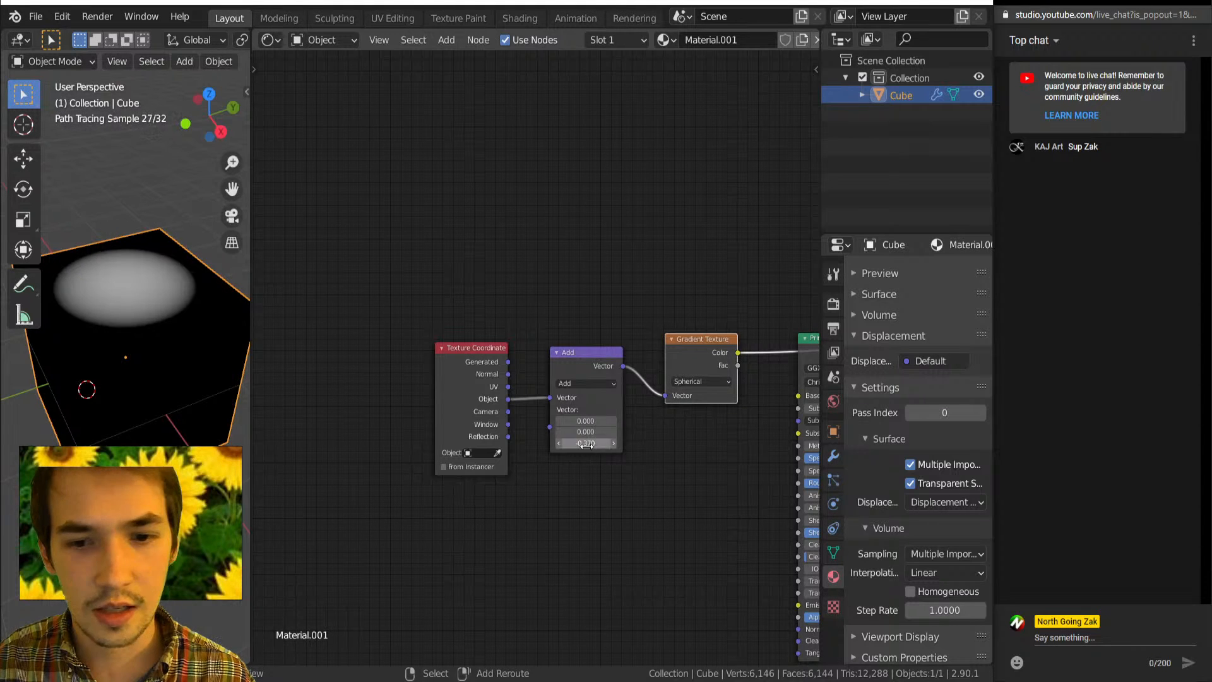
pyautogui.moveTo(112, 347); pyautogui.dragTo(134, 312, button='middle')
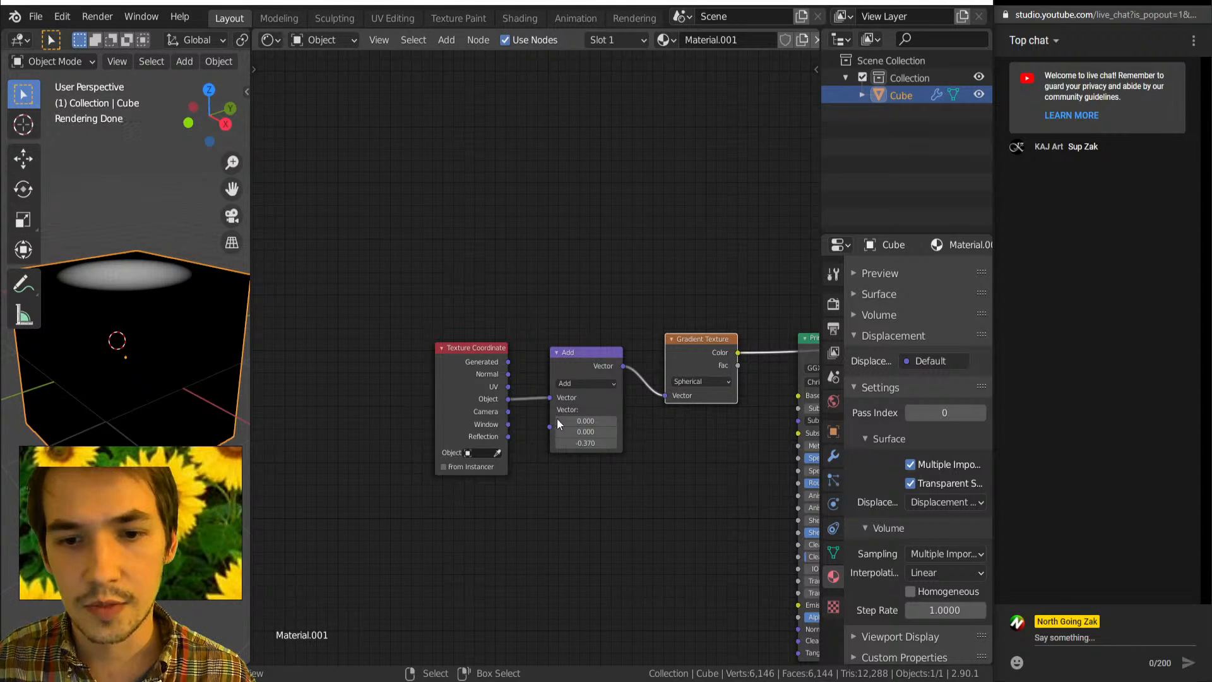
pyautogui.moveTo(588, 432)
pyautogui.mouseDown()
pyautogui.moveTo(621, 432)
pyautogui.moveTo(587, 432)
pyautogui.mouseUp()
pyautogui.moveTo(677, 365); pyautogui.dragTo(609, 378, button='middle')
pyautogui.moveTo(177, 326); pyautogui.dragTo(172, 368, button='middle')
pyautogui.moveTo(519, 455); pyautogui.dragTo(498, 455)
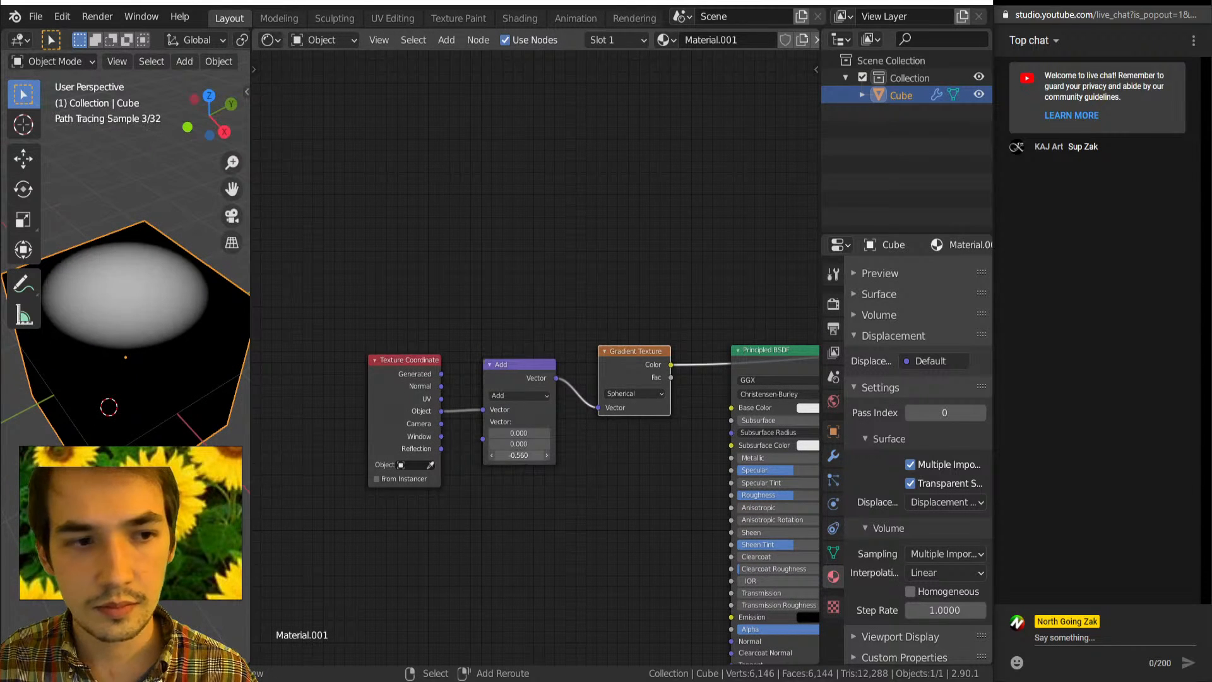
# Move the spherical gradient up, duplicate it with its input link below, and preview the copy as a Radial gradient.
pyautogui.press('g')
pyautogui.click(634, 312)
pyautogui.hotkey('ctrl', 'shift', 'd')
pyautogui.click(641, 405)
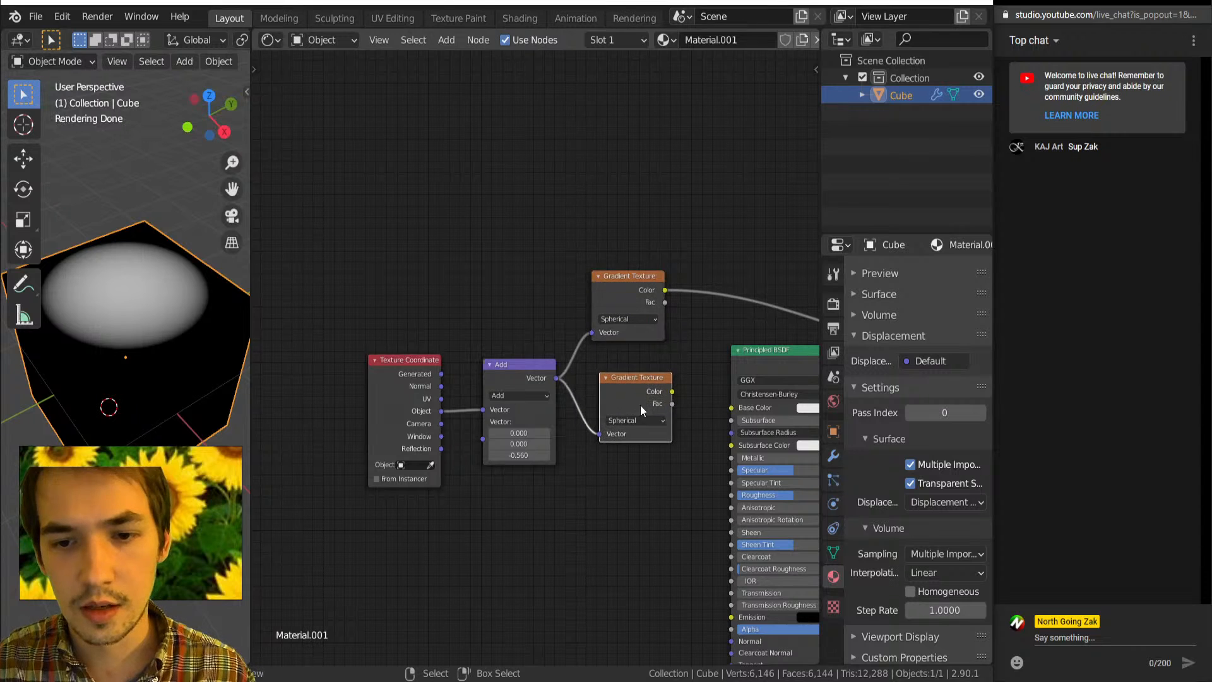
pyautogui.click(638, 418)
pyautogui.press('r')
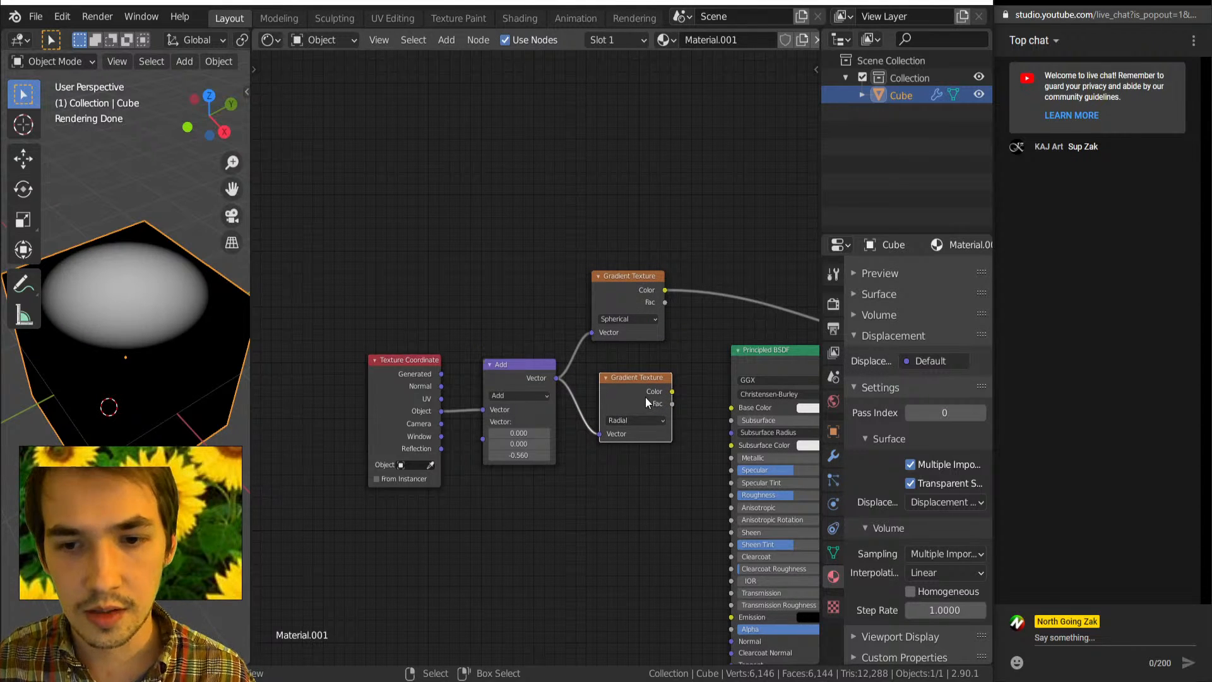
pyautogui.keyDown('ctrl'); pyautogui.keyDown('shift'); pyautogui.click(645, 396); pyautogui.keyUp('shift'); pyautogui.keyUp('ctrl')
# Move the Principled BSDF down out of the way and insert a Wave Texture after the radial gradient.
pyautogui.moveTo(774, 368); pyautogui.dragTo(681, 385, button='middle')
pyautogui.moveTo(682, 386); pyautogui.dragTo(685, 595)
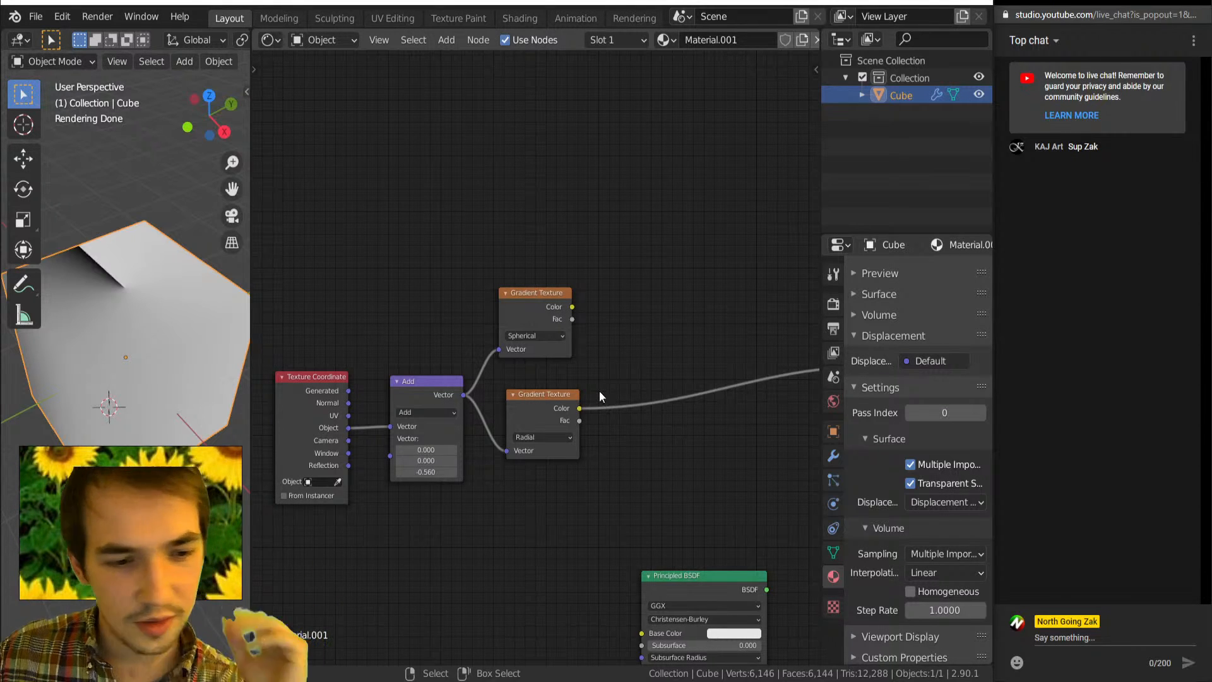
pyautogui.hotkey('shift', 'a')
pyautogui.moveTo(597, 394)
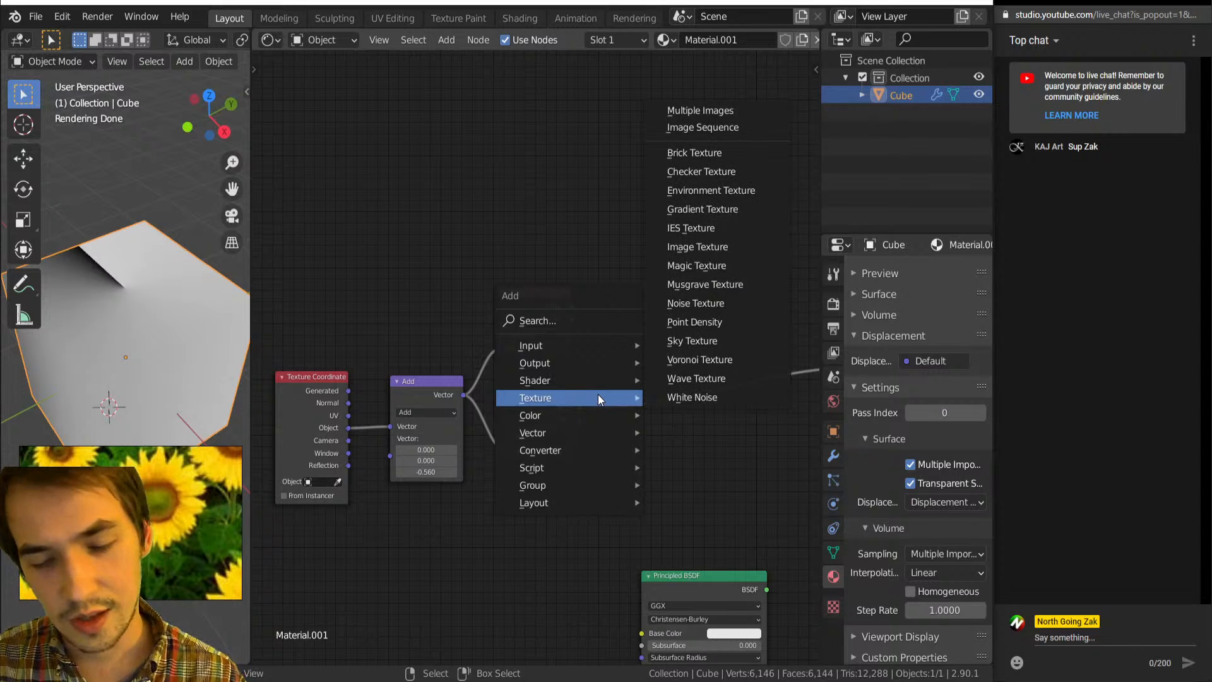
pyautogui.click(697, 378)
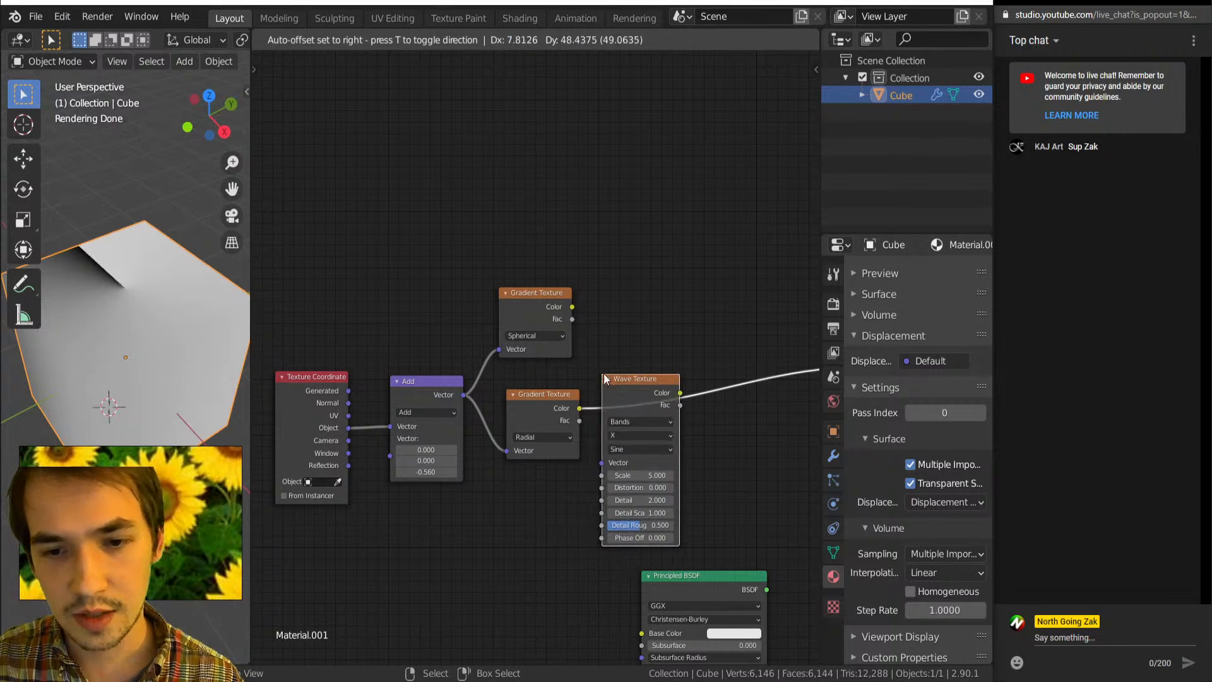
pyautogui.click(603, 373)
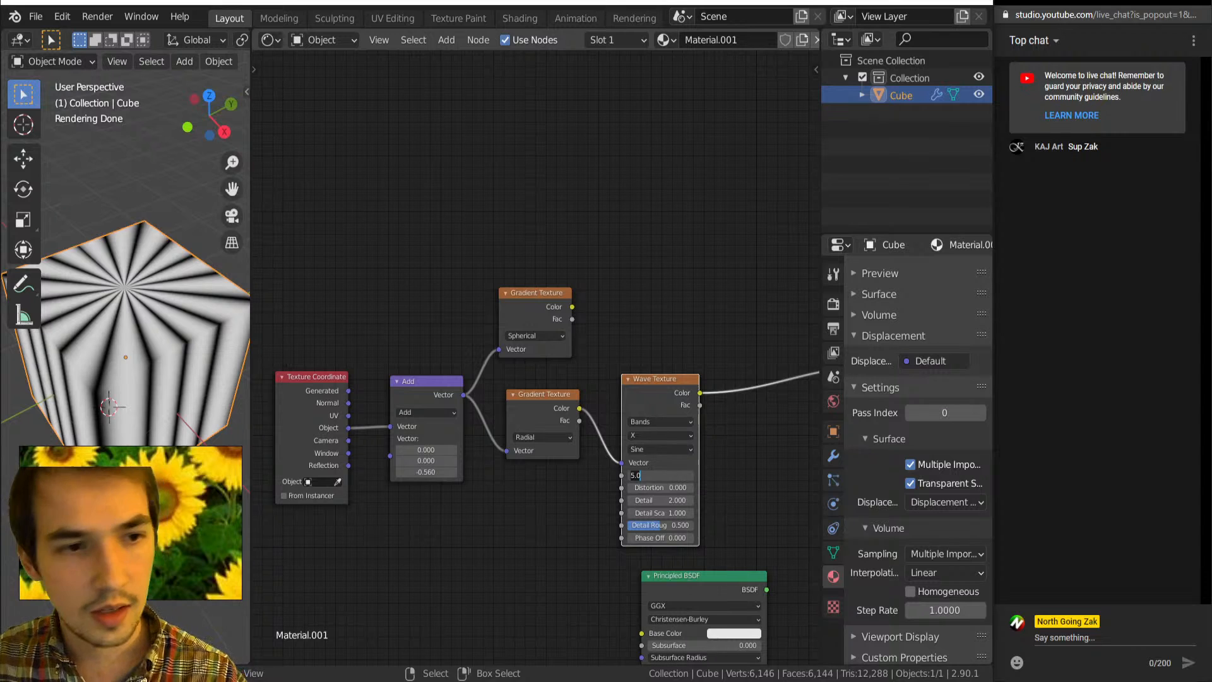
# Examine the radial wave pattern in top view, comparing previews of the radial gradient and the Wave Texture.
pyautogui.moveTo(182, 316); pyautogui.dragTo(165, 353, button='middle')
pyautogui.press('KP_7')
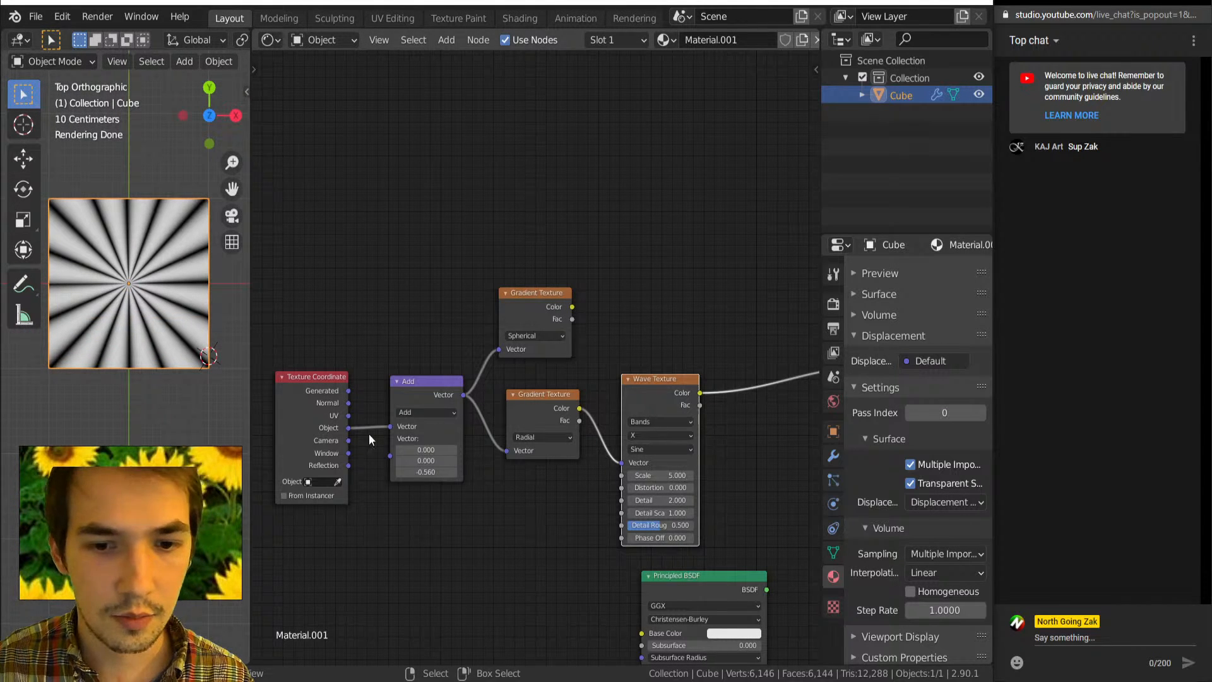
pyautogui.scroll(4, 149, 327)
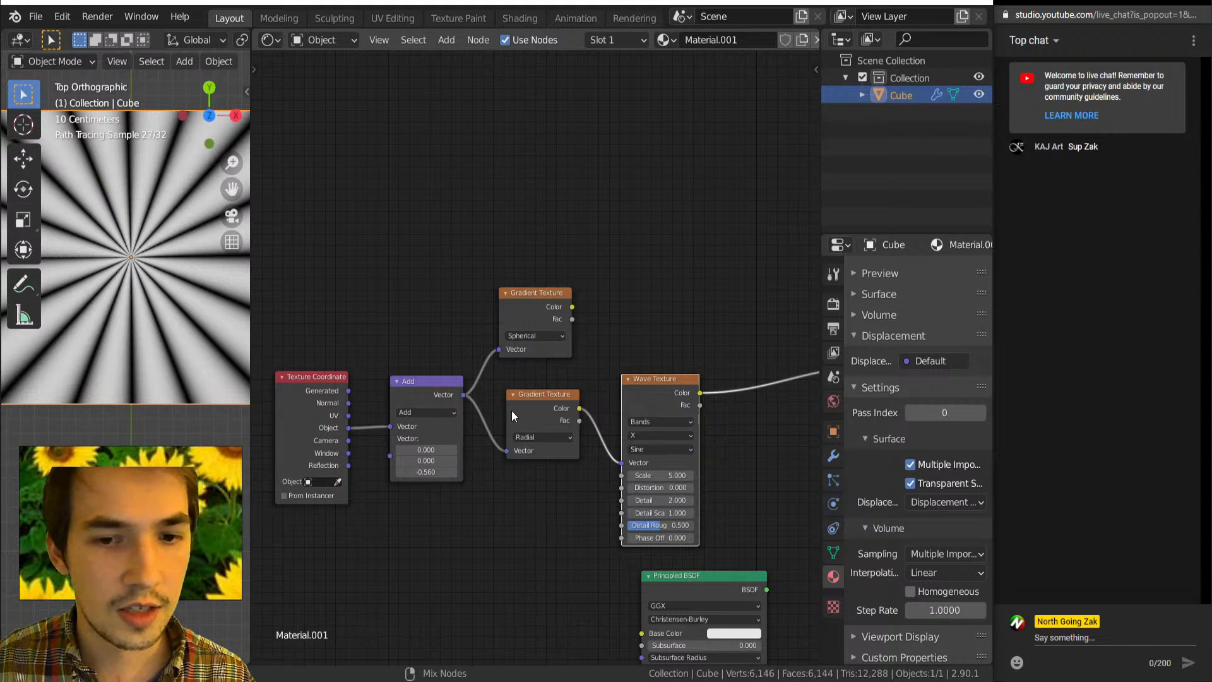
pyautogui.keyDown('ctrl'); pyautogui.keyDown('shift'); pyautogui.click(520, 410); pyautogui.keyUp('shift'); pyautogui.keyUp('ctrl')
pyautogui.keyDown('ctrl'); pyautogui.keyDown('shift'); pyautogui.click(657, 405); pyautogui.keyUp('shift'); pyautogui.keyUp('ctrl')
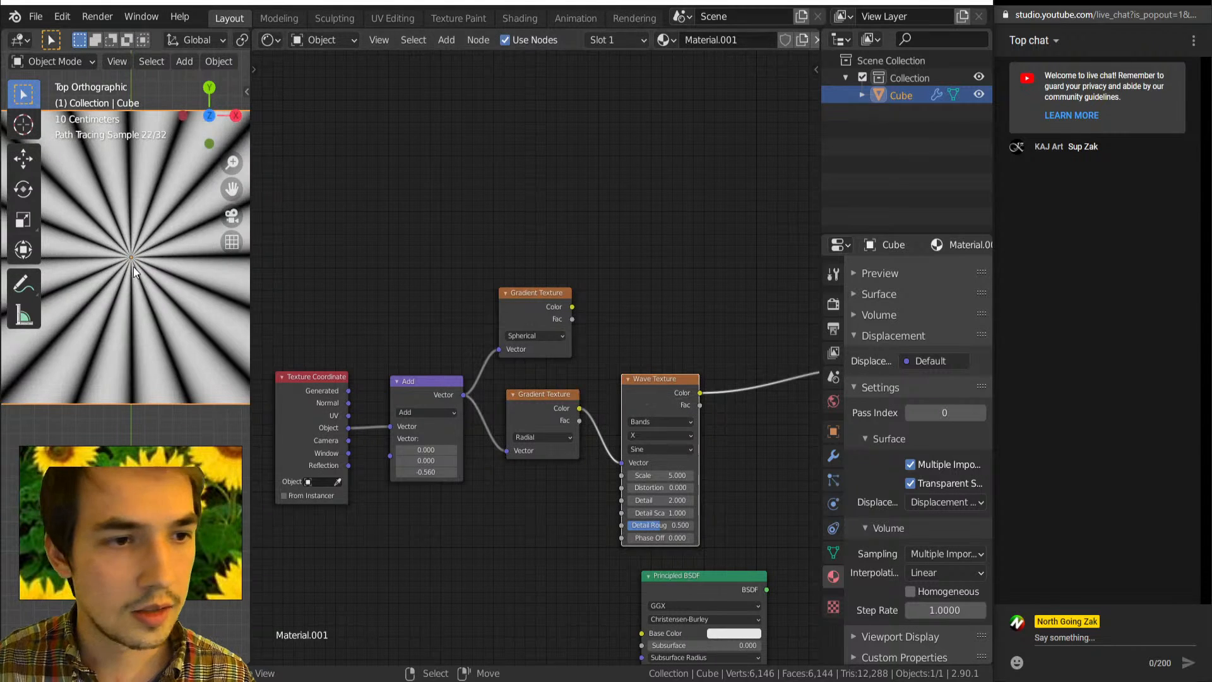
pyautogui.scroll(4, 69, 260)
pyautogui.scroll(6, 142, 290)
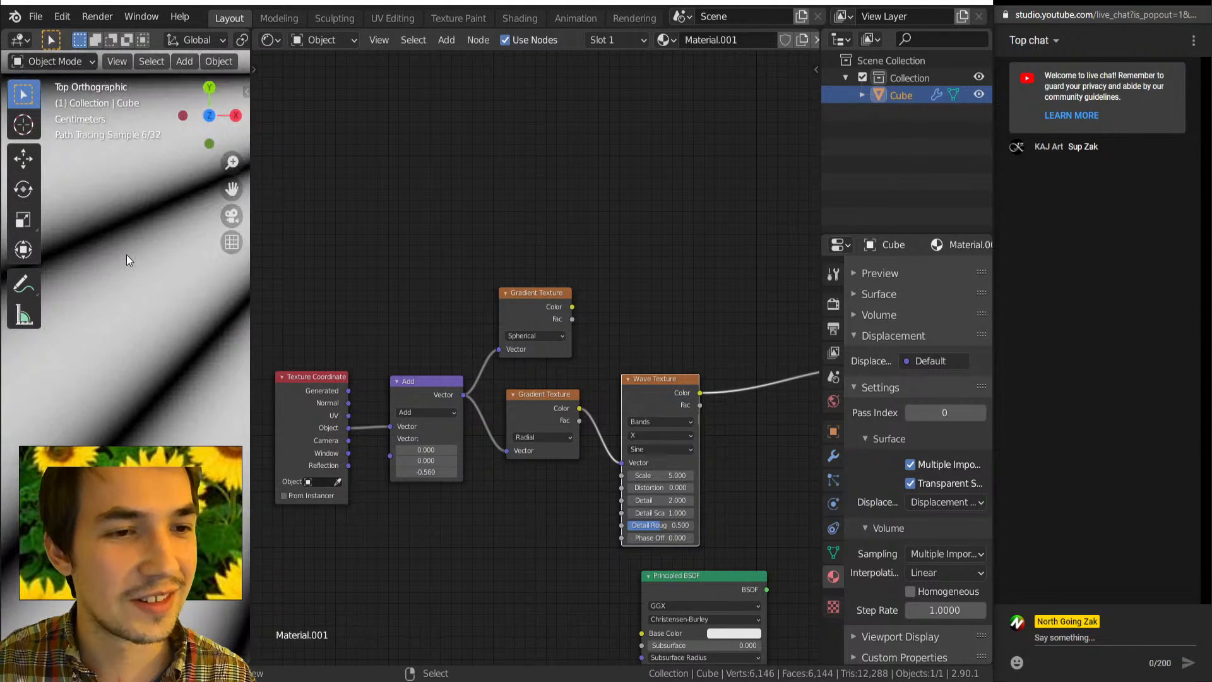
pyautogui.scroll(-6, 133, 275)
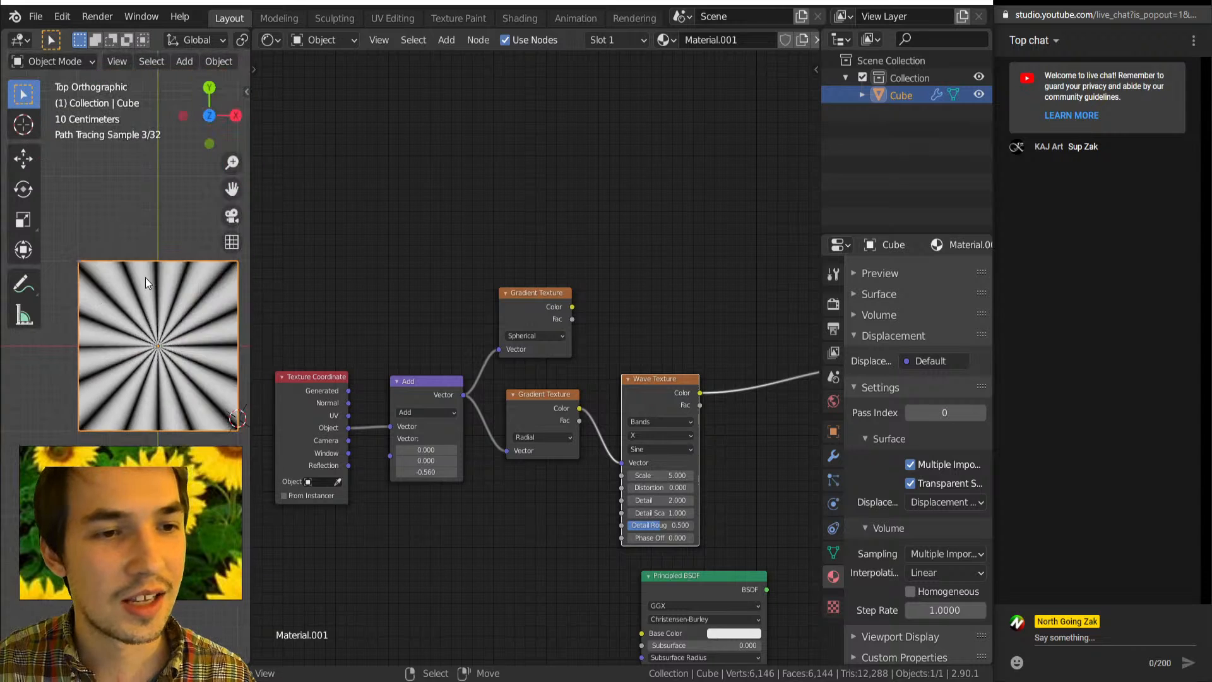
# Set the Wave Texture's scale to pi, and raise it further to make the radial stripes denser.
pyautogui.click(658, 475)
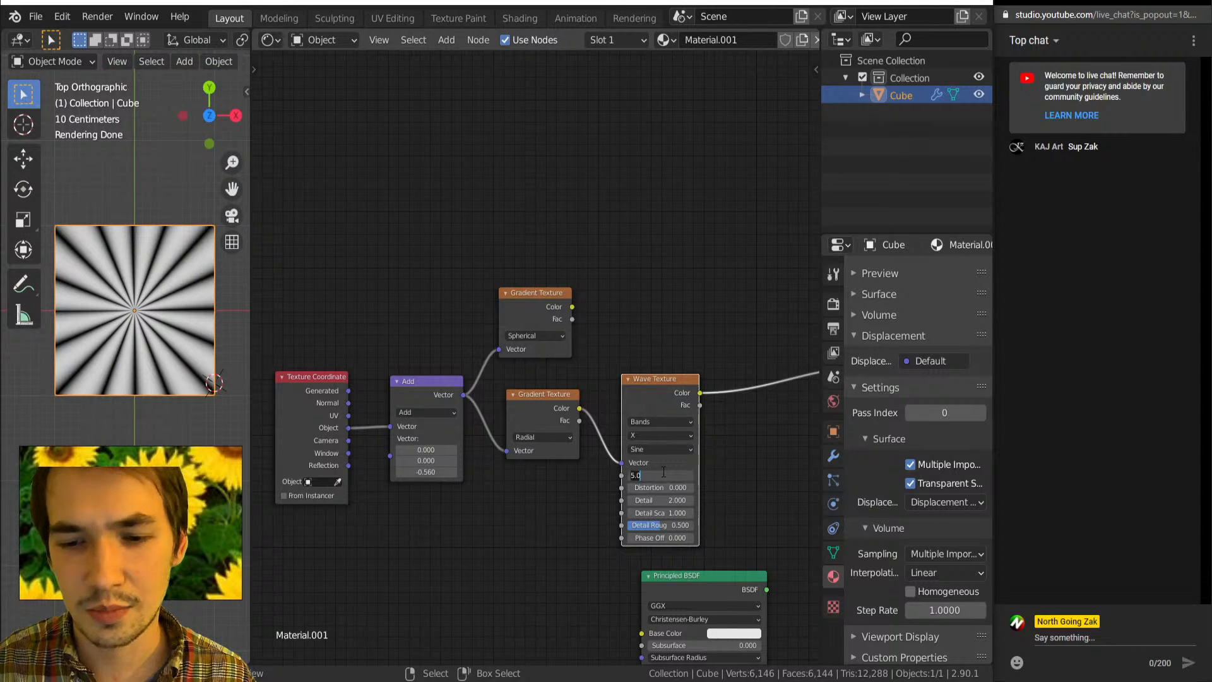
pyautogui.write('pi')
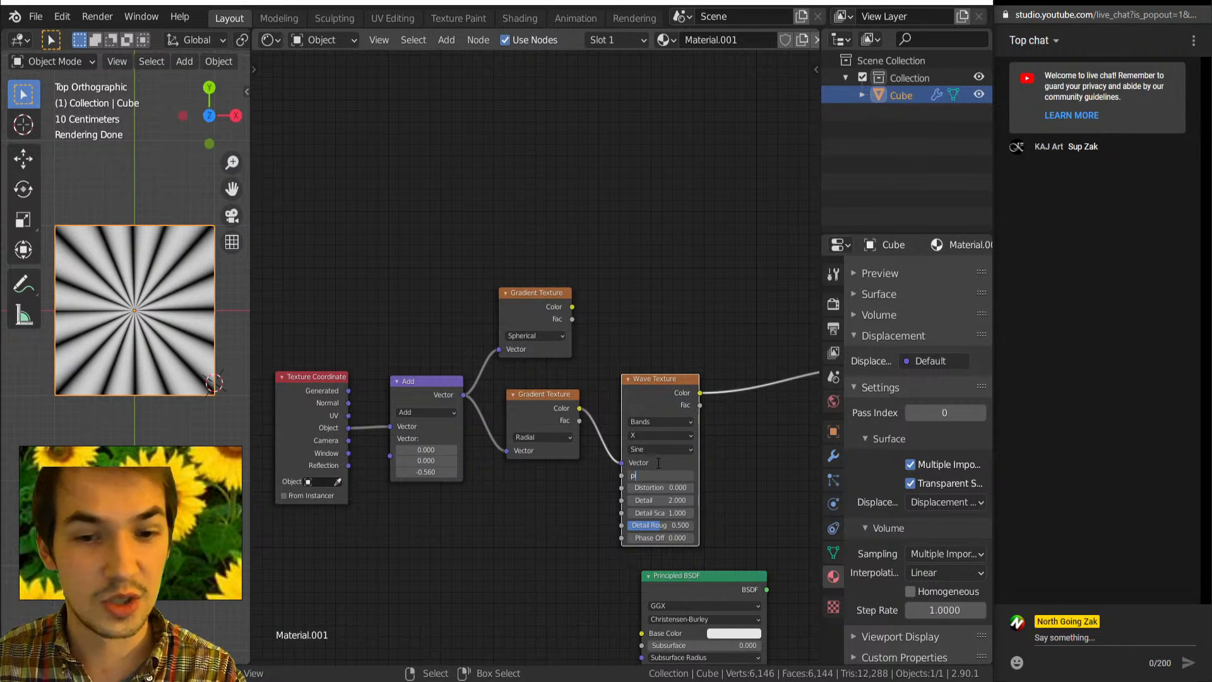
pyautogui.press('Return')
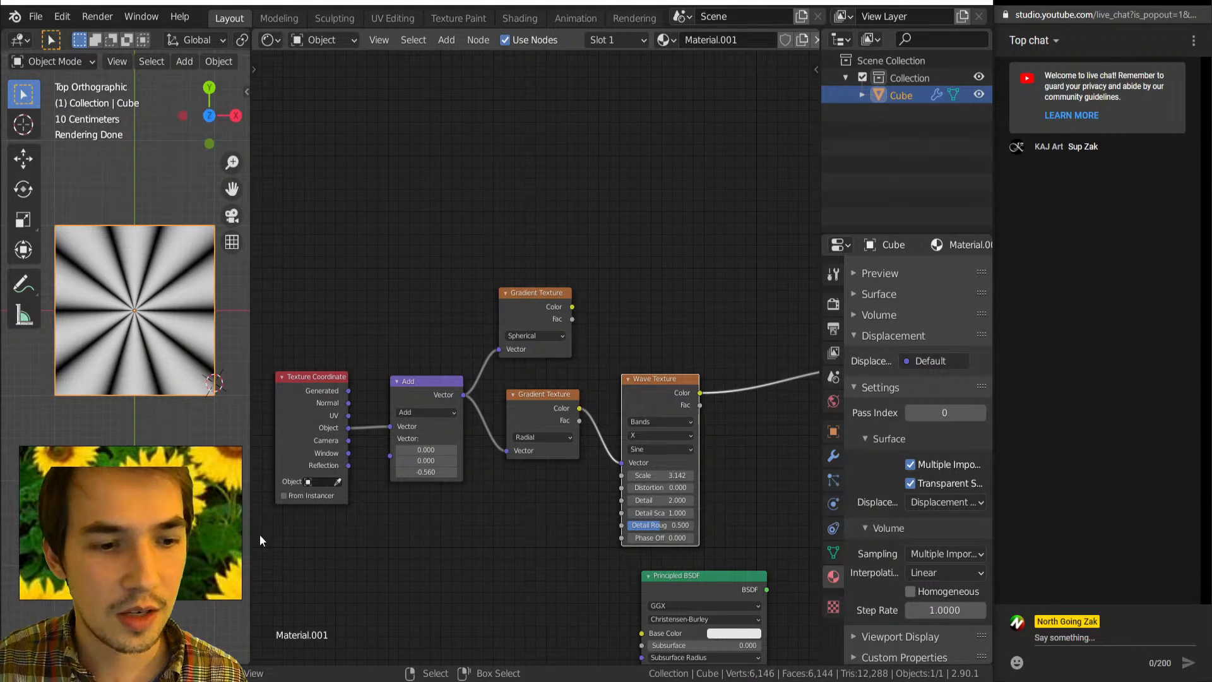
pyautogui.click(663, 475)
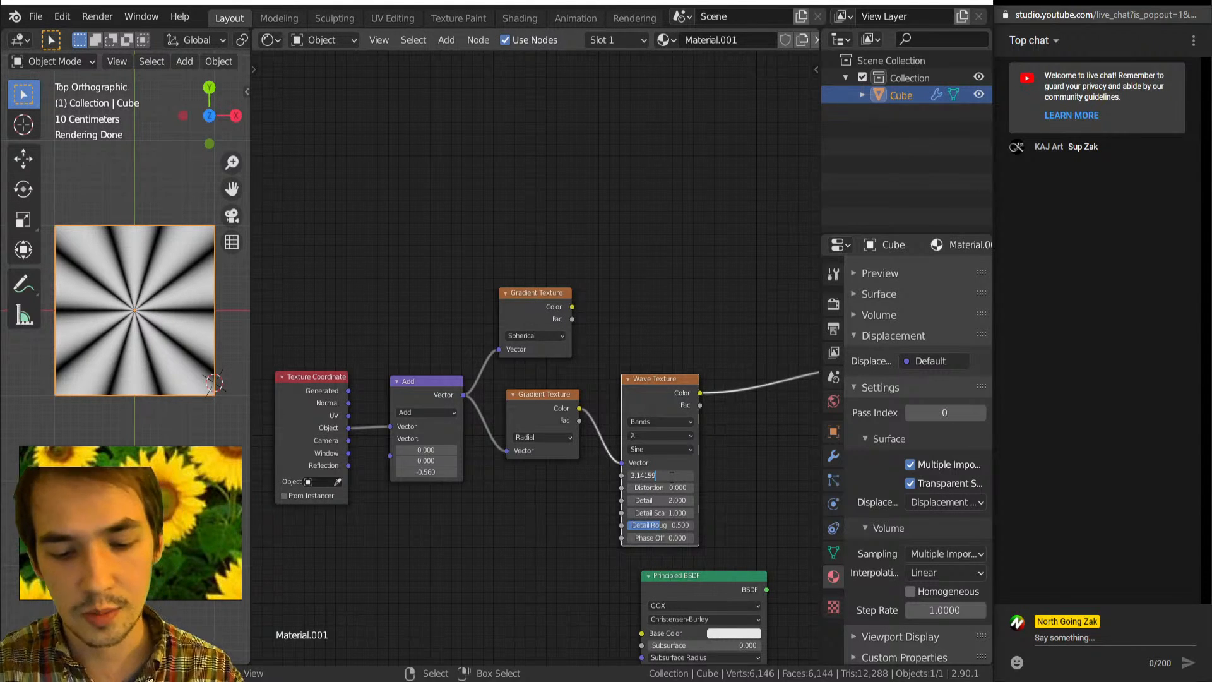
pyautogui.press('Return')
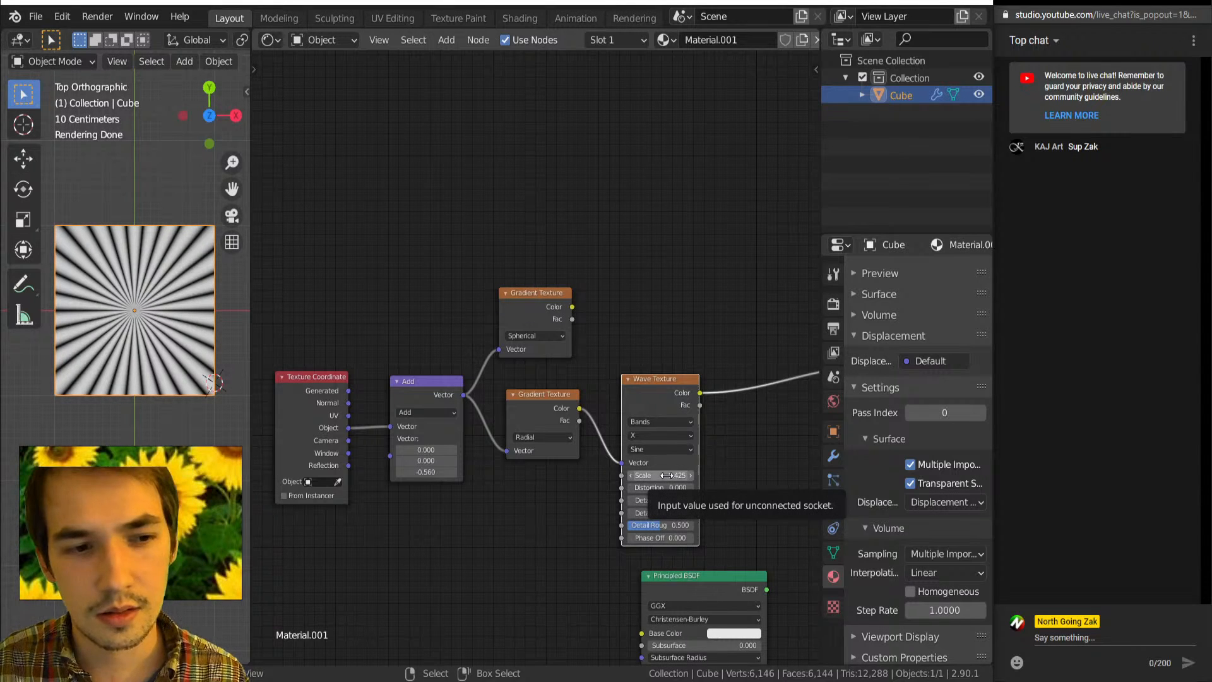
# Undo the last Wave Texture scale change and set the scale to 3.14159*2 (6.283).
pyautogui.hotkey('ctrl', 'z')
pyautogui.click(669, 476)
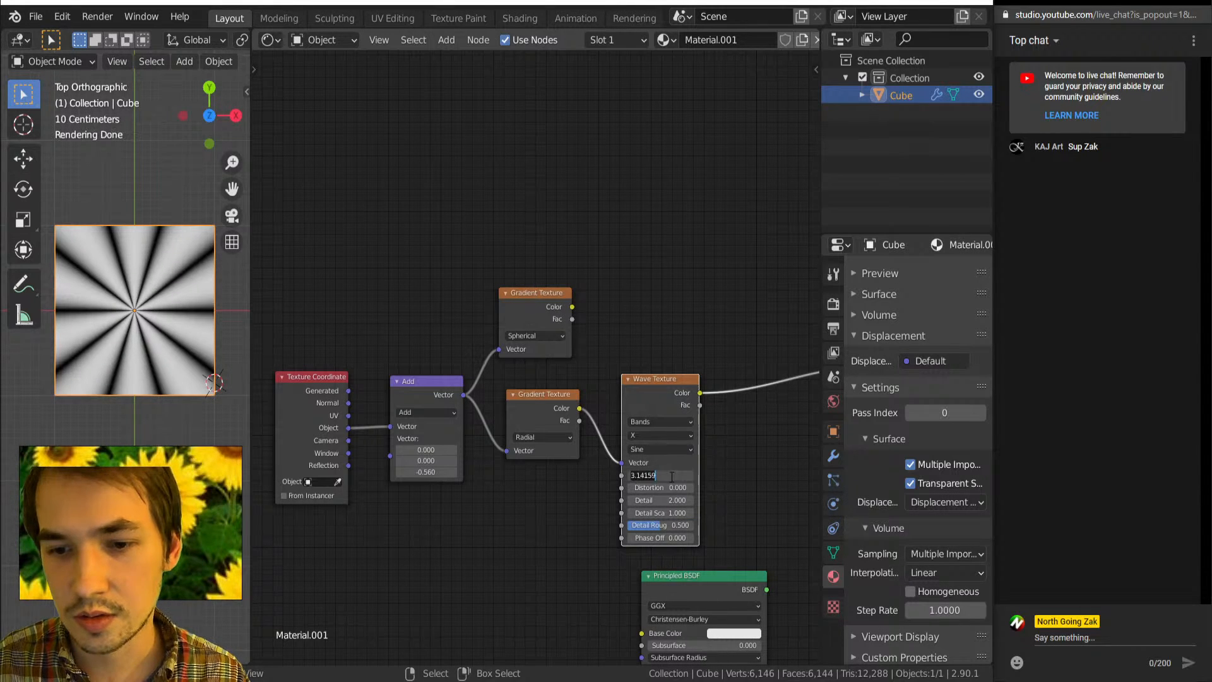
pyautogui.write('*2')
pyautogui.press('Return')
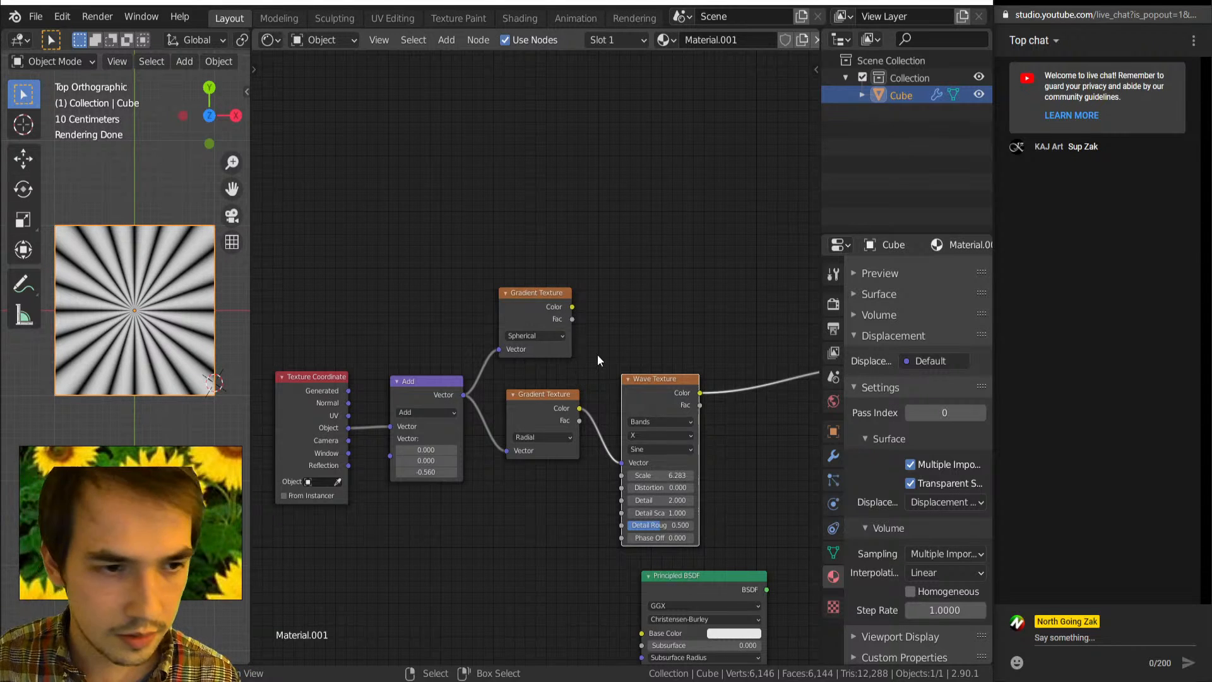
# Insert a MixRGB node on the link between the Wave Texture and the Viewer.
pyautogui.scroll(-2, 650, 379)
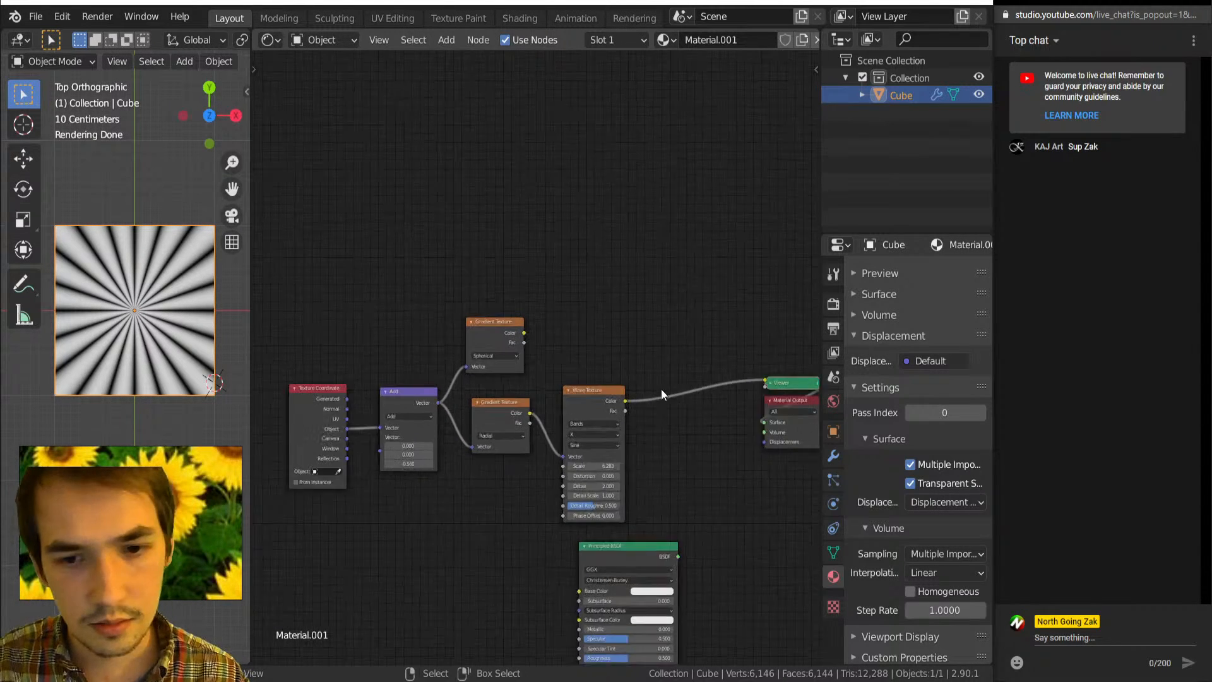
pyautogui.scroll(1, 661, 389)
pyautogui.hotkey('shift', 'a')
pyautogui.moveTo(701, 403)
pyautogui.click(785, 514)
pyautogui.click(710, 371)
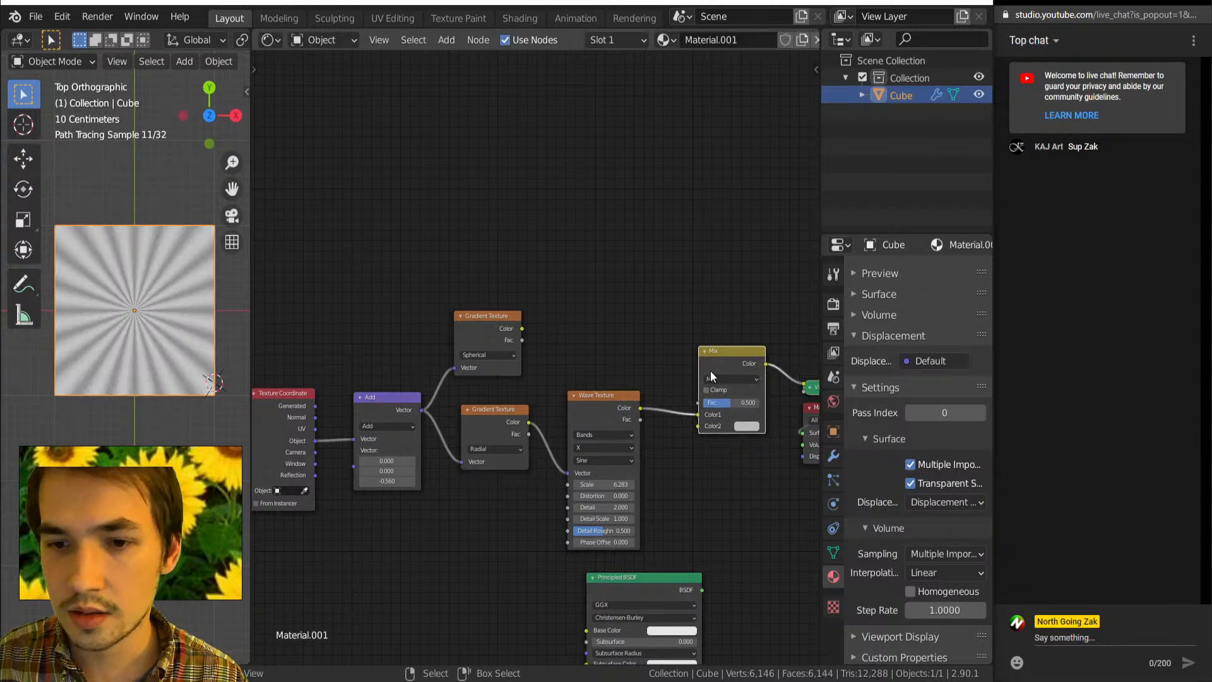
# Move the mix node up, feed the spherical gradient's color into Color1, and set the blend mode to Multiply.
pyautogui.moveTo(710, 375); pyautogui.dragTo(679, 334)
pyautogui.moveTo(522, 329); pyautogui.dragTo(665, 379)
pyautogui.click(708, 340)
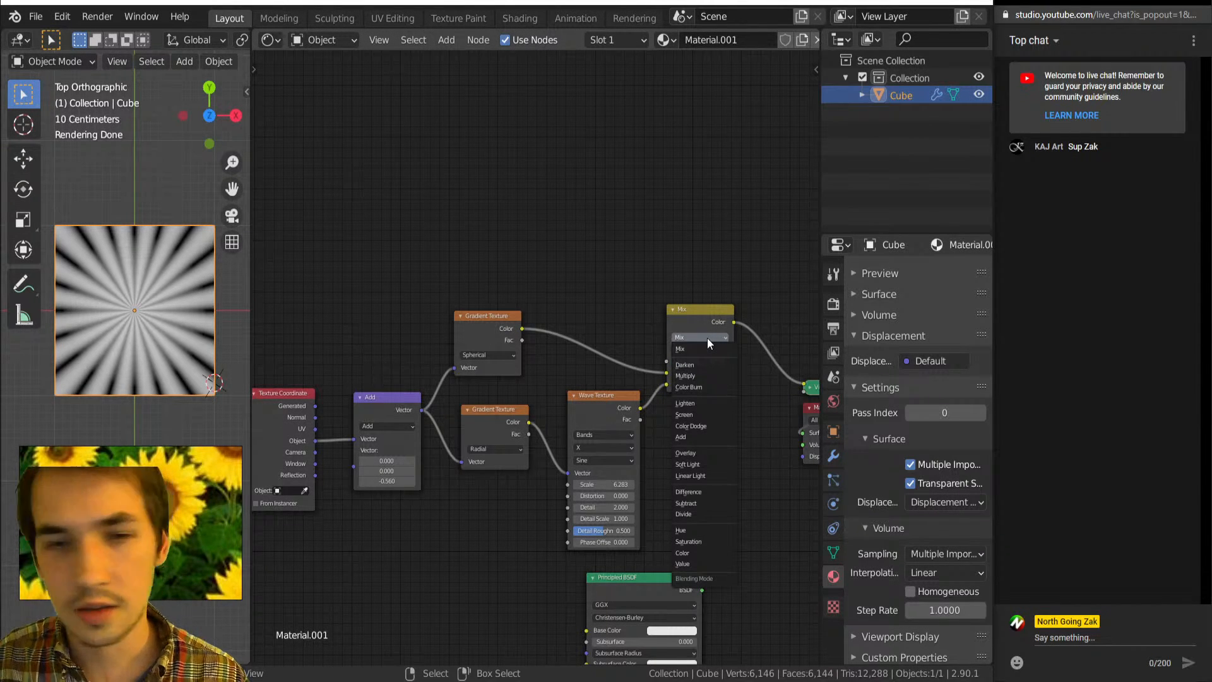
pyautogui.click(686, 376)
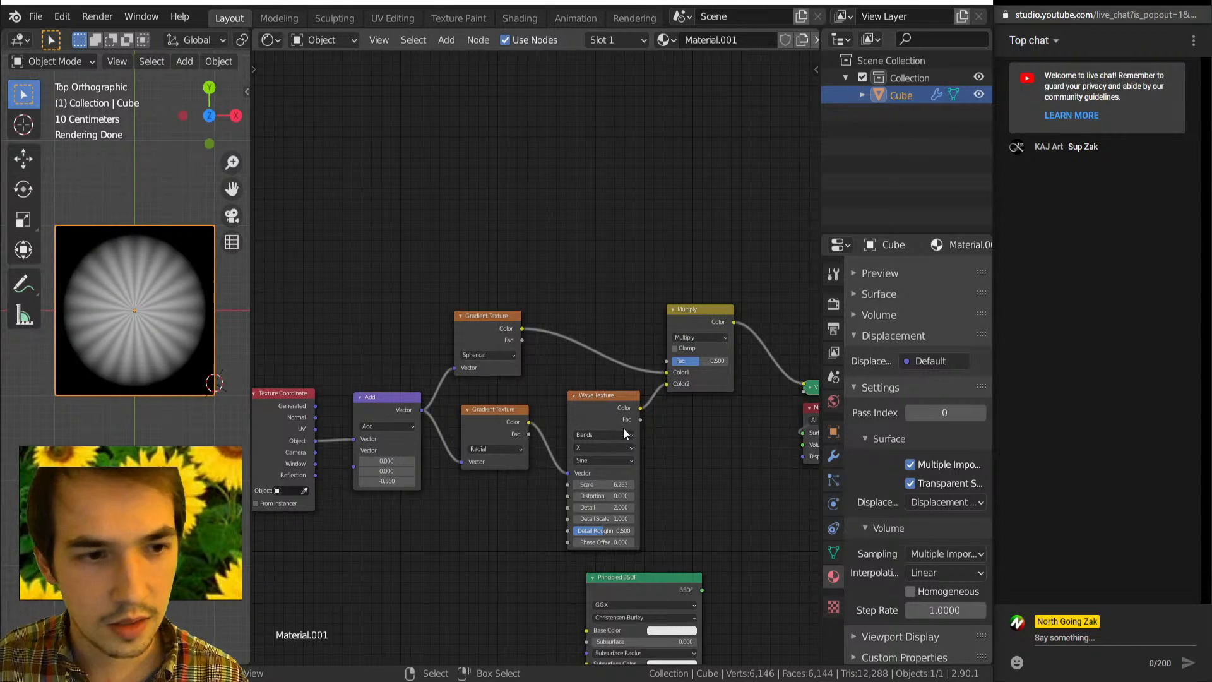
# Insert an RGB Curves node between the Multiply node and the Viewer.
pyautogui.moveTo(615, 427); pyautogui.dragTo(560, 427, button='middle')
pyautogui.hotkey('shift', 'a')
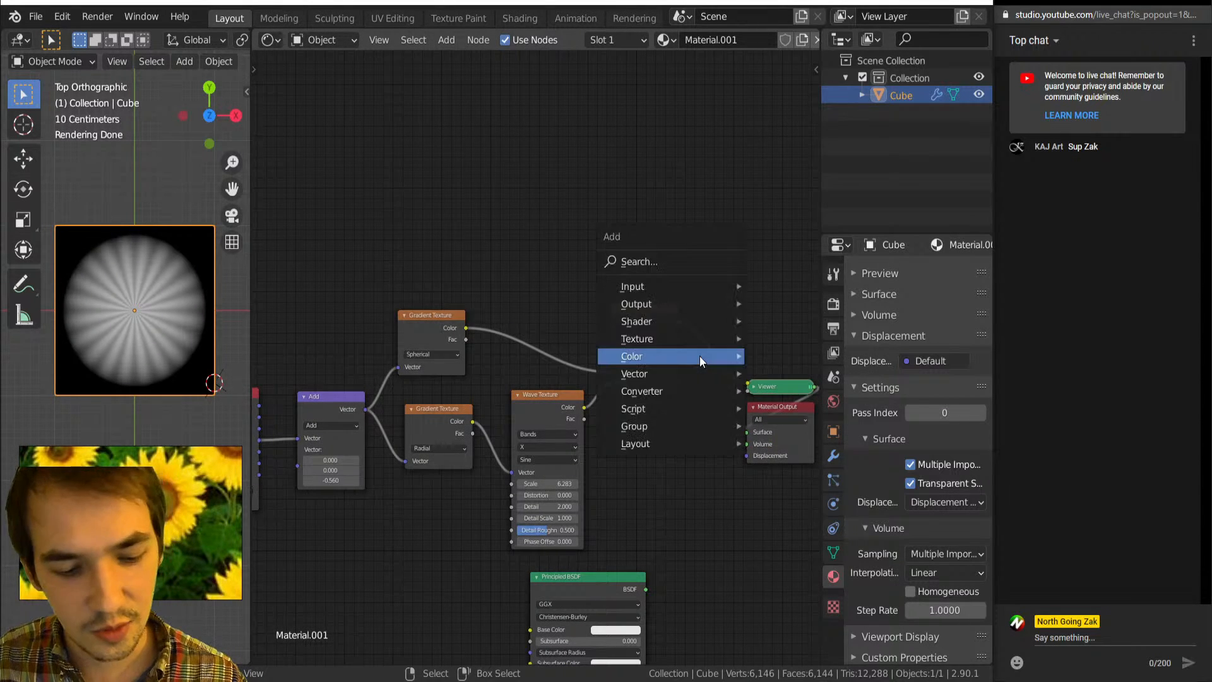
pyautogui.press('c')
pyautogui.press('r')
pyautogui.click(700, 310)
pyautogui.moveTo(773, 399); pyautogui.dragTo(682, 380, button='middle')
pyautogui.scroll(1, 682, 381)
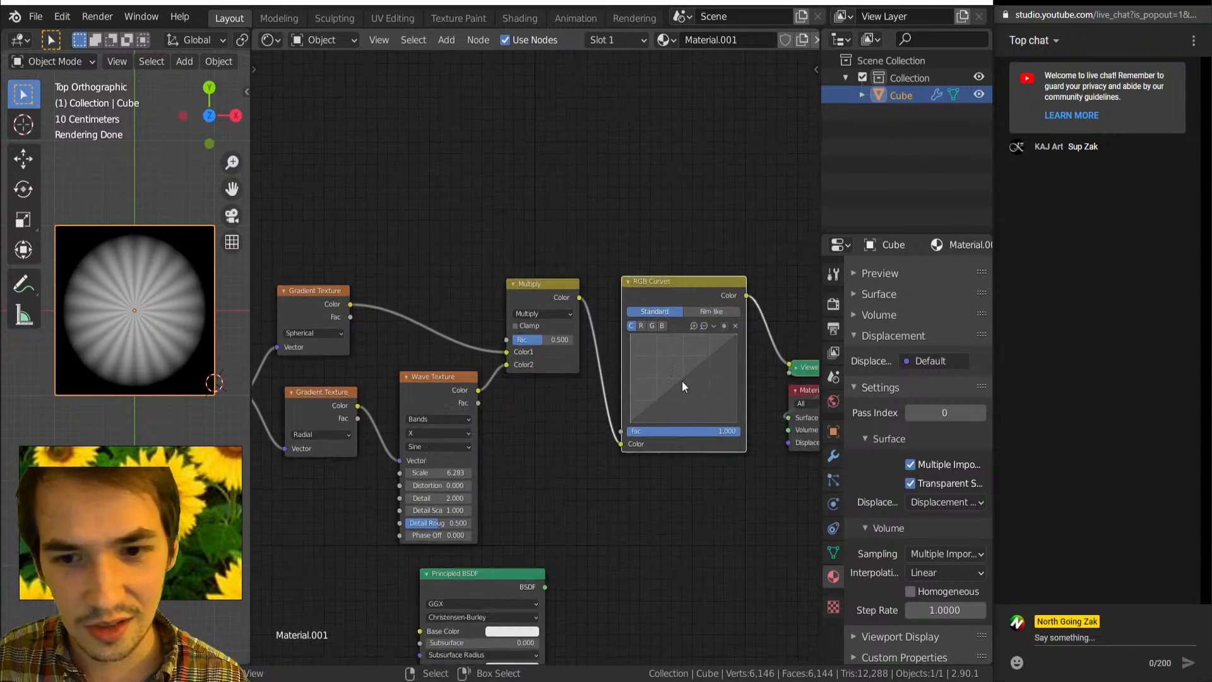
# Shape the RGB curve with points at about (0.44, 0.63) and (0.29, 0.36), moving its black end to about (0.17, 0).
pyautogui.scroll(2, 682, 381)
pyautogui.moveTo(736, 382); pyautogui.dragTo(728, 370)
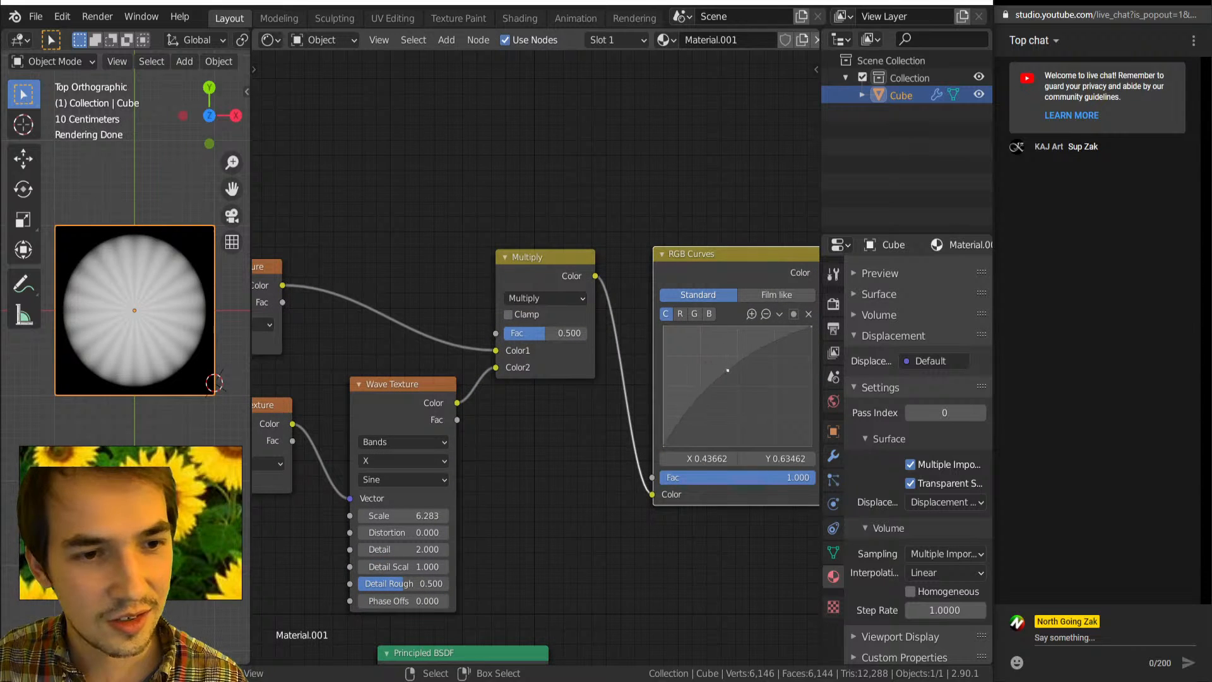
pyautogui.moveTo(668, 444); pyautogui.dragTo(684, 446)
pyautogui.scroll(-2, 663, 406)
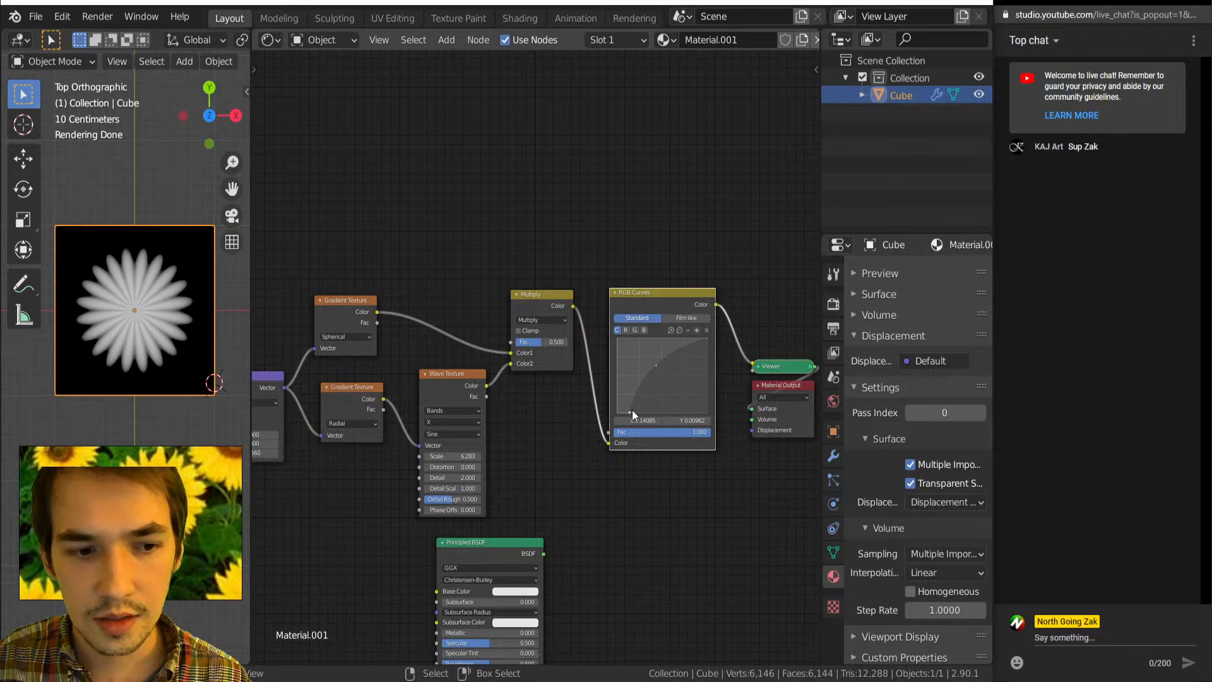
pyautogui.moveTo(630, 412)
pyautogui.mouseDown()
pyautogui.moveTo(618, 415)
pyautogui.moveTo(642, 415)
pyautogui.mouseUp()
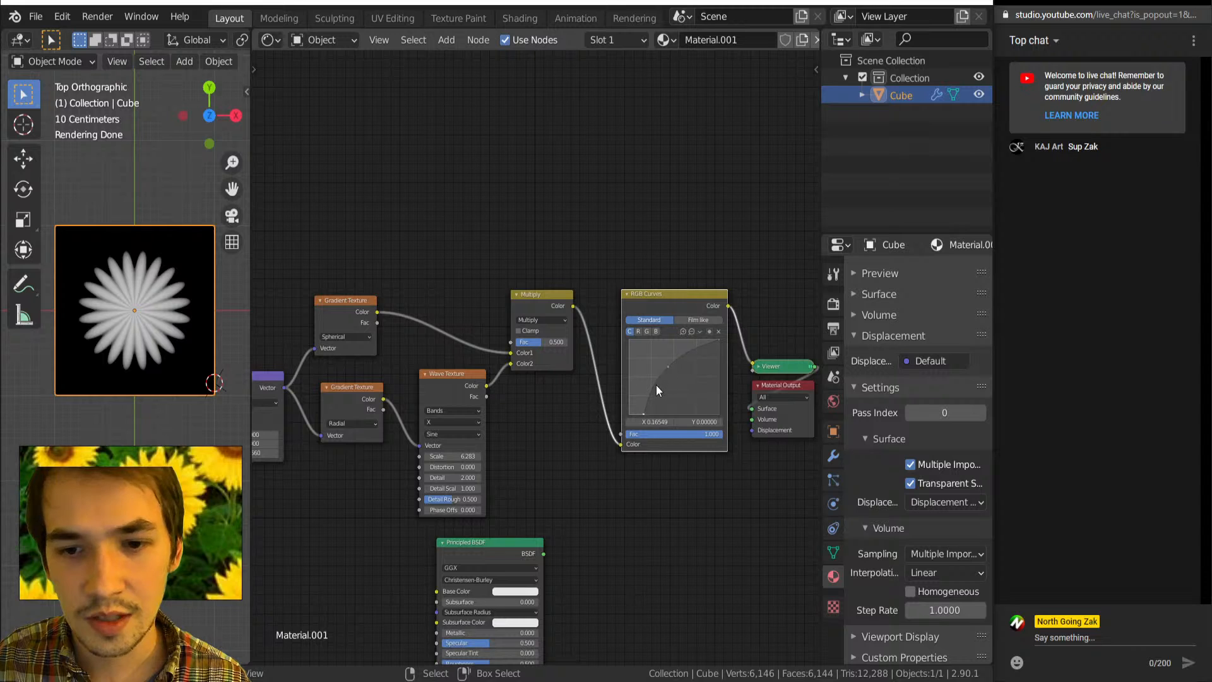
pyautogui.click(655, 388)
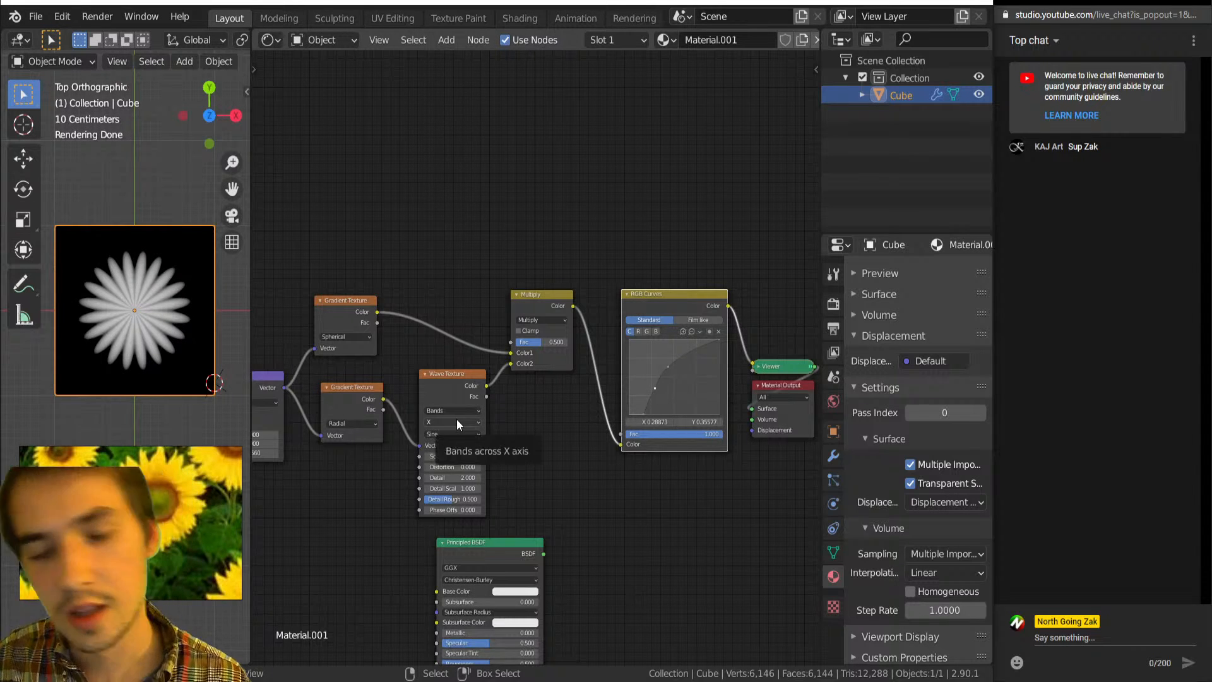
# Move the Texture Coordinate node away from the vector Add node to make room between them.
pyautogui.scroll(-3, 429, 421)
pyautogui.moveTo(400, 423); pyautogui.dragTo(472, 439, button='middle')
pyautogui.scroll(3, 442, 431)
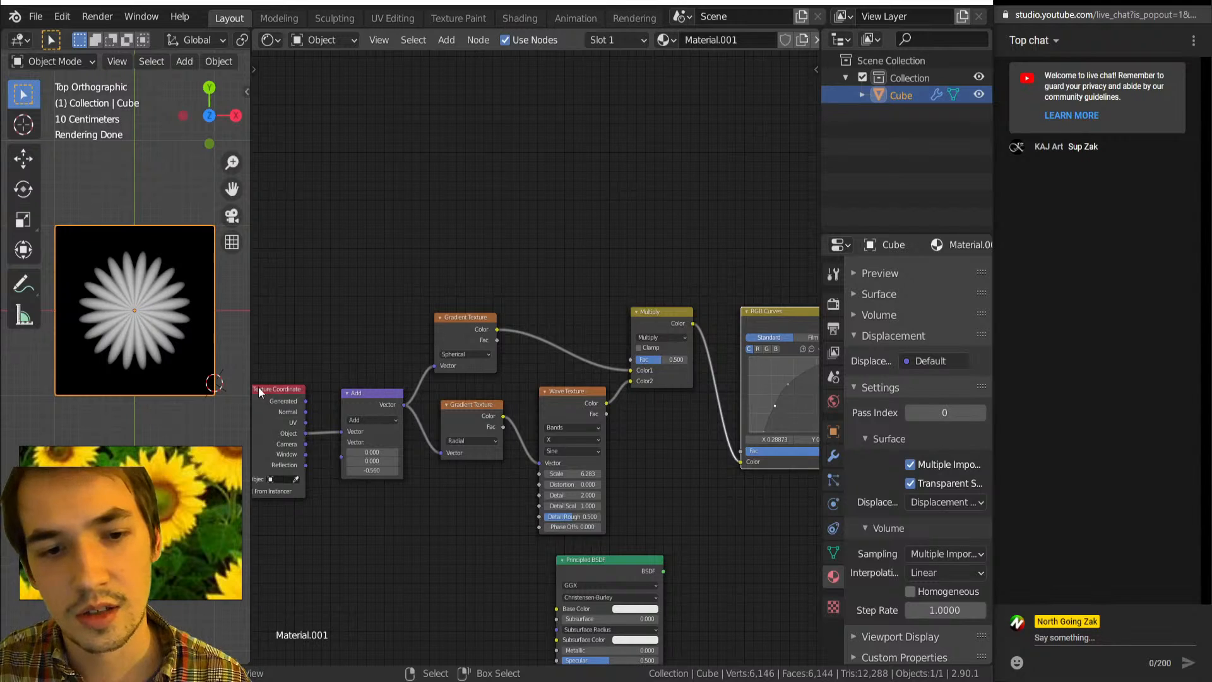
pyautogui.moveTo(258, 388); pyautogui.dragTo(358, 367, button='middle')
pyautogui.moveTo(326, 330); pyautogui.dragTo(327, 407)
pyautogui.click(379, 412)
pyautogui.hotkey('shift', 'a')
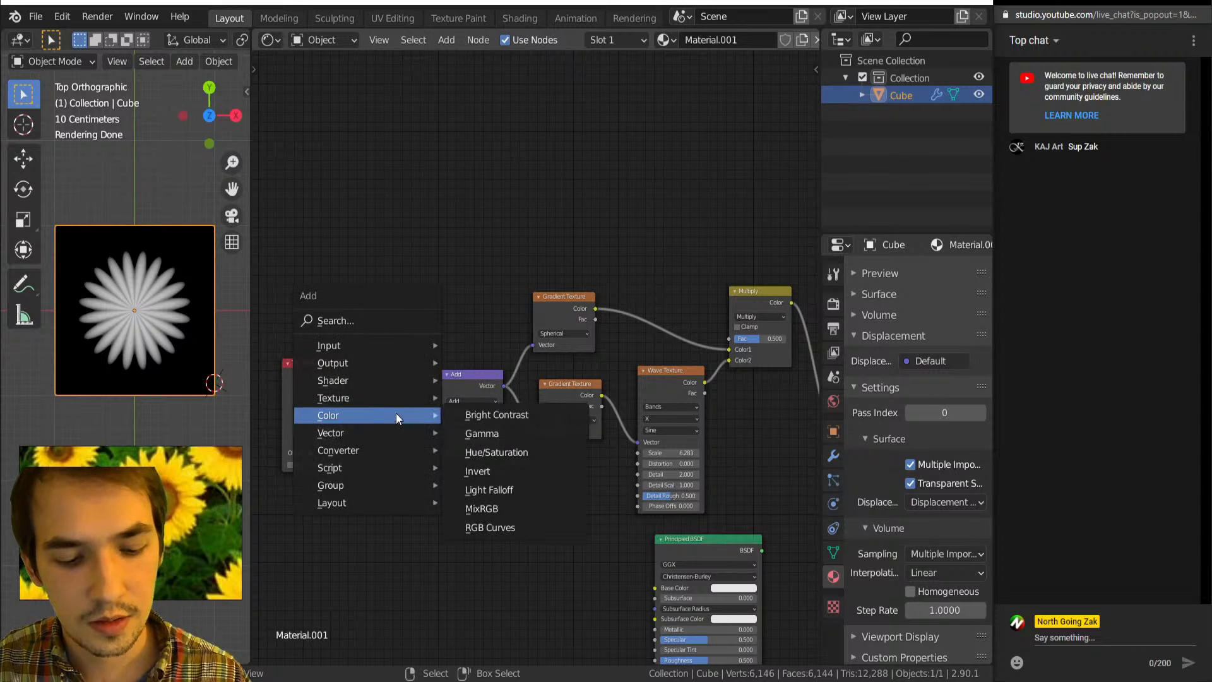
pyautogui.press('n')
pyautogui.press('a')
pyautogui.press('Escape')
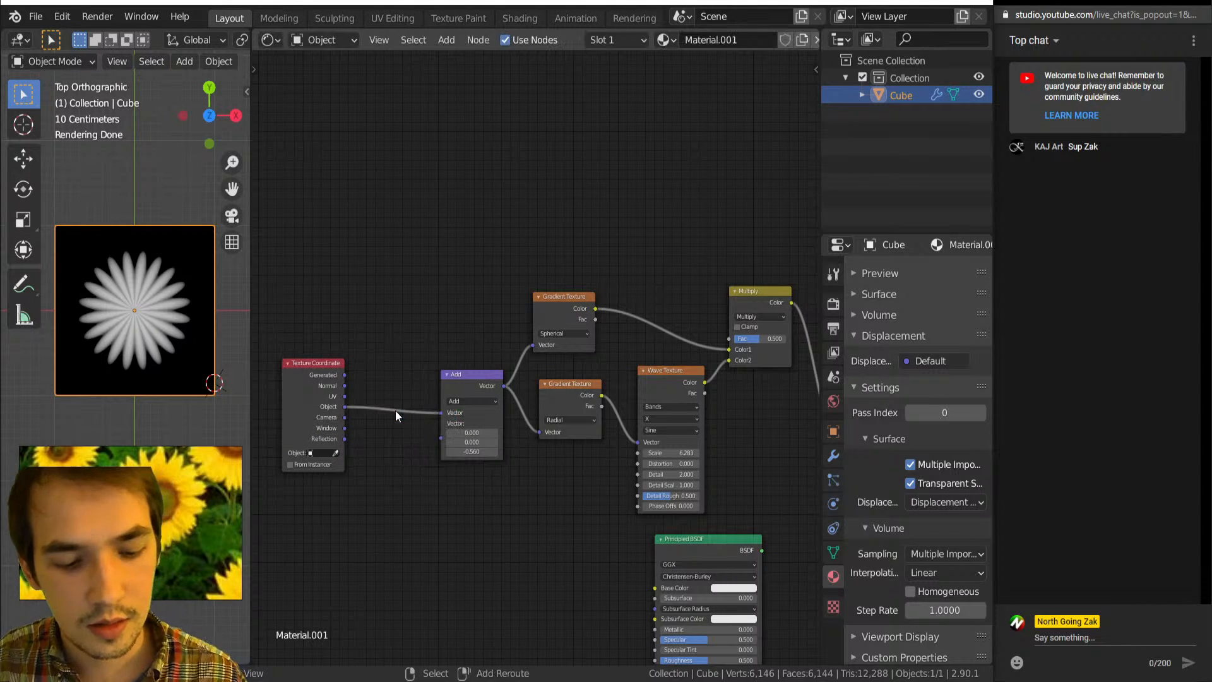
# Insert a MixRGB node between Texture Coordinate and the vector Add node, set to Linear Light with factor 1.000.
pyautogui.hotkey('shift', 'a')
pyautogui.click(428, 468)
pyautogui.click(408, 396)
pyautogui.click(407, 396)
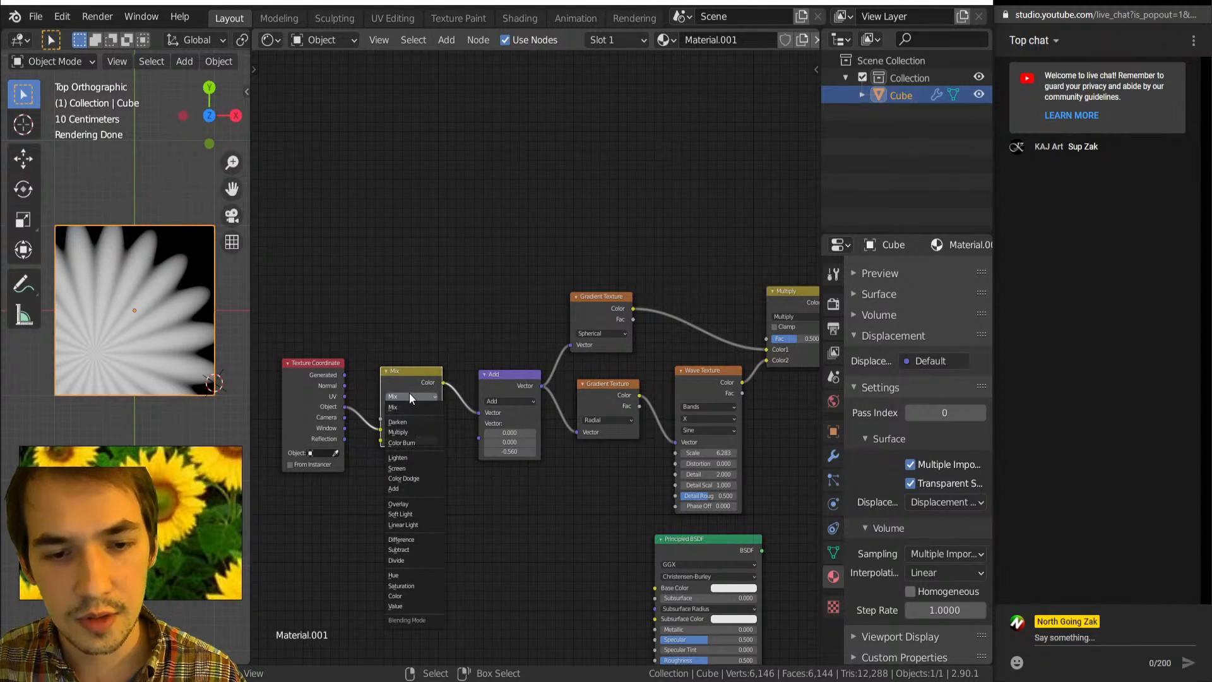
pyautogui.click(409, 394)
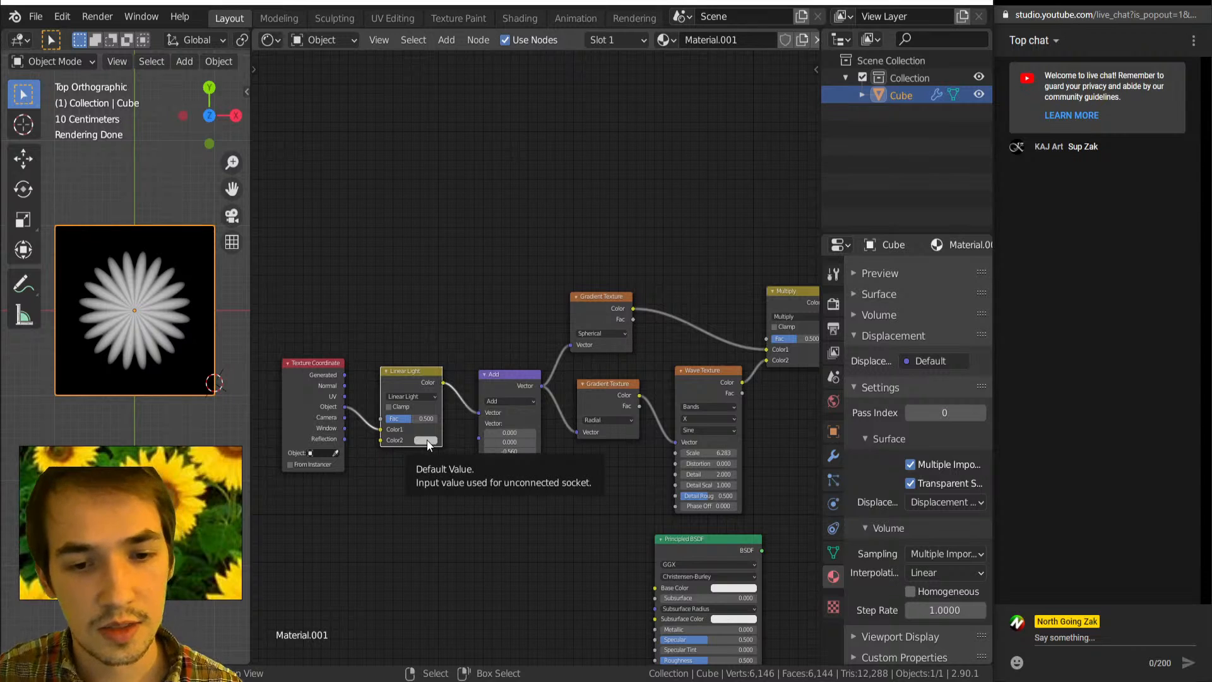
pyautogui.scroll(3, 392, 490)
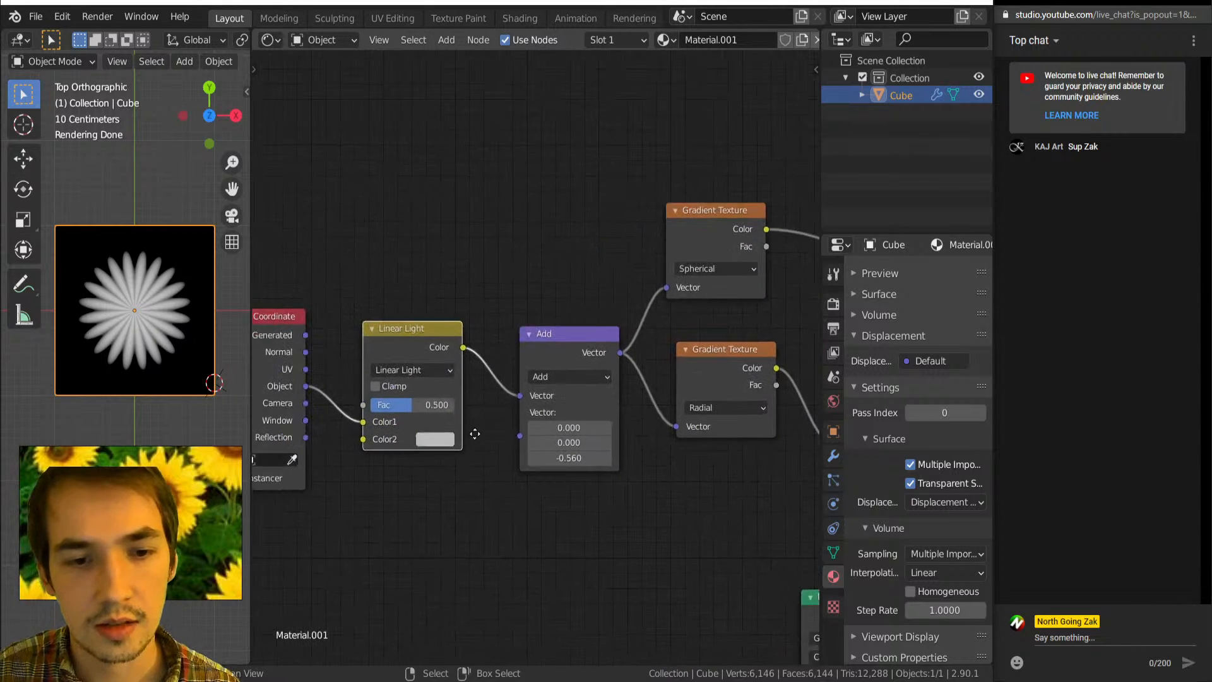
pyautogui.moveTo(418, 387); pyautogui.dragTo(474, 388)
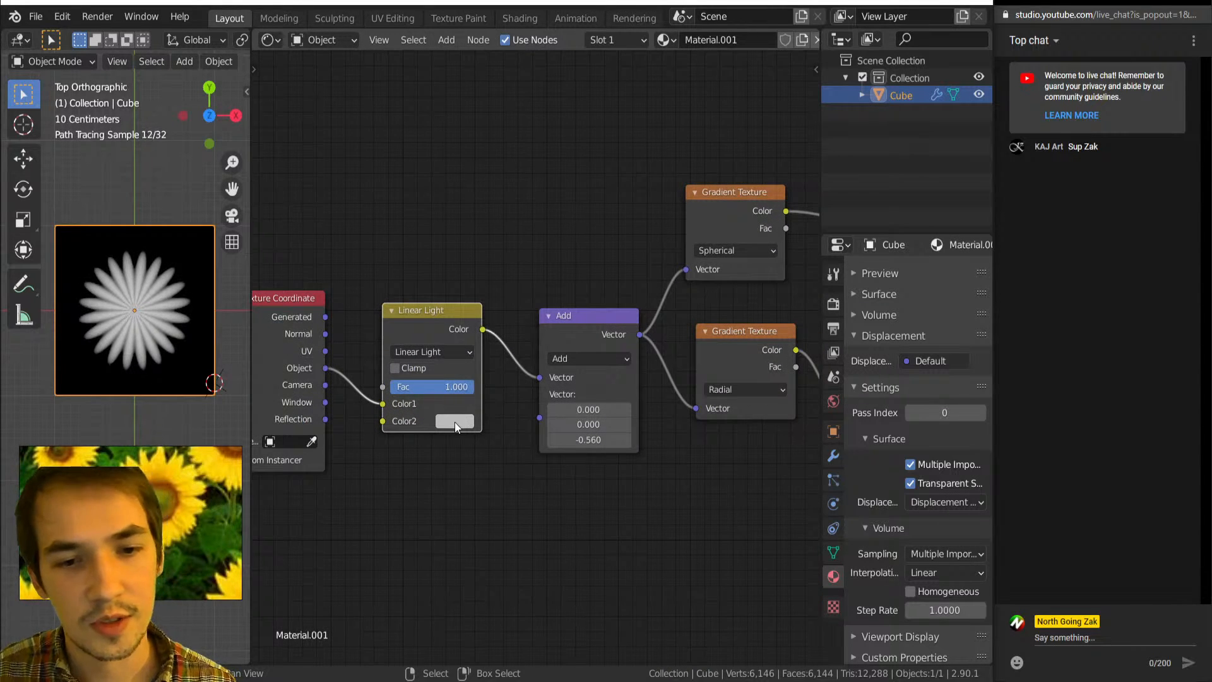
# Add a Noise Texture below, connect its color to the Linear Light node's Color2, and set the mix factor to about 0.078.
pyautogui.hotkey('shift', 'a')
pyautogui.click(445, 511)
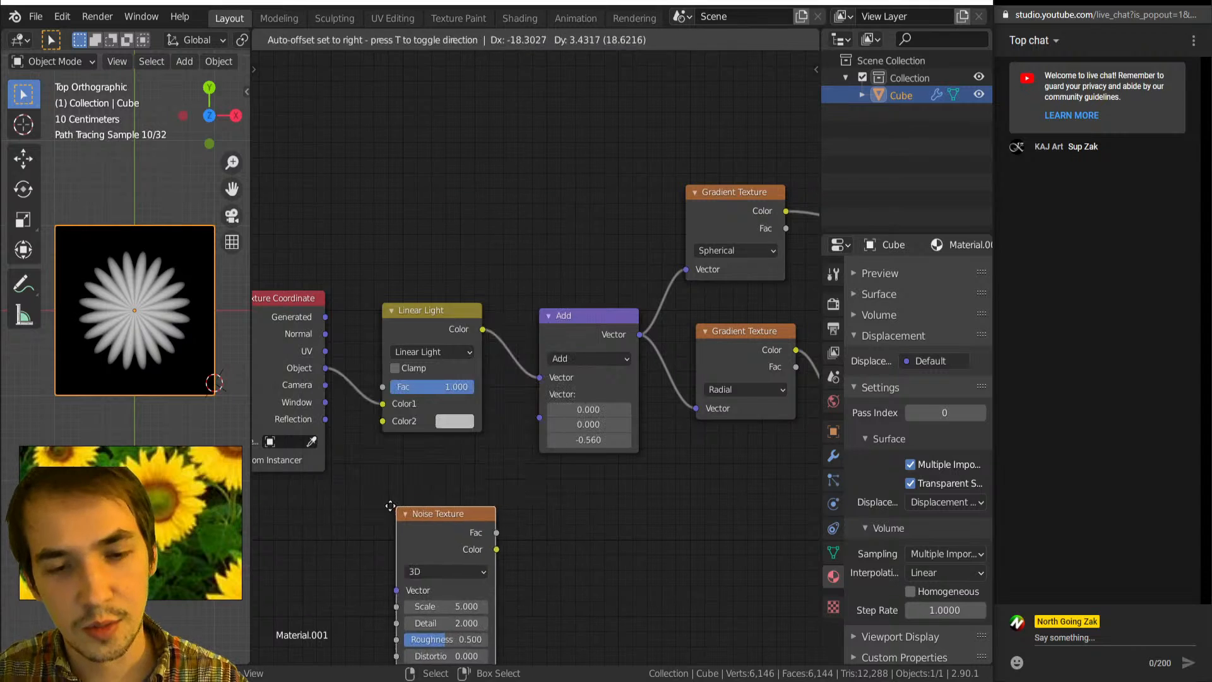
pyautogui.click(357, 513)
pyautogui.moveTo(392, 551); pyautogui.dragTo(383, 420)
pyautogui.moveTo(434, 388); pyautogui.dragTo(404, 388)
# Set the Noise Texture's detail to 3.700 and its roughness to about 0.519.
pyautogui.moveTo(336, 625); pyautogui.dragTo(410, 491, button='middle')
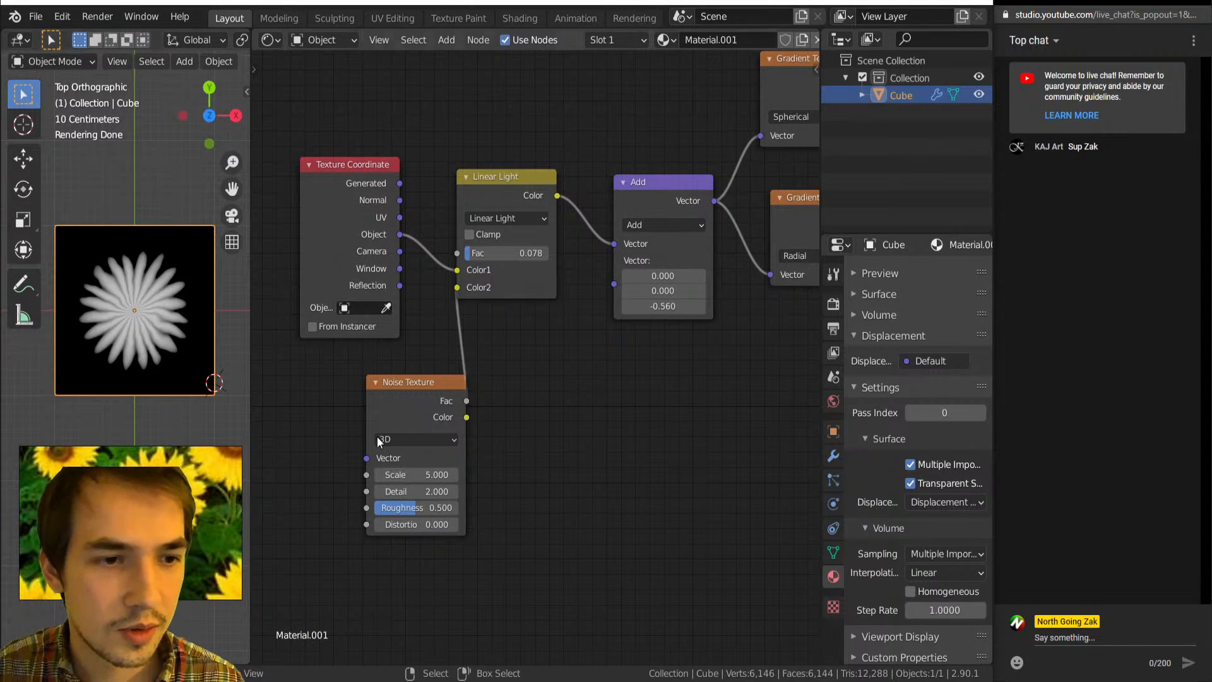
pyautogui.moveTo(401, 497); pyautogui.dragTo(436, 497)
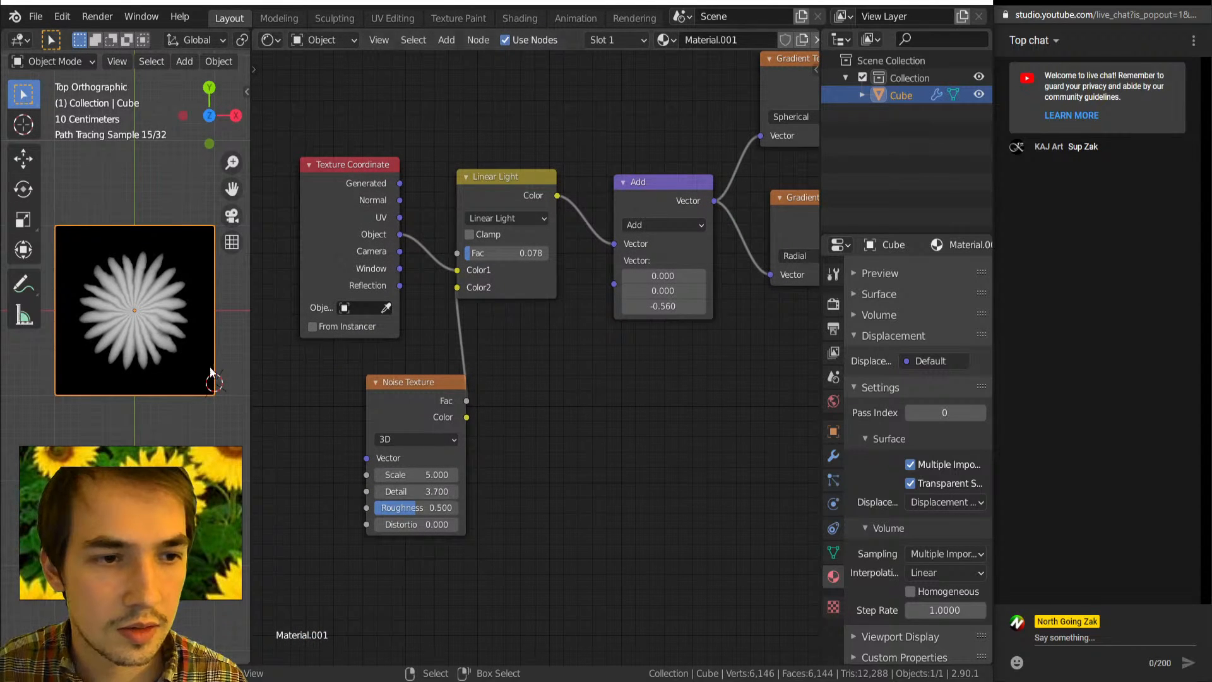
pyautogui.scroll(5, 196, 366)
pyautogui.moveTo(404, 508); pyautogui.dragTo(403, 508)
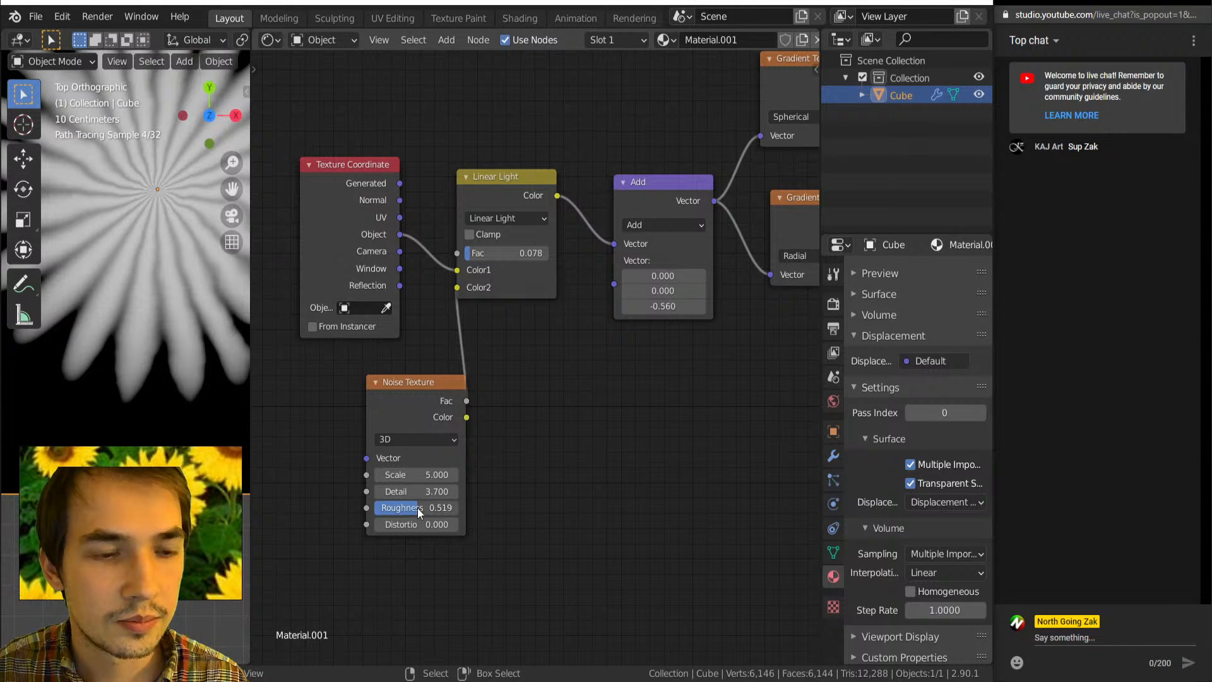
# Preview the spherical gradient's output and move the Multiply node down to make room above it.
pyautogui.scroll(-3, 503, 454)
pyautogui.moveTo(544, 426); pyautogui.dragTo(331, 486, button='middle')
pyautogui.scroll(-2, 457, 453)
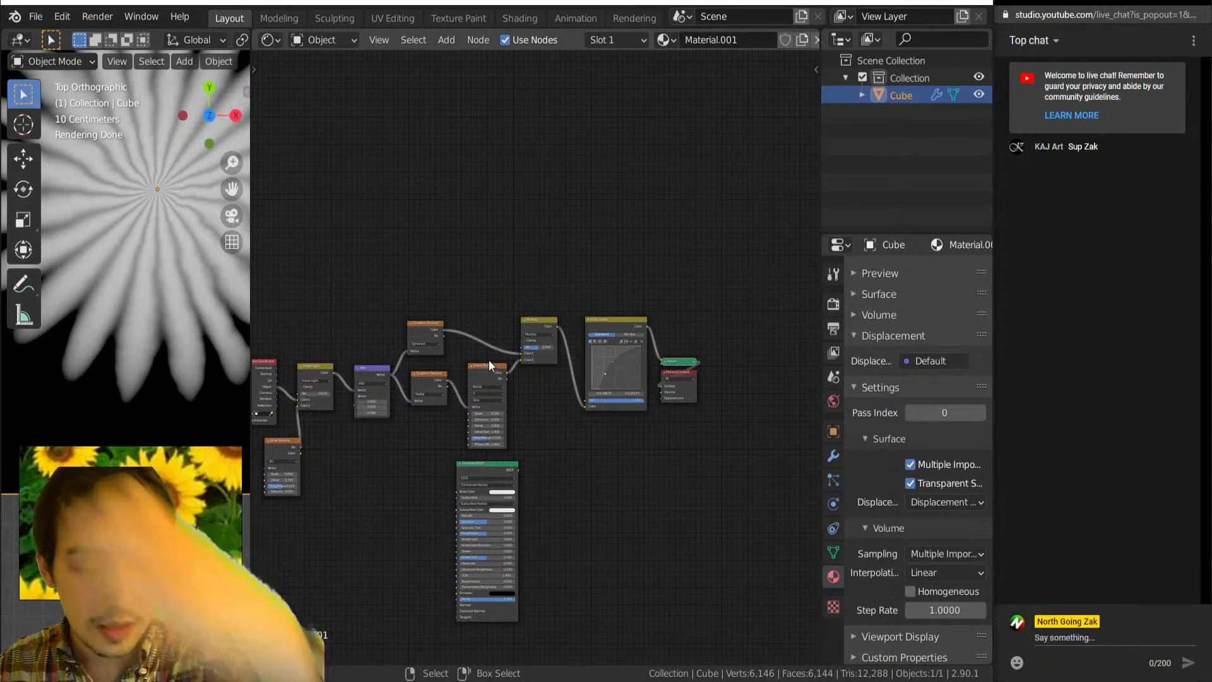
pyautogui.keyDown('ctrl'); pyautogui.keyDown('shift'); pyautogui.click(423, 336); pyautogui.keyUp('shift'); pyautogui.keyUp('ctrl')
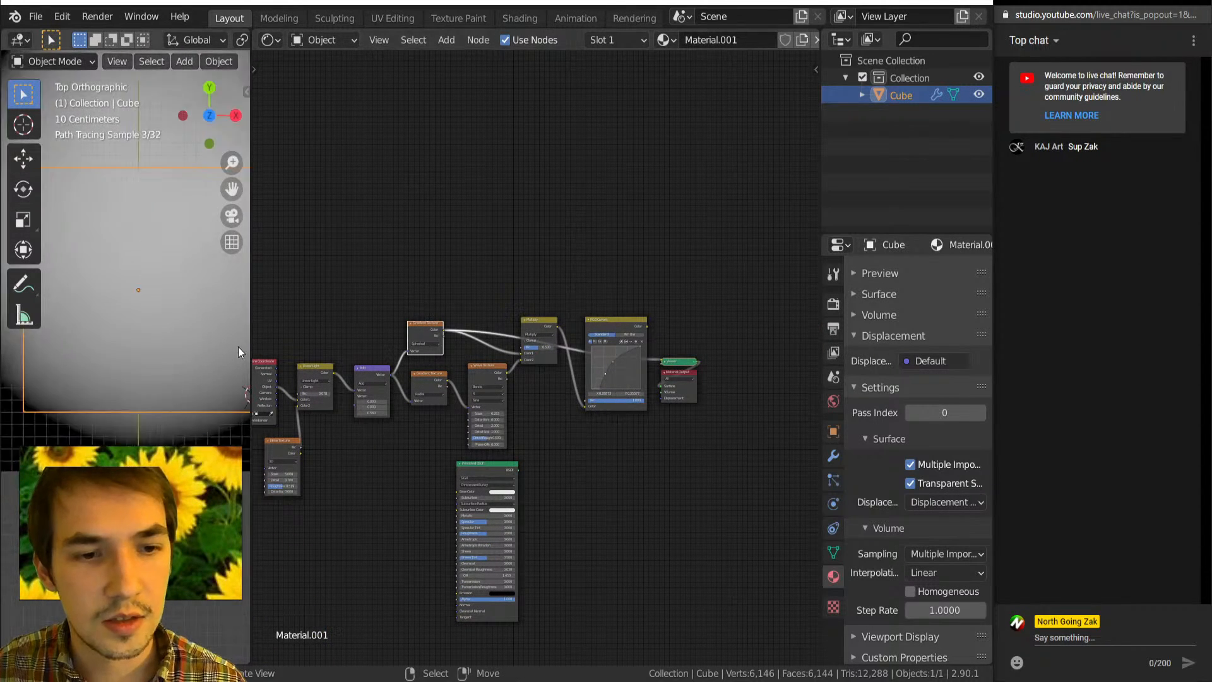
pyautogui.scroll(2, 480, 344)
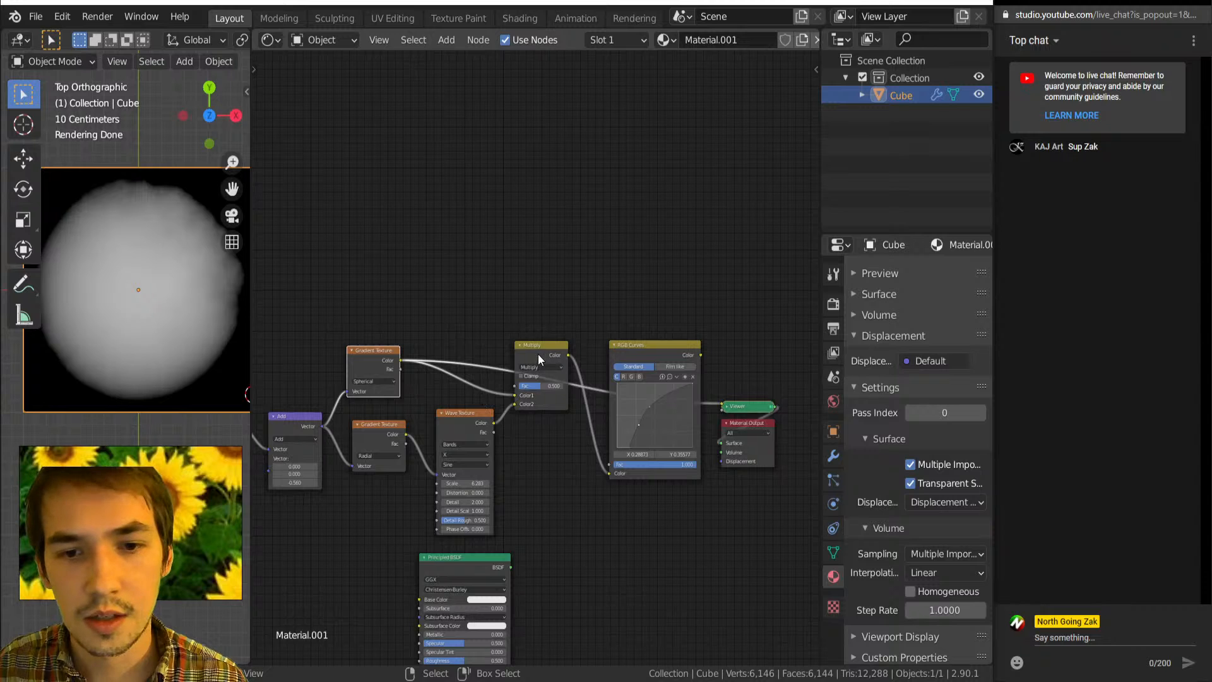
pyautogui.moveTo(538, 358); pyautogui.dragTo(545, 435)
# Insert a new node on the spherical gradient's link to the Viewer, move it above the Multiply node, and switch it to a ColorRamp.
pyautogui.hotkey('shift', 'a')
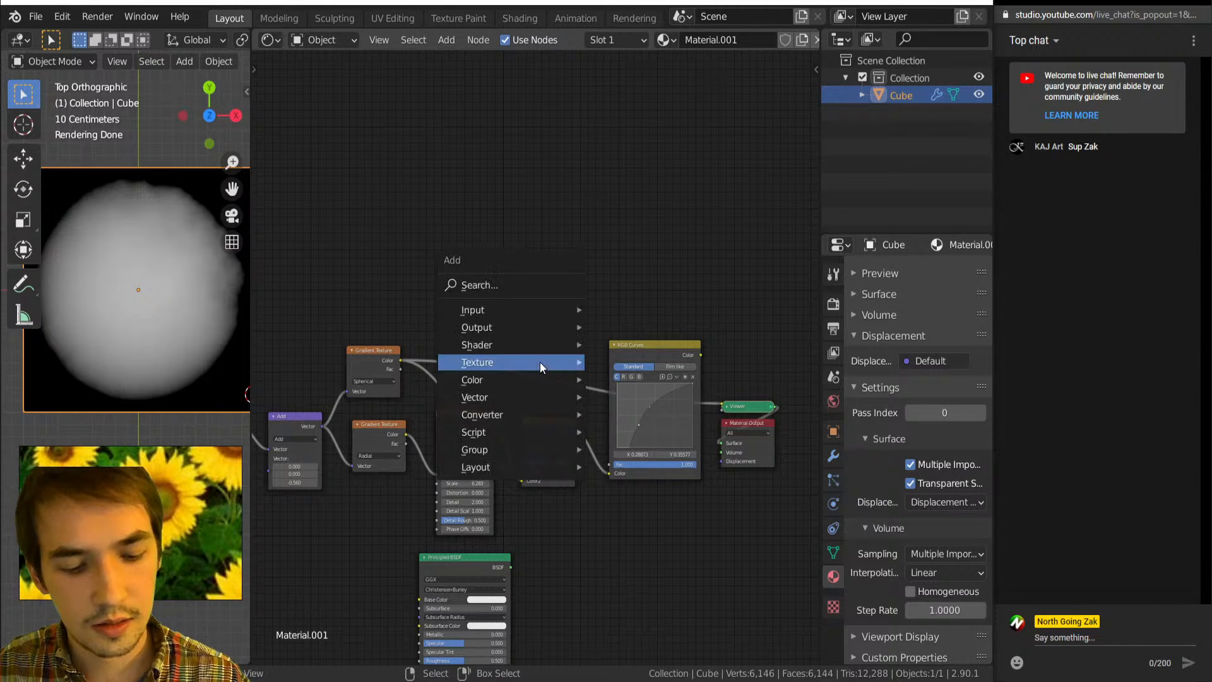
pyautogui.press('c')
pyautogui.press('m')
pyautogui.click(504, 324)
pyautogui.moveTo(520, 333); pyautogui.dragTo(514, 255)
pyautogui.hotkey('shift', 's')
pyautogui.press('n')
pyautogui.press('c')
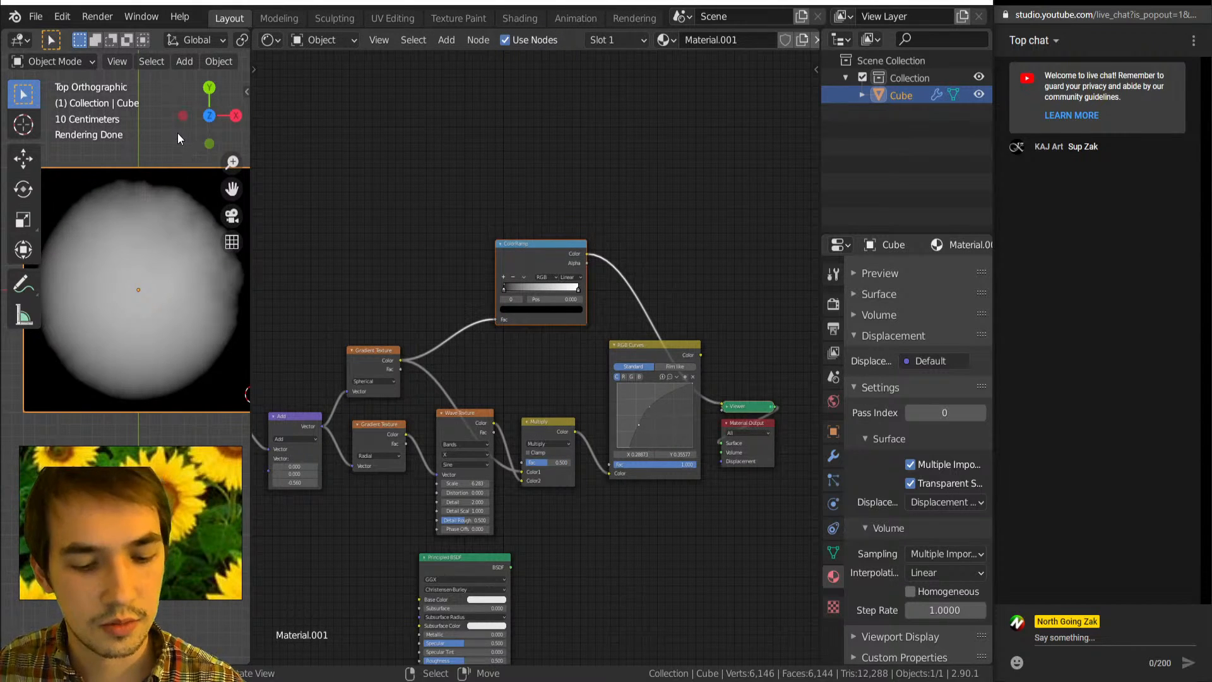
# Turn on the Screencast Keys display in the 3D viewport and test it with a shortcut.
pyautogui.press('n')
pyautogui.click(242, 215)
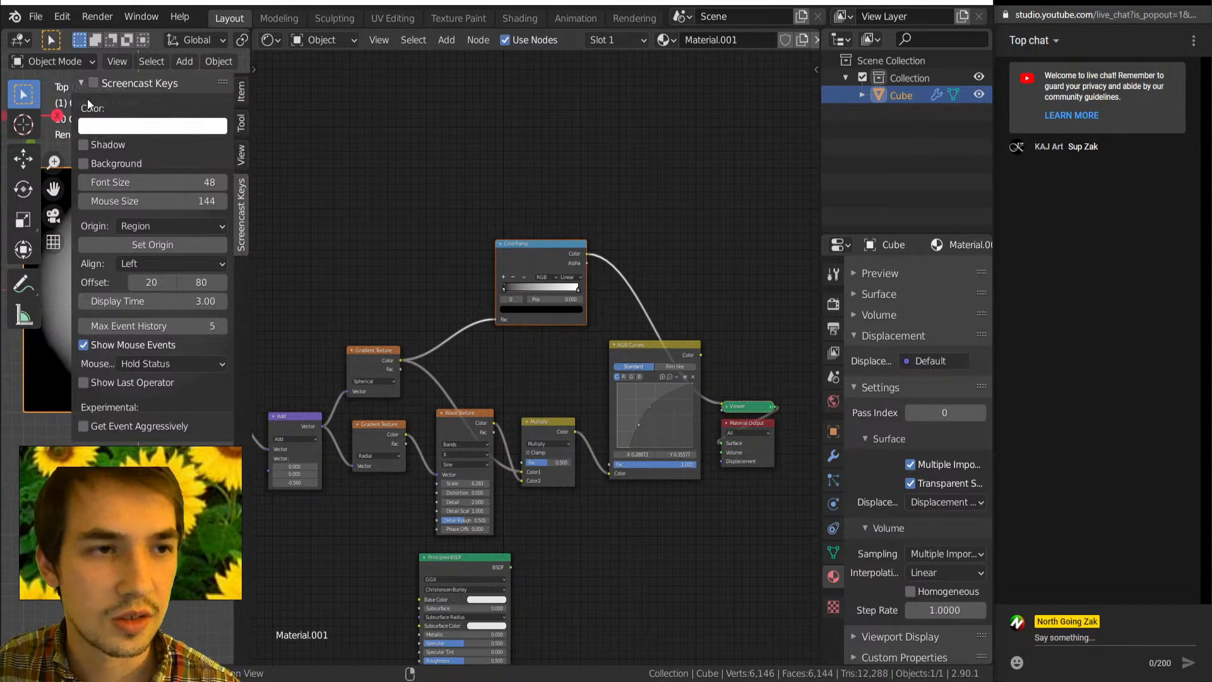
pyautogui.press('n')
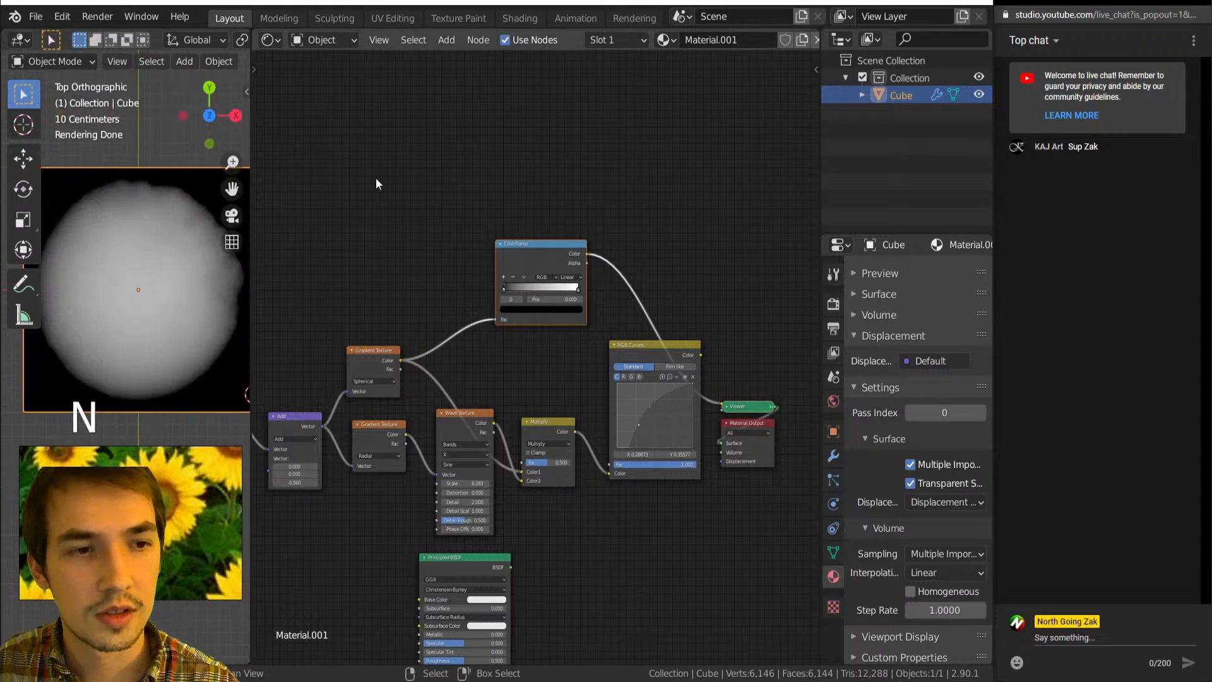
pyautogui.hotkey('shift', 'a')
pyautogui.moveTo(357, 184)
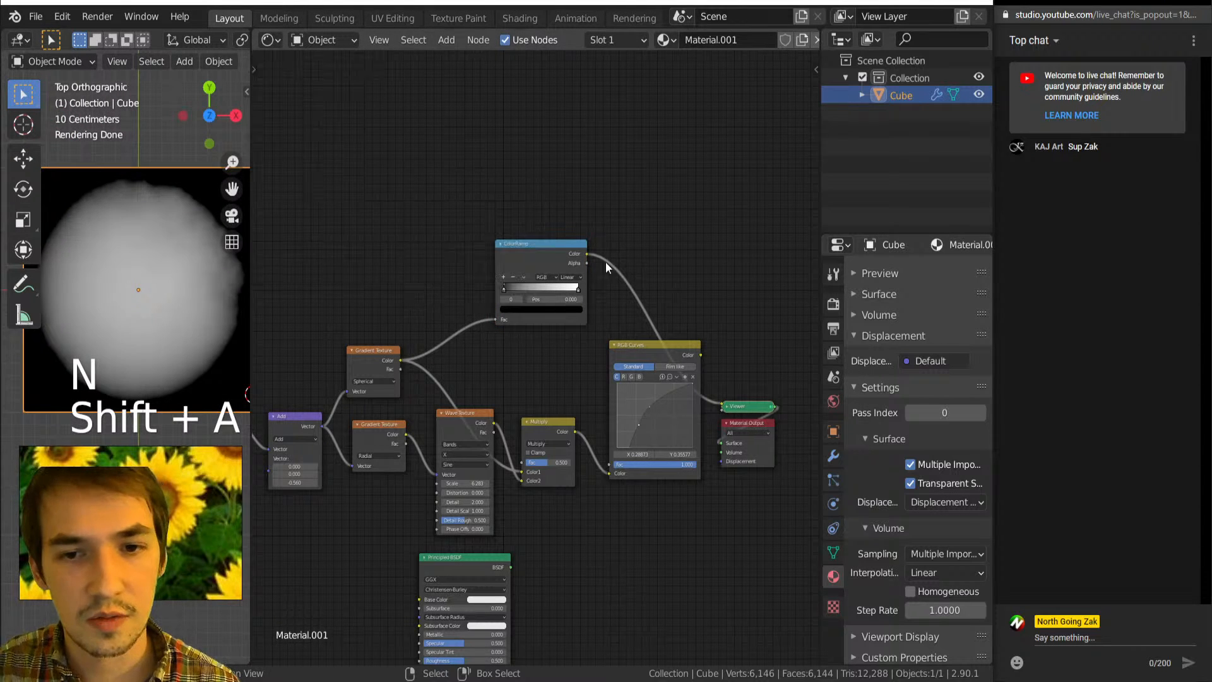
# Preview the ColorRamp and move its black stop to position 0.451 to shrink the white center.
pyautogui.keyDown('ctrl'); pyautogui.keyDown('shift'); pyautogui.click(547, 255); pyautogui.keyUp('shift'); pyautogui.keyUp('ctrl')
pyautogui.keyDown('ctrl'); pyautogui.keyDown('shift'); pyautogui.click(548, 253); pyautogui.keyUp('shift'); pyautogui.keyUp('ctrl')
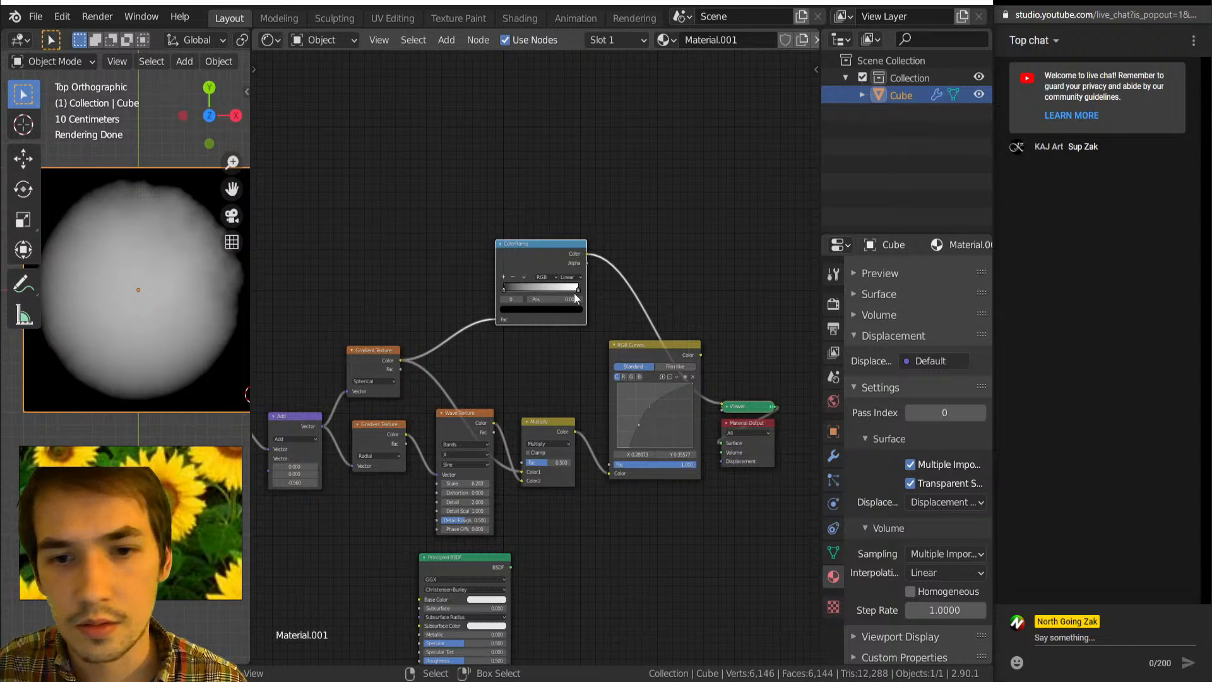
pyautogui.moveTo(521, 288); pyautogui.dragTo(548, 293)
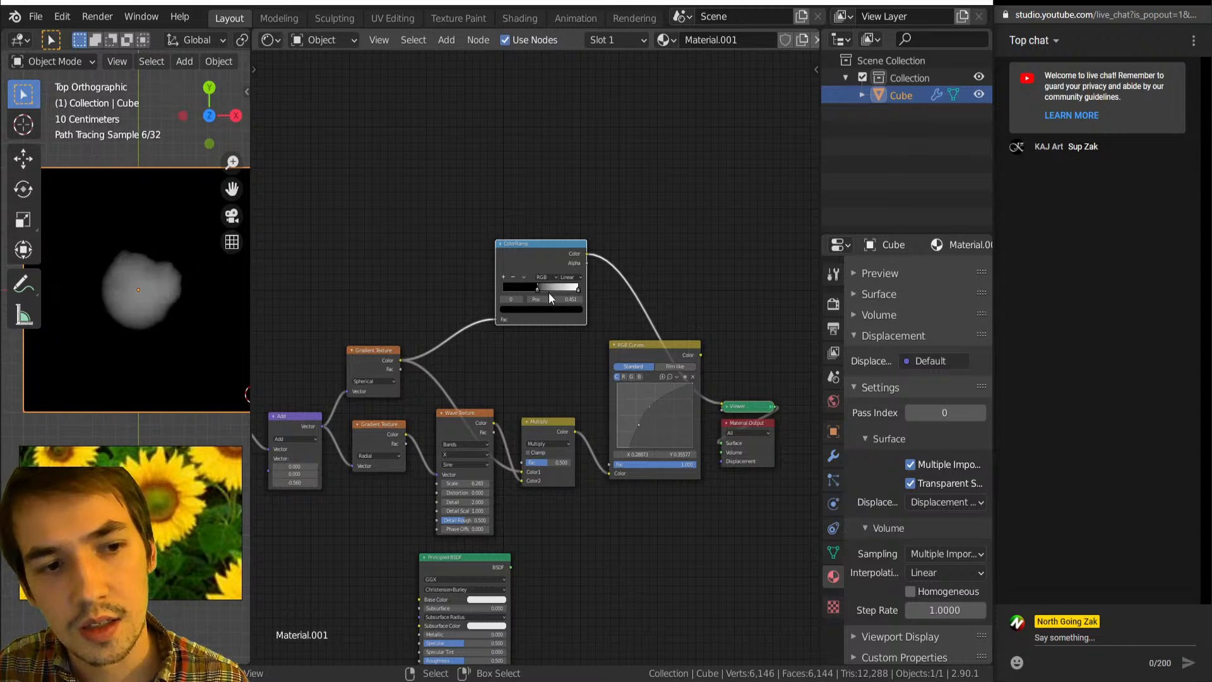
pyautogui.scroll(3, 548, 293)
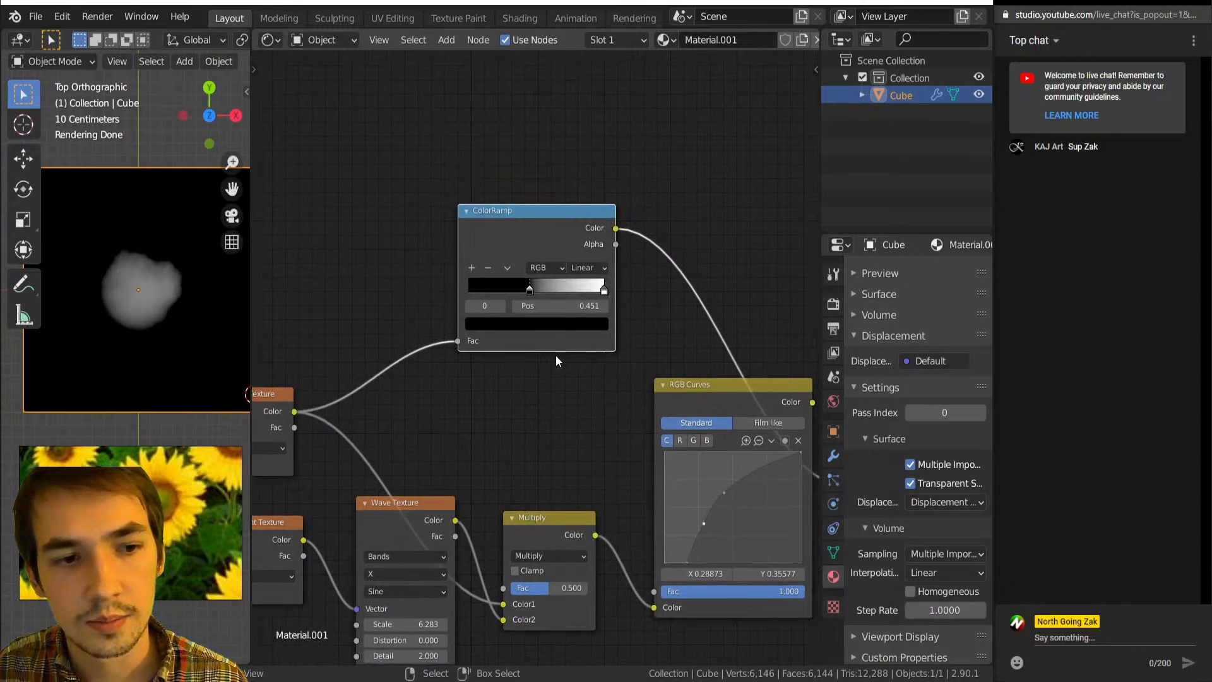
pyautogui.scroll(1, 562, 354)
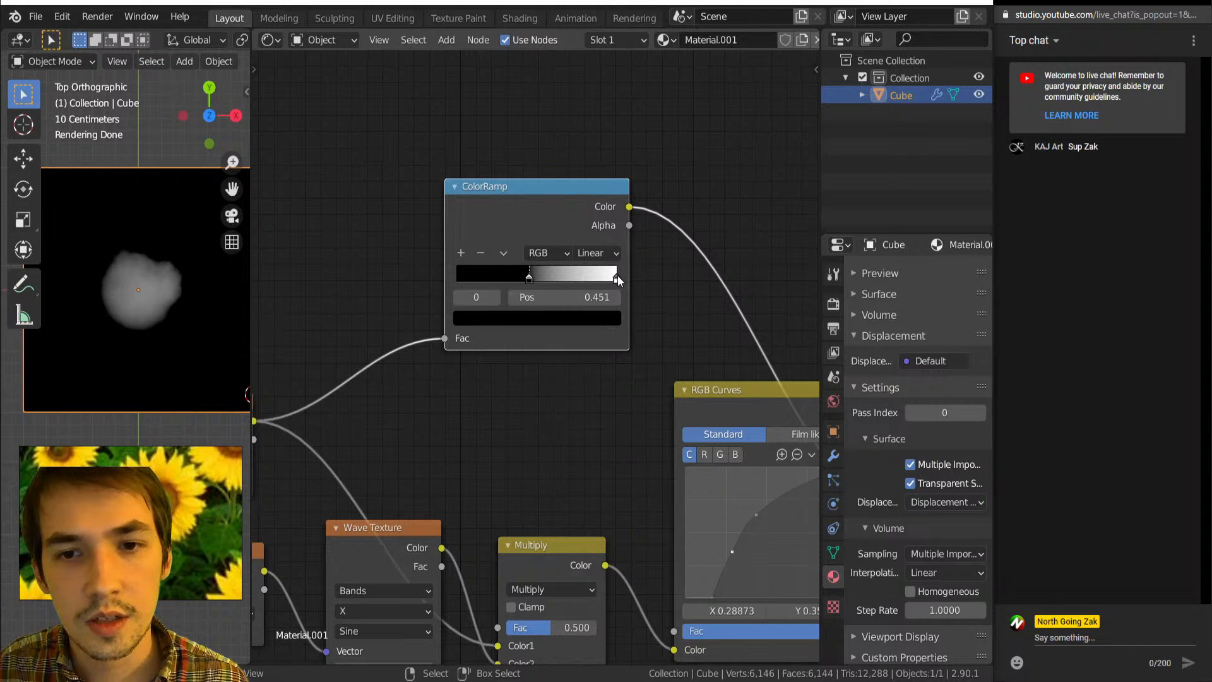
# Add a gray middle stop to the ColorRamp, space it at position 0.583, and place the white stop near the ramp's end.
pyautogui.moveTo(616, 281); pyautogui.dragTo(542, 276)
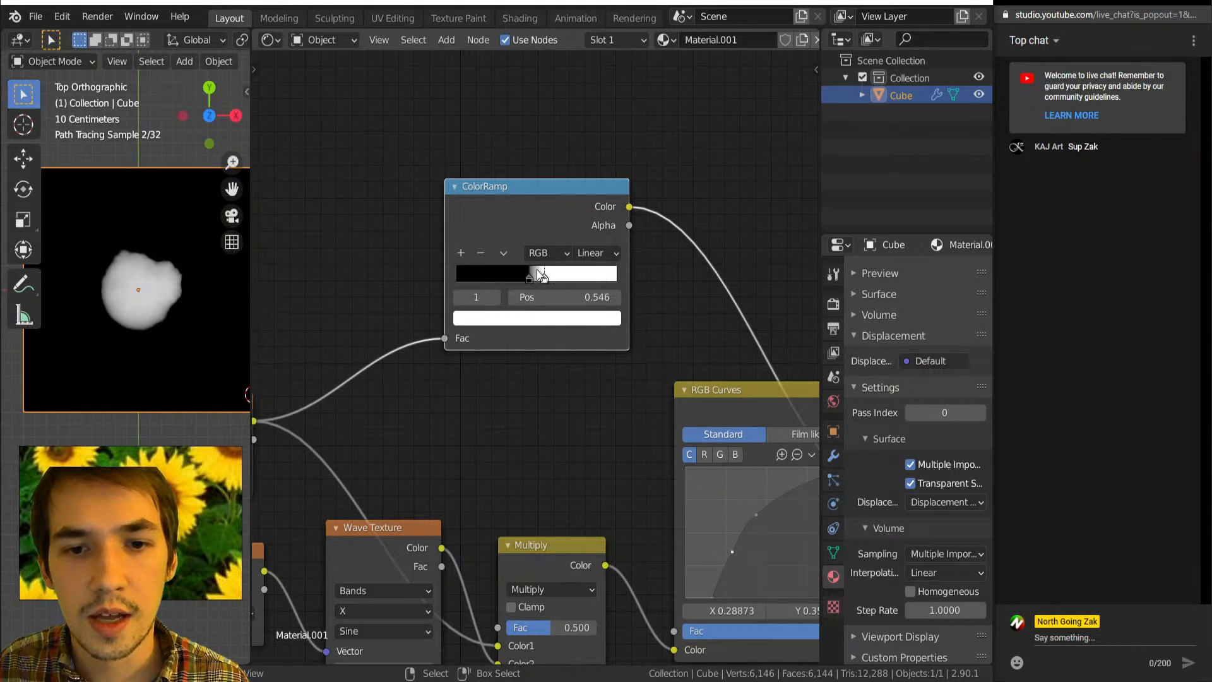
pyautogui.click(461, 253)
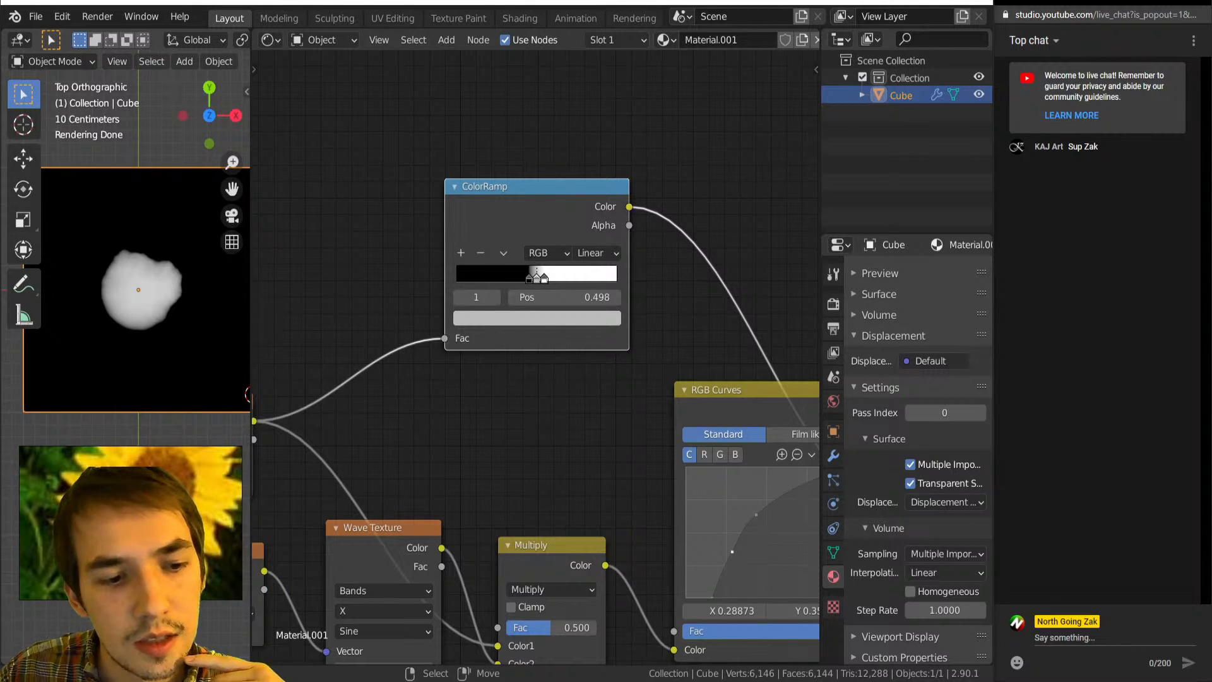
pyautogui.scroll(2, 548, 303)
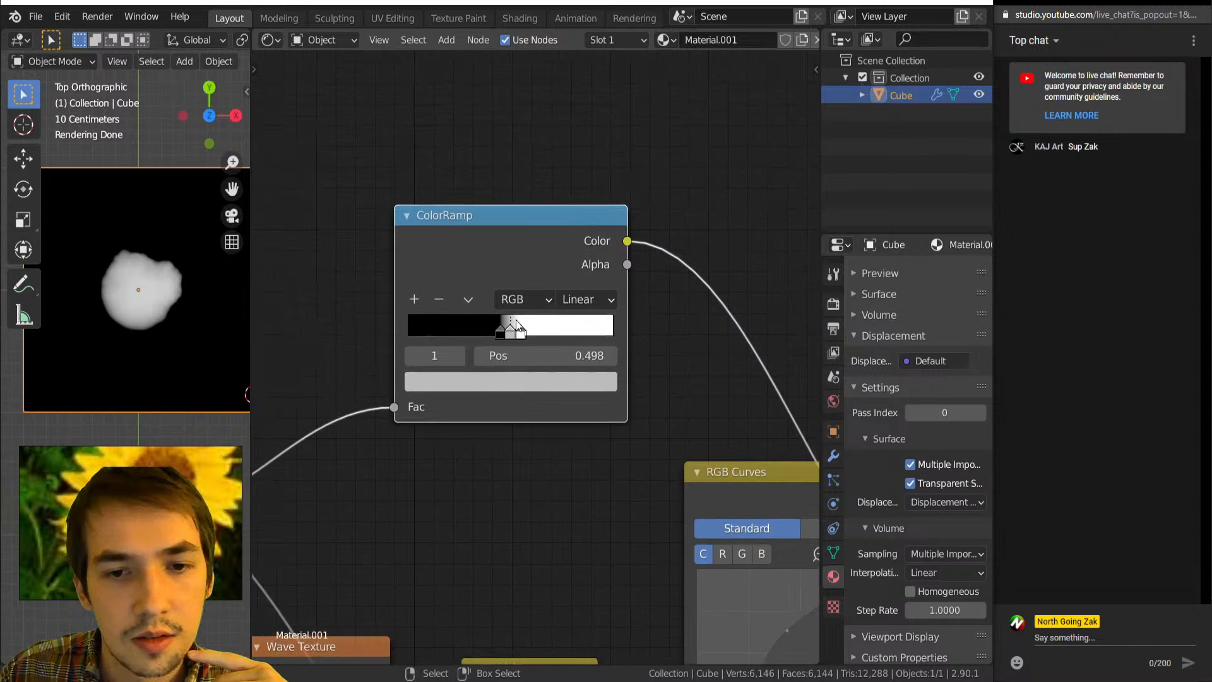
pyautogui.moveTo(522, 328); pyautogui.dragTo(609, 331)
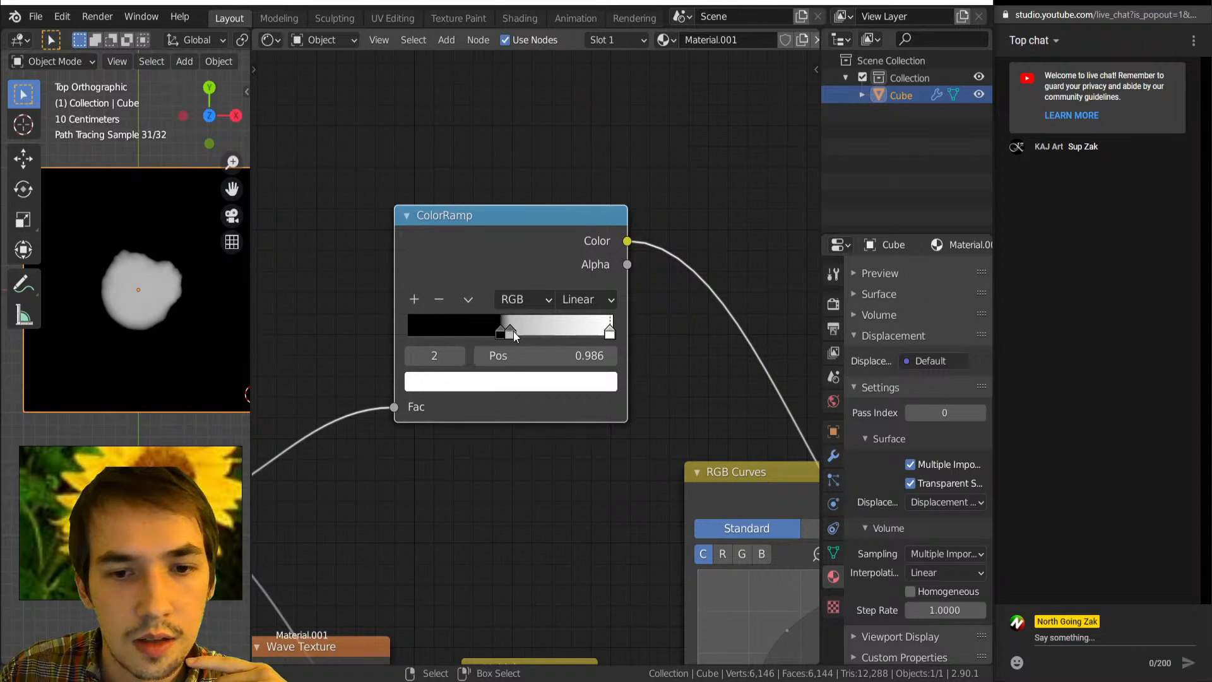
pyautogui.moveTo(513, 331); pyautogui.dragTo(536, 331)
pyautogui.moveTo(610, 334); pyautogui.dragTo(528, 333)
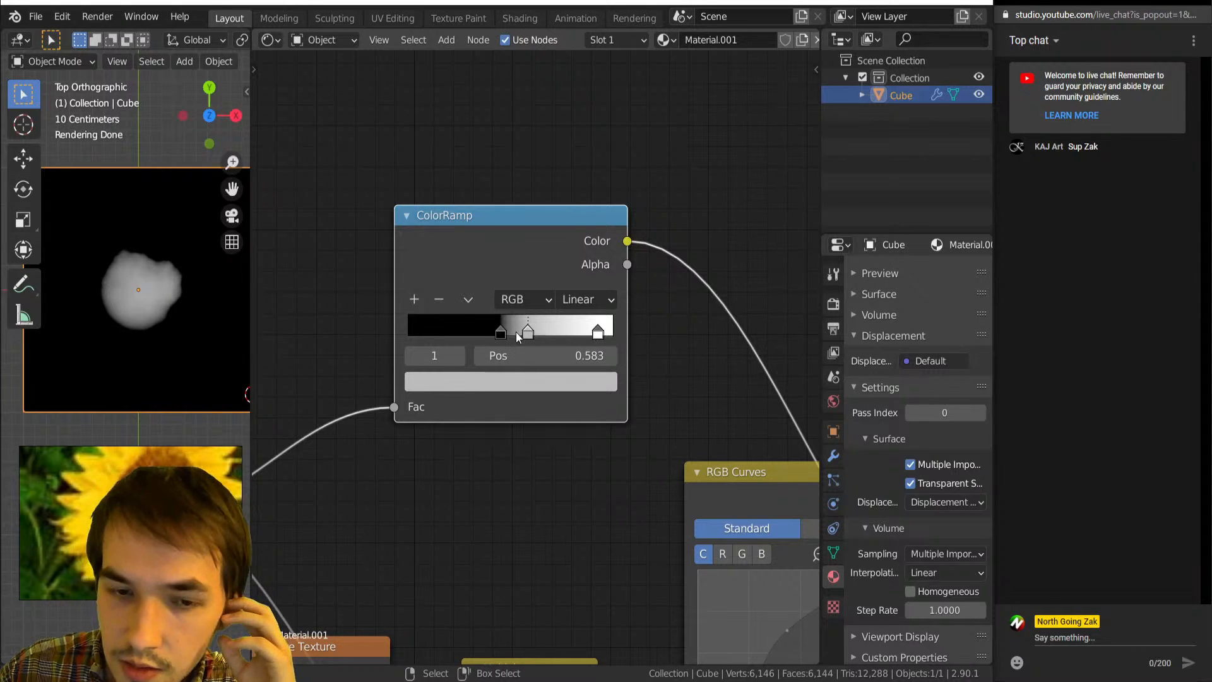
# Darken the ColorRamp's middle gray stop and move the black stop to position 0.426.
pyautogui.click(536, 380)
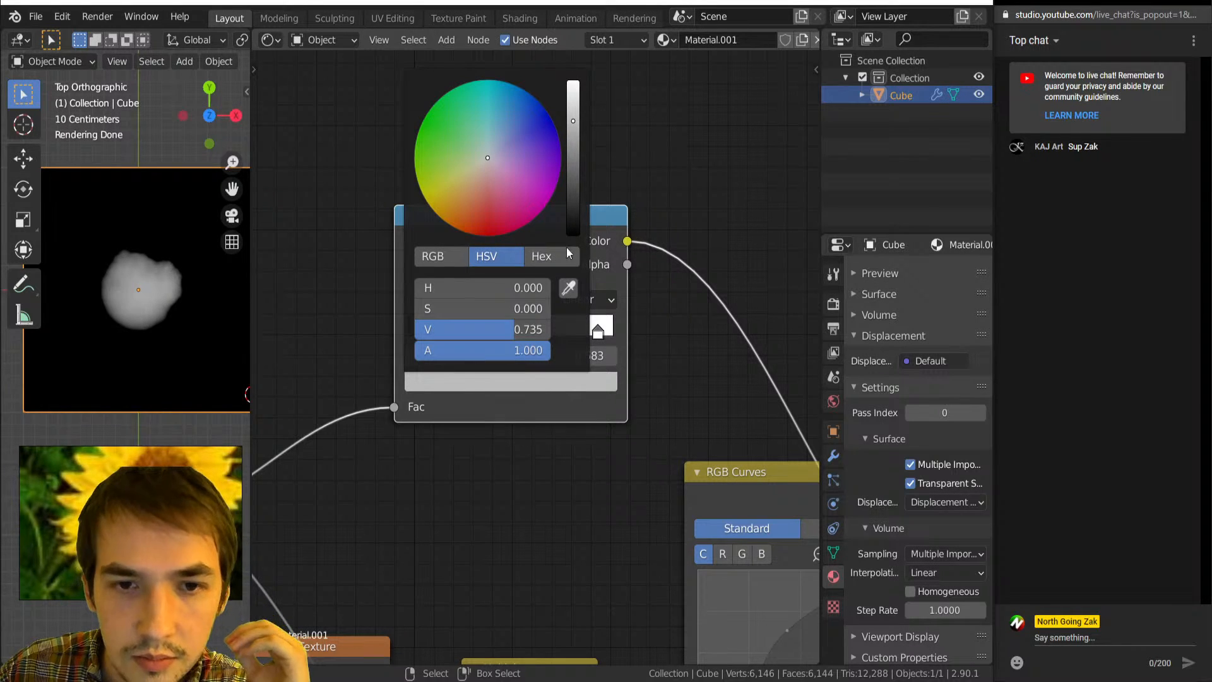
pyautogui.moveTo(573, 133)
pyautogui.mouseDown()
pyautogui.moveTo(573, 217)
pyautogui.moveTo(573, 109)
pyautogui.mouseUp()
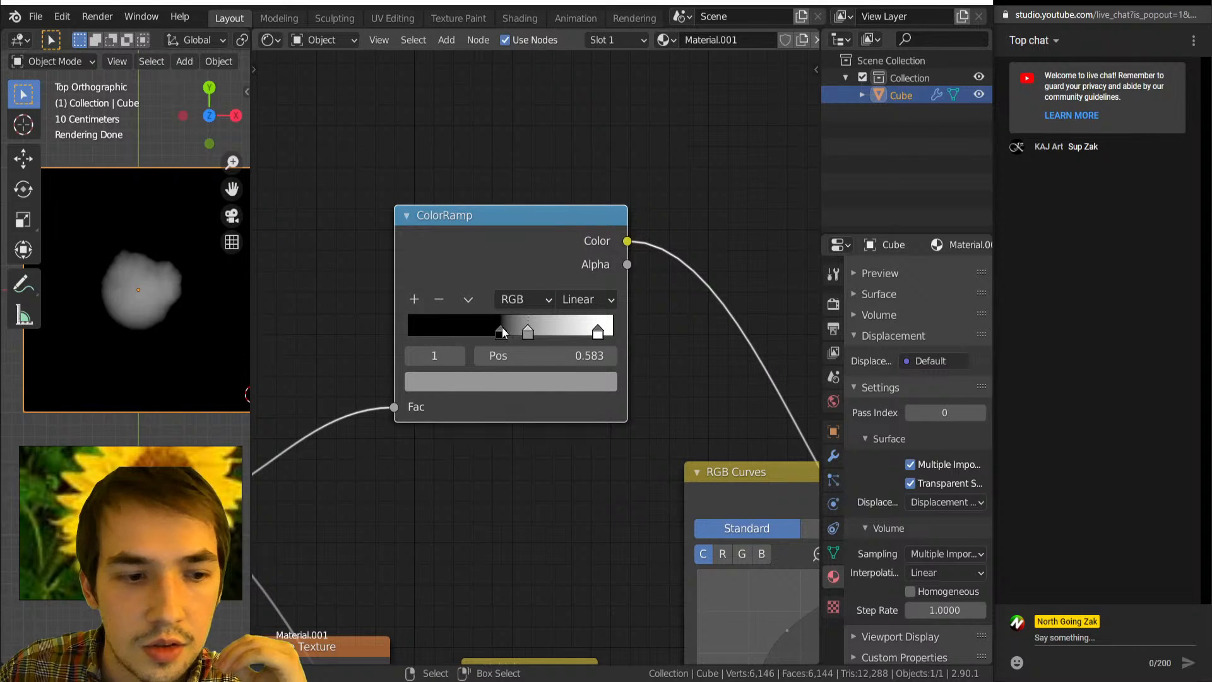
pyautogui.moveTo(502, 328); pyautogui.dragTo(495, 335)
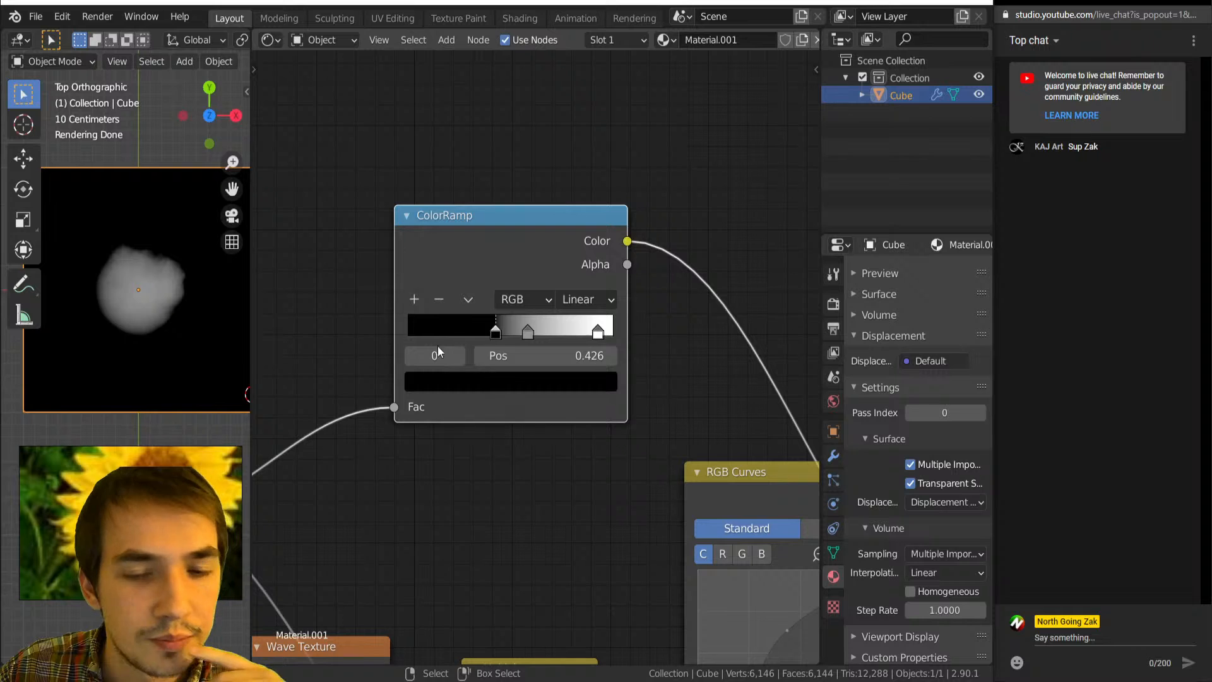
pyautogui.scroll(-2, 439, 372)
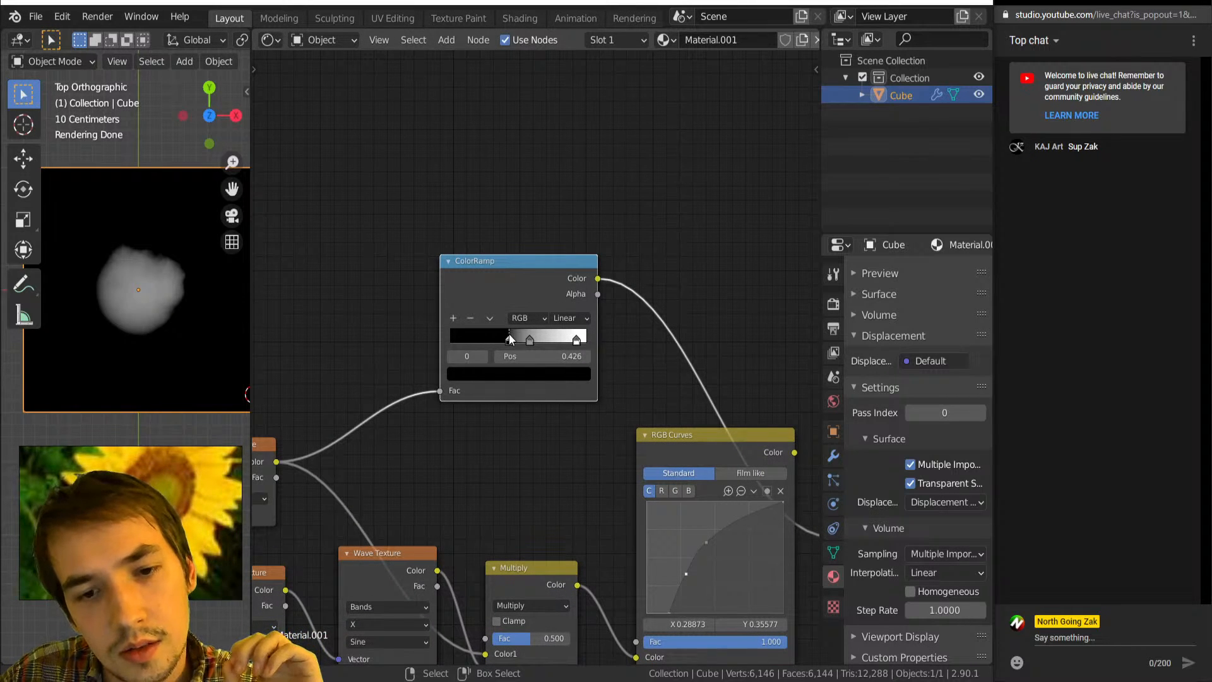
# Try offsetting the ColorRamp's input with a Math Add node at -0.350, moving the stops to 0.000, 0.259 and 0.694.
pyautogui.moveTo(509, 340); pyautogui.dragTo(401, 334)
pyautogui.hotkey('shift', 'a')
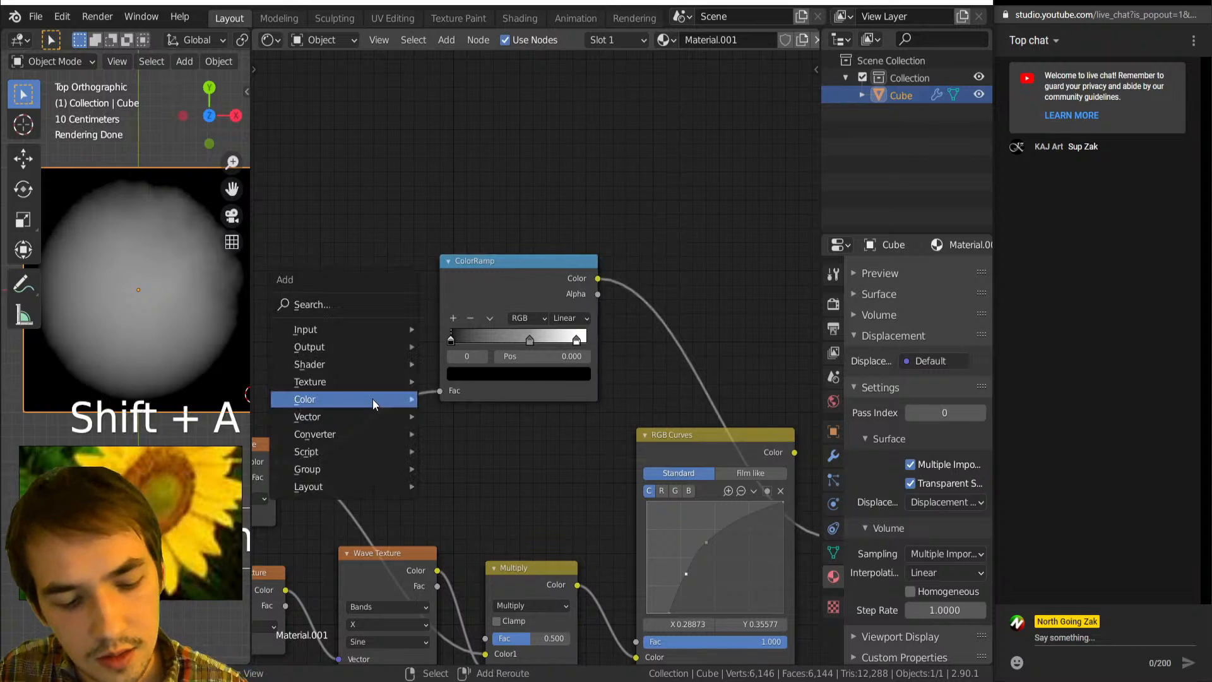
pyautogui.write('smath')
pyautogui.press('Return')
pyautogui.click(339, 371)
pyautogui.moveTo(380, 464); pyautogui.dragTo(326, 465)
pyautogui.moveTo(569, 342); pyautogui.dragTo(526, 357)
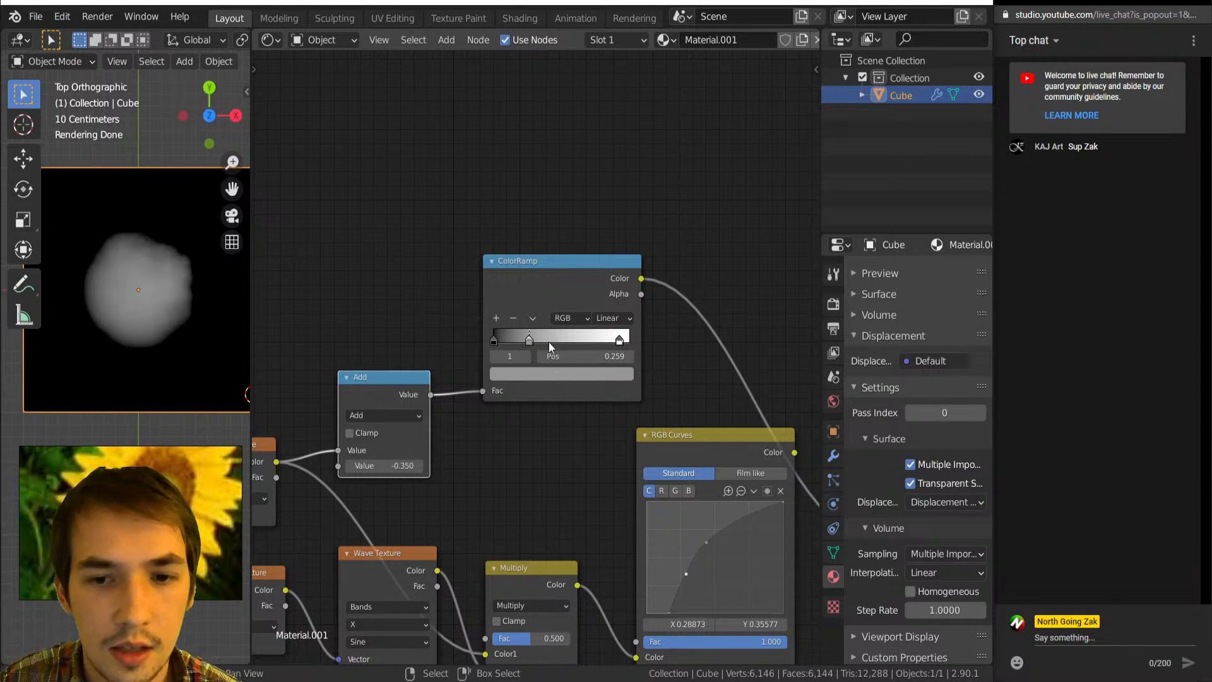
pyautogui.moveTo(618, 339); pyautogui.dragTo(585, 350)
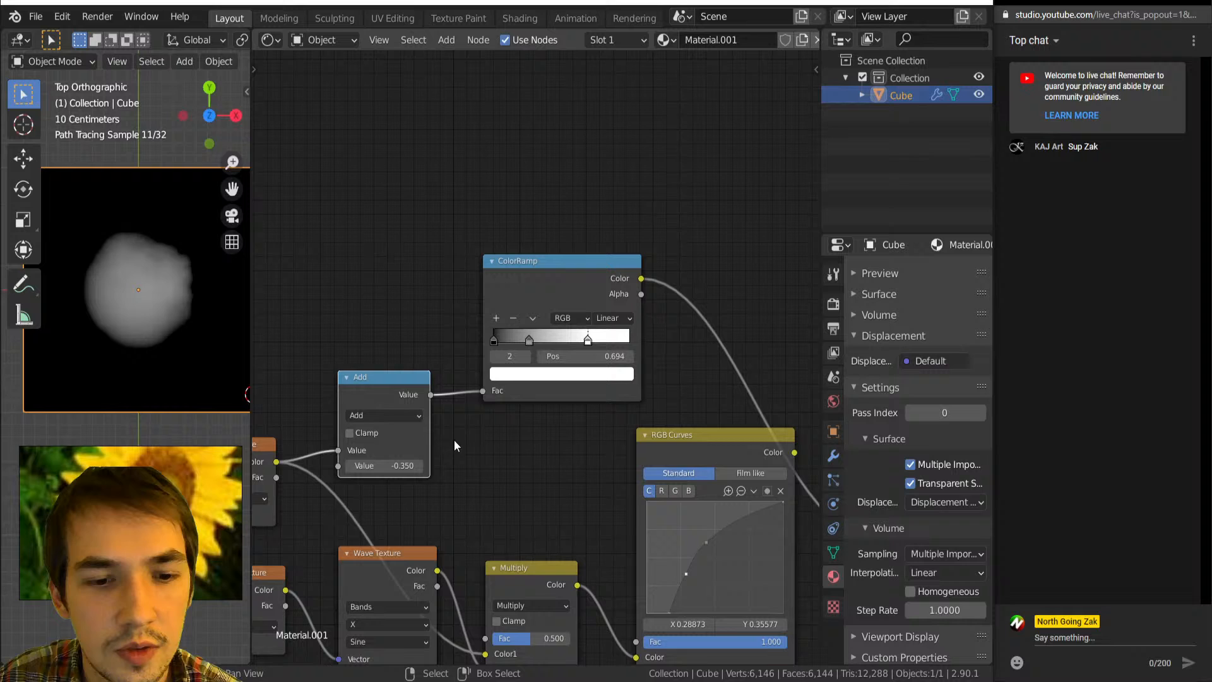
# Try Multiply at 0.210 on the Math node, undo the value, reconnect the gradient directly to the ColorRamp, and delete the node.
pyautogui.click(383, 414)
pyautogui.press('m')
pyautogui.moveTo(395, 470); pyautogui.dragTo(410, 466)
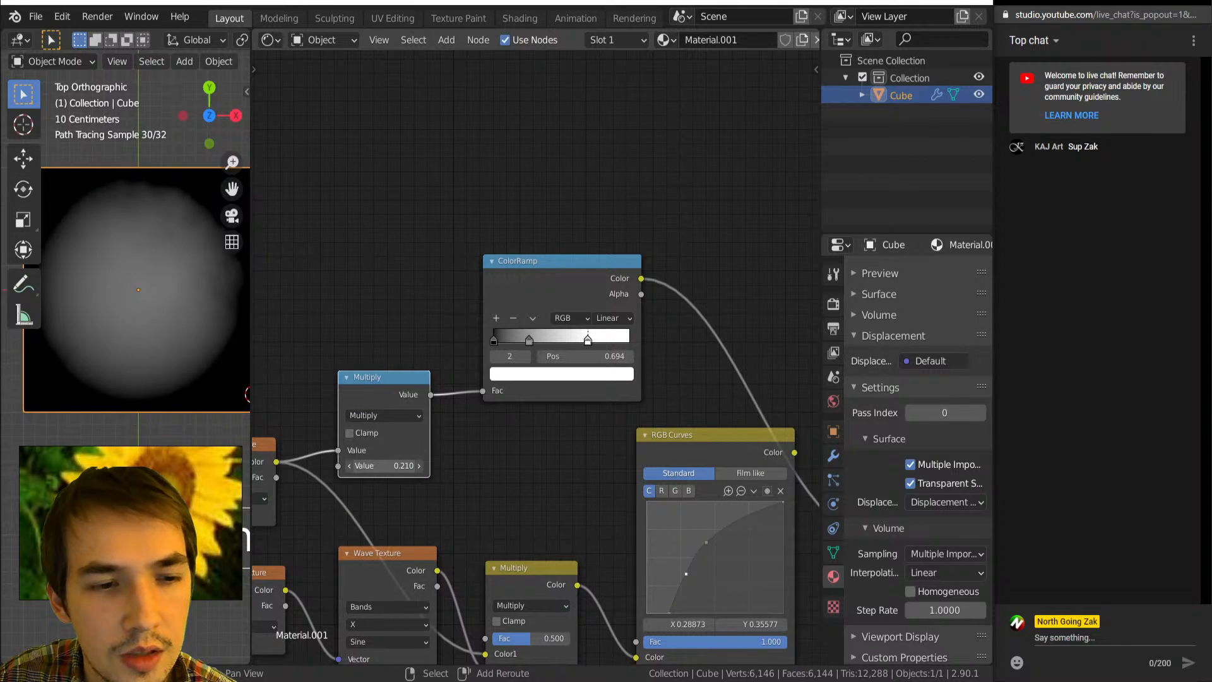
pyautogui.hotkey('ctrl', 'z')
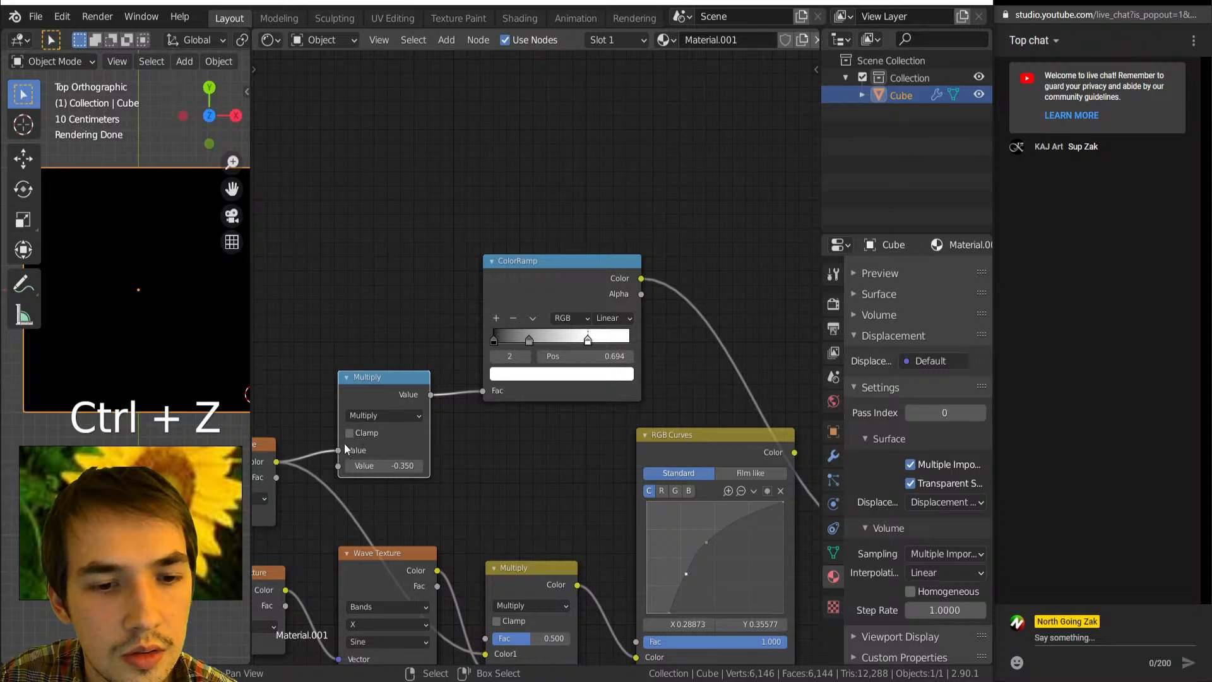
pyautogui.moveTo(339, 449); pyautogui.dragTo(478, 391)
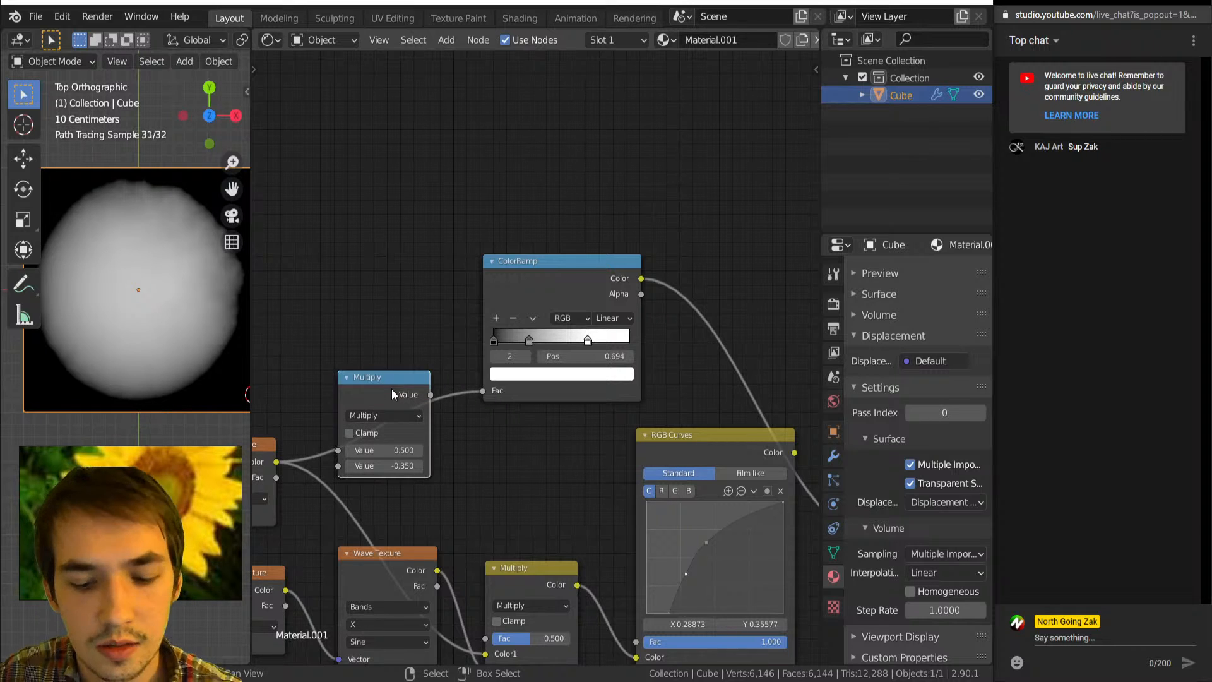
pyautogui.press('Delete')
# Move the ColorRamp's last stop to the end and the middle stop to 0.421 beside the black stop, and make the middle stop white.
pyautogui.moveTo(529, 340); pyautogui.dragTo(647, 341)
pyautogui.moveTo(561, 339); pyautogui.dragTo(600, 341)
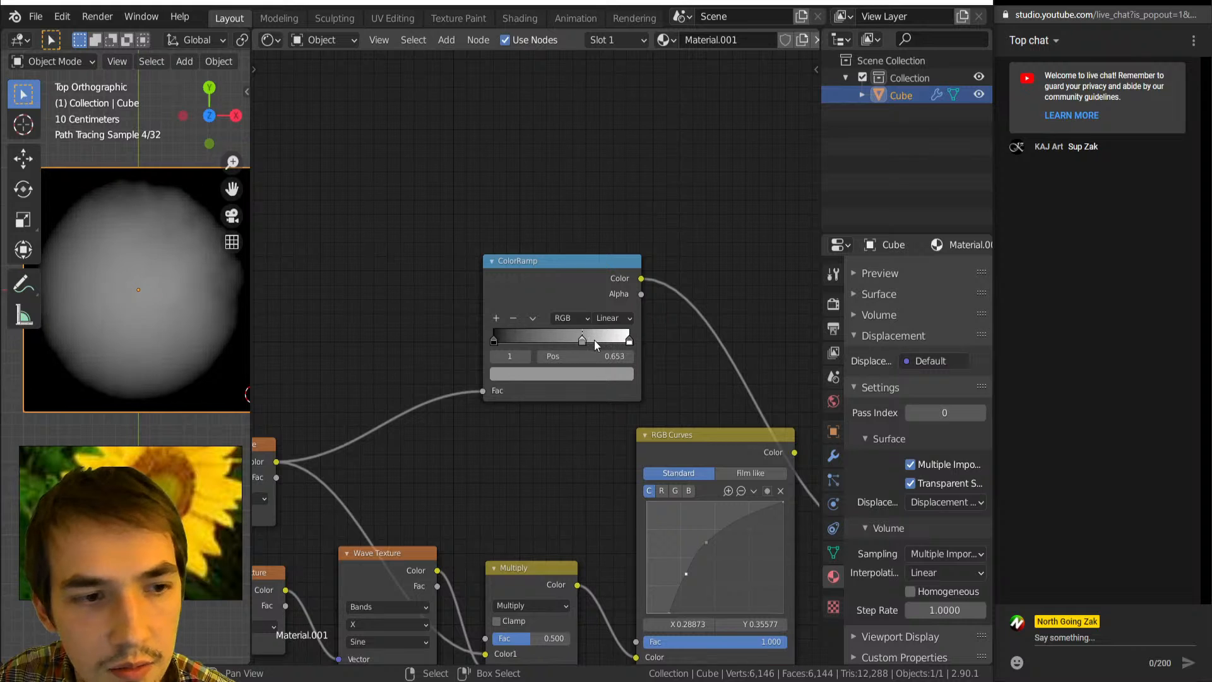
pyautogui.moveTo(510, 343); pyautogui.dragTo(547, 344)
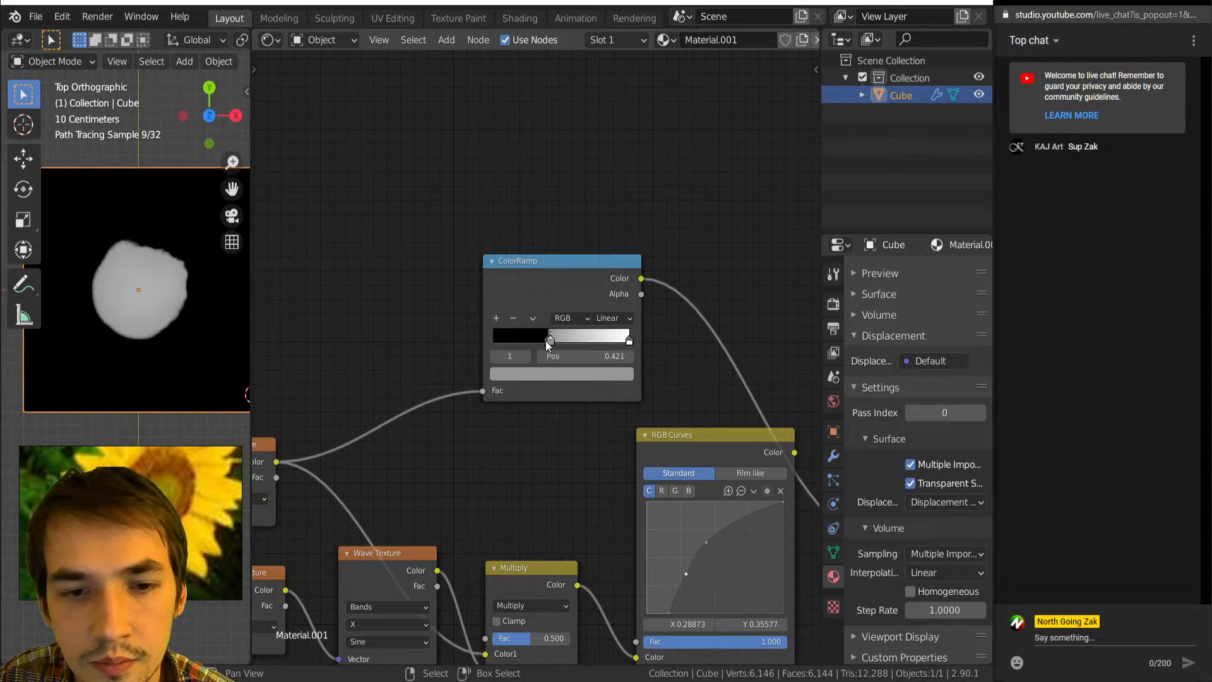
pyautogui.click(564, 373)
pyautogui.moveTo(605, 222); pyautogui.dragTo(604, 171)
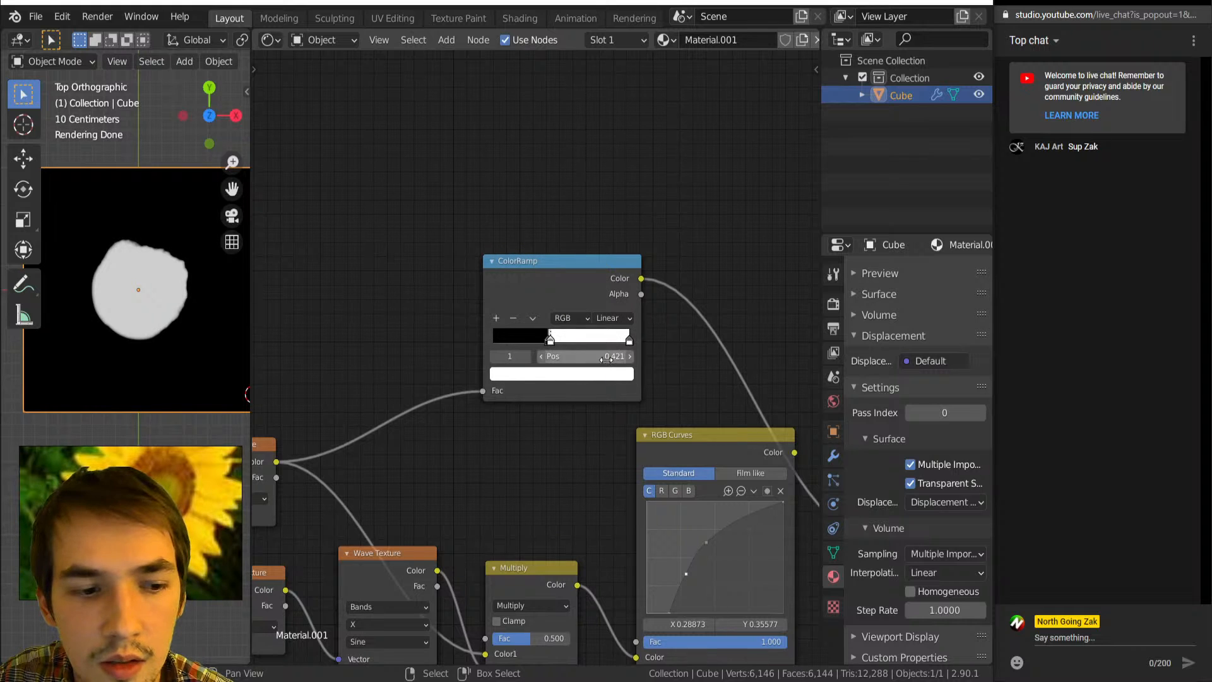
# Add another ColorRamp stop, arrange the stops with the gray one at position 0.629, and set the interpolation to Cardinal.
pyautogui.click(497, 318)
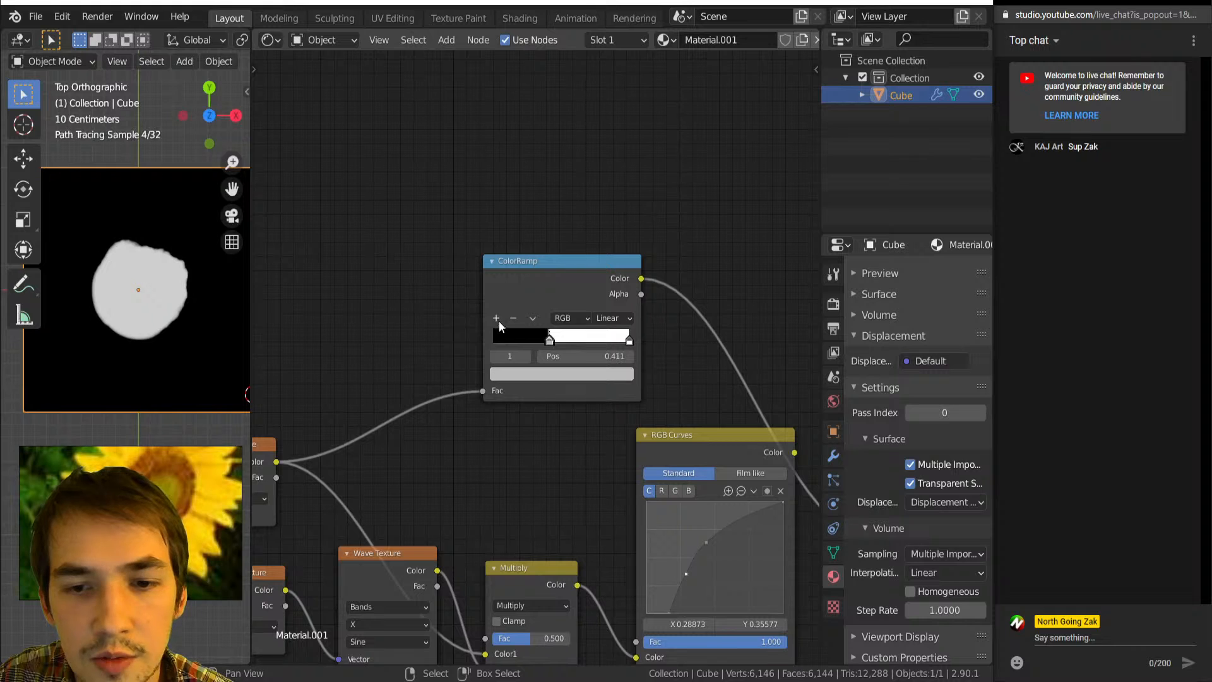
pyautogui.moveTo(551, 341); pyautogui.dragTo(590, 340)
pyautogui.moveTo(580, 341)
pyautogui.mouseDown()
pyautogui.moveTo(558, 348)
pyautogui.moveTo(581, 340)
pyautogui.mouseUp()
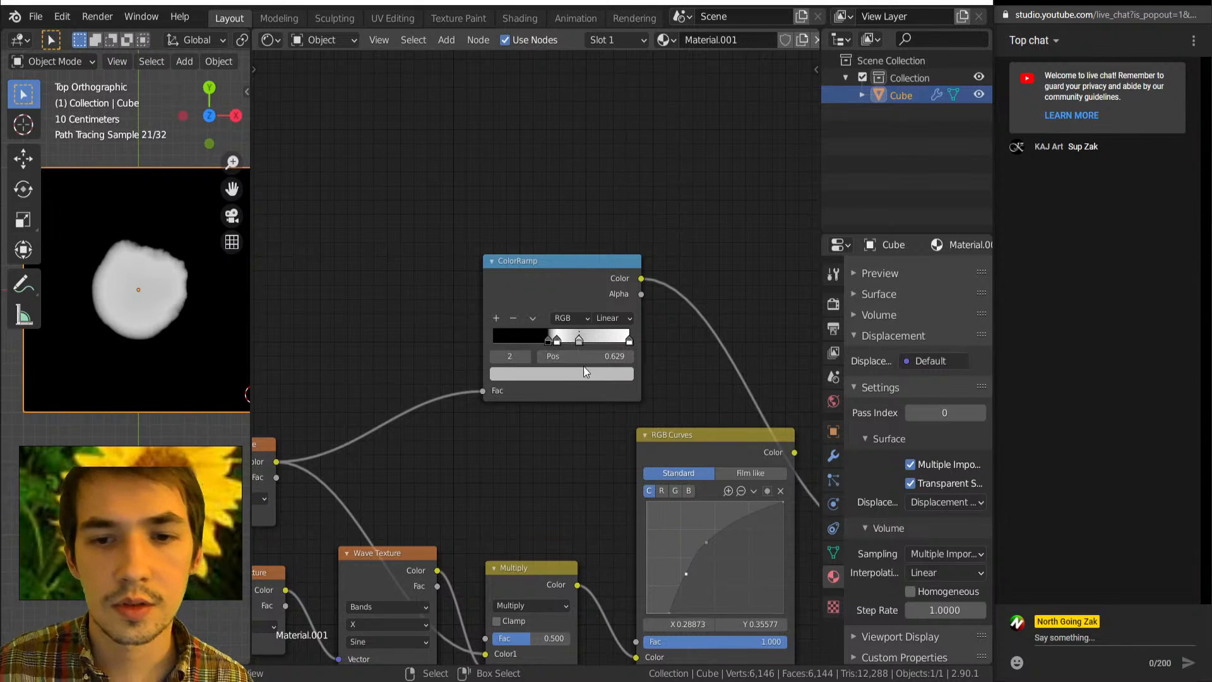
pyautogui.click(606, 320)
pyautogui.click(617, 349)
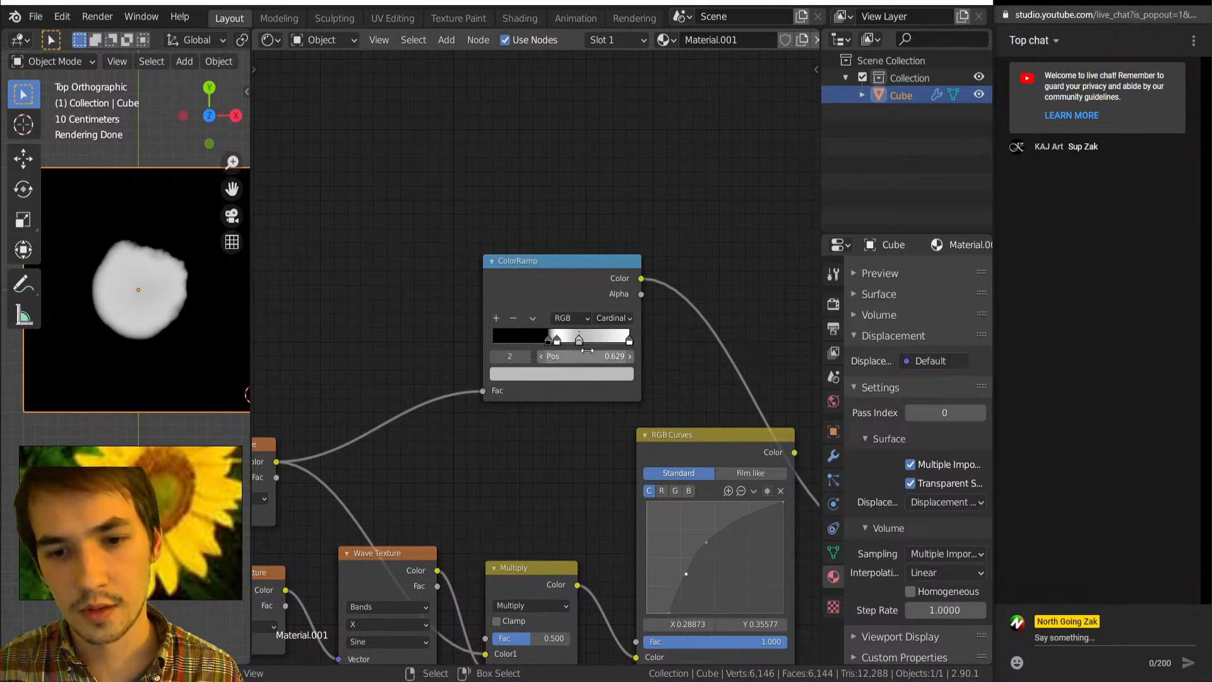
# Link the ColorRamp's color to the Material Output's displacement, insert a Displacement node on that link, and move RGB Curves out of the way.
pyautogui.moveTo(216, 368); pyautogui.dragTo(239, 297, button='middle')
pyautogui.moveTo(428, 341); pyautogui.dragTo(410, 248, button='middle')
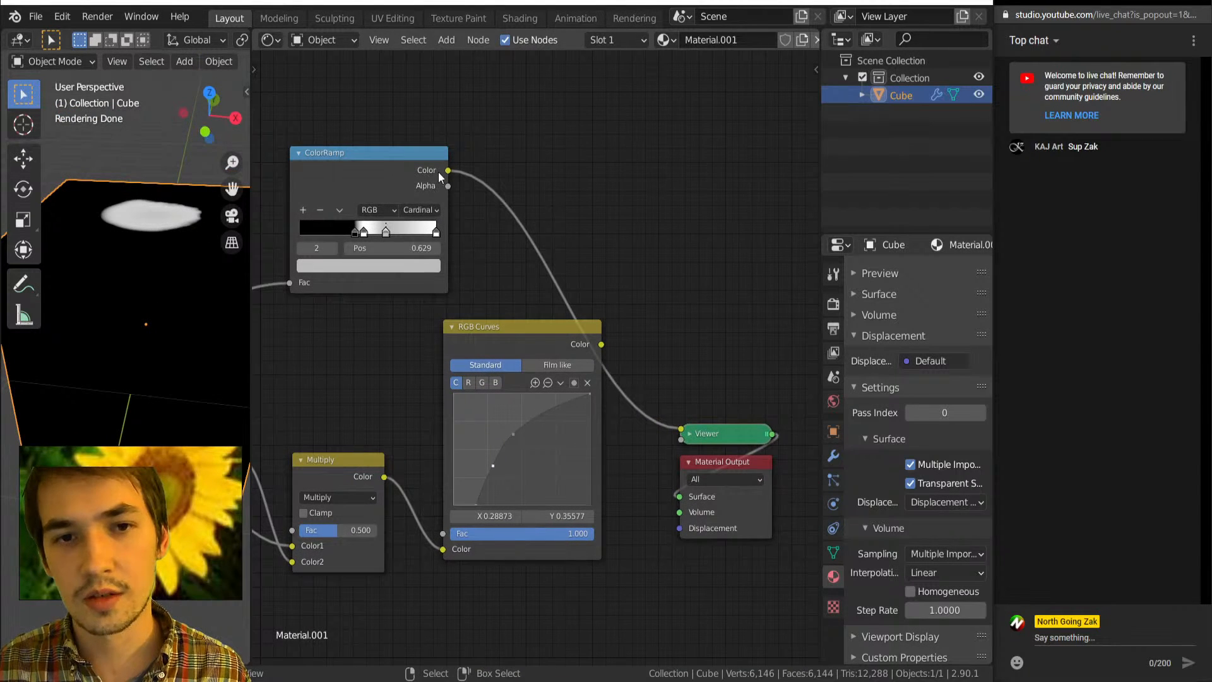
pyautogui.moveTo(446, 172); pyautogui.dragTo(680, 528)
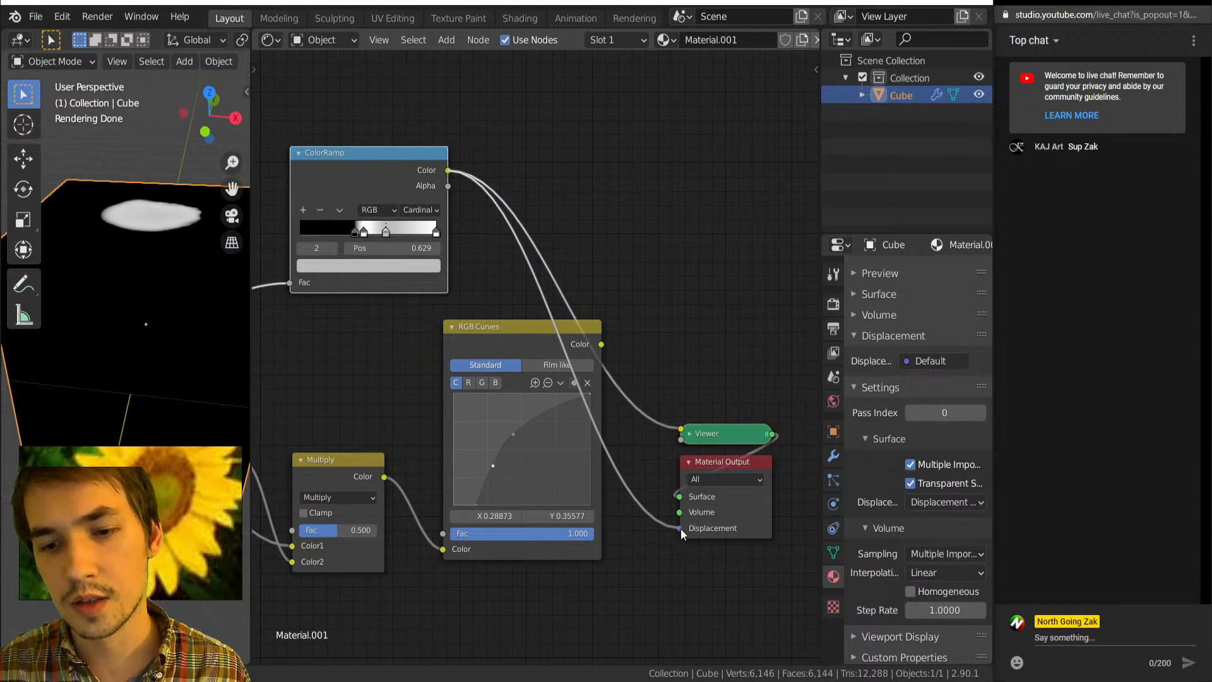
pyautogui.hotkey('shift', 'a')
pyautogui.moveTo(658, 505)
pyautogui.press('v')
pyautogui.press('d')
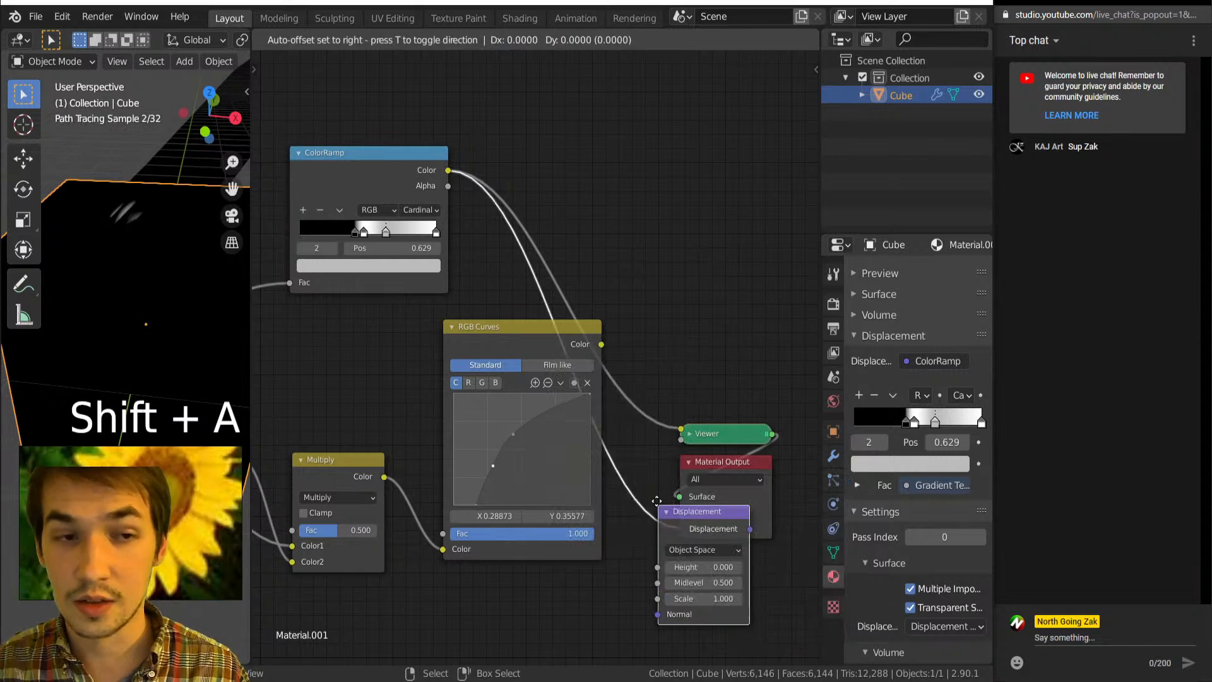
pyautogui.click(535, 448)
pyautogui.moveTo(525, 373); pyautogui.dragTo(663, 123)
# Try a lower scale of 0.130 on the Displacement node, and set its scale to 1.
pyautogui.moveTo(535, 556)
pyautogui.mouseDown()
pyautogui.moveTo(535, 510)
pyautogui.moveTo(579, 541)
pyautogui.moveTo(519, 541)
pyautogui.moveTo(538, 541)
pyautogui.mouseUp()
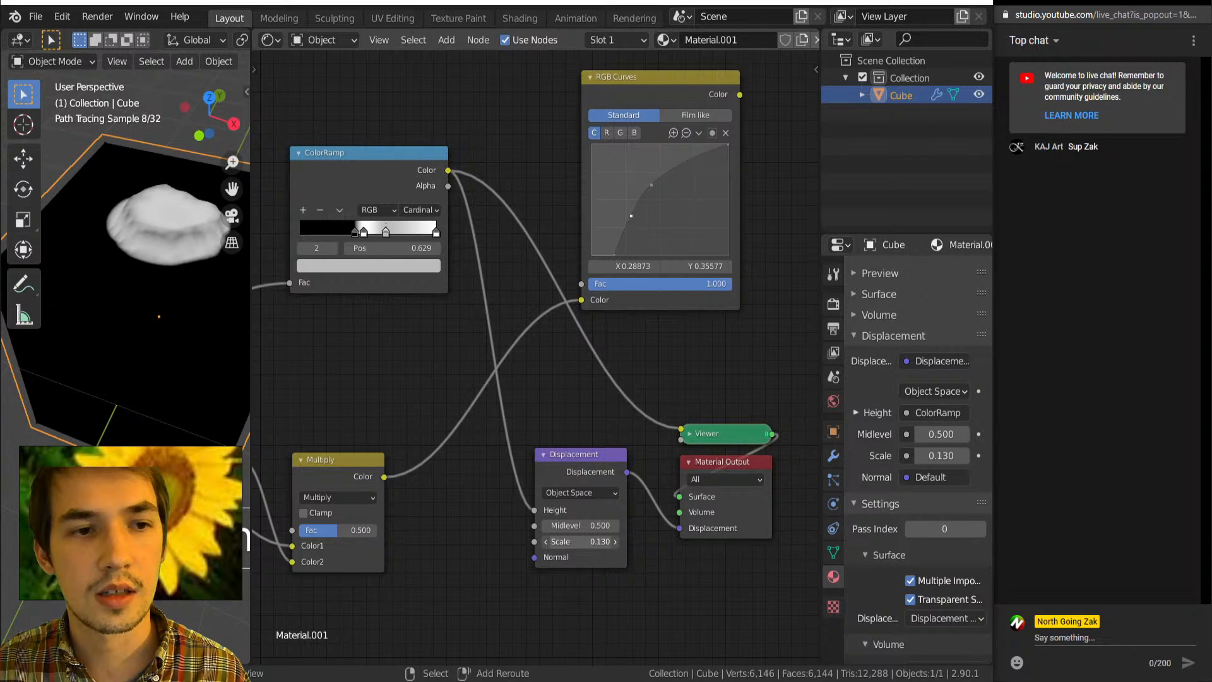
pyautogui.click(590, 542)
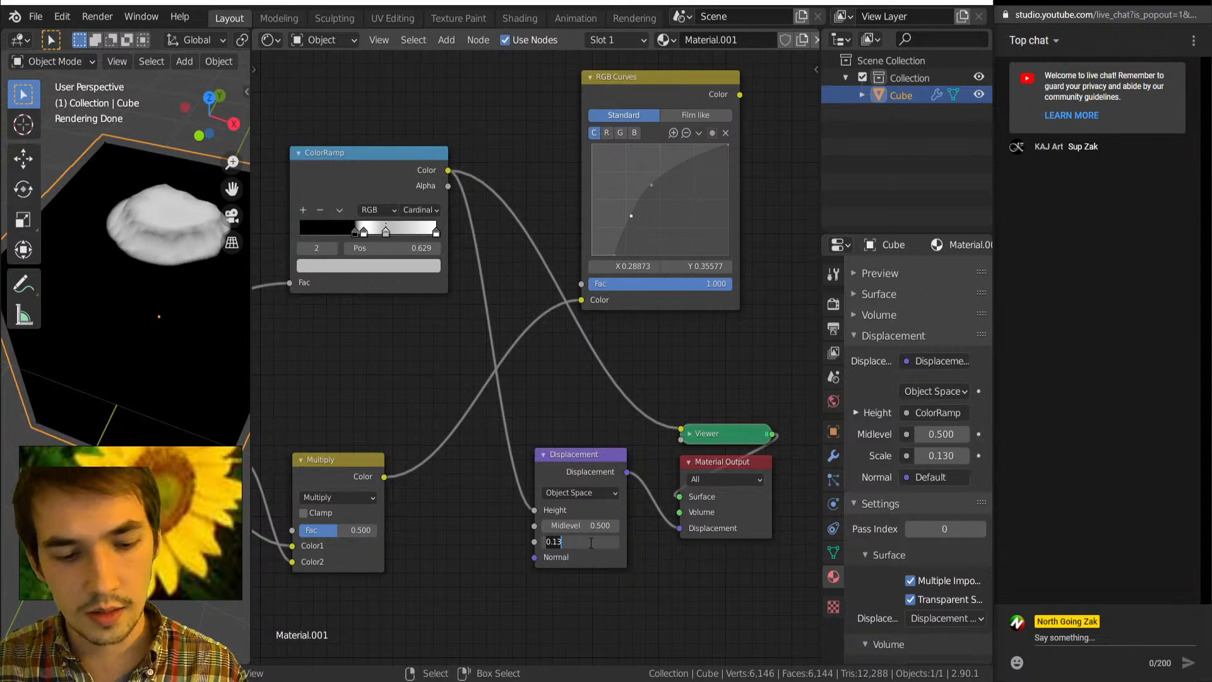
pyautogui.write('1')
pyautogui.press('Return')
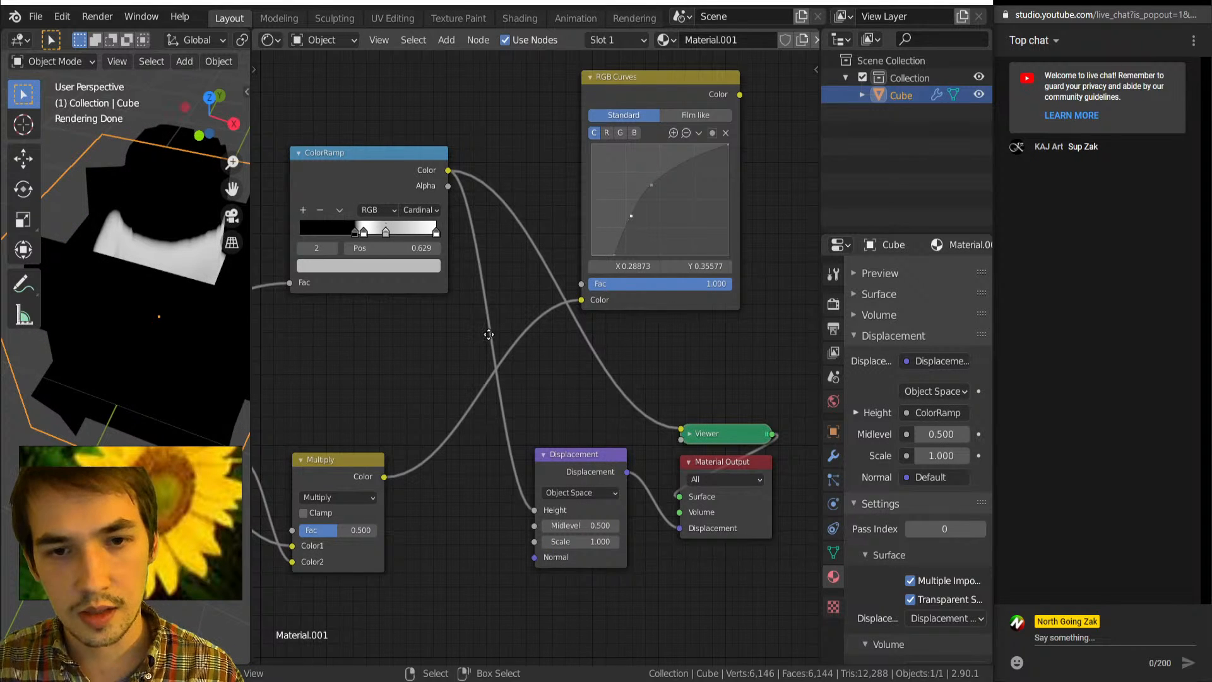
# Insert a Math node set to Multiply between the ColorRamp and the Displacement node, with a factor of 0.110.
pyautogui.moveTo(489, 334); pyautogui.dragTo(491, 388, button='middle')
pyautogui.hotkey('shift', 'a')
pyautogui.press('n')
pyautogui.press('a')
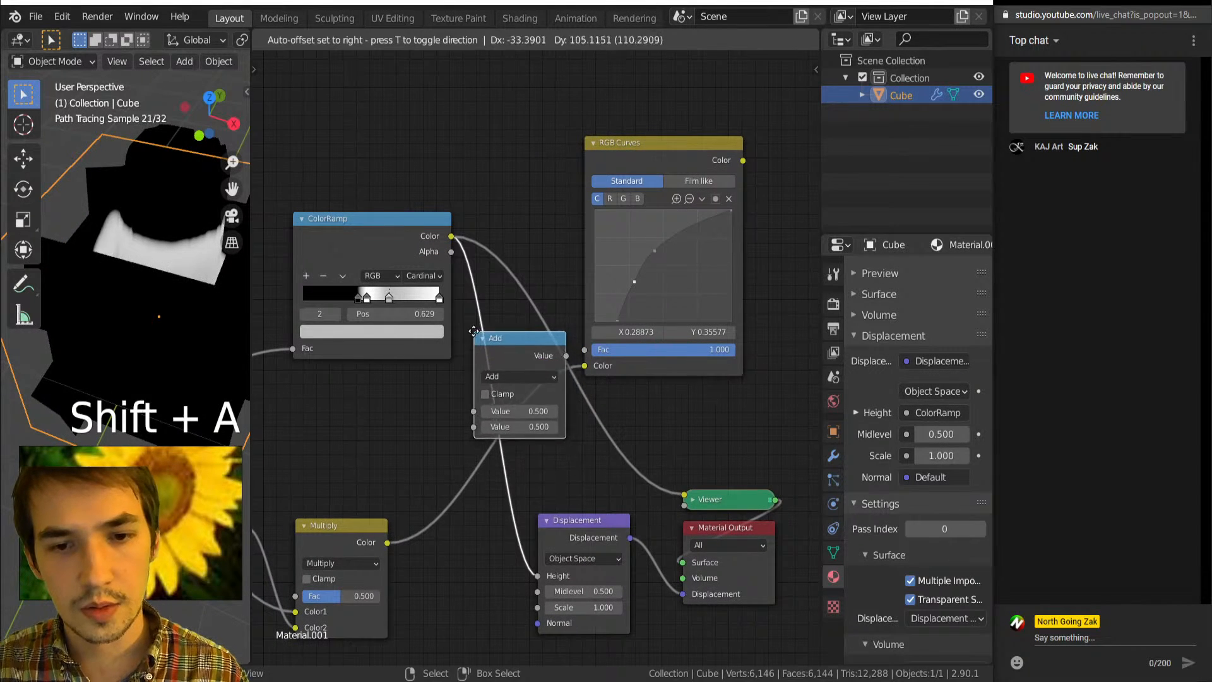
pyautogui.click(539, 368)
pyautogui.click(536, 378)
pyautogui.click(562, 438)
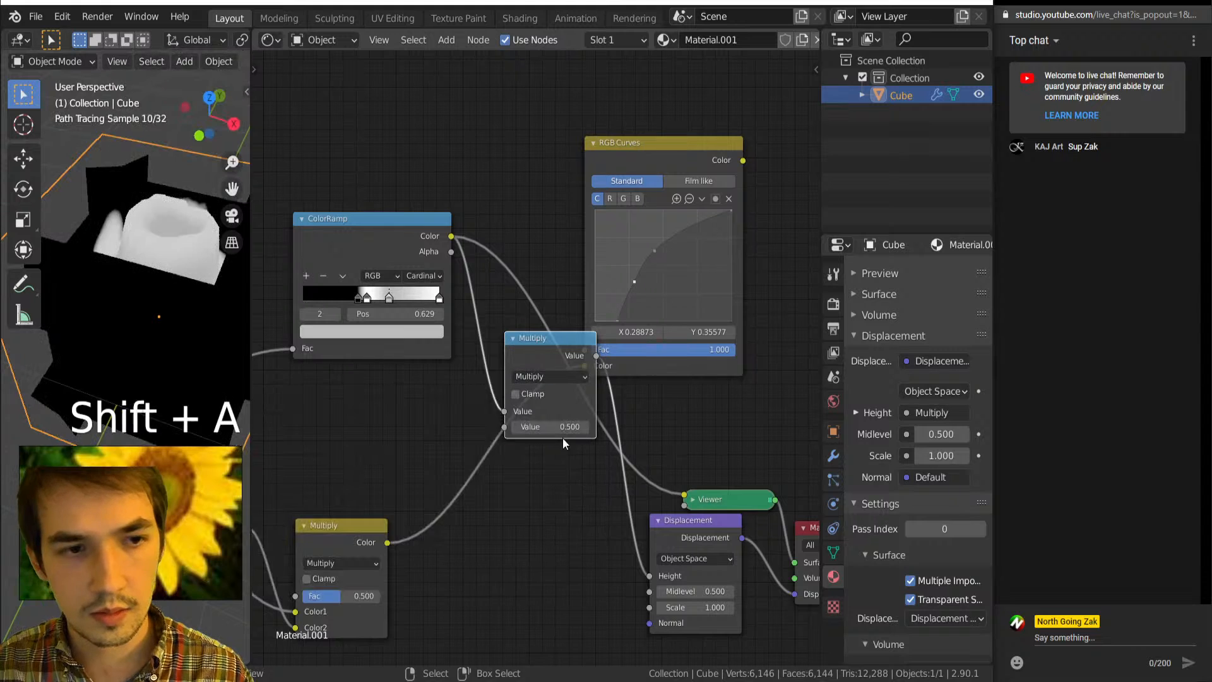
pyautogui.moveTo(554, 430); pyautogui.dragTo(537, 429)
# Set the Displacement node's midlevel to 0 and check the cube's surface from the side.
pyautogui.moveTo(240, 321); pyautogui.dragTo(54, 294, button='middle')
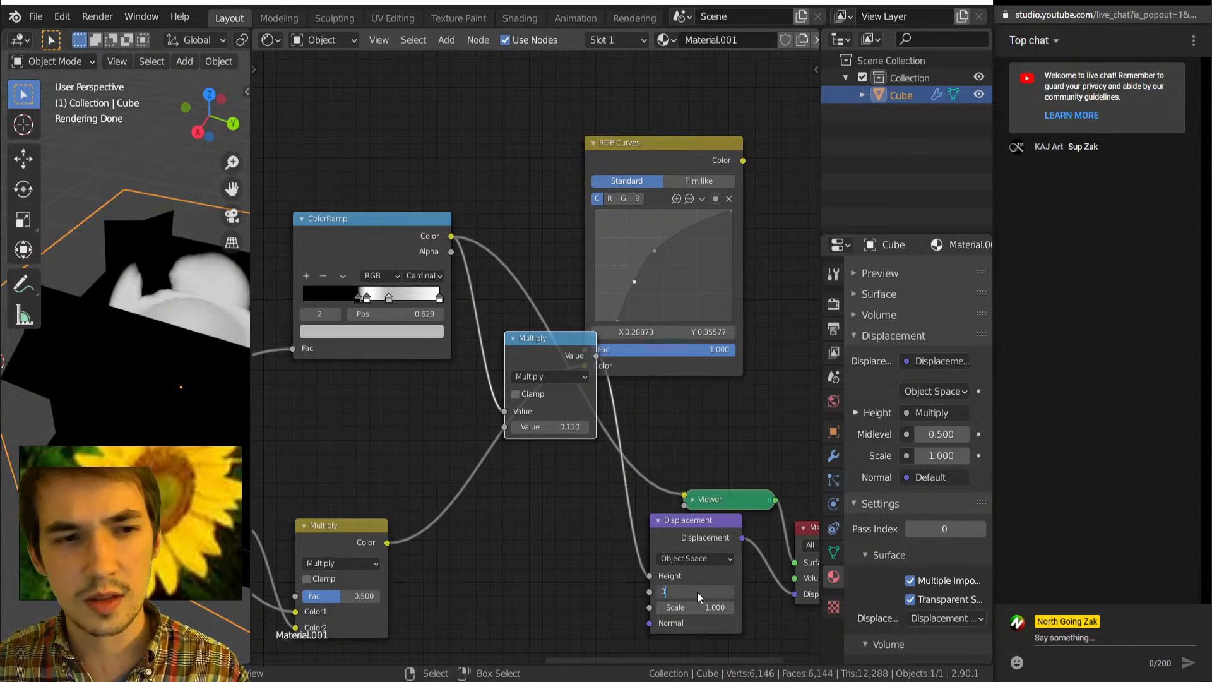
pyautogui.press('Return')
pyautogui.moveTo(211, 387); pyautogui.dragTo(211, 307, button='middle')
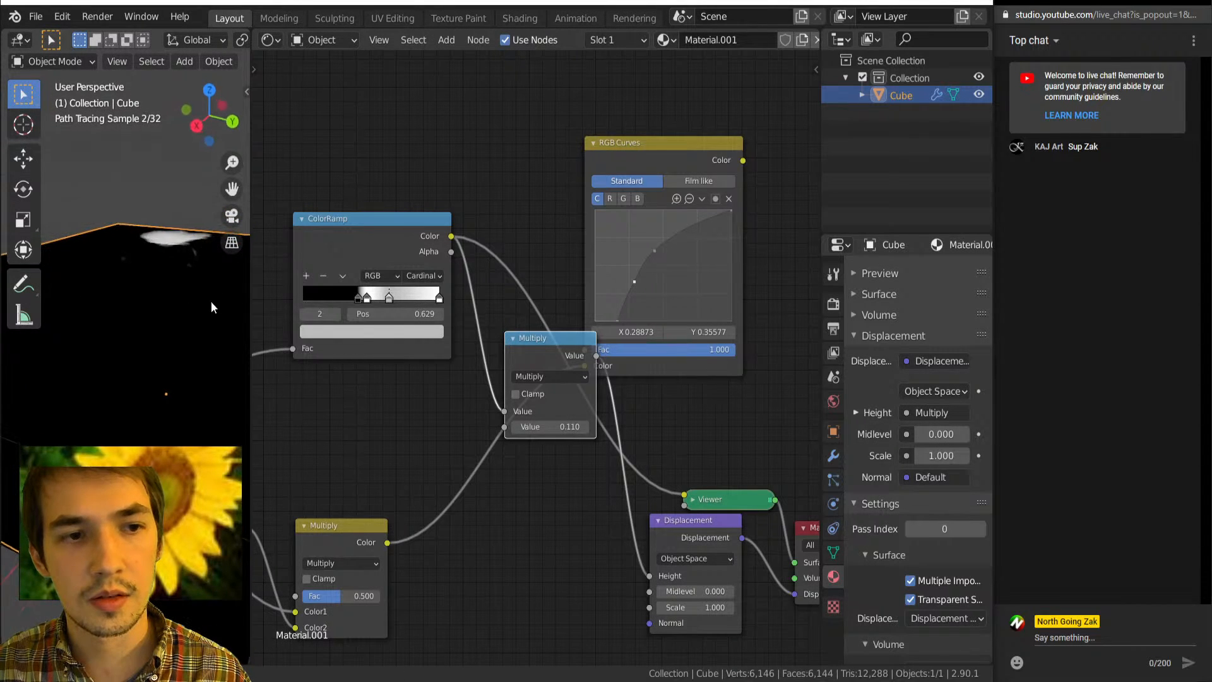
# Add a Texture Coordinate node just above the ColorRamp.
pyautogui.scroll(-3, 407, 426)
pyautogui.hotkey('shift', 'a')
pyautogui.moveTo(406, 111)
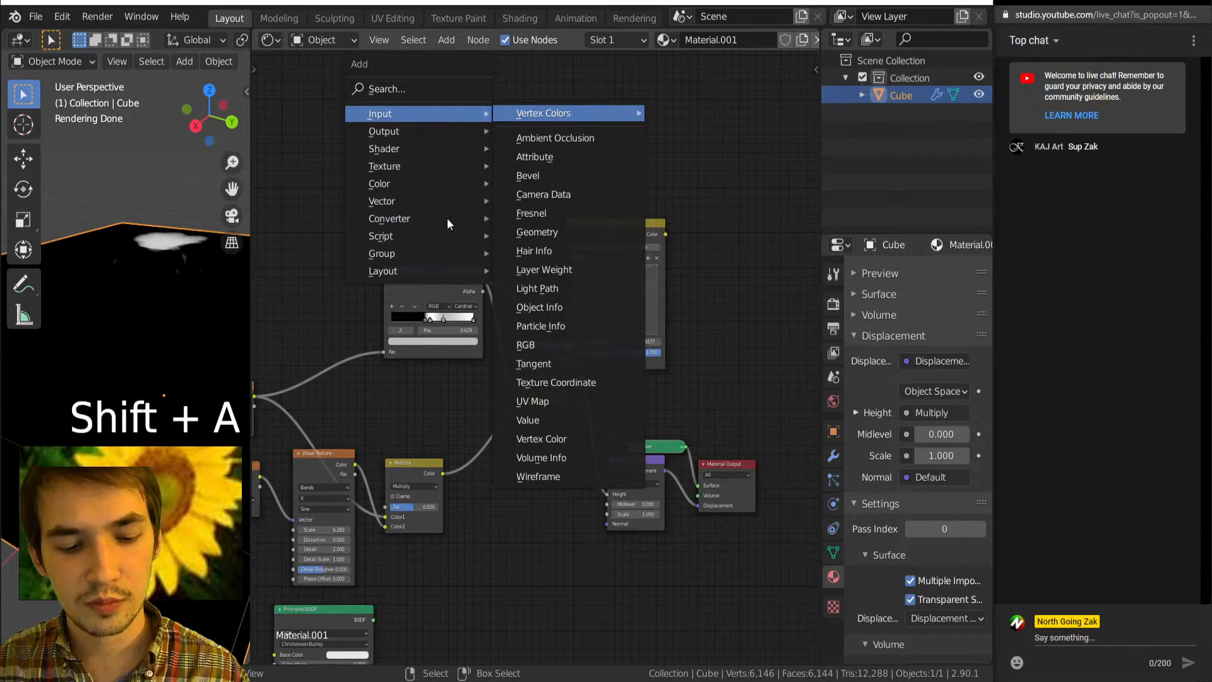
pyautogui.click(555, 368)
pyautogui.click(416, 177)
# Cycle through the Texture Coordinate node's outputs in the Viewer, ending on Normal.
pyautogui.keyDown('ctrl'); pyautogui.keyDown('shift'); pyautogui.click(417, 177); pyautogui.keyUp('shift'); pyautogui.keyUp('ctrl')
pyautogui.keyDown('ctrl'); pyautogui.keyDown('shift'); pyautogui.click(418, 177); pyautogui.keyUp('shift'); pyautogui.keyUp('ctrl')
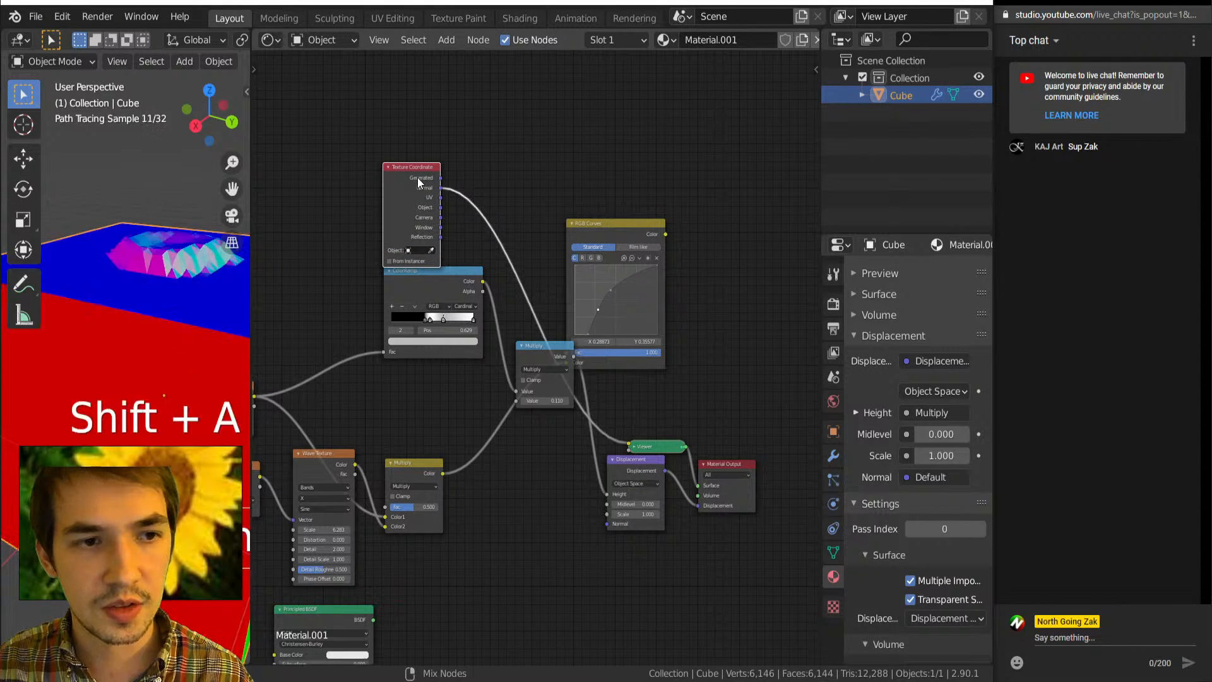
pyautogui.keyDown('ctrl'); pyautogui.keyDown('shift'); pyautogui.click(418, 177); pyautogui.keyUp('shift'); pyautogui.keyUp('ctrl')
pyautogui.keyDown('ctrl'); pyautogui.keyDown('shift'); pyautogui.click(418, 177); pyautogui.keyUp('shift'); pyautogui.keyUp('ctrl')
pyautogui.keyDown('ctrl'); pyautogui.keyDown('shift'); pyautogui.click(417, 177); pyautogui.keyUp('shift'); pyautogui.keyUp('ctrl')
pyautogui.keyDown('ctrl'); pyautogui.keyDown('shift'); pyautogui.click(417, 176); pyautogui.keyUp('shift'); pyautogui.keyUp('ctrl')
pyautogui.keyDown('ctrl'); pyautogui.keyDown('shift'); pyautogui.click(416, 177); pyautogui.keyUp('shift'); pyautogui.keyUp('ctrl')
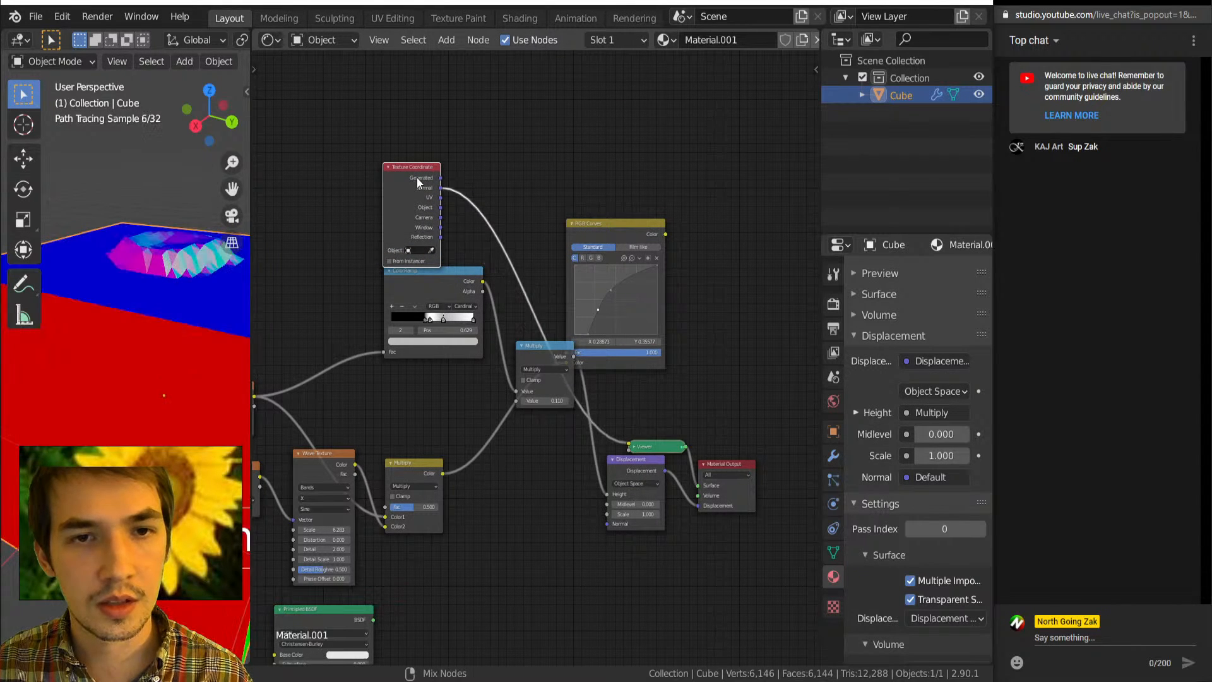
# Move the sunflower reference image over the node editor, above the RGB Curves node.
pyautogui.moveTo(137, 488); pyautogui.dragTo(707, 108)
pyautogui.moveTo(507, 232); pyautogui.dragTo(533, 333, button='middle')
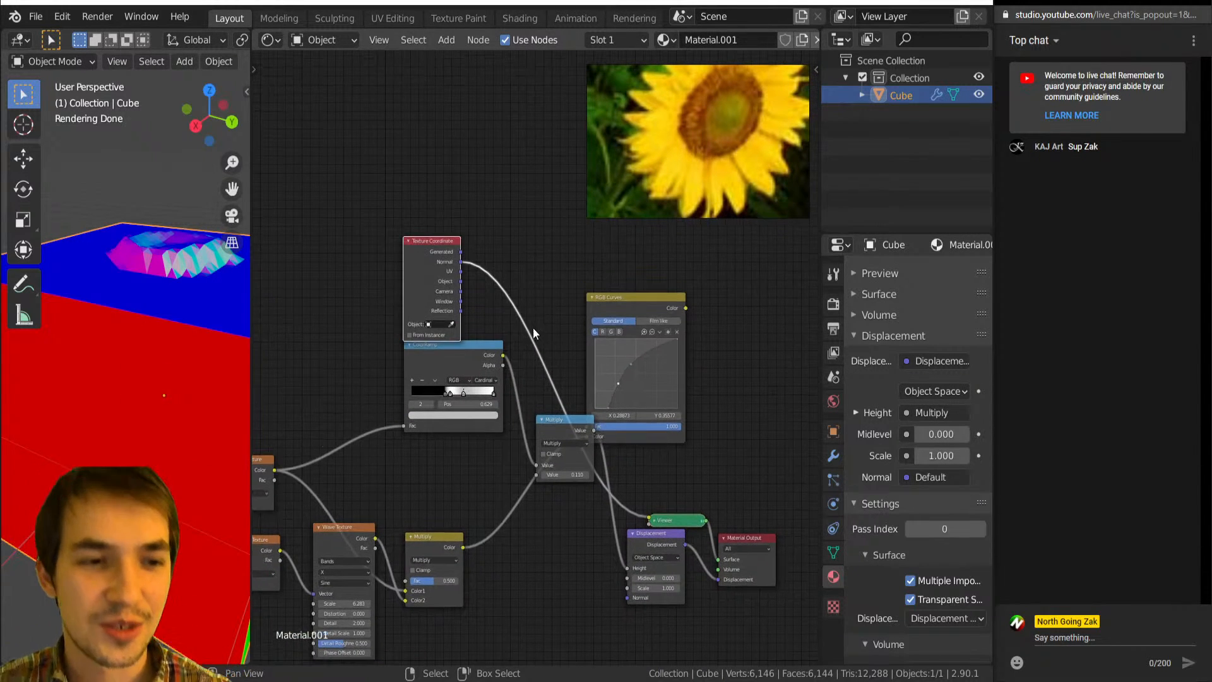
# Subdivide the cube's whole base mesh once in Edit Mode, with its modifier settings open, and return to Object Mode.
pyautogui.moveTo(120, 300); pyautogui.dragTo(283, 354, button='middle')
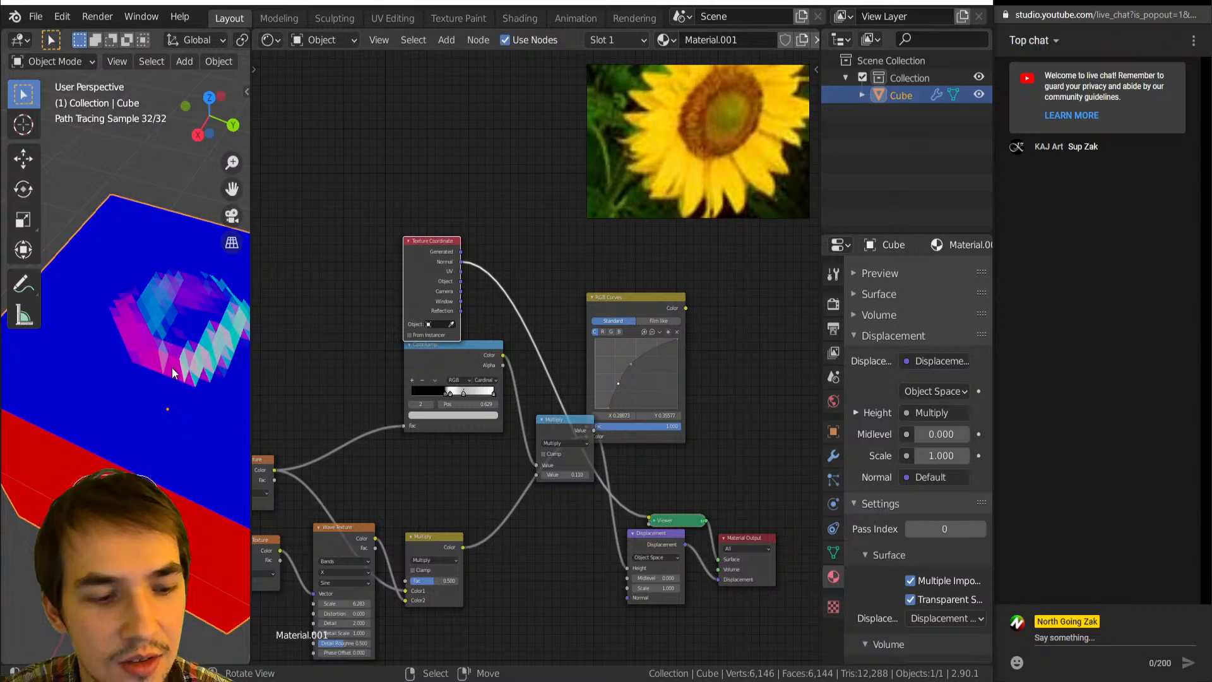
pyautogui.click(835, 460)
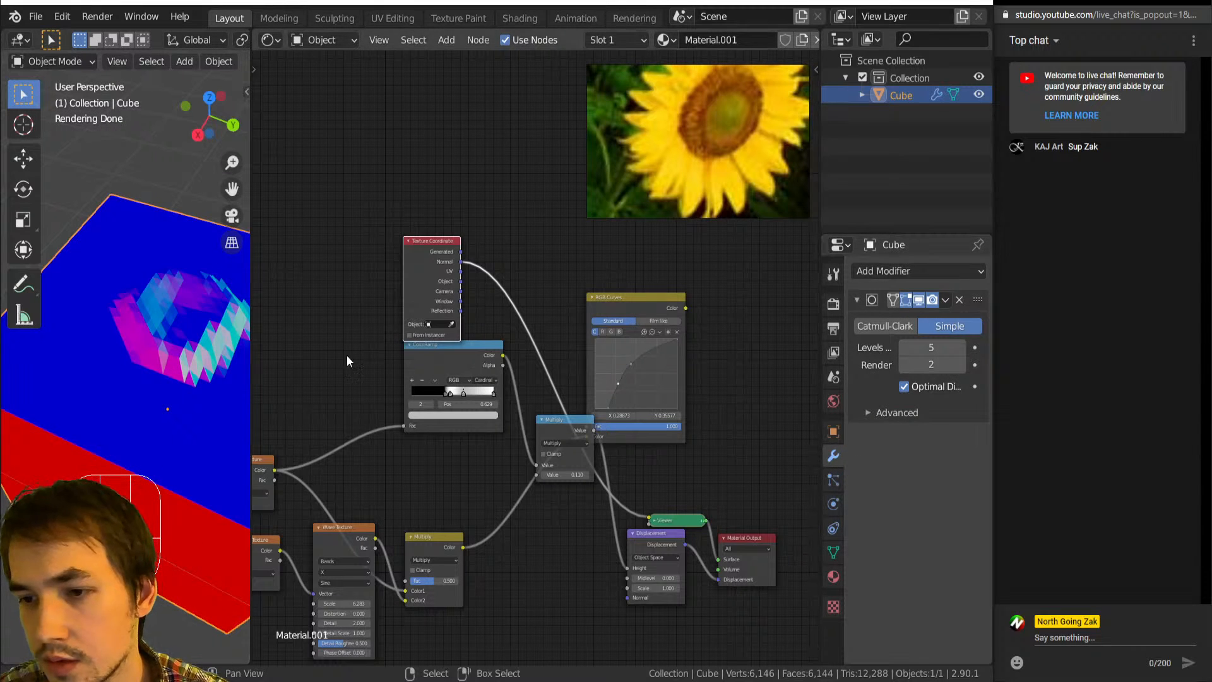
pyautogui.press('Tab')
pyautogui.rightClick(138, 289)
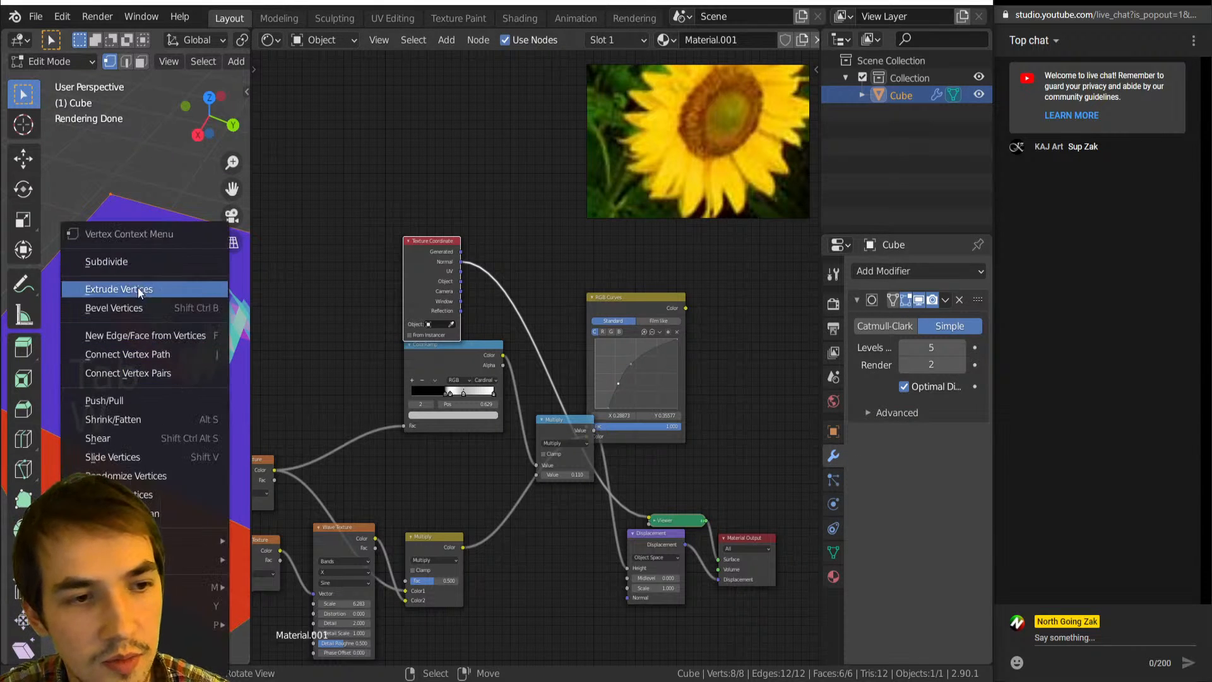
pyautogui.click(139, 263)
pyautogui.press('w')
pyautogui.press('Tab')
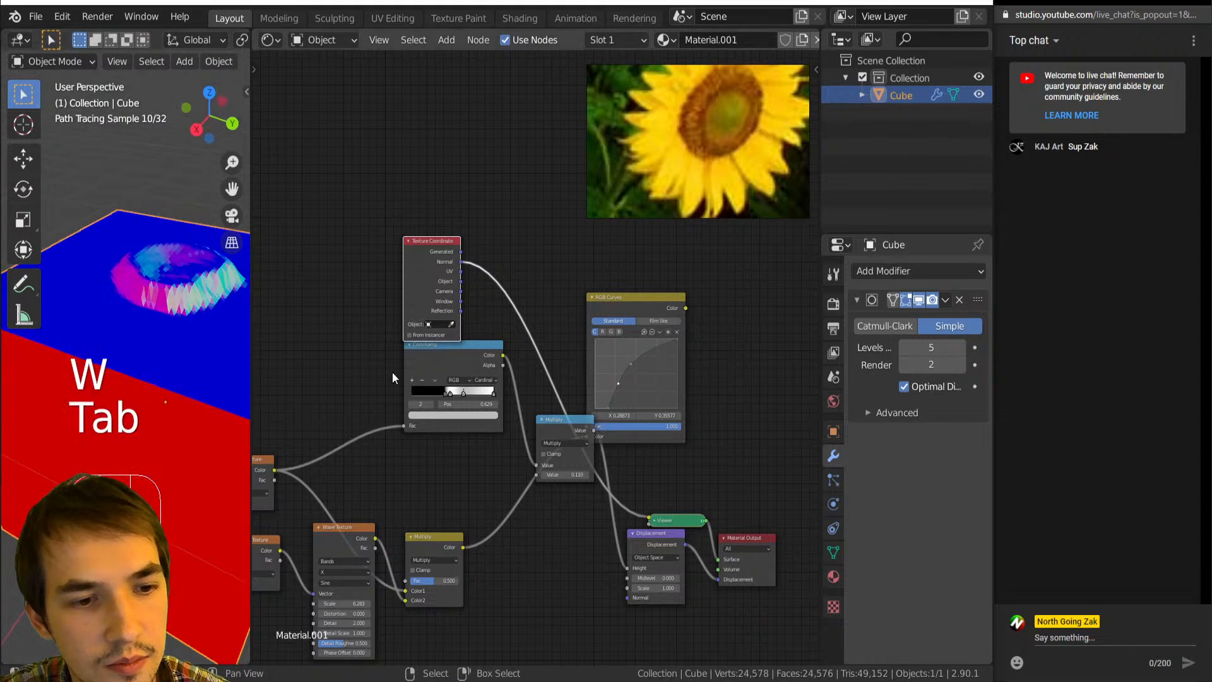
# Move the RGB Curves node up and away from the Multiply node so the two no longer overlap.
pyautogui.scroll(-3, 505, 358)
pyautogui.moveTo(517, 360); pyautogui.dragTo(463, 387, button='middle')
pyautogui.scroll(4, 563, 380)
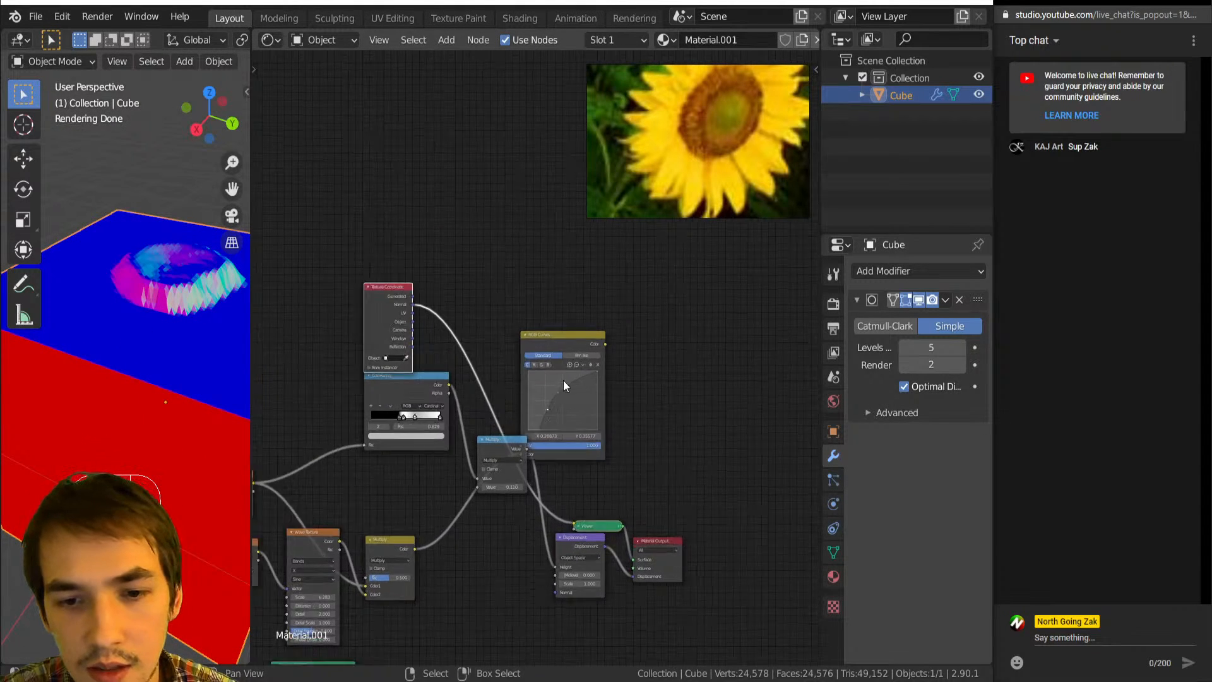
pyautogui.moveTo(570, 345); pyautogui.dragTo(594, 294)
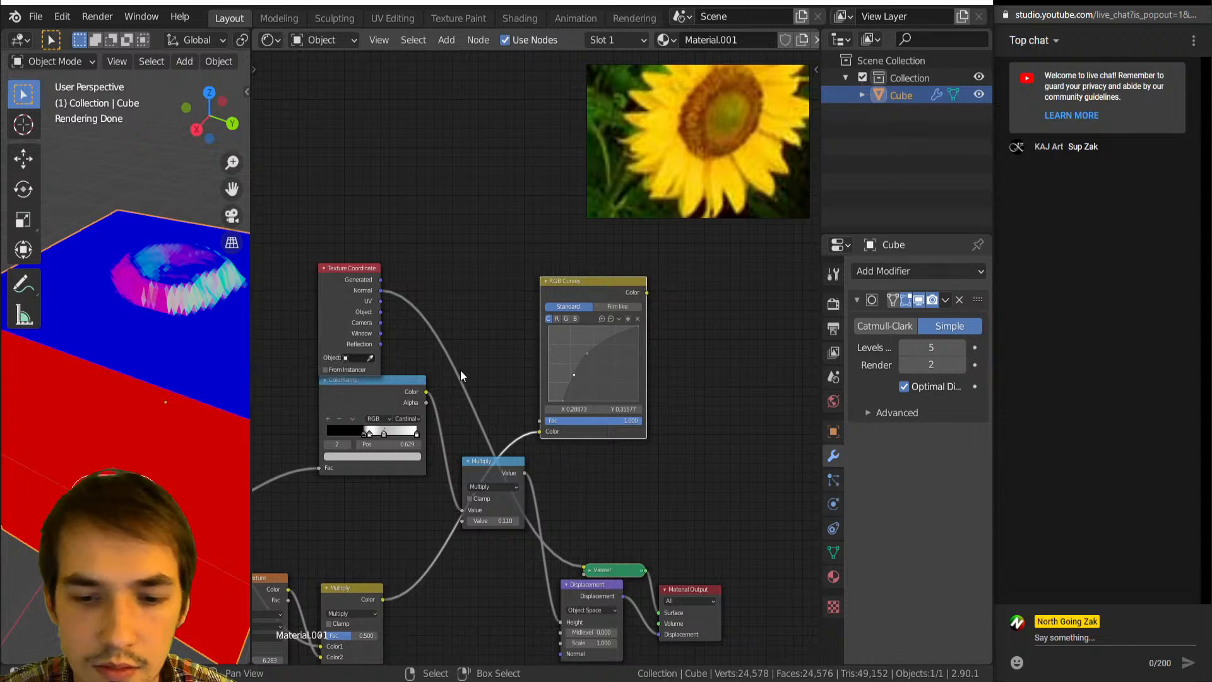
# Raise the subdivision modifier's viewport level to 6 and inspect the displaced ring on the cube's top face.
pyautogui.click(961, 348)
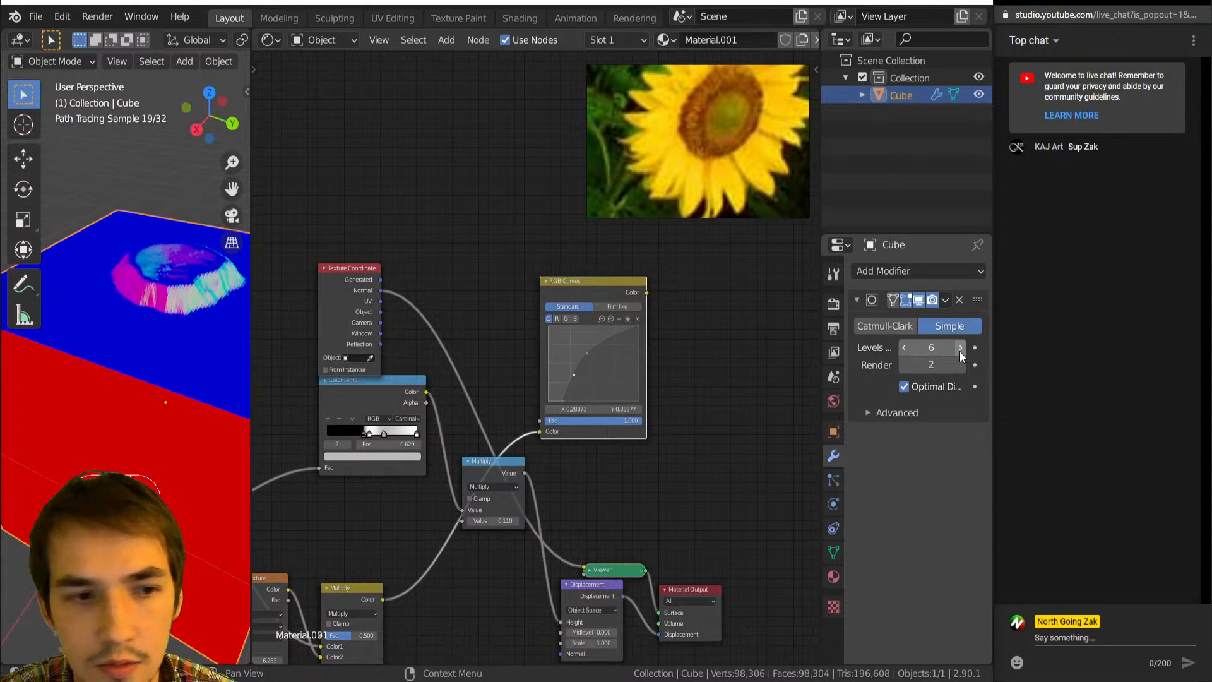
pyautogui.scroll(-2, 592, 287)
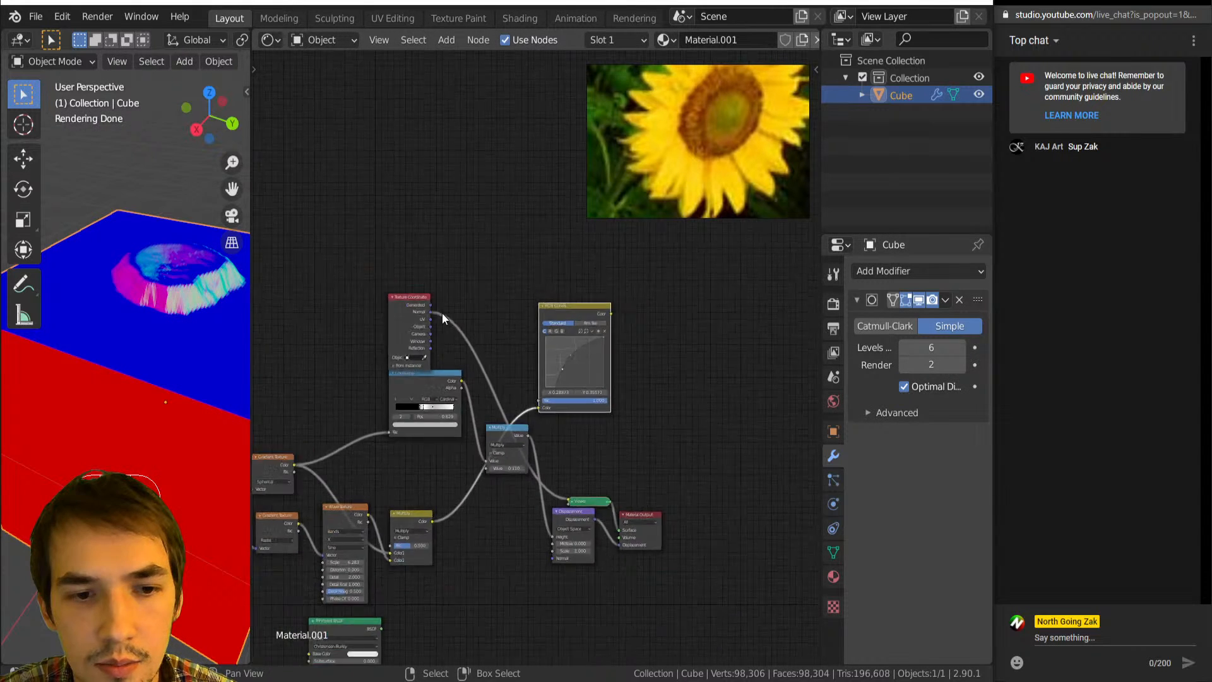
pyautogui.moveTo(225, 293); pyautogui.dragTo(185, 282, button='middle')
pyautogui.scroll(3, 457, 350)
pyautogui.scroll(2, 530, 403)
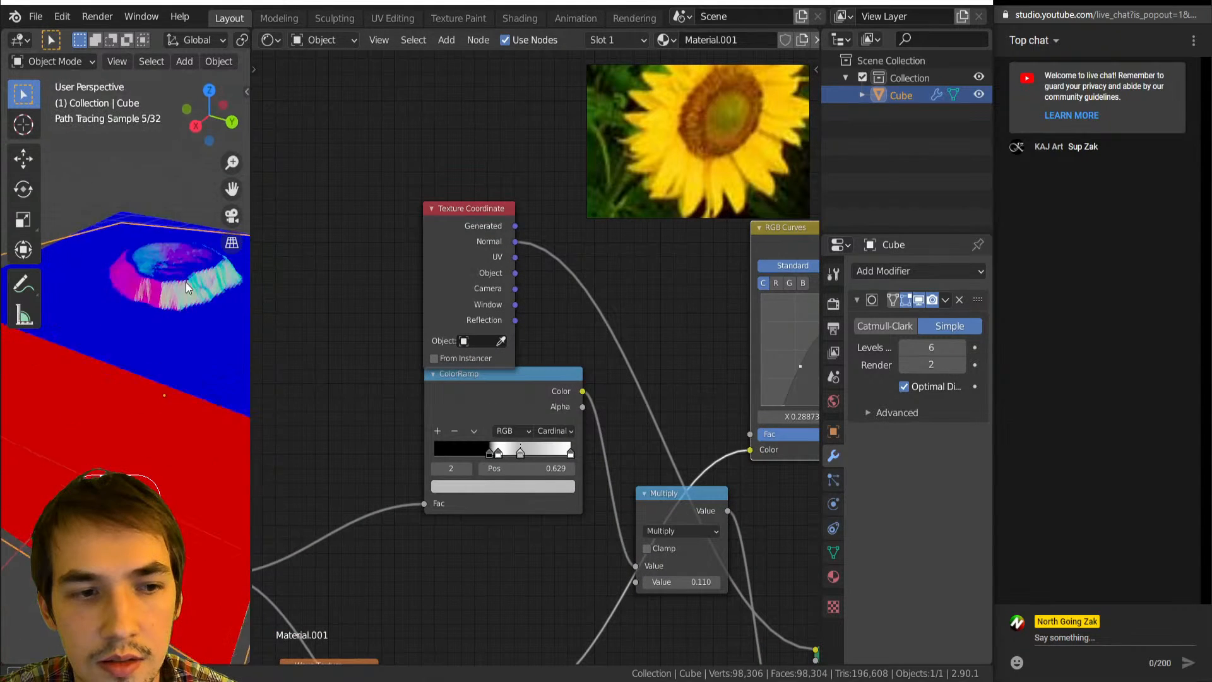
pyautogui.scroll(1, 519, 448)
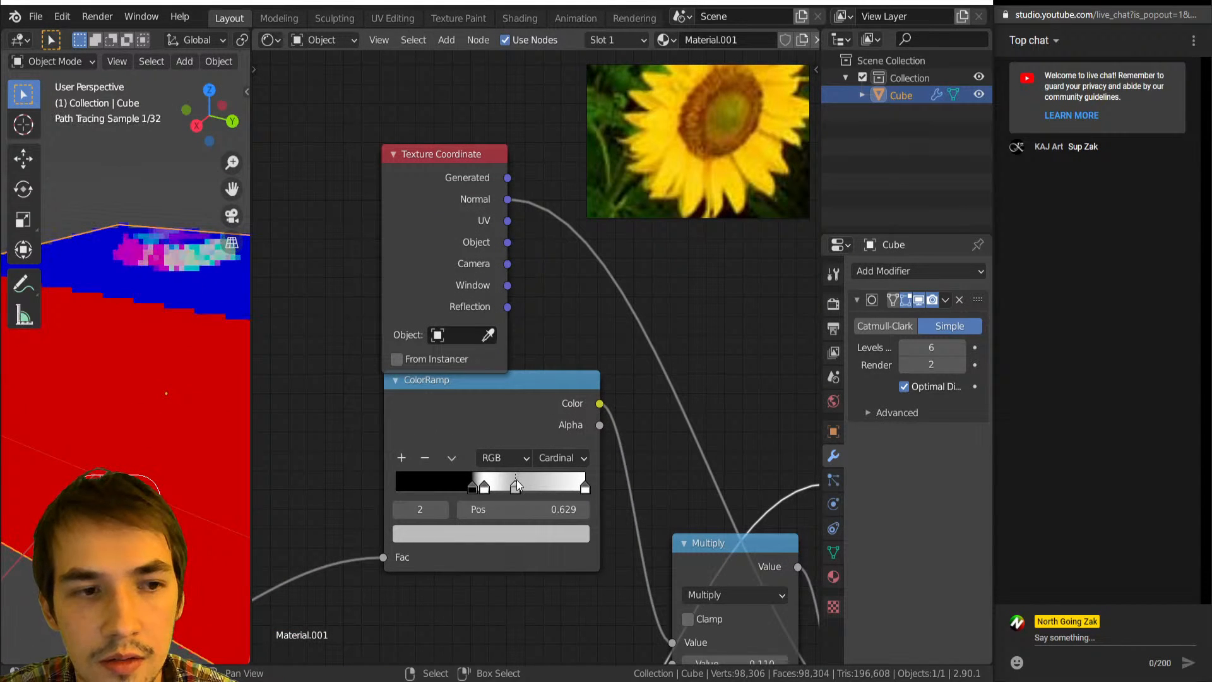
# Shift the ColorRamp's first white stop close to the black stop and set the gray stop's position to 0.605.
pyautogui.moveTo(145, 375); pyautogui.dragTo(210, 406, button='middle')
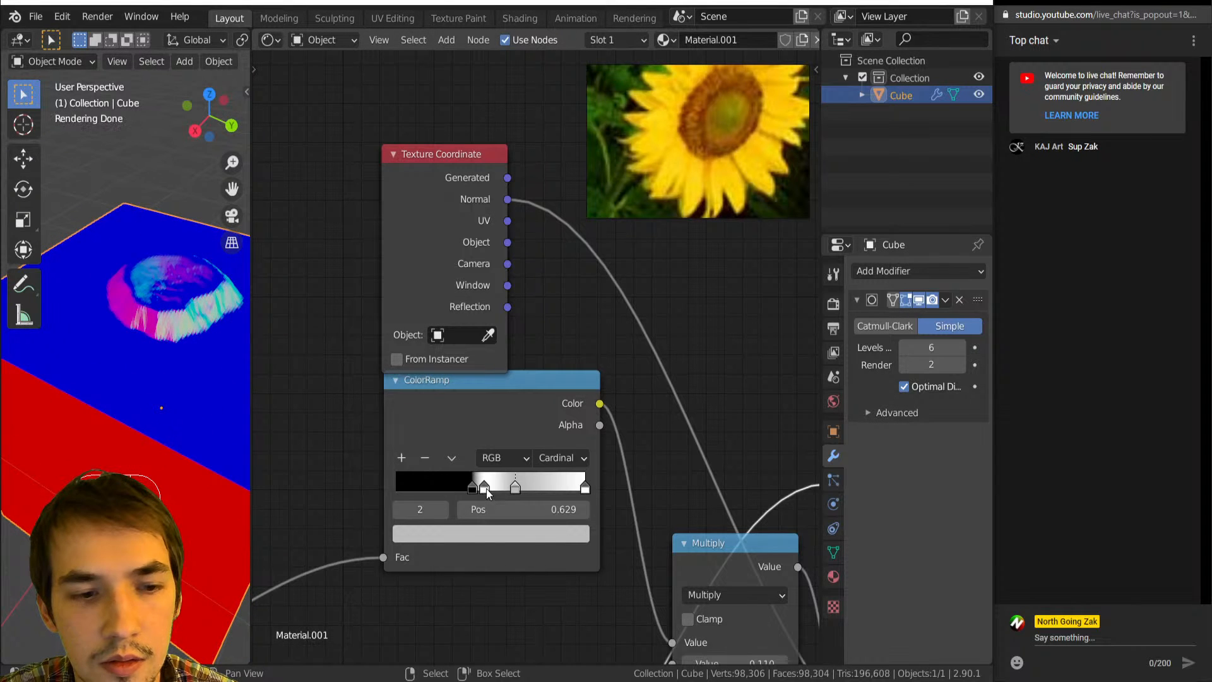
pyautogui.moveTo(487, 489); pyautogui.dragTo(514, 487)
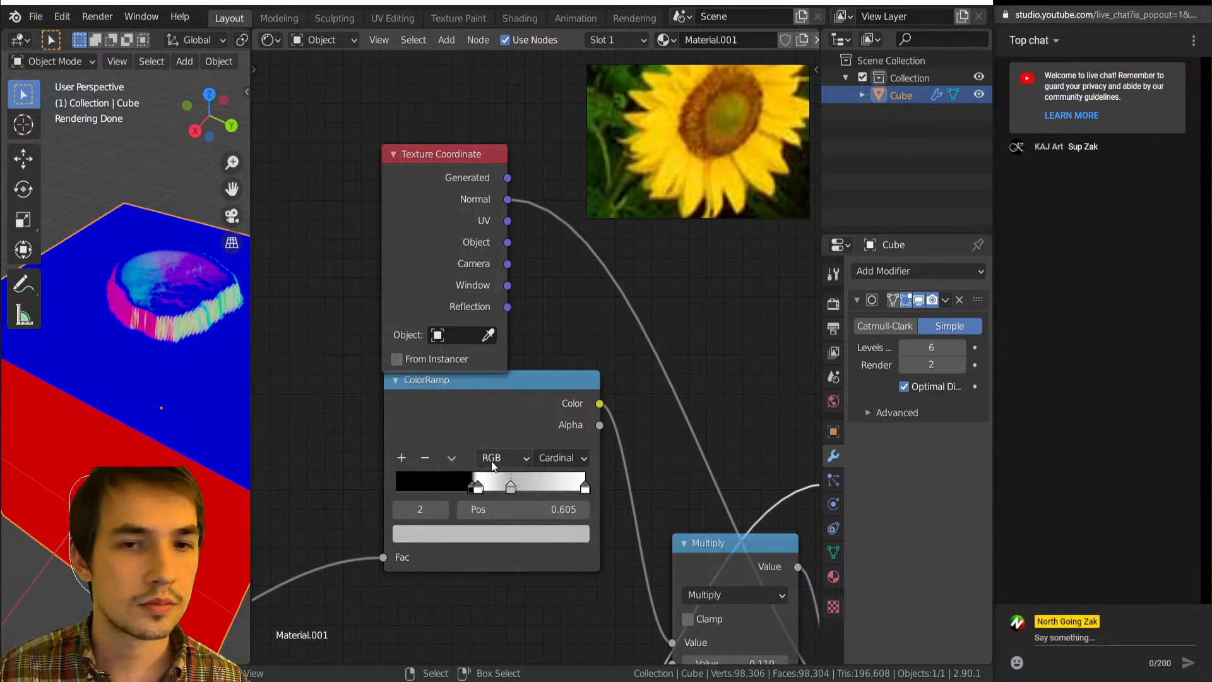
pyautogui.scroll(-4, 491, 460)
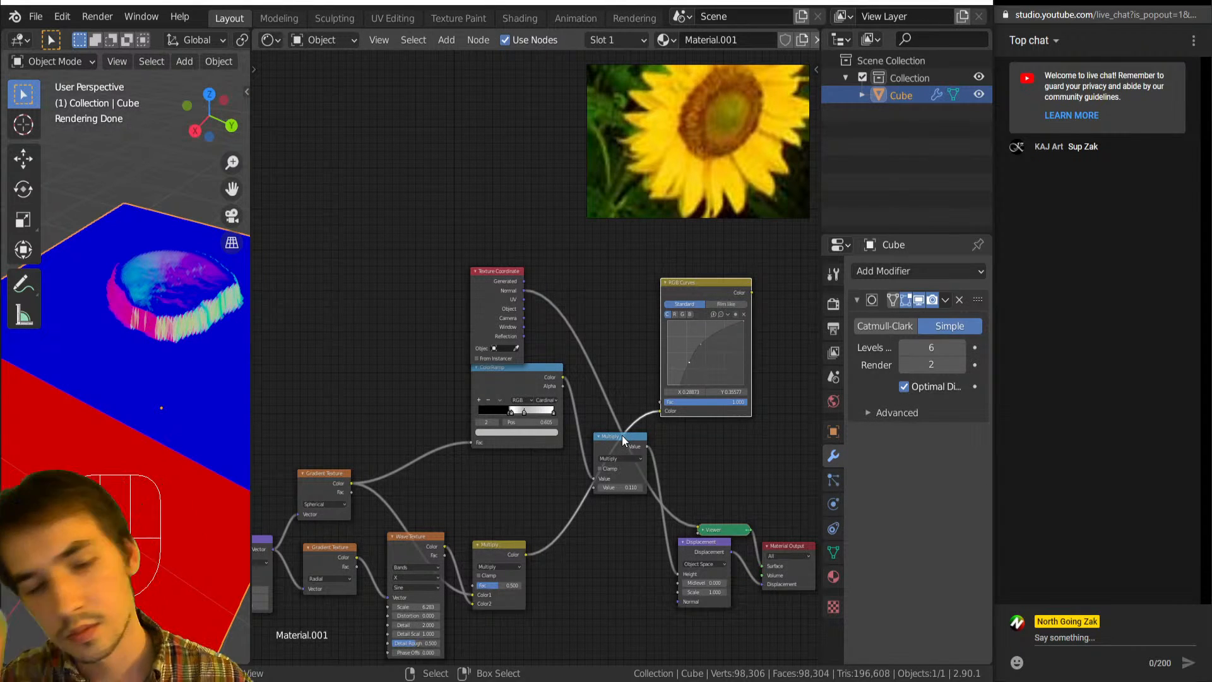
# Pull the ColorRamp's last white stop inward toward the middle and set the gray stop's position to 0.457.
pyautogui.scroll(3, 574, 410)
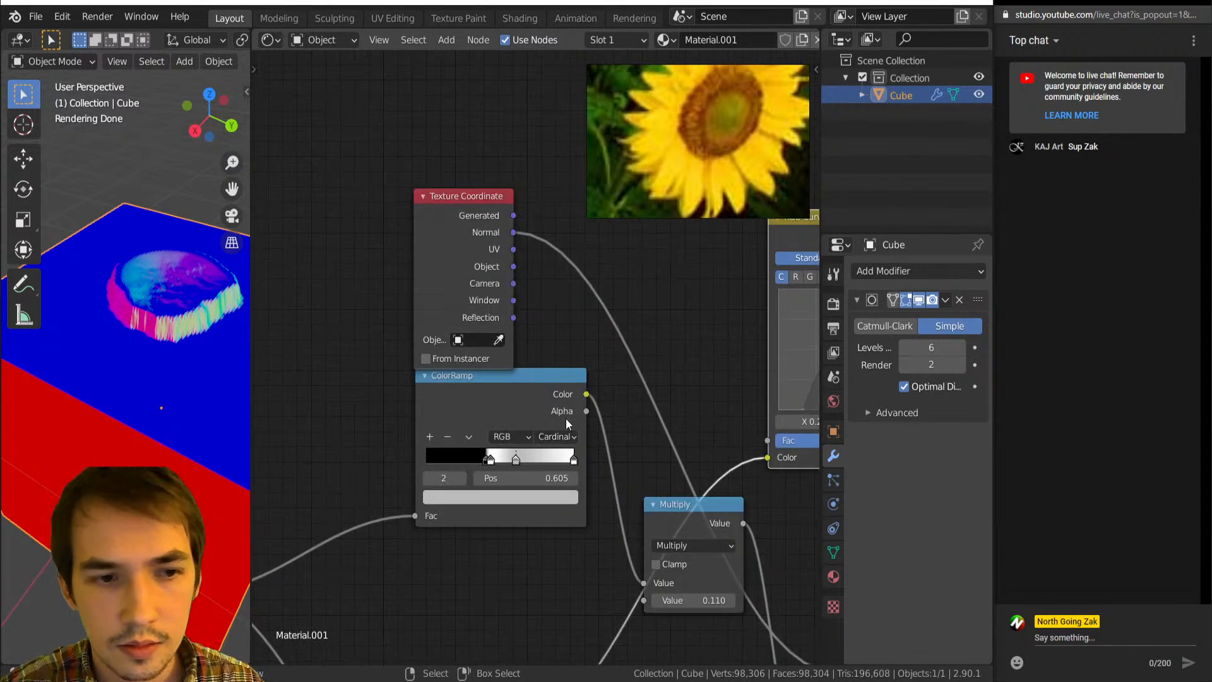
pyautogui.scroll(2, 566, 418)
pyautogui.moveTo(589, 499); pyautogui.dragTo(504, 501)
pyautogui.click(539, 547)
pyautogui.scroll(3, 497, 516)
pyautogui.moveTo(461, 599)
pyautogui.mouseDown()
pyautogui.moveTo(403, 602)
pyautogui.moveTo(454, 599)
pyautogui.moveTo(441, 601)
pyautogui.mouseUp()
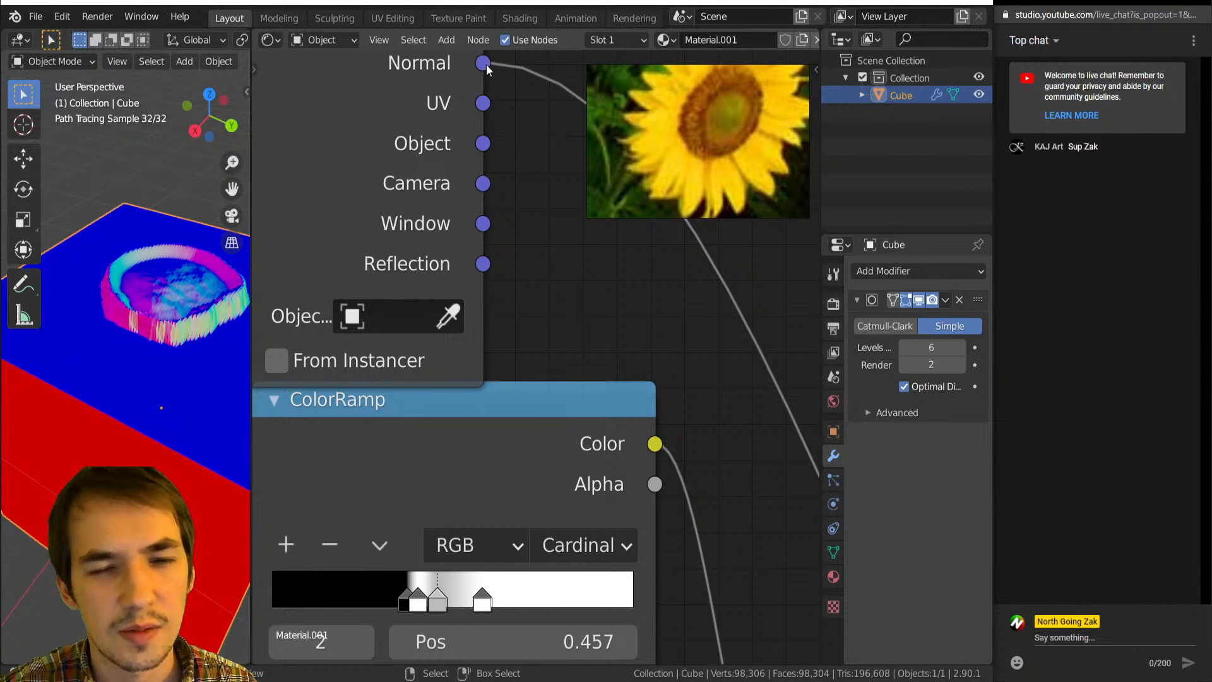
# Set the ColorRamp's last white stop to position 0.563 and check the raised rim on the cube from several distances.
pyautogui.moveTo(487, 67); pyautogui.dragTo(486, 179, button='middle')
pyautogui.scroll(-2, 480, 209)
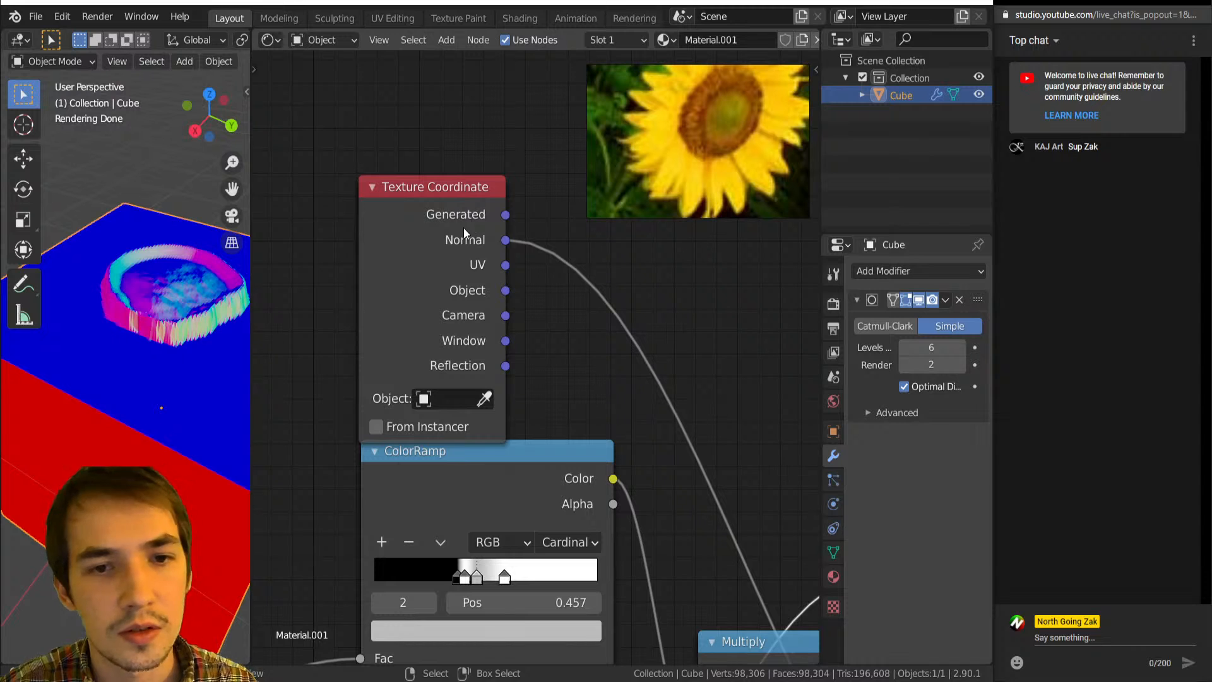
pyautogui.moveTo(168, 273); pyautogui.dragTo(138, 283, button='middle')
pyautogui.scroll(3, 139, 282)
pyautogui.moveTo(372, 380); pyautogui.dragTo(375, 303, button='middle')
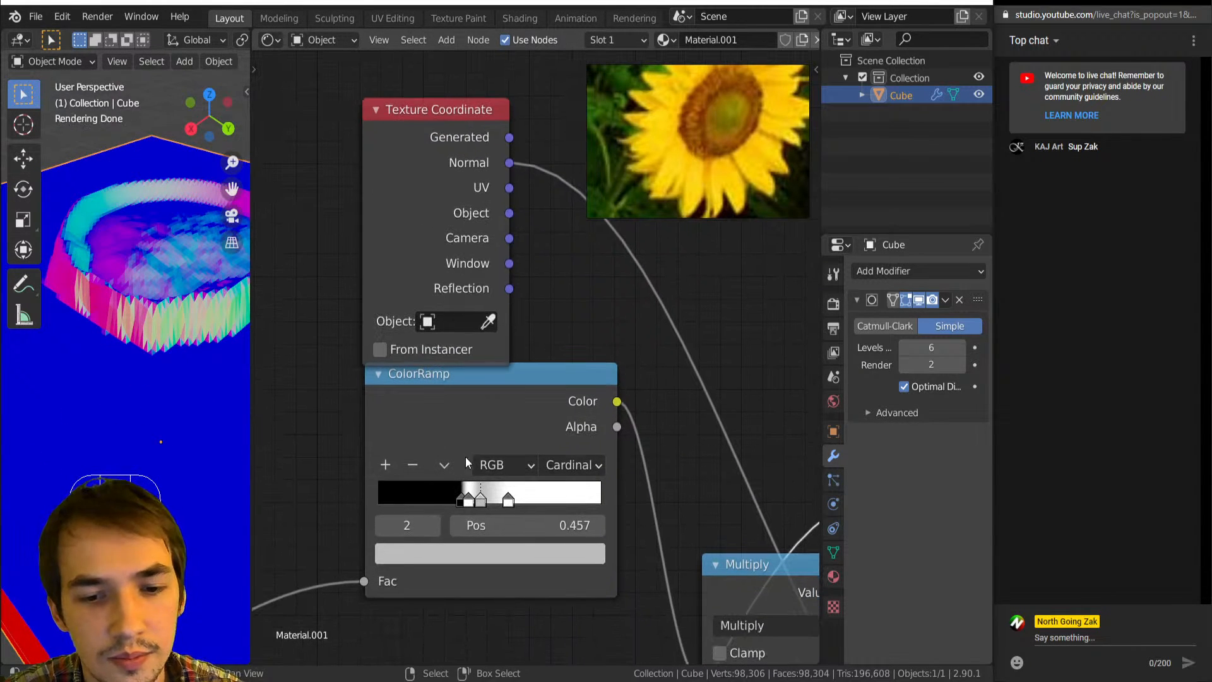
pyautogui.moveTo(509, 502)
pyautogui.mouseDown()
pyautogui.moveTo(495, 499)
pyautogui.moveTo(507, 502)
pyautogui.mouseUp()
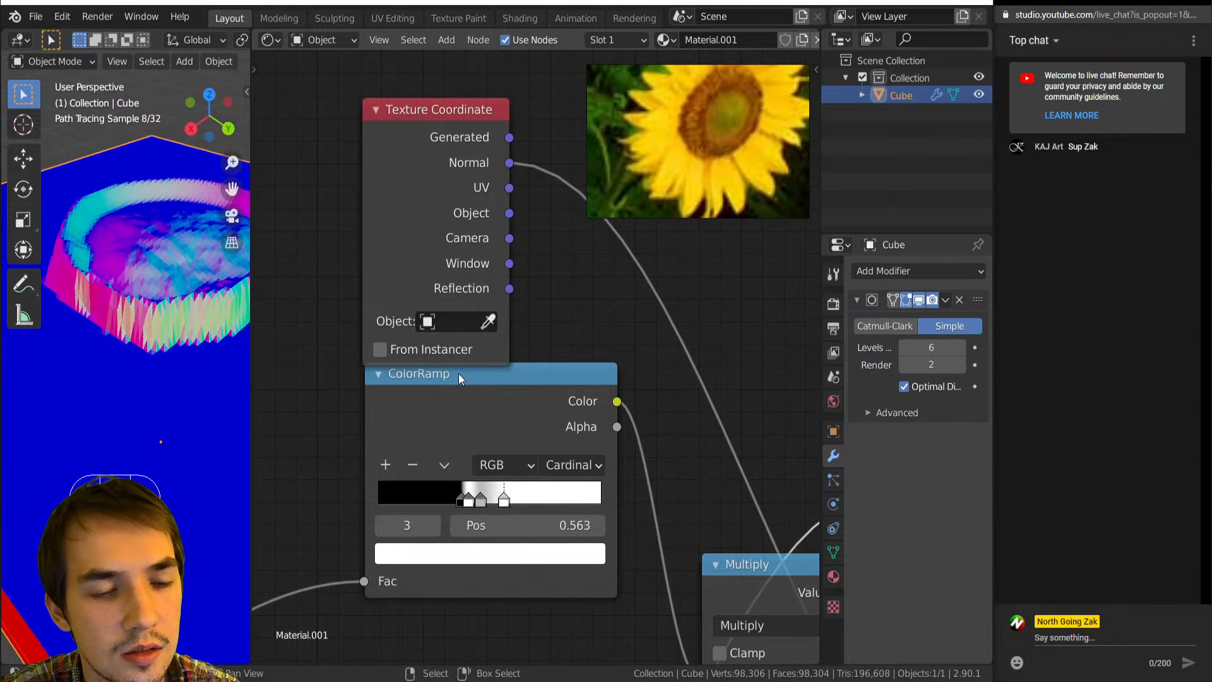
pyautogui.scroll(-5, 214, 379)
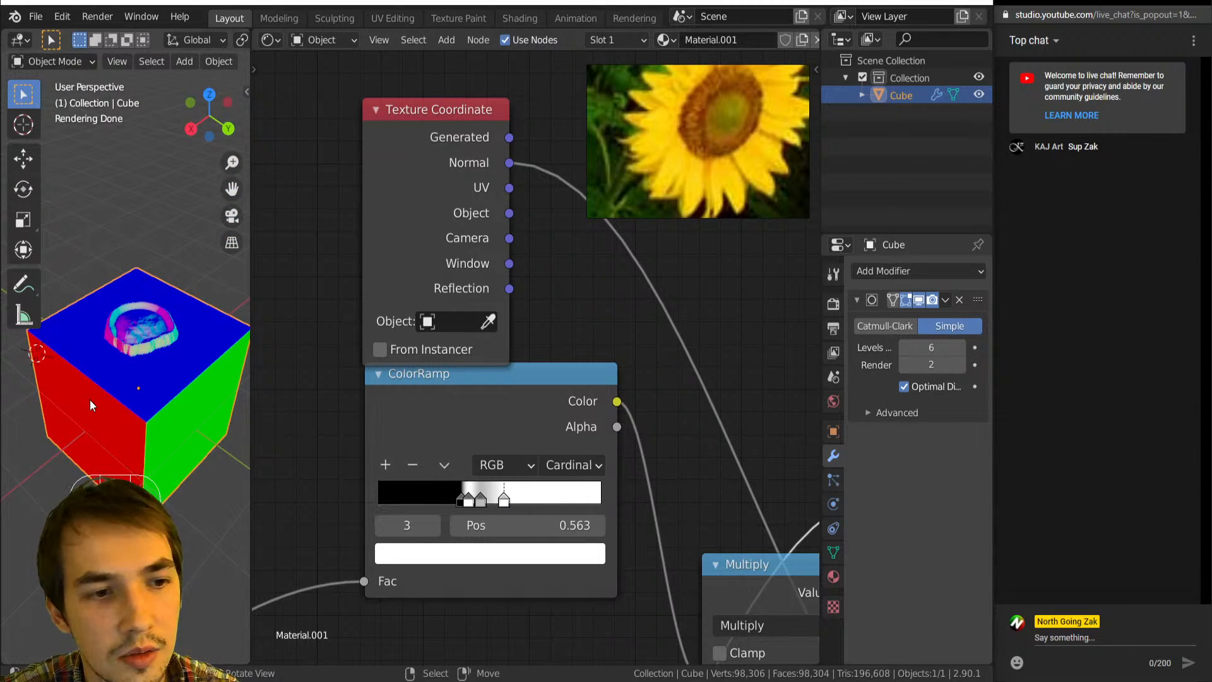
pyautogui.scroll(2, 104, 352)
pyautogui.moveTo(104, 353); pyautogui.dragTo(88, 386, button='middle')
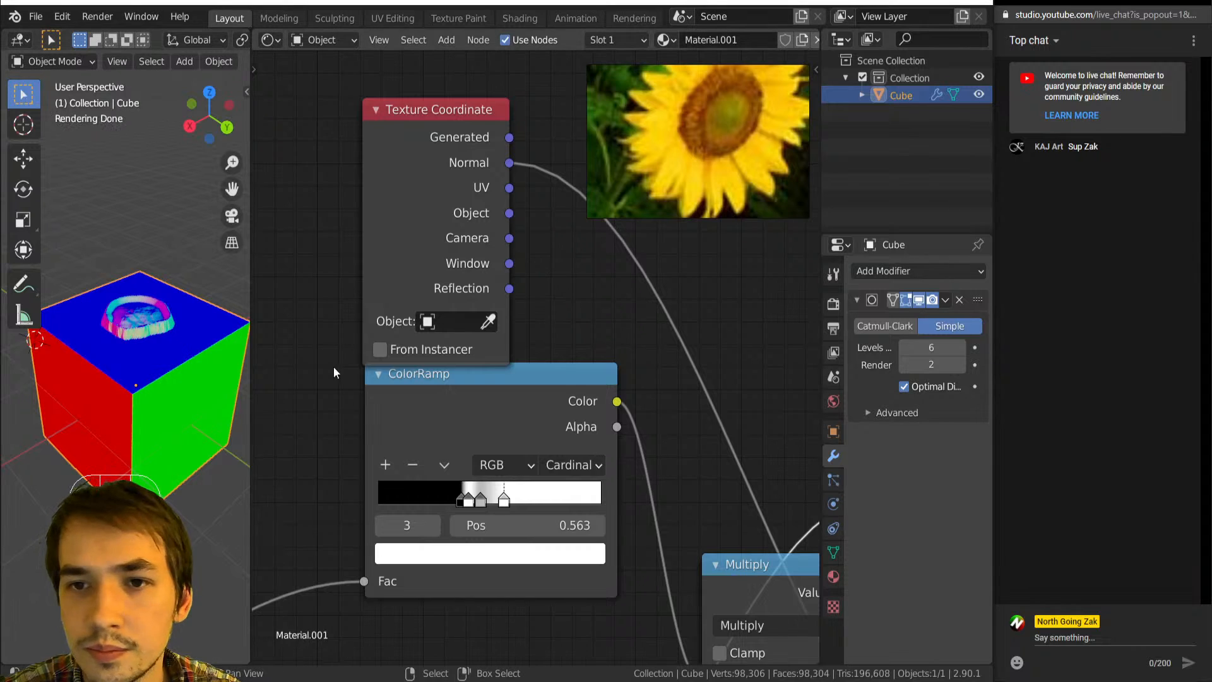
# Shift the ColorRamp's black stop outward to position 0.327 to soften the edge of the flower center.
pyautogui.scroll(3, 426, 492)
pyautogui.moveTo(426, 492); pyautogui.dragTo(453, 473, button='middle')
pyautogui.moveTo(429, 584); pyautogui.dragTo(408, 577)
pyautogui.scroll(-3, 453, 485)
pyautogui.scroll(-3, 453, 485)
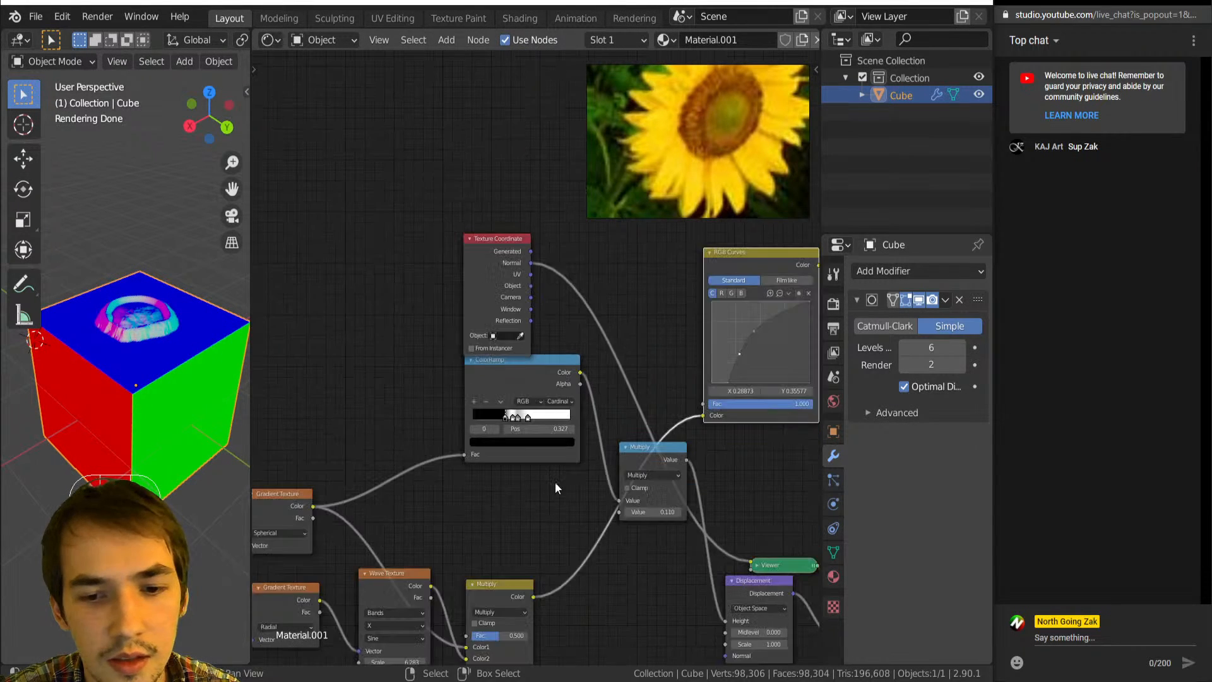
# Insert a MixRGB node on the link between the ColorRamp and the Math Multiply node.
pyautogui.scroll(1, 596, 431)
pyautogui.hotkey('shift', 'a')
pyautogui.press('c')
pyautogui.press('m')
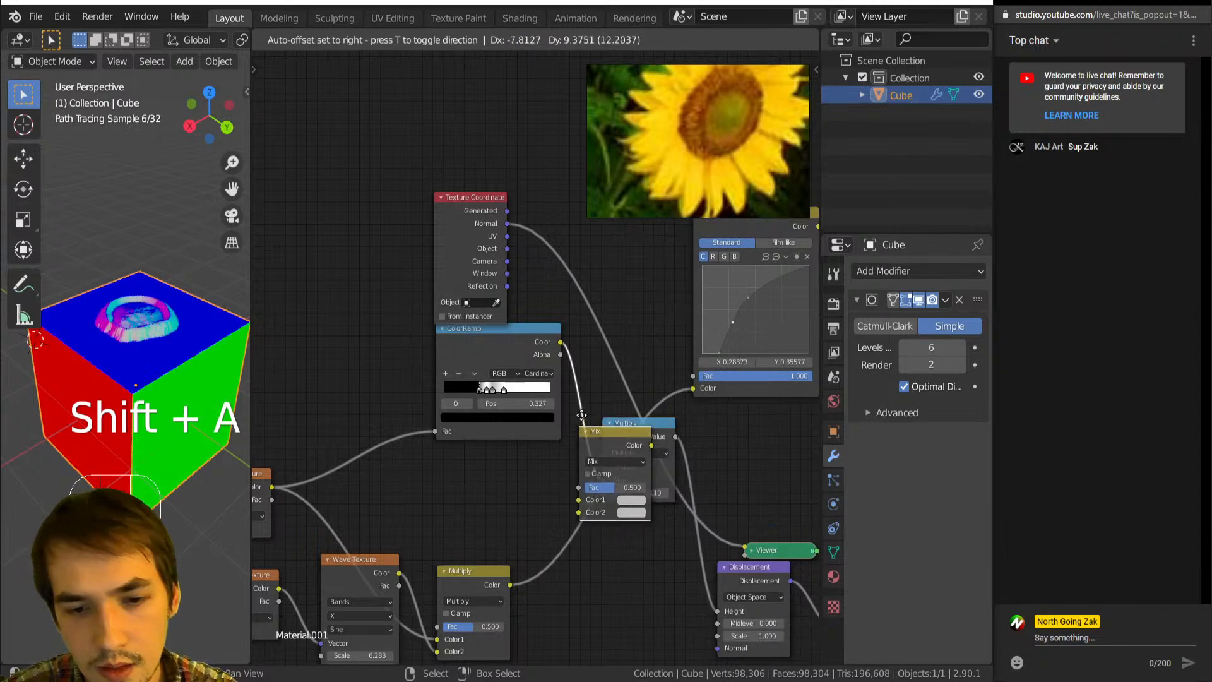
pyautogui.click(600, 410)
# Set the ColorRamp's black stop to position 0.387, just before the first white stop.
pyautogui.scroll(5, 478, 404)
pyautogui.scroll(2, 418, 431)
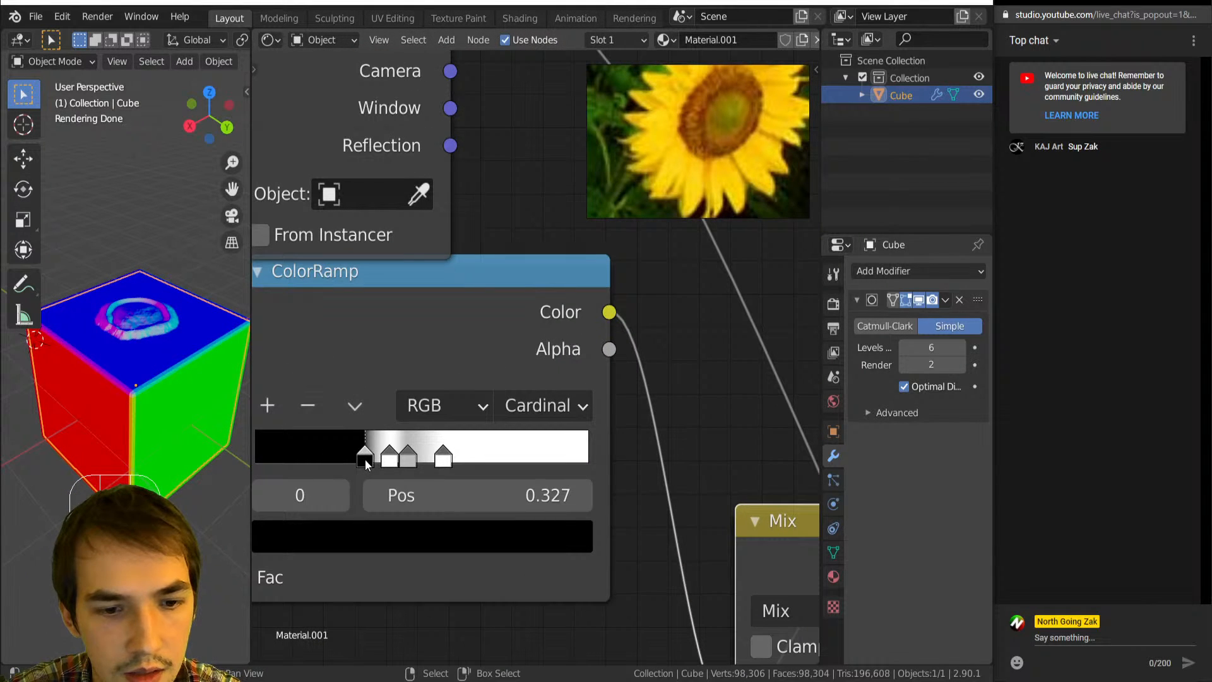
pyautogui.moveTo(366, 462); pyautogui.dragTo(381, 462)
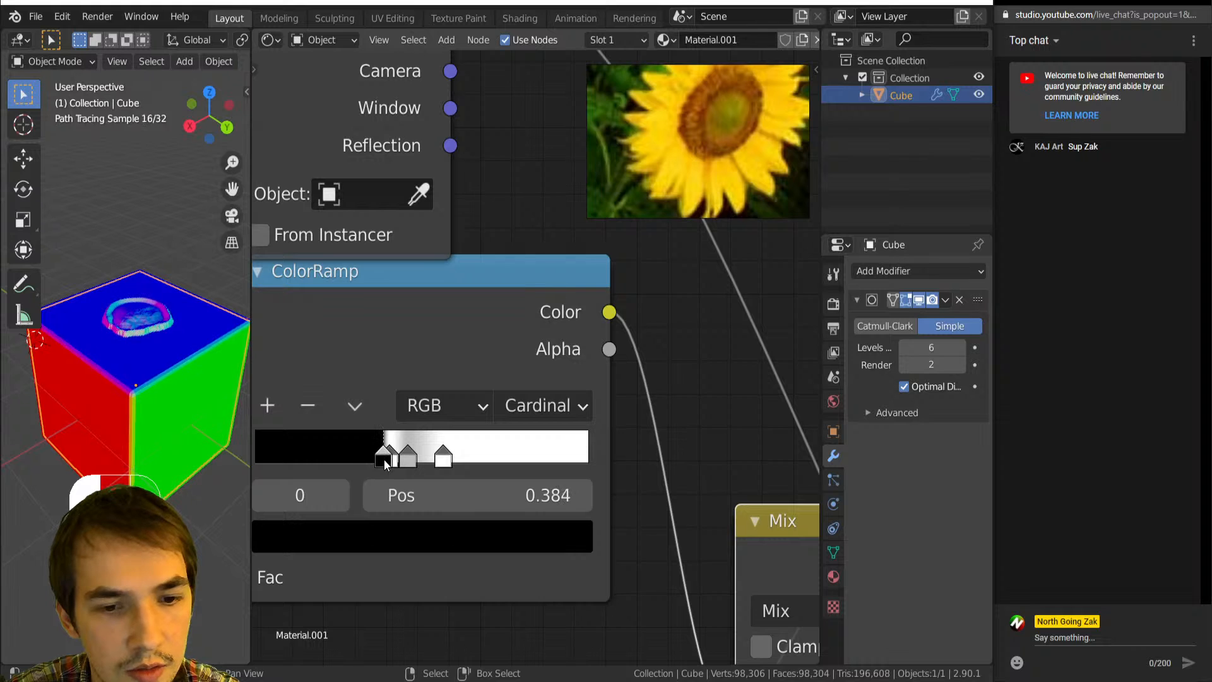
pyautogui.moveTo(383, 464); pyautogui.dragTo(387, 468)
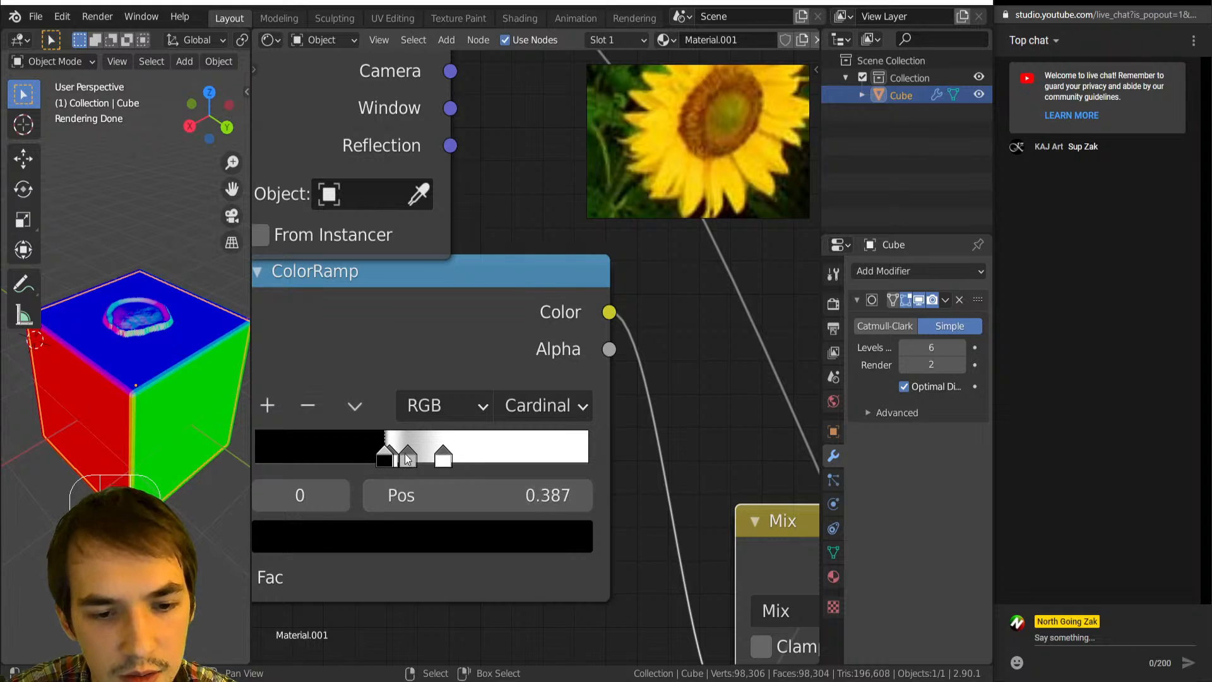
# Add a Greater Than Math node below the ColorRamp, using the first white stop's copied position, 0.403, as its threshold.
pyautogui.click(393, 456)
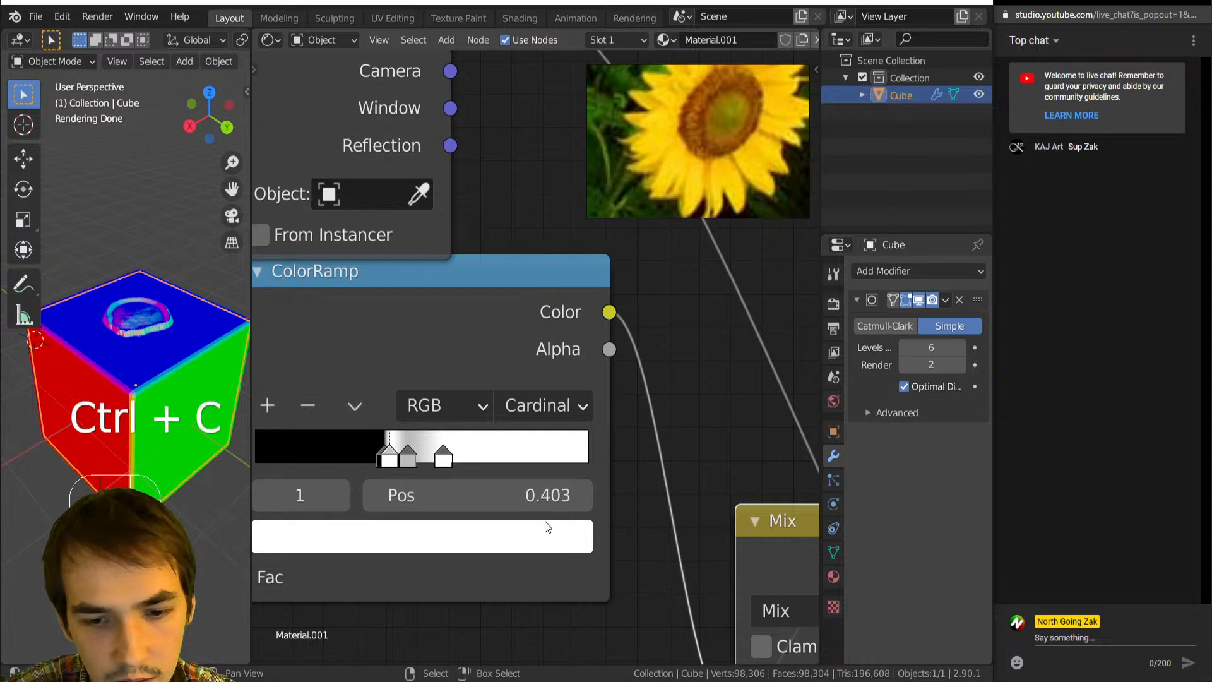
pyautogui.scroll(-3, 449, 441)
pyautogui.hotkey('shift', 'a')
pyautogui.moveTo(423, 512)
pyautogui.press('n')
pyautogui.press('a')
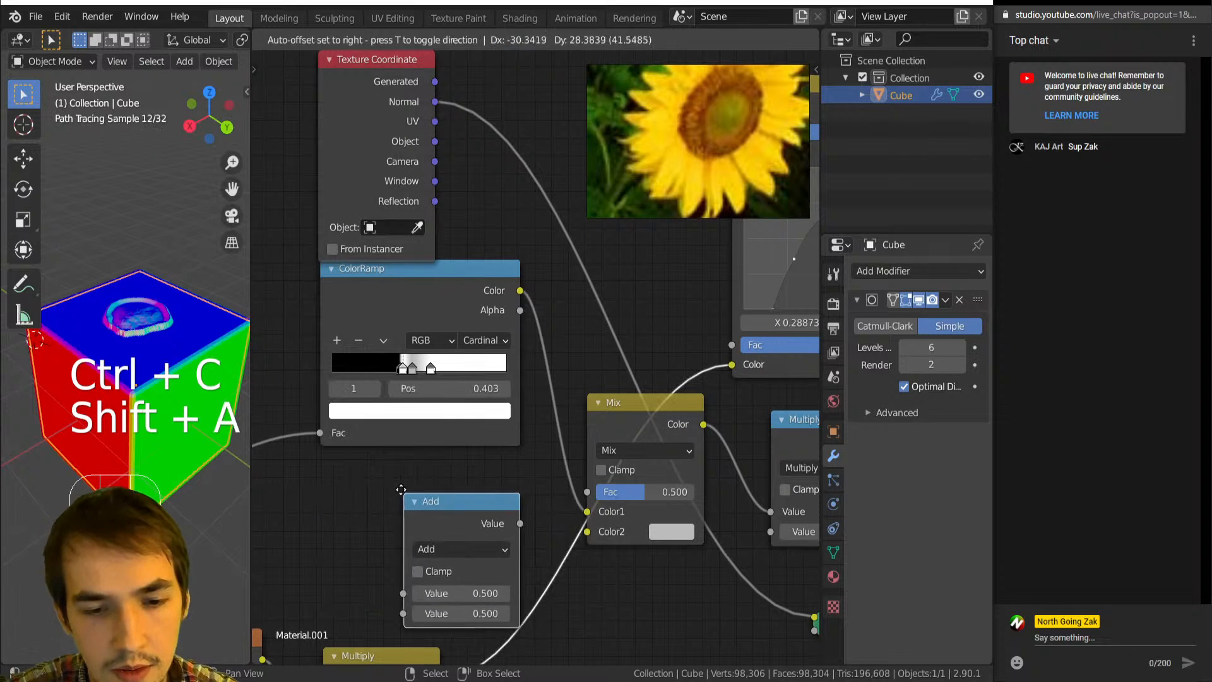
pyautogui.click(391, 484)
pyautogui.click(423, 537)
pyautogui.press('g')
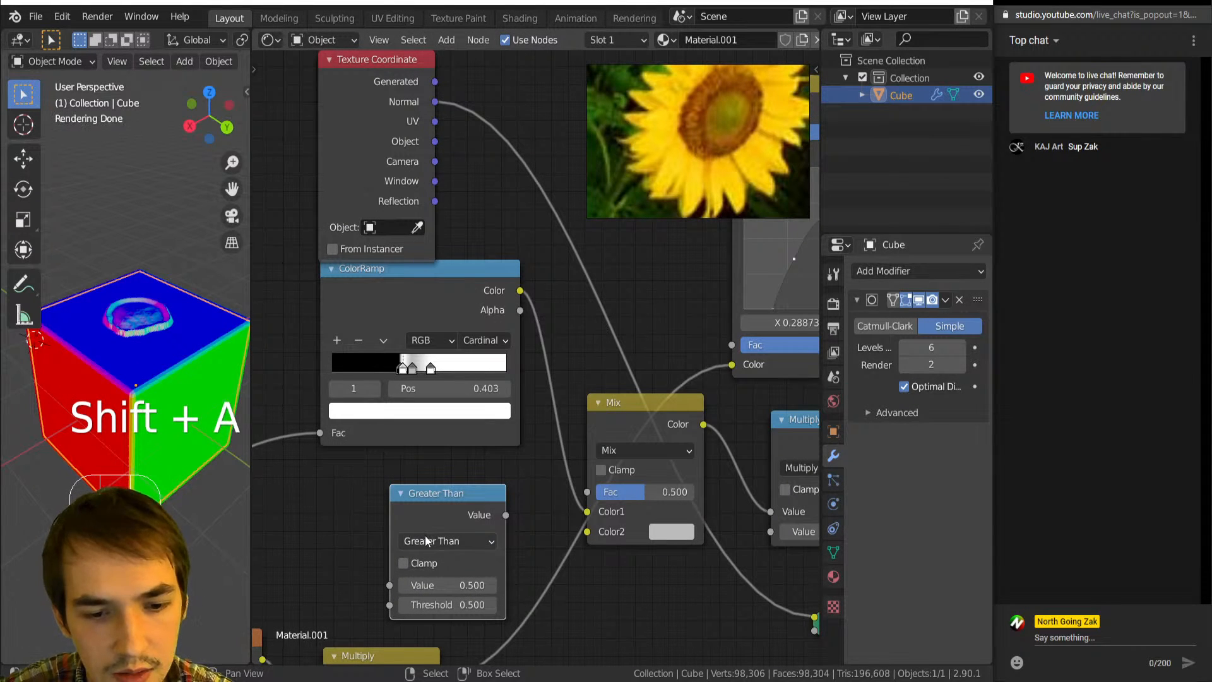
pyautogui.write('0.403')
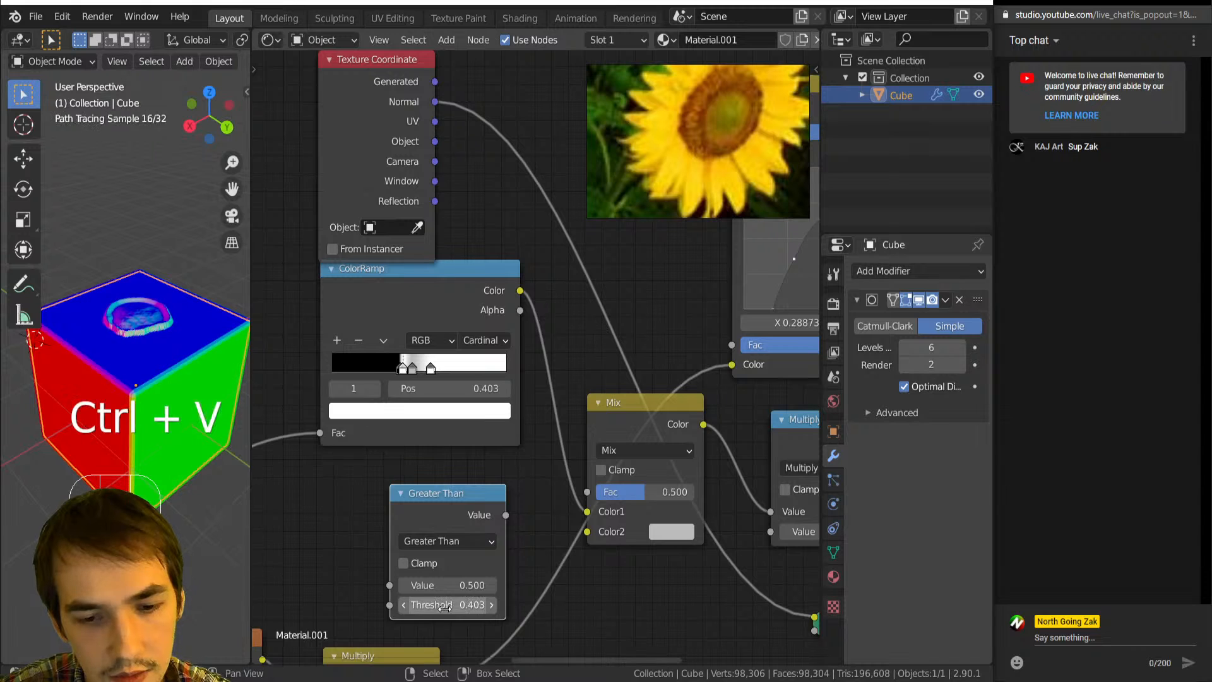
# Connect the spherical Gradient Texture's color to the Greater Than node's value and preview the resulting mask in the Viewer.
pyautogui.scroll(-3, 454, 517)
pyautogui.moveTo(475, 451); pyautogui.dragTo(521, 443, button='middle')
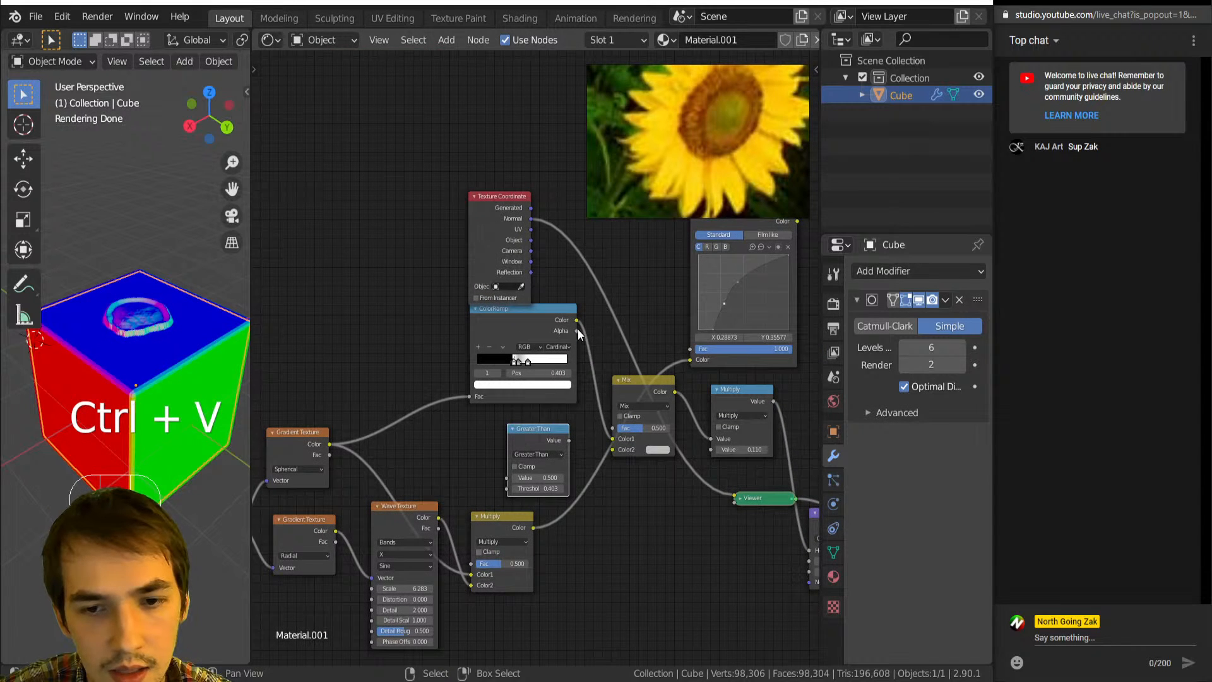
pyautogui.moveTo(329, 444); pyautogui.dragTo(506, 477)
pyautogui.keyDown('ctrl'); pyautogui.keyDown('shift'); pyautogui.click(525, 438); pyautogui.keyUp('shift'); pyautogui.keyUp('ctrl')
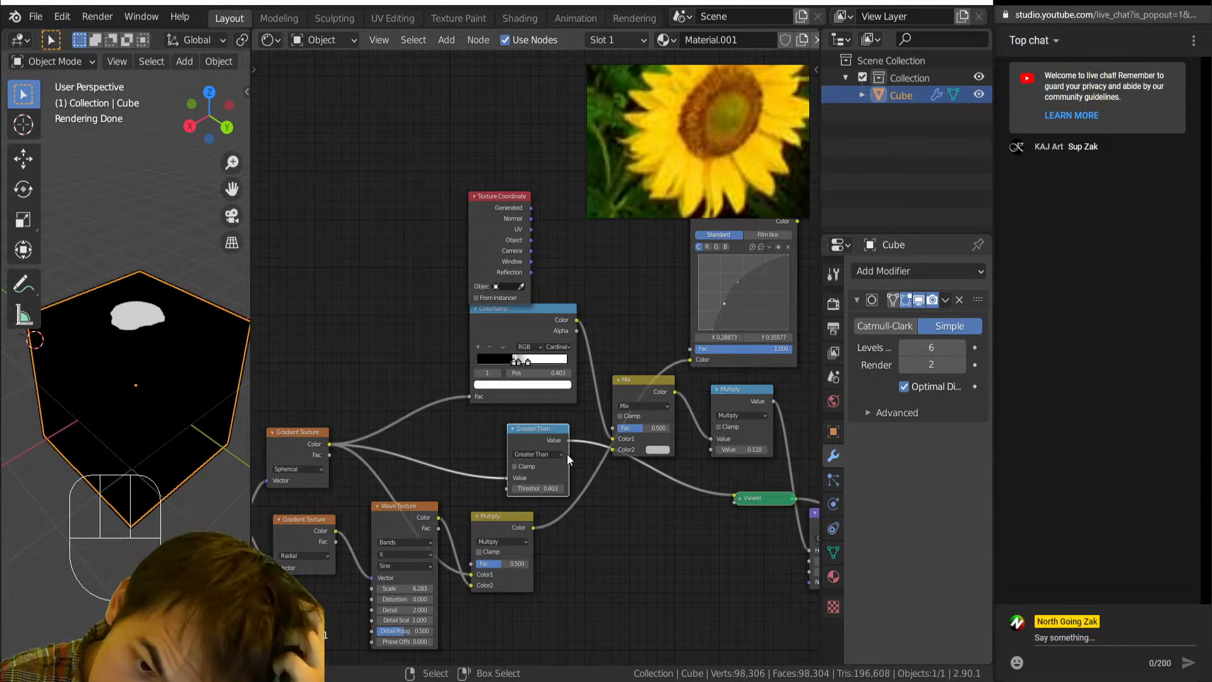
# Connect the Greater Than output to the Mix node's Fac and preview the Mix node in the Viewer.
pyautogui.moveTo(569, 440); pyautogui.dragTo(613, 431)
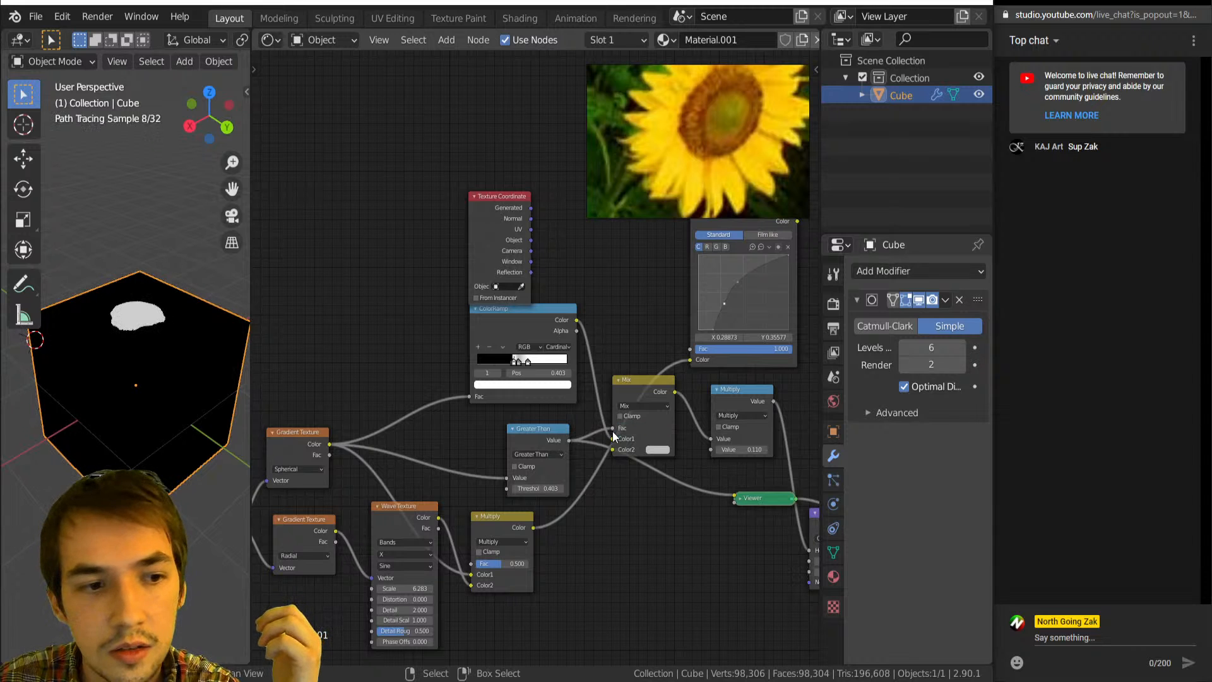
pyautogui.keyDown('ctrl'); pyautogui.keyDown('shift'); pyautogui.click(637, 392); pyautogui.keyUp('shift'); pyautogui.keyUp('ctrl')
pyautogui.scroll(5, 615, 460)
pyautogui.moveTo(599, 468); pyautogui.dragTo(638, 364, button='middle')
pyautogui.scroll(-6, 487, 469)
# Move the RGB Curves node below the Mix node, beside the petals' Multiply node, and connect its output into the Mix node.
pyautogui.moveTo(538, 464); pyautogui.dragTo(546, 456)
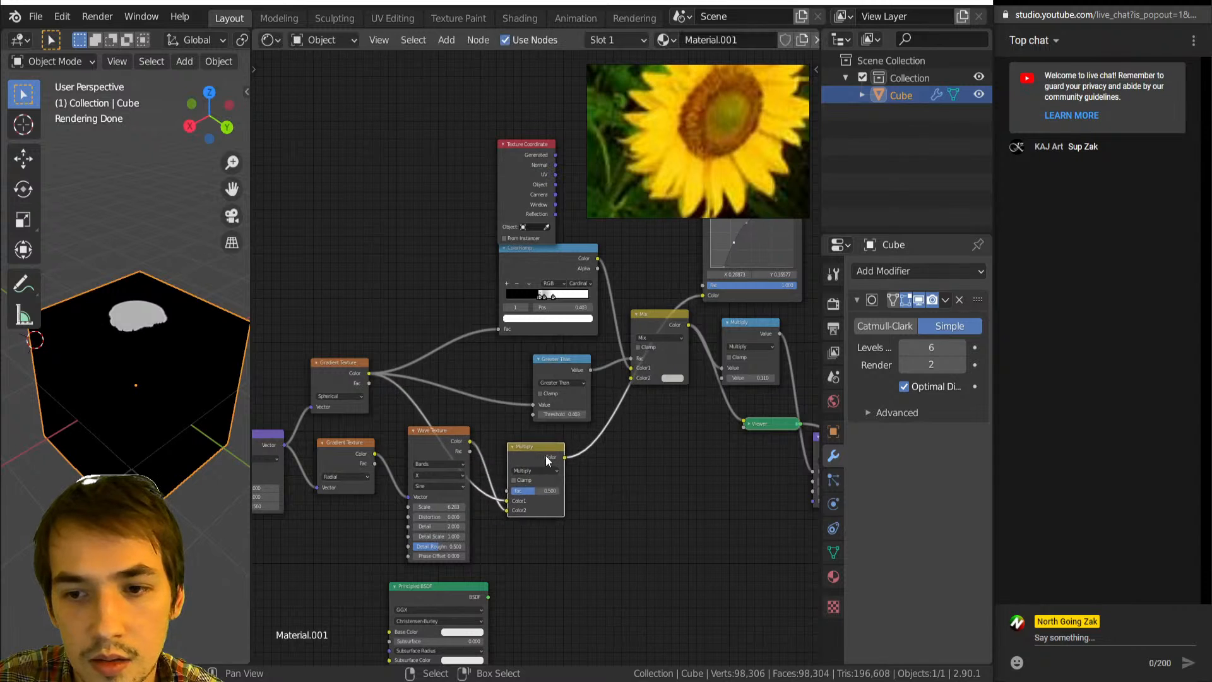
pyautogui.scroll(-2, 592, 471)
pyautogui.moveTo(651, 291); pyautogui.dragTo(579, 466)
pyautogui.moveTo(573, 407); pyautogui.dragTo(573, 405)
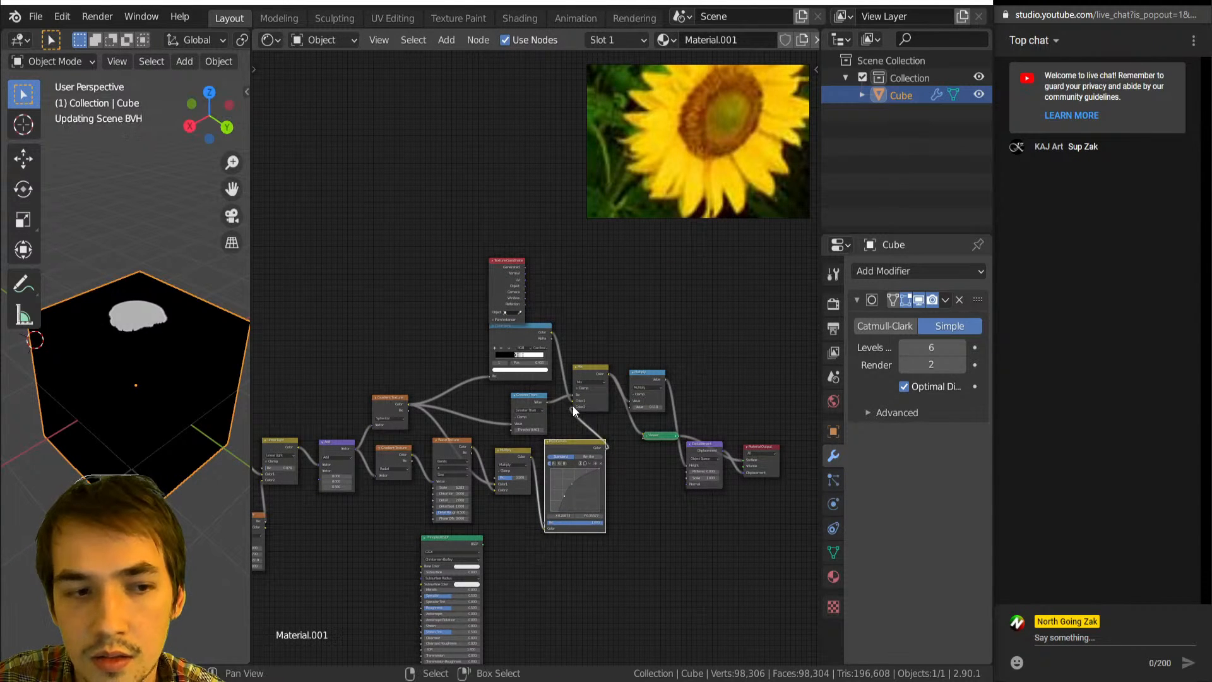
pyautogui.scroll(3, 146, 361)
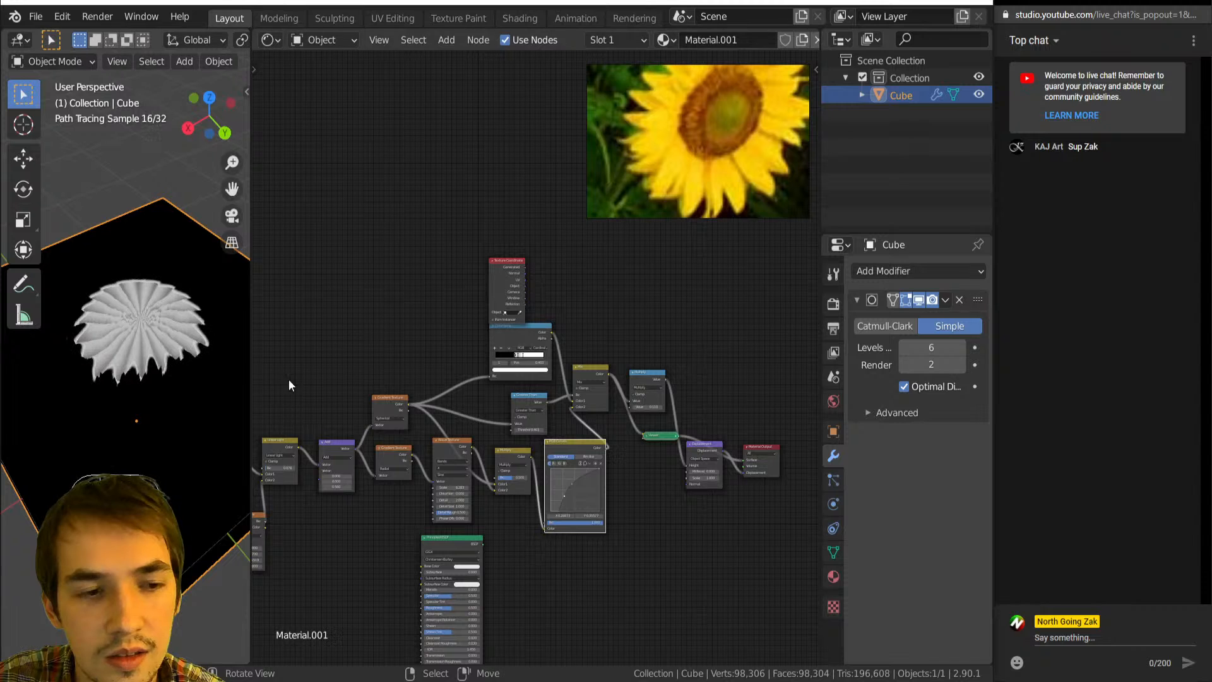
# Swap the Mix node's color inputs so RGB Curves feeds Color1 and the ColorRamp feeds Color2, and preview the Mix node in the Viewer.
pyautogui.scroll(5, 536, 425)
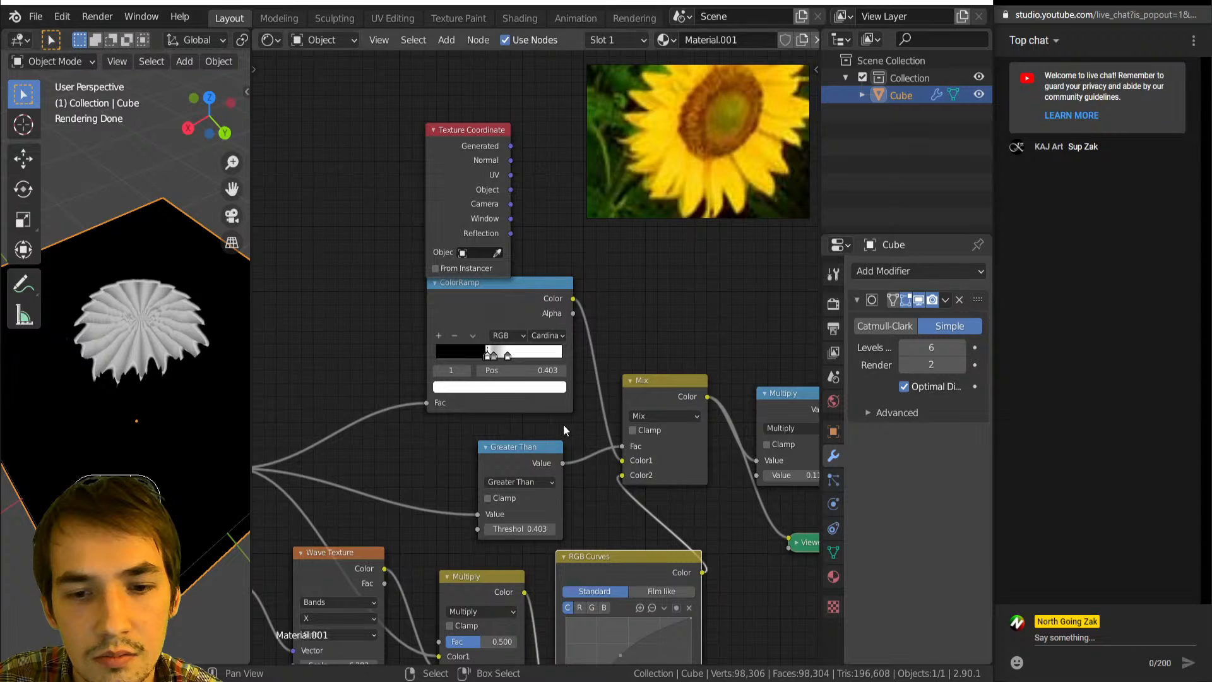
pyautogui.keyDown('ctrl'); pyautogui.keyDown('shift'); pyautogui.click(506, 312); pyautogui.keyUp('shift'); pyautogui.keyUp('ctrl')
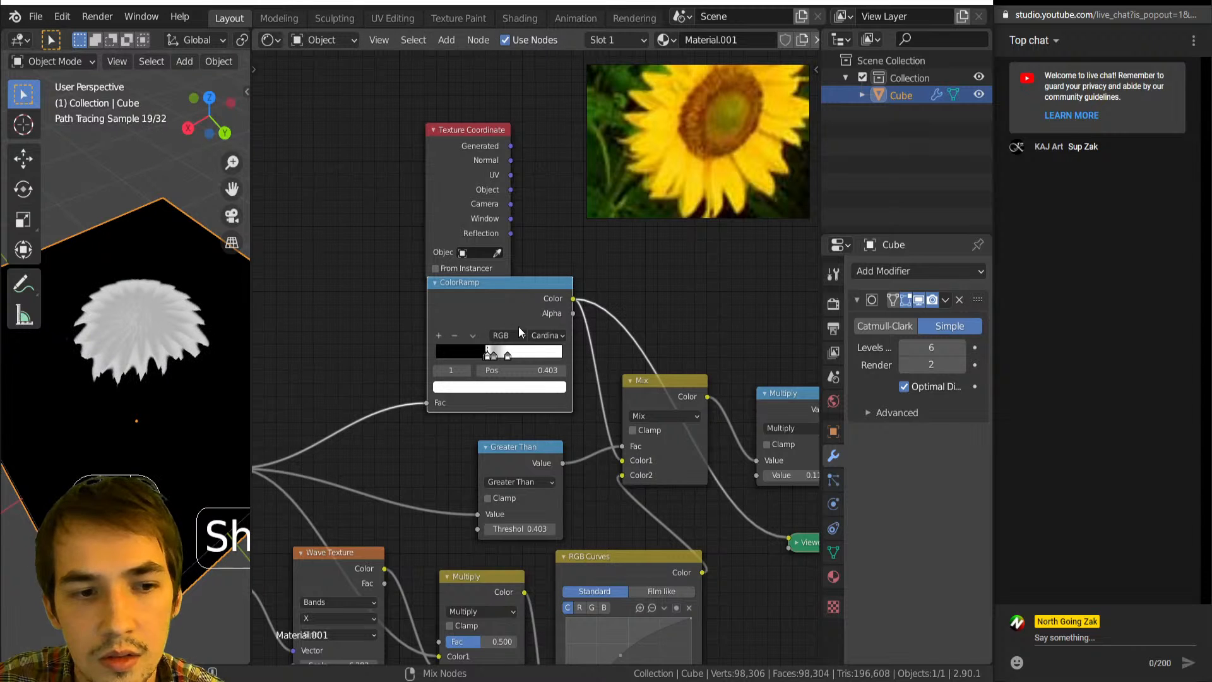
pyautogui.keyDown('ctrl'); pyautogui.keyDown('shift'); pyautogui.click(653, 410); pyautogui.keyUp('shift'); pyautogui.keyUp('ctrl')
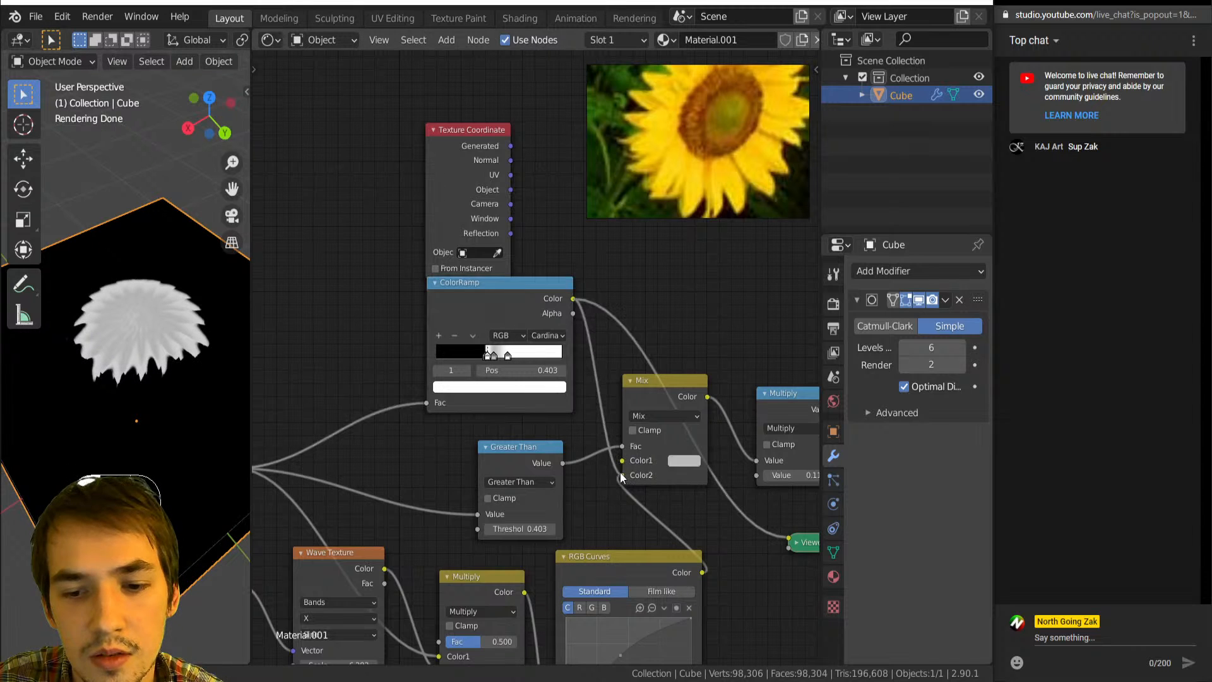
pyautogui.moveTo(234, 369); pyautogui.dragTo(241, 414, button='middle')
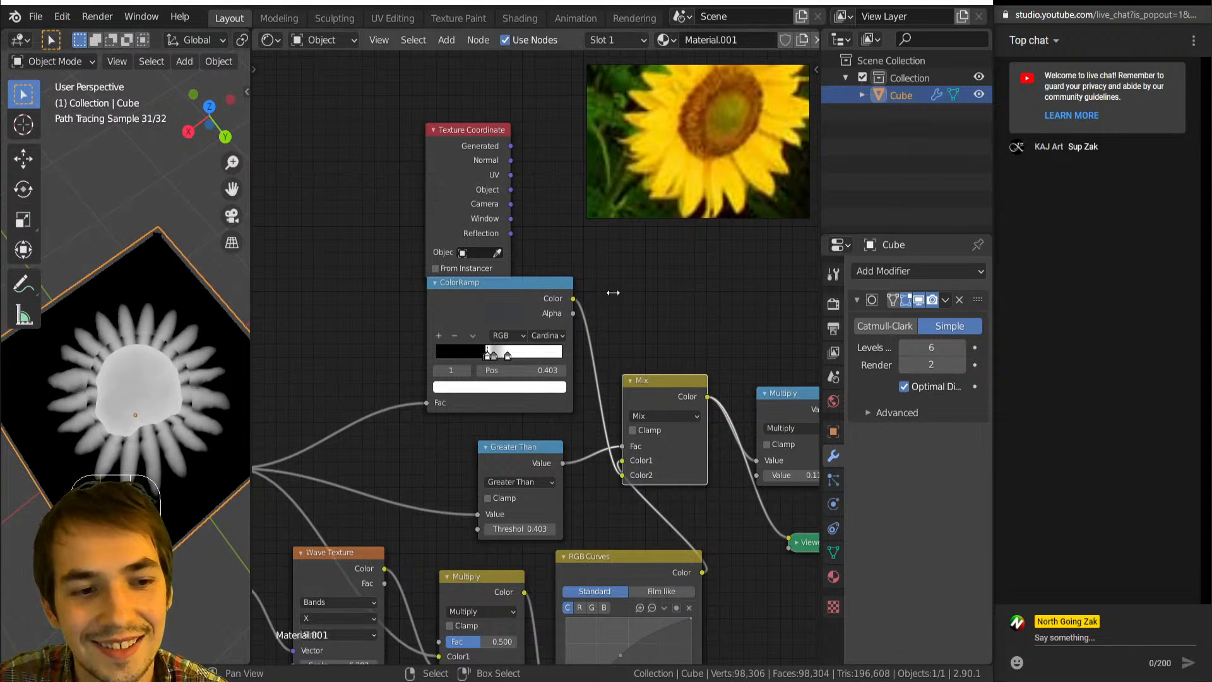
# Move the Wave Texture node down, clear of the link from the spherical Gradient Texture to the petals' Multiply node.
pyautogui.moveTo(601, 419); pyautogui.dragTo(694, 320, button='middle')
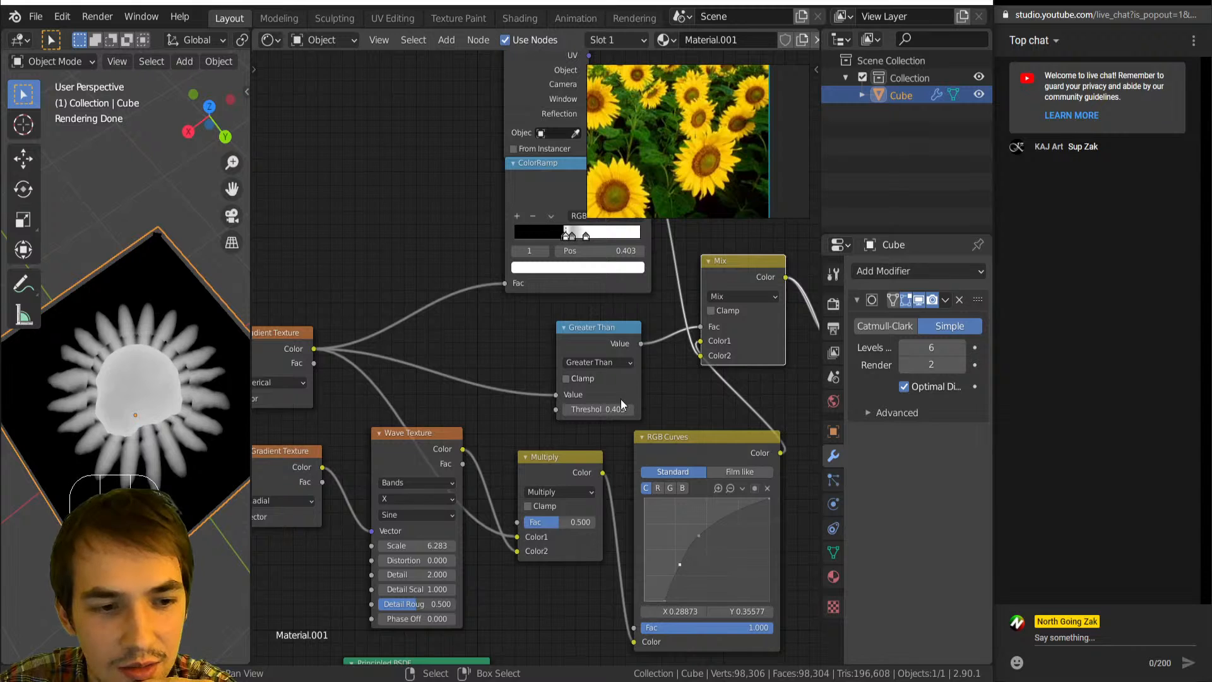
pyautogui.scroll(-2, 620, 399)
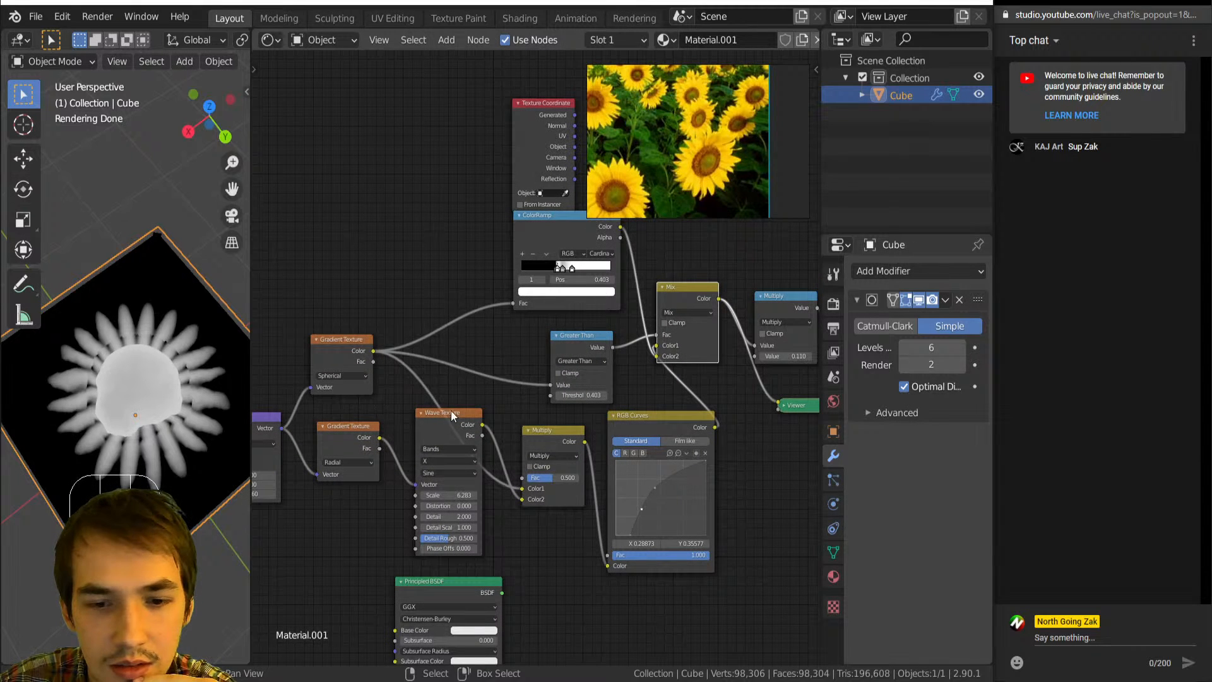
pyautogui.moveTo(463, 443); pyautogui.dragTo(449, 513)
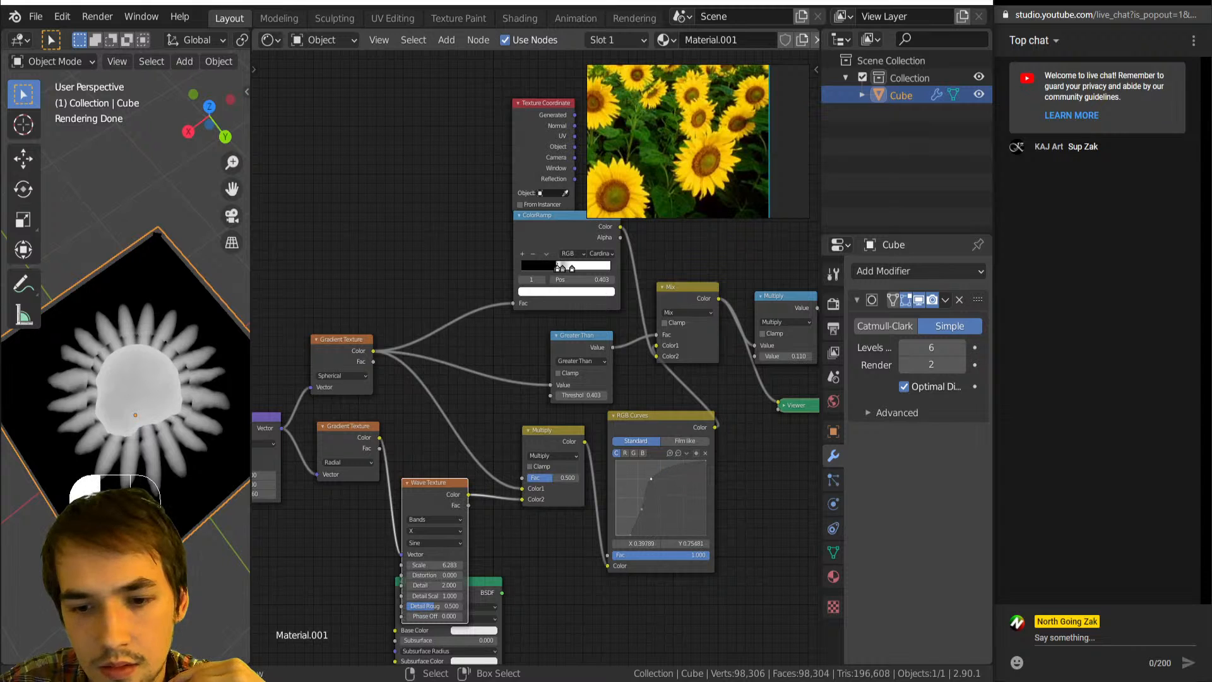
pyautogui.moveTo(645, 508); pyautogui.dragTo(627, 505)
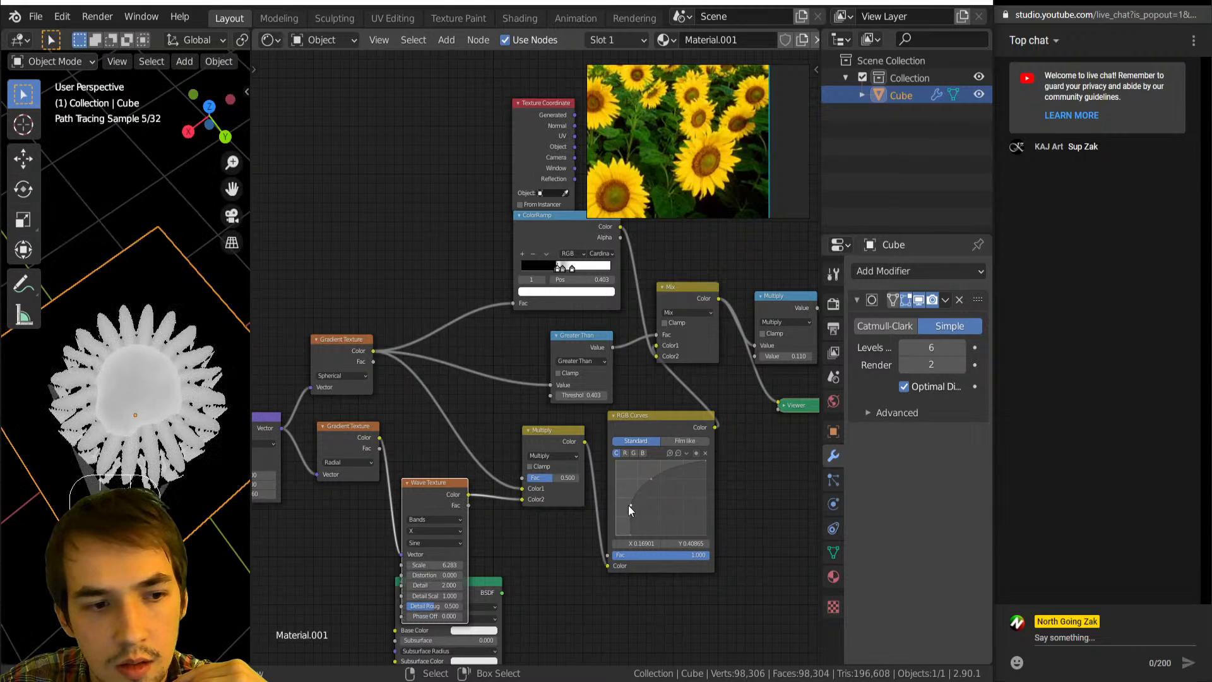
pyautogui.hotkey('ctrl', 'z')
pyautogui.hotkey('ctrl', 'z')
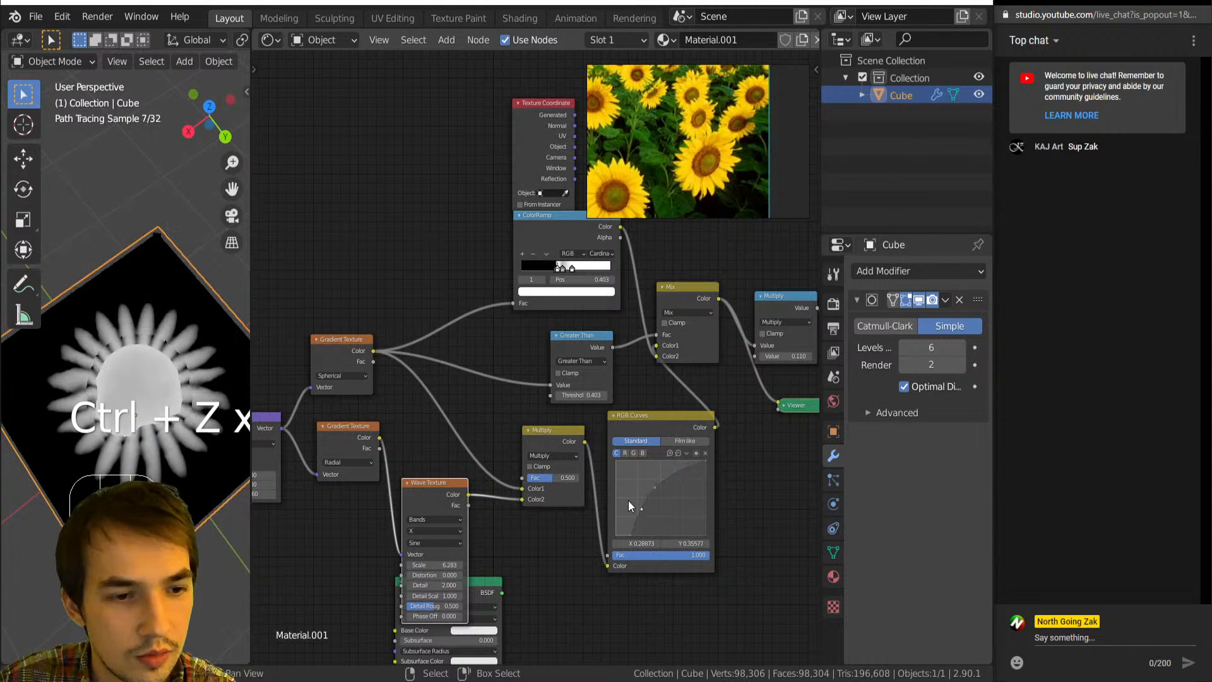
# Set the petals' Multiply factor to 0.487 and insert a Math node on the link from the spherical Gradient Texture into it.
pyautogui.moveTo(567, 478); pyautogui.dragTo(551, 479)
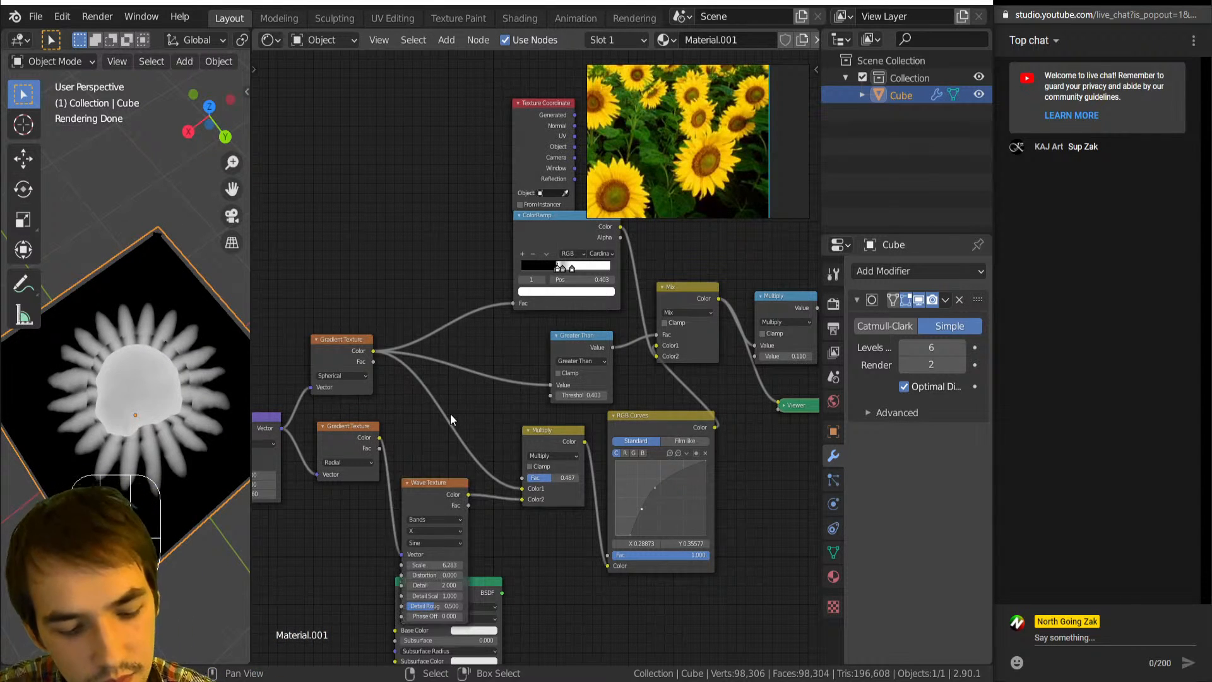
pyautogui.hotkey('shift', 'a')
pyautogui.moveTo(450, 414)
pyautogui.click(531, 301)
pyautogui.click(455, 447)
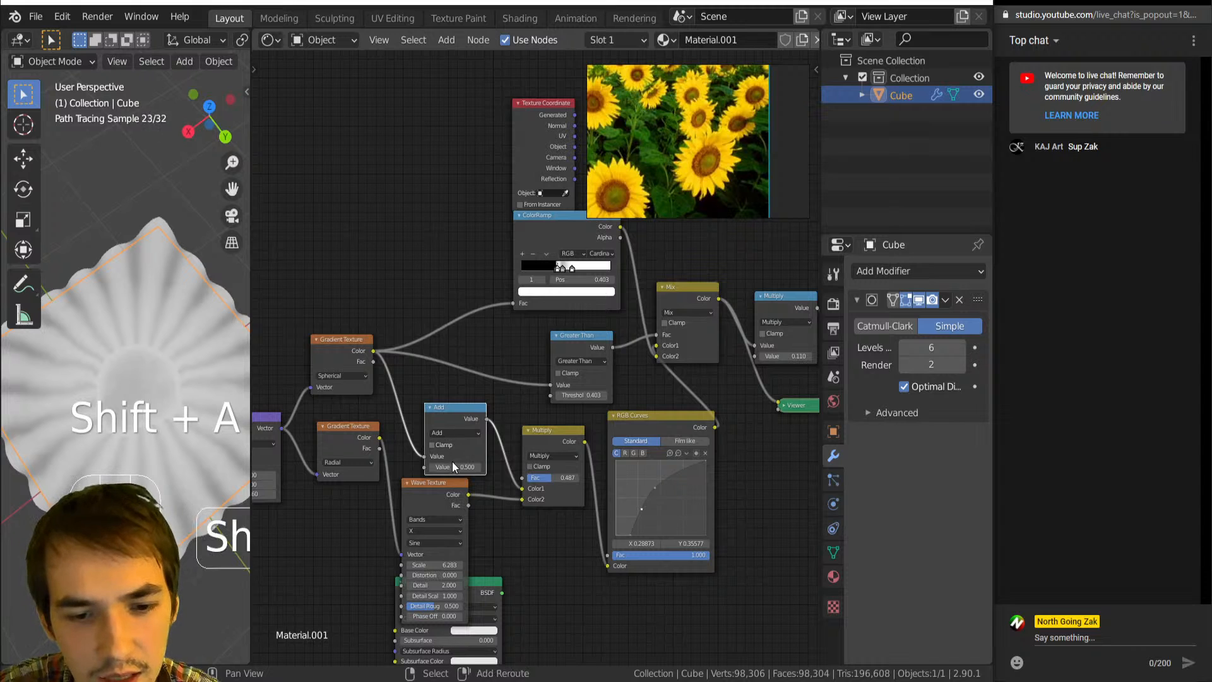
# Change the new Math node to Multiply Add with a multiplier of 2.080 and an addend of -0.200.
pyautogui.click(455, 433)
pyautogui.click(456, 470)
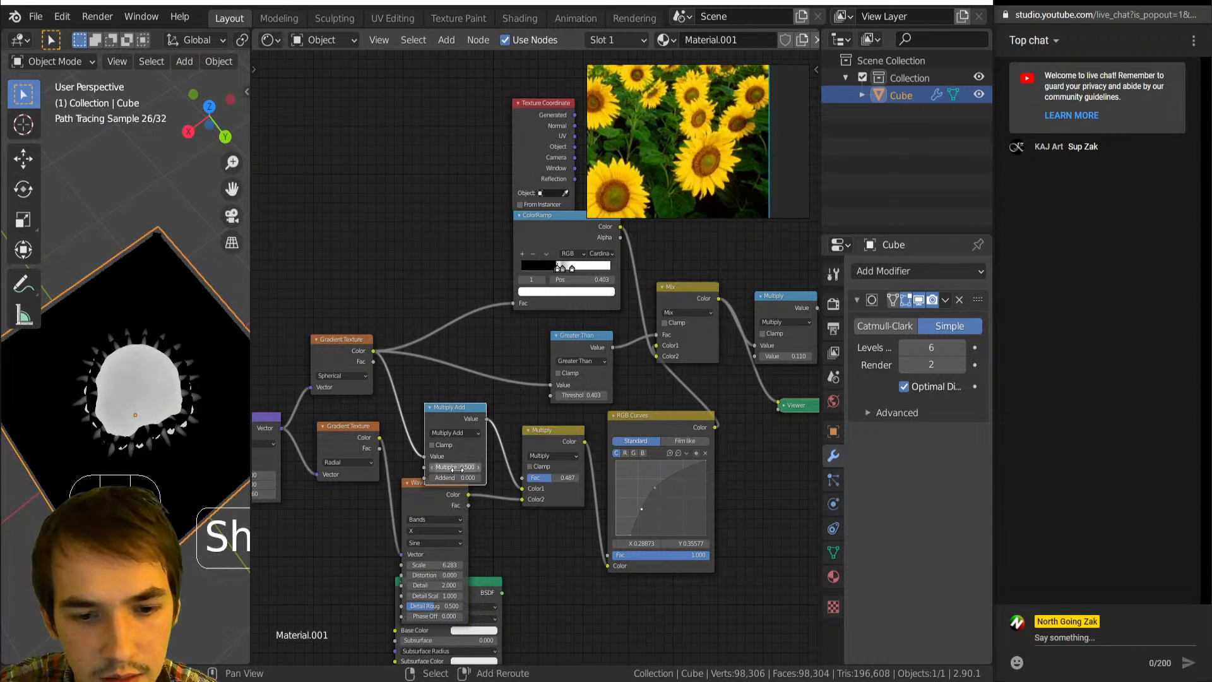
pyautogui.moveTo(457, 478)
pyautogui.mouseDown()
pyautogui.moveTo(491, 467)
pyautogui.moveTo(420, 478)
pyautogui.moveTo(467, 467)
pyautogui.mouseUp()
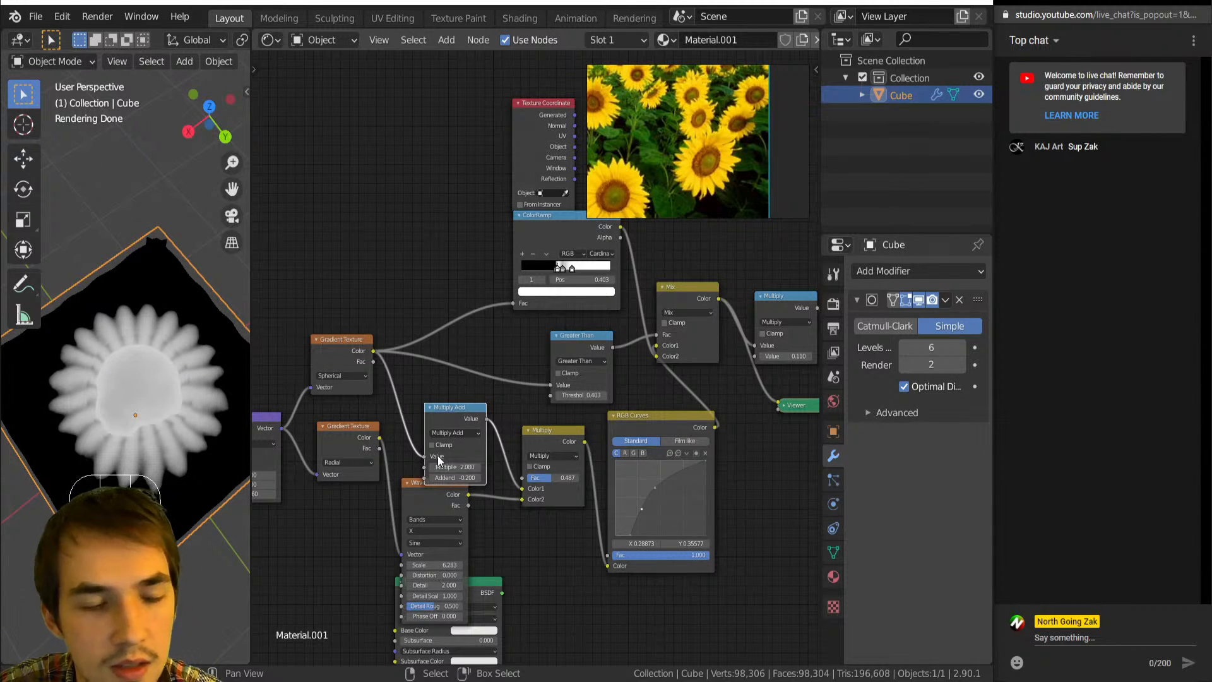
pyautogui.moveTo(183, 446)
pyautogui.mouseDown(button='middle')
pyautogui.moveTo(174, 401)
pyautogui.moveTo(214, 342)
pyautogui.moveTo(198, 319)
pyautogui.moveTo(184, 329)
pyautogui.moveTo(176, 392)
pyautogui.mouseUp(button='middle')
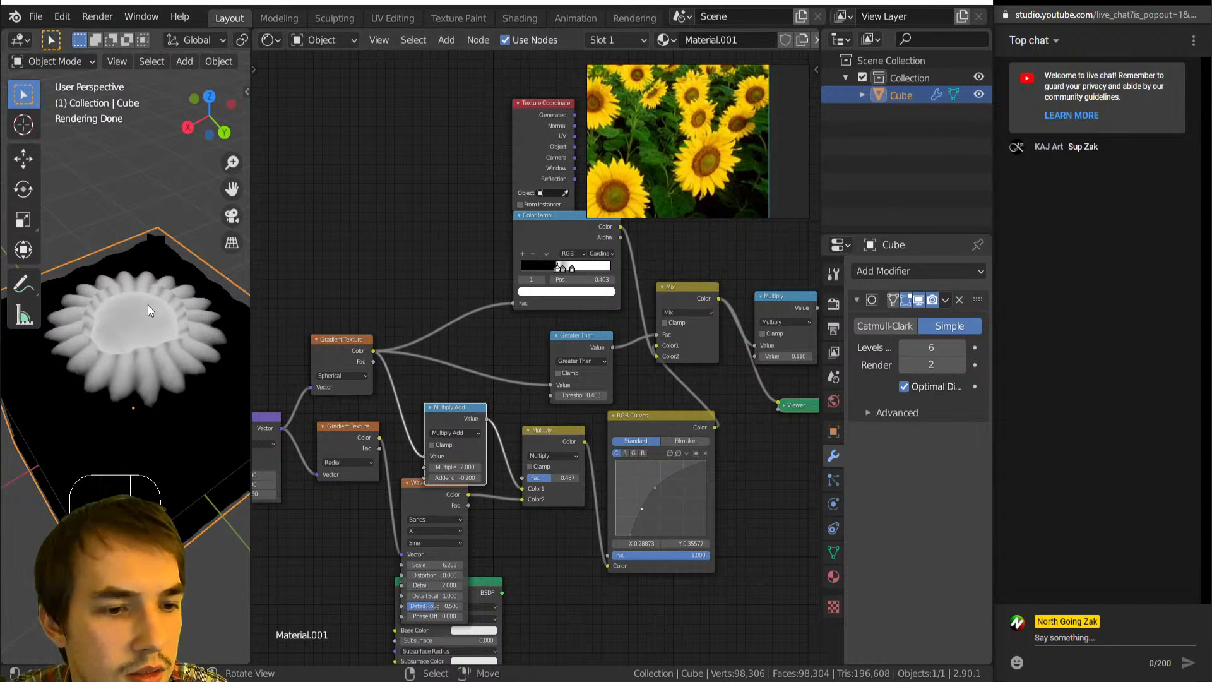
pyautogui.moveTo(148, 305)
pyautogui.mouseDown(button='middle')
pyautogui.moveTo(135, 352)
pyautogui.moveTo(128, 301)
pyautogui.mouseUp(button='middle')
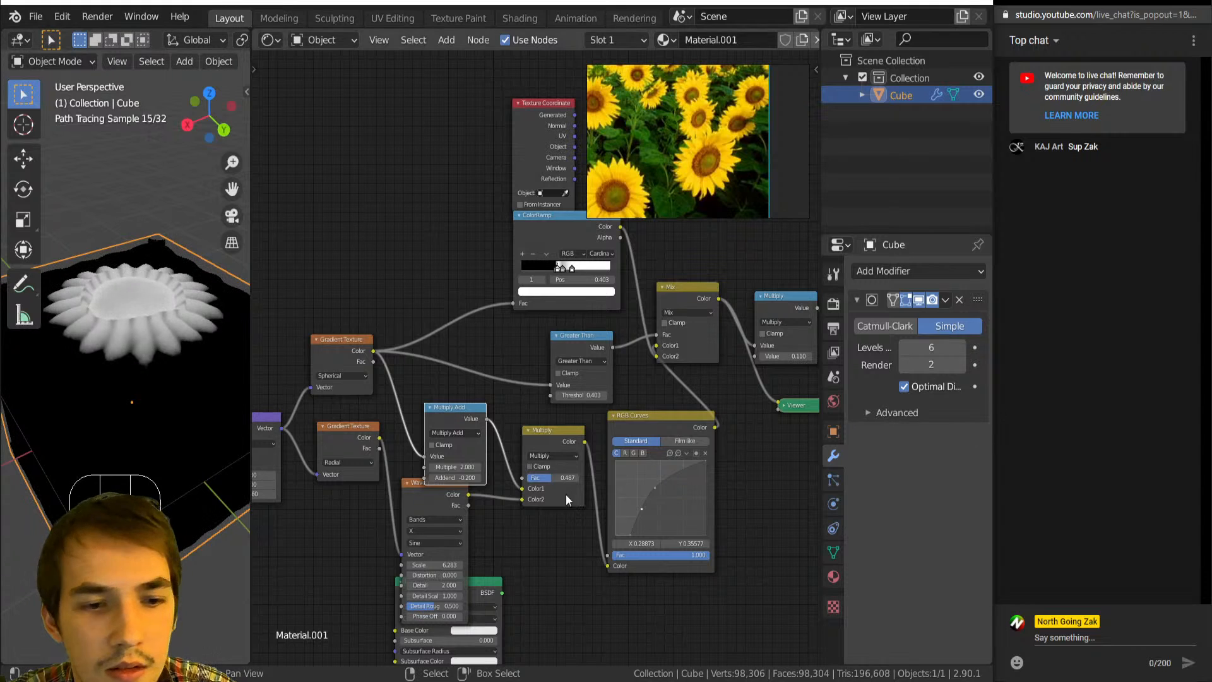
# Move the RGB Curves node down, preview it in the Viewer, and insert a MixRGB node set to Add on its link to the Mix node.
pyautogui.moveTo(665, 427); pyautogui.dragTo(657, 520)
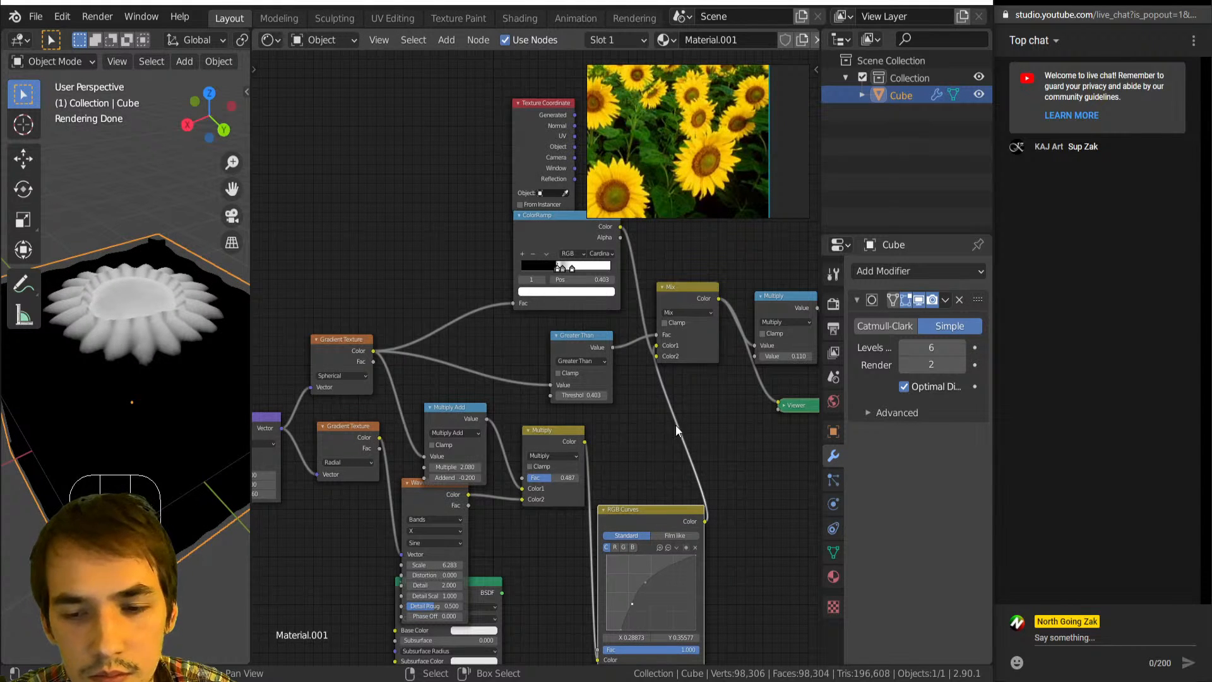
pyautogui.keyDown('ctrl'); pyautogui.keyDown('shift'); pyautogui.click(662, 514); pyautogui.keyUp('shift'); pyautogui.keyUp('ctrl')
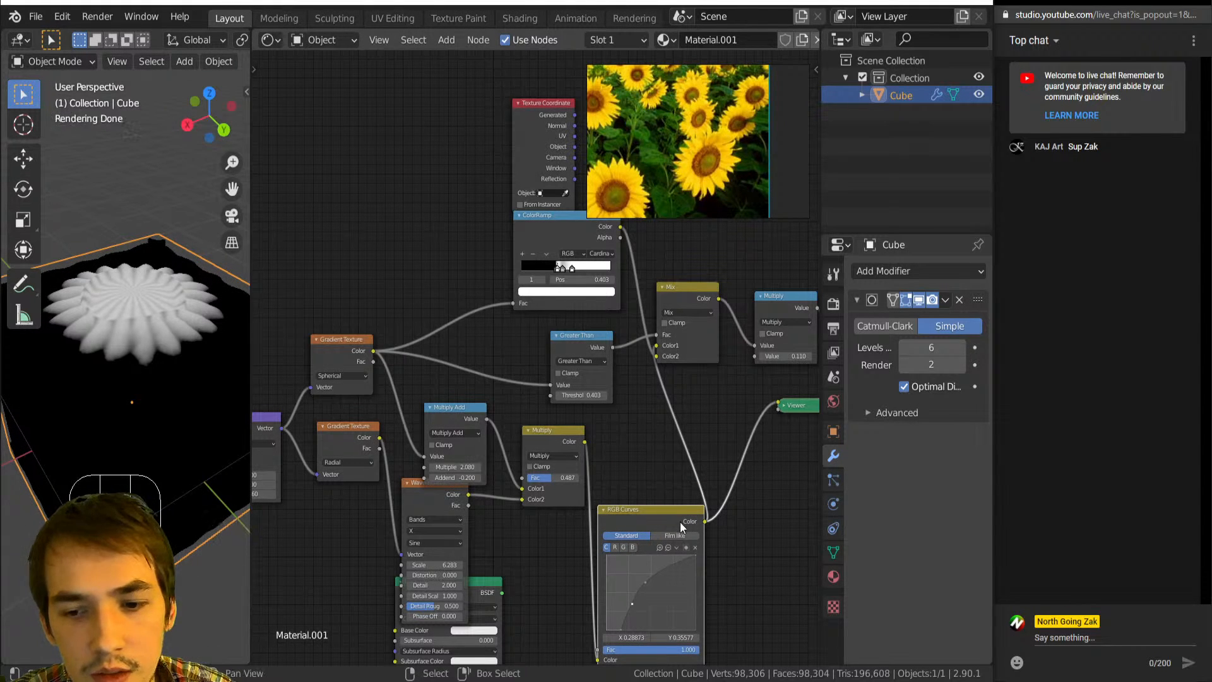
pyautogui.hotkey('shift', 'a')
pyautogui.moveTo(623, 425)
pyautogui.click(757, 522)
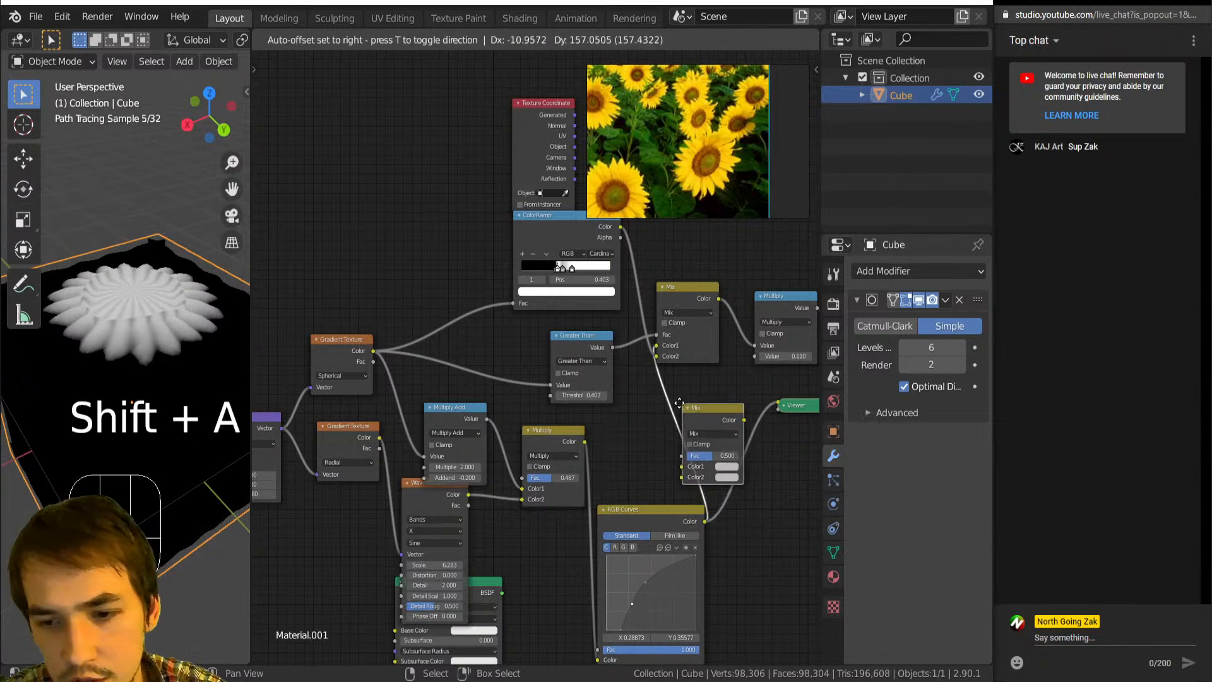
pyautogui.click(767, 419)
pyautogui.click(771, 435)
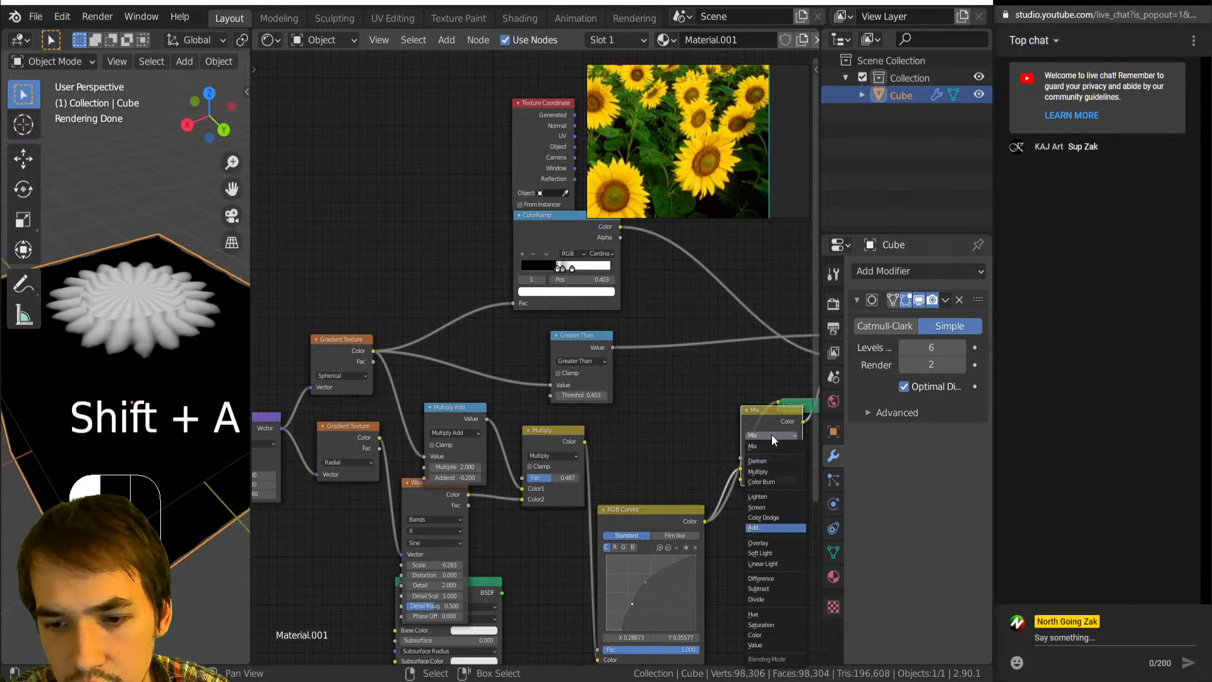
pyautogui.click(772, 528)
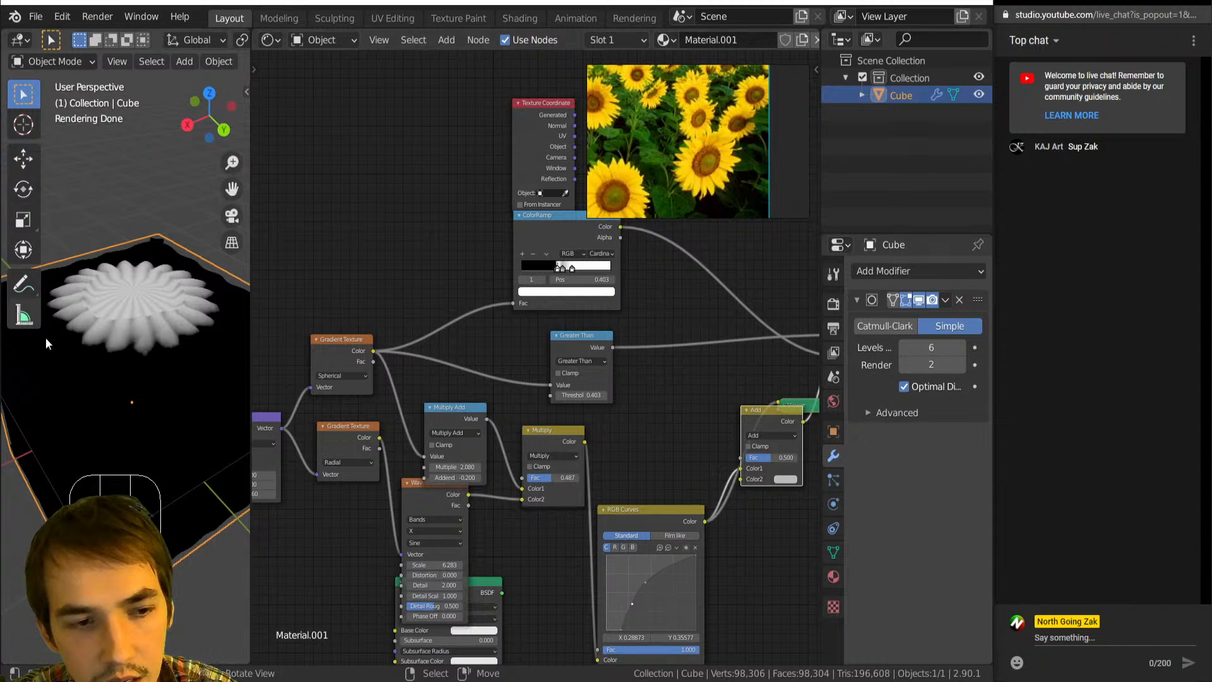
# Connect the RGB Curves color output to the Add node's Fac input.
pyautogui.click(377, 439)
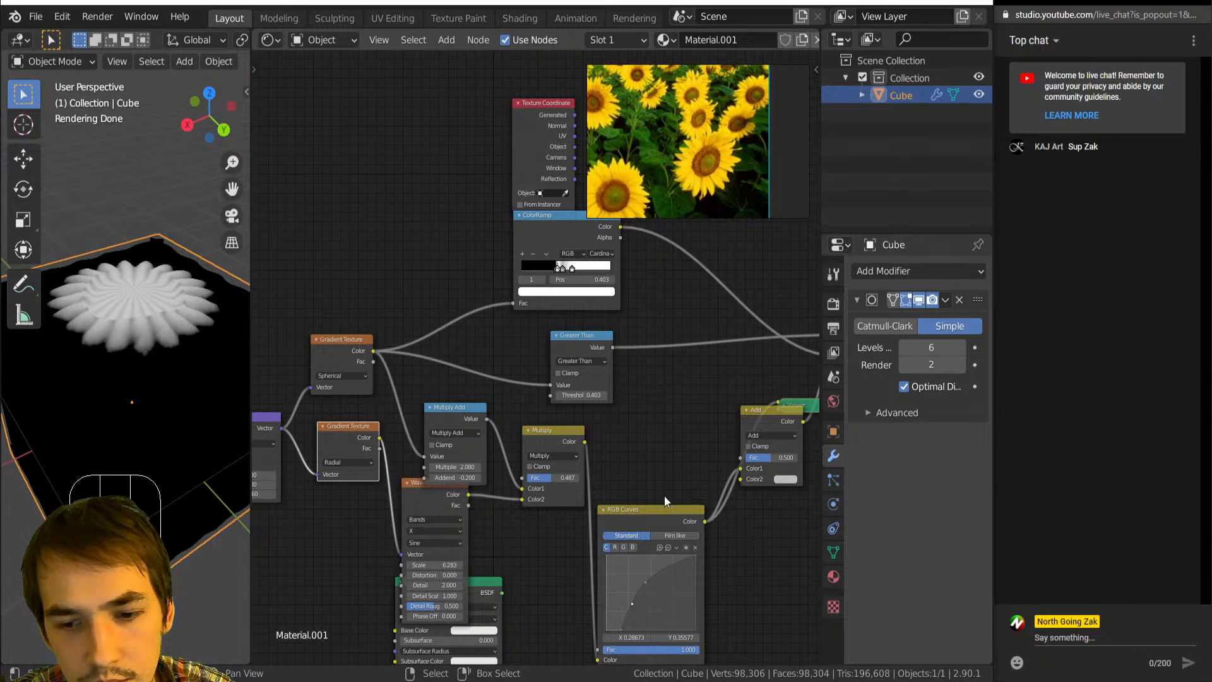
pyautogui.moveTo(704, 522); pyautogui.dragTo(740, 459)
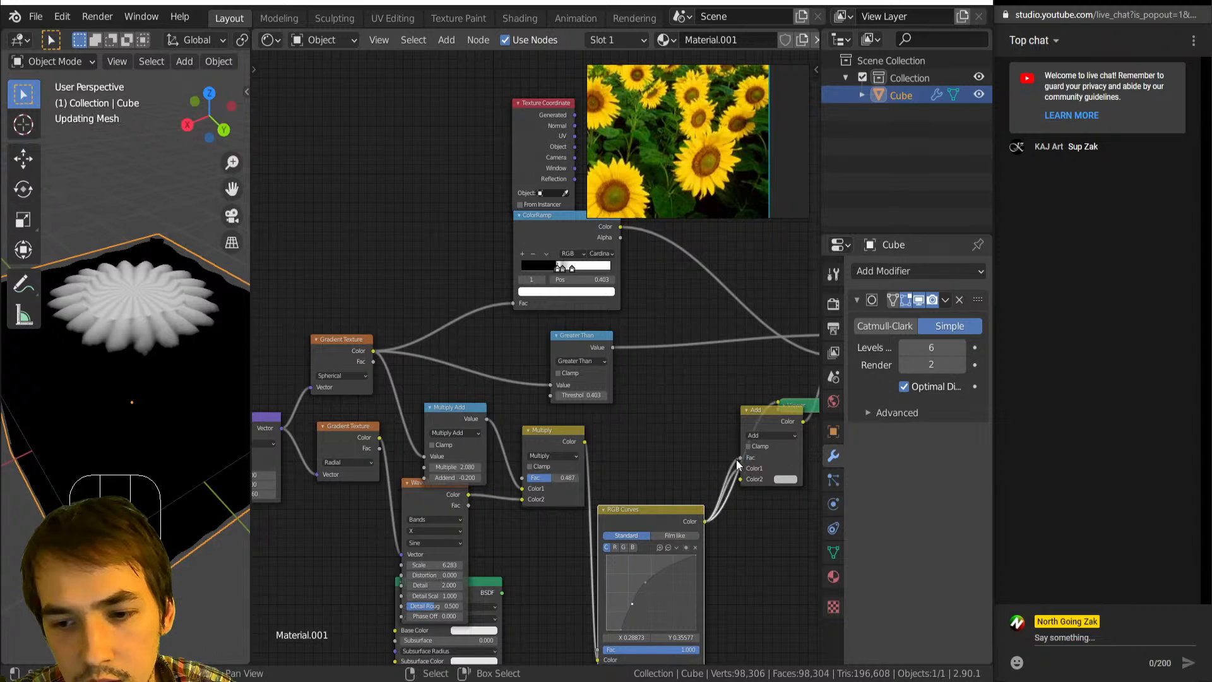
pyautogui.scroll(2, 667, 462)
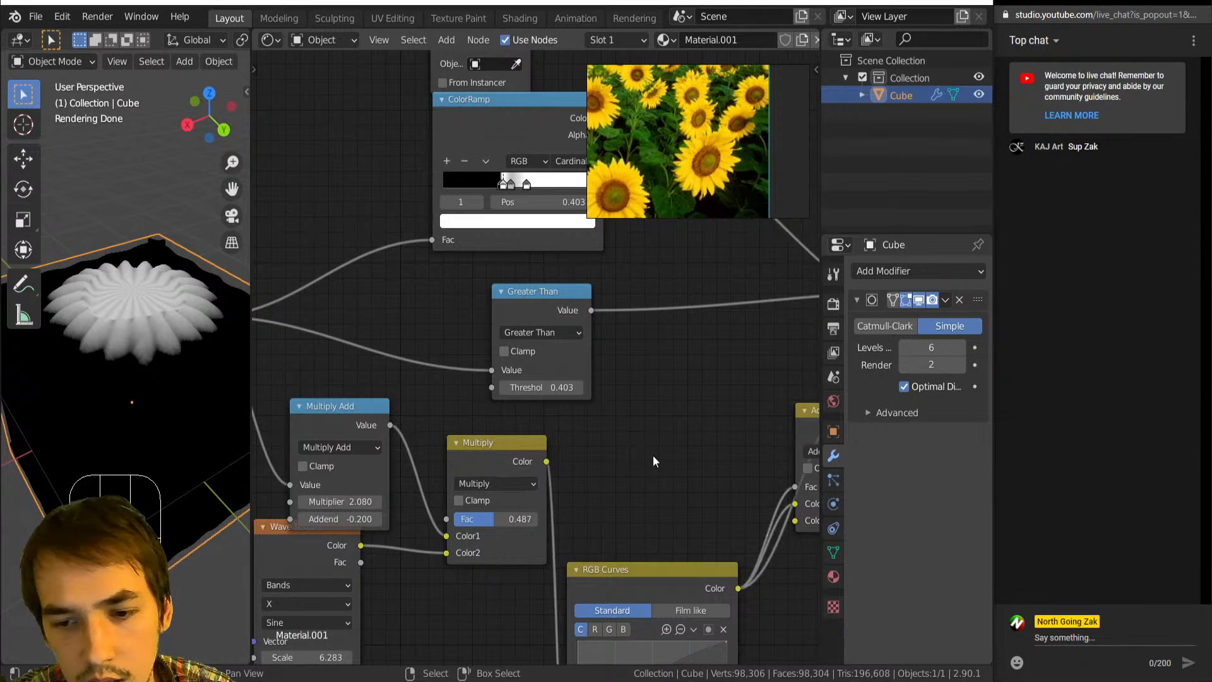
pyautogui.scroll(1, 653, 456)
pyautogui.hotkey('shift', 'a')
pyautogui.click(458, 267)
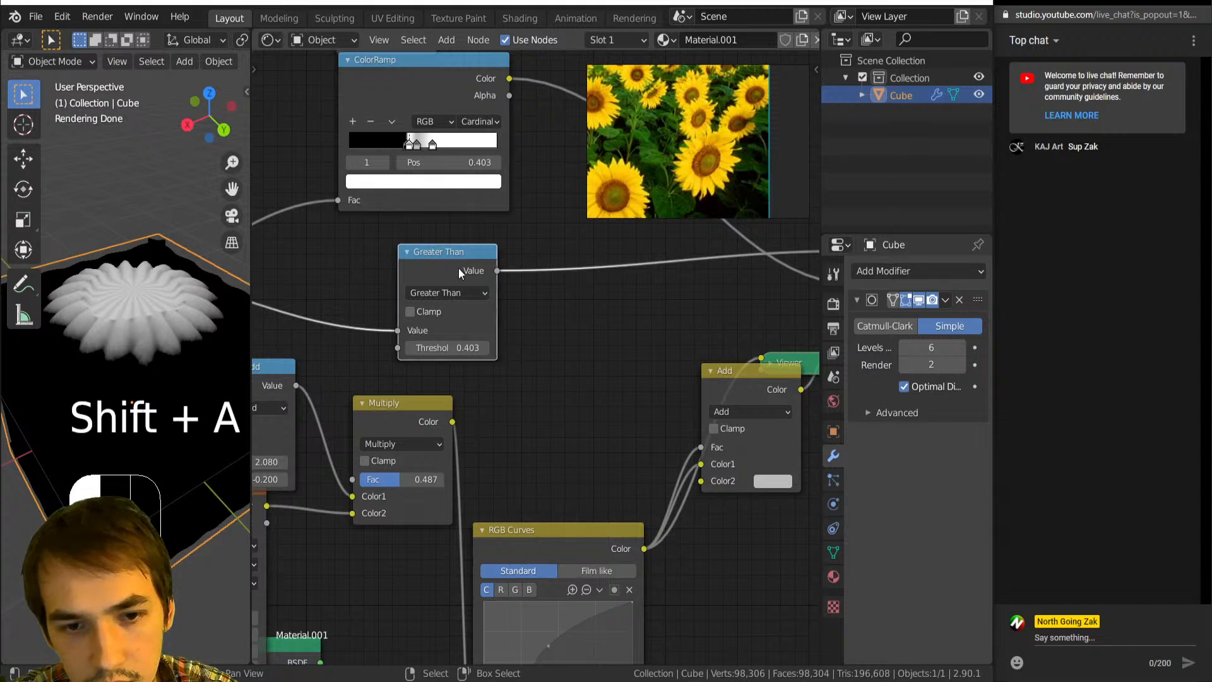
pyautogui.click(605, 380)
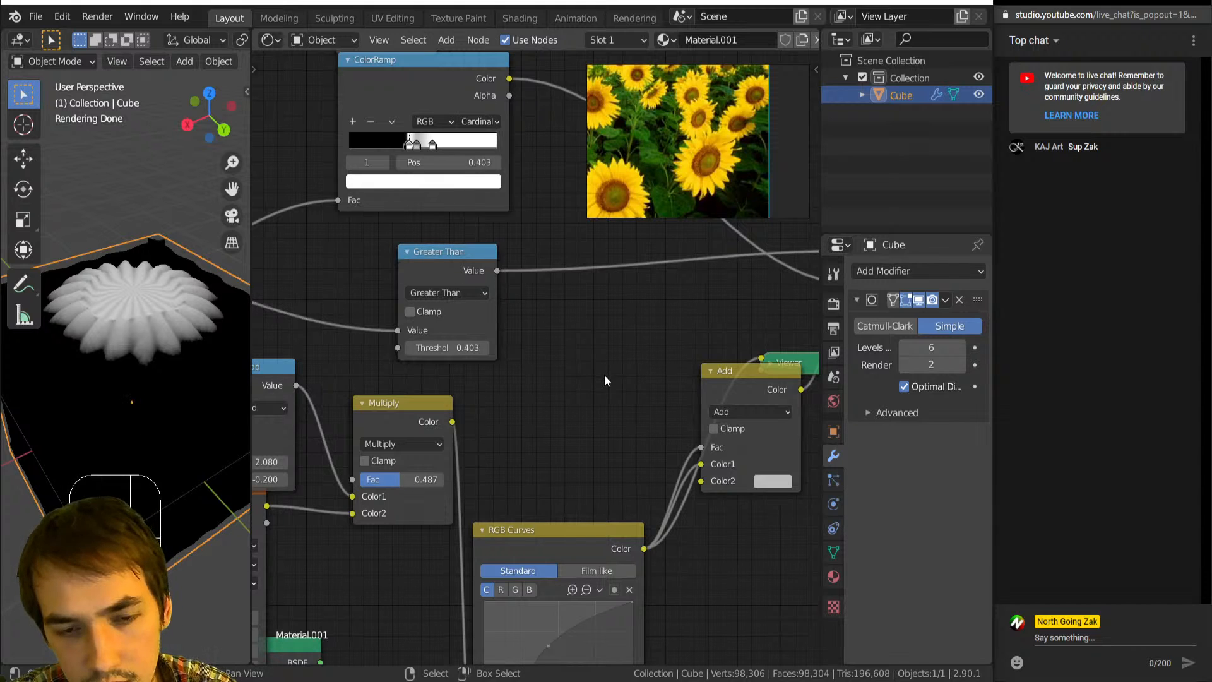
# Add a Math node between the Greater Than and Add nodes and set its operation to Sign.
pyautogui.hotkey('shift', 'a')
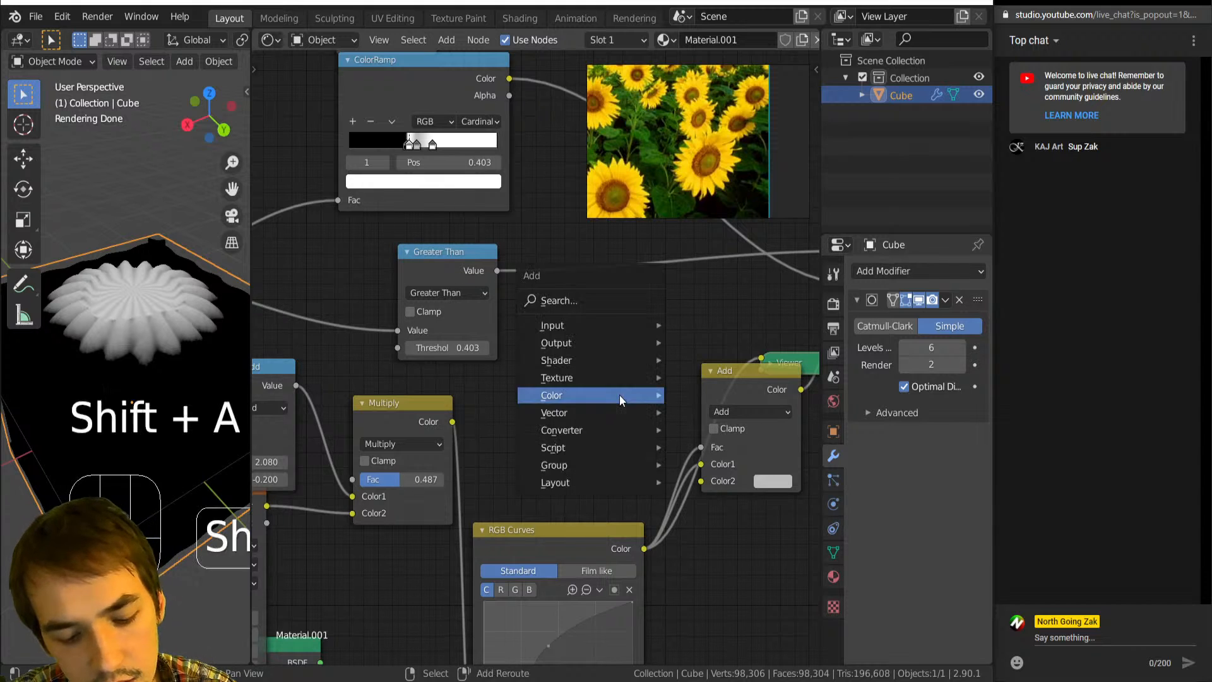
pyautogui.press('n')
pyautogui.press('a')
pyautogui.click(513, 326)
pyautogui.click(559, 377)
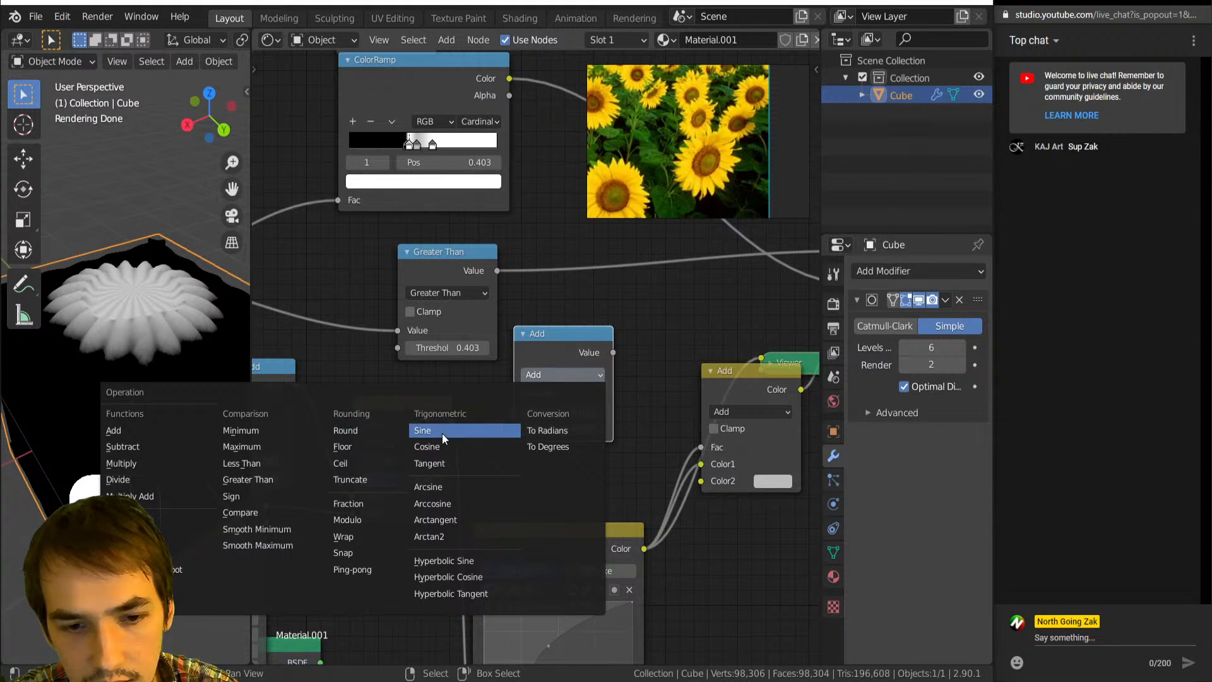
pyautogui.click(237, 499)
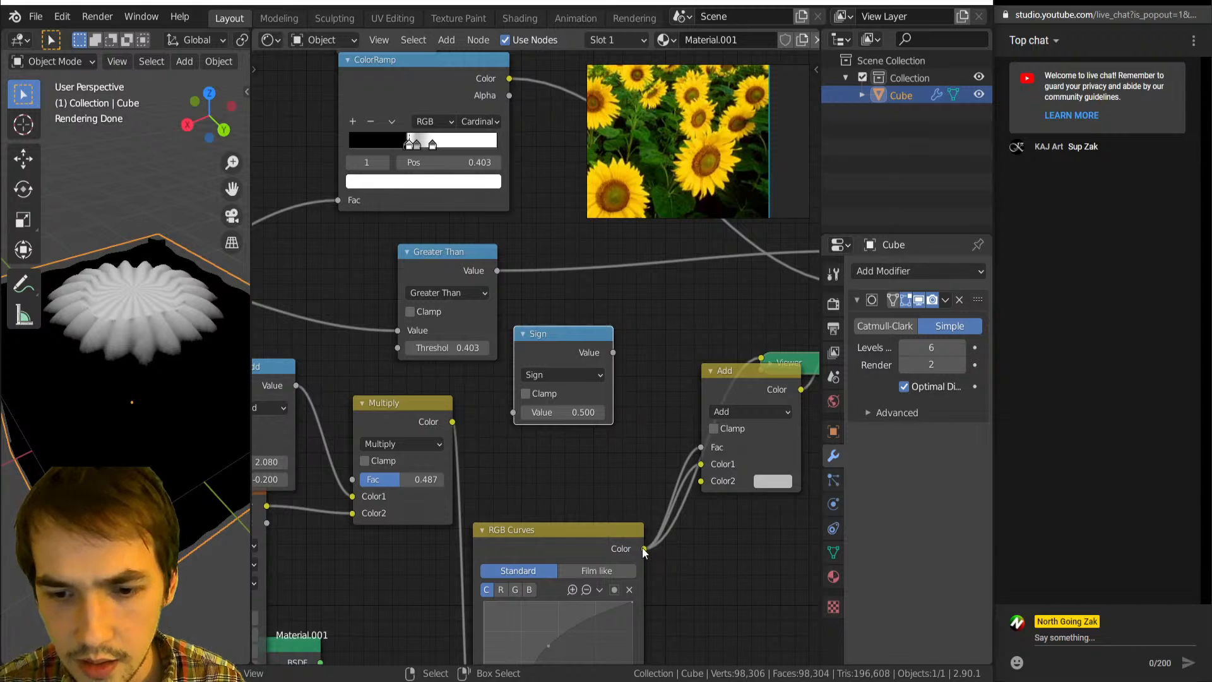
# Connect RGB Curves through the Sign node into the Add node's Fac, previewing the Sign mask in the Viewer.
pyautogui.moveTo(644, 549); pyautogui.dragTo(513, 413)
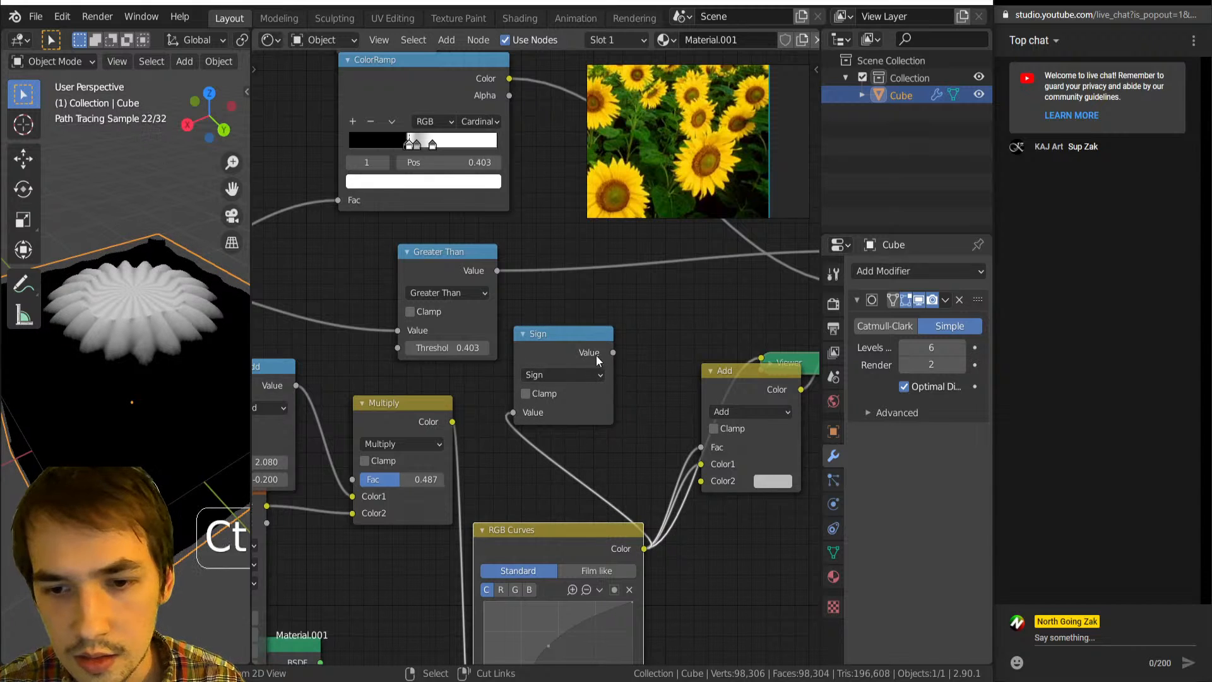
pyautogui.keyDown('ctrl'); pyautogui.keyDown('shift'); pyautogui.click(597, 360); pyautogui.keyUp('shift'); pyautogui.keyUp('ctrl')
pyautogui.moveTo(615, 354); pyautogui.dragTo(636, 387)
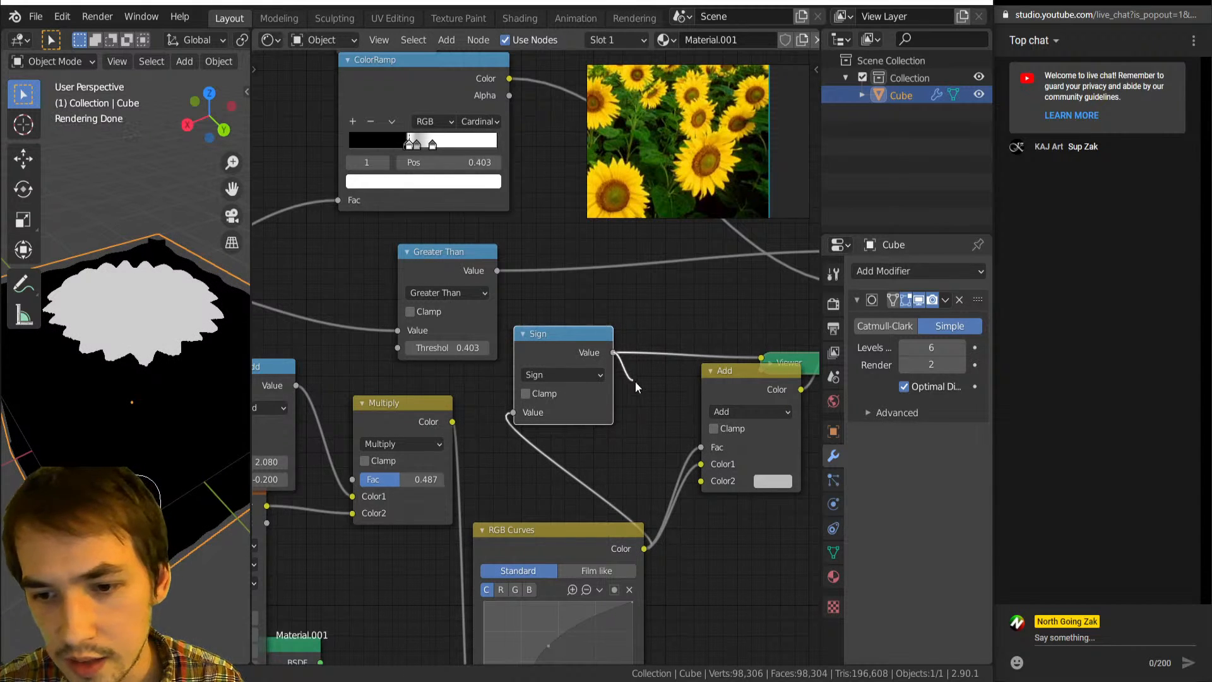
pyautogui.moveTo(699, 455); pyautogui.dragTo(700, 454)
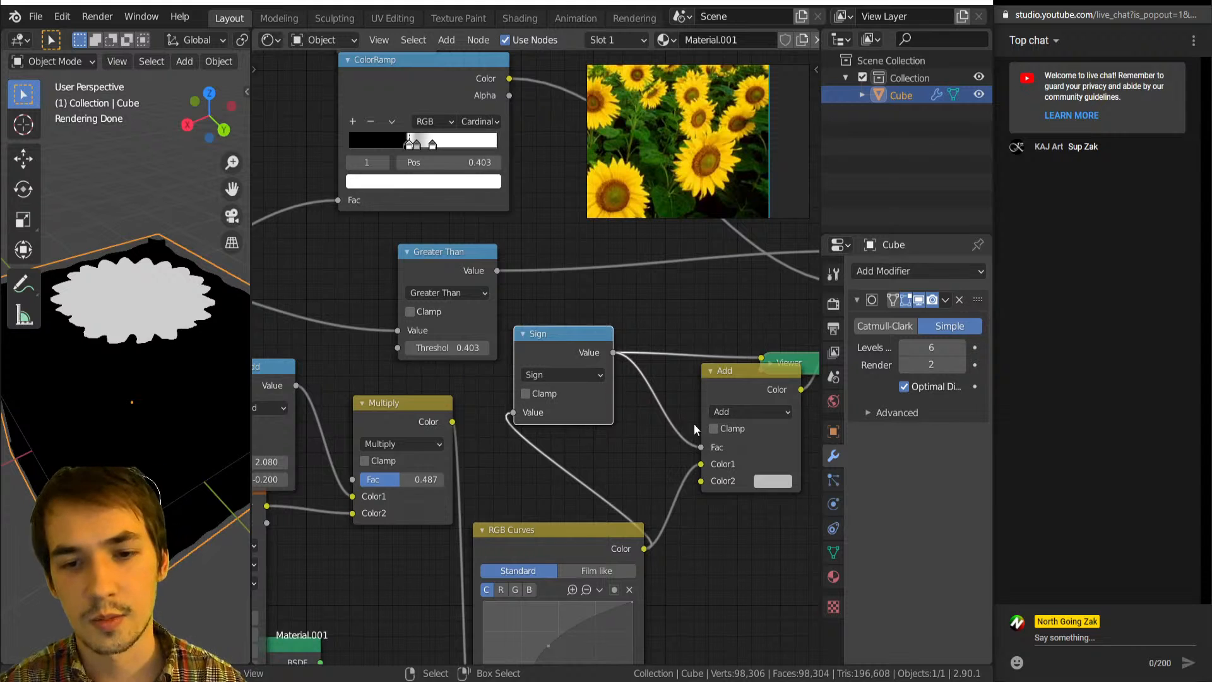
# Try clamping the Sign node's output.
pyautogui.scroll(-1, 625, 422)
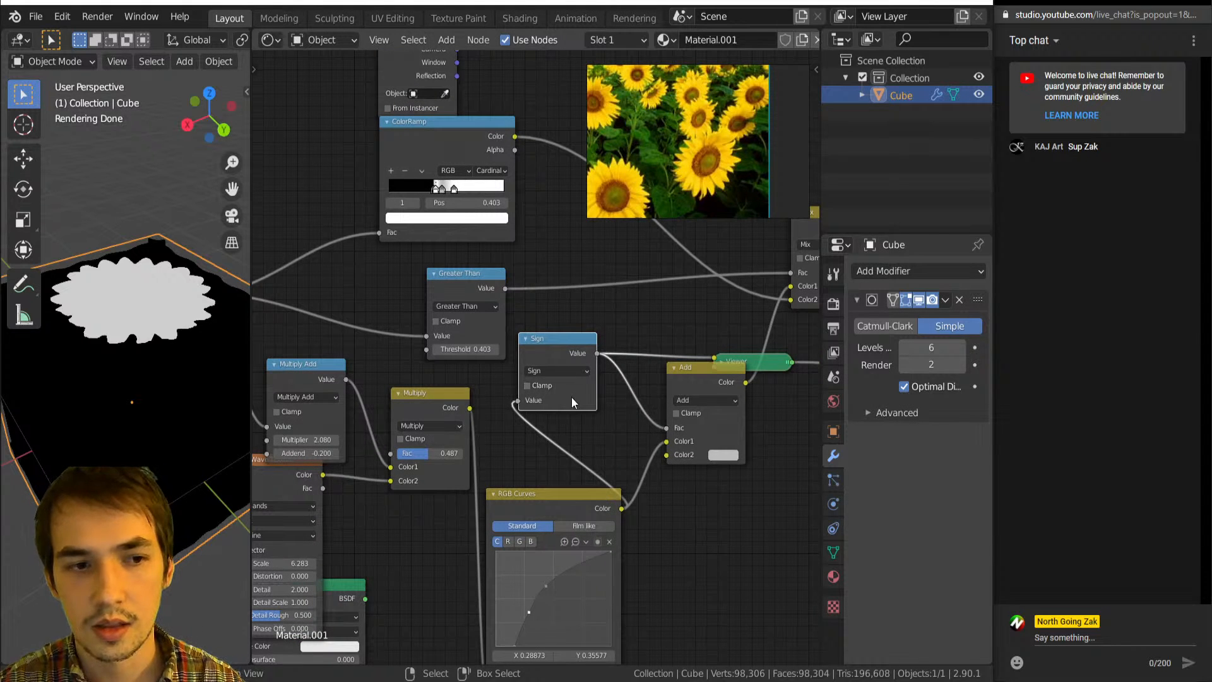
pyautogui.scroll(2, 563, 408)
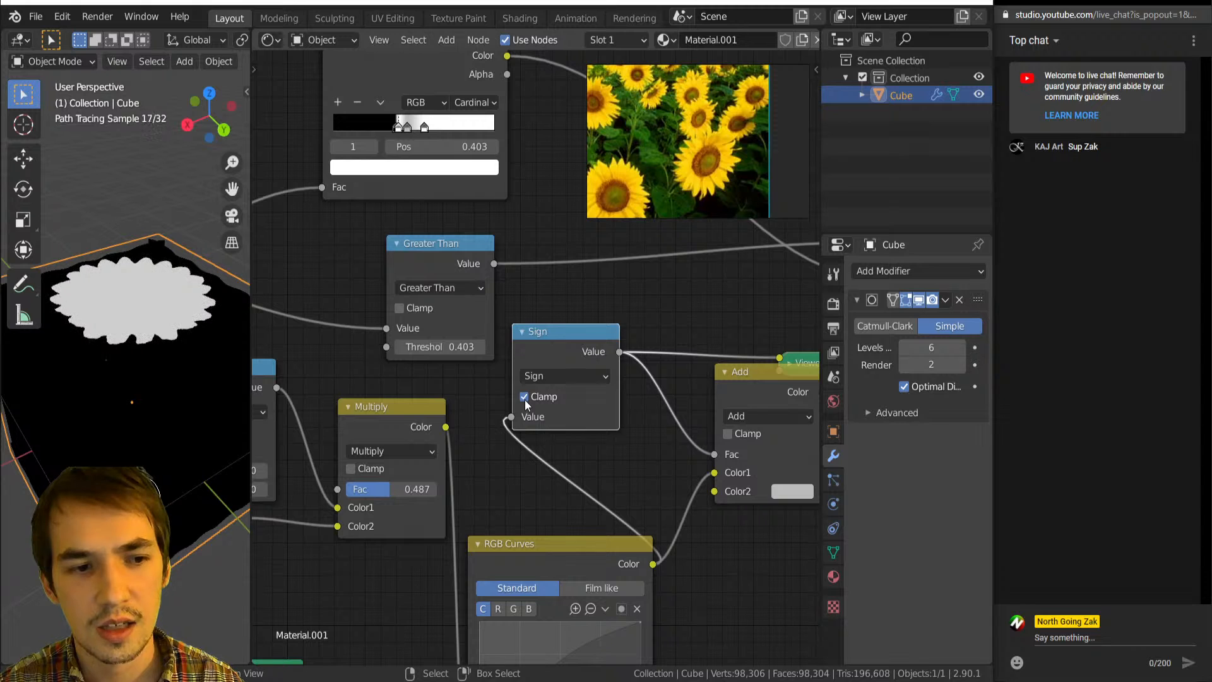
pyautogui.click(524, 396)
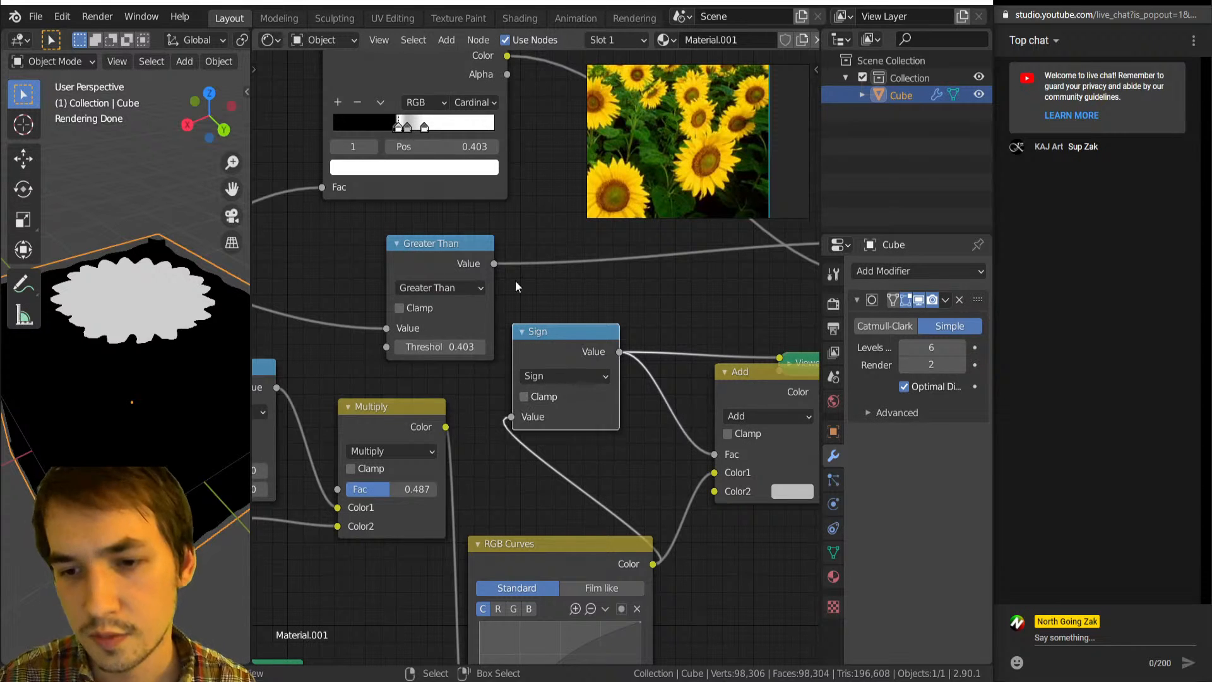
# Move the Viewer node clear of the Add node and preview the Add node's output in it.
pyautogui.scroll(-5, 619, 389)
pyautogui.moveTo(652, 365); pyautogui.dragTo(695, 360)
pyautogui.scroll(2, 639, 373)
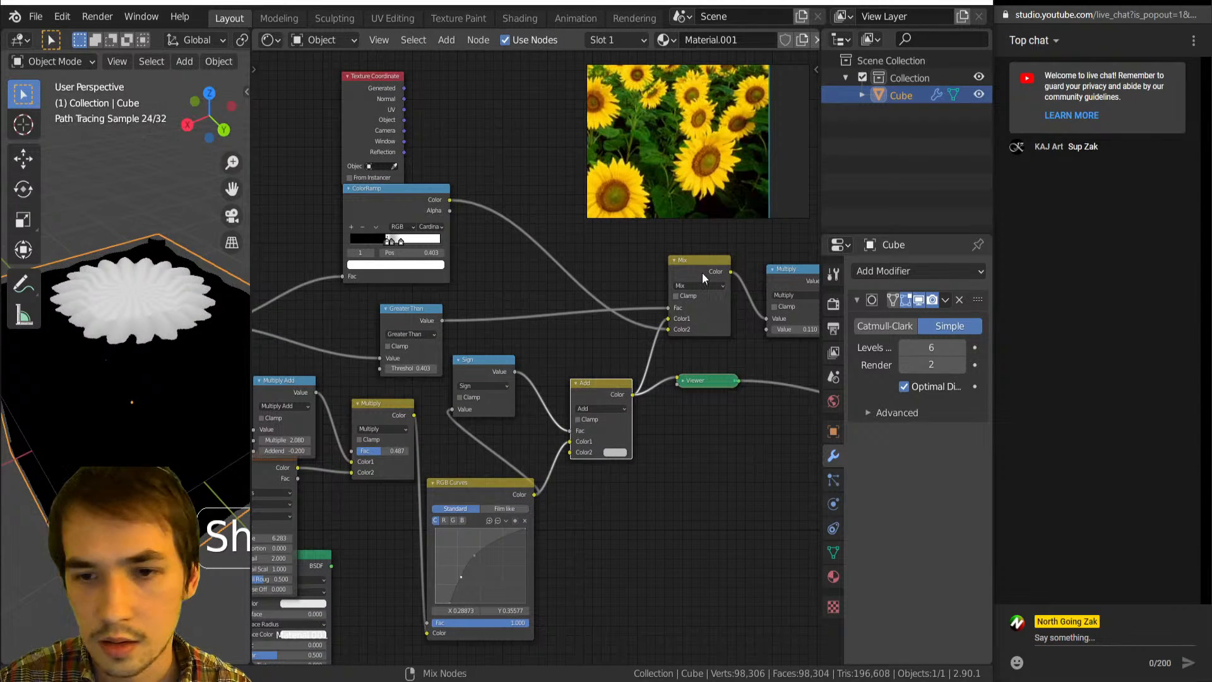
# Preview the Mix node's output and the RGB Curves node's output in the Viewer.
pyautogui.keyDown('ctrl'); pyautogui.keyDown('shift'); pyautogui.click(703, 275); pyautogui.keyUp('shift'); pyautogui.keyUp('ctrl')
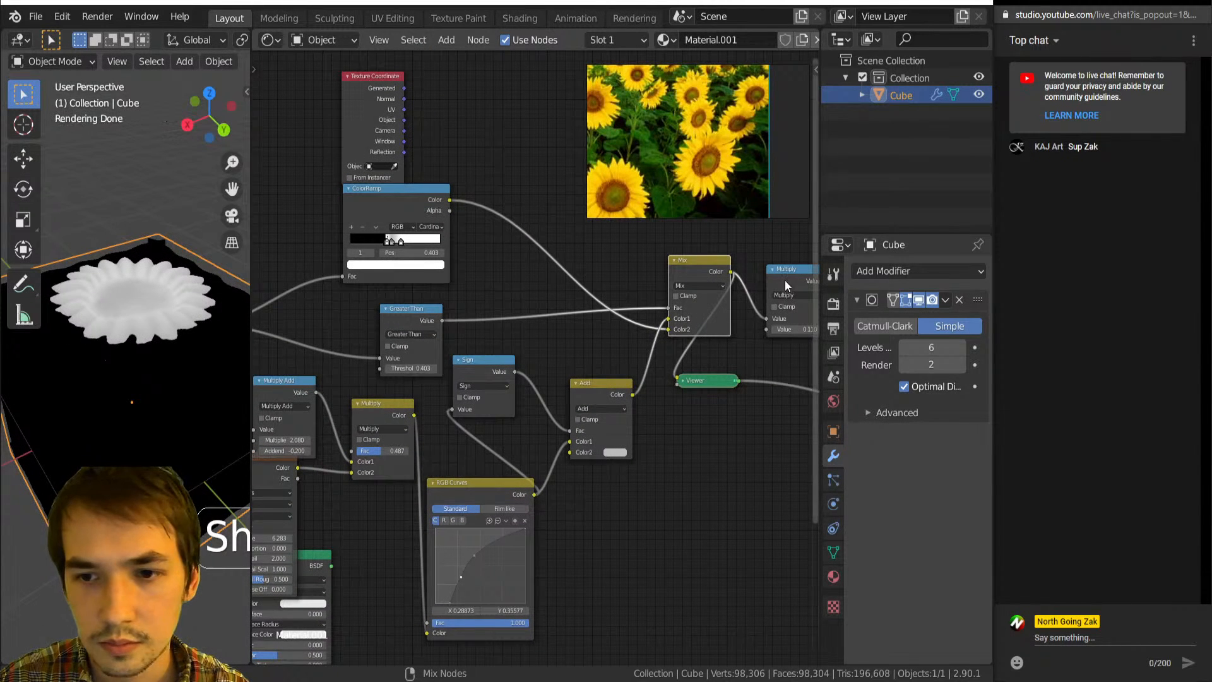
pyautogui.moveTo(628, 459); pyautogui.dragTo(623, 411, button='middle')
pyautogui.scroll(2, 623, 411)
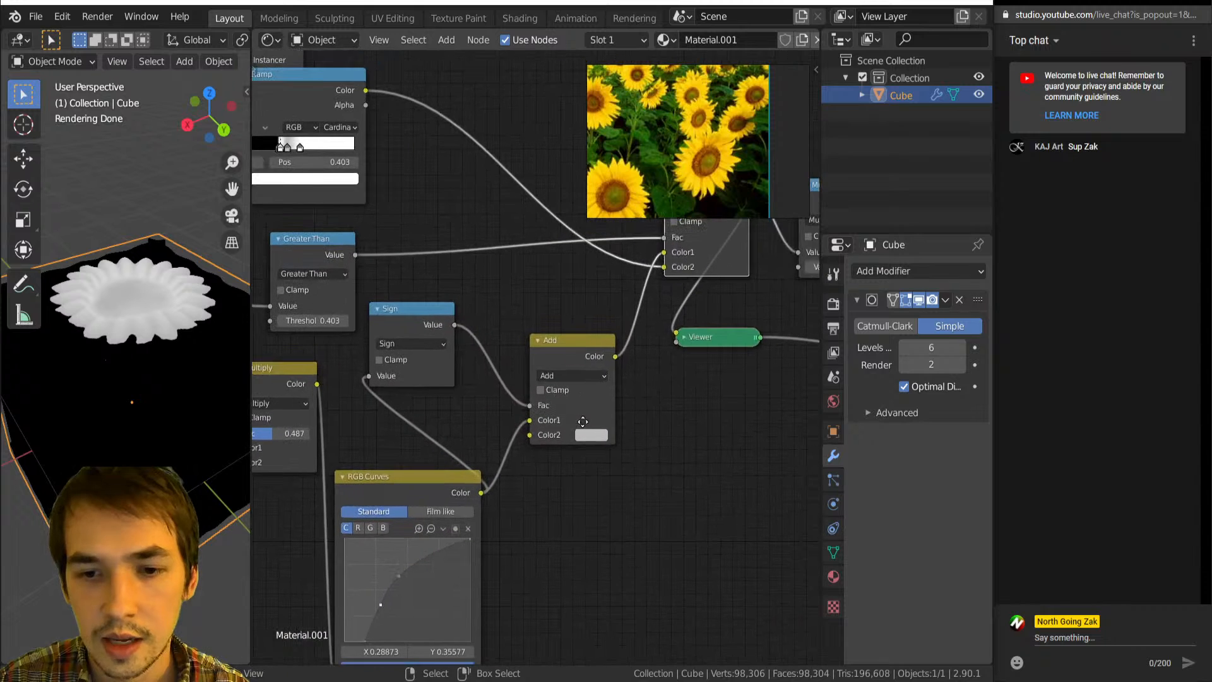
pyautogui.click(595, 432)
pyautogui.scroll(-4, 482, 393)
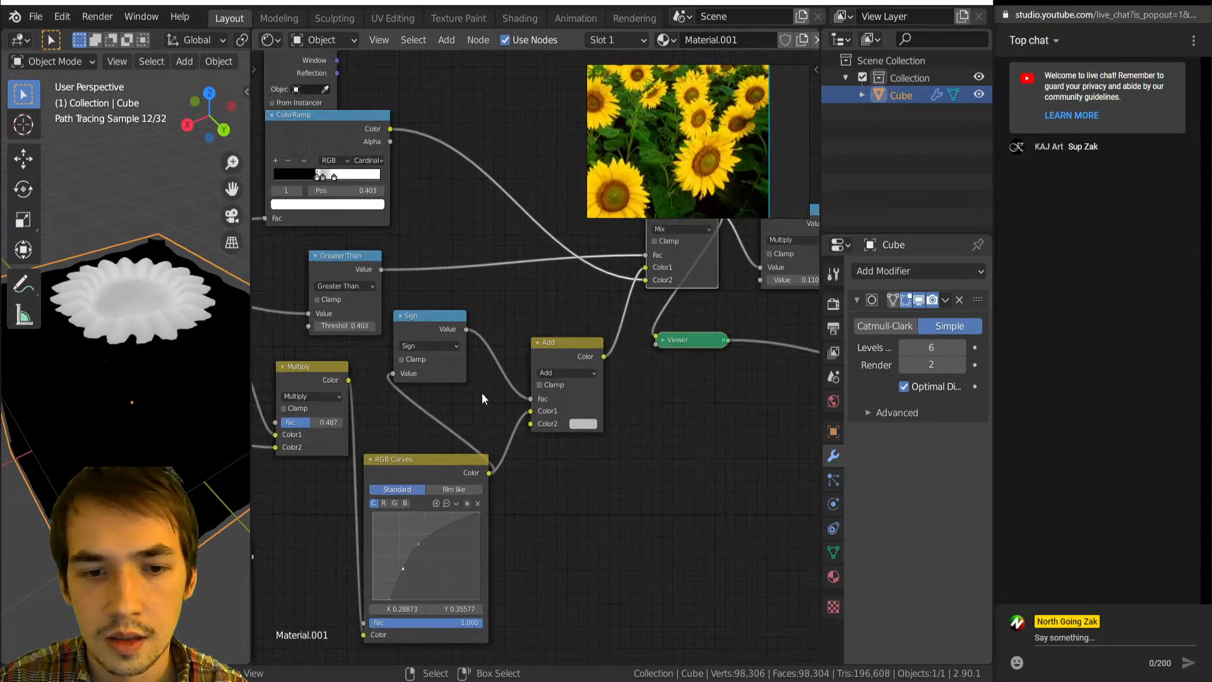
pyautogui.scroll(2, 635, 414)
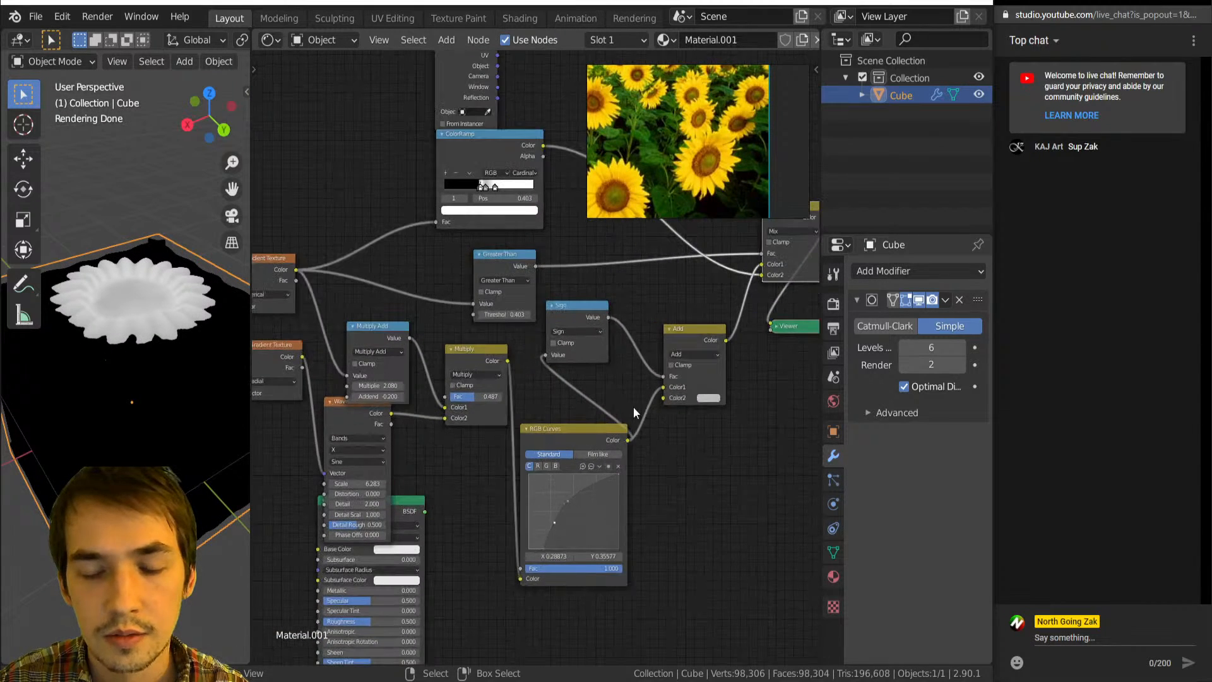
pyautogui.keyDown('ctrl'); pyautogui.keyDown('shift'); pyautogui.click(598, 432); pyautogui.keyUp('shift'); pyautogui.keyUp('ctrl')
# Connect the radial Gradient Texture's Color output to the Color2 input of the Add node.
pyautogui.moveTo(328, 369); pyautogui.dragTo(391, 368, button='middle')
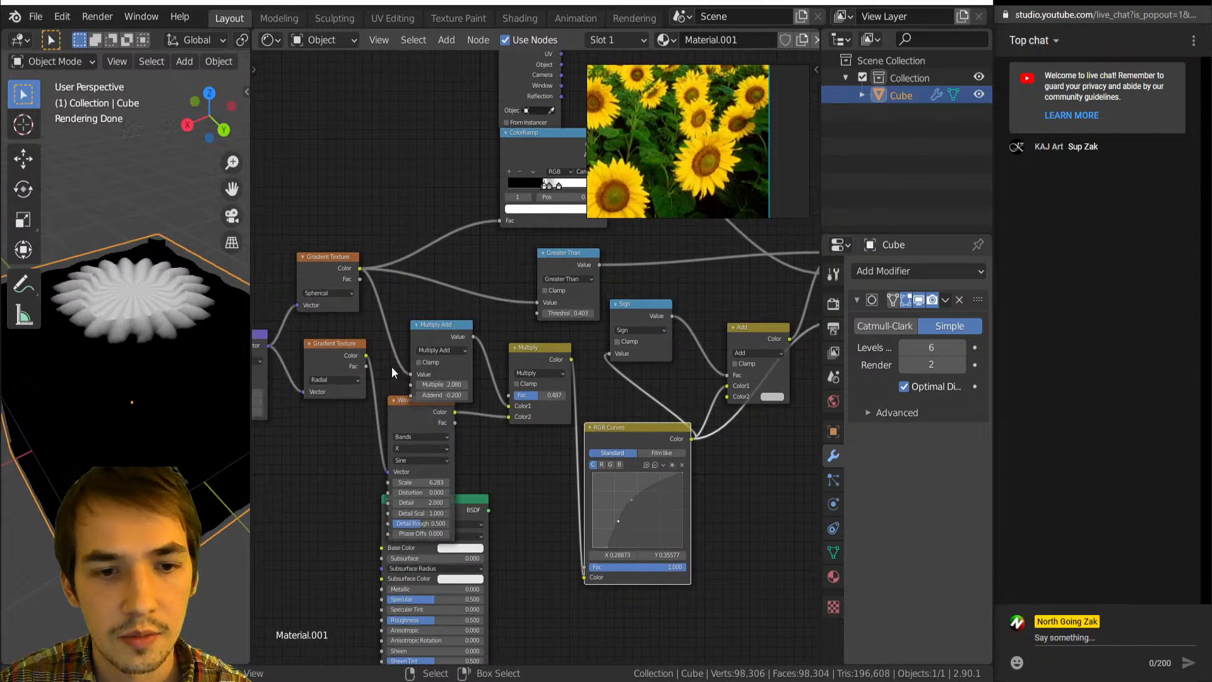
pyautogui.moveTo(366, 356); pyautogui.dragTo(728, 398)
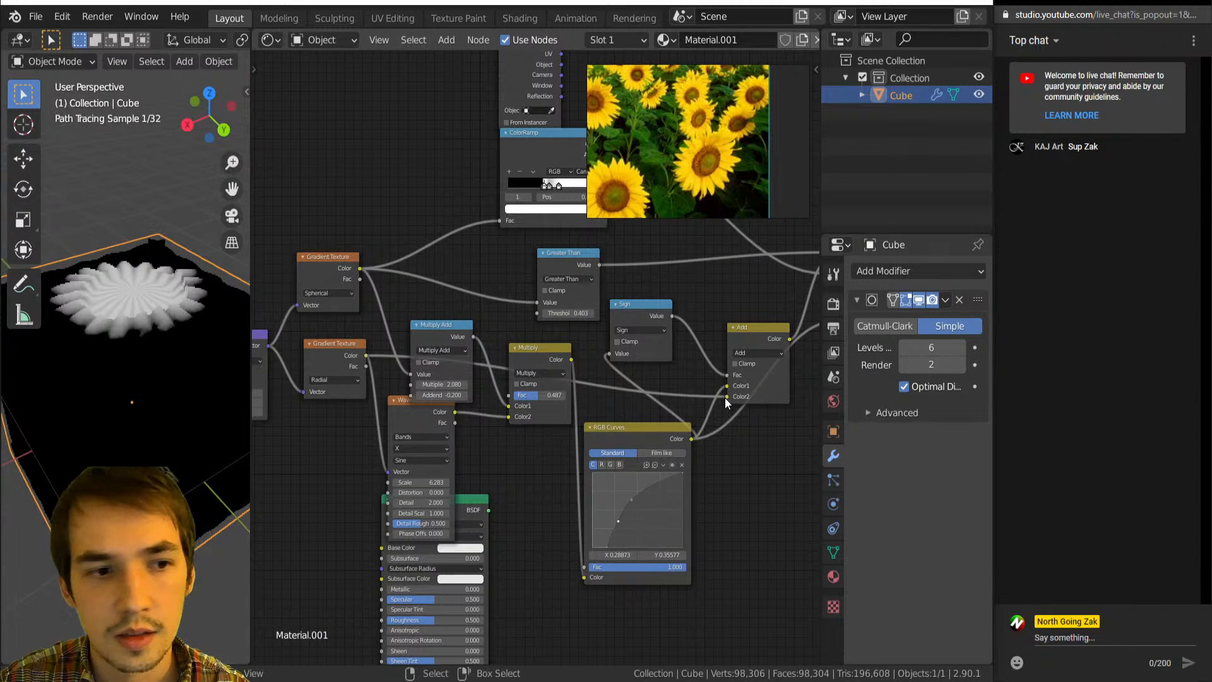
pyautogui.moveTo(203, 362)
pyautogui.mouseDown(button='middle')
pyautogui.moveTo(221, 346)
pyautogui.moveTo(175, 406)
pyautogui.moveTo(191, 345)
pyautogui.mouseUp(button='middle')
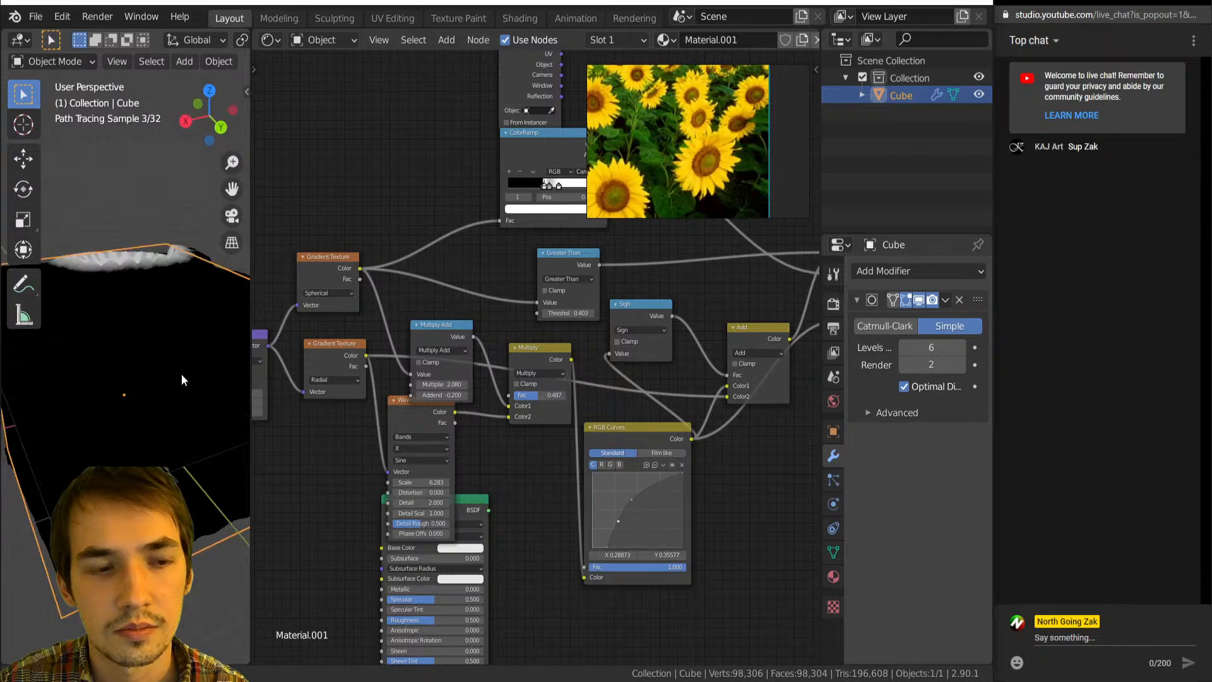
# Preview the Texture Coordinate node's Generated and Normal outputs in the Viewer and examine the petal surface.
pyautogui.scroll(-2, 472, 302)
pyautogui.keyDown('ctrl'); pyautogui.keyDown('shift'); pyautogui.click(512, 222); pyautogui.keyUp('shift'); pyautogui.keyUp('ctrl')
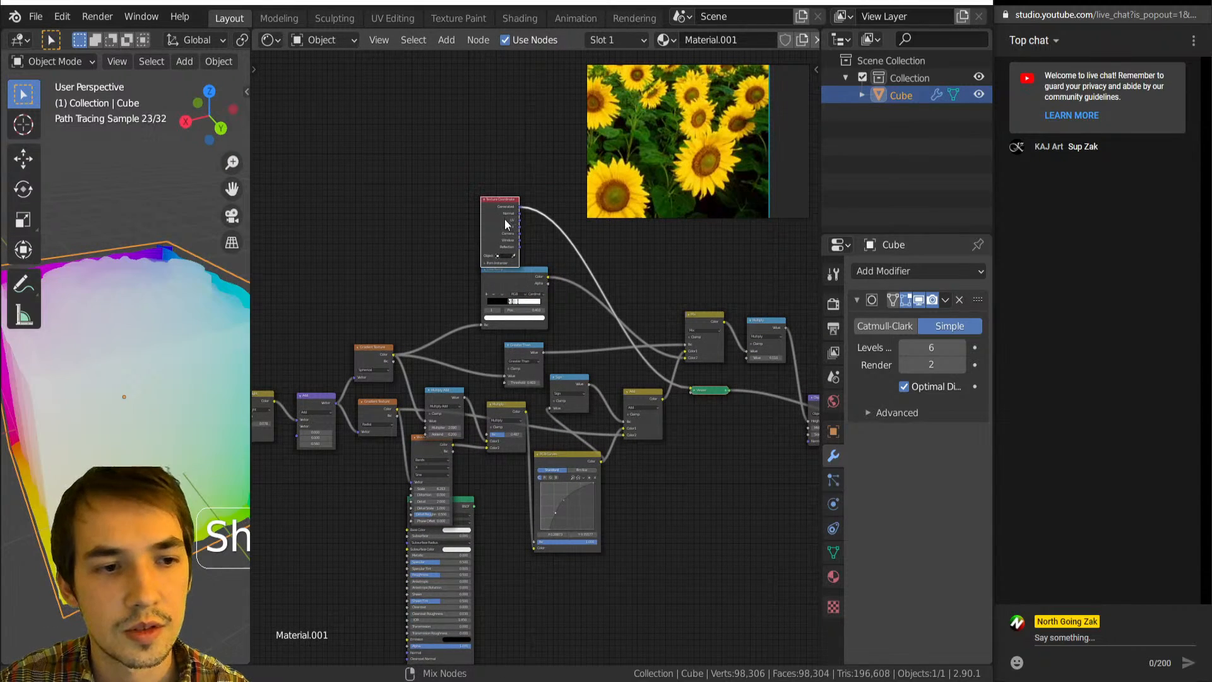
pyautogui.keyDown('ctrl'); pyautogui.keyDown('shift'); pyautogui.click(505, 218); pyautogui.keyUp('shift'); pyautogui.keyUp('ctrl')
pyautogui.moveTo(125, 273); pyautogui.dragTo(187, 281, button='middle')
pyautogui.scroll(2, 550, 445)
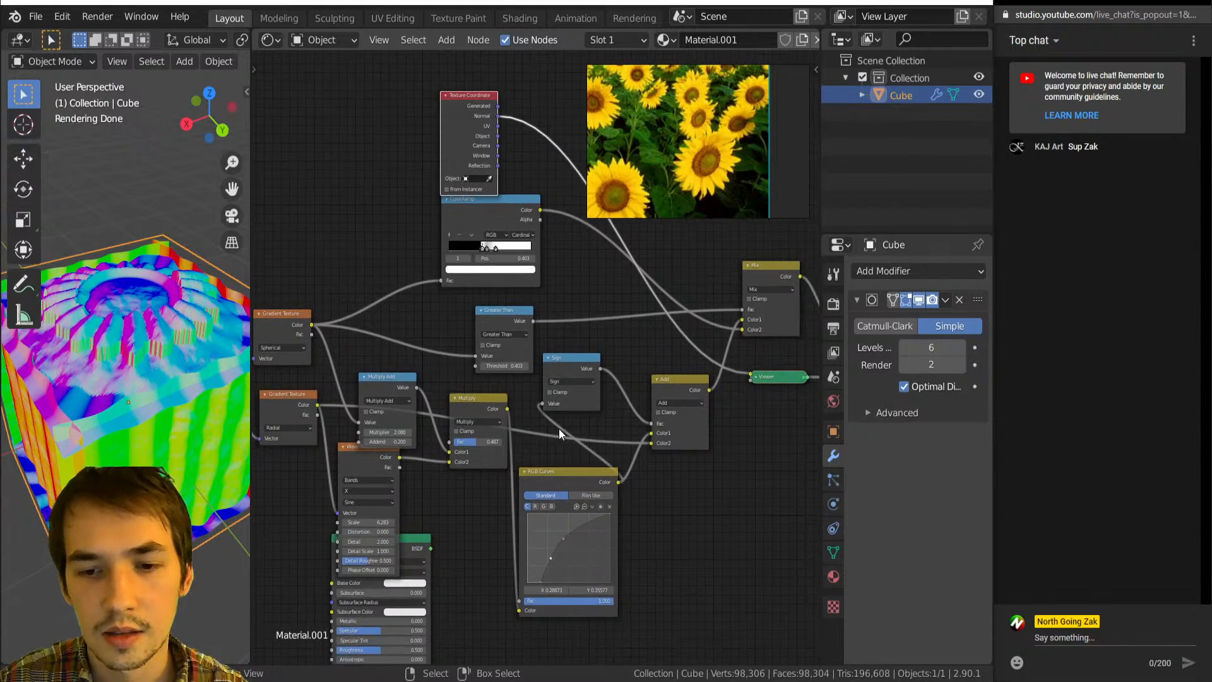
pyautogui.scroll(2, 559, 429)
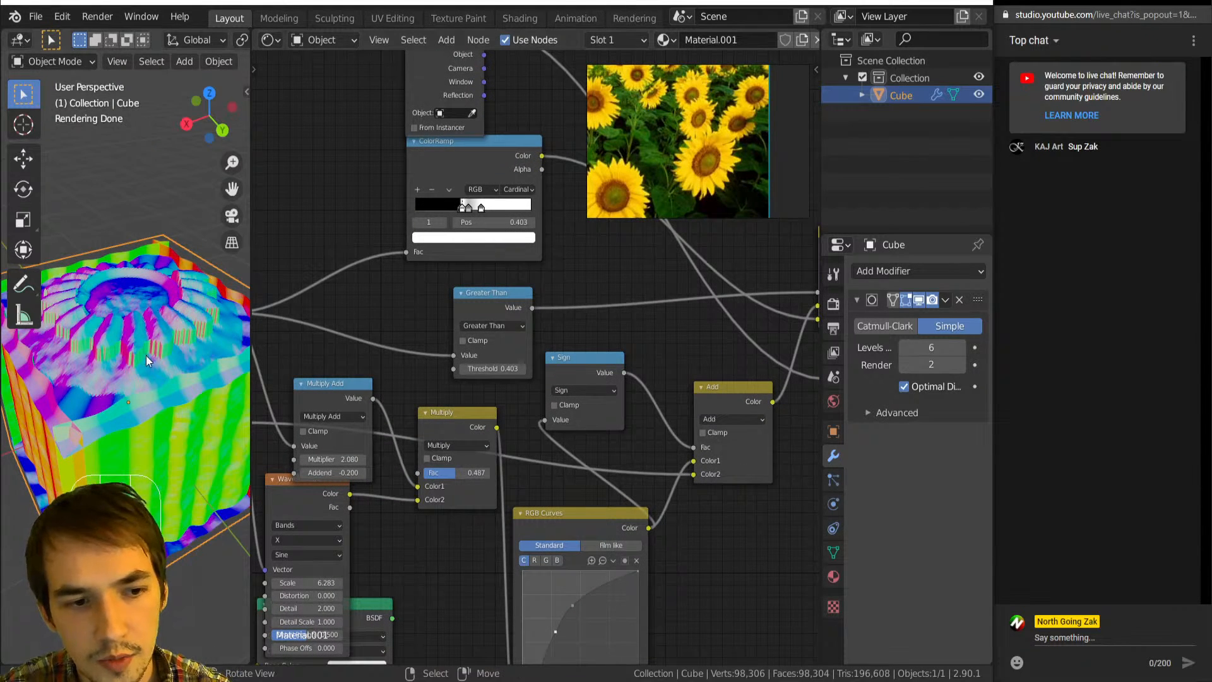
pyautogui.moveTo(146, 355); pyautogui.dragTo(159, 340, button='middle')
# Insert a ColorRamp node with Cardinal interpolation between the radial Gradient Texture and the Add node's Color2.
pyautogui.hotkey('shift', 'a')
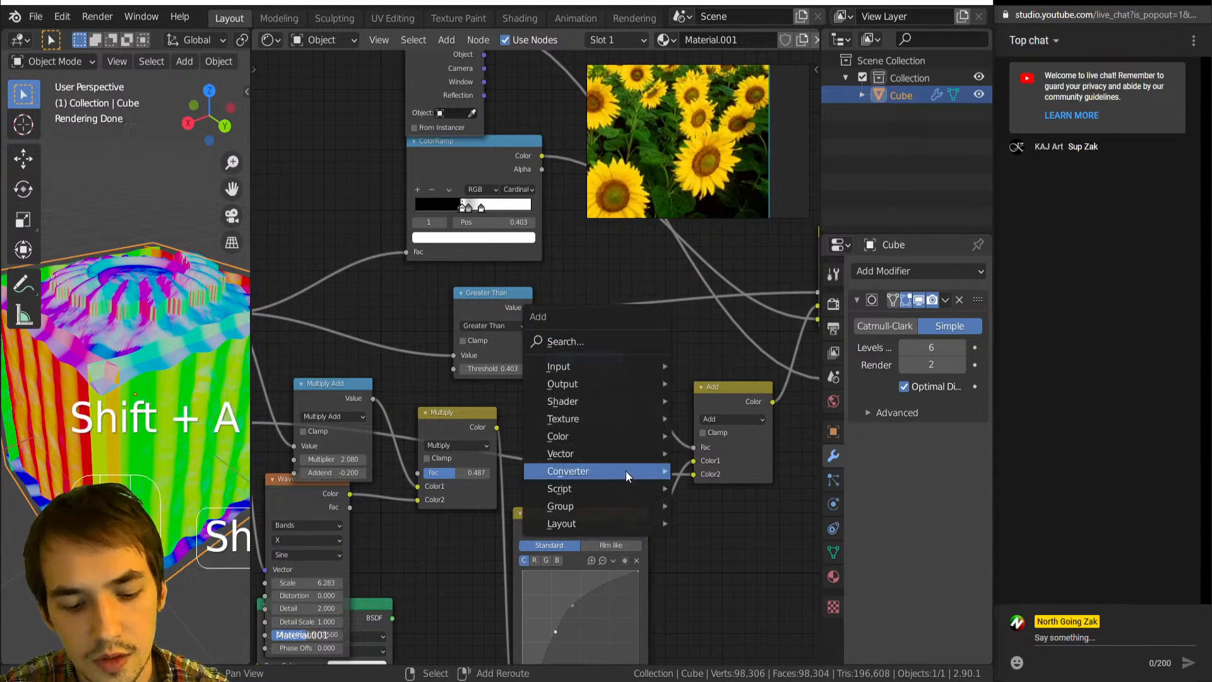
pyautogui.moveTo(623, 471)
pyautogui.click(720, 226)
pyautogui.click(497, 444)
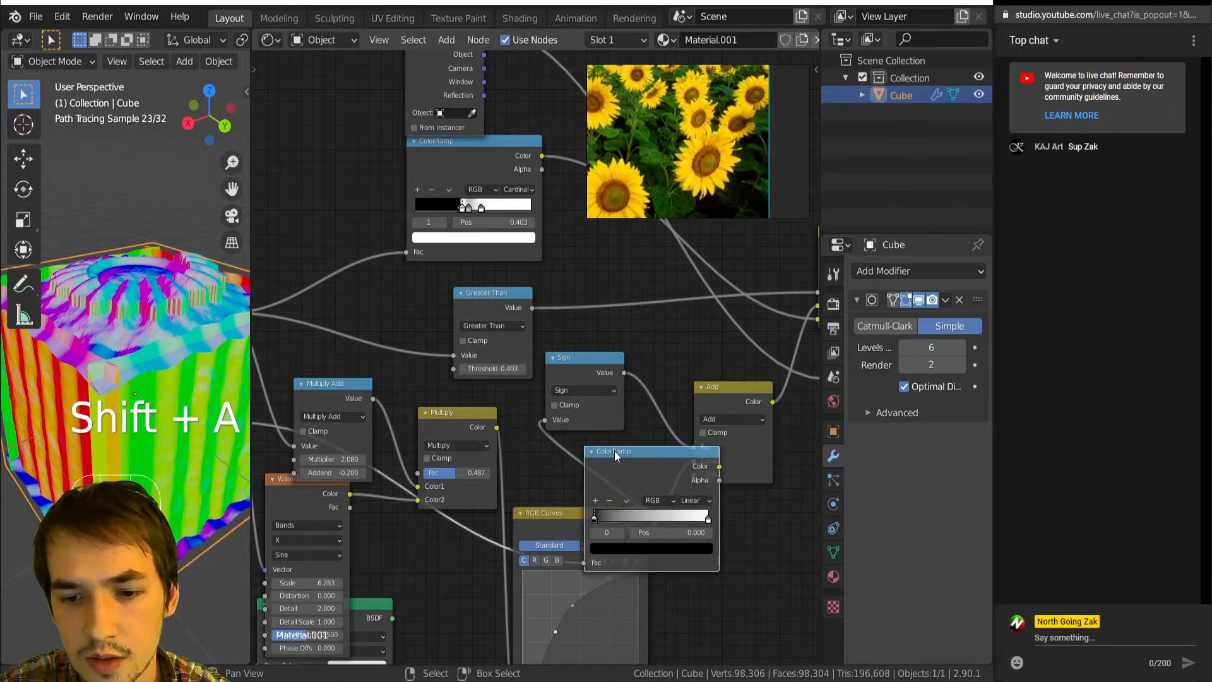
pyautogui.click(624, 500)
pyautogui.click(625, 526)
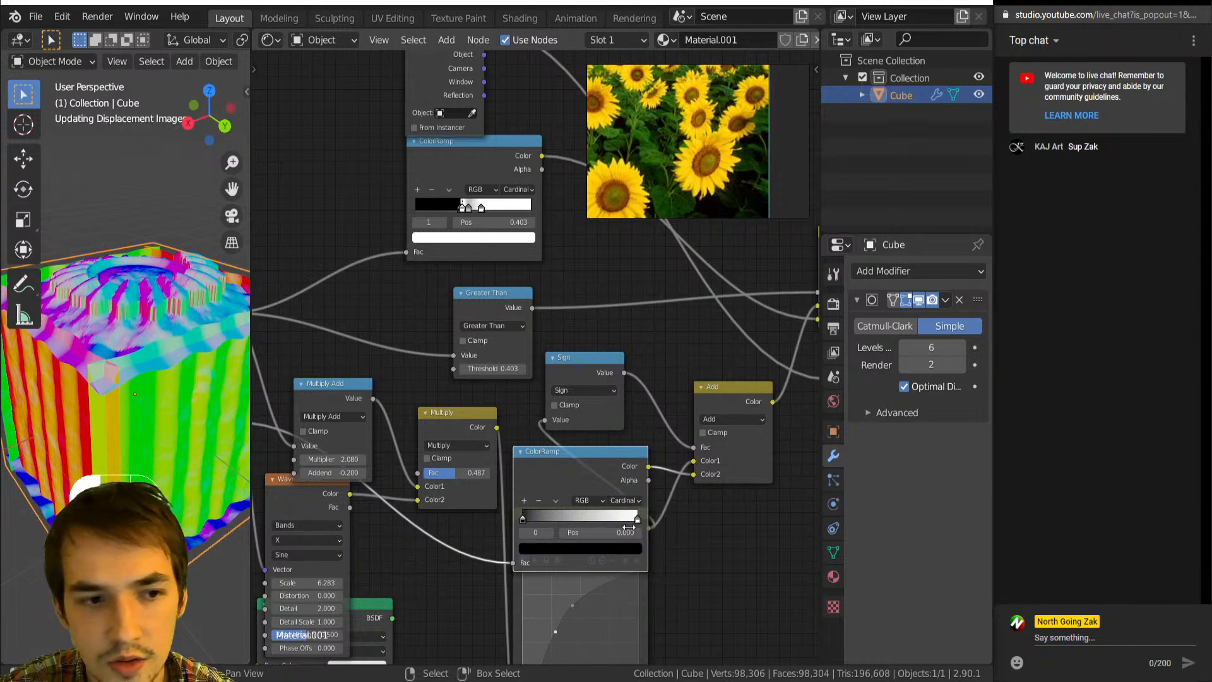
# Flip the new ColorRamp with its black stop at 0.739 and white stop at 0.000, and preview its output.
pyautogui.moveTo(638, 520)
pyautogui.mouseDown()
pyautogui.moveTo(550, 519)
pyautogui.moveTo(617, 519)
pyautogui.mouseUp()
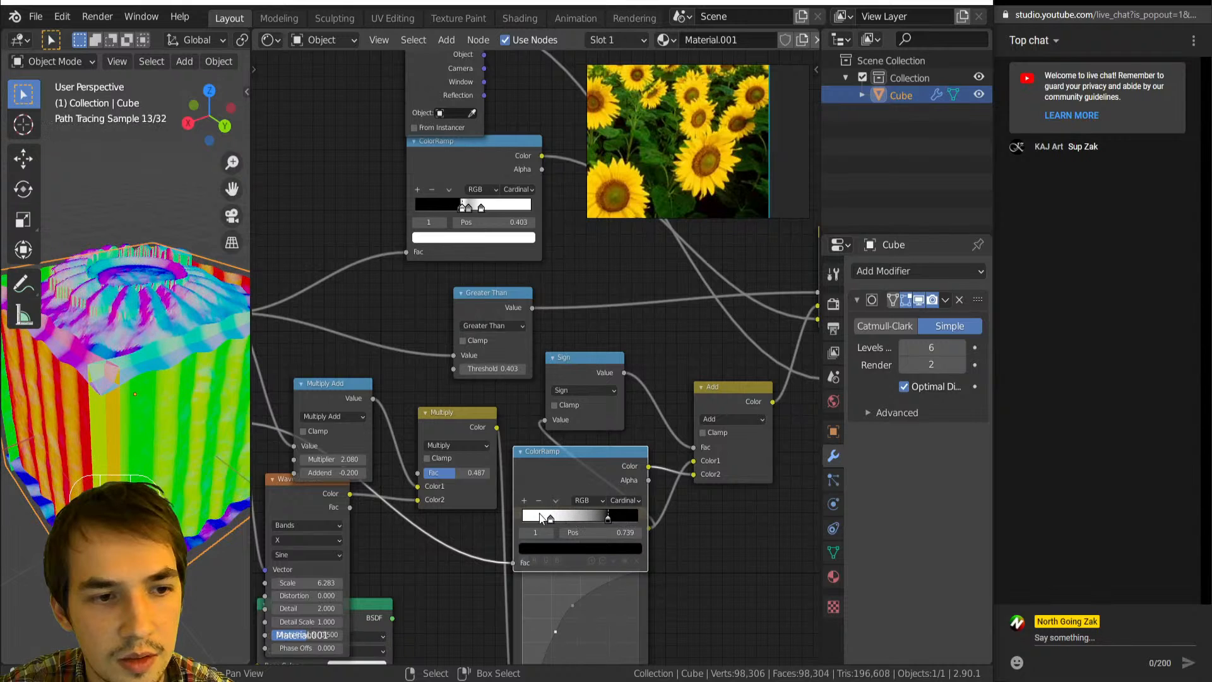
pyautogui.moveTo(539, 519); pyautogui.dragTo(522, 519)
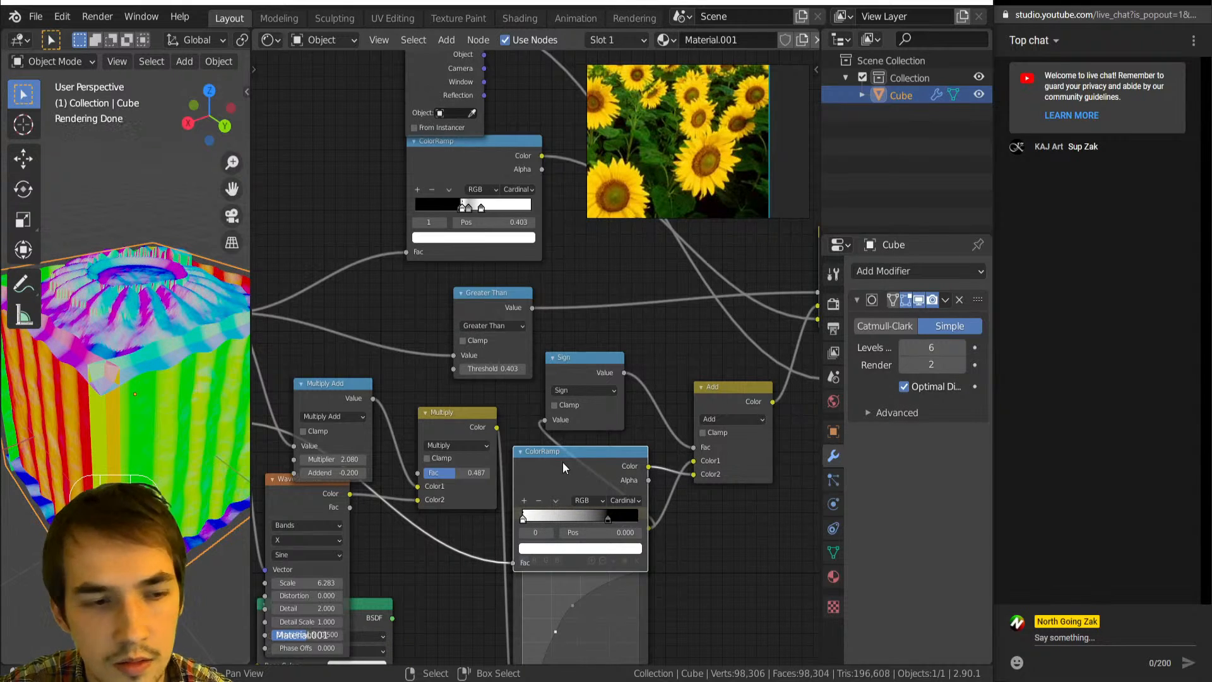
pyautogui.keyDown('ctrl'); pyautogui.keyDown('shift'); pyautogui.click(588, 468); pyautogui.keyUp('shift'); pyautogui.keyUp('ctrl')
pyautogui.moveTo(161, 375); pyautogui.dragTo(161, 406, button='middle')
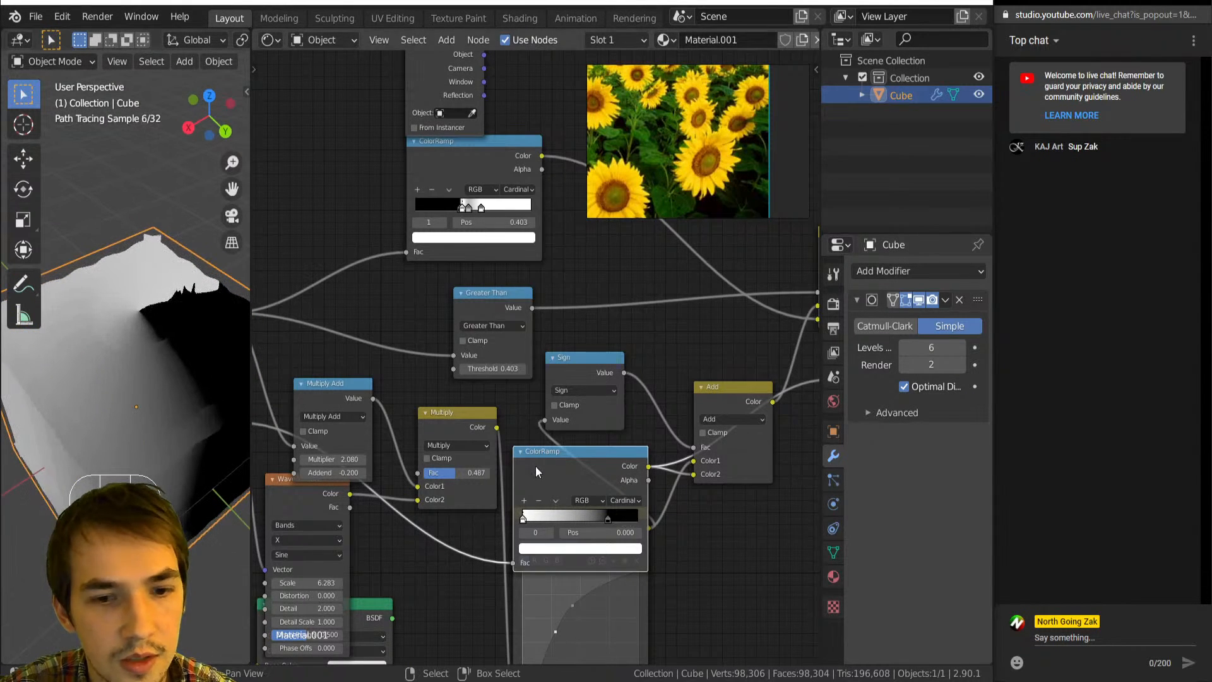
# Connect the spherical Gradient Texture's Color output to the new ColorRamp's Fac input, replacing the radial gradient.
pyautogui.scroll(-2, 535, 466)
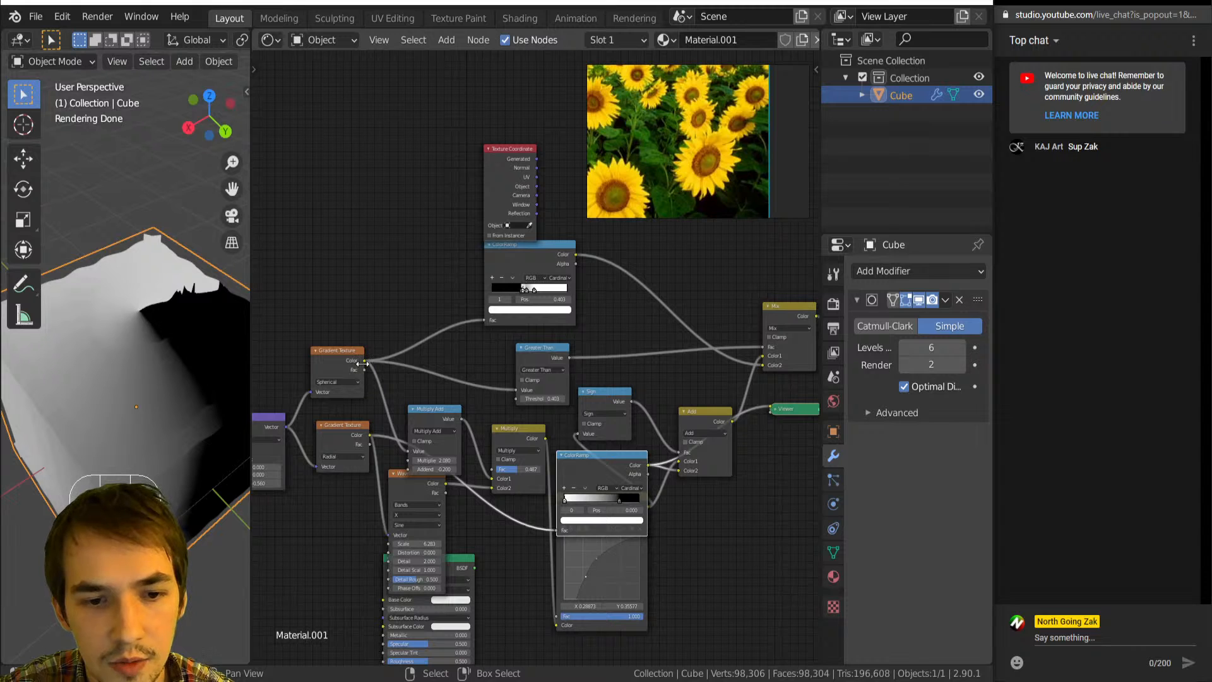
pyautogui.moveTo(362, 363); pyautogui.dragTo(555, 530)
pyautogui.moveTo(155, 373); pyautogui.dragTo(154, 321, button='middle')
pyautogui.scroll(-1, 146, 355)
pyautogui.scroll(2, 679, 548)
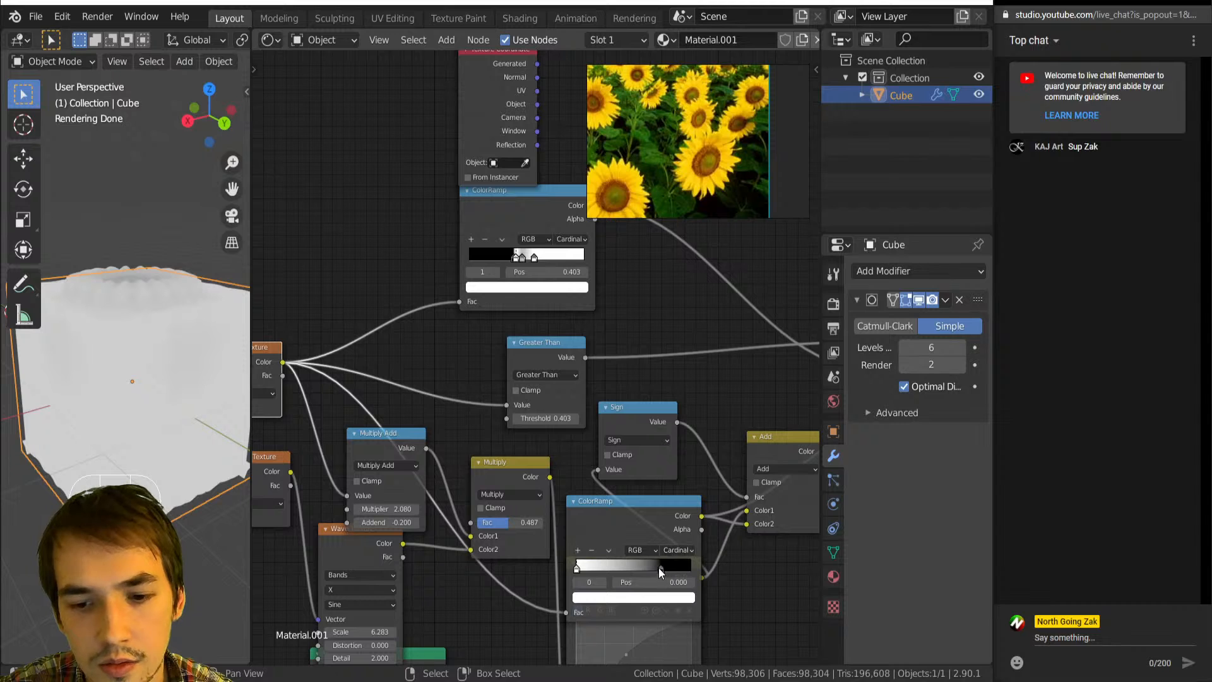
# Move the new ColorRamp's black stop to 0.394 and its white stop to 0.000.
pyautogui.moveTo(660, 568); pyautogui.dragTo(623, 569)
pyautogui.moveTo(213, 391); pyautogui.dragTo(210, 421, button='middle')
pyautogui.scroll(4, 176, 381)
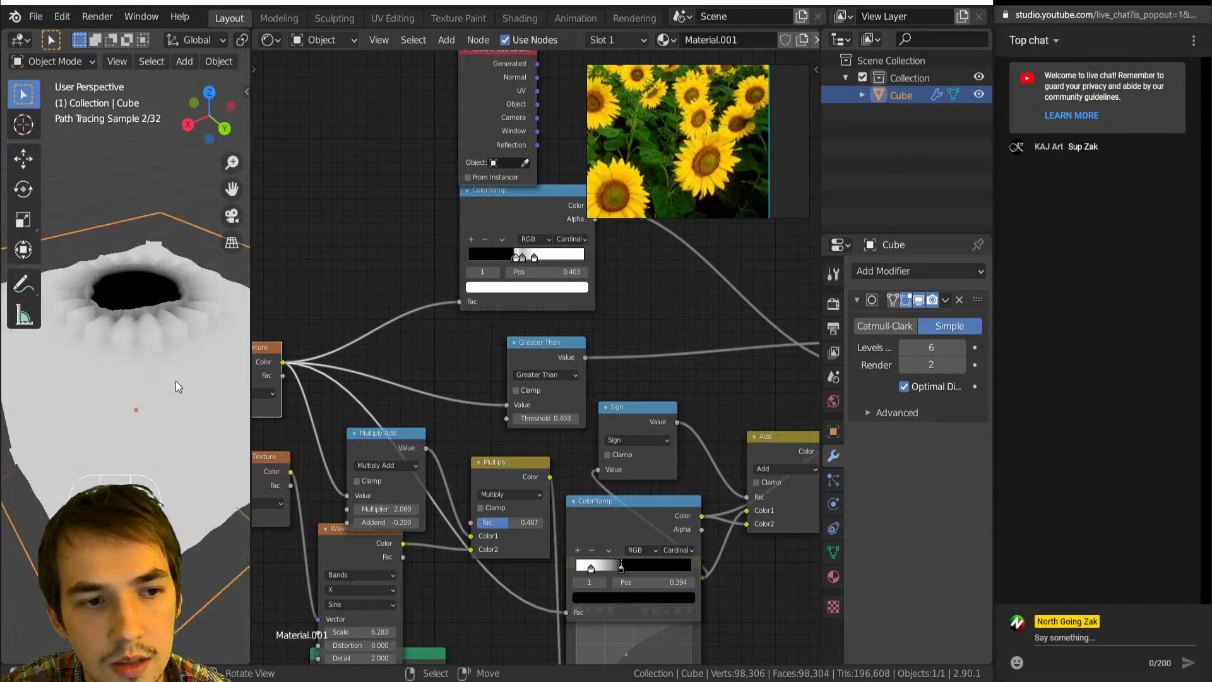
pyautogui.keyDown('shift'); pyautogui.moveTo(175, 381); pyautogui.dragTo(165, 403, button='middle'); pyautogui.keyUp('shift')
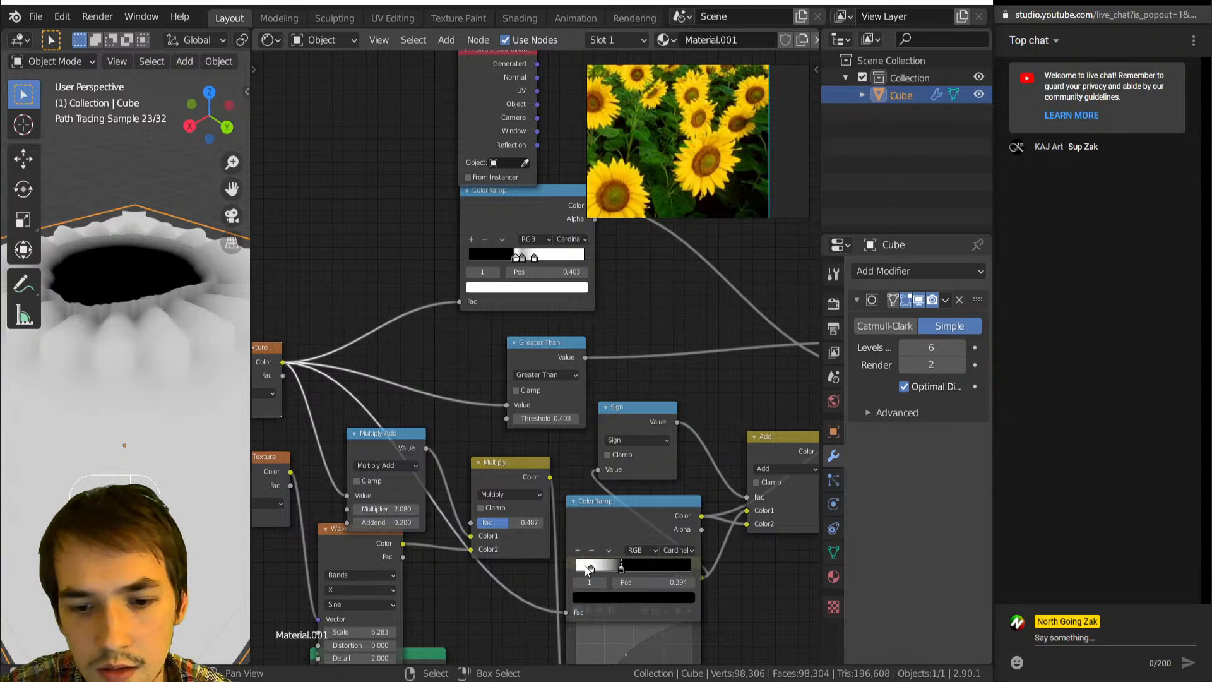
pyautogui.moveTo(587, 567); pyautogui.dragTo(567, 566)
pyautogui.scroll(-4, 149, 369)
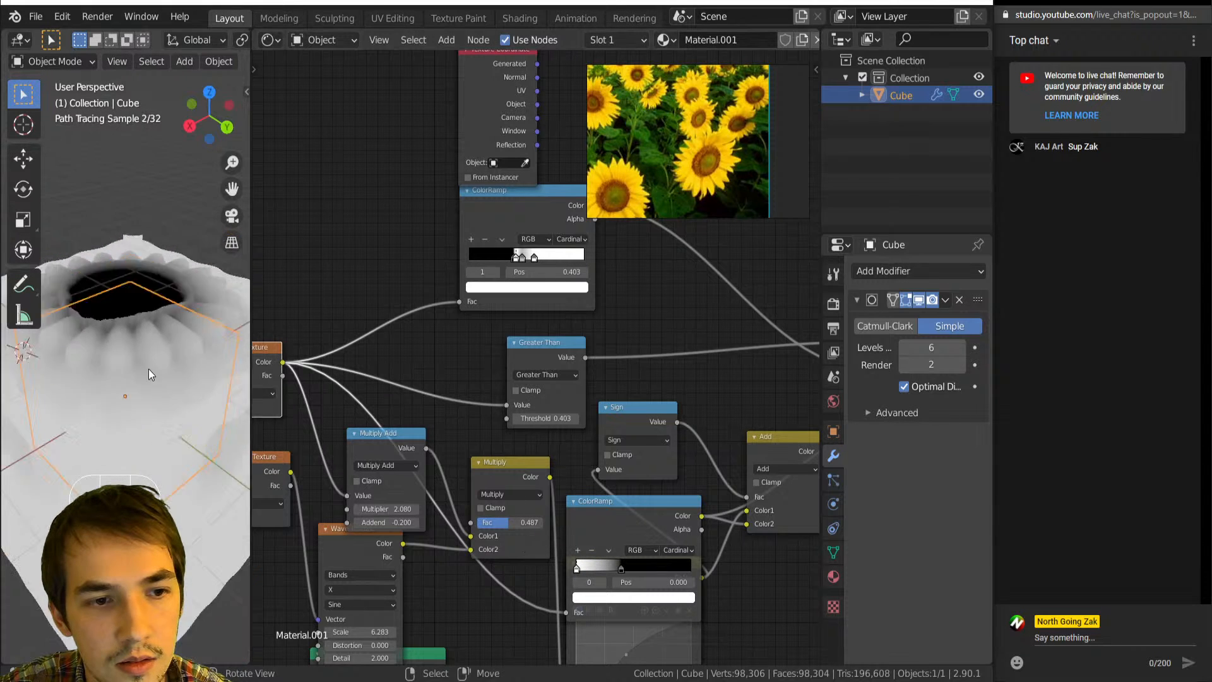
pyautogui.scroll(-3, 150, 373)
# Preview the final Multiply and Mix node outputs in the Viewer and examine the flower from above.
pyautogui.scroll(-3, 494, 533)
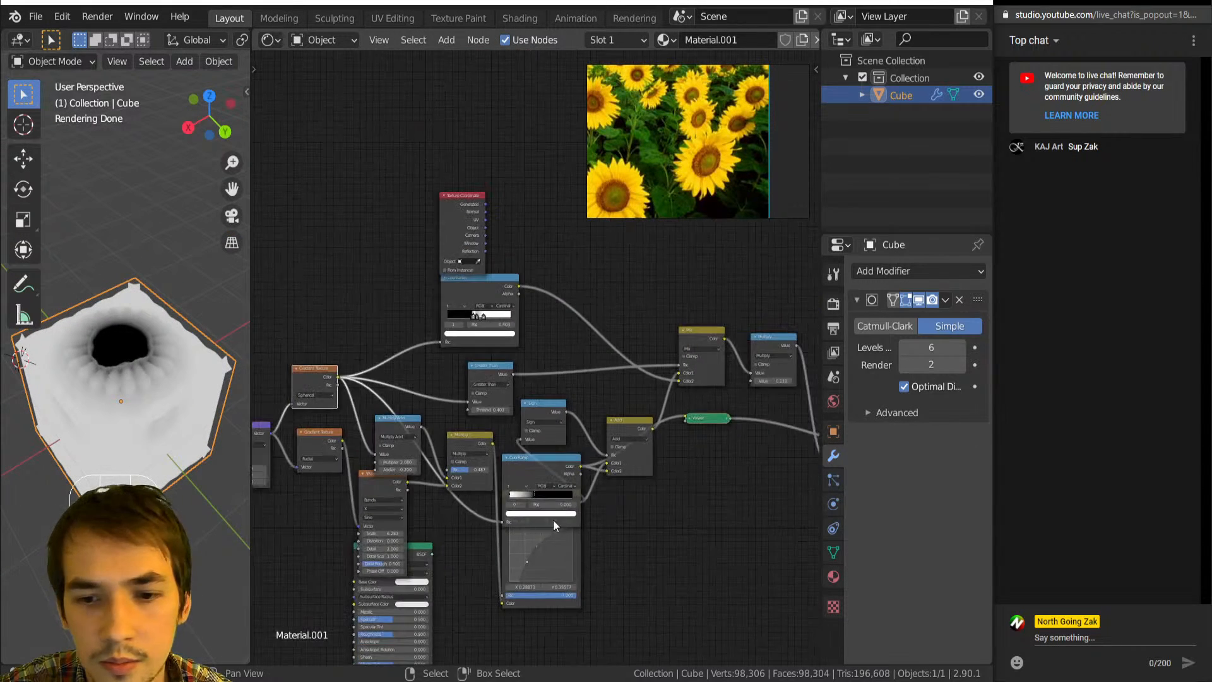
pyautogui.moveTo(671, 455); pyautogui.dragTo(551, 494, button='middle')
pyautogui.keyDown('ctrl'); pyautogui.keyDown('shift'); pyautogui.click(645, 382); pyautogui.keyUp('shift'); pyautogui.keyUp('ctrl')
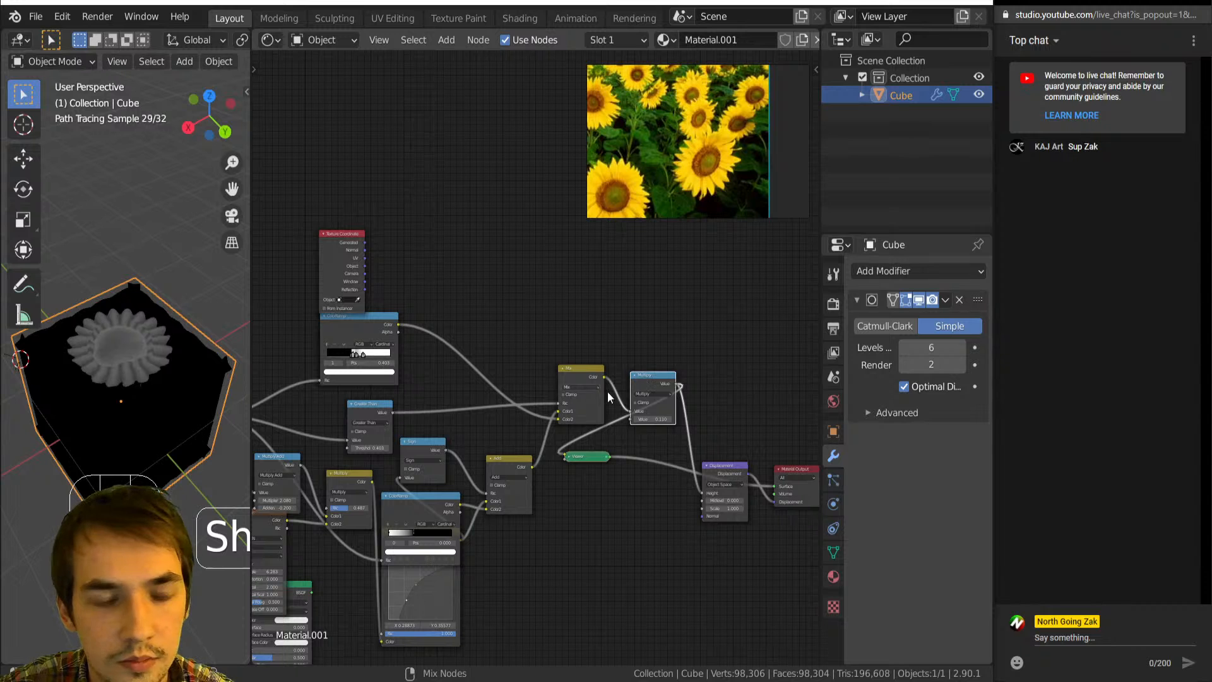
pyautogui.keyDown('ctrl'); pyautogui.keyDown('shift'); pyautogui.click(580, 380); pyautogui.keyUp('shift'); pyautogui.keyUp('ctrl')
pyautogui.keyDown('ctrl'); pyautogui.keyDown('shift'); pyautogui.click(645, 380); pyautogui.keyUp('shift'); pyautogui.keyUp('ctrl')
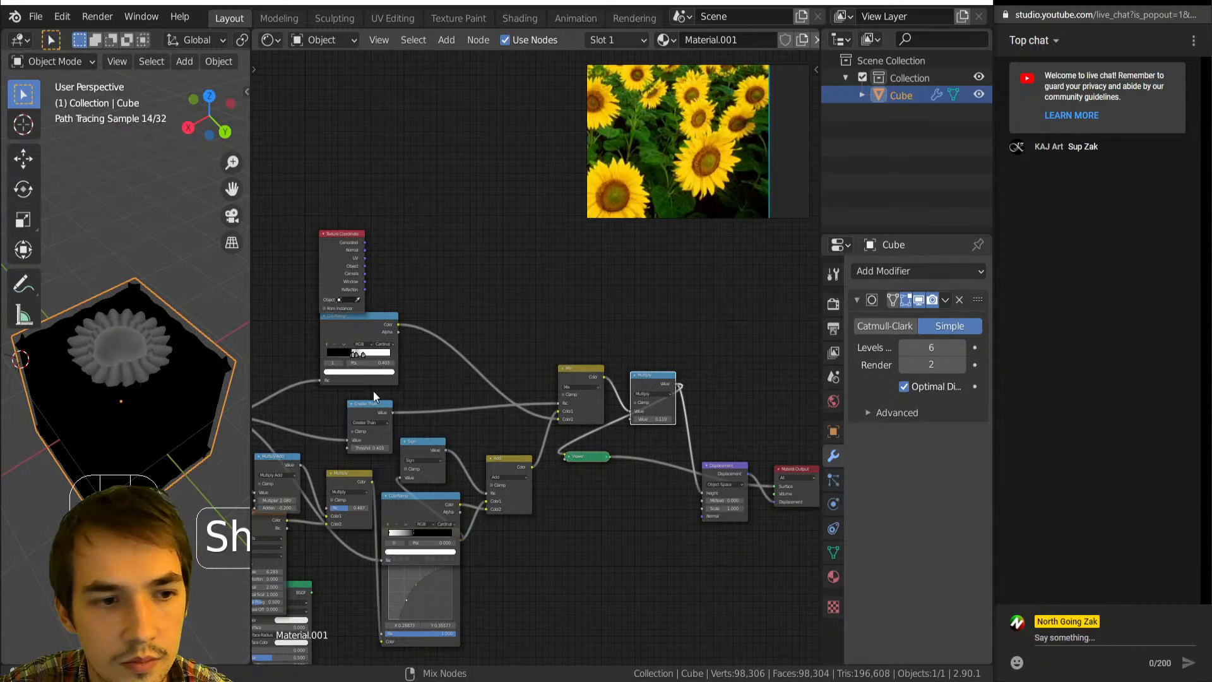
pyautogui.moveTo(165, 392); pyautogui.dragTo(120, 430, button='middle')
pyautogui.scroll(1, 490, 518)
# Move the black stop of the ColorRamp feeding the Add node to about 0.514.
pyautogui.scroll(2, 495, 513)
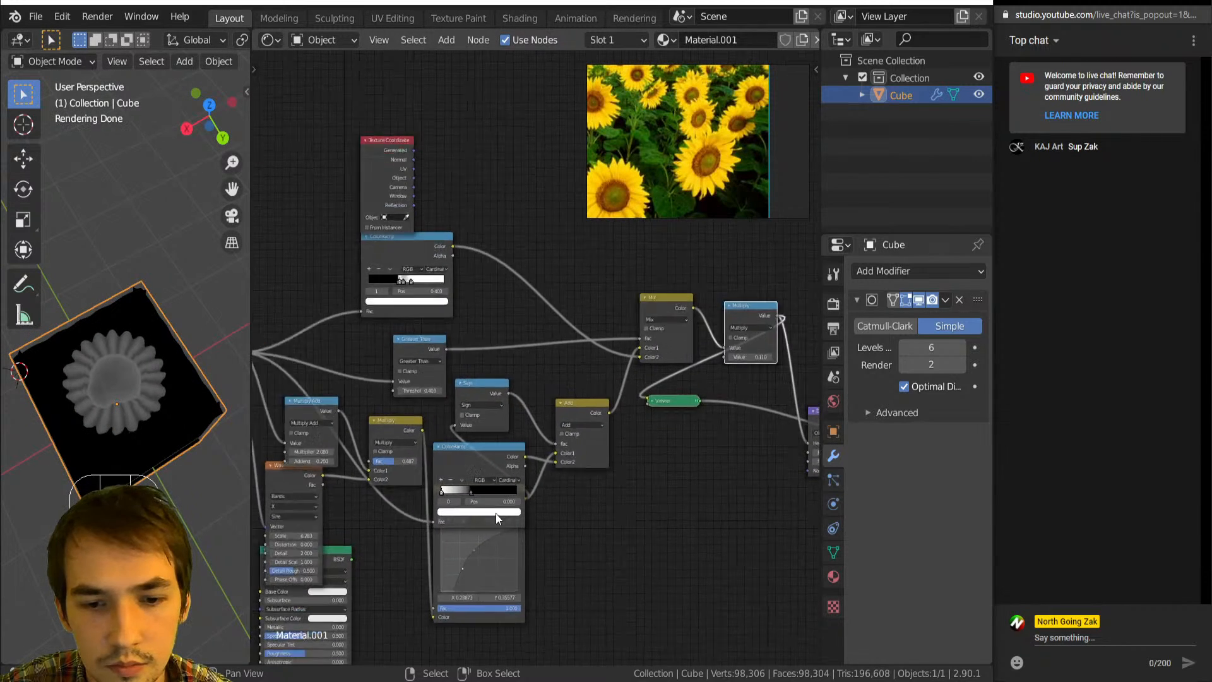
pyautogui.moveTo(437, 553)
pyautogui.mouseDown()
pyautogui.moveTo(471, 556)
pyautogui.moveTo(406, 560)
pyautogui.moveTo(444, 562)
pyautogui.mouseUp()
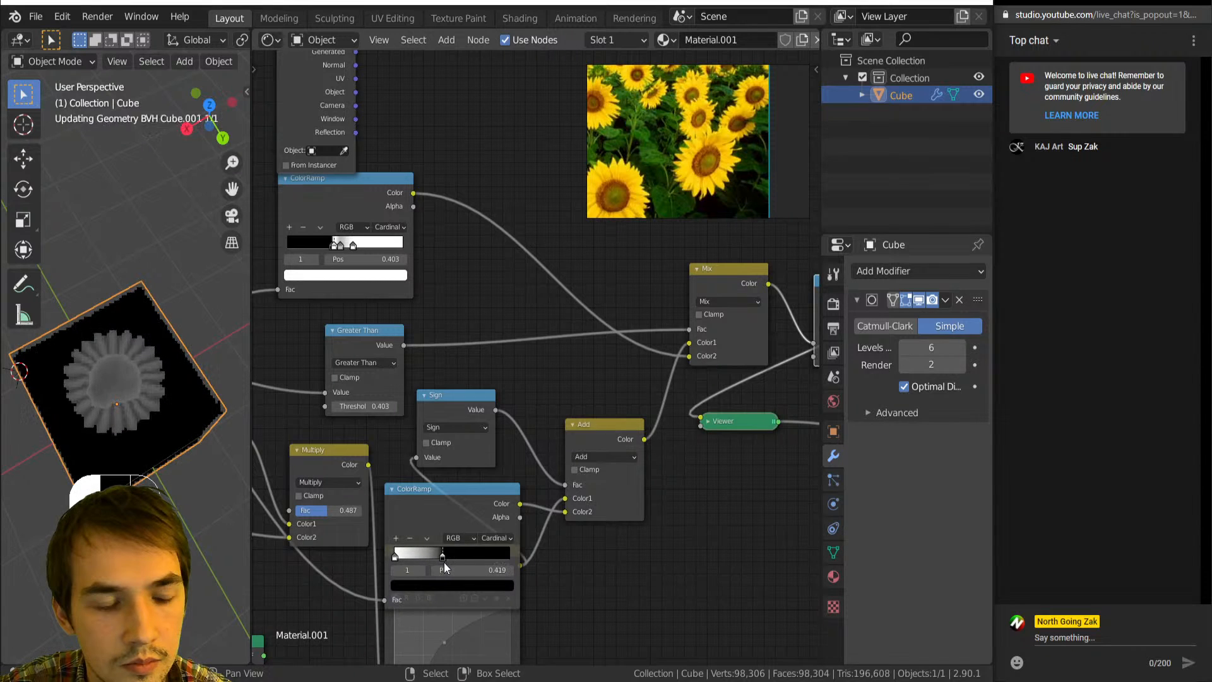
pyautogui.moveTo(142, 388)
pyautogui.mouseDown(button='middle')
pyautogui.moveTo(162, 302)
pyautogui.moveTo(139, 279)
pyautogui.moveTo(112, 350)
pyautogui.mouseUp(button='middle')
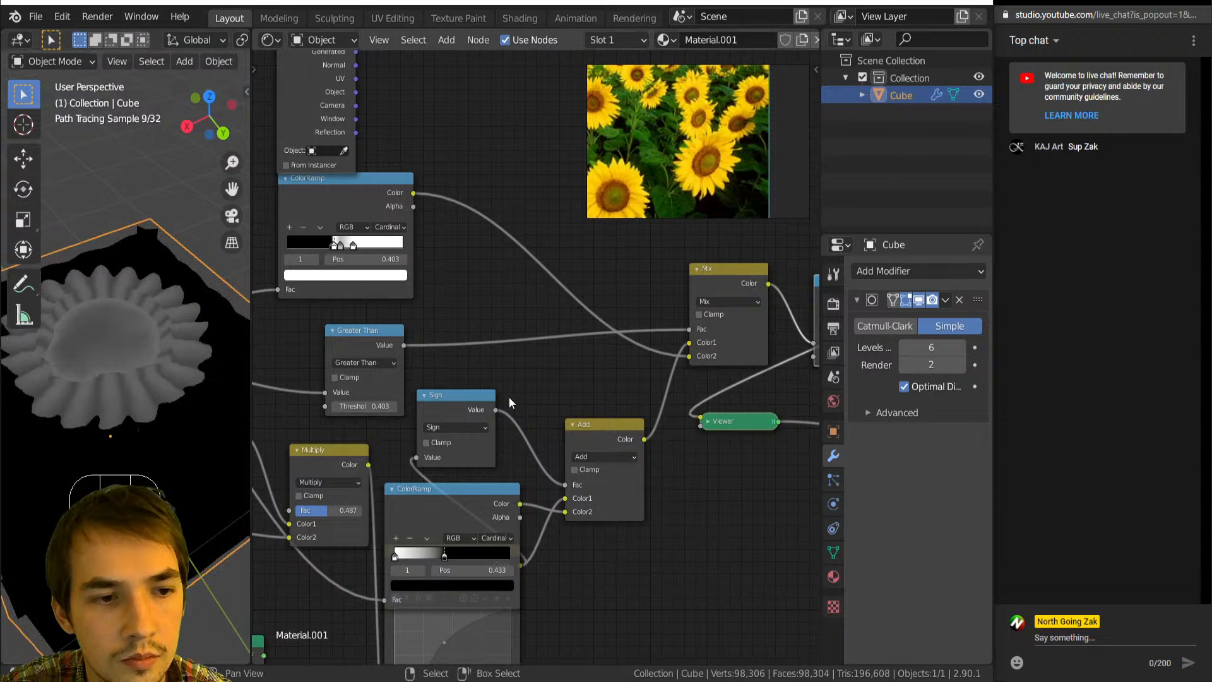
pyautogui.scroll(-6, 509, 396)
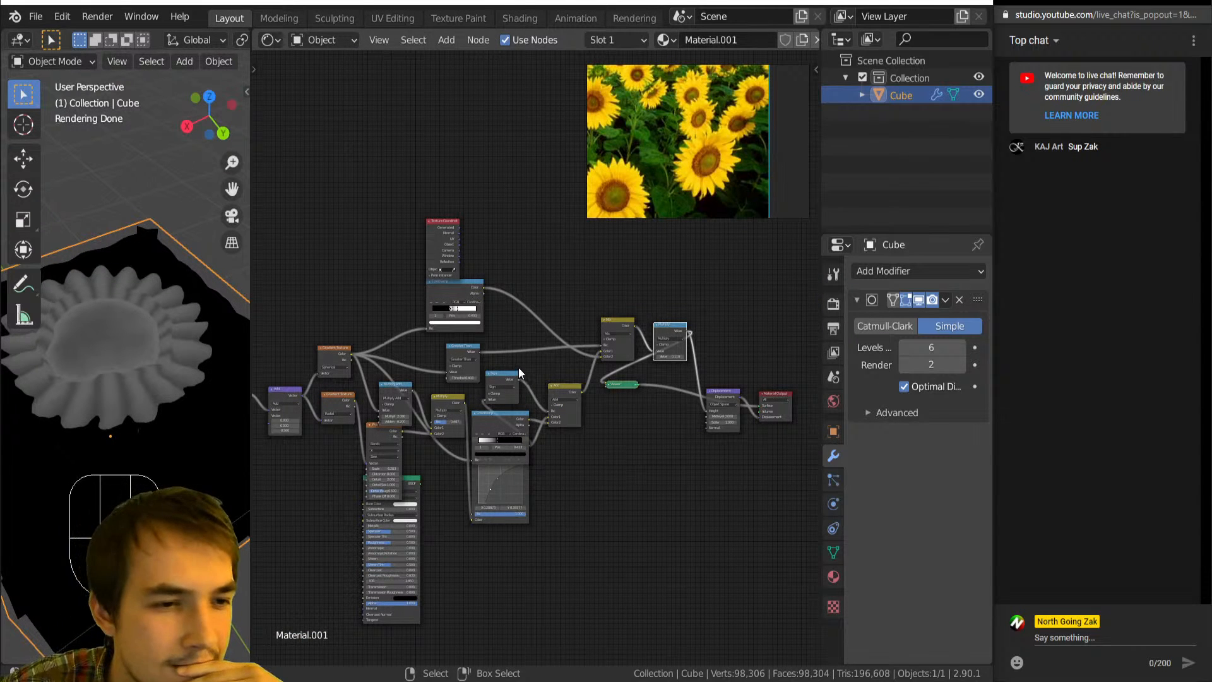
pyautogui.scroll(3, 530, 405)
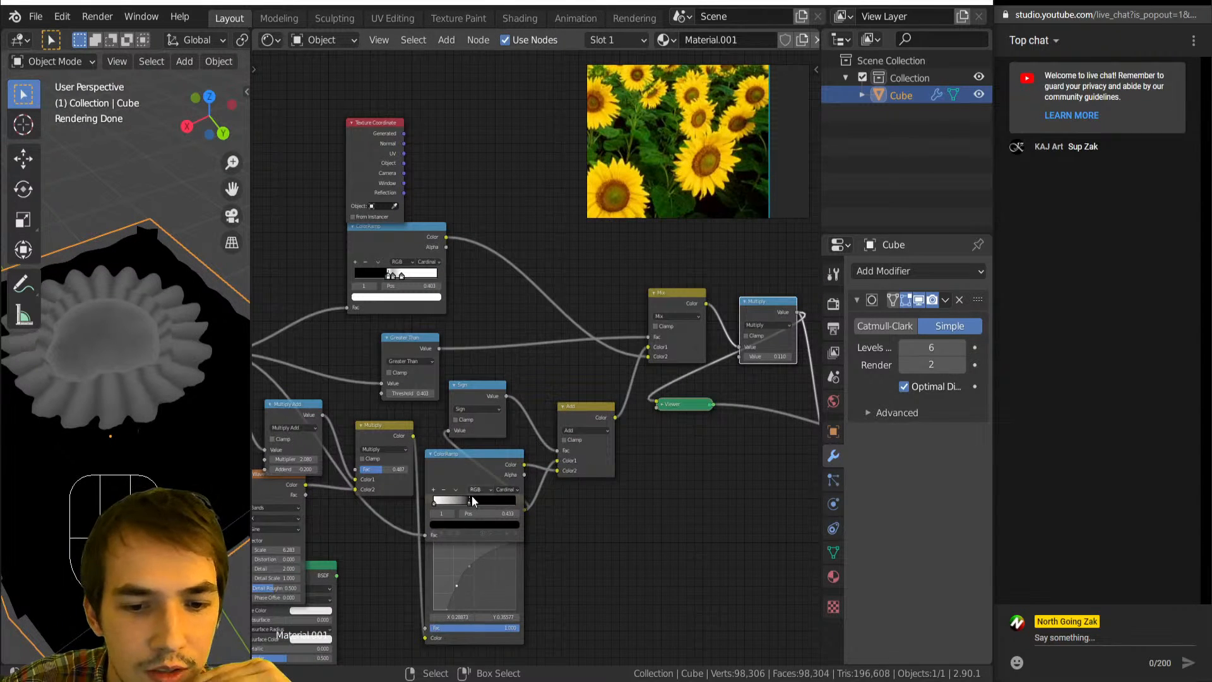
pyautogui.moveTo(471, 500)
pyautogui.mouseDown()
pyautogui.moveTo(434, 505)
pyautogui.moveTo(477, 508)
pyautogui.mouseUp()
pyautogui.moveTo(190, 404)
pyautogui.mouseDown(button='middle')
pyautogui.moveTo(162, 358)
pyautogui.moveTo(154, 409)
pyautogui.mouseUp(button='middle')
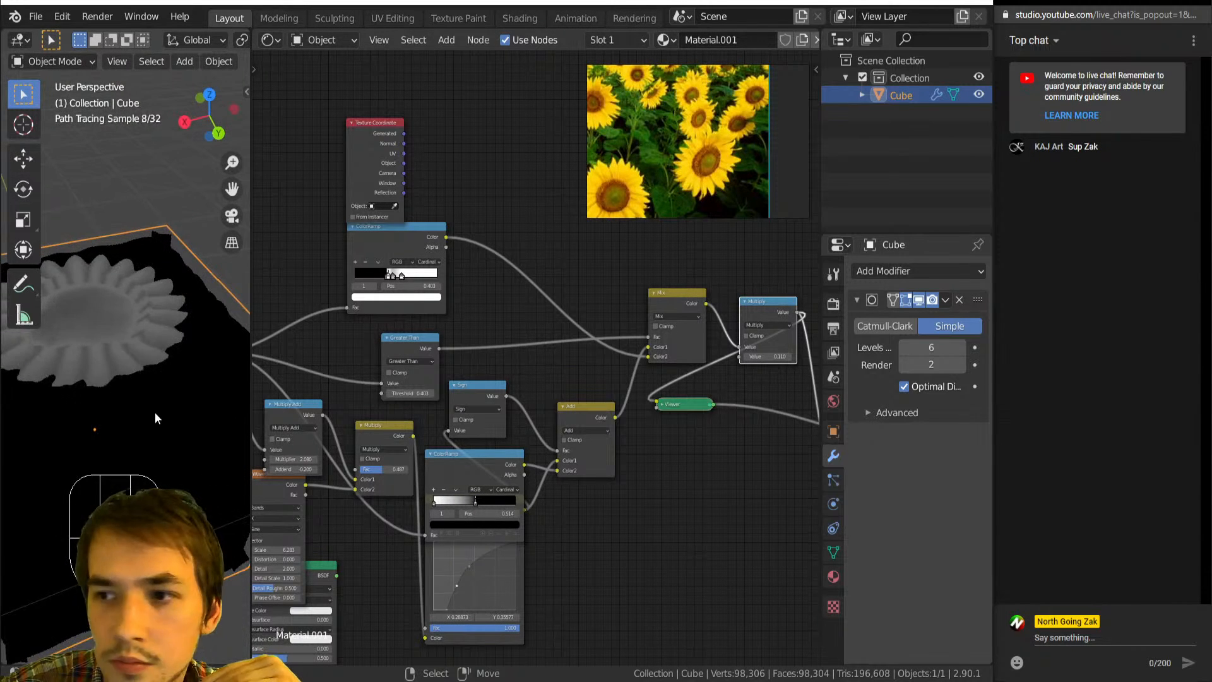
# Try shifting the black stop of the ColorRamp shaping the flower's center, and undo the change.
pyautogui.press('Home')
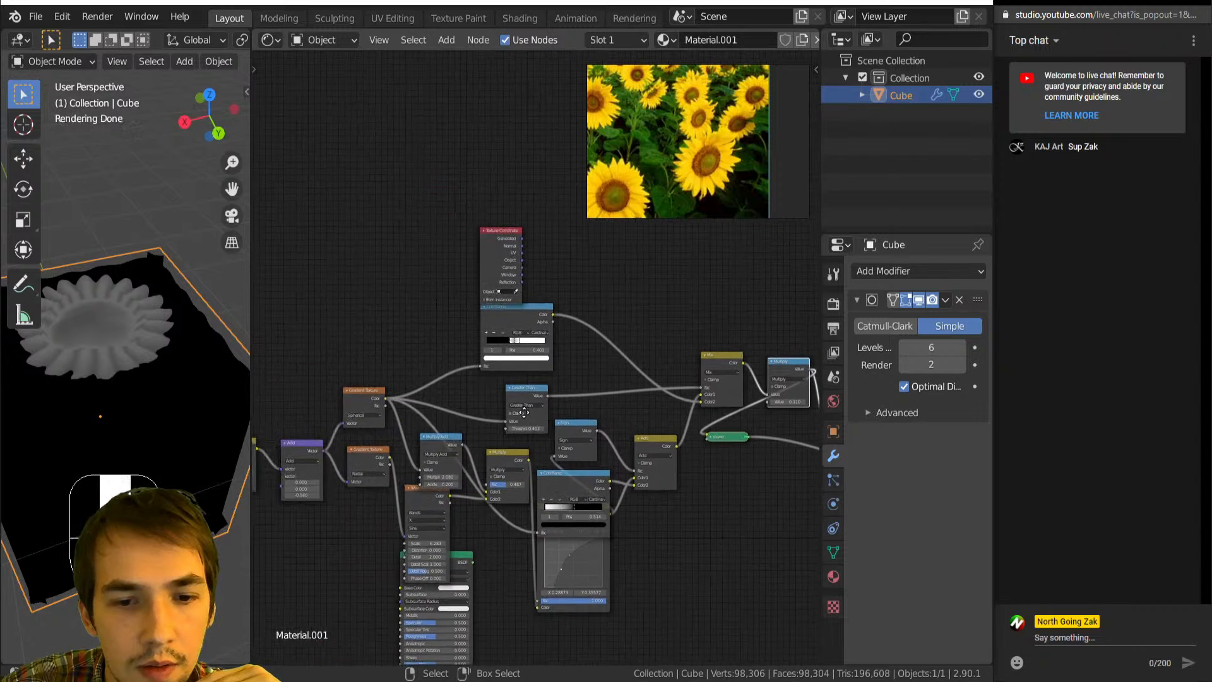
pyautogui.scroll(4, 503, 346)
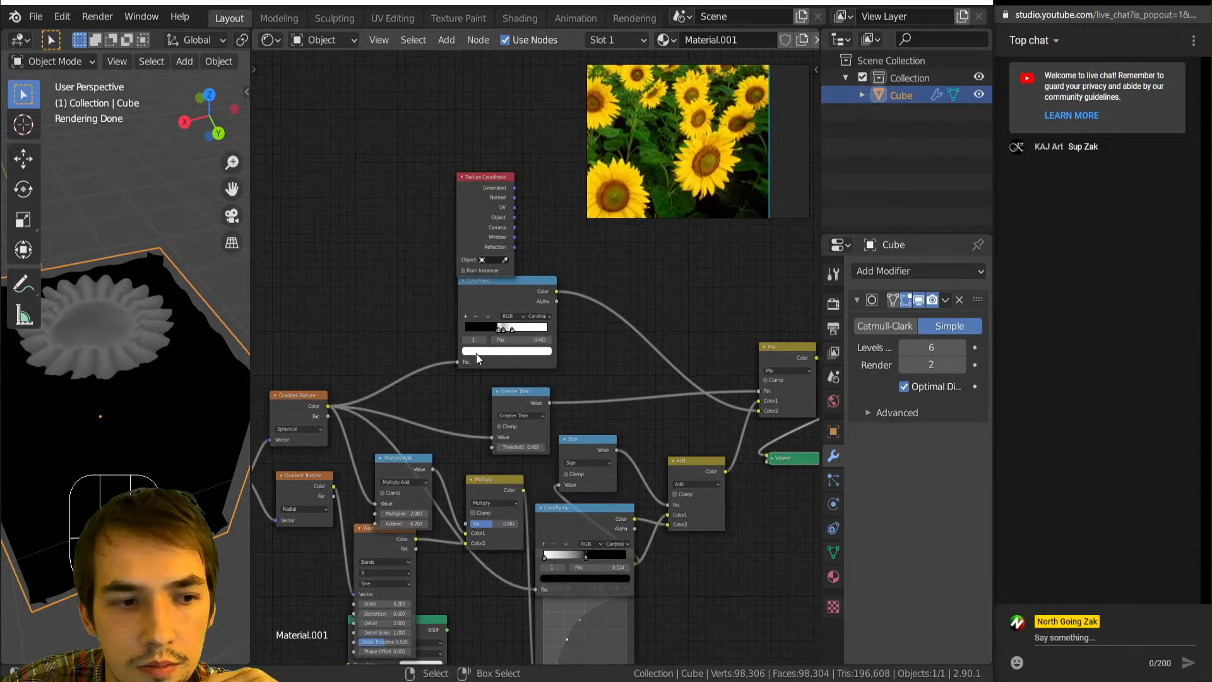
pyautogui.scroll(3, 517, 382)
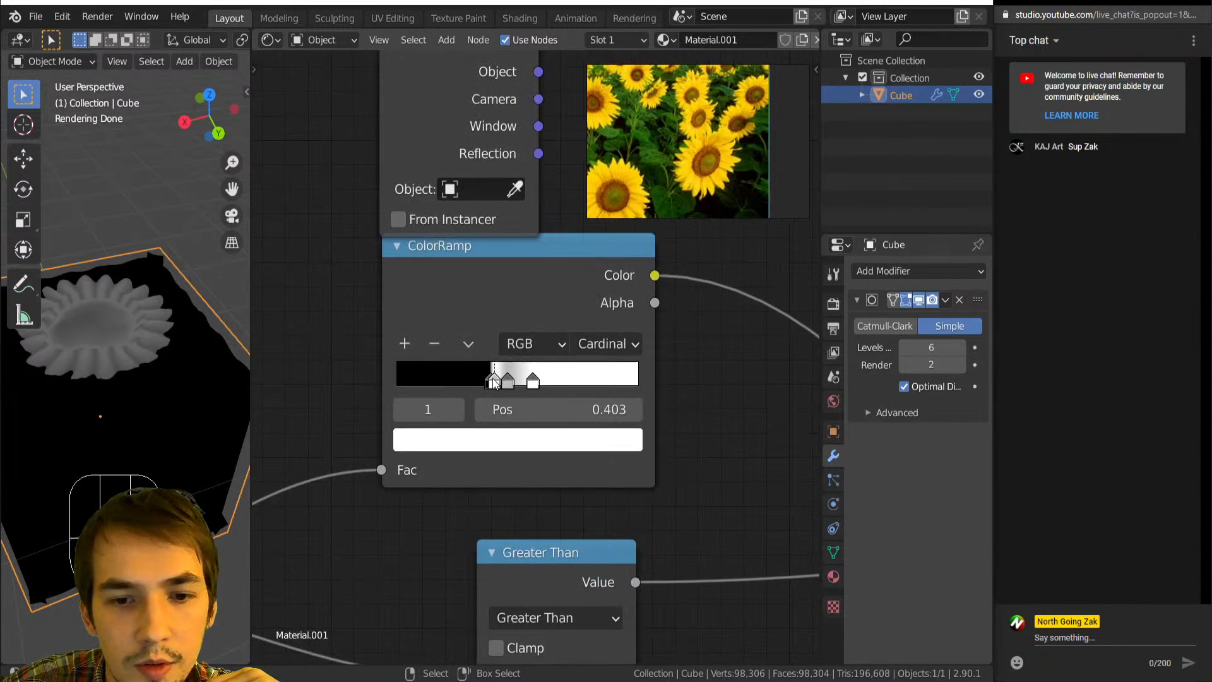
pyautogui.moveTo(487, 382); pyautogui.dragTo(487, 380)
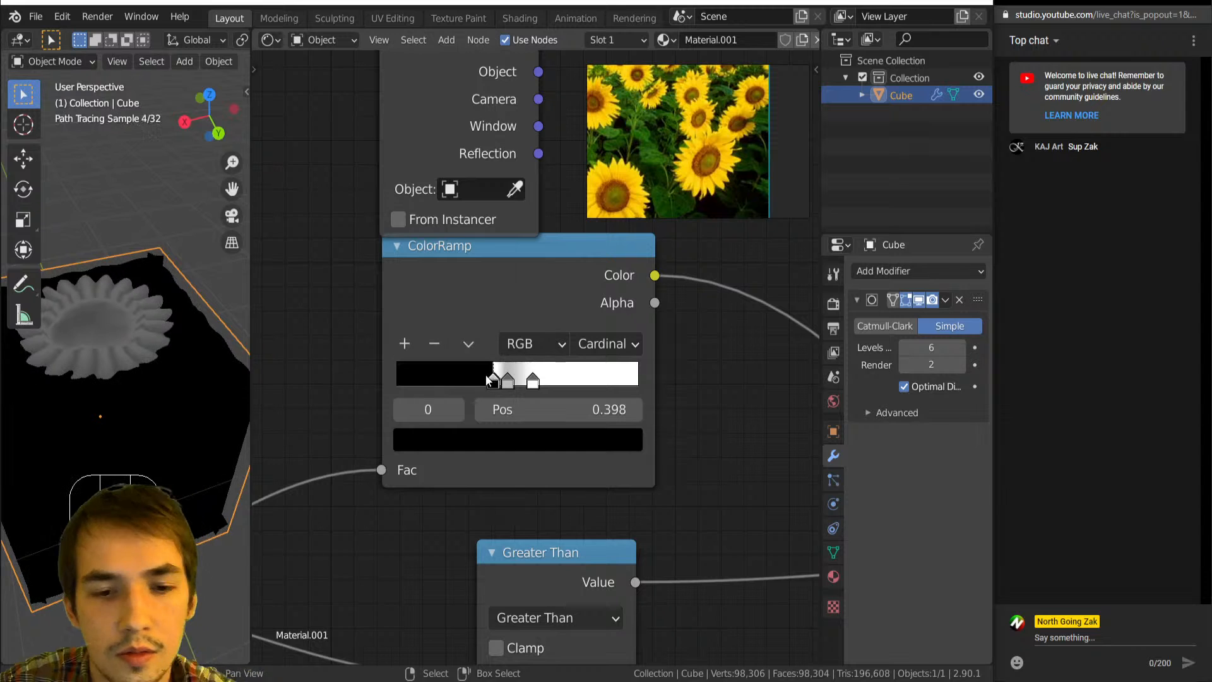
pyautogui.hotkey('ctrl', 'z')
pyautogui.scroll(-3, 334, 461)
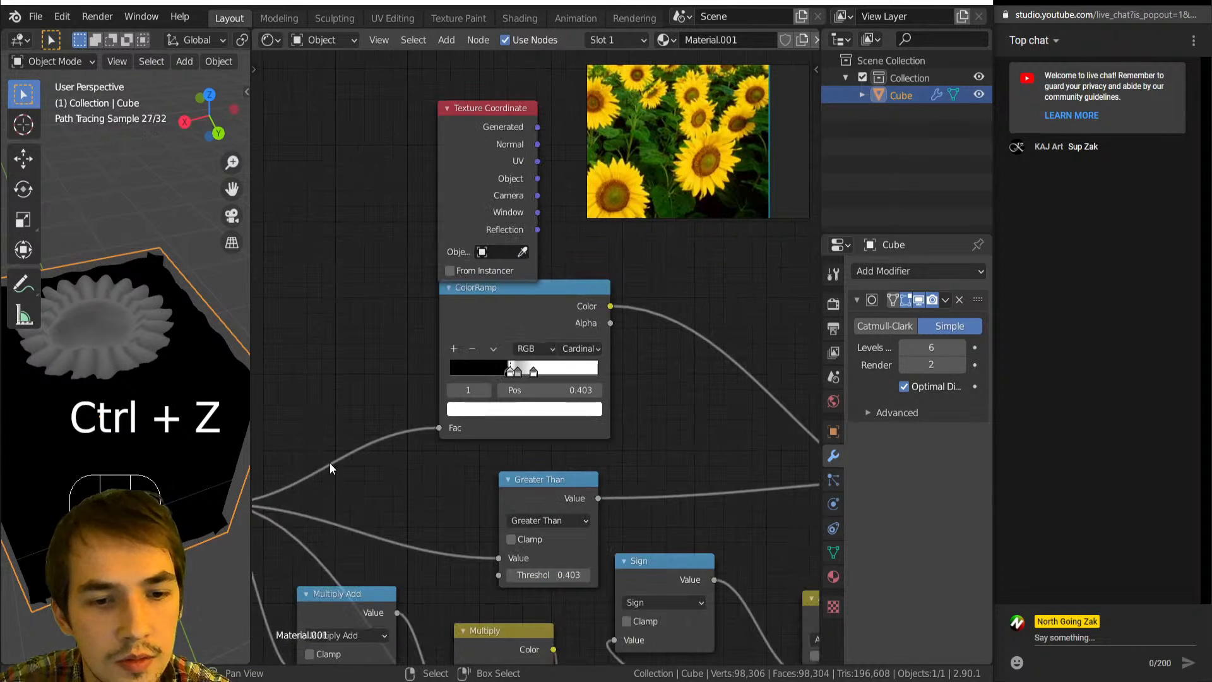
# Try a Math Add node between the spherical Gradient Texture and the center's ColorRamp, adjusting its added value and undoing that adjustment.
pyautogui.hotkey('shift', 'a')
pyautogui.moveTo(329, 463)
pyautogui.click(410, 349)
pyautogui.click(334, 486)
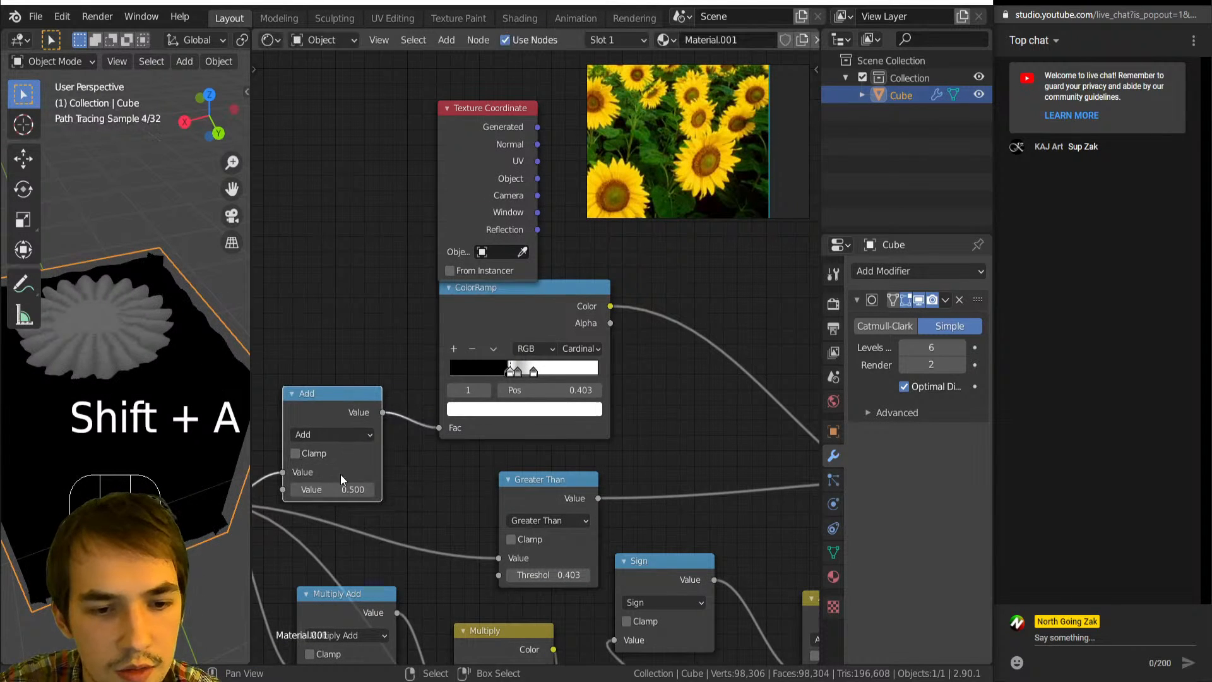
pyautogui.moveTo(334, 486); pyautogui.dragTo(395, 486)
pyautogui.hotkey('ctrl', 'z')
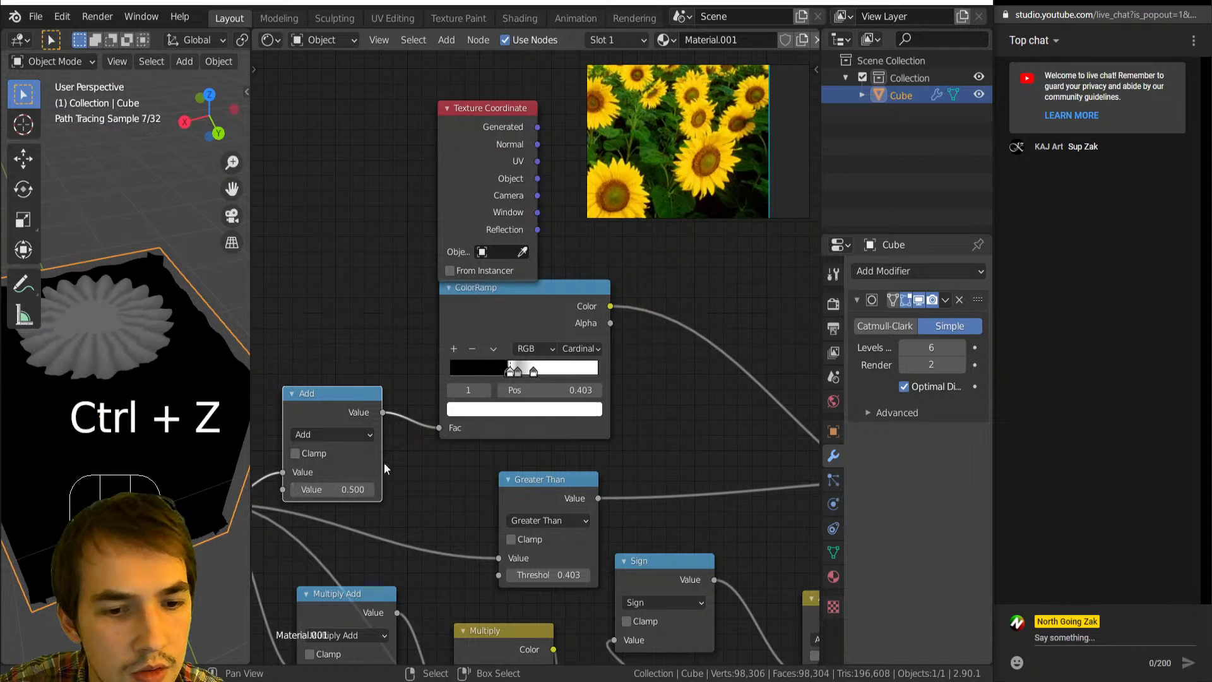
pyautogui.scroll(-3, 397, 444)
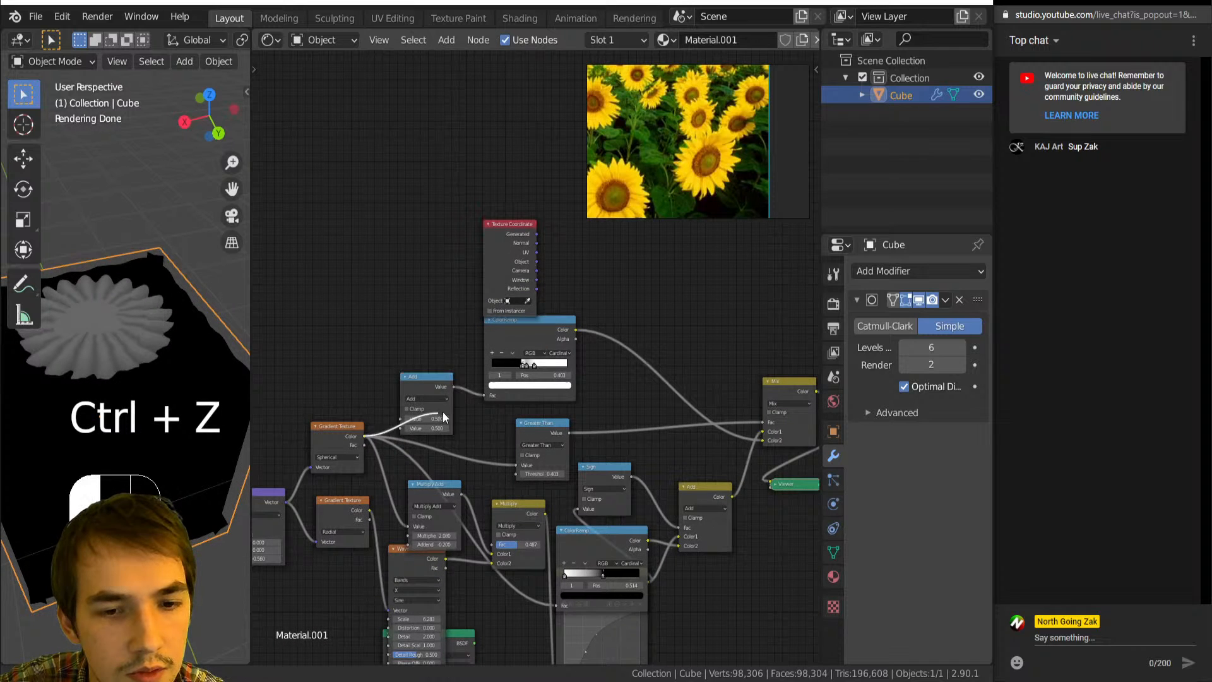
# Move the Math Add node between the center's ColorRamp and the Mix node, try different added values, and undo the value change.
pyautogui.moveTo(437, 382); pyautogui.dragTo(634, 315)
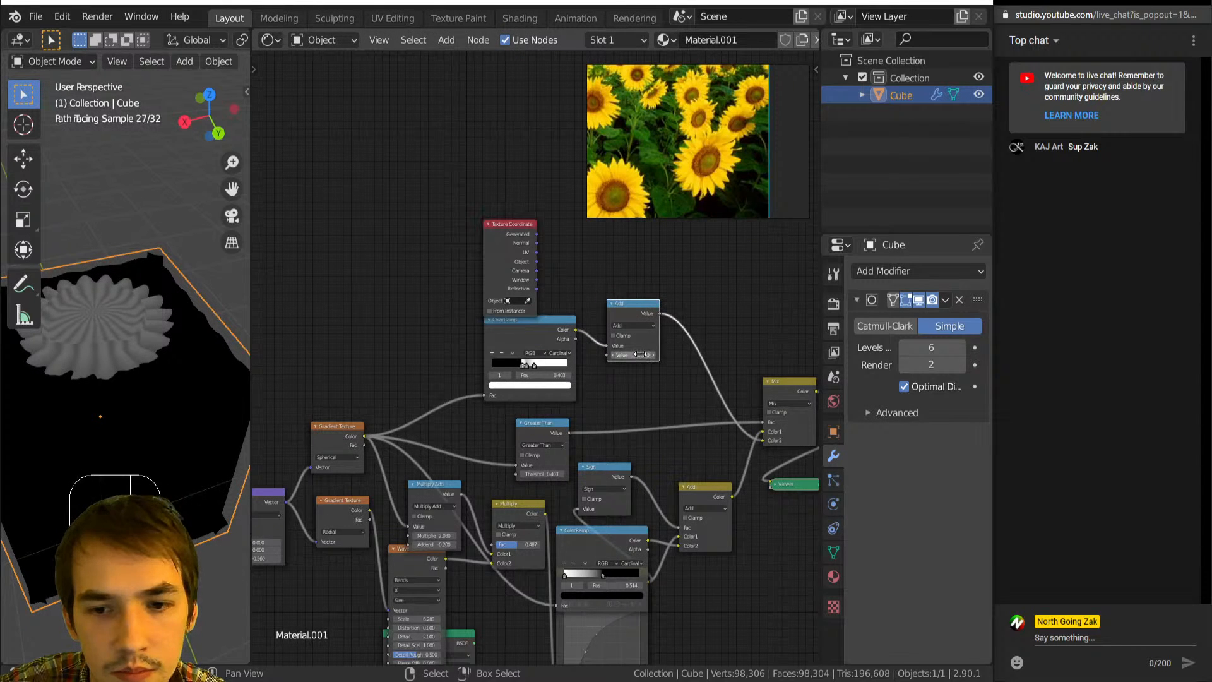
pyautogui.press('Return')
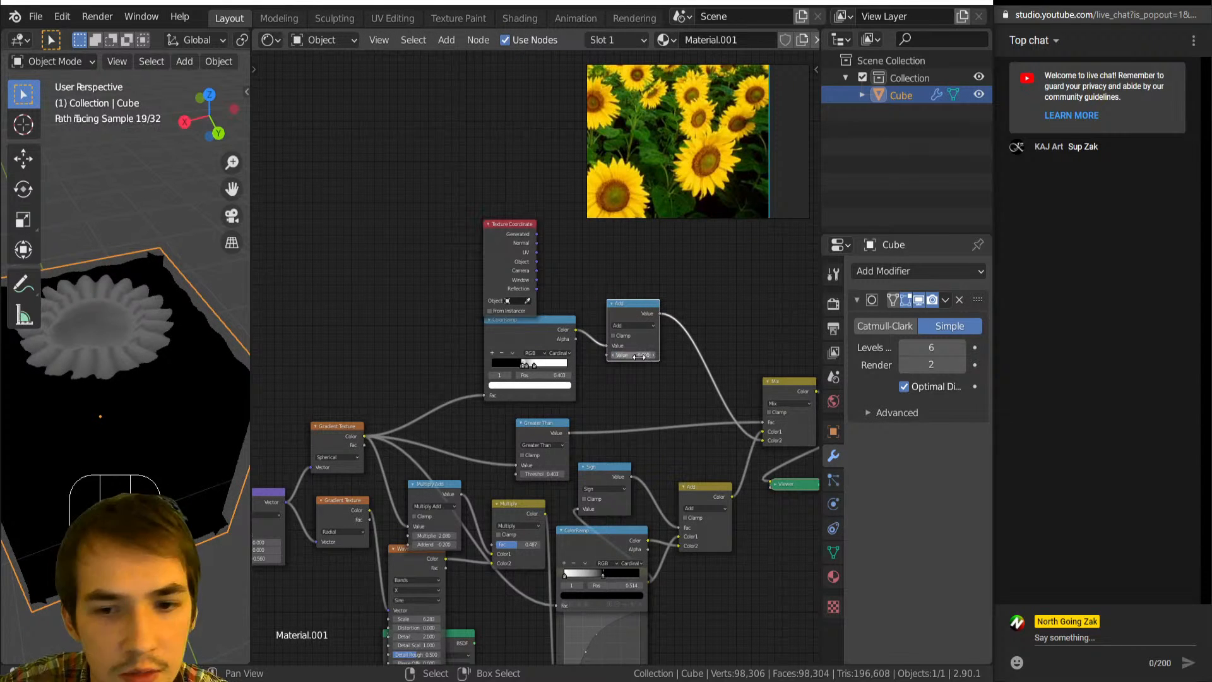
pyautogui.moveTo(632, 354)
pyautogui.keyDown('shift'); pyautogui.mouseDown()
pyautogui.moveTo(663, 355)
pyautogui.moveTo(651, 354)
pyautogui.mouseUp(); pyautogui.keyUp('shift')
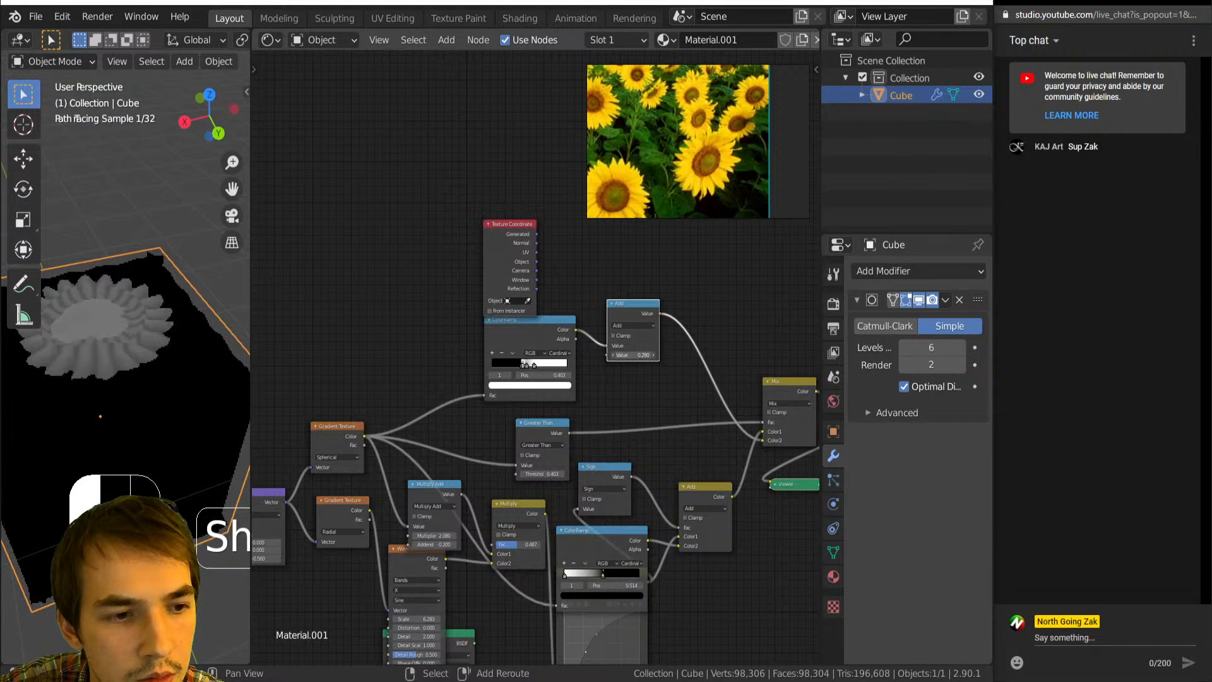
pyautogui.hotkey('ctrl', 'z')
# Try the Math node after the center's ColorRamp as Multiply with a changed value, and undo these changes.
pyautogui.click(640, 327)
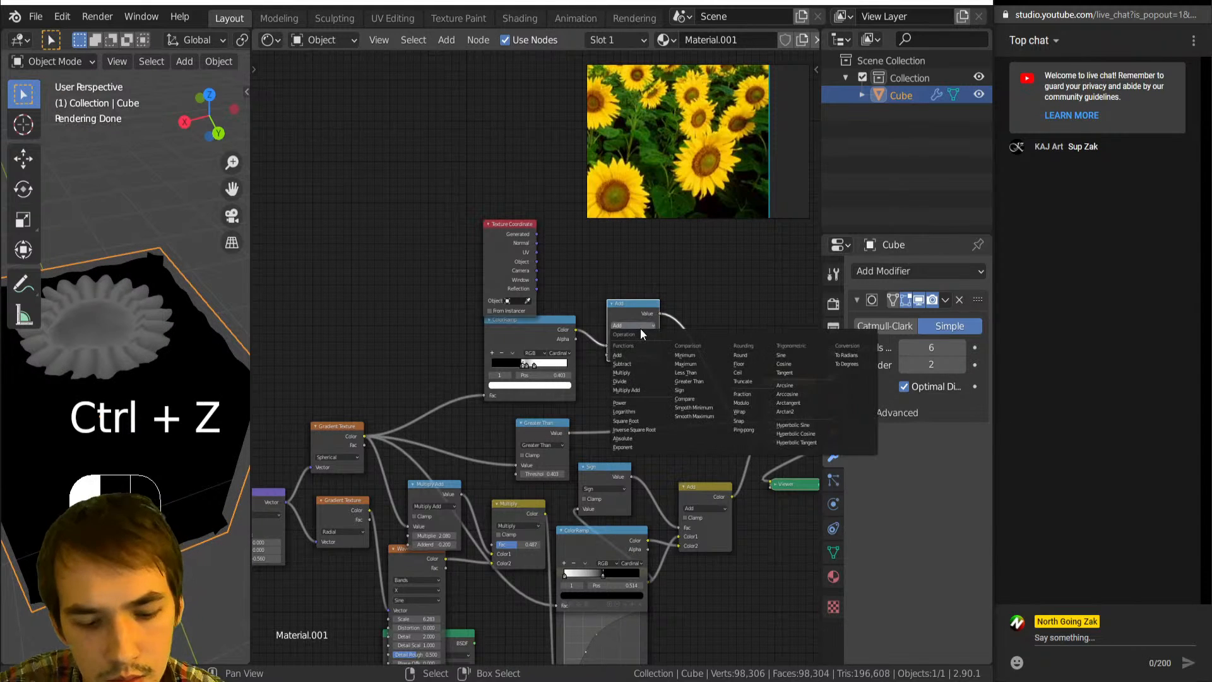
pyautogui.click(638, 373)
pyautogui.keyDown('shift'); pyautogui.moveTo(634, 354); pyautogui.dragTo(763, 355); pyautogui.keyUp('shift')
pyautogui.hotkey('ctrl', 'z')
pyautogui.hotkey('ctrl', 'z')
pyautogui.hotkey('ctrl', 'z')
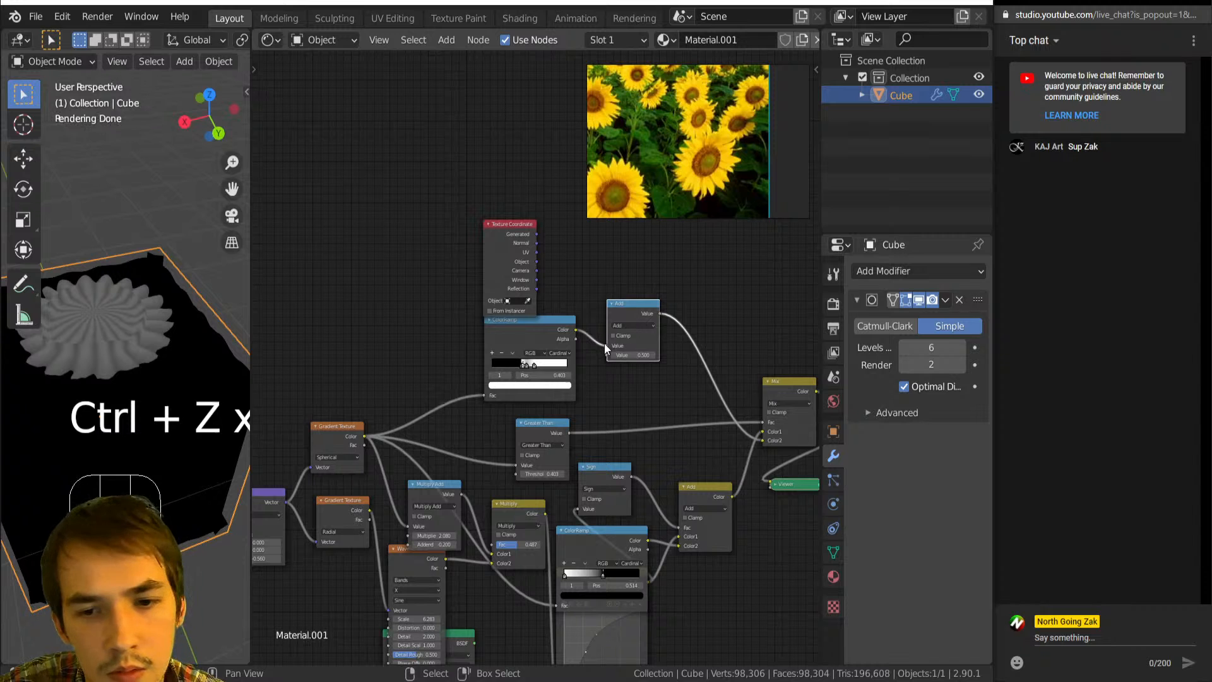
# Delete the Math Add node while keeping the center's ColorRamp linked to the Mix node.
pyautogui.rightClick(623, 323)
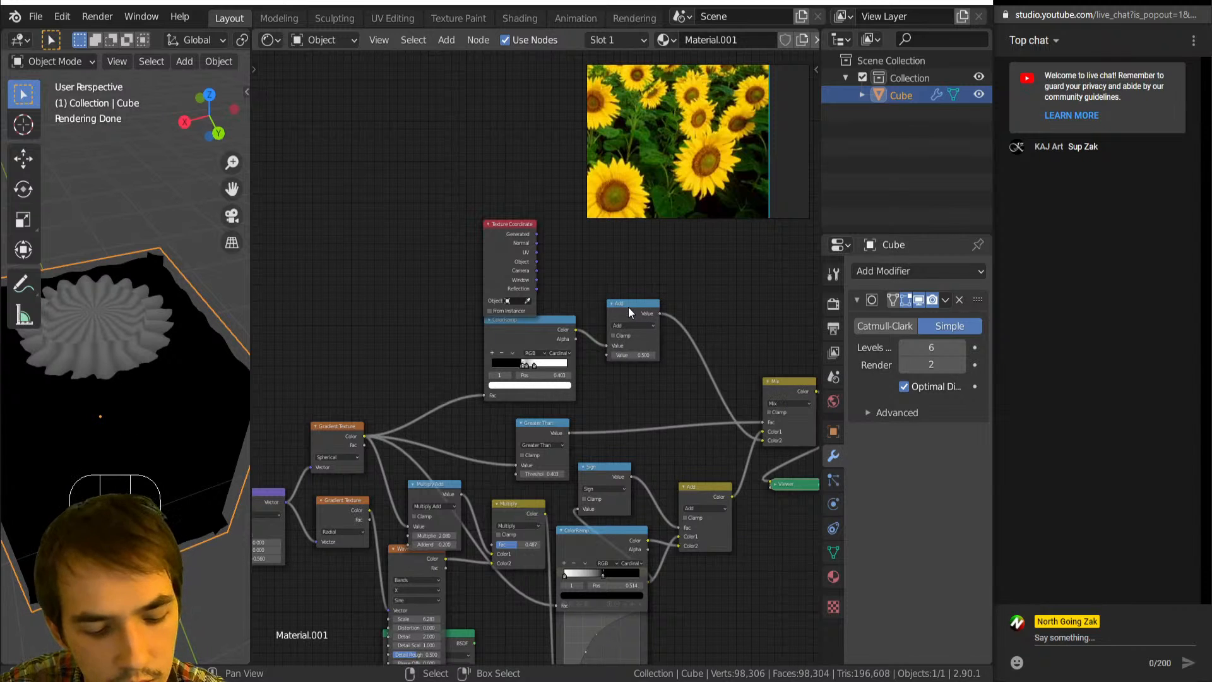
pyautogui.hotkey('ctrl', 'x')
pyautogui.hotkey('ctrl', 'x')
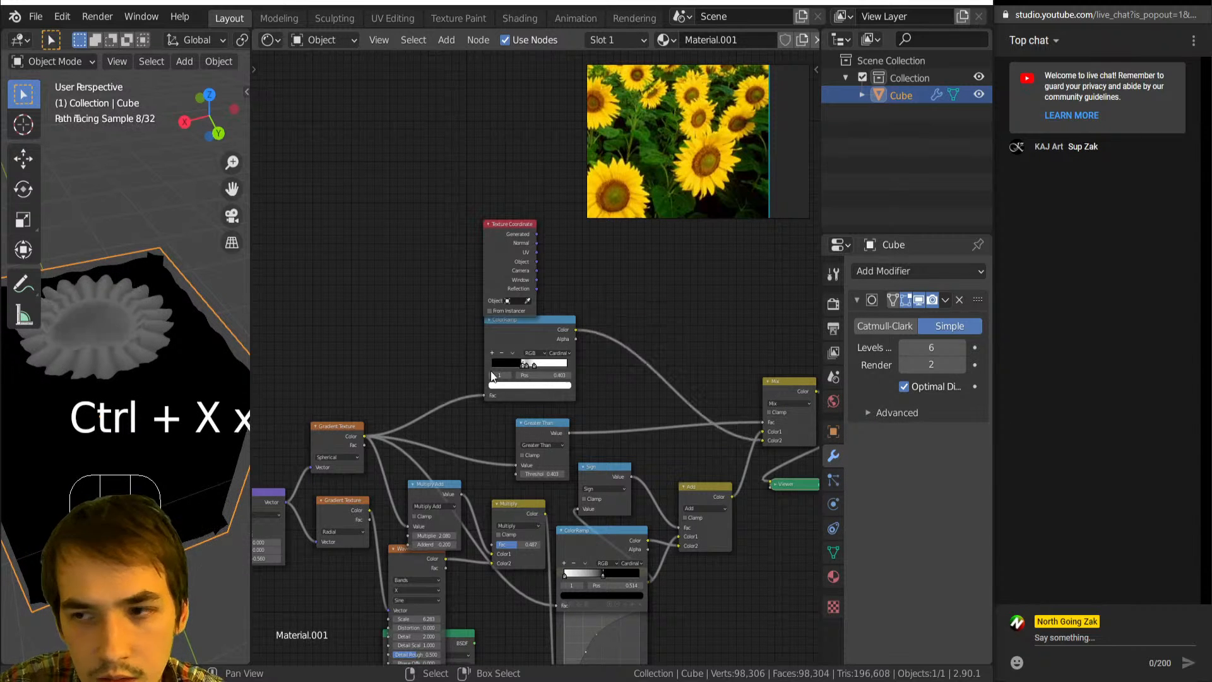
# Preview the spherical Gradient Texture in the Viewer, followed by the color and alpha outputs of the center's ColorRamp.
pyautogui.scroll(2, 399, 382)
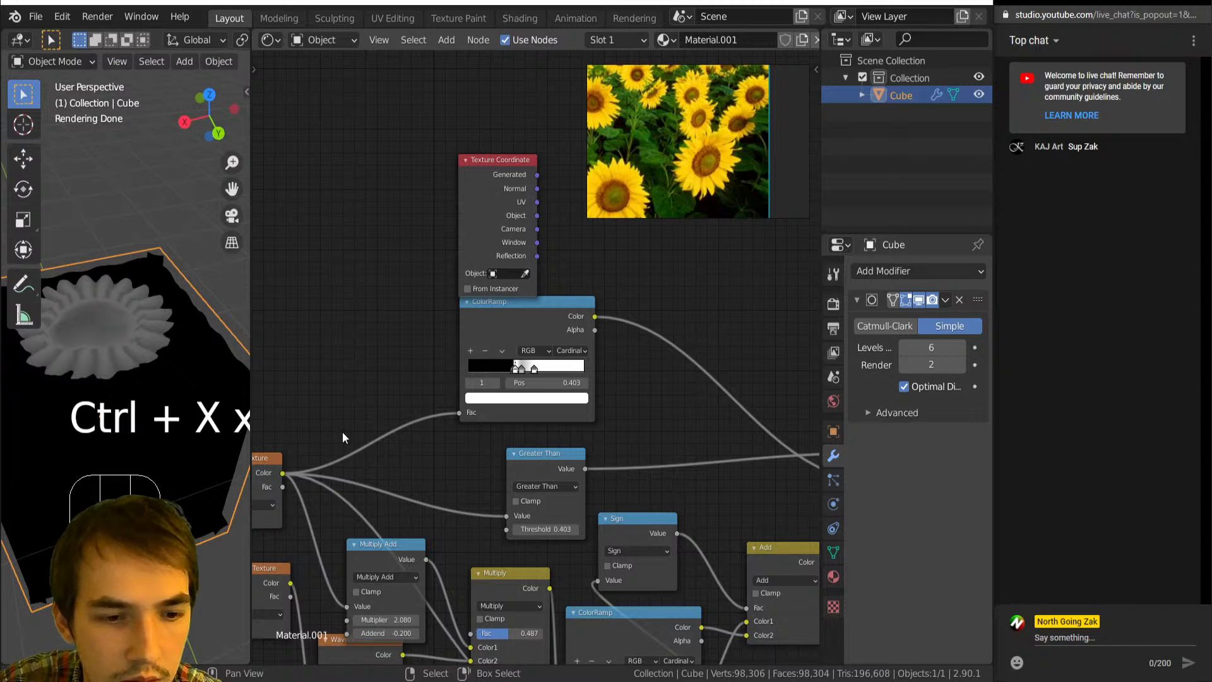
pyautogui.keyDown('ctrl'); pyautogui.keyDown('shift'); pyautogui.click(269, 471); pyautogui.keyUp('shift'); pyautogui.keyUp('ctrl')
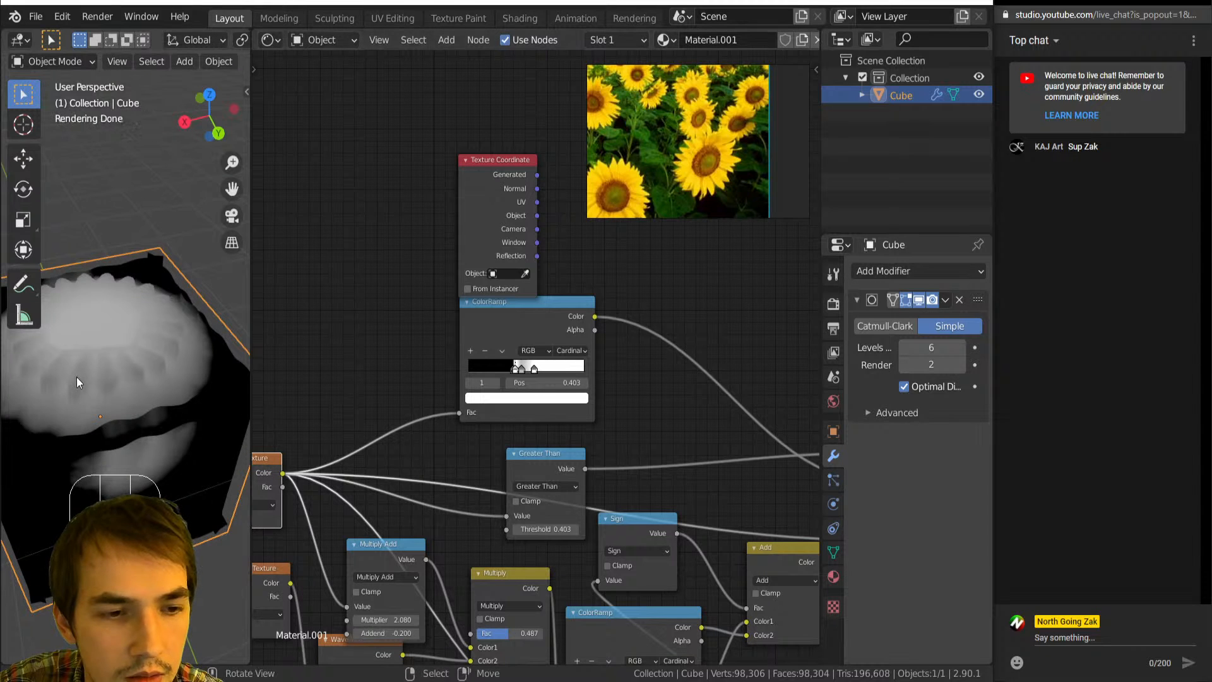
pyautogui.moveTo(77, 377); pyautogui.dragTo(81, 410, button='middle')
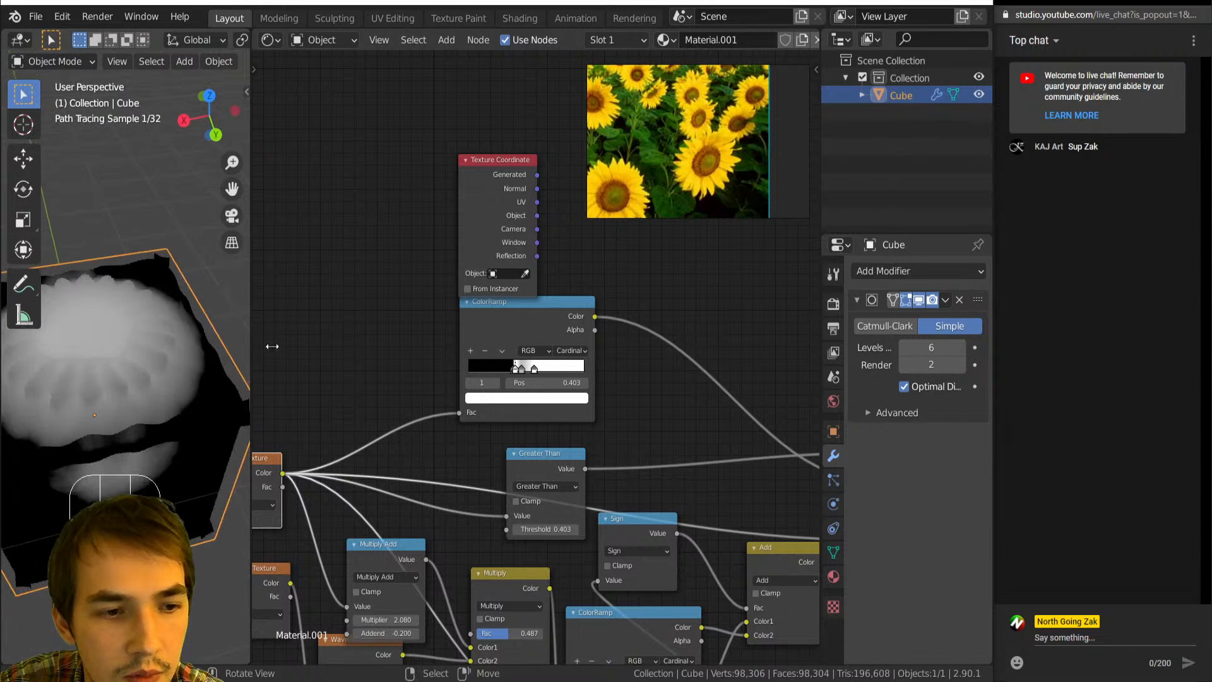
pyautogui.keyDown('ctrl'); pyautogui.keyDown('shift'); pyautogui.click(496, 332); pyautogui.keyUp('shift'); pyautogui.keyUp('ctrl')
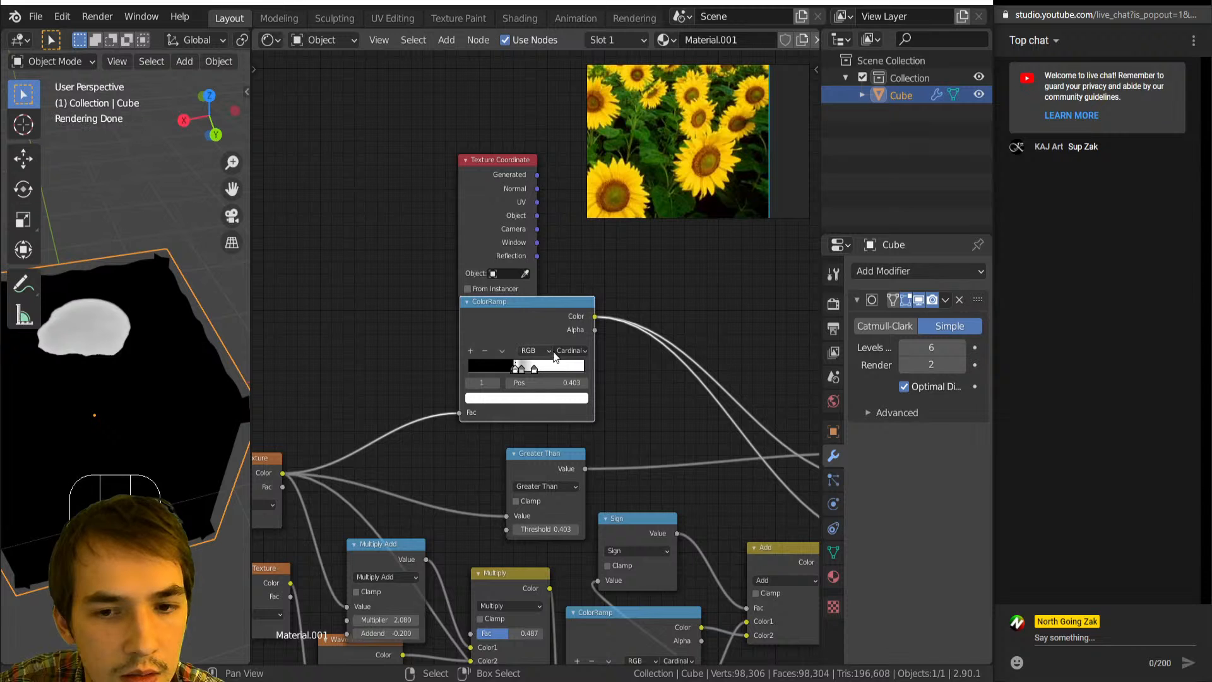
pyautogui.scroll(-3, 559, 324)
pyautogui.moveTo(584, 365); pyautogui.dragTo(503, 365, button='middle')
pyautogui.keyDown('ctrl'); pyautogui.keyDown('shift'); pyautogui.click(462, 339); pyautogui.keyUp('shift'); pyautogui.keyUp('ctrl')
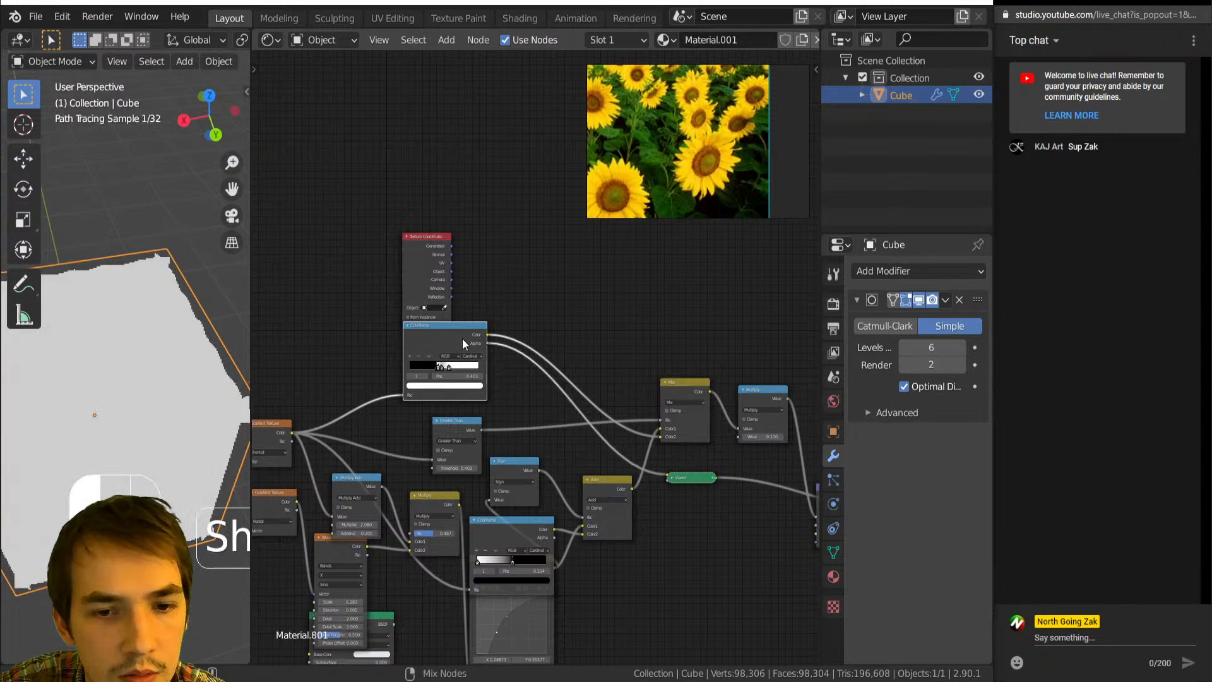
pyautogui.keyDown('ctrl'); pyautogui.keyDown('shift'); pyautogui.click(462, 339); pyautogui.keyUp('shift'); pyautogui.keyUp('ctrl')
pyautogui.scroll(5, 470, 368)
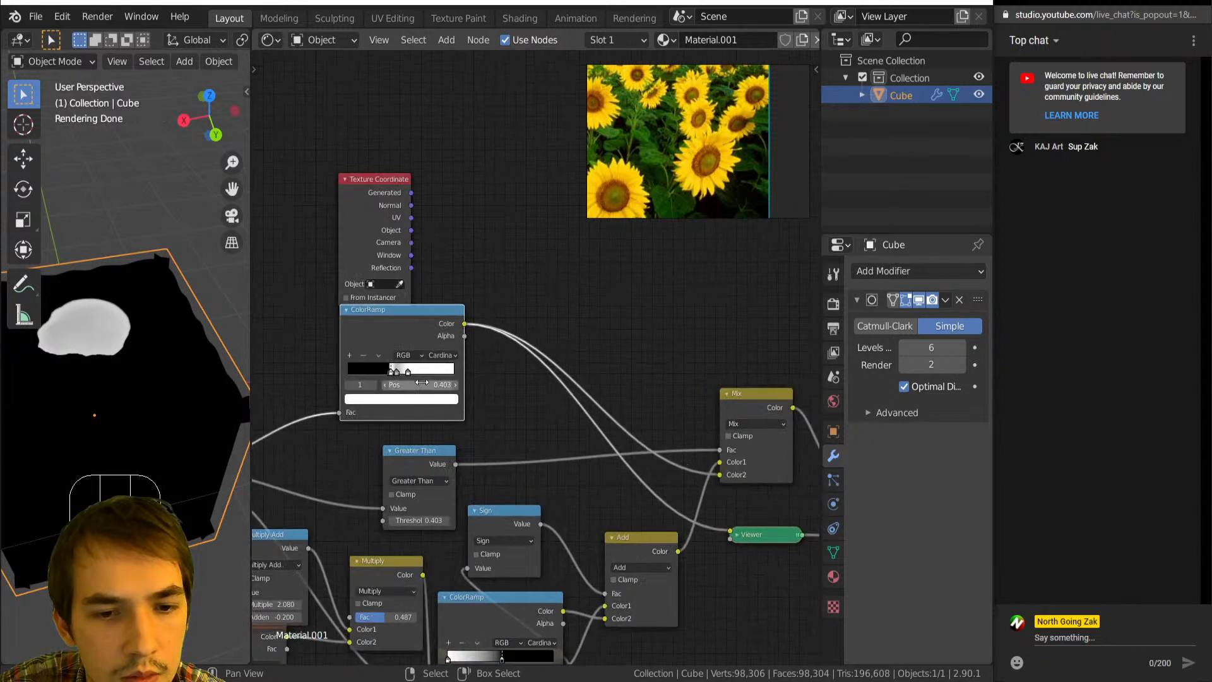
# Examine the center mask from above and compare the spherical Gradient Texture's outputs with the ColorRamp's color output in the Viewer.
pyautogui.moveTo(470, 363); pyautogui.dragTo(511, 370, button='middle')
pyautogui.moveTo(240, 358); pyautogui.dragTo(222, 405, button='middle')
pyautogui.scroll(2, 426, 381)
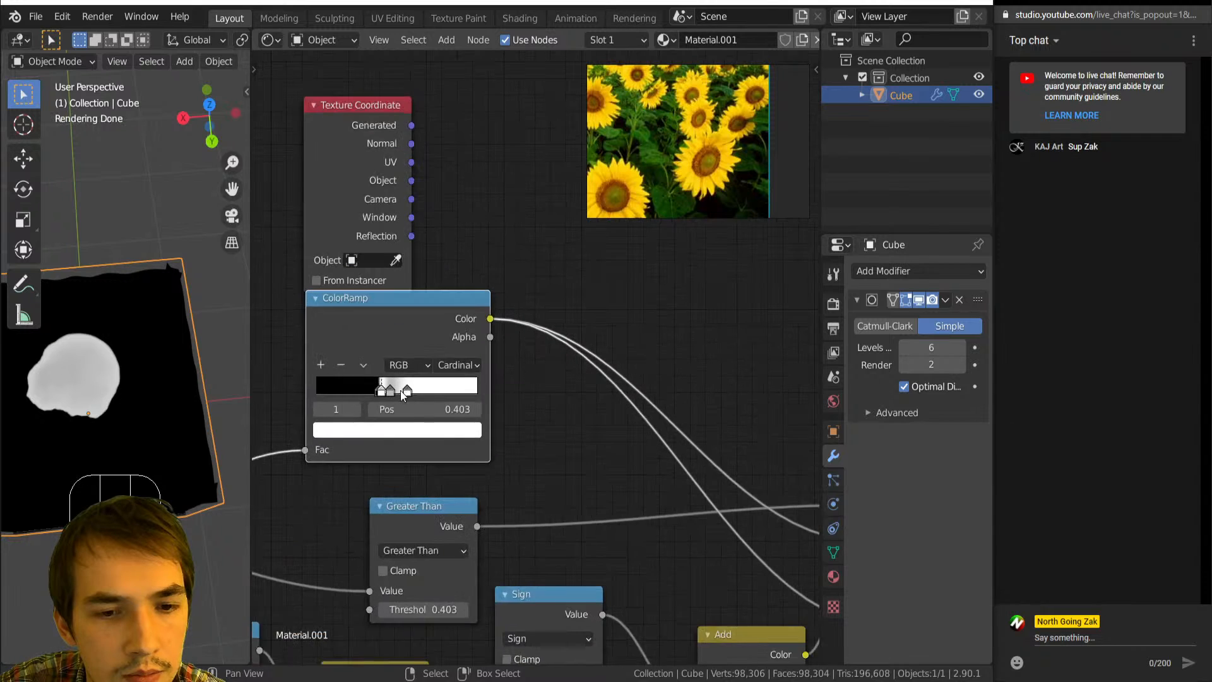
pyautogui.moveTo(459, 389); pyautogui.dragTo(481, 386, button='middle')
pyautogui.scroll(-3, 372, 407)
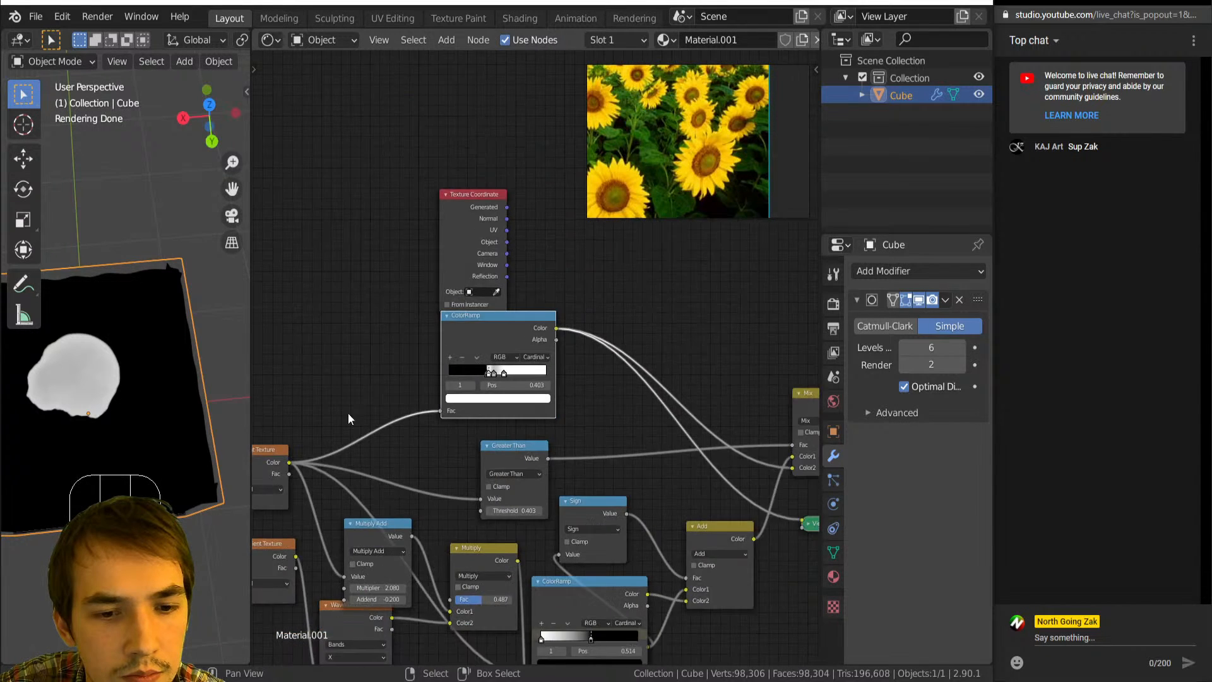
pyautogui.moveTo(347, 413); pyautogui.dragTo(492, 373, button='middle')
pyautogui.scroll(-4, 495, 367)
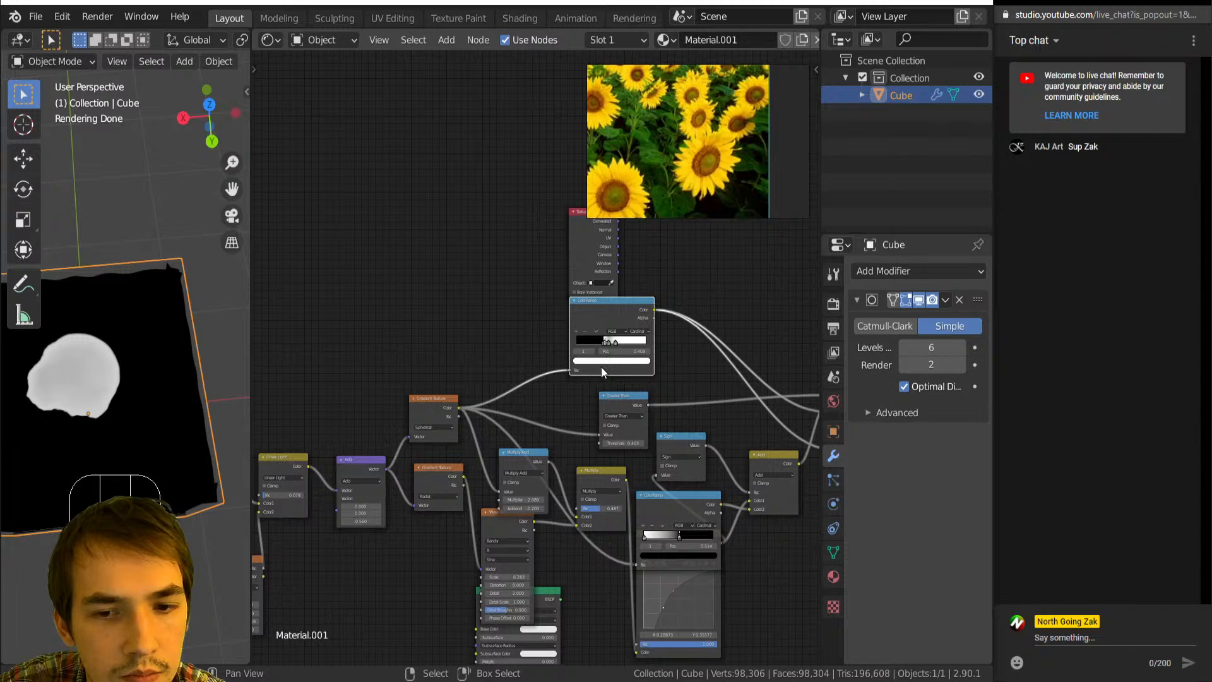
pyautogui.scroll(2, 527, 387)
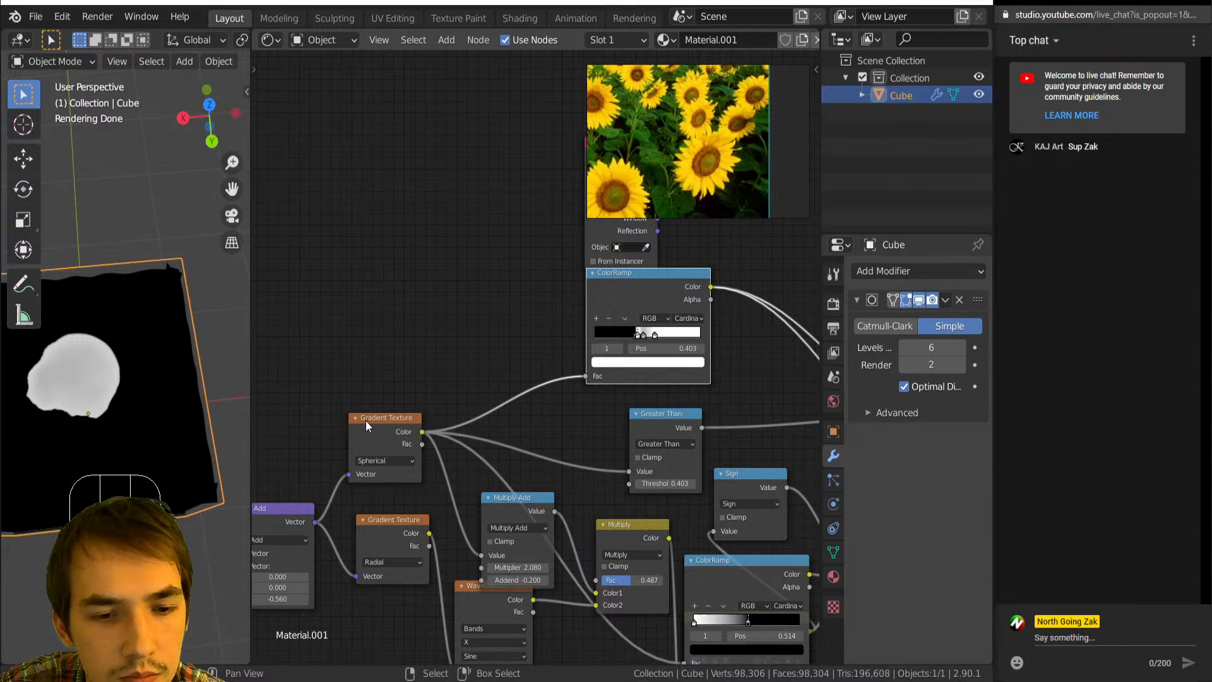
pyautogui.keyDown('ctrl'); pyautogui.keyDown('shift'); pyautogui.click(394, 435); pyautogui.keyUp('shift'); pyautogui.keyUp('ctrl')
pyautogui.keyDown('ctrl'); pyautogui.keyDown('shift'); pyautogui.click(394, 436); pyautogui.keyUp('shift'); pyautogui.keyUp('ctrl')
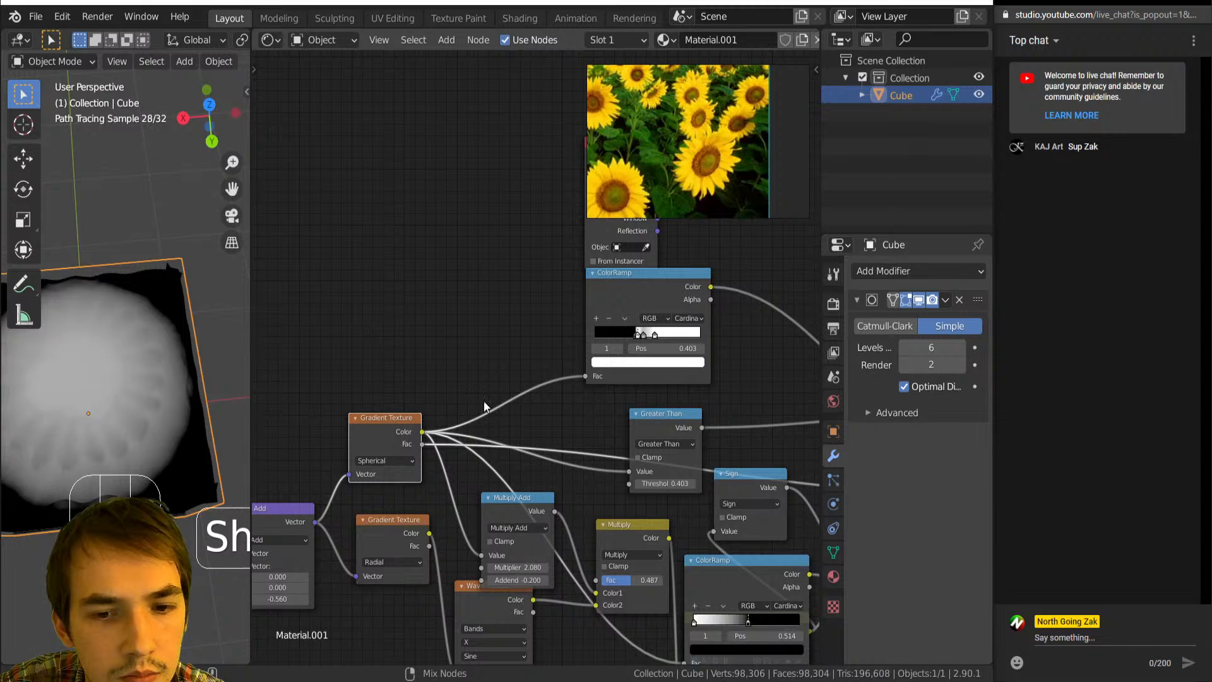
pyautogui.keyDown('ctrl'); pyautogui.keyDown('shift'); pyautogui.click(384, 426); pyautogui.keyUp('shift'); pyautogui.keyUp('ctrl')
pyautogui.keyDown('ctrl'); pyautogui.keyDown('shift'); pyautogui.click(634, 294); pyautogui.keyUp('shift'); pyautogui.keyUp('ctrl')
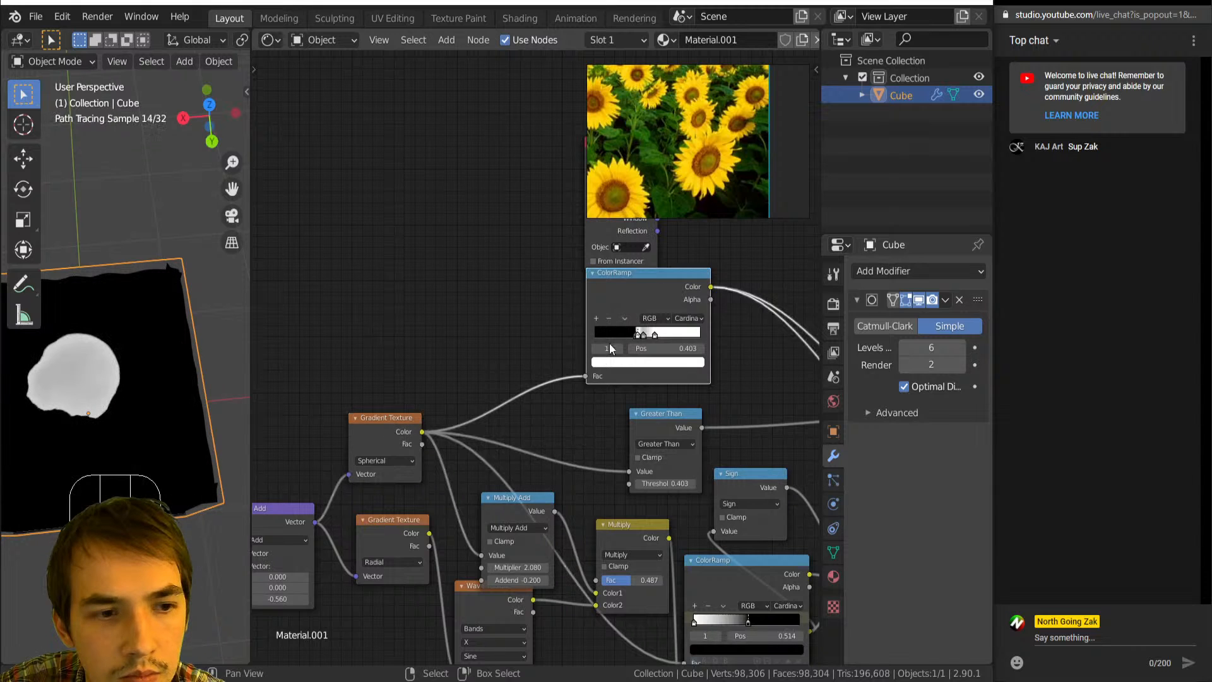
# Move the center ColorRamp's gray stop to 0.510 and its black stop to 0.447.
pyautogui.scroll(2, 609, 343)
pyautogui.click(635, 335)
pyautogui.moveTo(601, 383)
pyautogui.mouseDown()
pyautogui.moveTo(564, 382)
pyautogui.moveTo(623, 383)
pyautogui.moveTo(611, 385)
pyautogui.mouseUp()
pyautogui.hotkey('ctrl', 'z')
pyautogui.hotkey('ctrl', 'z')
pyautogui.scroll(-2, 631, 332)
pyautogui.scroll(-1, 635, 336)
pyautogui.moveTo(642, 363); pyautogui.dragTo(494, 323, button='middle')
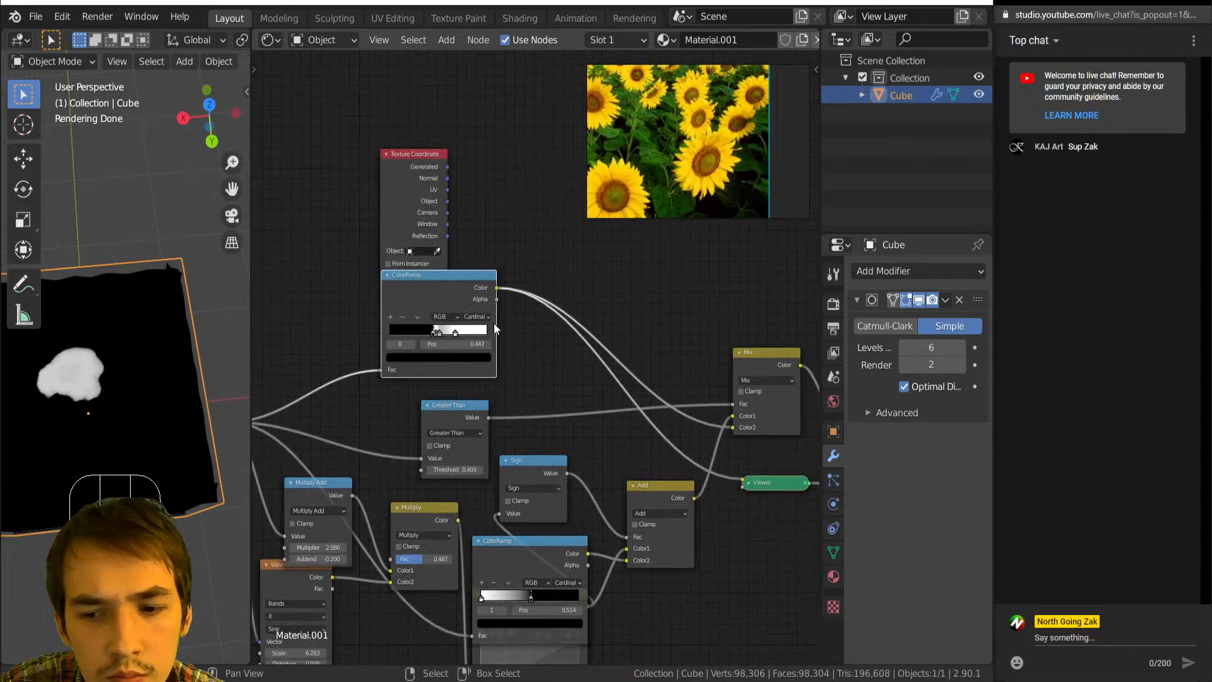
# Preview the final Multiply node's output in the Viewer and undo the last move of the center ColorRamp's black stop.
pyautogui.moveTo(660, 384); pyautogui.dragTo(487, 365, button='middle')
pyautogui.moveTo(611, 400); pyautogui.dragTo(568, 397, button='middle')
pyautogui.scroll(-2, 568, 397)
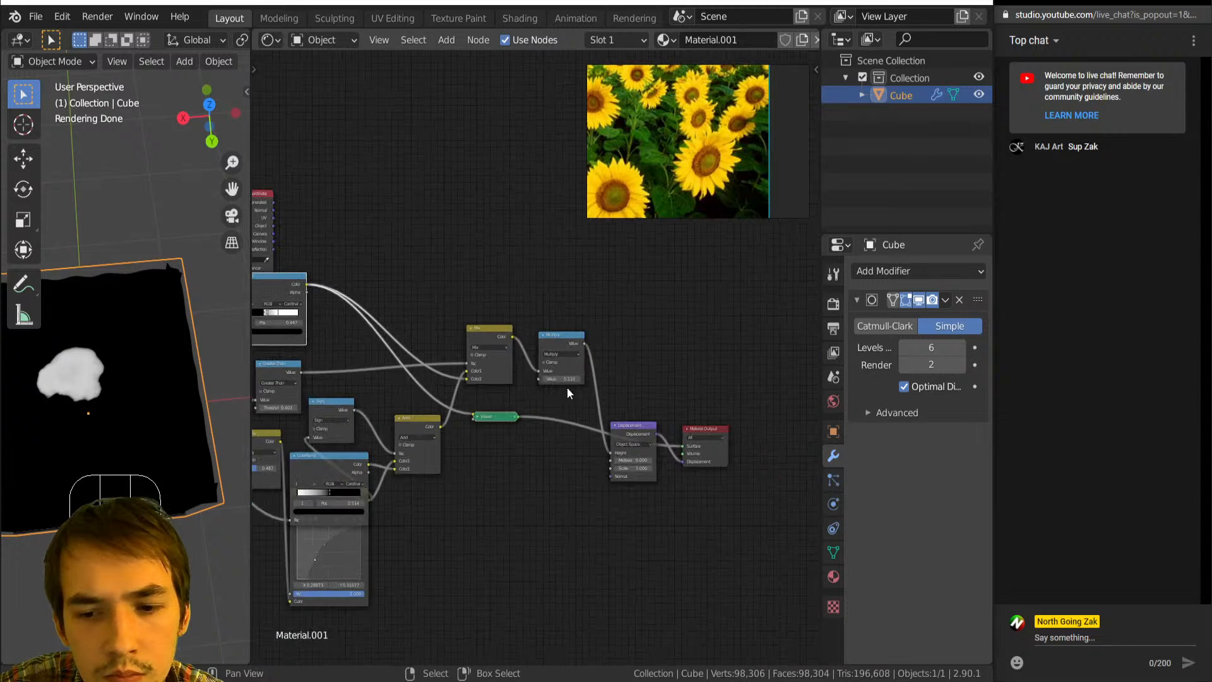
pyautogui.keyDown('ctrl'); pyautogui.keyDown('shift'); pyautogui.click(578, 370); pyautogui.keyUp('shift'); pyautogui.keyUp('ctrl')
pyautogui.moveTo(356, 391); pyautogui.dragTo(482, 388, button='middle')
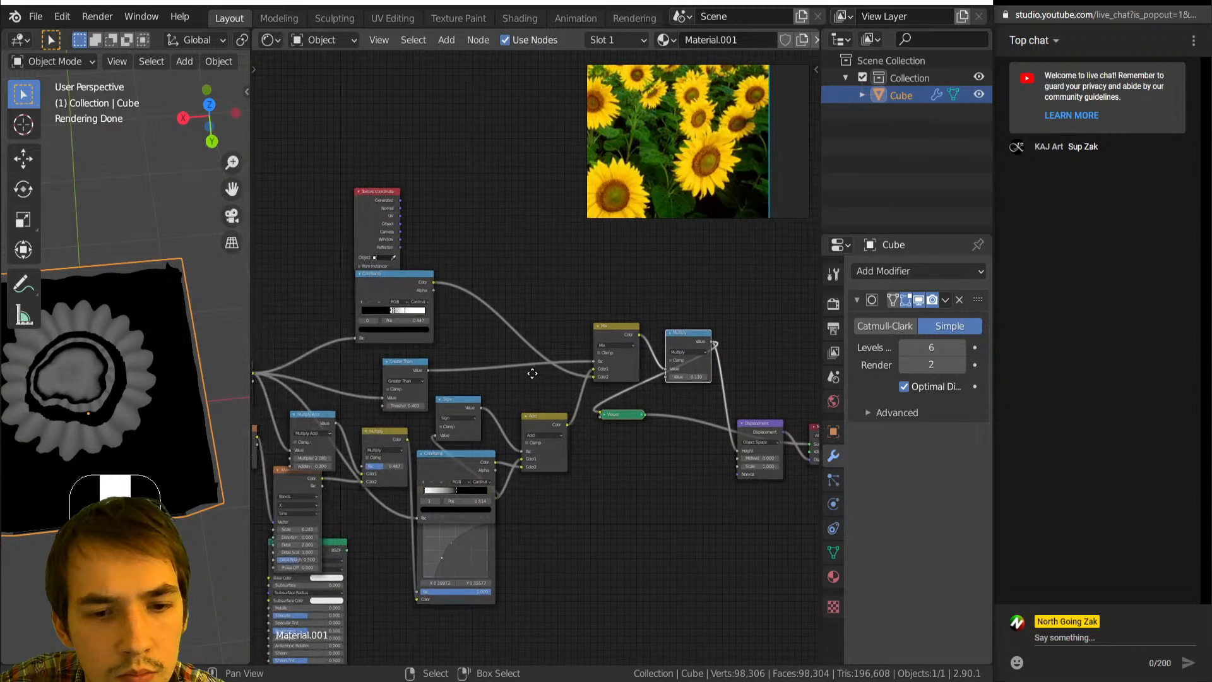
pyautogui.hotkey('ctrl', 'z')
pyautogui.hotkey('ctrl', 'z')
pyautogui.hotkey('ctrl', 'z')
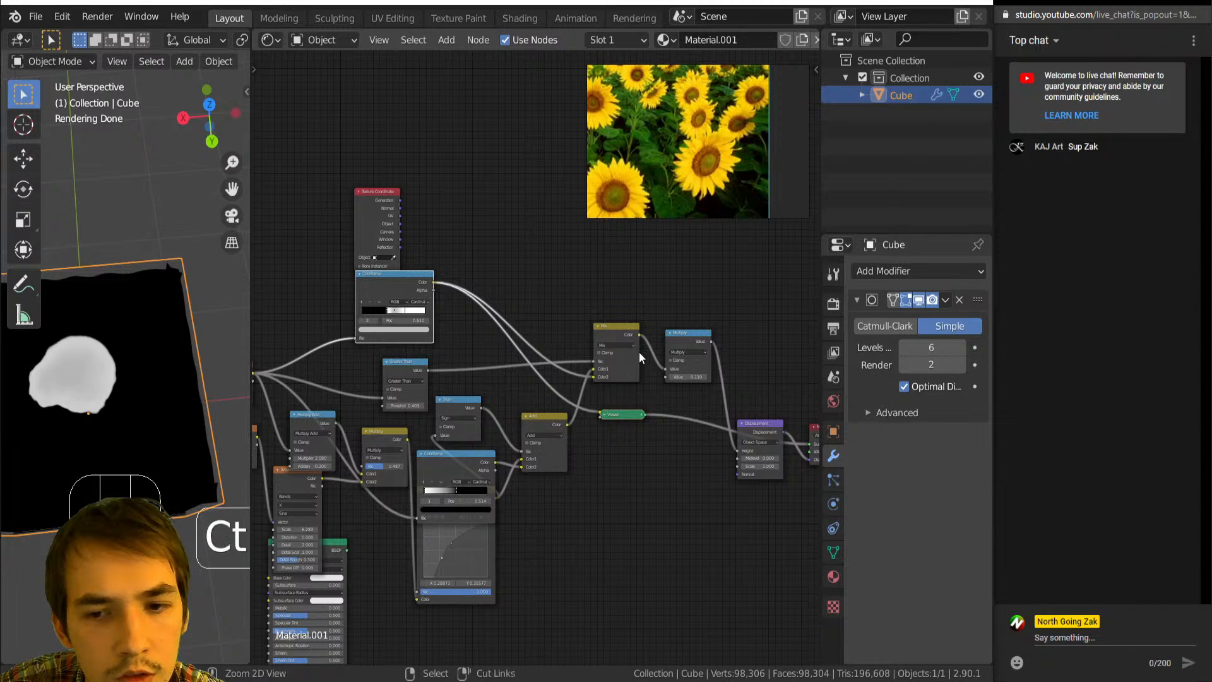
# Preview the Mix node's output in the Viewer and examine the whole cube and flower from the side and above.
pyautogui.keyDown('ctrl'); pyautogui.keyDown('shift'); pyautogui.click(620, 335); pyautogui.keyUp('shift'); pyautogui.keyUp('ctrl')
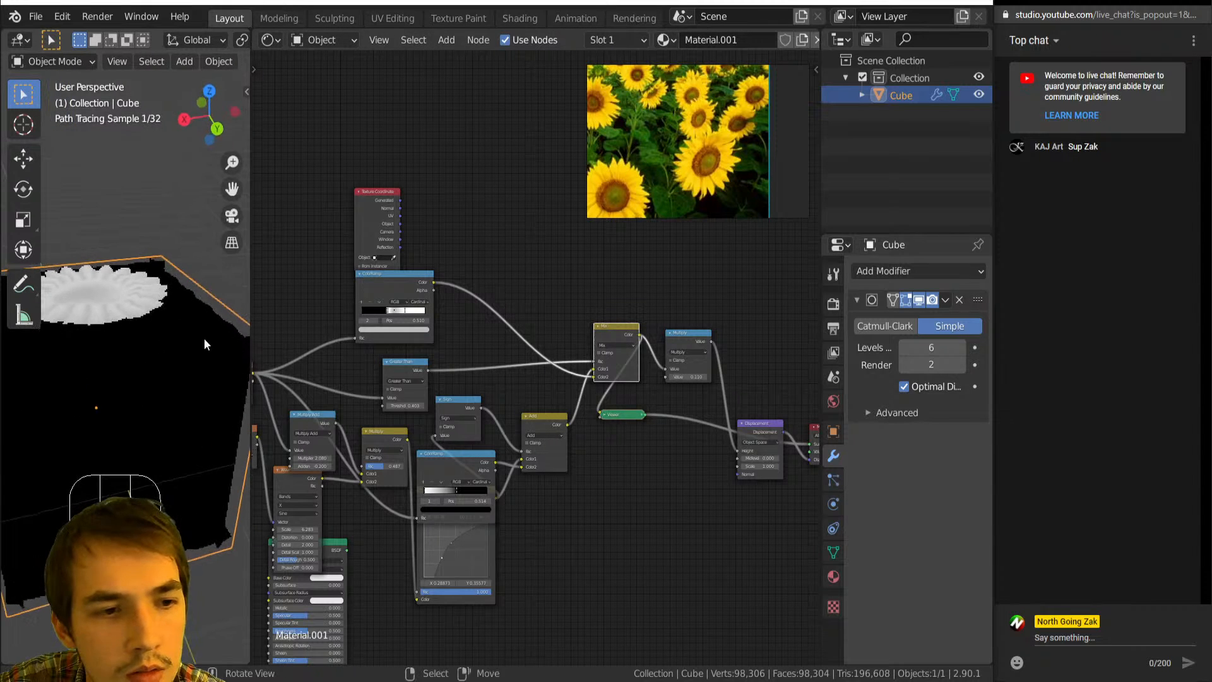
pyautogui.moveTo(174, 305); pyautogui.dragTo(143, 358, button='middle')
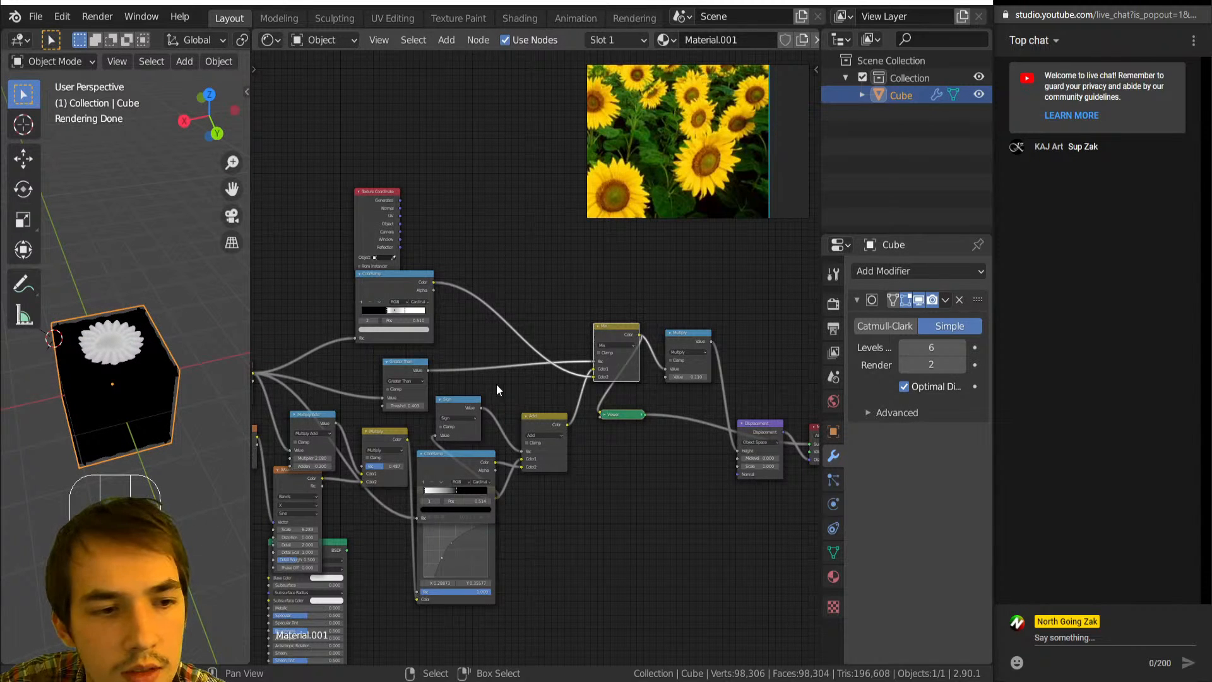
pyautogui.scroll(3, 497, 384)
pyautogui.moveTo(515, 351); pyautogui.dragTo(503, 426, button='middle')
pyautogui.moveTo(135, 342); pyautogui.dragTo(130, 378, button='middle')
pyautogui.scroll(-3, 499, 417)
pyautogui.moveTo(498, 417); pyautogui.dragTo(516, 389, button='middle')
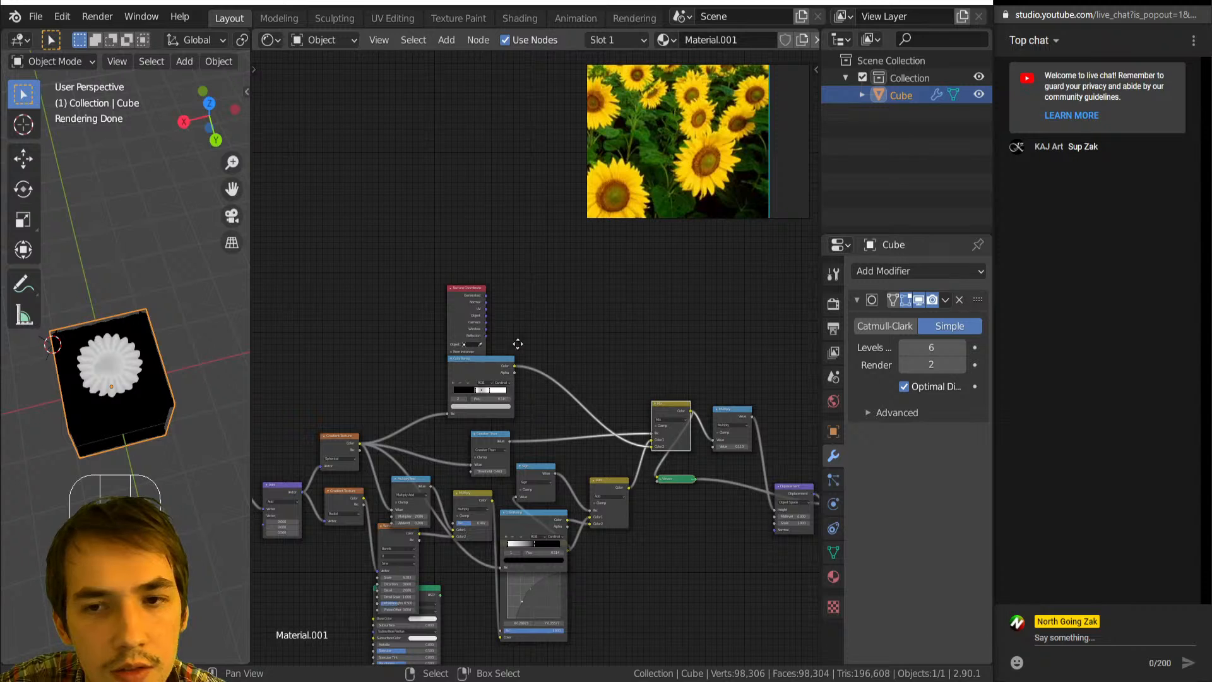
pyautogui.moveTo(518, 344); pyautogui.dragTo(545, 406, button='middle')
# Move the Texture Coordinate node clear of the center's ColorRamp and preview the spherical Gradient Texture in the Viewer.
pyautogui.moveTo(491, 368); pyautogui.dragTo(473, 328)
pyautogui.scroll(4, 434, 442)
pyautogui.moveTo(434, 442)
pyautogui.mouseDown(button='middle')
pyautogui.moveTo(401, 468)
pyautogui.moveTo(440, 423)
pyautogui.mouseUp(button='middle')
pyautogui.keyDown('ctrl'); pyautogui.keyDown('shift'); pyautogui.click(381, 512); pyautogui.keyUp('shift'); pyautogui.keyUp('ctrl')
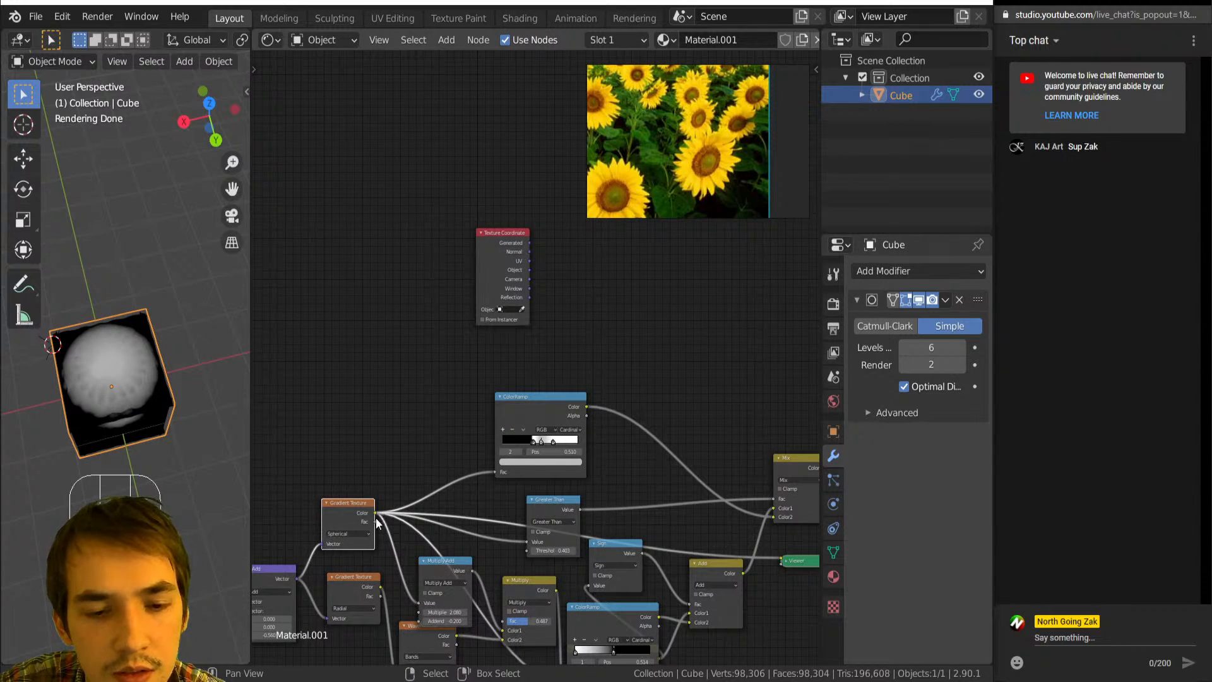
pyautogui.moveTo(378, 514)
pyautogui.mouseDown()
pyautogui.moveTo(425, 381)
pyautogui.moveTo(418, 418)
pyautogui.mouseUp()
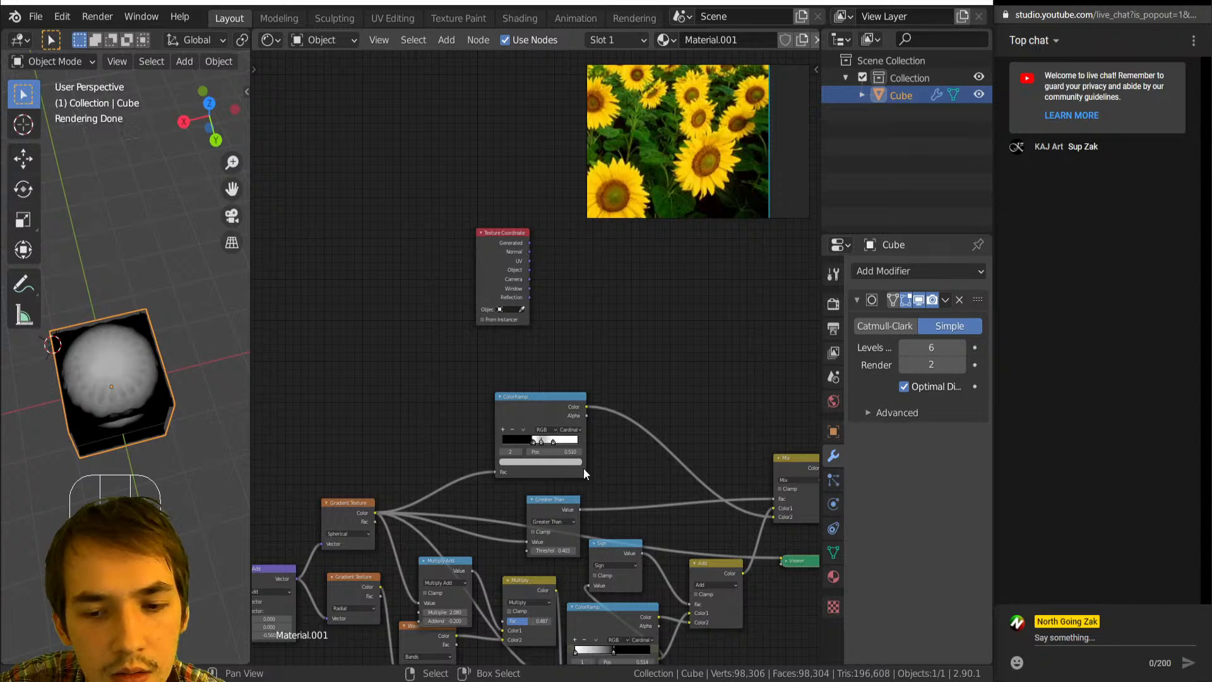
pyautogui.moveTo(335, 528)
pyautogui.mouseDown()
pyautogui.moveTo(326, 453)
pyautogui.moveTo(343, 517)
pyautogui.mouseUp()
pyautogui.scroll(2, 566, 528)
pyautogui.hotkey('shift', 'a')
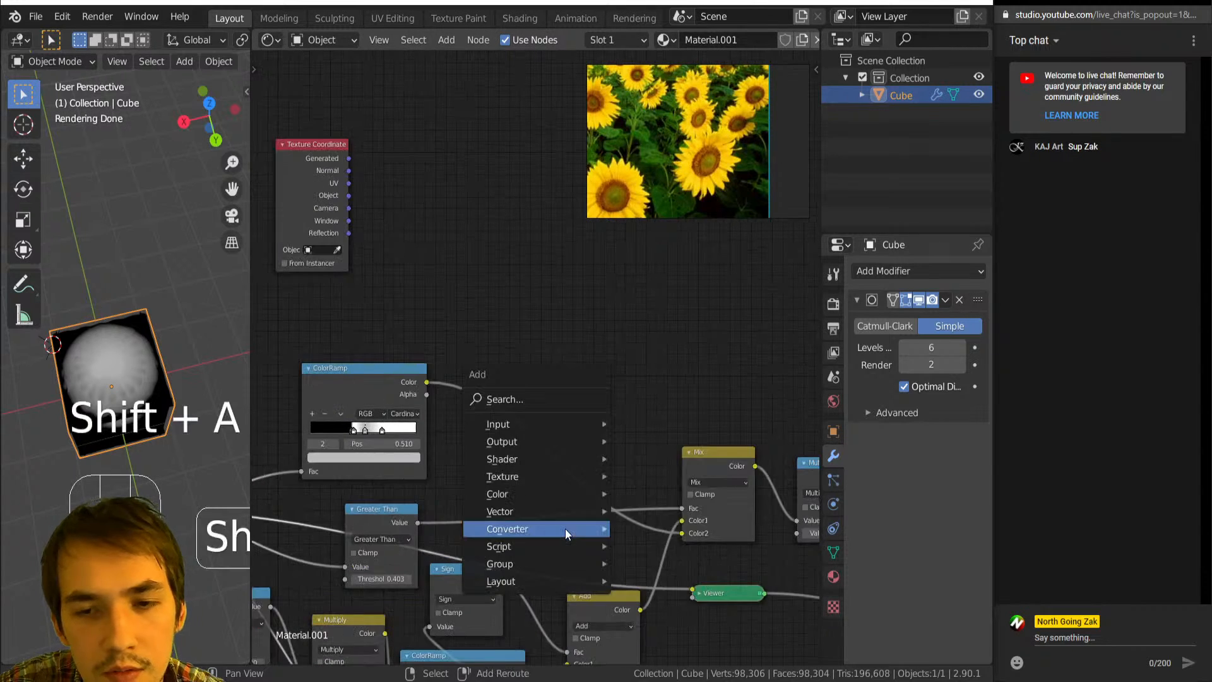
pyautogui.moveTo(566, 529)
pyautogui.press('o')
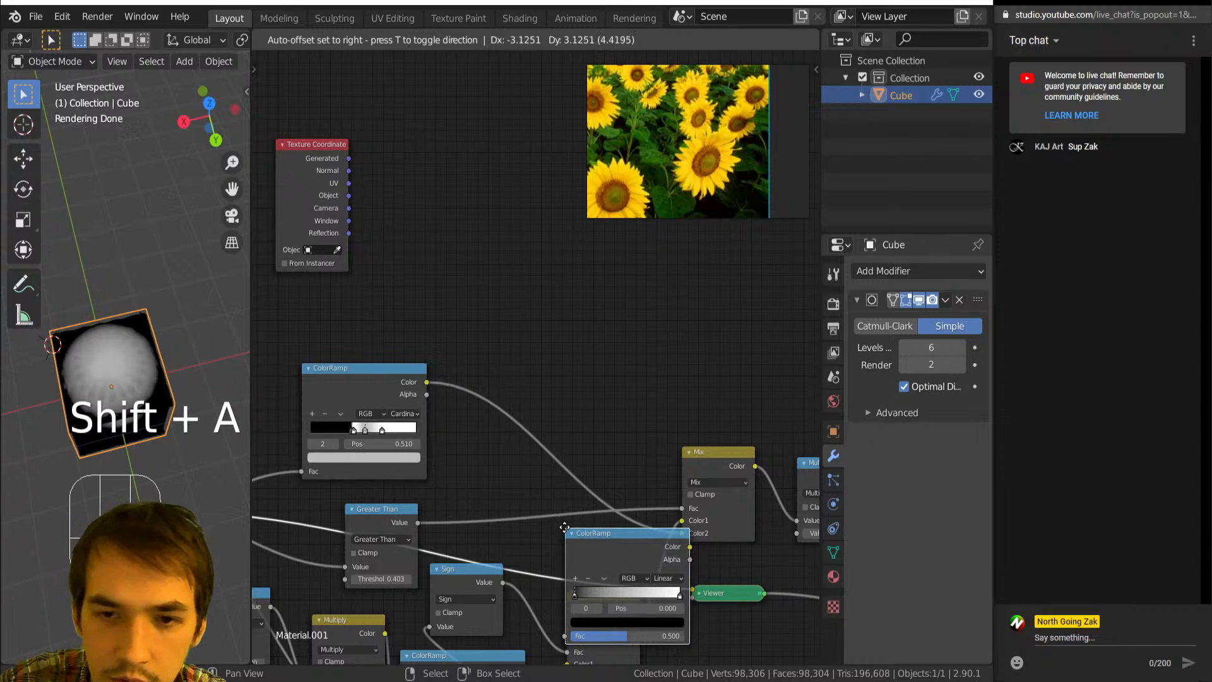
pyautogui.rightClick(560, 529)
# Insert a new ColorRamp between the spherical Gradient Texture and the Viewer, place it above the center's ColorRamp, and select its white stop.
pyautogui.hotkey('shift', 'a')
pyautogui.moveTo(547, 530)
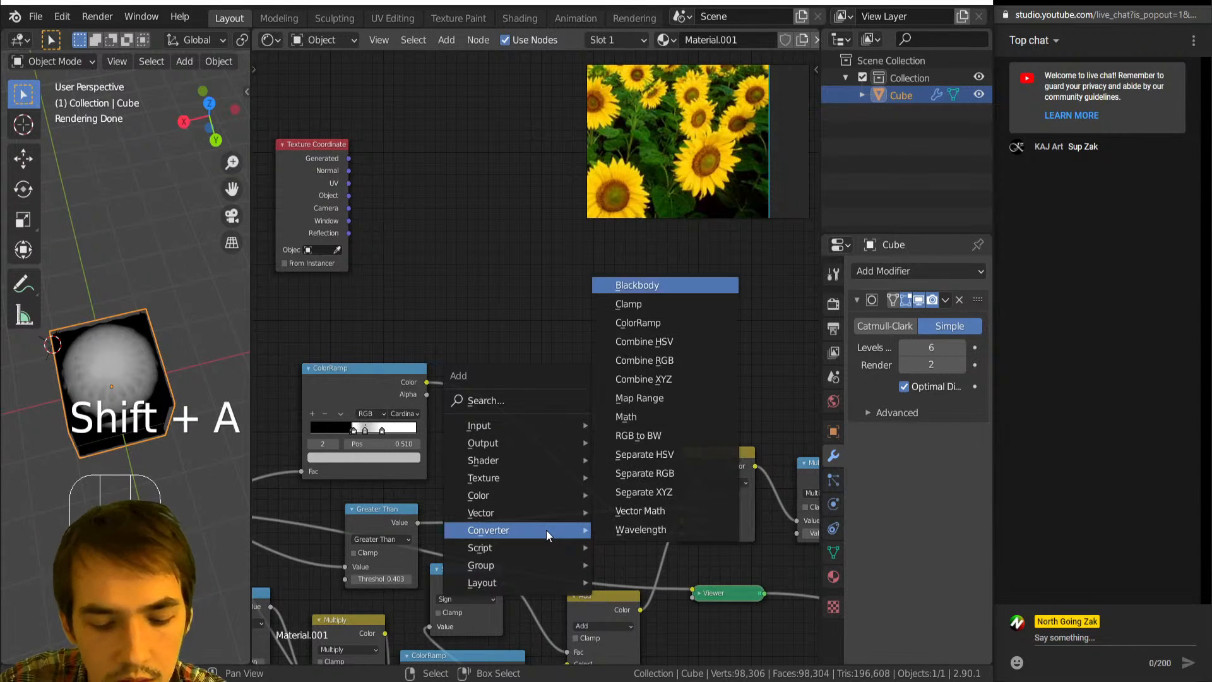
pyautogui.press('o')
pyautogui.click(548, 551)
pyautogui.moveTo(548, 550); pyautogui.dragTo(429, 235)
pyautogui.scroll(1, 501, 289)
pyautogui.moveTo(501, 288); pyautogui.dragTo(522, 351, button='middle')
pyautogui.click(540, 342)
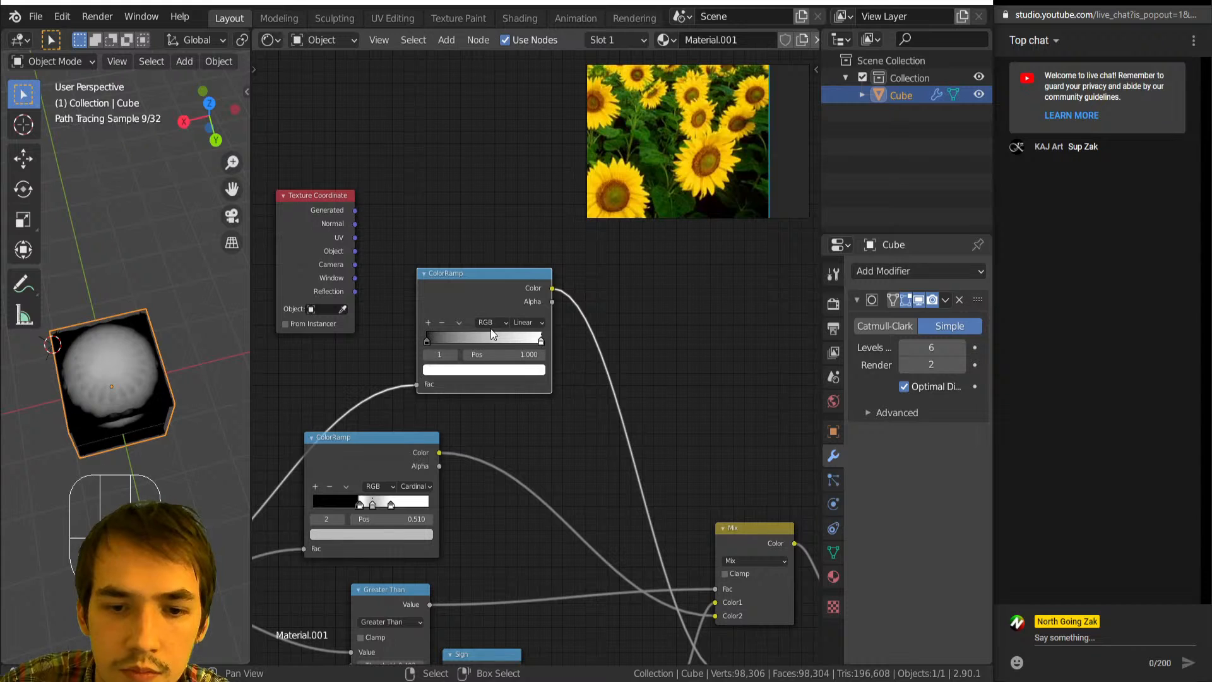
# Add a middle stop to the new ColorRamp and color it orange with hue 0.072, saturation 1.000 and value 0.735.
pyautogui.click(428, 322)
pyautogui.click(479, 371)
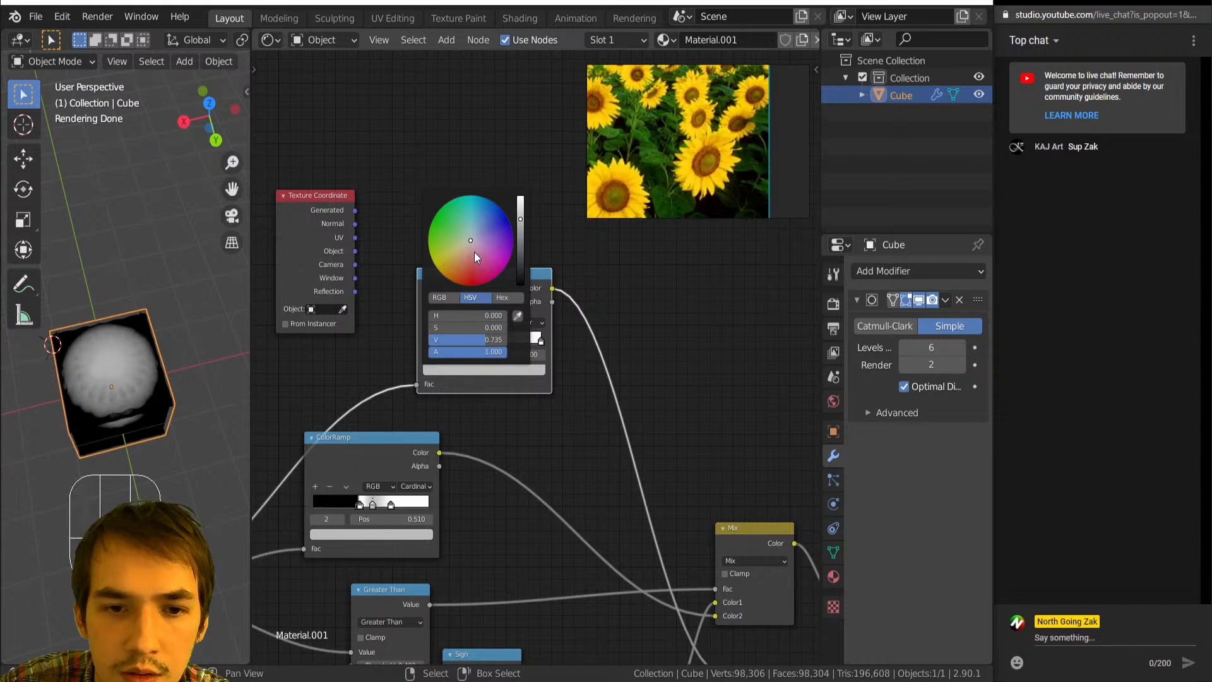
pyautogui.moveTo(474, 252); pyautogui.dragTo(452, 281)
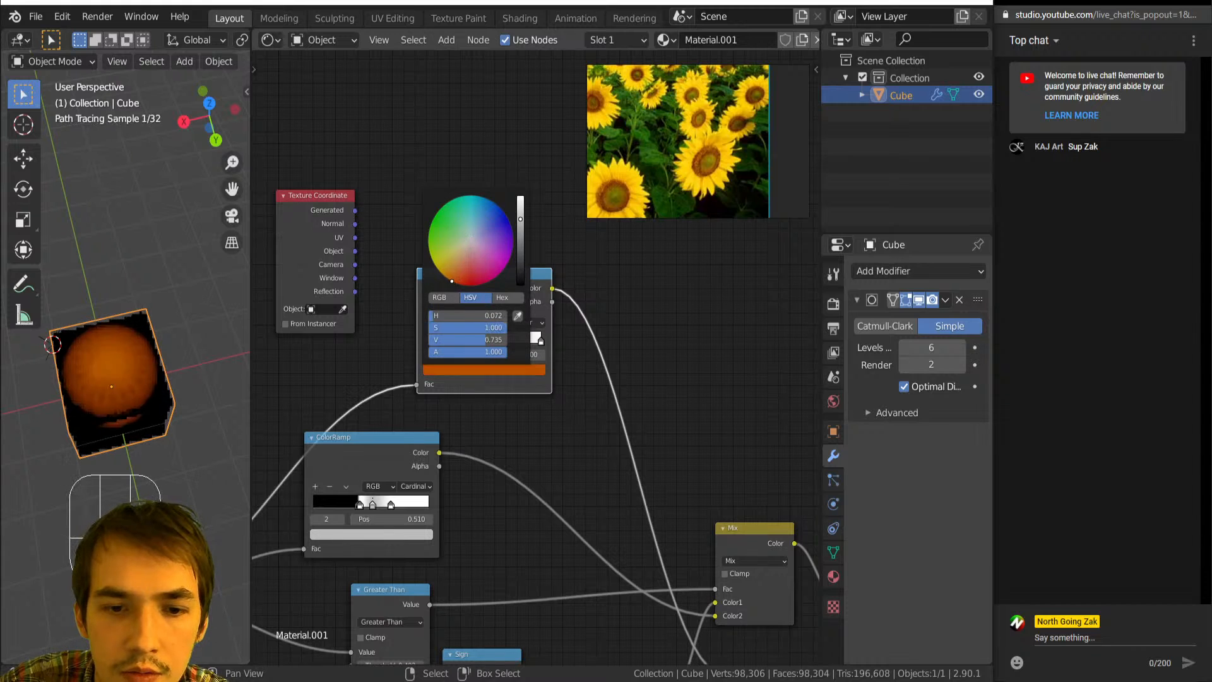
# Color the new ColorRamp's last stop dark green at position 0.989.
pyautogui.click(541, 340)
pyautogui.click(528, 373)
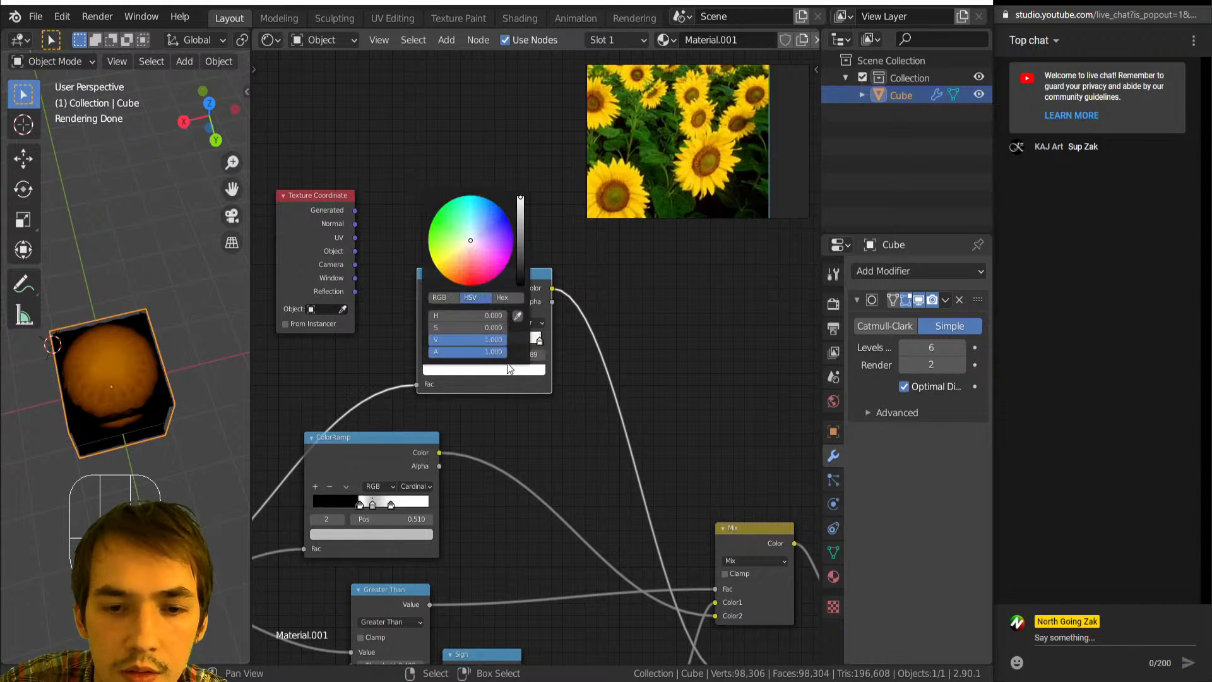
pyautogui.moveTo(471, 249)
pyautogui.mouseDown()
pyautogui.moveTo(434, 228)
pyautogui.moveTo(452, 237)
pyautogui.mouseUp()
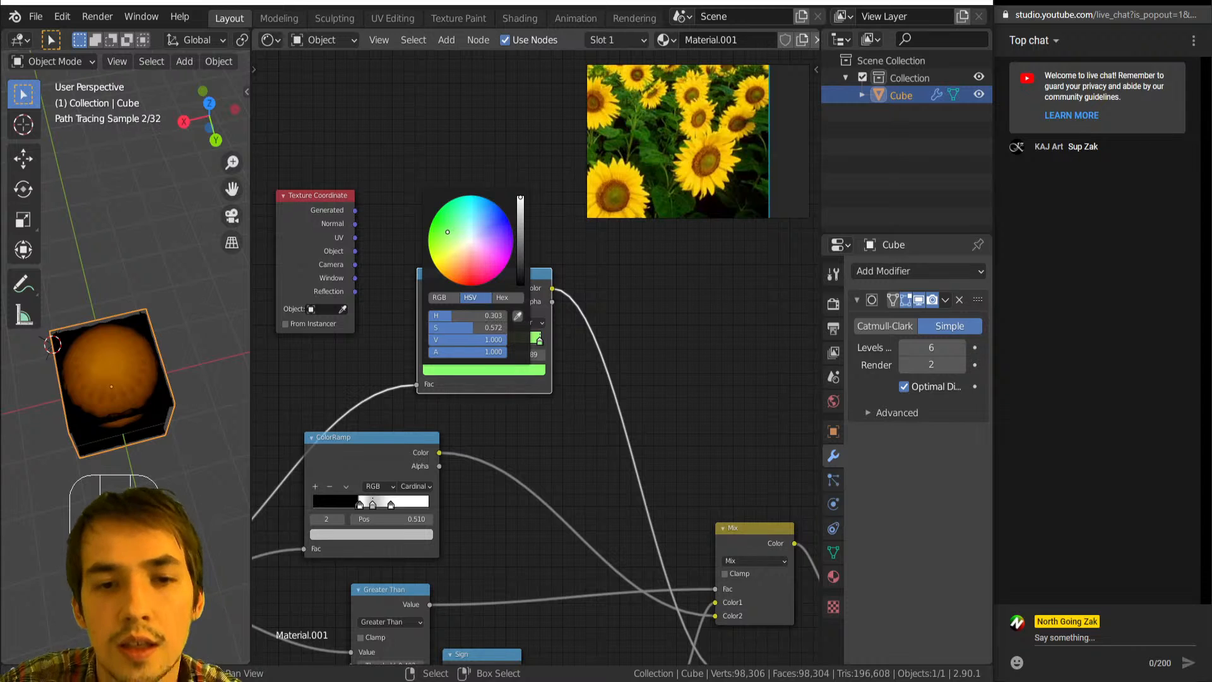
pyautogui.moveTo(518, 217); pyautogui.dragTo(519, 258)
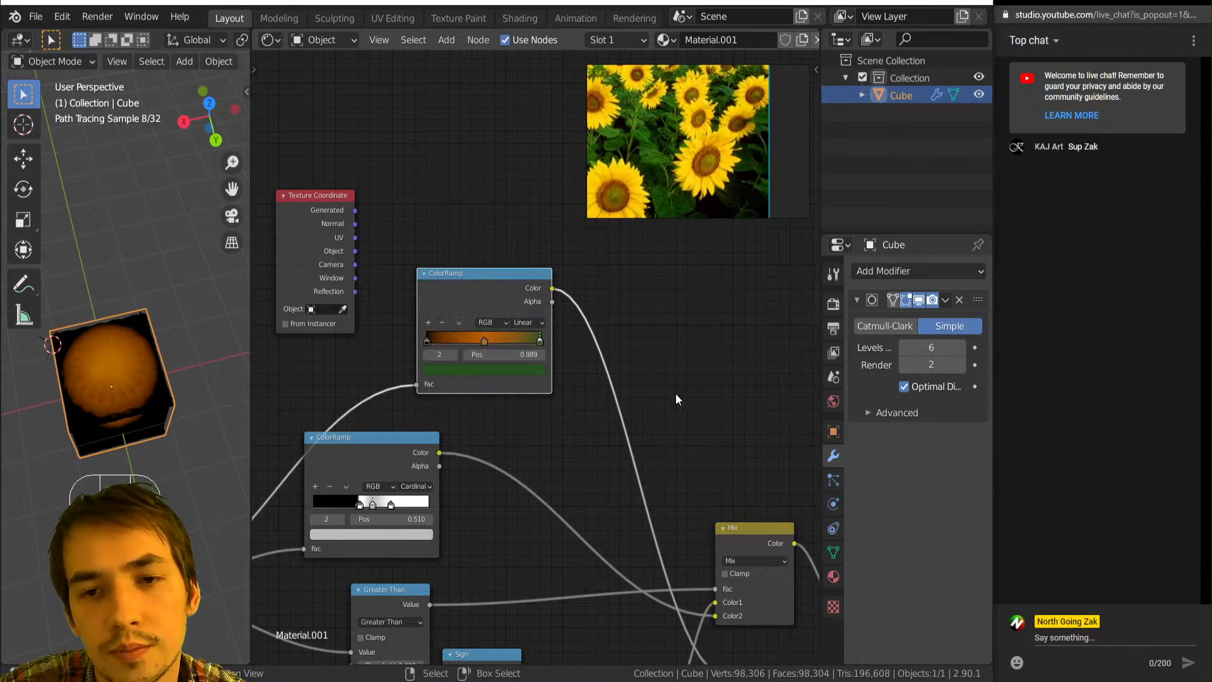
# Color the new ColorRamp's first stop bright yellow with hue 0.138 and value 1.000.
pyautogui.click(435, 338)
pyautogui.click(507, 369)
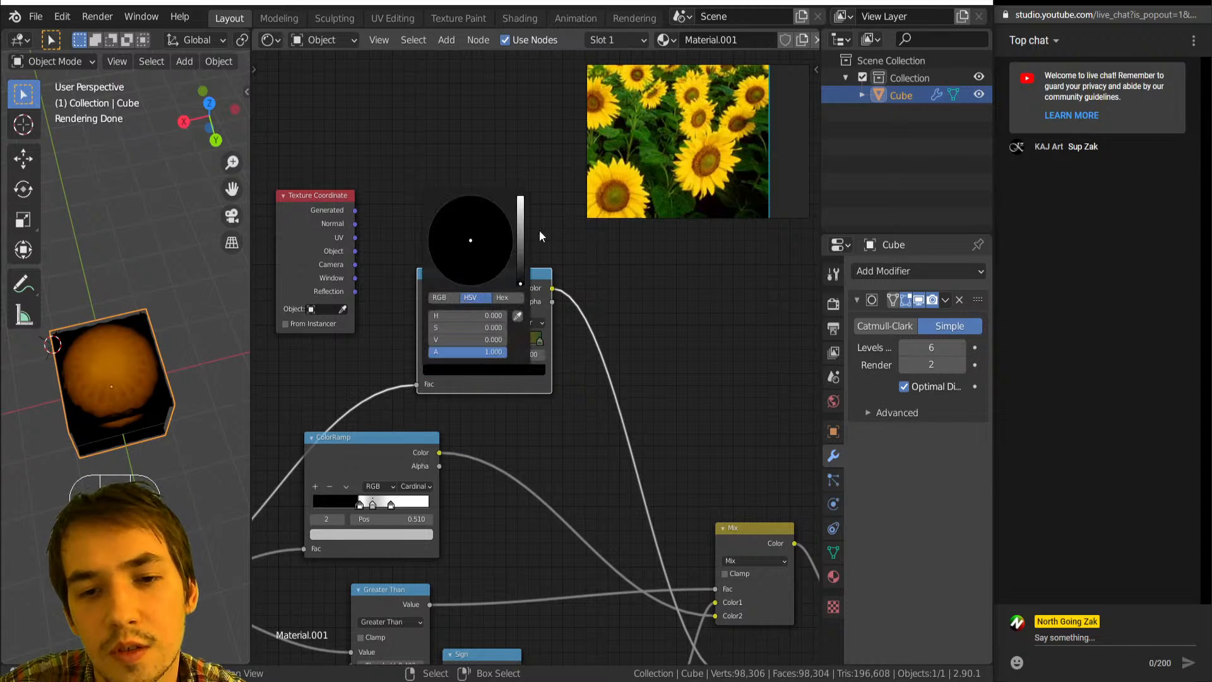
pyautogui.moveTo(520, 245); pyautogui.dragTo(520, 198)
pyautogui.moveTo(466, 238); pyautogui.dragTo(443, 264)
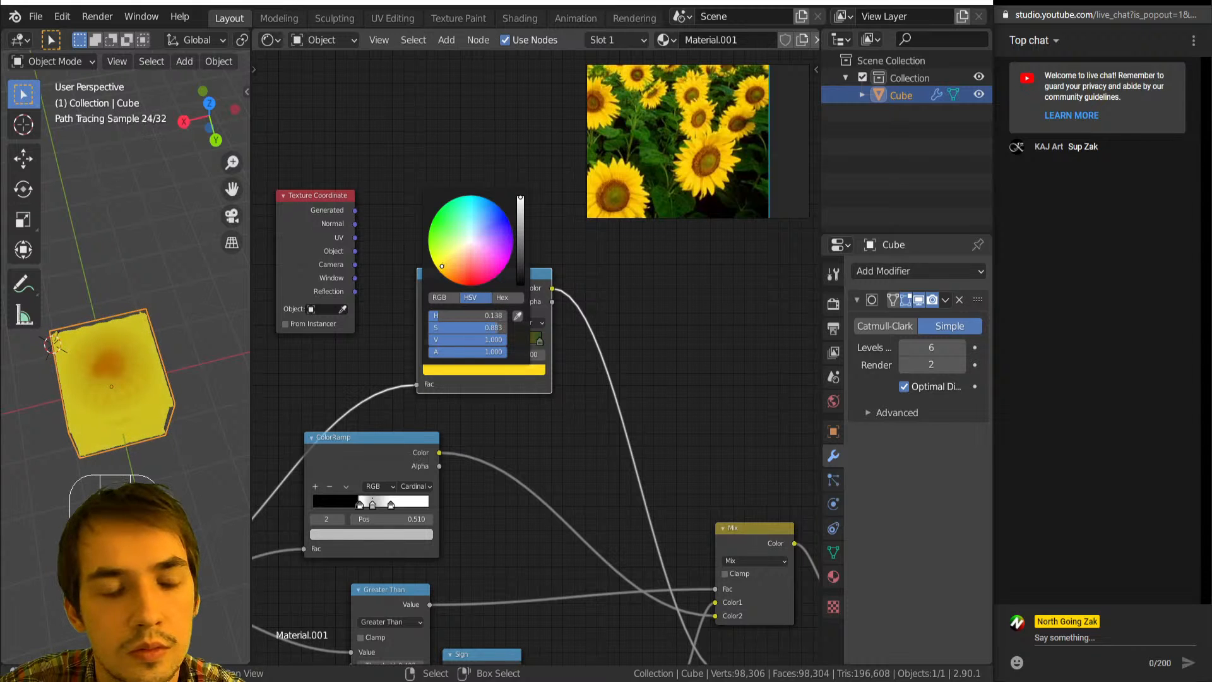
# Preview the yellow-orange-green ColorRamp and the Mix node alternately in the Viewer to compare their outputs on the cube.
pyautogui.scroll(-2, 473, 409)
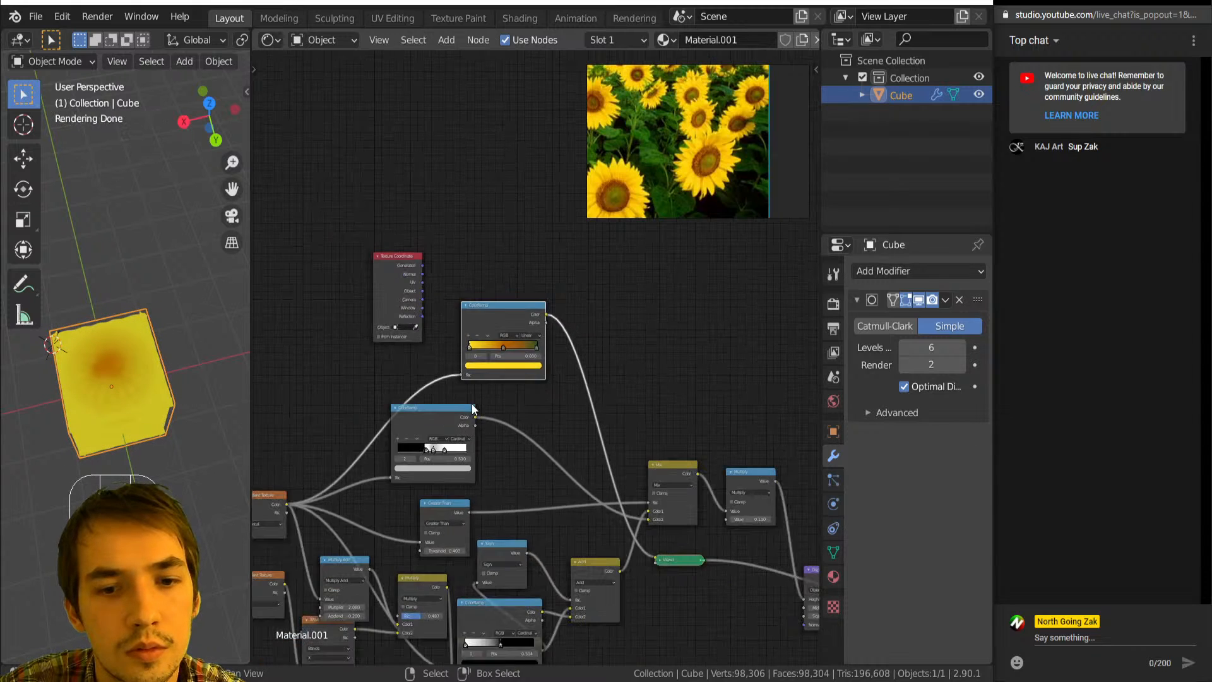
pyautogui.moveTo(496, 397); pyautogui.dragTo(568, 351, button='middle')
pyautogui.moveTo(670, 445); pyautogui.dragTo(552, 440, button='middle')
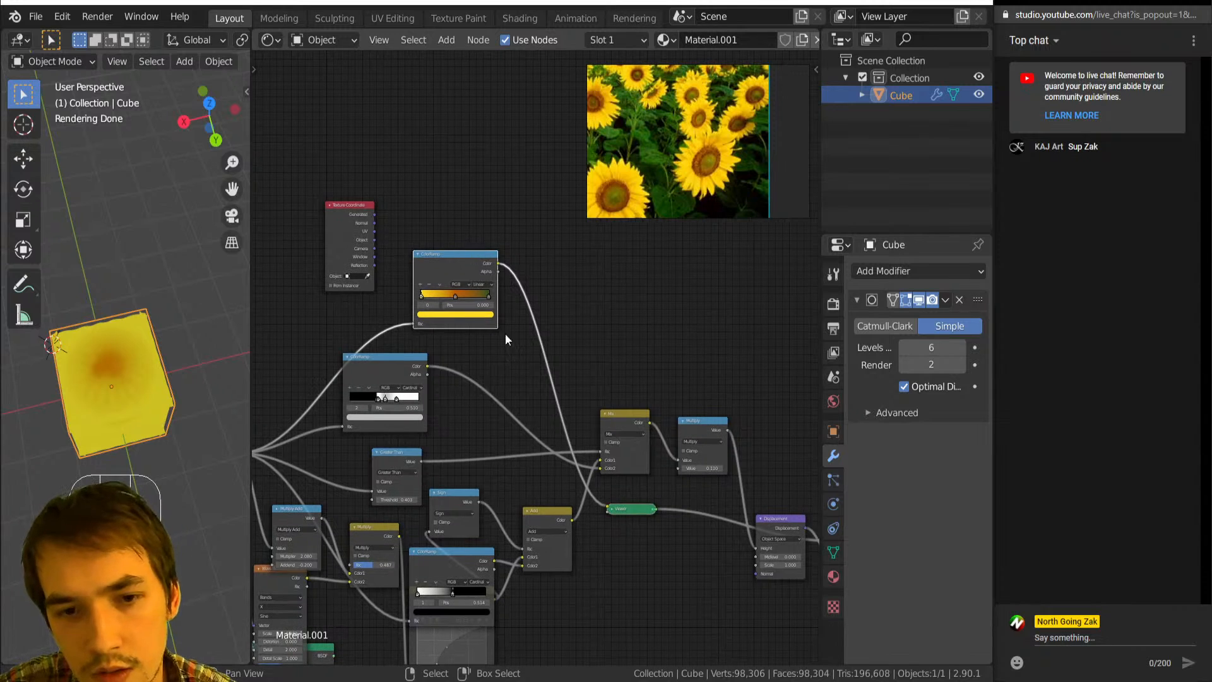
pyautogui.keyDown('ctrl'); pyautogui.keyDown('shift'); pyautogui.click(472, 273); pyautogui.keyUp('shift'); pyautogui.keyUp('ctrl')
pyautogui.keyDown('ctrl'); pyautogui.keyDown('shift'); pyautogui.click(473, 271); pyautogui.keyUp('shift'); pyautogui.keyUp('ctrl')
pyautogui.keyDown('ctrl'); pyautogui.keyDown('shift'); pyautogui.click(625, 420); pyautogui.keyUp('shift'); pyautogui.keyUp('ctrl')
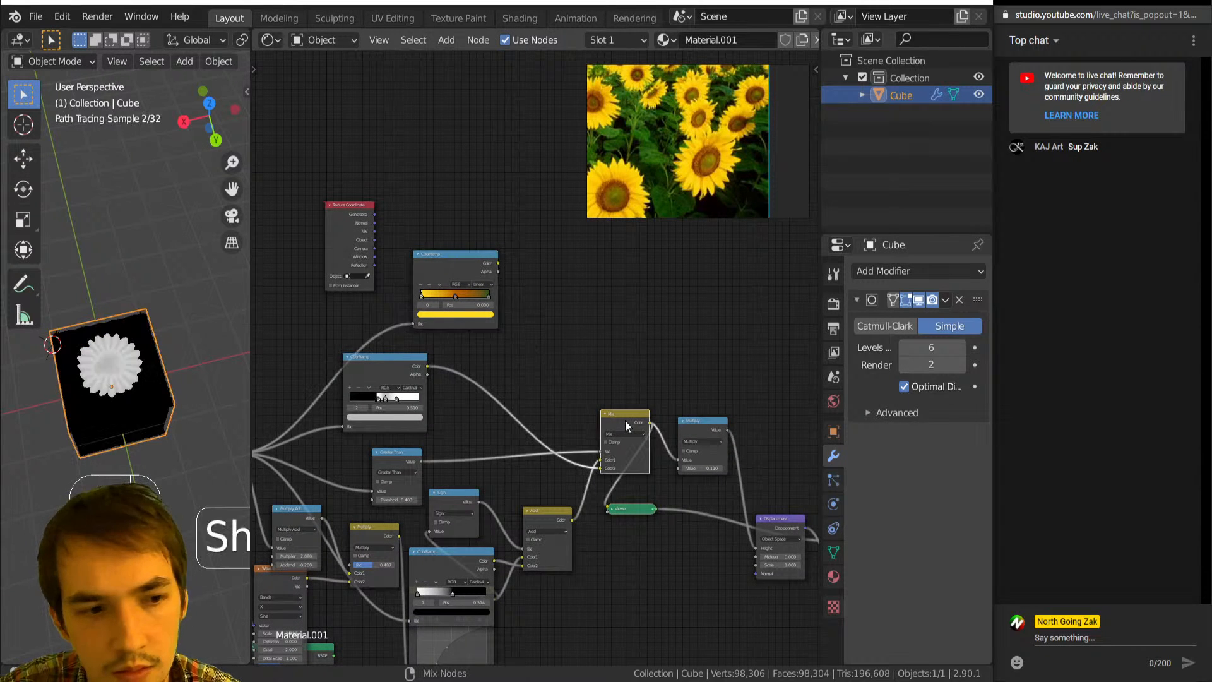
pyautogui.keyDown('ctrl'); pyautogui.keyDown('shift'); pyautogui.click(446, 268); pyautogui.keyUp('shift'); pyautogui.keyUp('ctrl')
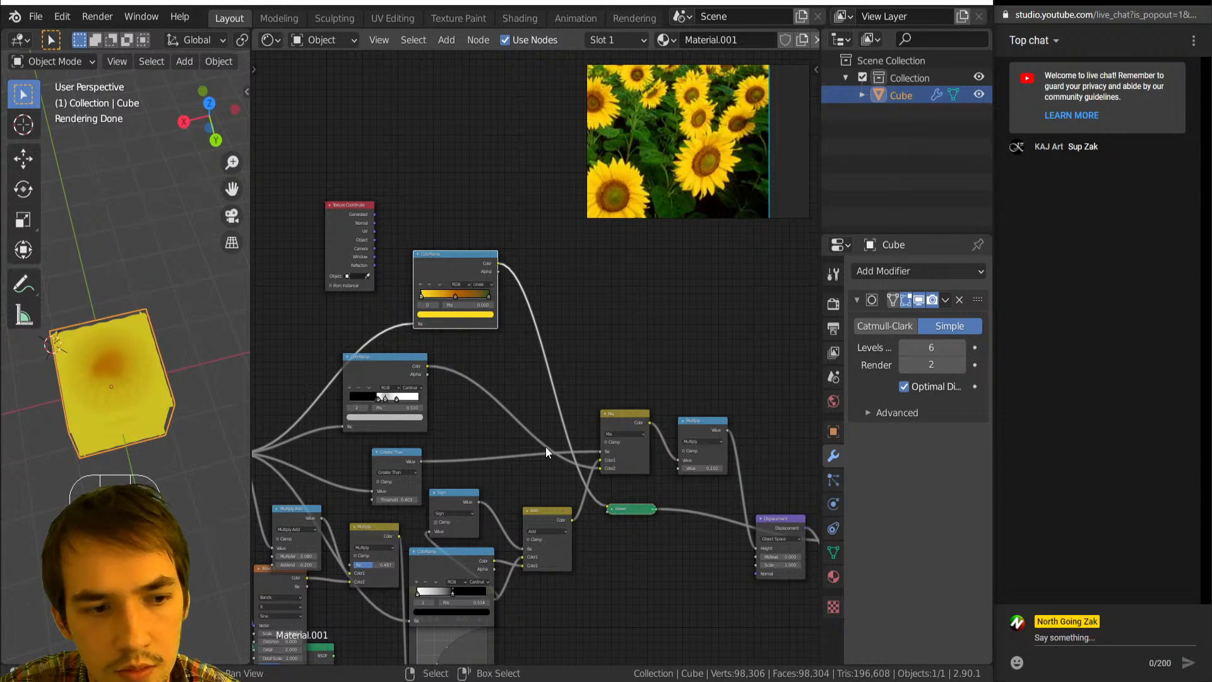
pyautogui.moveTo(546, 510); pyautogui.dragTo(452, 482, button='middle')
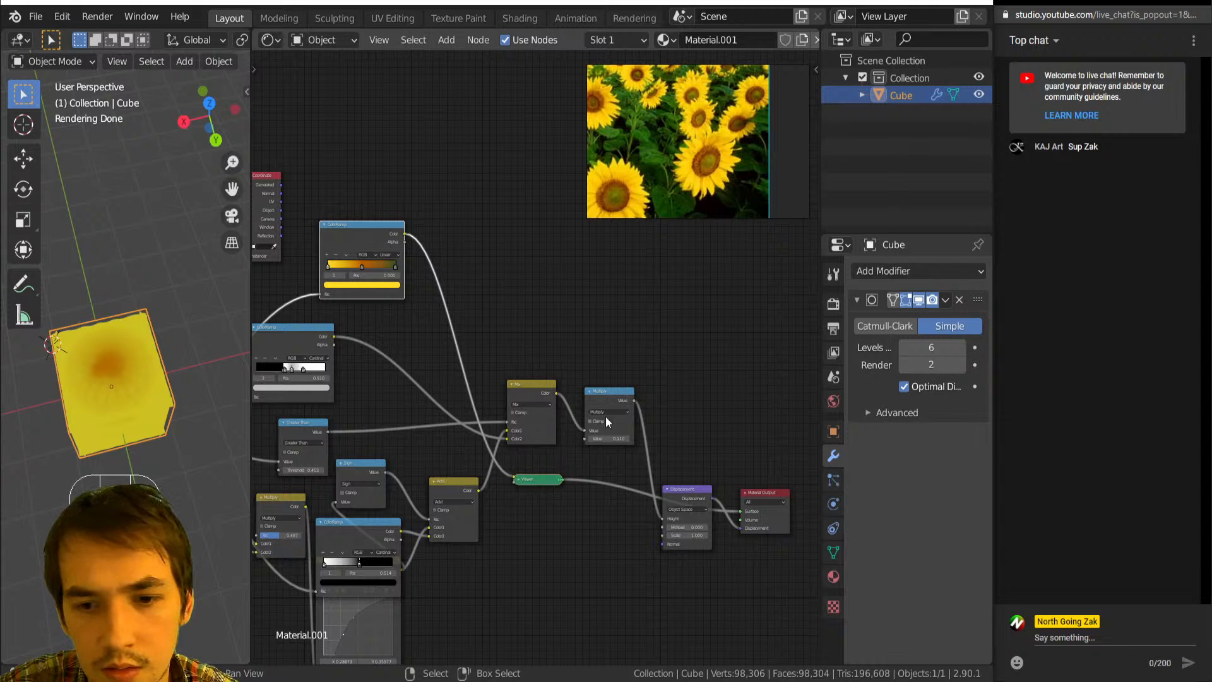
pyautogui.keyDown('ctrl'); pyautogui.keyDown('shift'); pyautogui.click(546, 435); pyautogui.keyUp('shift'); pyautogui.keyUp('ctrl')
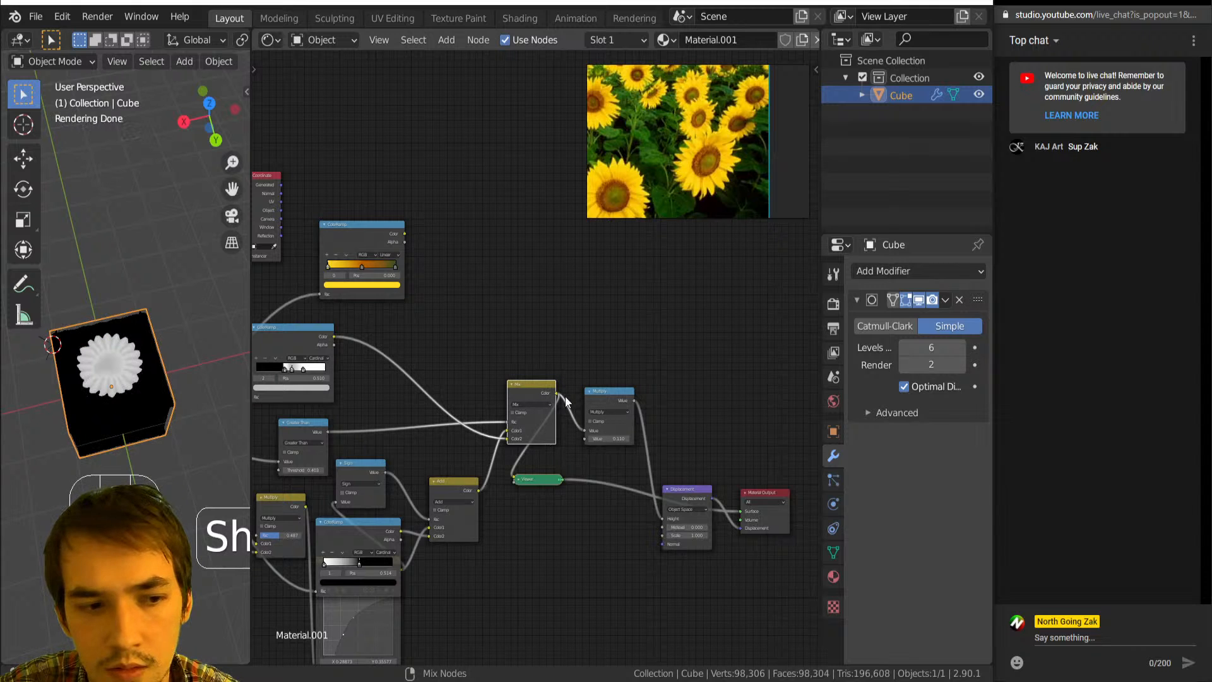
# Move the Mix node aside and add a Principled BSDF above the Multiply node, feeding the Material Output's Surface.
pyautogui.scroll(2, 566, 402)
pyautogui.moveTo(554, 408); pyautogui.dragTo(484, 335)
pyautogui.scroll(-3, 486, 404)
pyautogui.hotkey('shift', 'a')
pyautogui.press('s')
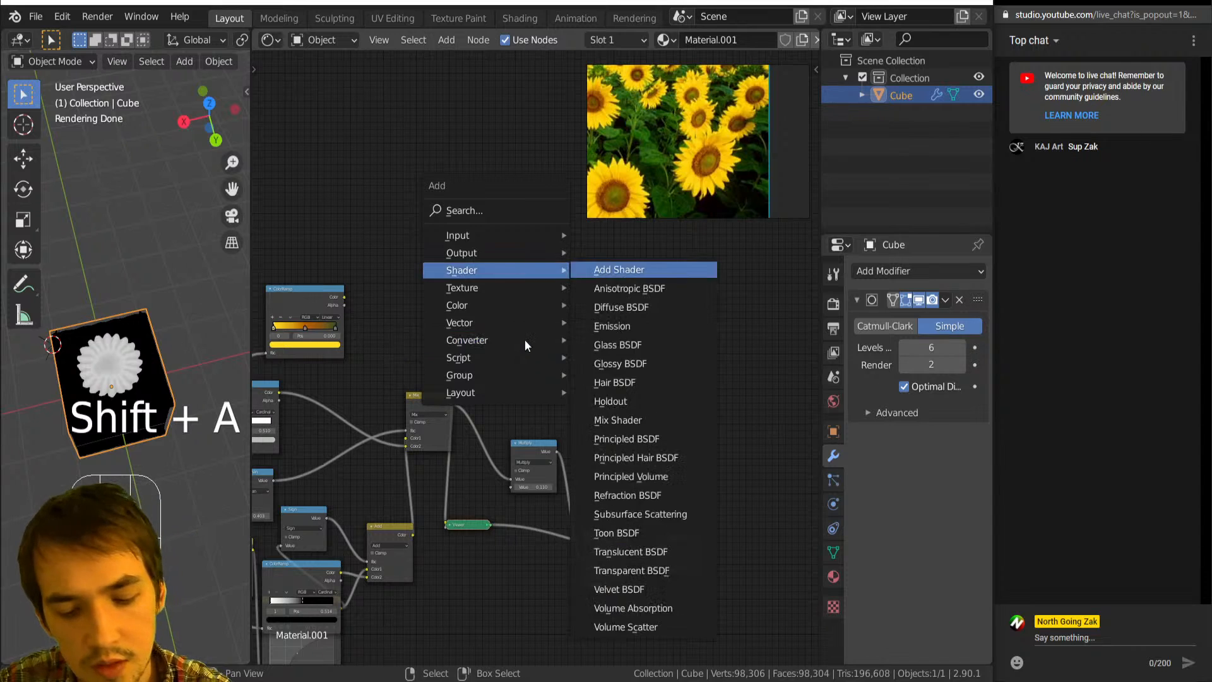
pyautogui.press('p')
pyautogui.click(526, 237)
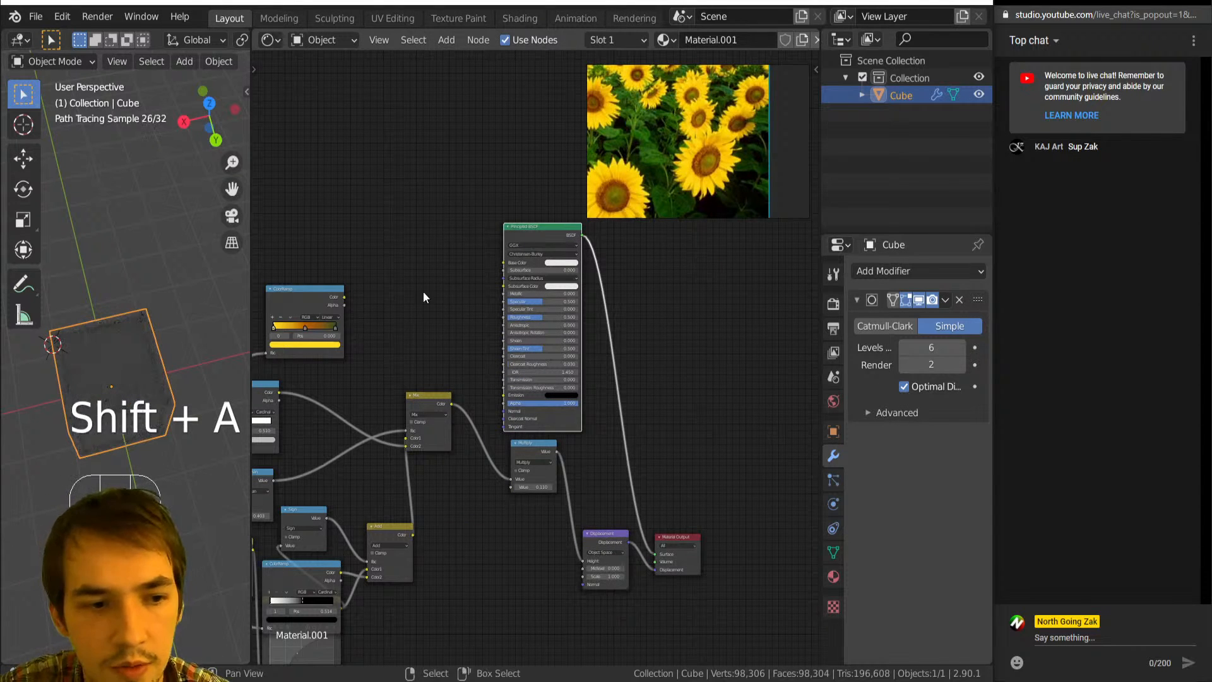
# Connect the yellow-orange-green ColorRamp's Color output to the Principled BSDF's Base Color and check the flower from above.
pyautogui.moveTo(344, 297); pyautogui.dragTo(504, 265)
pyautogui.moveTo(119, 396); pyautogui.dragTo(141, 416, button='middle')
pyautogui.scroll(4, 142, 399)
# Move the ColorRamp's yellow, orange and green stops closer together toward the middle of the gradient.
pyautogui.moveTo(307, 389); pyautogui.dragTo(555, 449, button='middle')
pyautogui.scroll(3, 429, 389)
pyautogui.scroll(10, 555, 449)
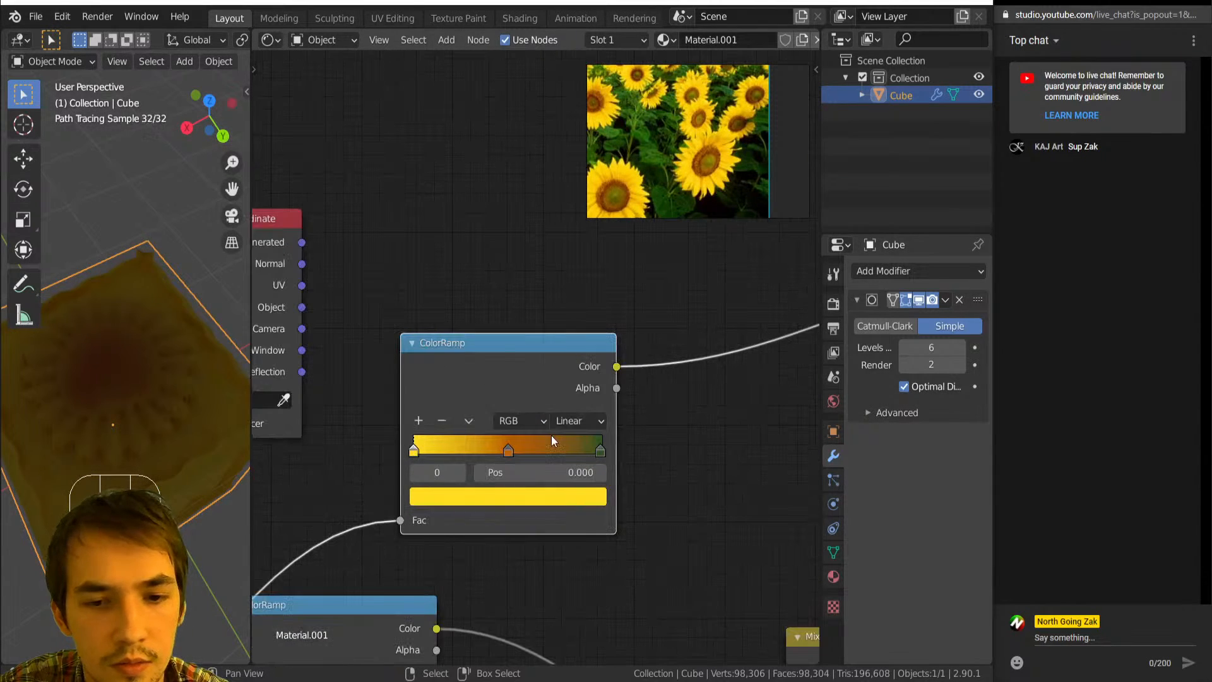
pyautogui.moveTo(600, 451); pyautogui.dragTo(507, 449)
pyautogui.moveTo(427, 449); pyautogui.dragTo(528, 448)
# Add a fourth stop at position 0.577 on the colored ColorRamp and make it neutral gray.
pyautogui.click(421, 421)
pyautogui.click(532, 491)
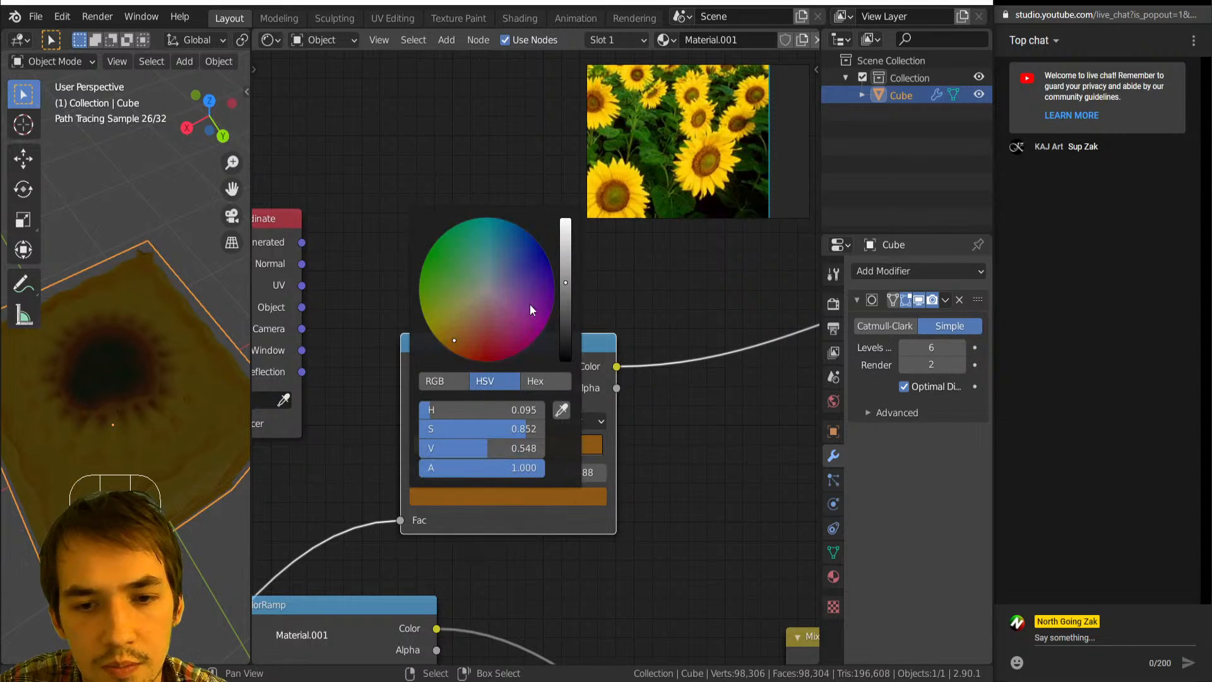
pyautogui.click(486, 292)
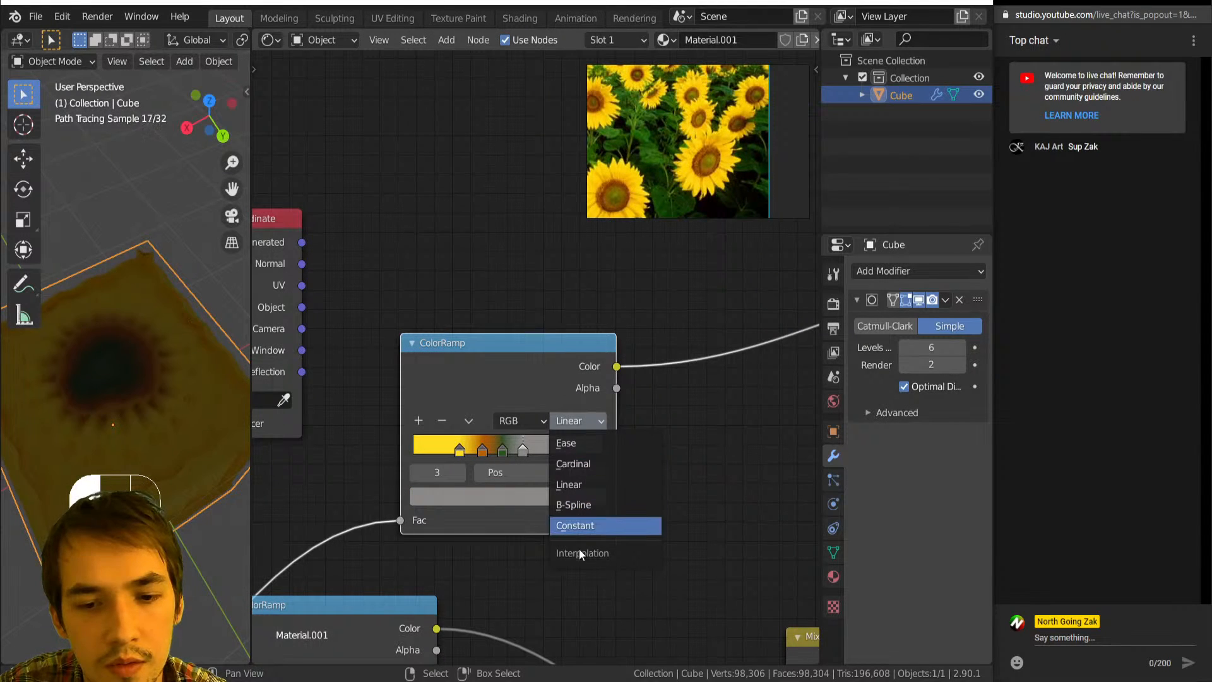
# Try Constant interpolation on the colored ColorRamp, settle on Ease, and check the whole cube.
pyautogui.click(575, 525)
pyautogui.click(565, 420)
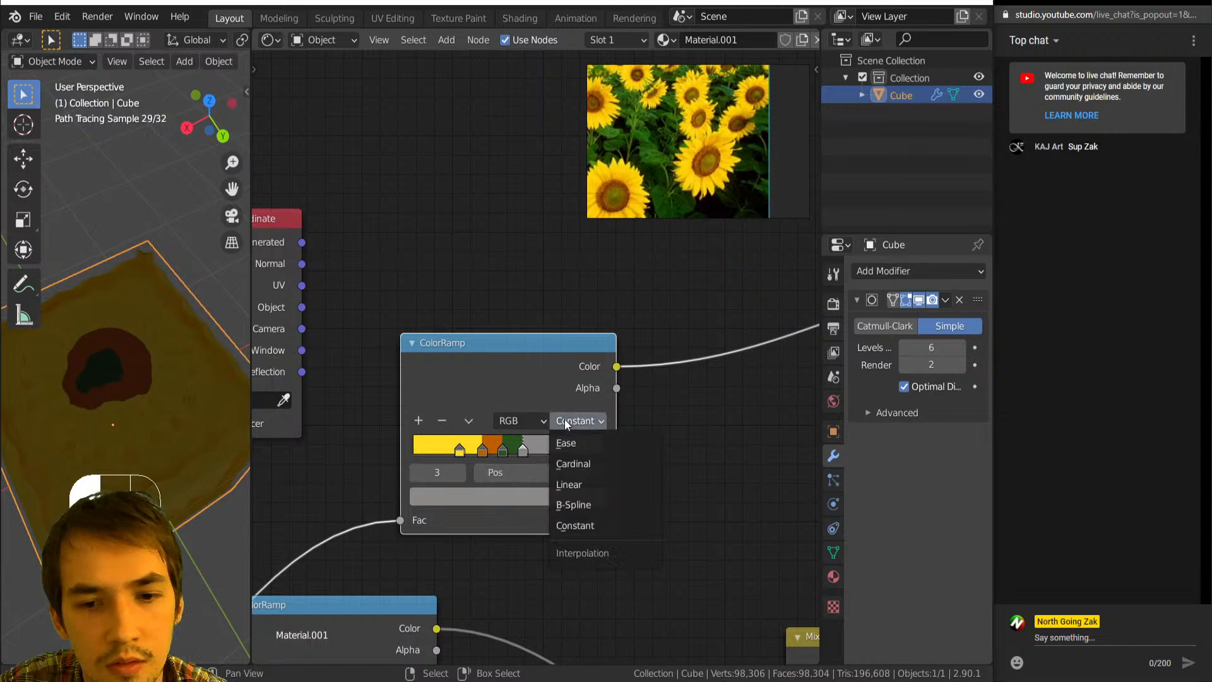
pyautogui.click(571, 442)
pyautogui.scroll(-4, 101, 429)
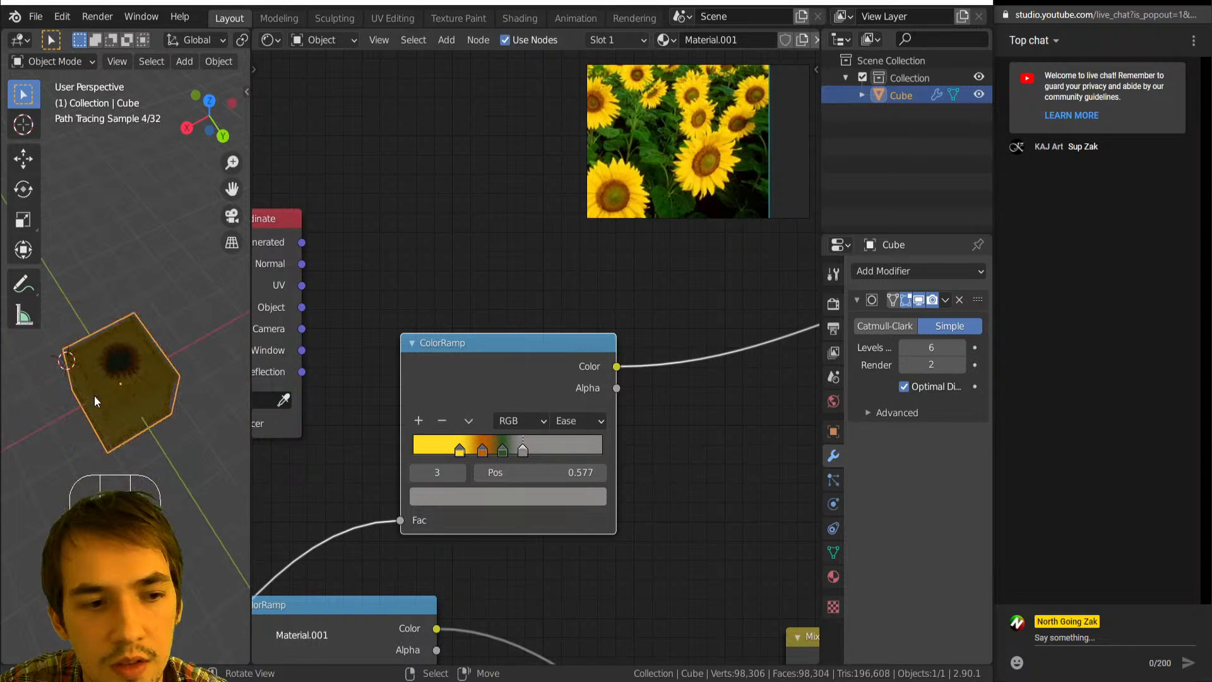
# Move the colored ColorRamp closer to the Principled BSDF and insert a Mix node between the spherical gradient and its Fac input.
pyautogui.scroll(-2, 528, 479)
pyautogui.moveTo(528, 479); pyautogui.dragTo(453, 455, button='middle')
pyautogui.scroll(-3, 449, 449)
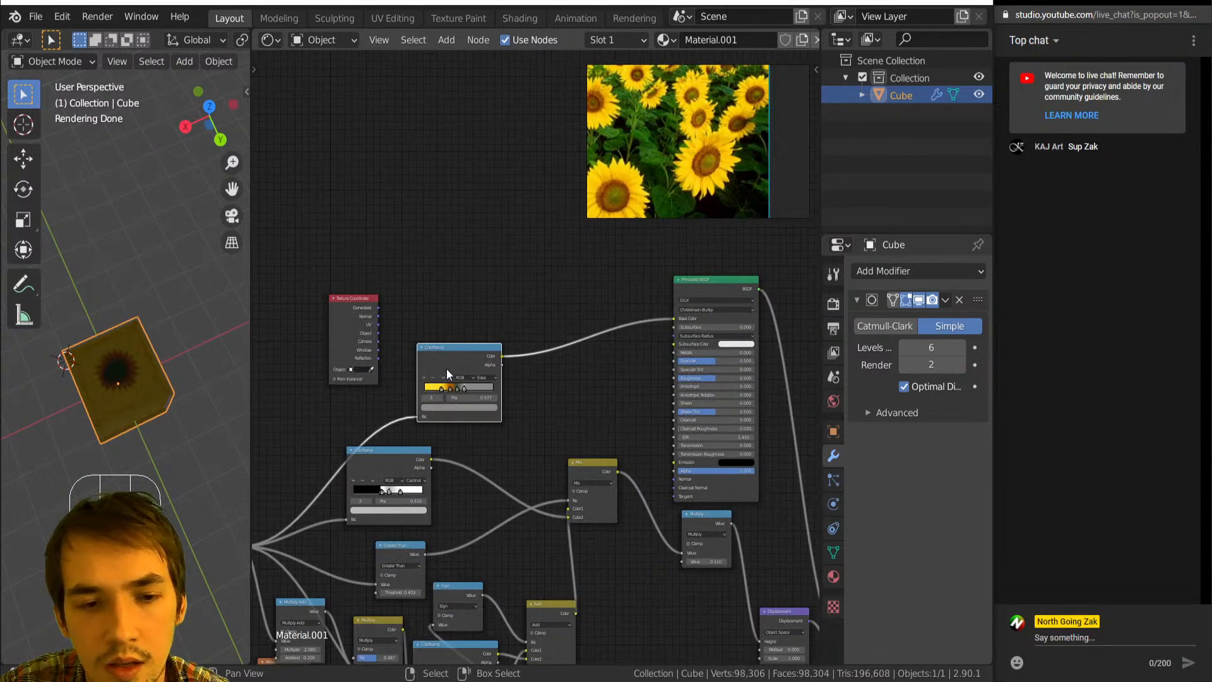
pyautogui.moveTo(445, 369); pyautogui.dragTo(540, 314)
pyautogui.hotkey('shift', 'a')
pyautogui.moveTo(483, 368)
pyautogui.press('c')
pyautogui.press('m')
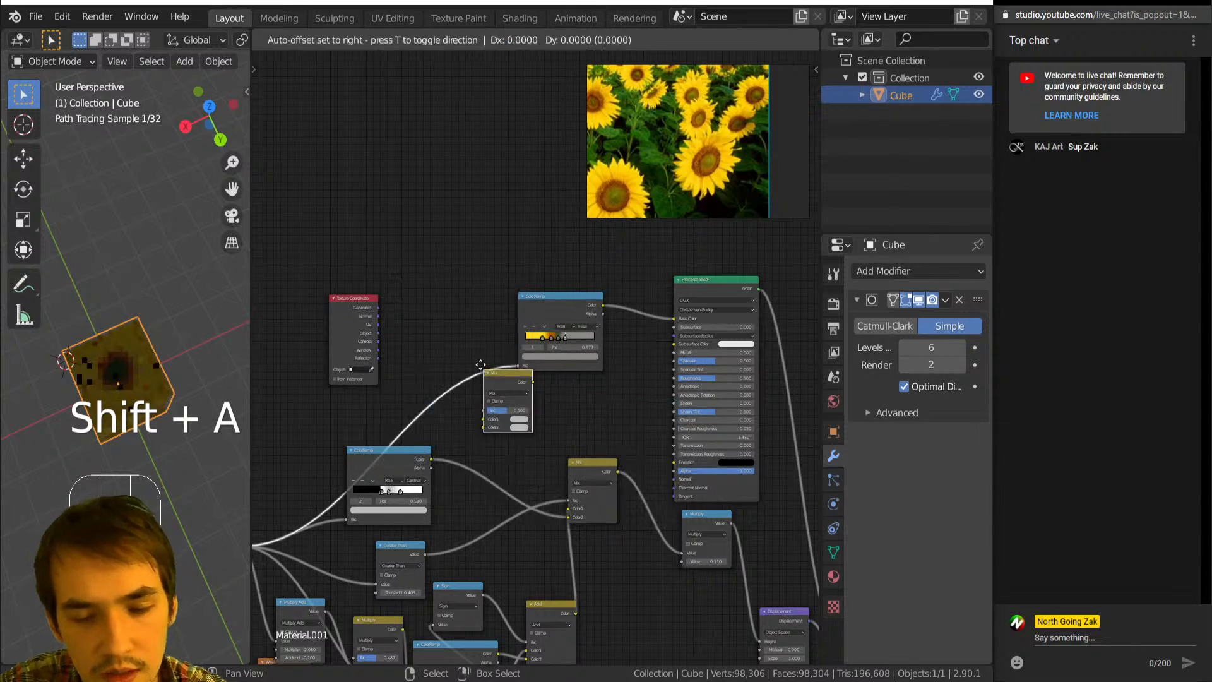
pyautogui.click(443, 344)
pyautogui.moveTo(484, 579); pyautogui.dragTo(491, 534, button='middle')
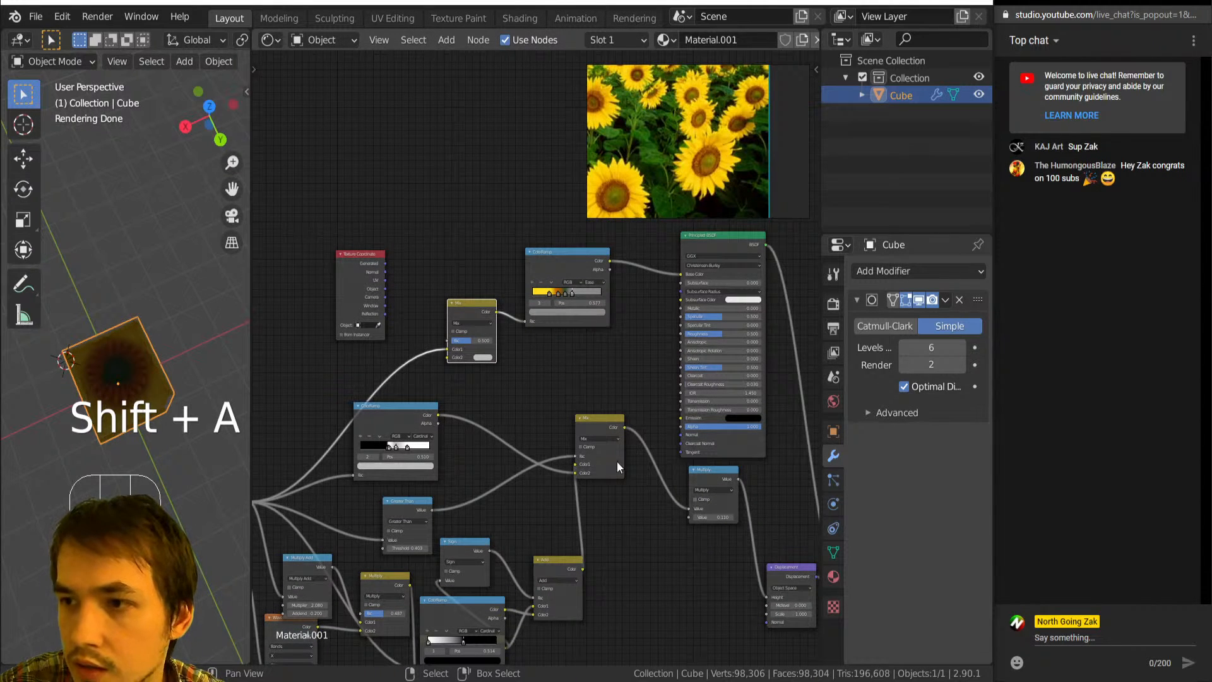
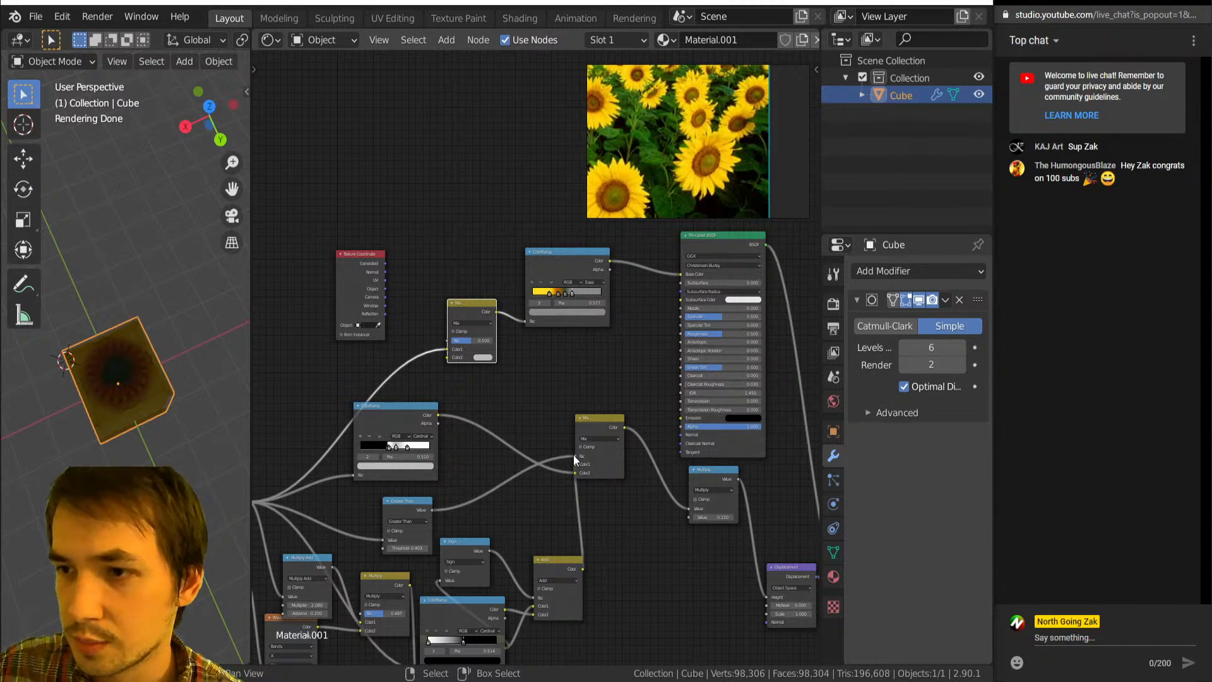
# Preview the colored ColorRamp's output in the Viewer and examine the flower's center up close.
pyautogui.scroll(2, 560, 452)
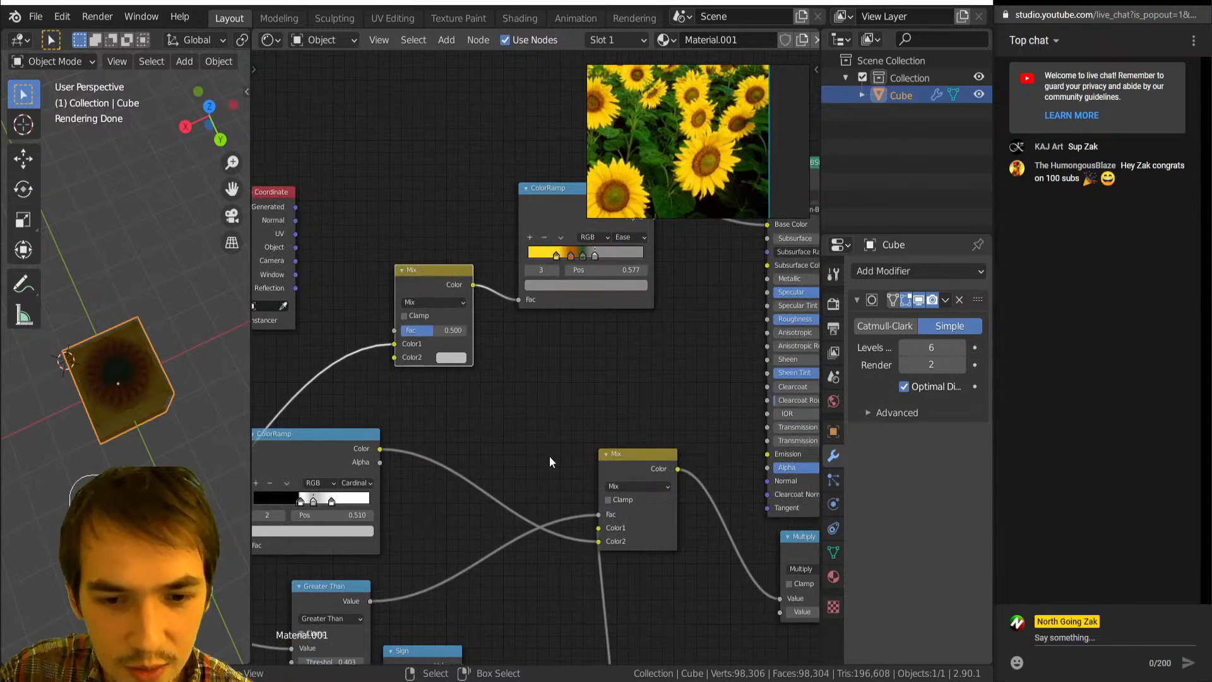
pyautogui.scroll(-3, 550, 456)
pyautogui.scroll(3, 493, 369)
pyautogui.moveTo(503, 350); pyautogui.dragTo(471, 422, button='middle')
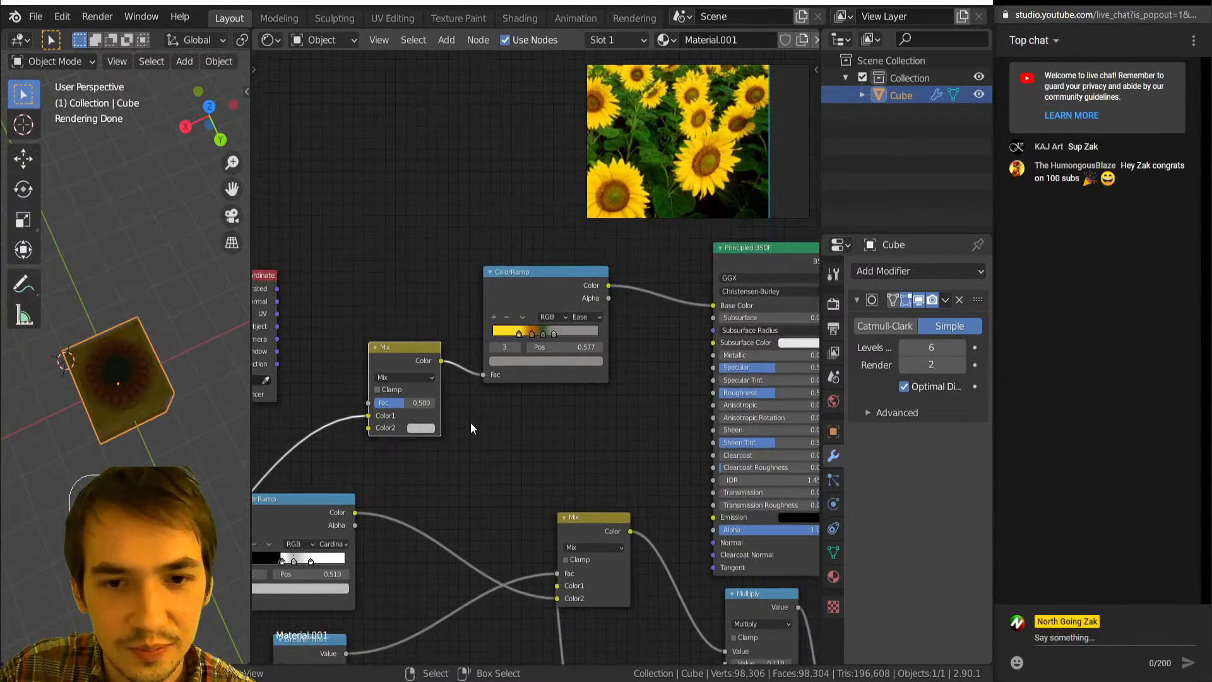
pyautogui.scroll(6, 118, 389)
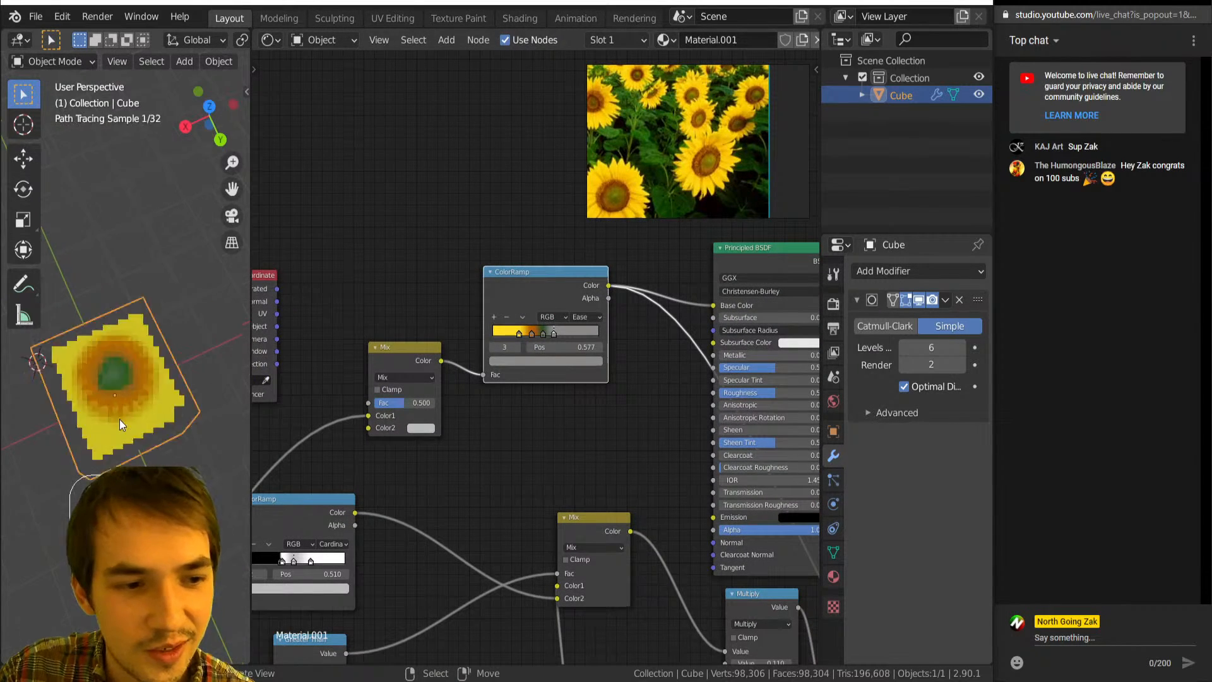
# Set the inserted Mix node's blend mode to Multiply and its Fac to 1.000.
pyautogui.moveTo(357, 415); pyautogui.dragTo(420, 377, button='middle')
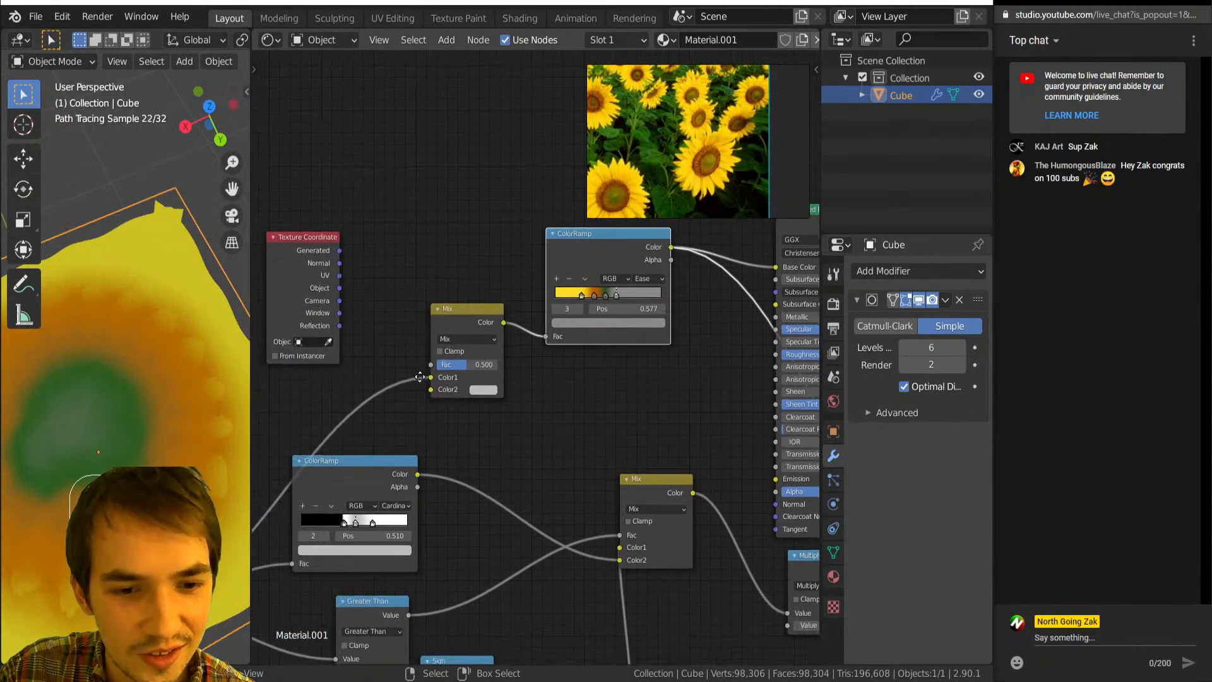
pyautogui.click(461, 339)
pyautogui.click(464, 364)
pyautogui.moveTo(464, 364); pyautogui.dragTo(498, 365)
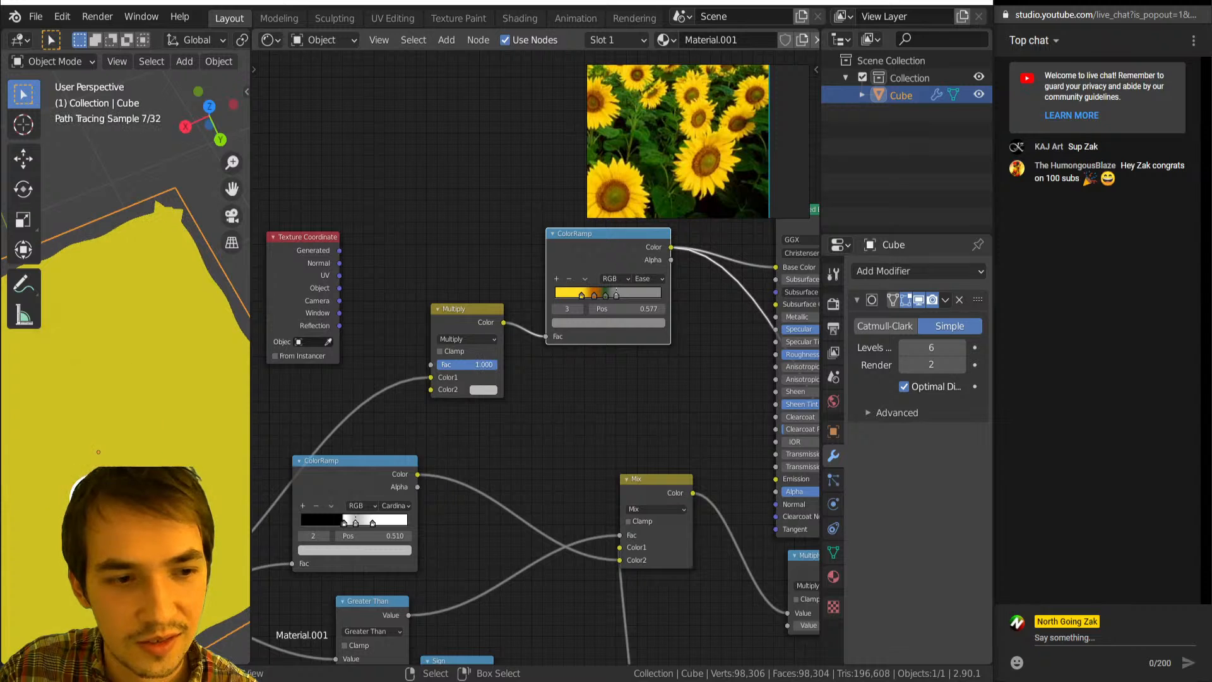
# Preview the petals' Add node and the combined Mix node in the Viewer to find the full flower mask.
pyautogui.scroll(-3, 556, 442)
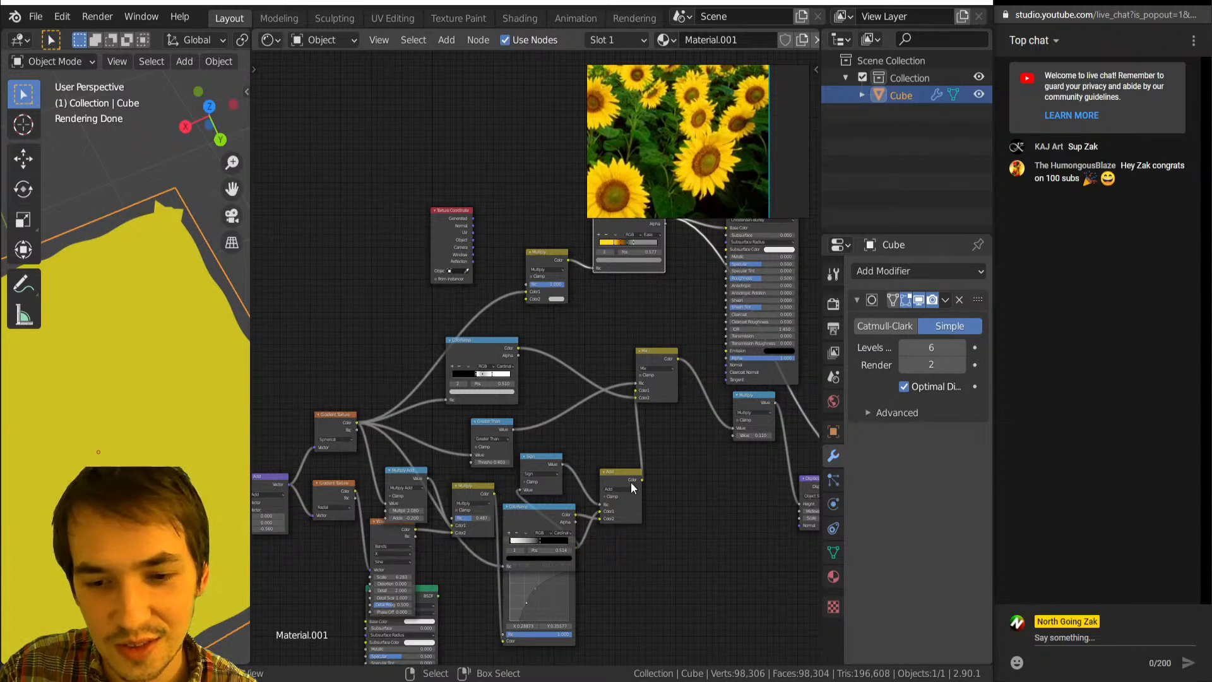
pyautogui.keyDown('ctrl'); pyautogui.keyDown('shift'); pyautogui.click(630, 482); pyautogui.keyUp('shift'); pyautogui.keyUp('ctrl')
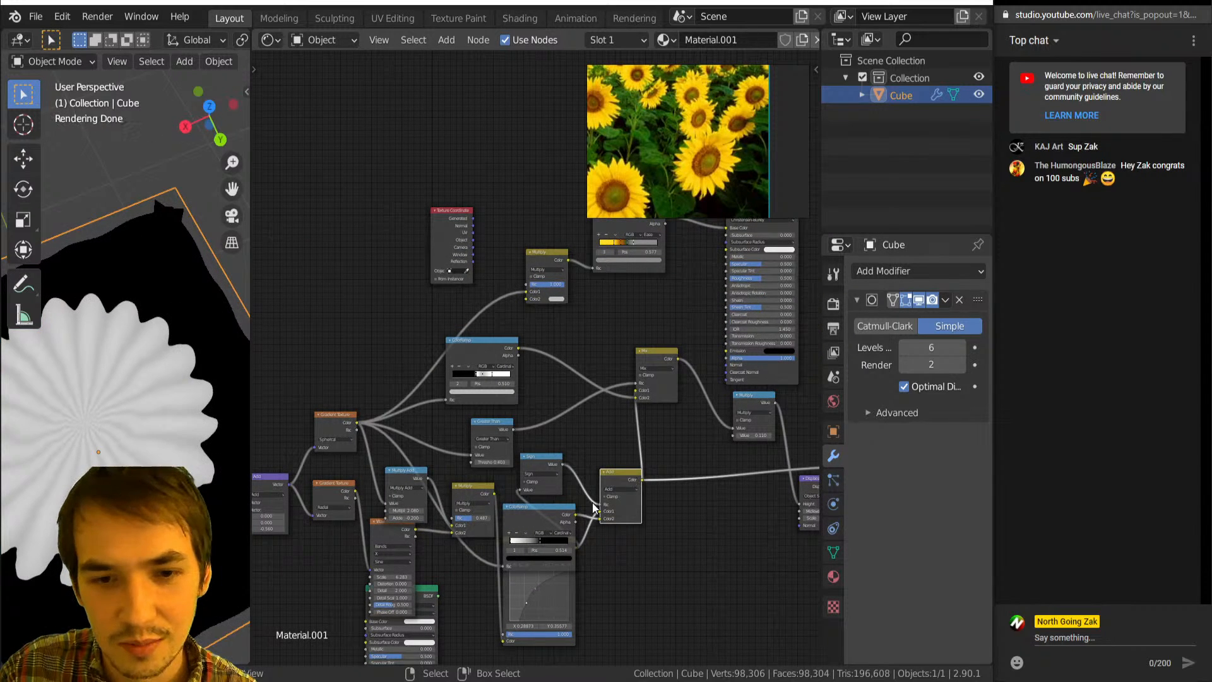
pyautogui.keyDown('ctrl'); pyautogui.keyDown('shift'); pyautogui.click(650, 350); pyautogui.keyUp('shift'); pyautogui.keyUp('ctrl')
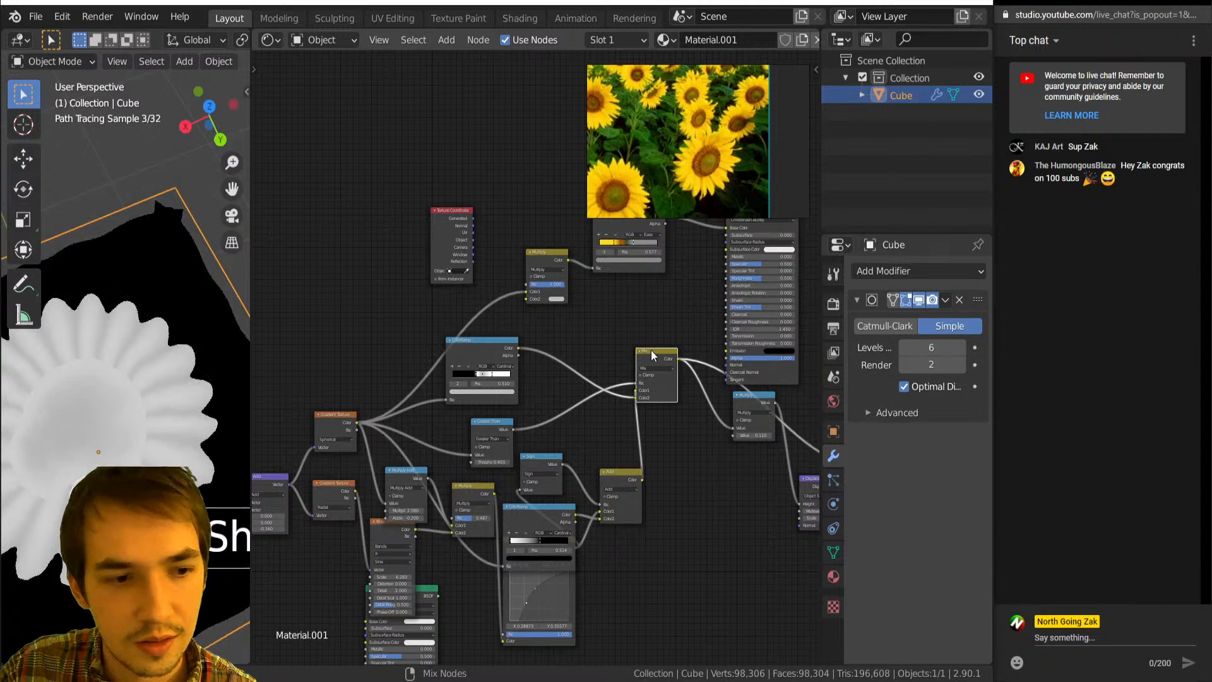
# Connect the combined Mix node's Color output to the new Multiply node's Color2 and preview the colored ColorRamp in the Viewer.
pyautogui.moveTo(650, 350); pyautogui.dragTo(644, 397, button='middle')
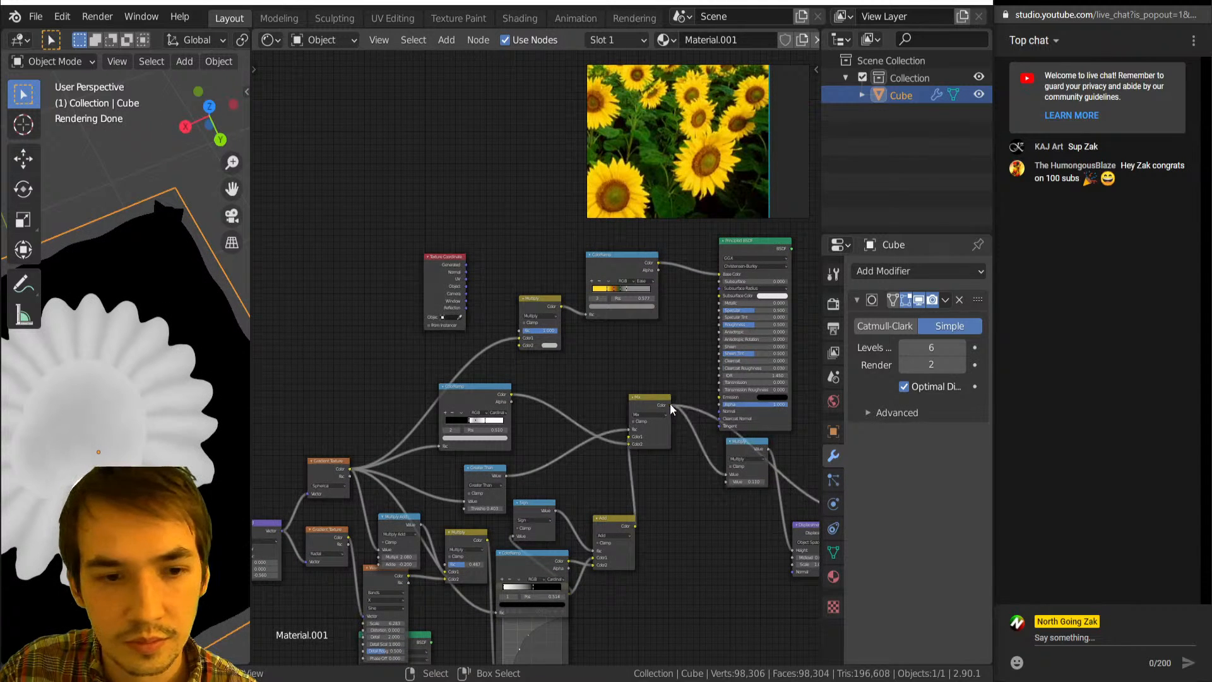
pyautogui.moveTo(669, 403); pyautogui.dragTo(519, 346)
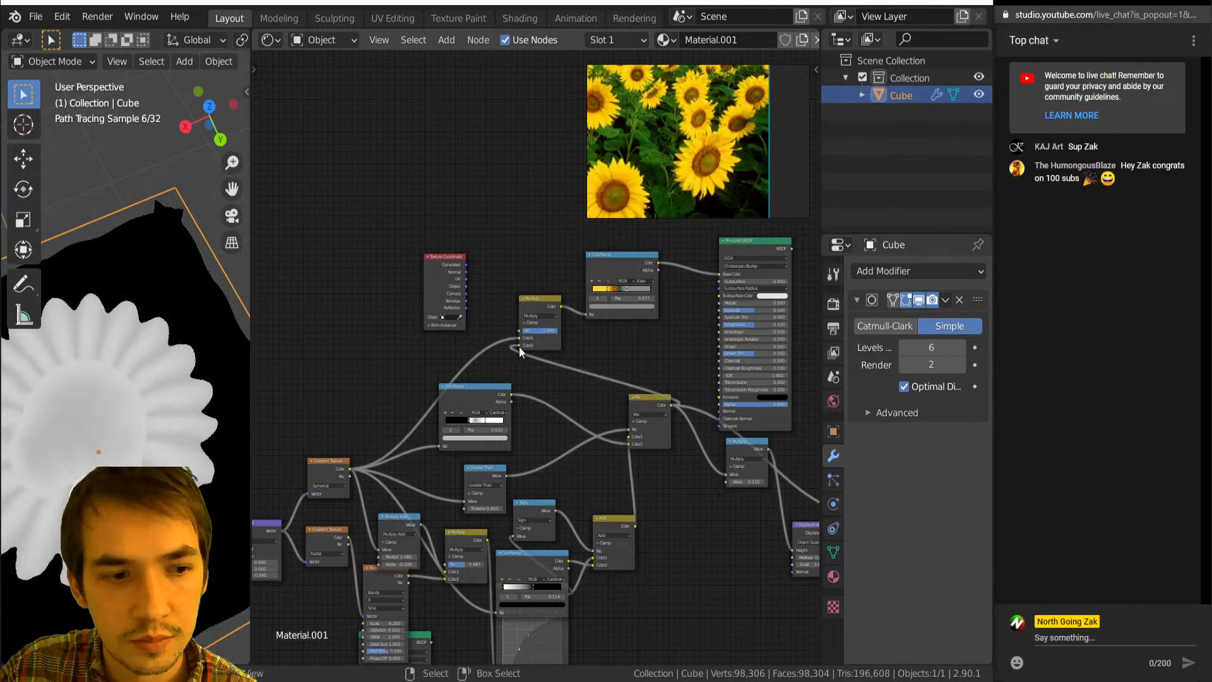
pyautogui.keyDown('ctrl'); pyautogui.keyDown('shift'); pyautogui.click(636, 258); pyautogui.keyUp('shift'); pyautogui.keyUp('ctrl')
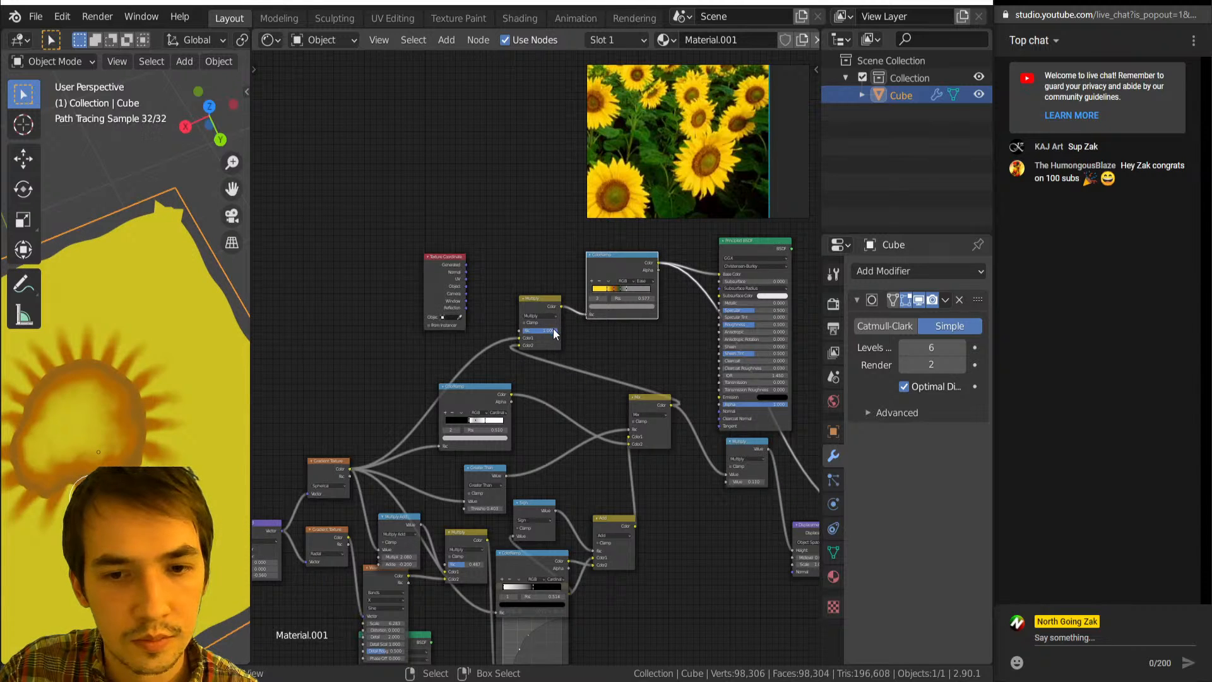
# Set the Fac of the Multiply node feeding the colored ColorRamp to 0.000.
pyautogui.moveTo(553, 328); pyautogui.dragTo(522, 331)
pyautogui.hotkey('ctrl', 'z')
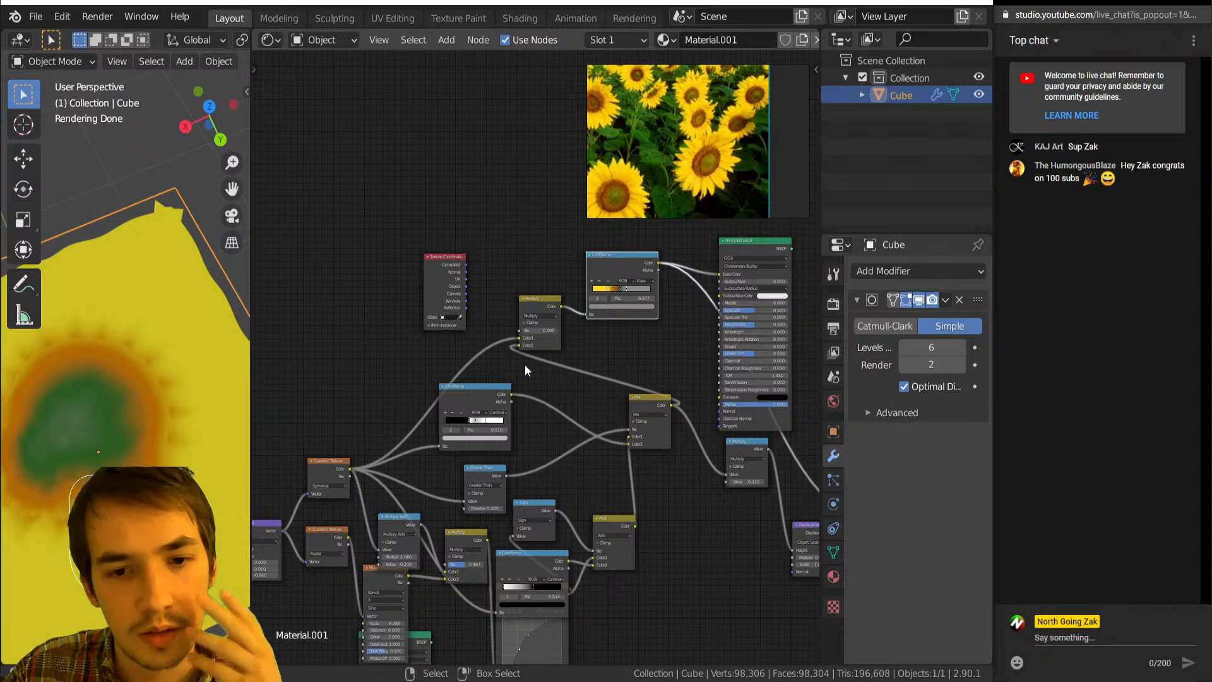
pyautogui.moveTo(525, 376); pyautogui.dragTo(604, 377, button='middle')
pyautogui.scroll(6, 599, 437)
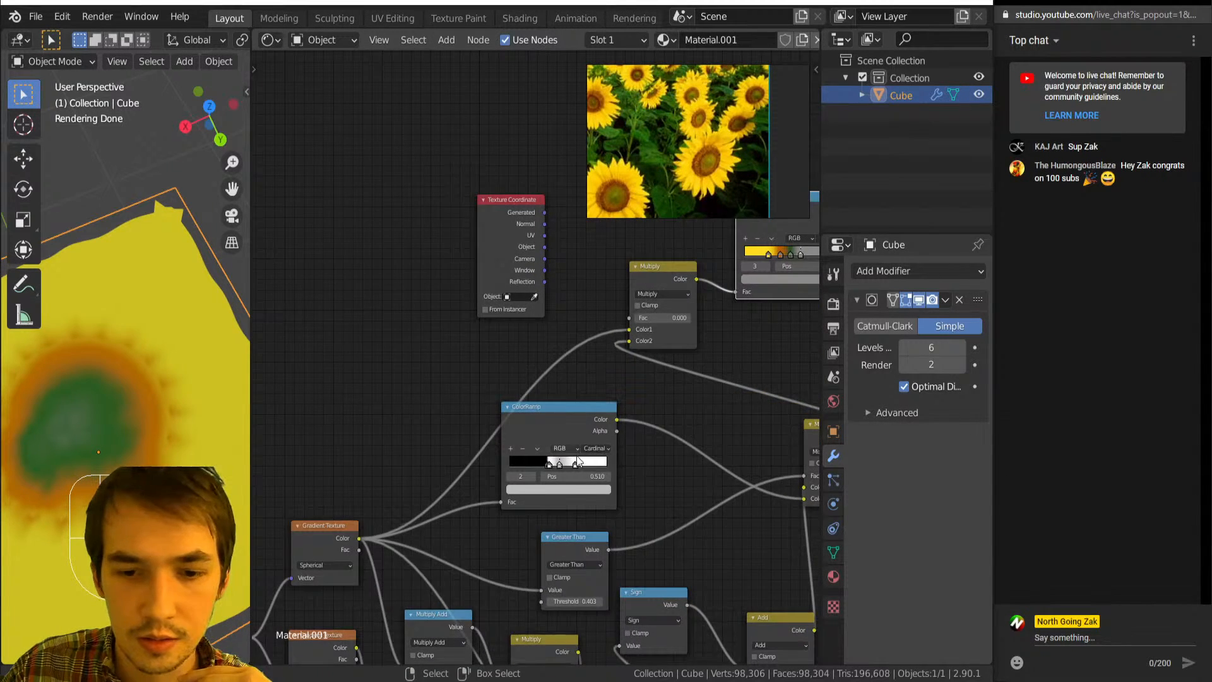
# Preview the Greater Than node's mask in the Viewer and connect its Value output to the upper Multiply node's Fac.
pyautogui.scroll(-3, 578, 461)
pyautogui.keyDown('ctrl'); pyautogui.keyDown('shift'); pyautogui.click(562, 476); pyautogui.keyUp('shift'); pyautogui.keyUp('ctrl')
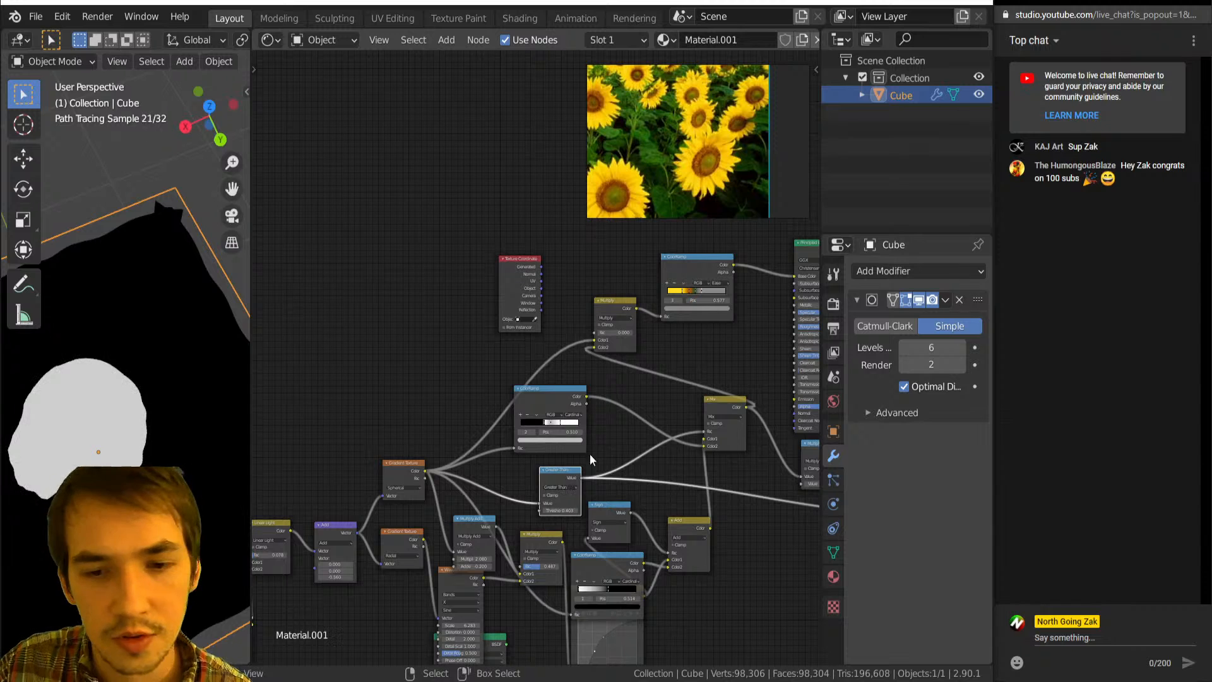
pyautogui.moveTo(583, 476); pyautogui.dragTo(592, 346)
# Set that Multiply node's blend mode to Linear Light and shift the black-and-white ColorRamp node slightly aside.
pyautogui.scroll(2, 598, 348)
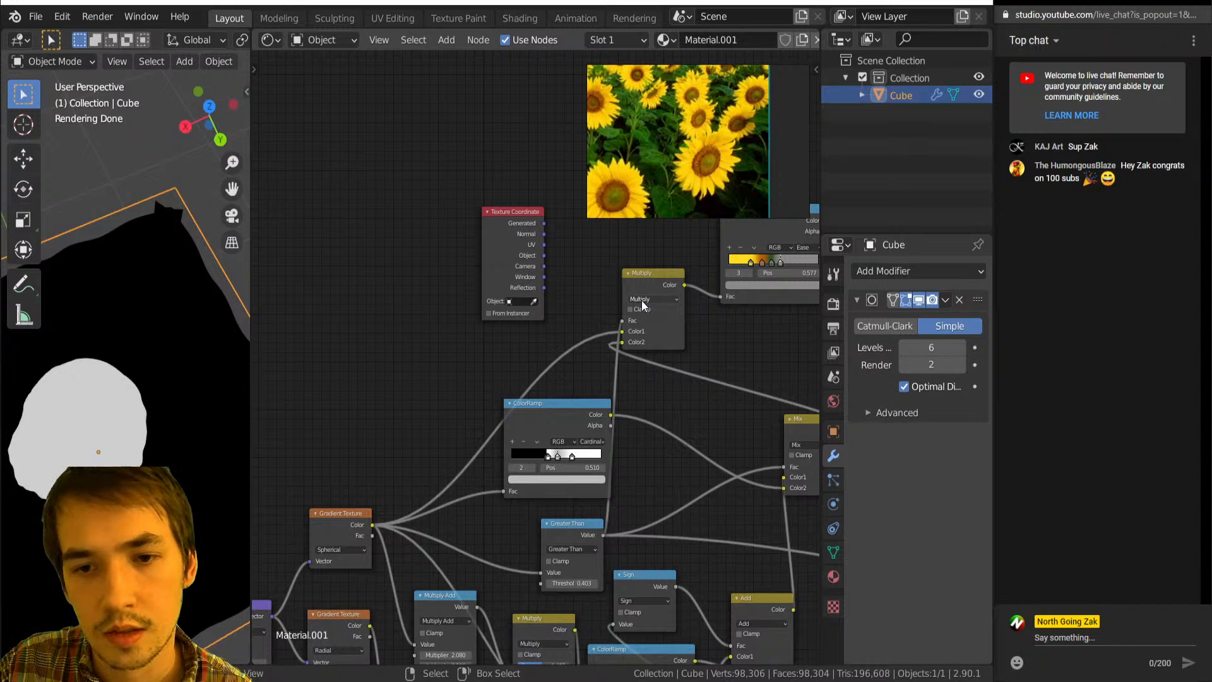
pyautogui.click(641, 301)
pyautogui.click(645, 427)
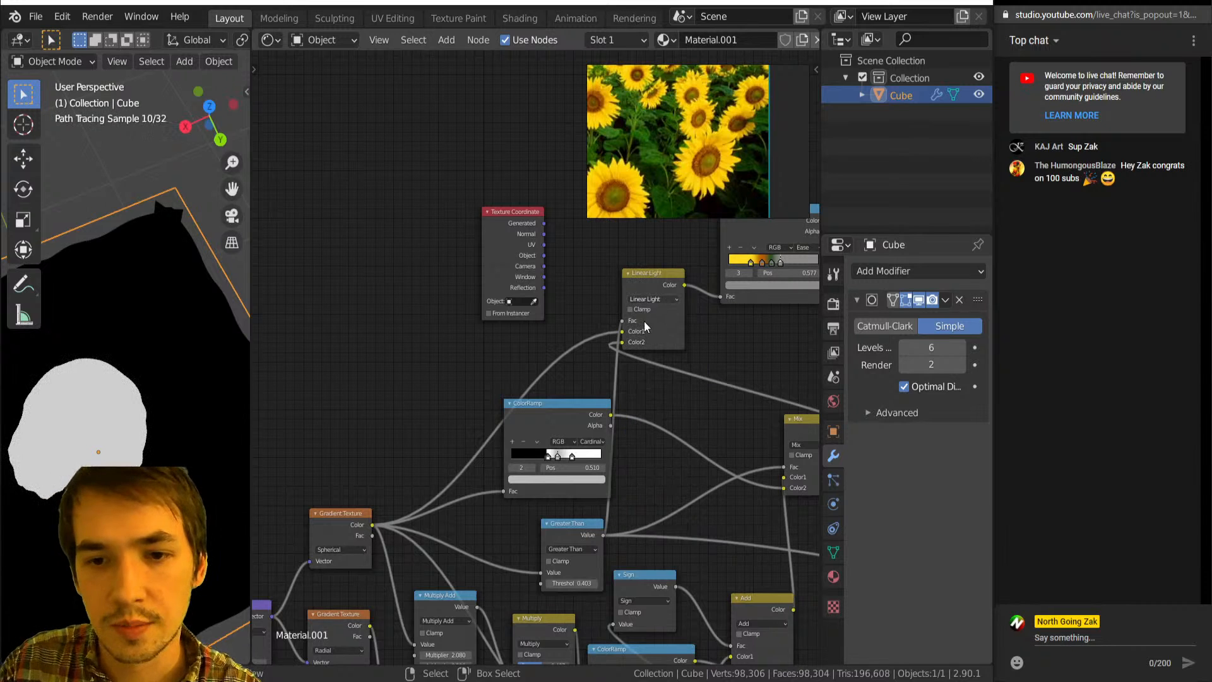
pyautogui.moveTo(537, 419); pyautogui.dragTo(511, 421)
# Preview the combined Mix node in the Viewer and check the flower from a lower angle.
pyautogui.scroll(-5, 562, 432)
pyautogui.moveTo(565, 431); pyautogui.dragTo(517, 409, button='middle')
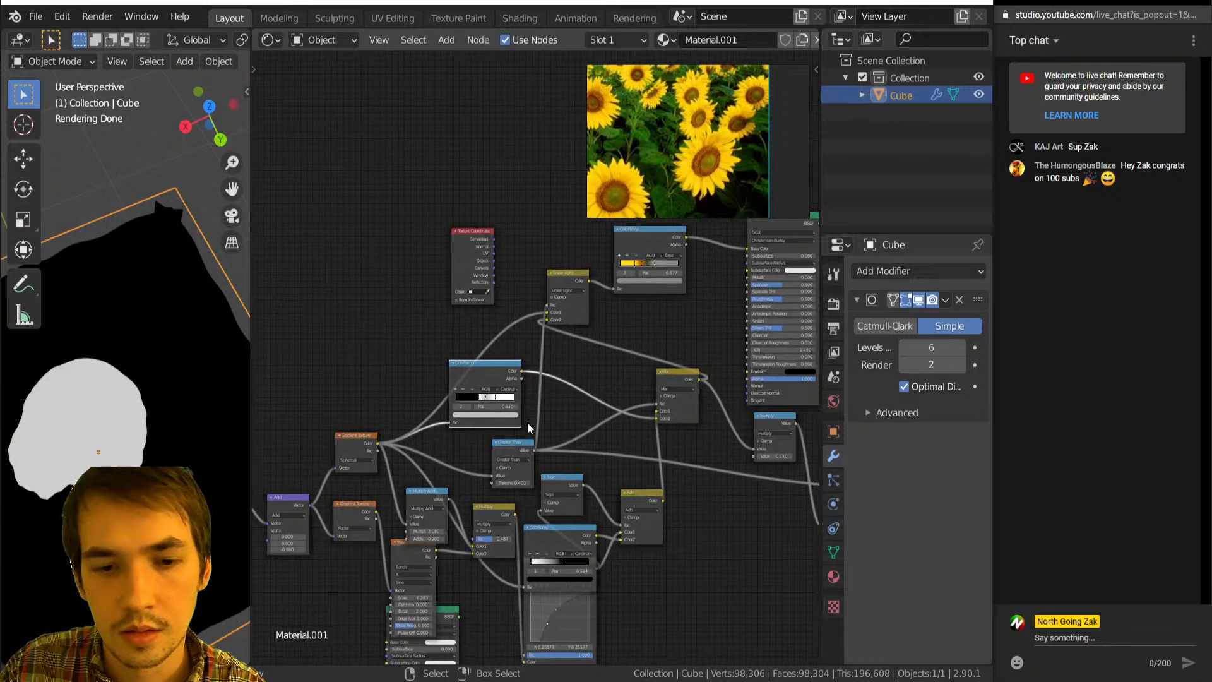
pyautogui.scroll(1, 528, 422)
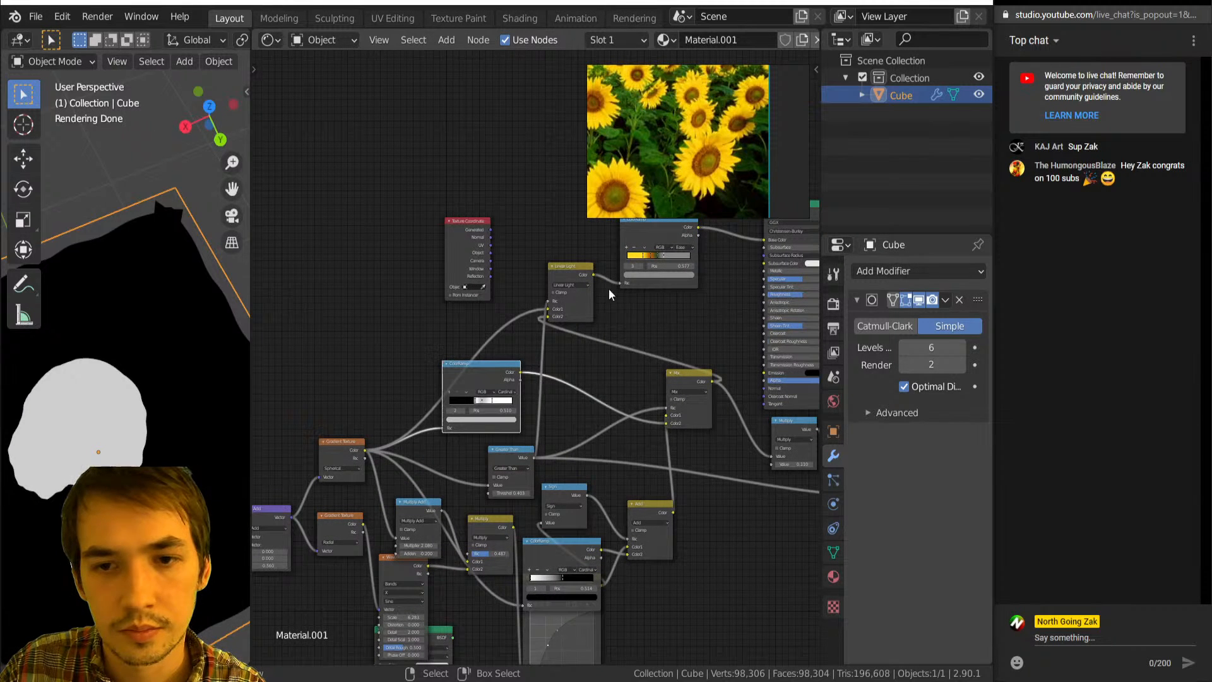
pyautogui.scroll(1, 538, 428)
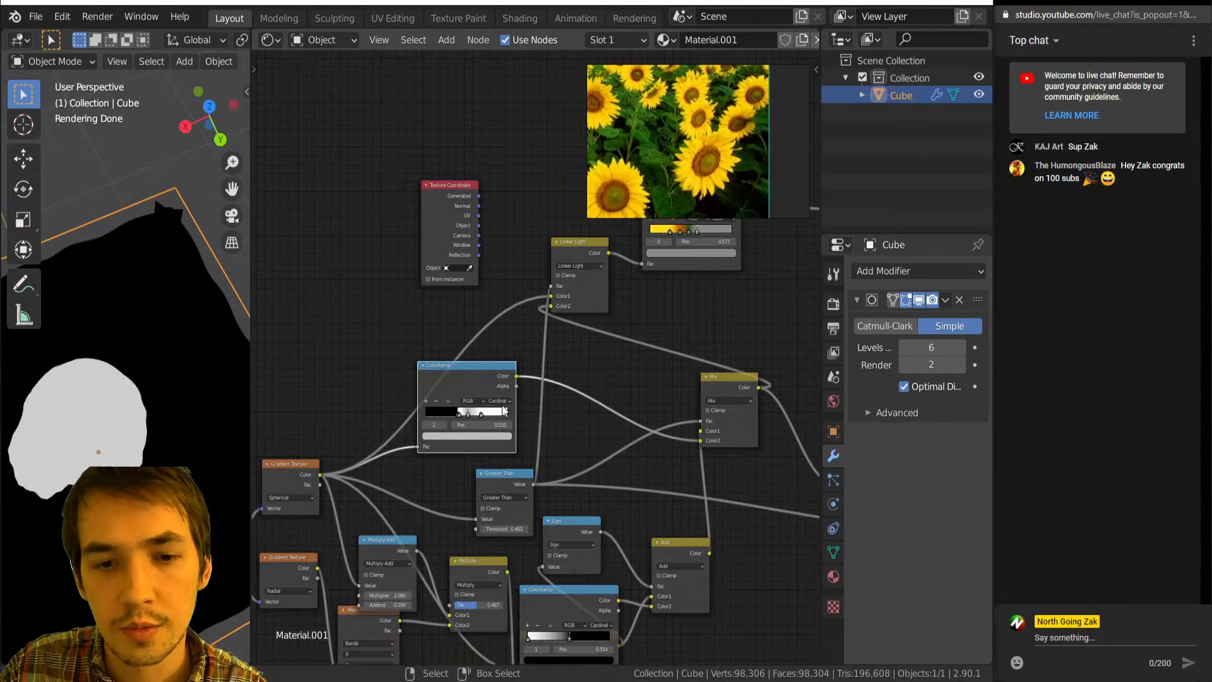
pyautogui.keyDown('ctrl'); pyautogui.keyDown('shift'); pyautogui.click(723, 386); pyautogui.keyUp('shift'); pyautogui.keyUp('ctrl')
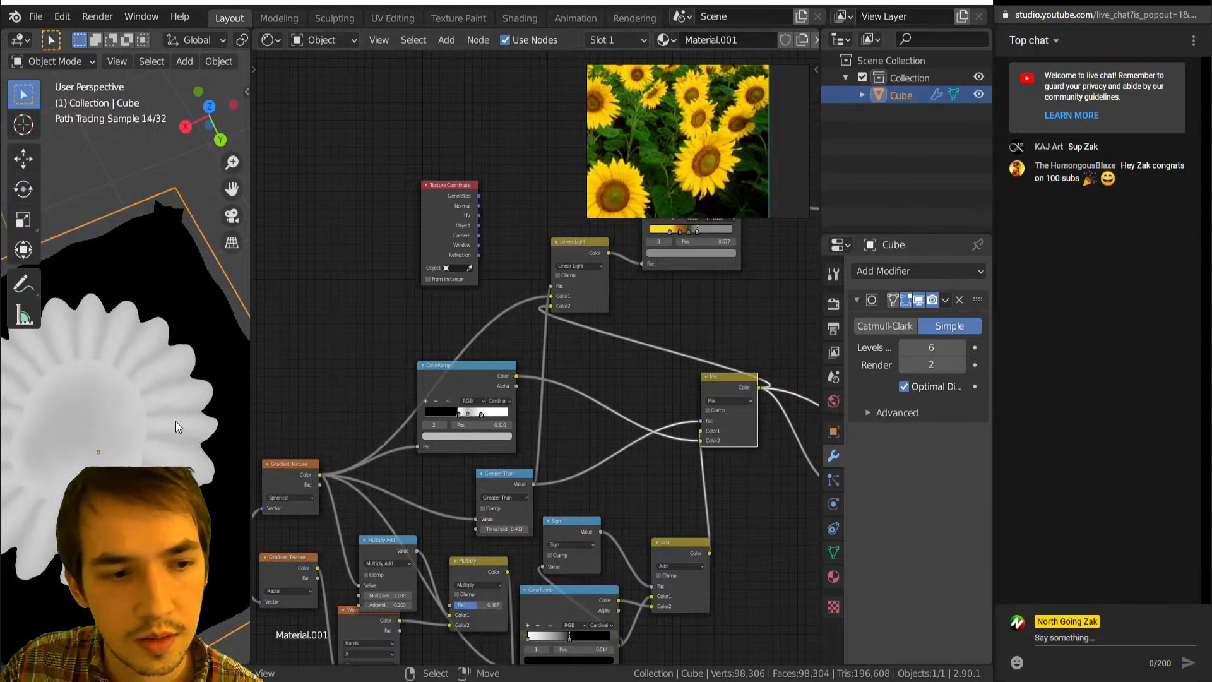
pyautogui.moveTo(148, 434); pyautogui.dragTo(111, 348, button='middle')
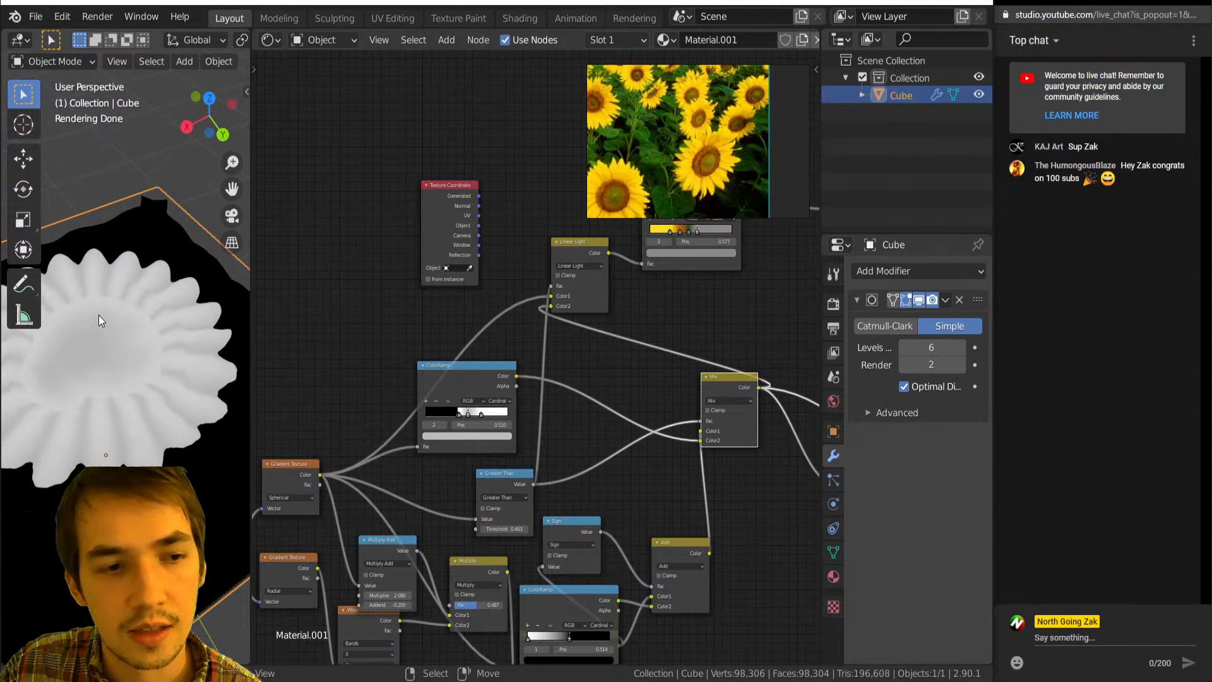
# Examine up close the color stops of the ColorRamp that shapes the flower's center.
pyautogui.scroll(1, 496, 379)
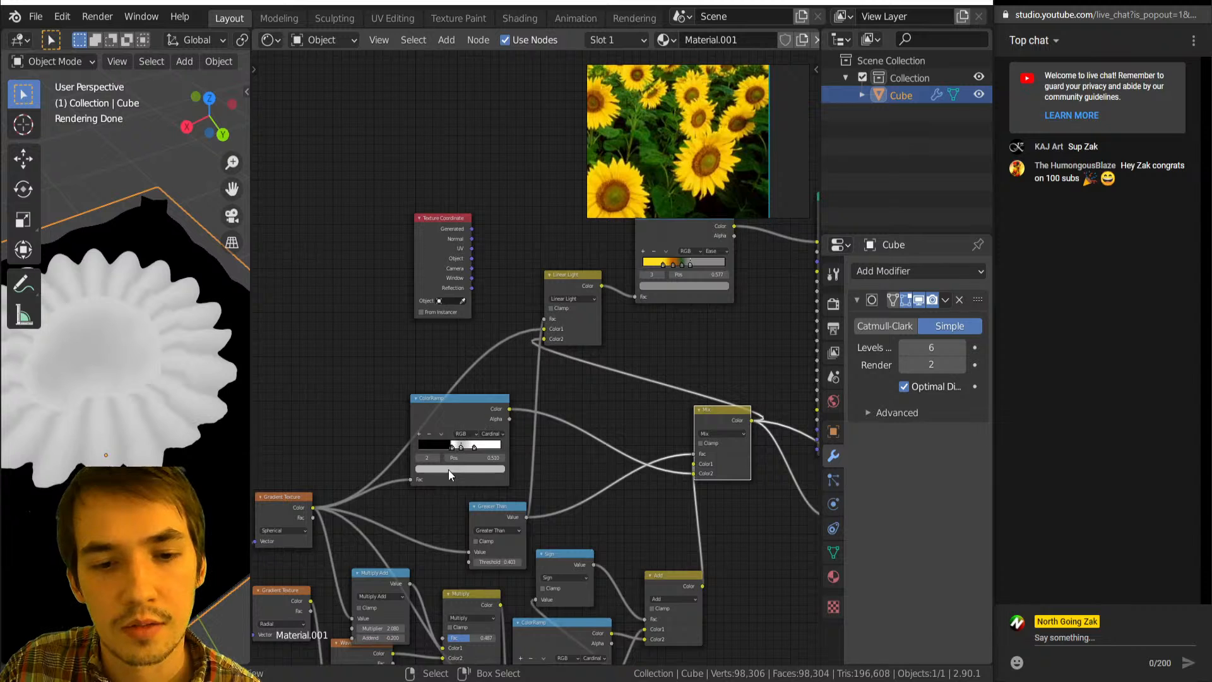
pyautogui.scroll(2, 468, 436)
pyautogui.scroll(4, 480, 449)
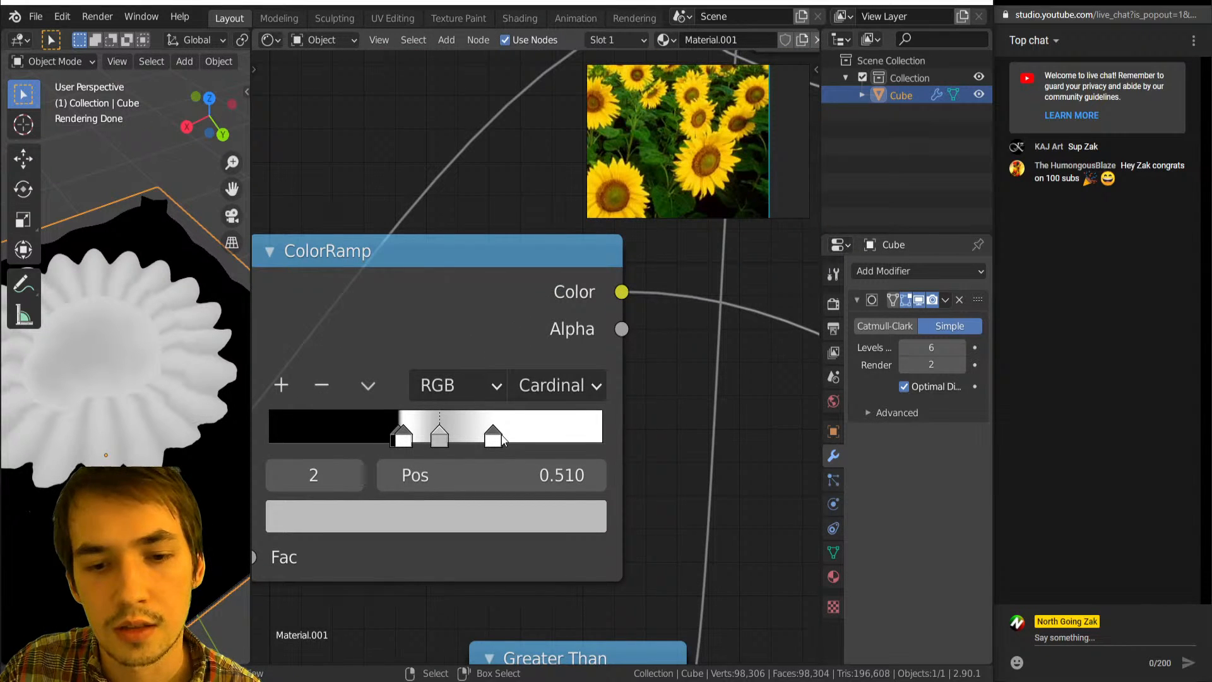
pyautogui.scroll(-5, 538, 424)
pyautogui.scroll(4, 392, 424)
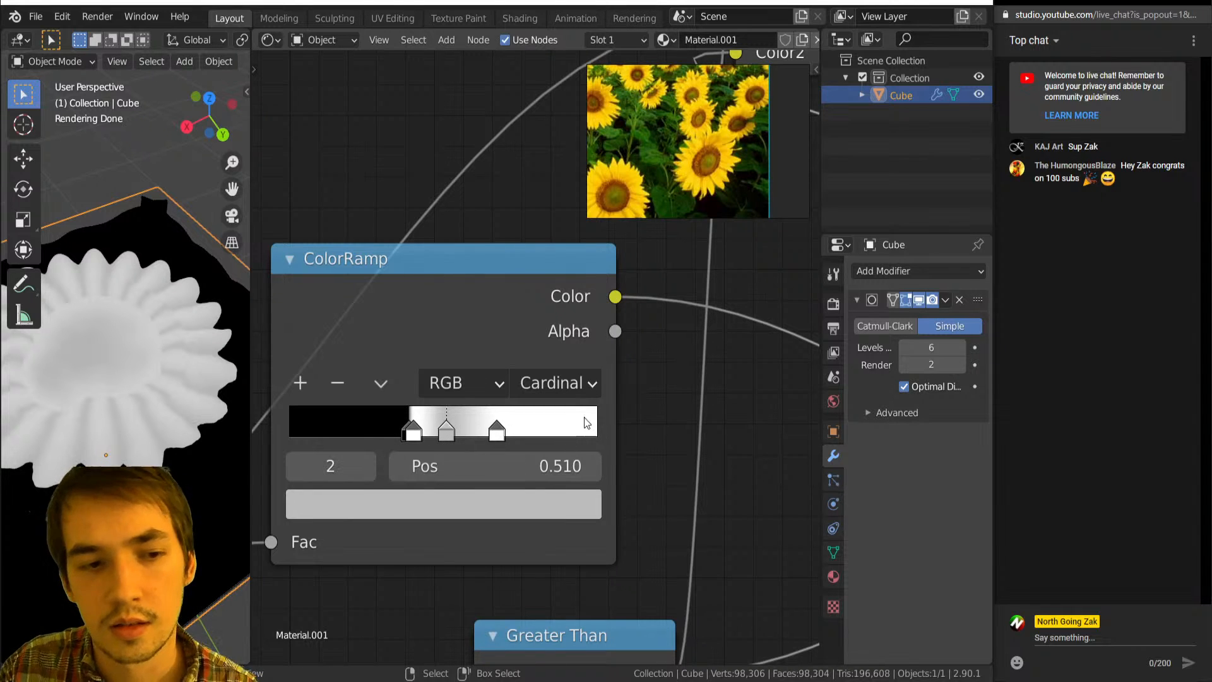
pyautogui.scroll(-8, 585, 417)
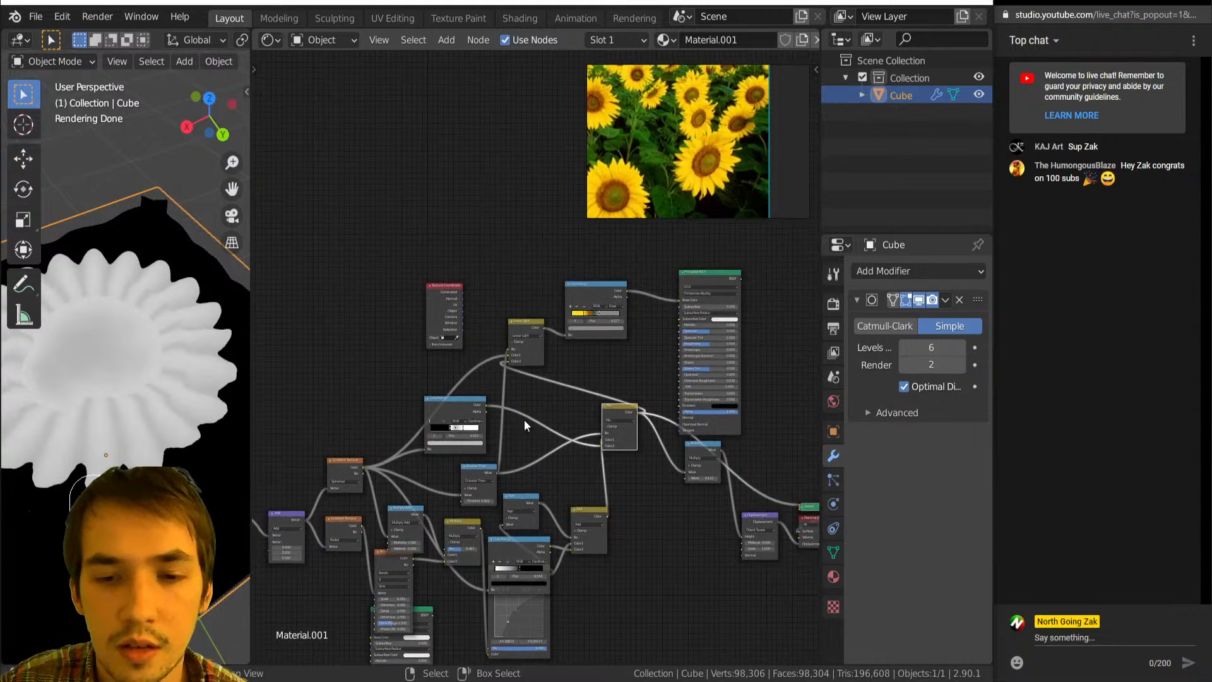
# Preview the petals' Add node, connect its Color output to the Linear Light node's Color2, and preview the Linear Light result.
pyautogui.scroll(3, 543, 379)
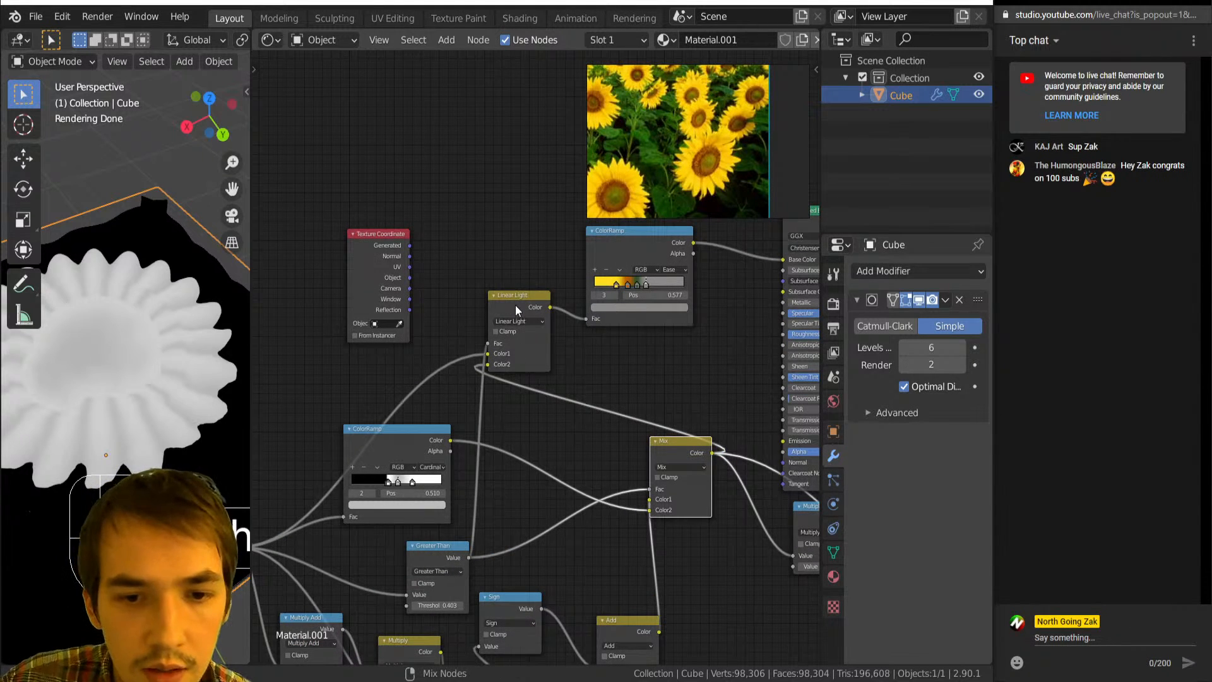
pyautogui.moveTo(619, 505); pyautogui.dragTo(618, 377, button='middle')
pyautogui.keyDown('ctrl'); pyautogui.keyDown('shift'); pyautogui.click(602, 580); pyautogui.keyUp('shift'); pyautogui.keyUp('ctrl')
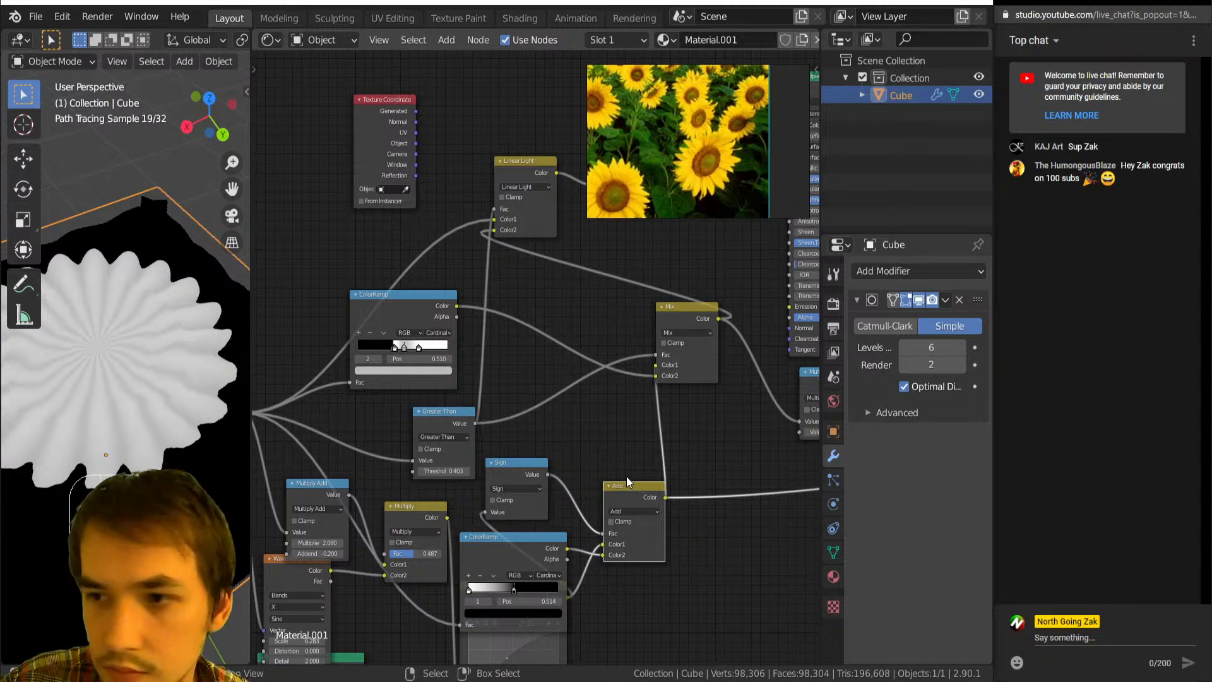
pyautogui.moveTo(665, 498); pyautogui.dragTo(494, 231)
pyautogui.click(535, 225)
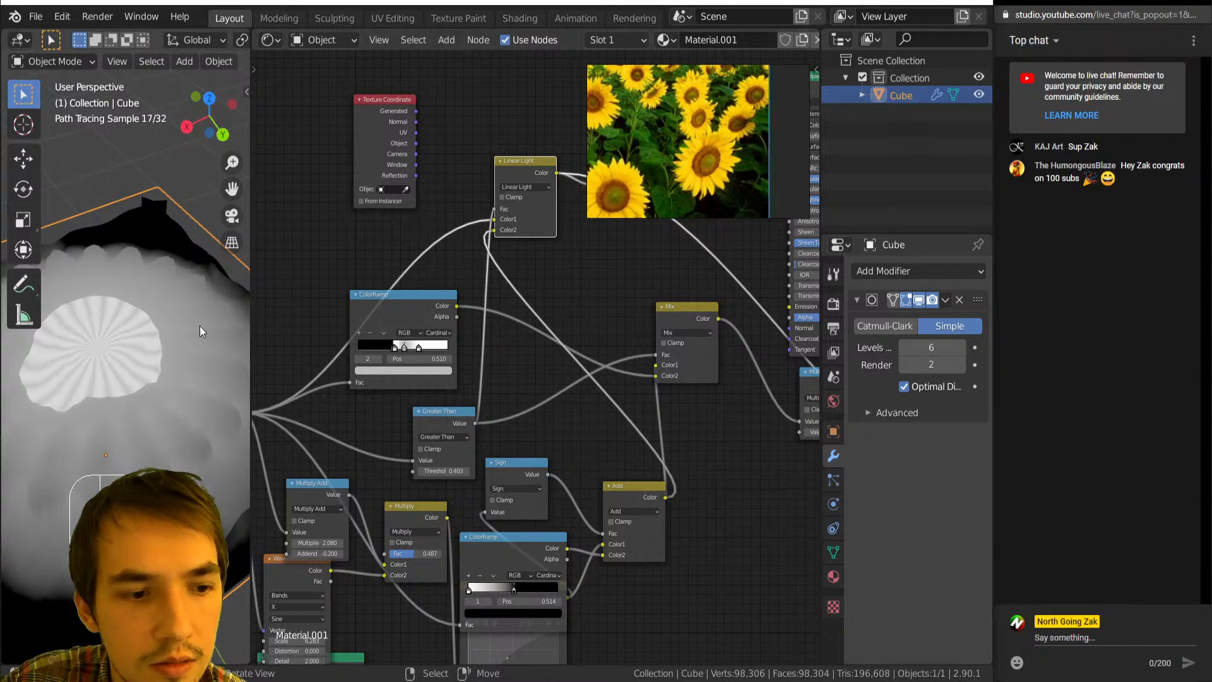
# Swap the Linear Light node's inputs so the Add node feeds Color1 and the spherical Gradient Texture feeds Color2.
pyautogui.moveTo(200, 326); pyautogui.dragTo(266, 381, button='middle')
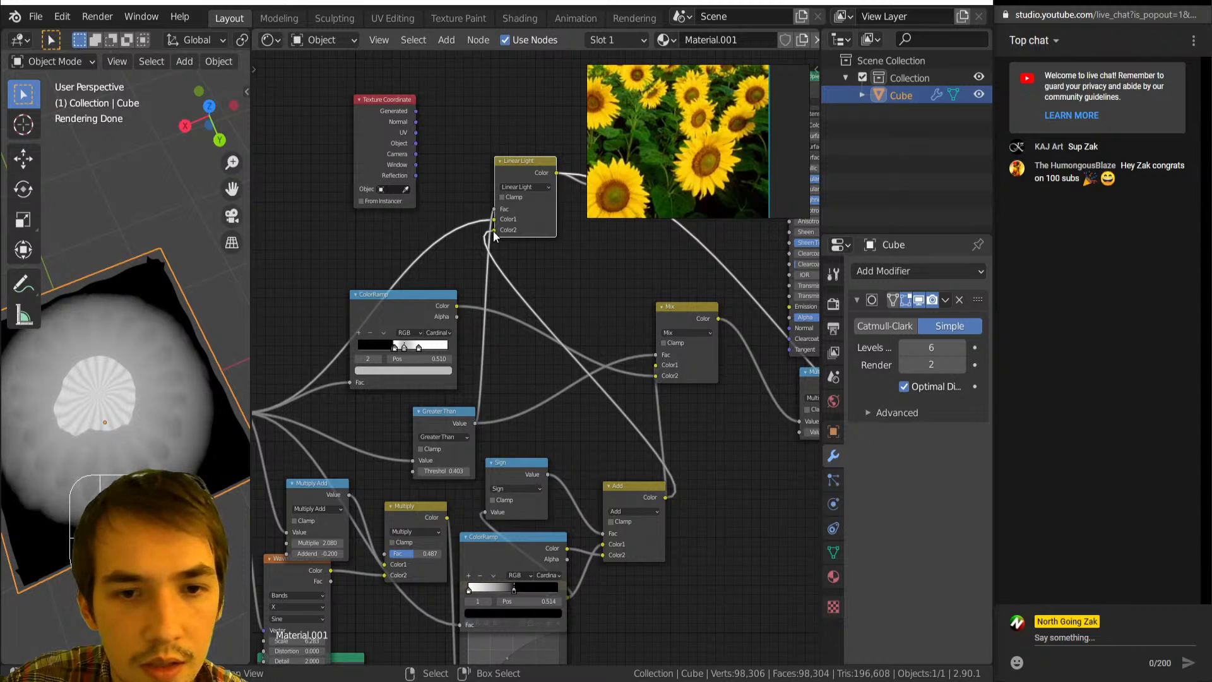
pyautogui.moveTo(493, 232); pyautogui.dragTo(493, 222)
pyautogui.moveTo(154, 376); pyautogui.dragTo(190, 369, button='middle')
pyautogui.moveTo(483, 308); pyautogui.dragTo(495, 332, button='middle')
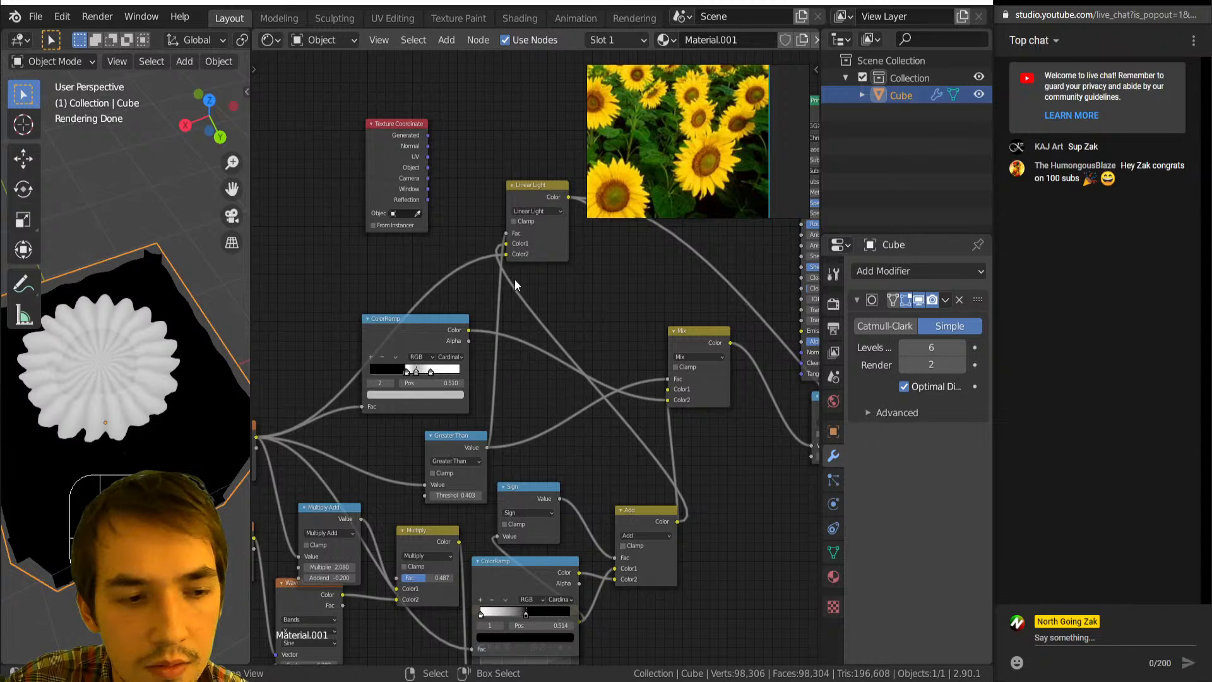
# Compare the Add, Linear Light and combined Mix nodes in the Viewer, previewing each in turn.
pyautogui.keyDown('ctrl'); pyautogui.keyDown('shift'); pyautogui.click(650, 519); pyautogui.keyUp('shift'); pyautogui.keyUp('ctrl')
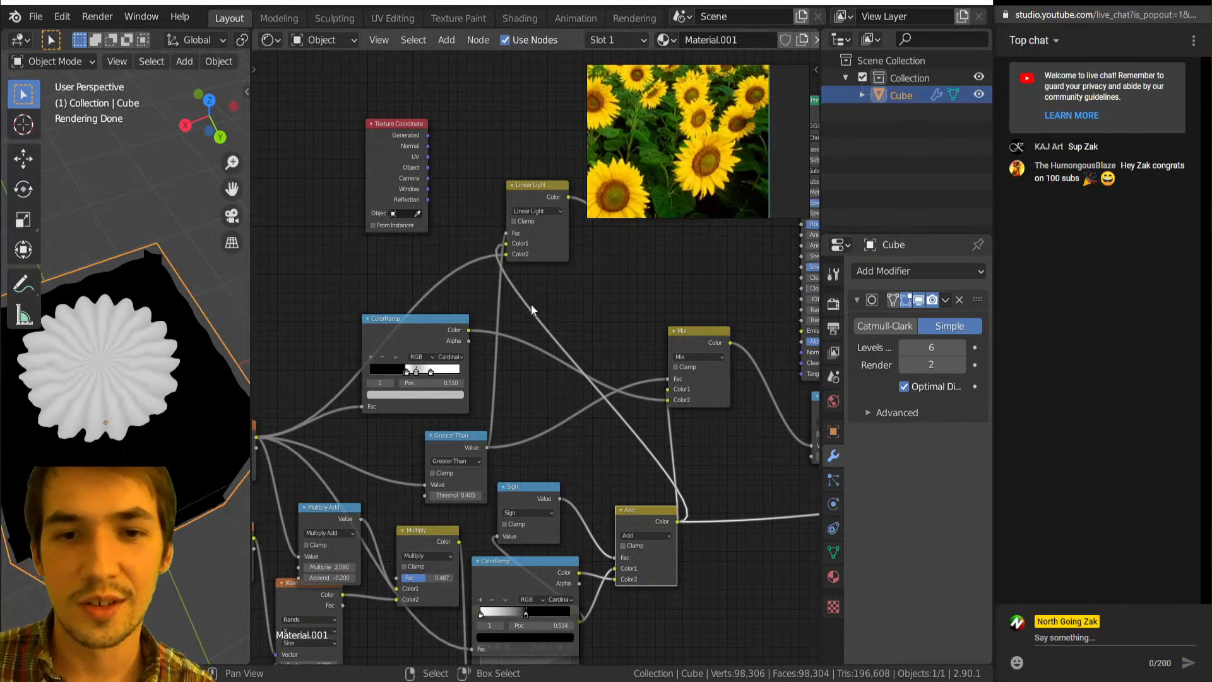
pyautogui.scroll(-3, 532, 305)
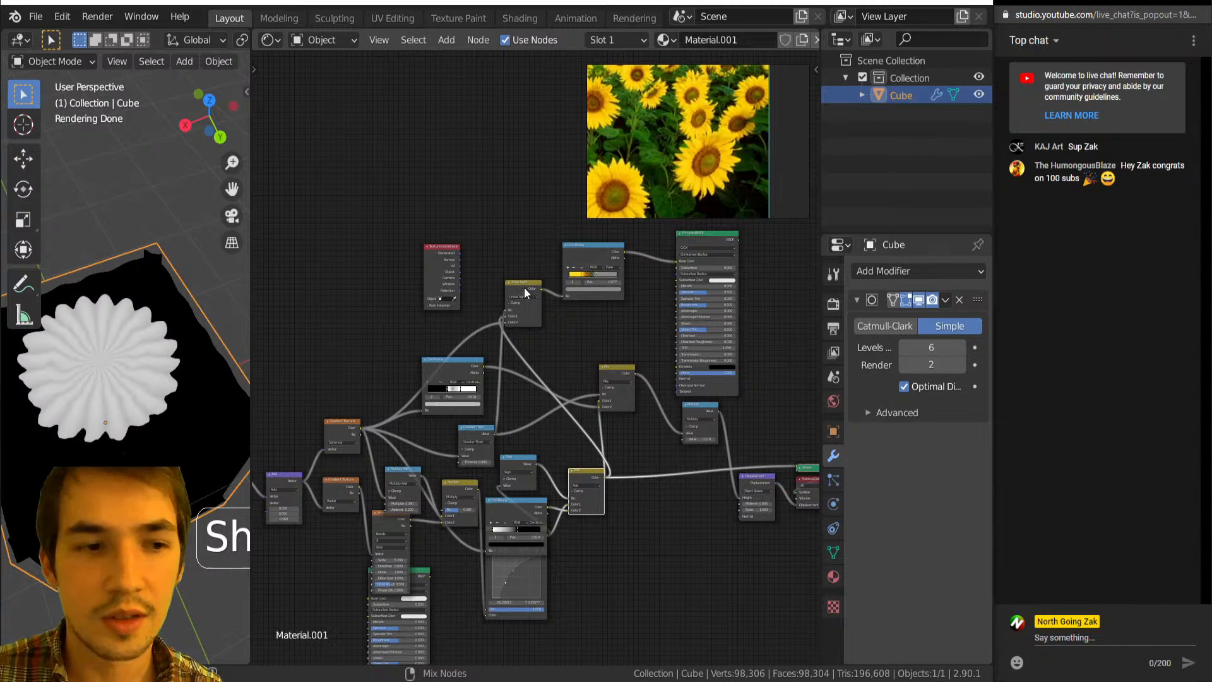
pyautogui.keyDown('ctrl'); pyautogui.keyDown('shift'); pyautogui.click(524, 287); pyautogui.keyUp('shift'); pyautogui.keyUp('ctrl')
pyautogui.keyDown('ctrl'); pyautogui.keyDown('shift'); pyautogui.click(620, 403); pyautogui.keyUp('shift'); pyautogui.keyUp('ctrl')
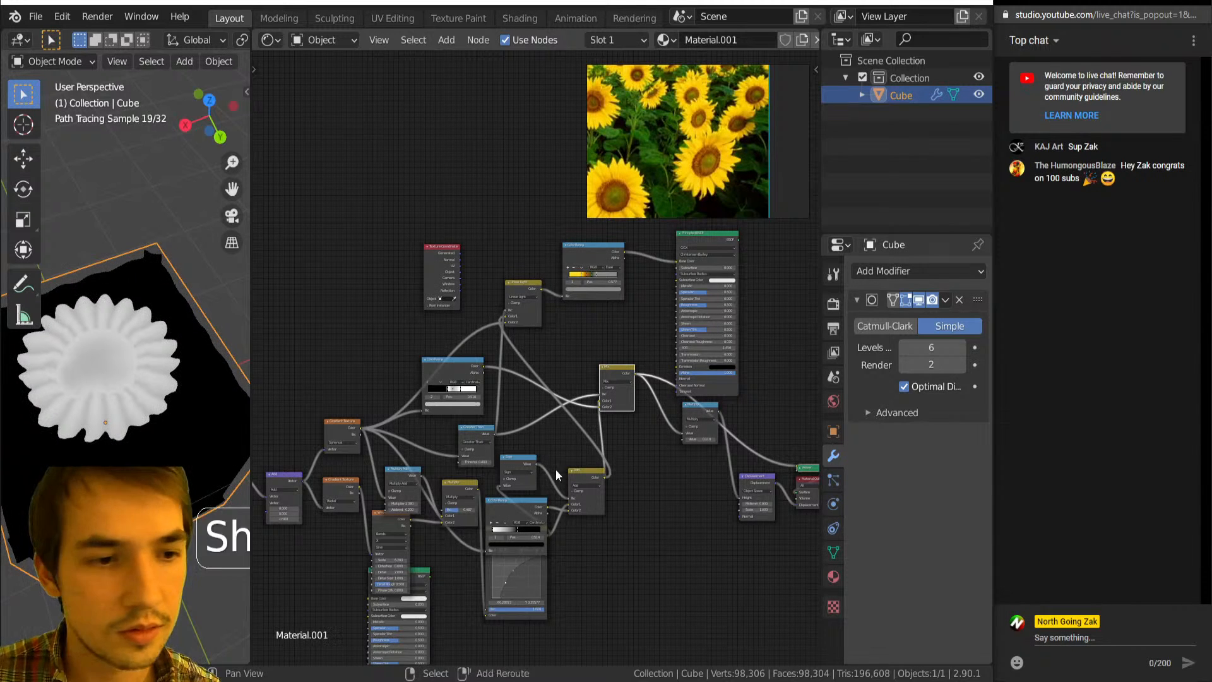
pyautogui.scroll(7, 447, 365)
pyautogui.moveTo(445, 361); pyautogui.dragTo(396, 334, button='middle')
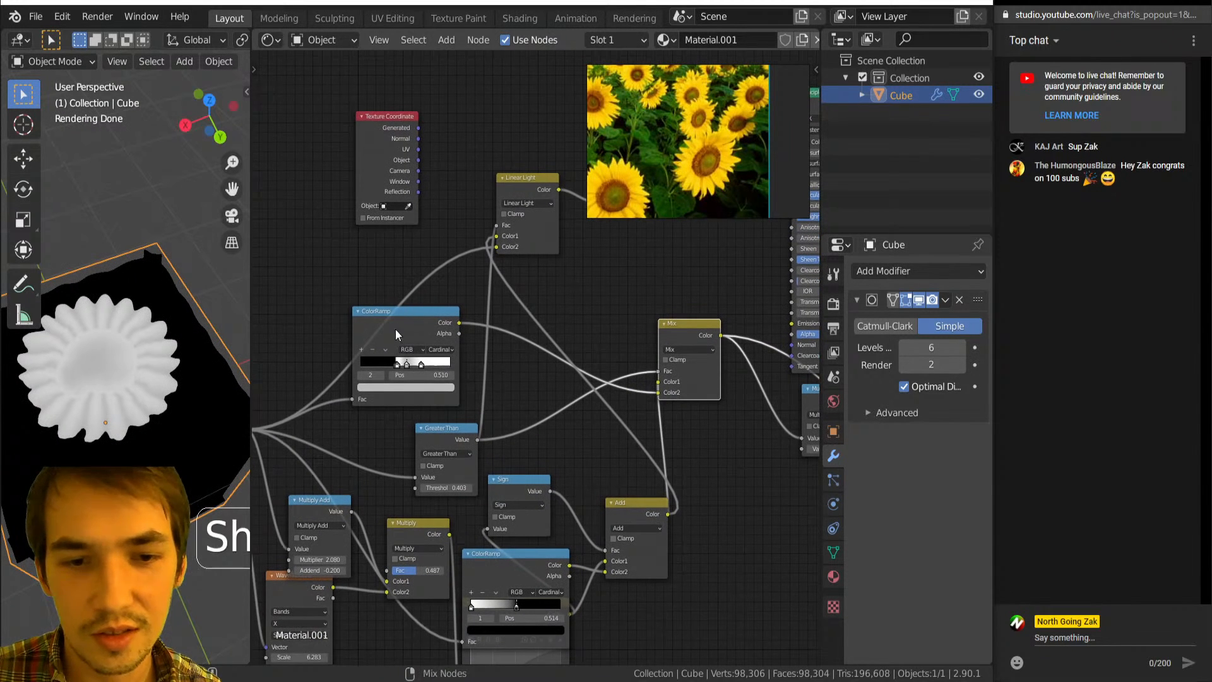
pyautogui.keyDown('ctrl'); pyautogui.keyDown('shift'); pyautogui.click(634, 509); pyautogui.keyUp('shift'); pyautogui.keyUp('ctrl')
pyautogui.keyDown('ctrl'); pyautogui.keyDown('shift'); pyautogui.click(555, 227); pyautogui.keyUp('shift'); pyautogui.keyUp('ctrl')
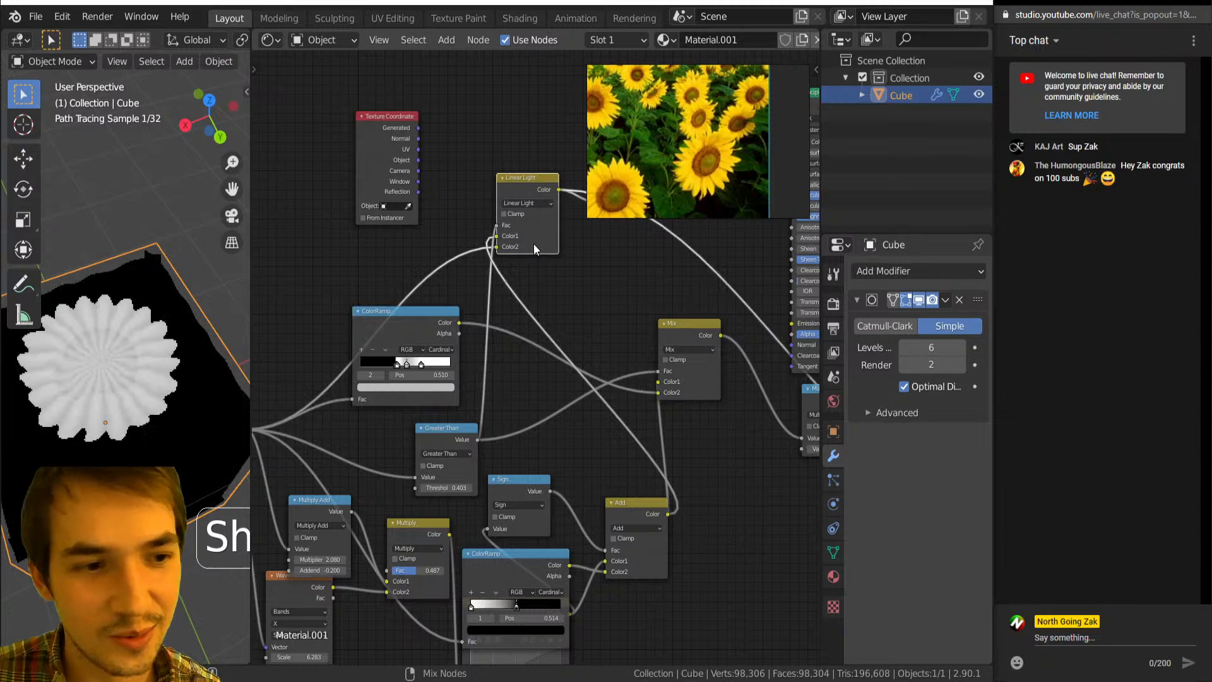
pyautogui.keyDown('ctrl'); pyautogui.keyDown('shift'); pyautogui.click(687, 336); pyautogui.keyUp('shift'); pyautogui.keyUp('ctrl')
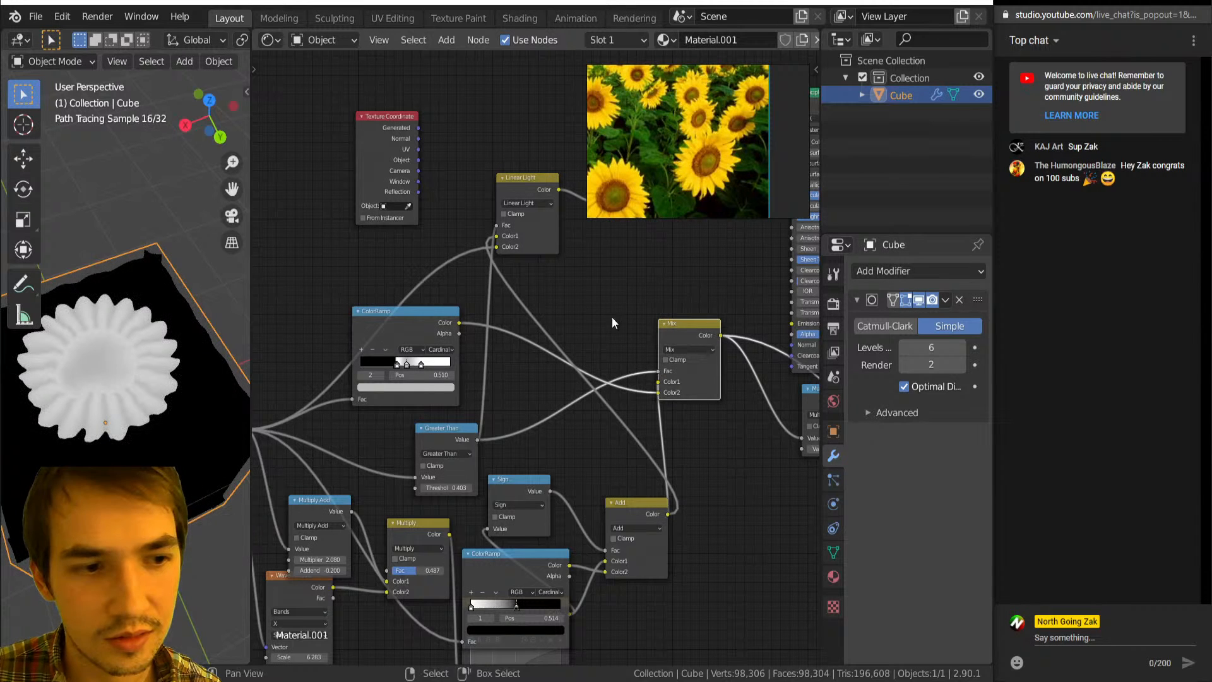
# Trace the links around the colored ColorRamp and preview the Linear Light node against the combined Mix node once more.
pyautogui.moveTo(551, 313); pyautogui.dragTo(507, 384, button='middle')
pyautogui.scroll(-3, 529, 343)
pyautogui.scroll(1, 554, 403)
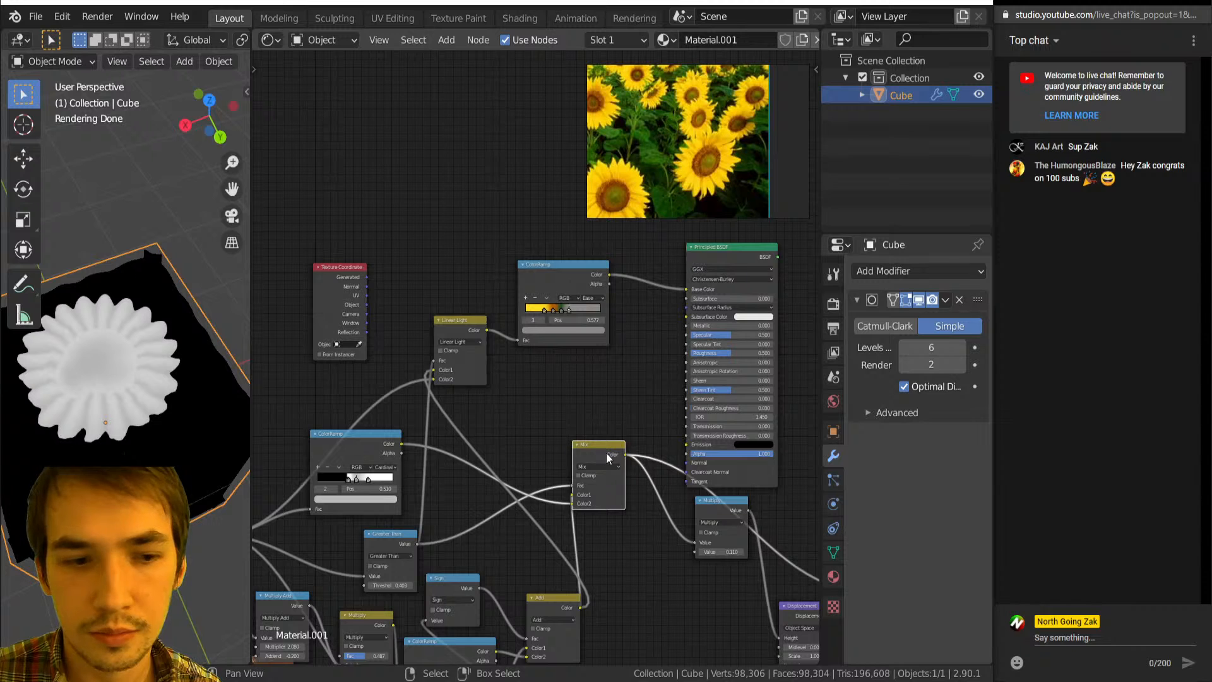
pyautogui.moveTo(517, 598); pyautogui.dragTo(543, 491, button='middle')
pyautogui.moveTo(524, 356); pyautogui.dragTo(504, 407, button='middle')
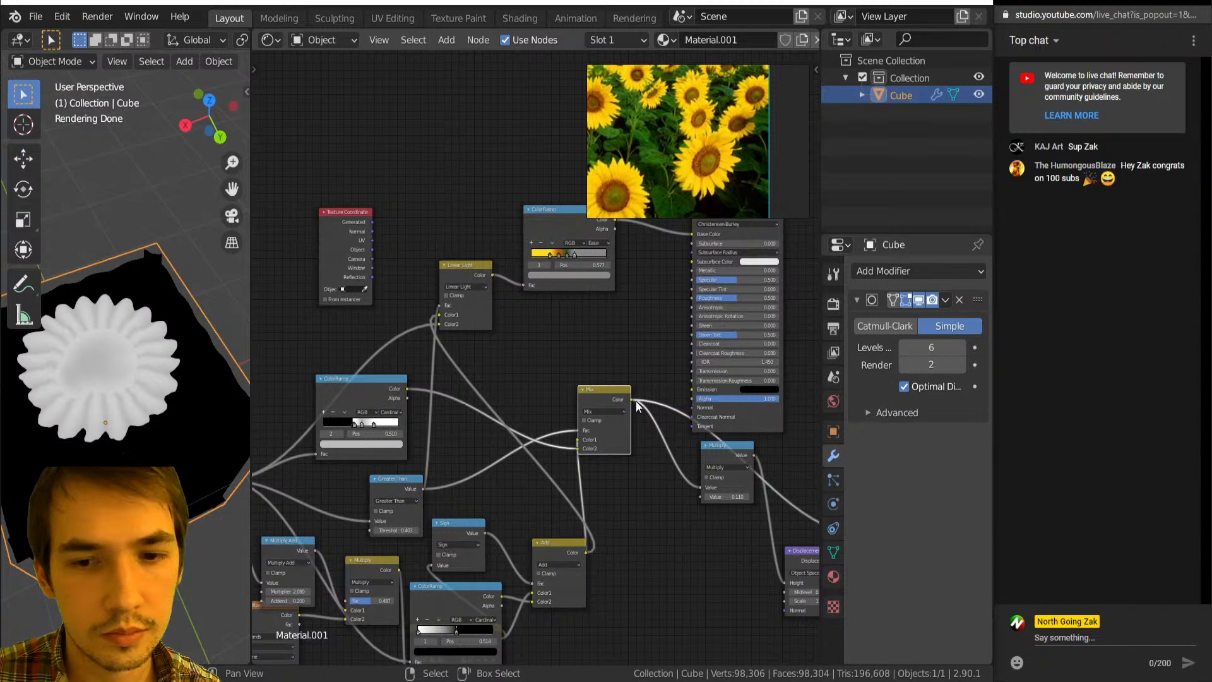
pyautogui.moveTo(547, 354); pyautogui.dragTo(519, 403, button='middle')
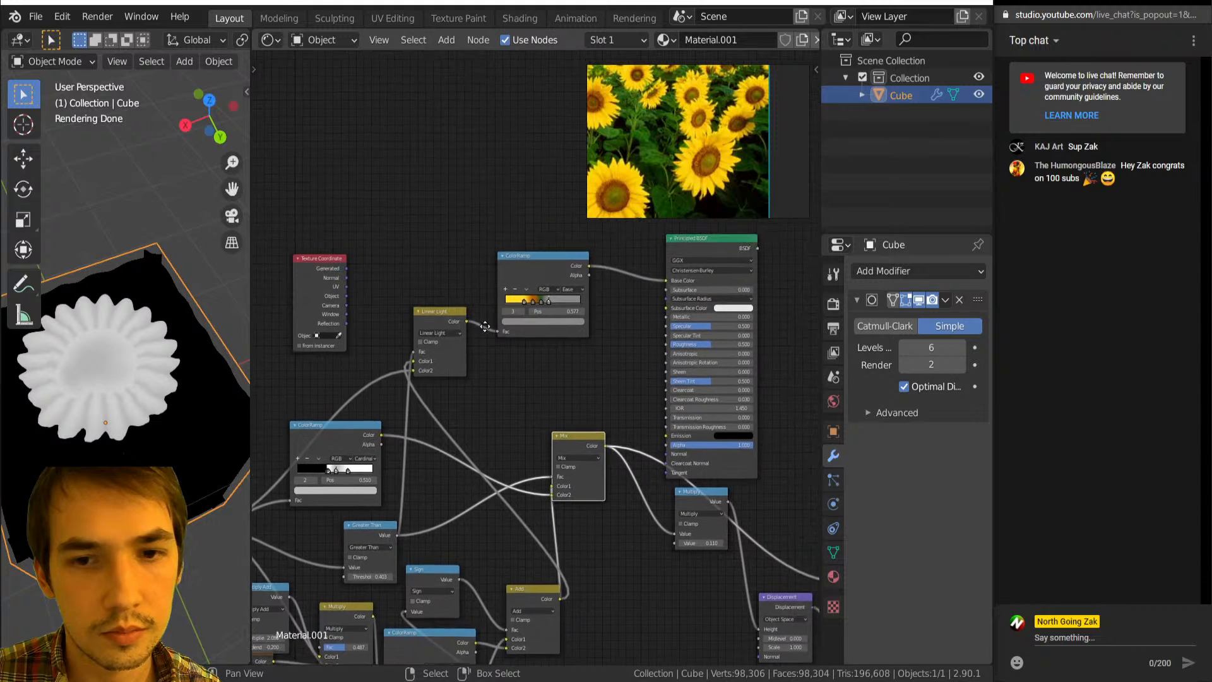
pyautogui.click(552, 280)
pyautogui.keyDown('ctrl'); pyautogui.keyDown('shift'); pyautogui.click(437, 323); pyautogui.keyUp('shift'); pyautogui.keyUp('ctrl')
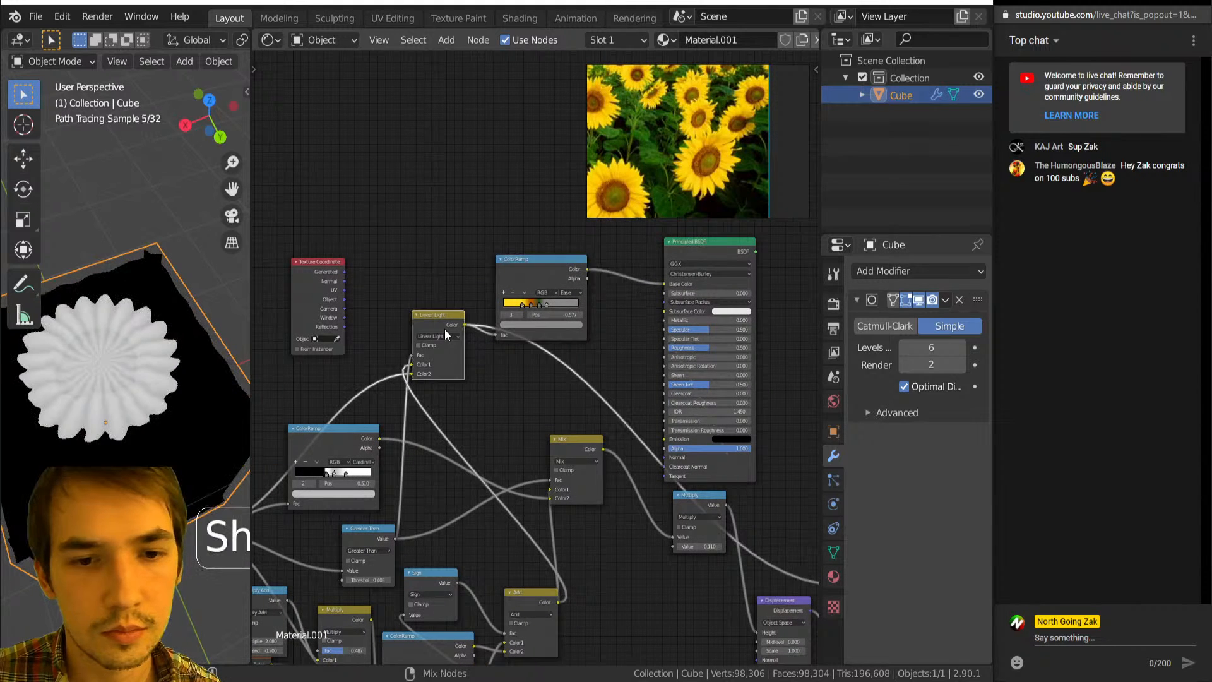
pyautogui.keyDown('ctrl'); pyautogui.keyDown('shift'); pyautogui.click(570, 445); pyautogui.keyUp('shift'); pyautogui.keyUp('ctrl')
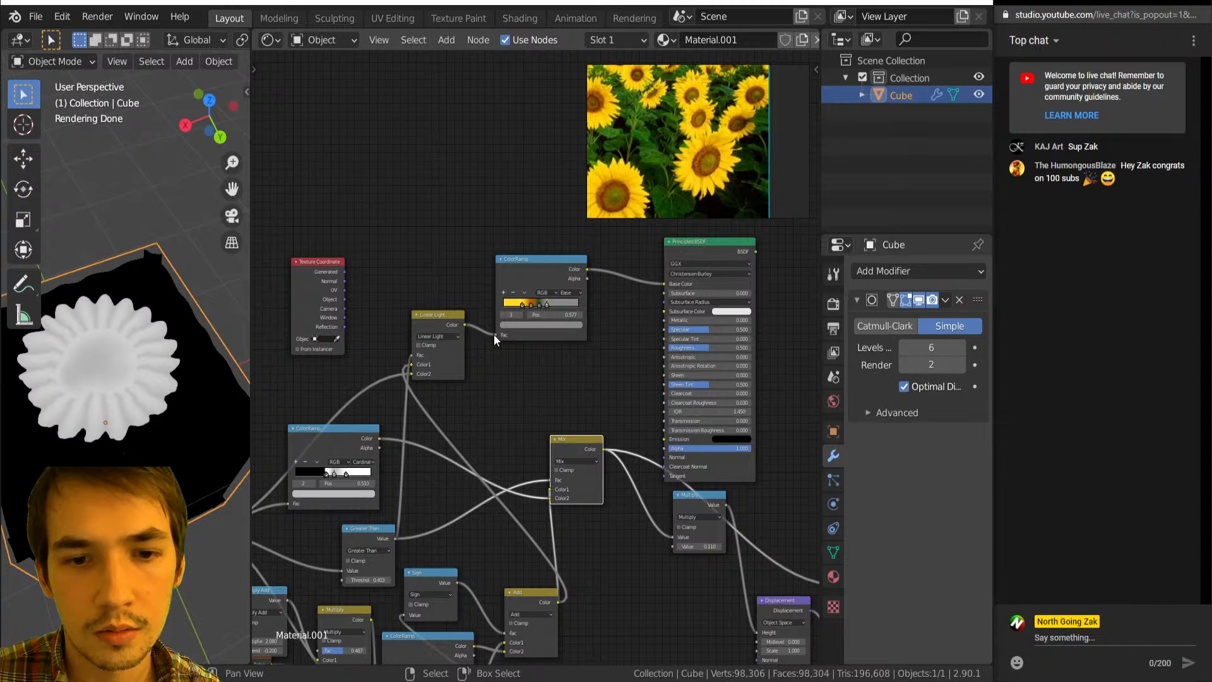
# Connect the combined Mix node's Color output to the Linear Light node's Color2 and move the Linear Light node nearer the colored ColorRamp.
pyautogui.moveTo(604, 450); pyautogui.dragTo(412, 374)
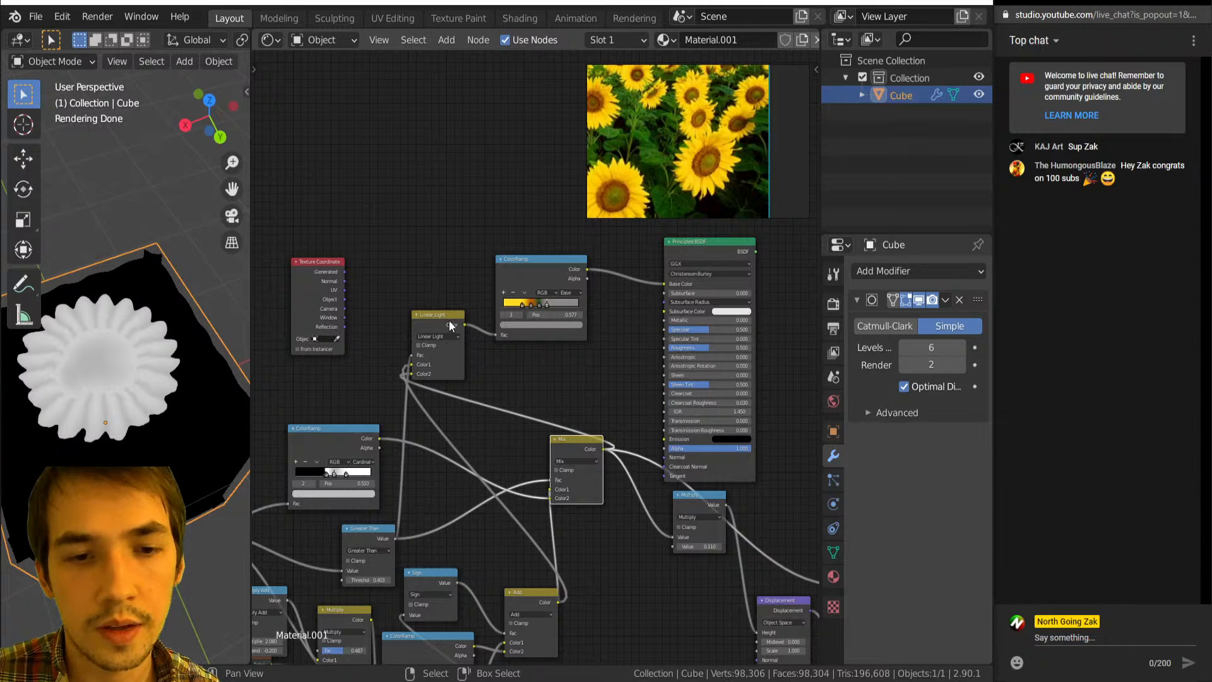
pyautogui.moveTo(449, 320); pyautogui.dragTo(471, 279)
pyautogui.keyDown('shift'); pyautogui.scroll(-3, 505, 467); pyautogui.keyUp('shift')
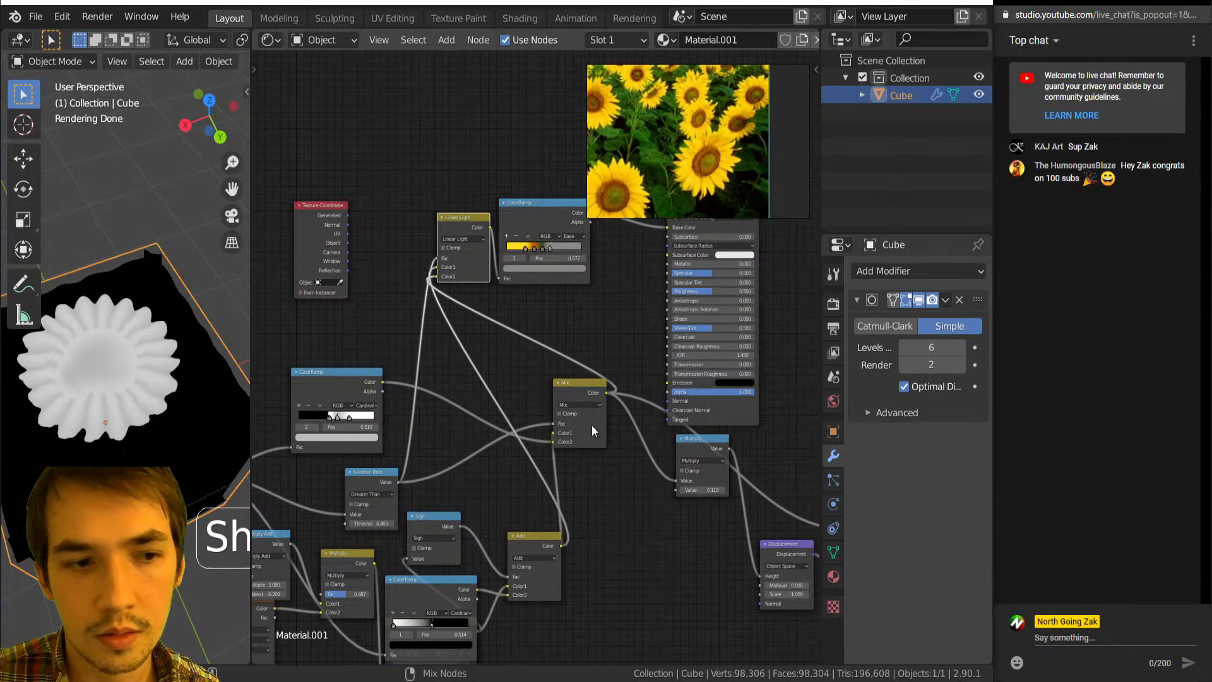
# Connect the spherical Gradient Texture's Color output to the Linear Light node's Color1, leaving its Fac unlinked.
pyautogui.keyDown('ctrl'); pyautogui.hscroll(-8, 536, 394); pyautogui.keyUp('ctrl')
pyautogui.moveTo(405, 469); pyautogui.dragTo(388, 498, button='middle')
pyautogui.moveTo(389, 498); pyautogui.dragTo(637, 296)
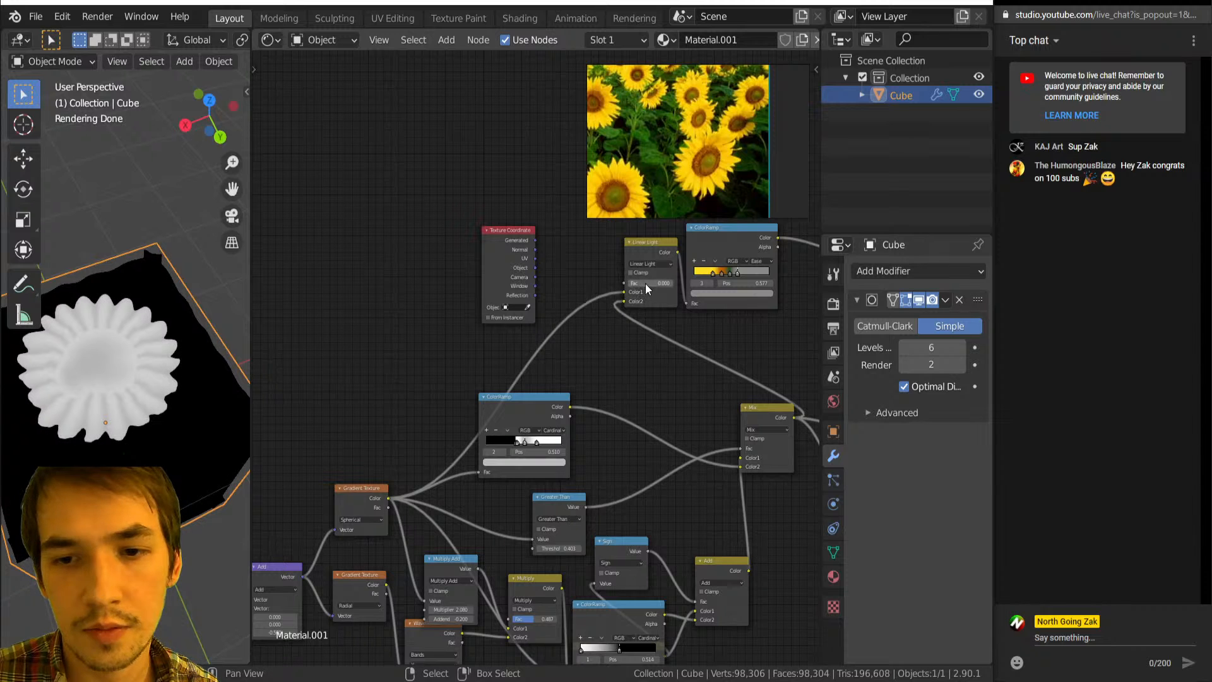
# Preview the Linear Light node, test its Fac slider, and preview the colored ColorRamp in the Viewer.
pyautogui.keyDown('ctrl'); pyautogui.keyDown('shift'); pyautogui.click(657, 251); pyautogui.keyUp('shift'); pyautogui.keyUp('ctrl')
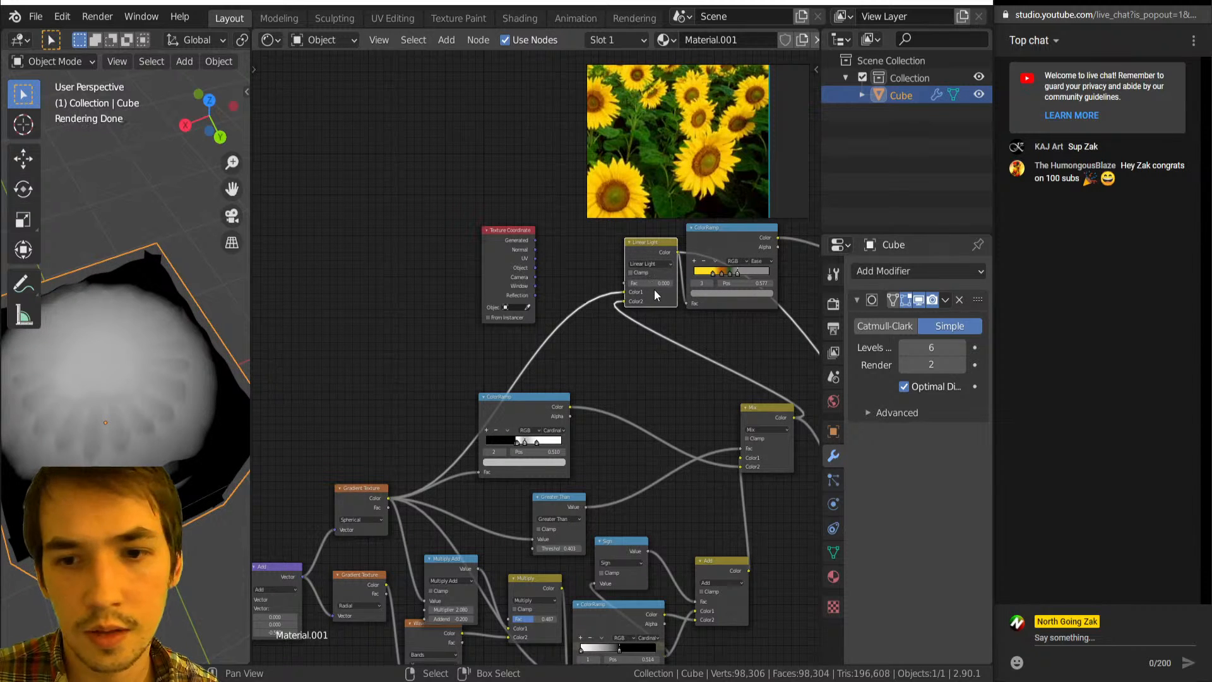
pyautogui.moveTo(649, 284); pyautogui.dragTo(653, 282)
pyautogui.keyDown('ctrl'); pyautogui.keyDown('shift'); pyautogui.click(723, 248); pyautogui.keyUp('shift'); pyautogui.keyUp('ctrl')
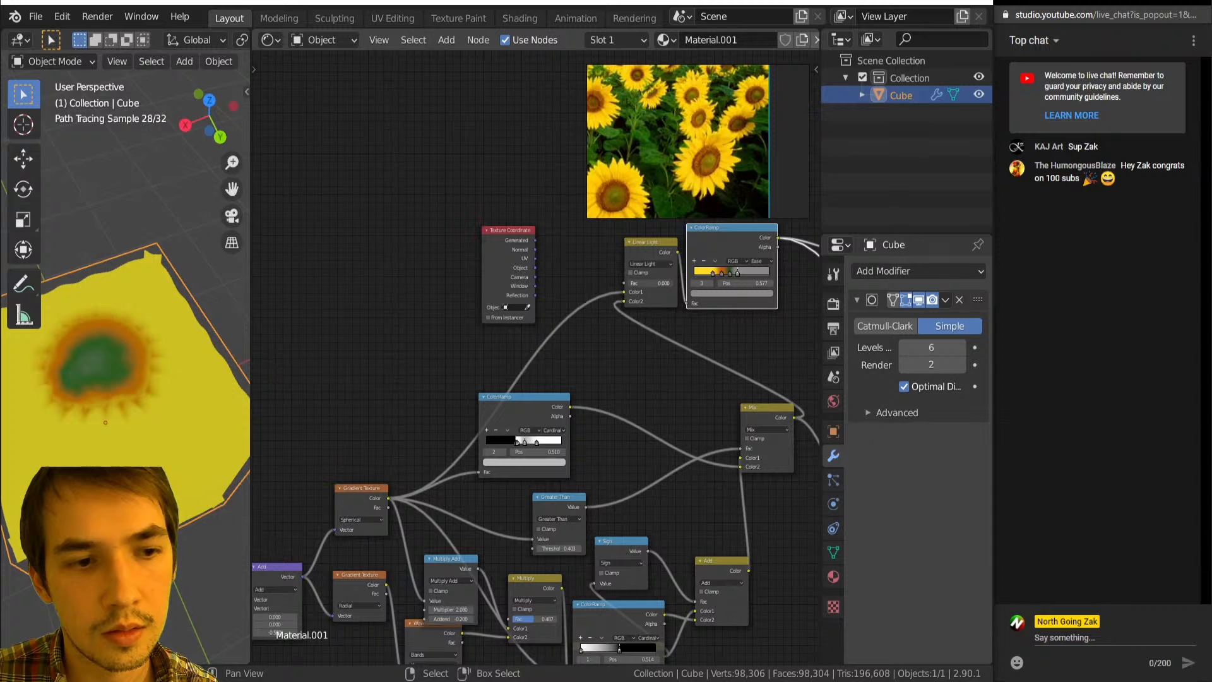
# Set the Linear Light node's Fac to 0.084 and the colored ColorRamp's first yellow stop to position 0.222.
pyautogui.moveTo(648, 283); pyautogui.dragTo(651, 283)
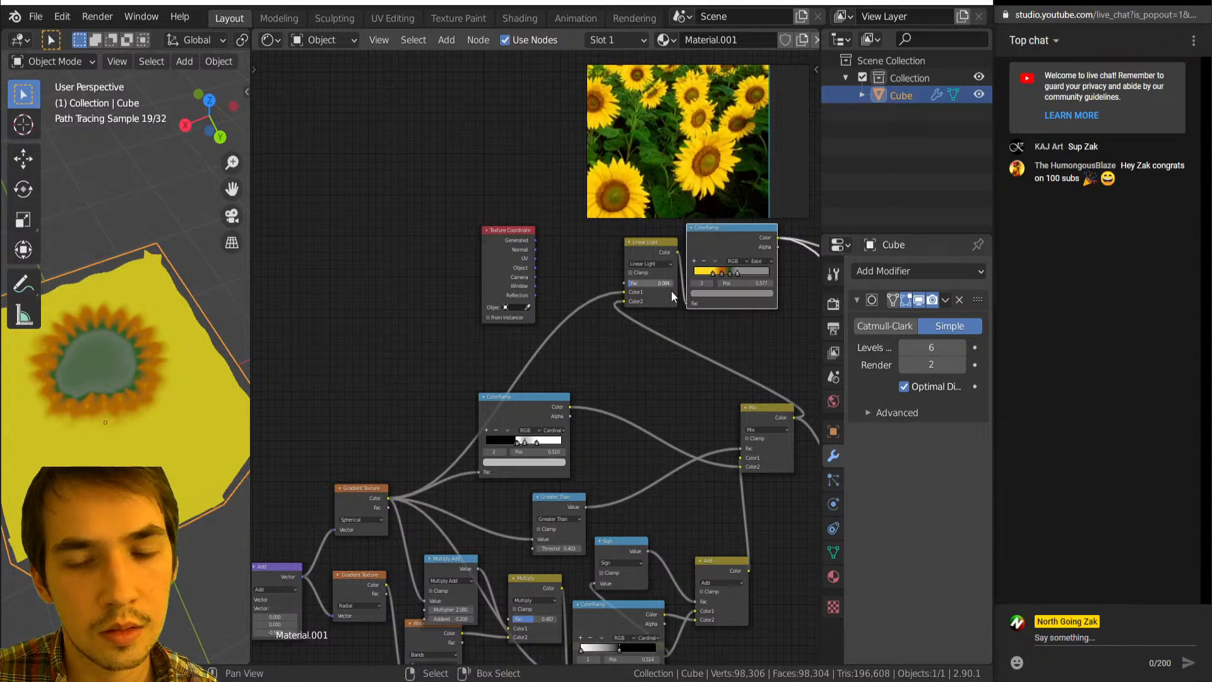
pyautogui.moveTo(672, 295); pyautogui.dragTo(573, 392, button='middle')
pyautogui.moveTo(605, 384); pyautogui.dragTo(496, 387)
pyautogui.click(460, 346)
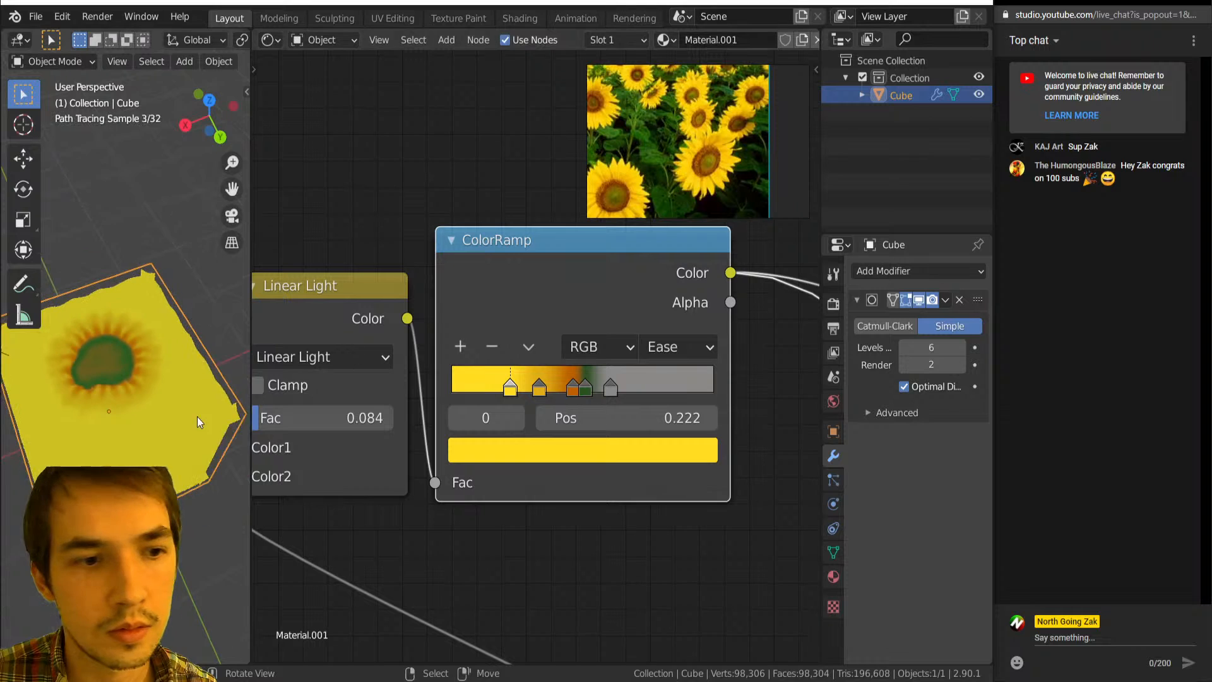
# Link the Principled BSDF to the Material Output's Surface and move its node farther from the colored ColorRamp.
pyautogui.scroll(-3, 531, 372)
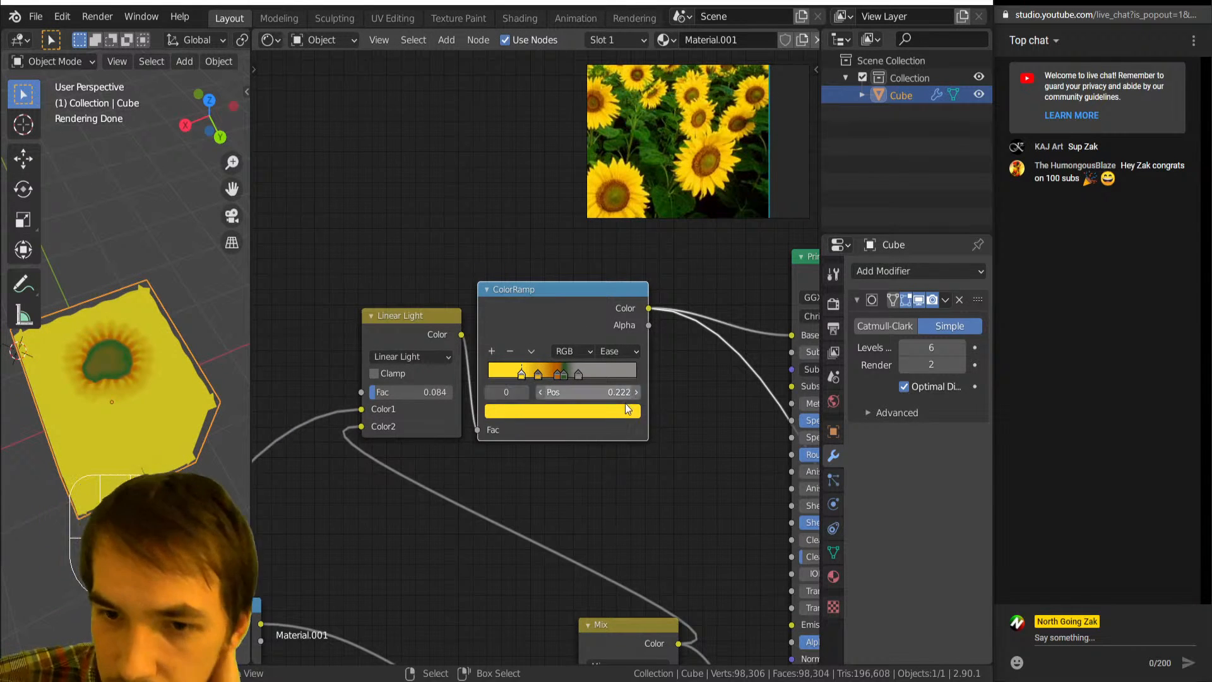
pyautogui.scroll(-3, 531, 379)
pyautogui.keyDown('ctrl'); pyautogui.keyDown('shift'); pyautogui.click(601, 306); pyautogui.keyUp('shift'); pyautogui.keyUp('ctrl')
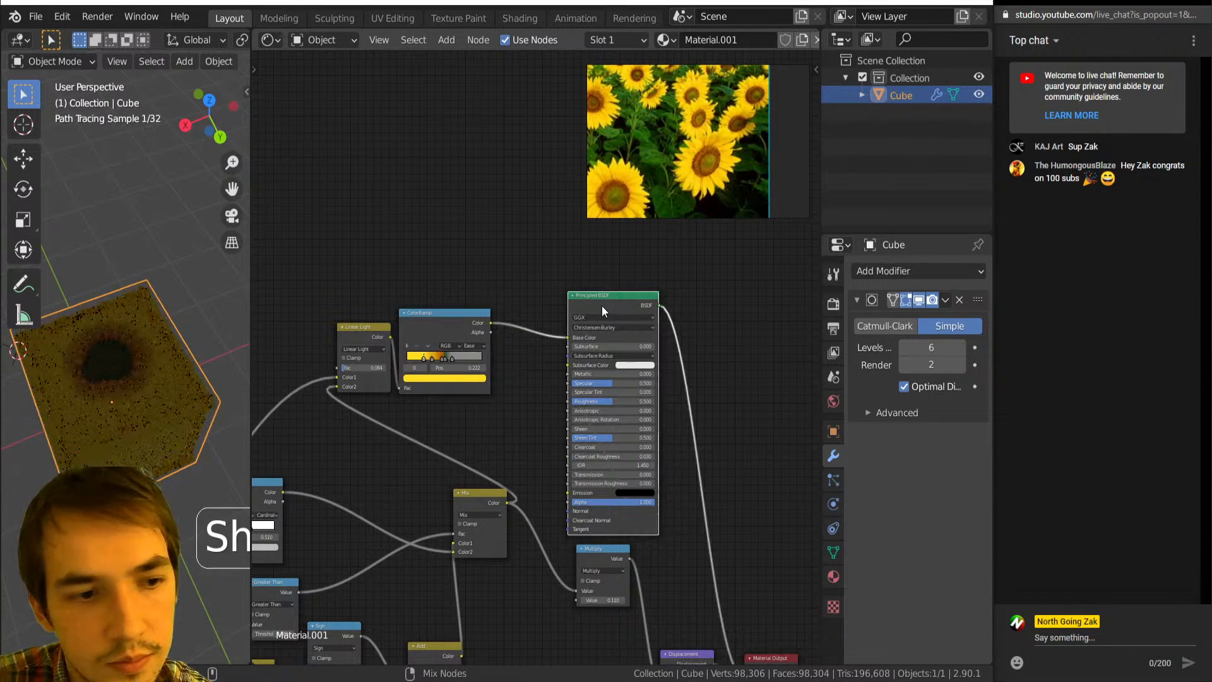
pyautogui.moveTo(601, 305); pyautogui.dragTo(678, 279)
# Preview the combined Mix node's output as the mask for the whole flower.
pyautogui.moveTo(566, 494); pyautogui.dragTo(591, 418, button='middle')
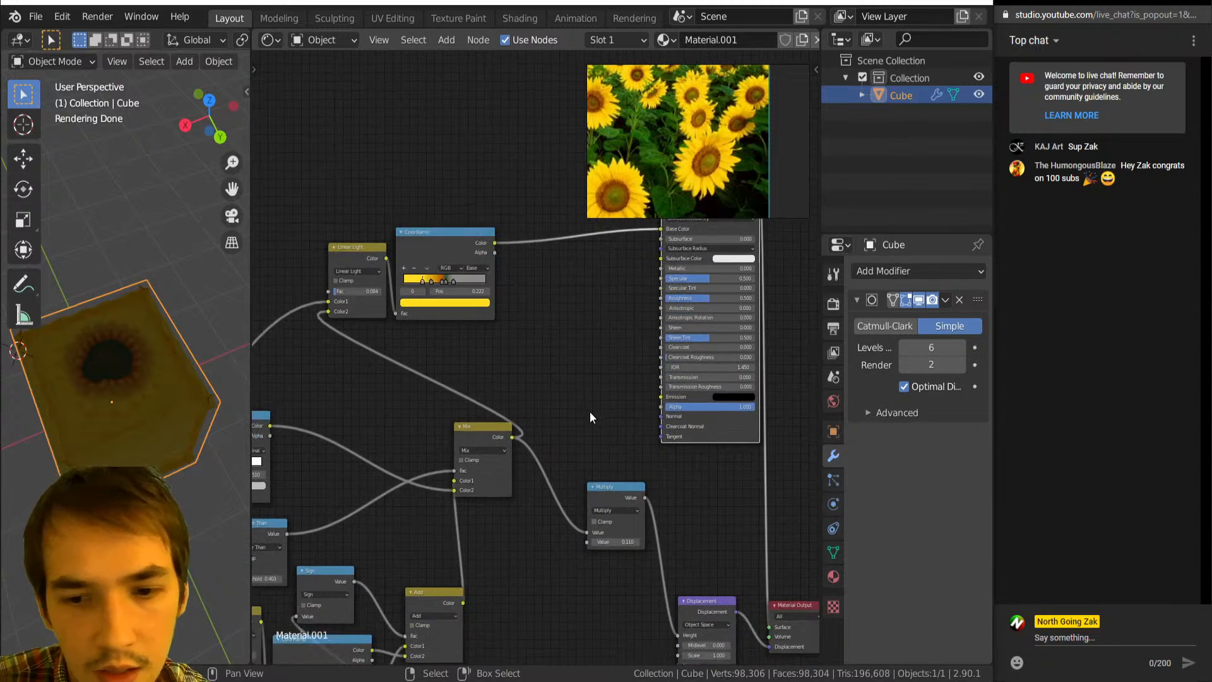
pyautogui.scroll(-3, 427, 510)
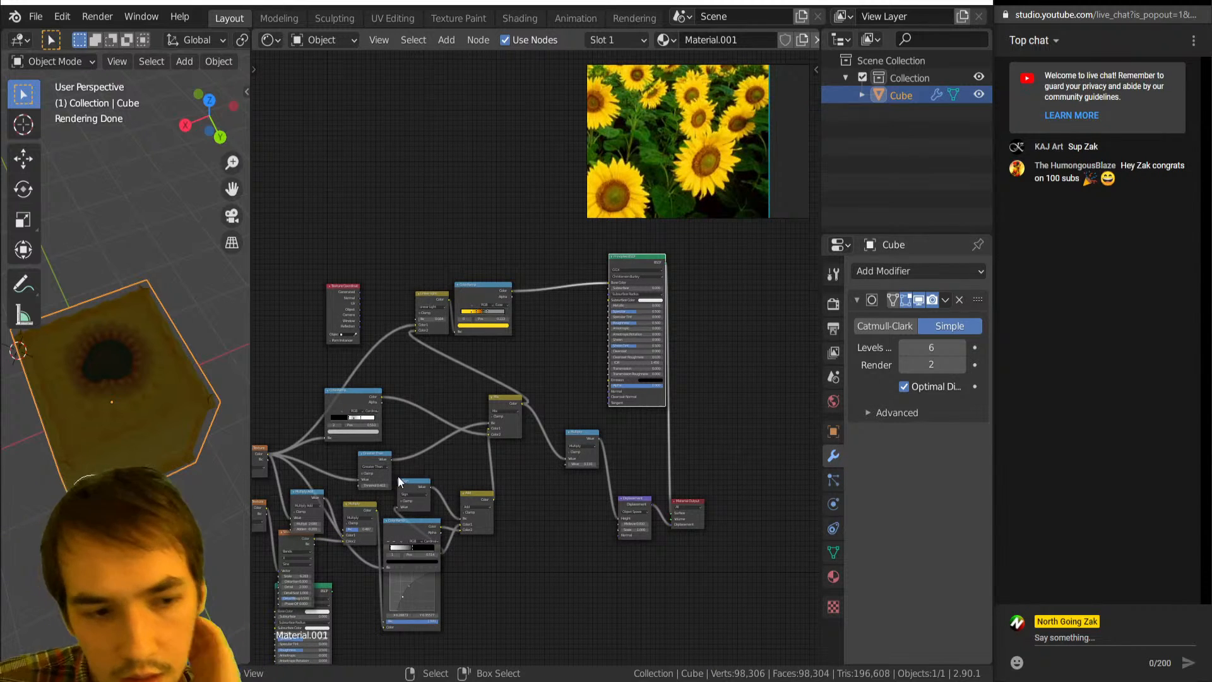
pyautogui.click(429, 493)
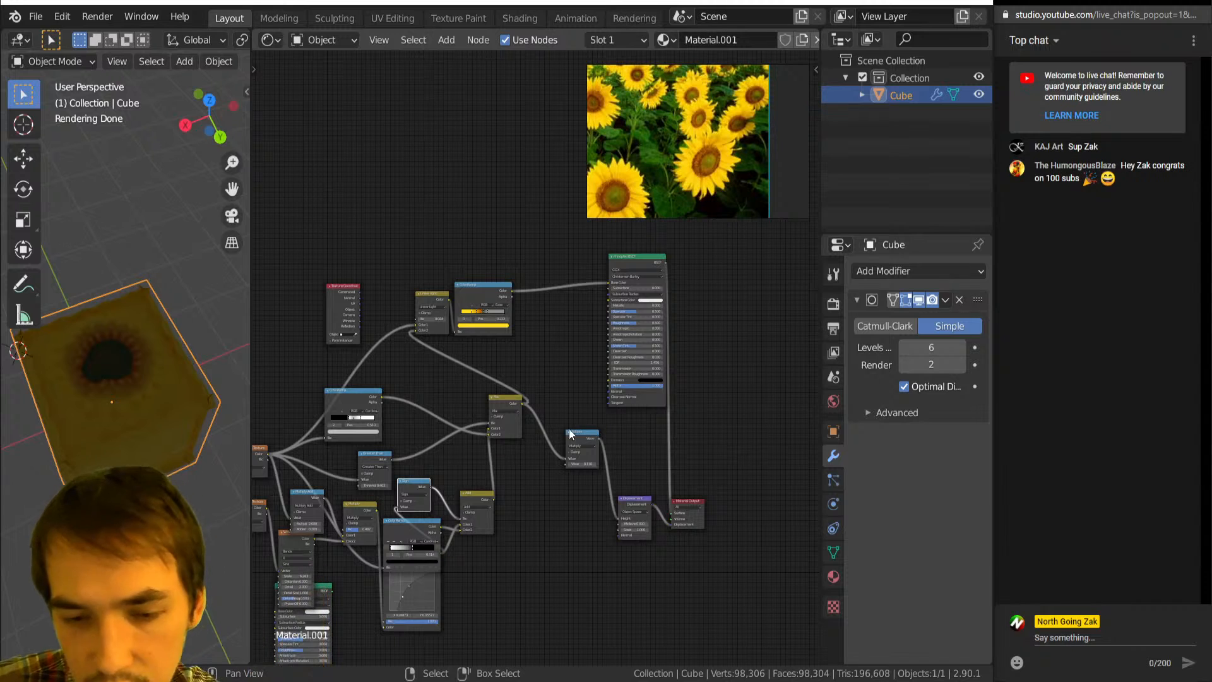
pyautogui.click(545, 428)
pyautogui.keyDown('ctrl'); pyautogui.keyDown('shift'); pyautogui.click(514, 403); pyautogui.keyUp('shift'); pyautogui.keyUp('ctrl')
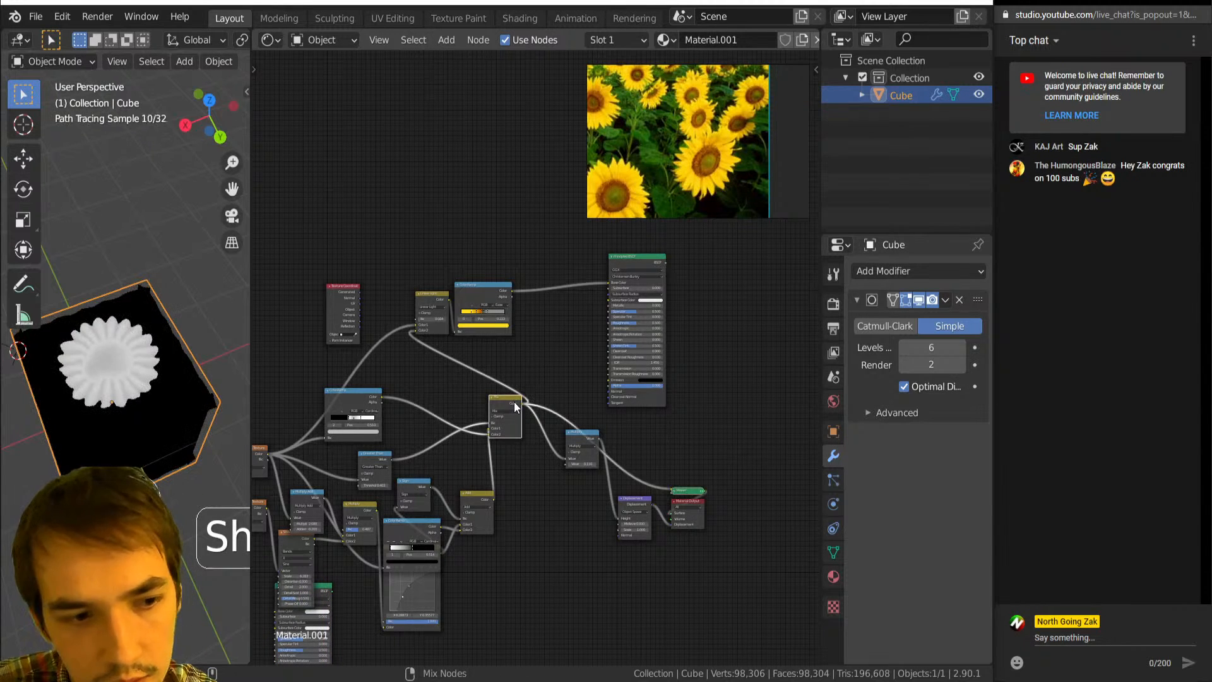
pyautogui.scroll(3, 574, 441)
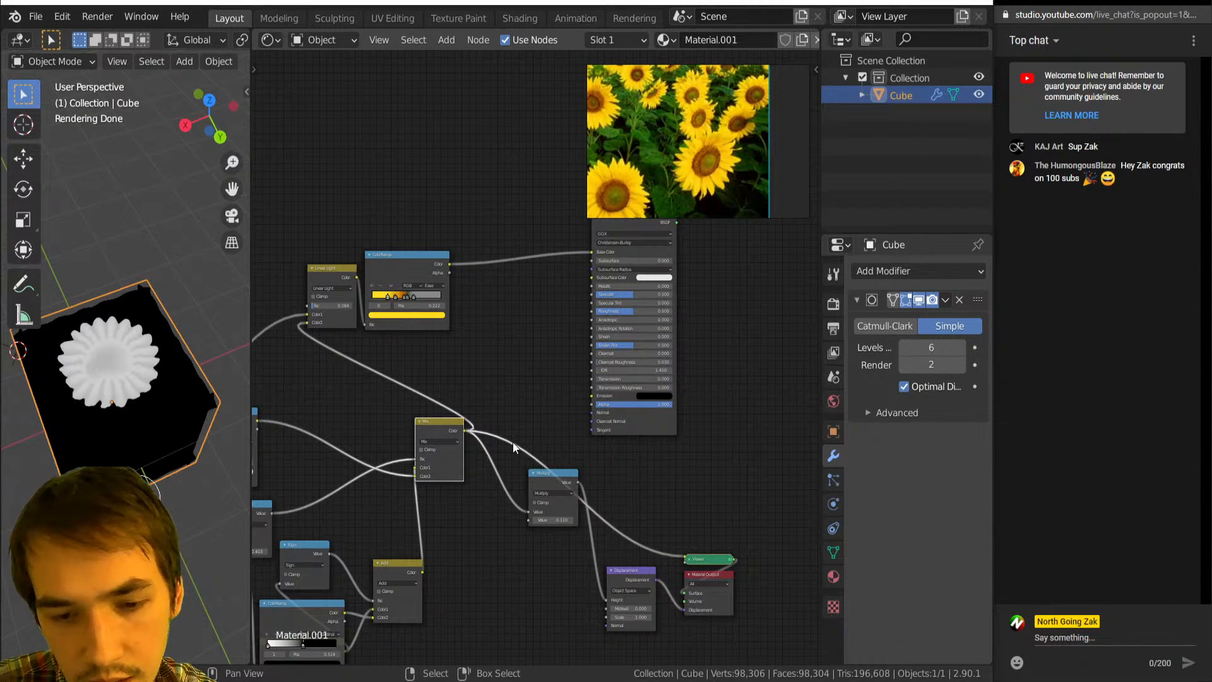
# Duplicate the Sign node, feed it from the combined Mix node, link its Value to the Principled BSDF's Alpha, and preview the shader.
pyautogui.click(304, 549)
pyautogui.hotkey('shift', 'd')
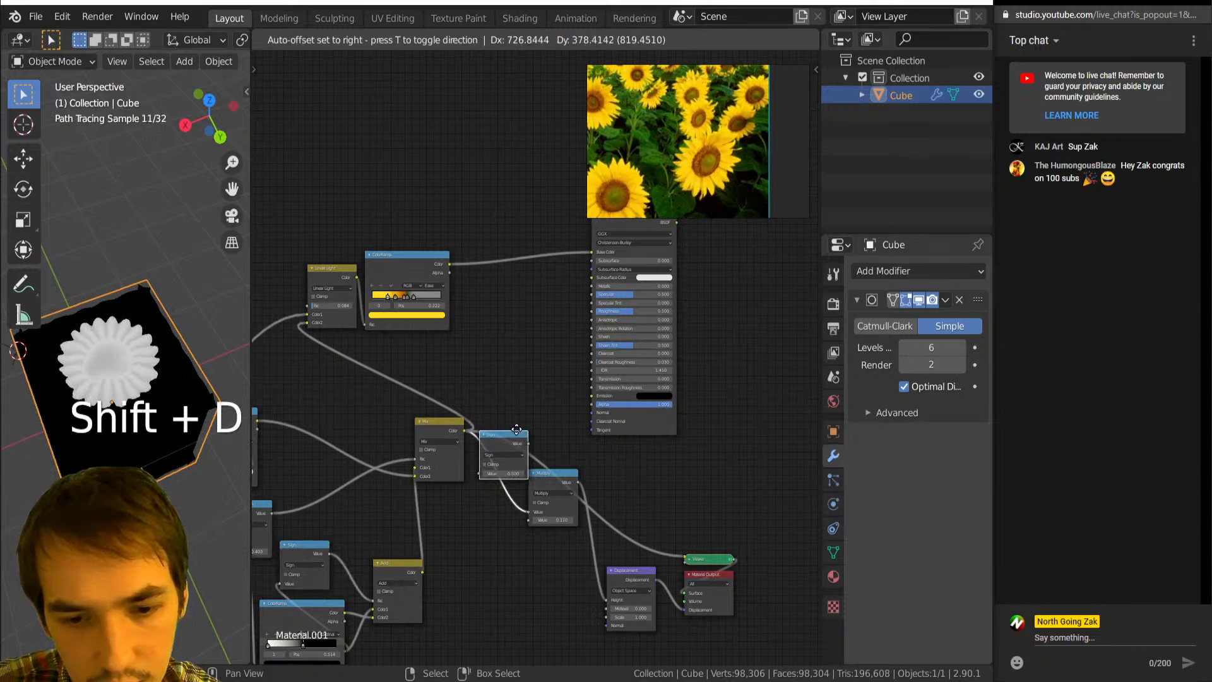
pyautogui.click(538, 412)
pyautogui.moveTo(544, 418); pyautogui.dragTo(591, 404)
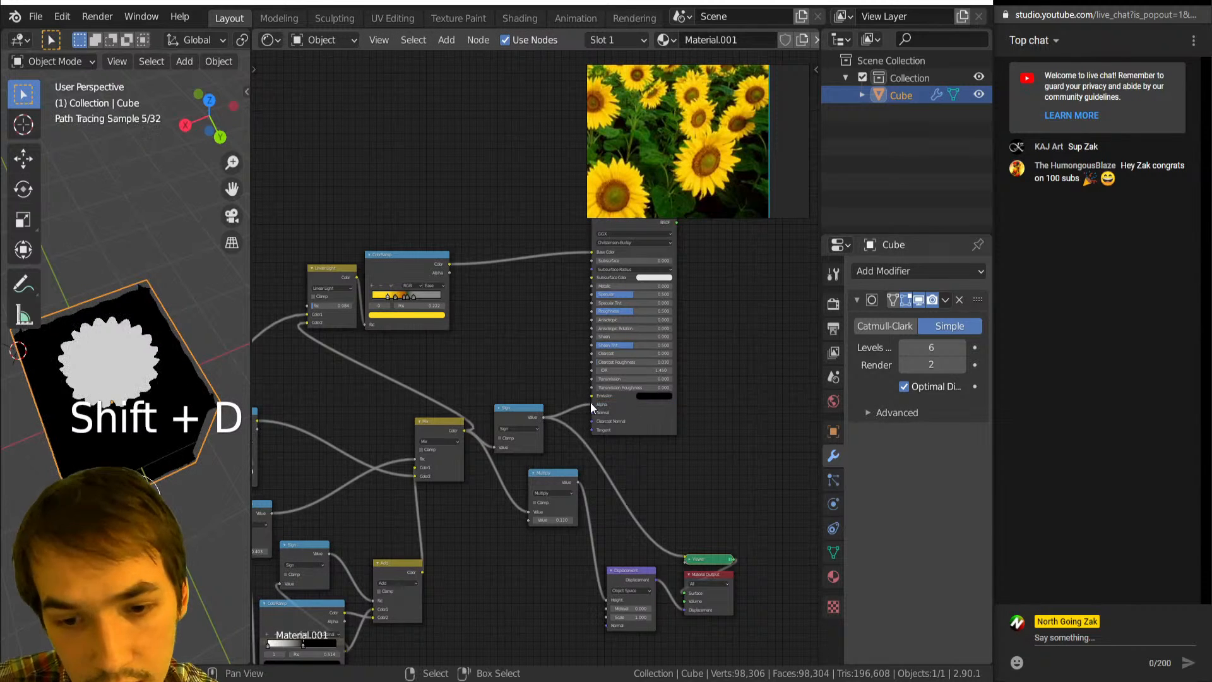
pyautogui.keyDown('ctrl'); pyautogui.keyDown('shift'); pyautogui.click(635, 412); pyautogui.keyUp('shift'); pyautogui.keyUp('ctrl')
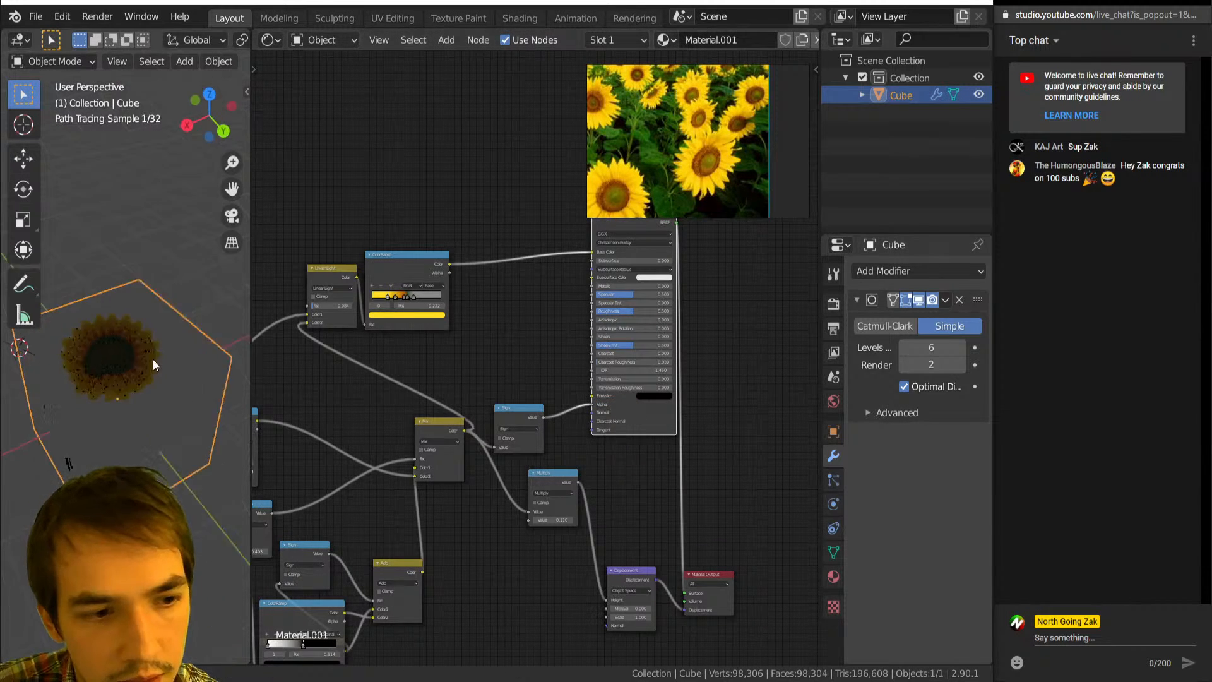
# Move the colored ColorRamp's grey stop to position 0.725 and green stop to 0.532, nudging the orange stop slightly.
pyautogui.moveTo(153, 358); pyautogui.dragTo(125, 384, button='middle')
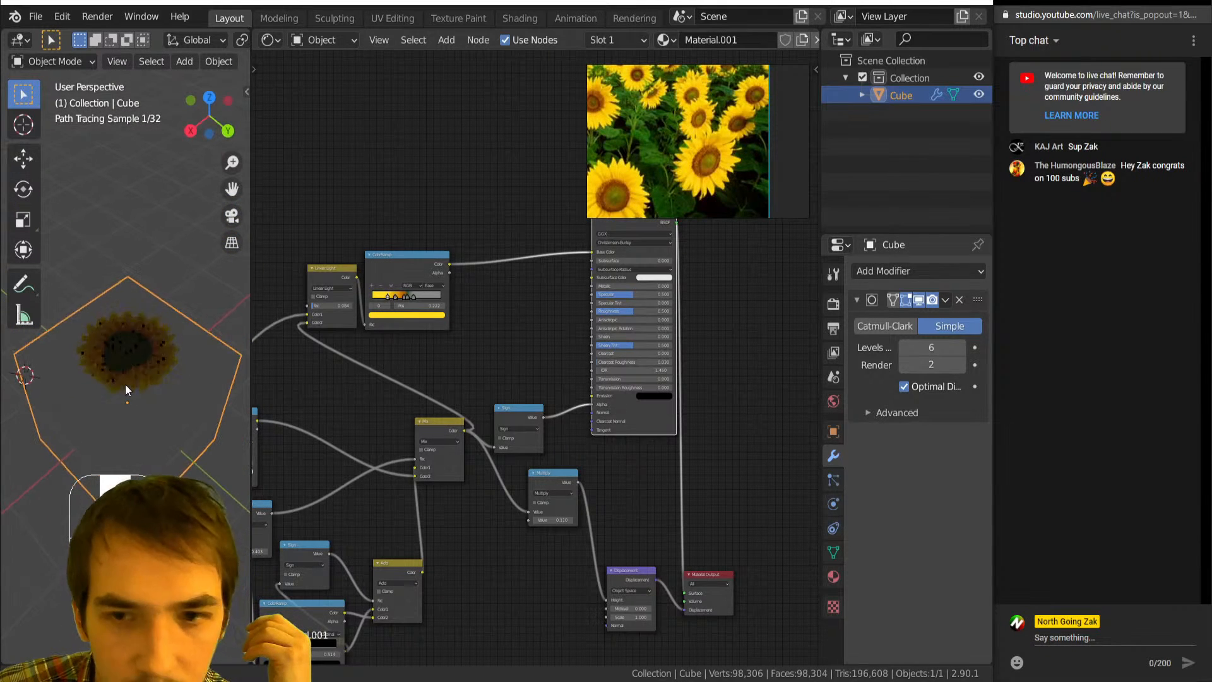
pyautogui.moveTo(385, 376); pyautogui.dragTo(434, 399, button='middle')
pyautogui.scroll(8, 440, 369)
pyautogui.scroll(4, 158, 398)
pyautogui.scroll(6, 502, 401)
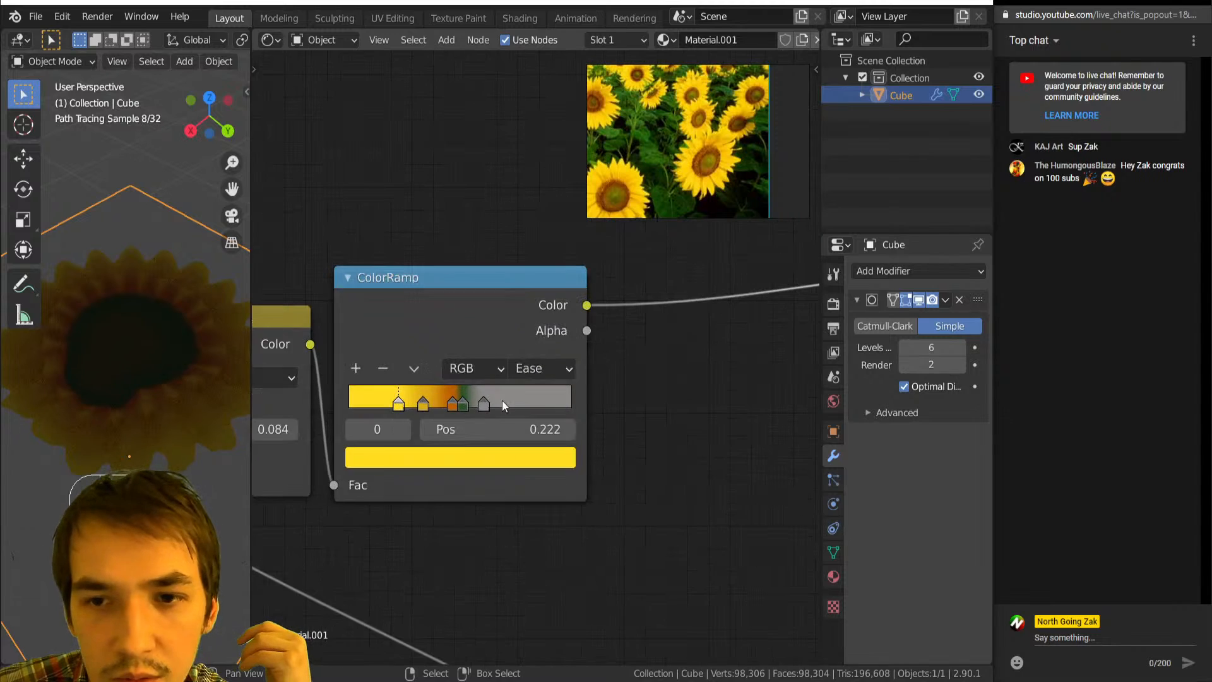
pyautogui.click(460, 431)
pyautogui.moveTo(460, 430); pyautogui.dragTo(500, 430)
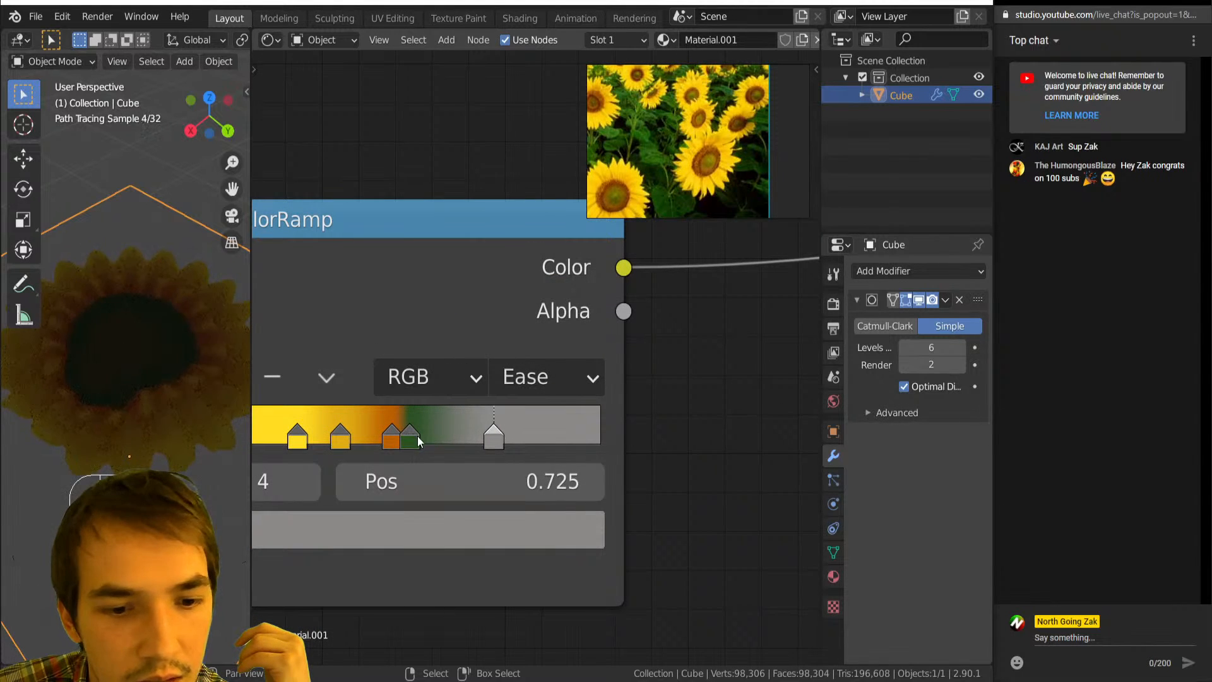
pyautogui.moveTo(418, 436); pyautogui.dragTo(393, 444)
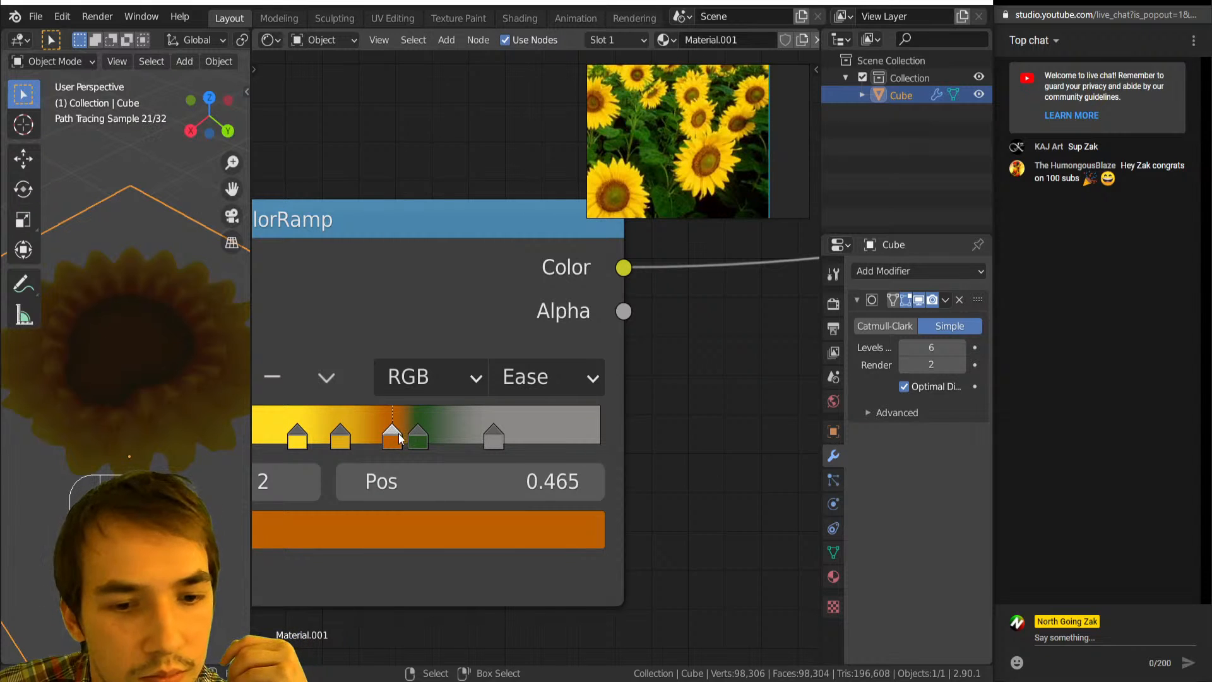
pyautogui.moveTo(394, 433); pyautogui.dragTo(425, 442)
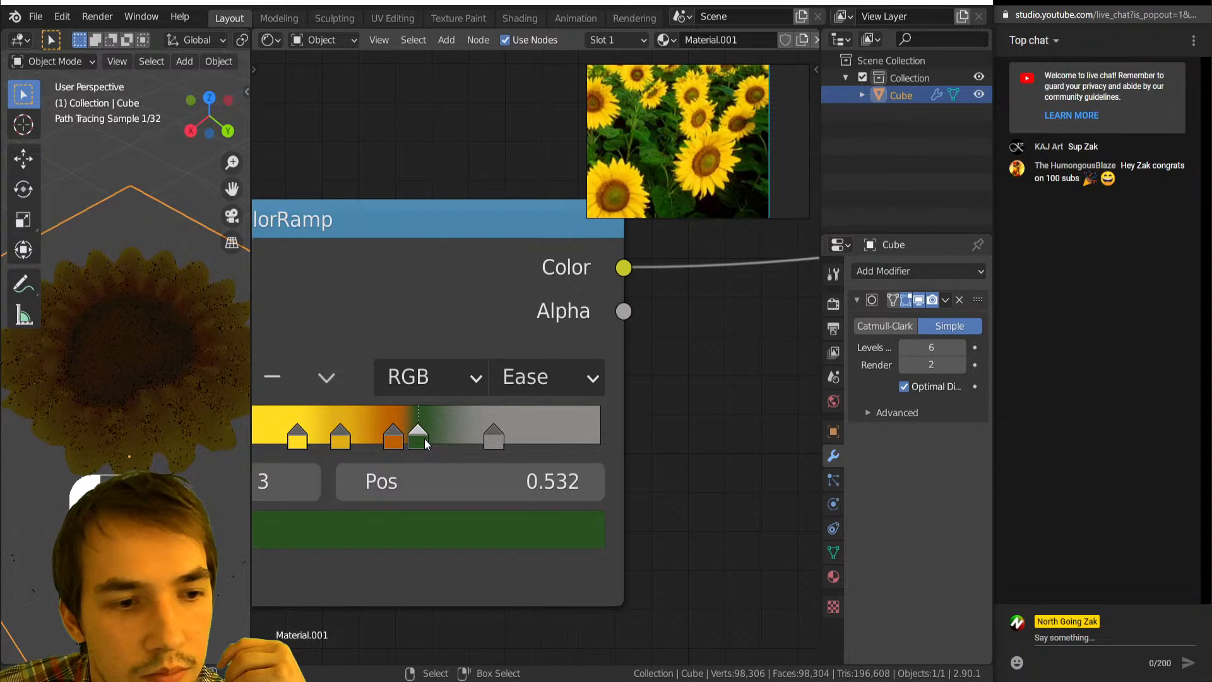
# Set the Linear Light node's Fac to 0.000 and inspect the flower's colors against the ColorRamp.
pyautogui.scroll(-5, 323, 375)
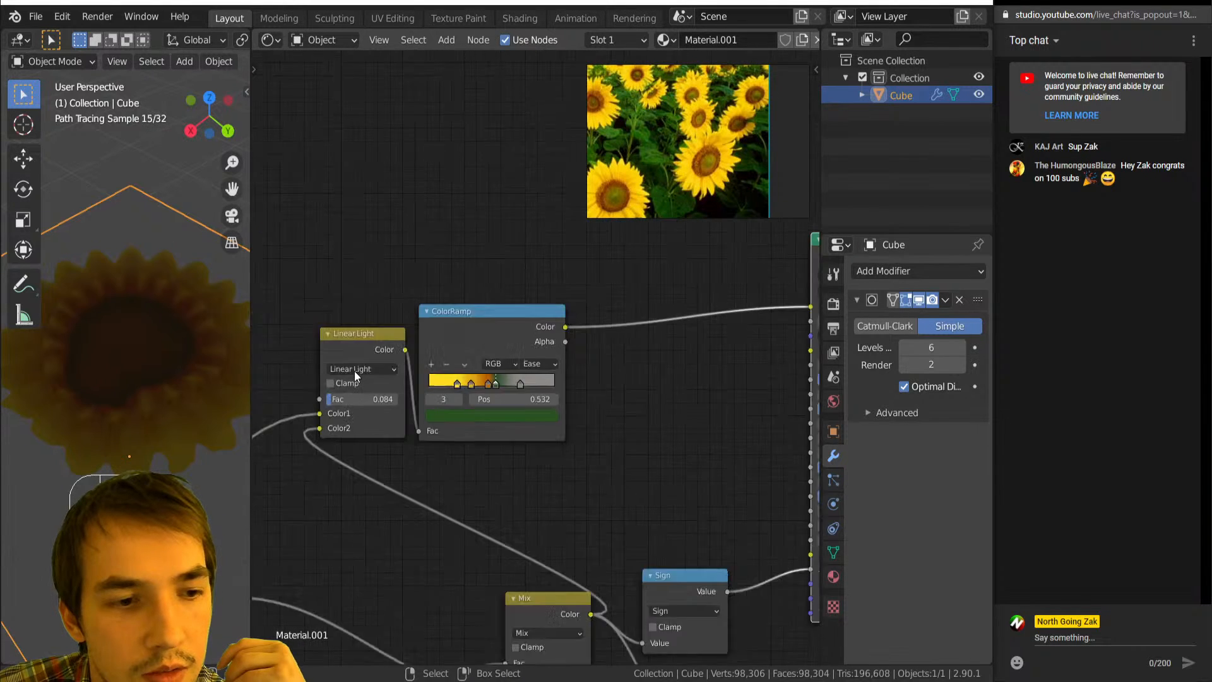
pyautogui.moveTo(453, 373); pyautogui.dragTo(479, 374, button='middle')
pyautogui.moveTo(472, 392); pyautogui.dragTo(458, 392)
pyautogui.scroll(-3, 163, 341)
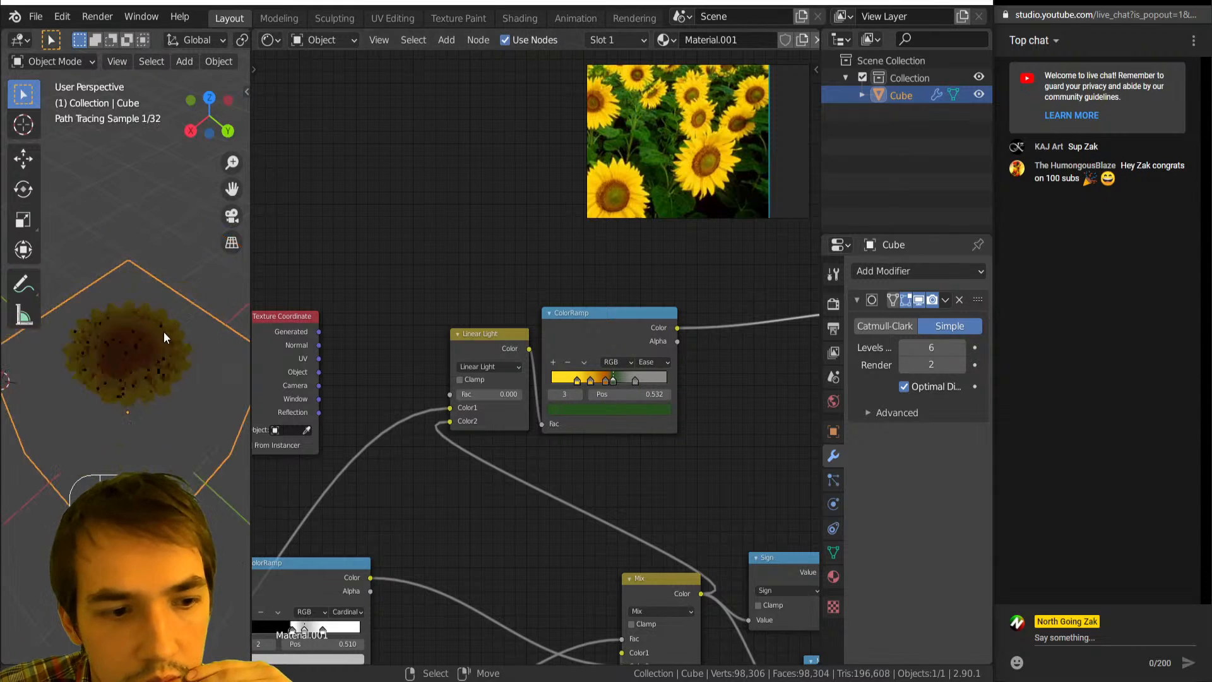
pyautogui.scroll(4, 555, 398)
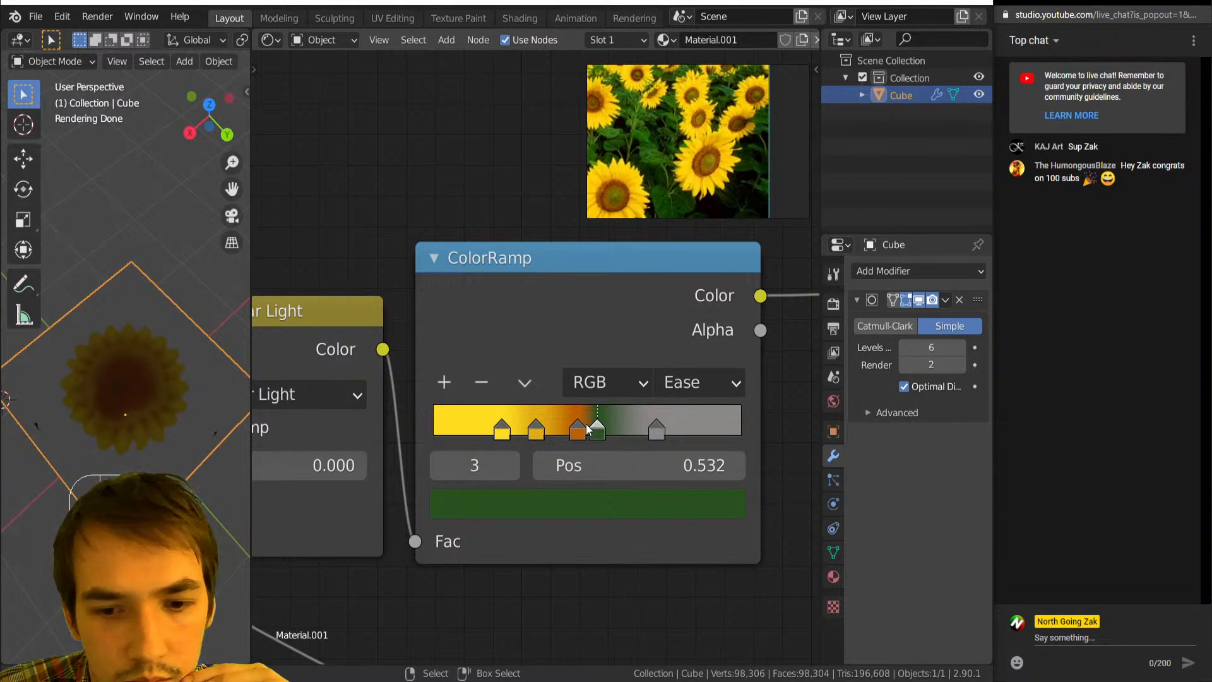
# Shift the dark orange and green stops of the flower's ColorRamp toward the yellow end, placing the green stop at 0.500.
pyautogui.moveTo(577, 429)
pyautogui.mouseDown()
pyautogui.moveTo(565, 426)
pyautogui.moveTo(587, 429)
pyautogui.mouseUp()
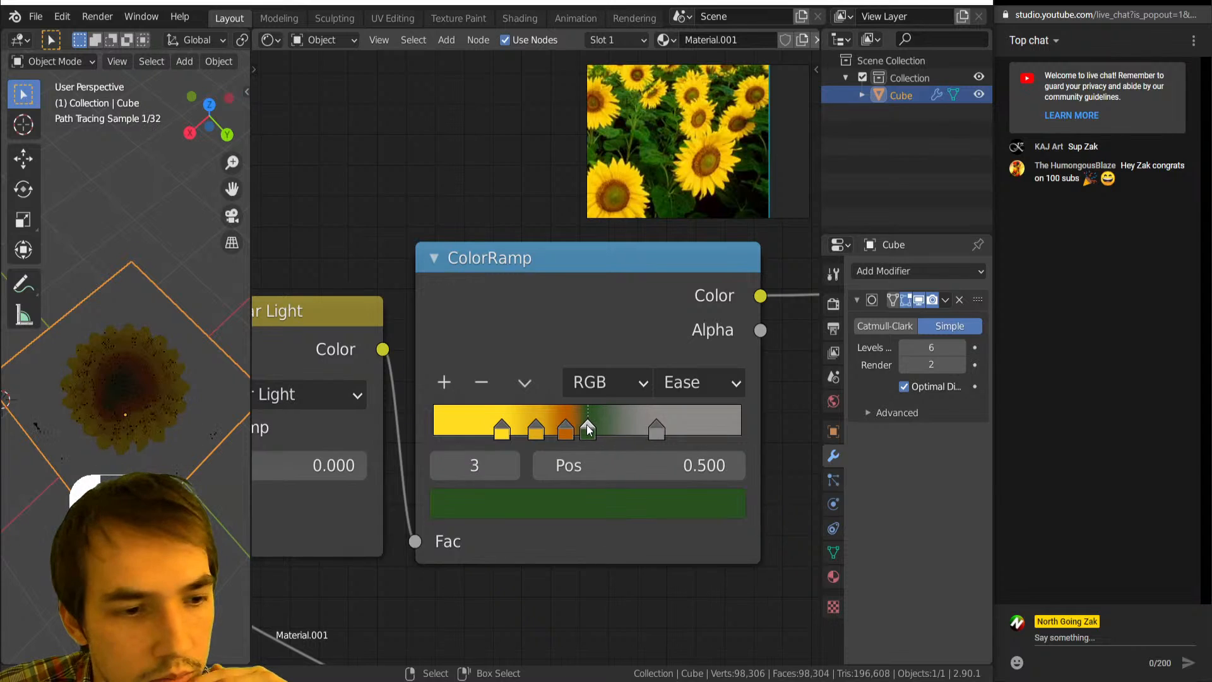
pyautogui.scroll(2, 115, 400)
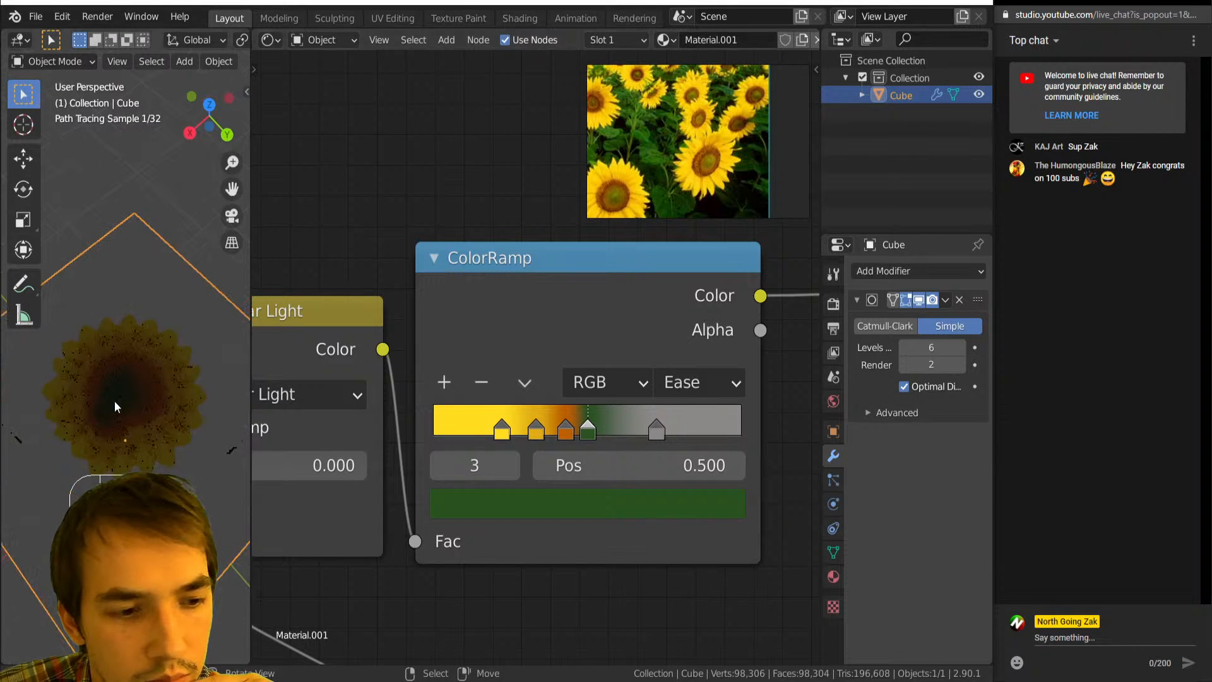
# Reposition the stops of the black-and-white Cardinal ColorRamp, placing the black stop at 0.380 and the first white stop at 0.470.
pyautogui.scroll(-5, 443, 392)
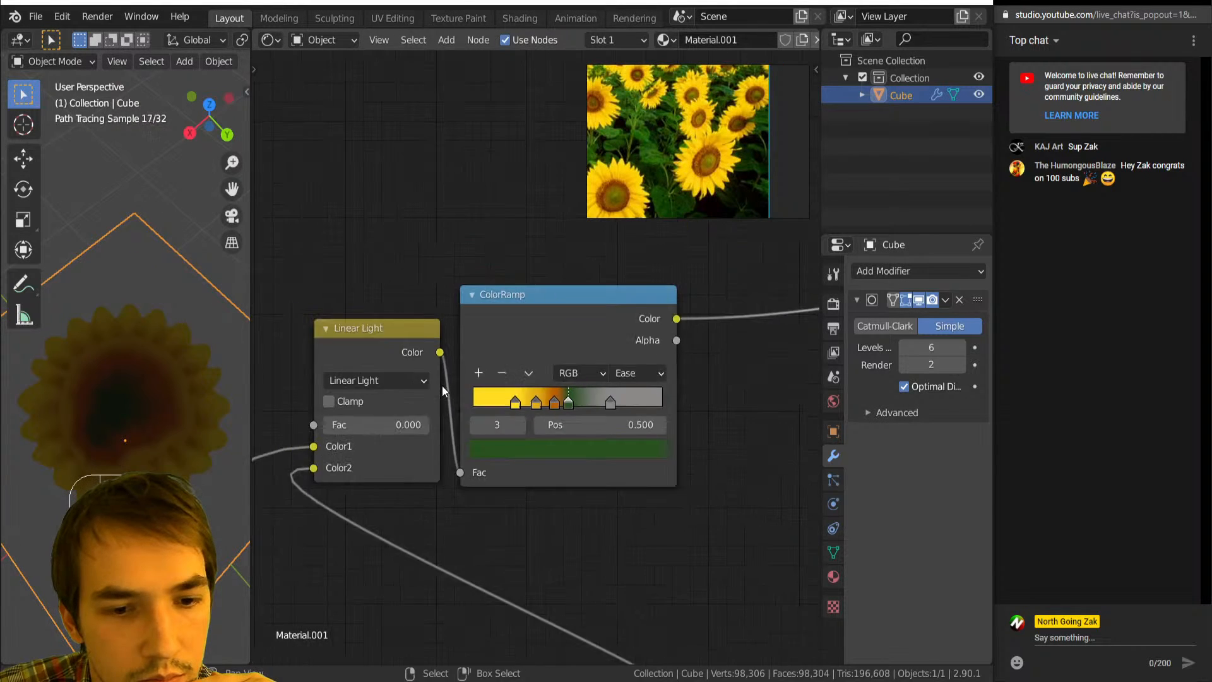
pyautogui.moveTo(494, 415); pyautogui.dragTo(418, 352, button='middle')
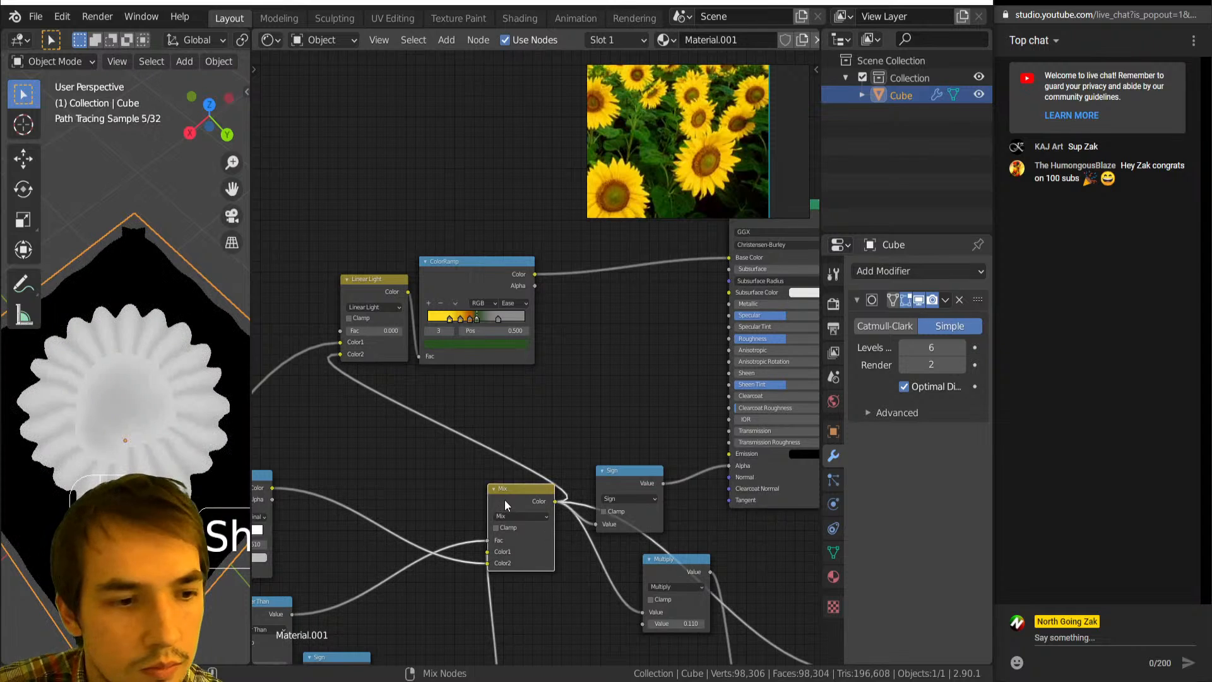
pyautogui.scroll(-3, 148, 433)
pyautogui.moveTo(259, 564); pyautogui.dragTo(486, 490, button='middle')
pyautogui.scroll(3, 464, 457)
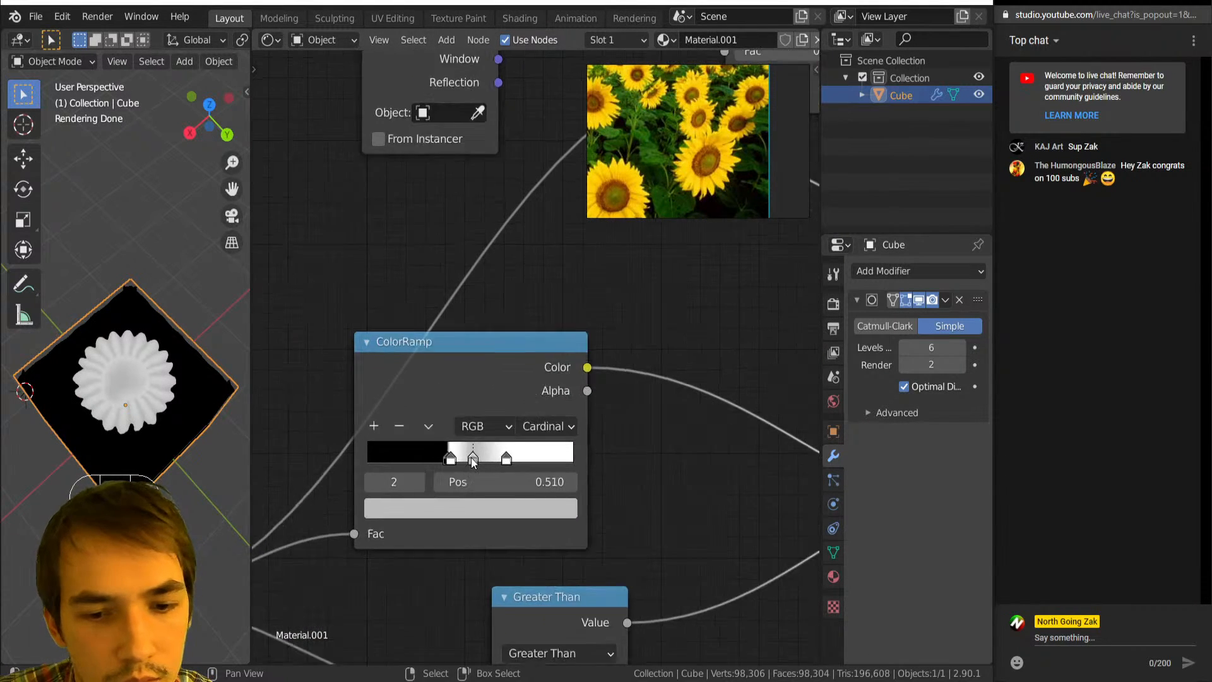
pyautogui.scroll(3, 486, 489)
pyautogui.moveTo(496, 494); pyautogui.dragTo(445, 499)
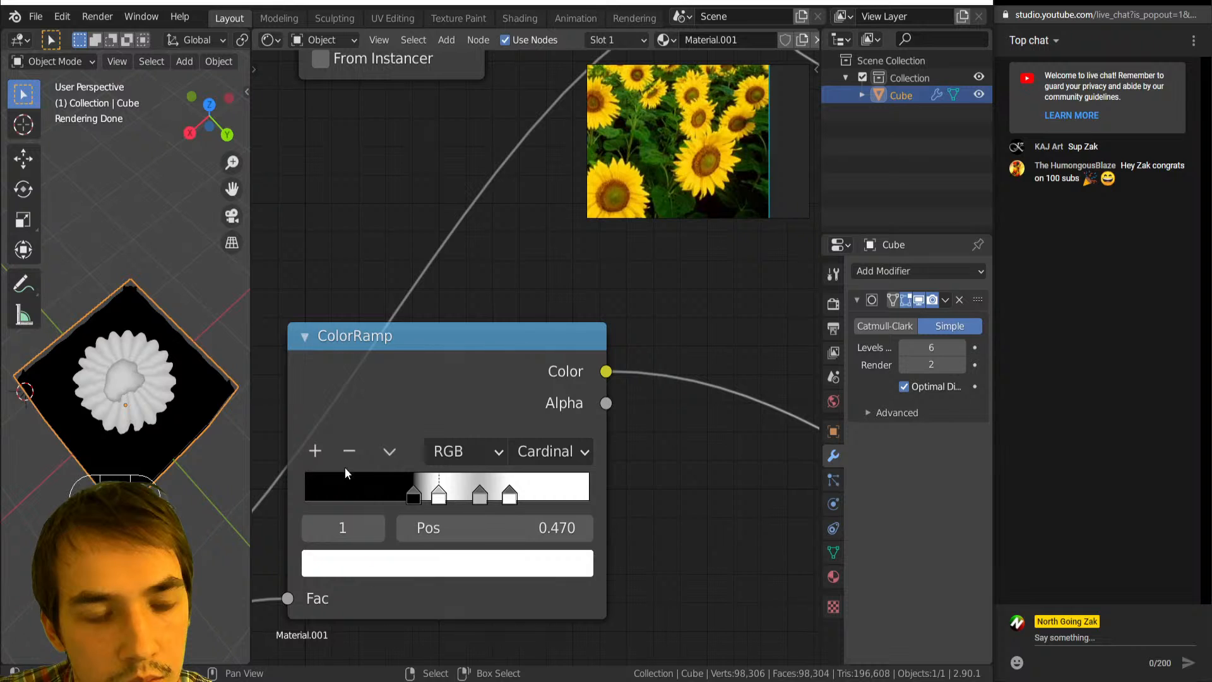
pyautogui.click(411, 496)
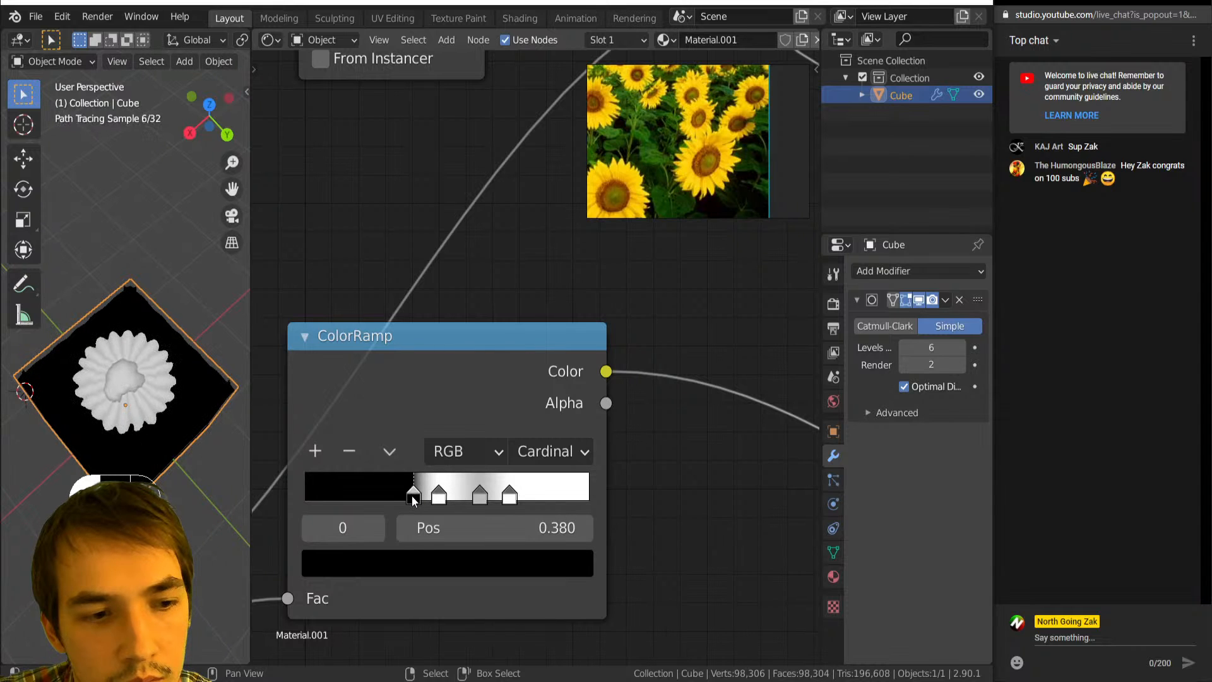
# Preview the Principled BSDF, Mix, Sign, Multiply, ColorRamp and Linear Light outputs one by one on the flower.
pyautogui.scroll(-12, 504, 432)
pyautogui.moveTo(569, 440); pyautogui.dragTo(276, 539, button='middle')
pyautogui.keyDown('ctrl'); pyautogui.keyDown('shift'); pyautogui.click(669, 467); pyautogui.keyUp('shift'); pyautogui.keyUp('ctrl')
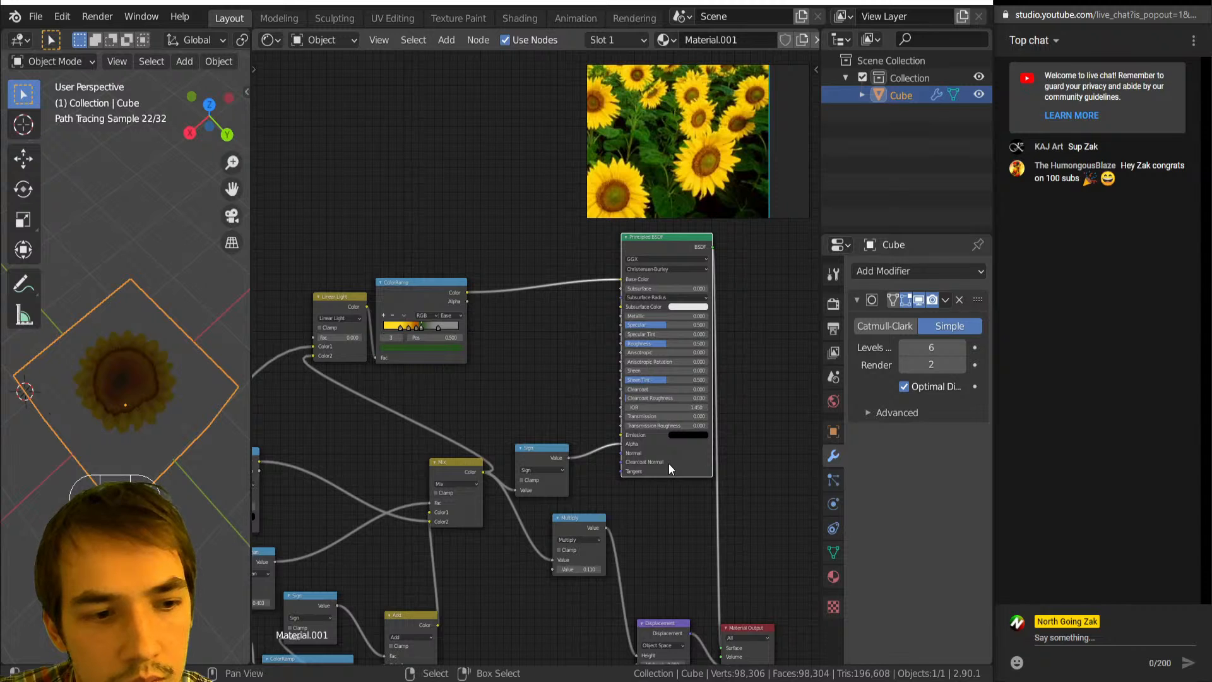
pyautogui.keyDown('ctrl'); pyautogui.keyDown('shift'); pyautogui.click(464, 505); pyautogui.keyUp('shift'); pyautogui.keyUp('ctrl')
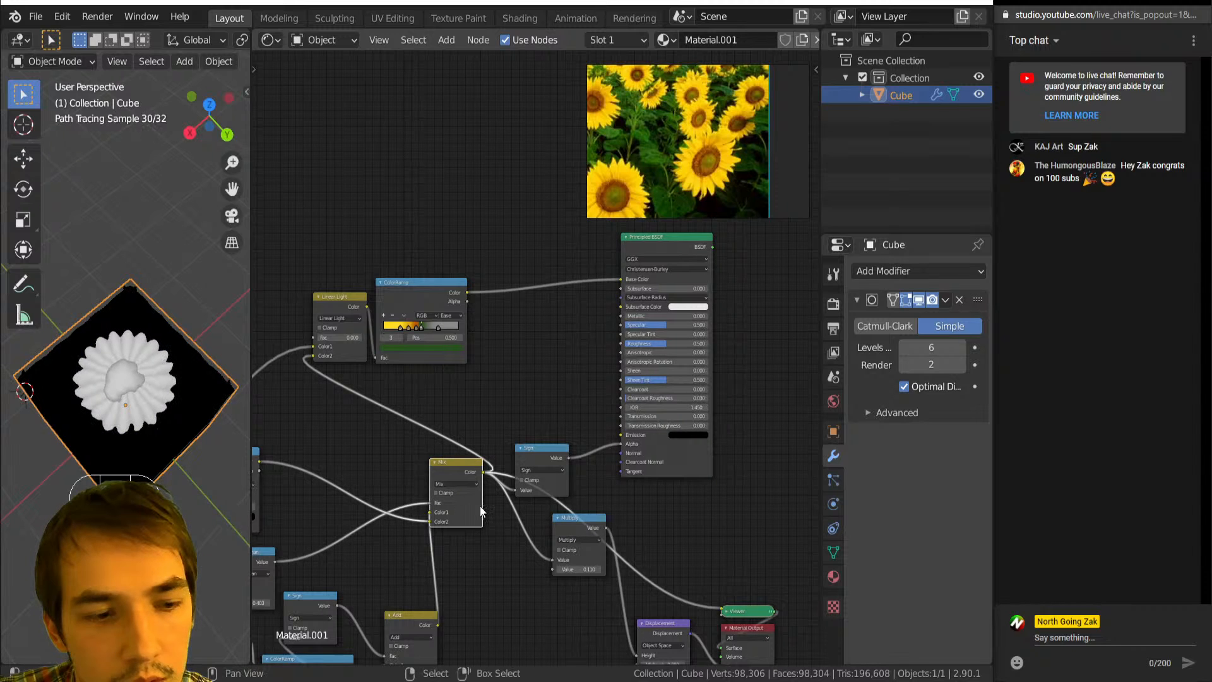
pyautogui.keyDown('ctrl'); pyautogui.keyDown('shift'); pyautogui.click(542, 458); pyautogui.keyUp('shift'); pyautogui.keyUp('ctrl')
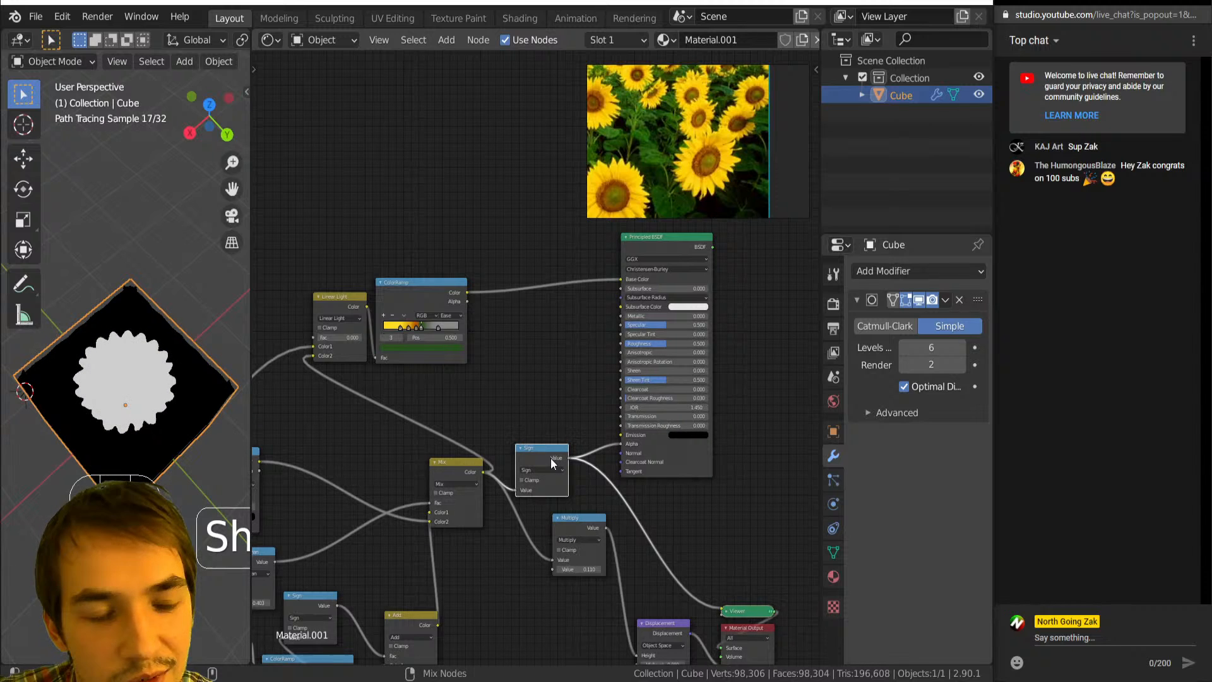
pyautogui.keyDown('ctrl'); pyautogui.keyDown('shift'); pyautogui.click(578, 528); pyautogui.keyUp('shift'); pyautogui.keyUp('ctrl')
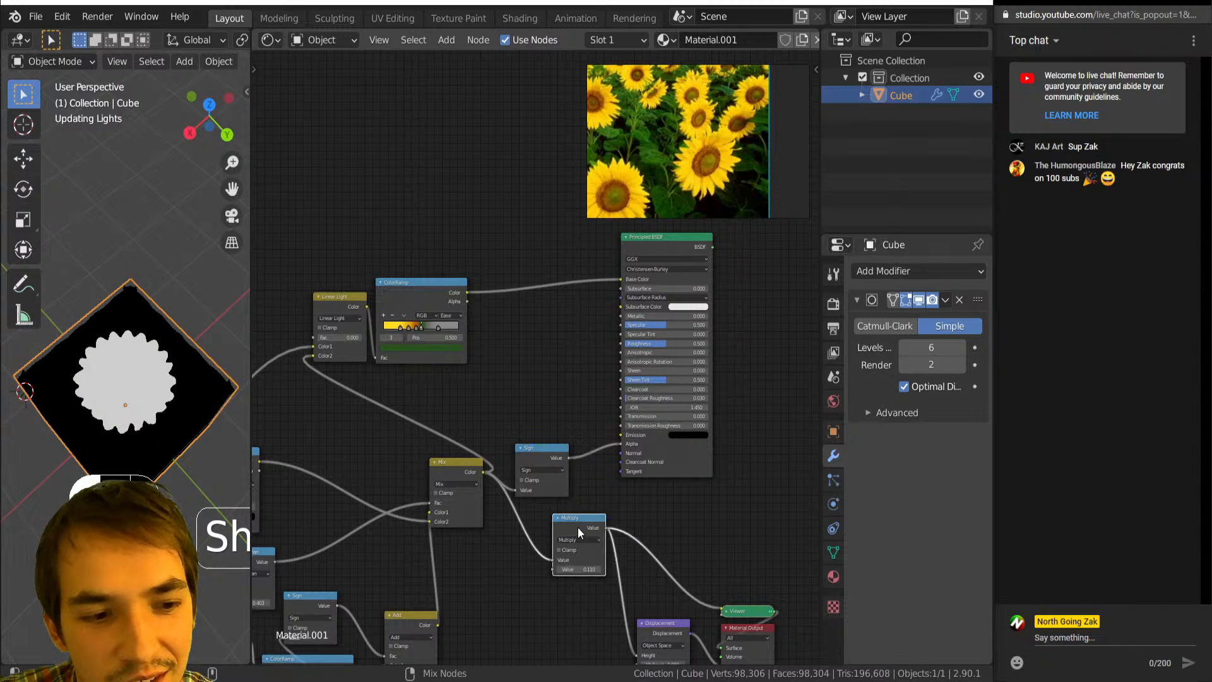
pyautogui.keyDown('ctrl'); pyautogui.keyDown('shift'); pyautogui.click(342, 308); pyautogui.keyUp('shift'); pyautogui.keyUp('ctrl')
pyautogui.keyDown('ctrl'); pyautogui.keyDown('shift'); pyautogui.click(418, 294); pyautogui.keyUp('shift'); pyautogui.keyUp('ctrl')
pyautogui.keyDown('ctrl'); pyautogui.keyDown('shift'); pyautogui.click(339, 325); pyautogui.keyUp('shift'); pyautogui.keyUp('ctrl')
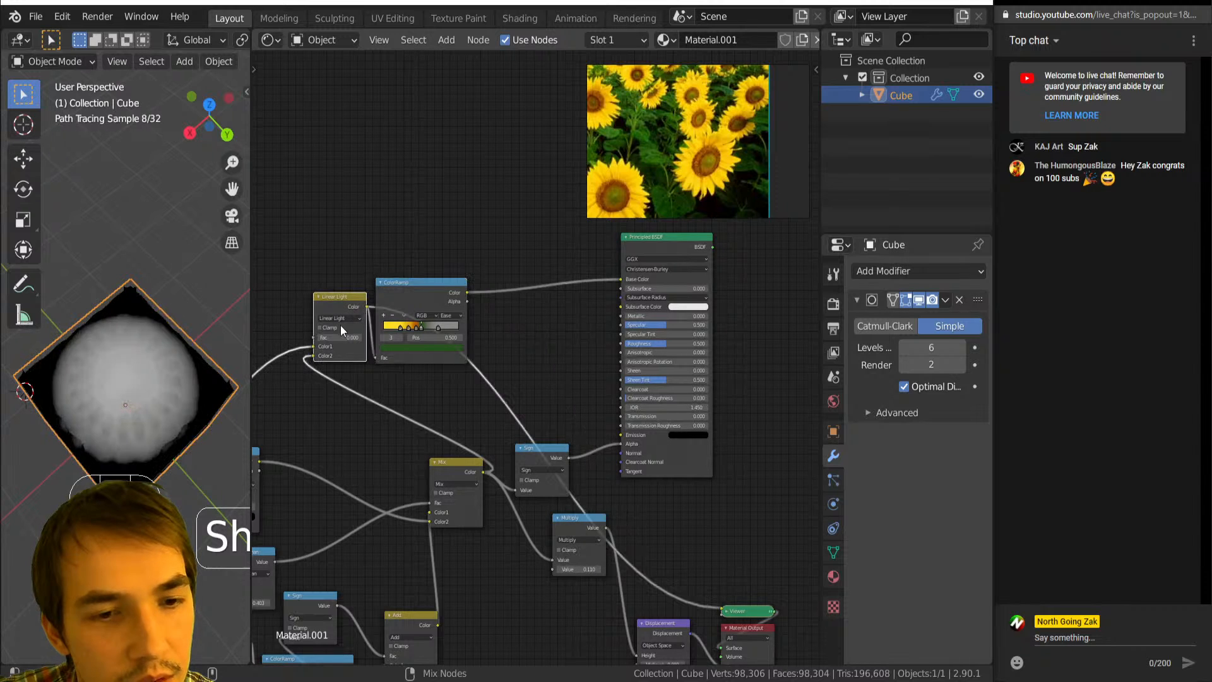
pyautogui.moveTo(339, 325); pyautogui.dragTo(456, 329, button='middle')
pyautogui.click(426, 349)
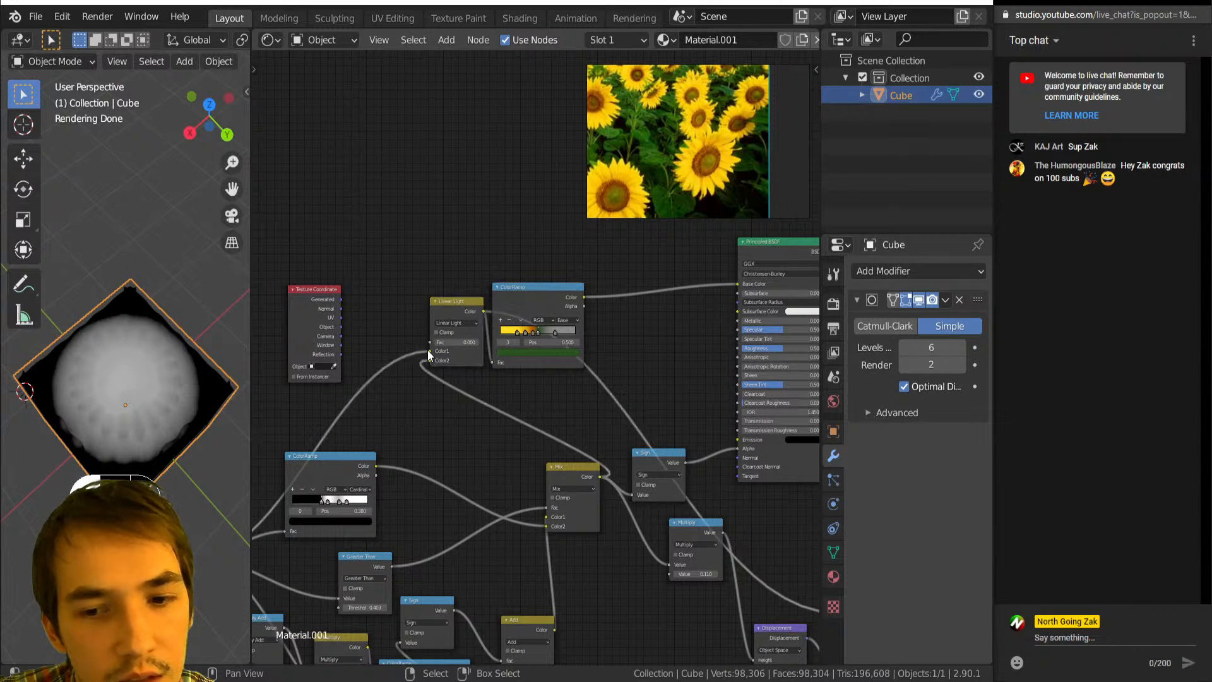
pyautogui.moveTo(427, 350); pyautogui.dragTo(430, 352)
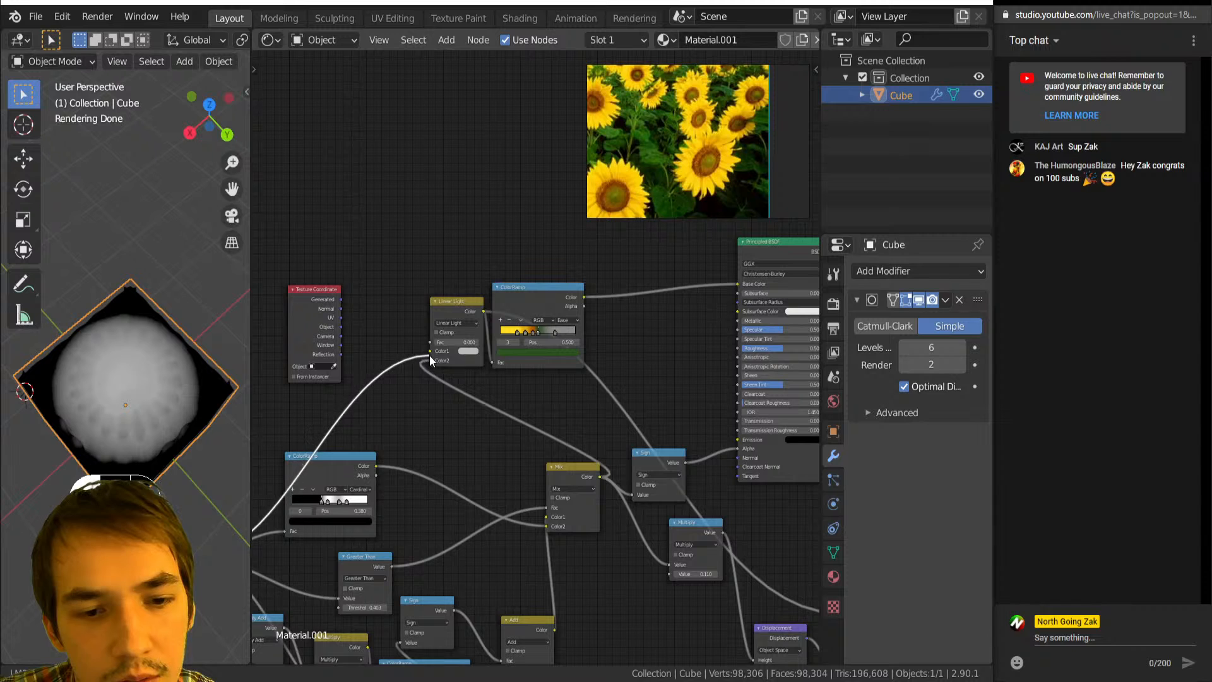
# Compare the color ramp, Sign, Mix and Multiply outputs with the full Principled BSDF shading of the flower.
pyautogui.click(547, 298)
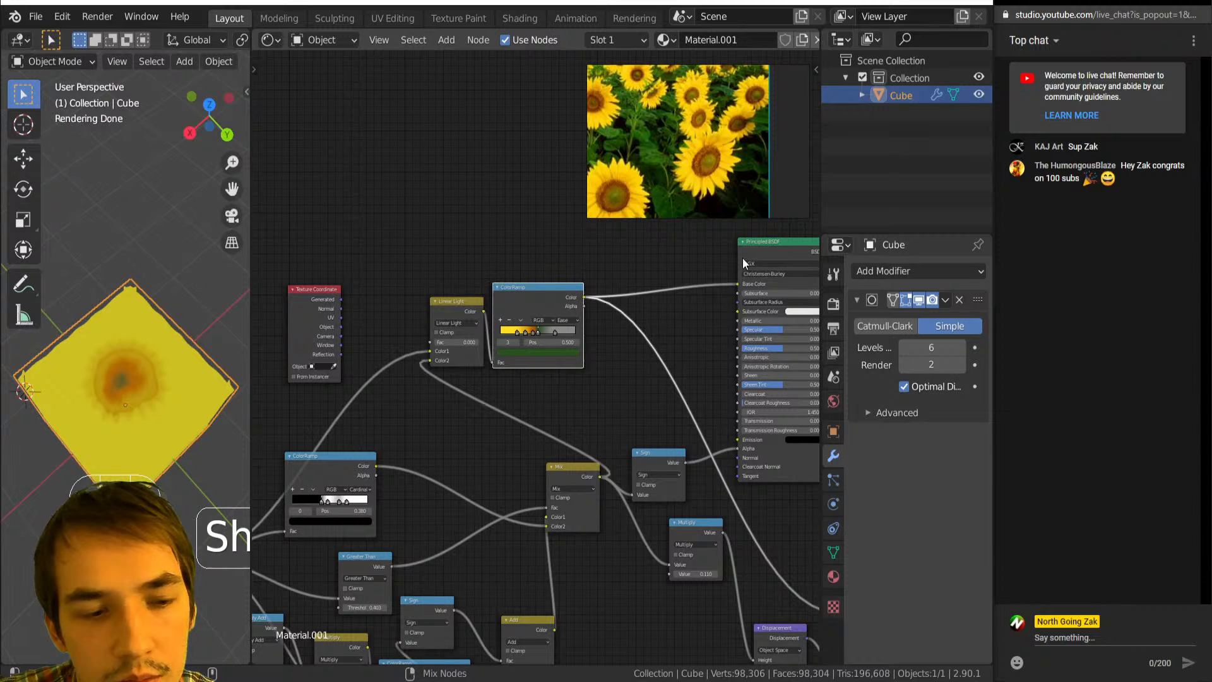
pyautogui.keyDown('ctrl'); pyautogui.keyDown('shift'); pyautogui.click(775, 251); pyautogui.keyUp('shift'); pyautogui.keyUp('ctrl')
pyautogui.moveTo(691, 398); pyautogui.dragTo(617, 371, button='middle')
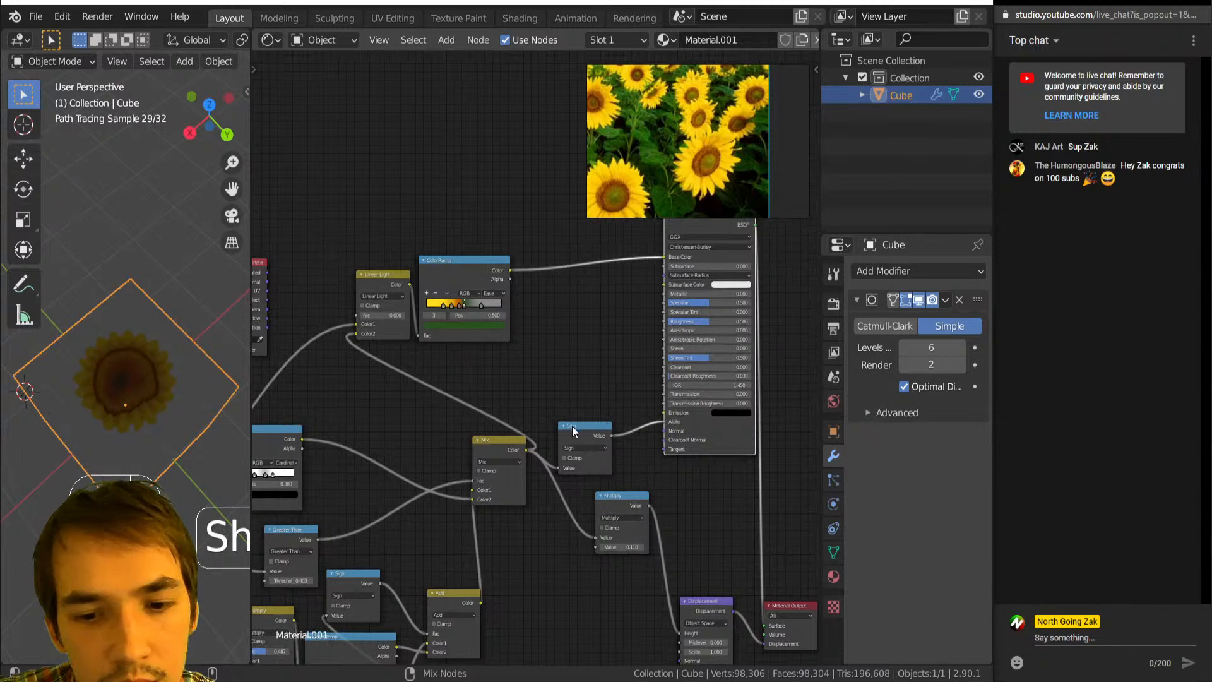
pyautogui.keyDown('ctrl'); pyautogui.keyDown('shift'); pyautogui.click(576, 430); pyautogui.keyUp('shift'); pyautogui.keyUp('ctrl')
pyautogui.keyDown('ctrl'); pyautogui.keyDown('shift'); pyautogui.click(487, 444); pyautogui.keyUp('shift'); pyautogui.keyUp('ctrl')
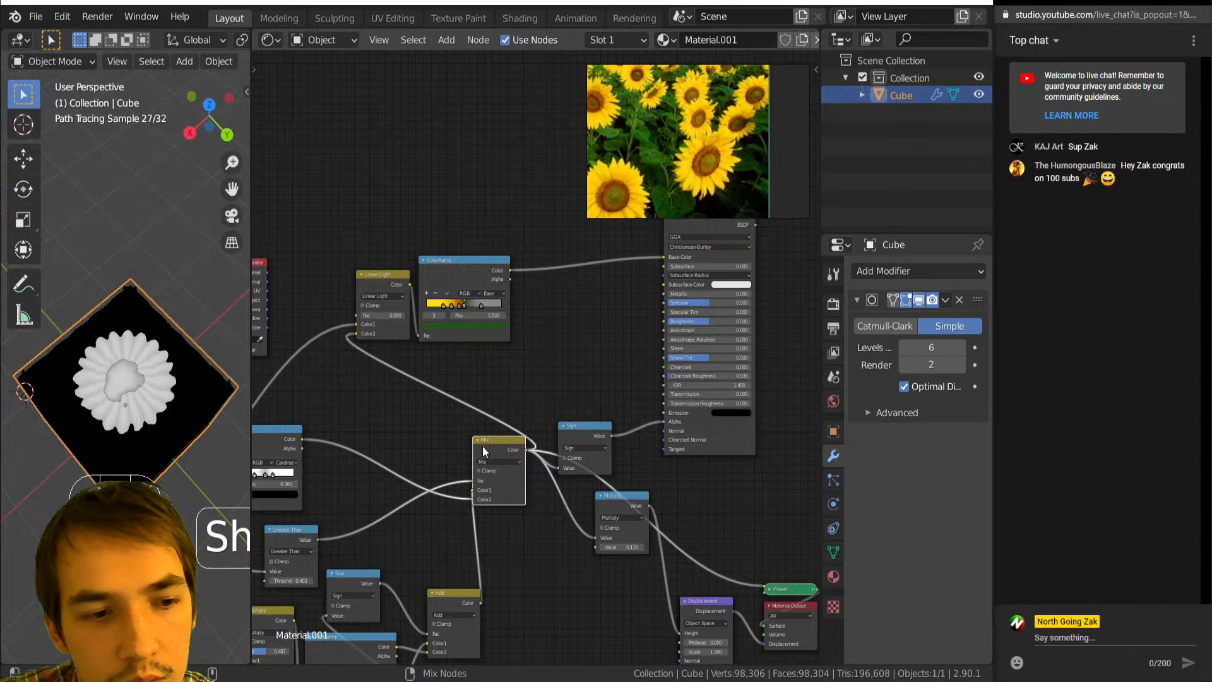
pyautogui.keyDown('ctrl'); pyautogui.keyDown('shift'); pyautogui.click(619, 505); pyautogui.keyUp('shift'); pyautogui.keyUp('ctrl')
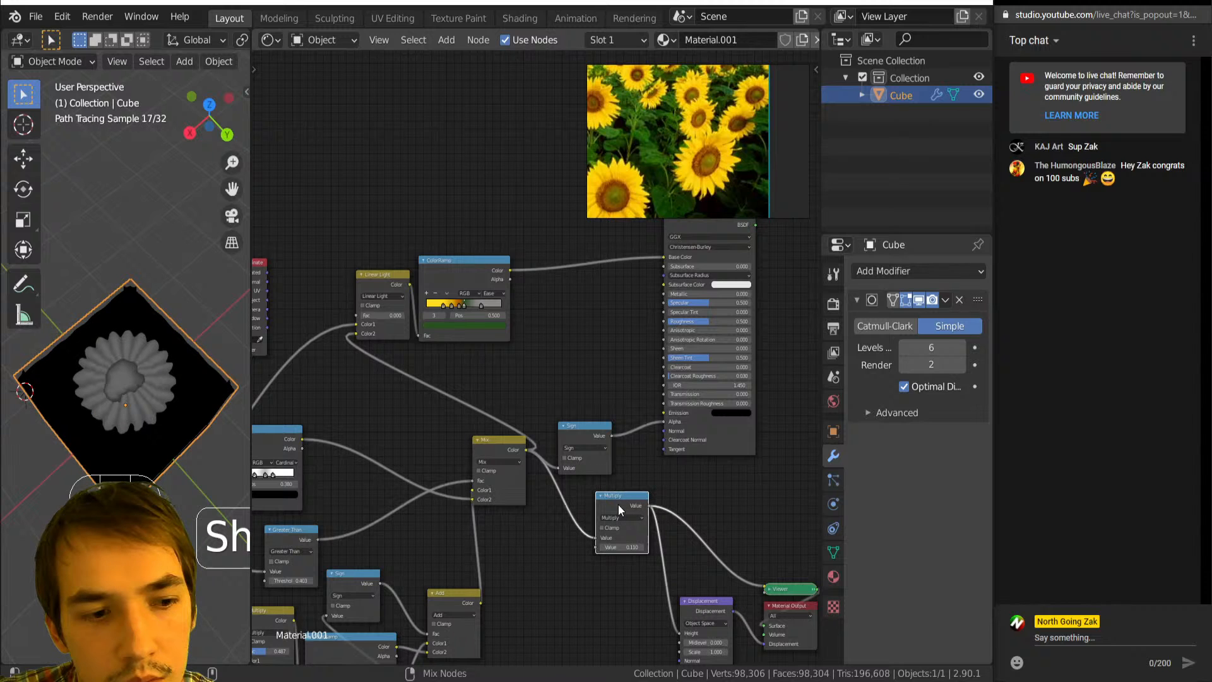
pyautogui.keyDown('ctrl'); pyautogui.keyDown('shift'); pyautogui.click(588, 430); pyautogui.keyUp('shift'); pyautogui.keyUp('ctrl')
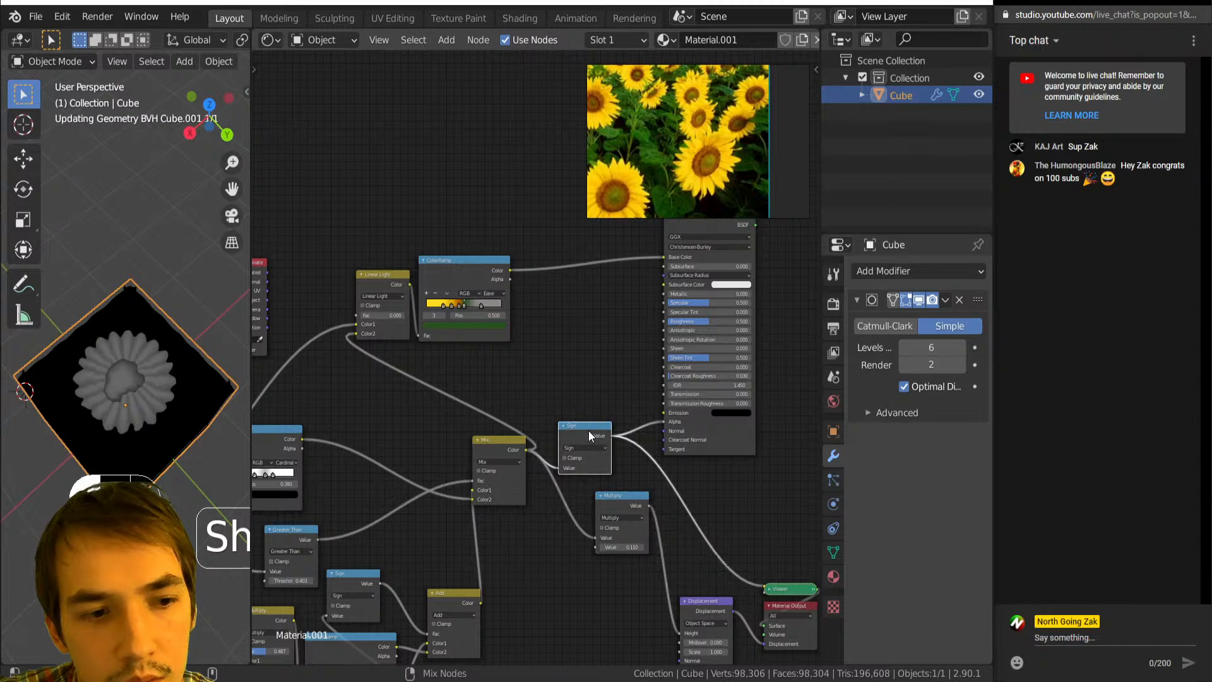
pyautogui.keyDown('ctrl'); pyautogui.keyDown('shift'); pyautogui.click(491, 445); pyautogui.keyUp('shift'); pyautogui.keyUp('ctrl')
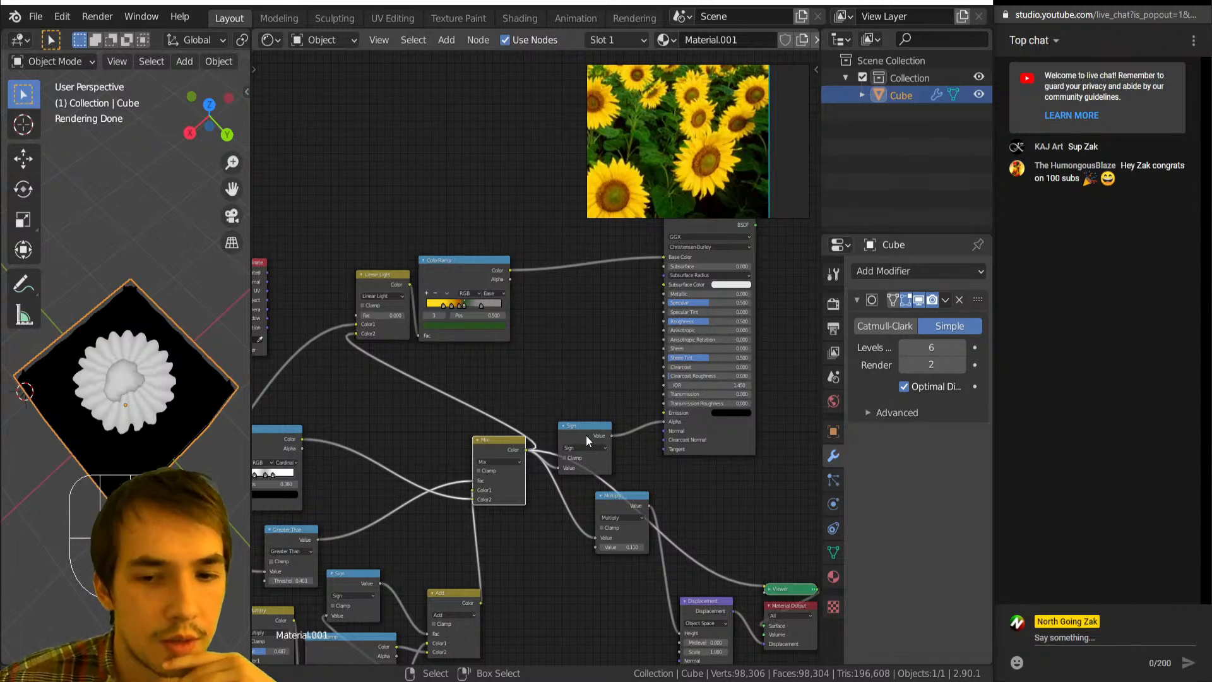
pyautogui.keyDown('ctrl'); pyautogui.keyDown('shift'); pyautogui.click(574, 433); pyautogui.keyUp('shift'); pyautogui.keyUp('ctrl')
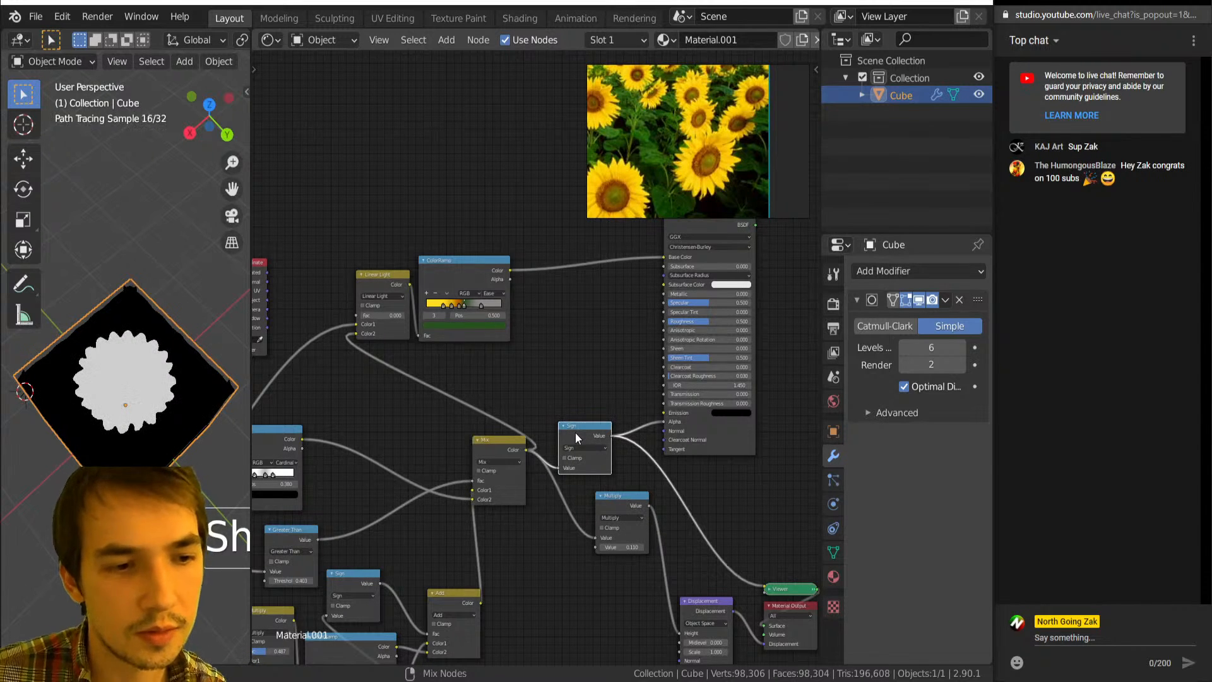
pyautogui.keyDown('ctrl'); pyautogui.keyDown('shift'); pyautogui.click(727, 438); pyautogui.keyUp('shift'); pyautogui.keyUp('ctrl')
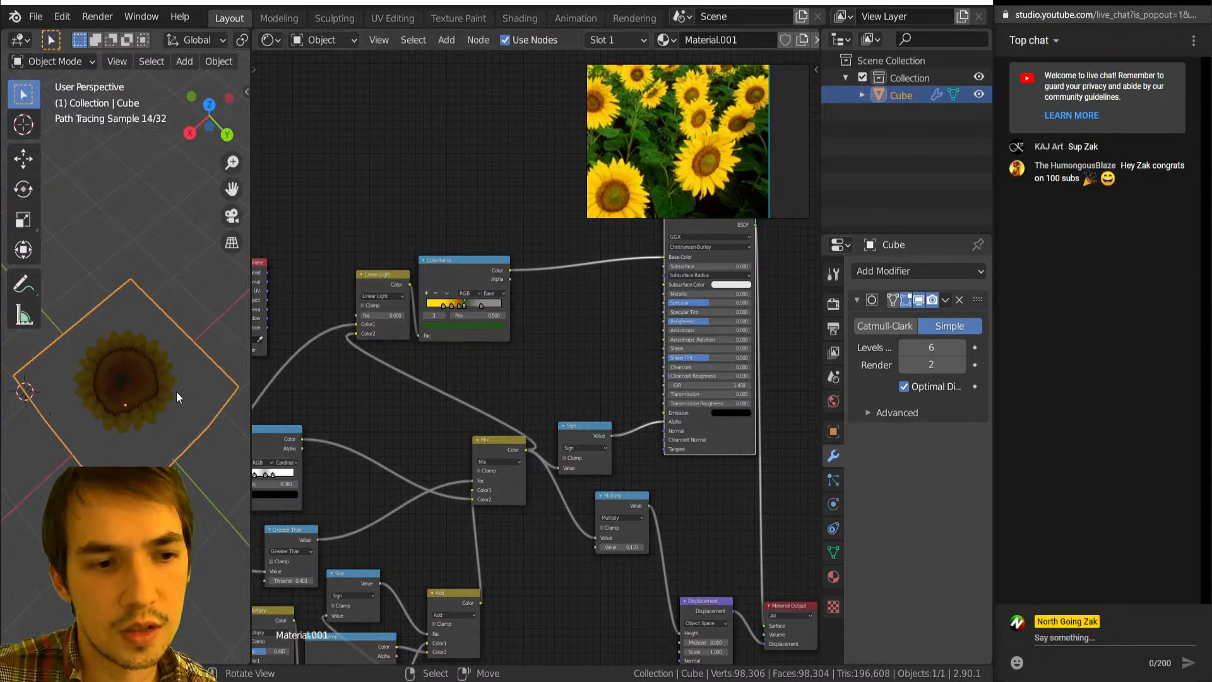
# Inspect the flower up close from a lower angle, previewing its yellow-to-green ColorRamp and the Linear Light node feeding it.
pyautogui.moveTo(176, 392); pyautogui.dragTo(149, 348, button='middle')
pyautogui.scroll(5, 157, 317)
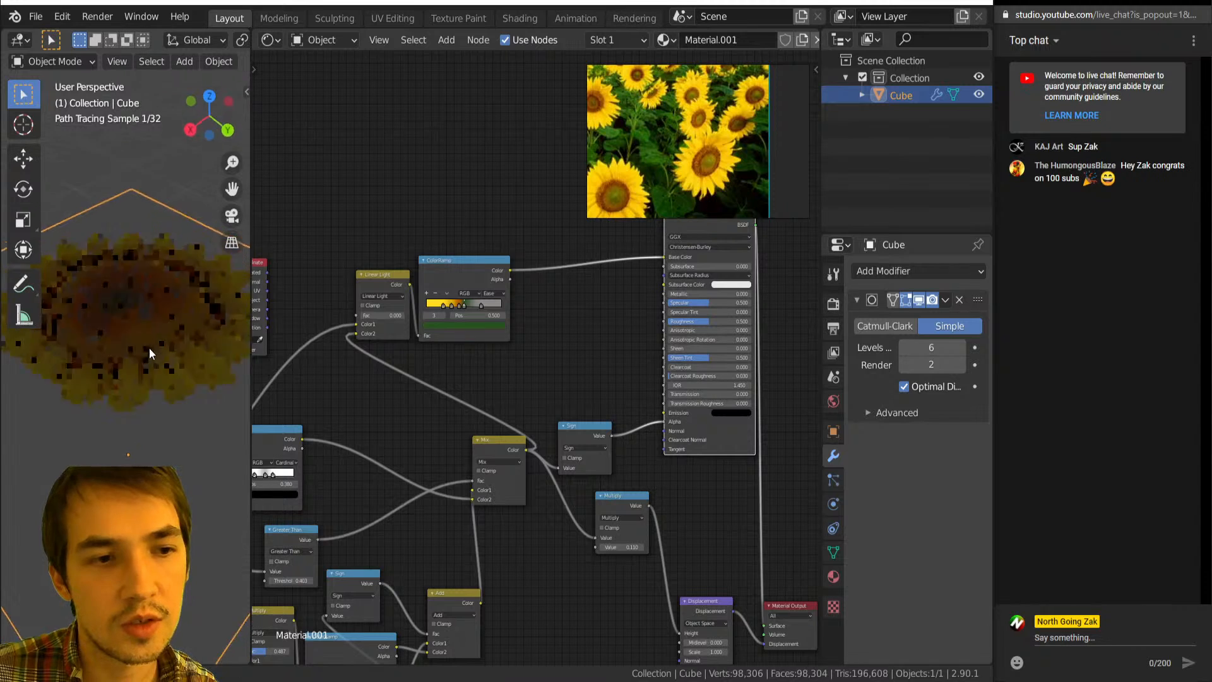
pyautogui.keyDown('ctrl'); pyautogui.keyDown('shift'); pyautogui.click(476, 275); pyautogui.keyUp('shift'); pyautogui.keyUp('ctrl')
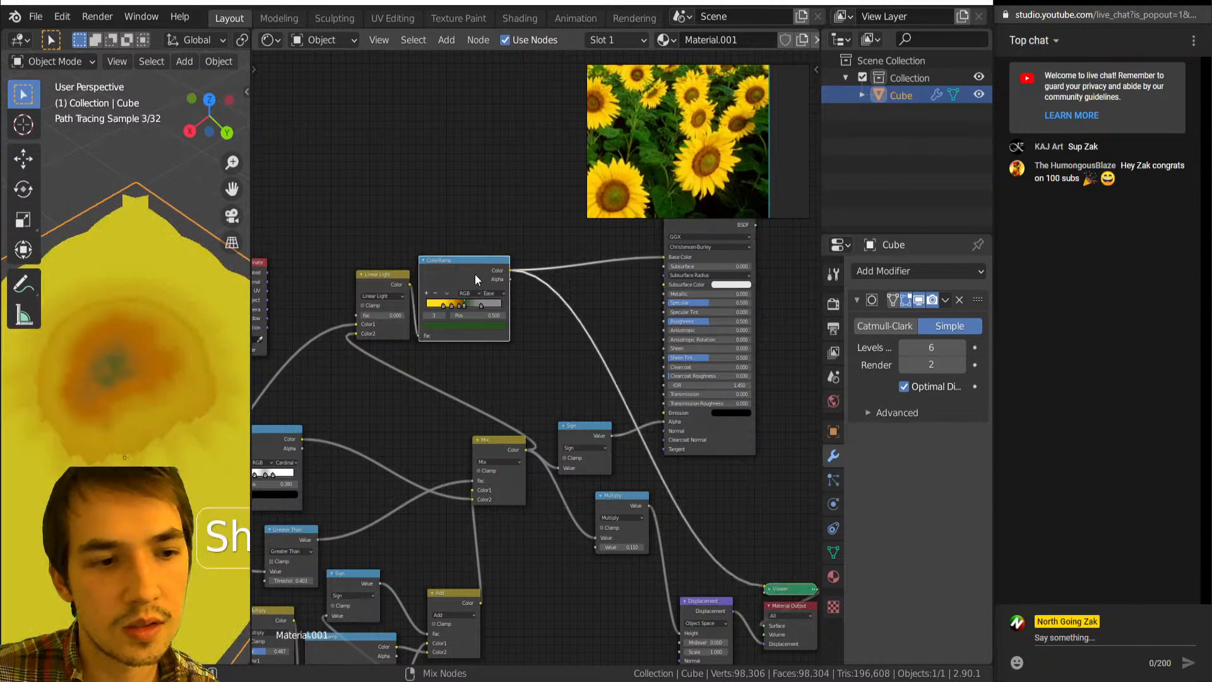
pyautogui.keyDown('ctrl'); pyautogui.keyDown('shift'); pyautogui.click(386, 281); pyautogui.keyUp('shift'); pyautogui.keyUp('ctrl')
pyautogui.moveTo(384, 288); pyautogui.dragTo(529, 327, button='middle')
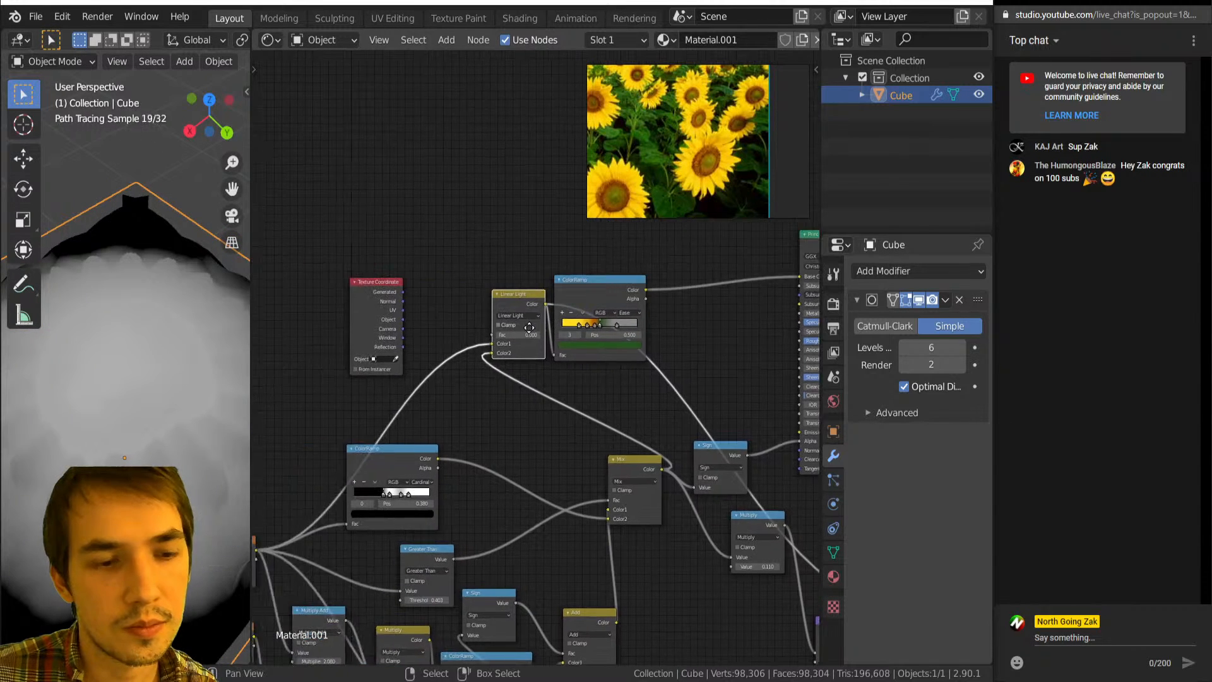
pyautogui.scroll(-3, 504, 342)
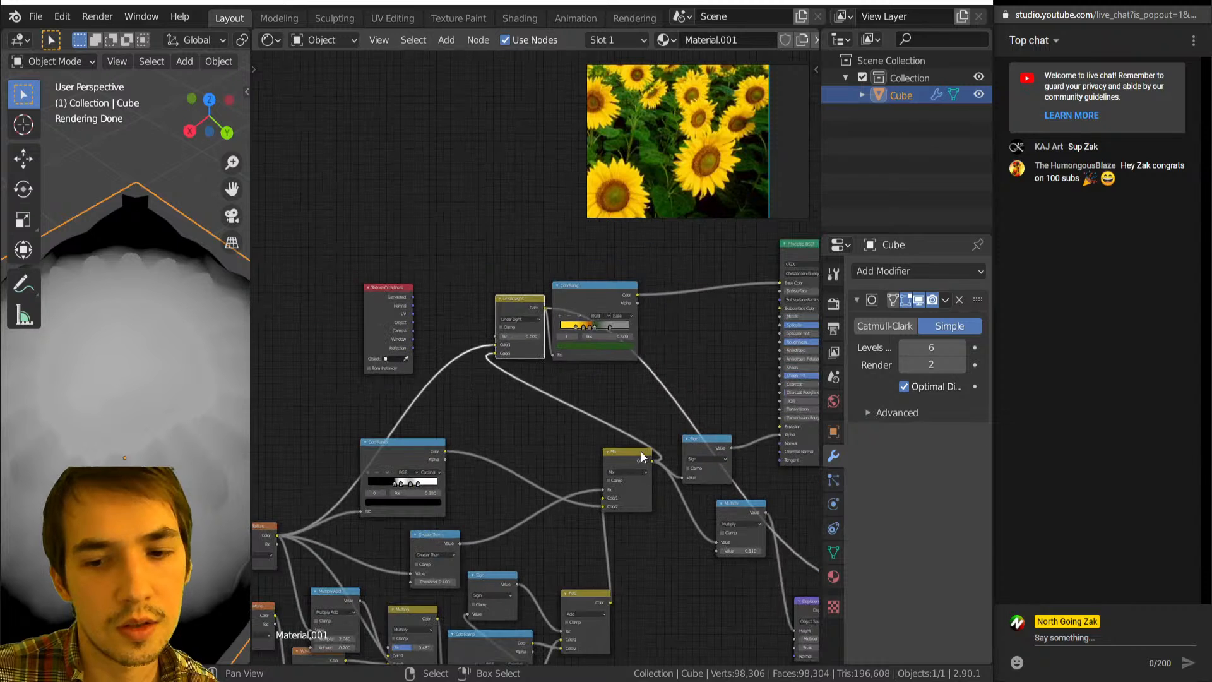
pyautogui.scroll(5, 549, 348)
pyautogui.moveTo(351, 328); pyautogui.dragTo(287, 395, button='middle')
pyautogui.scroll(-5, 180, 385)
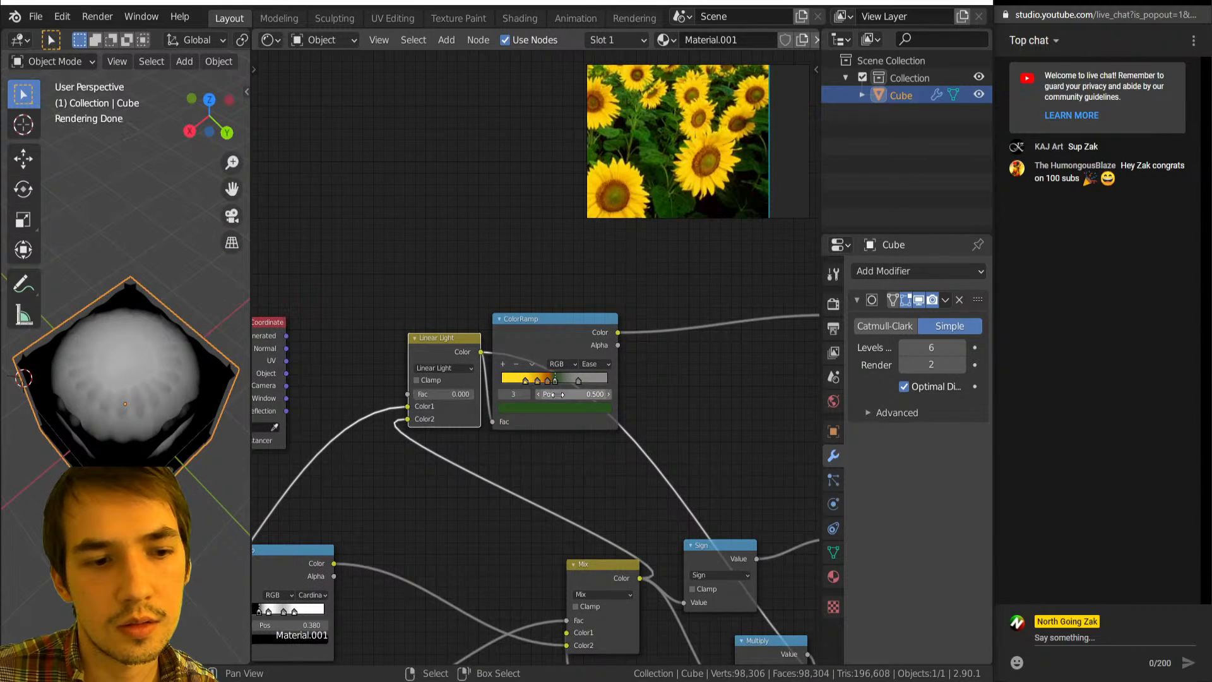
pyautogui.scroll(3, 578, 394)
pyautogui.moveTo(567, 392); pyautogui.dragTo(579, 391)
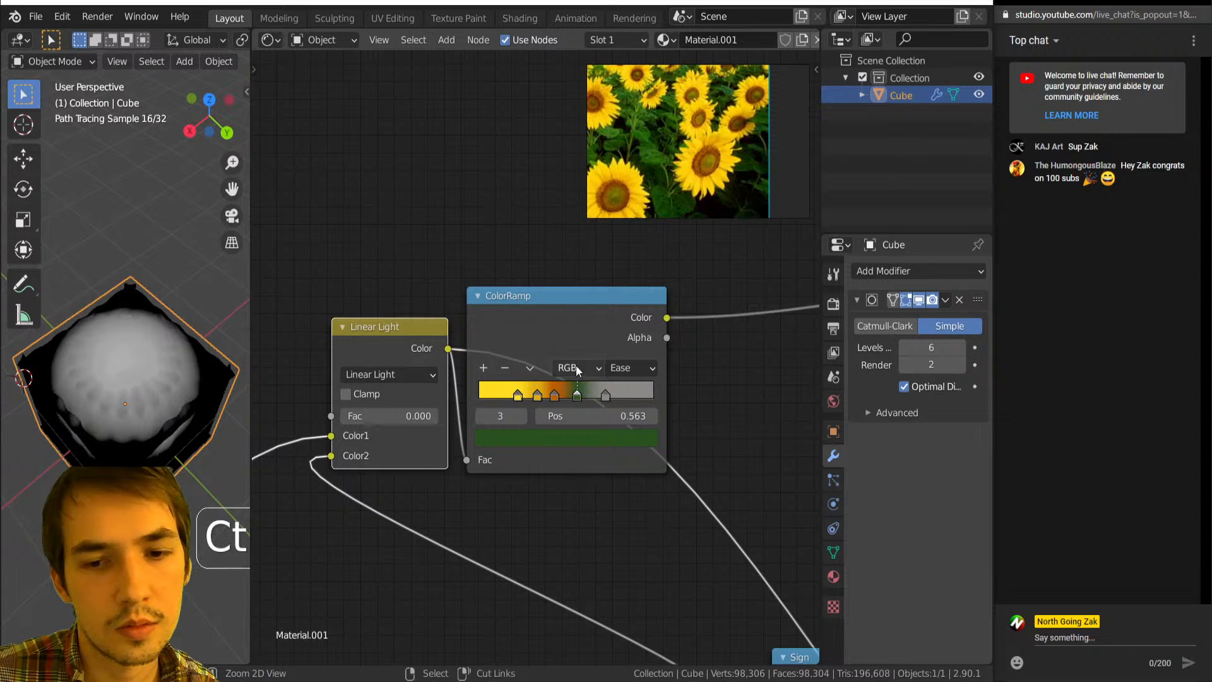
pyautogui.hotkey('ctrl', 'z')
# Preview the flower's ColorRamp and move its stops toward the yellow end, placing the last stop at 0.528.
pyautogui.keyDown('ctrl'); pyautogui.keyDown('shift'); pyautogui.click(579, 336); pyautogui.keyUp('shift'); pyautogui.keyUp('ctrl')
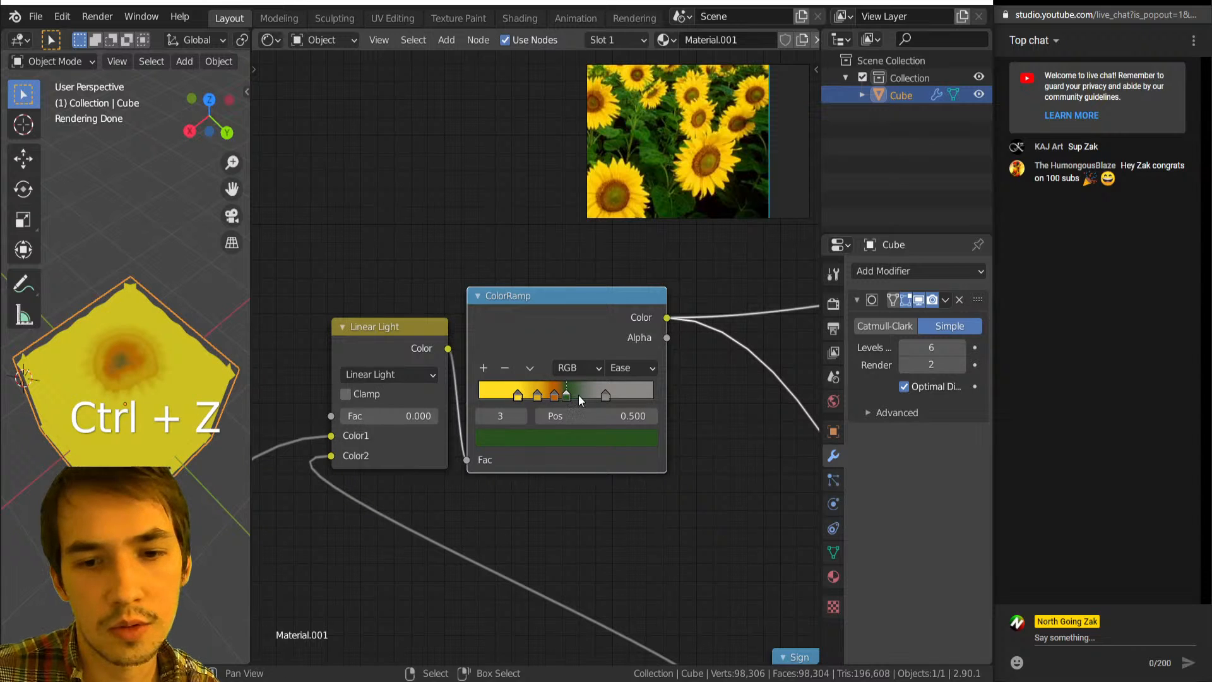
pyautogui.moveTo(569, 392); pyautogui.dragTo(504, 396)
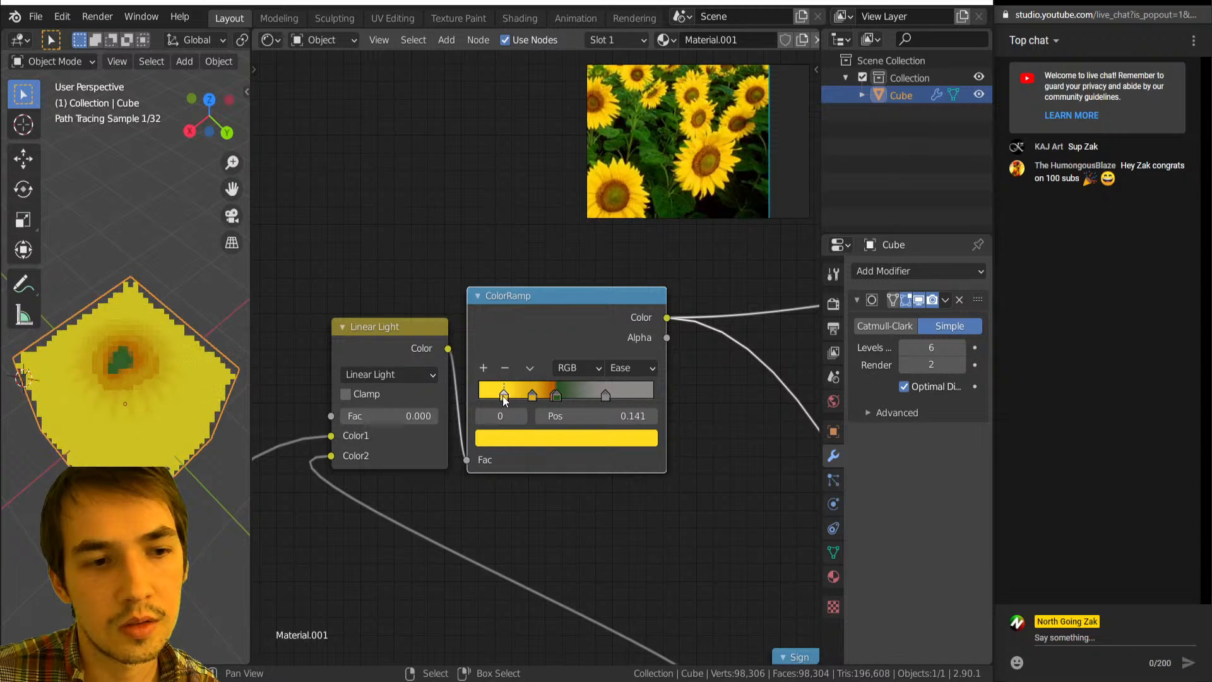
pyautogui.moveTo(596, 396); pyautogui.dragTo(565, 403)
# Recolor the last stop of the flower's ColorRamp from gray to a muted golden yellow.
pyautogui.click(552, 438)
pyautogui.moveTo(528, 259); pyautogui.dragTo(523, 272)
pyautogui.moveTo(619, 239); pyautogui.dragTo(605, 229)
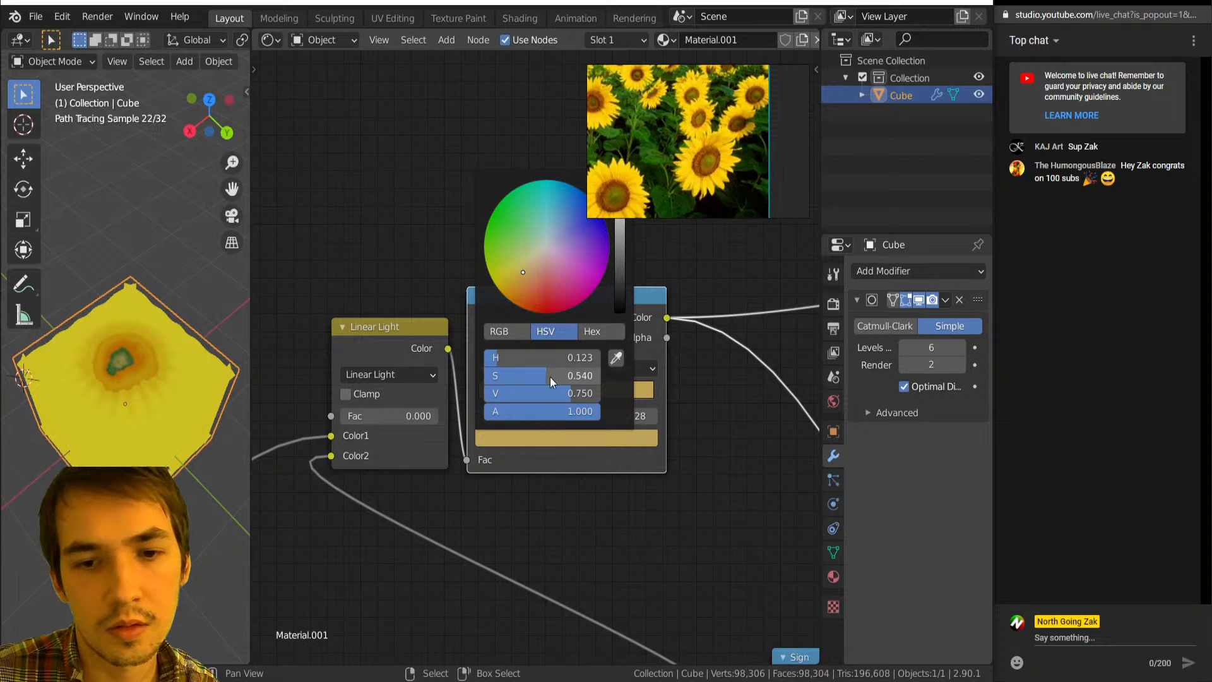
pyautogui.moveTo(550, 377); pyautogui.dragTo(567, 376)
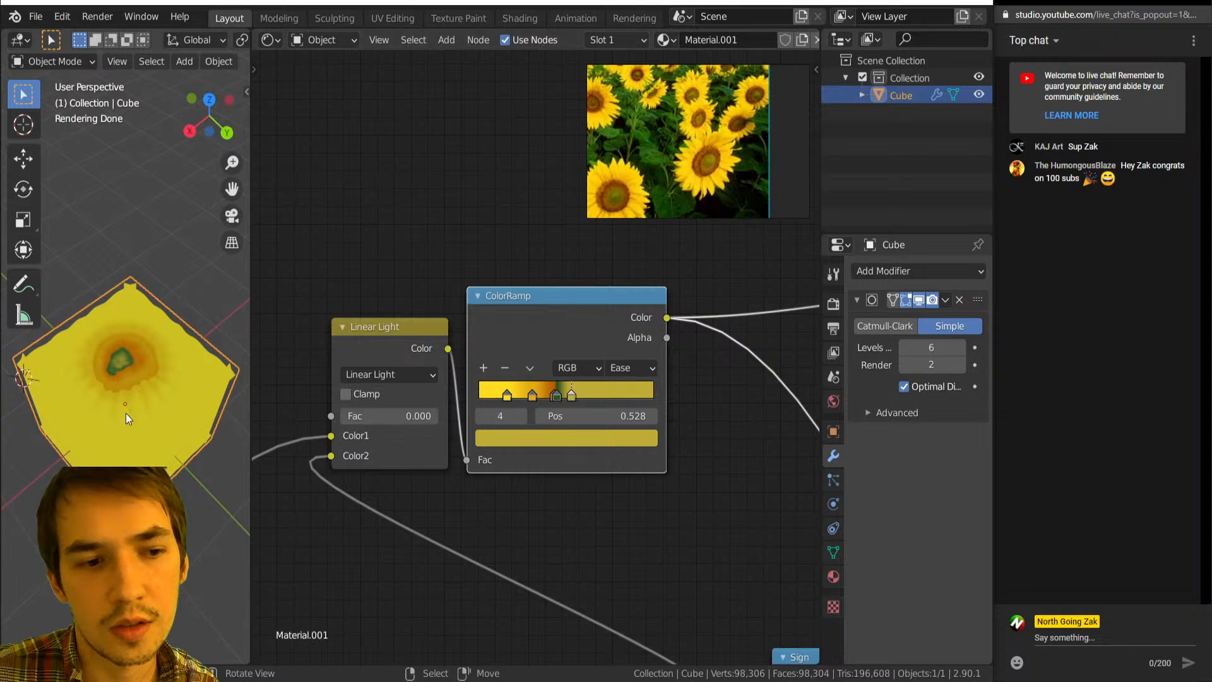
# Reconnect the Principled BSDF to the material output and check the shaded flower from the side and from above.
pyautogui.moveTo(128, 377); pyautogui.dragTo(126, 326, button='middle')
pyautogui.scroll(-4, 560, 400)
pyautogui.keyDown('ctrl'); pyautogui.scroll(-6, 559, 400); pyautogui.keyUp('ctrl')
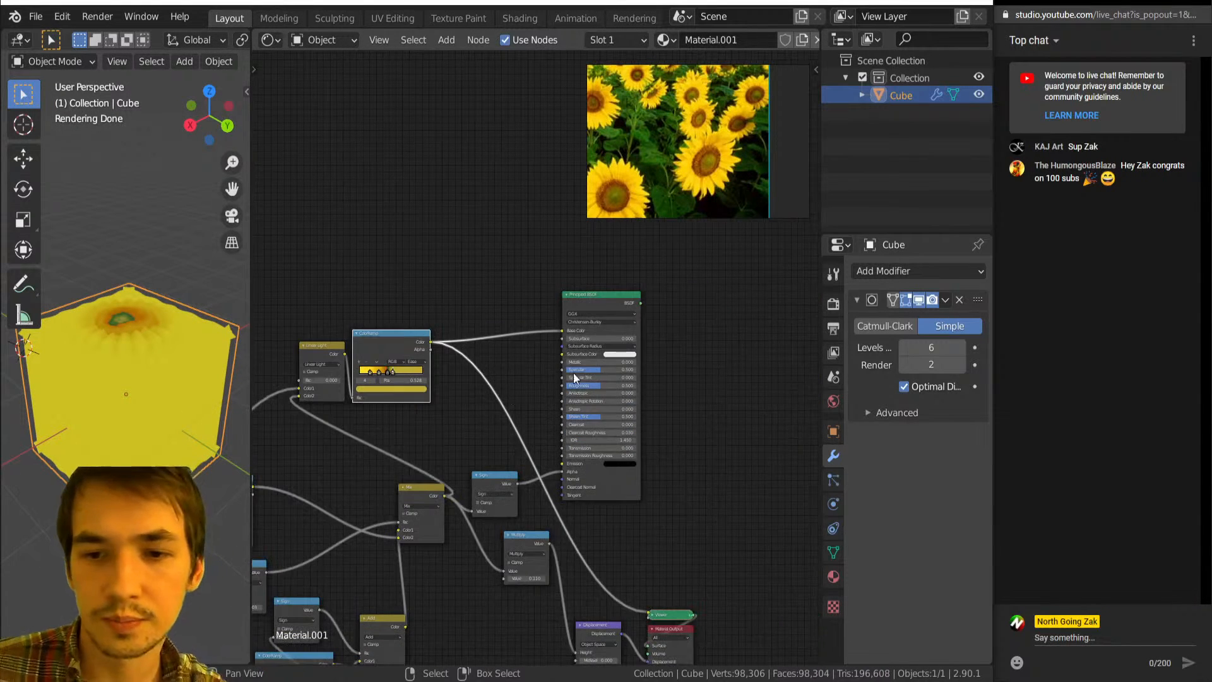
pyautogui.keyDown('ctrl'); pyautogui.keyDown('shift'); pyautogui.click(597, 293); pyautogui.keyUp('shift'); pyautogui.keyUp('ctrl')
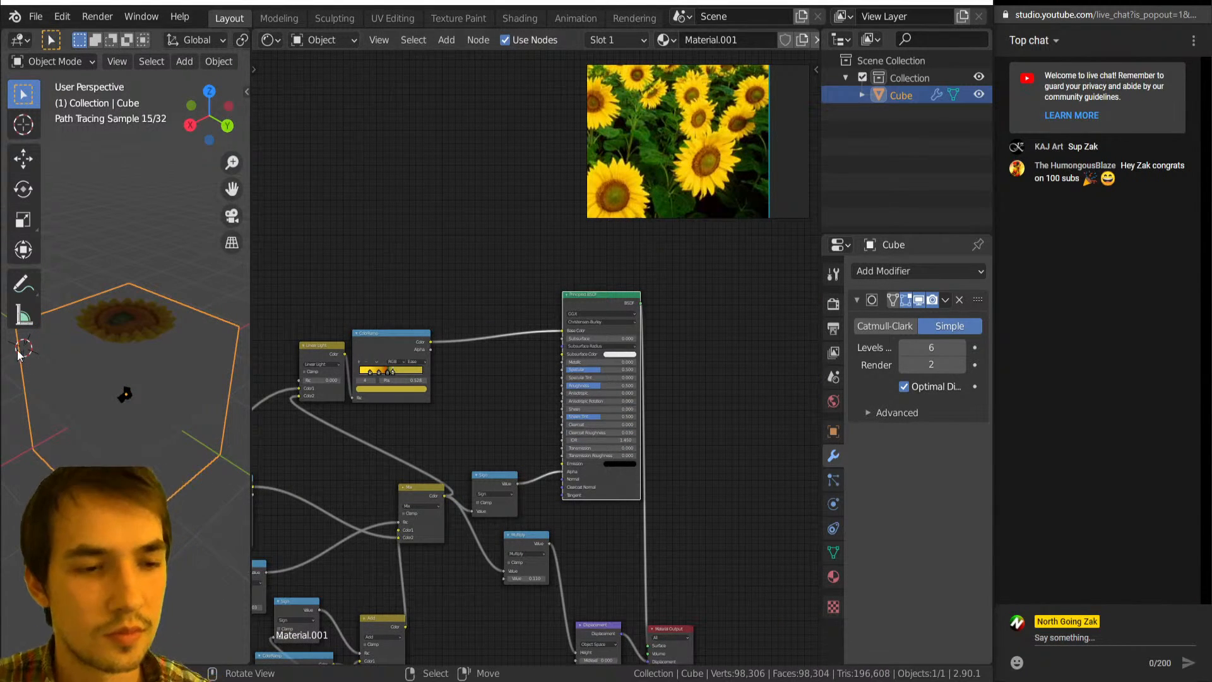
pyautogui.moveTo(127, 328); pyautogui.dragTo(141, 420, button='middle')
pyautogui.moveTo(378, 398); pyautogui.dragTo(779, 260, button='middle')
pyautogui.moveTo(399, 521); pyautogui.dragTo(528, 464, button='middle')
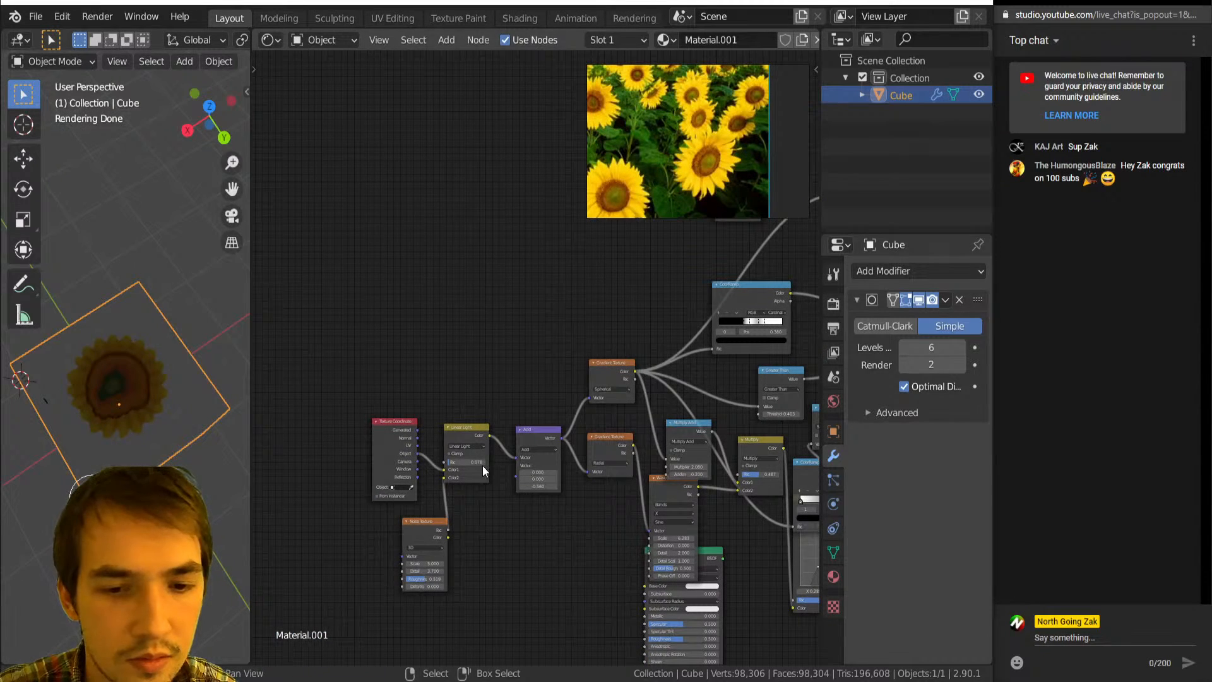
# Set the Fac of the Linear Light node after the Texture Coordinate node to 0 and check the undistorted flower.
pyautogui.moveTo(483, 465); pyautogui.dragTo(461, 464)
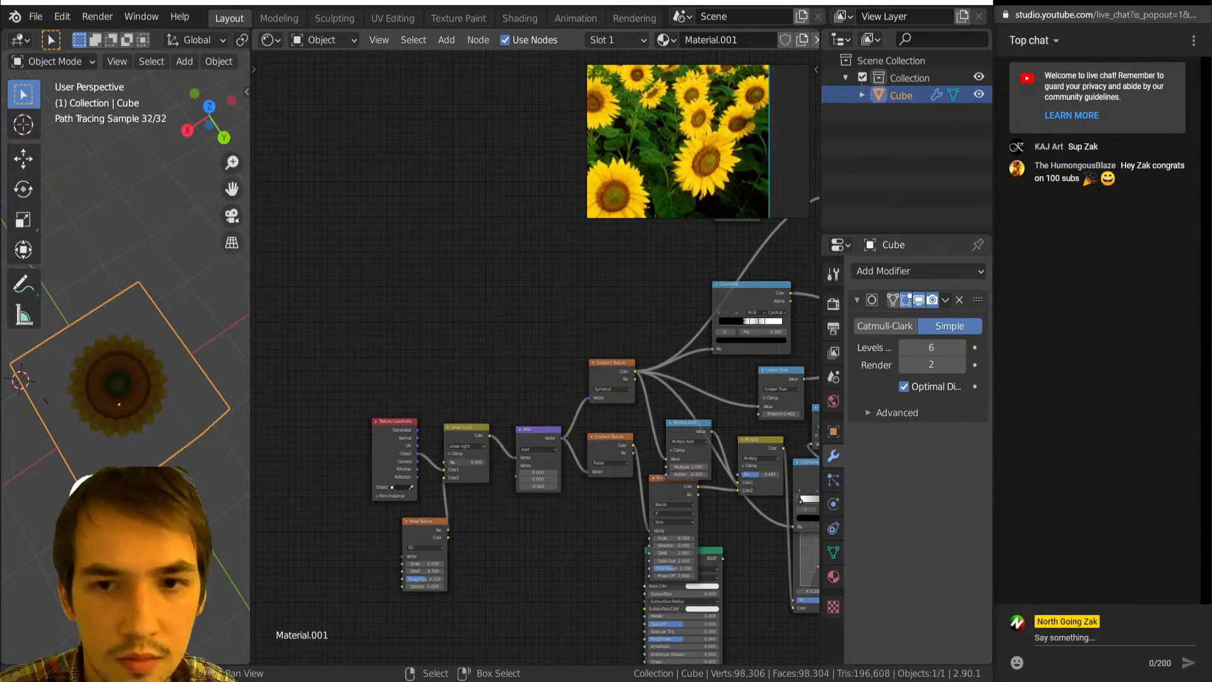
pyautogui.scroll(5, 103, 397)
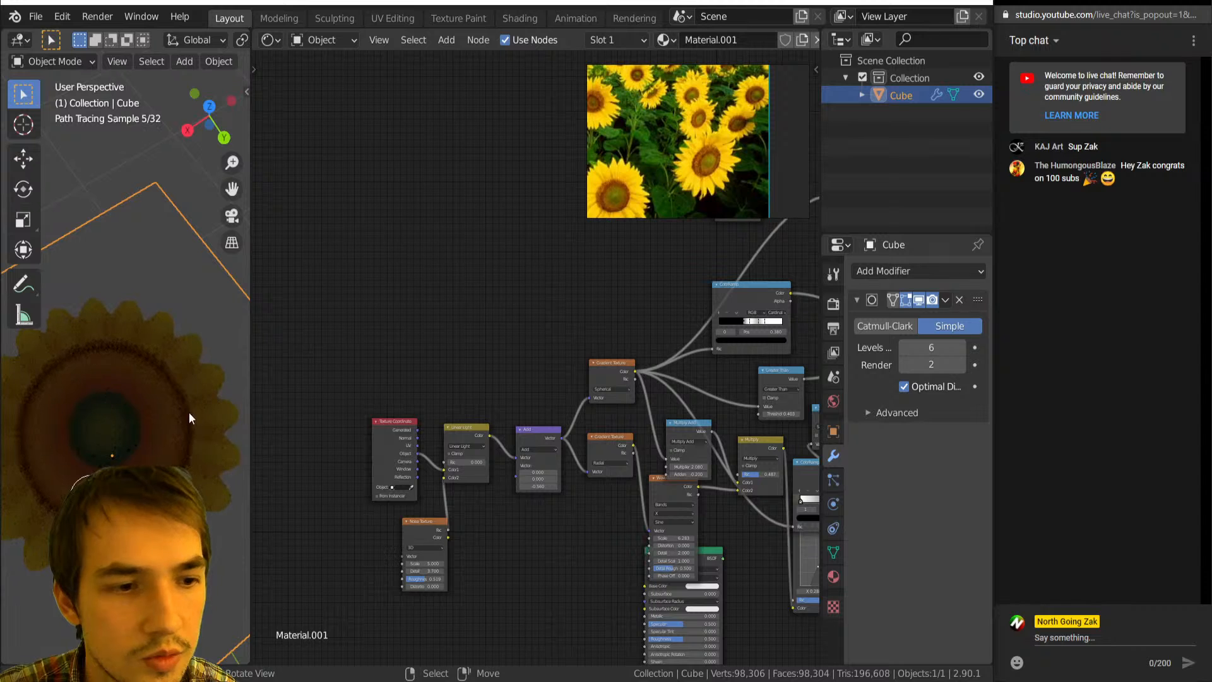
pyautogui.moveTo(135, 428); pyautogui.dragTo(156, 392, button='middle')
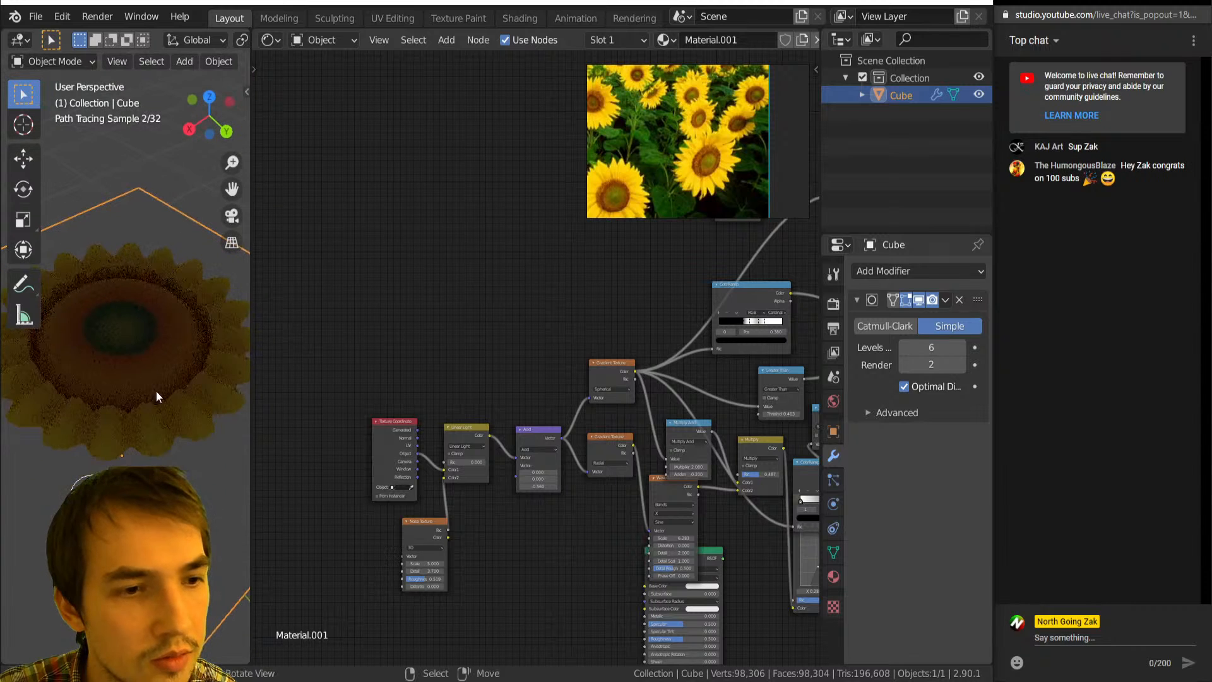
# Preview the output of the Mix node feeding the Sign and Multiply nodes on the flower.
pyautogui.scroll(-8, 456, 408)
pyautogui.moveTo(528, 428); pyautogui.dragTo(749, 476, button='middle')
pyautogui.scroll(4, 457, 428)
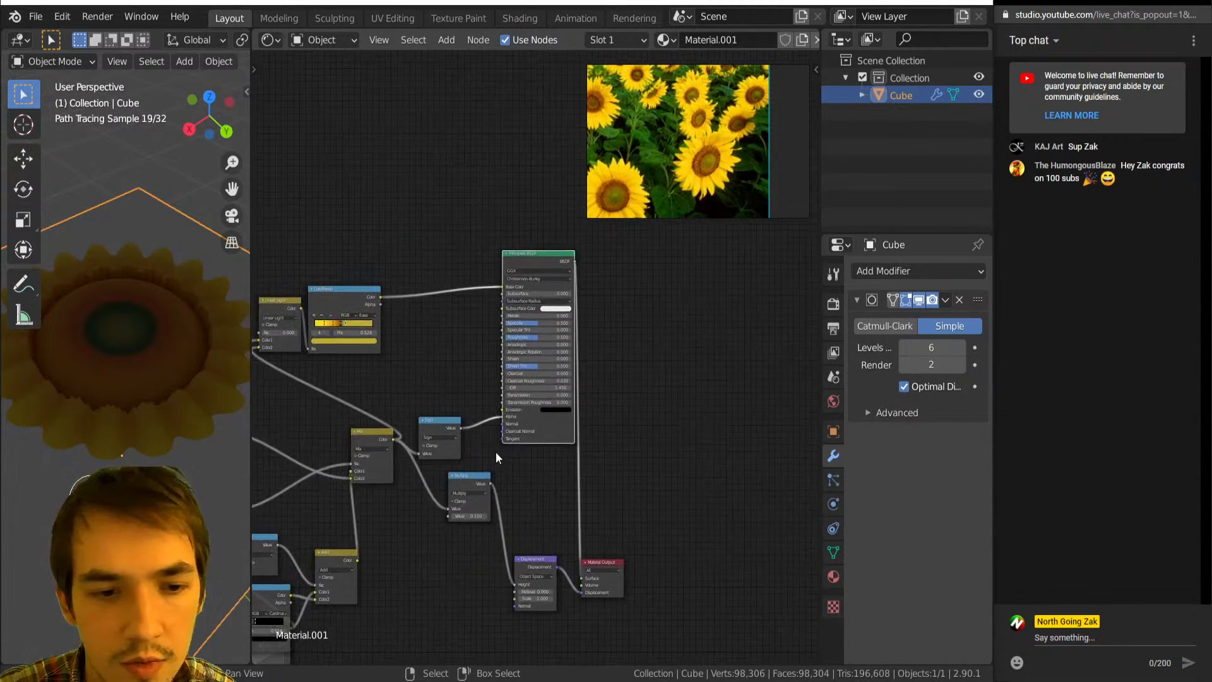
pyautogui.keyDown('ctrl'); pyautogui.keyDown('shift'); pyautogui.click(369, 474); pyautogui.keyUp('shift'); pyautogui.keyUp('ctrl')
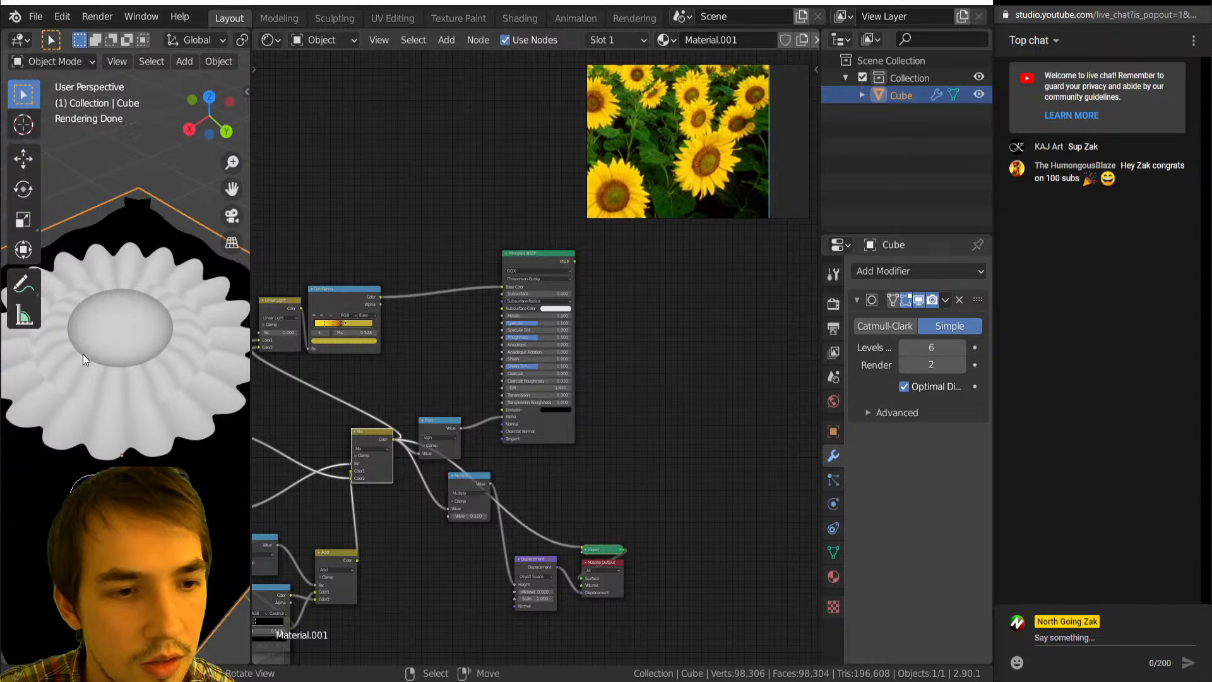
pyautogui.moveTo(82, 354)
pyautogui.mouseDown(button='middle')
pyautogui.moveTo(97, 331)
pyautogui.moveTo(89, 353)
pyautogui.mouseUp(button='middle')
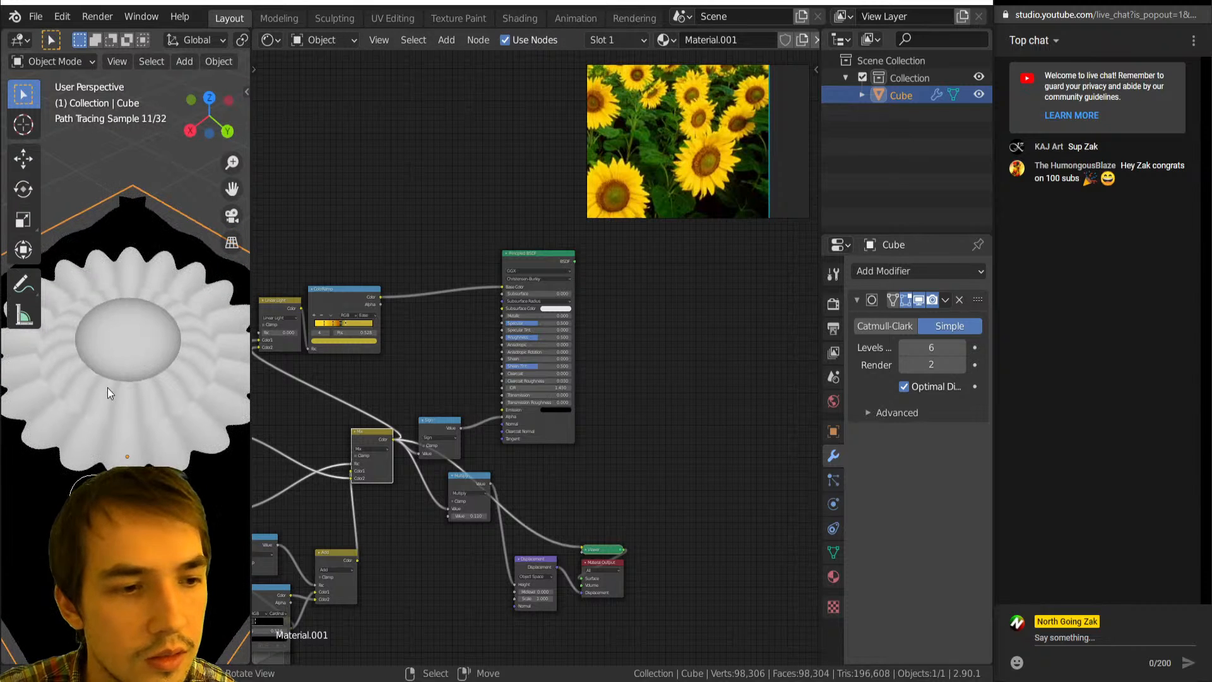
# Move the Multiply node before Displacement slightly down, away from the Sign node.
pyautogui.moveTo(468, 540); pyautogui.dragTo(506, 495, button='middle')
pyautogui.scroll(5, 511, 449)
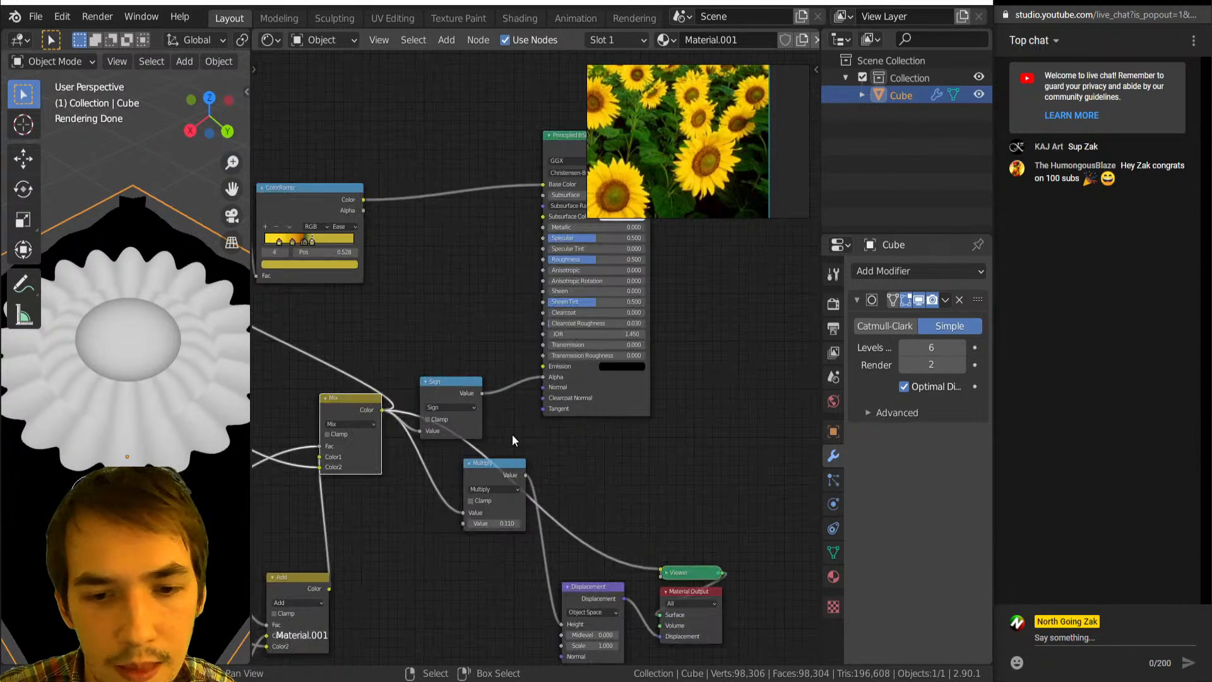
pyautogui.moveTo(513, 435); pyautogui.dragTo(500, 378, button='middle')
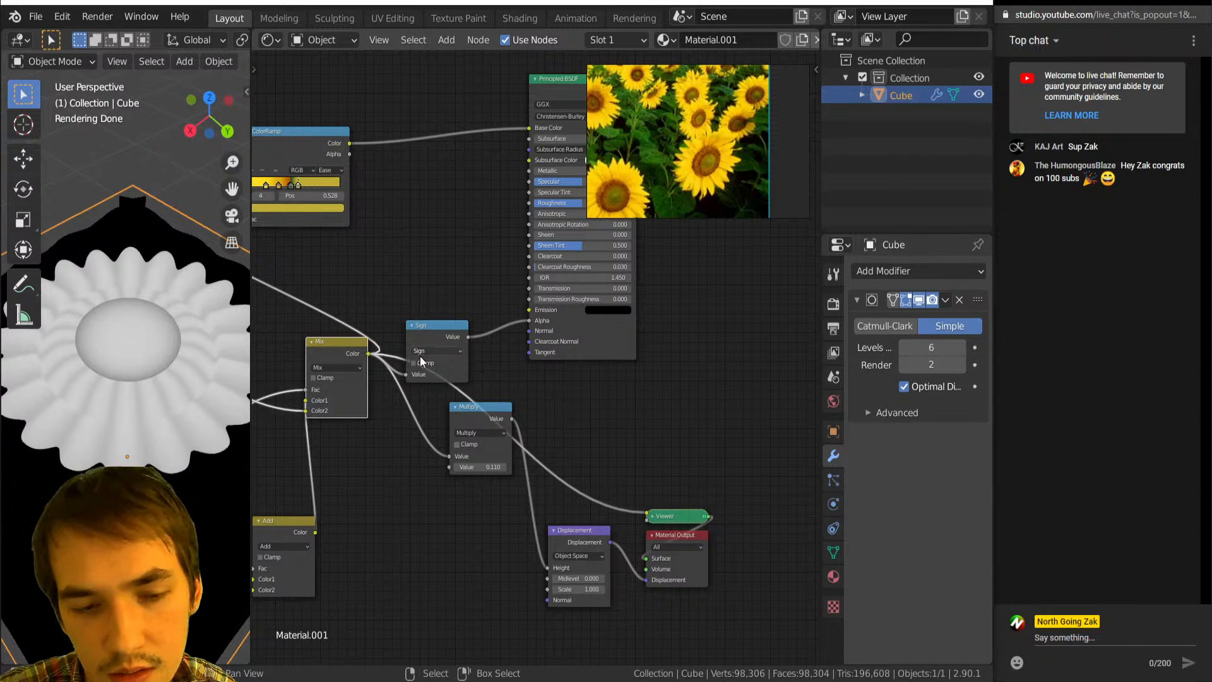
pyautogui.click(450, 463)
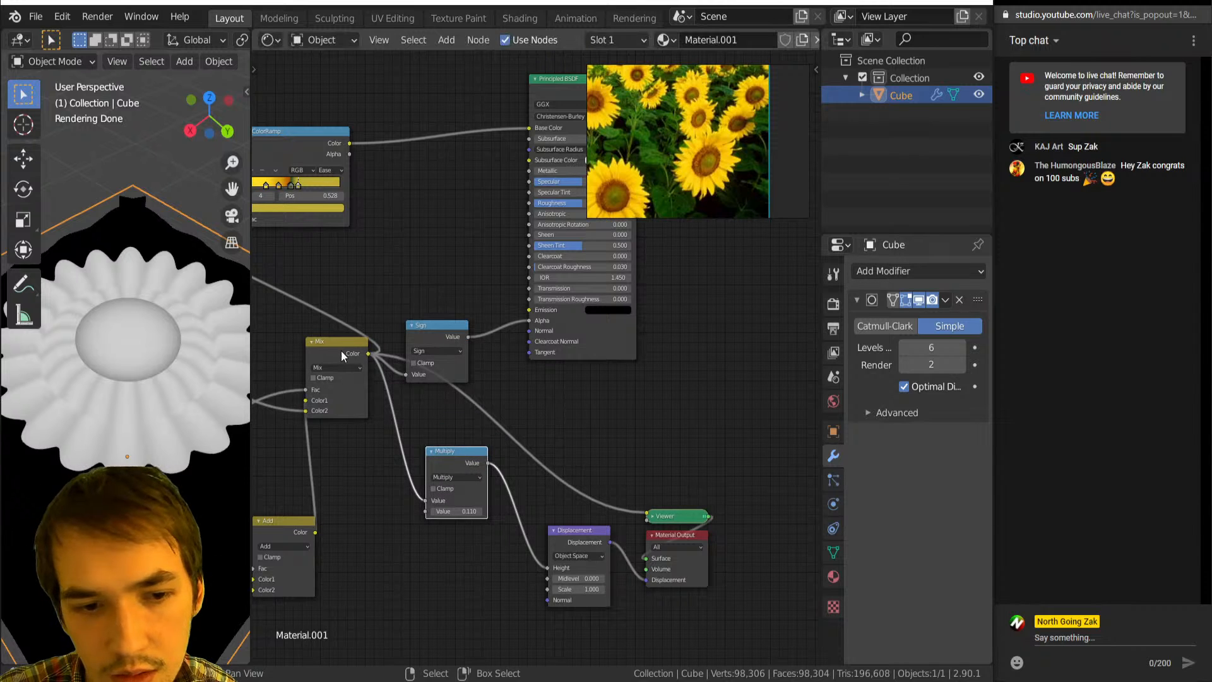
# Trace the inputs of the Mix node and preview the Add node's petal pattern on the flower.
pyautogui.click(340, 349)
pyautogui.moveTo(110, 347); pyautogui.dragTo(144, 340, button='middle')
pyautogui.scroll(-2, 363, 422)
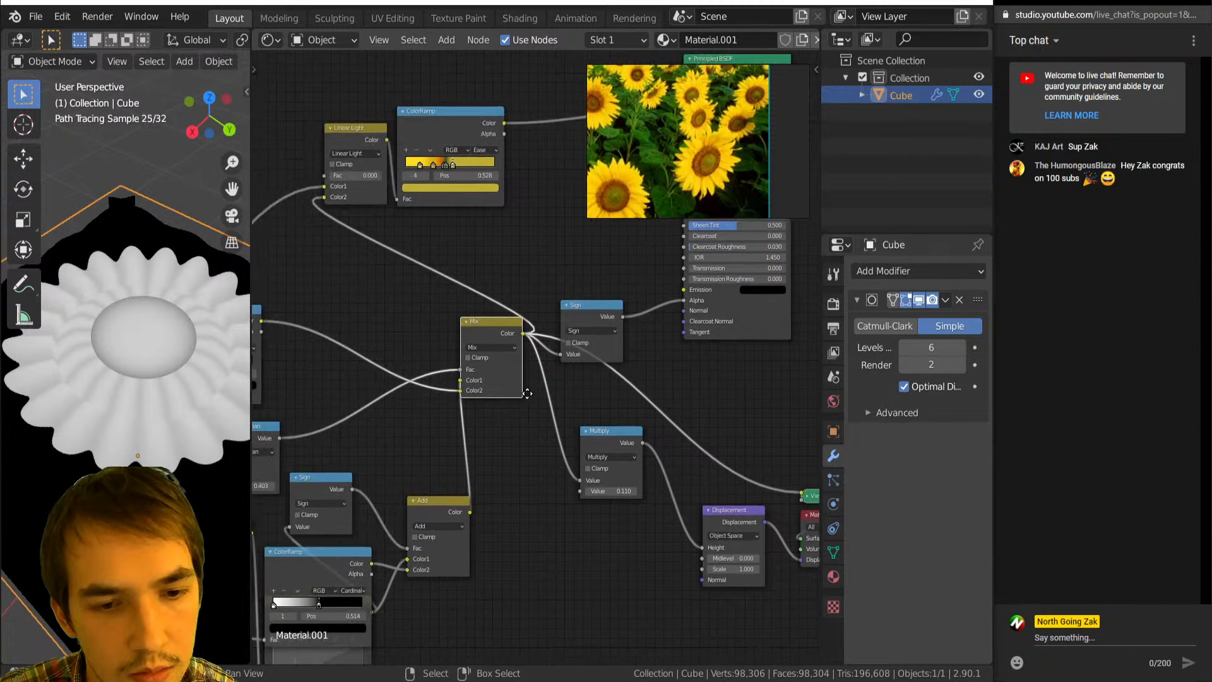
pyautogui.moveTo(363, 422); pyautogui.dragTo(565, 388, button='middle')
pyautogui.scroll(-1, 565, 388)
pyautogui.keyDown('ctrl'); pyautogui.keyDown('shift'); pyautogui.click(498, 465); pyautogui.keyUp('shift'); pyautogui.keyUp('ctrl')
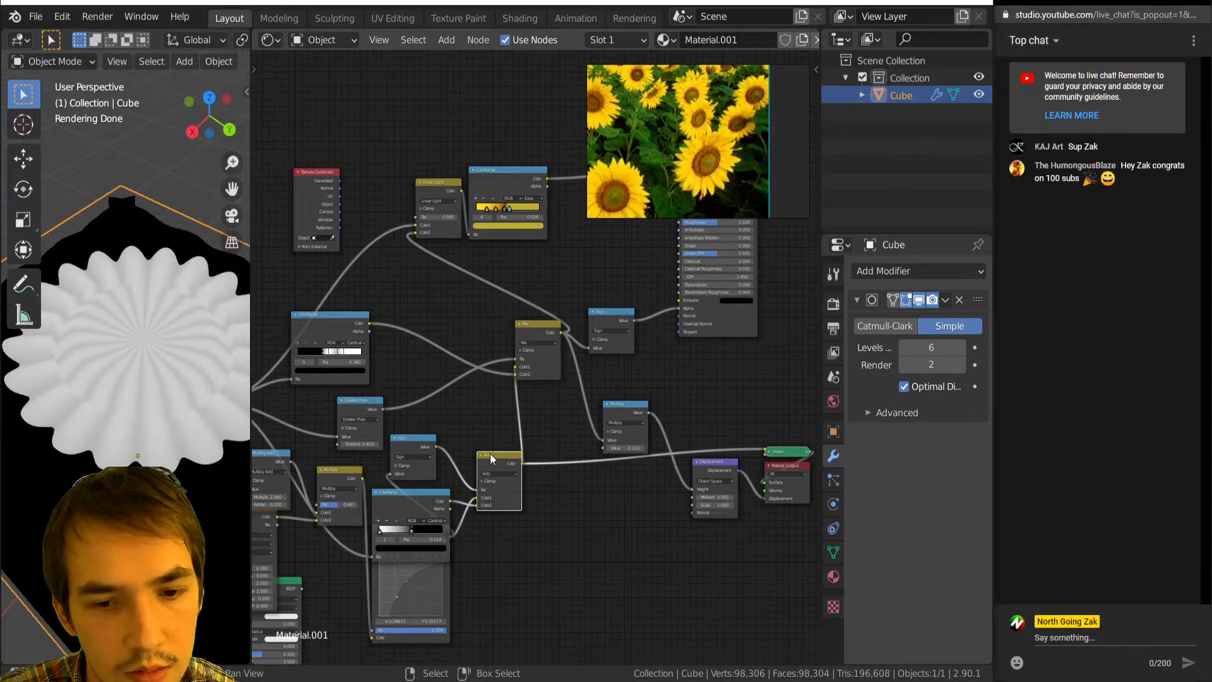
# Try feeding the Add node's color directly into the Displacement height in place of Multiply, then undo it.
pyautogui.moveTo(524, 464); pyautogui.dragTo(690, 491)
pyautogui.scroll(-3, 194, 433)
pyautogui.hotkey('ctrl', 'z')
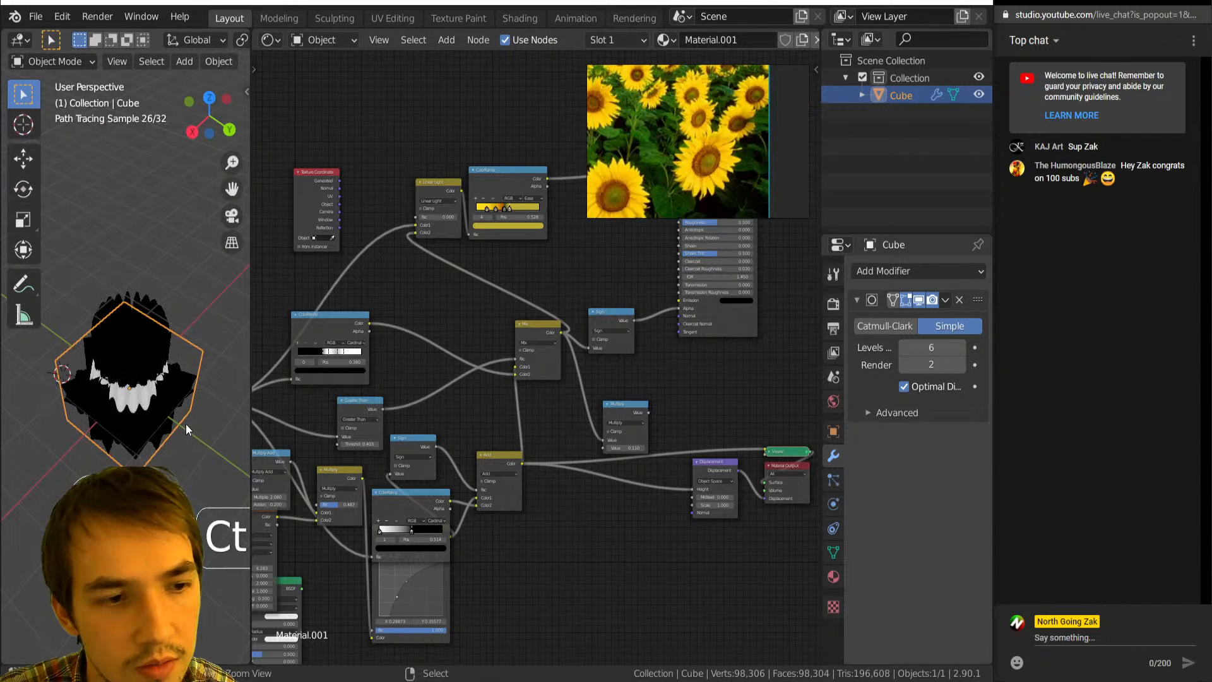
# Move the petals' ColorRamp up so that it uncovers the RGB Curves node beneath it.
pyautogui.scroll(2, 517, 475)
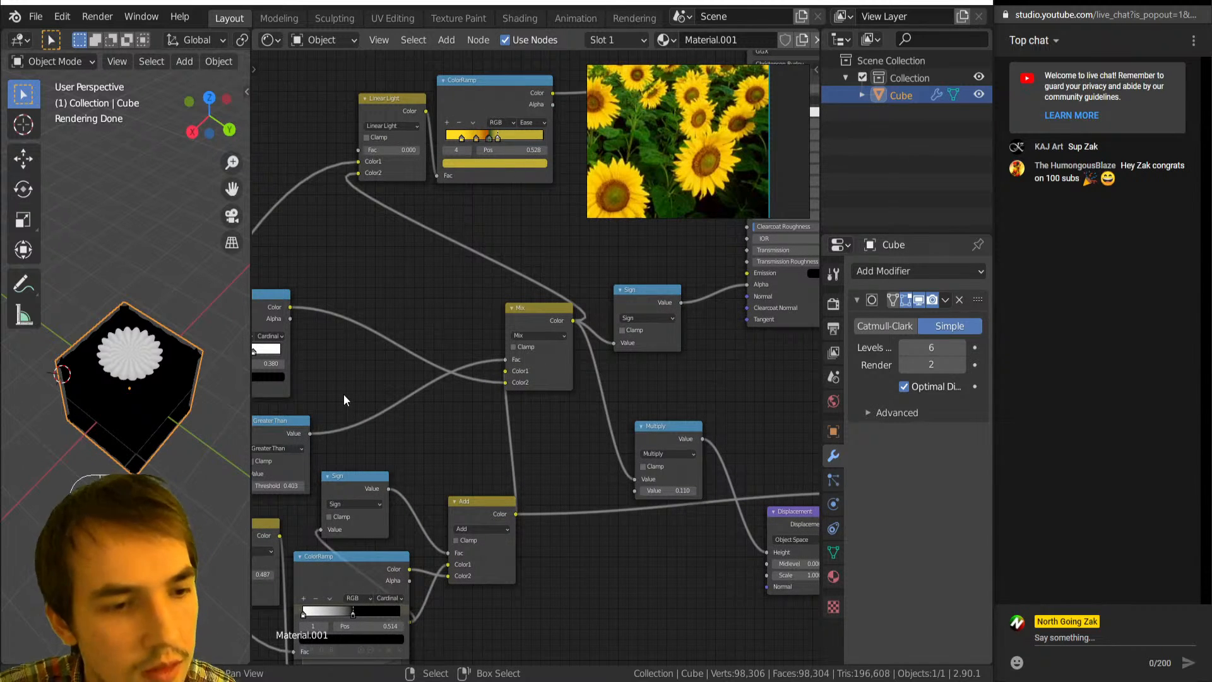
pyautogui.scroll(3, 135, 396)
pyautogui.moveTo(355, 589); pyautogui.dragTo(438, 514, button='middle')
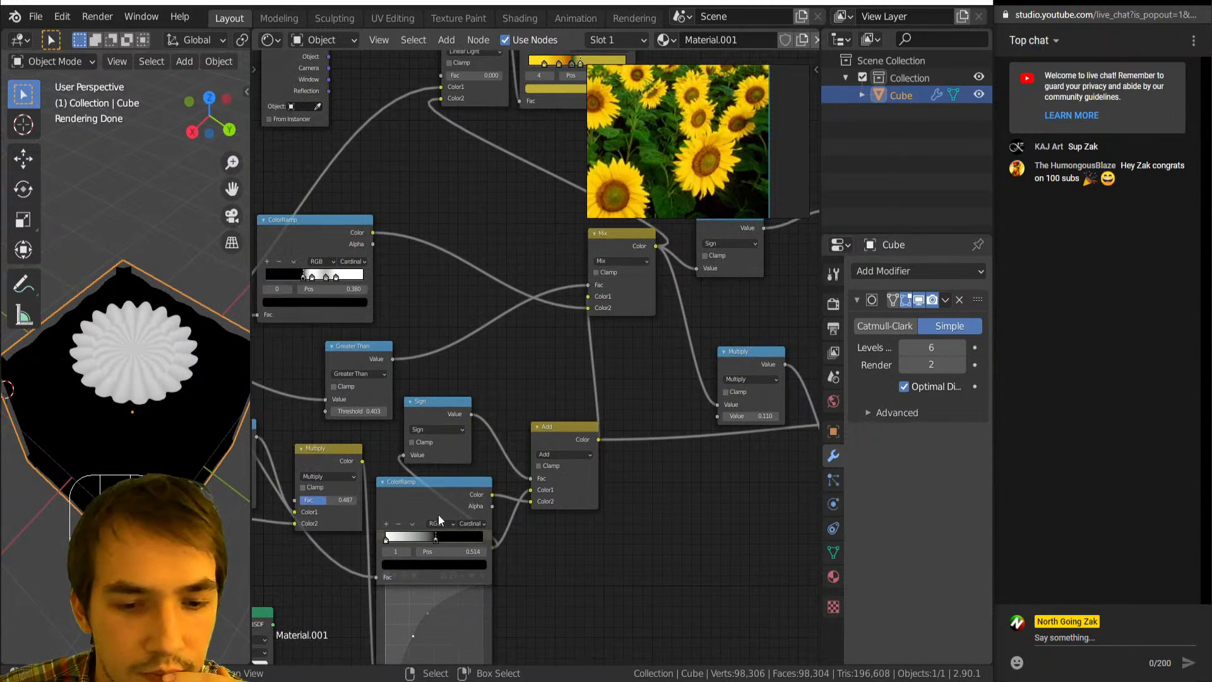
pyautogui.moveTo(438, 514); pyautogui.dragTo(430, 483)
pyautogui.moveTo(431, 483); pyautogui.dragTo(439, 362, button='middle')
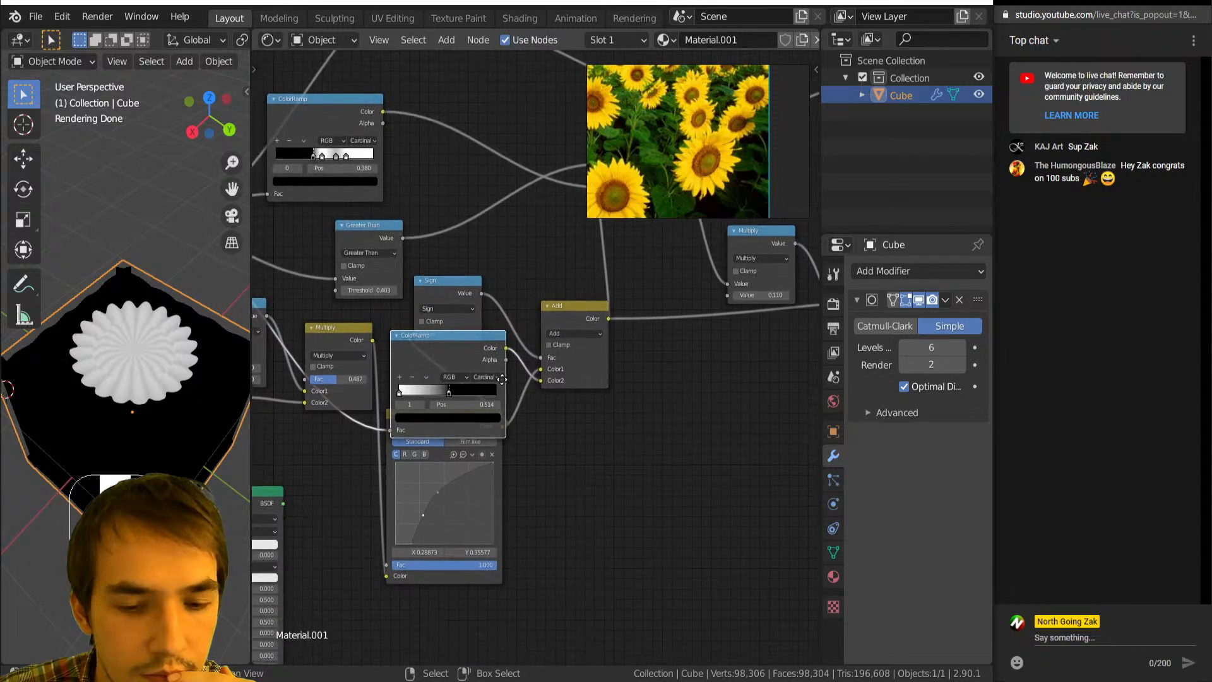
# Try shifting the start point of the RGB Curves to about X 0.046, then undo it.
pyautogui.moveTo(409, 544); pyautogui.dragTo(396, 544)
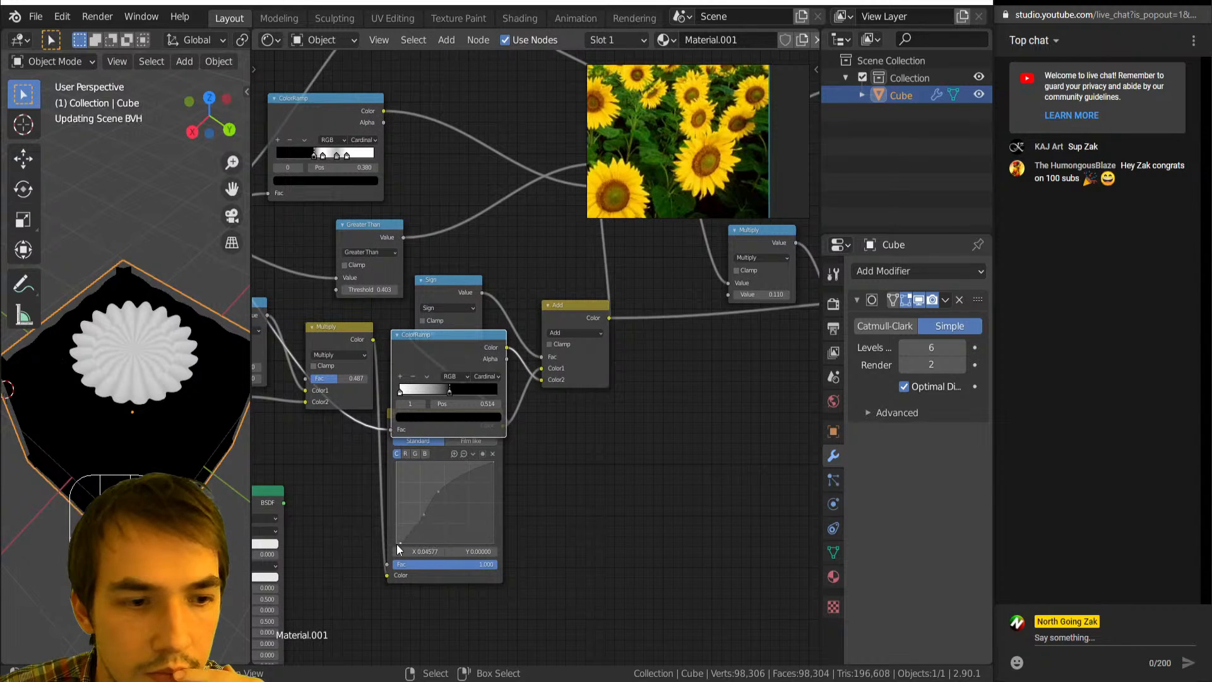
pyautogui.hotkey('ctrl', 'z')
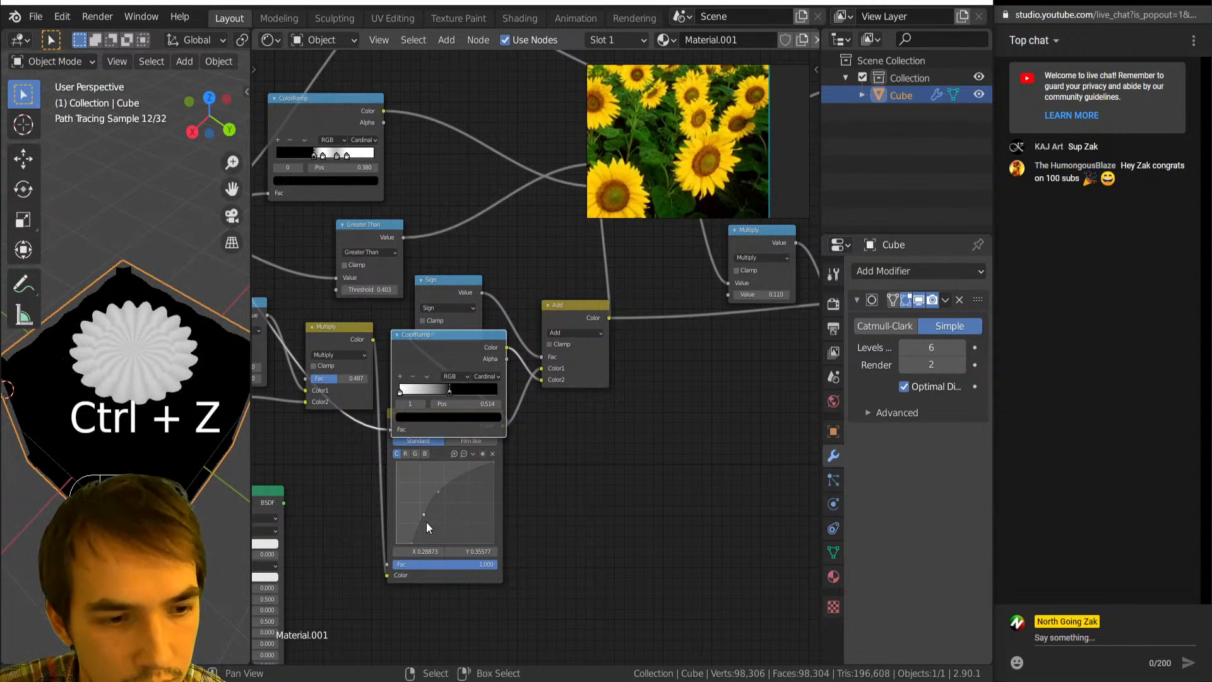
pyautogui.hotkey('ctrl', 'z')
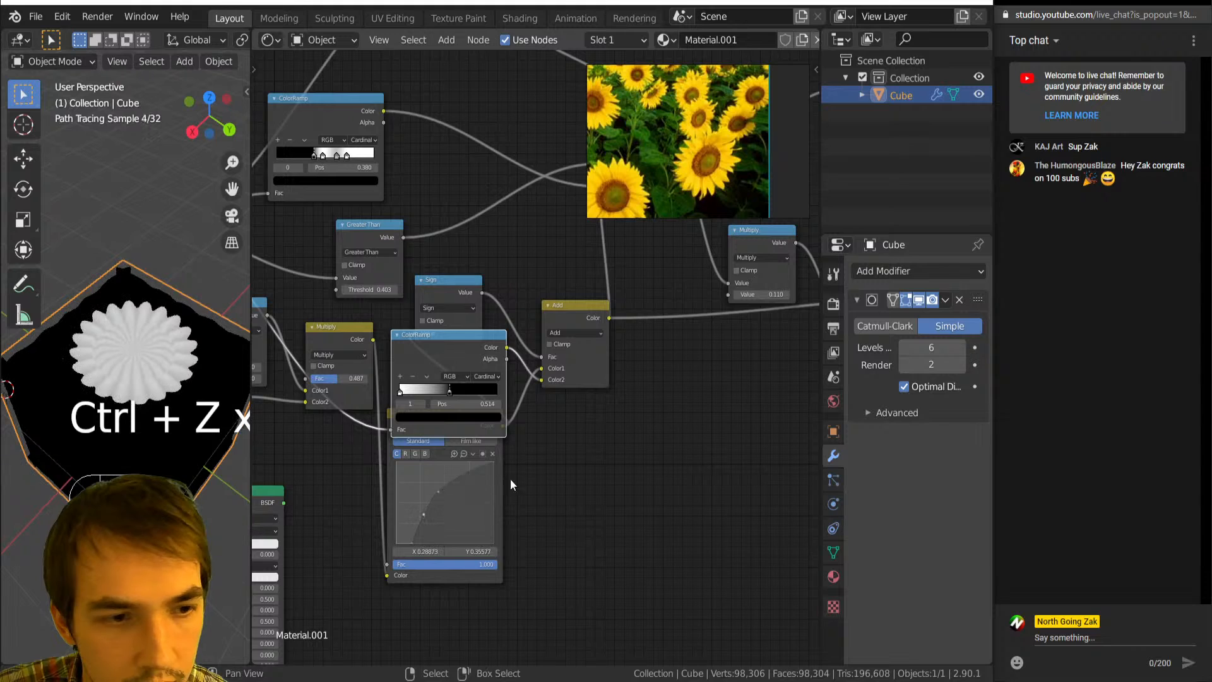
# Set the threshold of the Greater Than node feeding the Mix factor to 0.503.
pyautogui.moveTo(558, 442); pyautogui.dragTo(445, 590, button='middle')
pyautogui.scroll(-2, 616, 429)
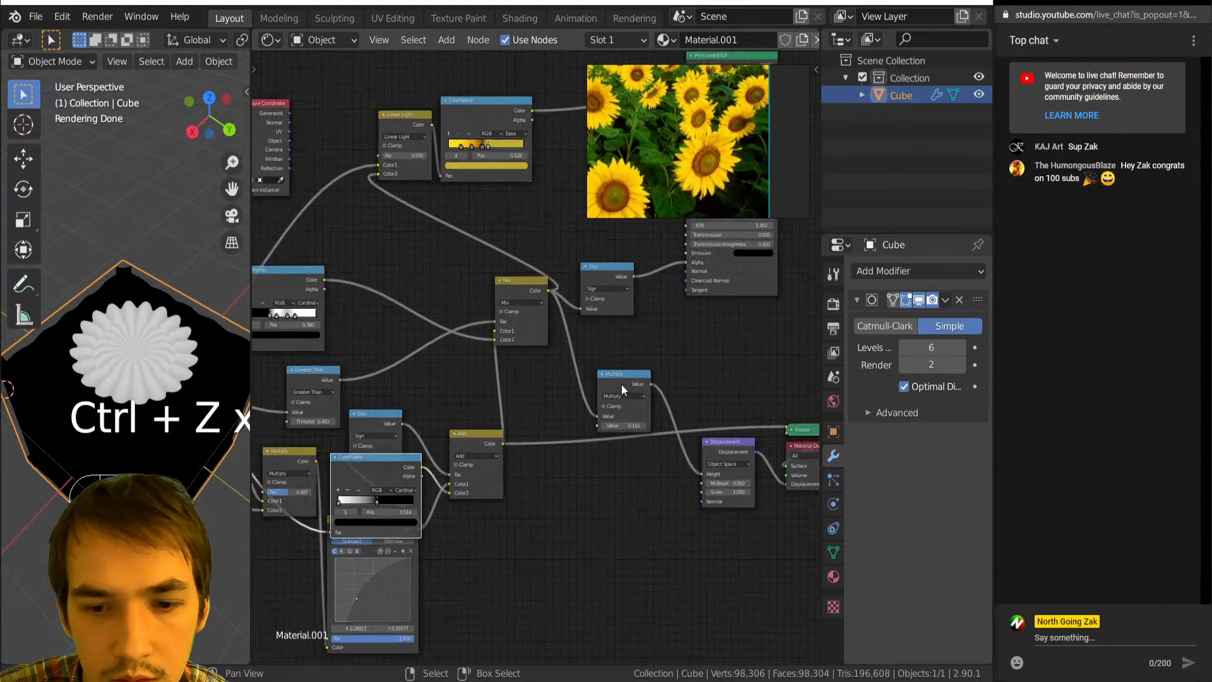
pyautogui.scroll(3, 161, 339)
pyautogui.scroll(-2, 524, 375)
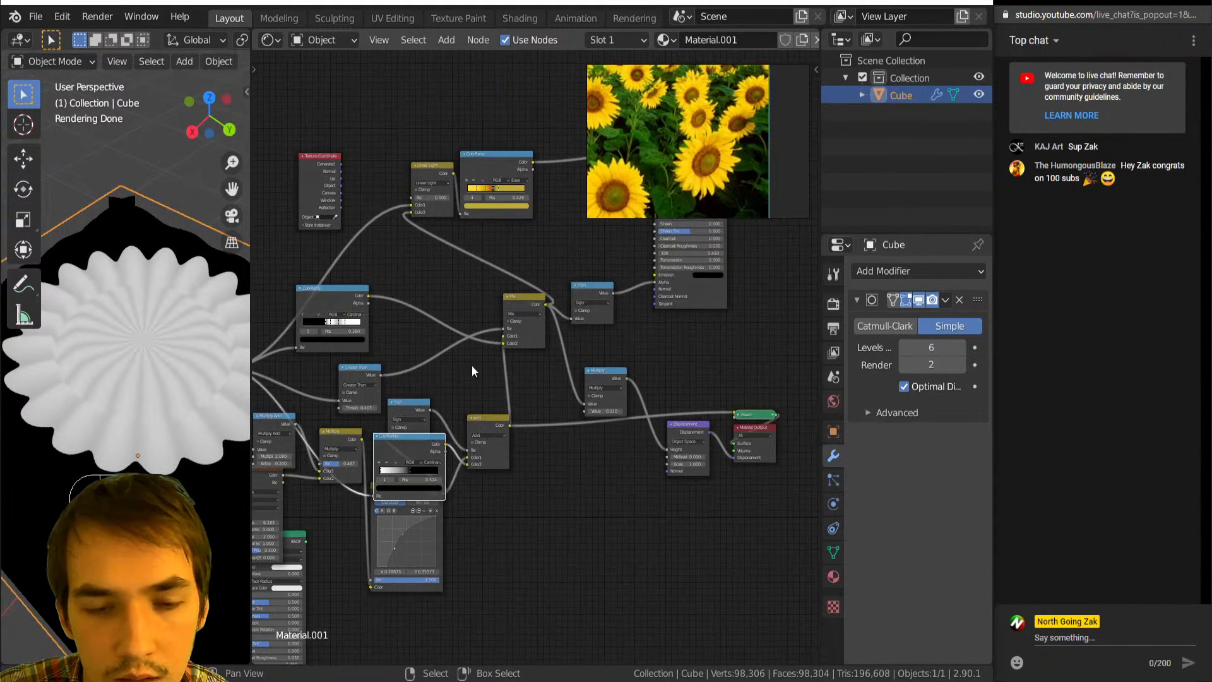
pyautogui.scroll(2, 521, 387)
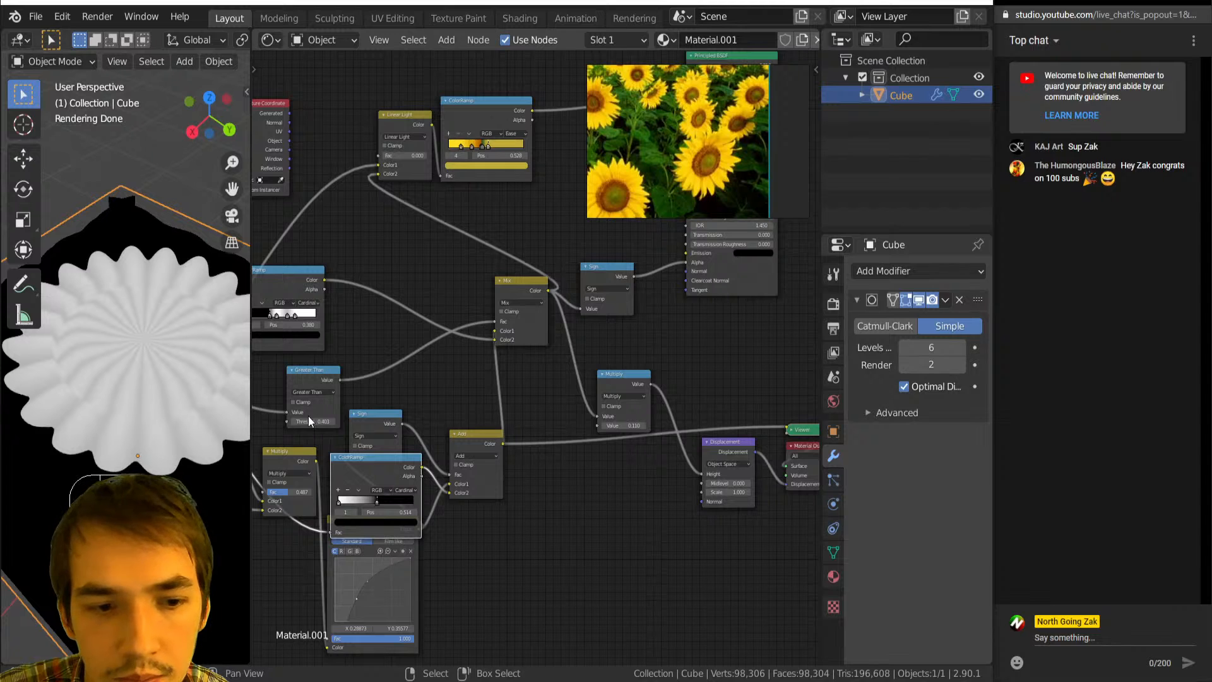
pyautogui.moveTo(313, 421); pyautogui.dragTo(319, 421)
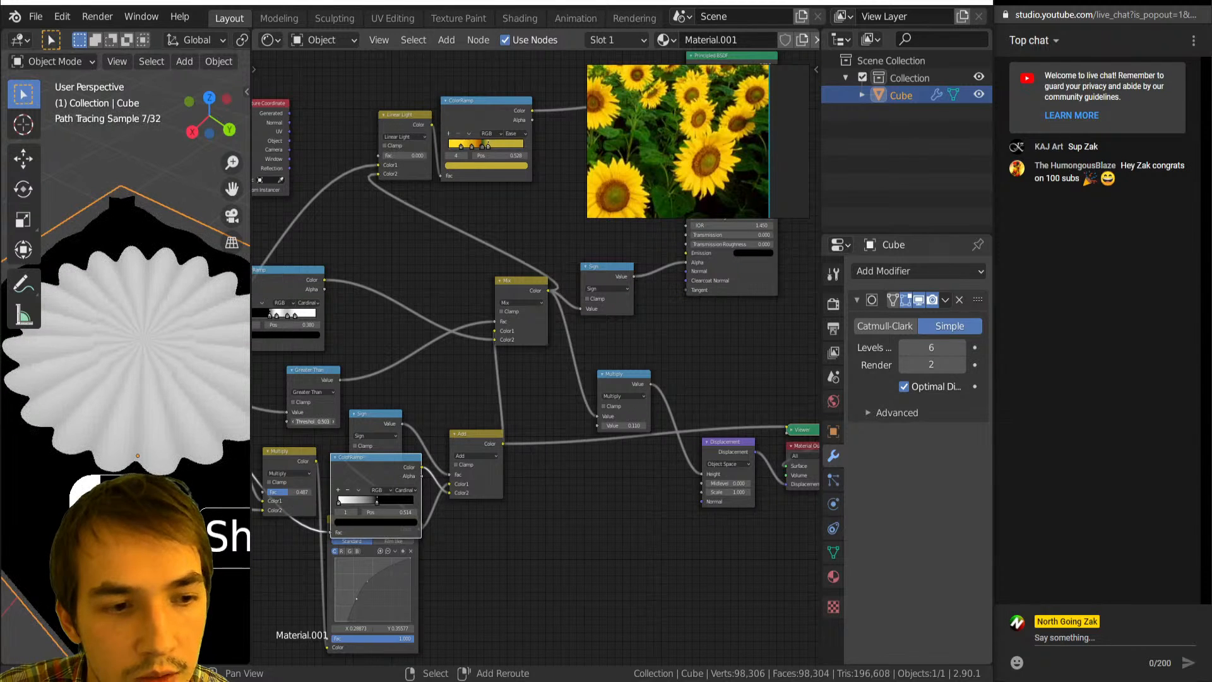
# Try copying the center ColorRamp's first stop position, 0.380, into the Greater Than threshold, then undo it.
pyautogui.moveTo(313, 415); pyautogui.dragTo(392, 436, button='middle')
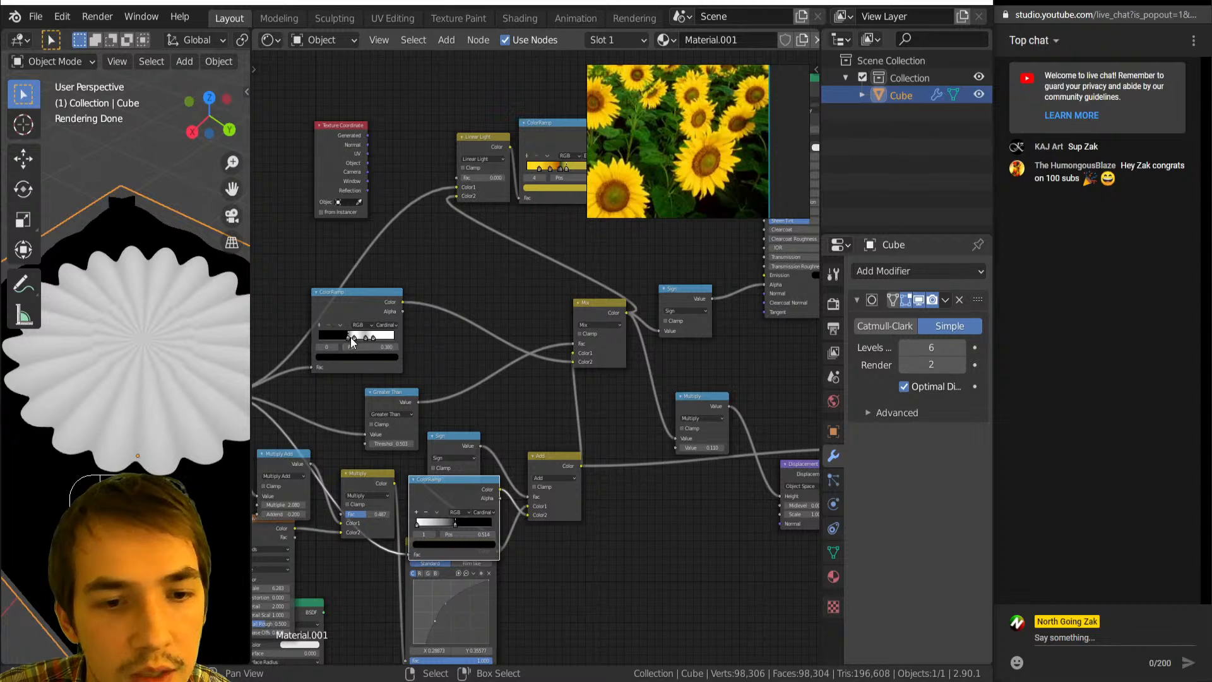
pyautogui.hotkey('ctrl', 'c')
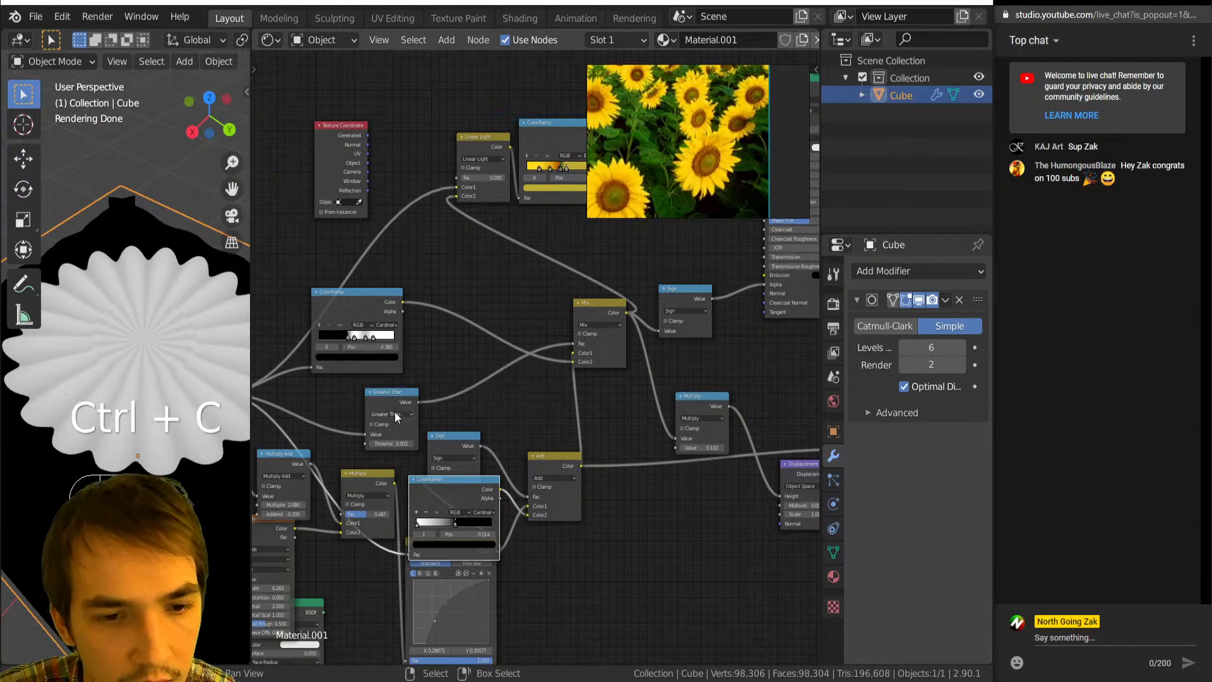
pyautogui.scroll(3, 354, 338)
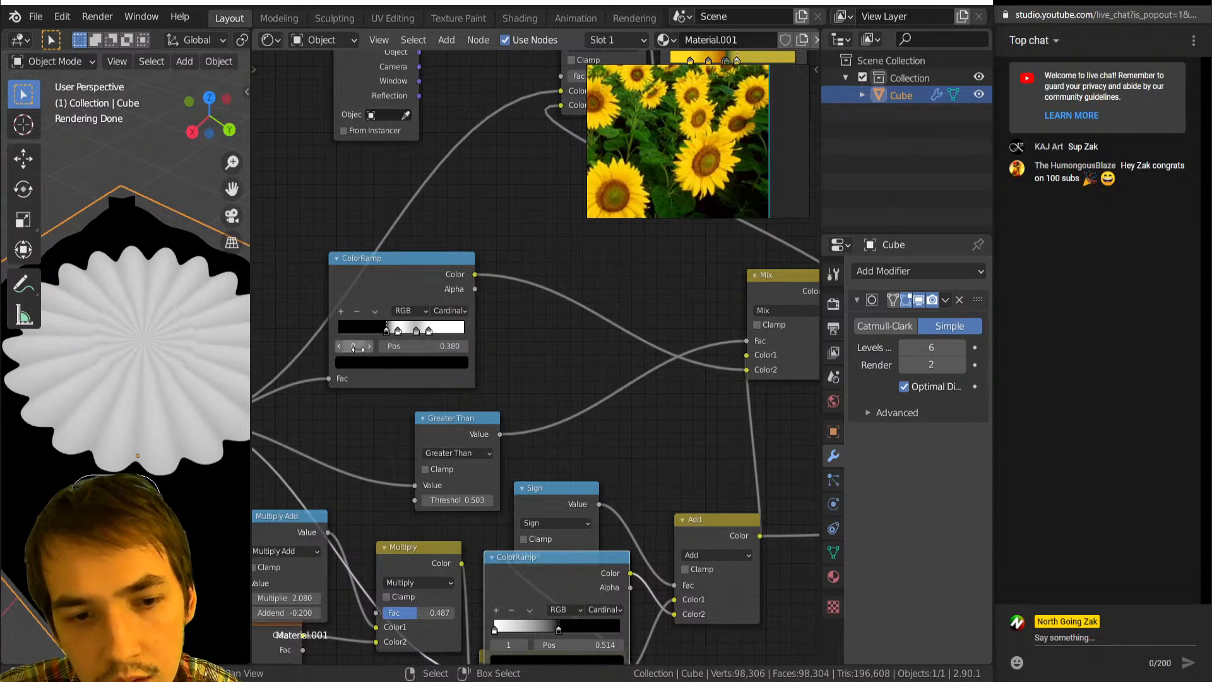
pyautogui.hotkey('ctrl', 'v')
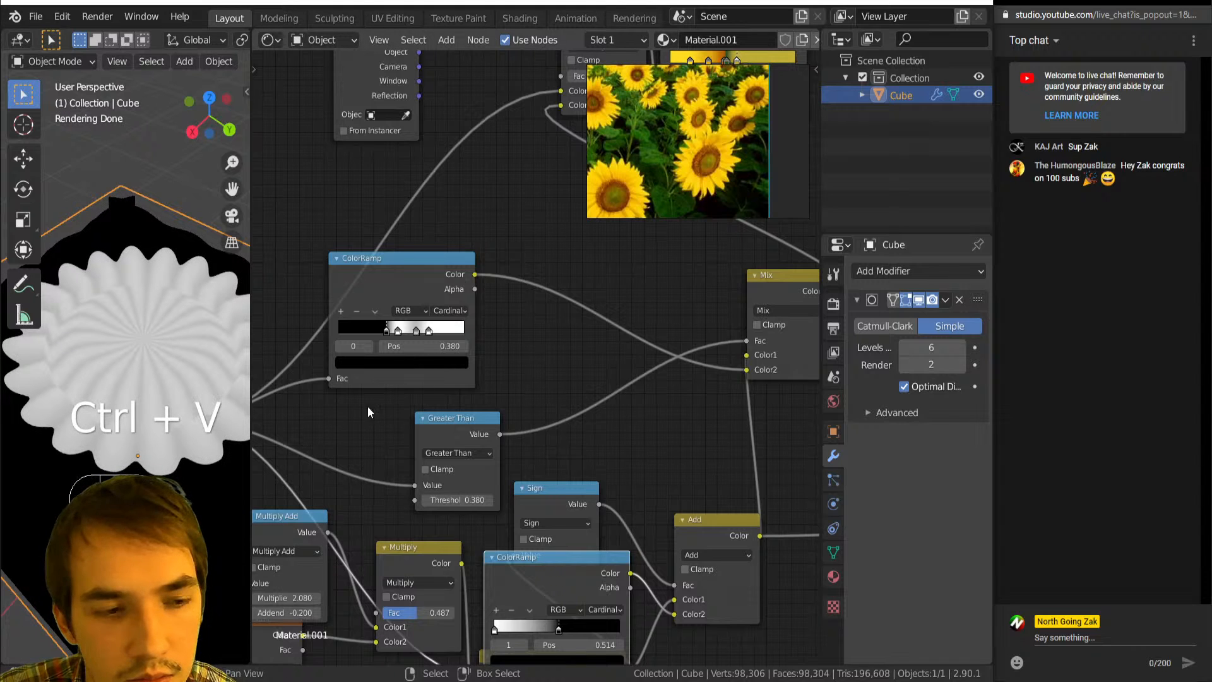
pyautogui.hotkey('ctrl', 'z')
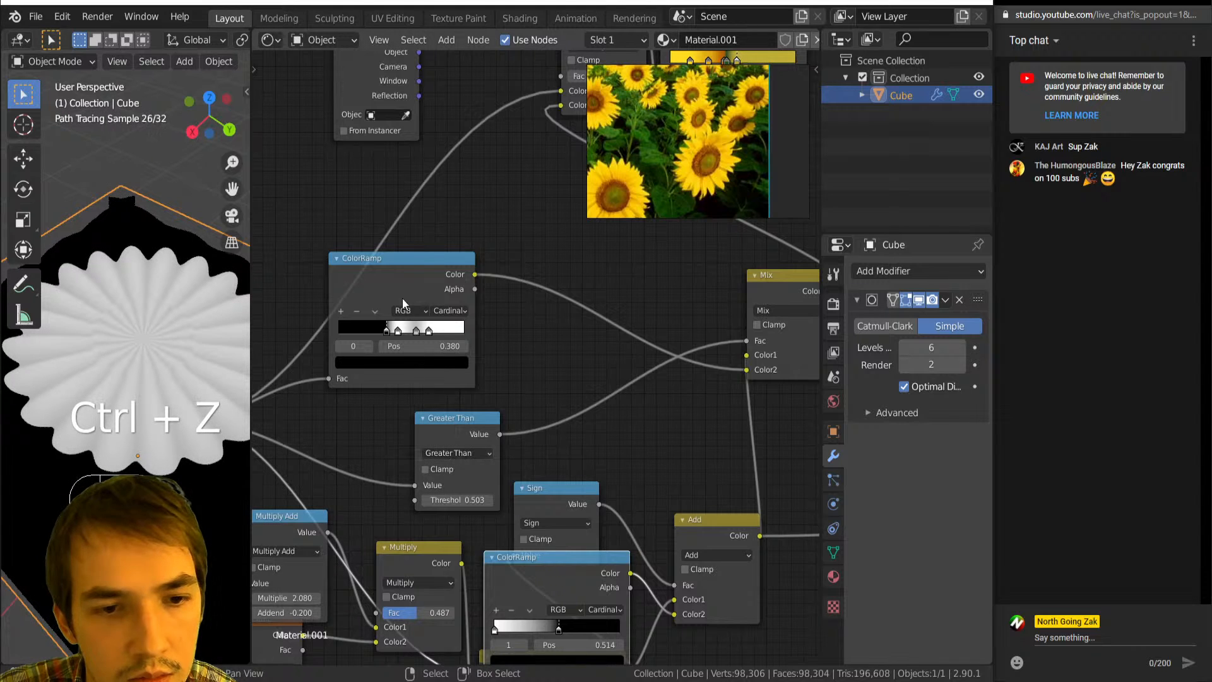
# Preview the center ColorRamp, the Mix node and the Sign node in turn, ending on the Mix node.
pyautogui.keyDown('ctrl'); pyautogui.keyDown('shift'); pyautogui.click(403, 291); pyautogui.keyUp('shift'); pyautogui.keyUp('ctrl')
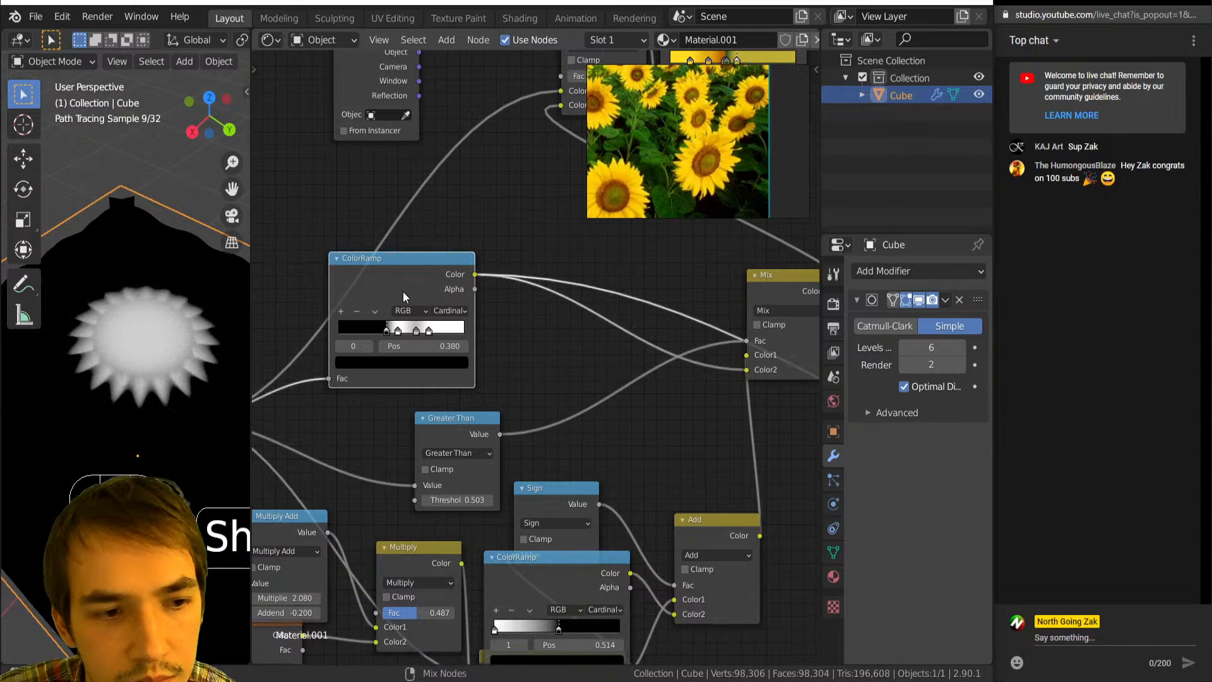
pyautogui.scroll(-2, 570, 334)
pyautogui.moveTo(571, 334); pyautogui.dragTo(441, 343, button='middle')
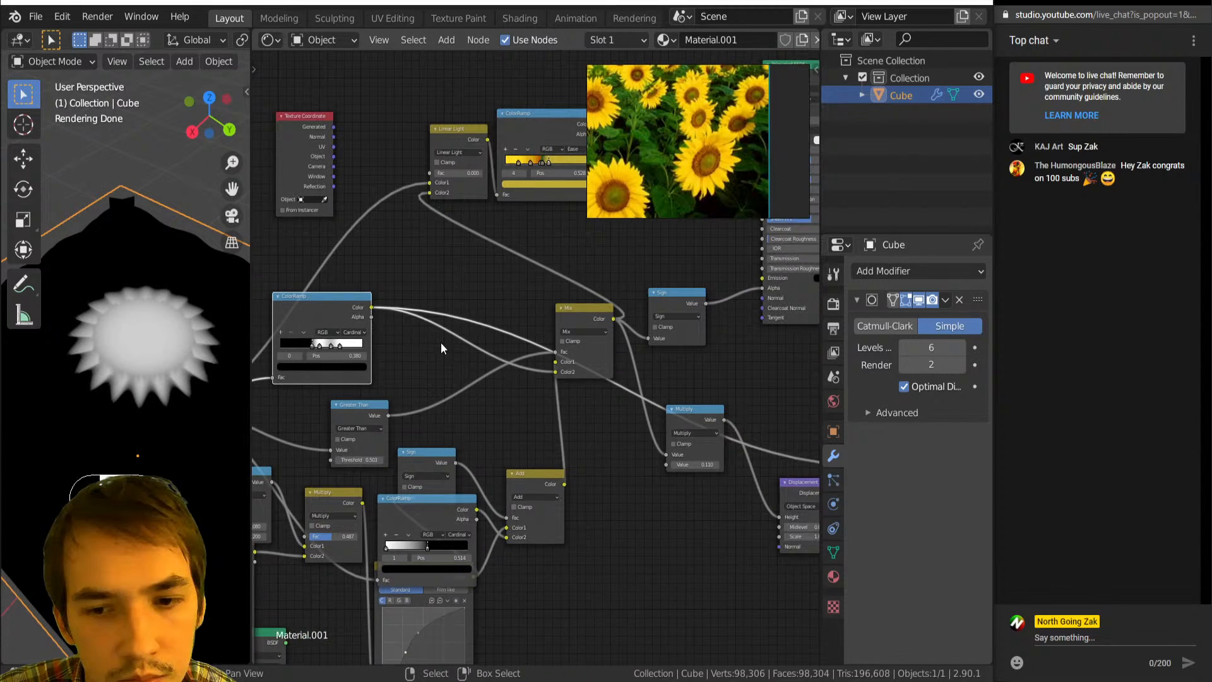
pyautogui.keyDown('ctrl'); pyautogui.keyDown('shift'); pyautogui.click(574, 319); pyautogui.keyUp('shift'); pyautogui.keyUp('ctrl')
pyautogui.keyDown('ctrl'); pyautogui.keyDown('shift'); pyautogui.click(666, 306); pyautogui.keyUp('shift'); pyautogui.keyUp('ctrl')
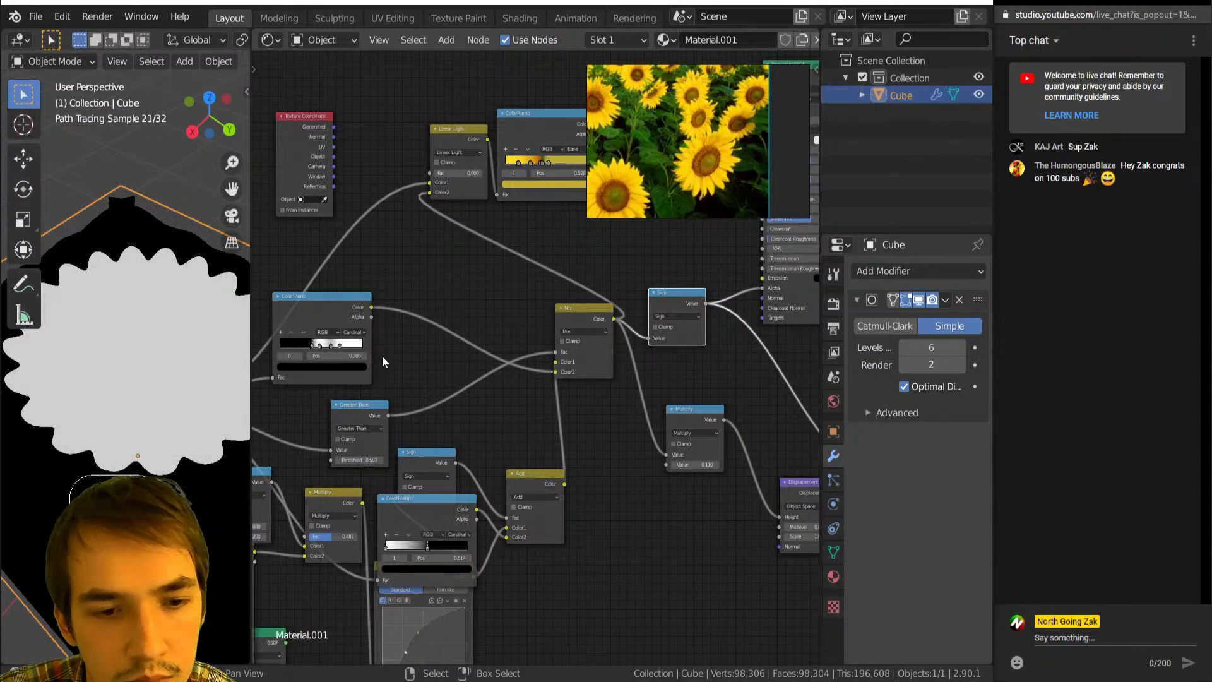
pyautogui.keyDown('ctrl'); pyautogui.keyDown('shift'); pyautogui.click(583, 325); pyautogui.keyUp('shift'); pyautogui.keyUp('ctrl')
pyautogui.scroll(-1, 582, 346)
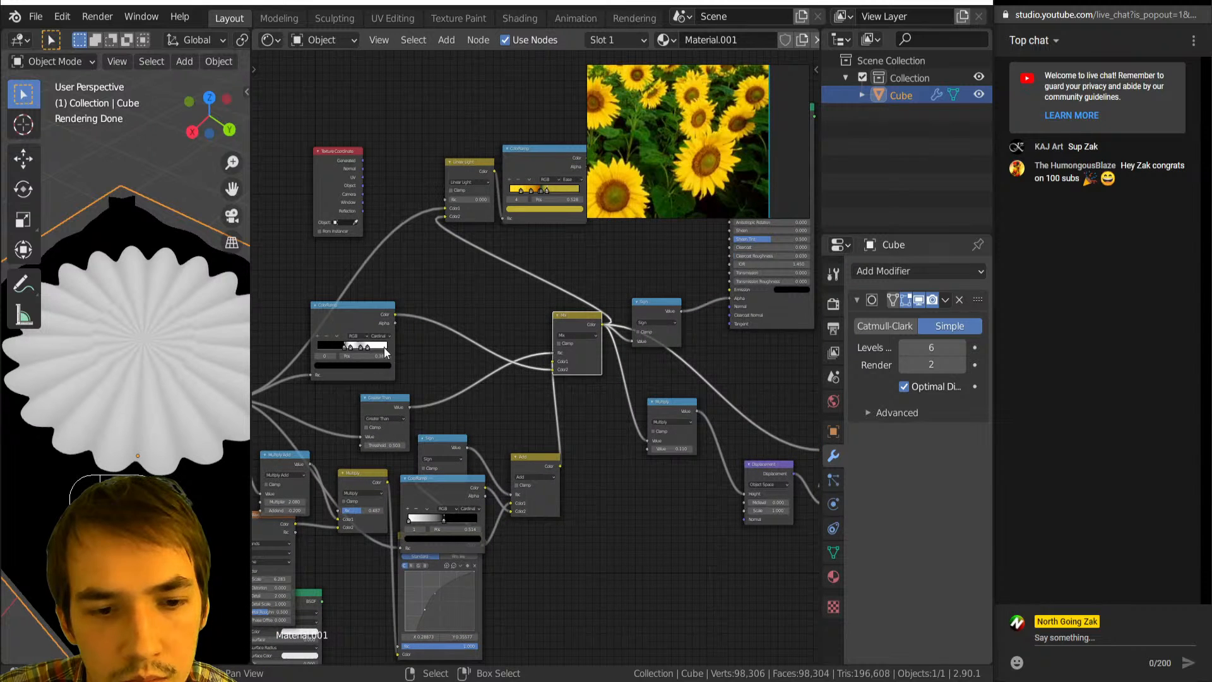
# Switch the center ColorRamp's color link on the Mix node from Color2 to Color1 and inspect the flower.
pyautogui.scroll(-3, 189, 352)
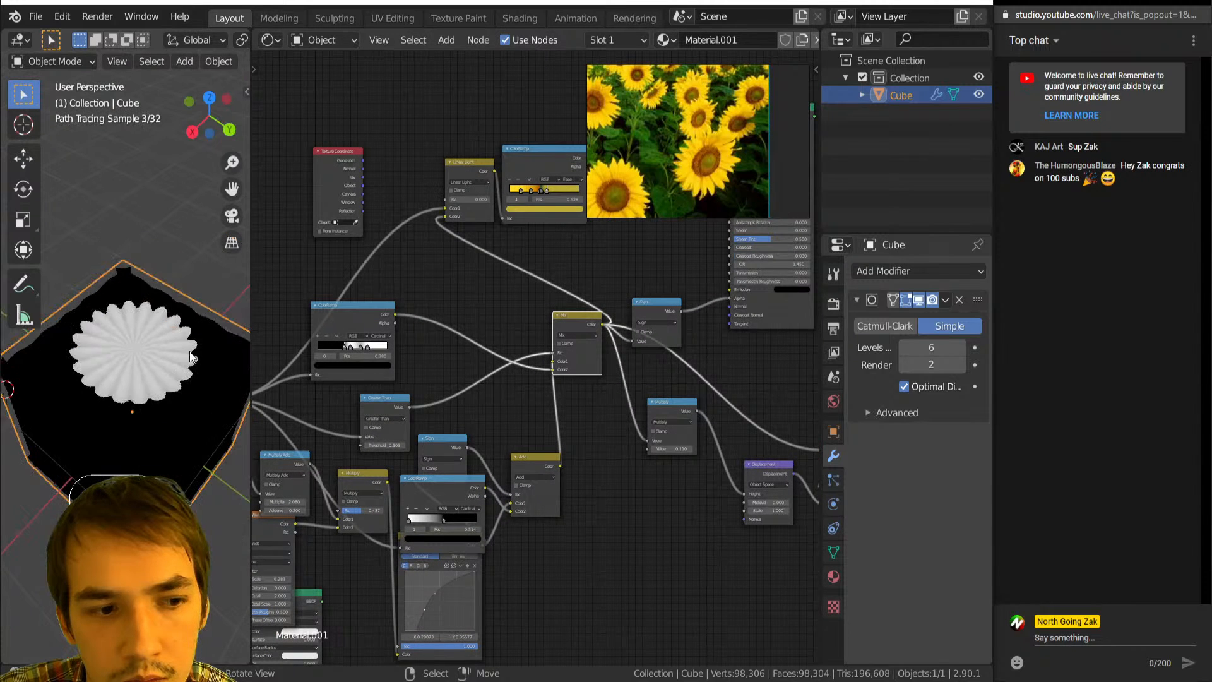
pyautogui.scroll(1, 514, 395)
pyautogui.scroll(2, 513, 390)
pyautogui.moveTo(383, 368); pyautogui.dragTo(486, 399, button='middle')
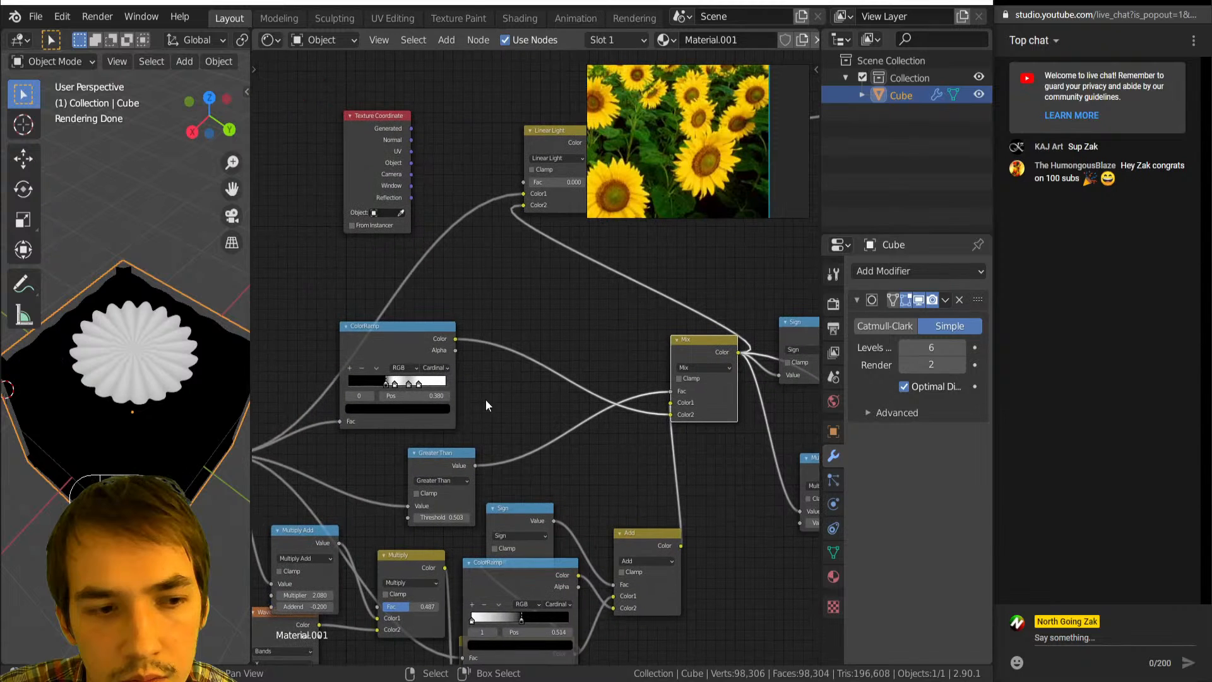
pyautogui.moveTo(664, 410); pyautogui.dragTo(672, 407)
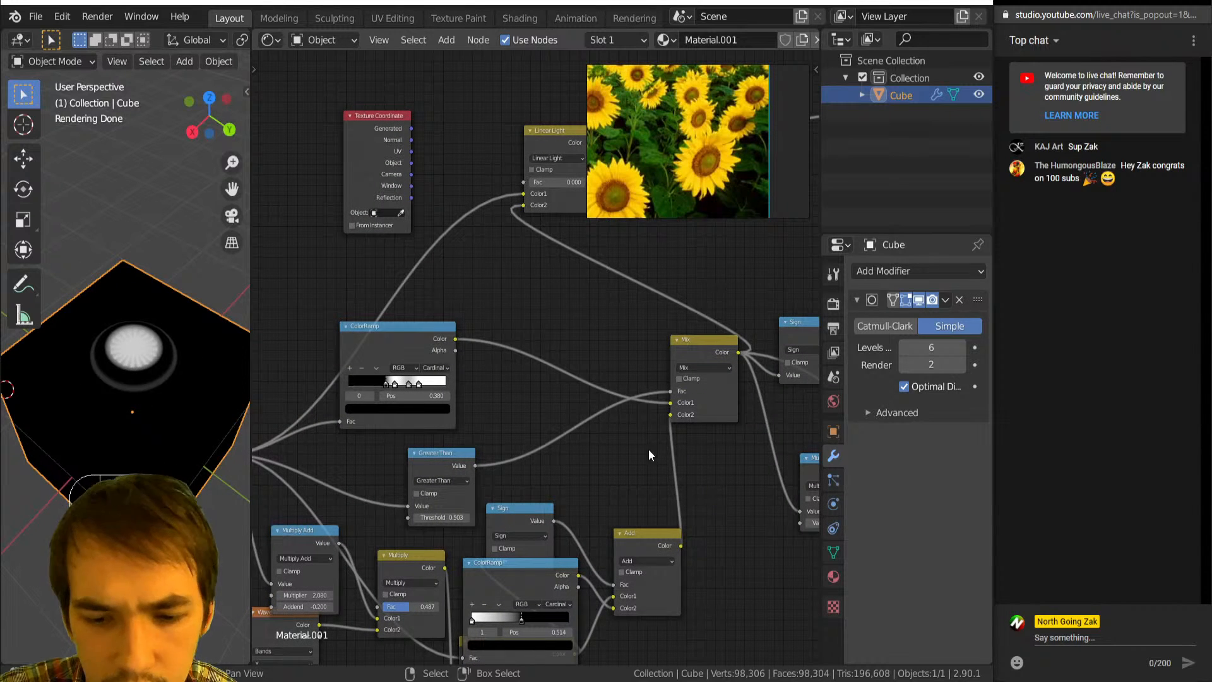
pyautogui.scroll(3, 143, 379)
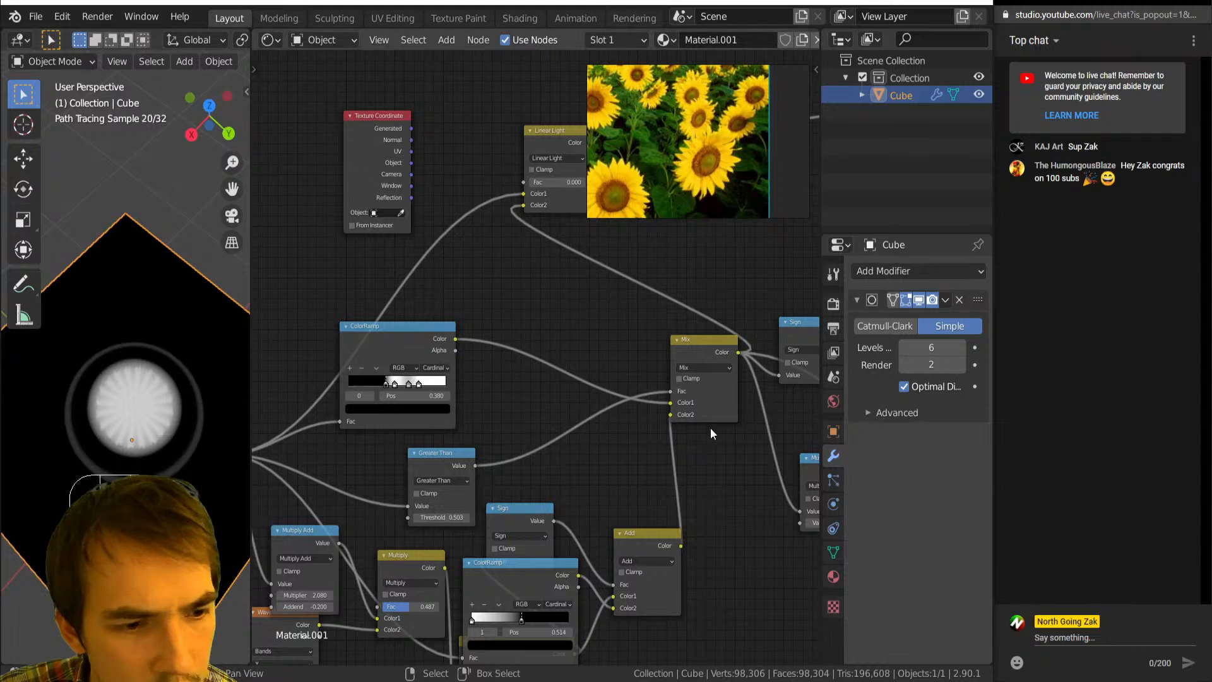
# Move the center ColorRamp's link on the Mix node back to Color2, comparing previews of the ColorRamp, Add and Mix nodes.
pyautogui.moveTo(670, 404); pyautogui.dragTo(671, 415)
pyautogui.keyDown('ctrl'); pyautogui.keyDown('shift'); pyautogui.click(415, 348); pyautogui.keyUp('shift'); pyautogui.keyUp('ctrl')
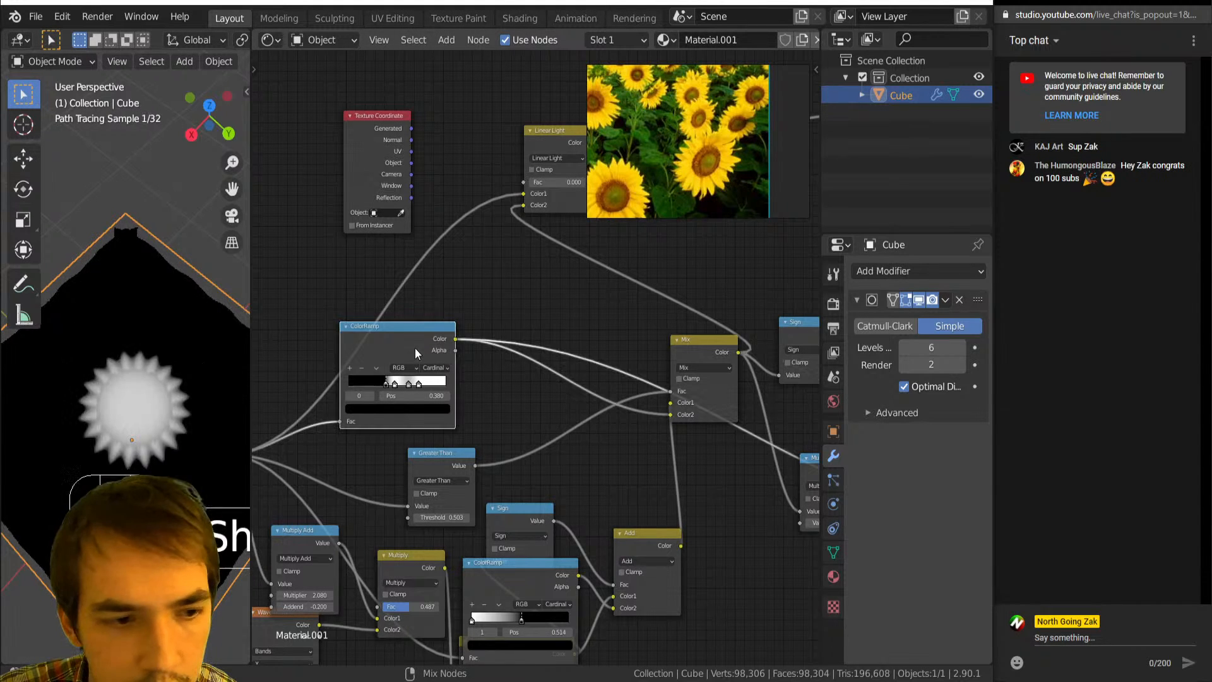
pyautogui.keyDown('ctrl'); pyautogui.keyDown('shift'); pyautogui.click(657, 547); pyautogui.keyUp('shift'); pyautogui.keyUp('ctrl')
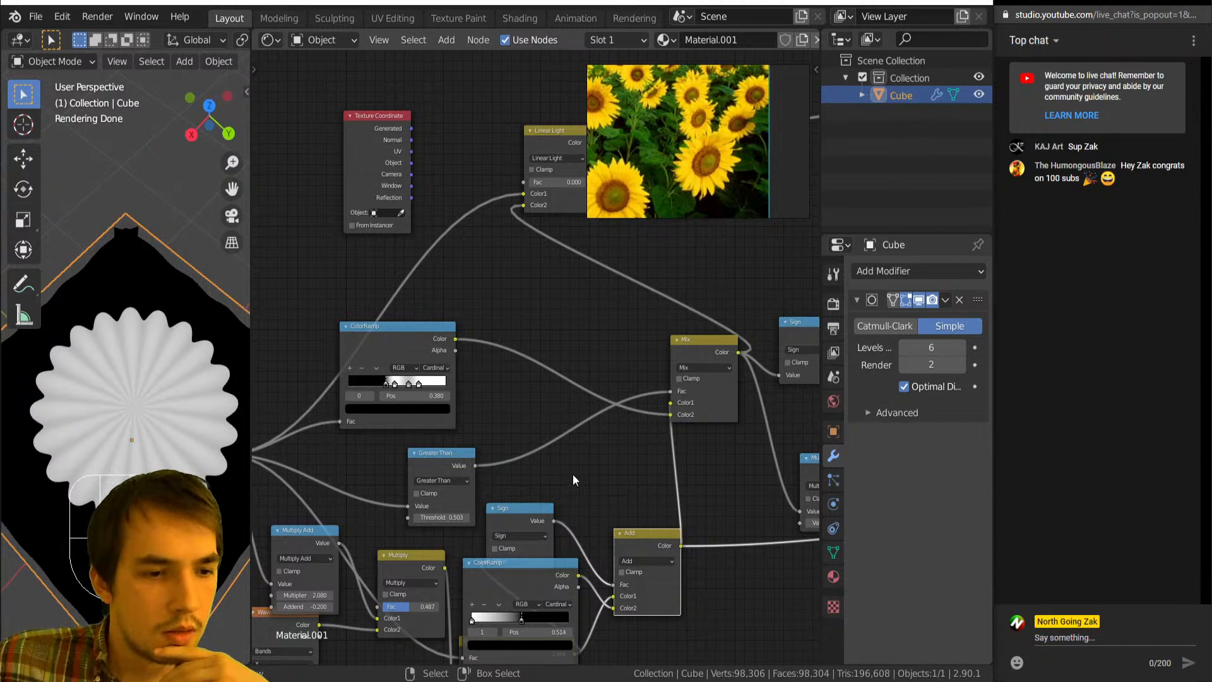
pyautogui.keyDown('ctrl'); pyautogui.keyDown('shift'); pyautogui.click(705, 354); pyautogui.keyUp('shift'); pyautogui.keyUp('ctrl')
pyautogui.keyDown('ctrl'); pyautogui.keyDown('shift'); pyautogui.click(413, 350); pyautogui.keyUp('shift'); pyautogui.keyUp('ctrl')
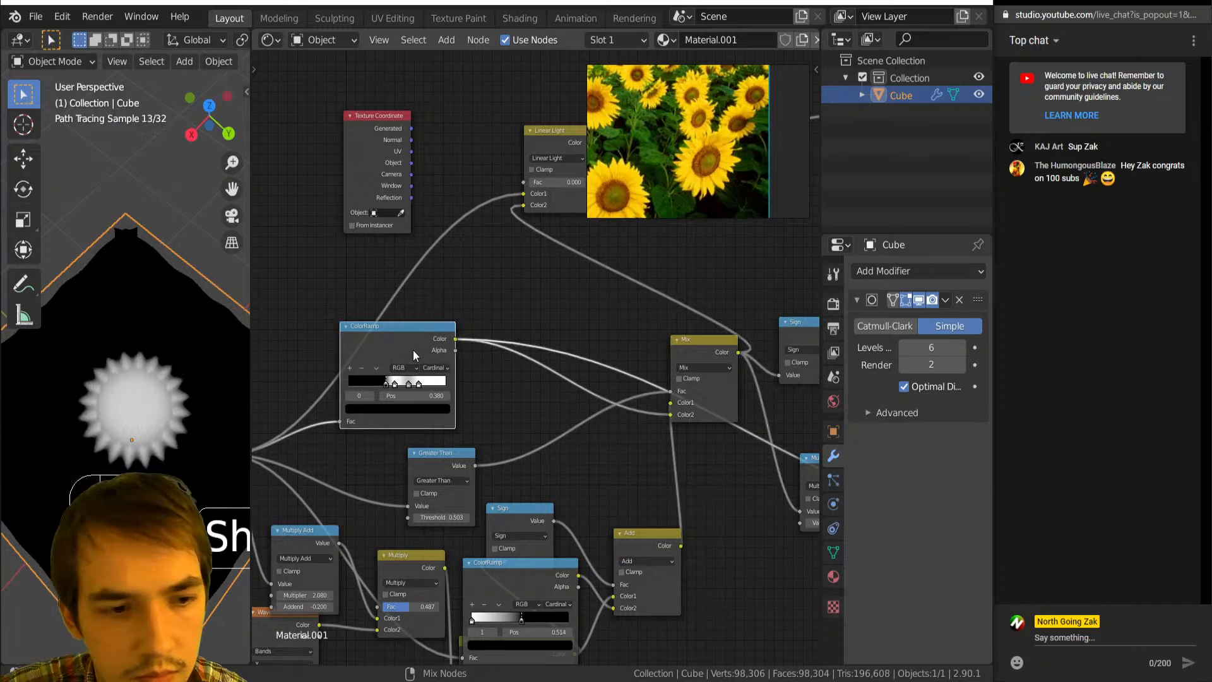
pyautogui.keyDown('ctrl'); pyautogui.keyDown('shift'); pyautogui.click(710, 402); pyautogui.keyUp('shift'); pyautogui.keyUp('ctrl')
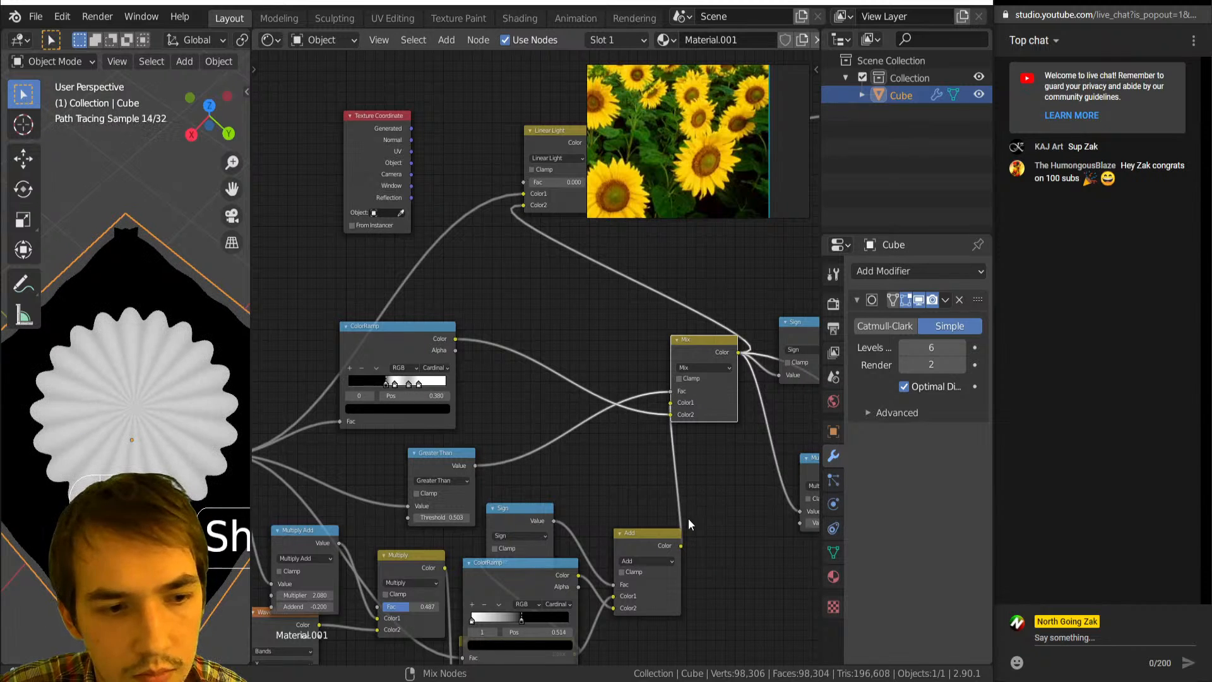
pyautogui.keyDown('ctrl'); pyautogui.keyDown('shift'); pyautogui.click(640, 542); pyautogui.keyUp('shift'); pyautogui.keyUp('ctrl')
pyautogui.keyDown('ctrl'); pyautogui.keyDown('shift'); pyautogui.click(717, 382); pyautogui.keyUp('shift'); pyautogui.keyUp('ctrl')
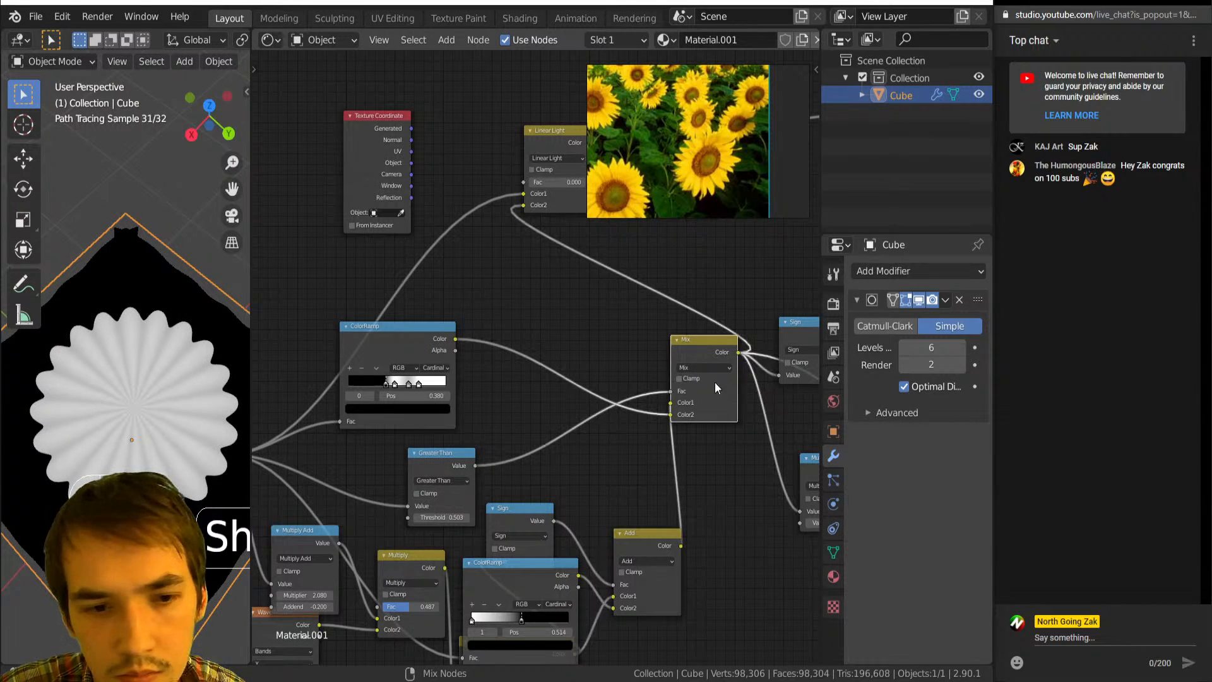
pyautogui.keyDown('ctrl'); pyautogui.keyDown('shift'); pyautogui.click(650, 546); pyautogui.keyUp('shift'); pyautogui.keyUp('ctrl')
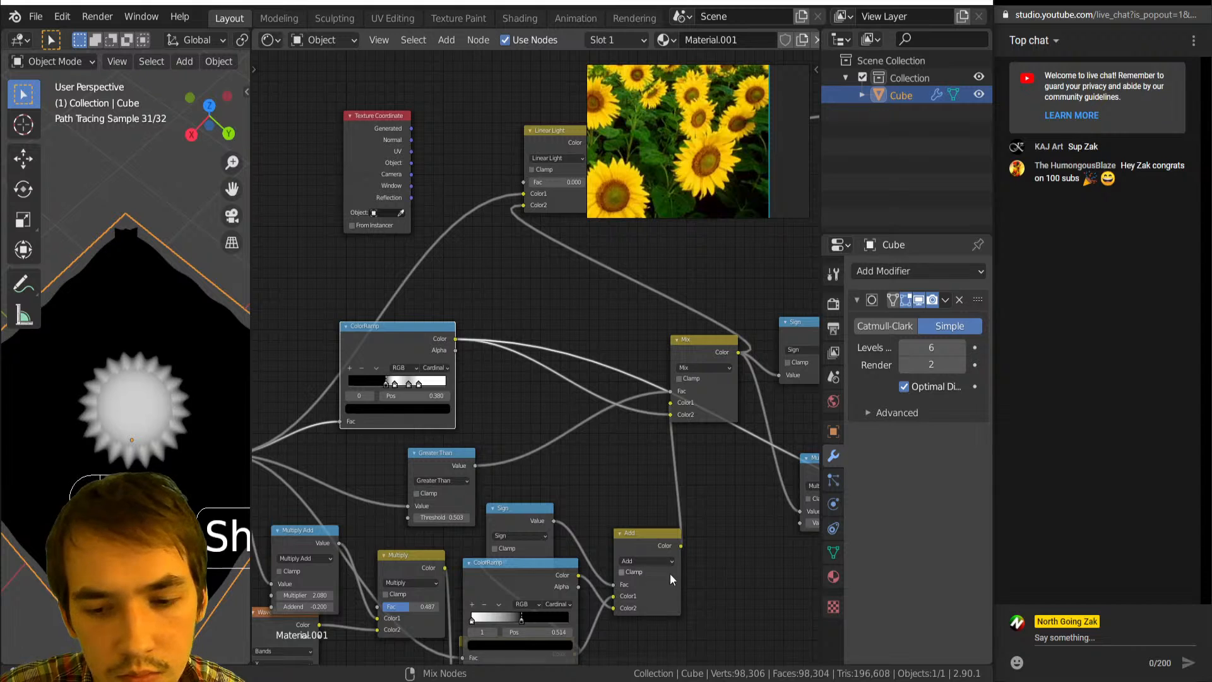
# Preview the Greater Than node and set its threshold to 0.383.
pyautogui.keyDown('ctrl'); pyautogui.keyDown('shift'); pyautogui.click(448, 468); pyautogui.keyUp('shift'); pyautogui.keyUp('ctrl')
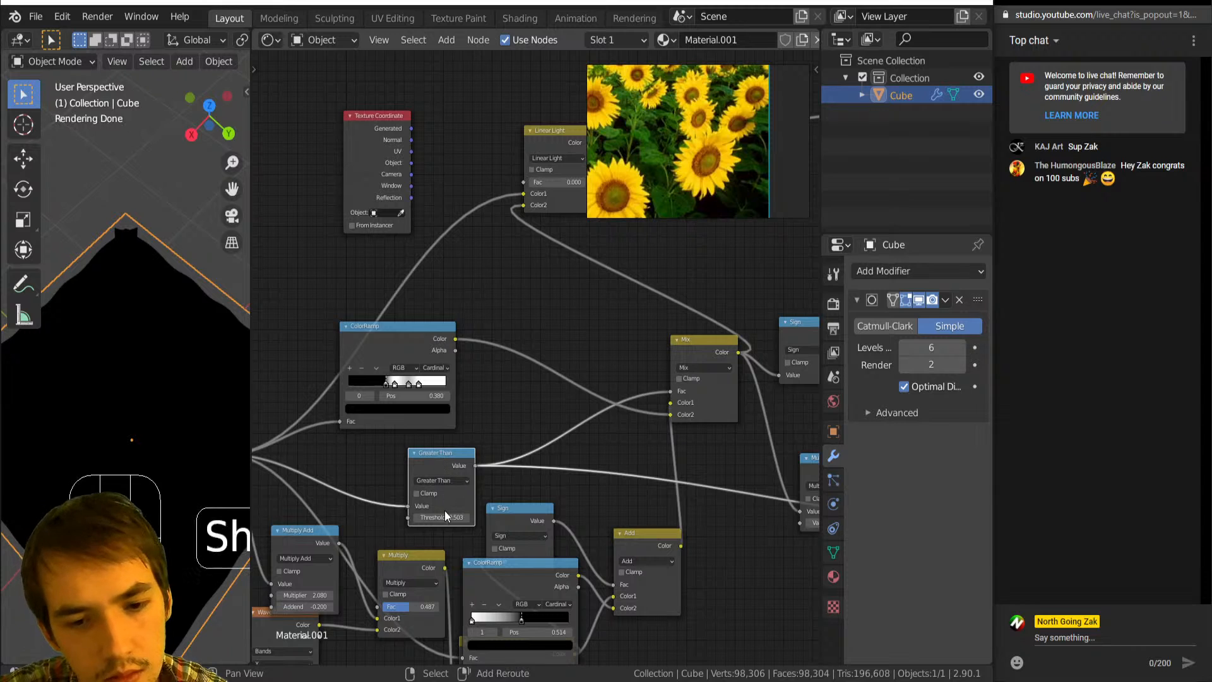
pyautogui.moveTo(442, 517); pyautogui.dragTo(423, 518)
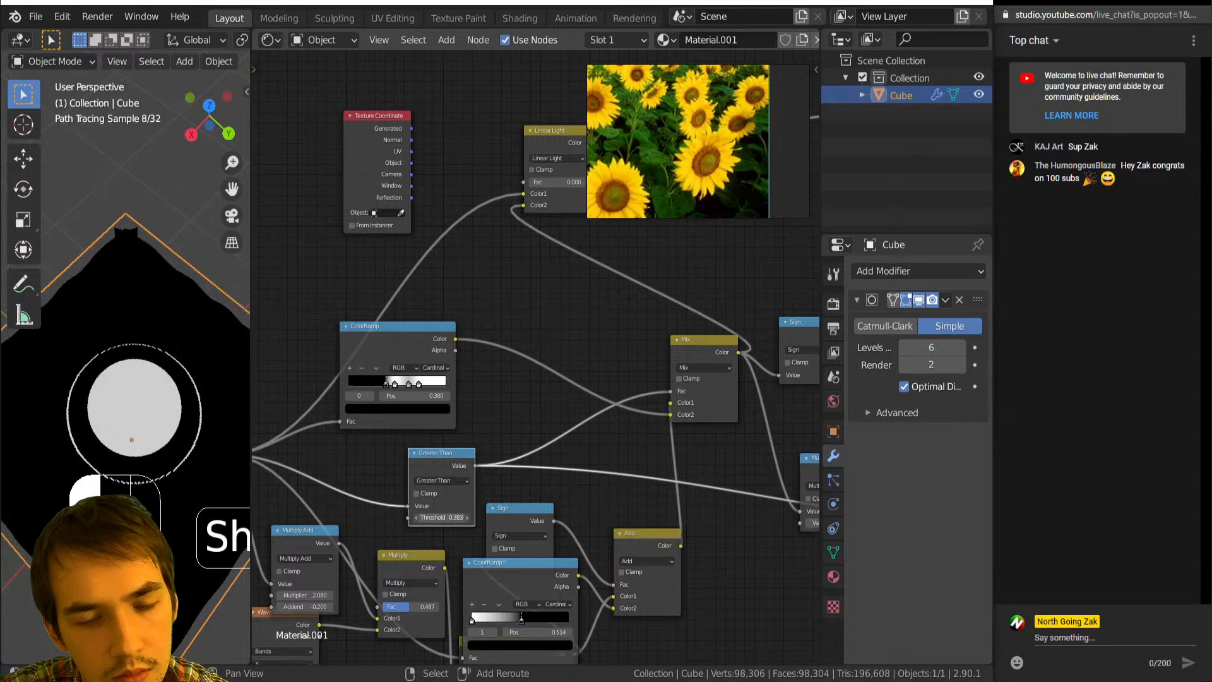
pyautogui.scroll(2, 416, 450)
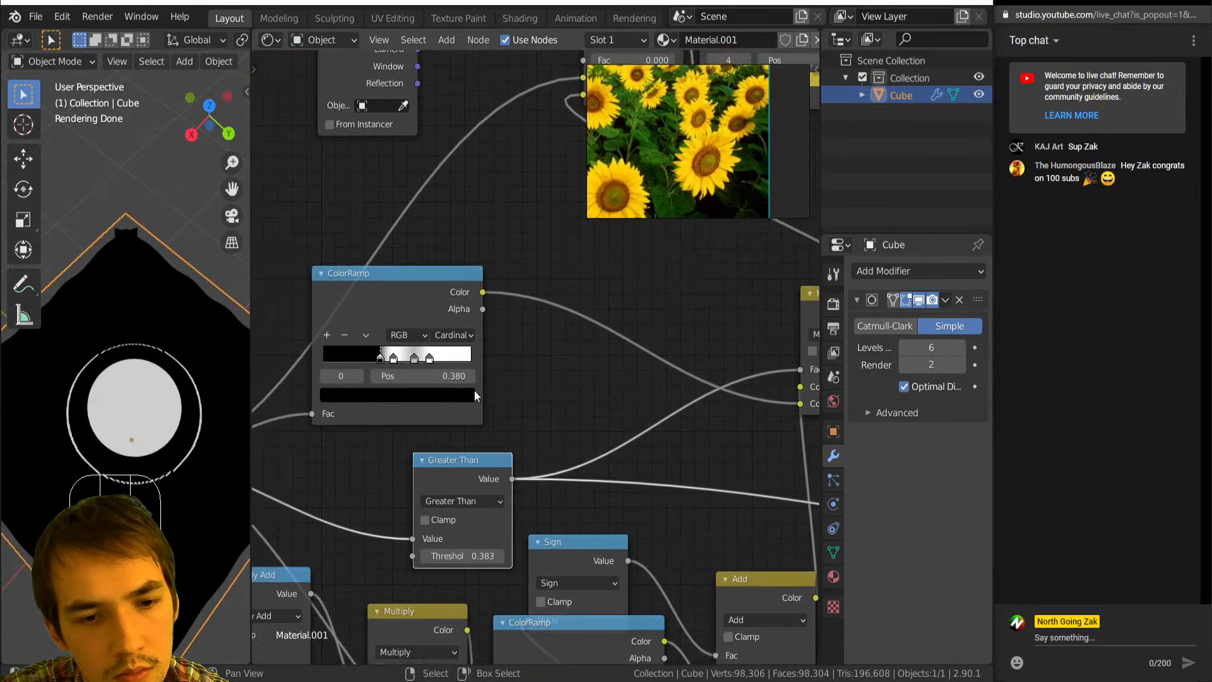
# Preview the center ColorRamp and check the positions of its last white stop and its dark gray stop.
pyautogui.click(426, 361)
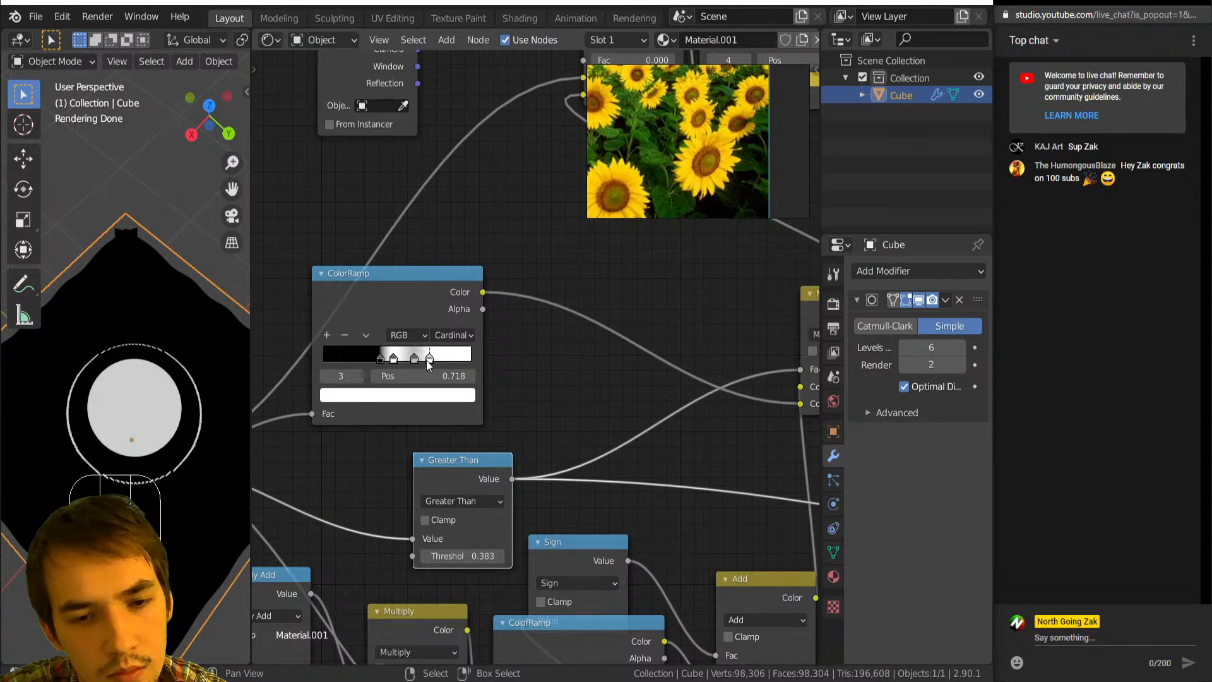
pyautogui.keyDown('ctrl'); pyautogui.keyDown('shift'); pyautogui.click(424, 301); pyautogui.keyUp('shift'); pyautogui.keyUp('ctrl')
pyautogui.scroll(-1, 435, 329)
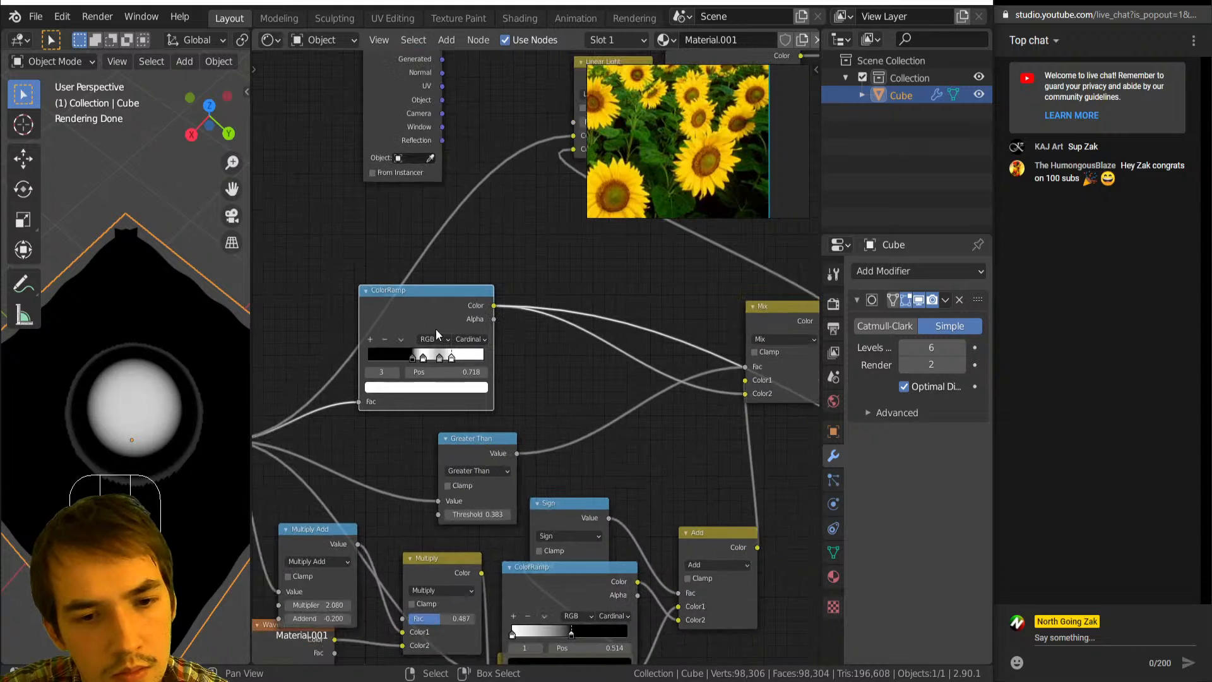
pyautogui.click(412, 358)
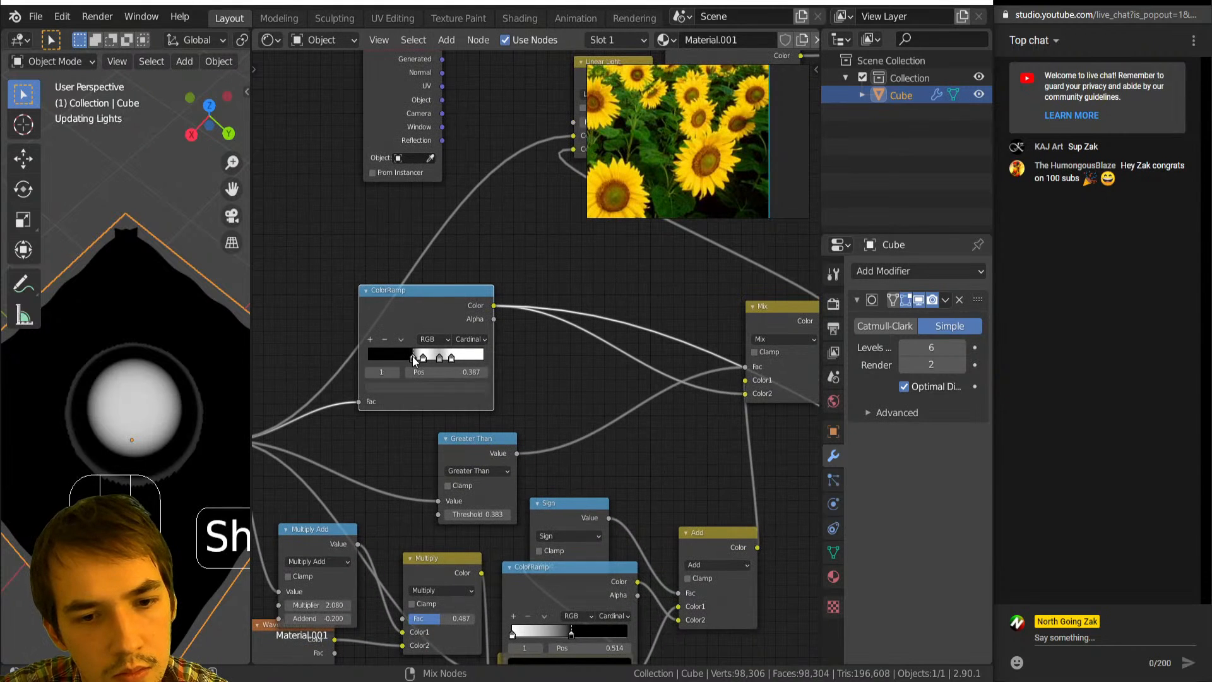
pyautogui.keyDown('ctrl'); pyautogui.keyDown('shift'); pyautogui.click(444, 305); pyautogui.keyUp('shift'); pyautogui.keyUp('ctrl')
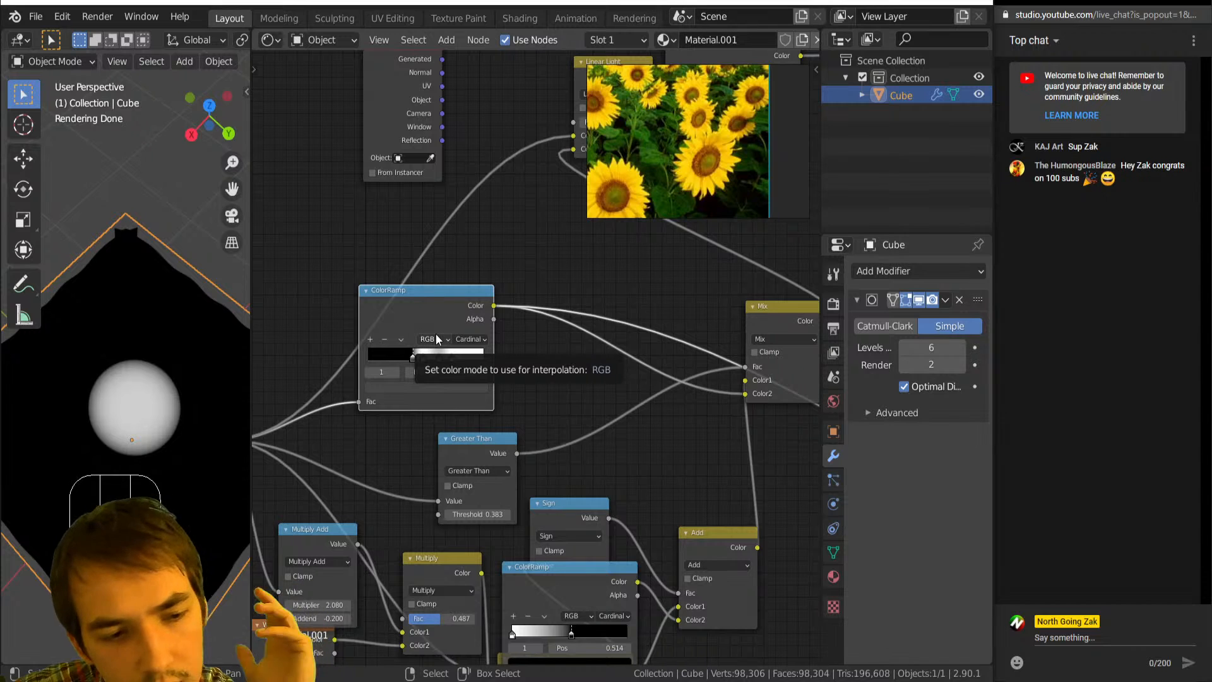
# Delete the Greater Than node feeding the Mix node's factor.
pyautogui.scroll(-2, 487, 404)
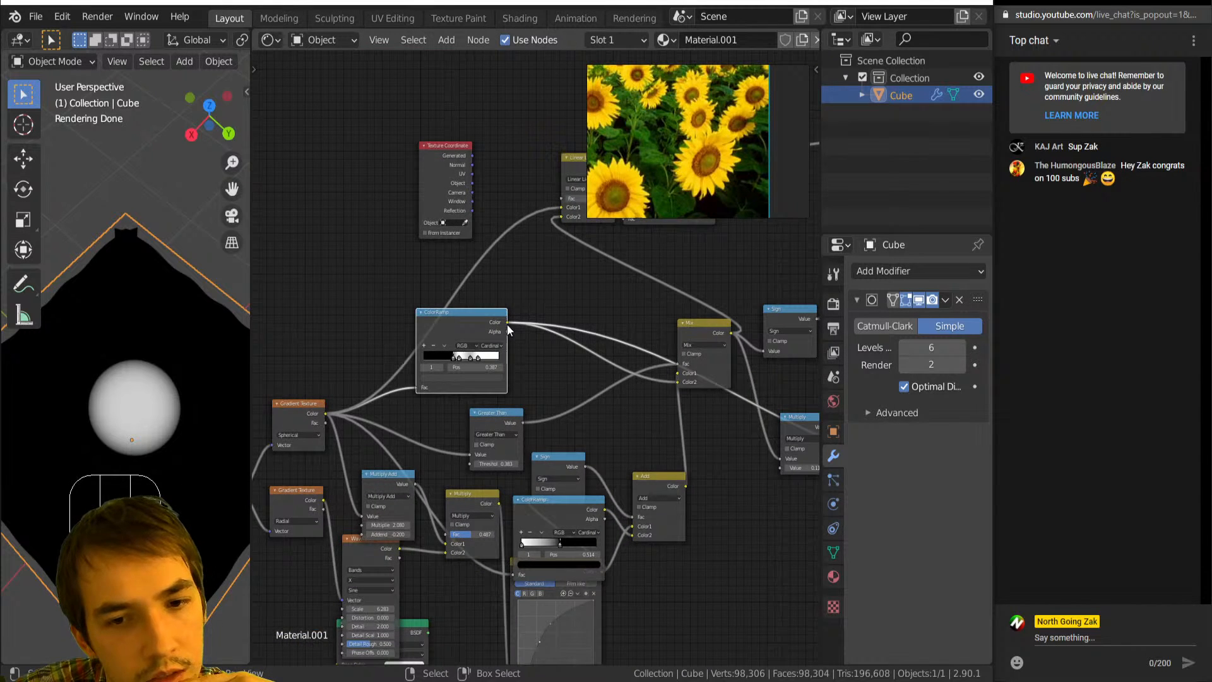
pyautogui.click(494, 413)
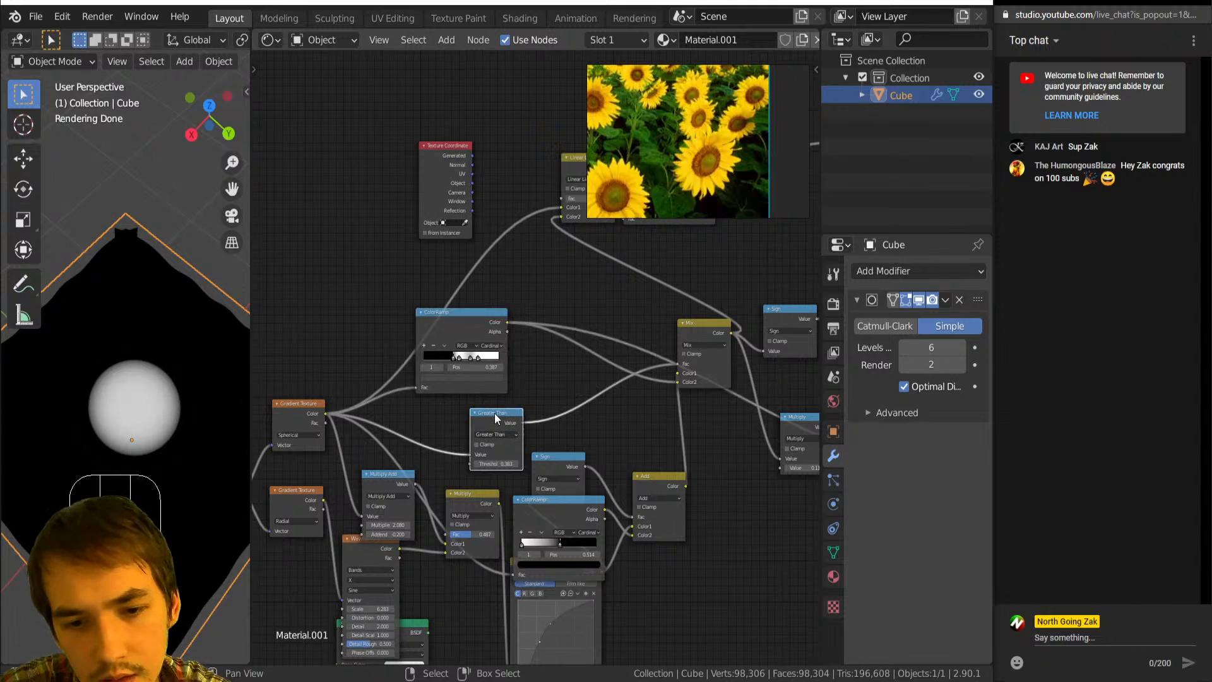
pyautogui.press('Delete')
pyautogui.scroll(2, 483, 338)
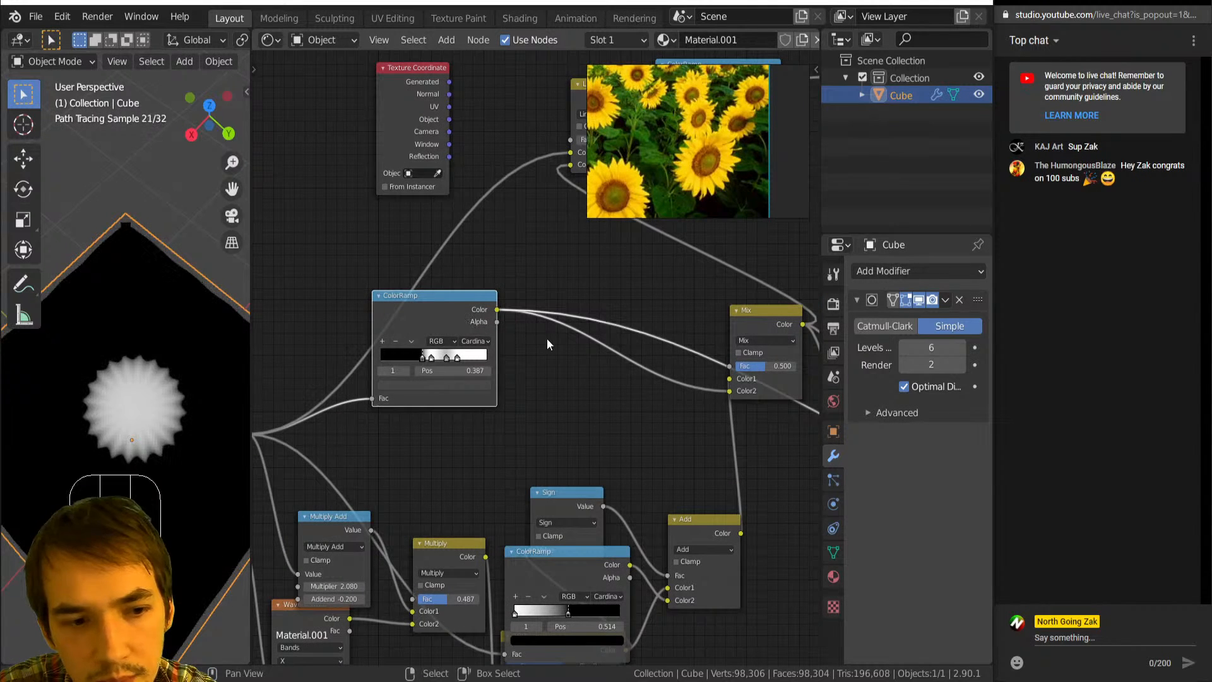
# Duplicate the Sign node and wire the copy between the center ColorRamp's color and the Mix factor, previewing the Mix node.
pyautogui.click(530, 406)
pyautogui.click(542, 492)
pyautogui.hotkey('shift', 'd')
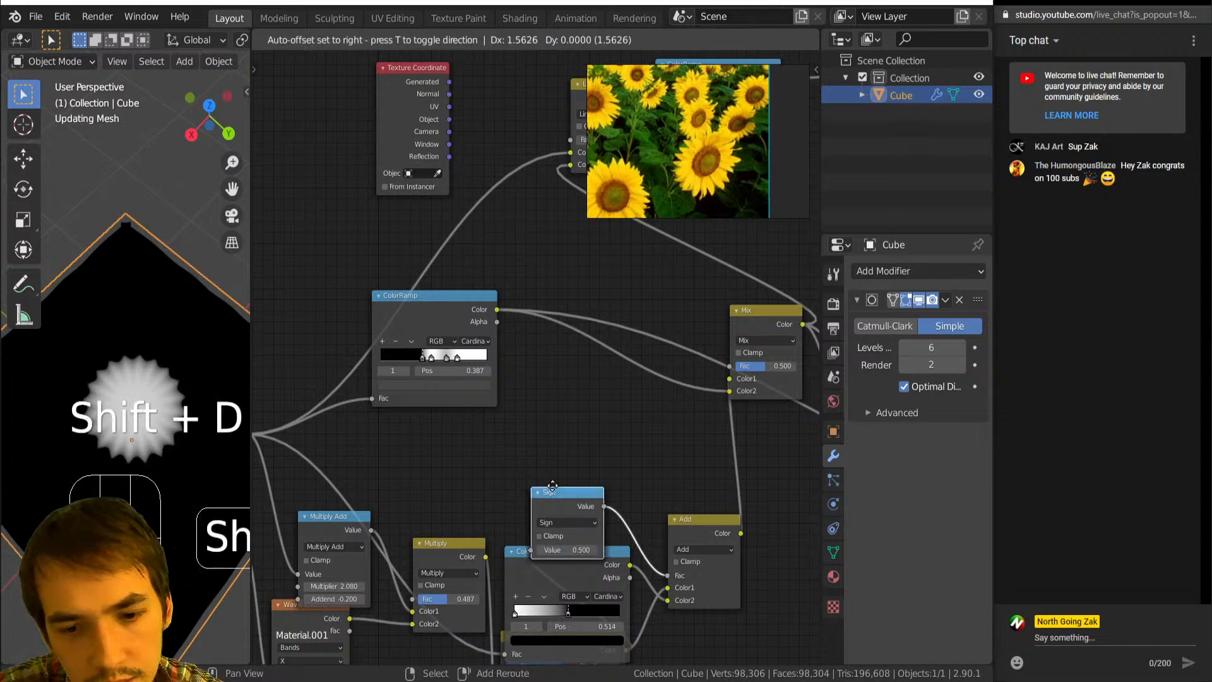
pyautogui.moveTo(497, 310); pyautogui.dragTo(542, 435)
pyautogui.moveTo(608, 387); pyautogui.dragTo(604, 392, button='middle')
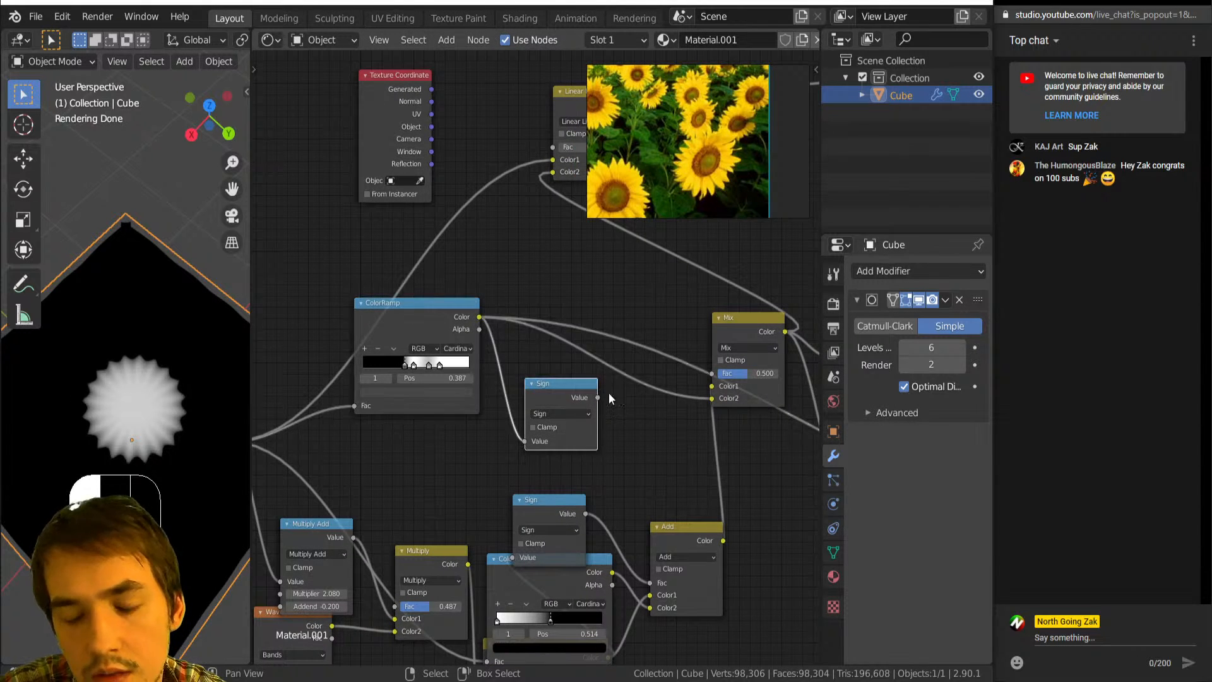
pyautogui.moveTo(600, 397); pyautogui.dragTo(714, 374)
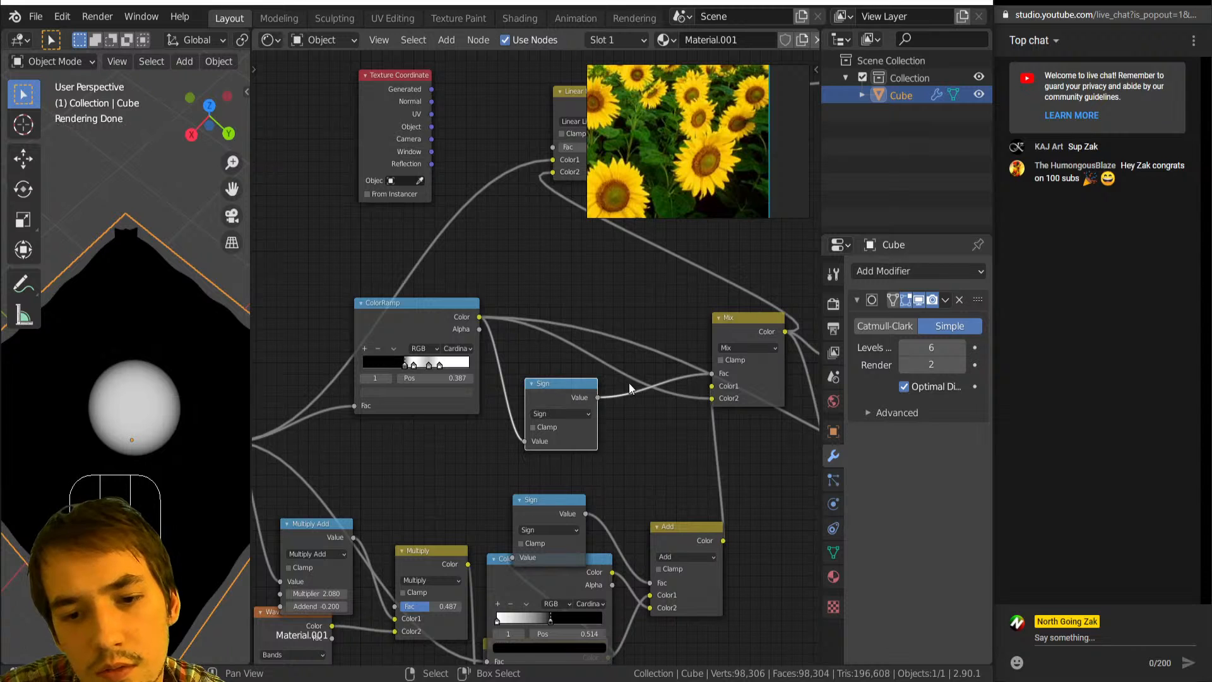
pyautogui.moveTo(695, 358); pyautogui.dragTo(597, 362, button='middle')
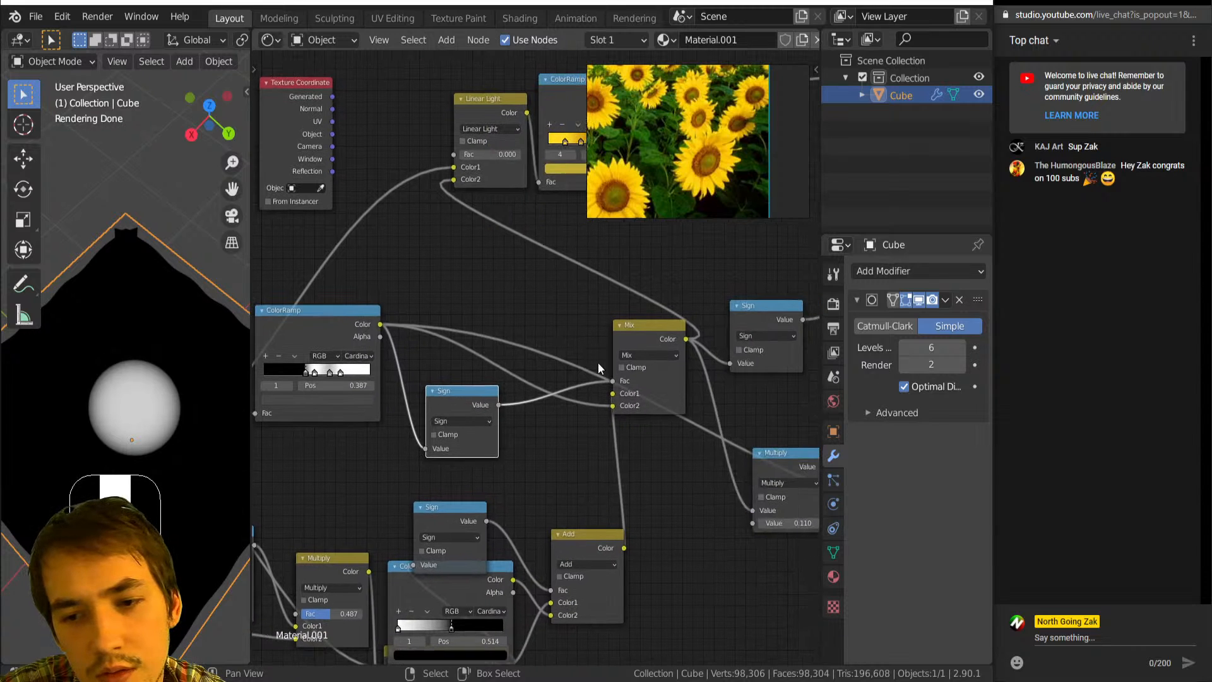
pyautogui.keyDown('ctrl'); pyautogui.keyDown('shift'); pyautogui.click(650, 395); pyautogui.keyUp('shift'); pyautogui.keyUp('ctrl')
# Try adjusting a dark stop on the center ColorRamp, then undo the changes.
pyautogui.scroll(3, 543, 406)
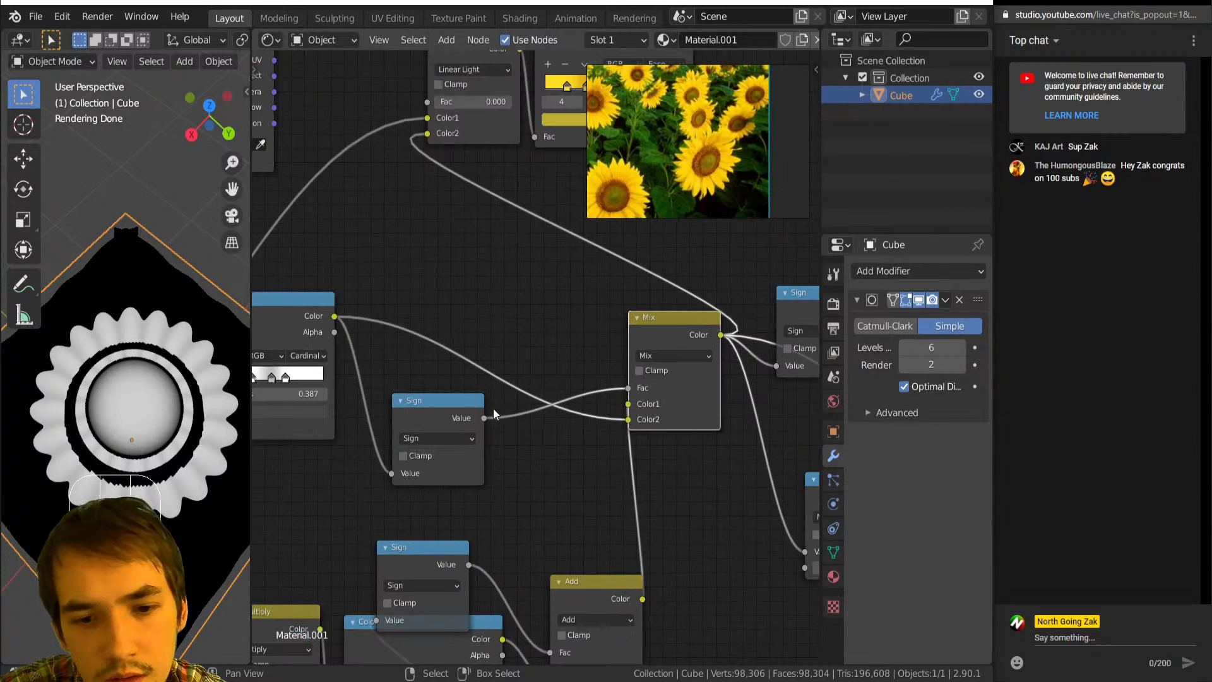
pyautogui.moveTo(494, 408); pyautogui.dragTo(512, 408, button='middle')
pyautogui.scroll(-5, 615, 482)
pyautogui.moveTo(442, 428); pyautogui.dragTo(463, 432, button='middle')
pyautogui.scroll(3, 462, 432)
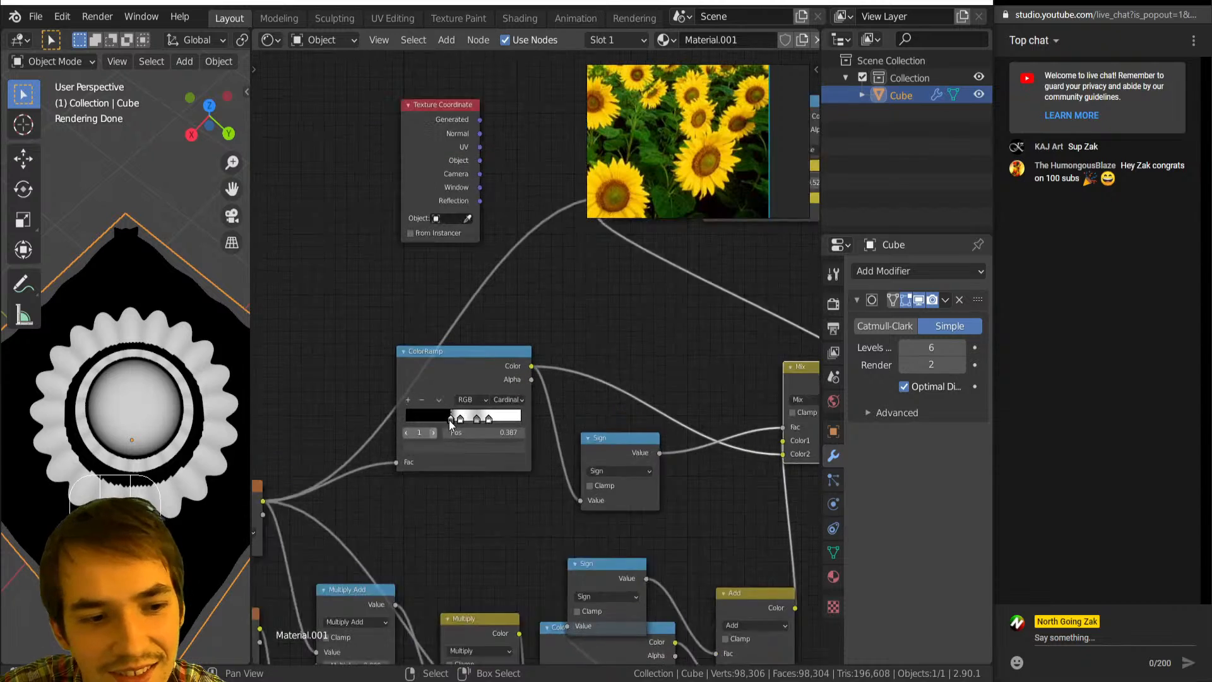
pyautogui.moveTo(419, 441)
pyautogui.mouseDown()
pyautogui.moveTo(408, 440)
pyautogui.moveTo(421, 441)
pyautogui.mouseUp()
pyautogui.click(421, 440)
pyautogui.hotkey('ctrl', 'z')
pyautogui.hotkey('ctrl', 'z')
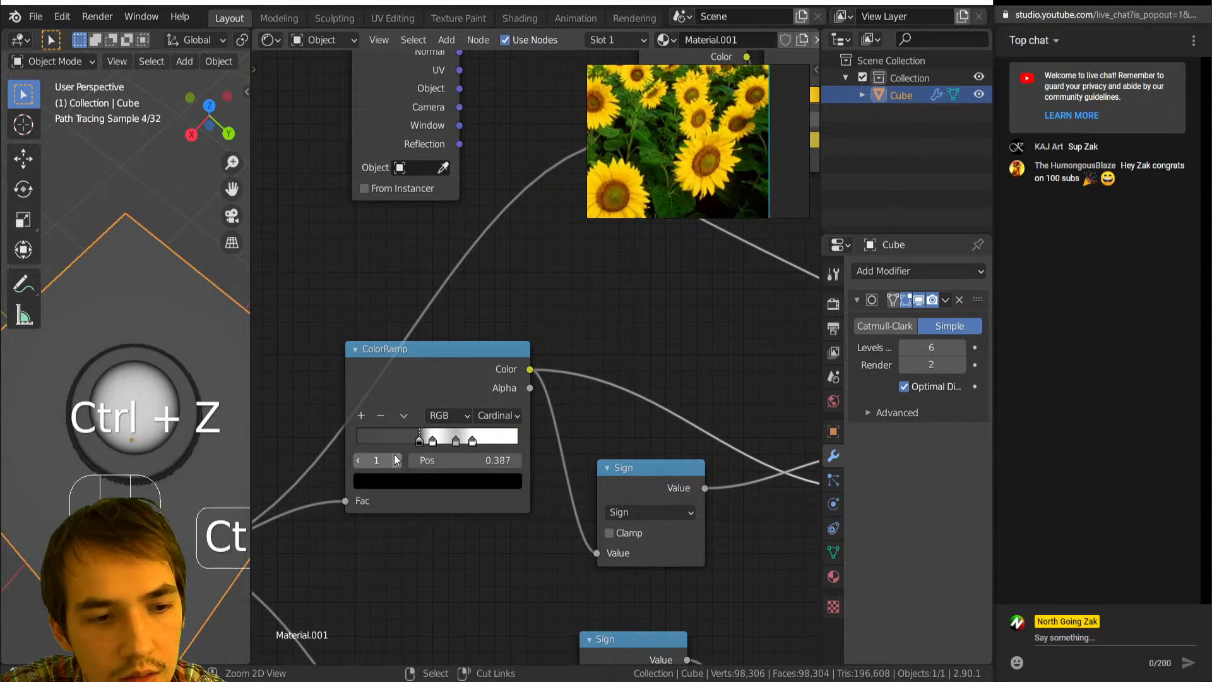
# Move the center ColorRamp's black stop to position 0.366 and check the flower from a lower angle.
pyautogui.click(418, 442)
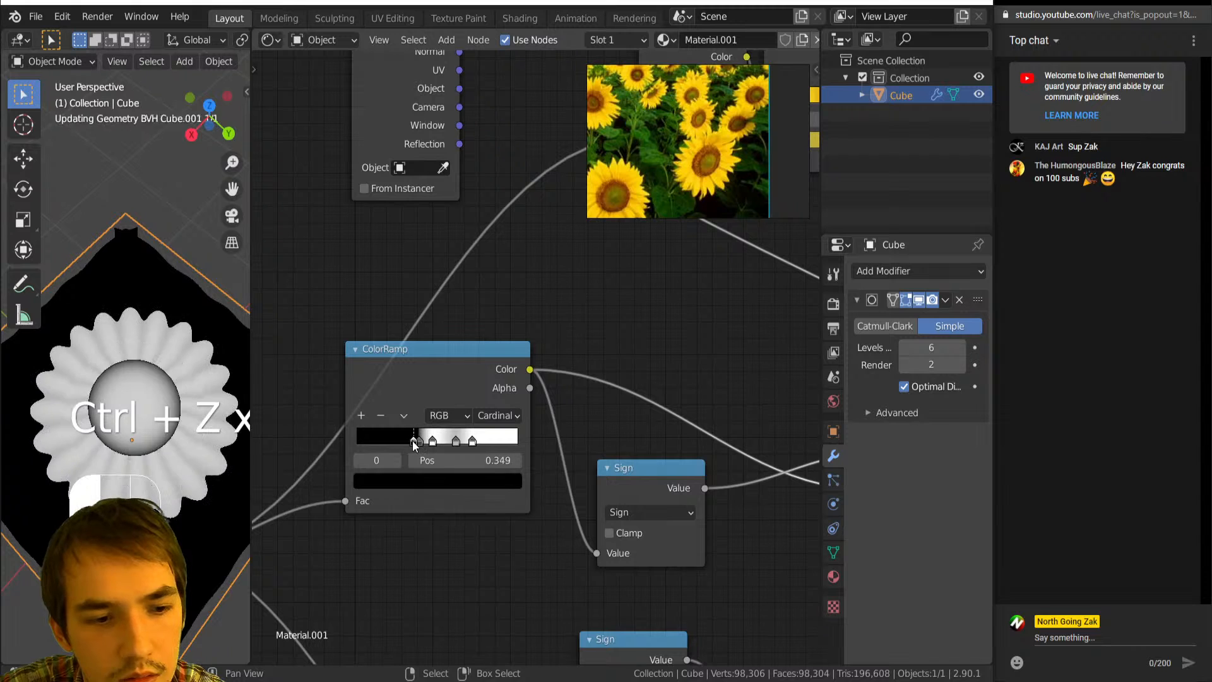
pyautogui.moveTo(418, 442); pyautogui.dragTo(417, 442)
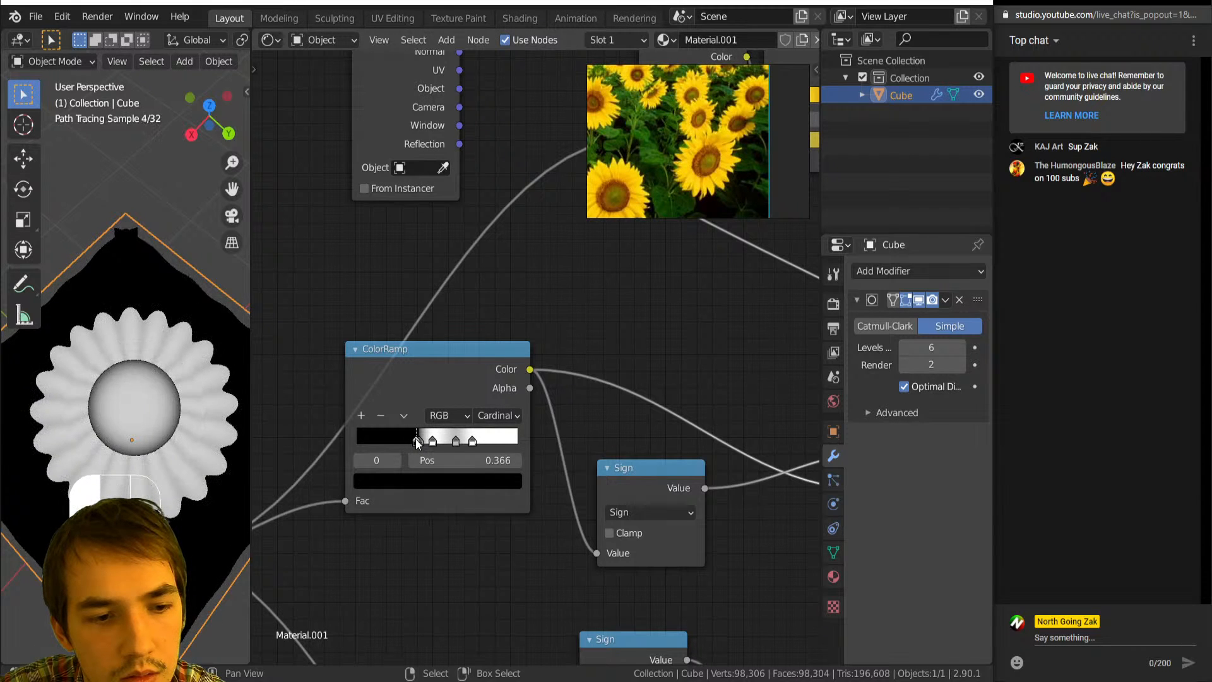
pyautogui.moveTo(247, 416)
pyautogui.mouseDown(button='middle')
pyautogui.moveTo(173, 411)
pyautogui.moveTo(187, 381)
pyautogui.mouseUp(button='middle')
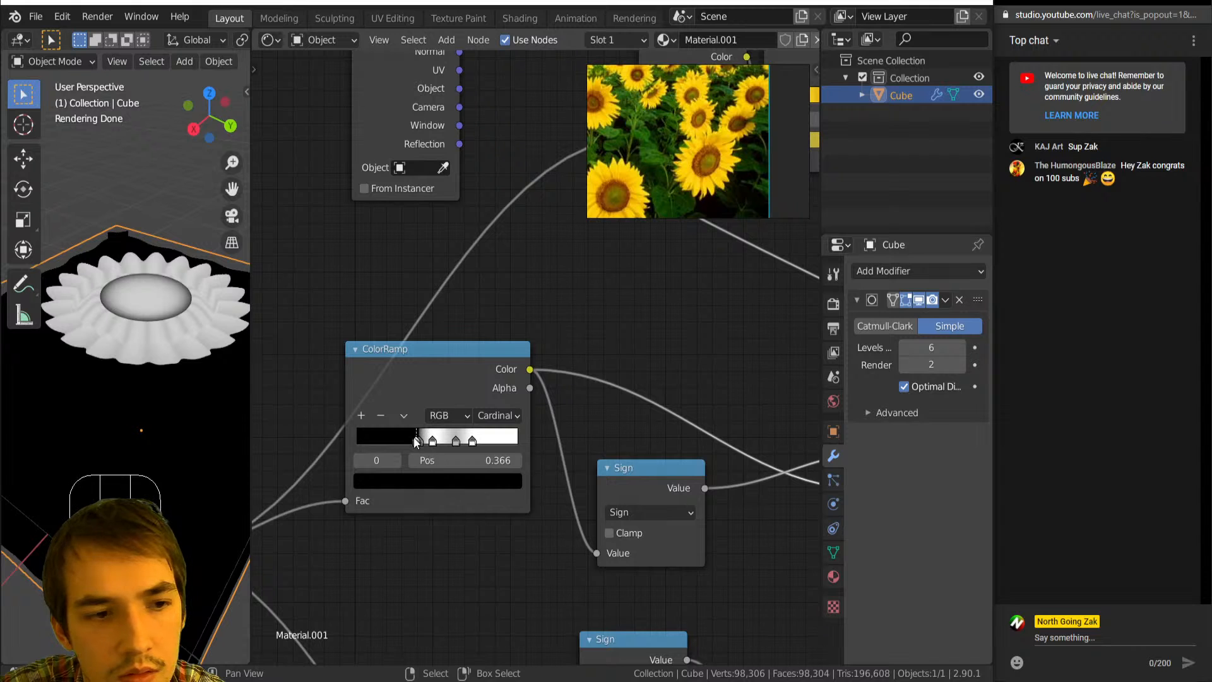
# Remove the dark gray stop at 0.387 from the center ColorRamp.
pyautogui.scroll(-2, 503, 480)
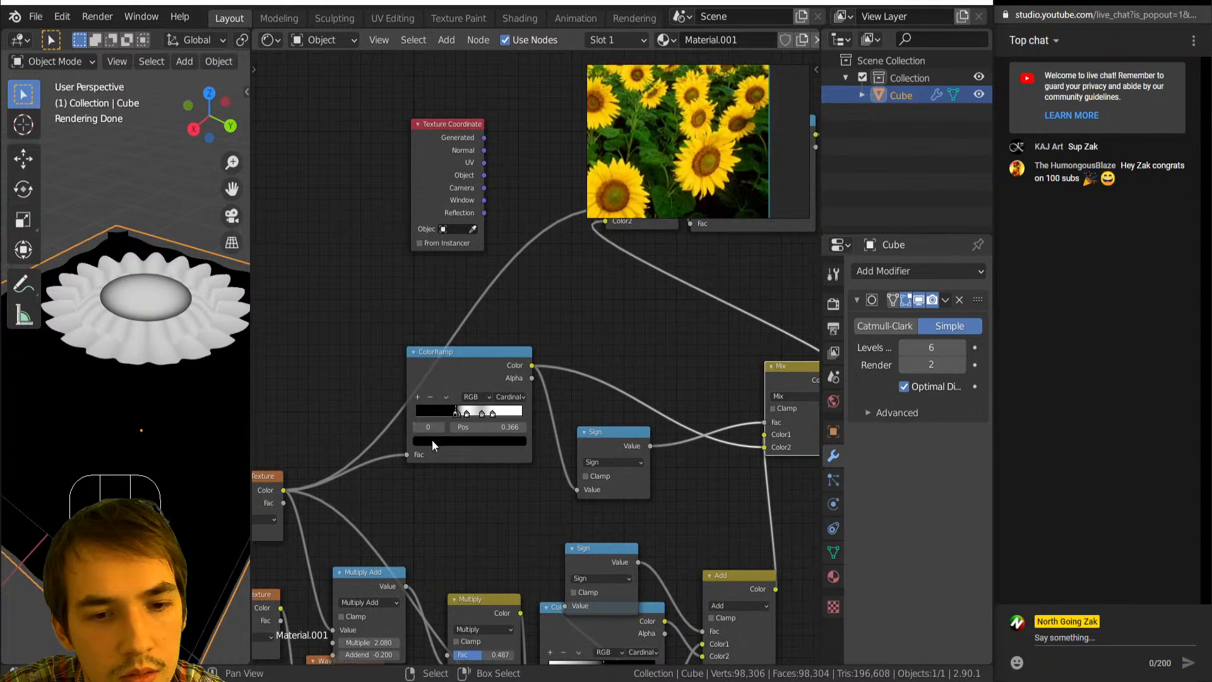
pyautogui.scroll(3, 432, 439)
pyautogui.click(414, 449)
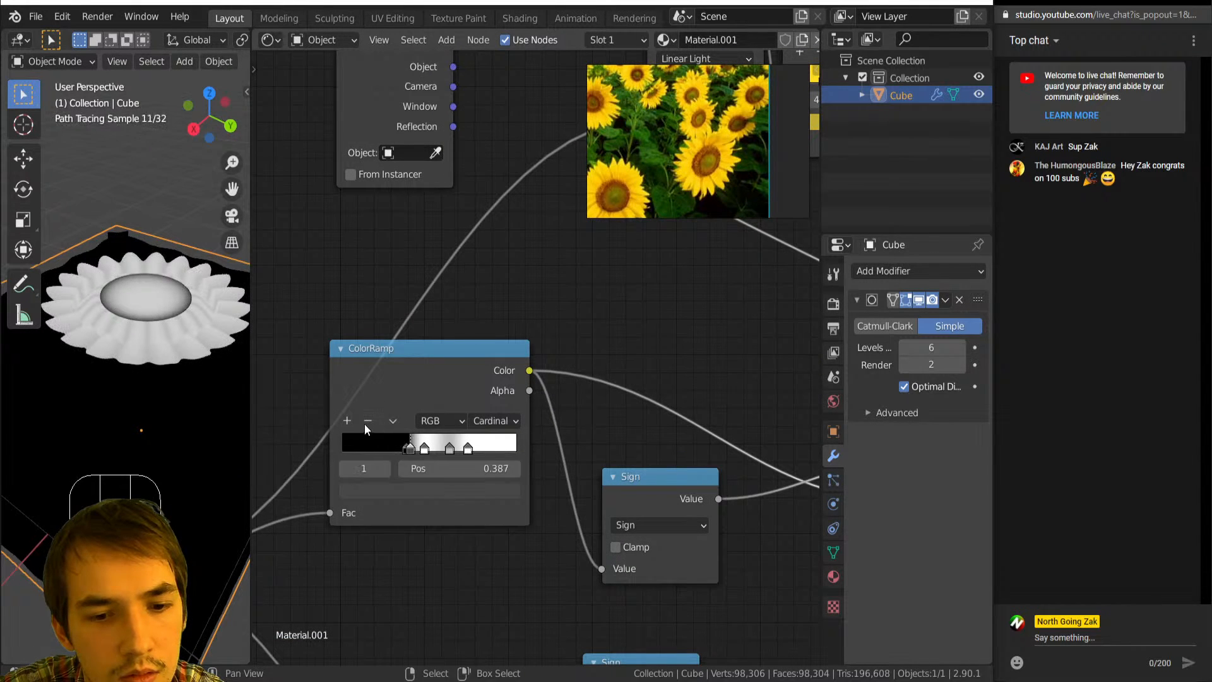
pyautogui.click(367, 420)
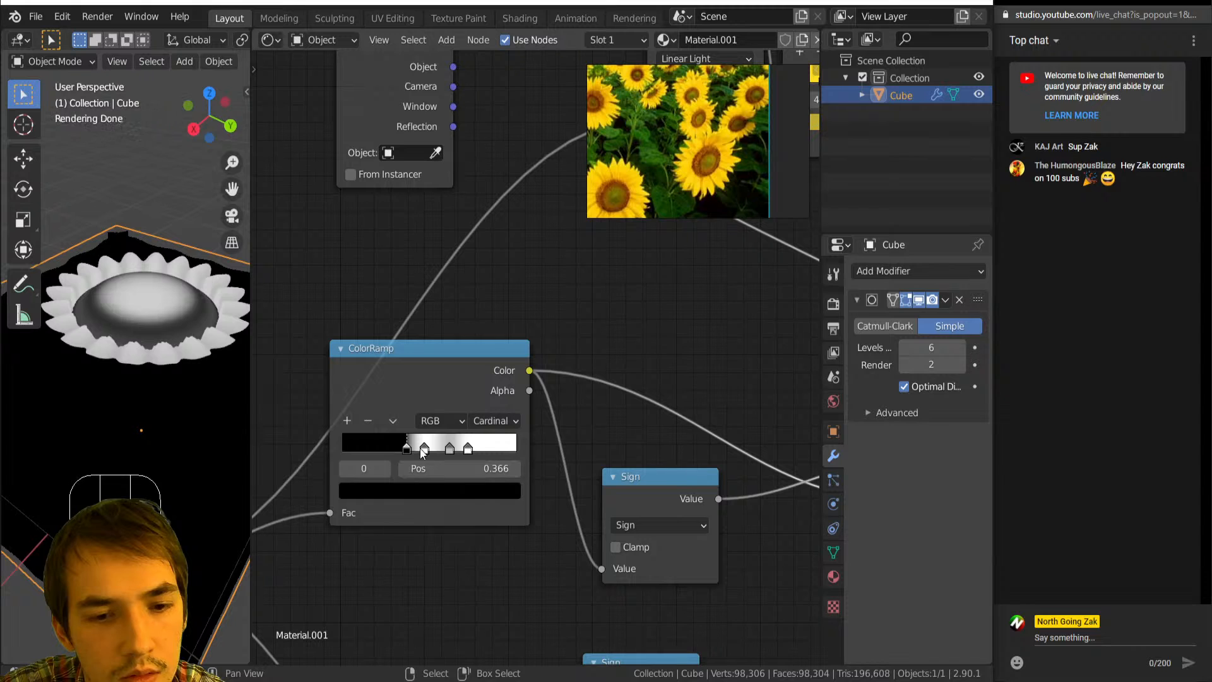
# Shift the center ColorRamp's stops toward the white end, with the black stop at 0.500, and inspect the flower from above.
pyautogui.moveTo(426, 448); pyautogui.dragTo(454, 442)
pyautogui.press('g')
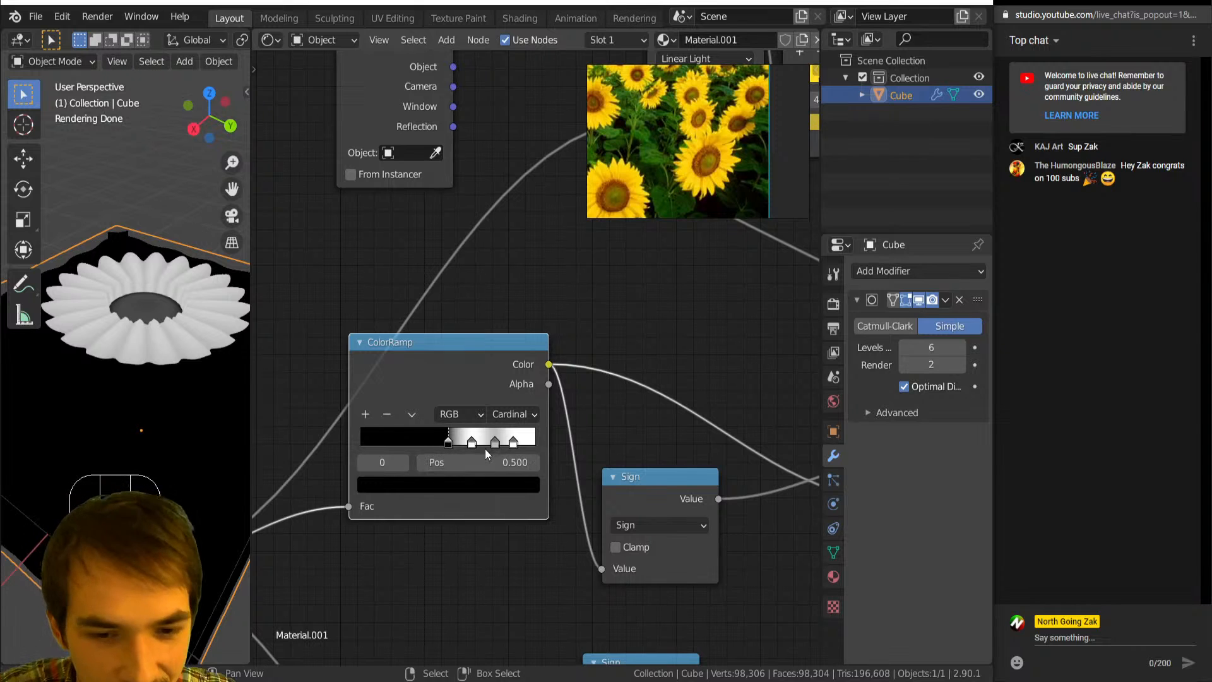
pyautogui.moveTo(152, 334); pyautogui.dragTo(156, 429, button='middle')
pyautogui.scroll(5, 143, 388)
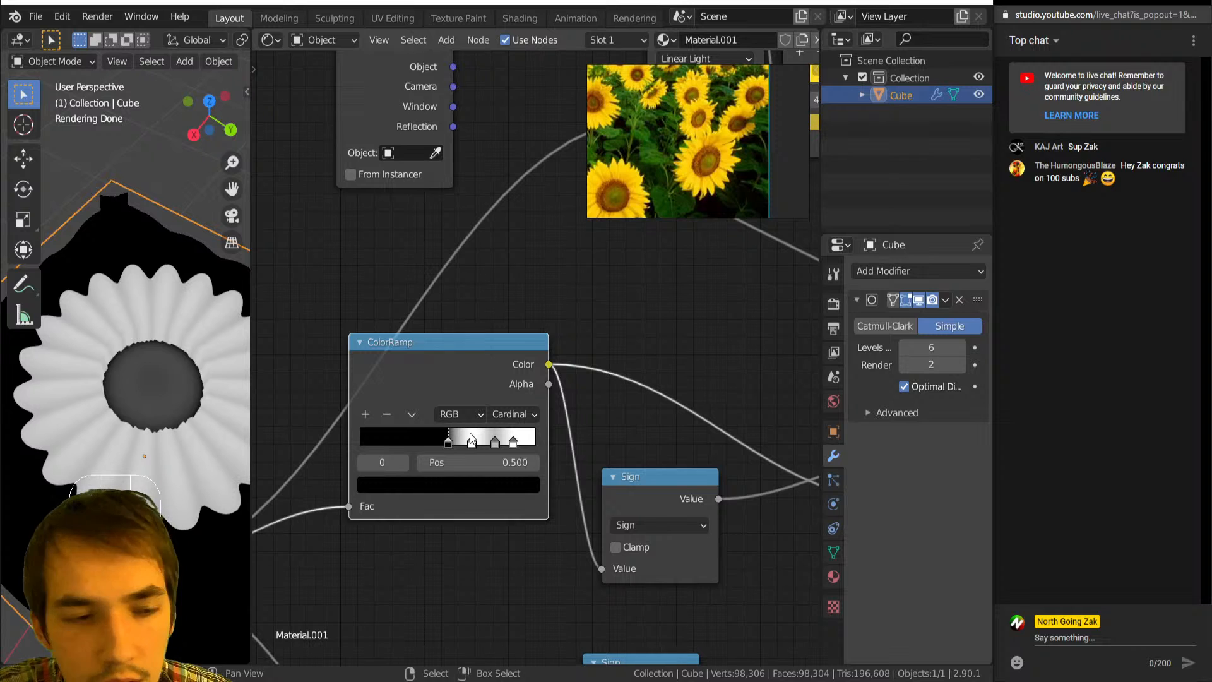
# Move the center ColorRamp's second stop to position 0.674 and open the color of its black first stop.
pyautogui.moveTo(471, 444); pyautogui.dragTo(479, 444)
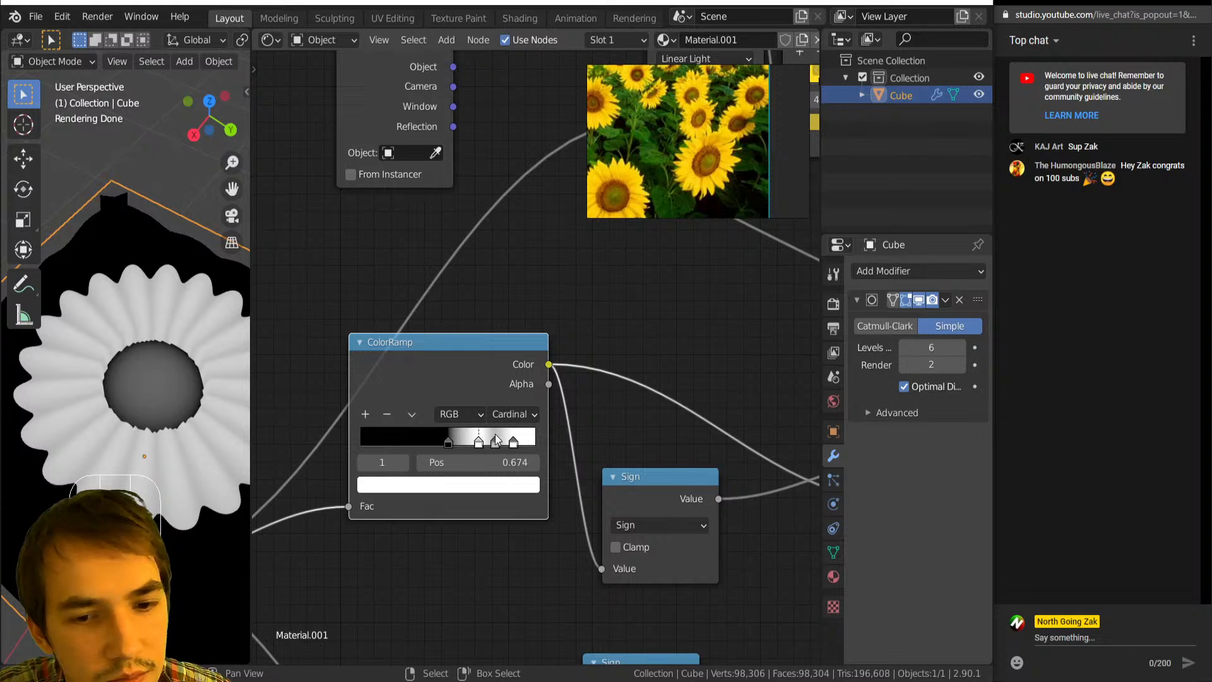
pyautogui.click(498, 443)
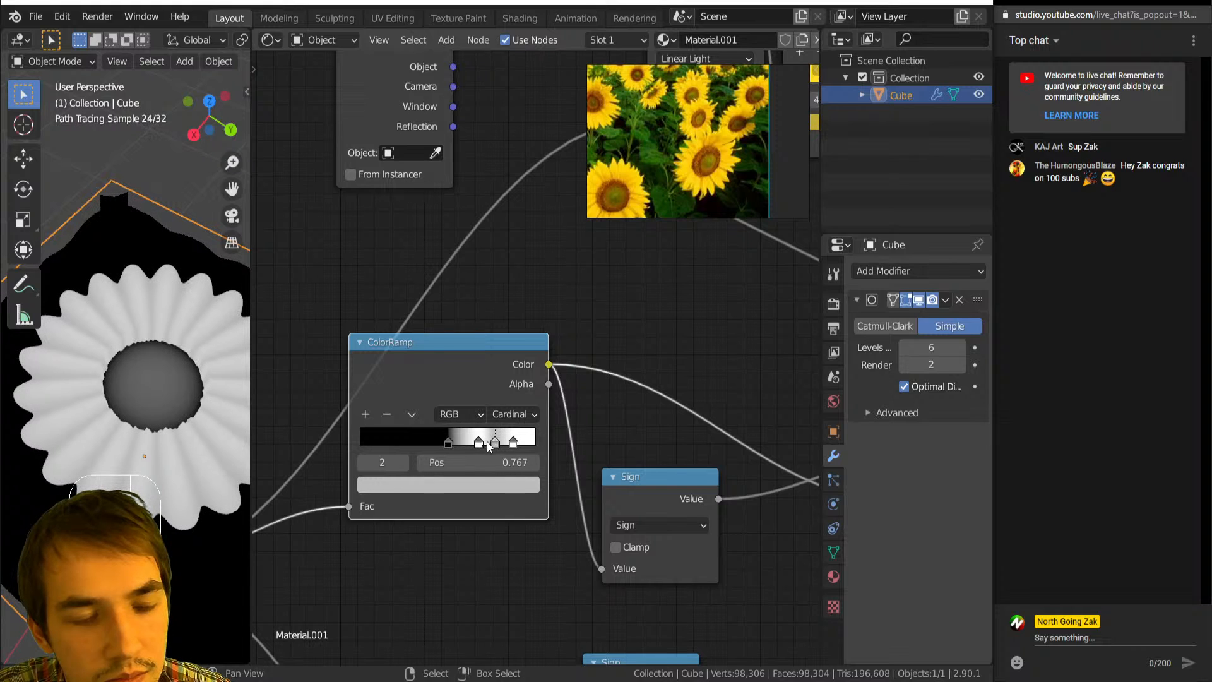
pyautogui.click(450, 441)
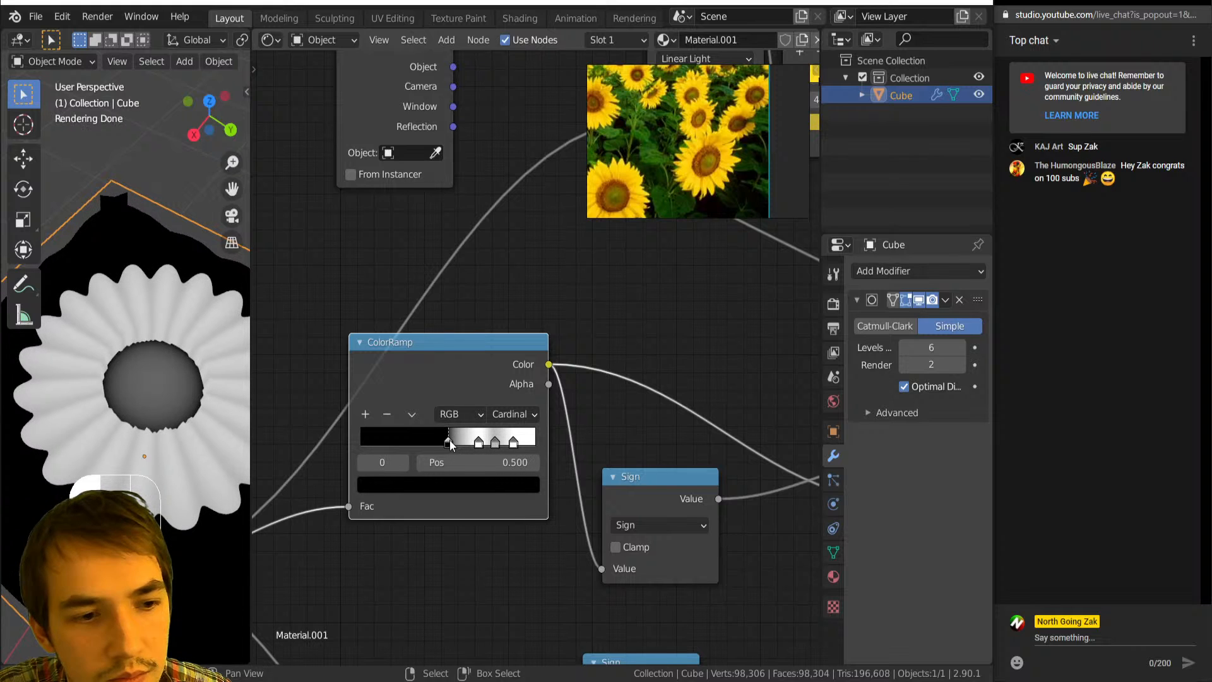
pyautogui.click(484, 480)
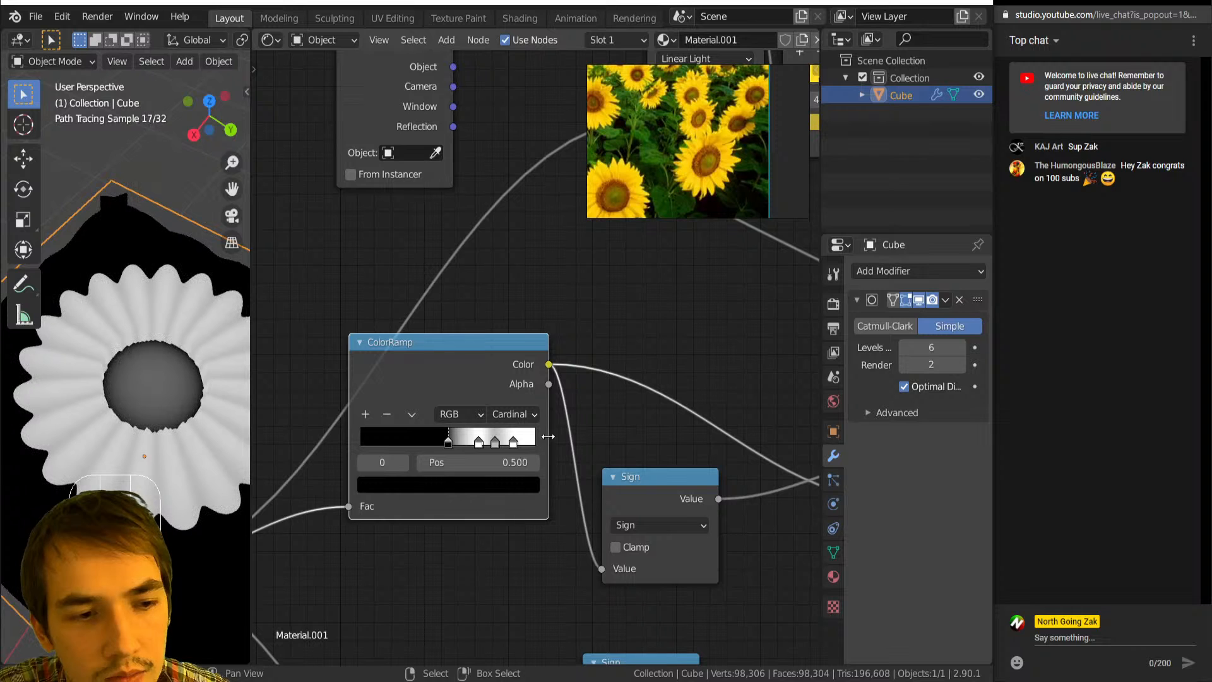
# Move the center ColorRamp's second stop to position 0.512 and insert an Add math node between the ramp and its Sign node.
pyautogui.moveTo(479, 442); pyautogui.dragTo(453, 442)
pyautogui.moveTo(452, 442); pyautogui.dragTo(451, 442)
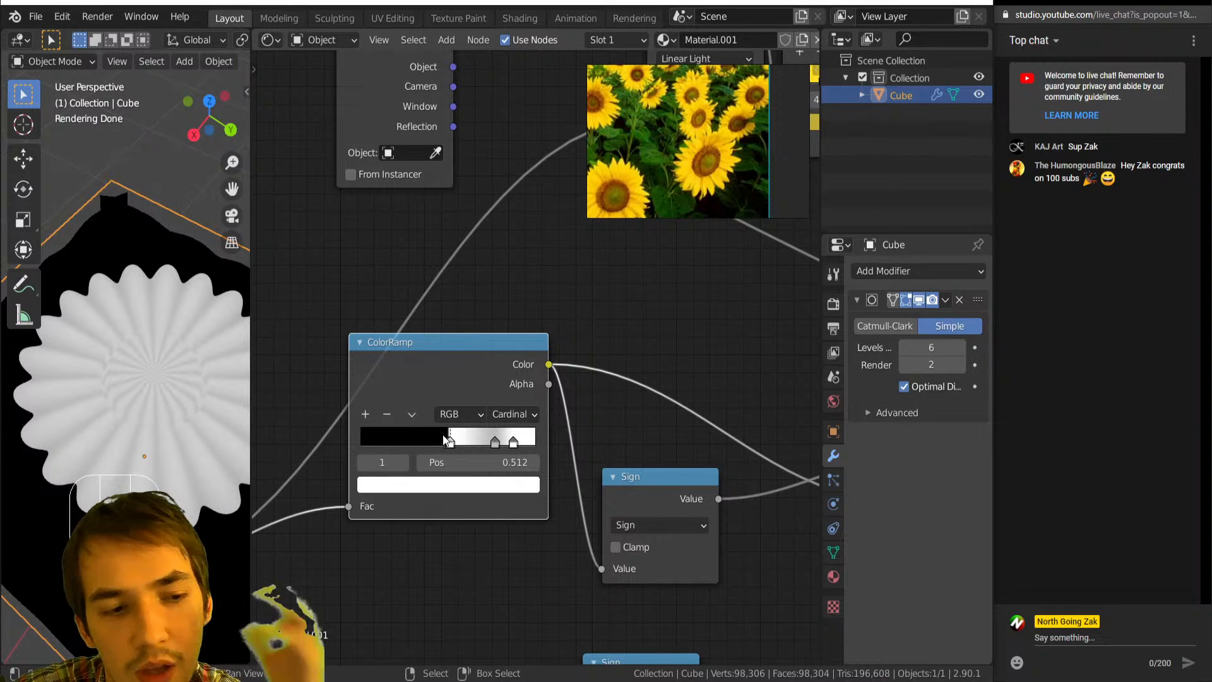
pyautogui.hotkey('shift', 'a')
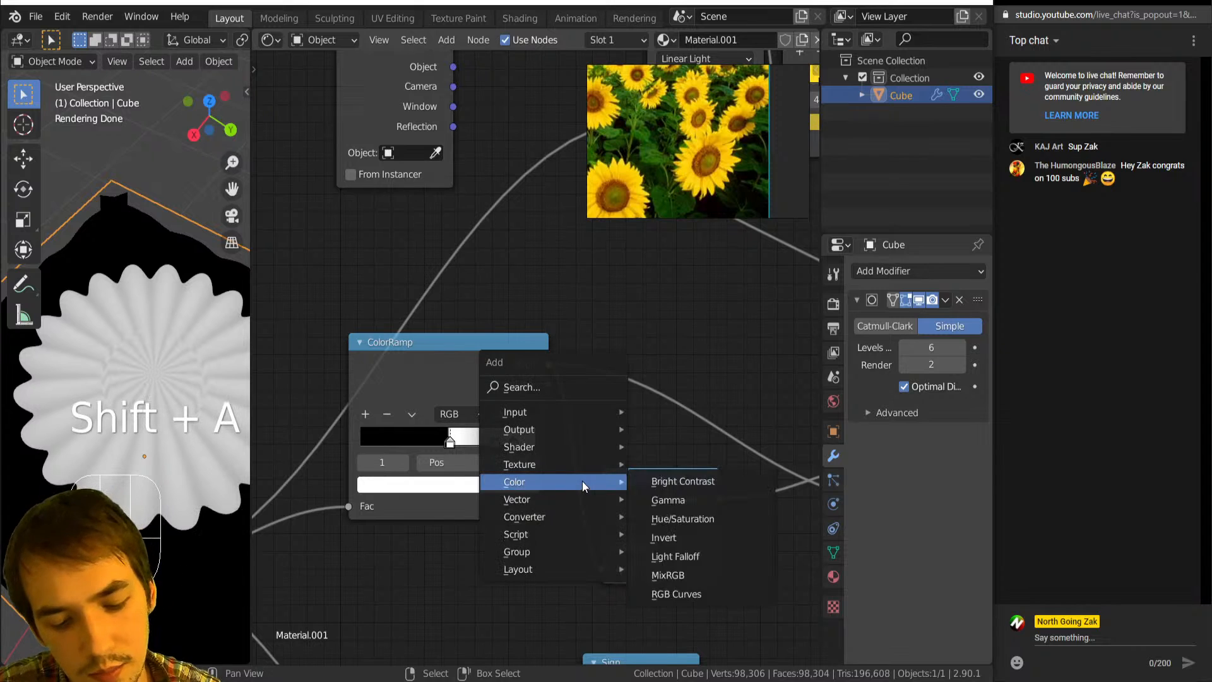
pyautogui.click(669, 568)
pyautogui.click(580, 481)
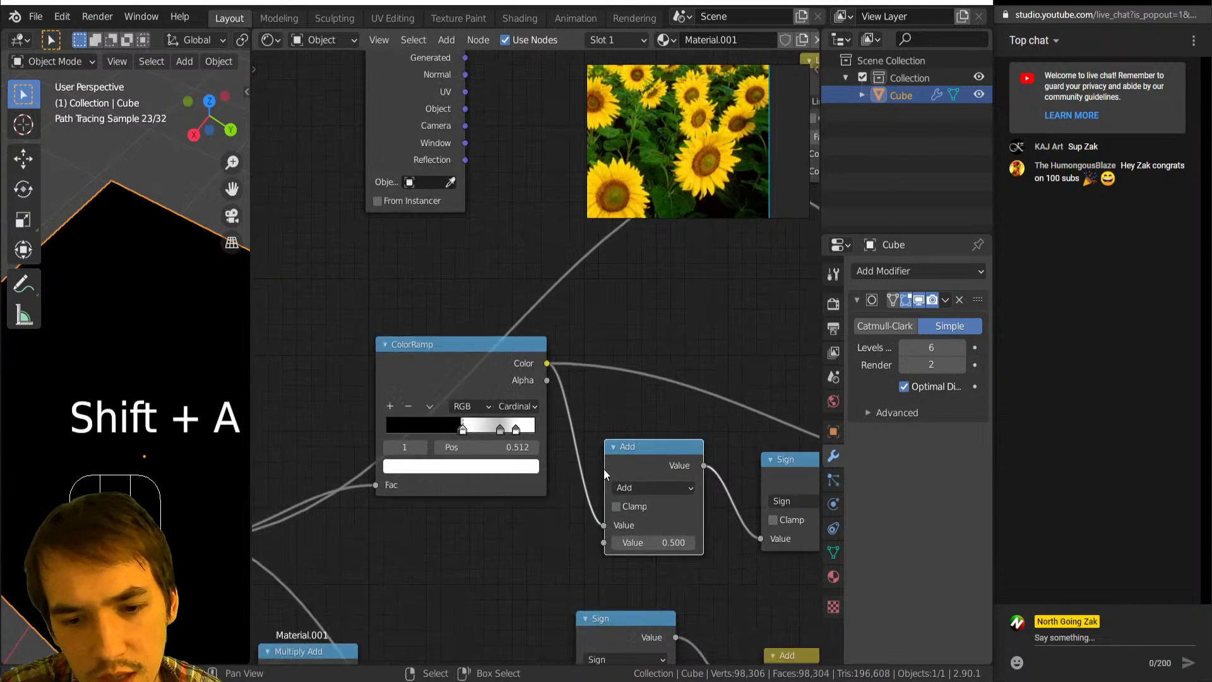
# Set the second value of the new Add node before the Sign node to -0.620.
pyautogui.press('Home')
pyautogui.scroll(-3, 153, 396)
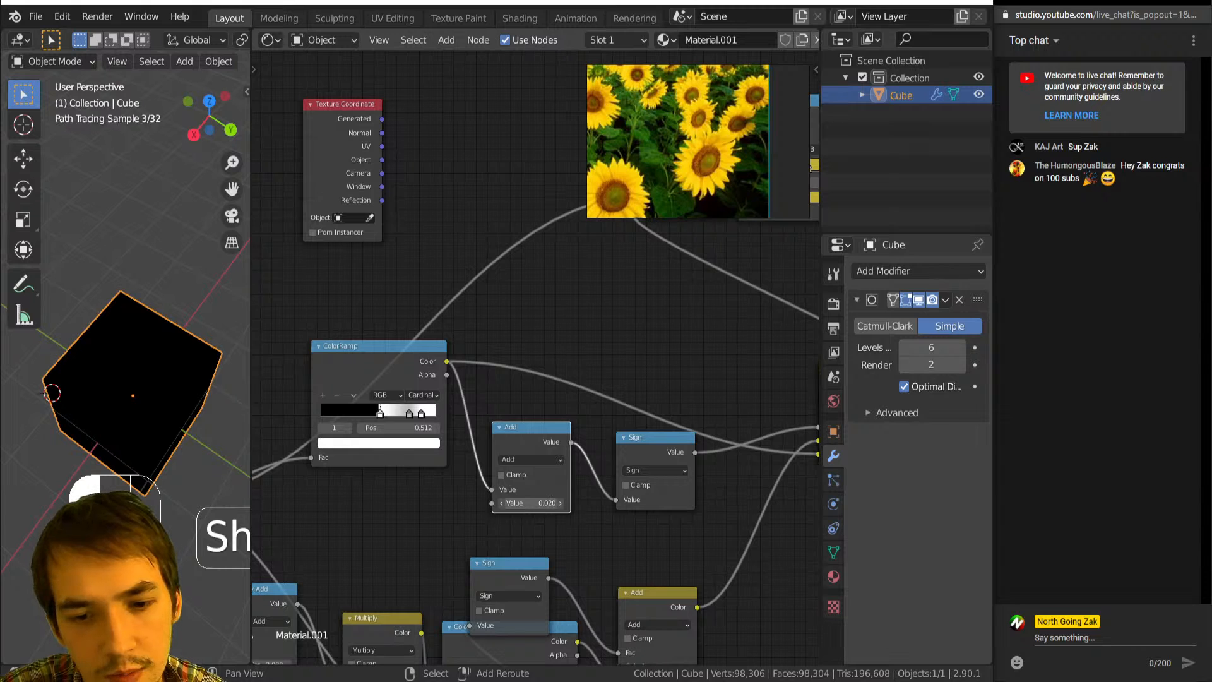
pyautogui.moveTo(530, 502); pyautogui.dragTo(512, 502)
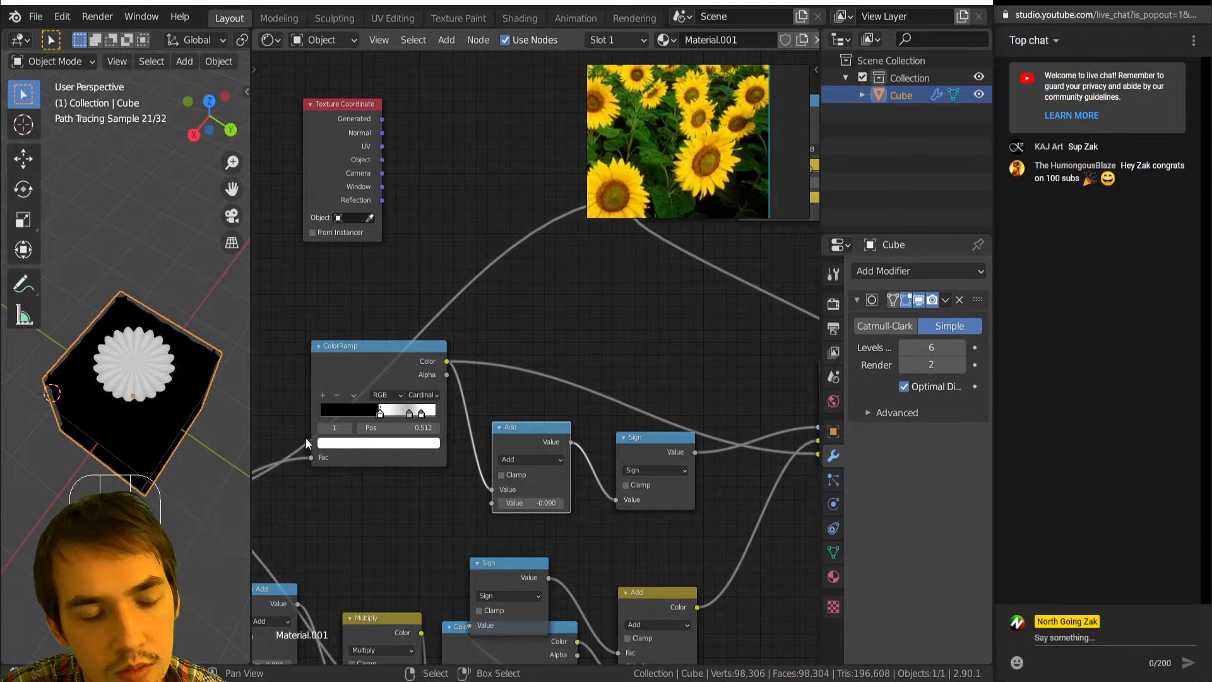
pyautogui.scroll(5, 149, 403)
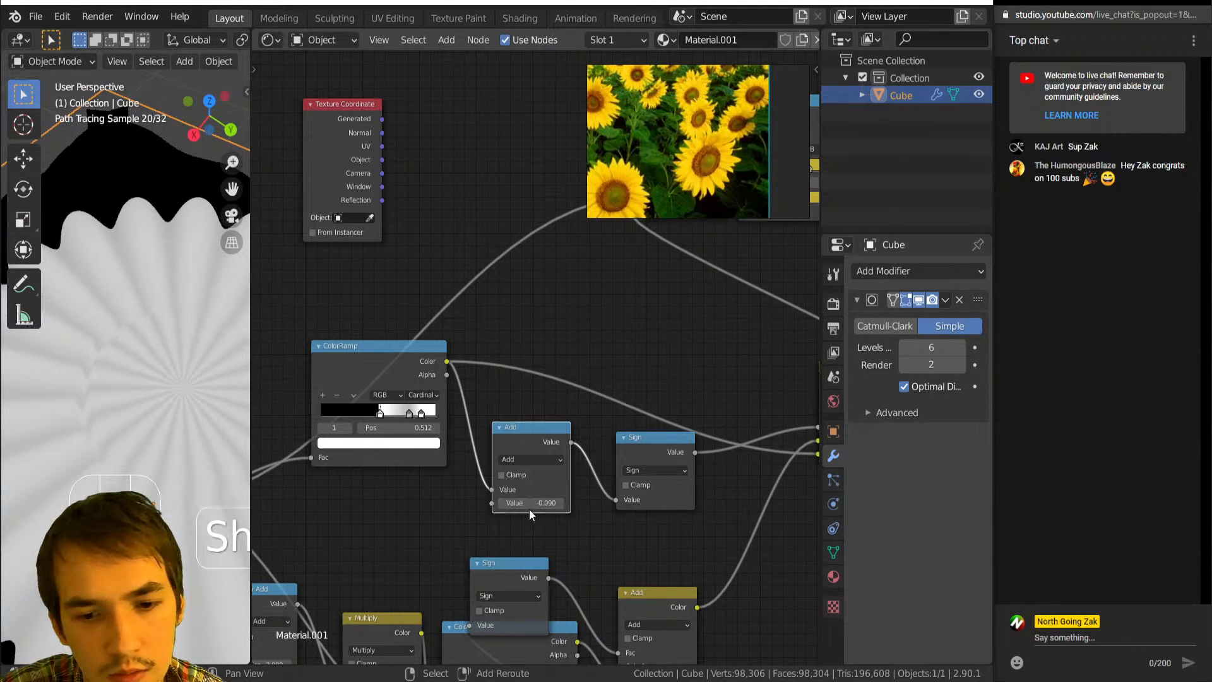
pyautogui.moveTo(529, 505)
pyautogui.mouseDown()
pyautogui.moveTo(576, 505)
pyautogui.moveTo(417, 505)
pyautogui.moveTo(455, 505)
pyautogui.mouseUp()
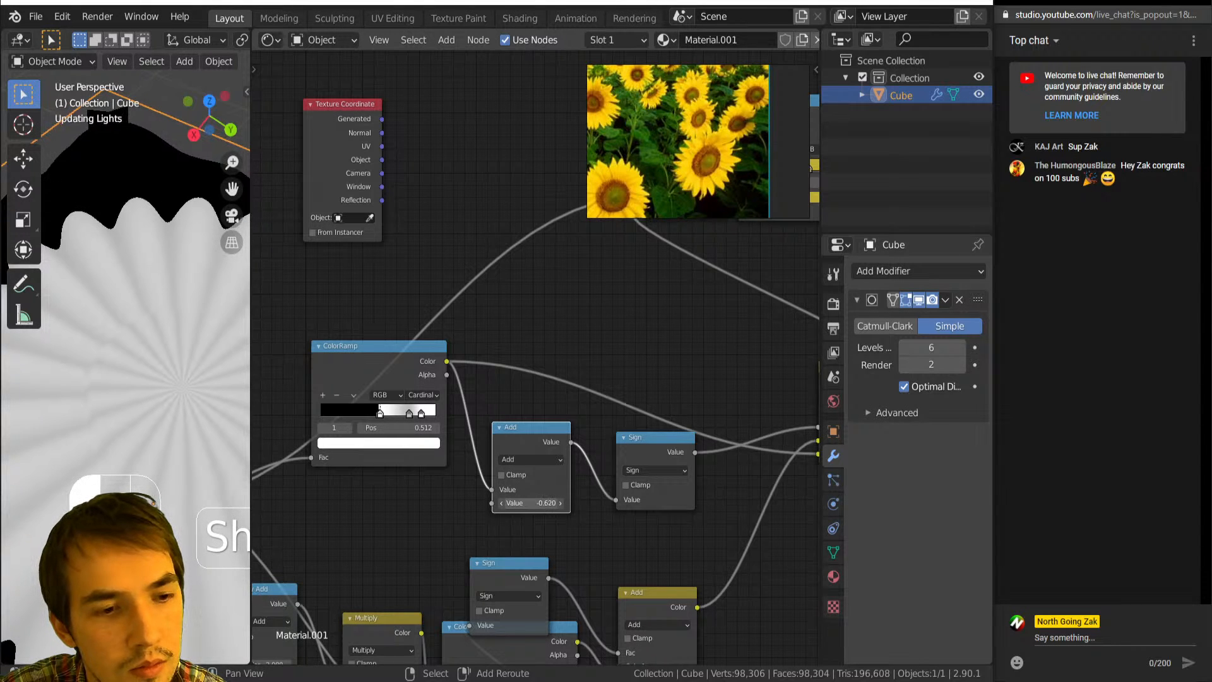
# Move the center ColorRamp's gray stop toward its black edge and the last white stop to 0.827, checking the flower from a lower angle.
pyautogui.scroll(4, 504, 433)
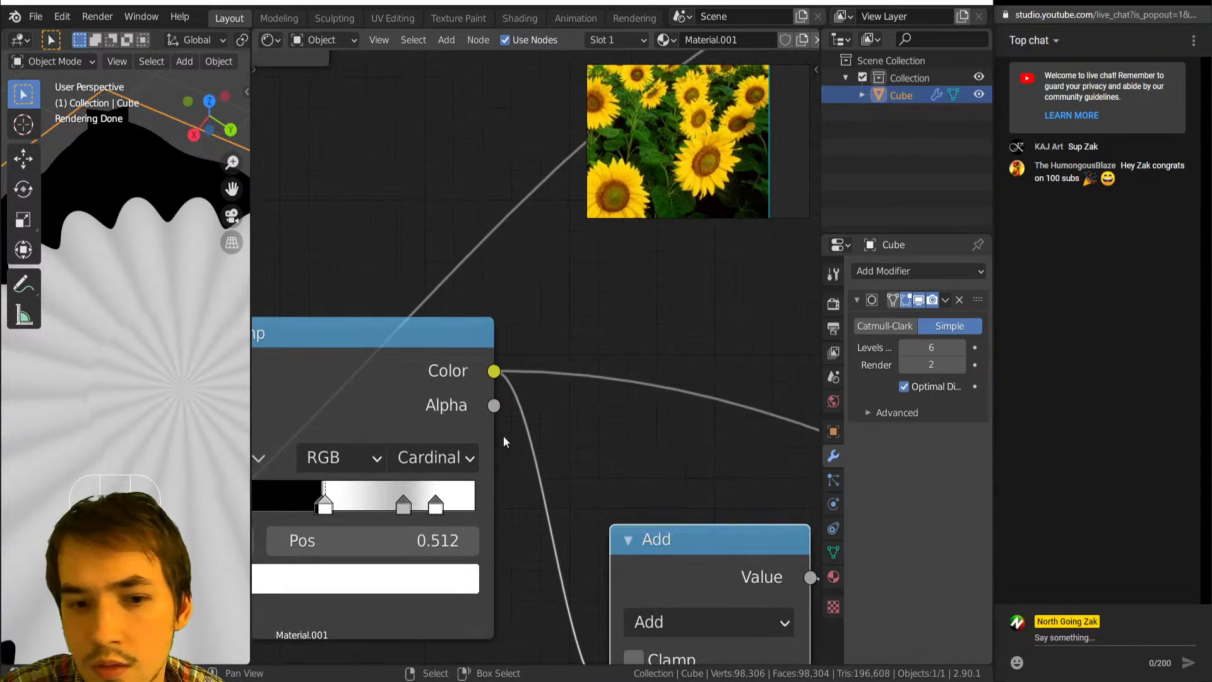
pyautogui.moveTo(406, 503)
pyautogui.mouseDown()
pyautogui.moveTo(362, 502)
pyautogui.moveTo(438, 498)
pyautogui.moveTo(421, 500)
pyautogui.mouseUp()
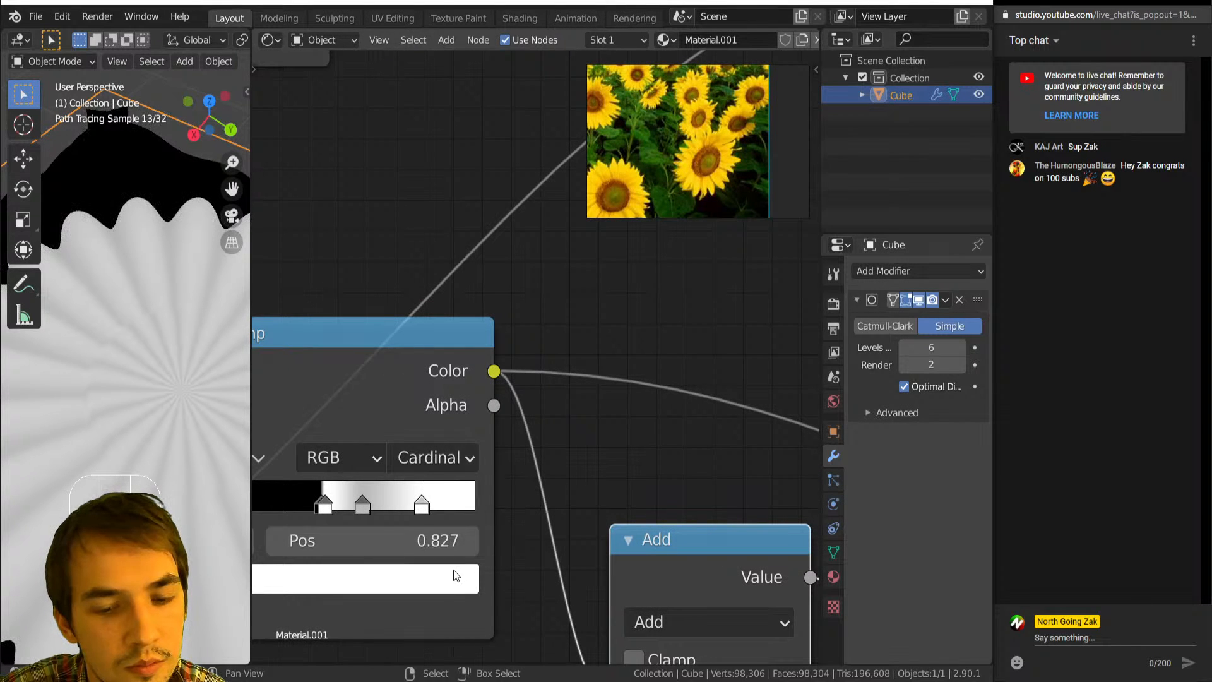
pyautogui.scroll(-2, 454, 569)
pyautogui.click(442, 548)
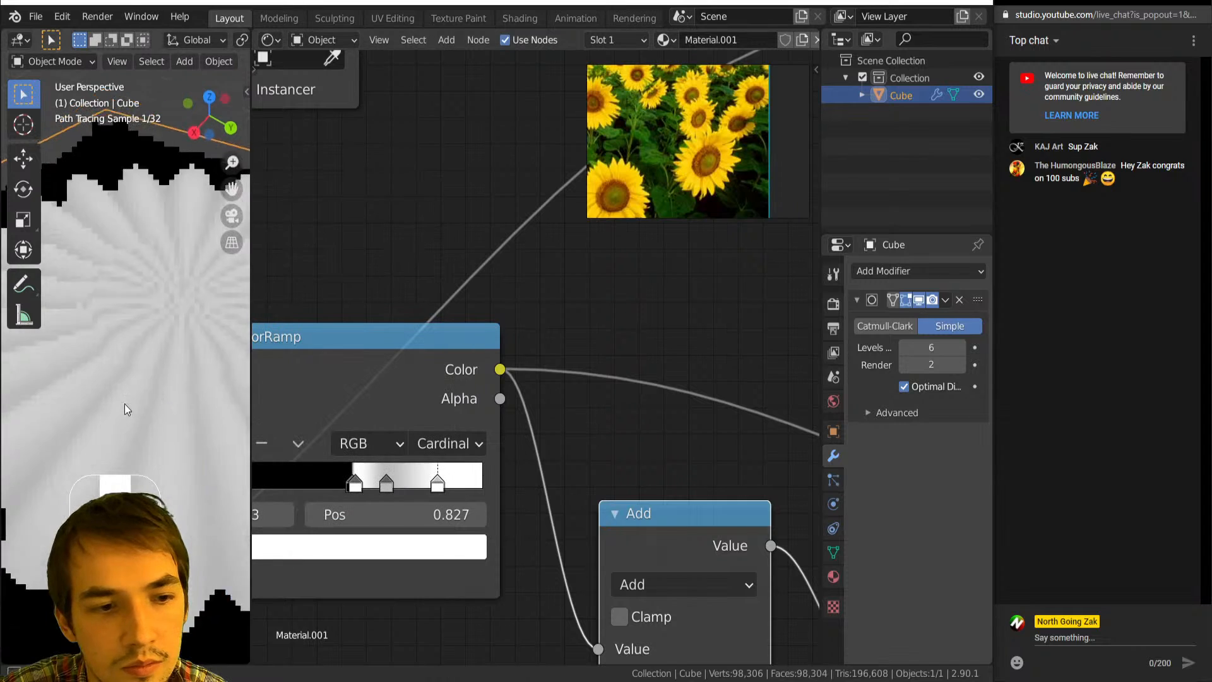
pyautogui.moveTo(124, 404)
pyautogui.mouseDown(button='middle')
pyautogui.moveTo(127, 373)
pyautogui.moveTo(120, 386)
pyautogui.mouseUp(button='middle')
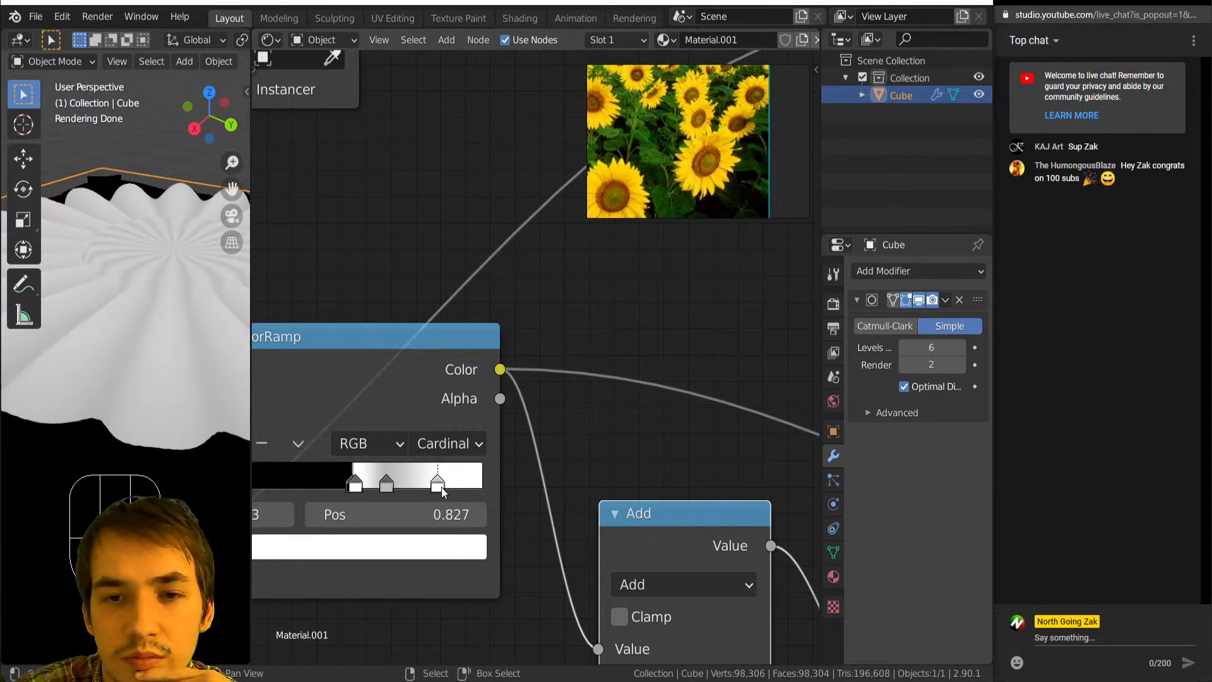
# Move the center ColorRamp's gray stop to 0.552 and second stop to 0.509, and bring the last white stop closer to them.
pyautogui.moveTo(442, 486); pyautogui.dragTo(505, 485)
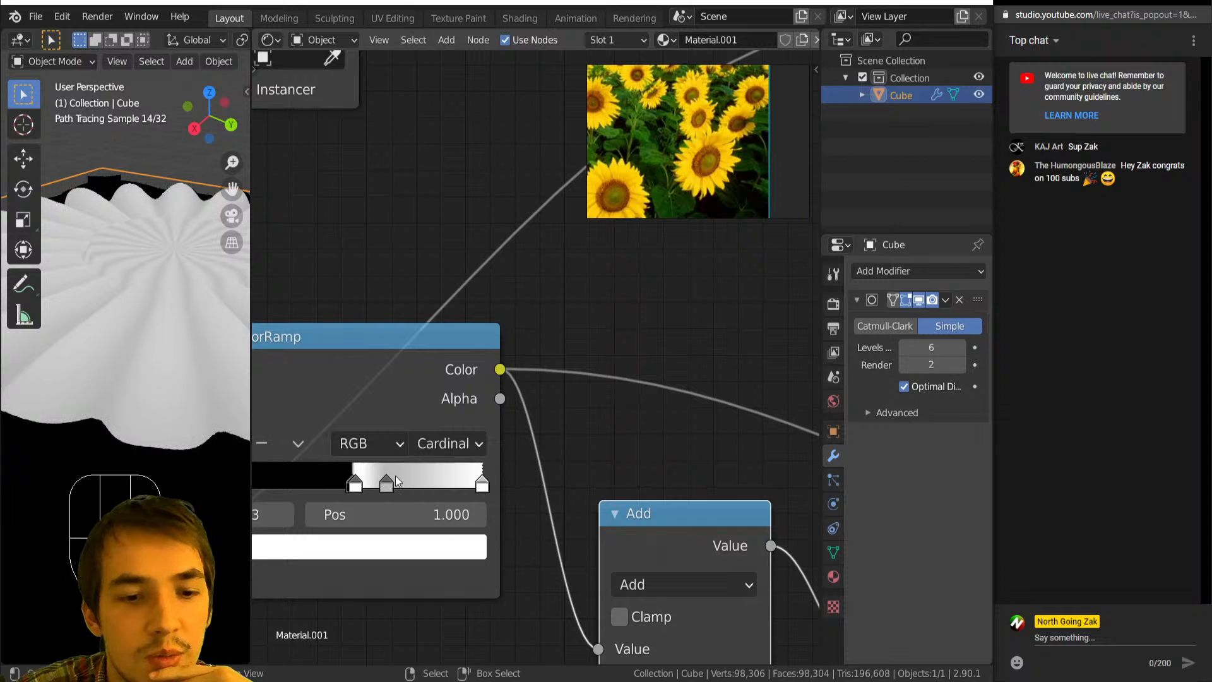
pyautogui.moveTo(395, 476); pyautogui.dragTo(358, 487)
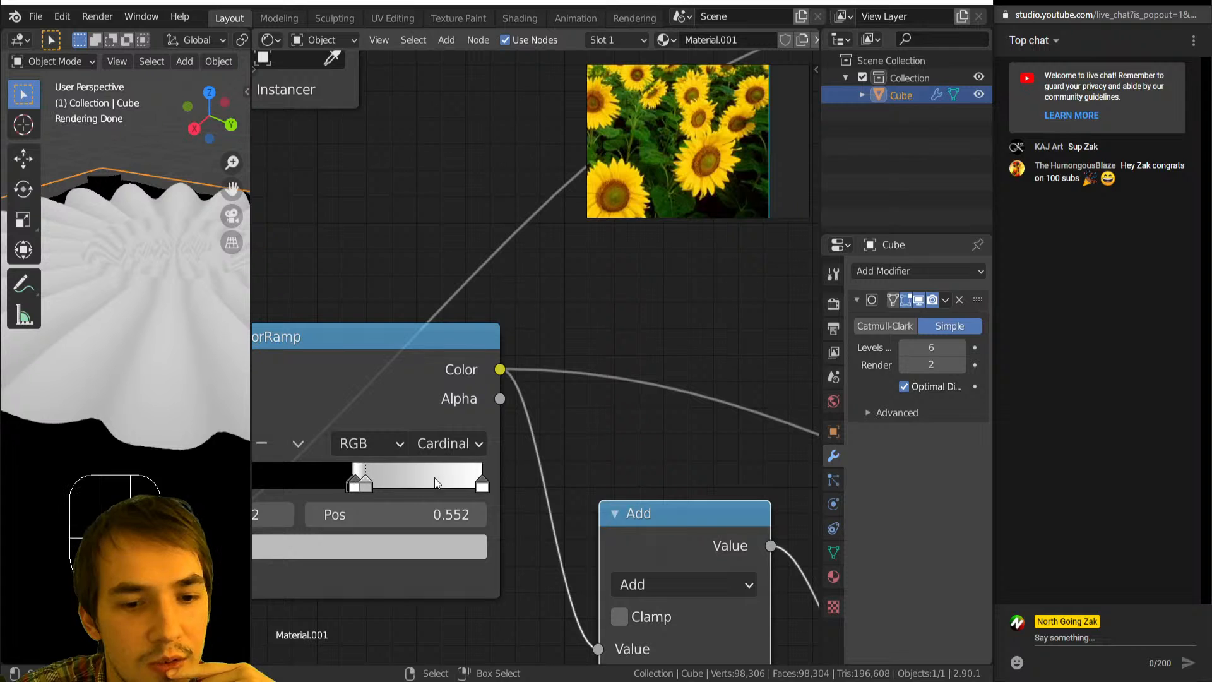
pyautogui.moveTo(482, 486); pyautogui.dragTo(354, 483)
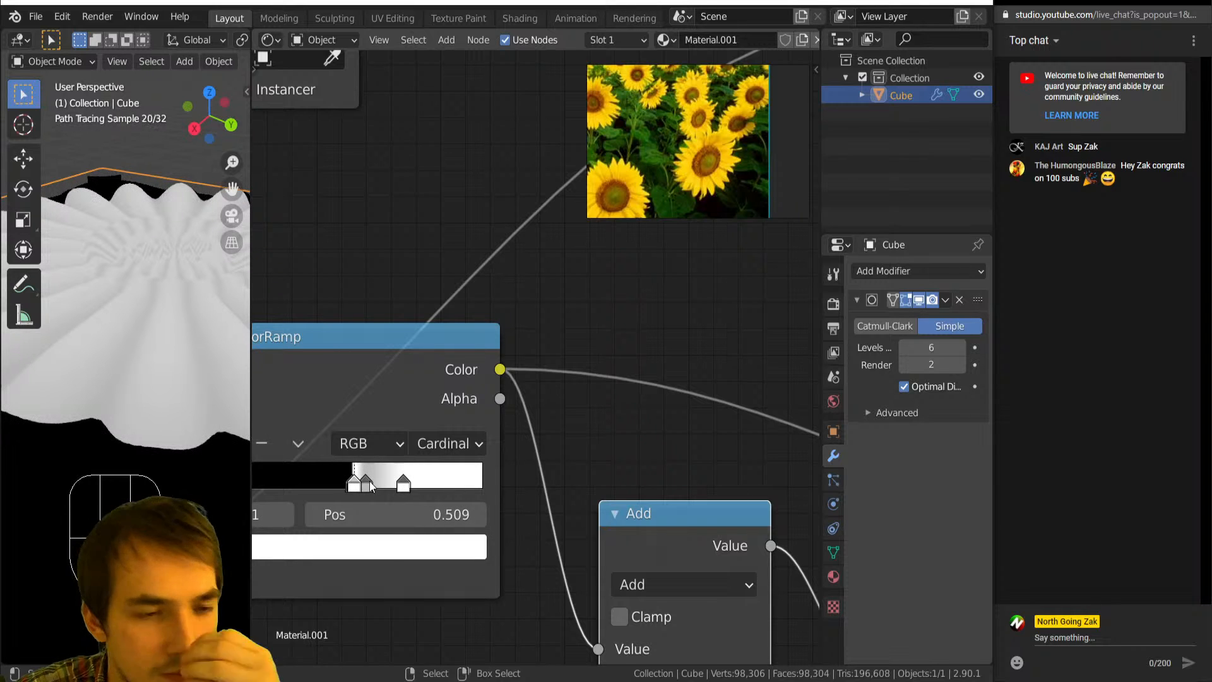
pyautogui.scroll(-5, 189, 346)
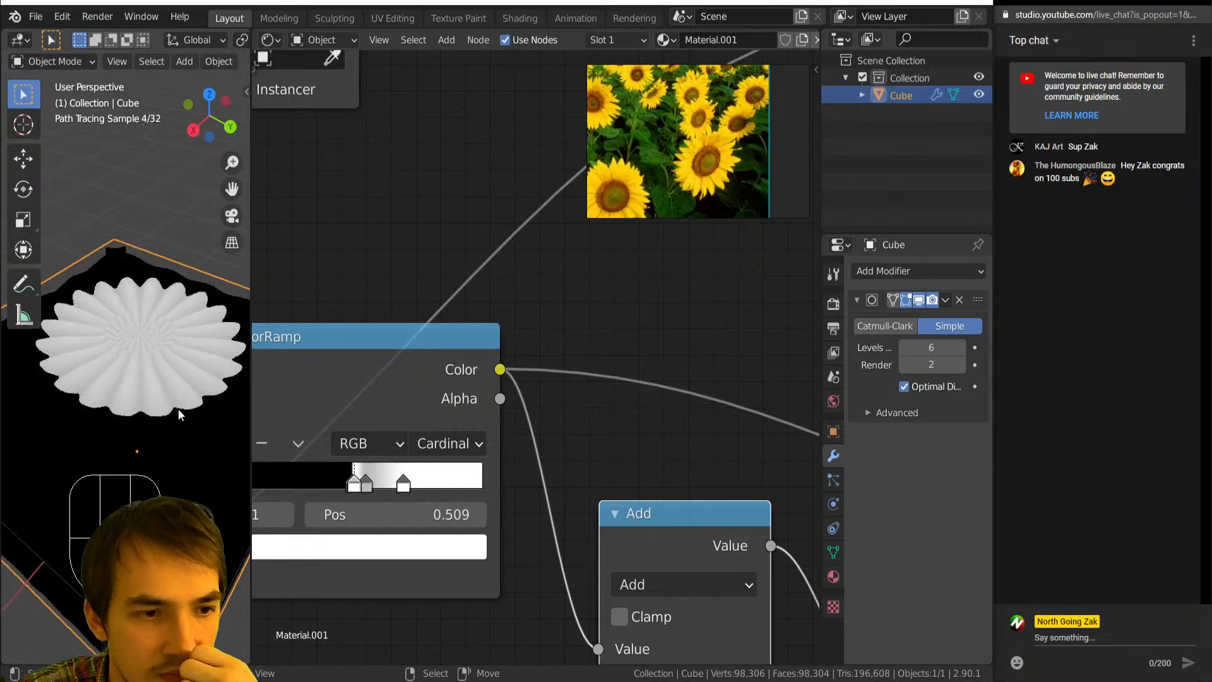
pyautogui.scroll(4, 116, 362)
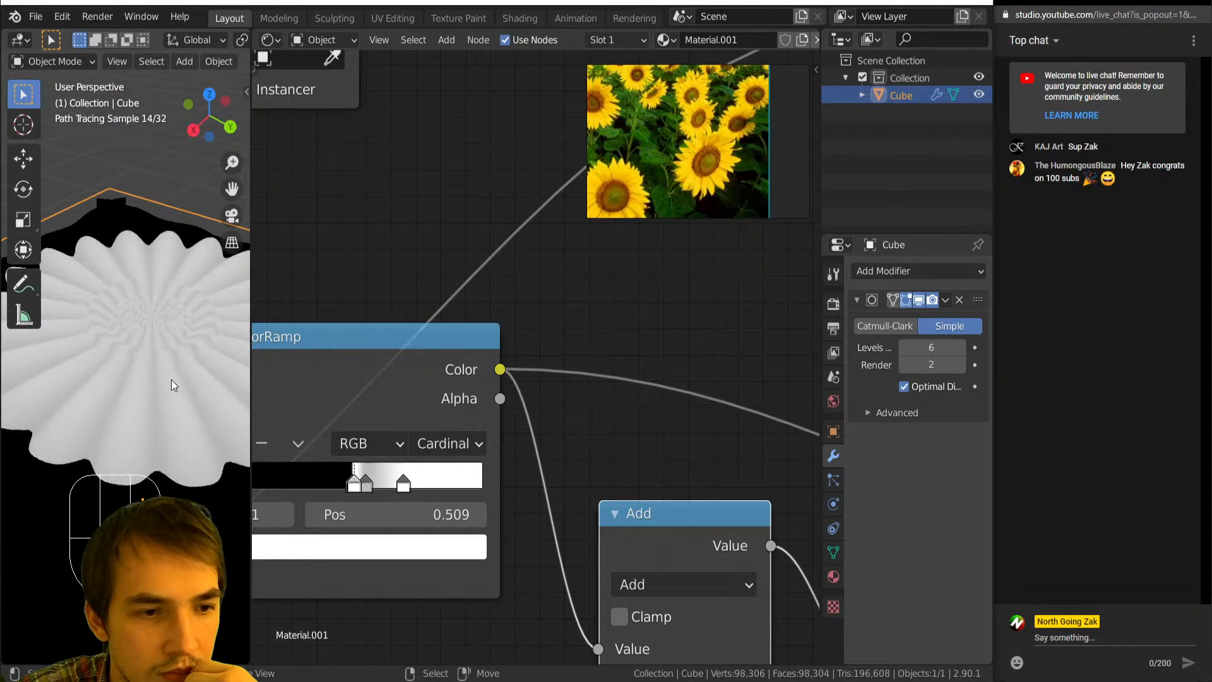
# Preview the output of the lower yellow Add mix node and that of the center ColorRamp on the object.
pyautogui.scroll(-6, 358, 405)
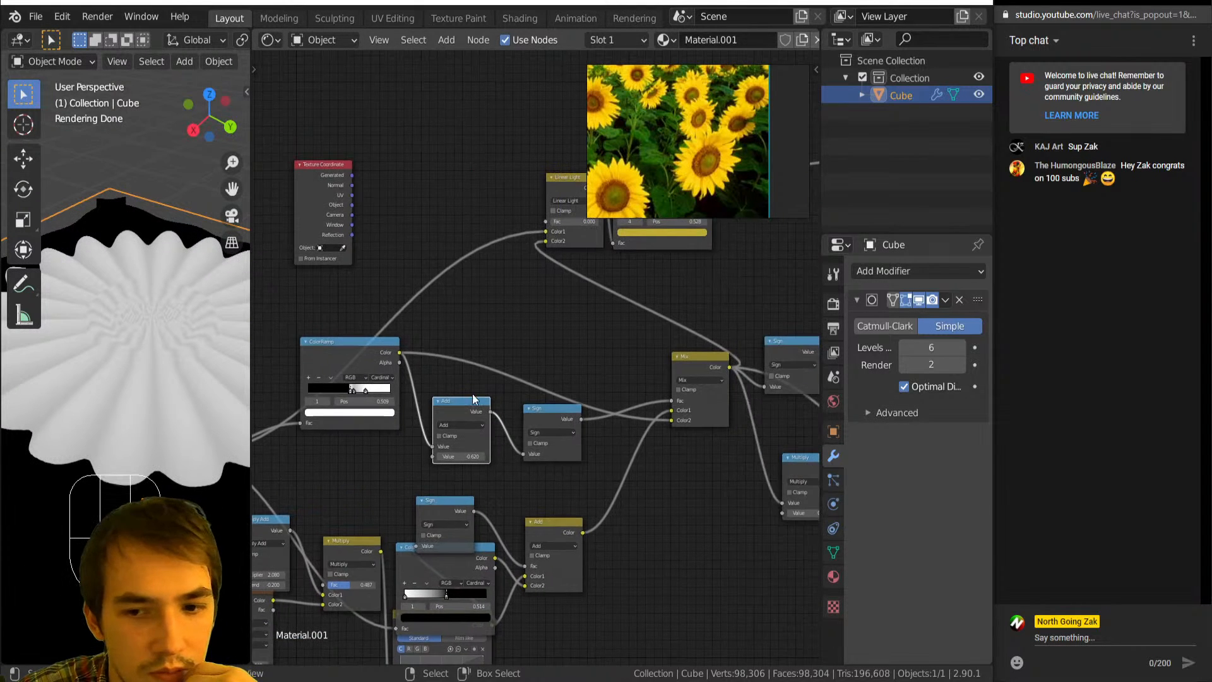
pyautogui.keyDown('ctrl'); pyautogui.keyDown('shift'); pyautogui.click(544, 526); pyautogui.keyUp('shift'); pyautogui.keyUp('ctrl')
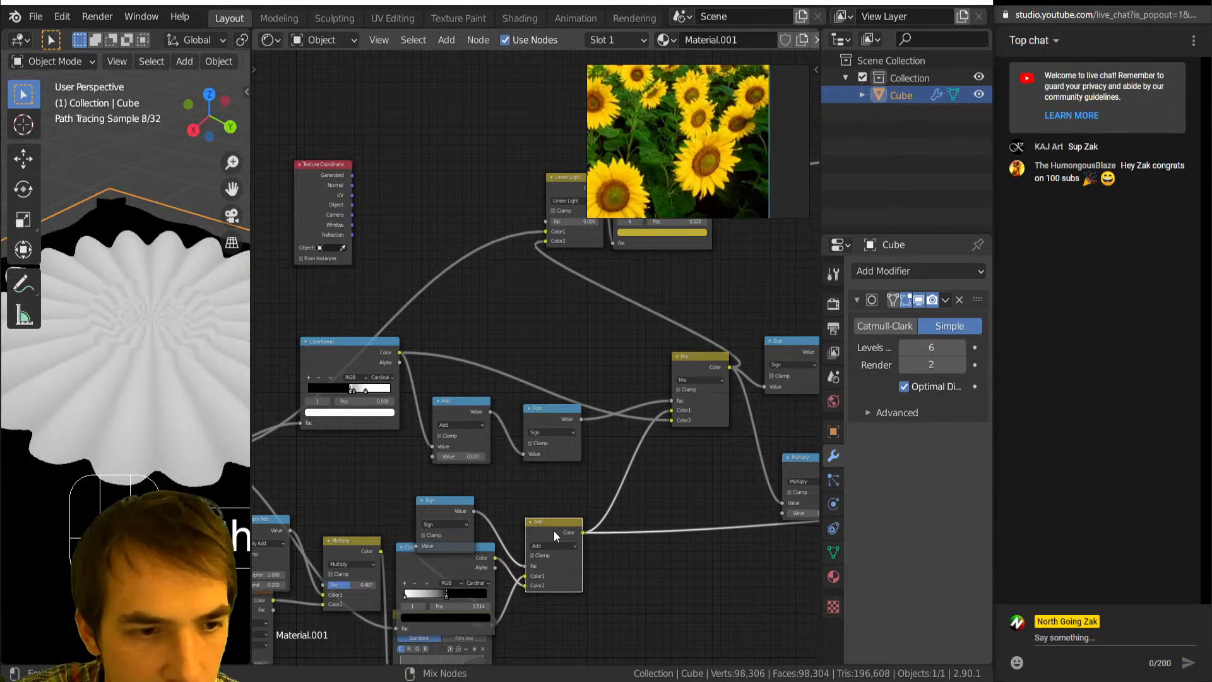
pyautogui.keyDown('ctrl'); pyautogui.keyDown('shift'); pyautogui.click(362, 355); pyautogui.keyUp('shift'); pyautogui.keyUp('ctrl')
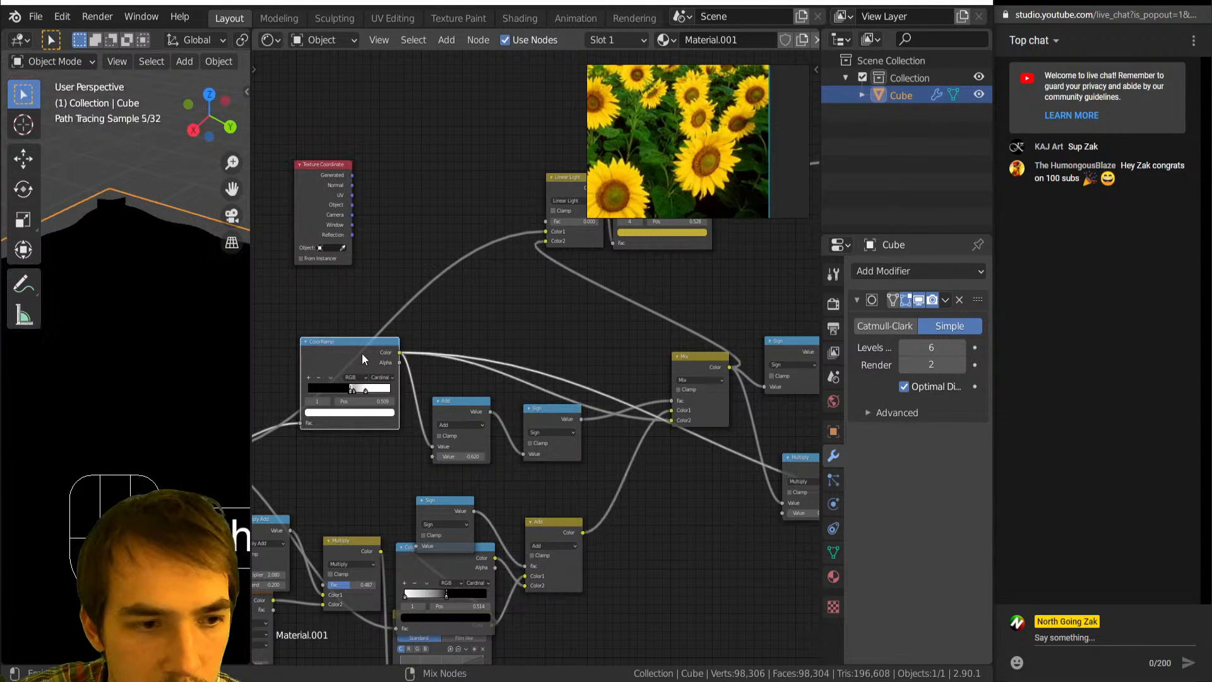
pyautogui.scroll(3, 352, 402)
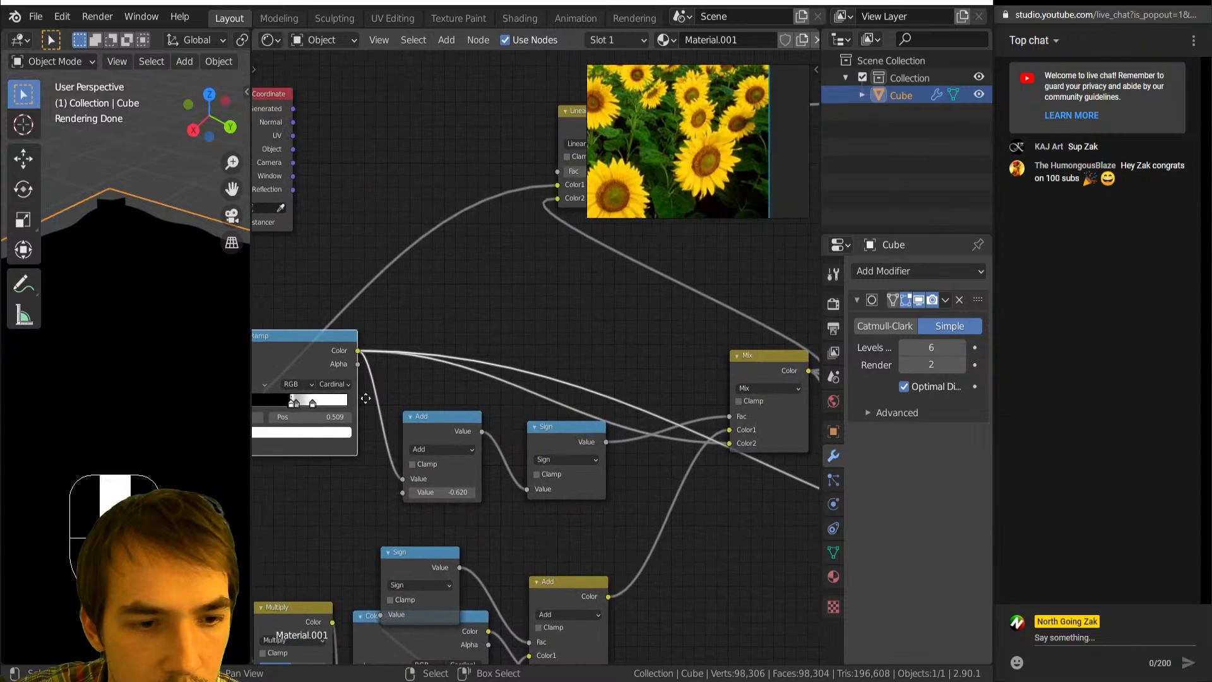
pyautogui.click(389, 390)
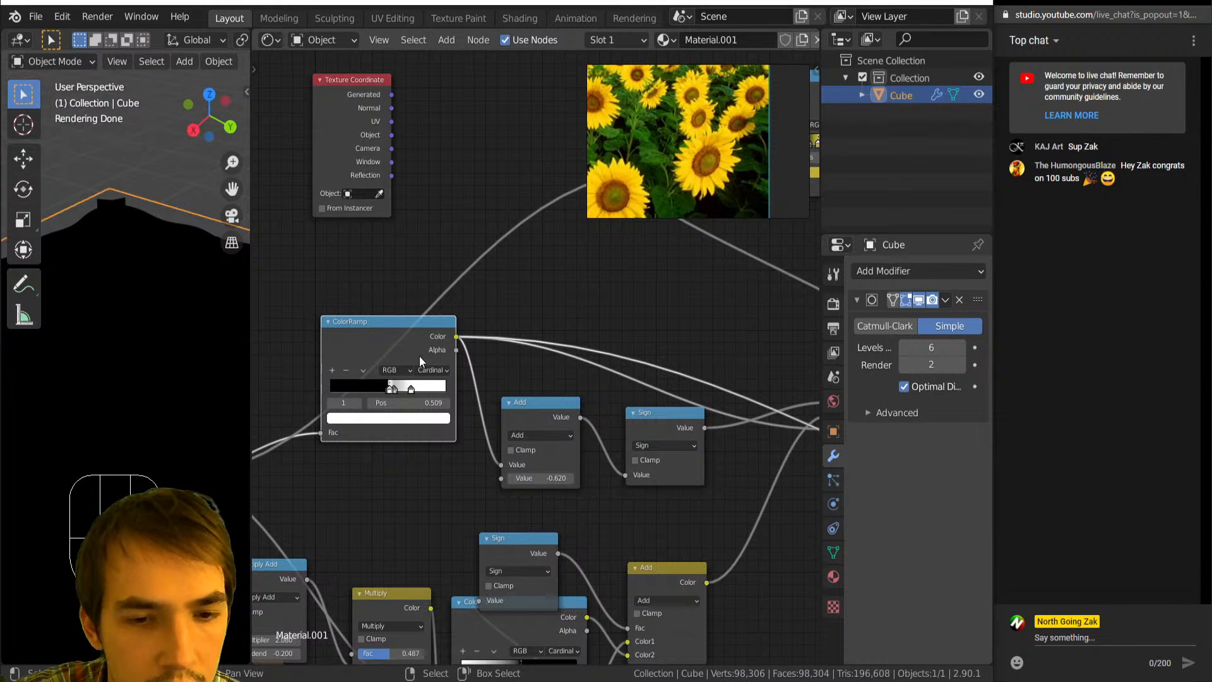
pyautogui.scroll(-3, 185, 358)
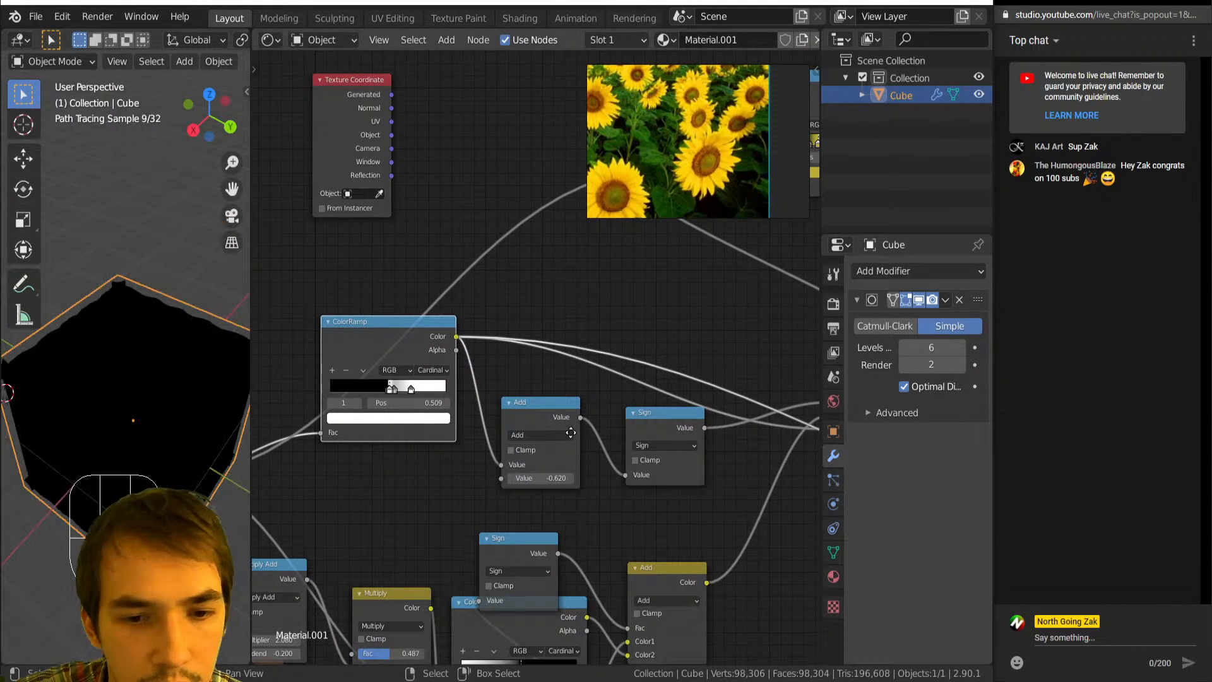
# Disconnect the Multiply node from the Displacement node's Height input.
pyautogui.moveTo(707, 436); pyautogui.dragTo(325, 353, button='middle')
pyautogui.moveTo(757, 355); pyautogui.dragTo(661, 326, button='middle')
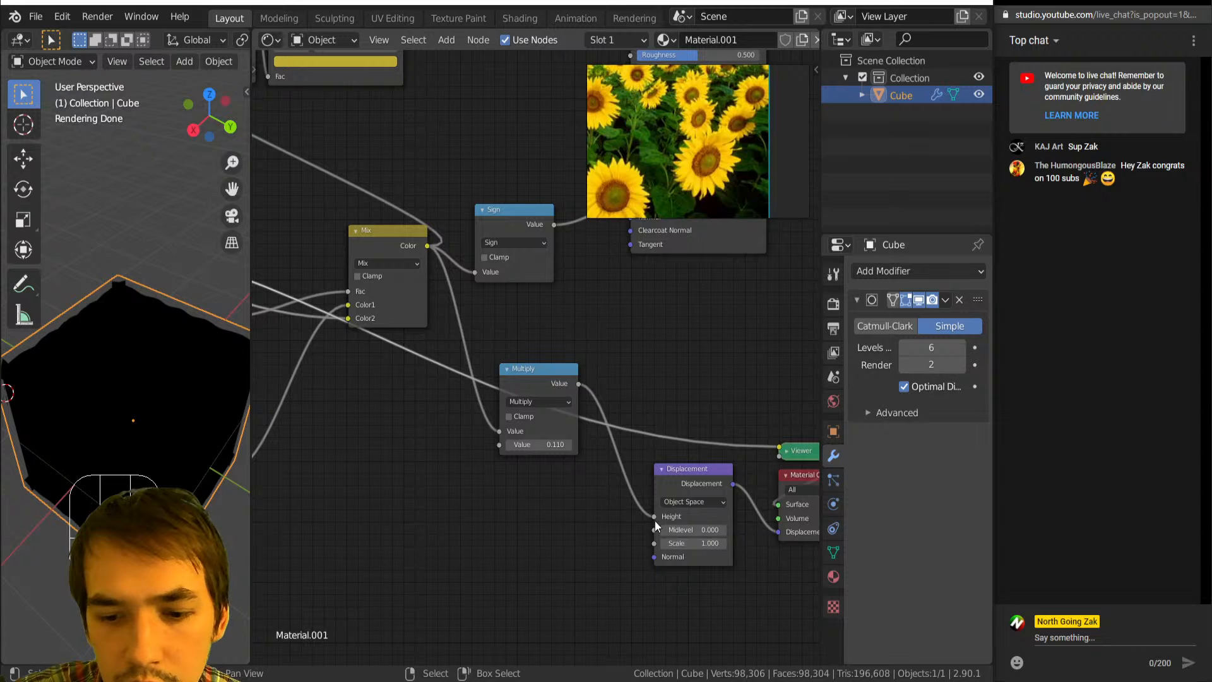
pyautogui.moveTo(655, 516); pyautogui.dragTo(620, 513)
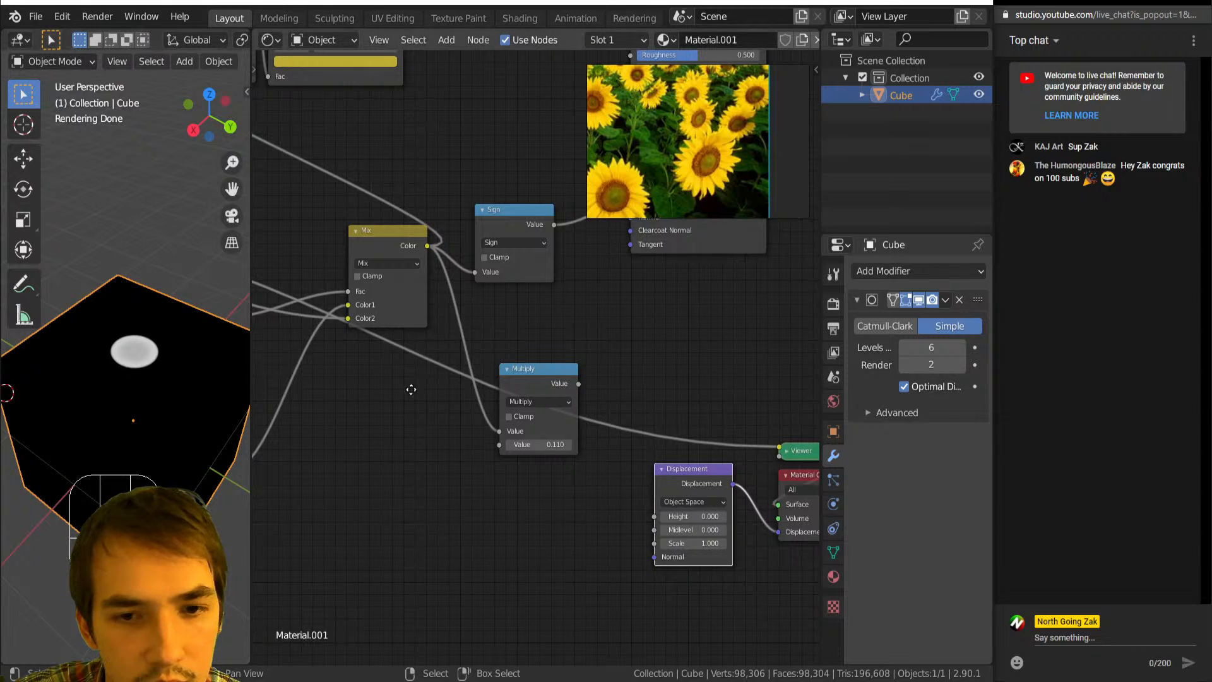
pyautogui.scroll(-2, 413, 417)
pyautogui.moveTo(411, 389); pyautogui.dragTo(420, 331, button='middle')
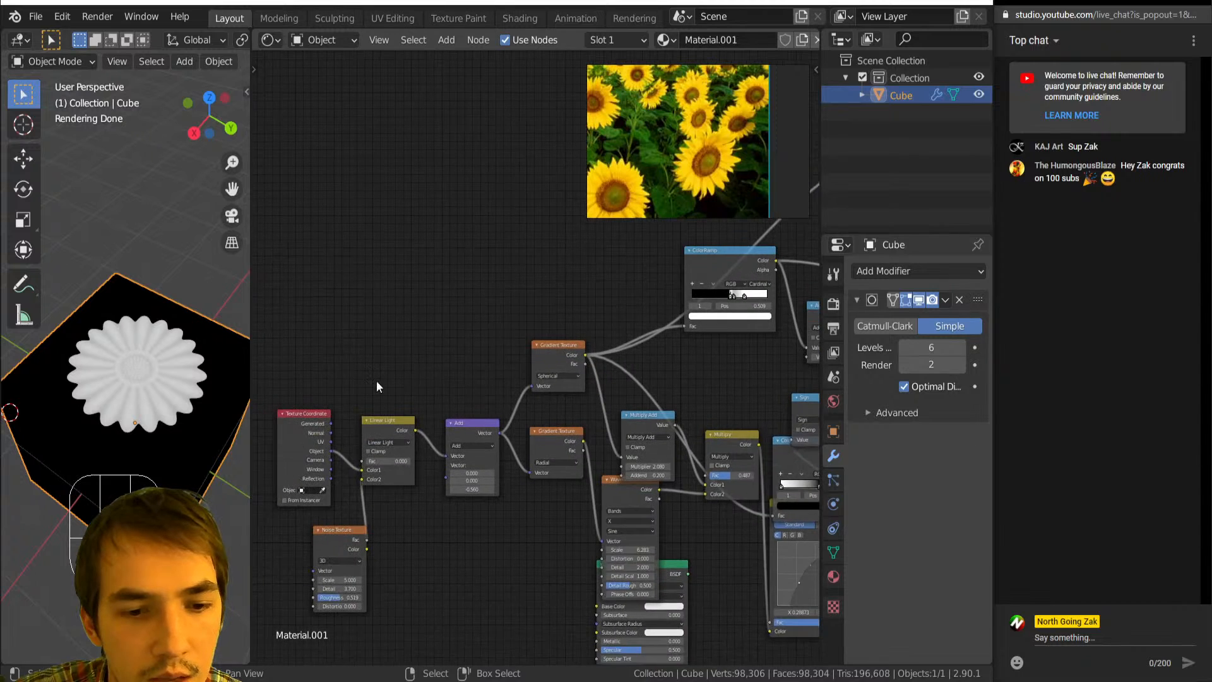
# Move the Texture Coordinate node away from the Linear Light node and connect its Generated output to Color1.
pyautogui.moveTo(376, 380); pyautogui.dragTo(467, 334, button='middle')
pyautogui.scroll(5, 424, 378)
pyautogui.moveTo(377, 404); pyautogui.dragTo(452, 413, button='middle')
pyautogui.moveTo(418, 427); pyautogui.dragTo(258, 430)
pyautogui.moveTo(303, 414); pyautogui.dragTo(402, 418, button='middle')
pyautogui.moveTo(378, 402); pyautogui.dragTo(585, 465)
pyautogui.click(443, 408)
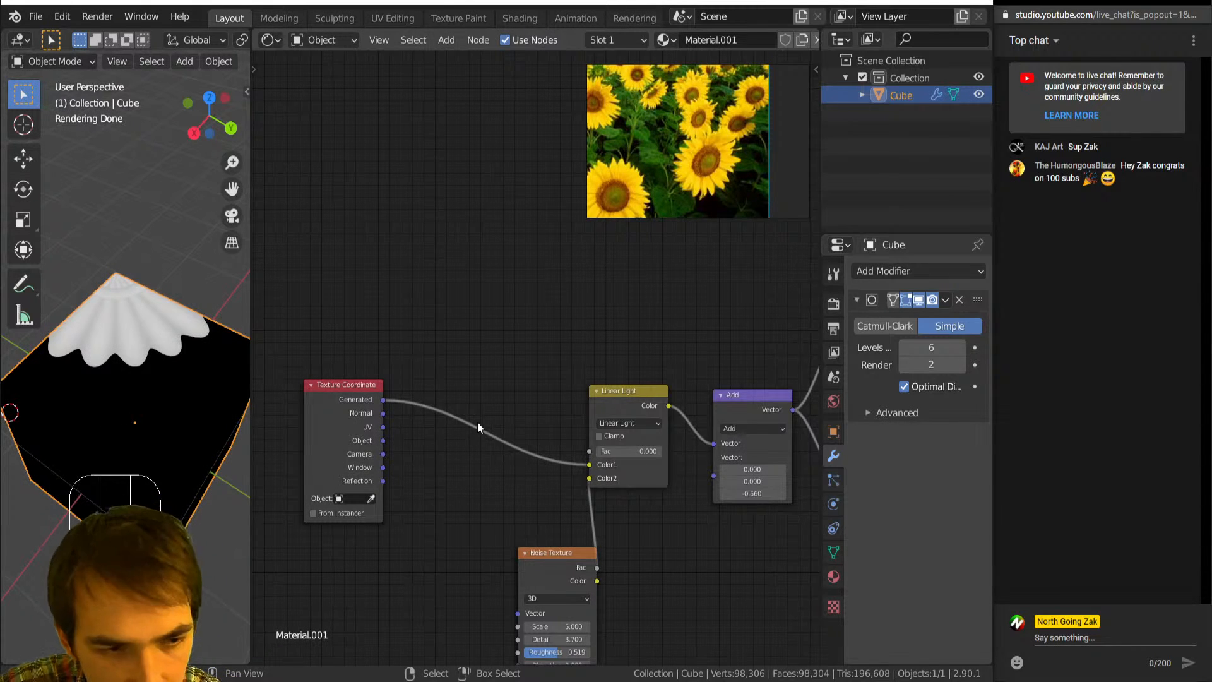
# Feed the Generated coordinates into the Noise Texture's Vector through a shared reroute and move the Texture Coordinate node farther away.
pyautogui.moveTo(384, 404); pyautogui.dragTo(517, 613)
pyautogui.keyDown('shift'); pyautogui.moveTo(492, 407); pyautogui.dragTo(448, 511, button='right'); pyautogui.keyUp('shift')
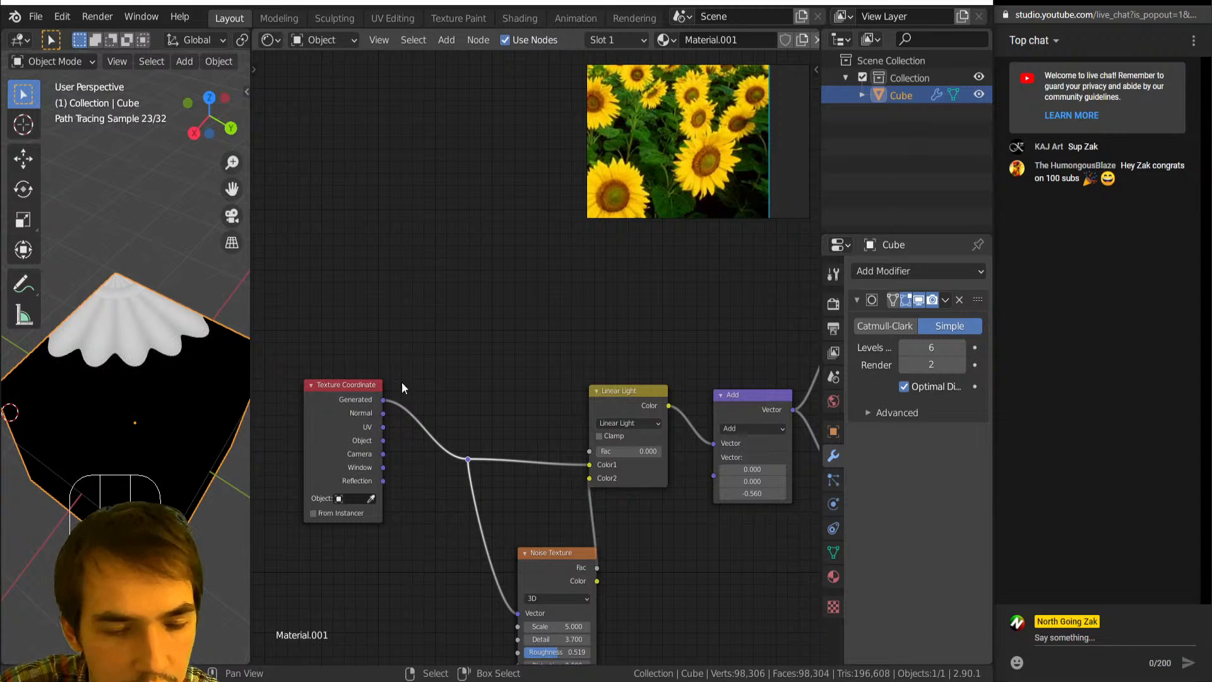
pyautogui.moveTo(377, 387); pyautogui.dragTo(208, 372)
pyautogui.moveTo(444, 402); pyautogui.dragTo(549, 404, button='middle')
pyautogui.scroll(-2, 549, 404)
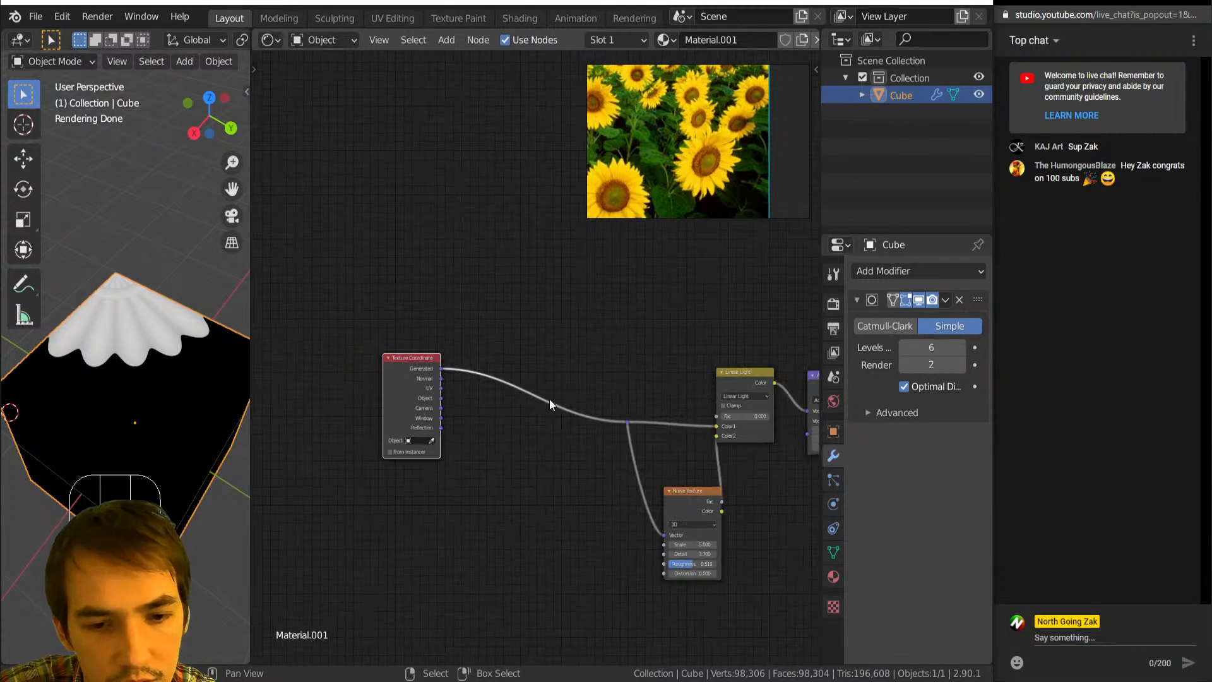
pyautogui.hotkey('shift', 'a')
pyautogui.moveTo(516, 372)
pyautogui.click(594, 514)
pyautogui.rightClick(520, 371)
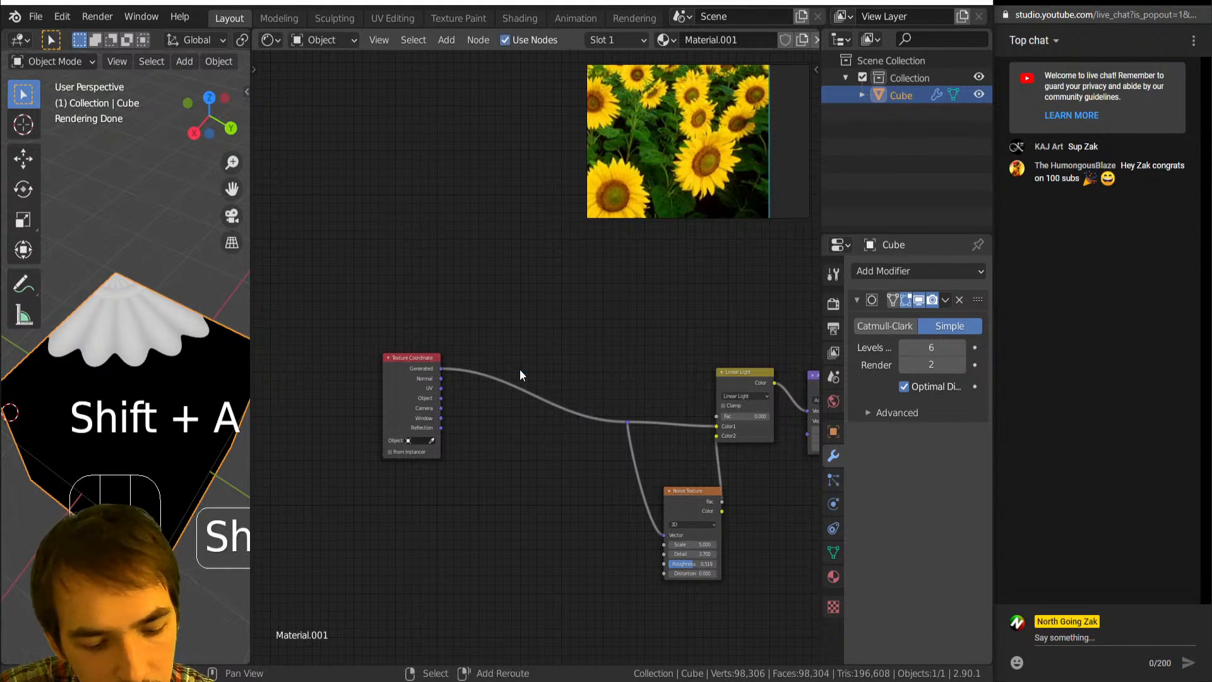
# Insert a Vector Math Add node after the Texture Coordinate node and set all three vector components to -0.5.
pyautogui.hotkey('shift', 'a')
pyautogui.press('n')
pyautogui.press('v')
pyautogui.click(493, 331)
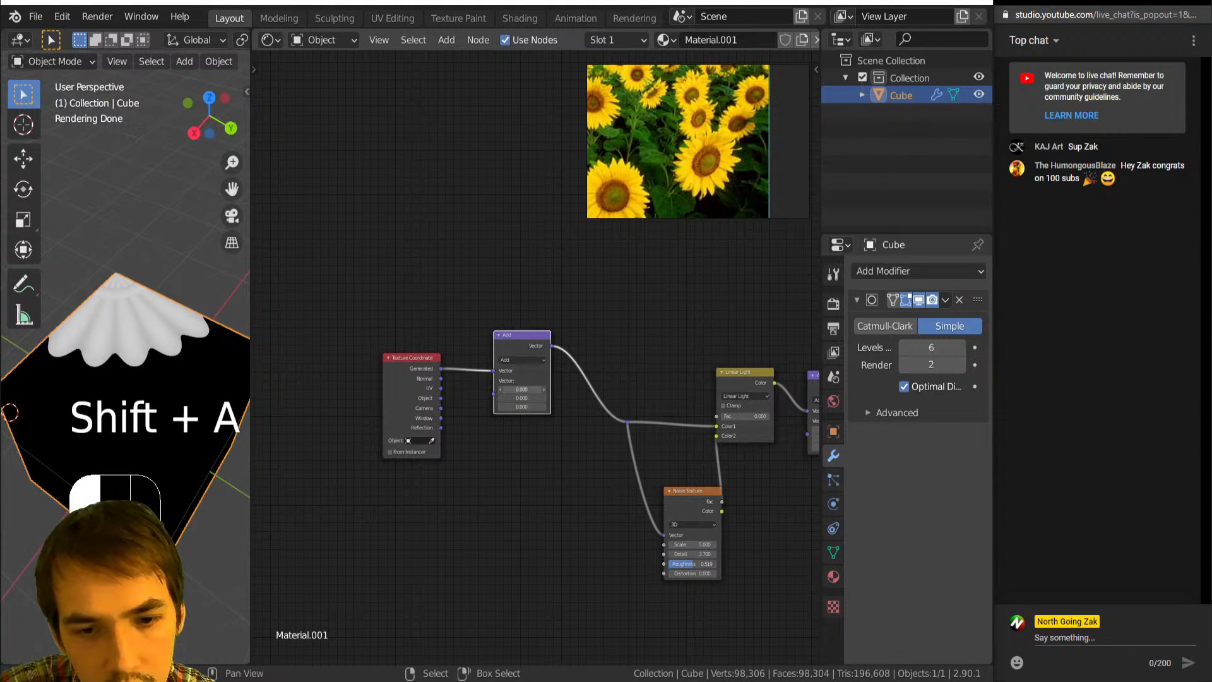
pyautogui.write('-0.5')
pyautogui.press('Return')
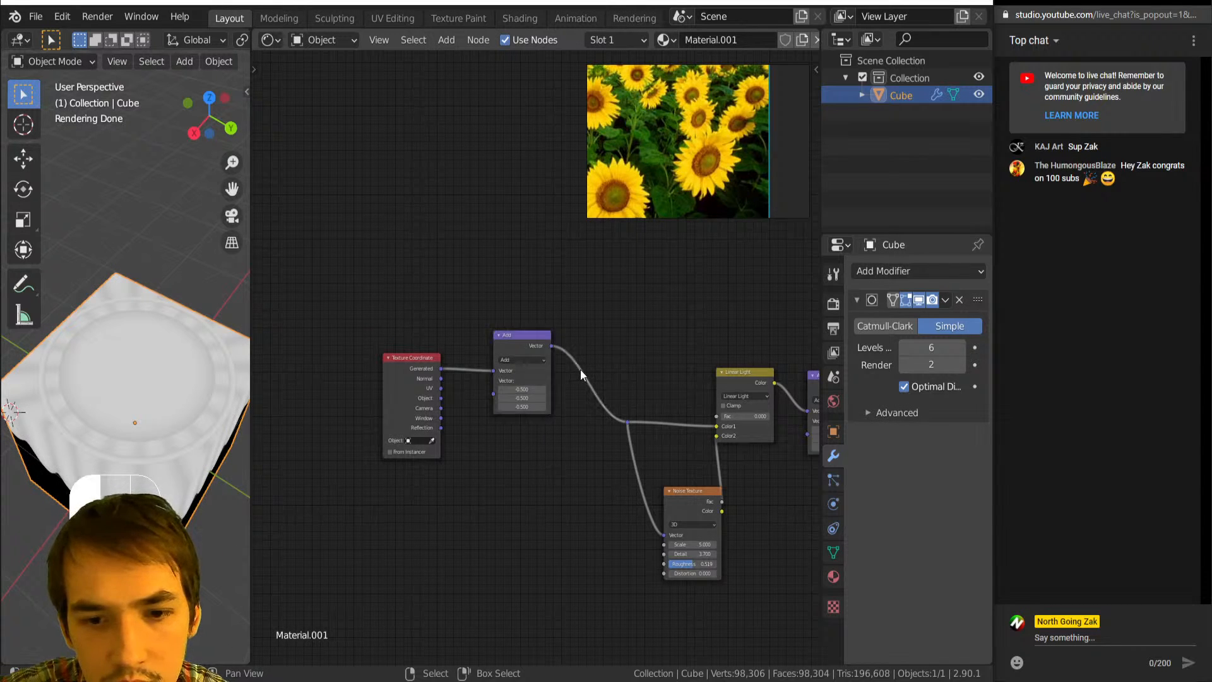
# Insert a Vector Math node after the -0.5 Add node, set it to Scale, and set its scale to 2.
pyautogui.hotkey('shift', 'a')
pyautogui.moveTo(581, 375)
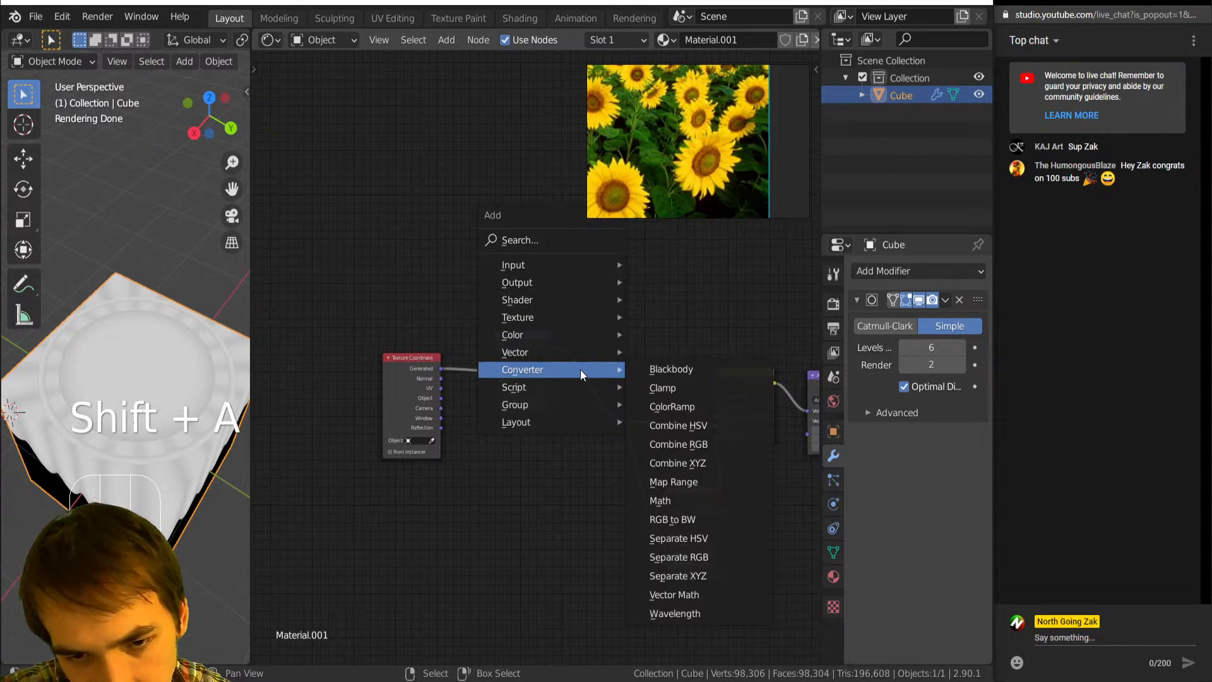
pyautogui.press('Right')
pyautogui.press('v')
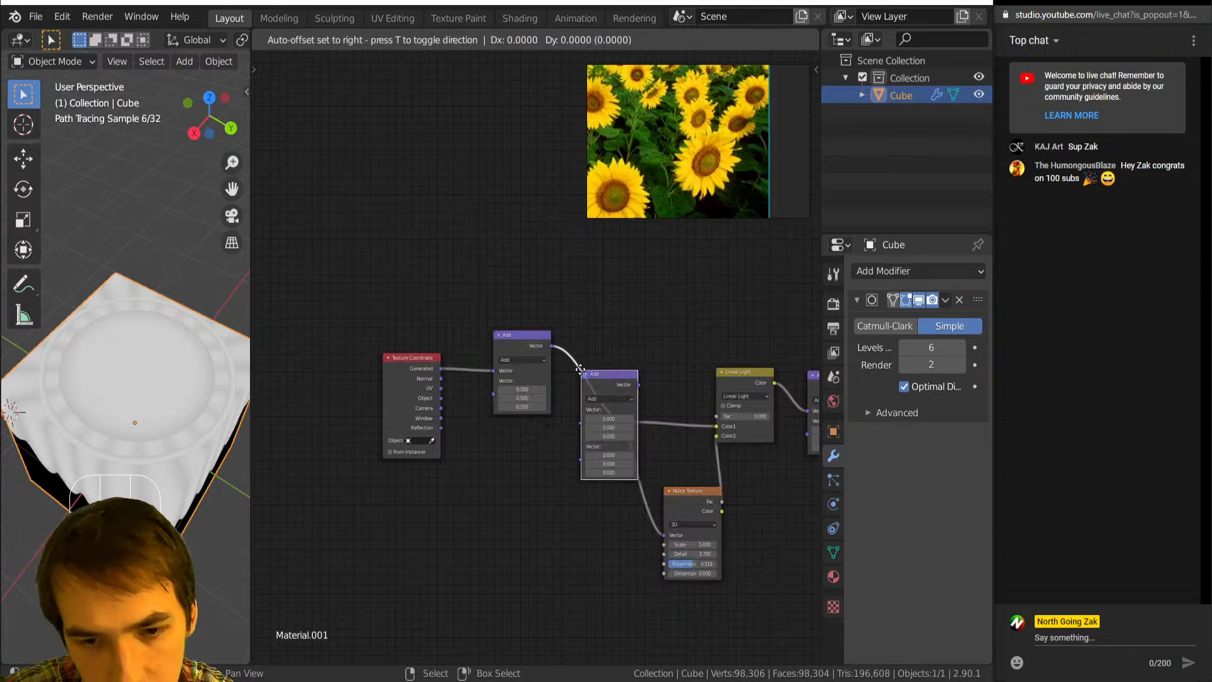
pyautogui.click(570, 352)
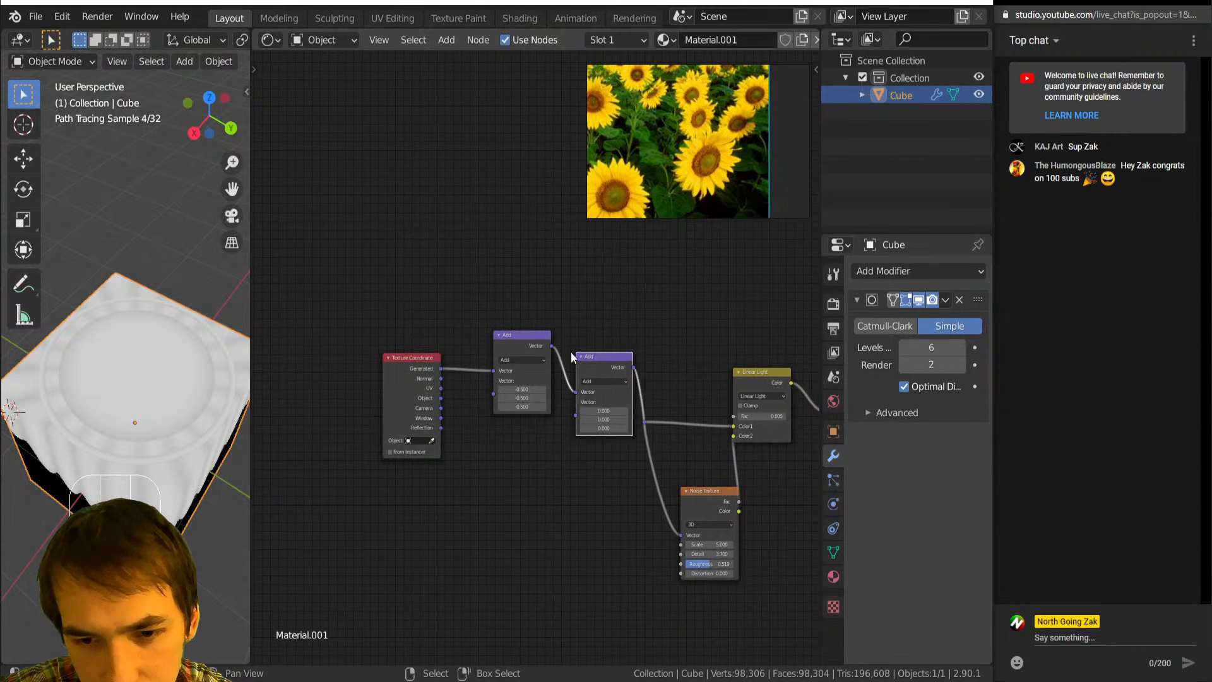
pyautogui.click(613, 382)
pyautogui.press('e')
pyautogui.click(607, 405)
pyautogui.write('2')
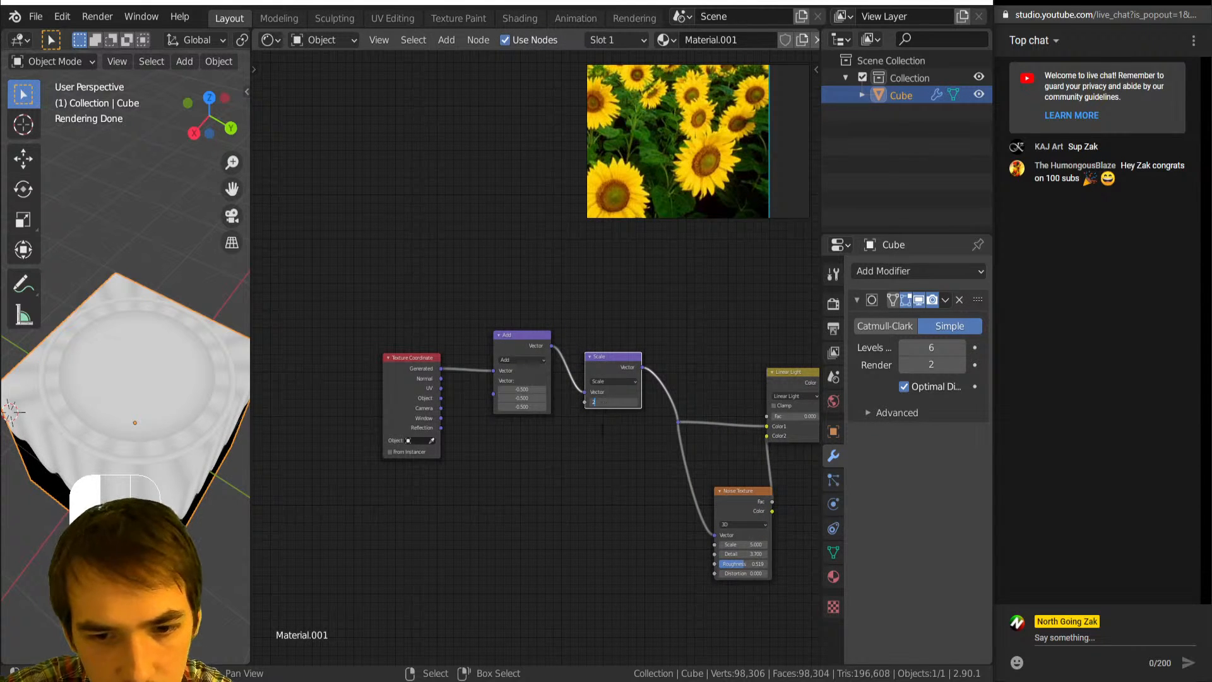
pyautogui.press('Return')
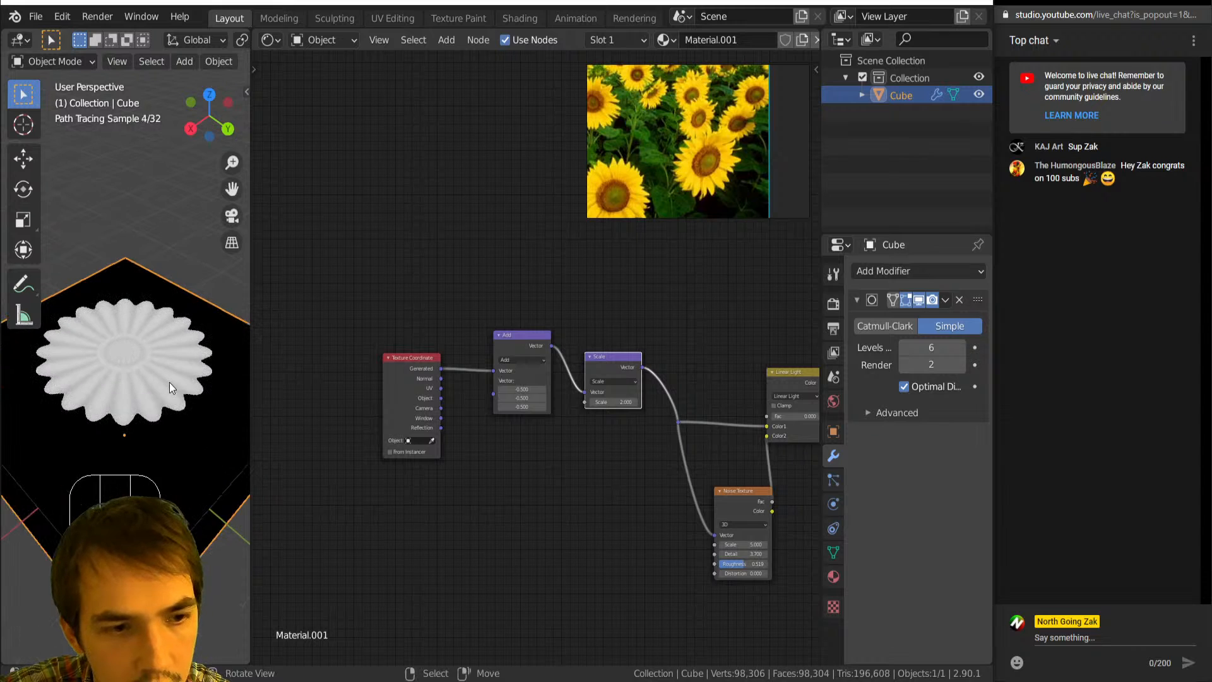
# Connect the Multiply node's Value output to the Displacement node's Height input.
pyautogui.scroll(2, 68, 361)
pyautogui.moveTo(382, 388); pyautogui.dragTo(425, 475, button='middle')
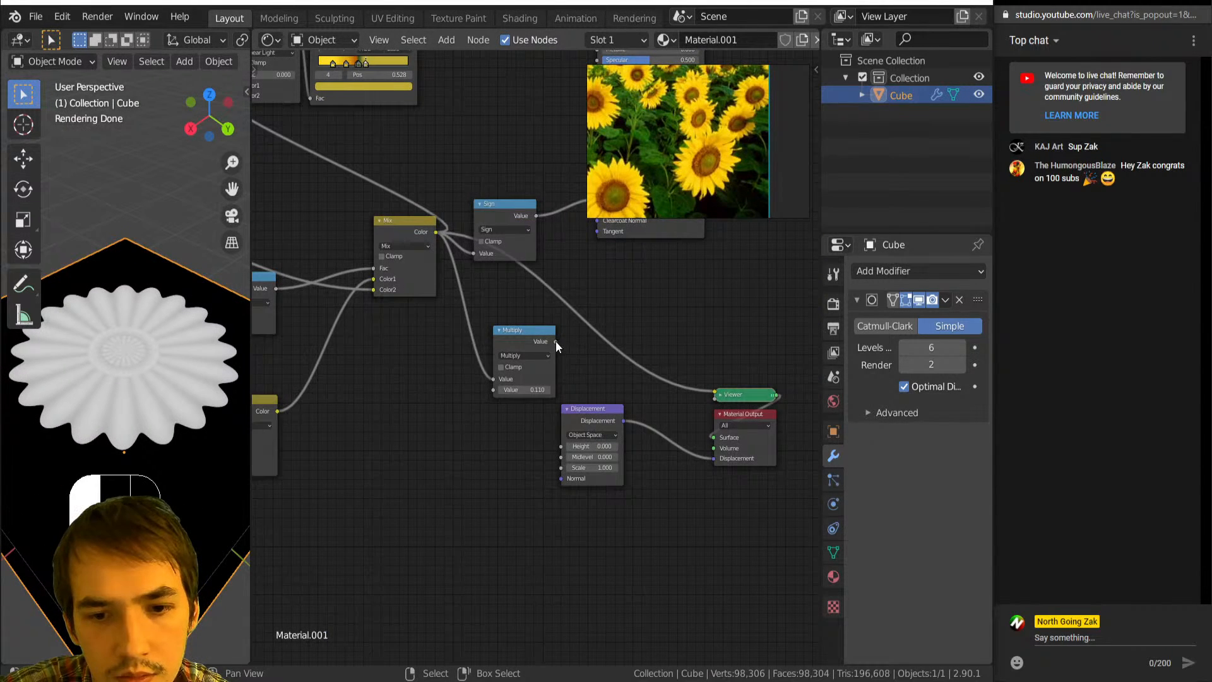
pyautogui.moveTo(556, 342); pyautogui.dragTo(561, 446)
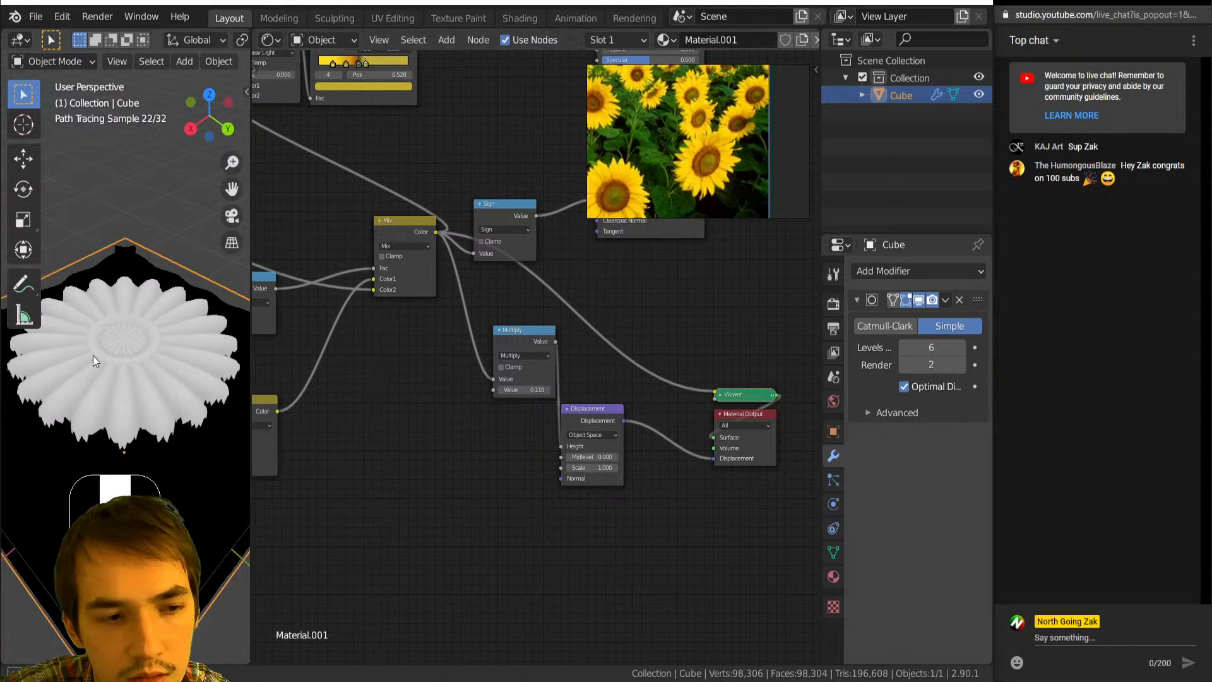
pyautogui.moveTo(92, 355); pyautogui.dragTo(245, 347, button='middle')
# Move the last stop of the black-and-white ColorRamp to position 1.000.
pyautogui.moveTo(336, 326); pyautogui.dragTo(537, 414, button='middle')
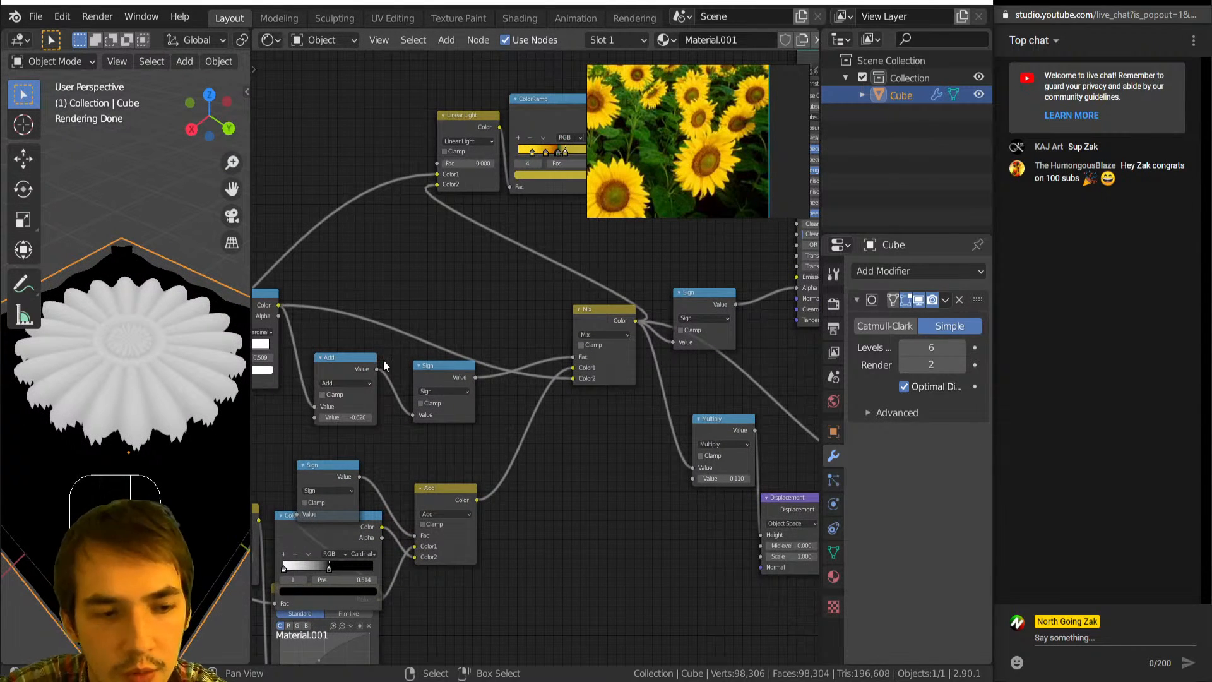
pyautogui.moveTo(337, 366); pyautogui.dragTo(546, 372, button='middle')
pyautogui.scroll(3, 546, 363)
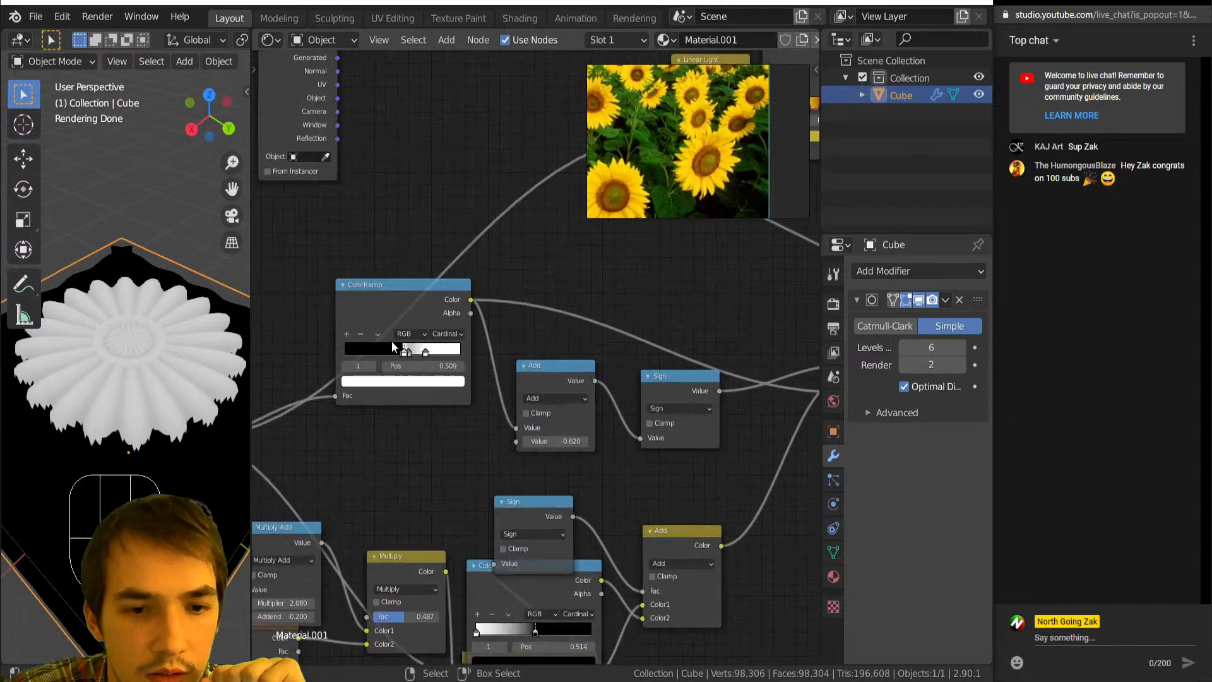
pyautogui.scroll(4, 392, 341)
pyautogui.moveTo(483, 387); pyautogui.dragTo(569, 393)
pyautogui.click(431, 389)
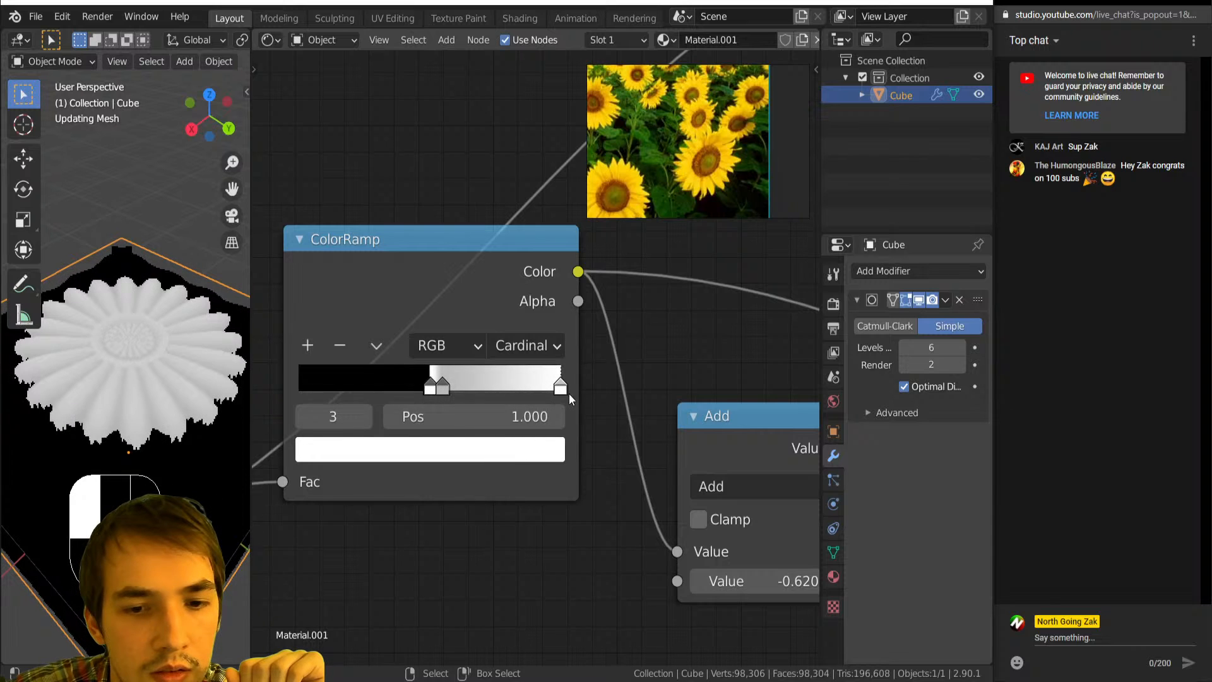
pyautogui.click(506, 444)
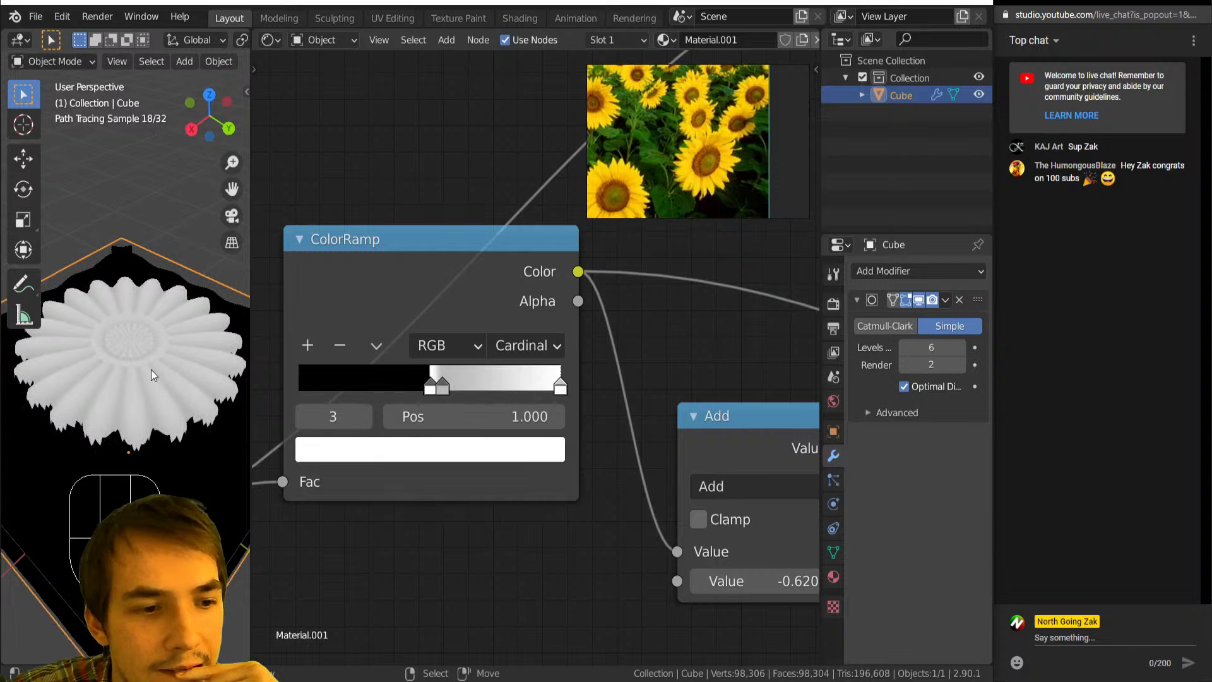
# Reconnect the black-and-white ColorRamp's Color output directly to the Sign node's Value, bypassing the Add node.
pyautogui.scroll(-7, 524, 400)
pyautogui.scroll(2, 438, 421)
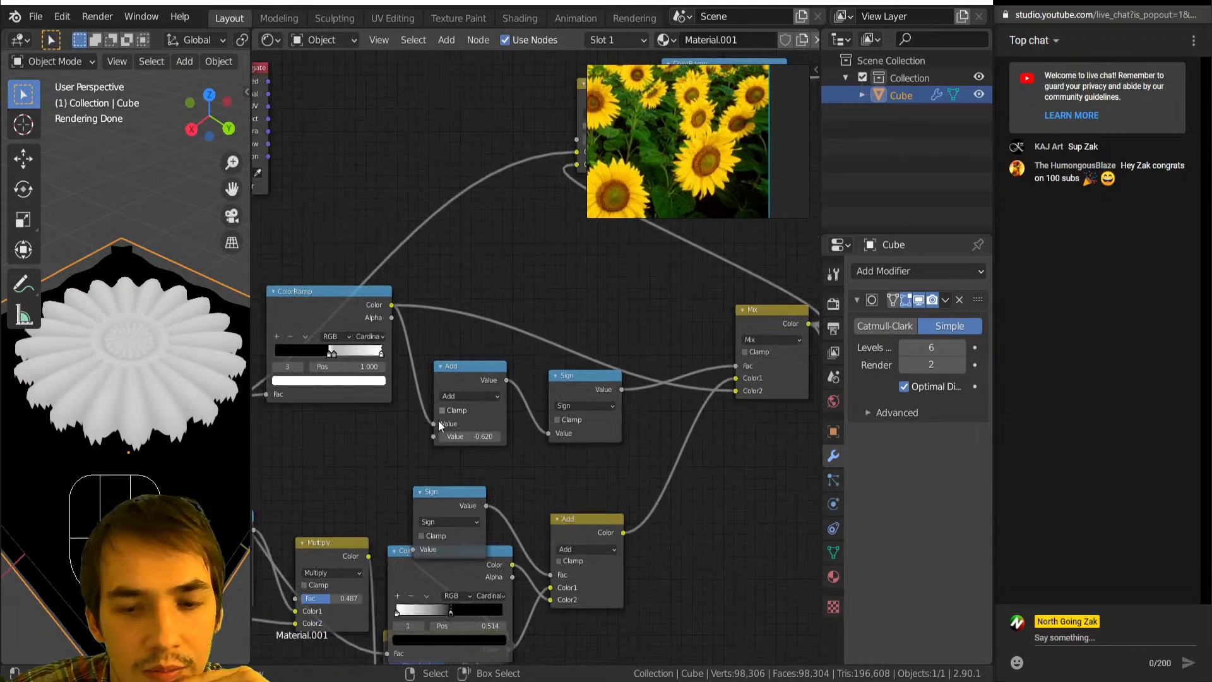
pyautogui.moveTo(433, 423); pyautogui.dragTo(548, 434)
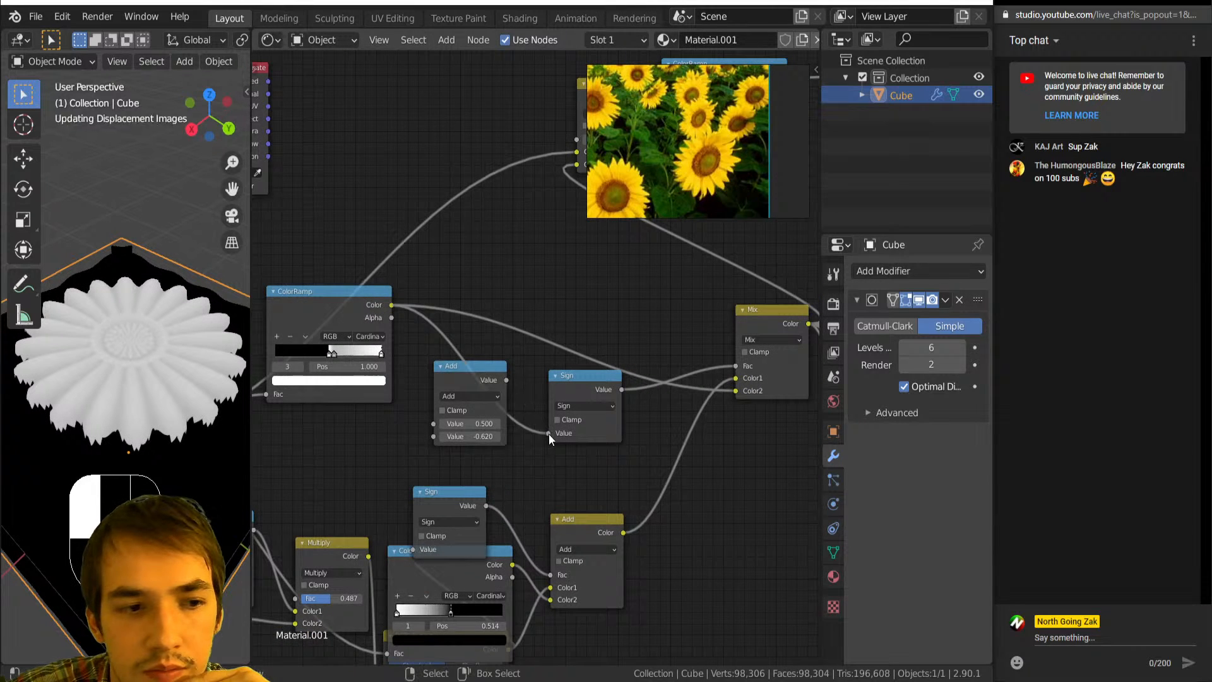
pyautogui.moveTo(69, 361)
pyautogui.mouseDown(button='middle')
pyautogui.moveTo(77, 316)
pyautogui.moveTo(73, 384)
pyautogui.mouseUp(button='middle')
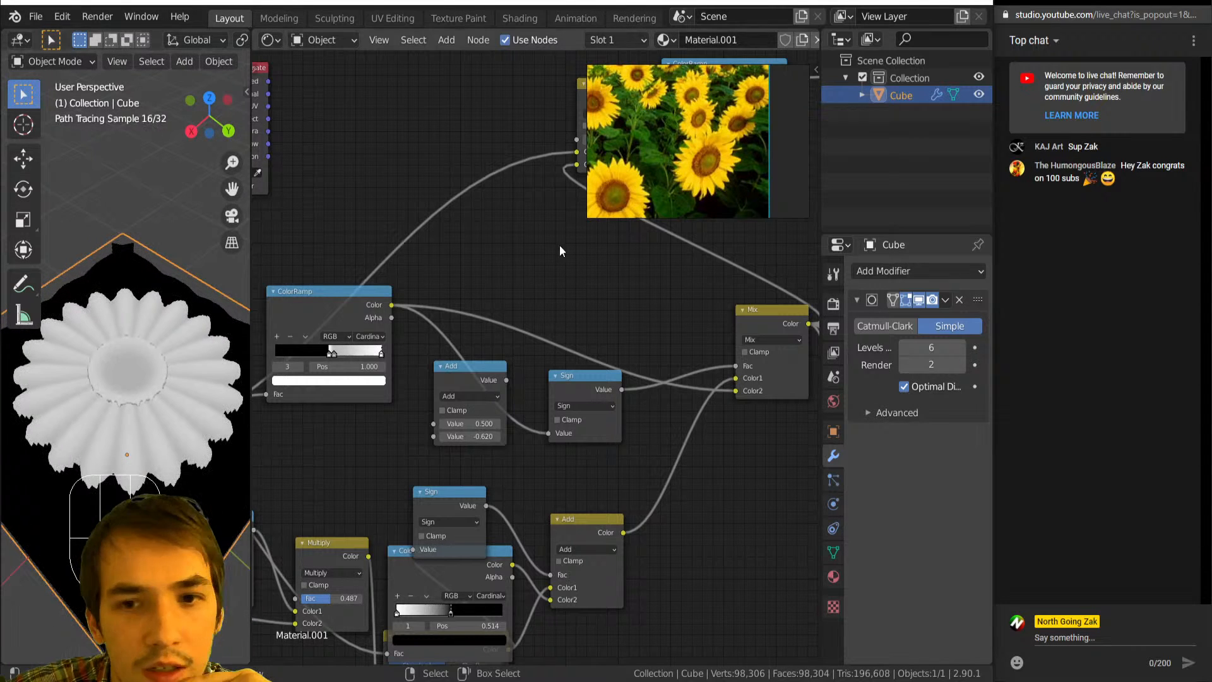
pyautogui.moveTo(108, 344)
pyautogui.mouseDown(button='middle')
pyautogui.moveTo(95, 336)
pyautogui.moveTo(109, 302)
pyautogui.moveTo(96, 350)
pyautogui.mouseUp(button='middle')
# Preview the Principled BSDF's shaded result on the displaced flower.
pyautogui.scroll(-2, 481, 328)
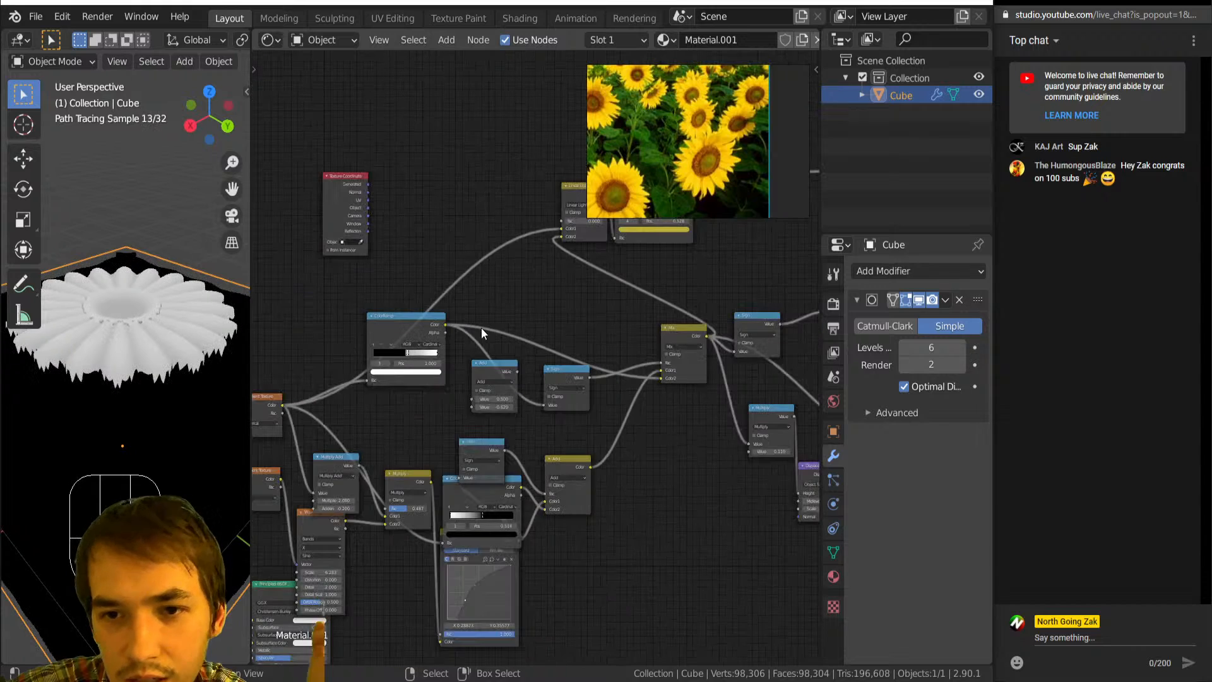
pyautogui.moveTo(23, 375); pyautogui.dragTo(57, 353, button='middle')
pyautogui.moveTo(508, 434); pyautogui.dragTo(433, 423, button='middle')
pyautogui.scroll(3, 470, 441)
pyautogui.moveTo(726, 278); pyautogui.dragTo(484, 451, button='middle')
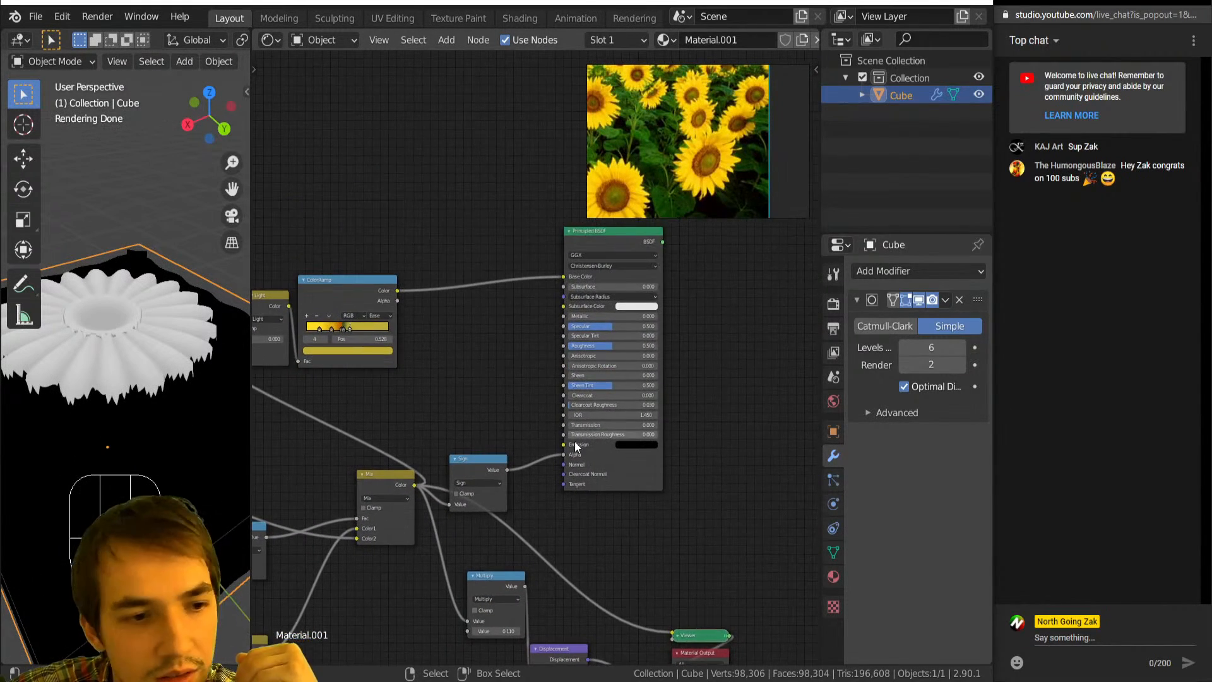
pyautogui.keyDown('ctrl'); pyautogui.keyDown('shift'); pyautogui.click(639, 468); pyautogui.keyUp('shift'); pyautogui.keyUp('ctrl')
pyautogui.moveTo(183, 381); pyautogui.dragTo(190, 334, button='middle')
# In the yellow petal ColorRamp, move the last stop to 0.725, stop 1 to 0.467, and the dark orange and green stops farther along.
pyautogui.moveTo(341, 392); pyautogui.dragTo(511, 411, button='middle')
pyautogui.scroll(2, 427, 383)
pyautogui.scroll(3, 505, 393)
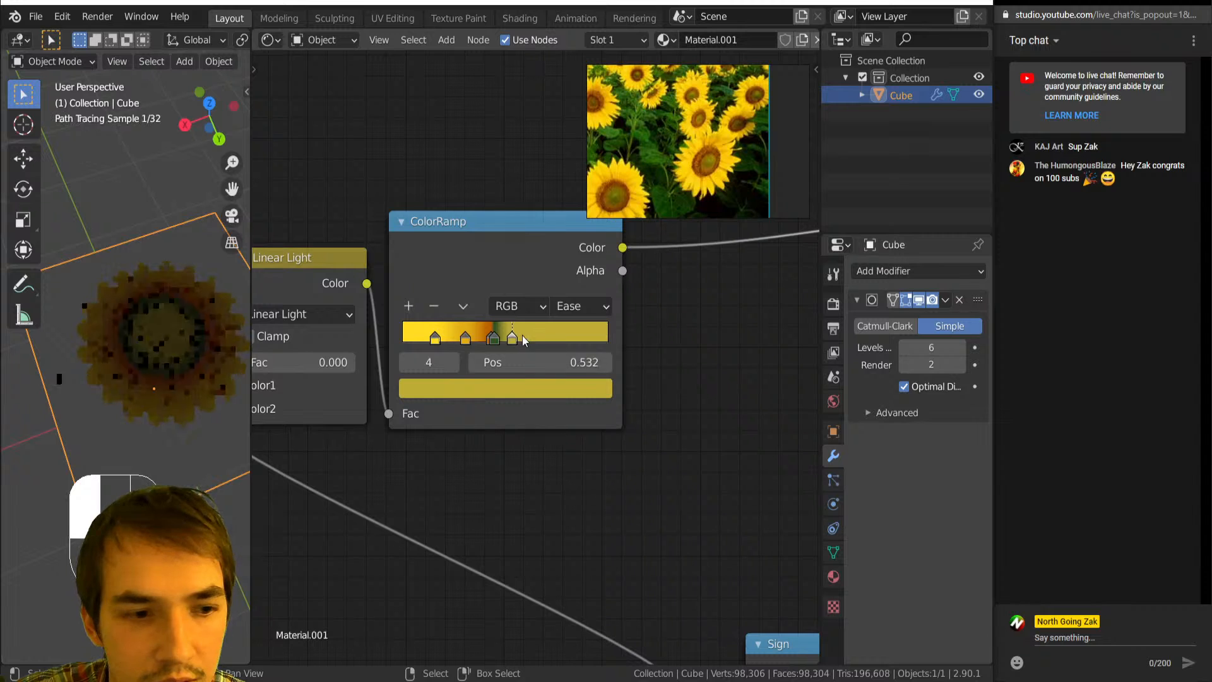
pyautogui.moveTo(513, 338); pyautogui.dragTo(585, 342)
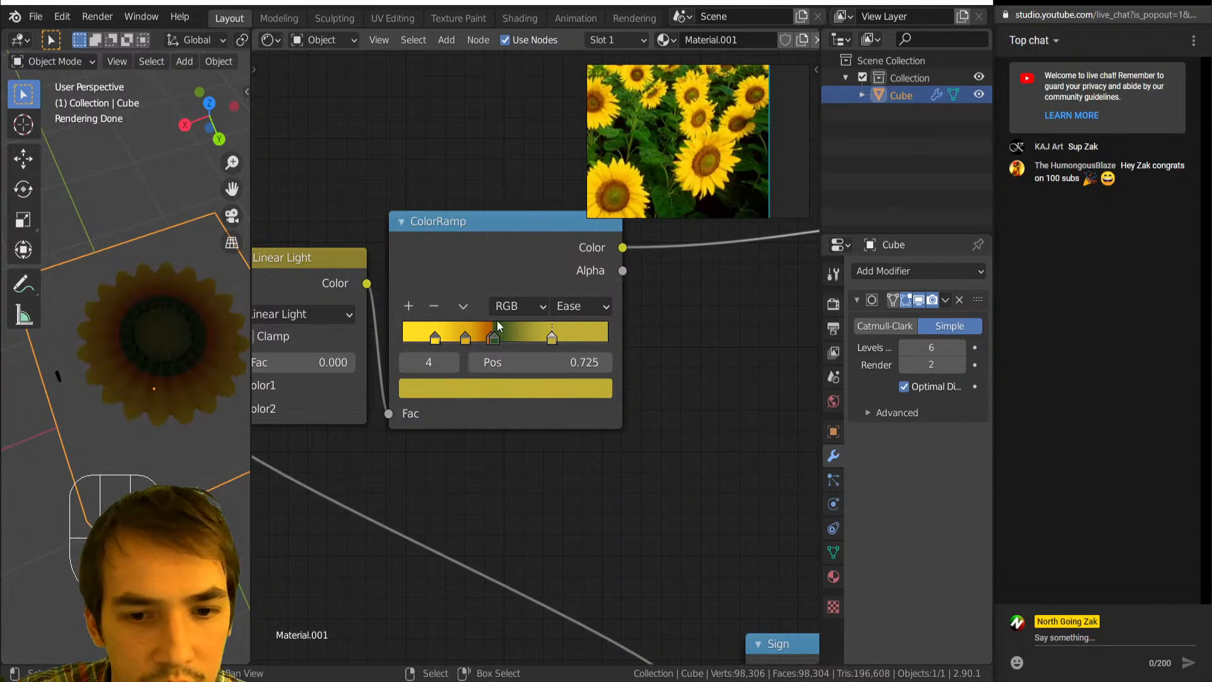
pyautogui.scroll(2, 506, 344)
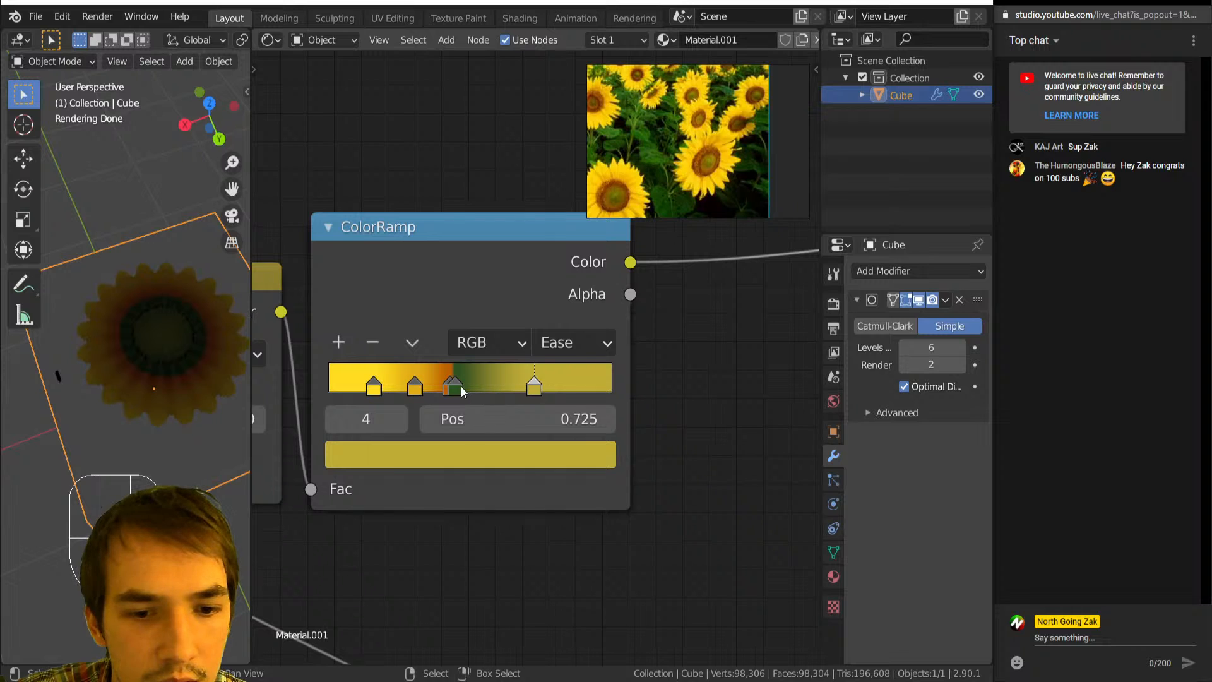
pyautogui.moveTo(461, 385)
pyautogui.mouseDown()
pyautogui.moveTo(494, 382)
pyautogui.moveTo(421, 381)
pyautogui.moveTo(489, 382)
pyautogui.moveTo(467, 391)
pyautogui.mouseUp()
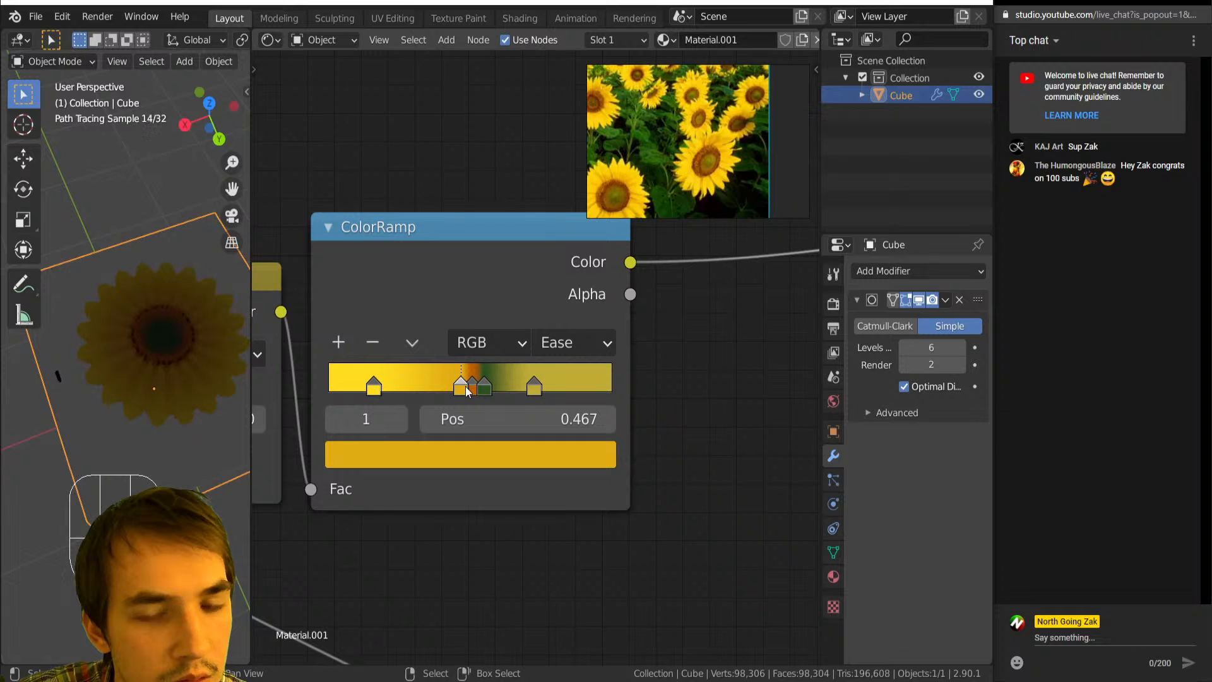
# Preview the outputs of the Mix, Linear Light and yellow ColorRamp nodes one after another.
pyautogui.scroll(-5, 611, 399)
pyautogui.moveTo(552, 457); pyautogui.dragTo(530, 435, button='middle')
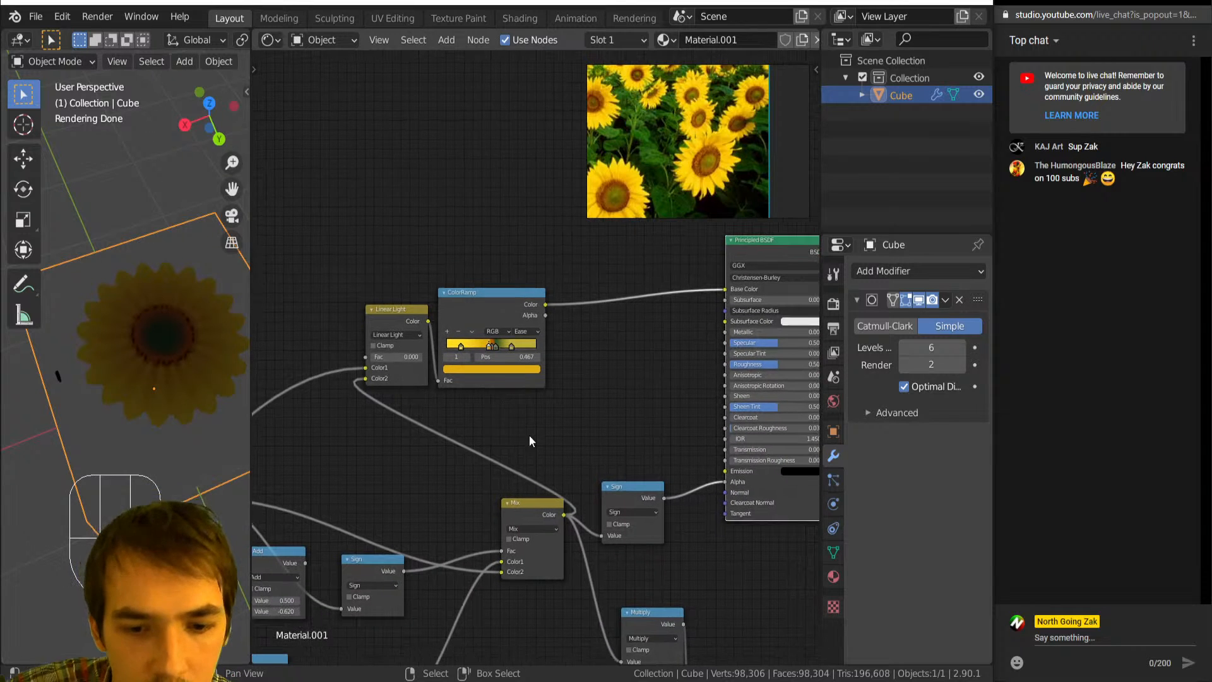
pyautogui.keyDown('ctrl'); pyautogui.keyDown('shift'); pyautogui.click(532, 515); pyautogui.keyUp('shift'); pyautogui.keyUp('ctrl')
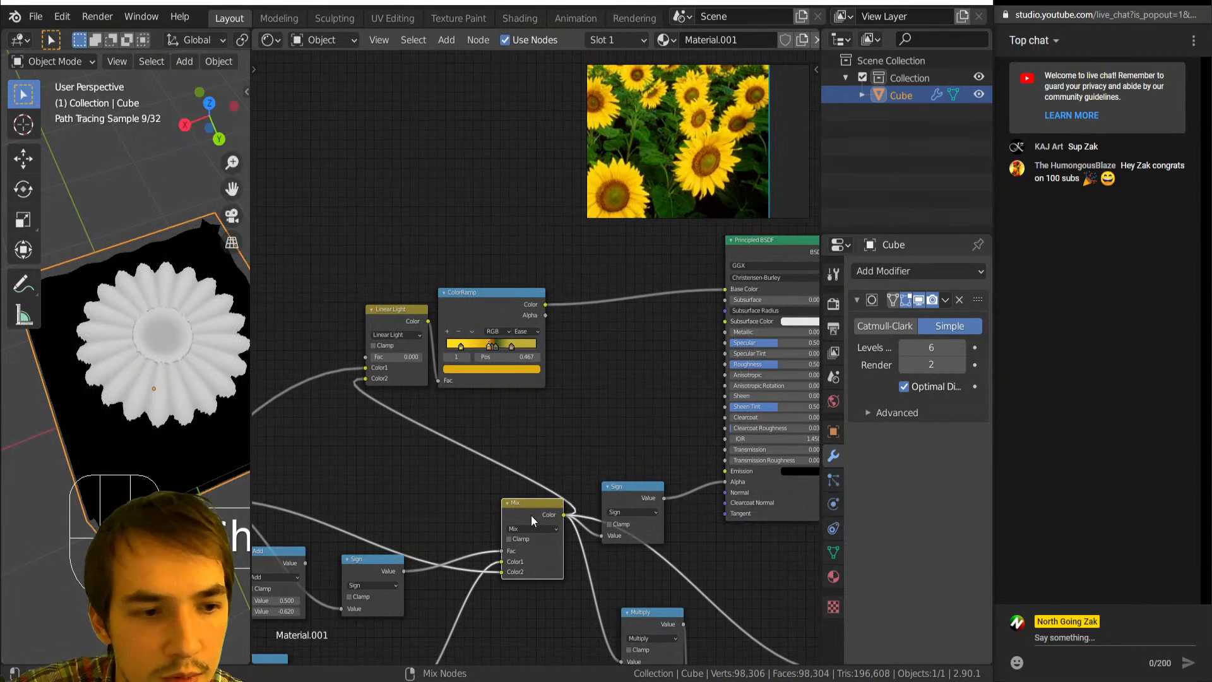
pyautogui.keyDown('ctrl'); pyautogui.keyDown('shift'); pyautogui.click(397, 320); pyautogui.keyUp('shift'); pyautogui.keyUp('ctrl')
pyautogui.keyDown('ctrl'); pyautogui.keyDown('shift'); pyautogui.click(468, 309); pyautogui.keyUp('shift'); pyautogui.keyUp('ctrl')
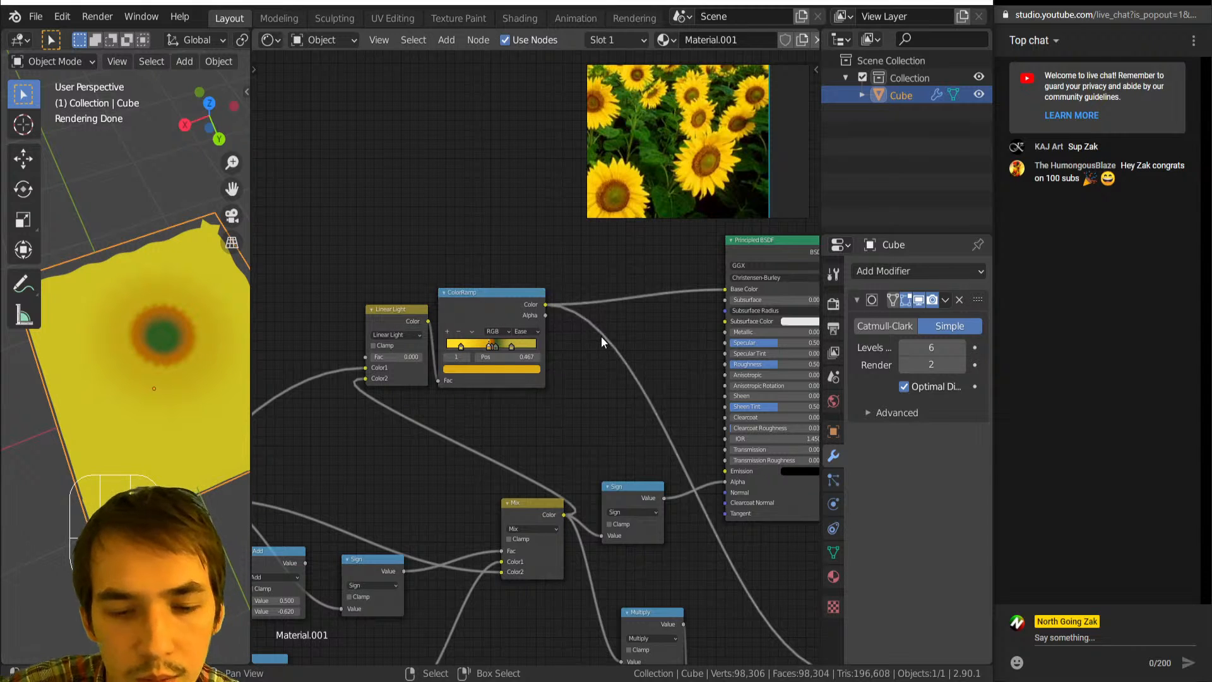
# Insert a MixRGB node on the yellow ColorRamp's preview link and set its blend mode to Multiply.
pyautogui.hotkey('shift', 'a')
pyautogui.moveTo(601, 336)
pyautogui.click(691, 395)
pyautogui.click(589, 325)
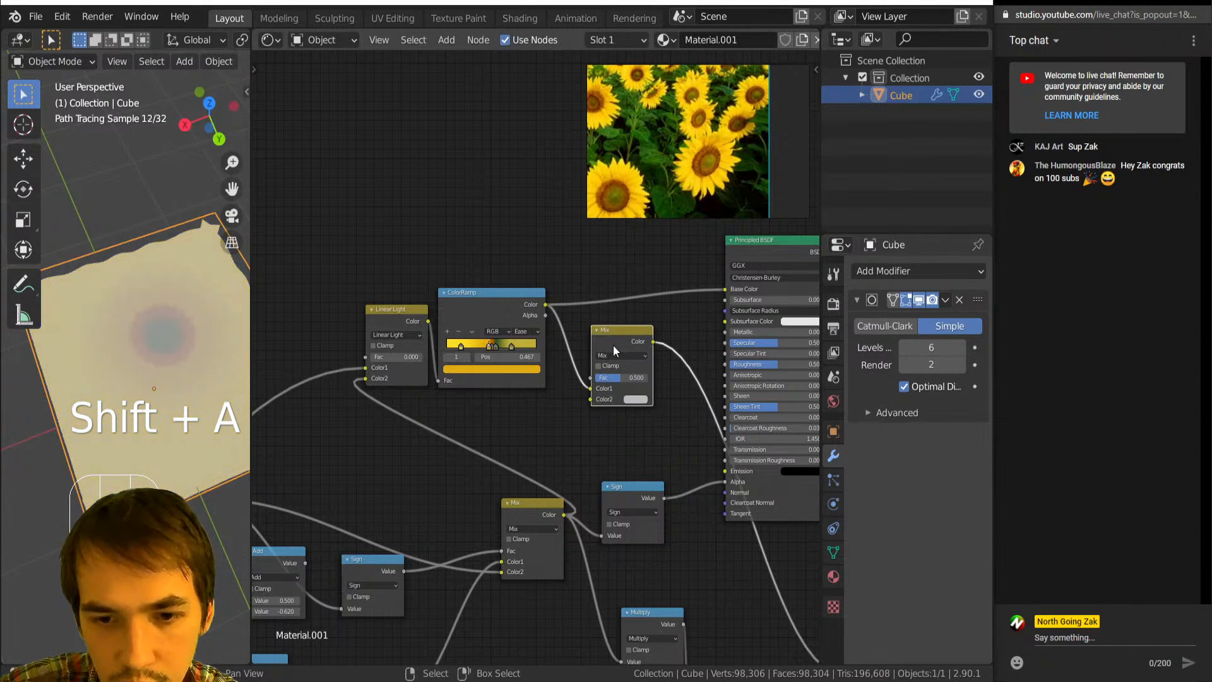
pyautogui.click(611, 357)
pyautogui.press('i')
pyautogui.click(622, 355)
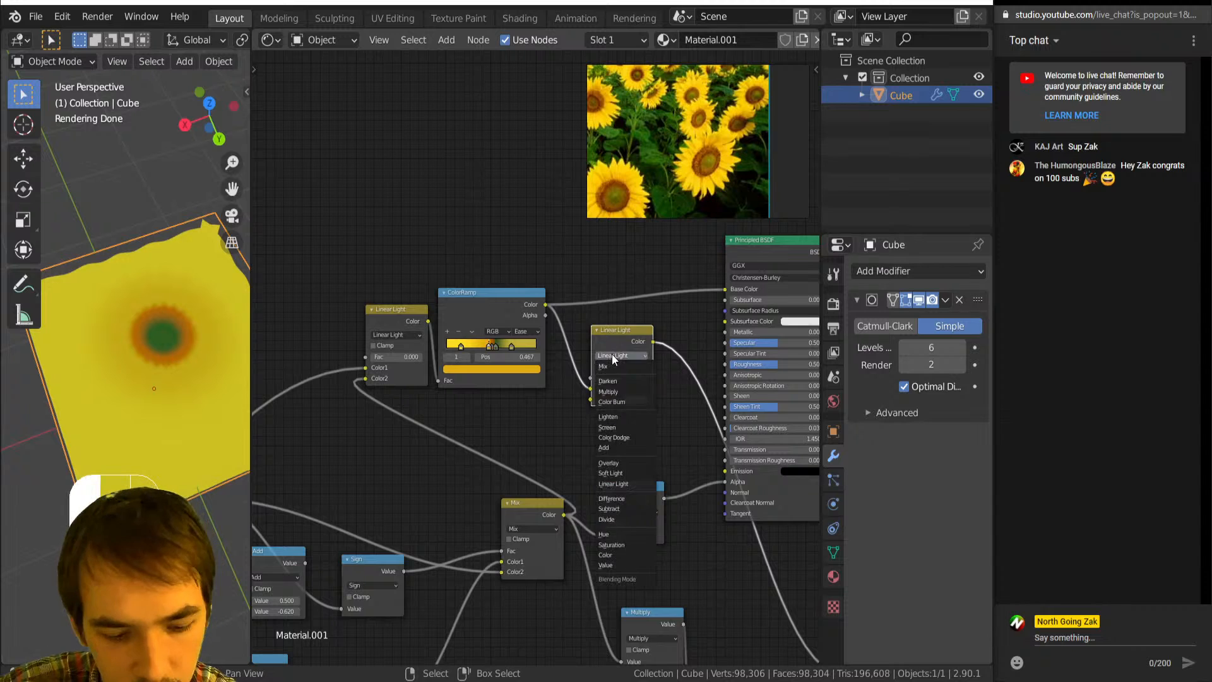
pyautogui.click(610, 388)
# Multiply the ColorRamp color by the Mix node's output at factor 1.000 and feed the result into the Principled BSDF's Base Color.
pyautogui.moveTo(564, 515); pyautogui.dragTo(650, 377)
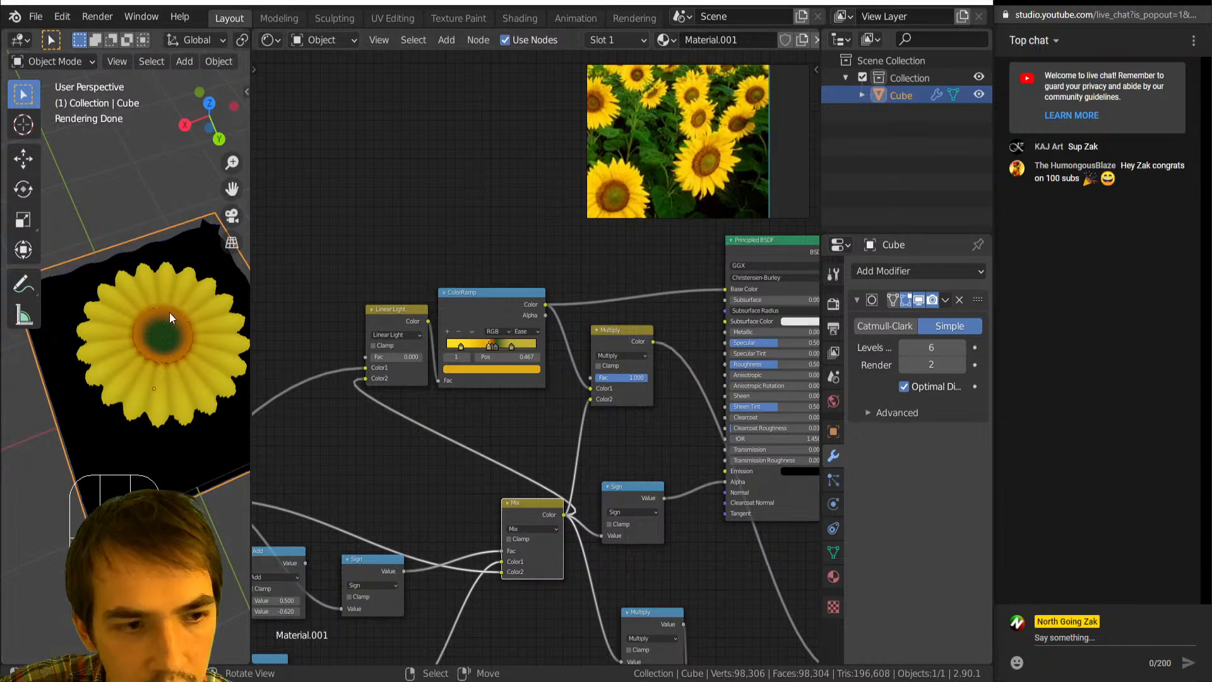
pyautogui.moveTo(653, 342); pyautogui.dragTo(730, 295)
pyautogui.moveTo(725, 278); pyautogui.dragTo(593, 276, button='middle')
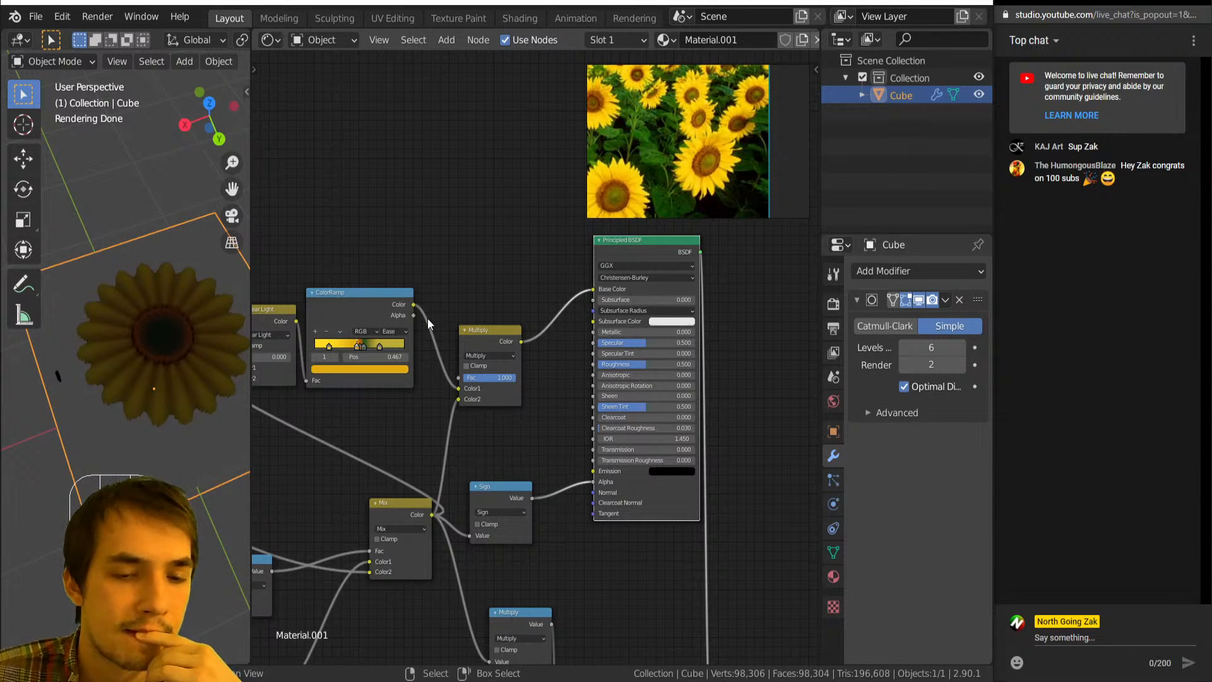
# Examine the overall node network and the shaded flower's petals and center up close.
pyautogui.scroll(-2, 448, 279)
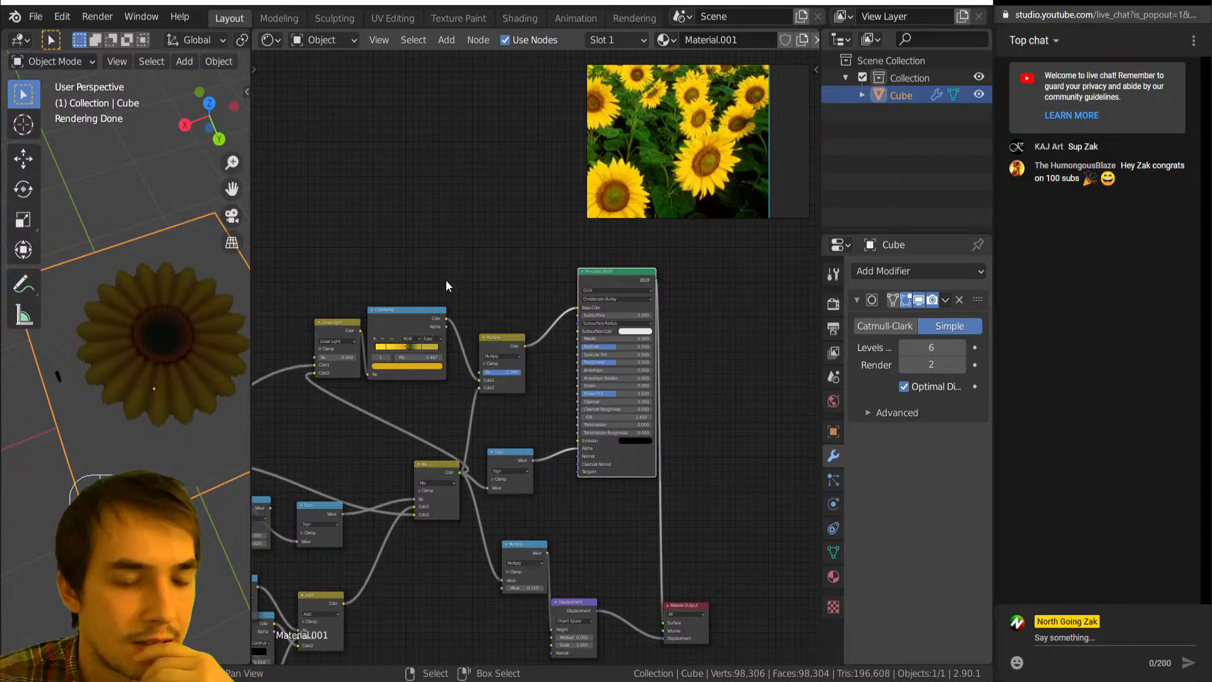
pyautogui.scroll(-1, 467, 341)
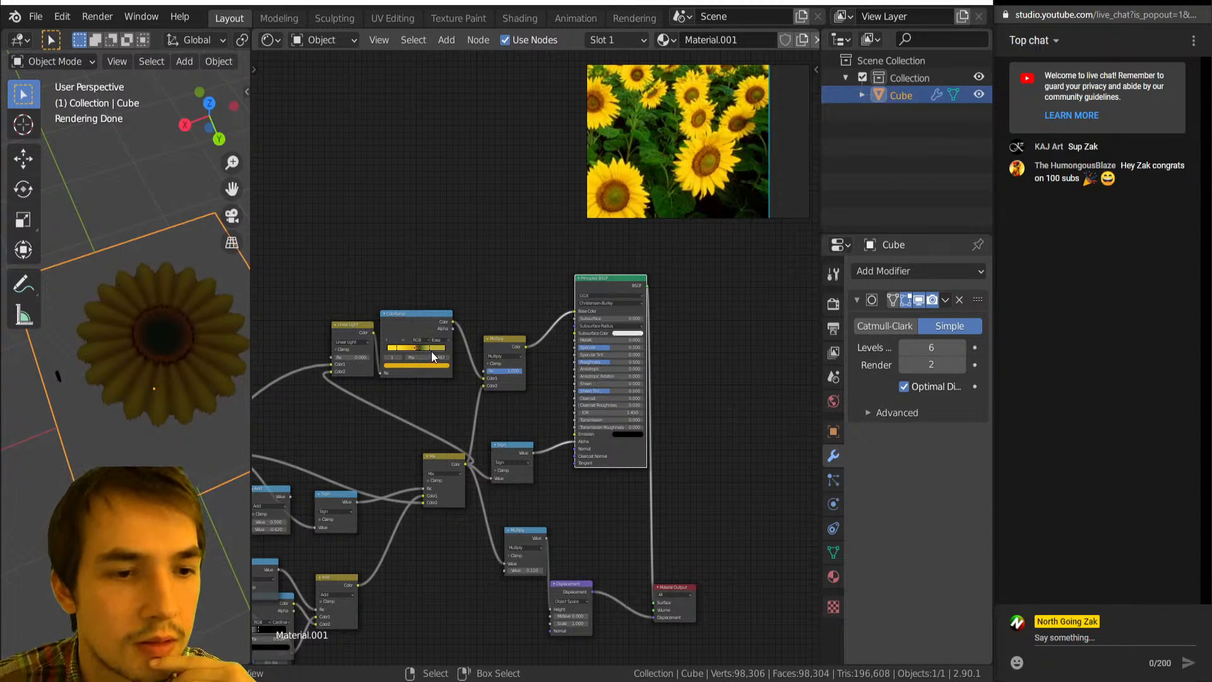
pyautogui.scroll(-5, 432, 357)
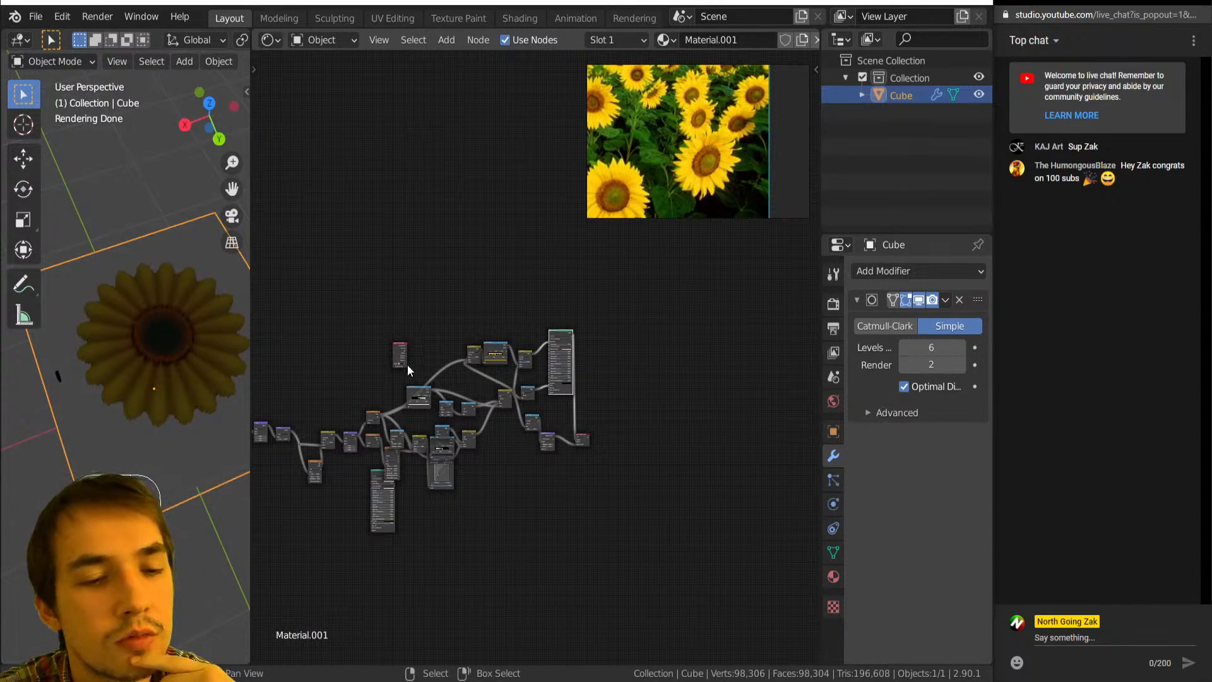
pyautogui.scroll(6, 158, 346)
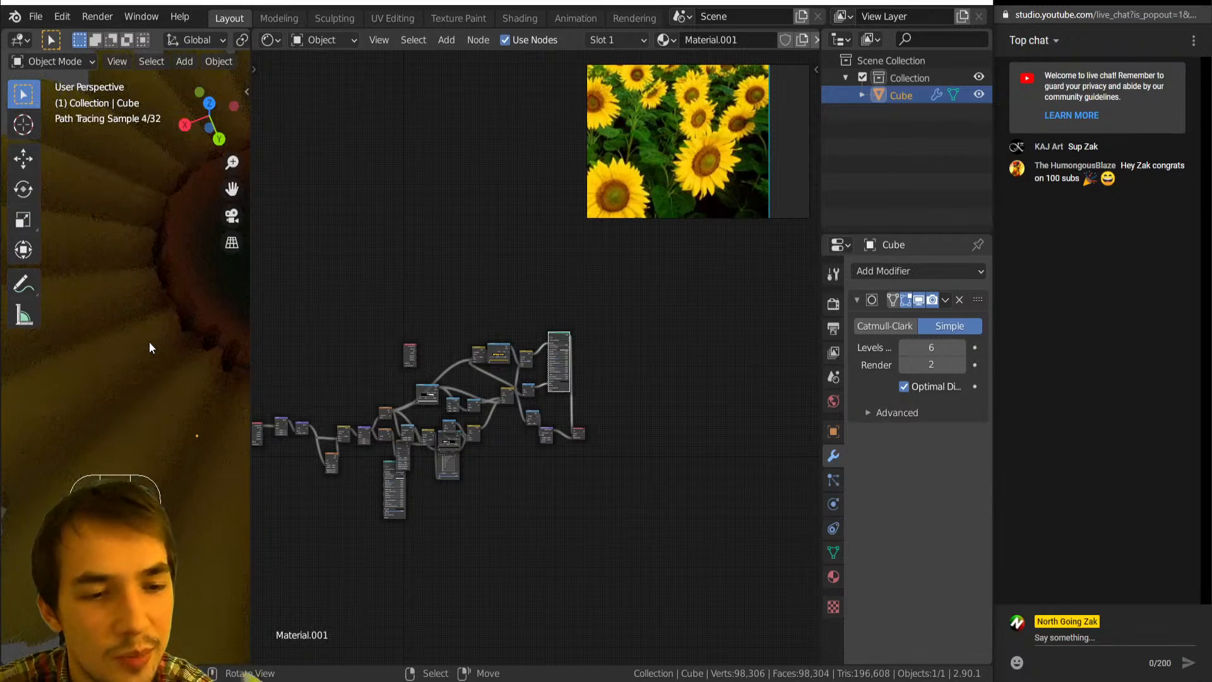
pyautogui.scroll(-3, 149, 343)
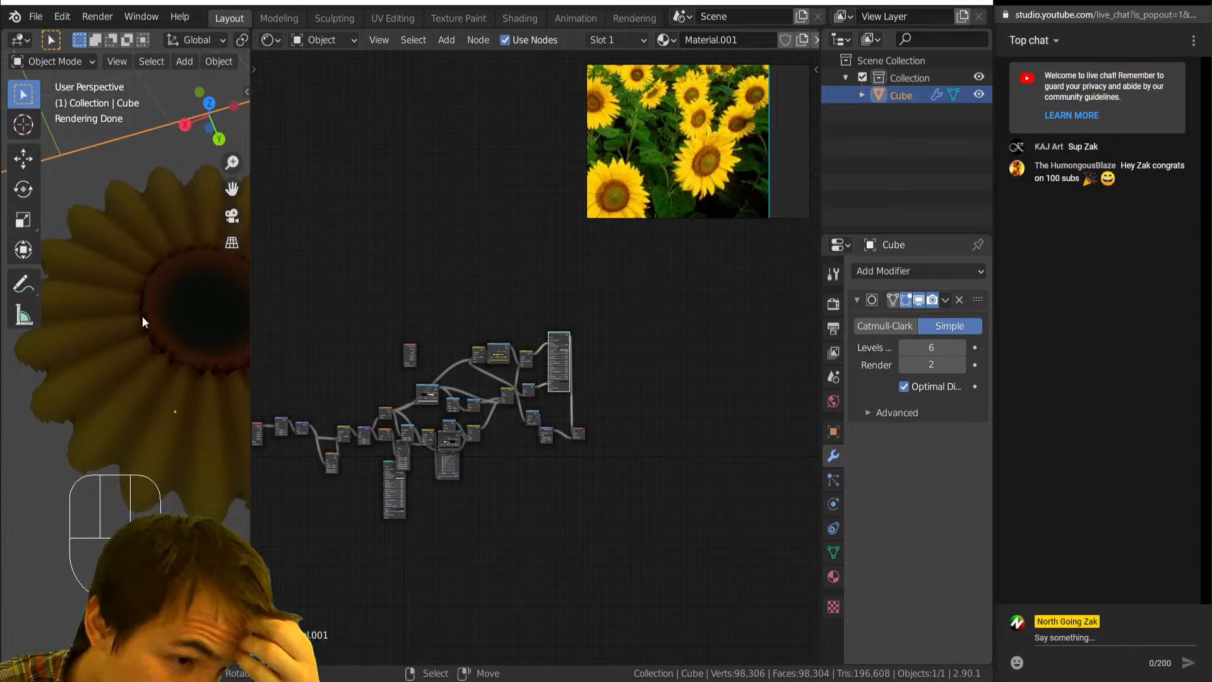
pyautogui.scroll(5, 403, 395)
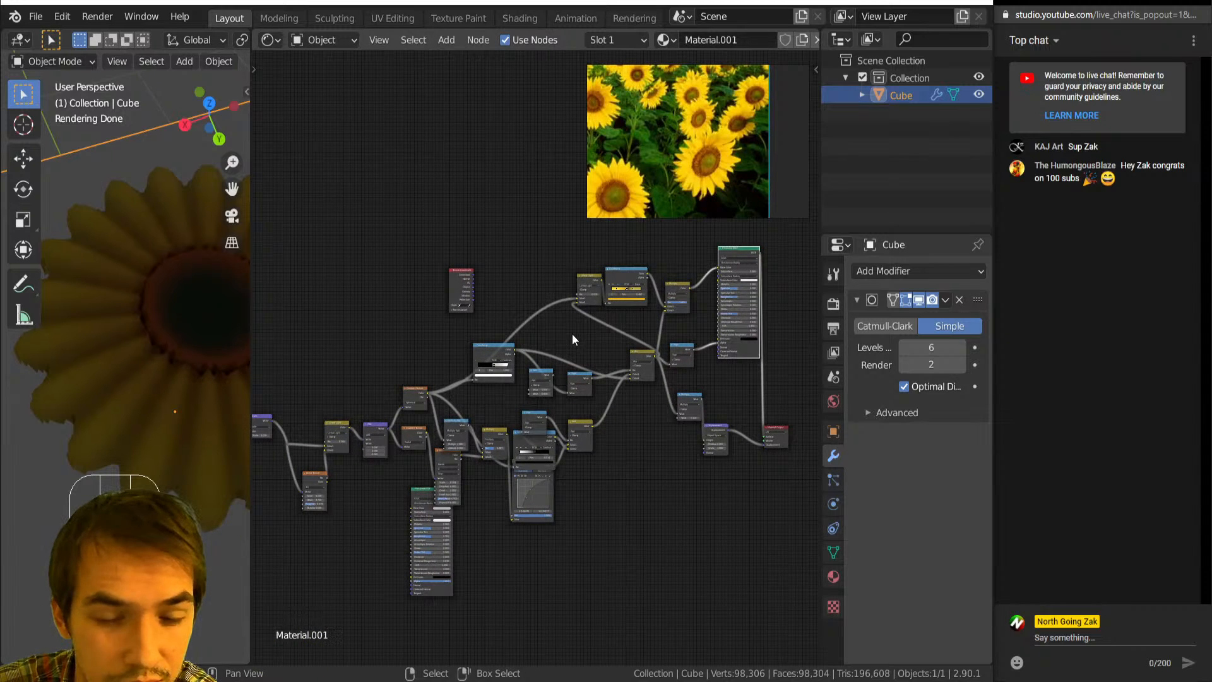
pyautogui.scroll(3, 547, 350)
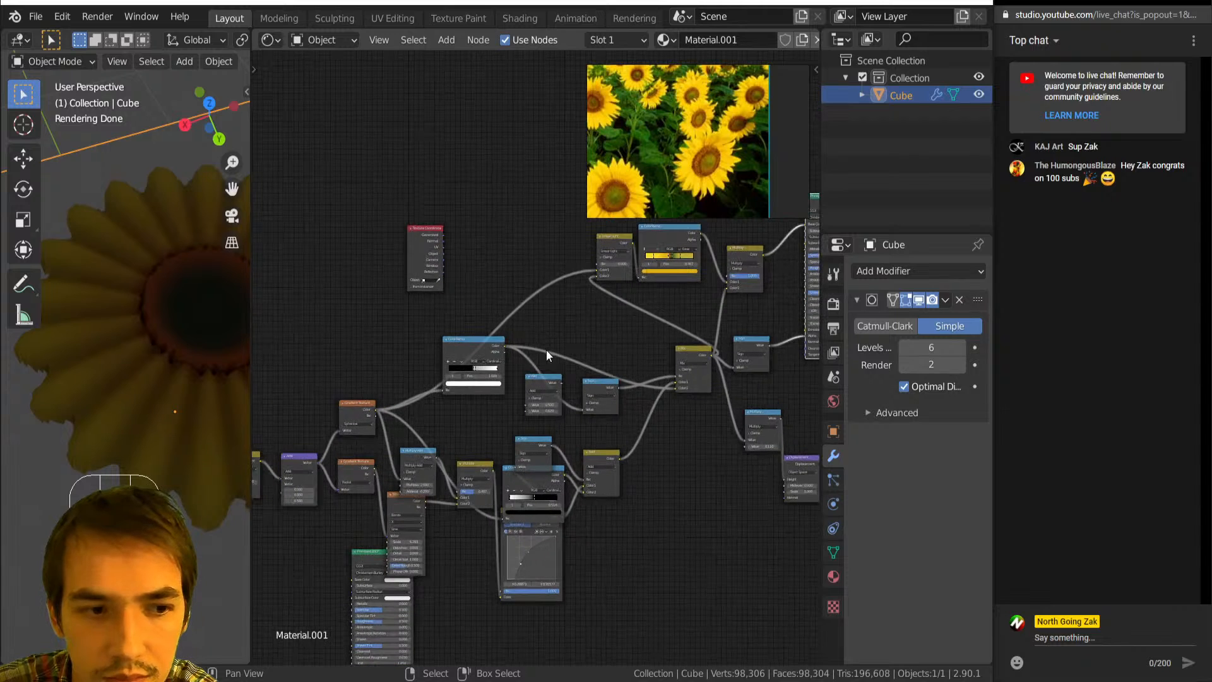
pyautogui.moveTo(152, 392); pyautogui.dragTo(156, 351, button='middle')
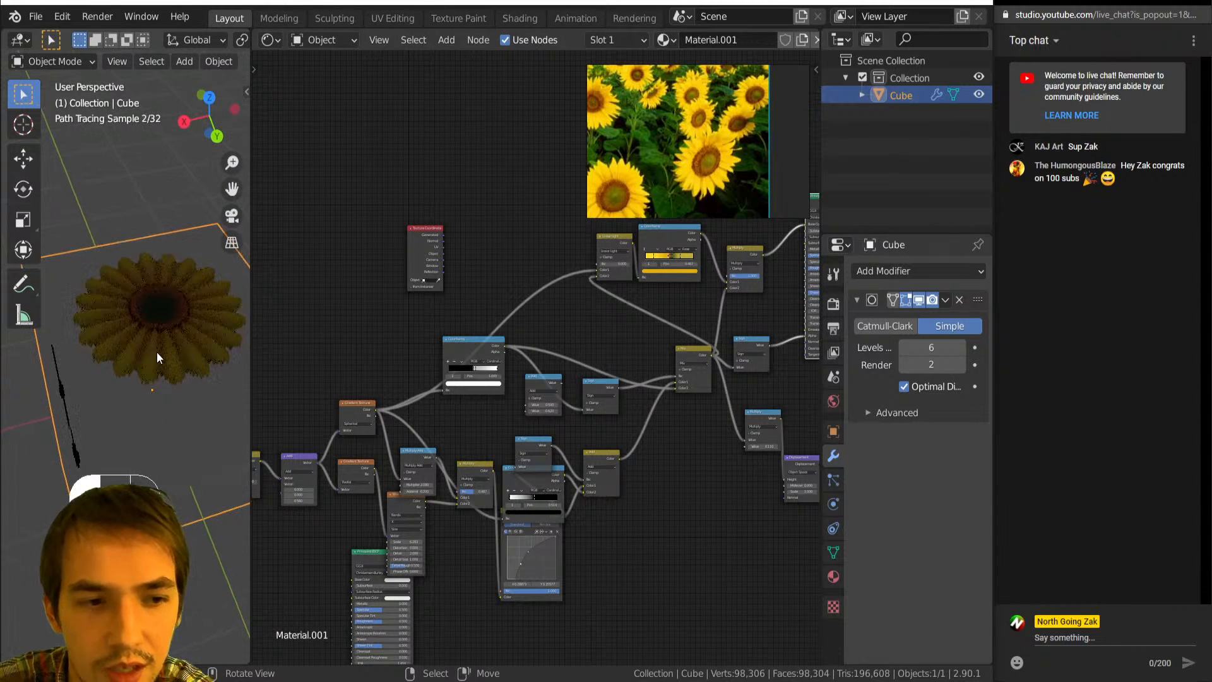
# Add a point light and place it above the flower at about X 0.15, Y -0.49, Z 1.66.
pyautogui.hotkey('shift', 'a')
pyautogui.press('l')
pyautogui.press('p')
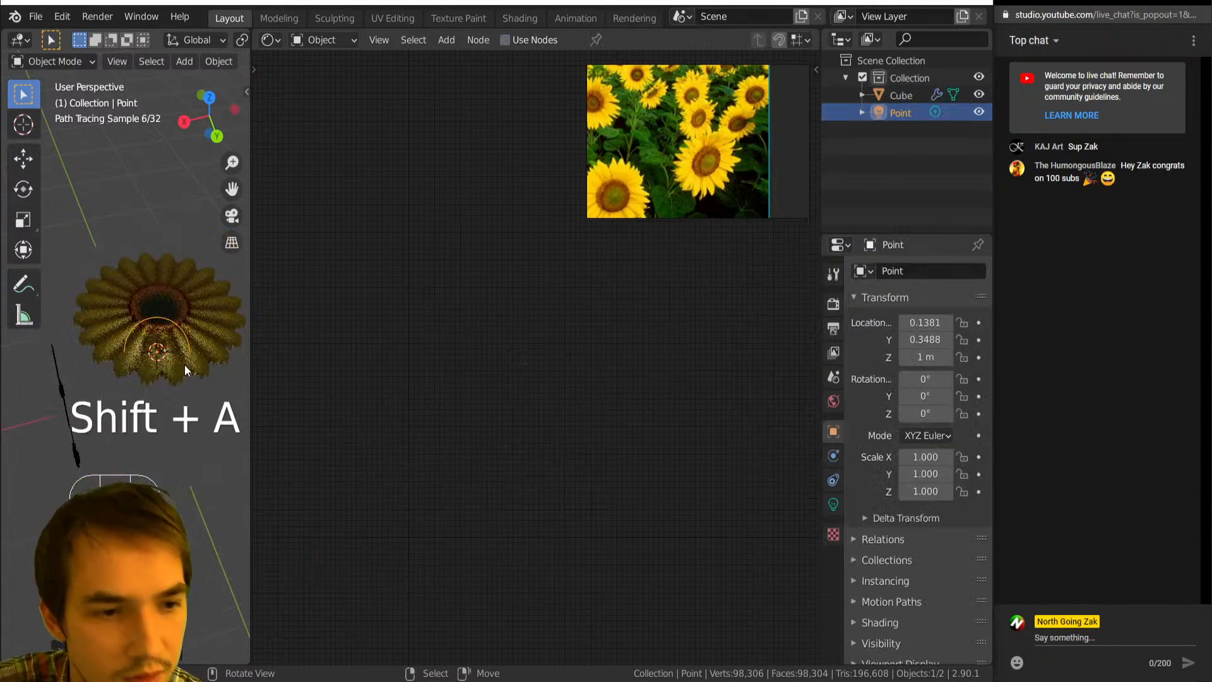
pyautogui.press('g')
pyautogui.click(186, 352)
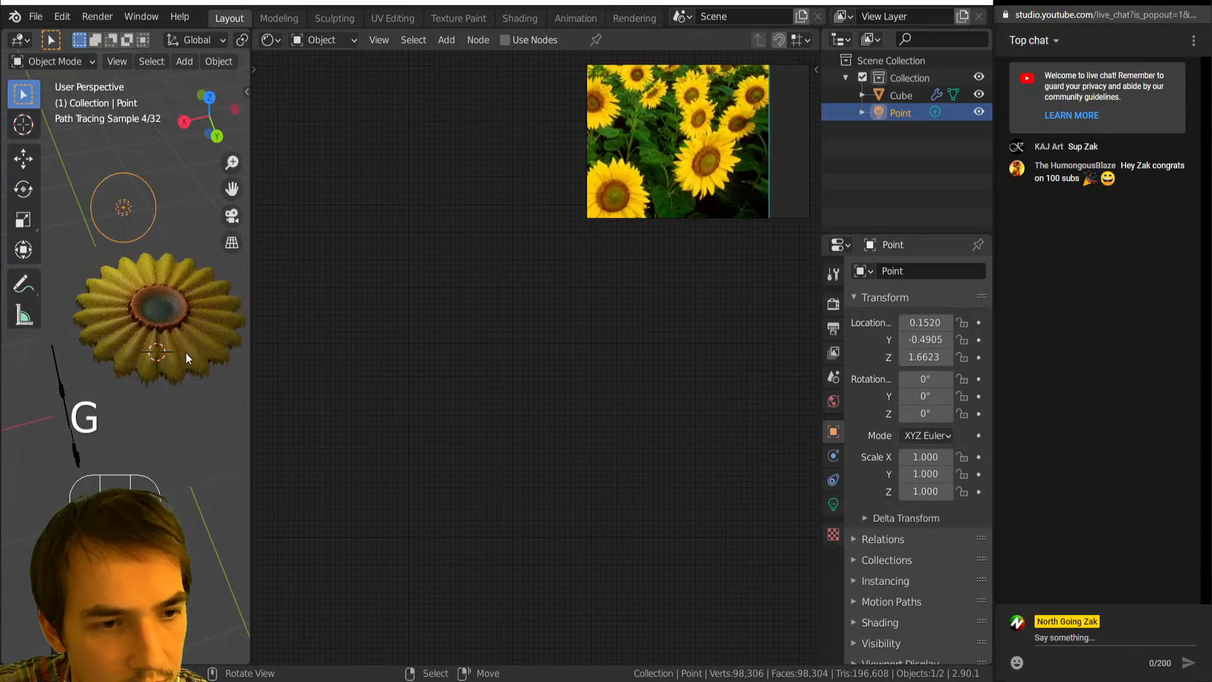
# Apply Shade Smooth to the Cube object that carries the flower.
pyautogui.scroll(3, 131, 354)
pyautogui.click(142, 347)
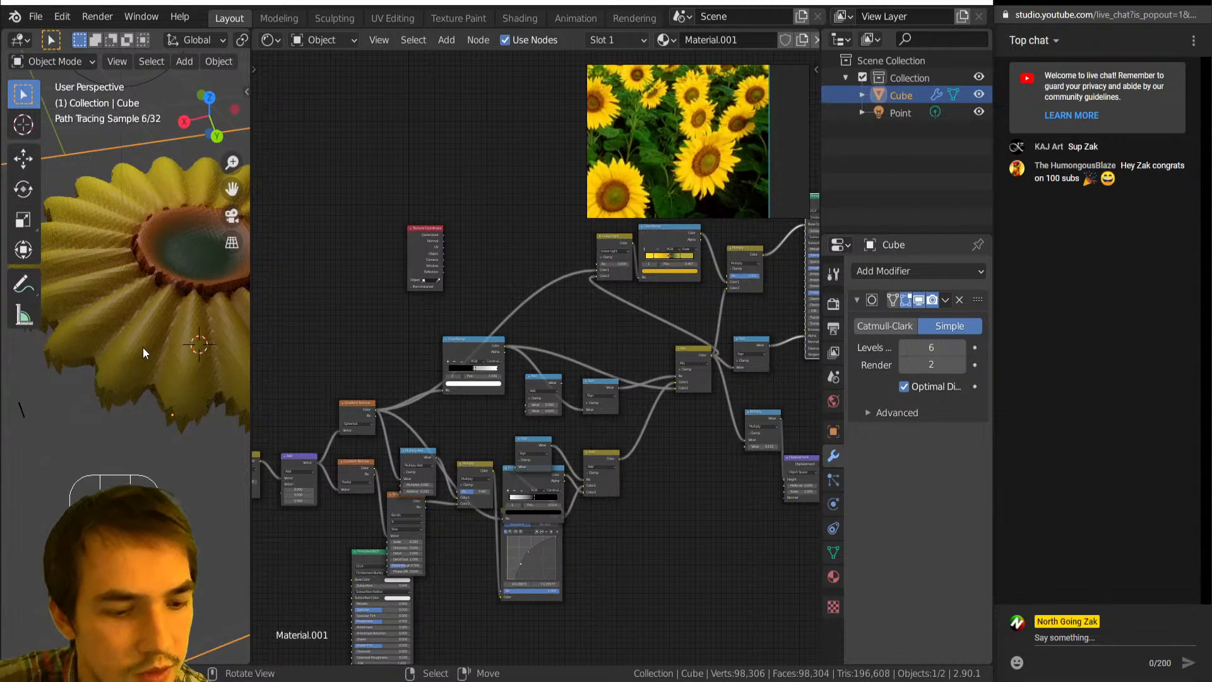
pyautogui.press('space')
pyautogui.write('shade')
pyautogui.press('Down')
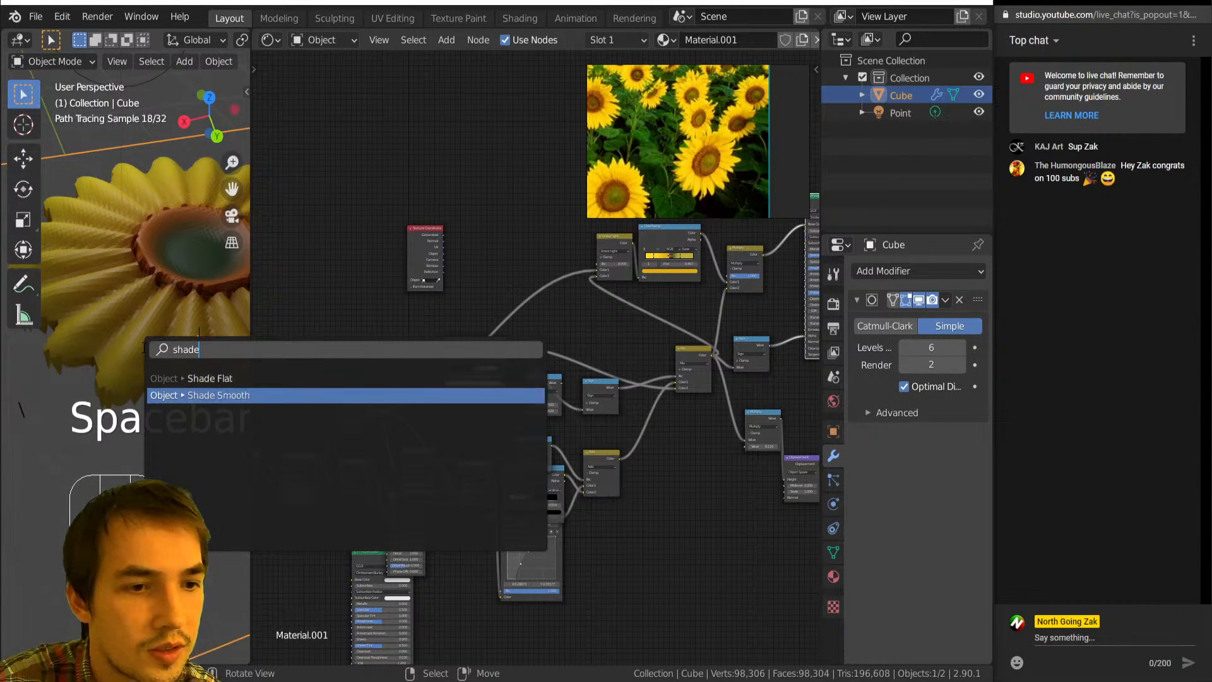
pyautogui.press('Return')
pyautogui.scroll(-3, 162, 337)
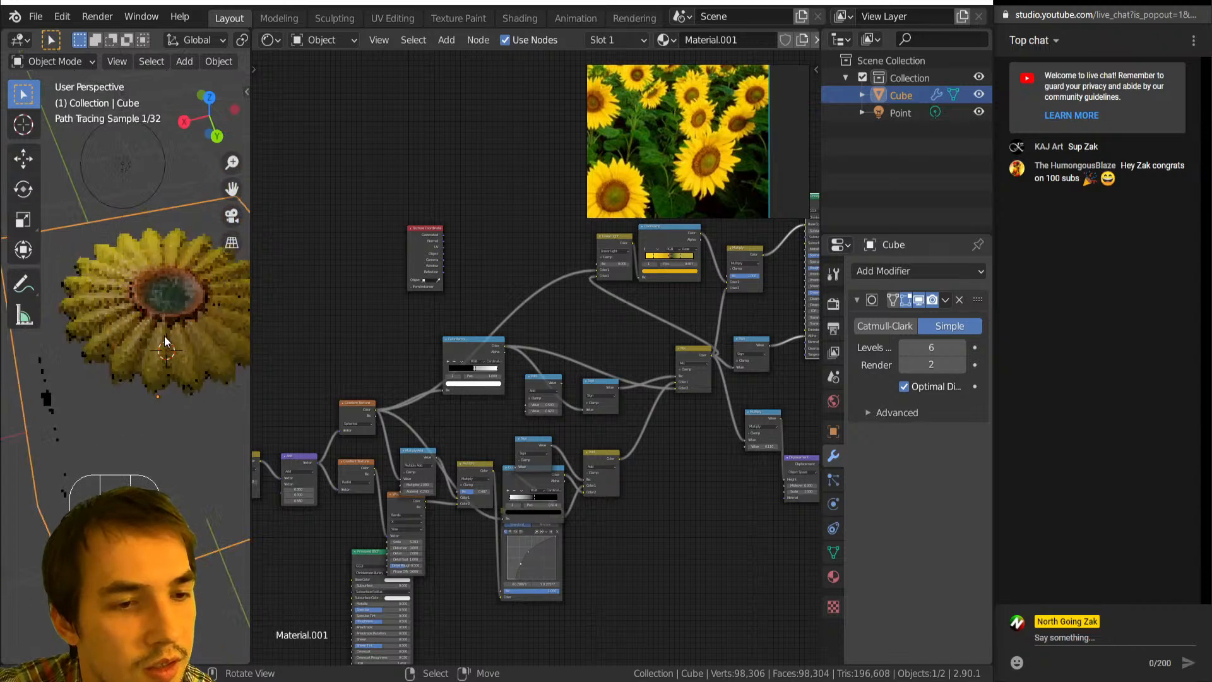
pyautogui.scroll(-3, 158, 344)
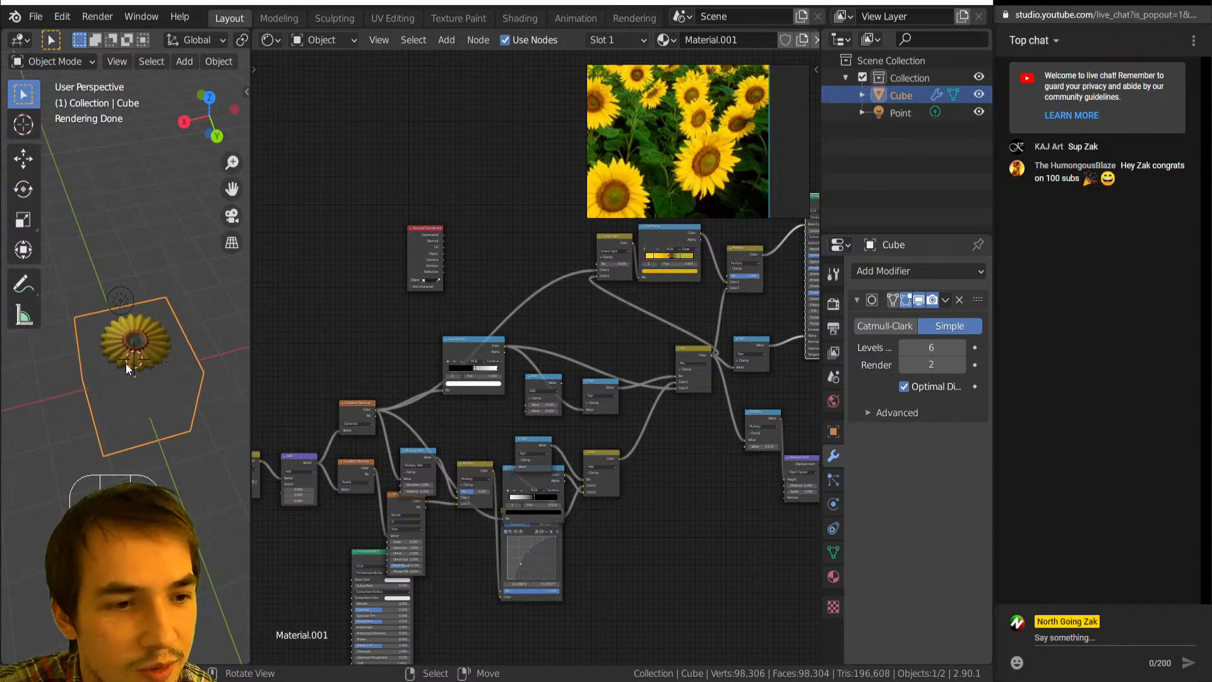
pyautogui.scroll(4, 166, 361)
pyautogui.scroll(2, 520, 536)
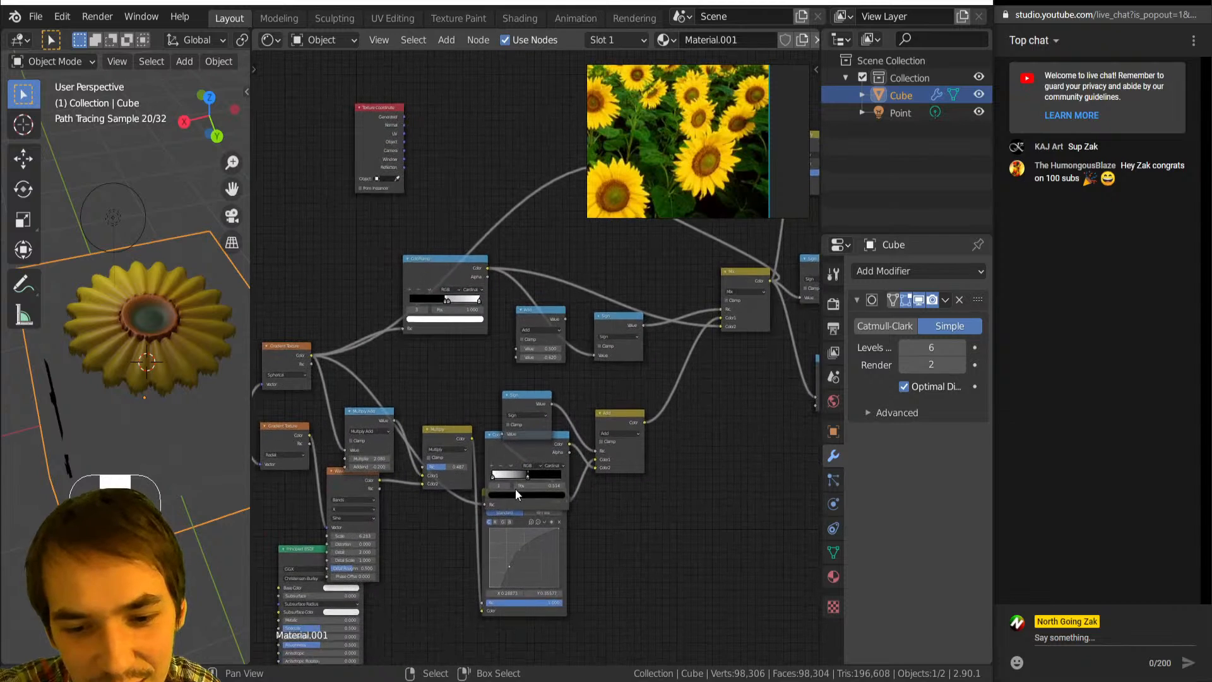
# Adjust the white and black stop positions of the lower black-and-white ColorRamp to reshape the flower's center.
pyautogui.moveTo(517, 473)
pyautogui.mouseDown()
pyautogui.moveTo(499, 475)
pyautogui.moveTo(513, 476)
pyautogui.mouseUp()
pyautogui.moveTo(214, 401); pyautogui.dragTo(199, 331, button='middle')
pyautogui.moveTo(497, 481); pyautogui.dragTo(516, 486)
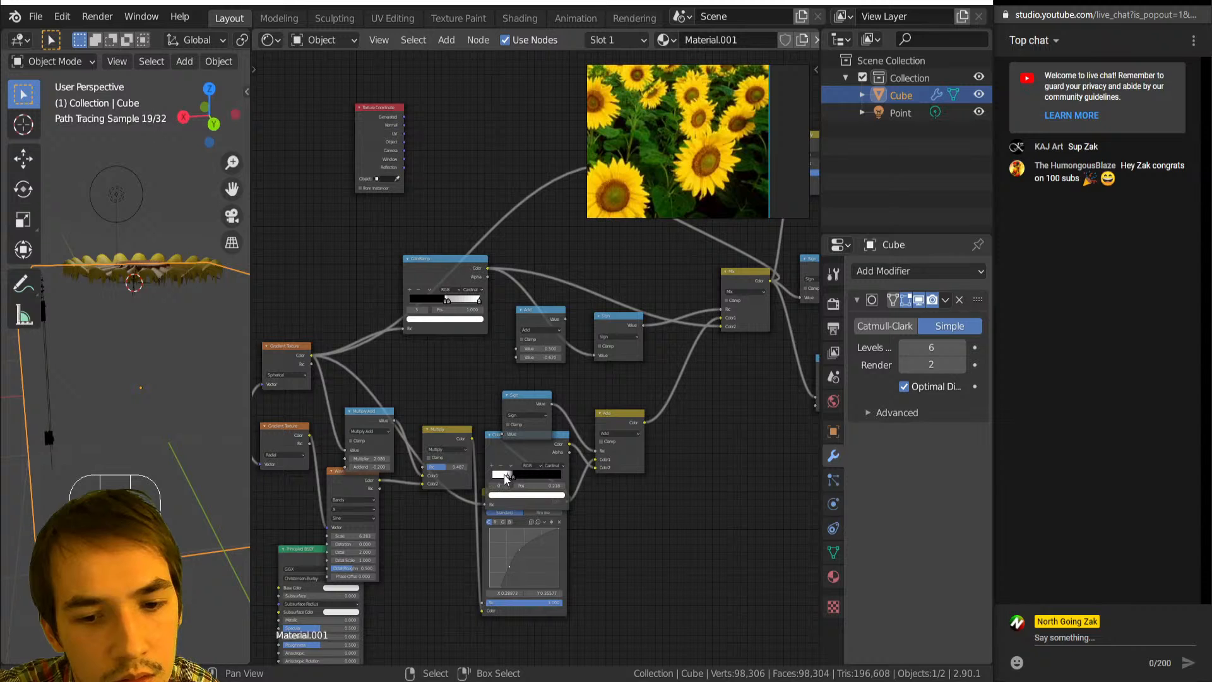
pyautogui.click(506, 480)
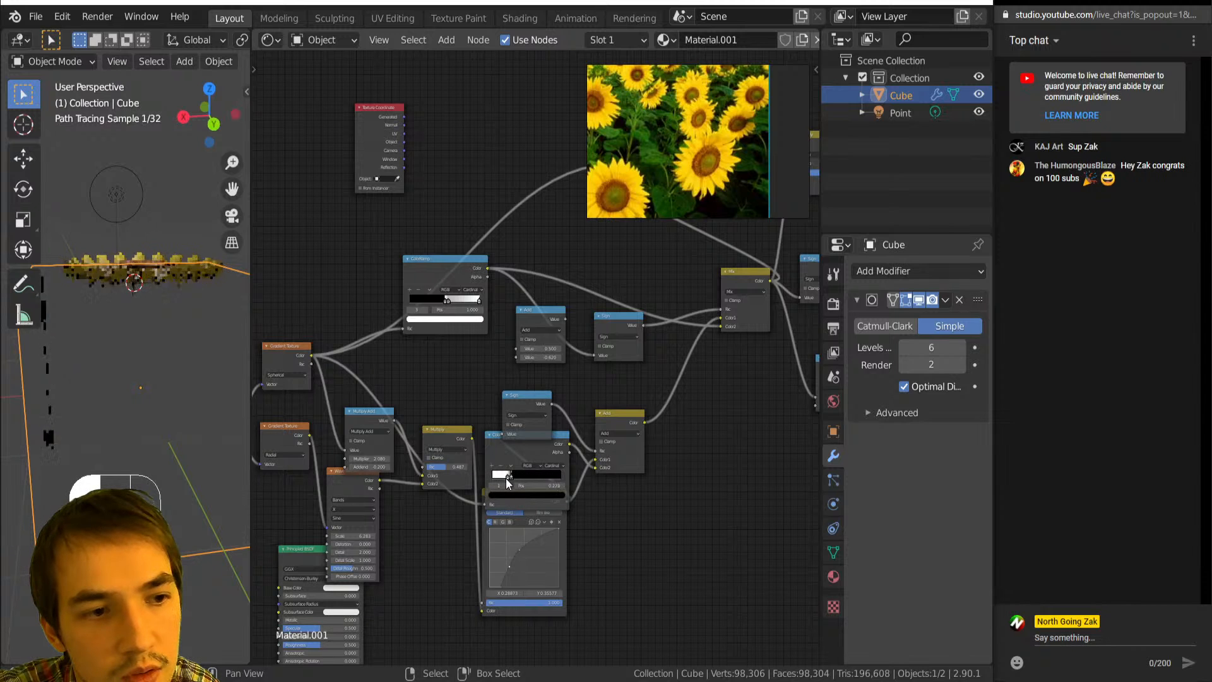
pyautogui.moveTo(196, 379); pyautogui.dragTo(231, 447, button='middle')
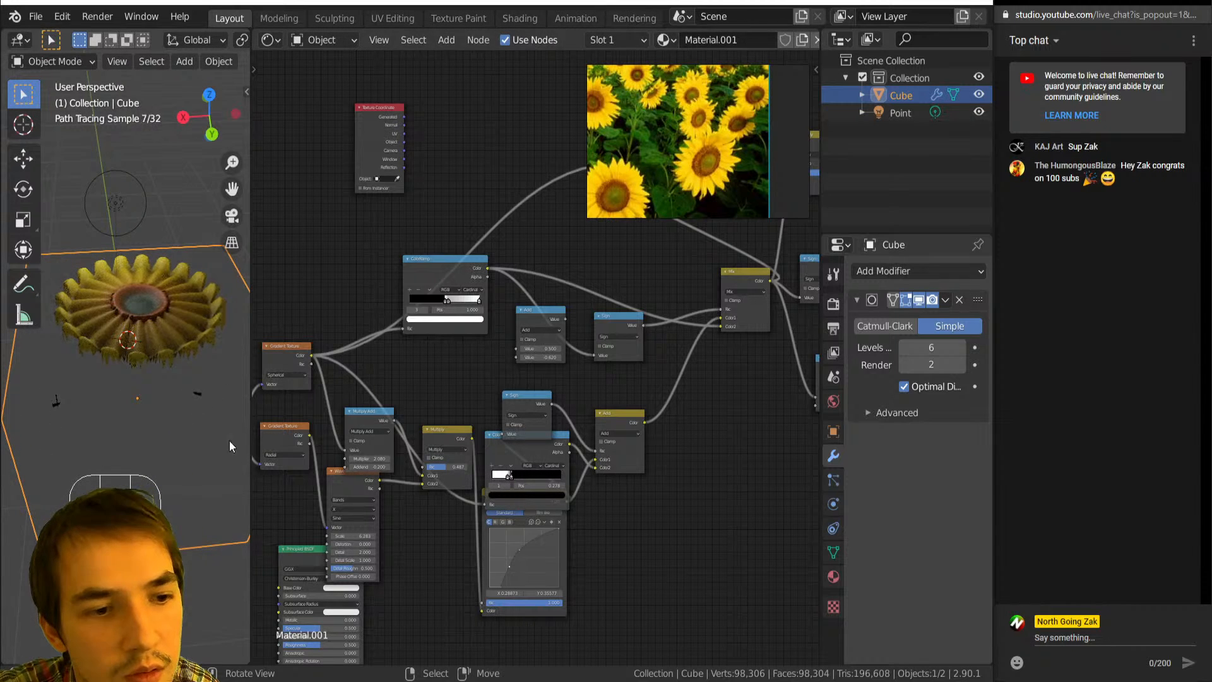
pyautogui.moveTo(496, 477); pyautogui.dragTo(529, 476)
pyautogui.moveTo(143, 390); pyautogui.dragTo(108, 381, button='middle')
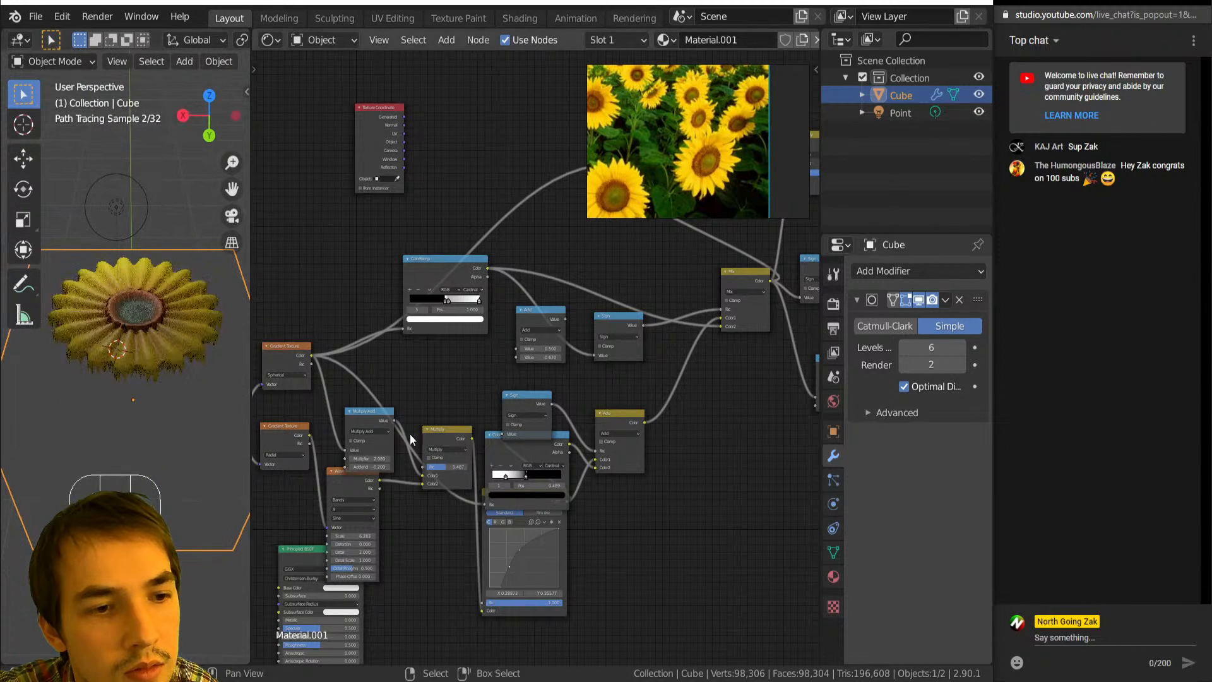
# Preview the output of the radial Gradient Texture on the surface.
pyautogui.scroll(-5, 460, 525)
pyautogui.moveTo(297, 442); pyautogui.dragTo(424, 445, button='middle')
pyautogui.scroll(3, 387, 461)
pyautogui.moveTo(494, 465); pyautogui.dragTo(416, 448, button='middle')
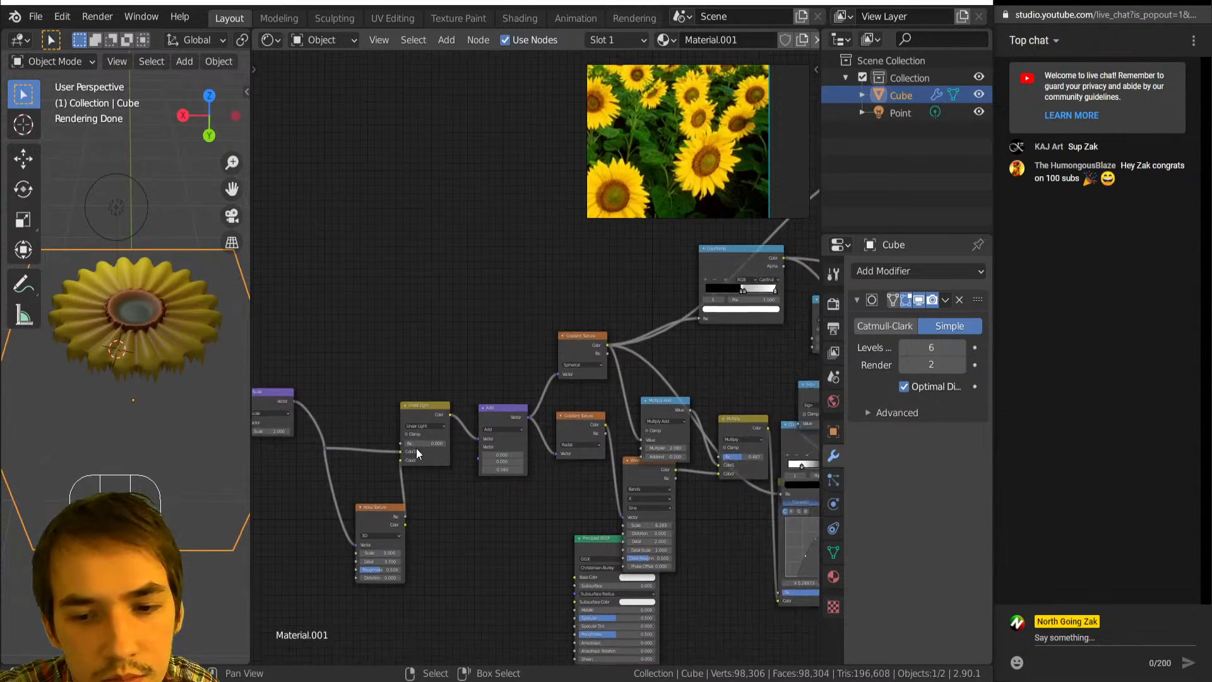
pyautogui.keyDown('ctrl'); pyautogui.keyDown('shift'); pyautogui.click(583, 422); pyautogui.keyUp('shift'); pyautogui.keyUp('ctrl')
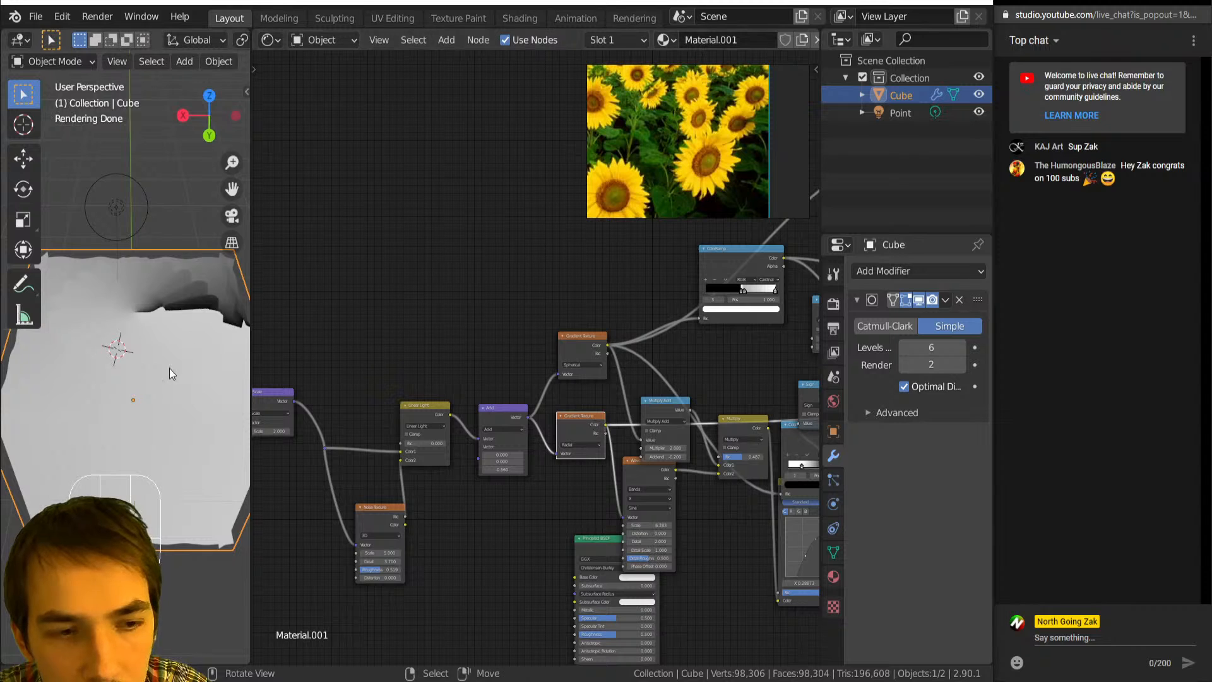
pyautogui.moveTo(170, 369); pyautogui.dragTo(166, 429, button='middle')
pyautogui.moveTo(574, 471); pyautogui.dragTo(504, 468, button='middle')
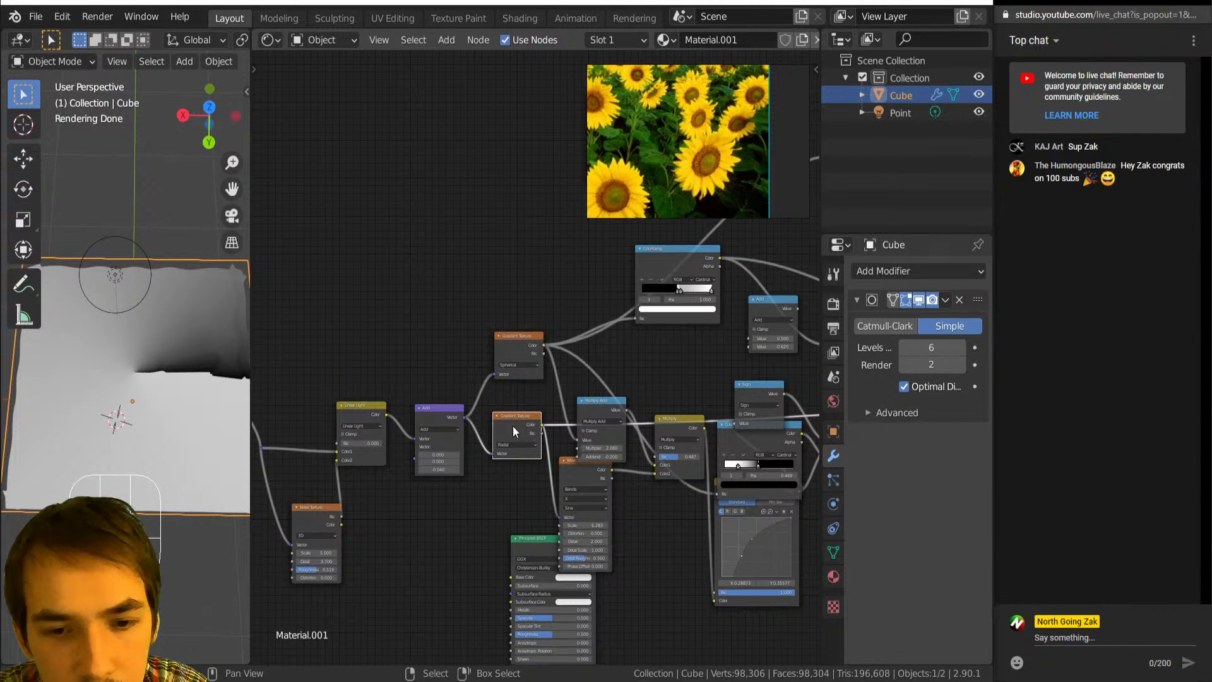
# Duplicate the Principled BSDF node and place the copy above the original.
pyautogui.scroll(-3, 531, 378)
pyautogui.moveTo(554, 386); pyautogui.dragTo(357, 493, button='middle')
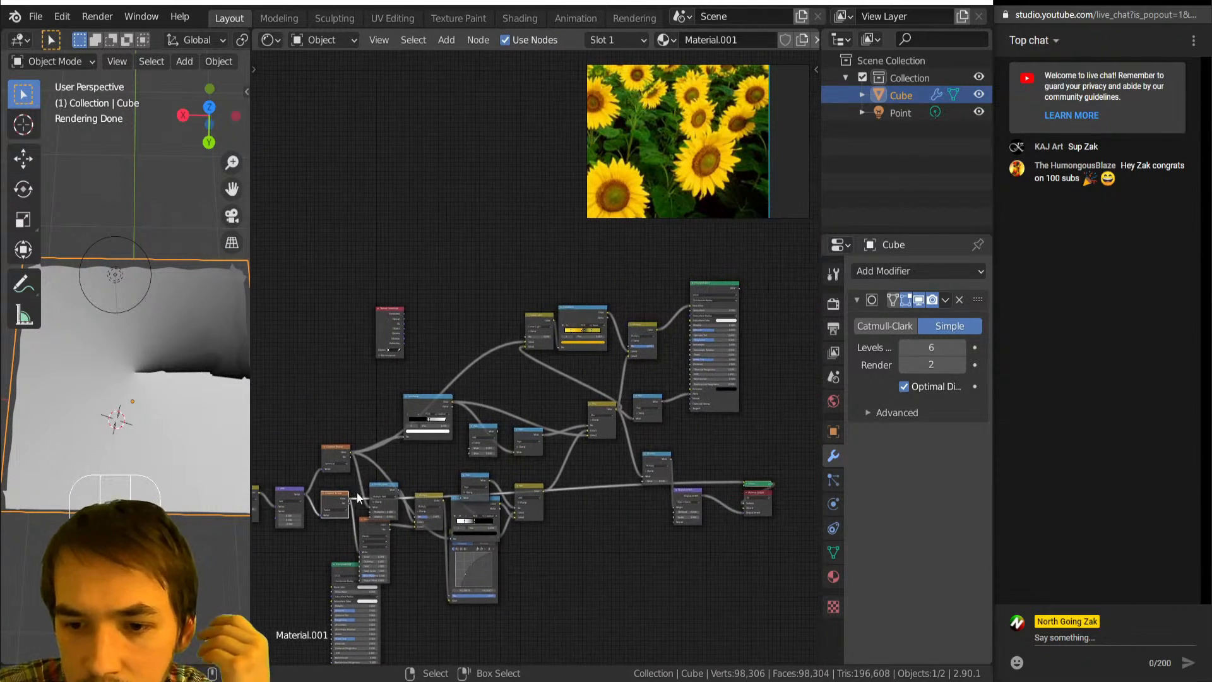
pyautogui.moveTo(558, 343); pyautogui.dragTo(519, 393, button='middle')
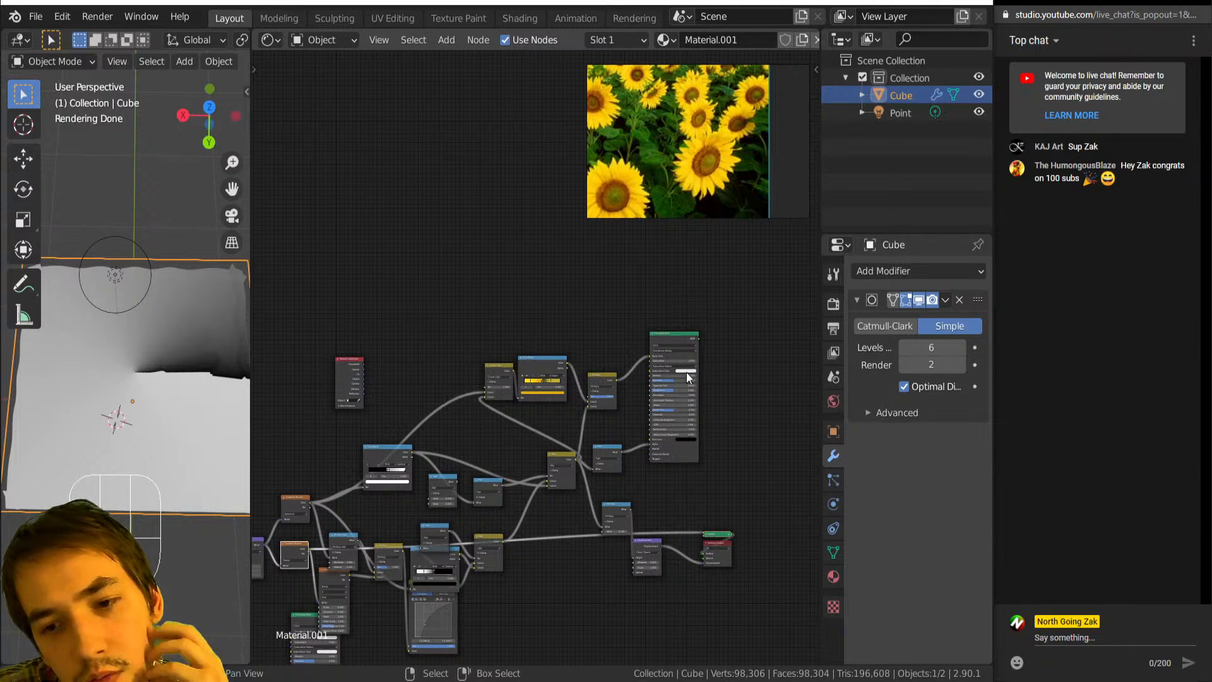
pyautogui.hotkey('shift', 'f')
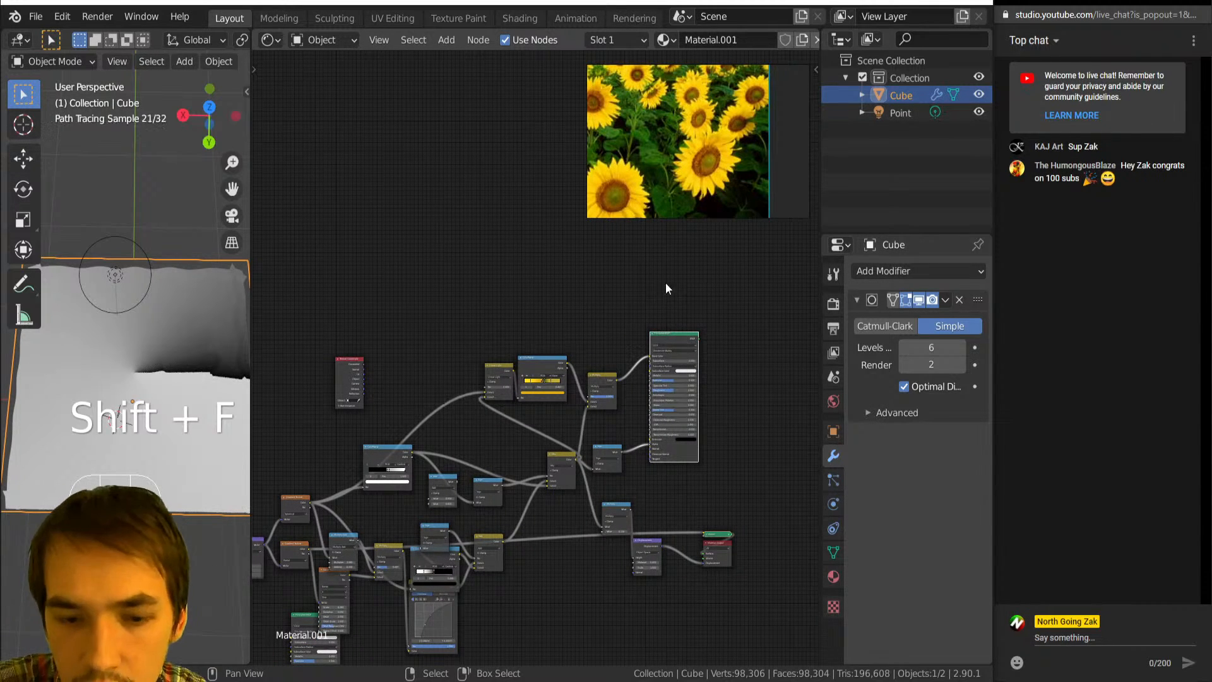
pyautogui.hotkey('shift', 'd')
pyautogui.click(650, 243)
pyautogui.scroll(2, 529, 354)
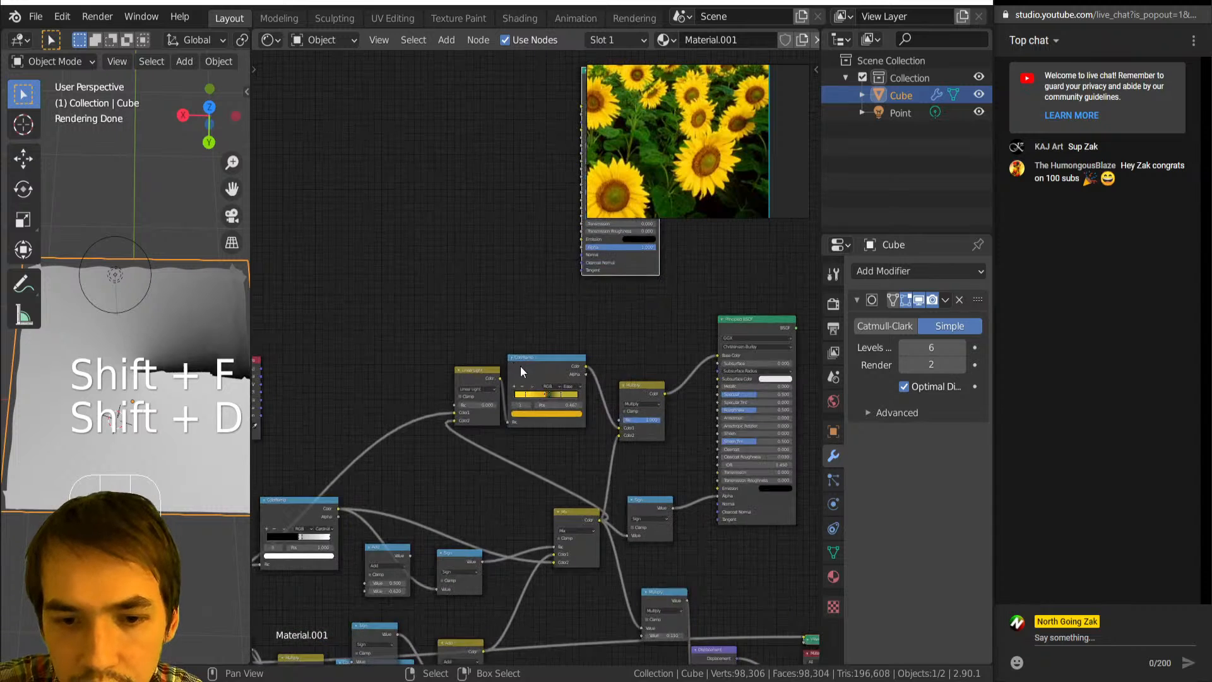
# Duplicate the yellow ColorRamp above the original and delete the copy's yellow and orange stops, keeping the green and olive ones.
pyautogui.click(520, 365)
pyautogui.hotkey('shift', 'd')
pyautogui.click(528, 302)
pyautogui.scroll(3, 537, 346)
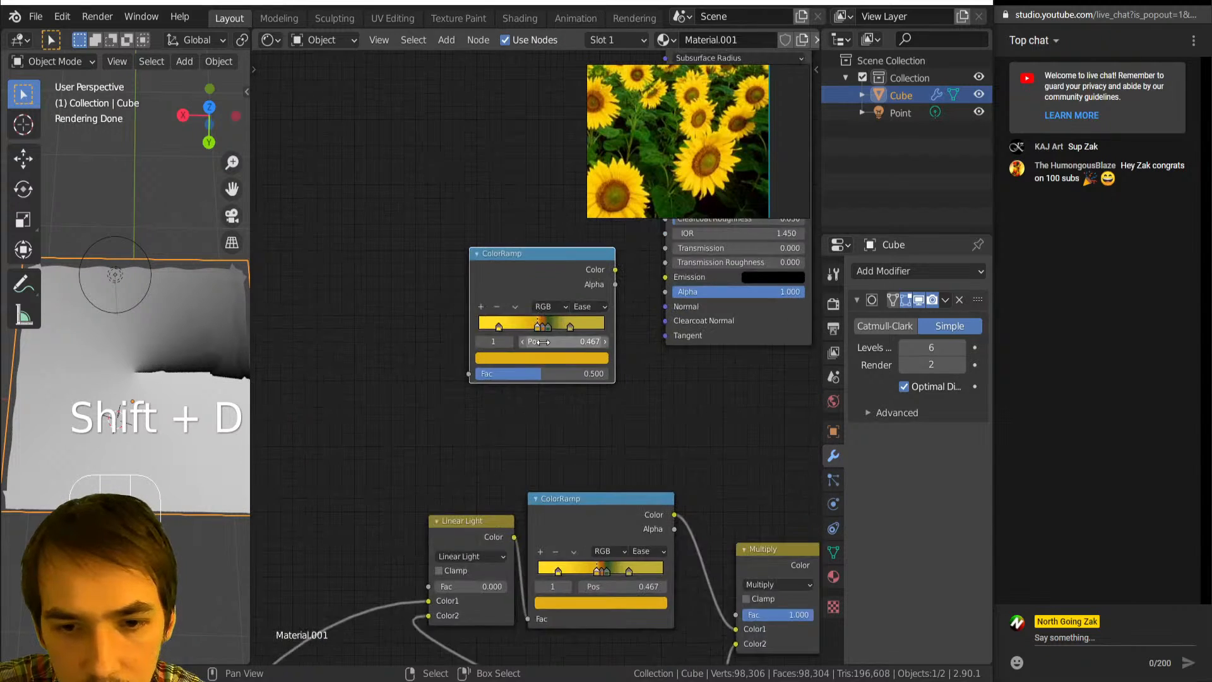
pyautogui.scroll(1, 542, 341)
pyautogui.click(543, 319)
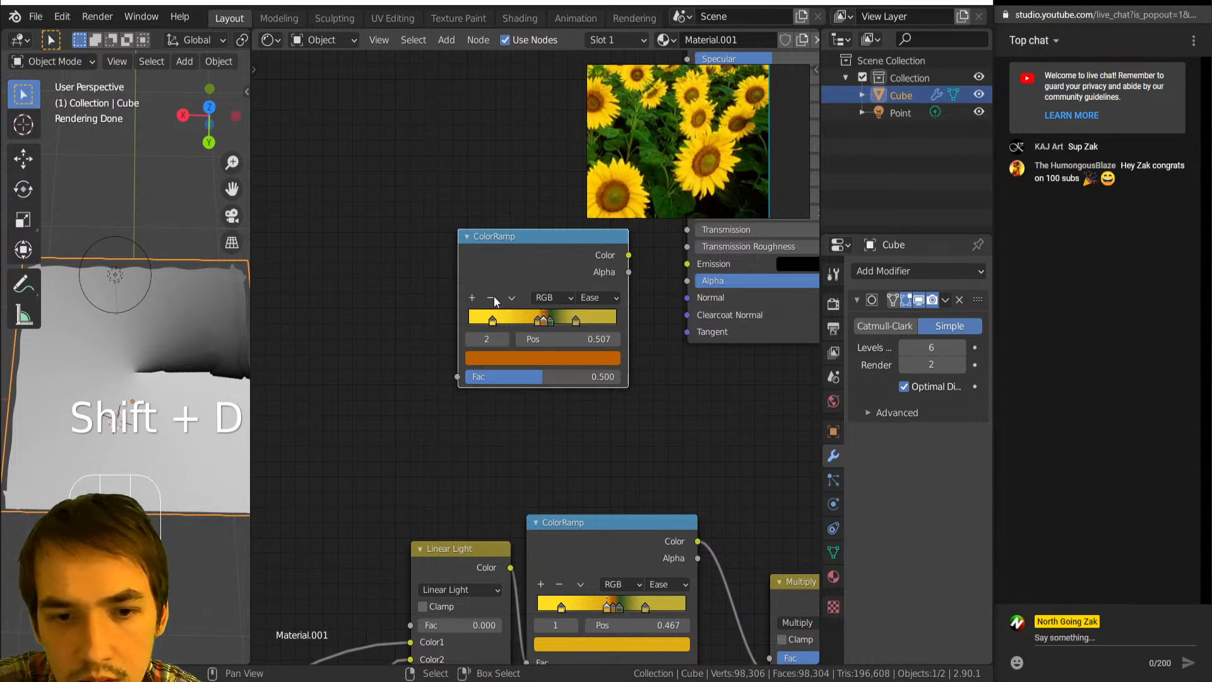
pyautogui.click(491, 297)
pyautogui.click(491, 298)
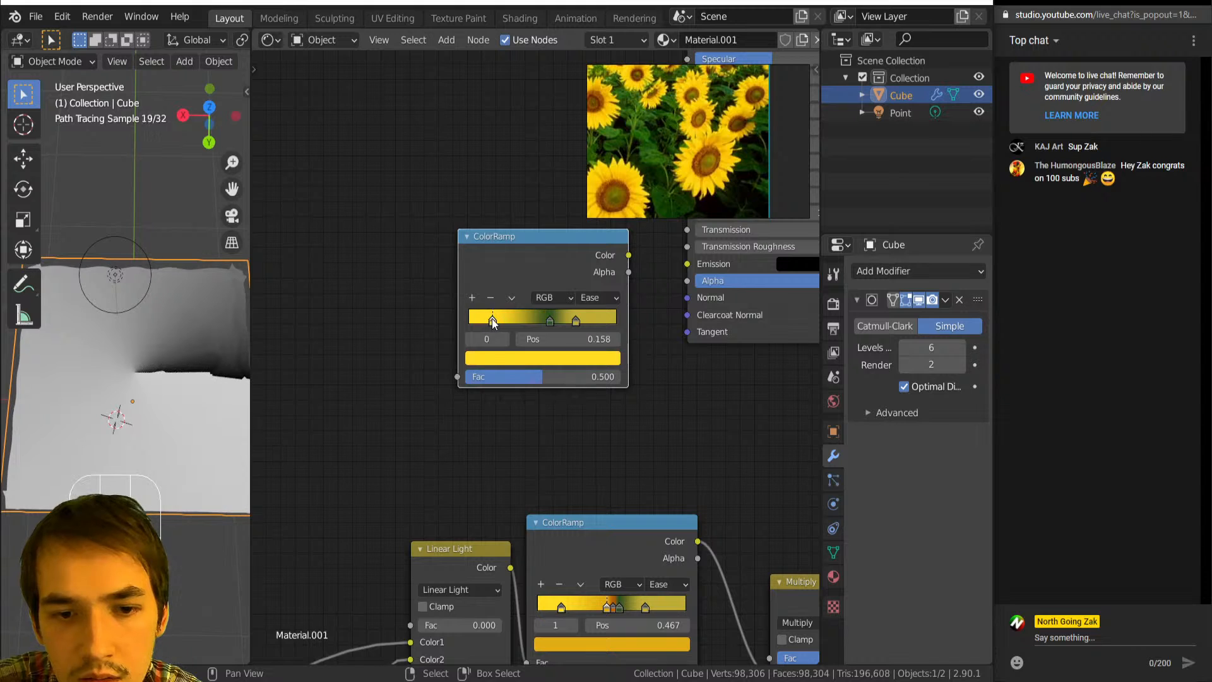
pyautogui.click(492, 298)
# Delete the green and olive stops from the original ColorRamp, keeping only its yellow and orange stops.
pyautogui.moveTo(629, 600); pyautogui.dragTo(587, 517, button='middle')
pyautogui.click(574, 520)
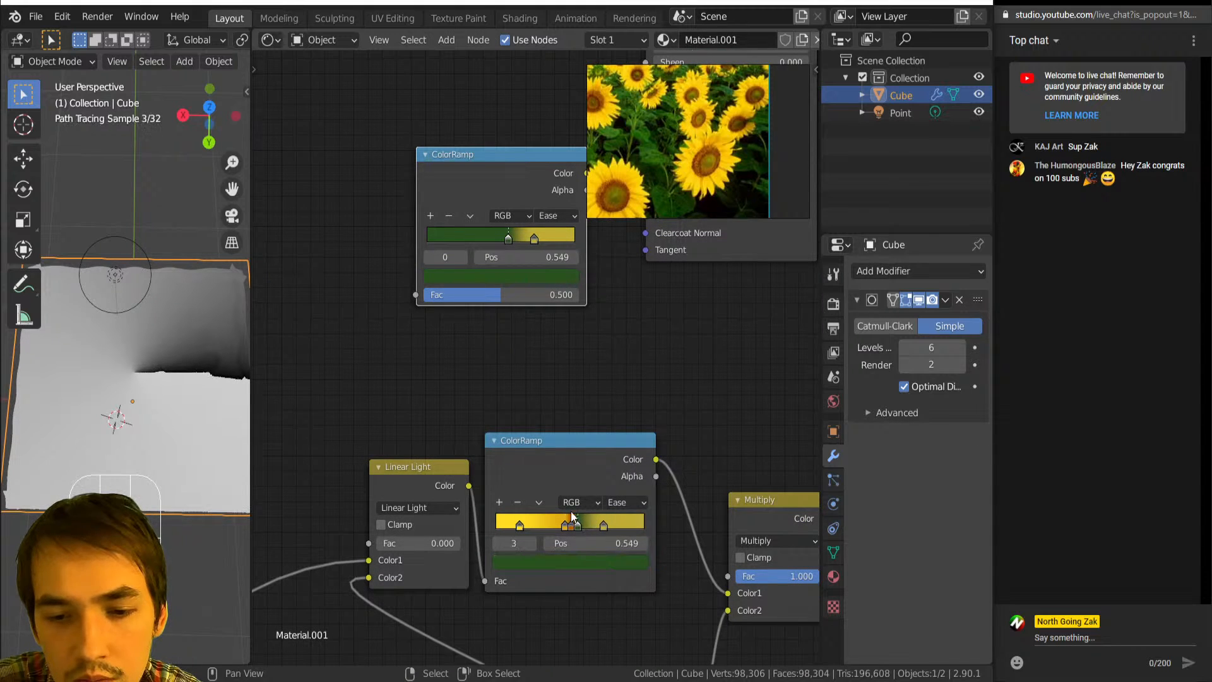
pyautogui.click(516, 504)
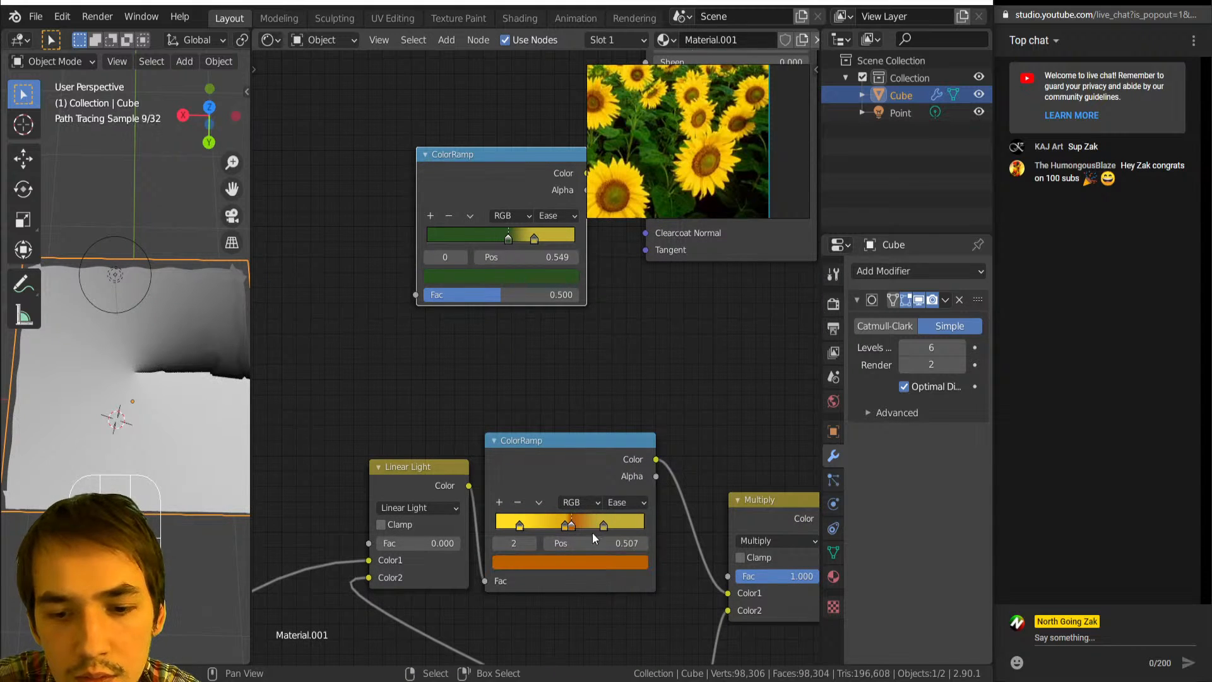
pyautogui.click(604, 525)
pyautogui.click(518, 503)
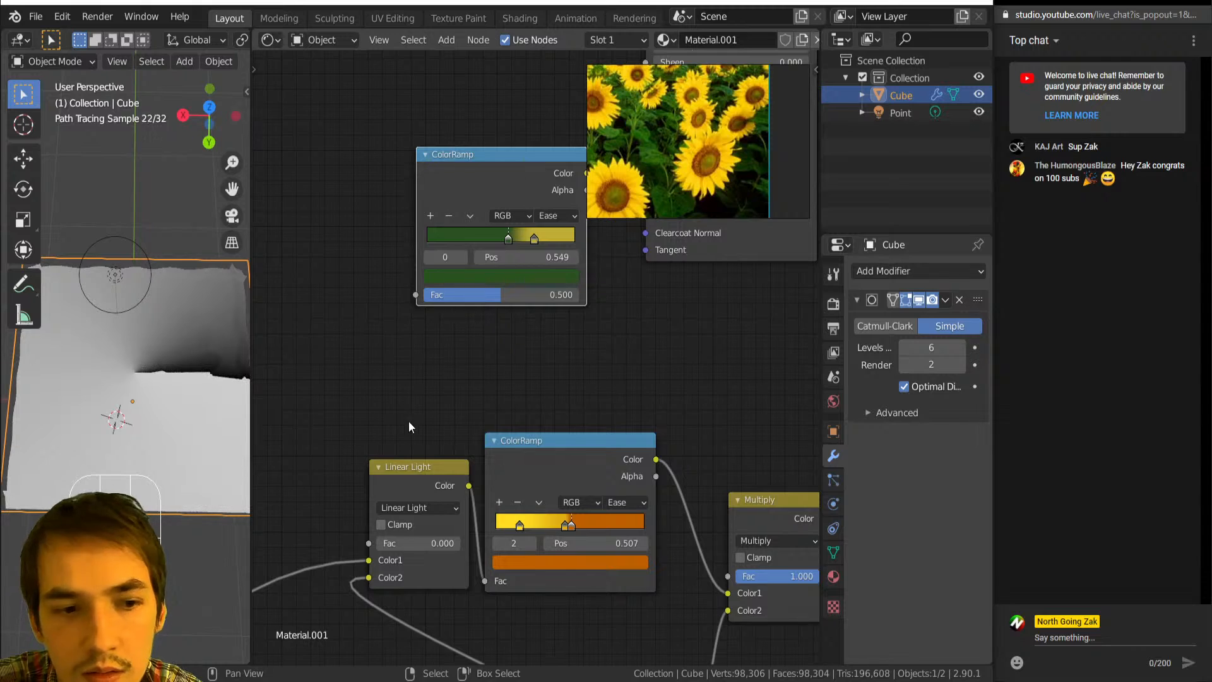
# Preview the original Principled BSDF and line up the duplicate Principled BSDF directly above it.
pyautogui.scroll(-13, 409, 421)
pyautogui.scroll(5, 638, 430)
pyautogui.moveTo(669, 417); pyautogui.dragTo(559, 437, button='middle')
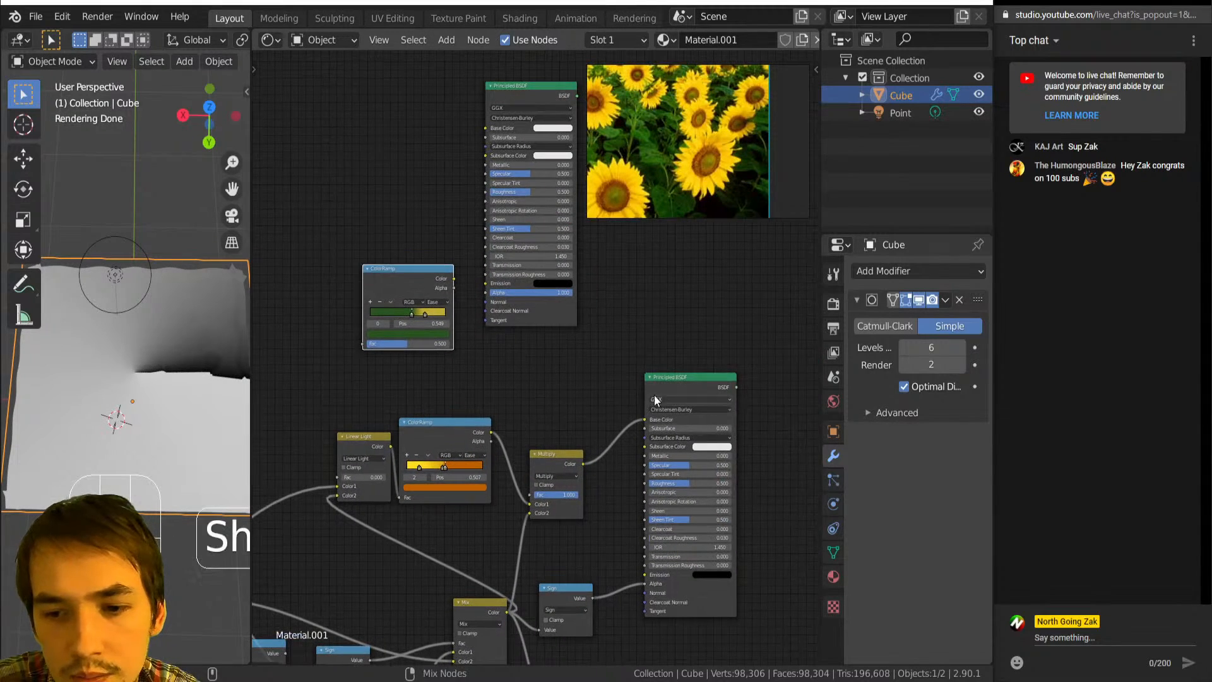
pyautogui.moveTo(622, 518); pyautogui.dragTo(536, 450, button='middle')
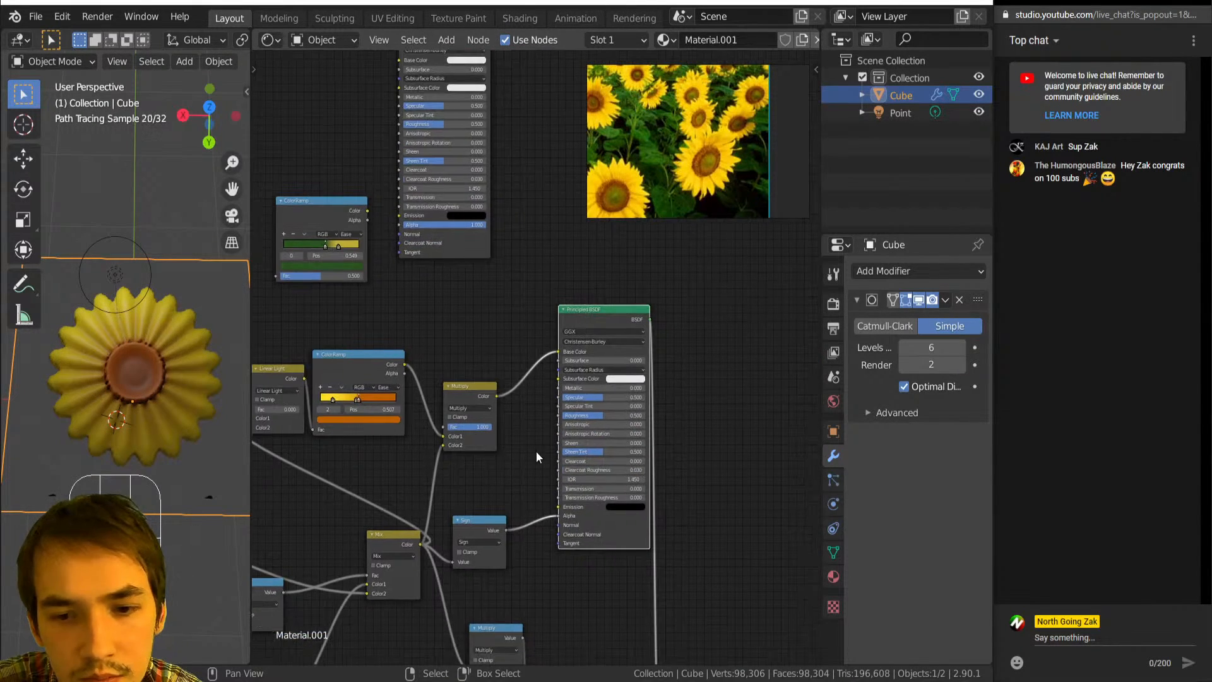
pyautogui.scroll(-5, 537, 451)
pyautogui.moveTo(488, 266); pyautogui.dragTo(455, 351, button='middle')
pyautogui.moveTo(437, 231); pyautogui.dragTo(542, 245)
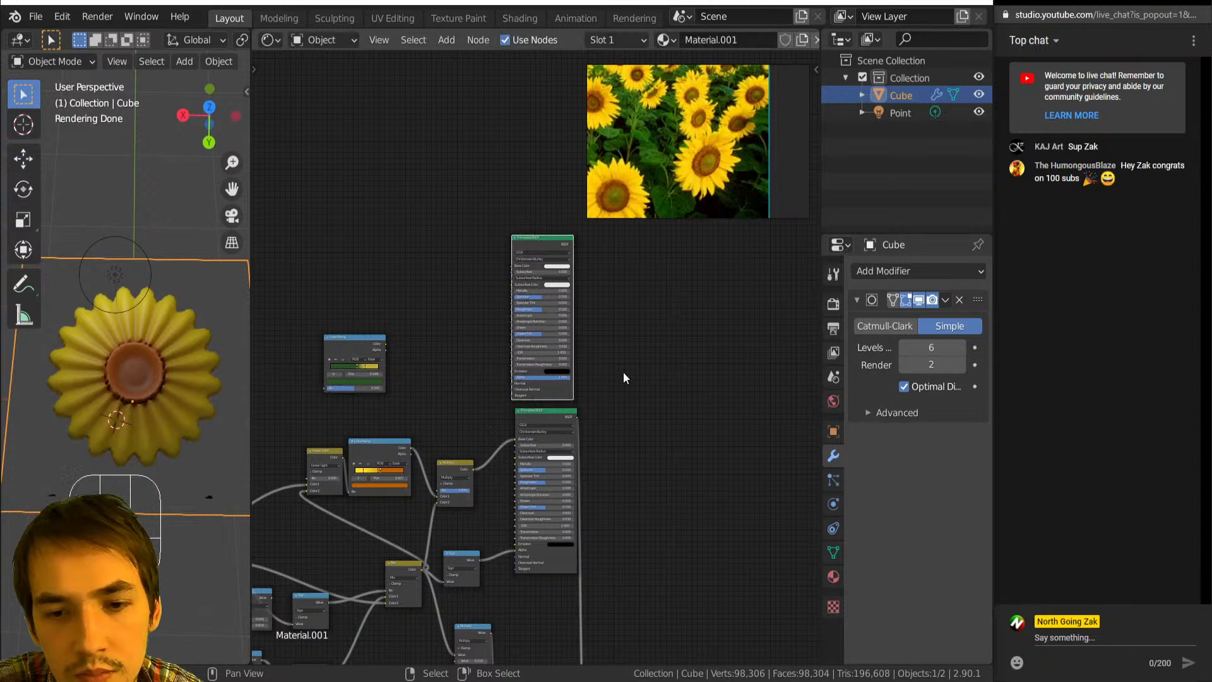
# Add two Mix Shader nodes side by side and a Transparent BSDF beneath them.
pyautogui.hotkey('shift', 'a')
pyautogui.click(767, 294)
pyautogui.click(628, 395)
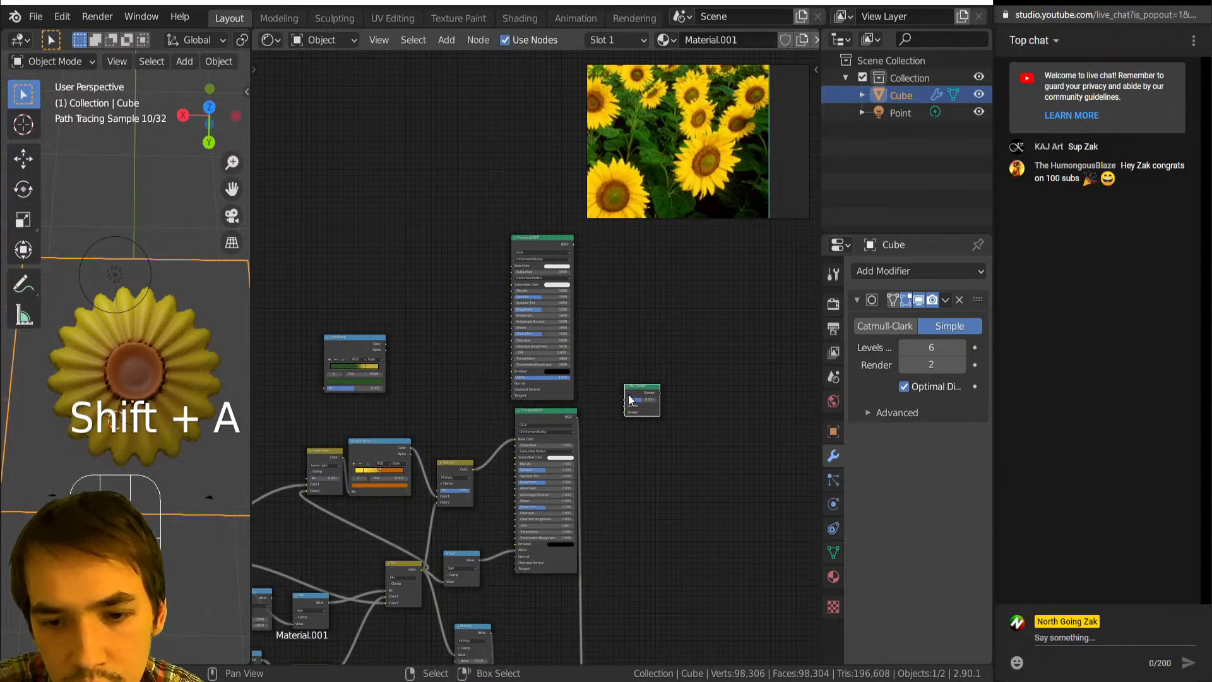
pyautogui.hotkey('shift', 'd')
pyautogui.click(698, 397)
pyautogui.hotkey('shift', 'a')
pyautogui.moveTo(672, 464)
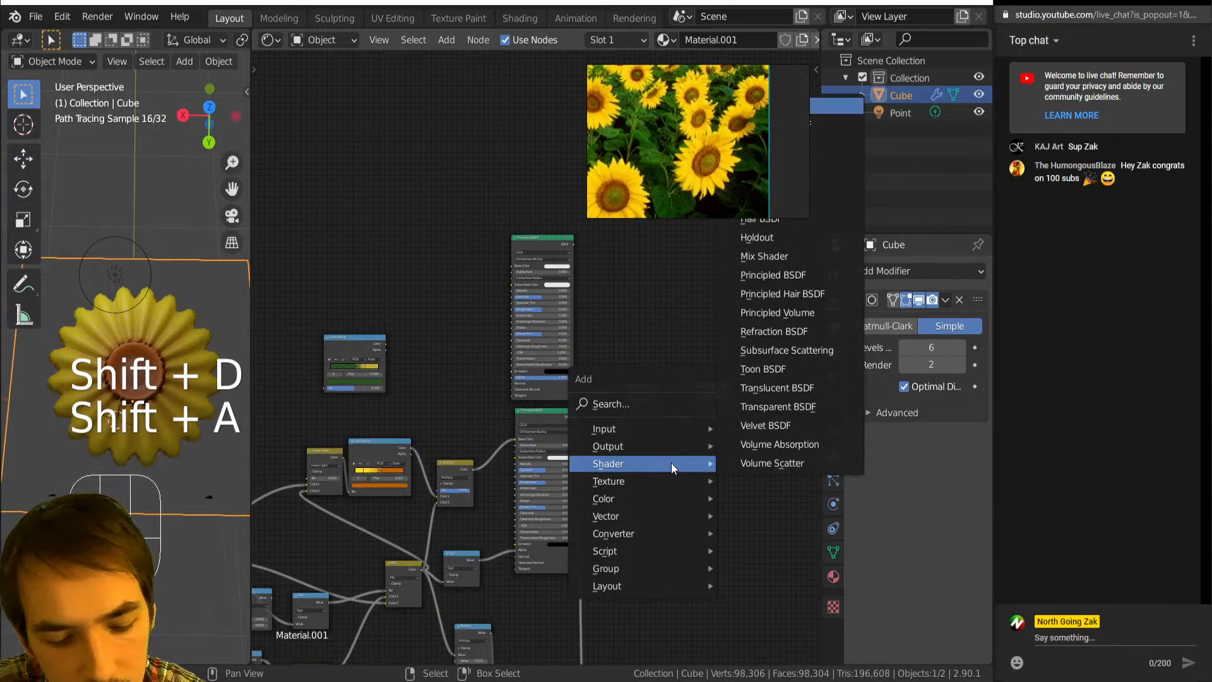
pyautogui.click(786, 420)
pyautogui.click(687, 470)
# Wire the second Mix Shader with the alpha Sign value as factor, the original Principled BSDF as first shader and the Transparent BSDF as second, previewing its output.
pyautogui.moveTo(513, 554); pyautogui.dragTo(695, 397)
pyautogui.moveTo(705, 473); pyautogui.dragTo(695, 412)
pyautogui.keyDown('ctrl'); pyautogui.keyDown('shift'); pyautogui.click(707, 398); pyautogui.keyUp('shift'); pyautogui.keyUp('ctrl')
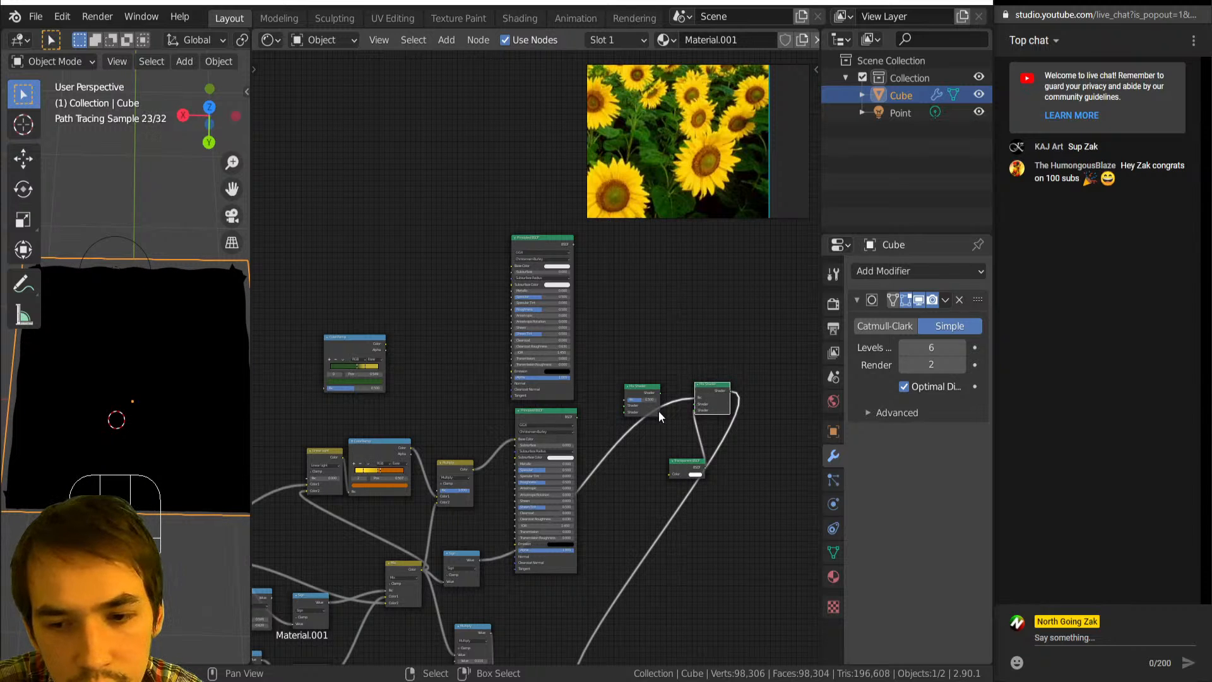
pyautogui.scroll(2, 596, 437)
pyautogui.click(593, 438)
pyautogui.moveTo(751, 422); pyautogui.dragTo(751, 423)
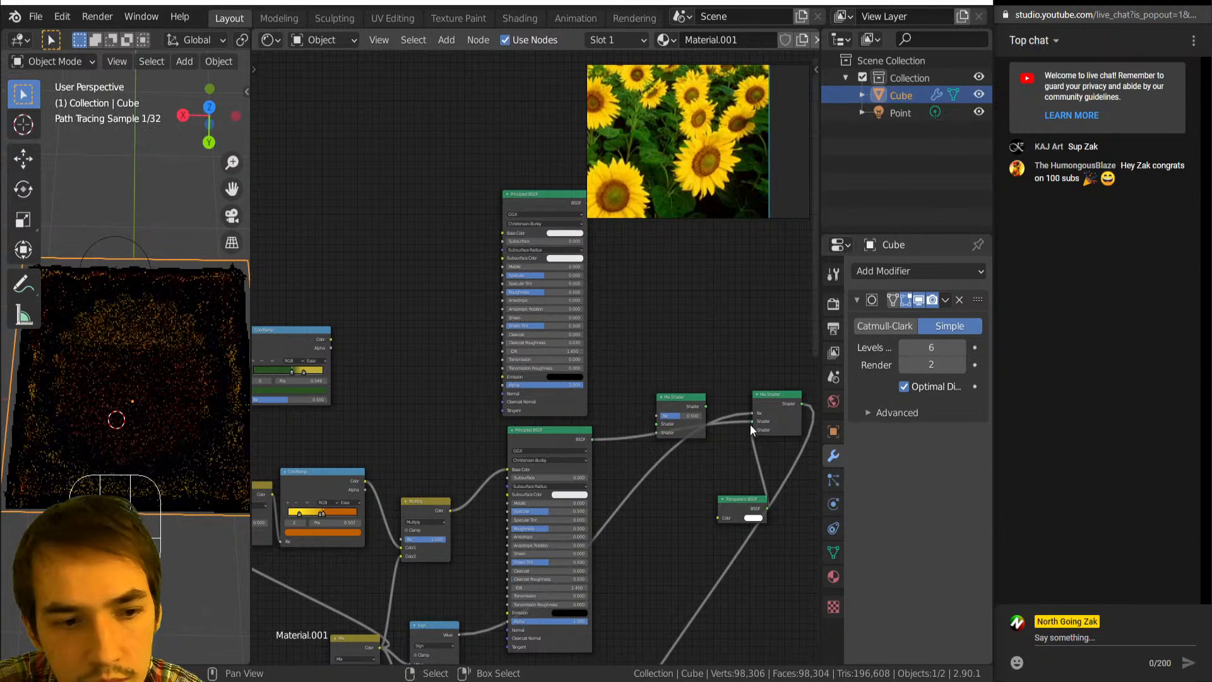
# Compare the preview of the alpha Sign mask with that of the second Mix Shader from an angled view.
pyautogui.moveTo(169, 433); pyautogui.dragTo(114, 374, button='middle')
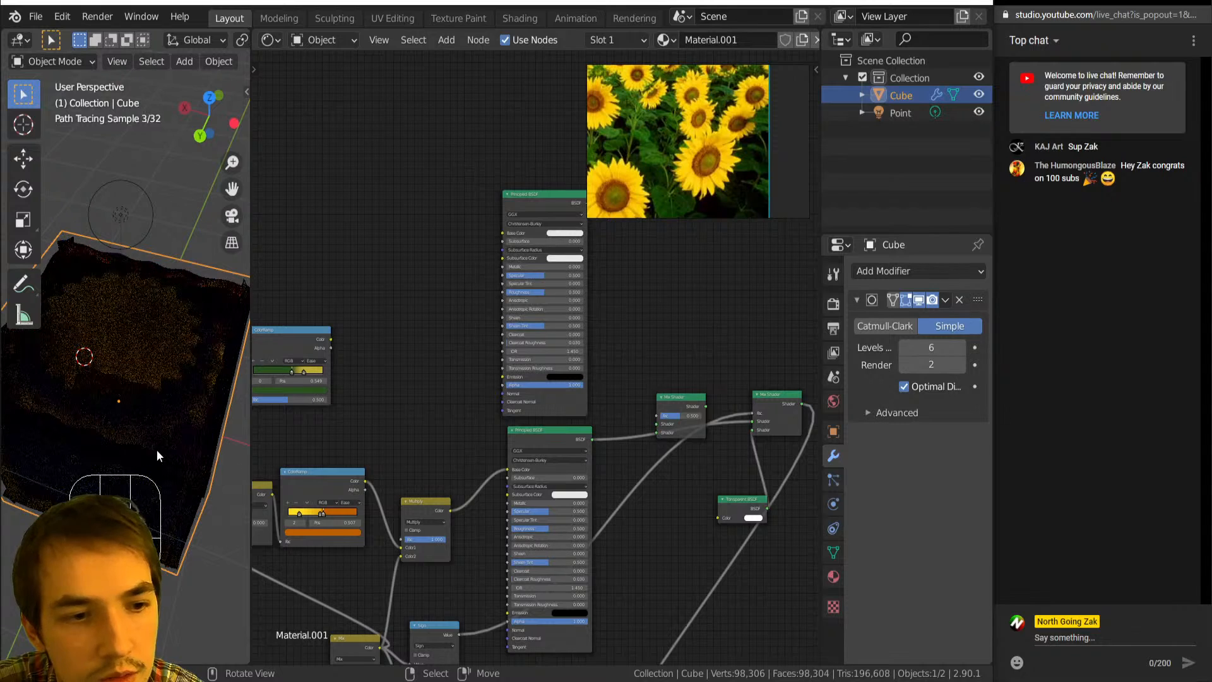
pyautogui.moveTo(152, 448); pyautogui.dragTo(135, 423, button='middle')
pyautogui.moveTo(551, 539); pyautogui.dragTo(605, 461, button='middle')
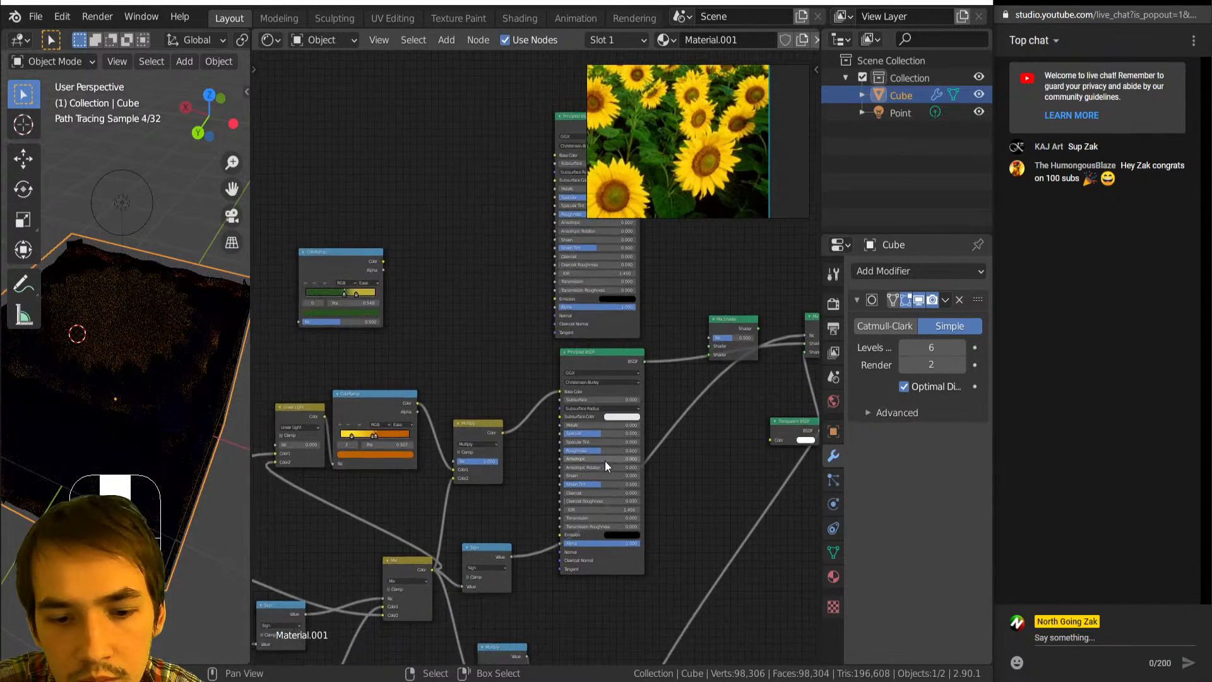
pyautogui.keyDown('ctrl'); pyautogui.keyDown('shift'); pyautogui.click(484, 560); pyautogui.keyUp('shift'); pyautogui.keyUp('ctrl')
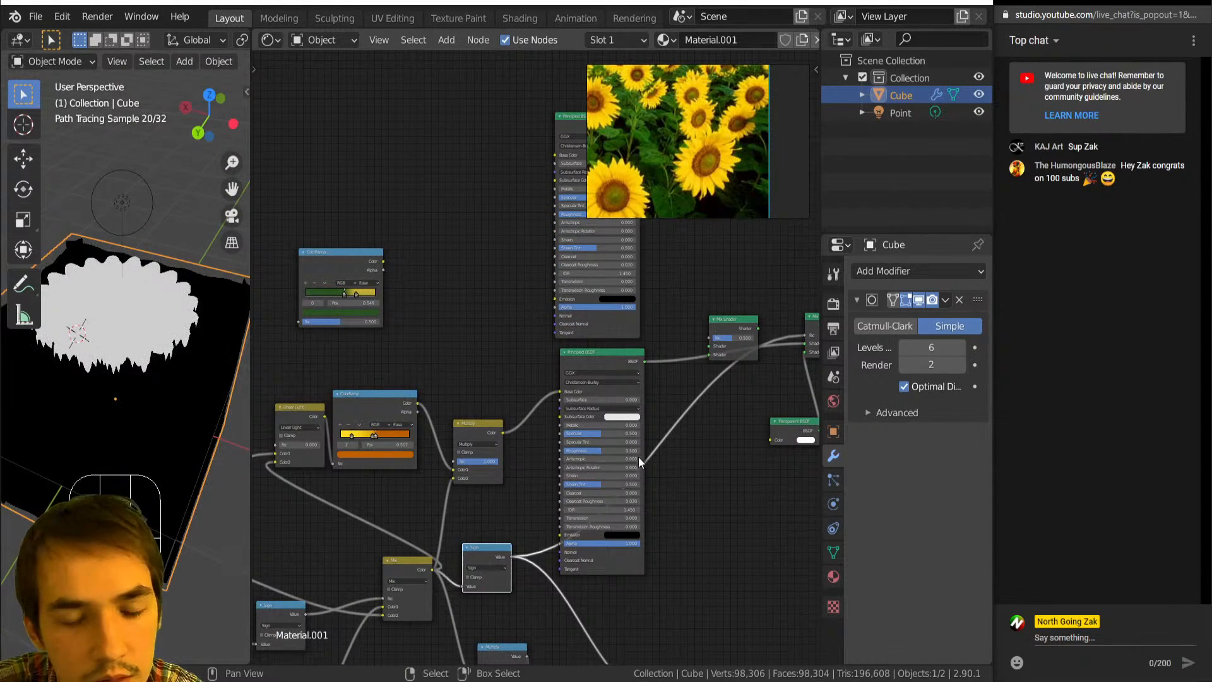
pyautogui.moveTo(793, 392); pyautogui.dragTo(657, 457, button='middle')
pyautogui.keyDown('ctrl'); pyautogui.keyDown('shift'); pyautogui.click(706, 396); pyautogui.keyUp('shift'); pyautogui.keyUp('ctrl')
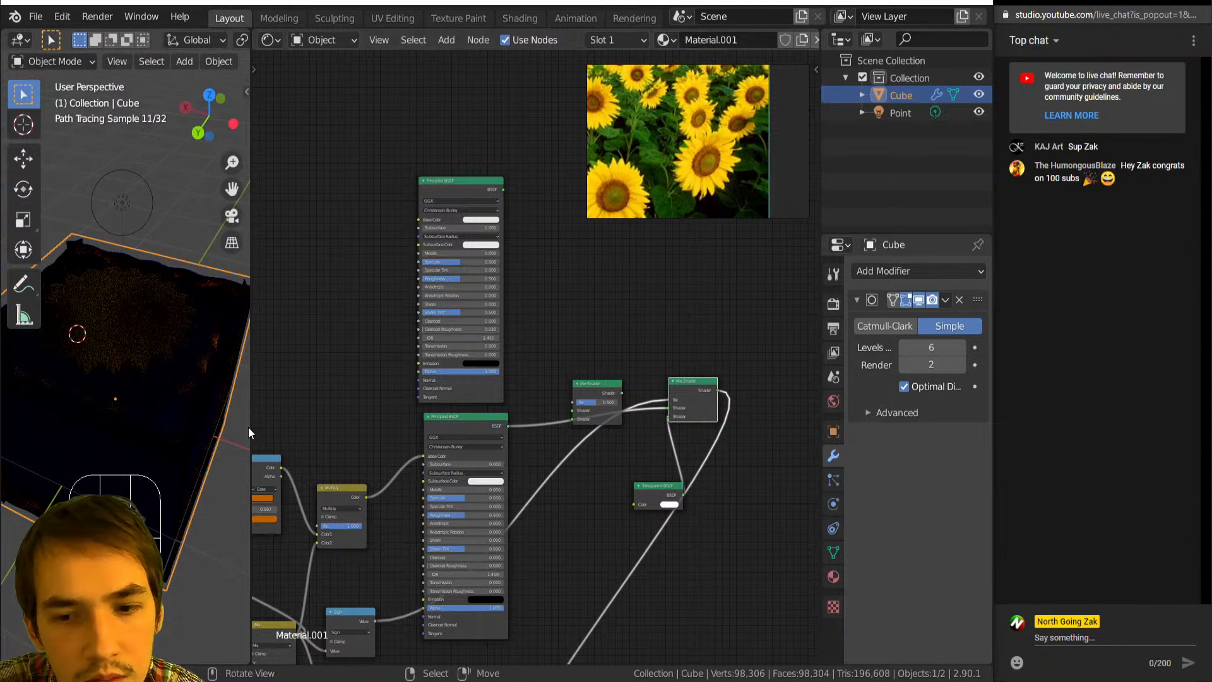
# Swap the second Mix Shader's inputs so the Transparent BSDF is the first shader and the Principled BSDF the second.
pyautogui.click(833, 577)
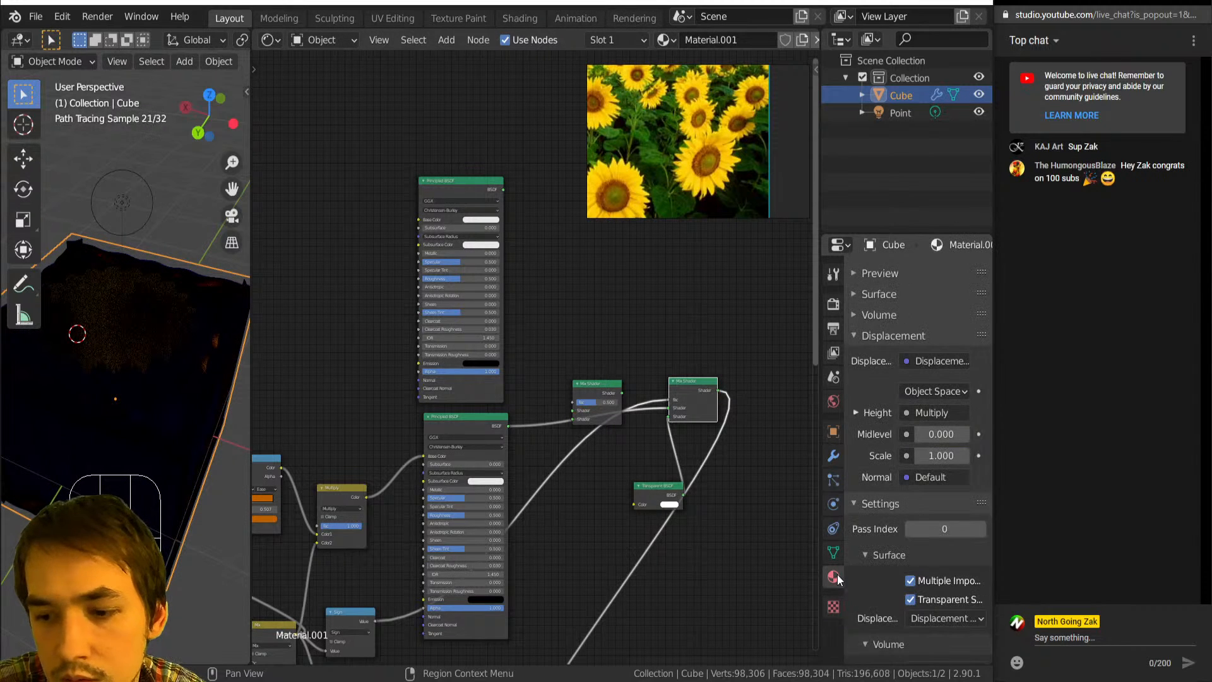
pyautogui.scroll(-4, 903, 554)
pyautogui.scroll(-1, 903, 554)
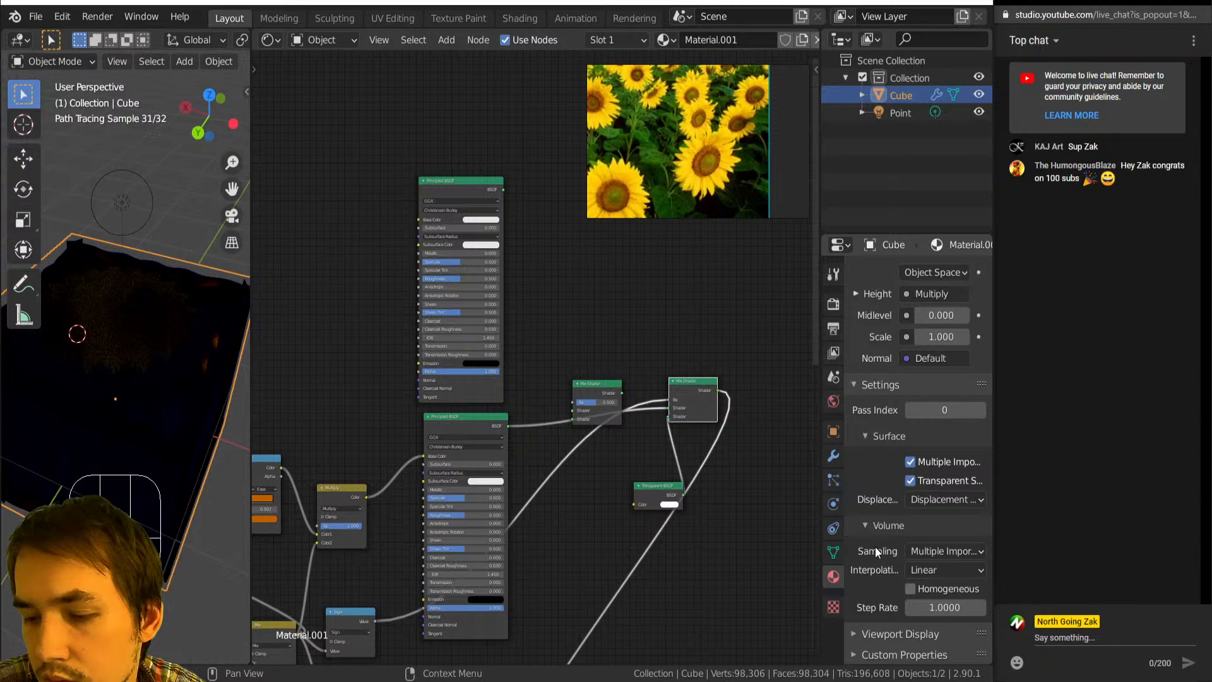
pyautogui.scroll(5, 874, 544)
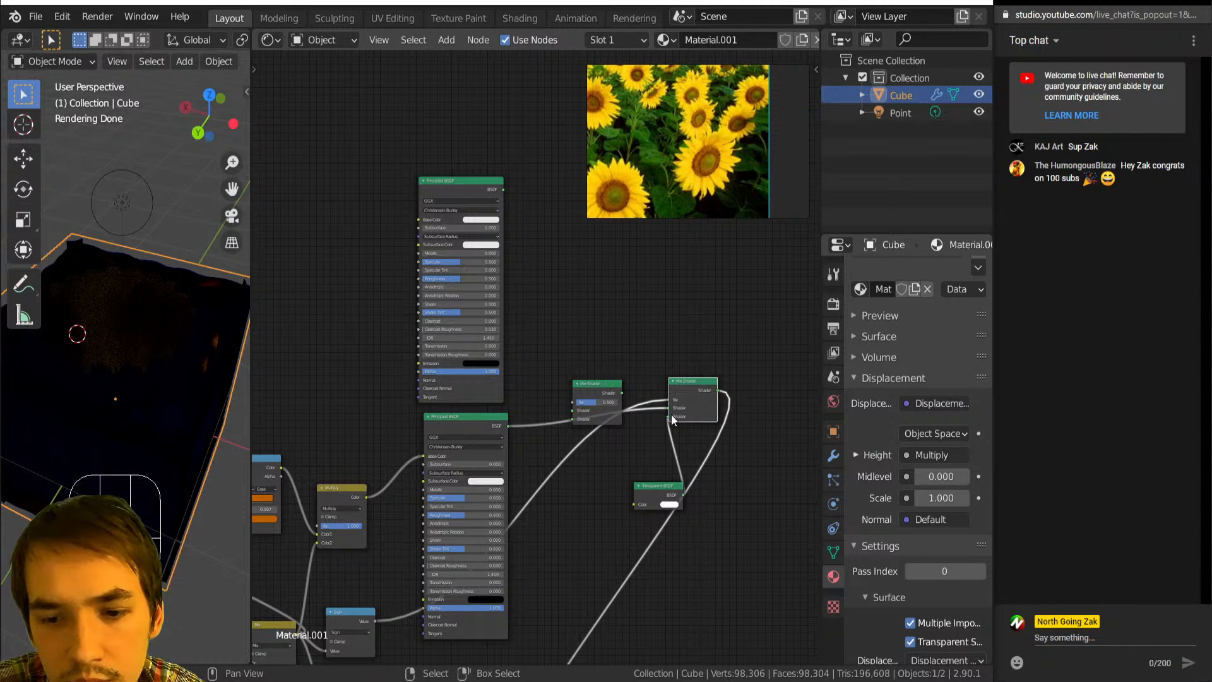
pyautogui.moveTo(666, 416); pyautogui.dragTo(668, 410)
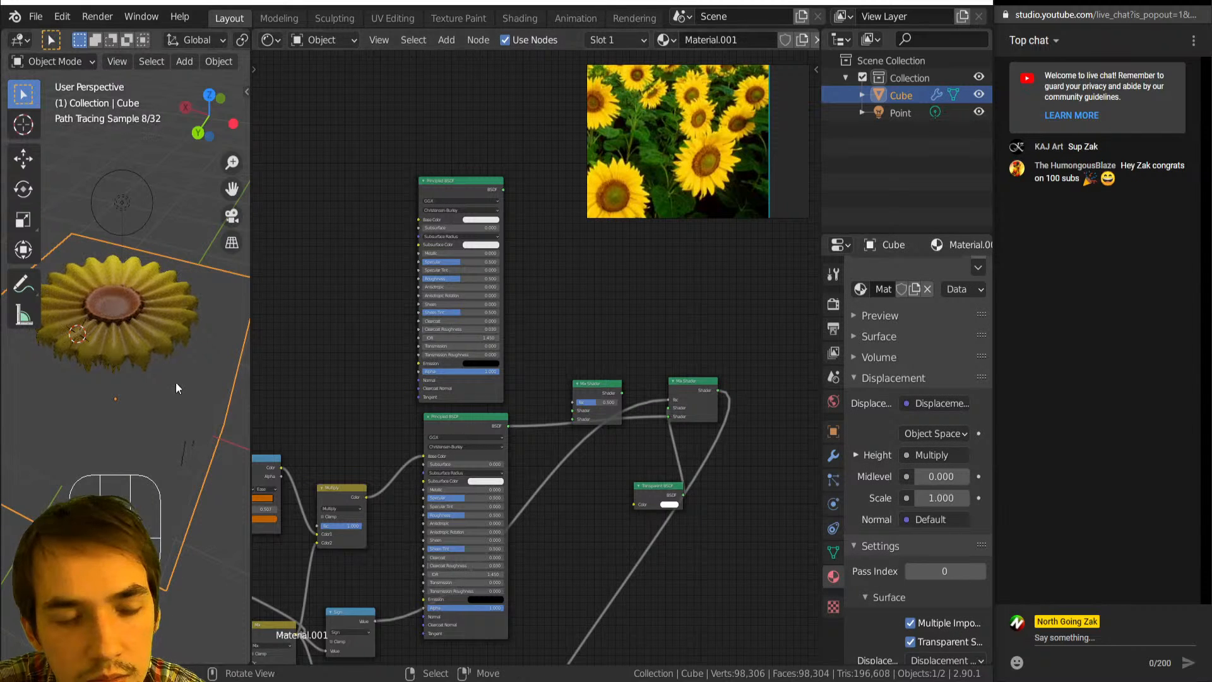
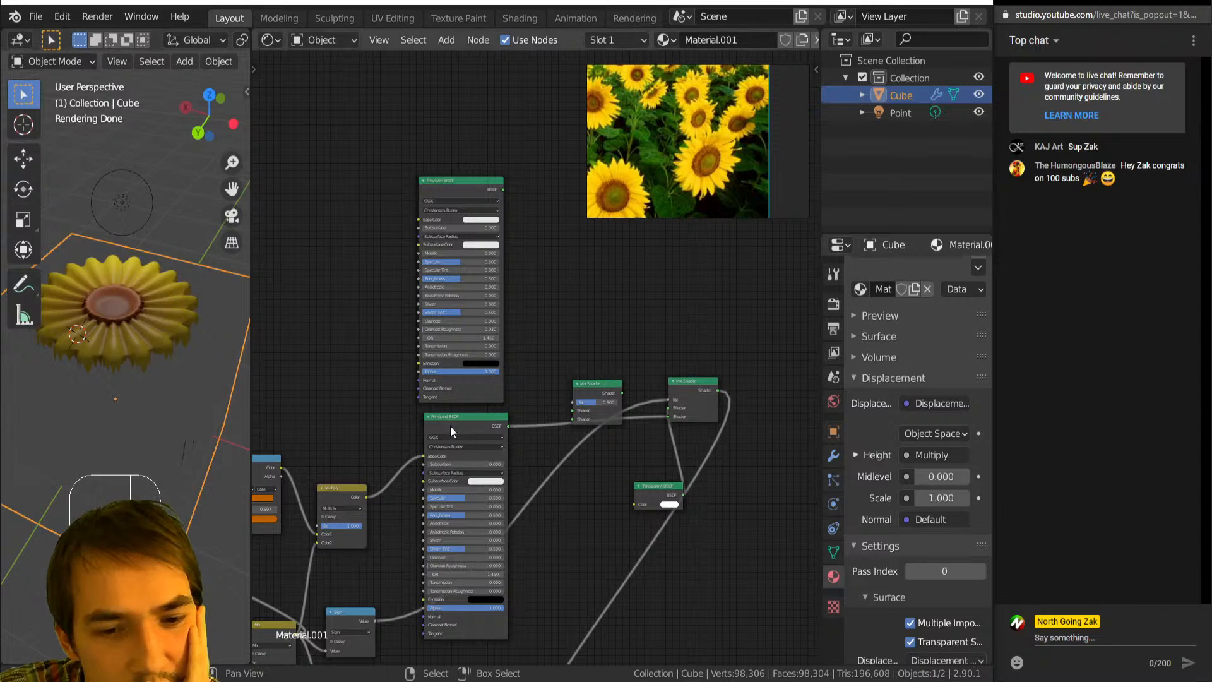
pyautogui.moveTo(449, 425); pyautogui.dragTo(537, 387, button='middle')
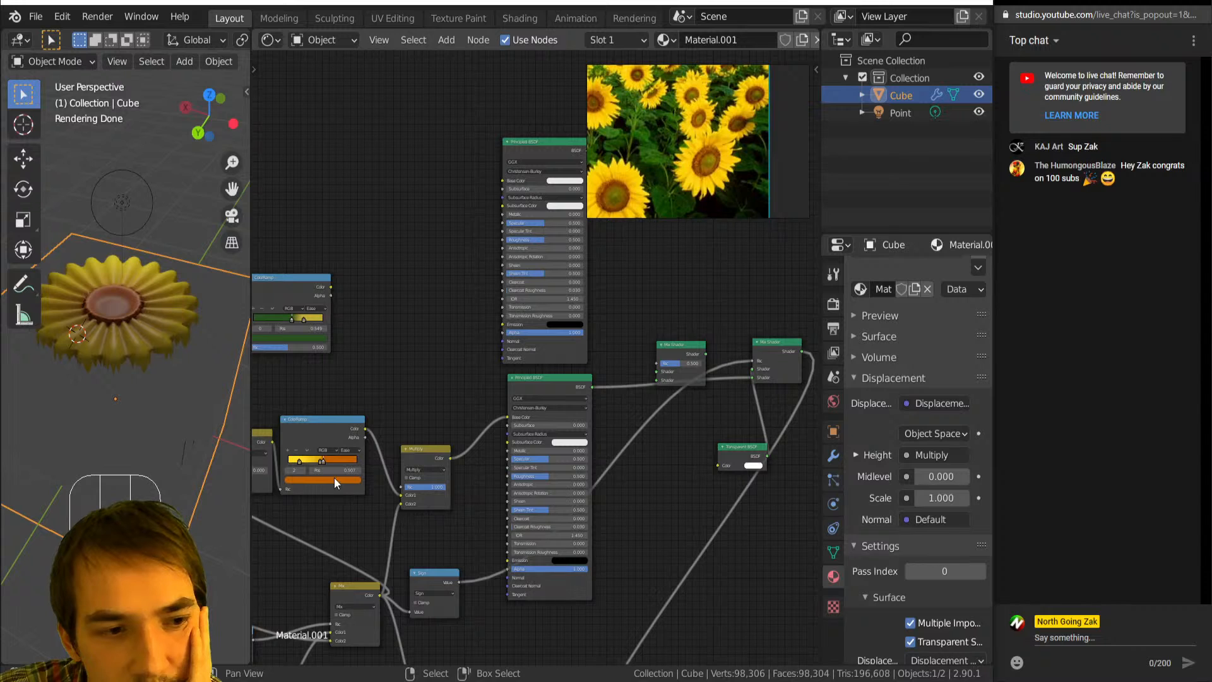
pyautogui.moveTo(146, 317); pyautogui.dragTo(137, 357, button='middle')
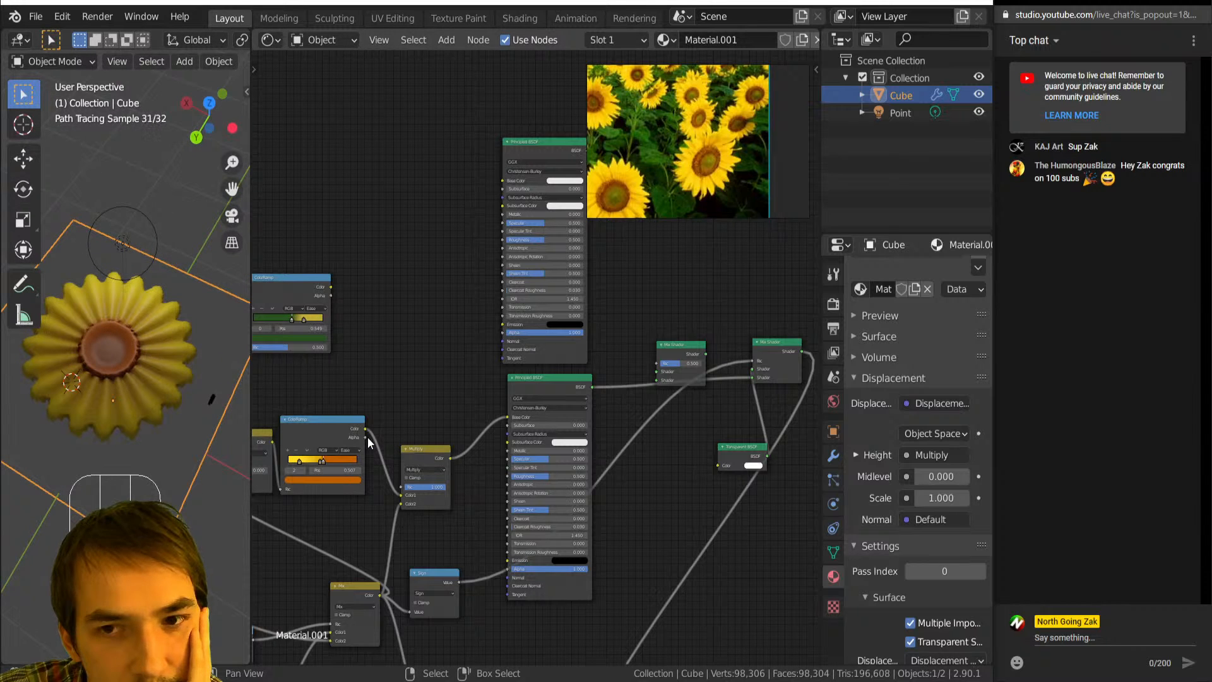
# Shift the wired Principled BSDF aside, add a Bump node below it and connect the bump to its Normal input.
pyautogui.moveTo(370, 443); pyautogui.dragTo(559, 340, button='middle')
pyautogui.scroll(-2, 559, 340)
pyautogui.moveTo(730, 457); pyautogui.dragTo(770, 454)
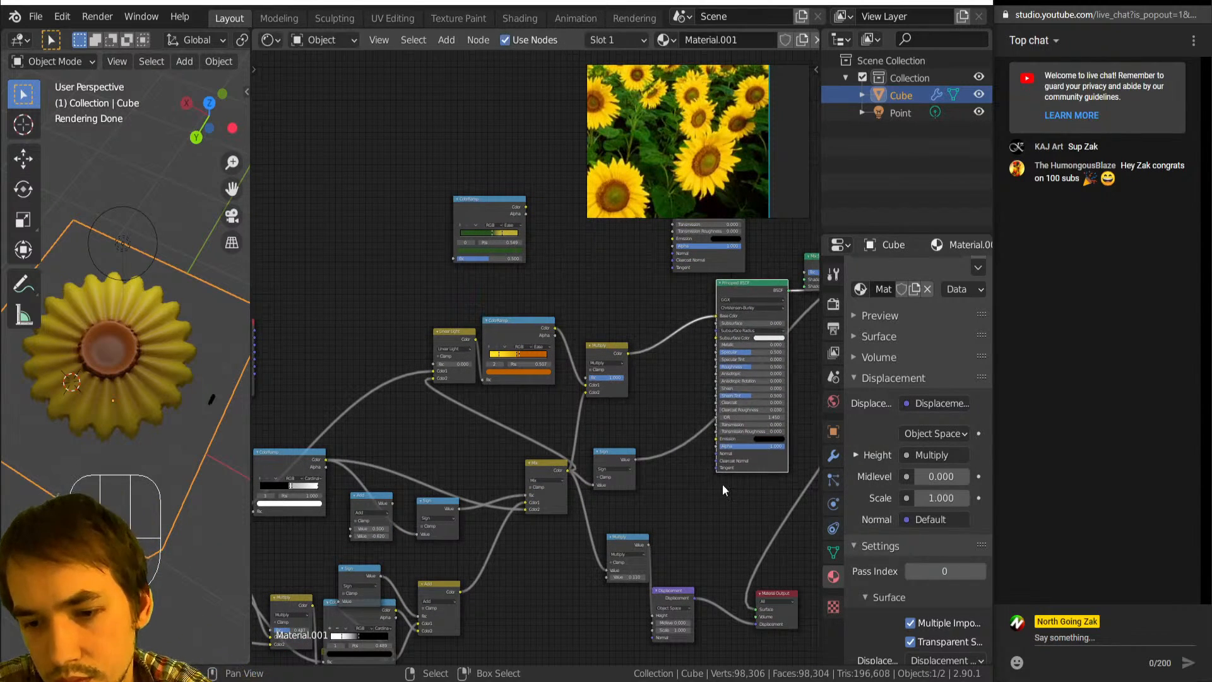
pyautogui.hotkey('shift', 'a')
pyautogui.click(699, 496)
pyautogui.click(675, 490)
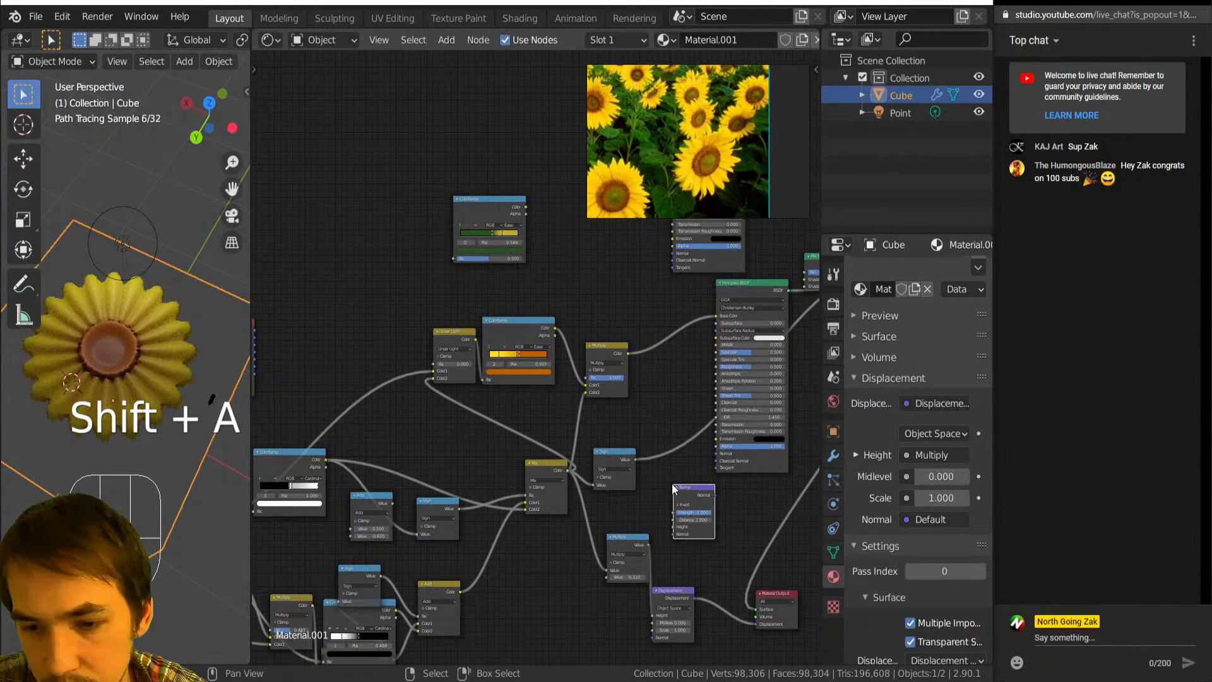
pyautogui.moveTo(713, 495); pyautogui.dragTo(718, 453)
# Add a Voronoi Texture with the lower Gradient Texture feeding its Vector, and connect its Distance output to the Bump node's Height.
pyautogui.scroll(-4, 442, 494)
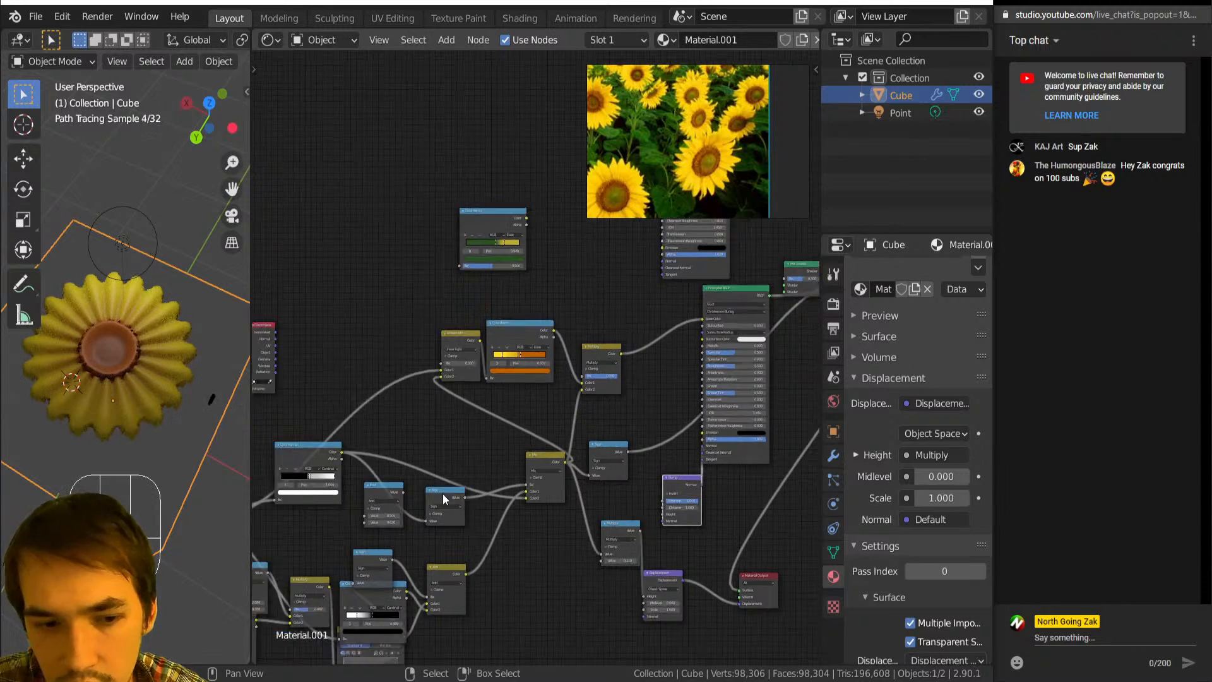
pyautogui.moveTo(352, 479); pyautogui.dragTo(553, 446, button='middle')
pyautogui.scroll(3, 441, 521)
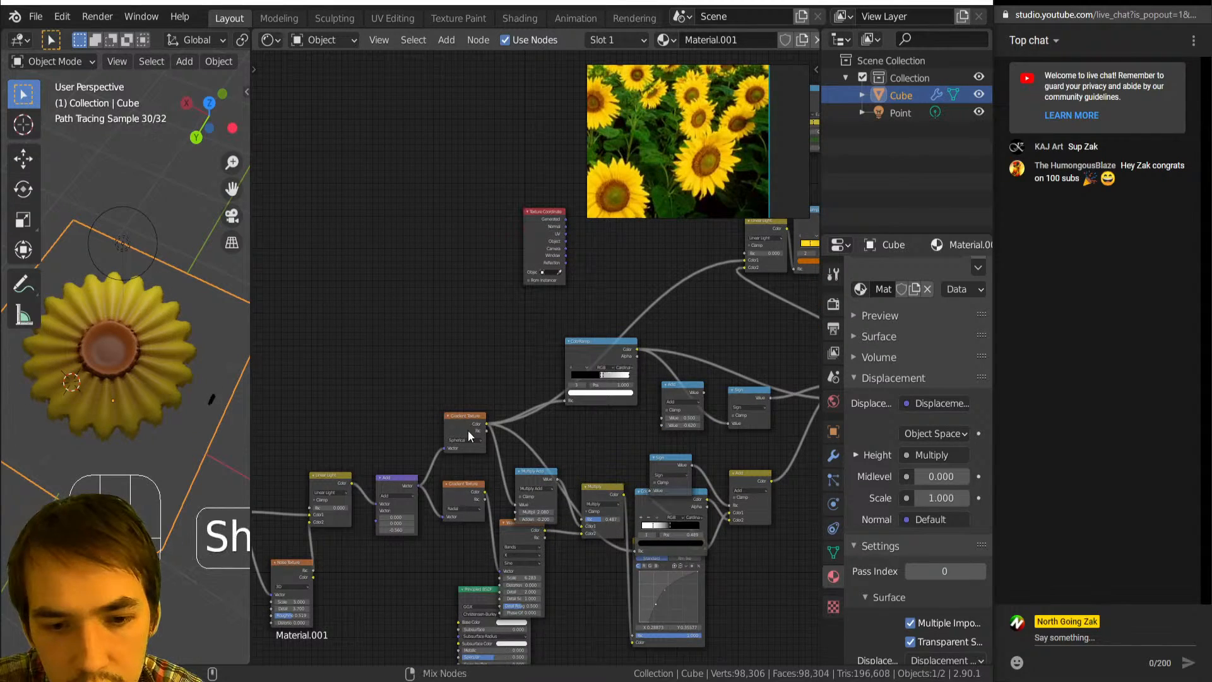
pyautogui.keyDown('ctrl'); pyautogui.keyDown('shift'); pyautogui.click(456, 495); pyautogui.keyUp('shift'); pyautogui.keyUp('ctrl')
pyautogui.moveTo(456, 495)
pyautogui.mouseDown(button='middle')
pyautogui.moveTo(275, 486)
pyautogui.moveTo(461, 499)
pyautogui.mouseUp(button='middle')
pyautogui.hotkey('shift', 'a')
pyautogui.moveTo(515, 460)
pyautogui.click(576, 425)
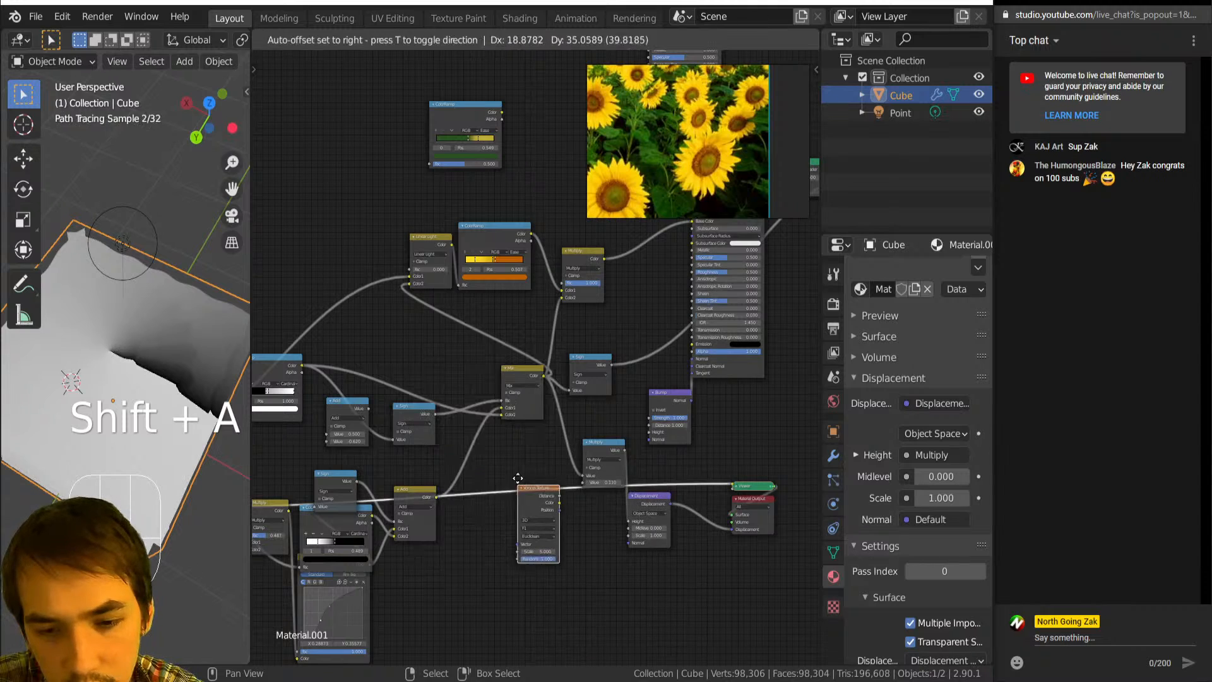
pyautogui.click(501, 468)
pyautogui.keyDown('ctrl'); pyautogui.keyDown('shift'); pyautogui.click(528, 490); pyautogui.keyUp('shift'); pyautogui.keyUp('ctrl')
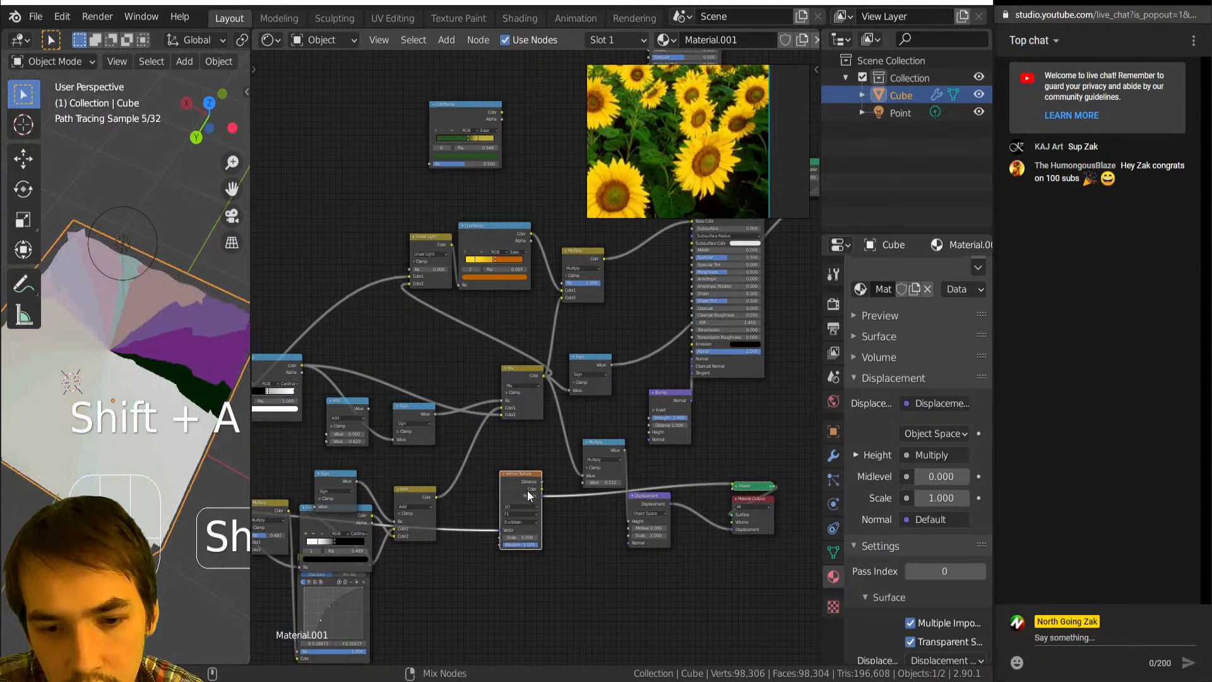
pyautogui.keyDown('ctrl'); pyautogui.keyDown('shift'); pyautogui.click(528, 490); pyautogui.keyUp('shift'); pyautogui.keyUp('ctrl')
pyautogui.moveTo(543, 481); pyautogui.dragTo(649, 435)
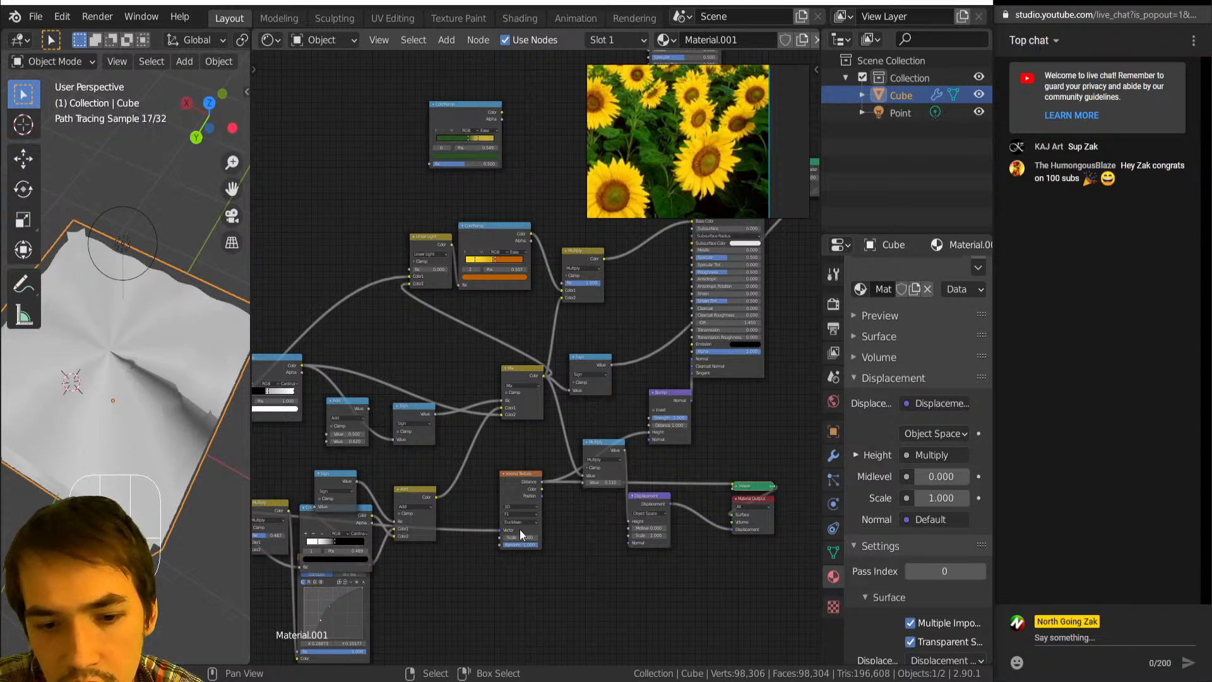
# Set the Voronoi Texture's Scale to 127.3 and preview the Principled BSDF.
pyautogui.moveTo(521, 537); pyautogui.dragTo(549, 521)
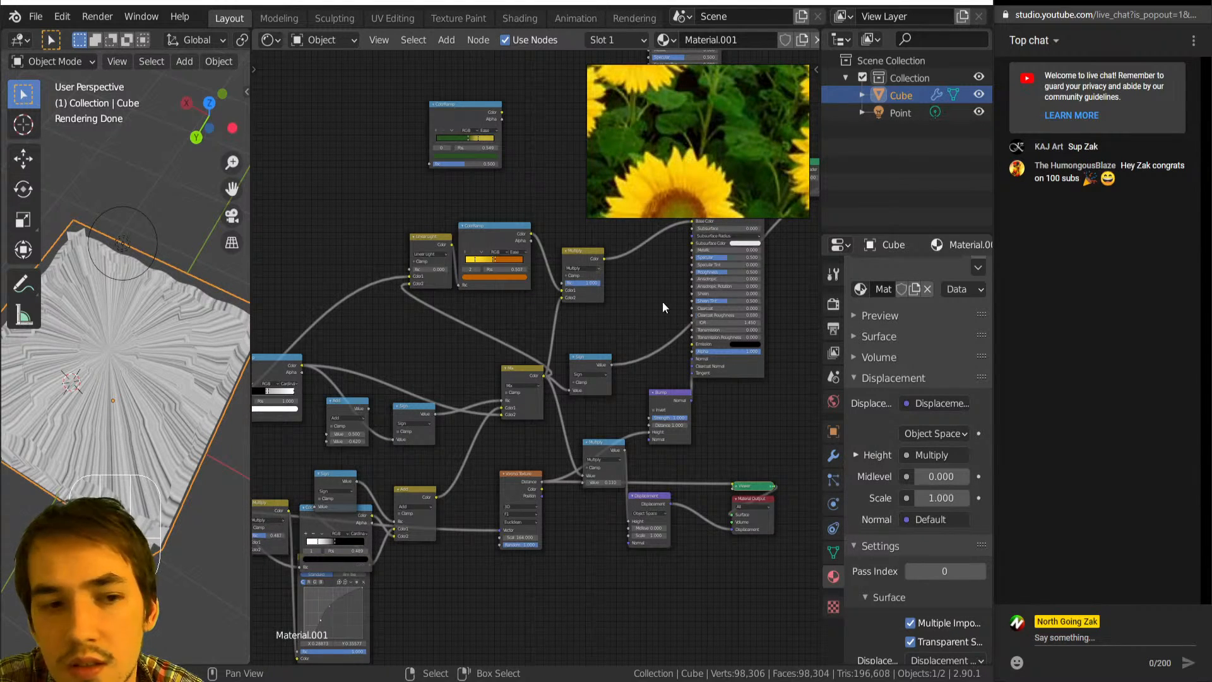
pyautogui.scroll(3, 555, 523)
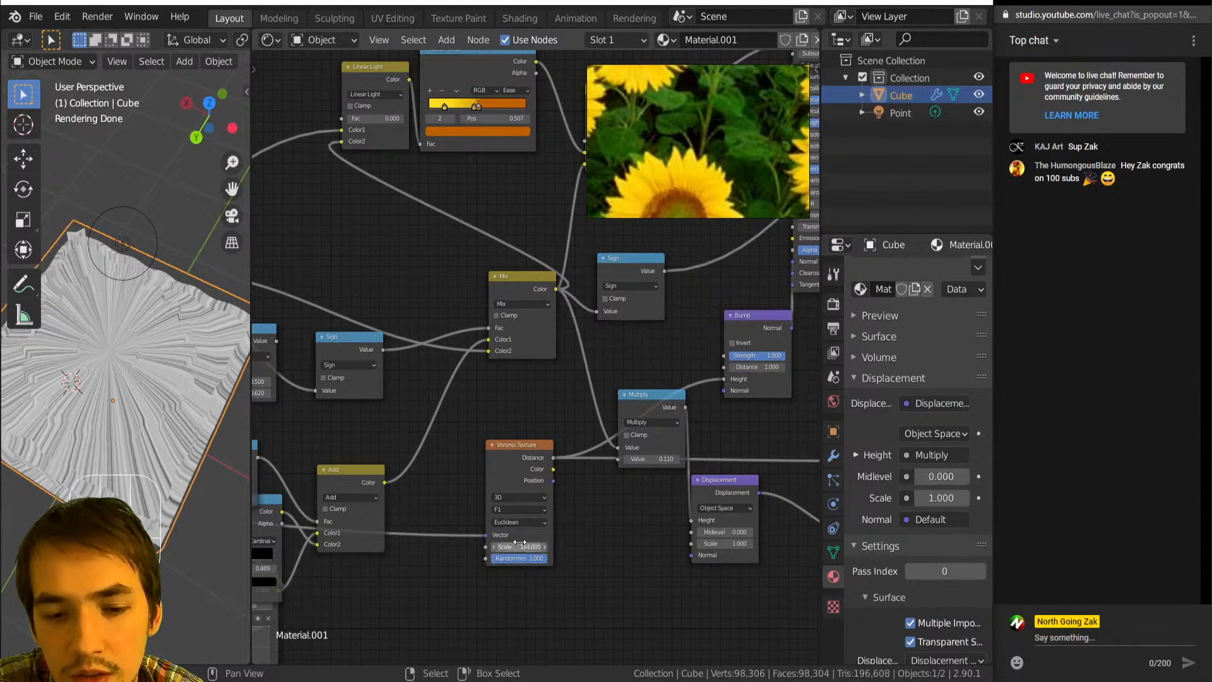
pyautogui.moveTo(519, 542); pyautogui.dragTo(489, 542)
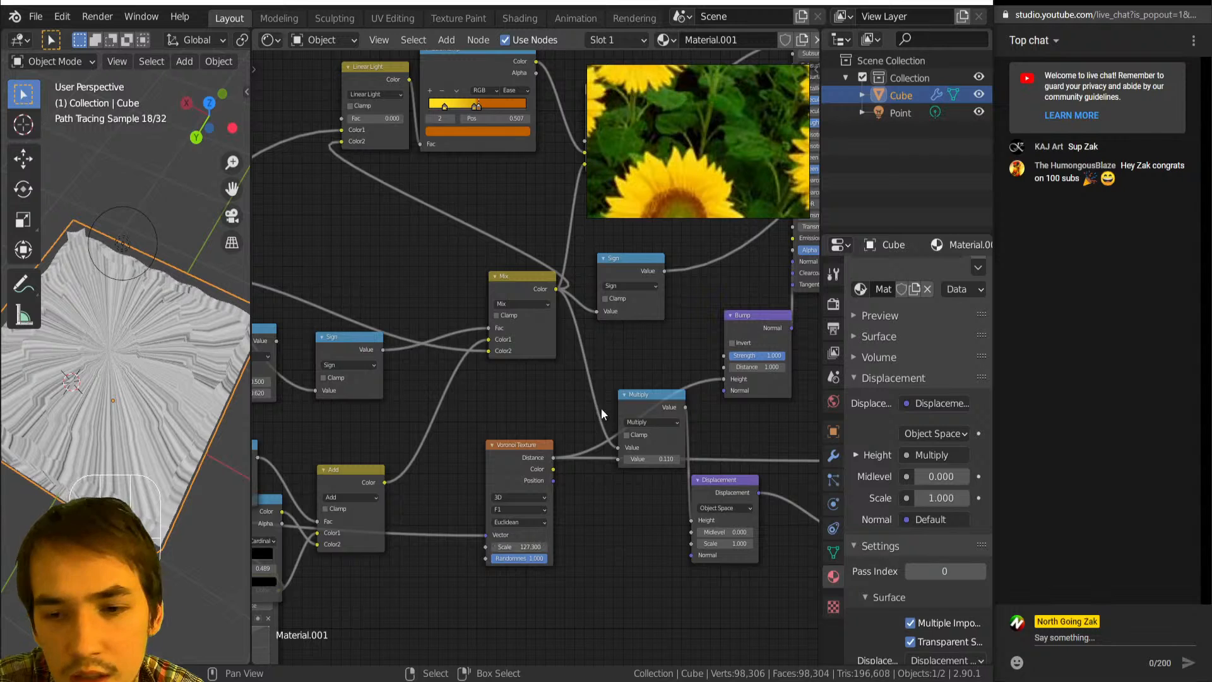
pyautogui.moveTo(602, 409); pyautogui.dragTo(435, 507, button='middle')
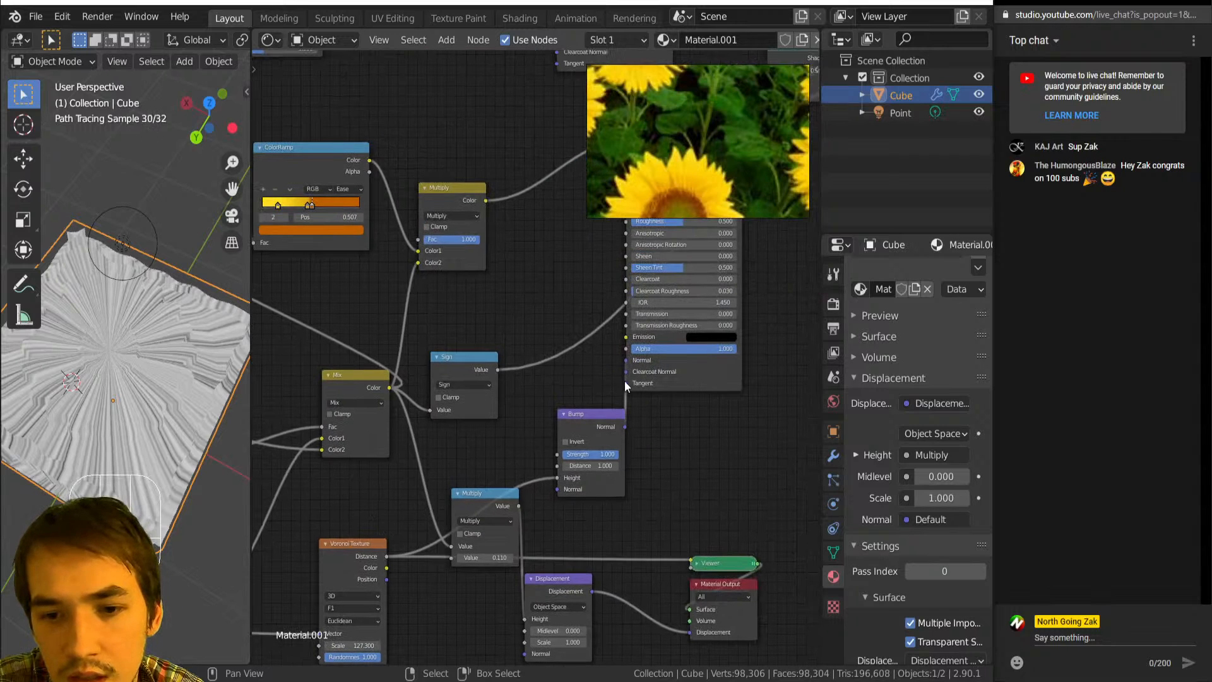
pyautogui.keyDown('ctrl'); pyautogui.keyDown('shift'); pyautogui.click(722, 373); pyautogui.keyUp('shift'); pyautogui.keyUp('ctrl')
# Set the Bump node's Strength to 0.461 and Distance to 0.040, and switch the Voronoi feature to Smooth F1.
pyautogui.moveTo(595, 454); pyautogui.dragTo(556, 454)
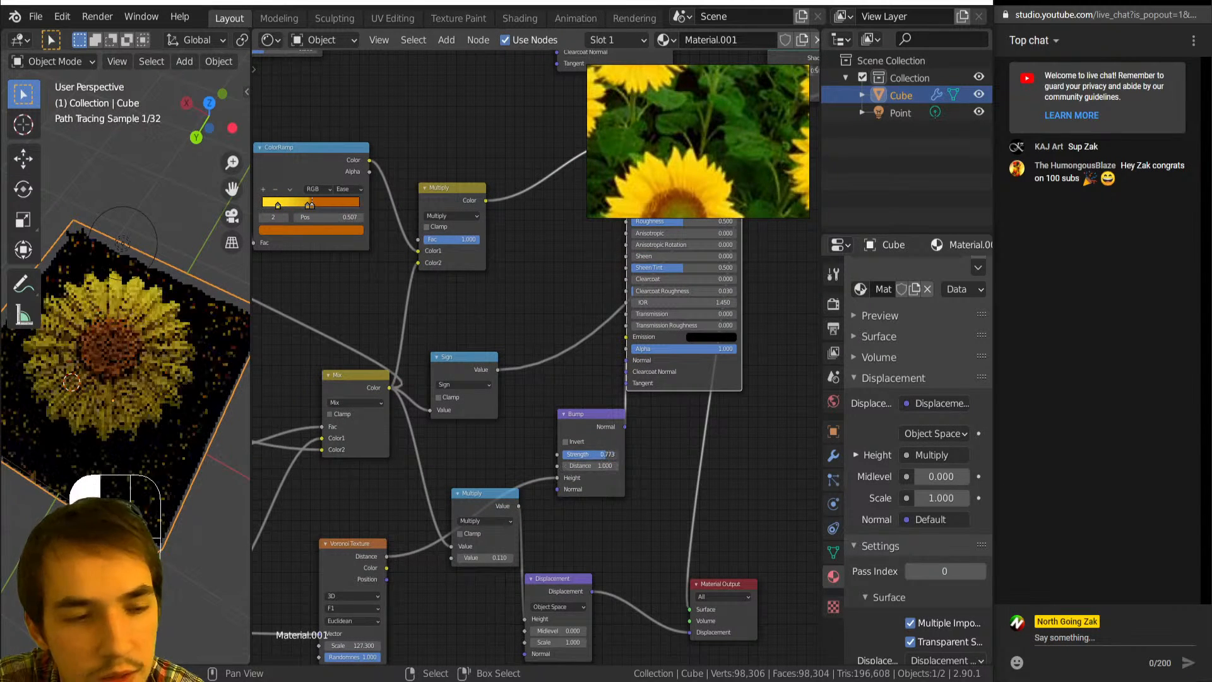
pyautogui.click(353, 609)
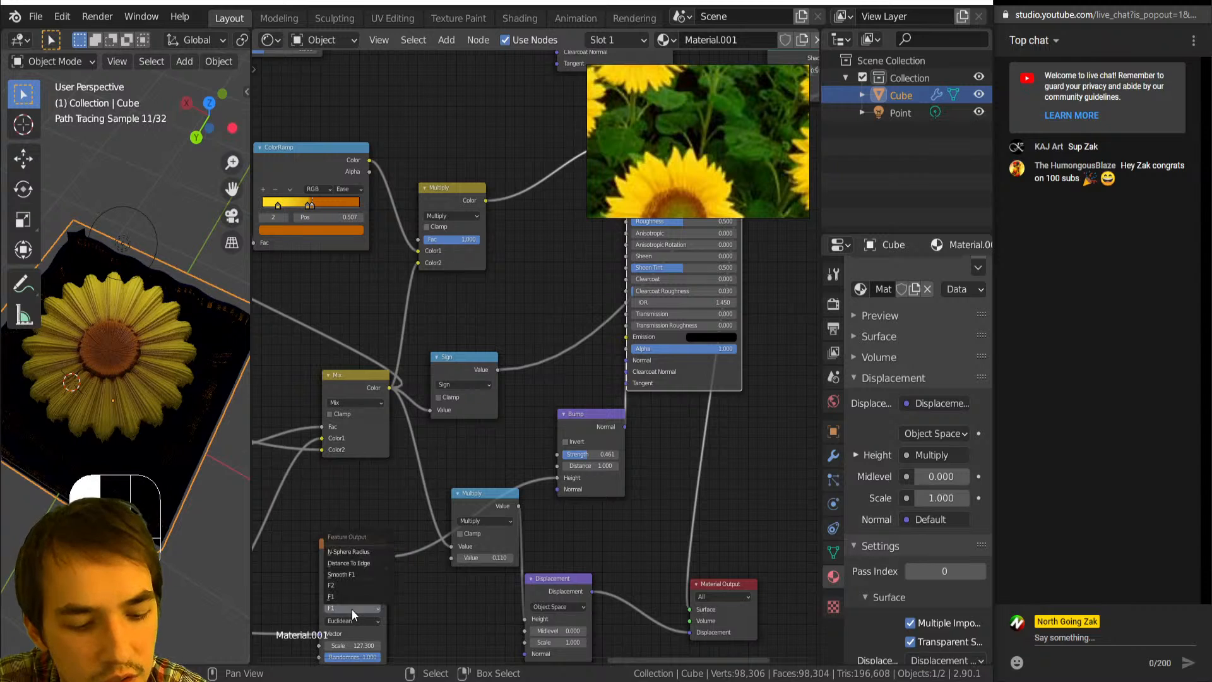
pyautogui.click(351, 608)
pyautogui.moveTo(601, 469)
pyautogui.mouseDown()
pyautogui.moveTo(531, 469)
pyautogui.moveTo(596, 468)
pyautogui.mouseUp()
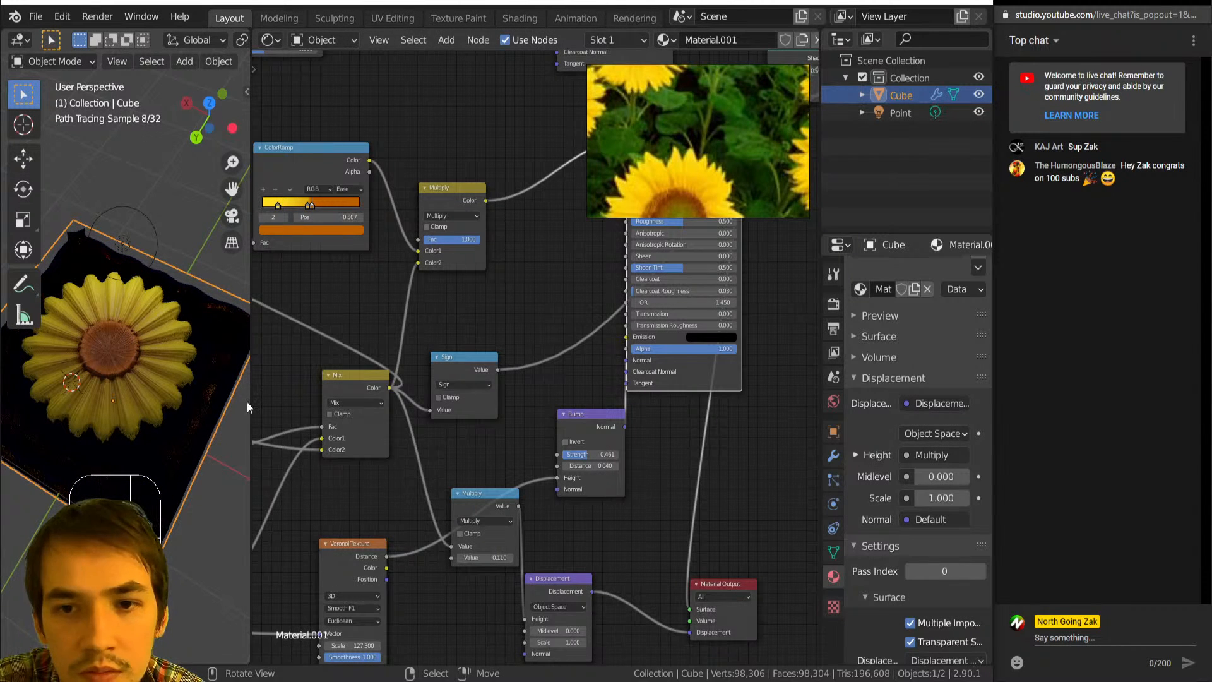
pyautogui.scroll(5, 123, 380)
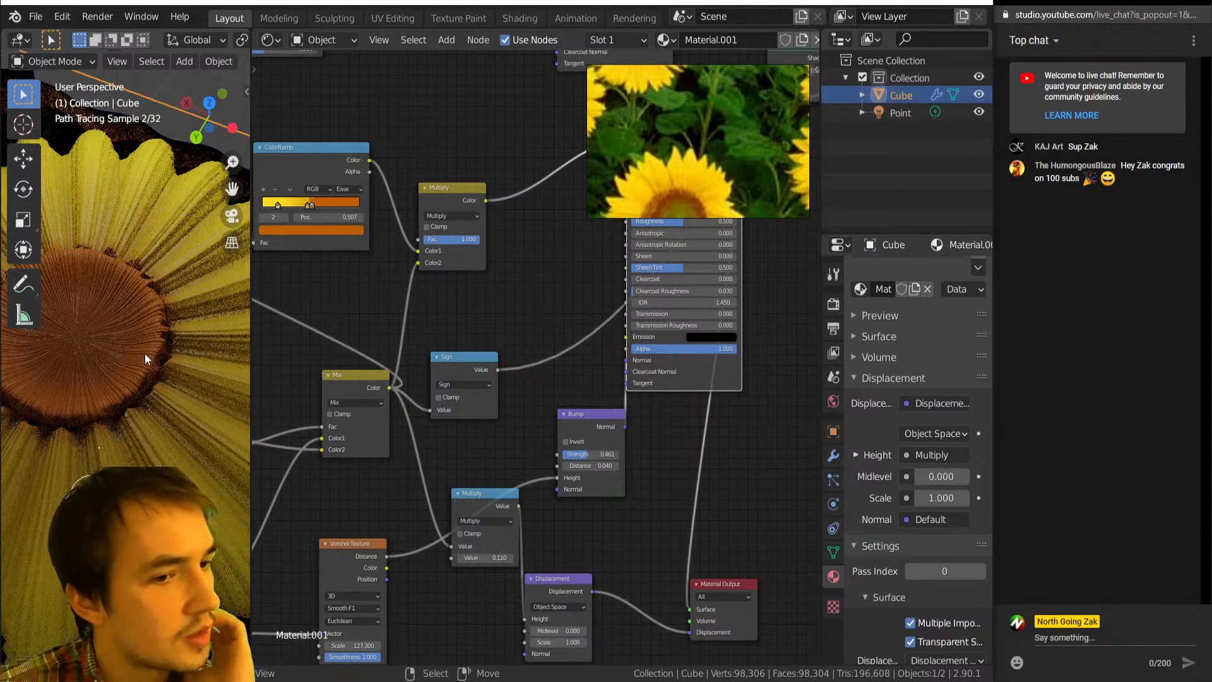
# Add a green stop at position 0.596 to the yellow-orange ColorRamp to color the flower's center.
pyautogui.scroll(-4, 575, 410)
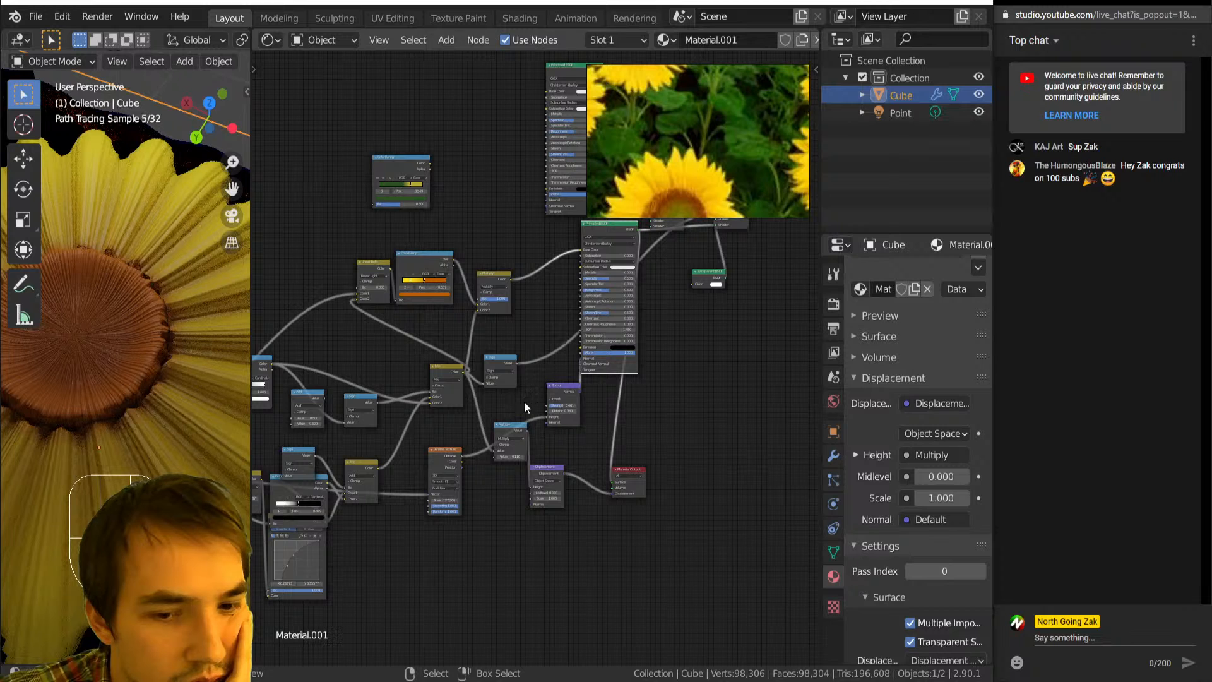
pyautogui.moveTo(483, 303); pyautogui.dragTo(489, 413, button='middle')
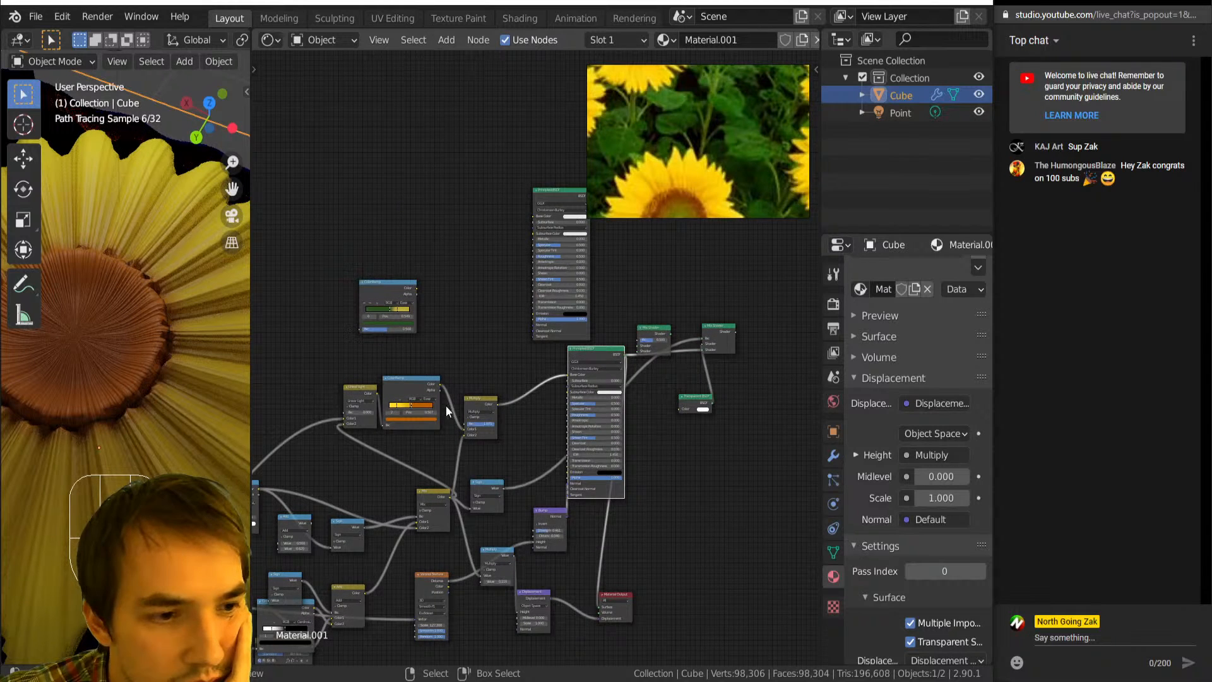
pyautogui.scroll(5, 446, 411)
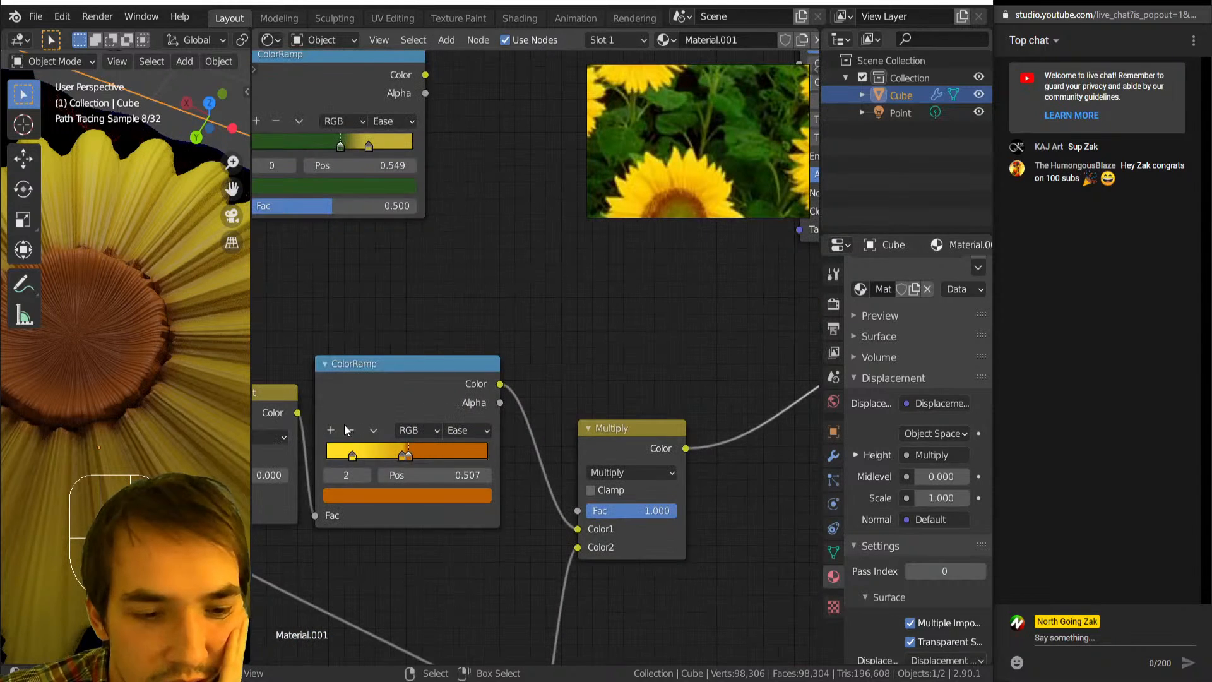
pyautogui.click(331, 430)
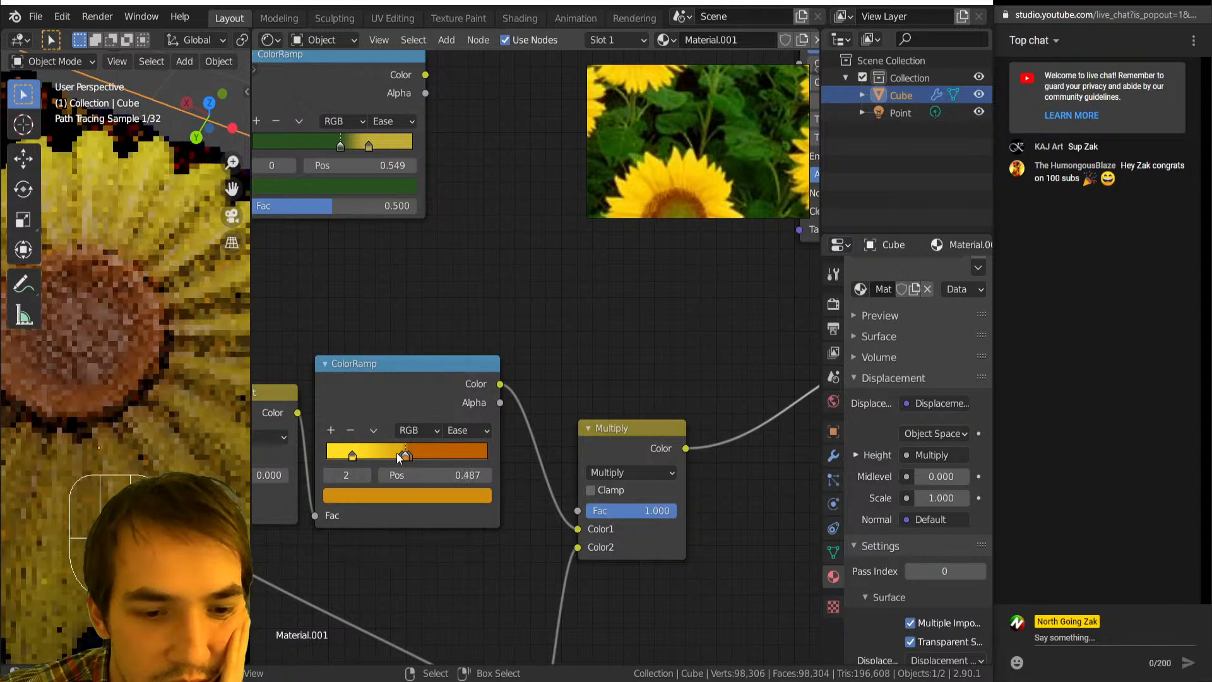
pyautogui.moveTo(397, 452); pyautogui.dragTo(418, 457)
pyautogui.click(440, 491)
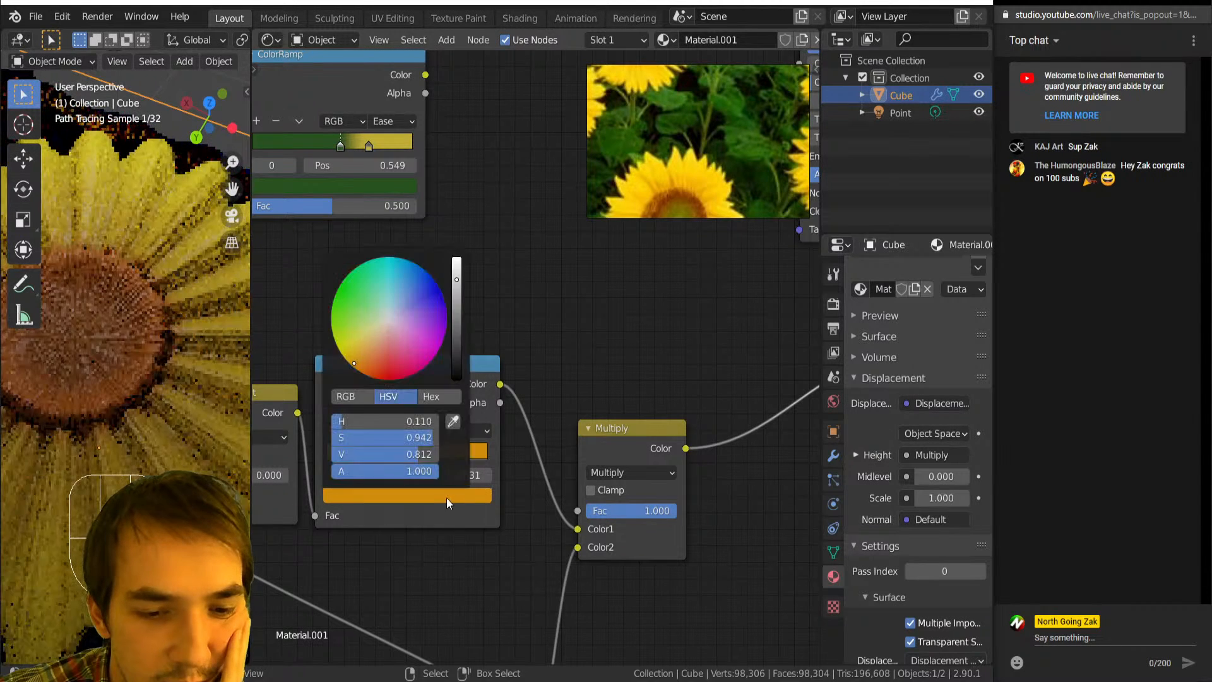
pyautogui.click(349, 318)
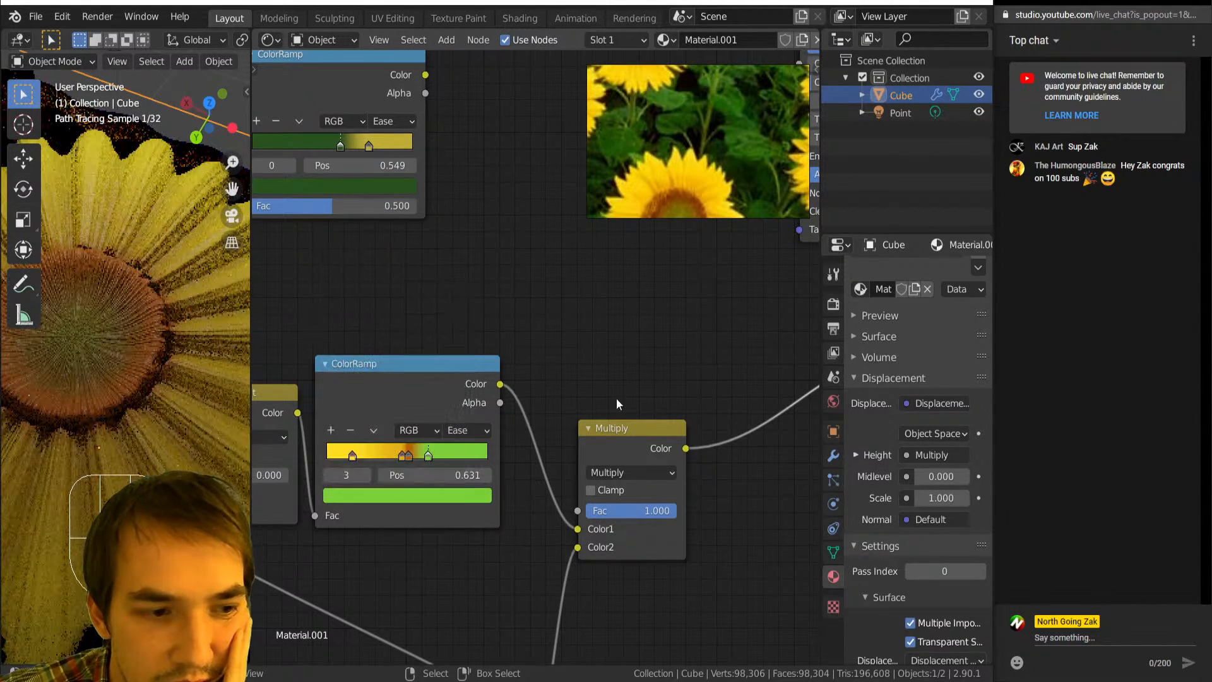
pyautogui.moveTo(427, 452); pyautogui.dragTo(422, 453)
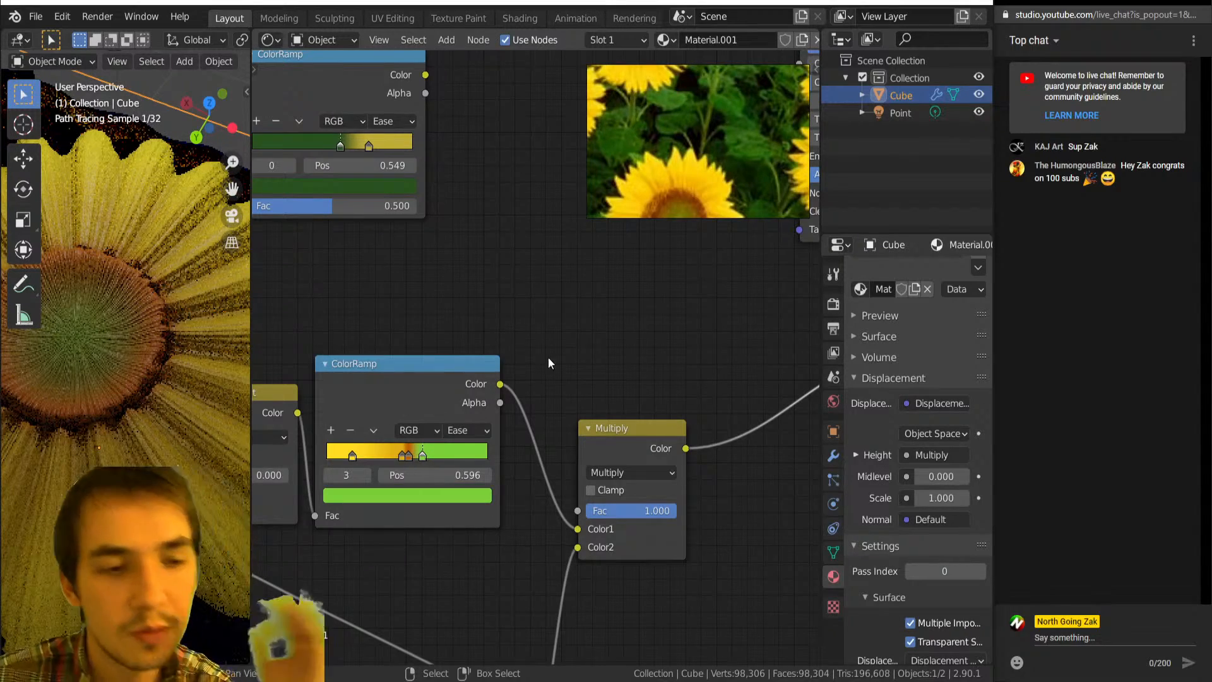
# Delete the unconnected green ColorRamp and the duplicate Principled BSDF, and preview the second Mix Shader.
pyautogui.press('Home')
pyautogui.scroll(6, 596, 461)
pyautogui.scroll(-6, 622, 397)
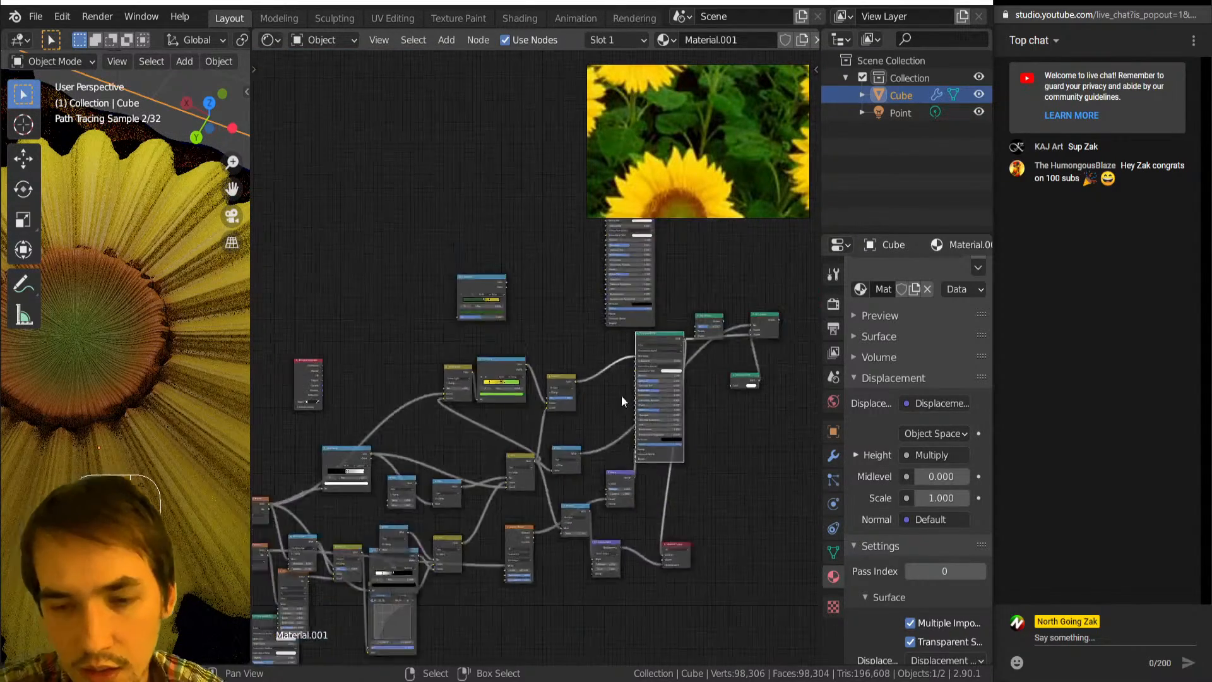
pyautogui.moveTo(621, 396); pyautogui.dragTo(592, 460, button='middle')
pyautogui.moveTo(404, 342); pyautogui.dragTo(605, 368)
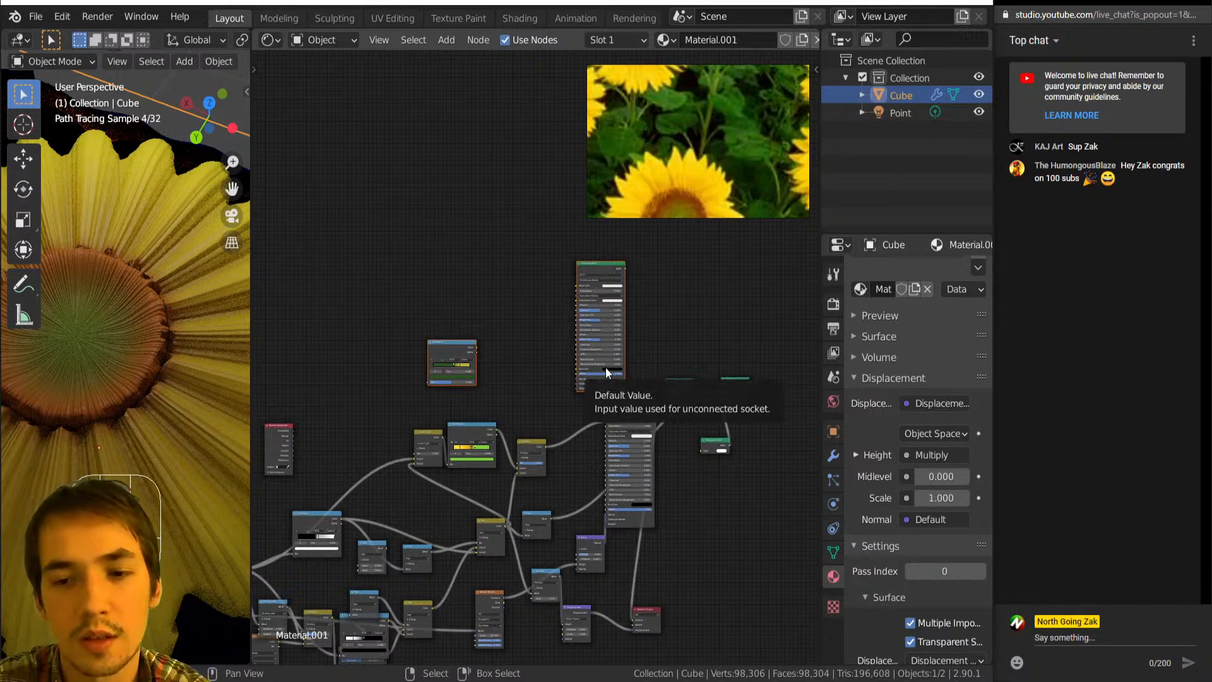
pyautogui.press('Delete')
pyautogui.keyDown('ctrl'); pyautogui.keyDown('shift'); pyautogui.click(745, 392); pyautogui.keyUp('shift'); pyautogui.keyUp('ctrl')
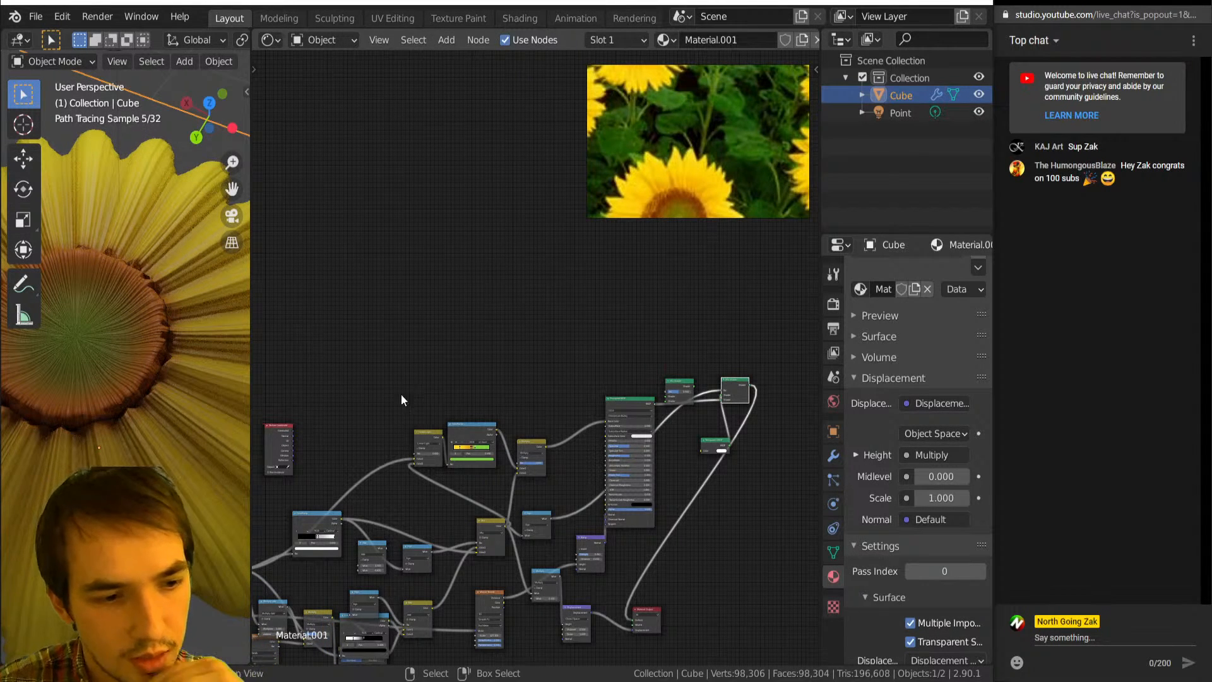
# Set the Principled BSDF's Subsurface to 0.201.
pyautogui.scroll(-5, 116, 414)
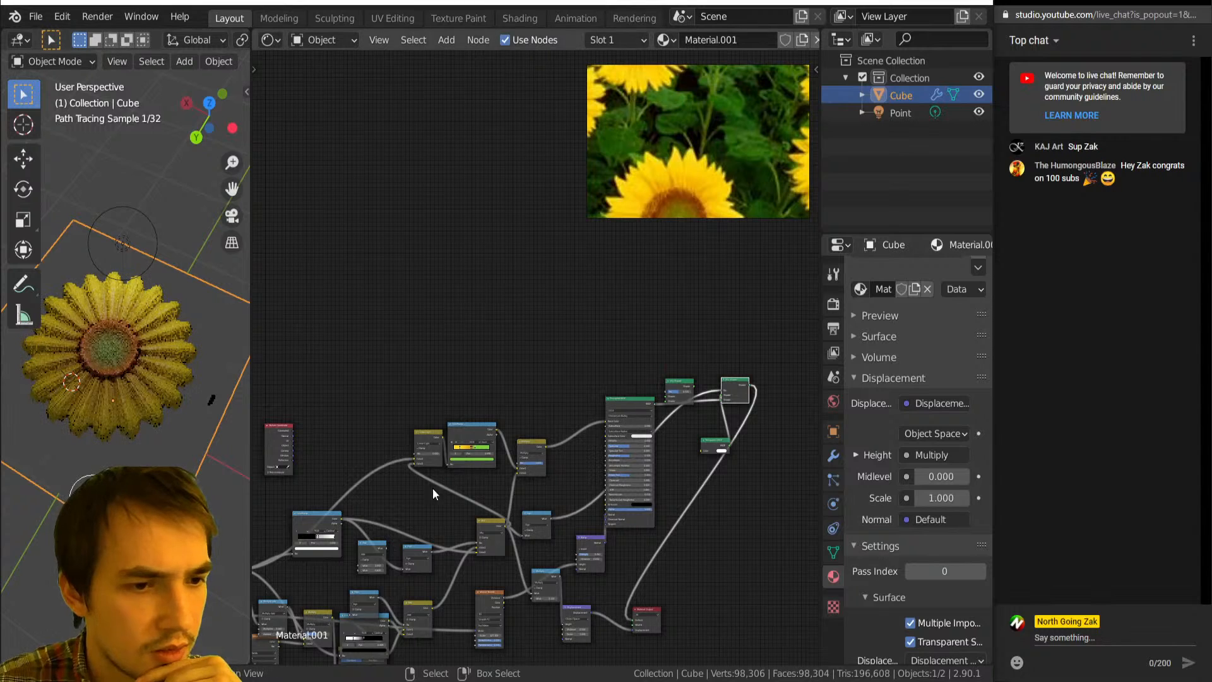
pyautogui.scroll(3, 568, 483)
pyautogui.scroll(4, 636, 435)
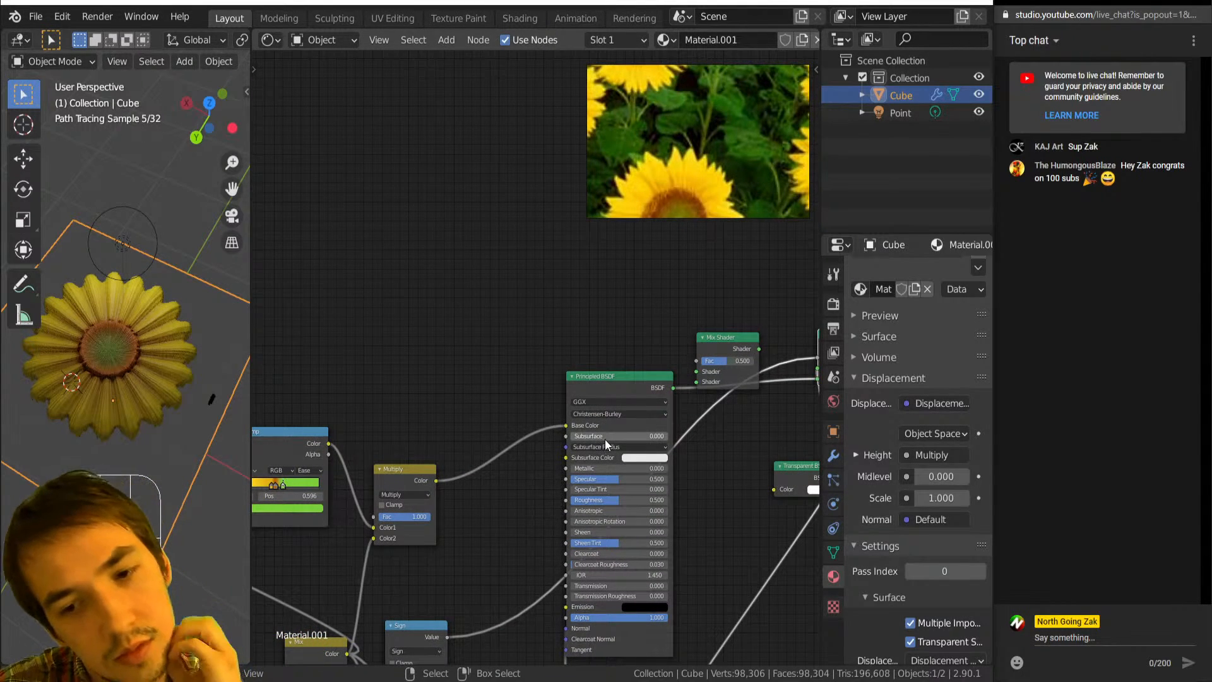
pyautogui.moveTo(588, 437); pyautogui.dragTo(592, 441)
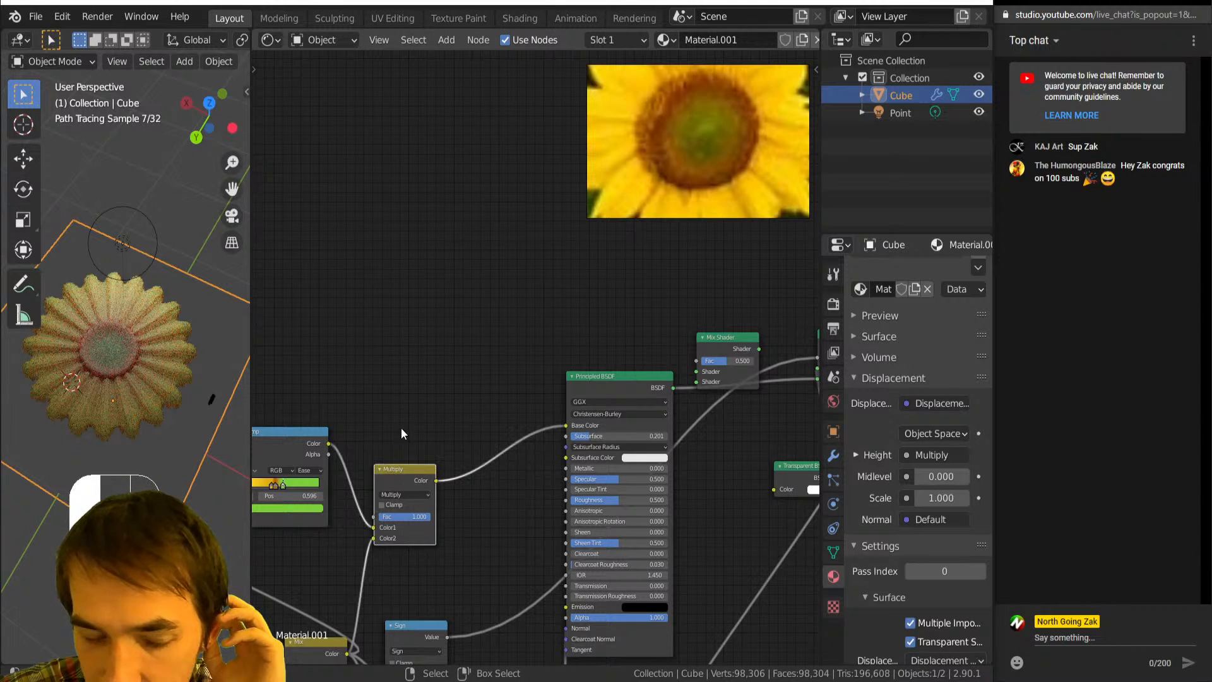
# Feed the Multiply node's color into the Principled BSDF's Subsurface through a new Separate XYZ node.
pyautogui.moveTo(429, 502); pyautogui.dragTo(567, 442)
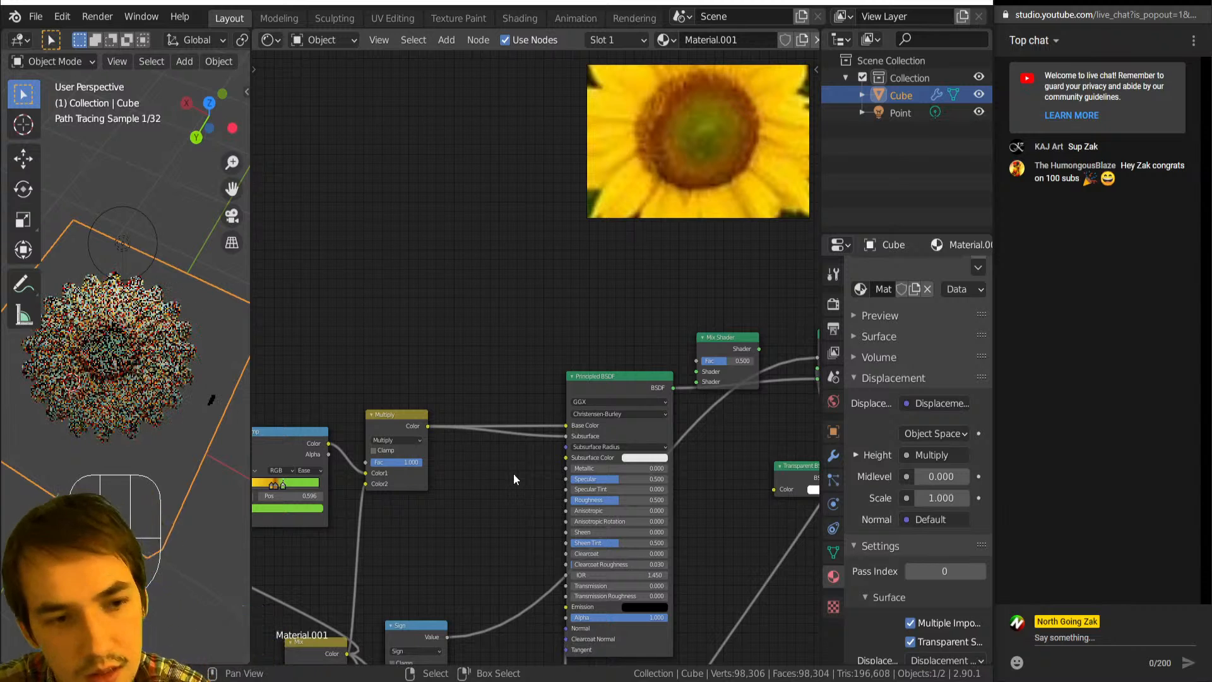
pyautogui.hotkey('shift', 'a')
pyautogui.click(621, 482)
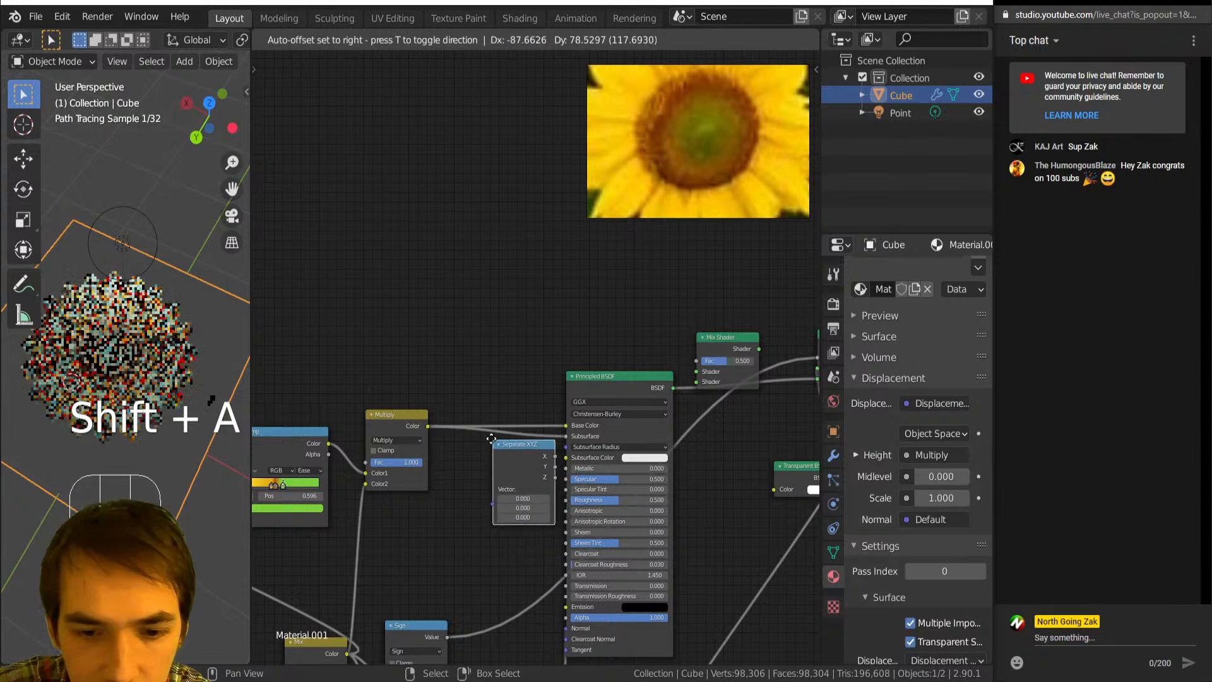
pyautogui.click(489, 439)
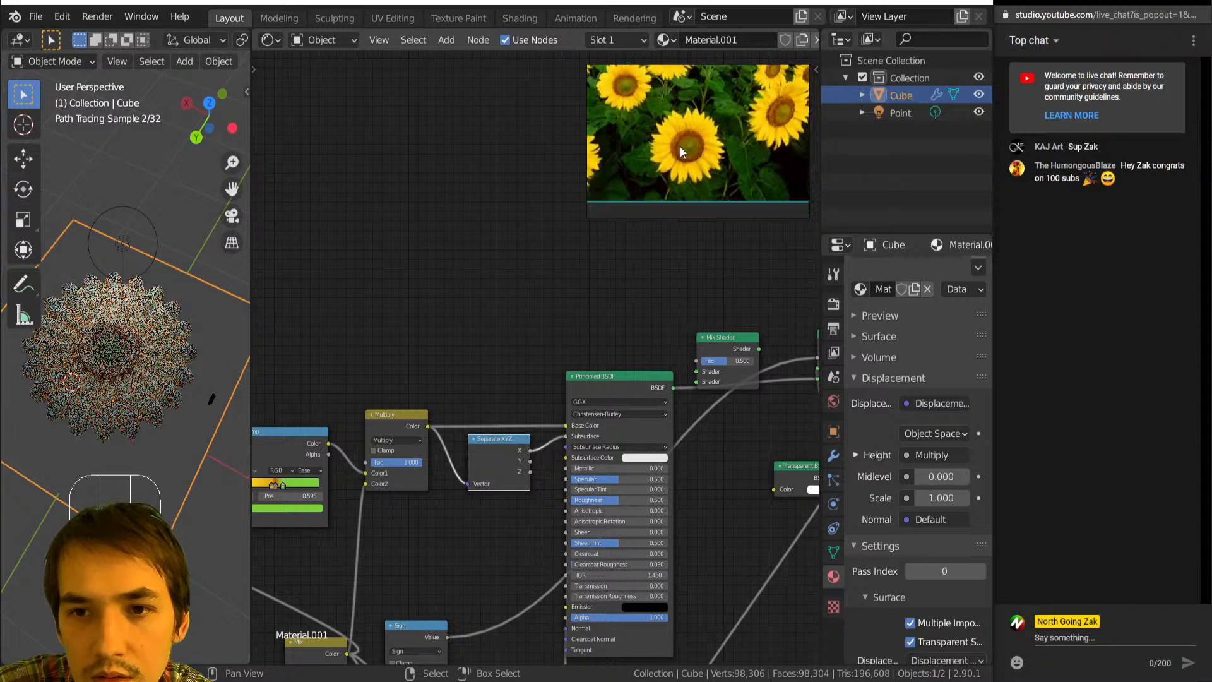
# Switch the Separate XYZ node between Multiply and the Principled BSDF to a Hue Saturation Value node.
pyautogui.scroll(2, 509, 484)
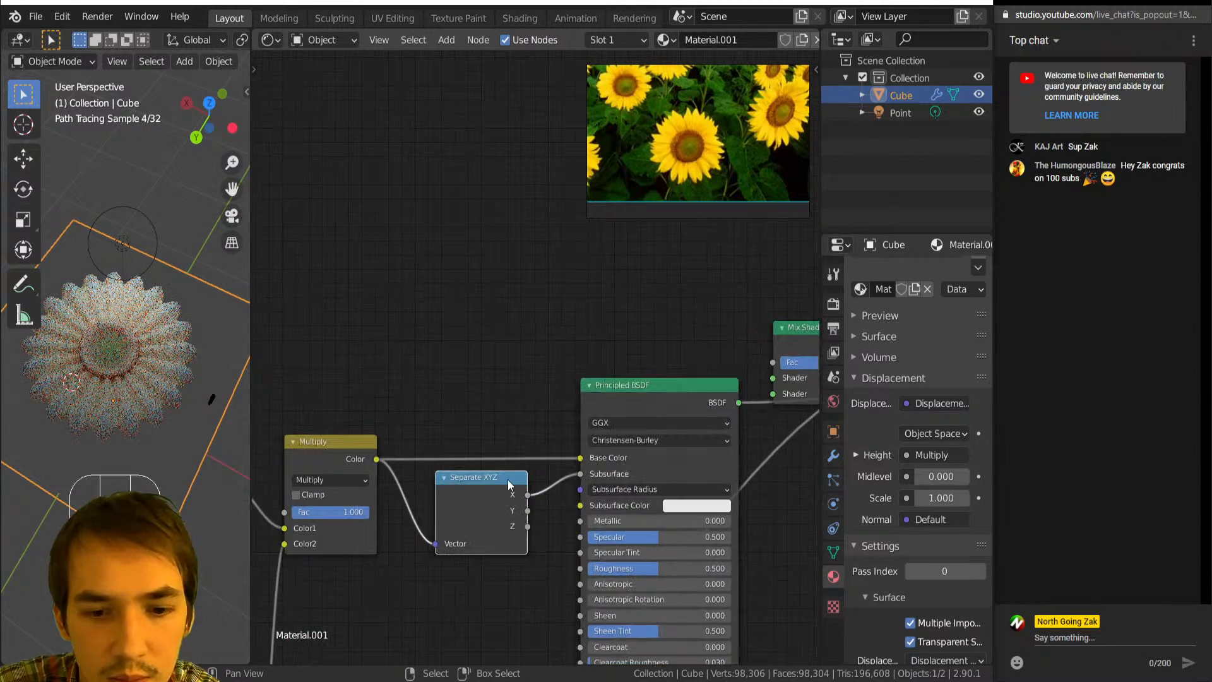
pyautogui.hotkey('shift', 's')
pyautogui.moveTo(482, 498)
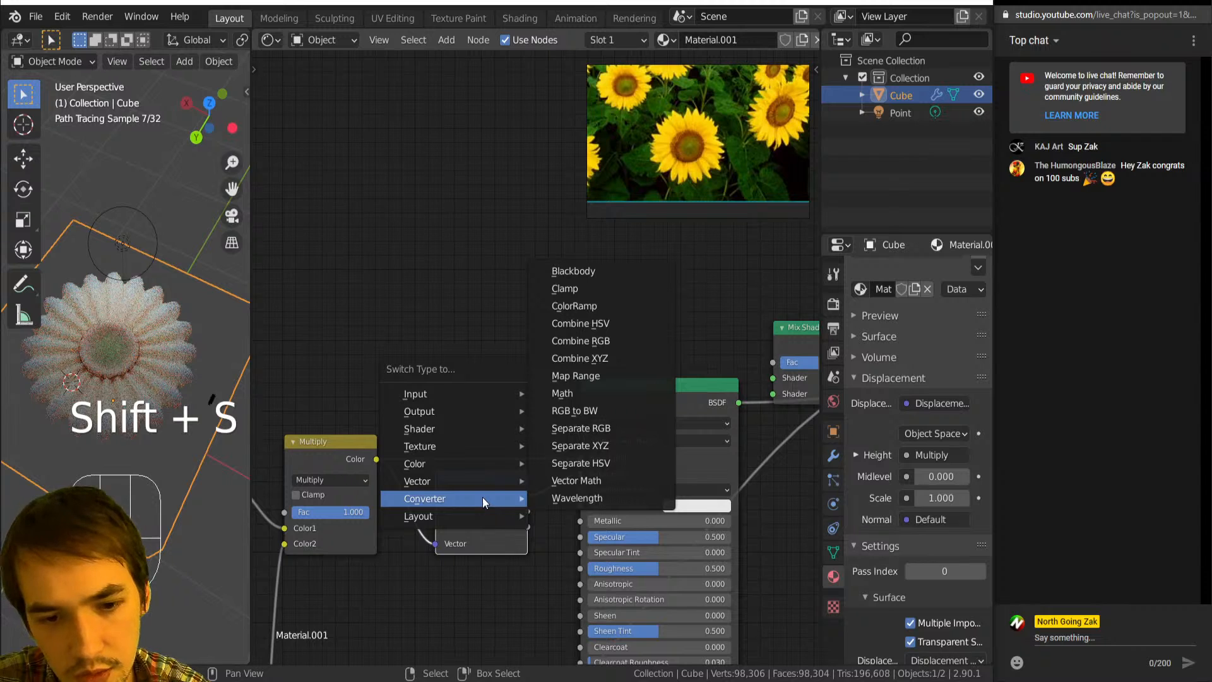
pyautogui.moveTo(452, 433)
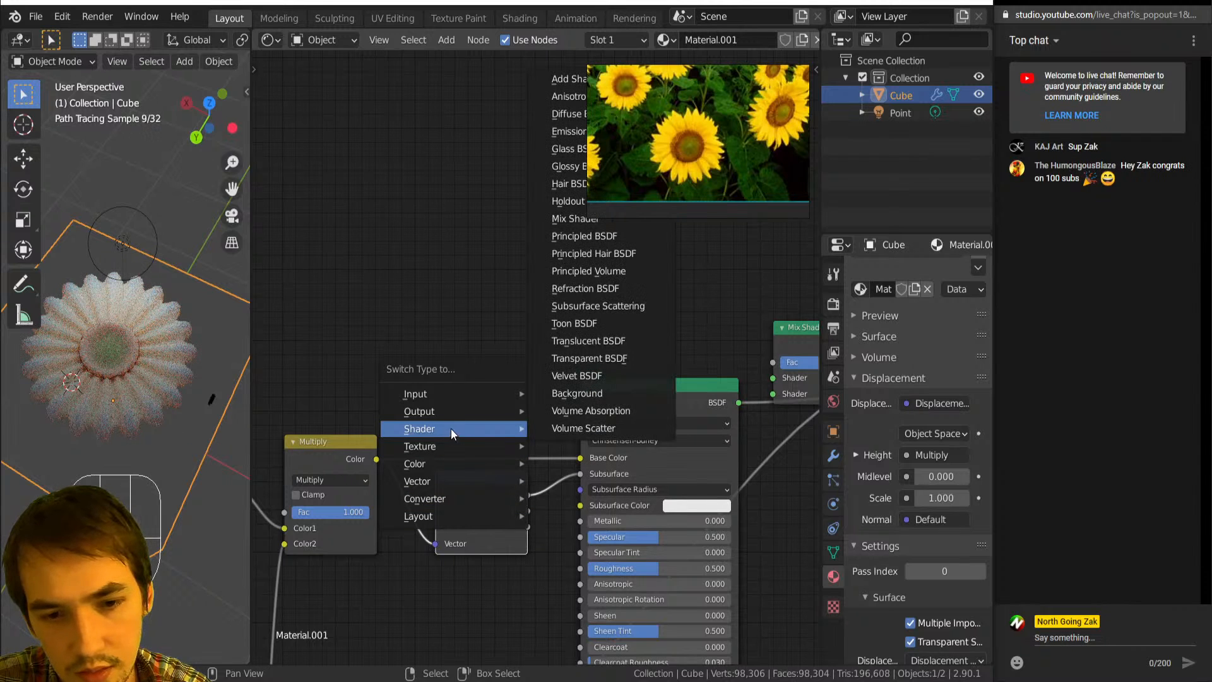
pyautogui.press('Escape')
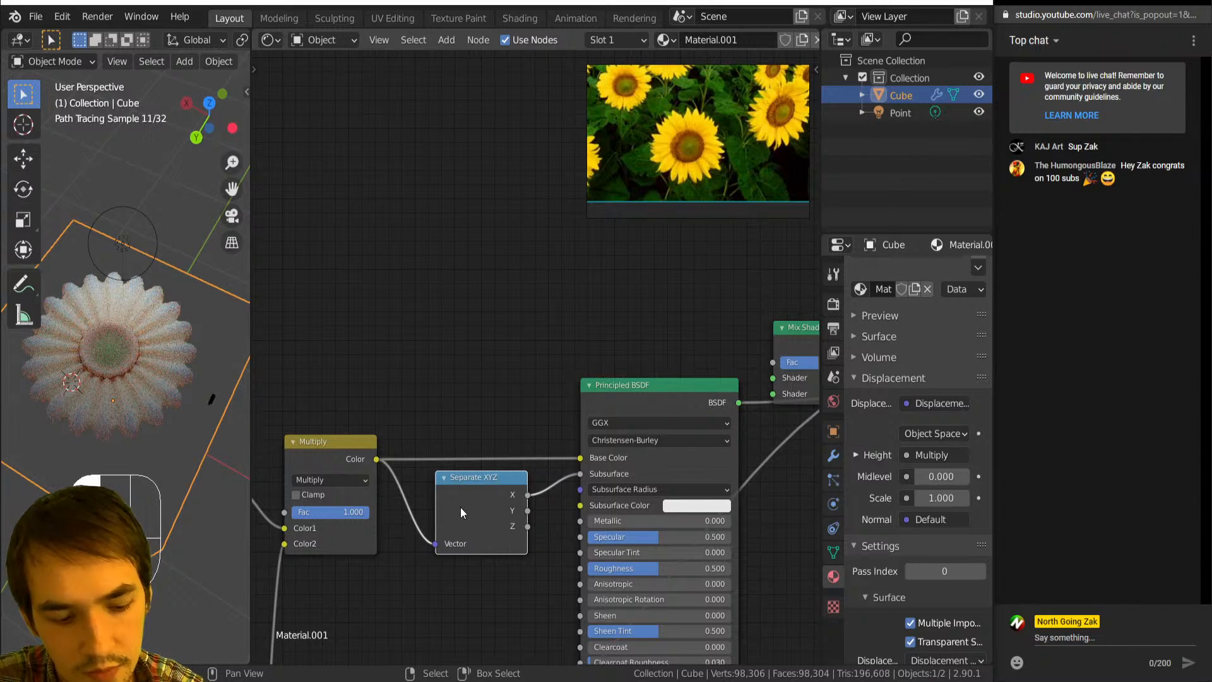
pyautogui.hotkey('shift', 's')
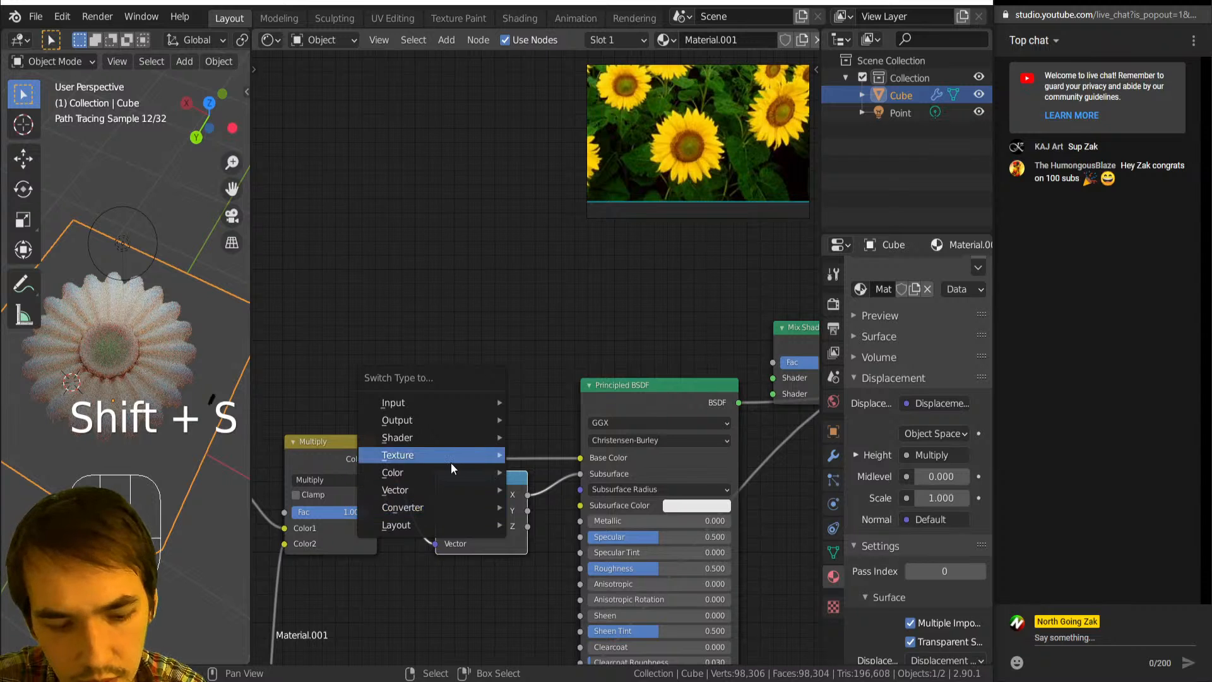
pyautogui.moveTo(453, 473)
pyautogui.click(505, 503)
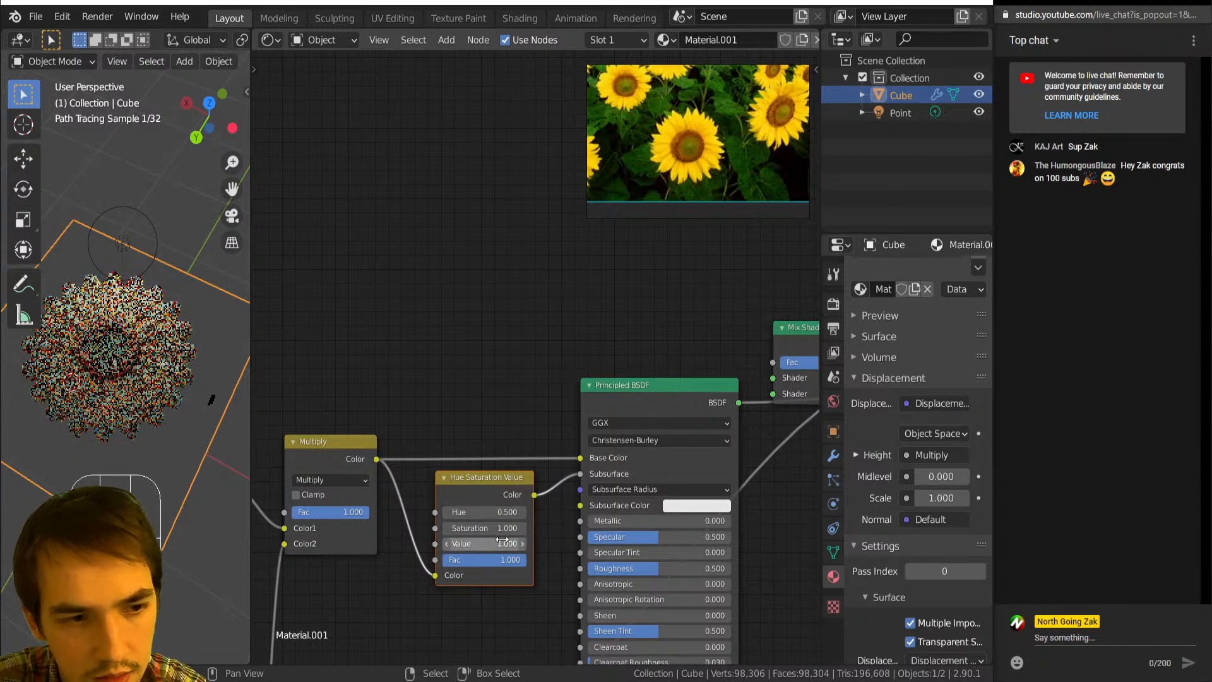
# Preview the Hue Saturation Value node and set its Hue to 0.590 and Saturation to 0.880.
pyautogui.scroll(3, 499, 505)
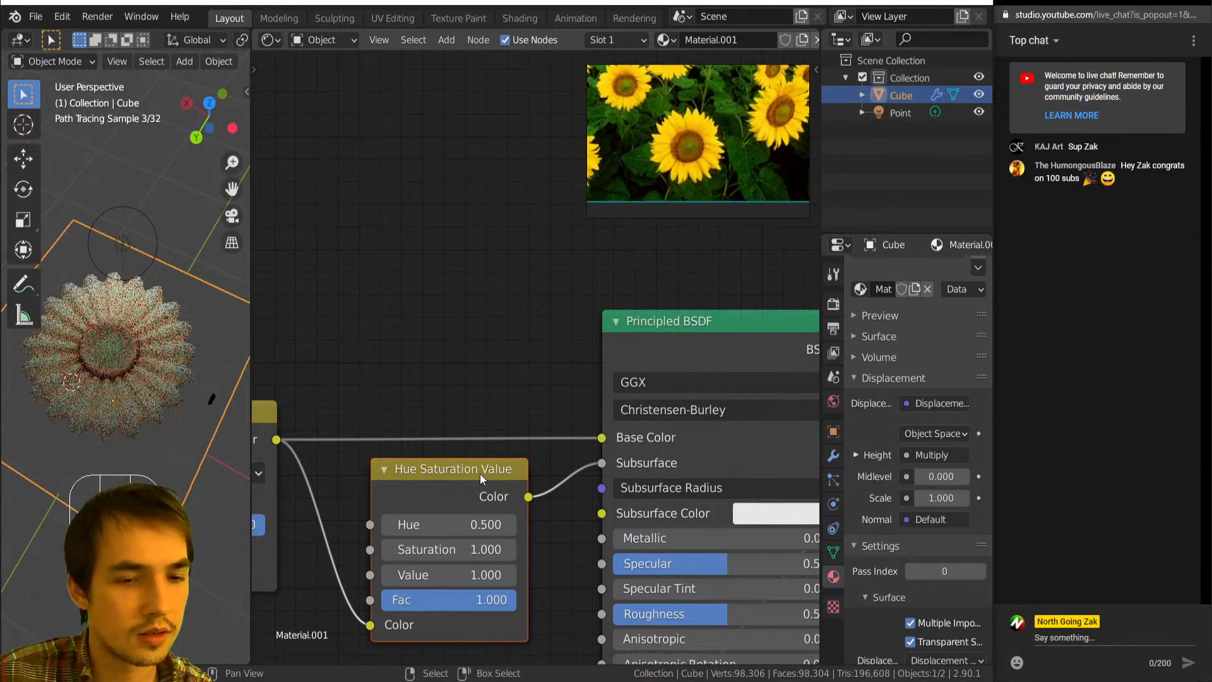
pyautogui.scroll(-2, 486, 525)
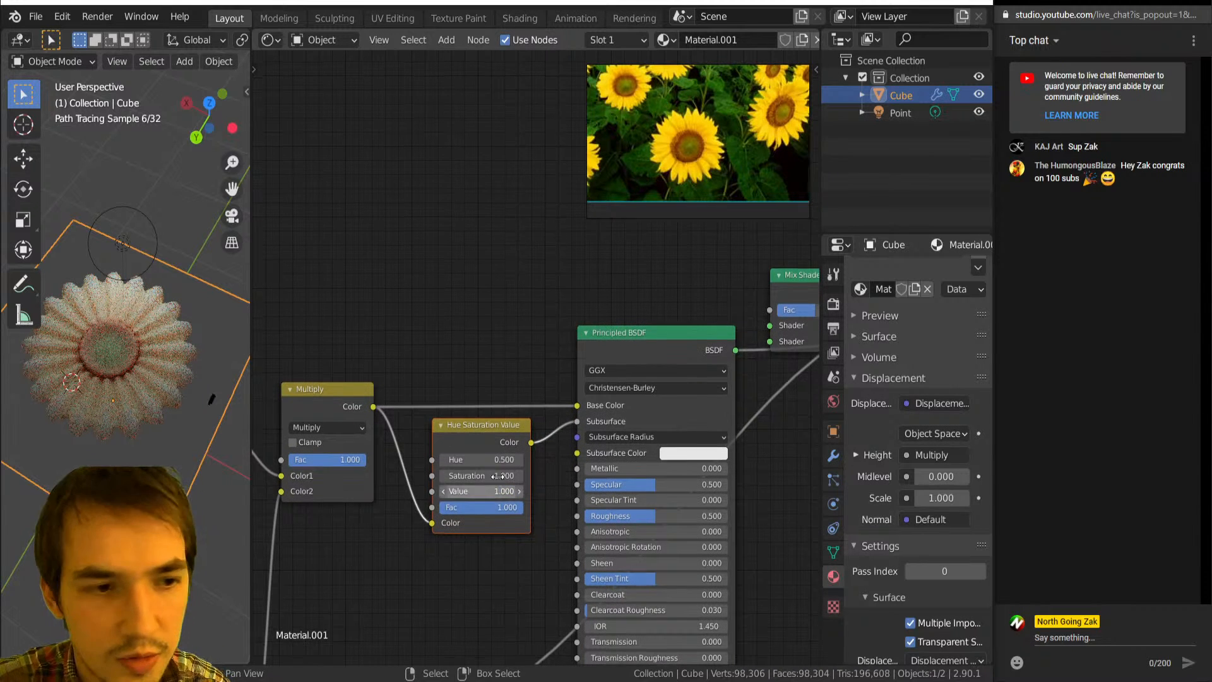
pyautogui.scroll(3, 490, 514)
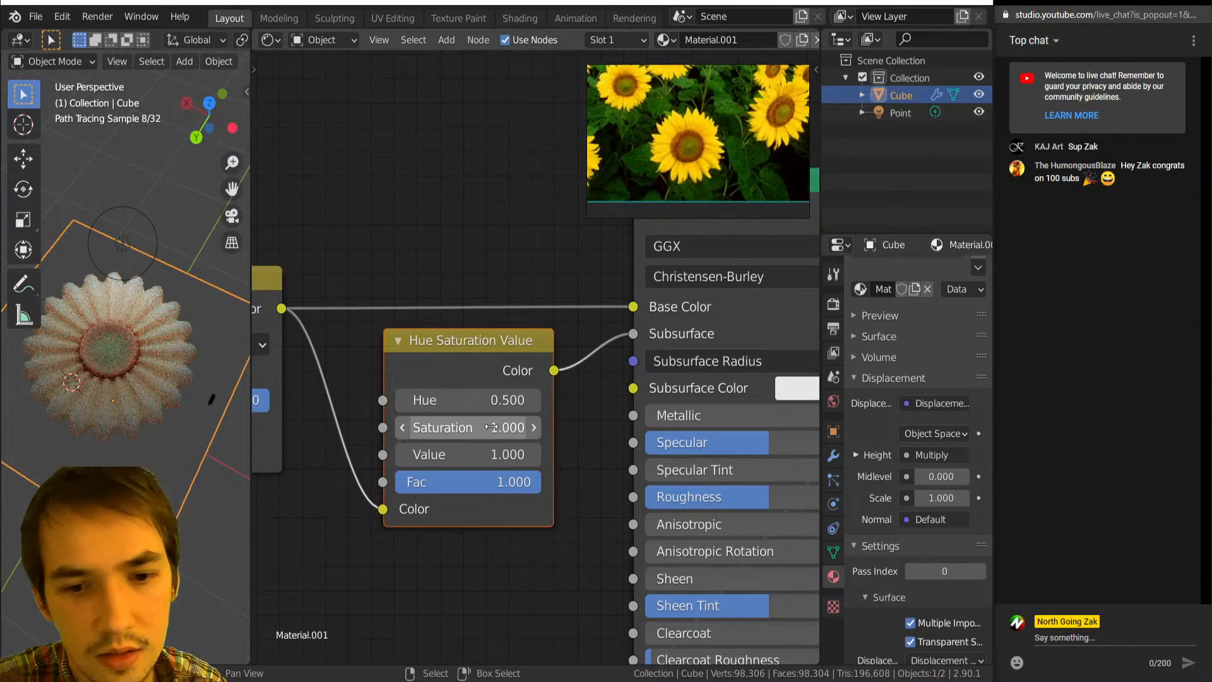
pyautogui.keyDown('shift'); pyautogui.moveTo(493, 399); pyautogui.dragTo(461, 399); pyautogui.keyUp('shift')
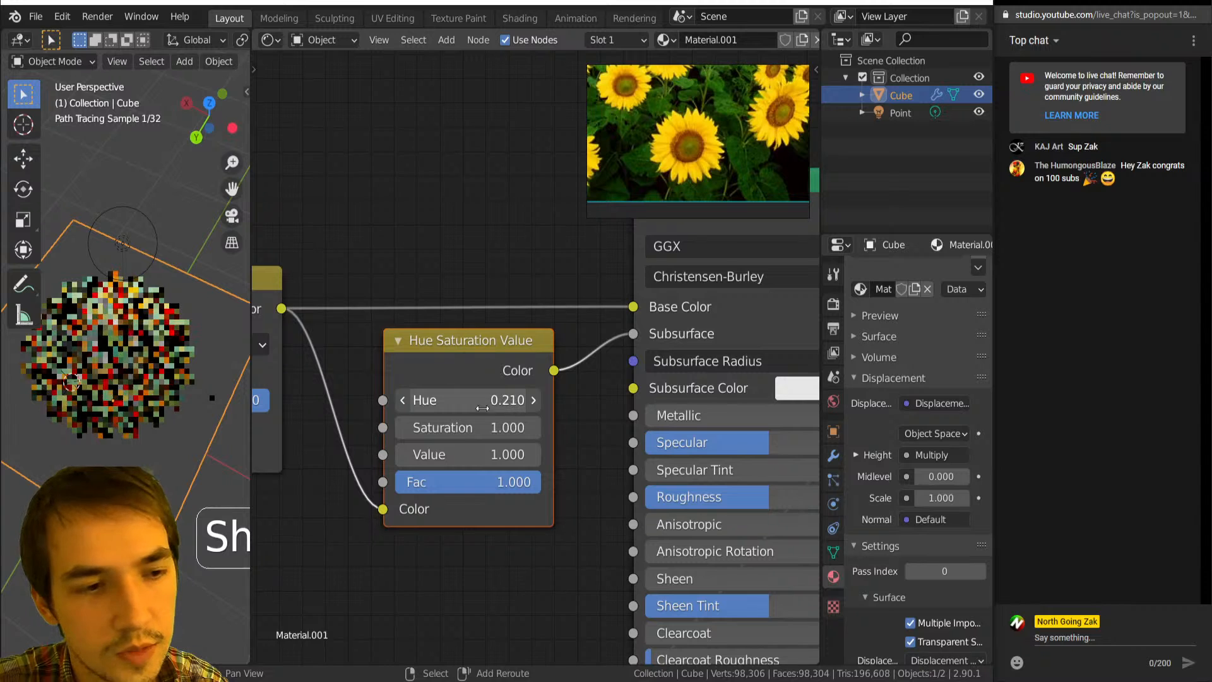
pyautogui.keyDown('ctrl'); pyautogui.keyDown('shift'); pyautogui.click(483, 384); pyautogui.keyUp('shift'); pyautogui.keyUp('ctrl')
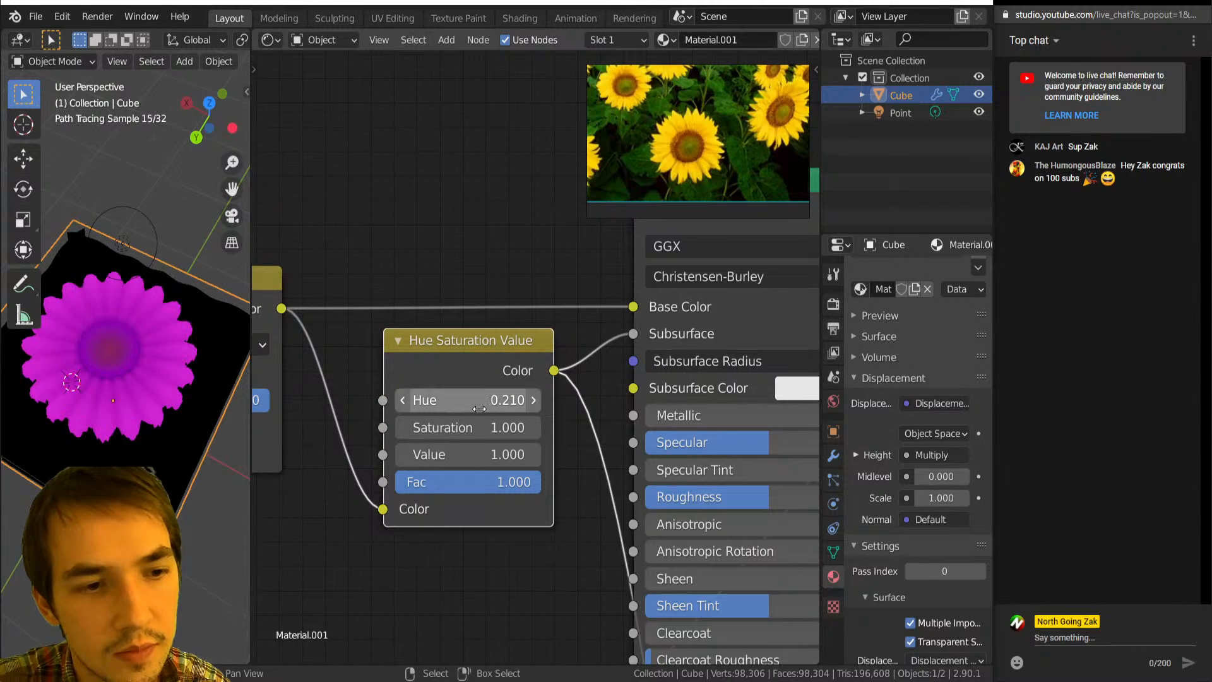
pyautogui.moveTo(479, 407)
pyautogui.keyDown('shift'); pyautogui.mouseDown()
pyautogui.moveTo(491, 407)
pyautogui.moveTo(462, 430)
pyautogui.moveTo(471, 399)
pyautogui.moveTo(496, 400)
pyautogui.moveTo(478, 400)
pyautogui.moveTo(494, 400)
pyautogui.moveTo(487, 428)
pyautogui.mouseUp(); pyautogui.keyUp('shift')
pyautogui.hotkey('ctrl', 'z')
pyautogui.scroll(-3, 609, 391)
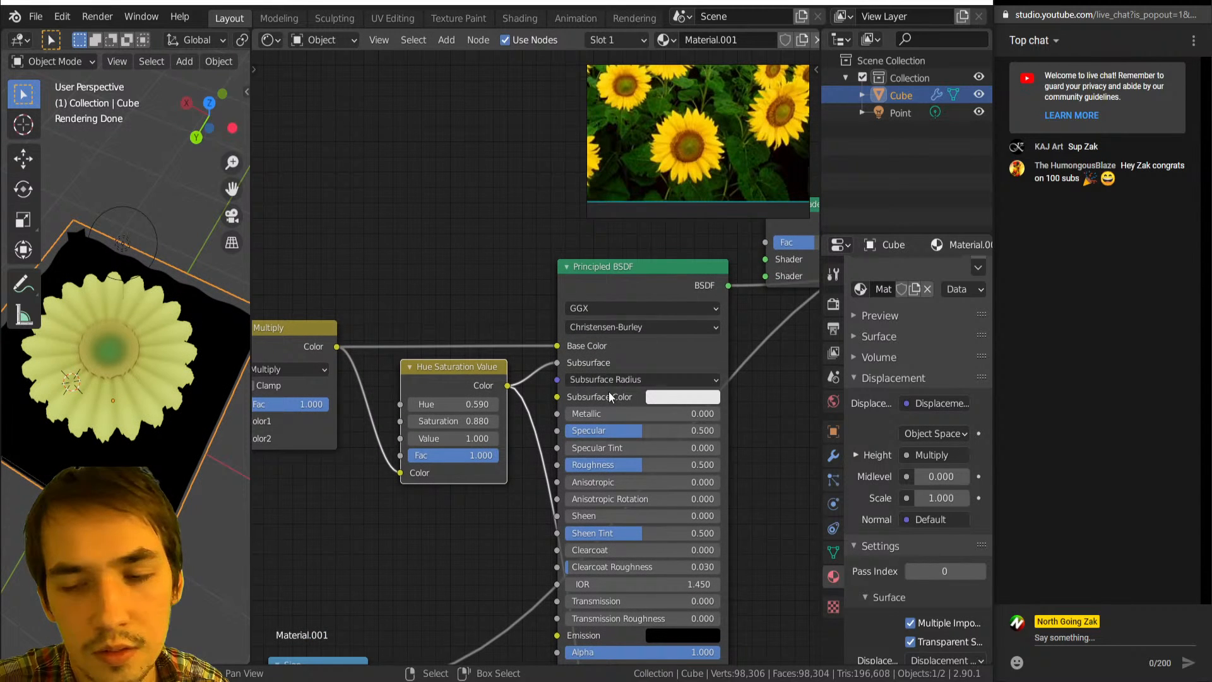
# Preview the Principled BSDF, reroute the Hue Saturation Value output to Subsurface Radius, and place that node below the Multiply link.
pyautogui.keyDown('ctrl'); pyautogui.keyDown('shift'); pyautogui.click(647, 283); pyautogui.keyUp('shift'); pyautogui.keyUp('ctrl')
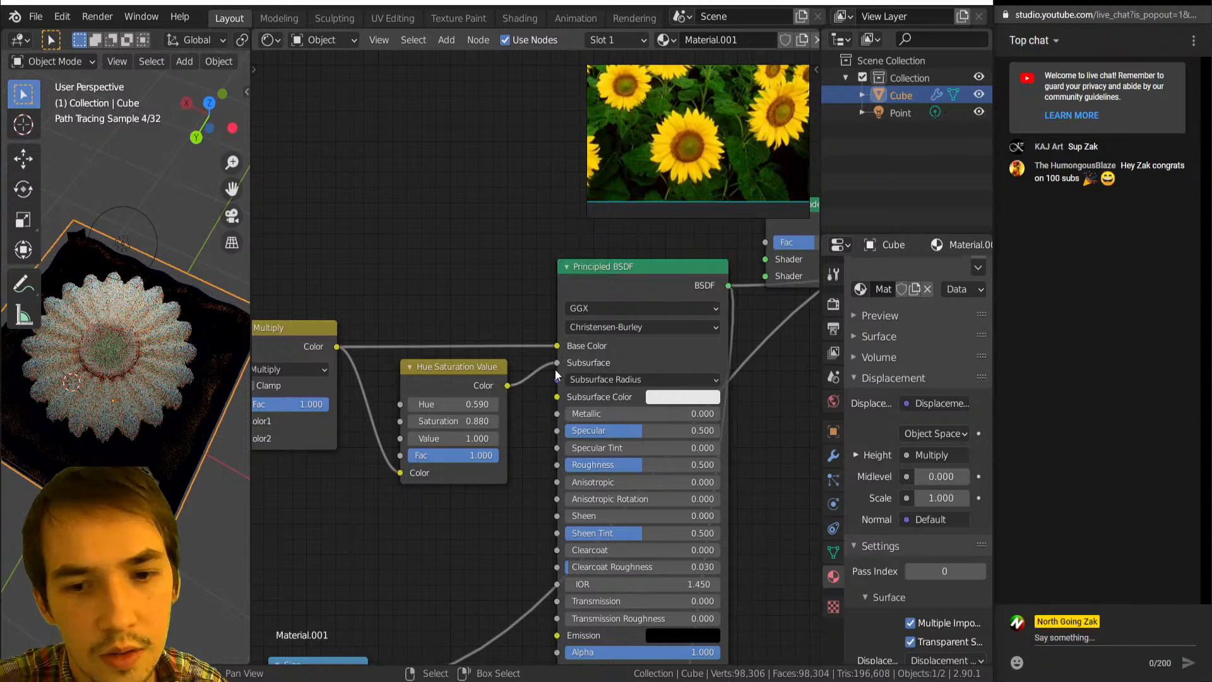
pyautogui.moveTo(558, 367); pyautogui.dragTo(558, 381)
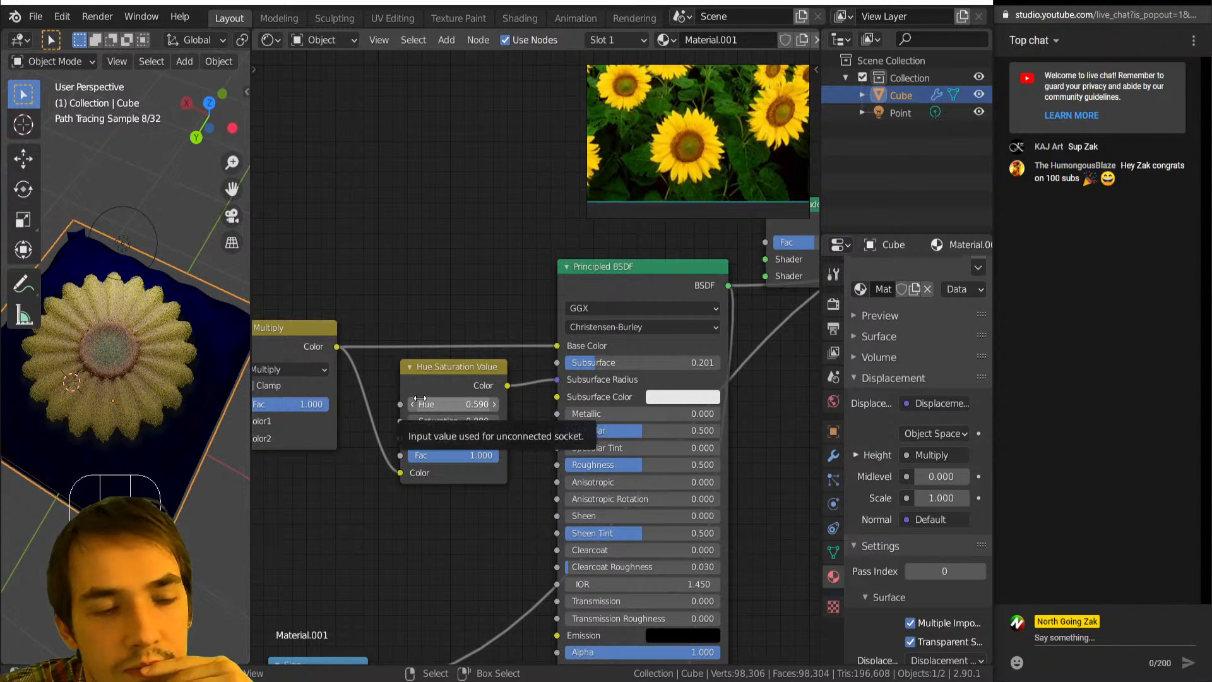
pyautogui.moveTo(433, 371); pyautogui.dragTo(416, 507)
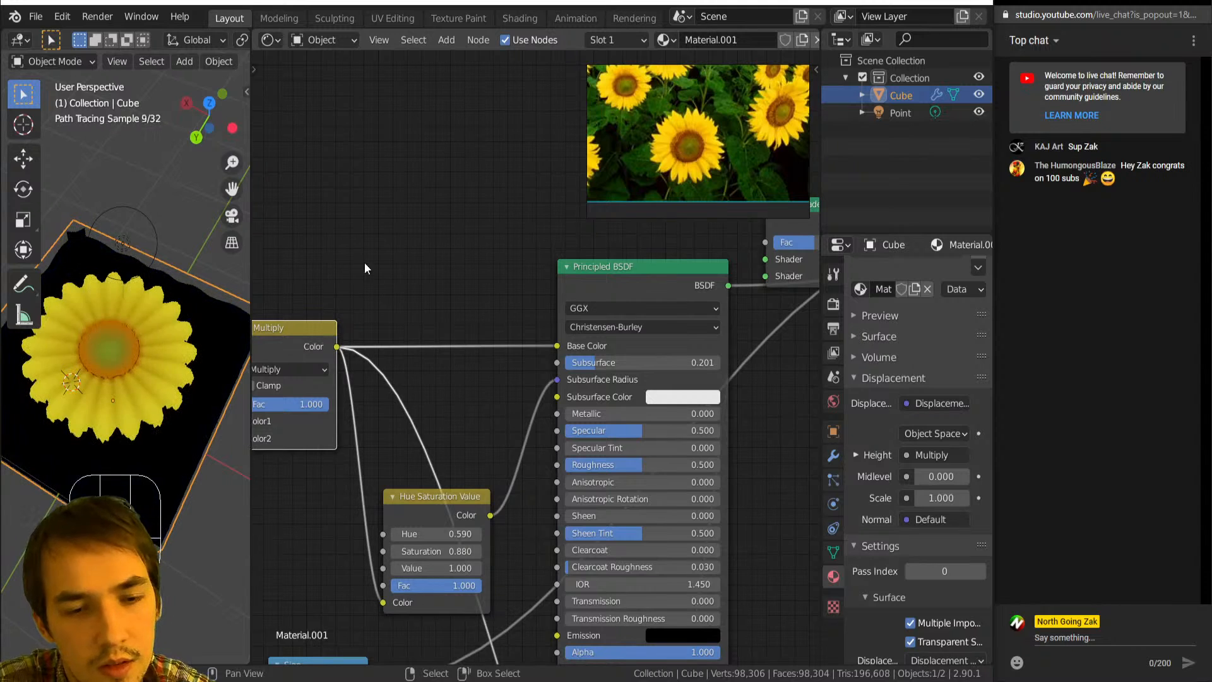
# Split the Multiply color with a new Separate XYZ node, preview its individual channels, and place the node above the chain.
pyautogui.hotkey('shift', 'a')
pyautogui.moveTo(391, 382)
pyautogui.click(488, 588)
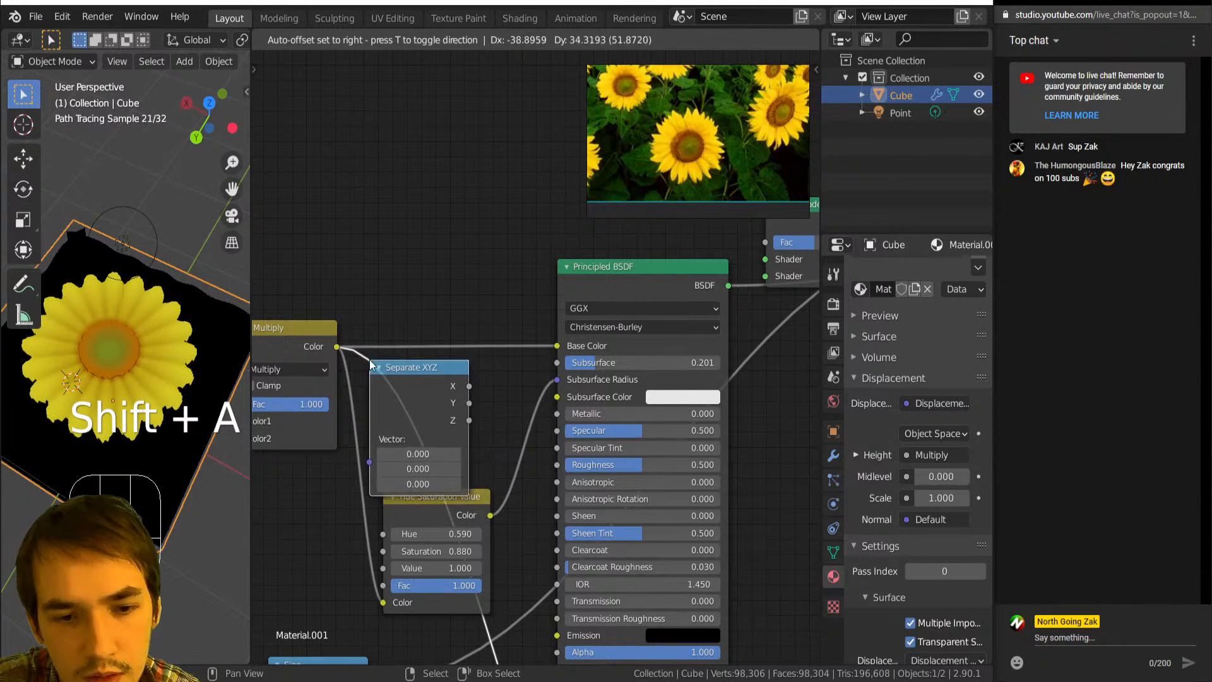
pyautogui.click(439, 389)
pyautogui.keyDown('ctrl'); pyautogui.keyDown('shift'); pyautogui.click(439, 389); pyautogui.keyUp('shift'); pyautogui.keyUp('ctrl')
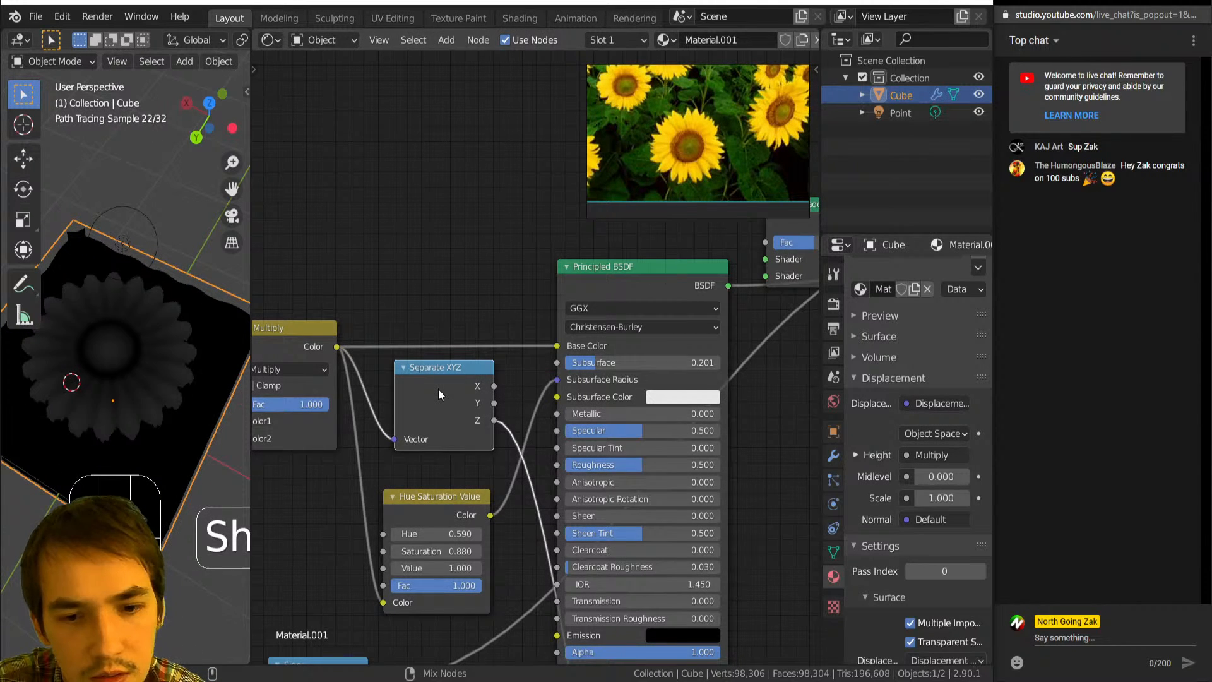
pyautogui.keyDown('ctrl'); pyautogui.keyDown('shift'); pyautogui.click(438, 389); pyautogui.keyUp('shift'); pyautogui.keyUp('ctrl')
pyautogui.keyDown('ctrl'); pyautogui.keyDown('shift'); pyautogui.click(439, 389); pyautogui.keyUp('shift'); pyautogui.keyUp('ctrl')
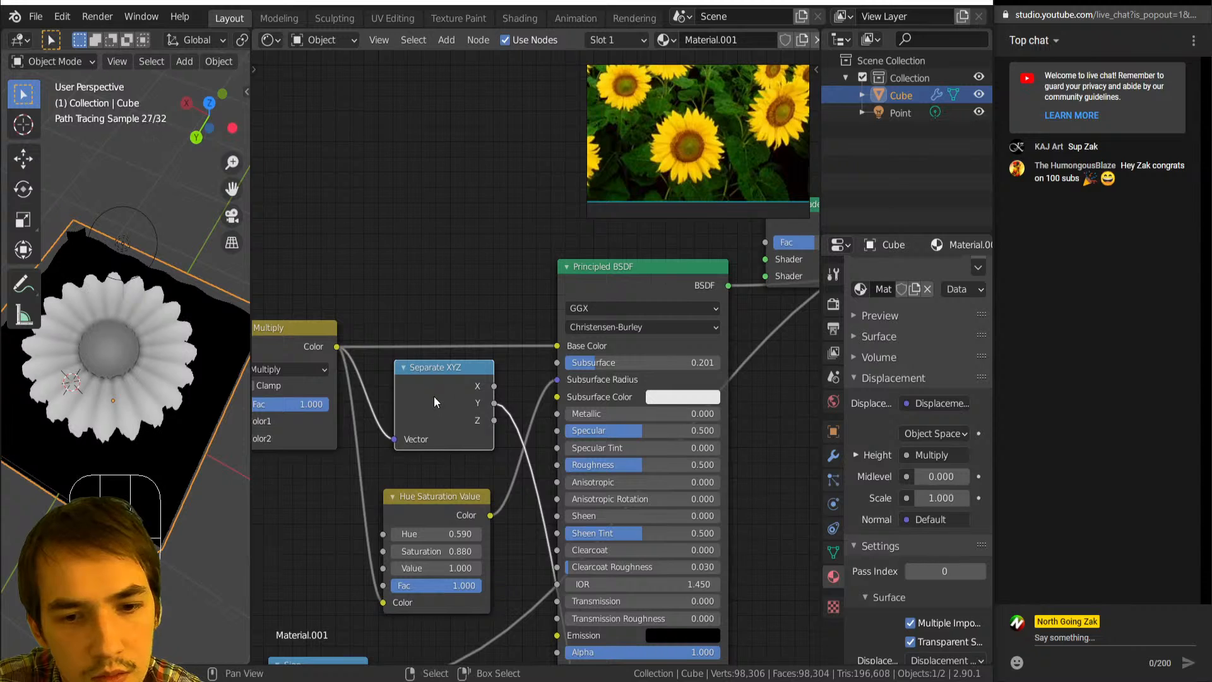
pyautogui.moveTo(430, 397); pyautogui.dragTo(388, 240)
# Preview the black-and-white ColorRamp and its source texture, and connect that texture's output to the Principled BSDF's Subsurface.
pyautogui.scroll(-3, 363, 288)
pyautogui.scroll(-2, 361, 293)
pyautogui.moveTo(353, 292); pyautogui.dragTo(502, 324, button='middle')
pyautogui.scroll(-5, 493, 336)
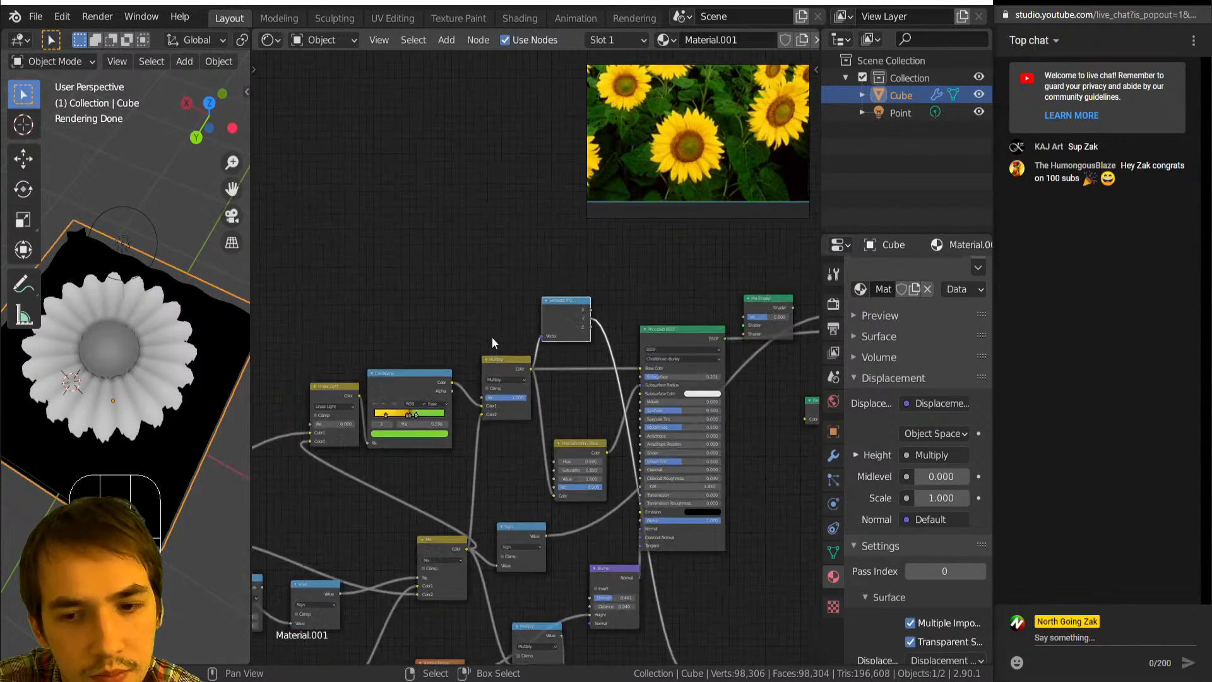
pyautogui.moveTo(397, 367); pyautogui.dragTo(563, 320, button='middle')
pyautogui.keyDown('ctrl'); pyautogui.keyDown('shift'); pyautogui.click(356, 480); pyautogui.keyUp('shift'); pyautogui.keyUp('ctrl')
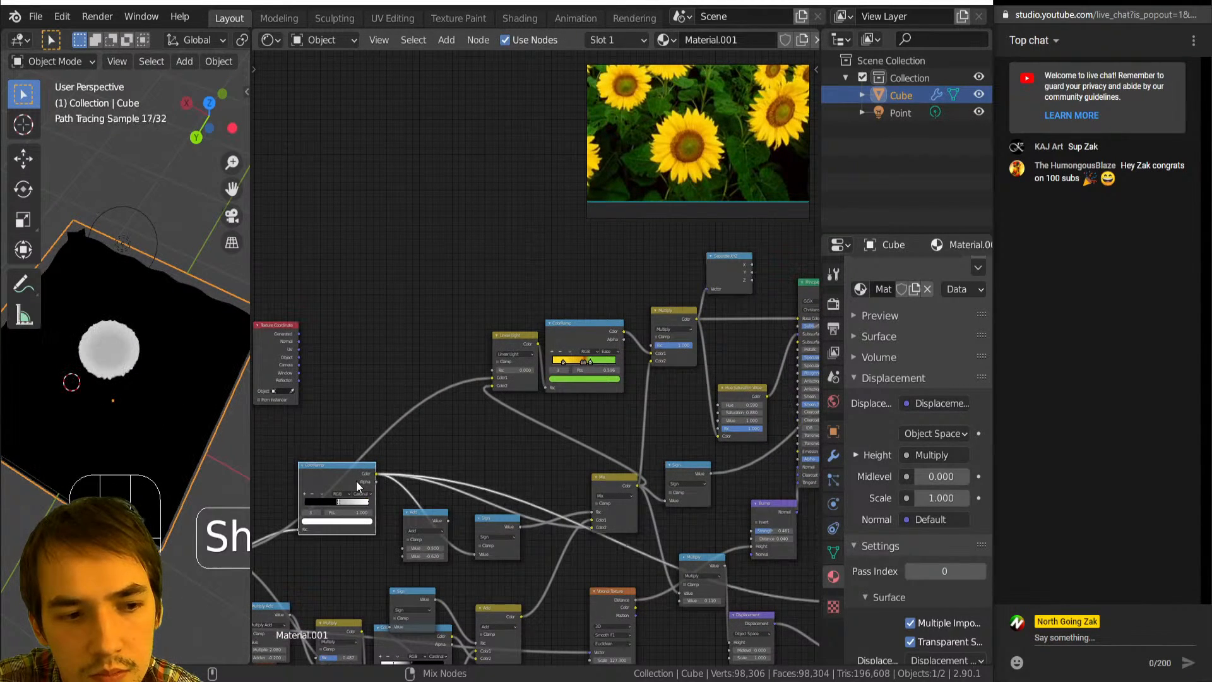
pyautogui.moveTo(262, 475); pyautogui.dragTo(457, 383, button='middle')
pyautogui.scroll(-2, 457, 384)
pyautogui.keyDown('ctrl'); pyautogui.keyDown('shift'); pyautogui.click(386, 465); pyautogui.keyUp('shift'); pyautogui.keyUp('ctrl')
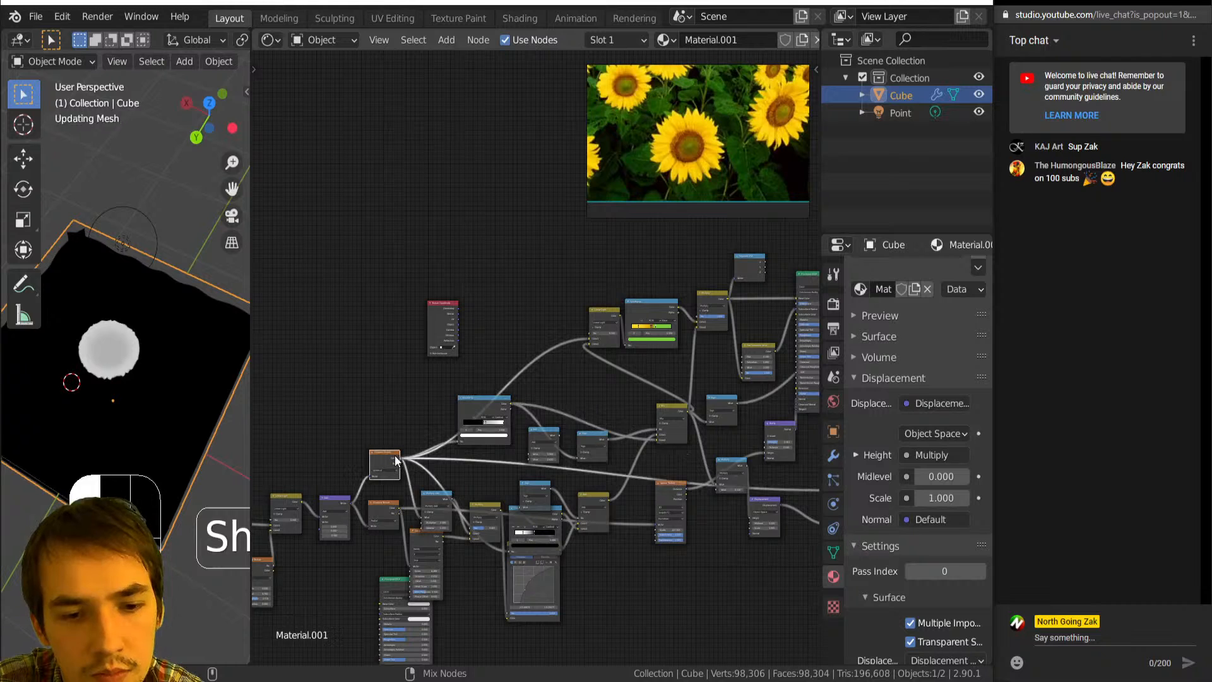
pyautogui.moveTo(693, 384); pyautogui.dragTo(797, 303)
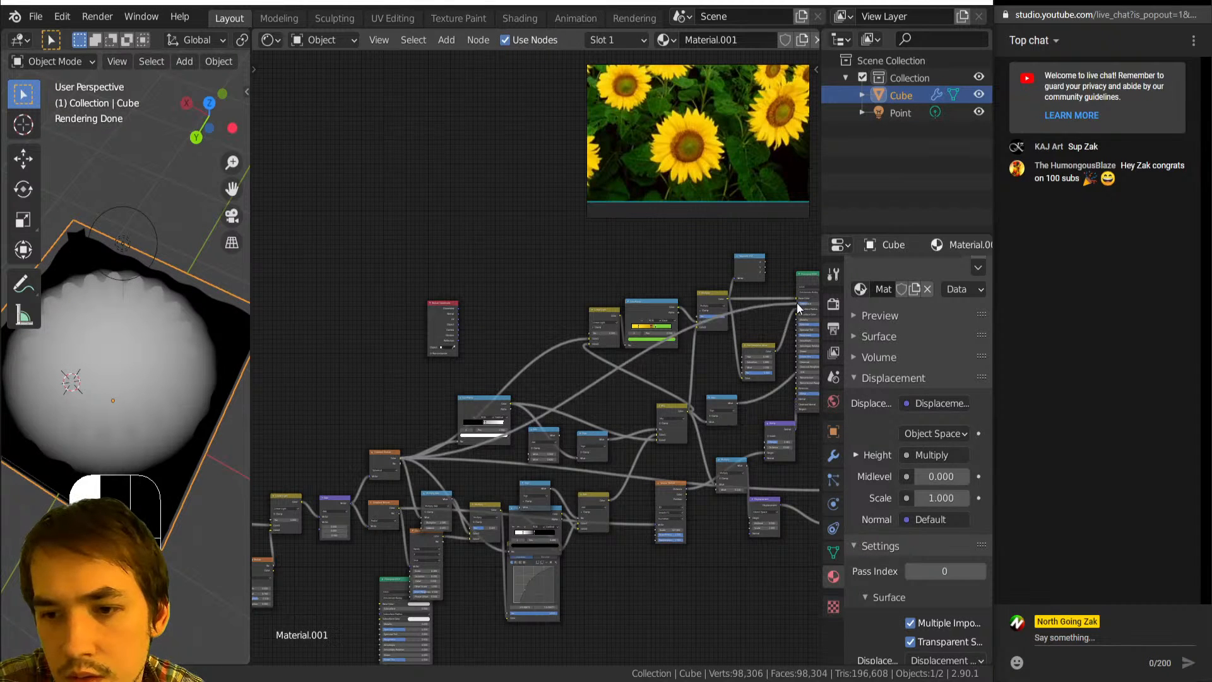
pyautogui.moveTo(760, 352); pyautogui.dragTo(606, 402, button='middle')
pyautogui.scroll(5, 669, 403)
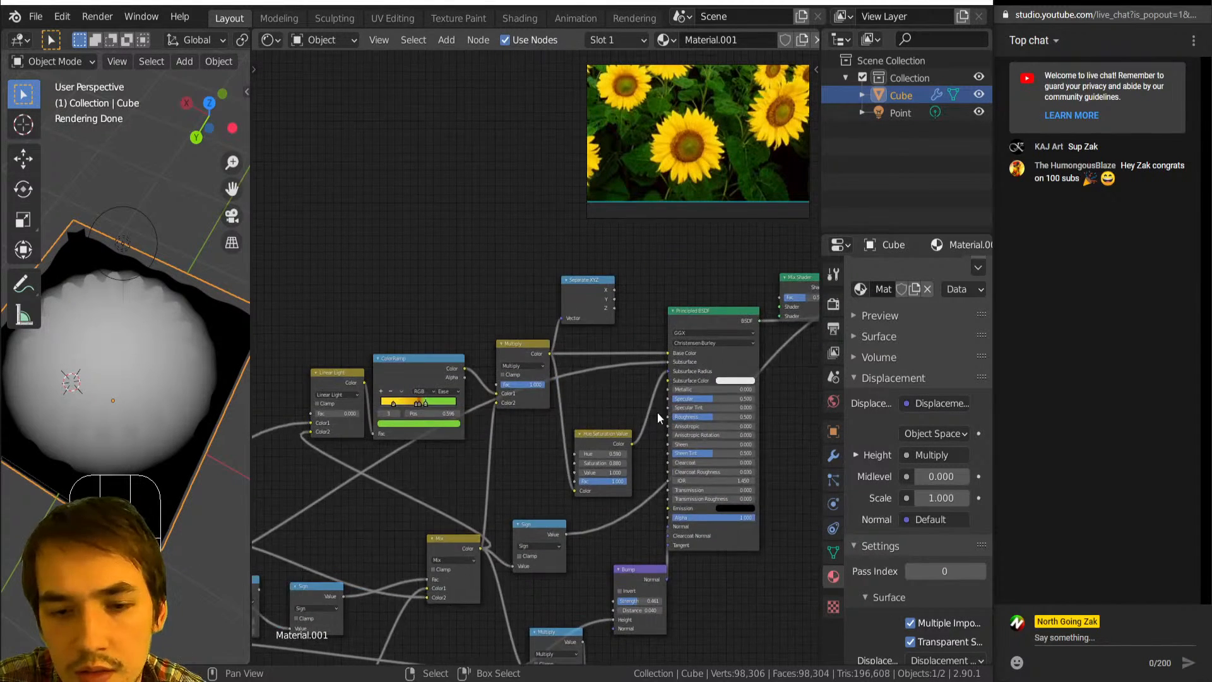
# Insert a ColorRamp before Subsurface, running from white at 0.000 to black at 0.514.
pyautogui.hotkey('shift', 'a')
pyautogui.moveTo(619, 392)
pyautogui.click(710, 431)
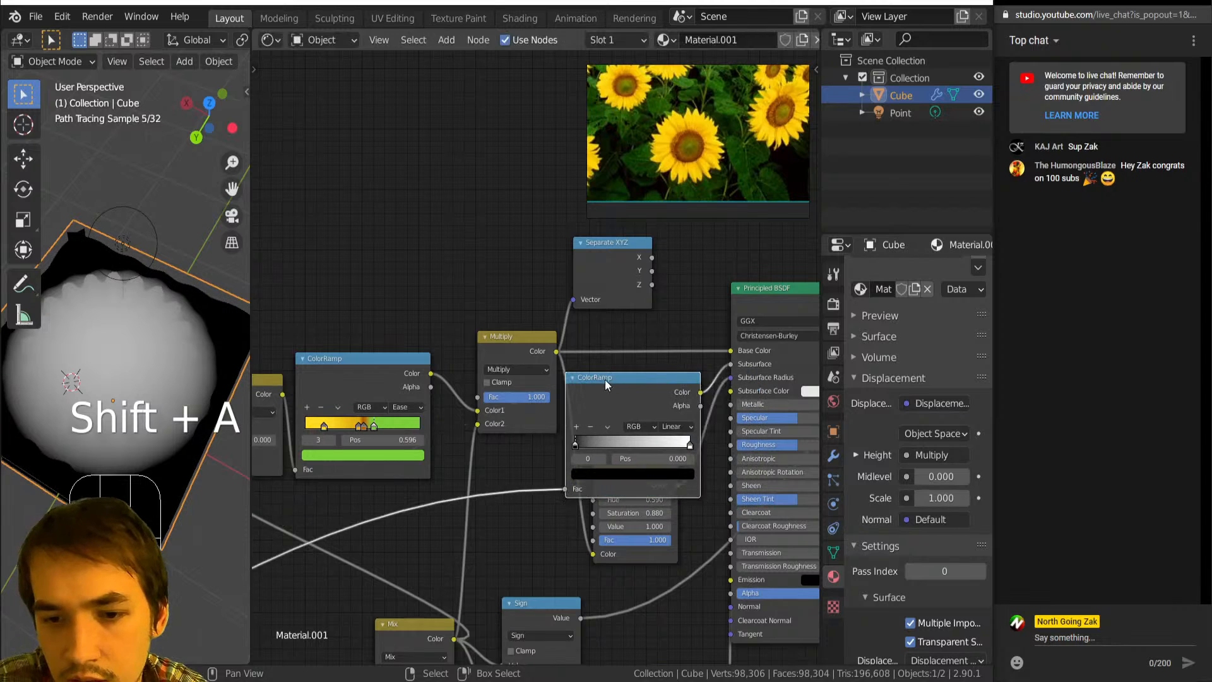
pyautogui.click(645, 428)
pyautogui.moveTo(573, 447); pyautogui.dragTo(544, 441)
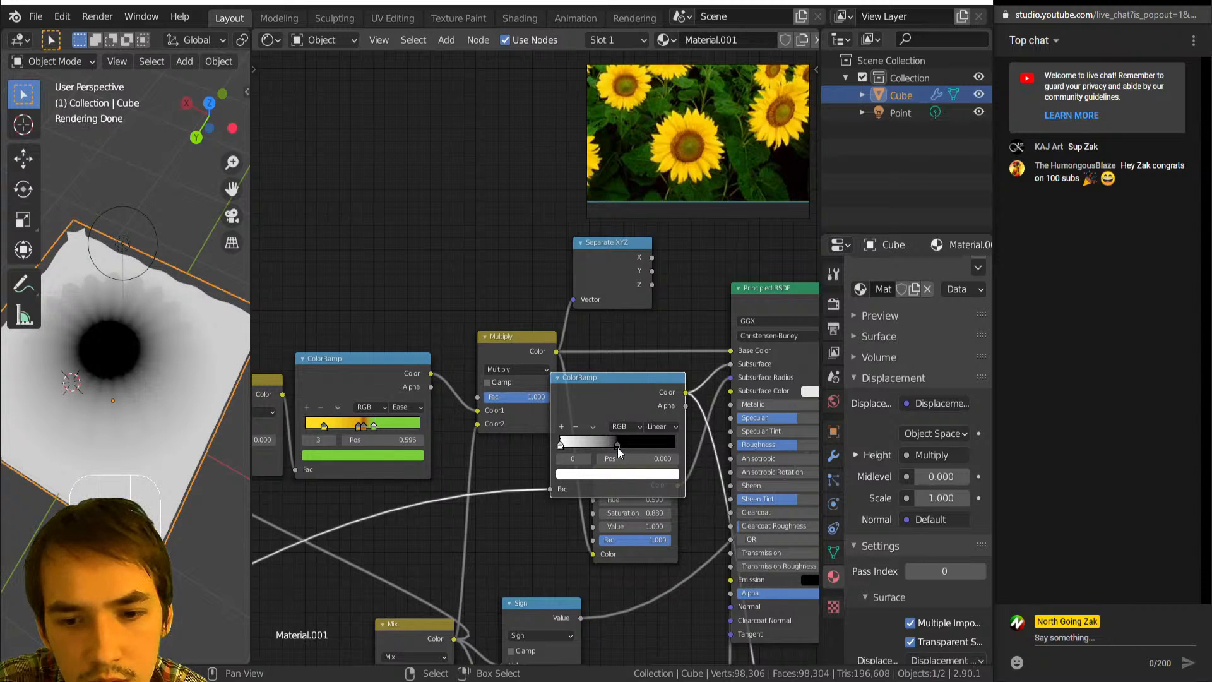
pyautogui.moveTo(617, 447); pyautogui.dragTo(620, 445)
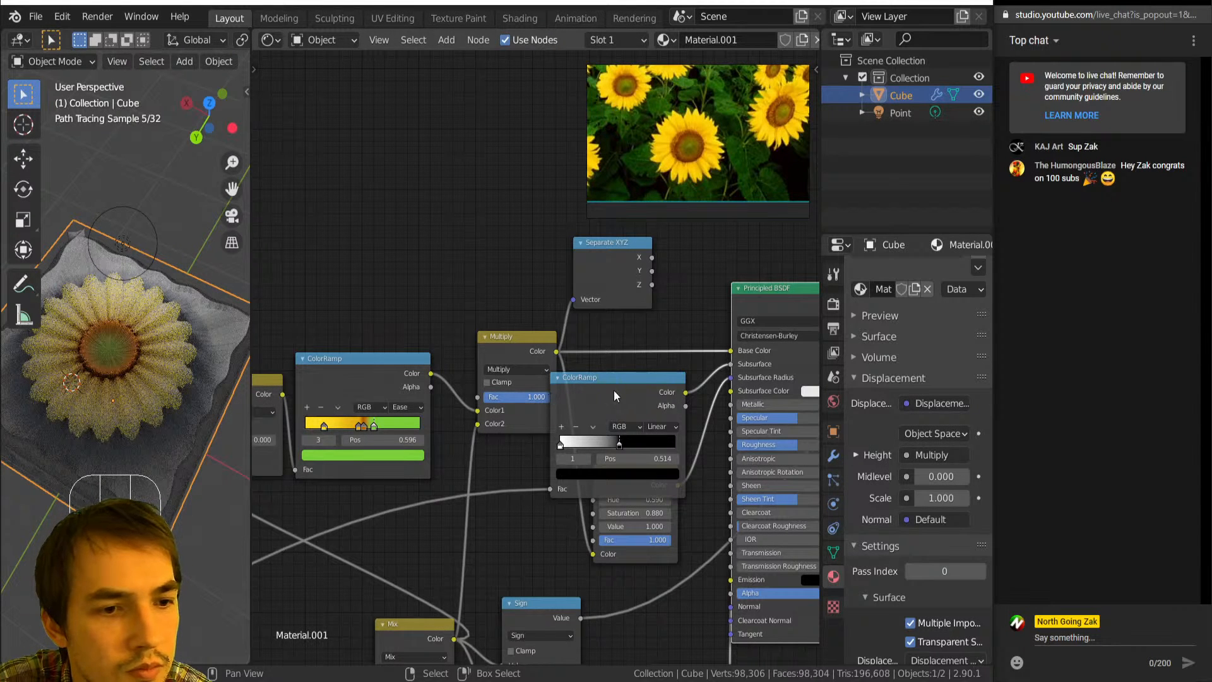
# Move the subsurface ColorRamp above the Multiply node and set the Hue Saturation Value node's Saturation to 1.000.
pyautogui.moveTo(717, 392); pyautogui.dragTo(626, 388, button='middle')
pyautogui.moveTo(565, 429); pyautogui.dragTo(577, 206)
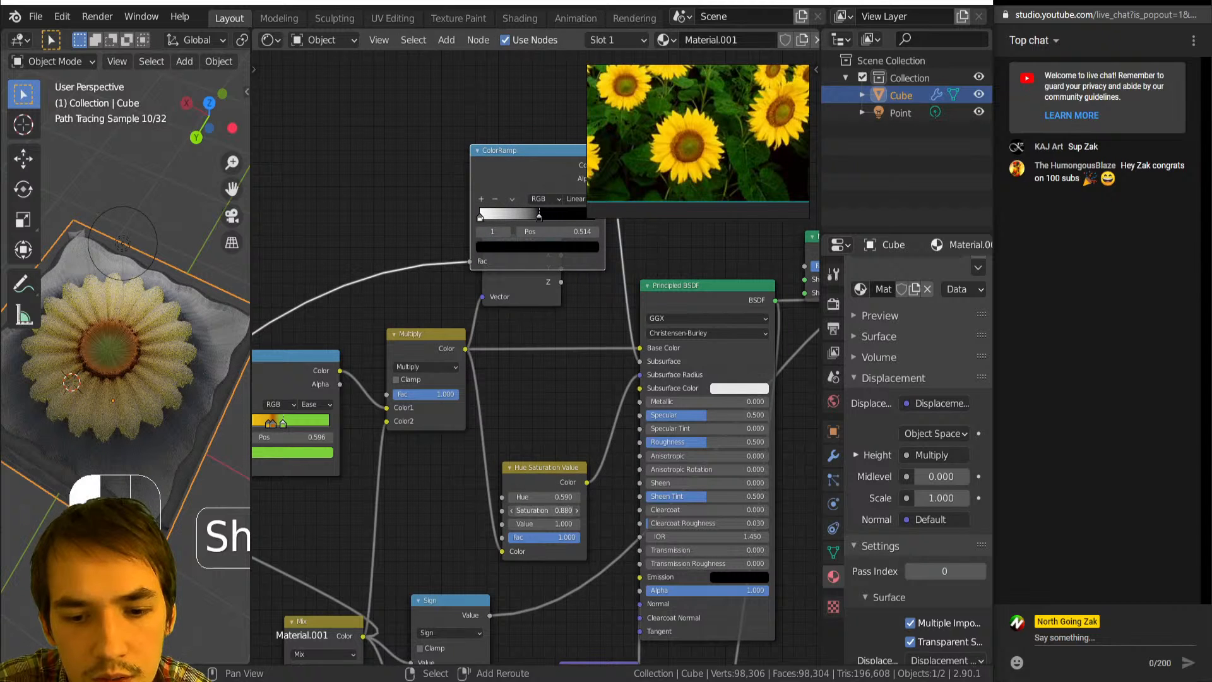
pyautogui.keyDown('shift'); pyautogui.moveTo(541, 509); pyautogui.dragTo(561, 509); pyautogui.keyUp('shift')
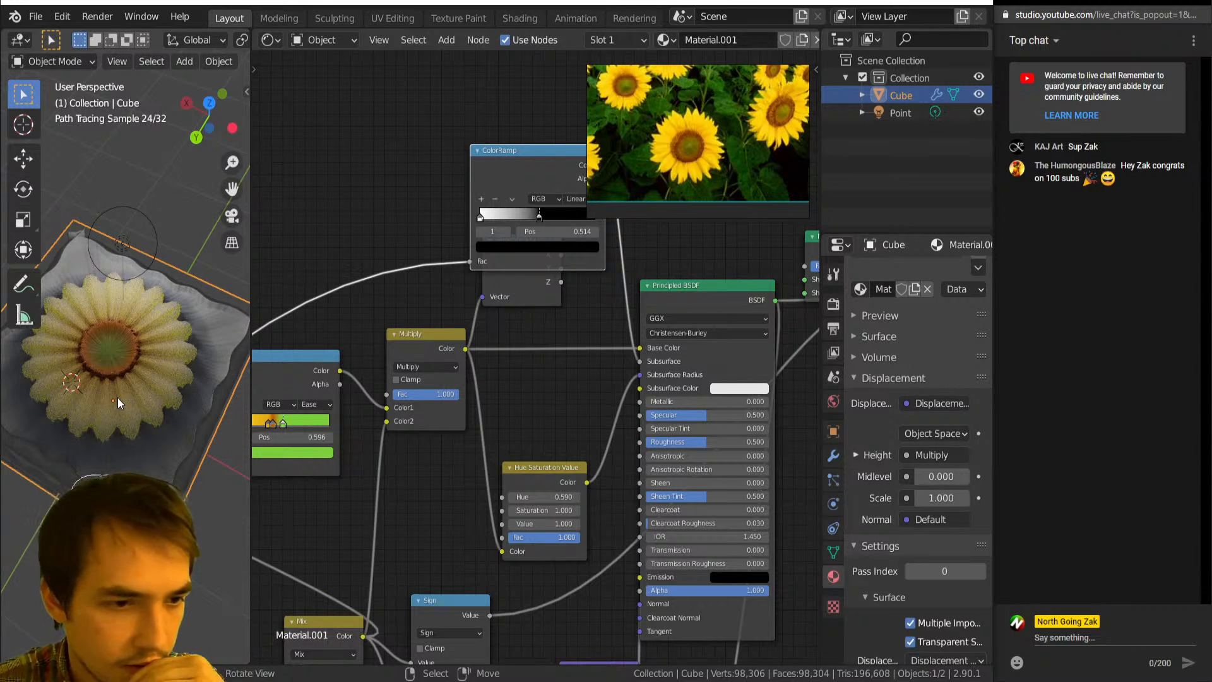
# Move the subsurface ColorRamp's black stop to position 0.585 and lighten its color to dark gray.
pyautogui.scroll(4, 118, 398)
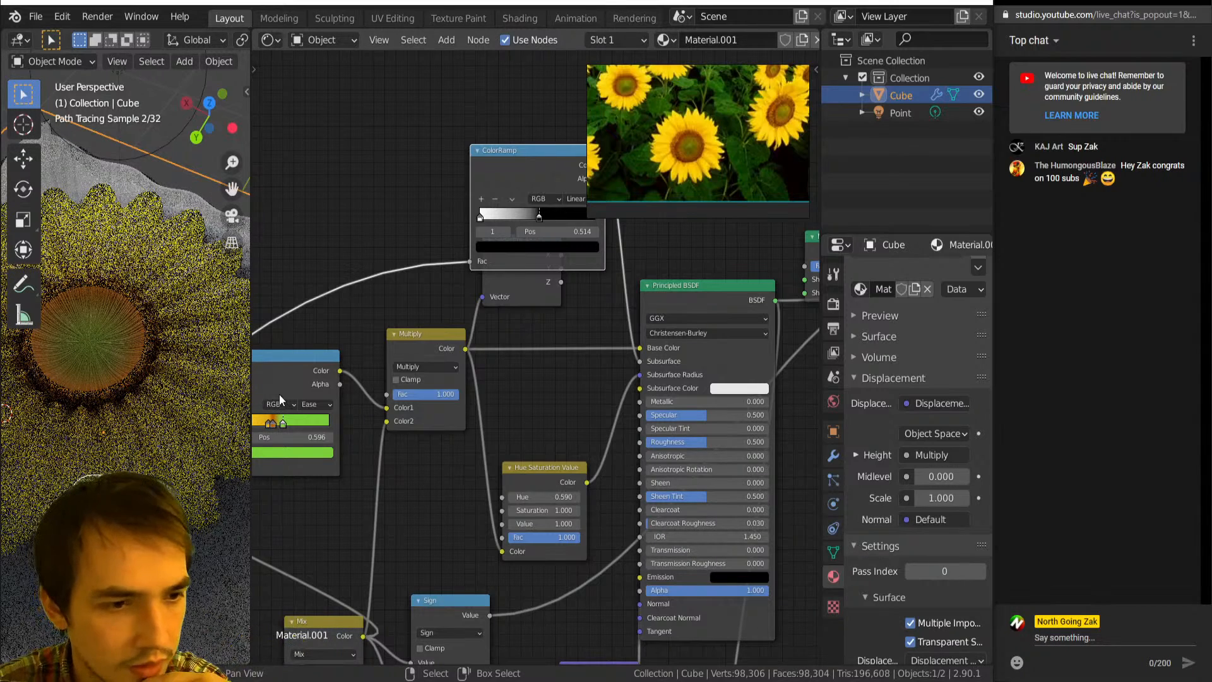
pyautogui.click(550, 213)
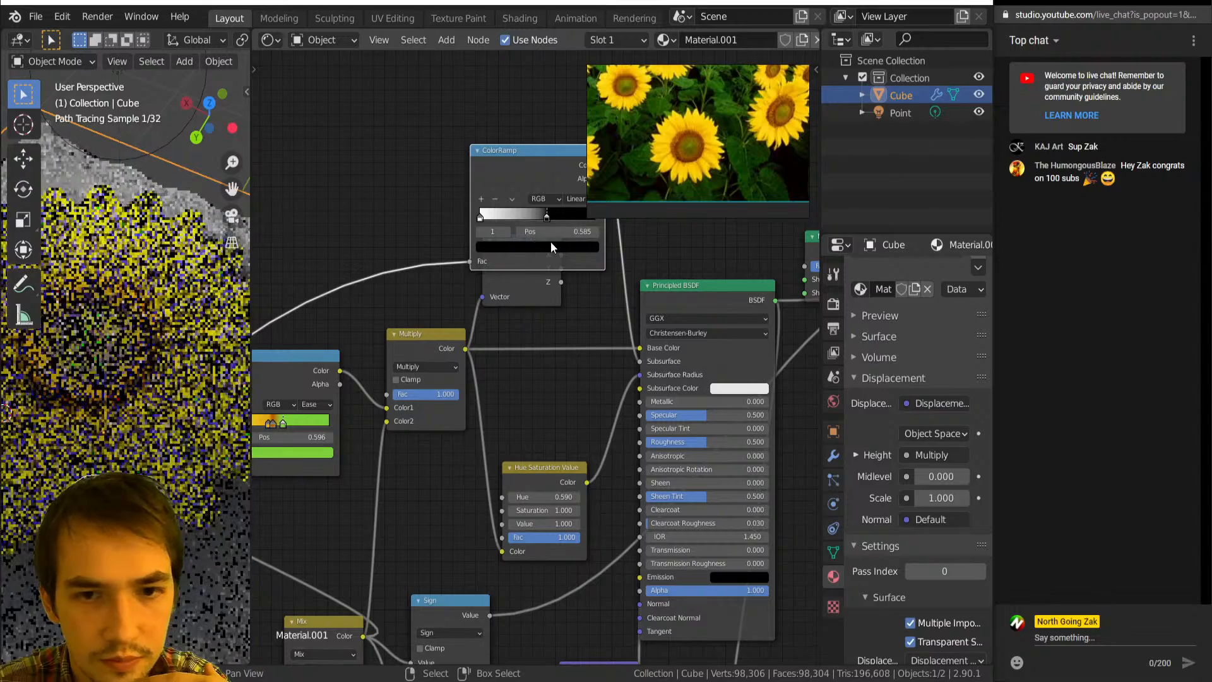
pyautogui.click(547, 245)
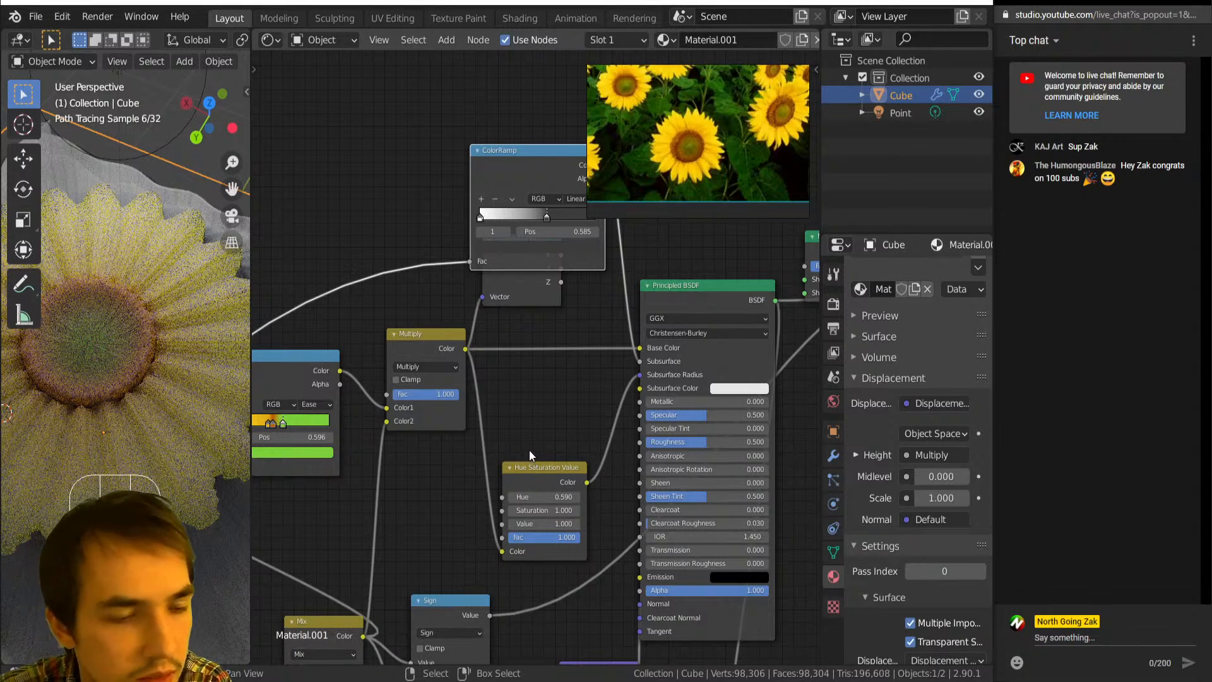
pyautogui.moveTo(517, 328); pyautogui.dragTo(499, 286, button='middle')
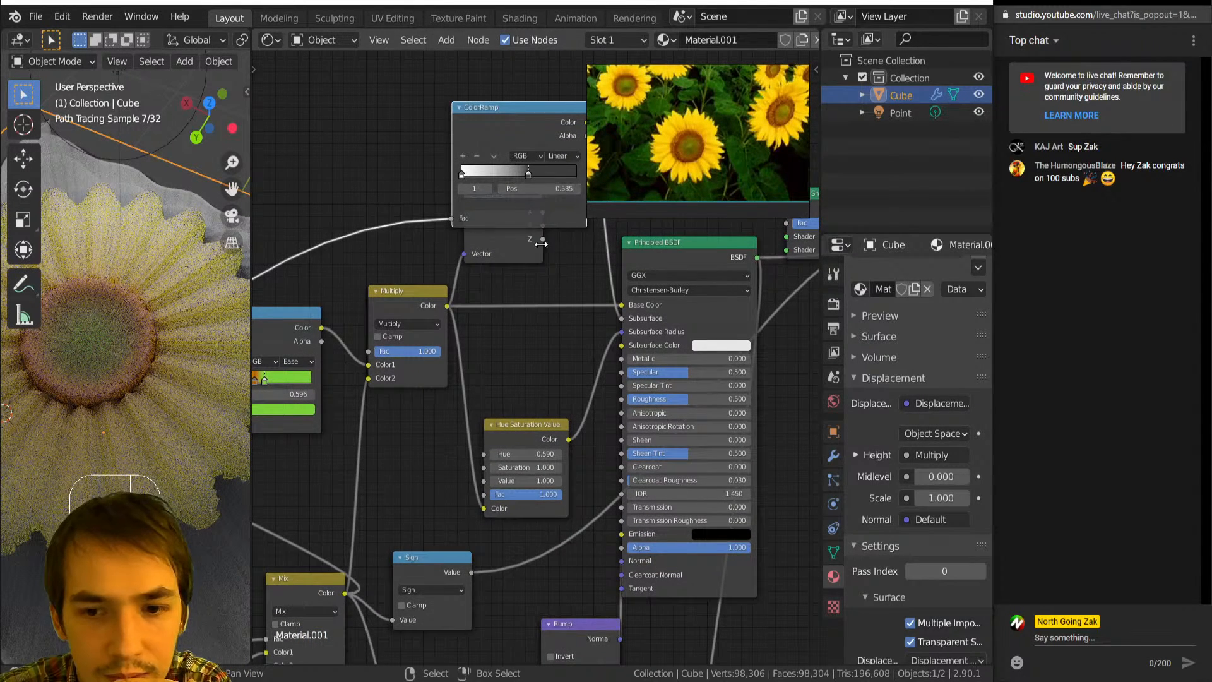
# Darken the dark gray stop of the subsurface ColorRamp to near black.
pyautogui.moveTo(542, 243); pyautogui.dragTo(544, 290, button='middle')
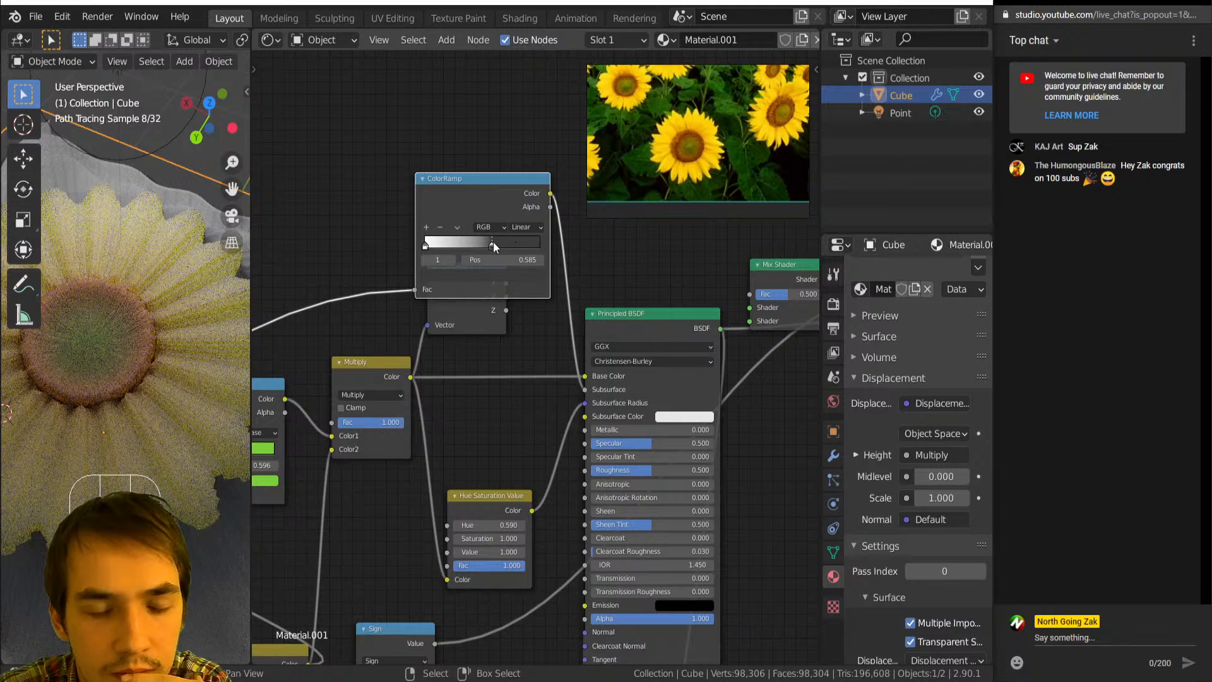
pyautogui.click(505, 272)
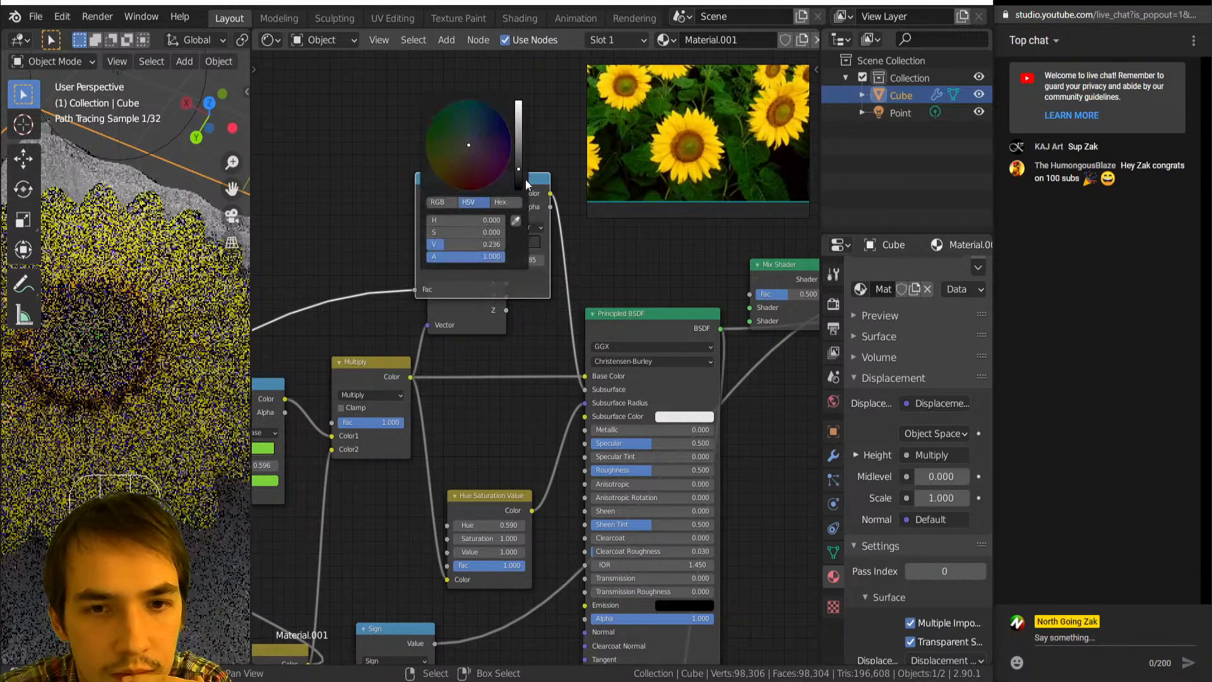
pyautogui.moveTo(516, 172); pyautogui.dragTo(518, 181)
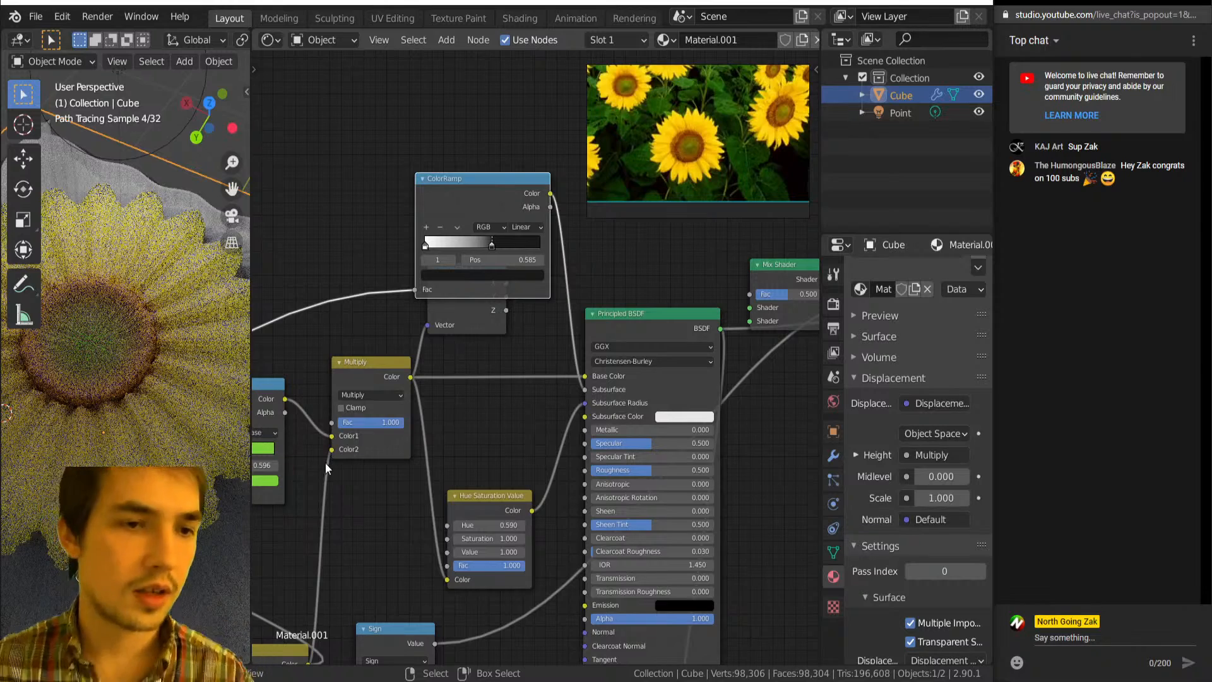
# Inspect the flower from a lower angle and shift the subsurface ColorRamp's dark stop to position 0.634.
pyautogui.scroll(-5, 196, 418)
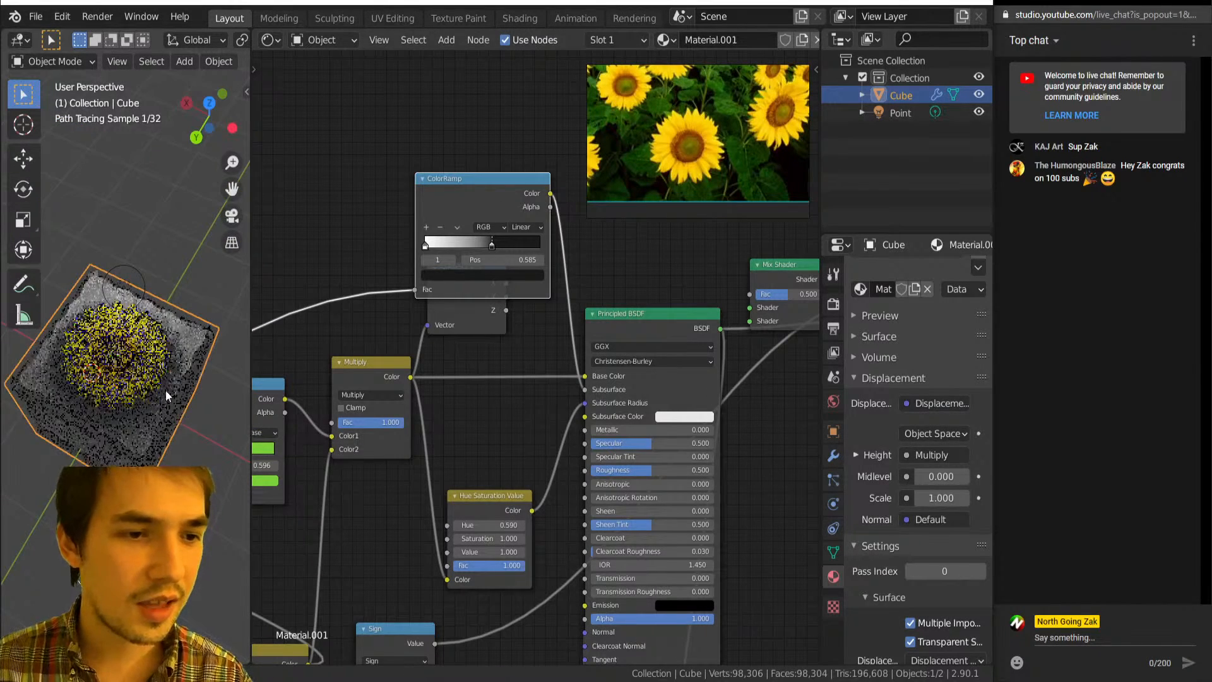
pyautogui.moveTo(165, 391); pyautogui.dragTo(153, 369, button='middle')
pyautogui.scroll(5, 122, 354)
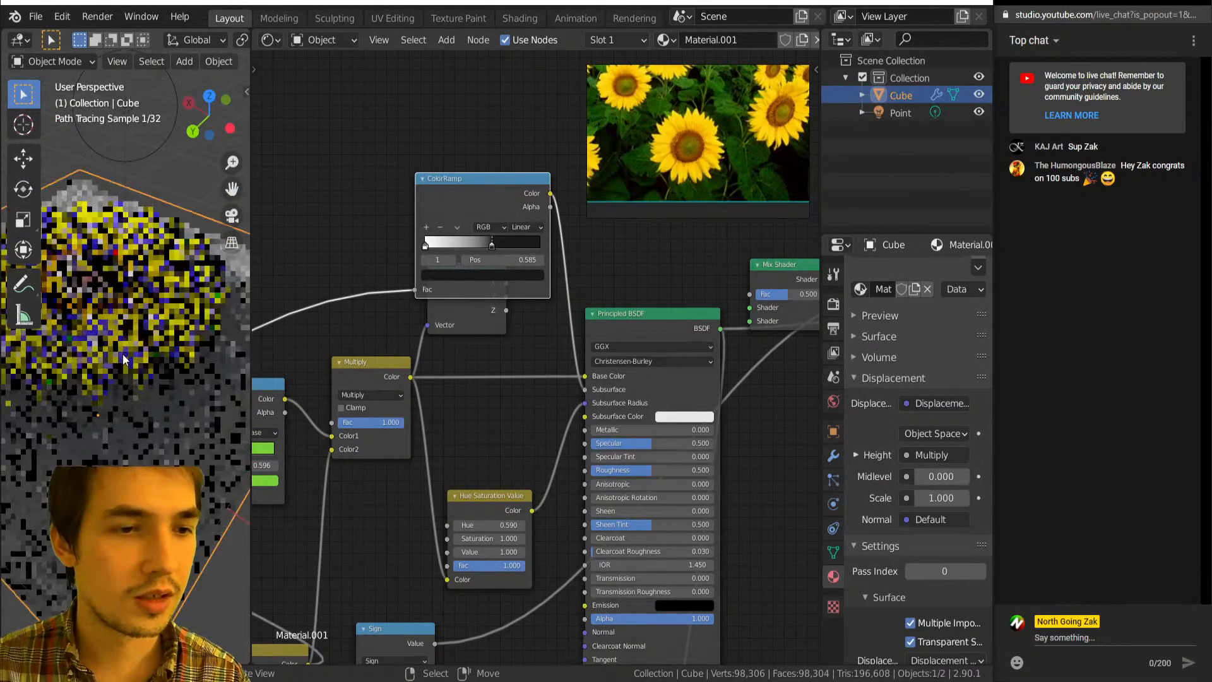
pyautogui.keyDown('shift'); pyautogui.moveTo(122, 357); pyautogui.dragTo(139, 372, button='middle'); pyautogui.keyUp('shift')
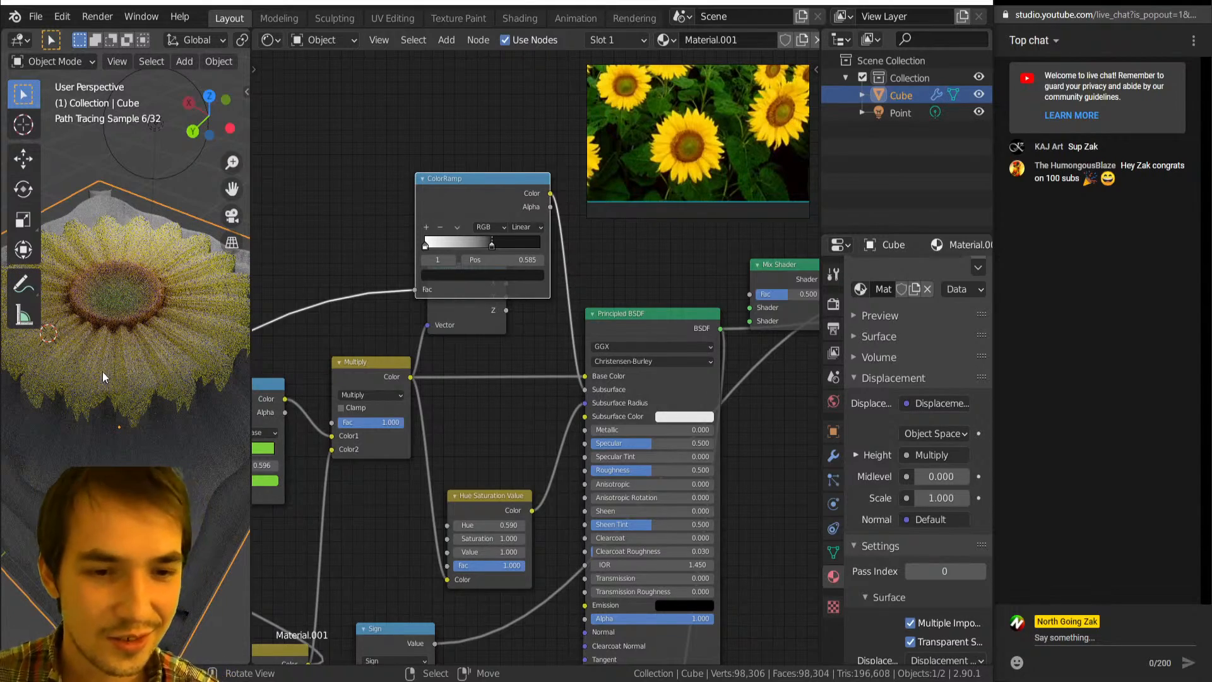
pyautogui.scroll(-7, 362, 379)
pyautogui.moveTo(368, 425); pyautogui.dragTo(305, 510, button='middle')
pyautogui.scroll(5, 446, 375)
pyautogui.scroll(3, 433, 372)
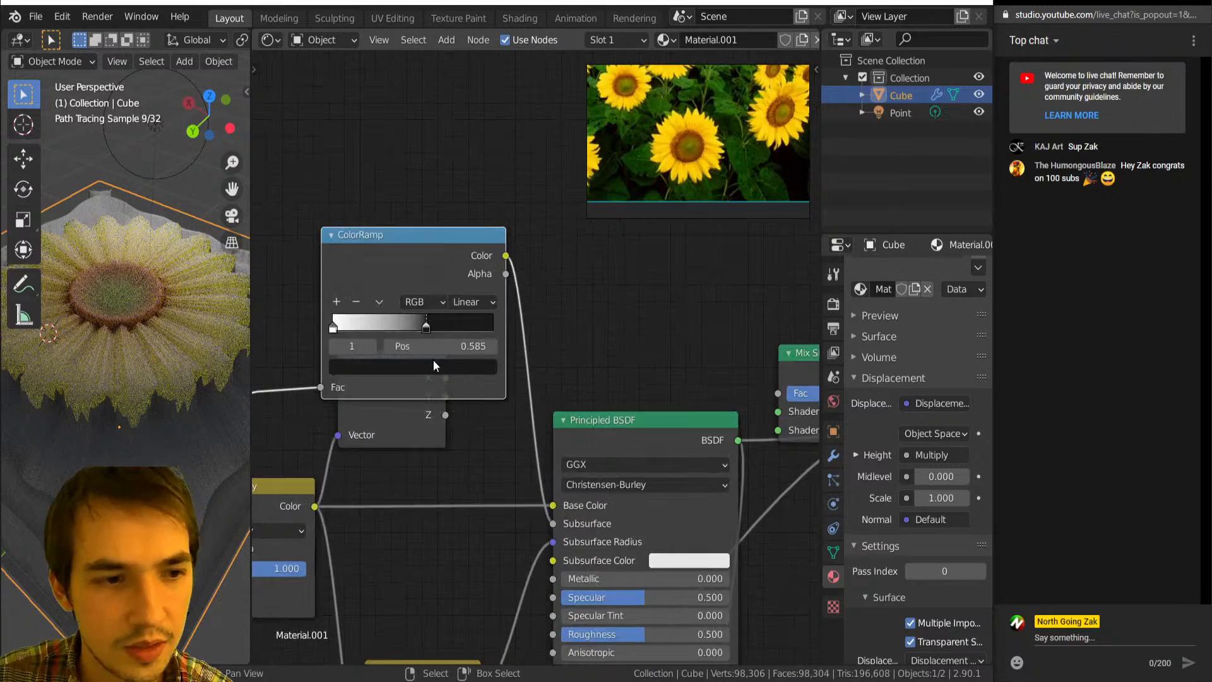
pyautogui.moveTo(427, 324); pyautogui.dragTo(434, 322)
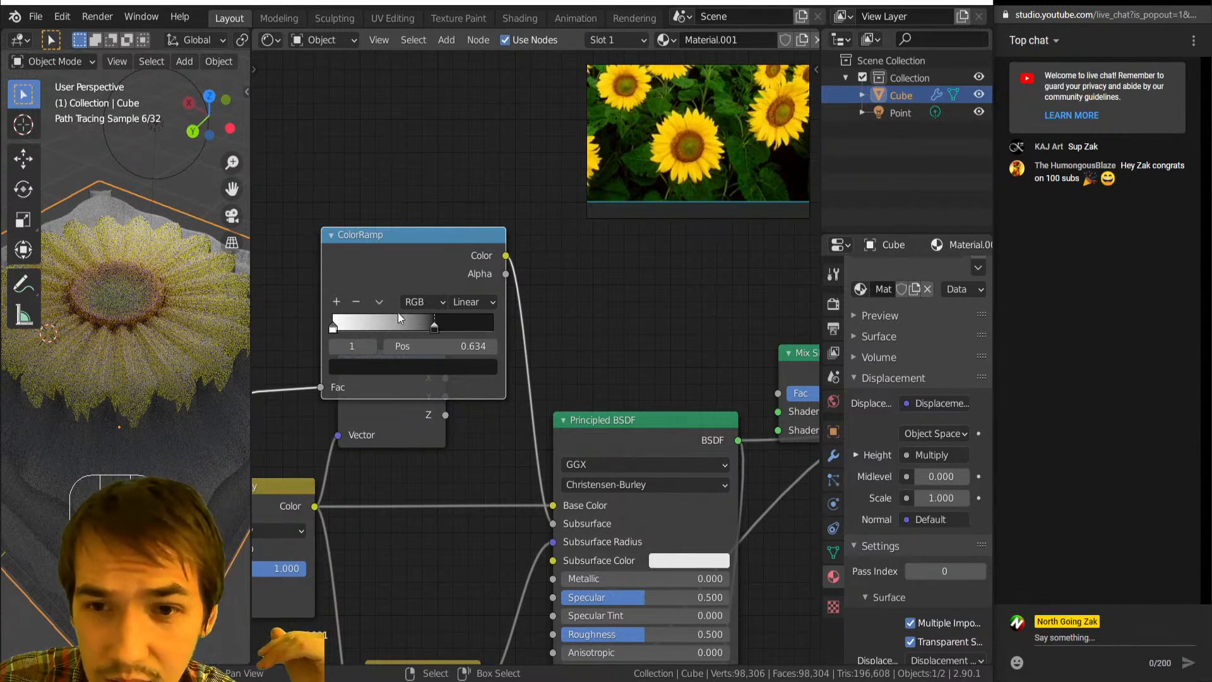
# Move the Sign node away from the Mix node and insert an Add math node between the two.
pyautogui.moveTo(435, 322); pyautogui.dragTo(521, 341, button='middle')
pyautogui.scroll(5, 320, 340)
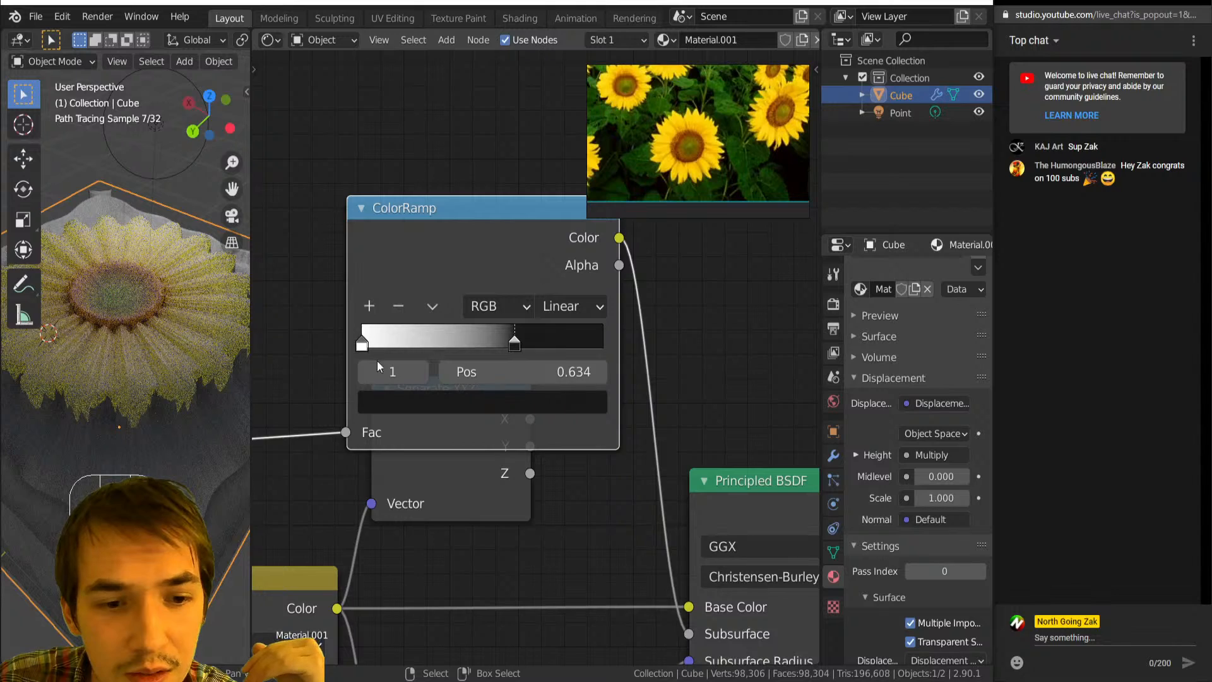
pyautogui.scroll(-7, 454, 391)
pyautogui.moveTo(569, 470); pyautogui.dragTo(521, 130, button='middle')
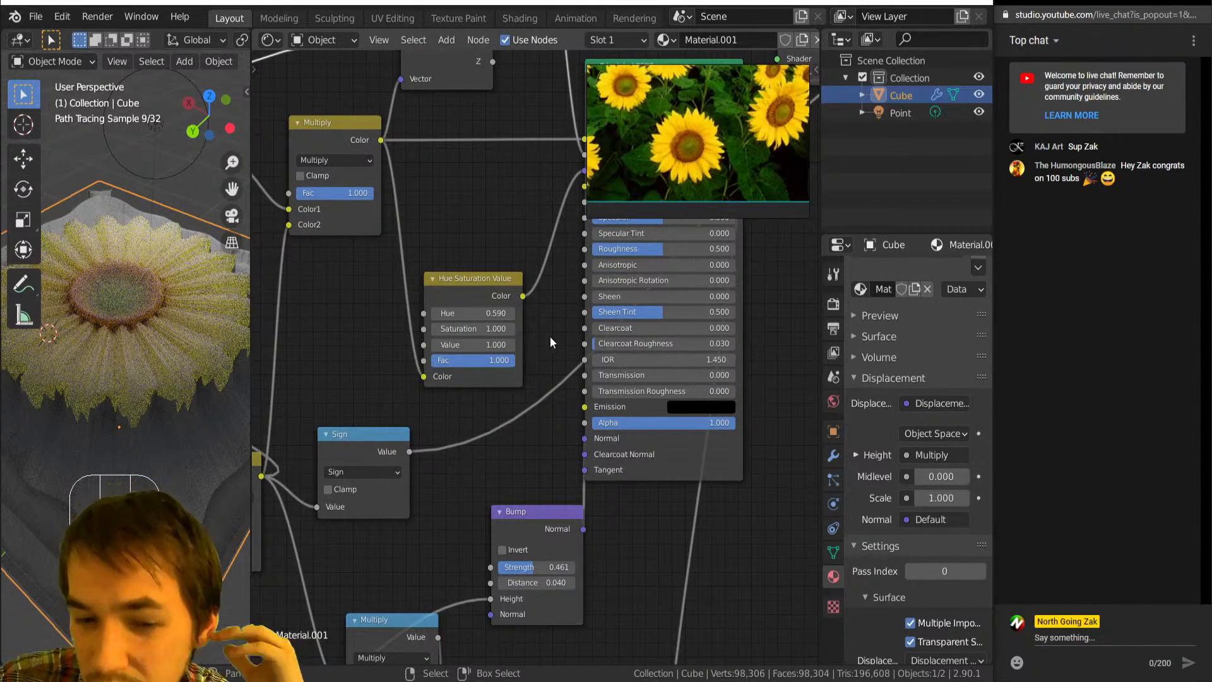
pyautogui.scroll(-4, 537, 404)
pyautogui.moveTo(510, 394); pyautogui.dragTo(521, 414, button='middle')
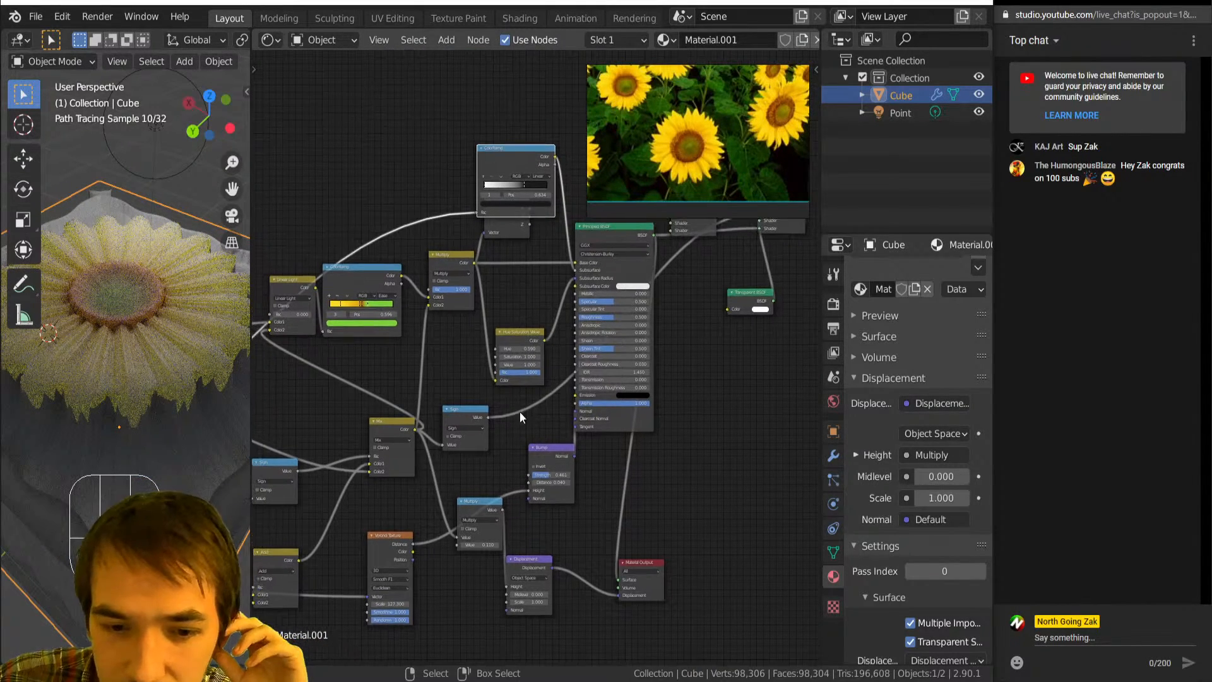
pyautogui.moveTo(623, 368); pyautogui.dragTo(585, 371, button='middle')
pyautogui.scroll(1, 501, 407)
pyautogui.moveTo(414, 451); pyautogui.dragTo(479, 451)
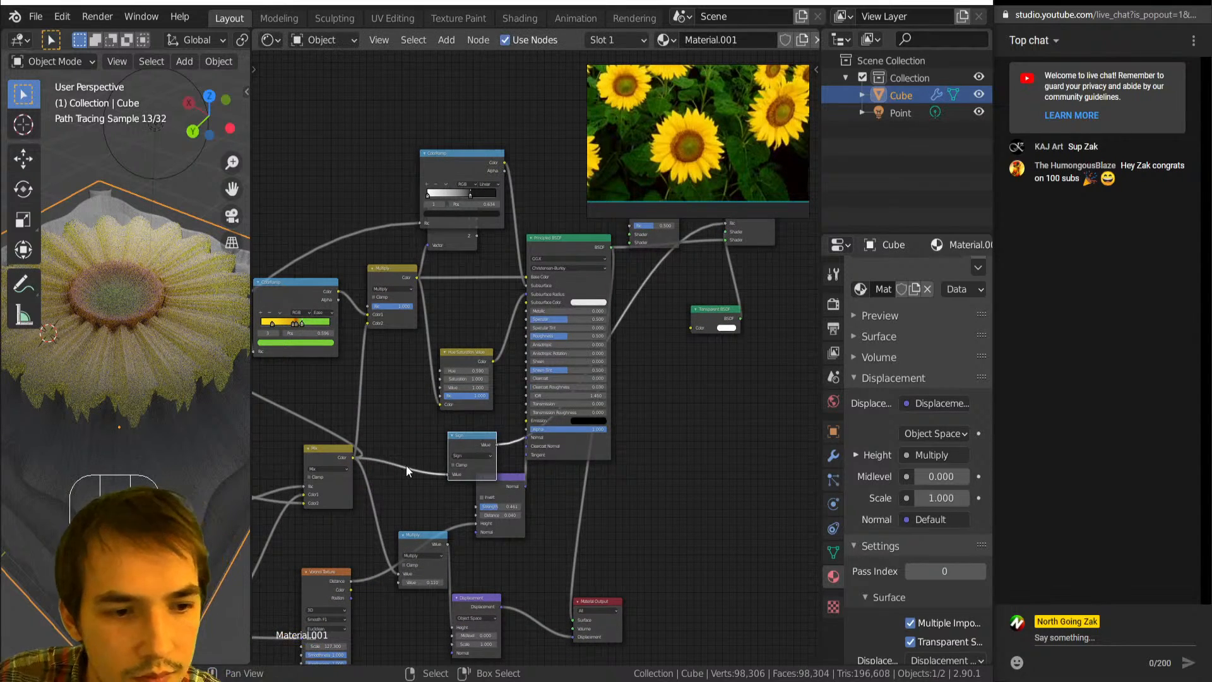
pyautogui.moveTo(225, 426); pyautogui.dragTo(139, 394, button='middle')
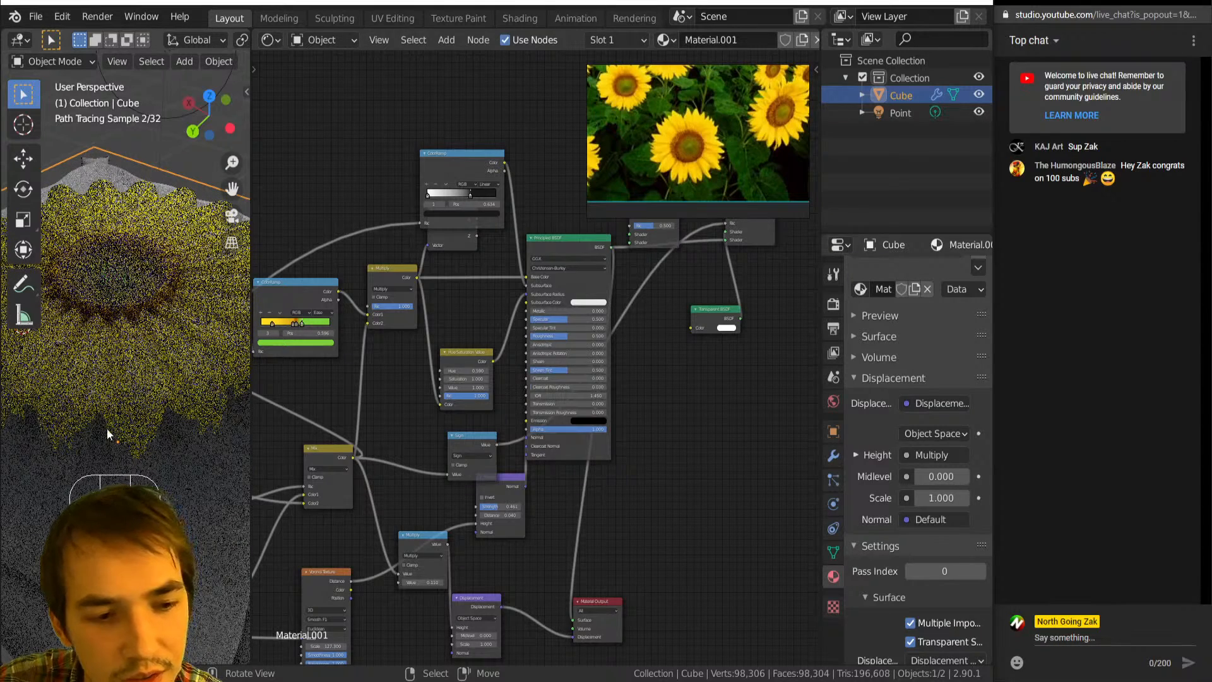
pyautogui.hotkey('shift', 'a')
pyautogui.click(461, 341)
pyautogui.click(403, 468)
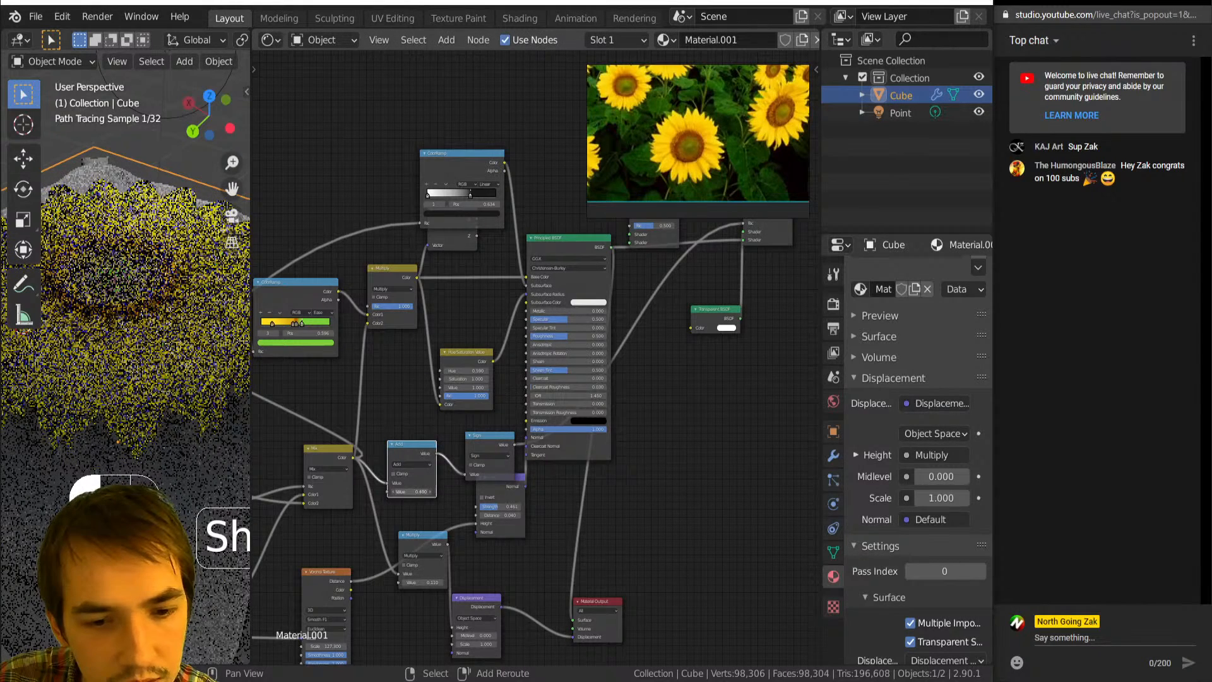
# Adjust the new Add math node's second value to 1.080 and preview its output on the flower.
pyautogui.click(394, 492)
pyautogui.click(394, 492)
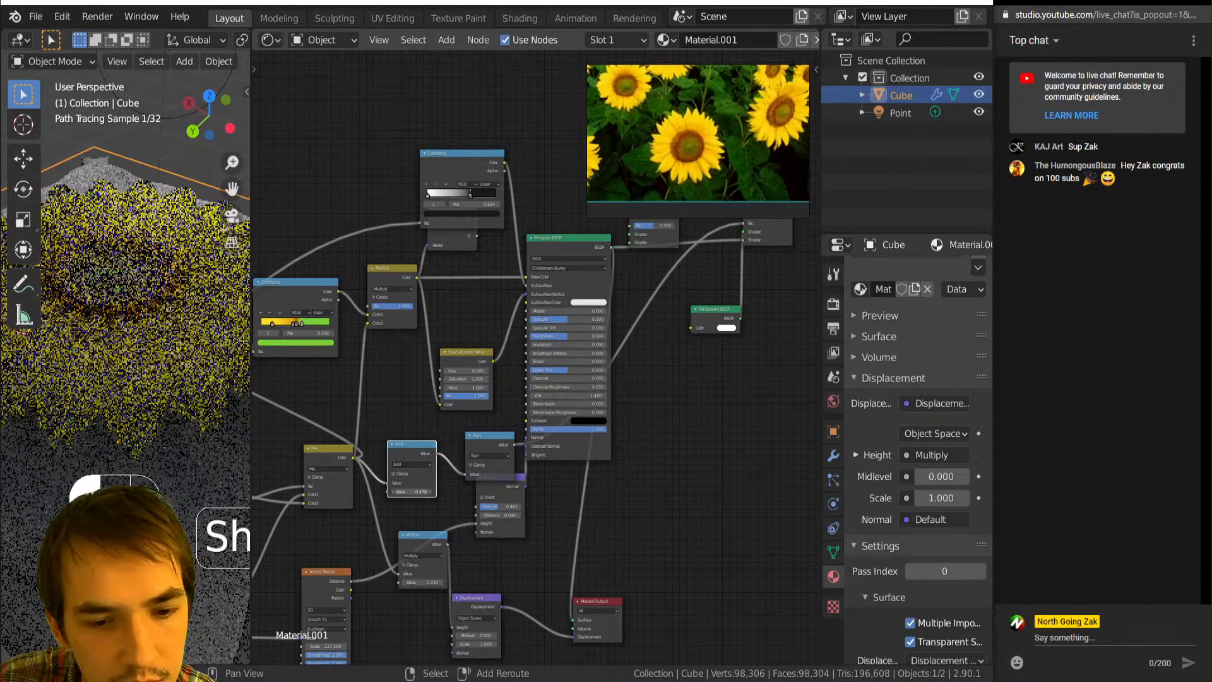
pyautogui.moveTo(412, 492); pyautogui.dragTo(399, 492)
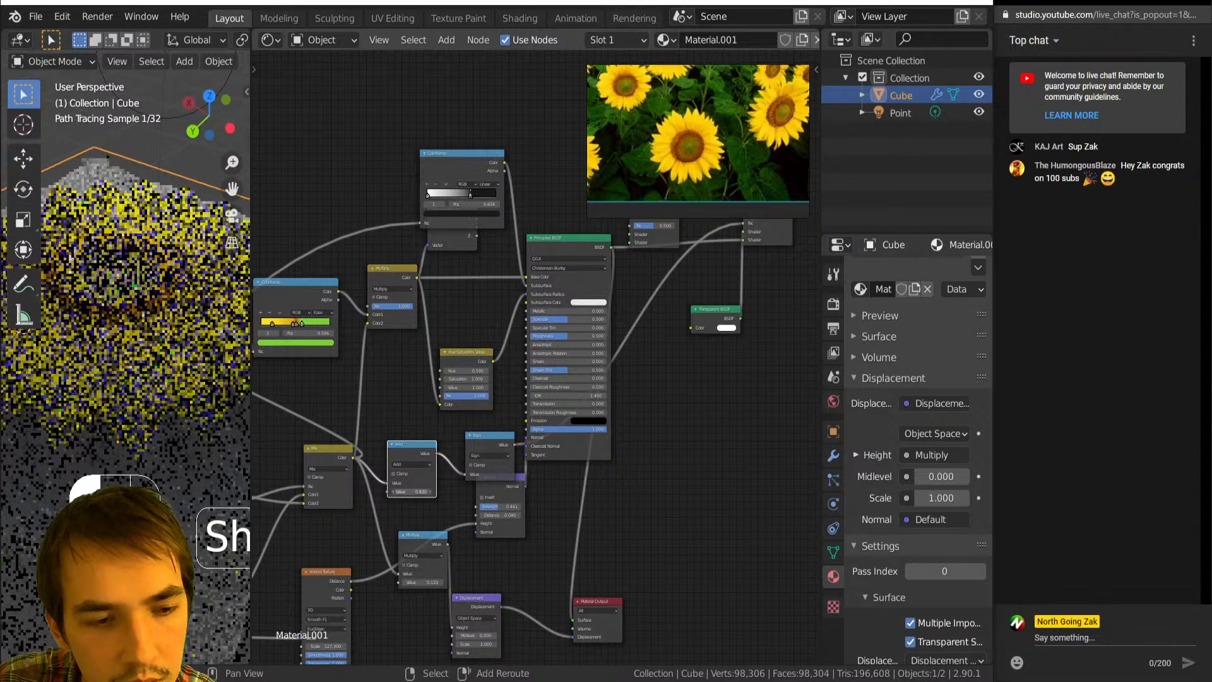
pyautogui.moveTo(404, 491); pyautogui.dragTo(234, 492)
pyautogui.keyDown('ctrl'); pyautogui.keyDown('shift'); pyautogui.click(403, 450); pyautogui.keyUp('shift'); pyautogui.keyUp('ctrl')
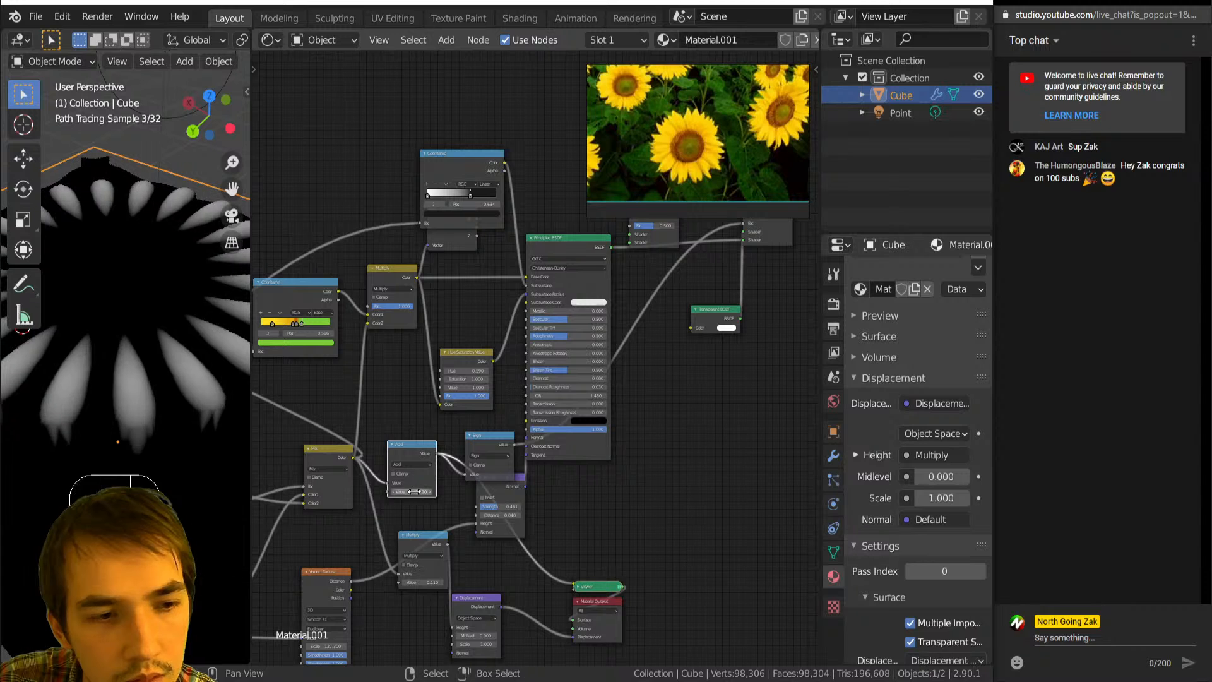
pyautogui.hotkey('ctrl', 'z')
# Preview the lower Sign and Add color nodes, and connect the Add color output to the Add math node's first value.
pyautogui.scroll(-3, 414, 489)
pyautogui.scroll(3, 514, 406)
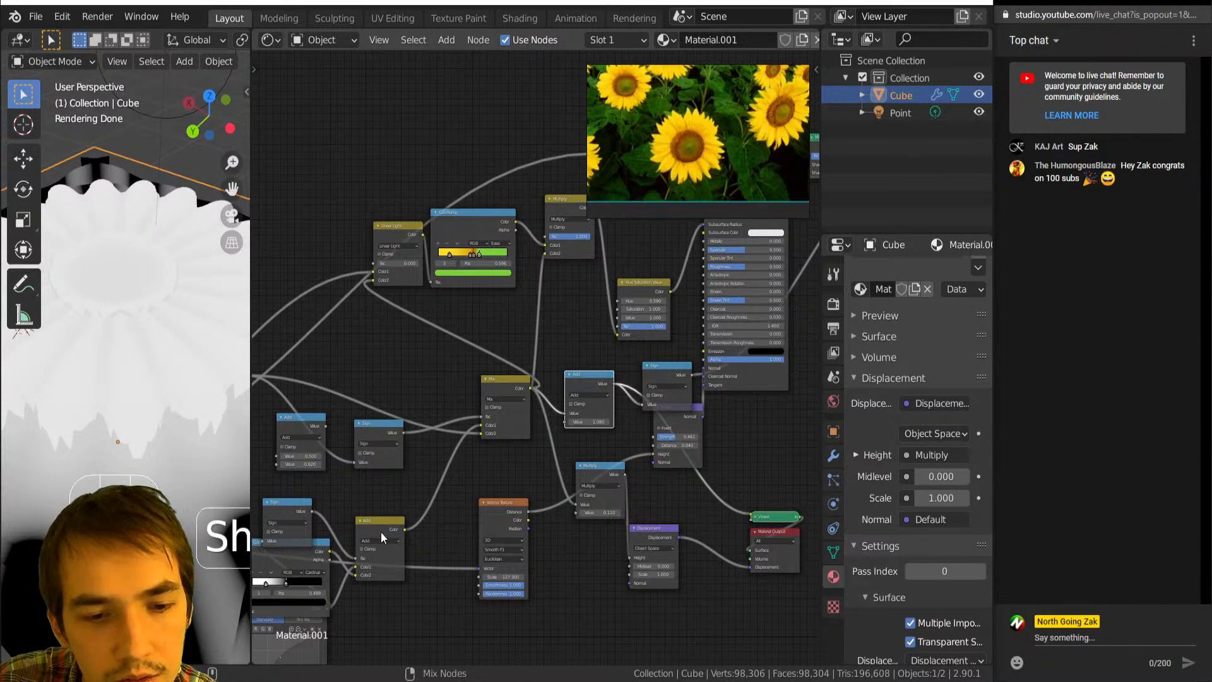
pyautogui.keyDown('ctrl'); pyautogui.keyDown('shift'); pyautogui.click(381, 531); pyautogui.keyUp('shift'); pyautogui.keyUp('ctrl')
pyautogui.keyDown('ctrl'); pyautogui.keyDown('shift'); pyautogui.click(304, 522); pyautogui.keyUp('shift'); pyautogui.keyUp('ctrl')
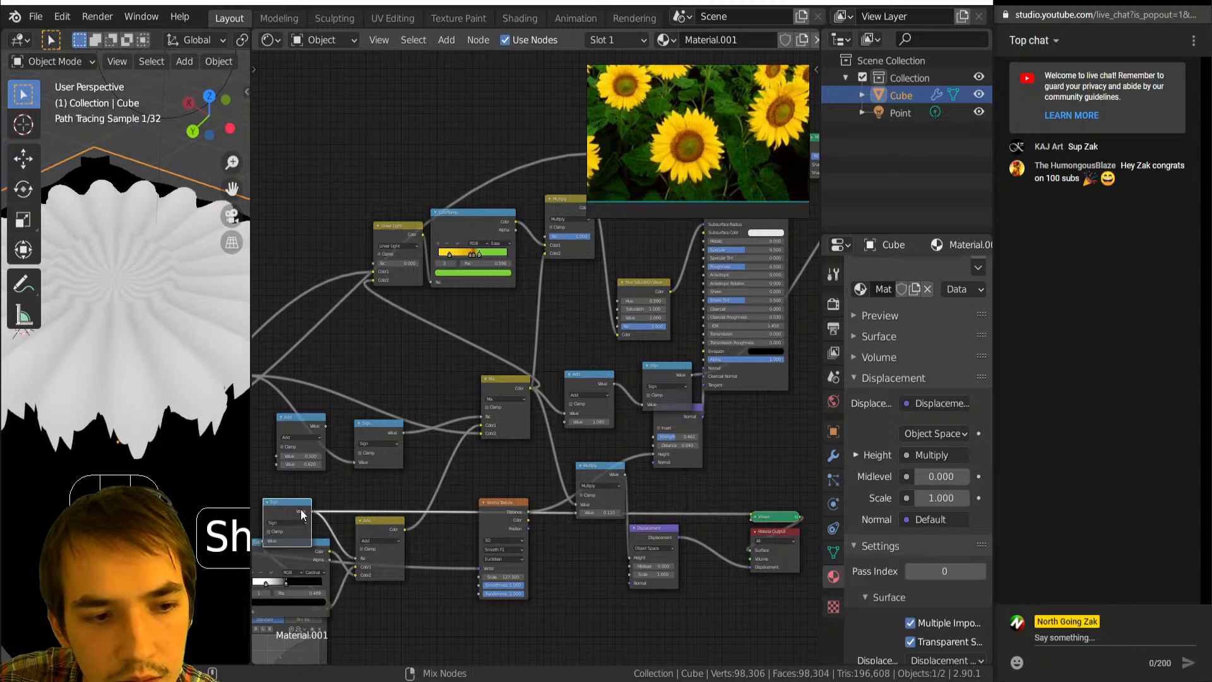
pyautogui.keyDown('ctrl'); pyautogui.keyDown('shift'); pyautogui.click(362, 527); pyautogui.keyUp('shift'); pyautogui.keyUp('ctrl')
pyautogui.scroll(1, 400, 498)
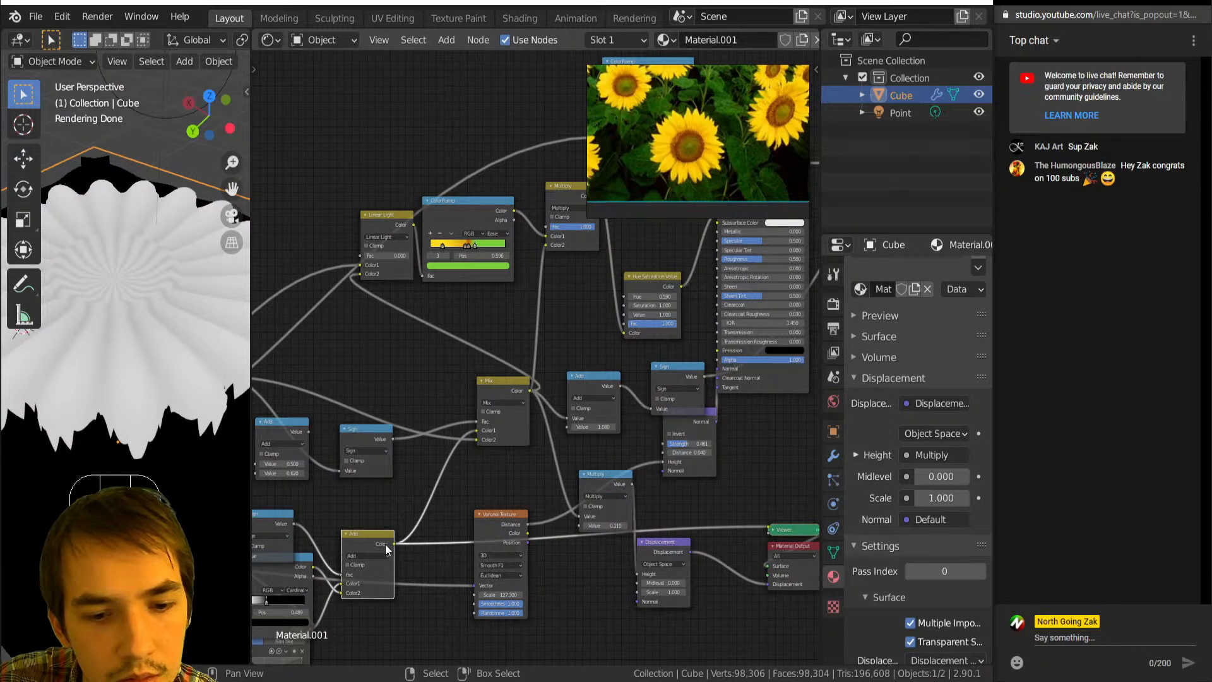
pyautogui.moveTo(393, 544)
pyautogui.mouseDown()
pyautogui.moveTo(554, 442)
pyautogui.moveTo(567, 419)
pyautogui.mouseUp()
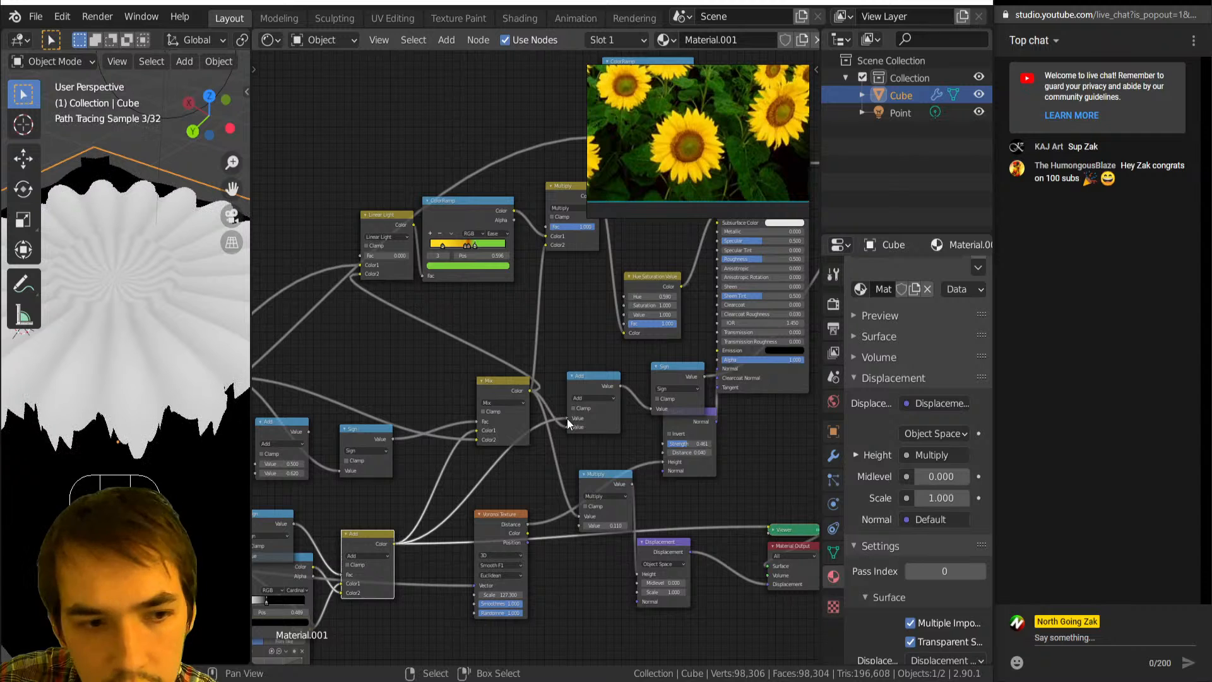
# Try other second values on the Add math node feeding Sign and undo the changes.
pyautogui.click(569, 428)
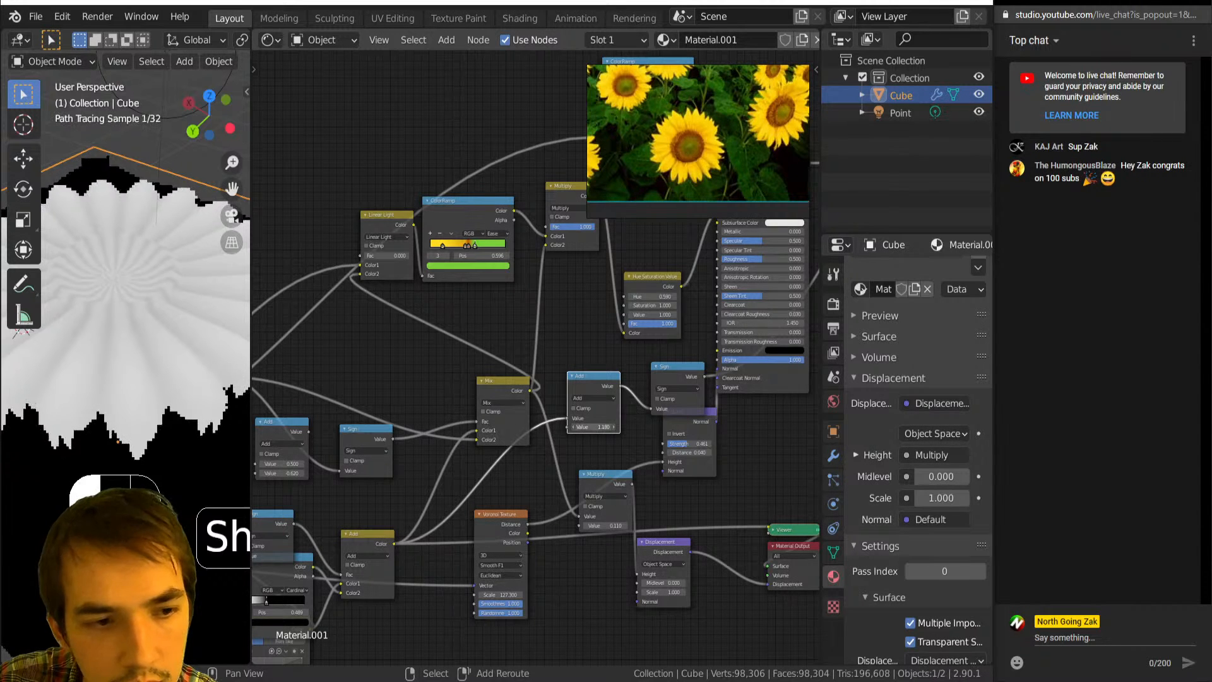
pyautogui.moveTo(593, 426)
pyautogui.mouseDown()
pyautogui.moveTo(632, 427)
pyautogui.moveTo(546, 427)
pyautogui.moveTo(631, 427)
pyautogui.moveTo(562, 427)
pyautogui.mouseUp()
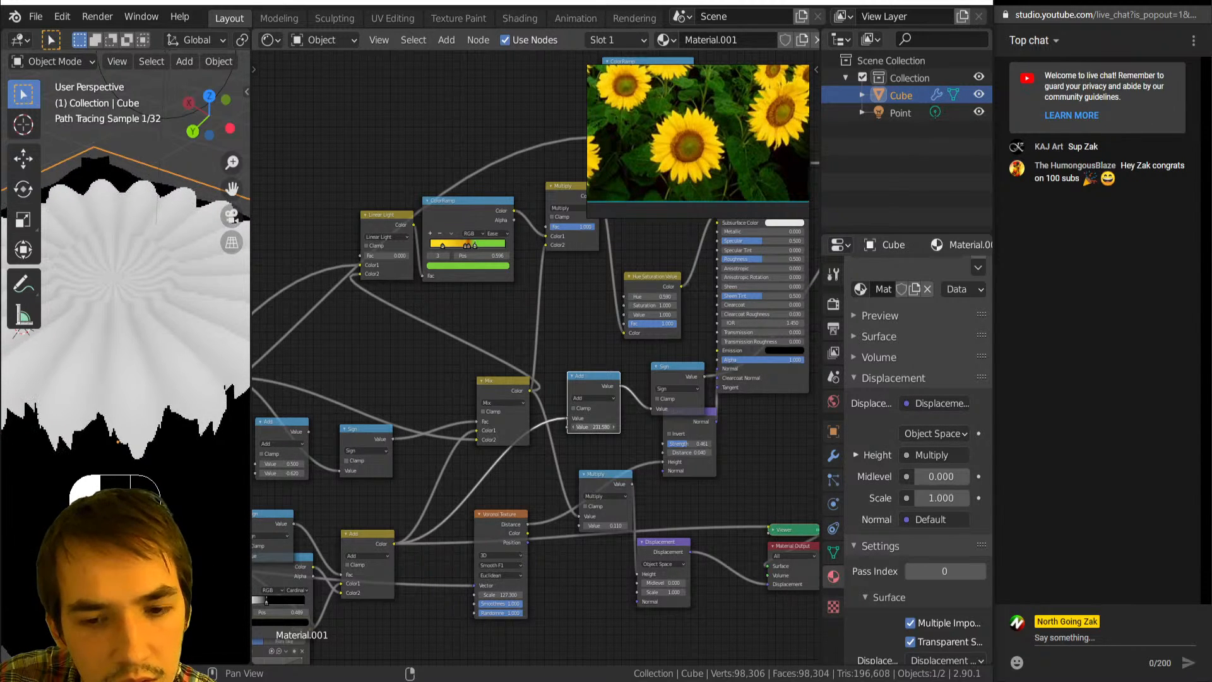
pyautogui.hotkey('ctrl', 'z')
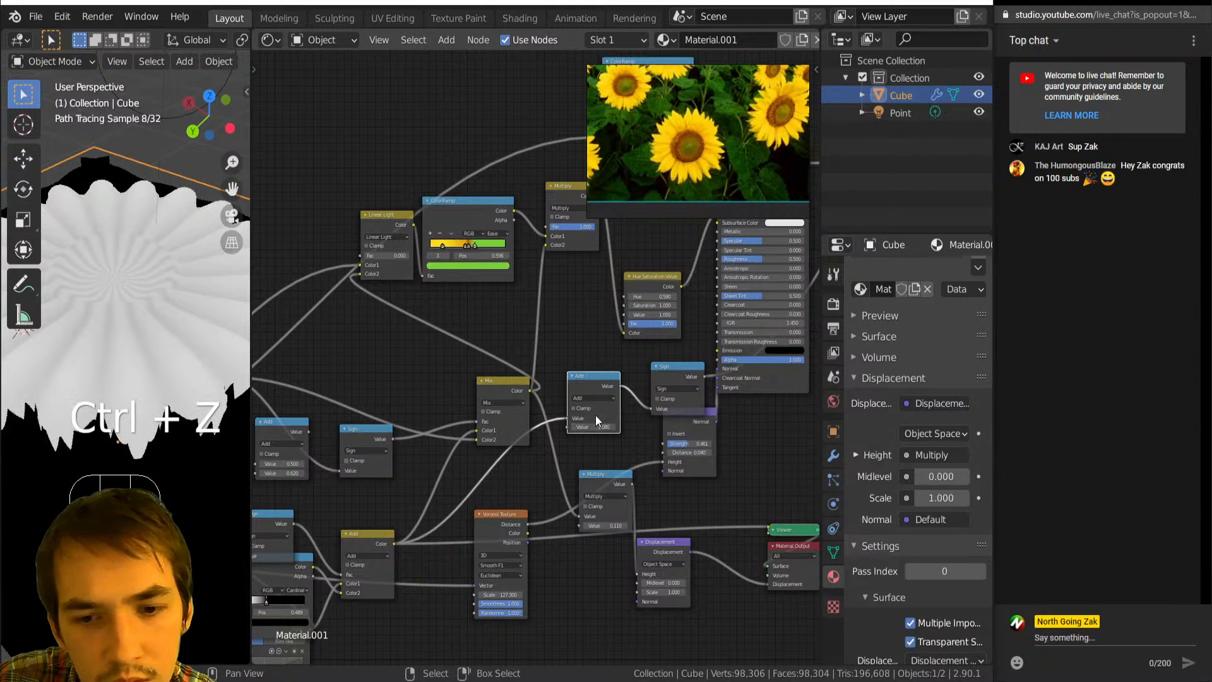
pyautogui.scroll(2, 600, 415)
pyautogui.scroll(-2, 537, 435)
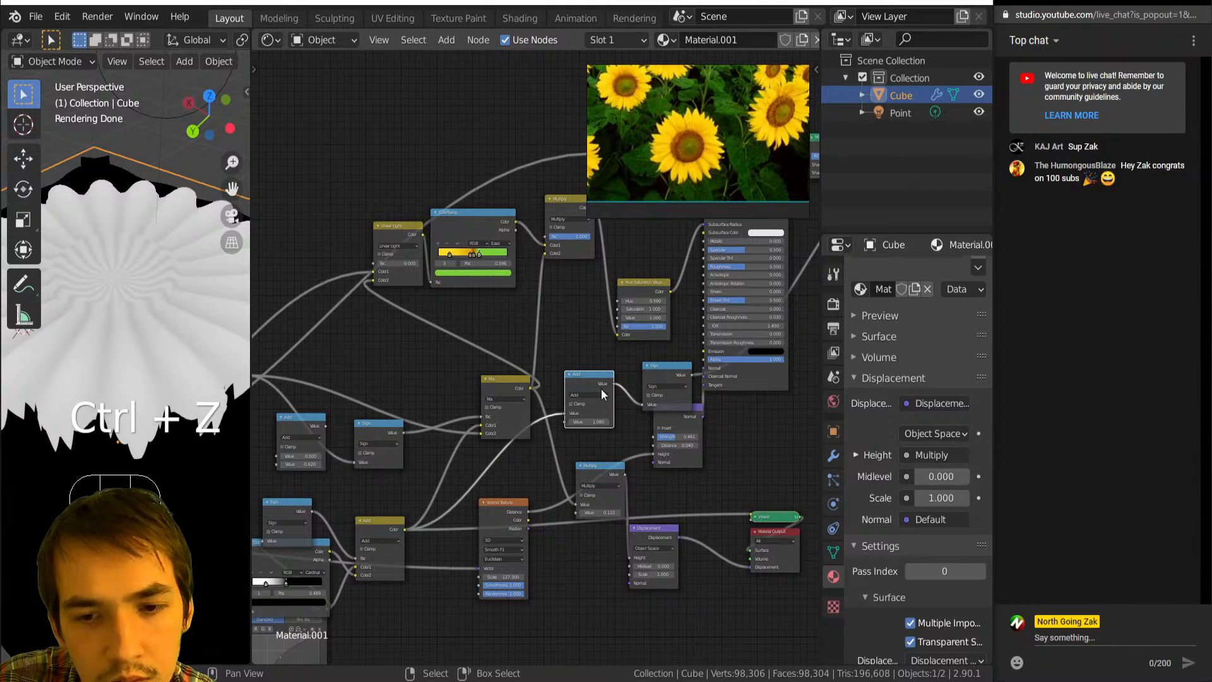
pyautogui.moveTo(642, 377); pyautogui.dragTo(639, 320, button='middle')
pyautogui.moveTo(357, 443); pyautogui.dragTo(464, 413, button='middle')
pyautogui.moveTo(575, 383); pyautogui.dragTo(390, 441, button='middle')
pyautogui.scroll(3, 584, 391)
pyautogui.scroll(4, 584, 391)
pyautogui.keyDown('shift'); pyautogui.moveTo(584, 407); pyautogui.dragTo(640, 407); pyautogui.keyUp('shift')
pyautogui.scroll(-1, 487, 415)
pyautogui.hotkey('ctrl', 'z')
pyautogui.hotkey('ctrl', 'z')
pyautogui.scroll(-3, 404, 418)
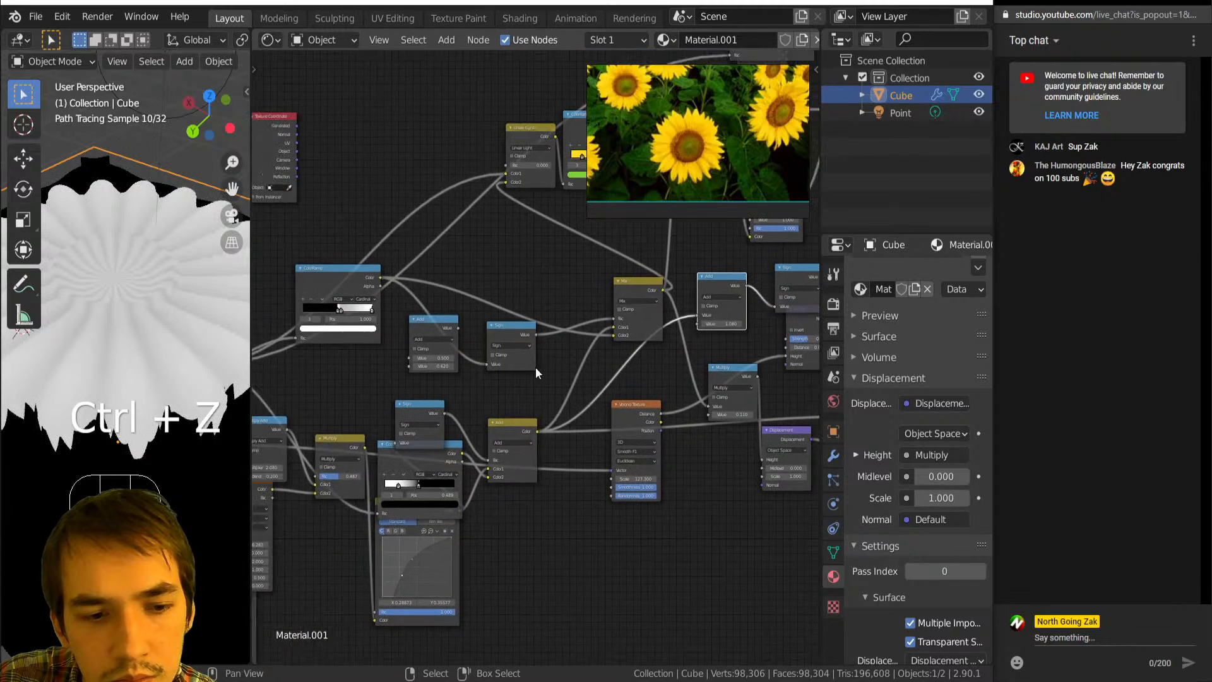
# Preview the petal ColorRamp and Multiply nodes, try linking Multiply to the Add math node, and undo the link.
pyautogui.click(429, 459)
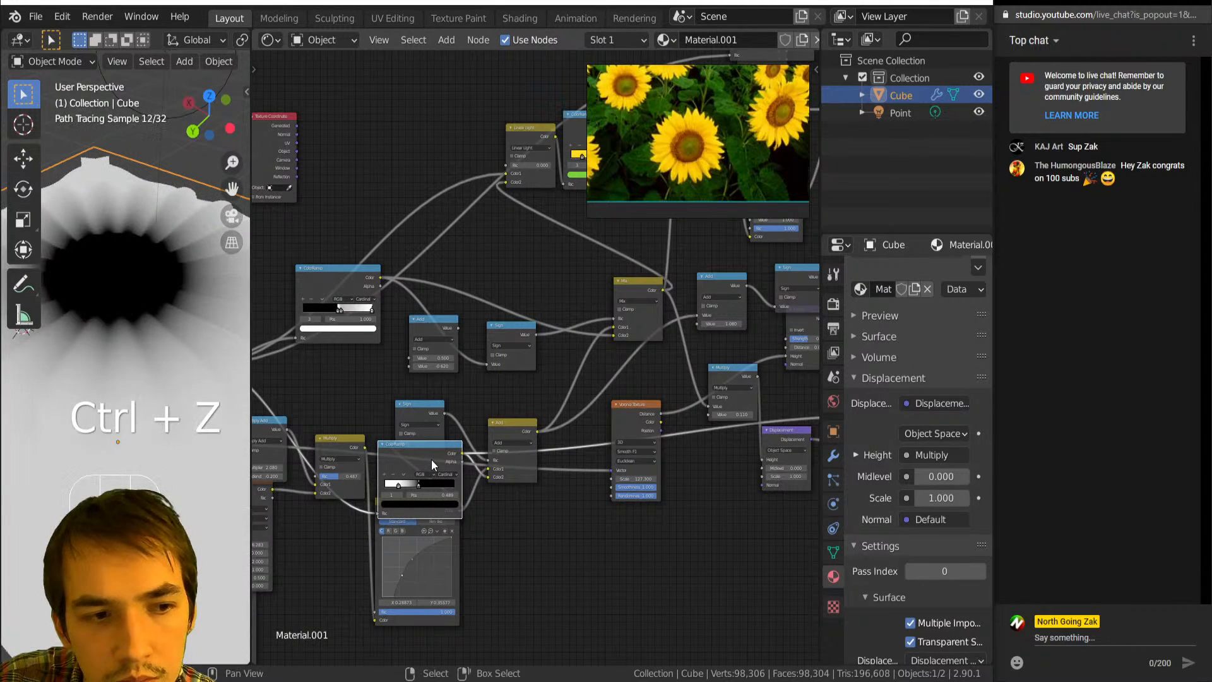
pyautogui.click(350, 446)
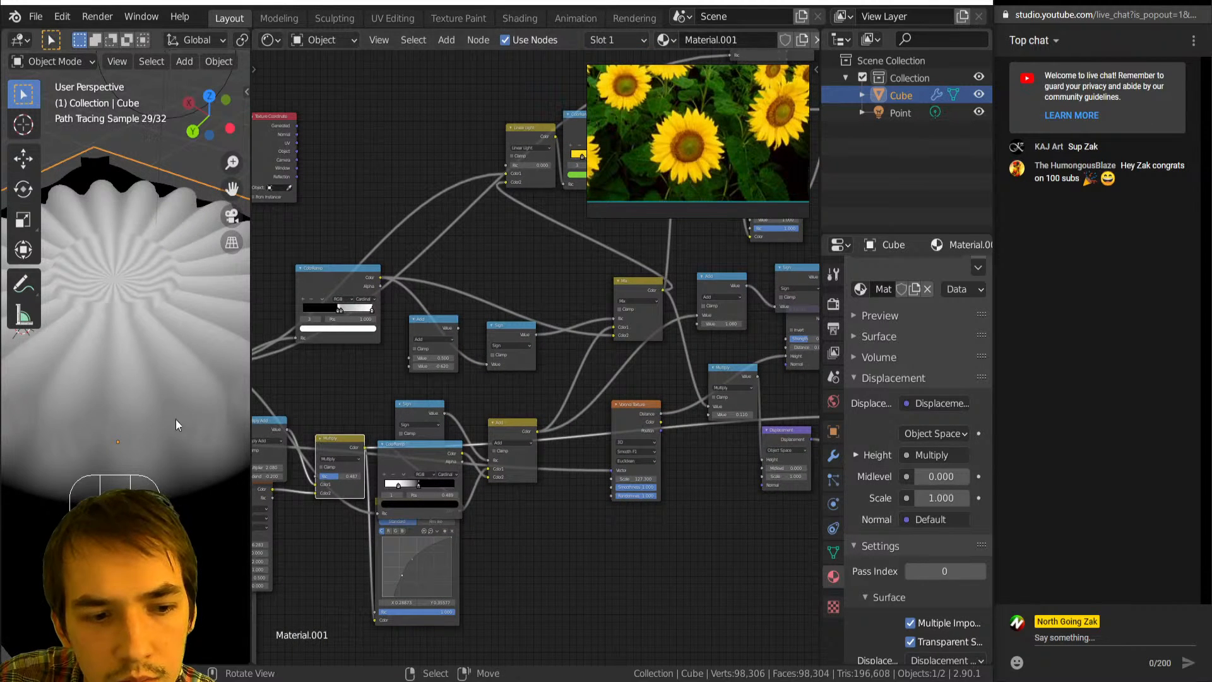
pyautogui.moveTo(132, 383); pyautogui.dragTo(125, 398, button='middle')
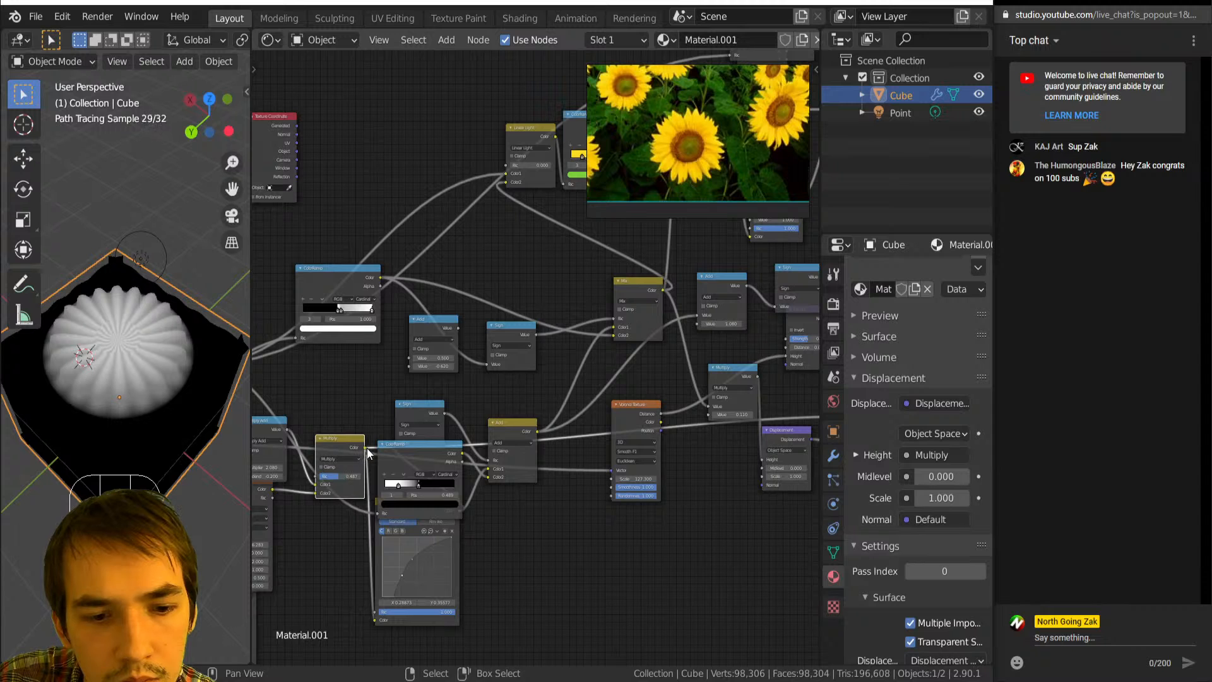
pyautogui.moveTo(366, 448); pyautogui.dragTo(730, 323)
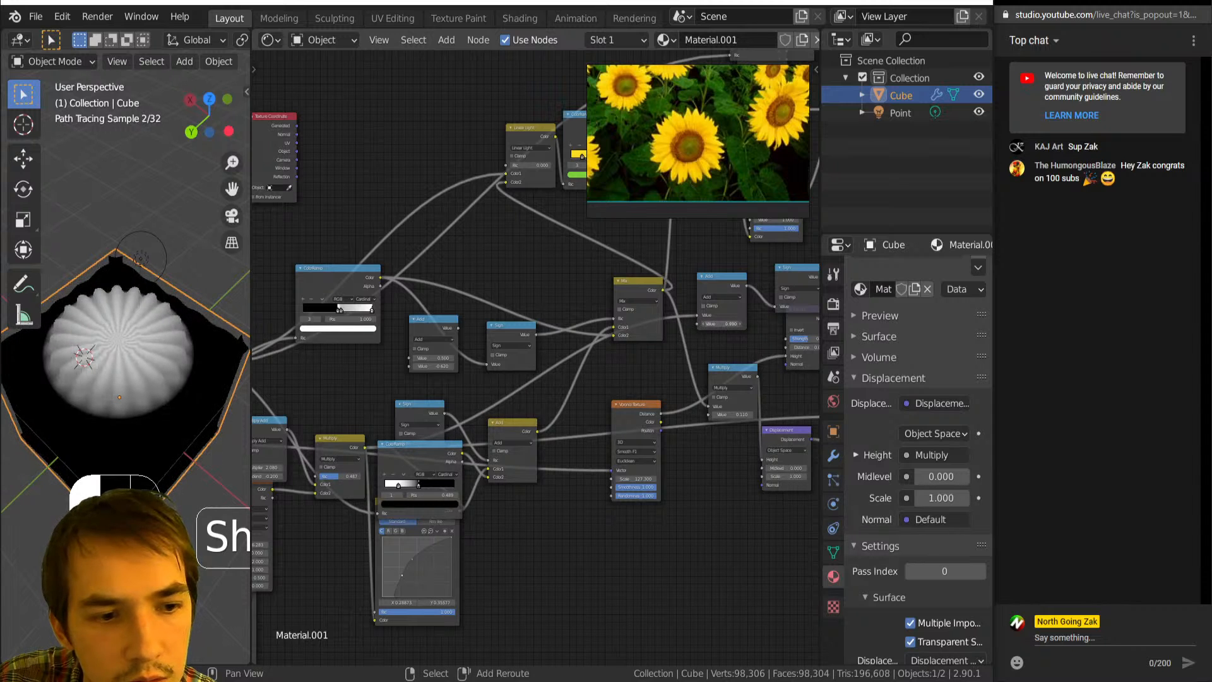
pyautogui.hotkey('ctrl', 'z')
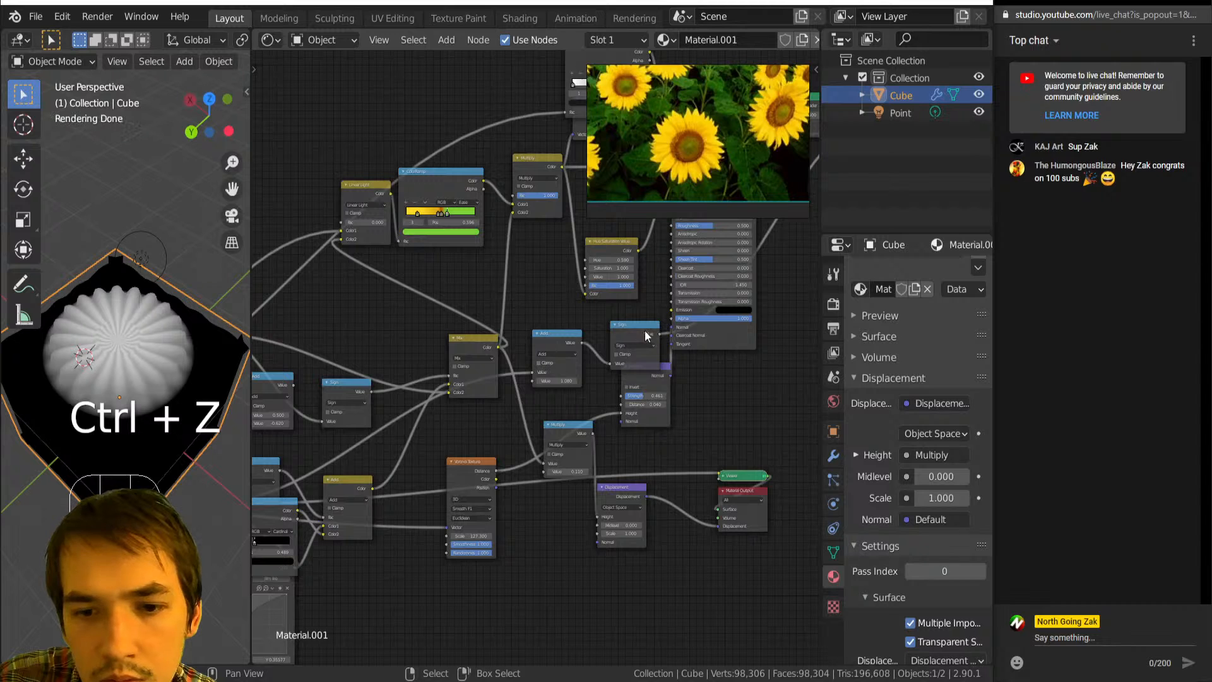
pyautogui.hotkey('ctrl', 'z')
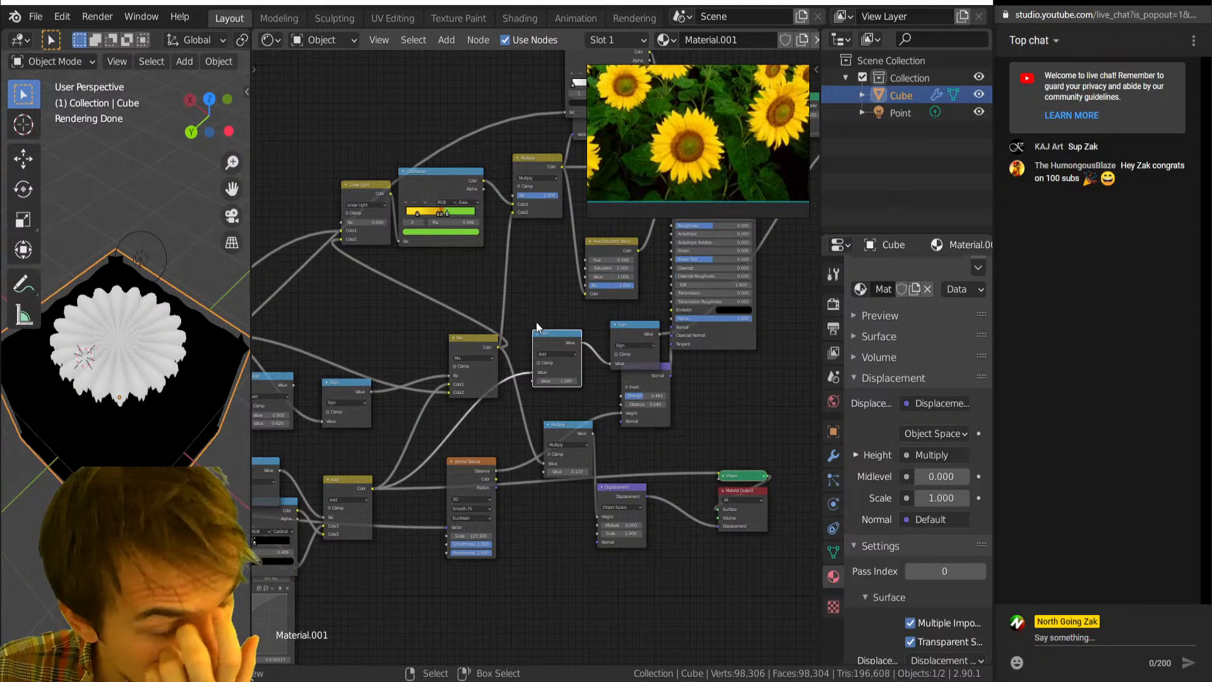
# Change the math node before Sign from Add to Multiply, keeping its second value at 1.080.
pyautogui.scroll(3, 520, 384)
pyautogui.click(564, 351)
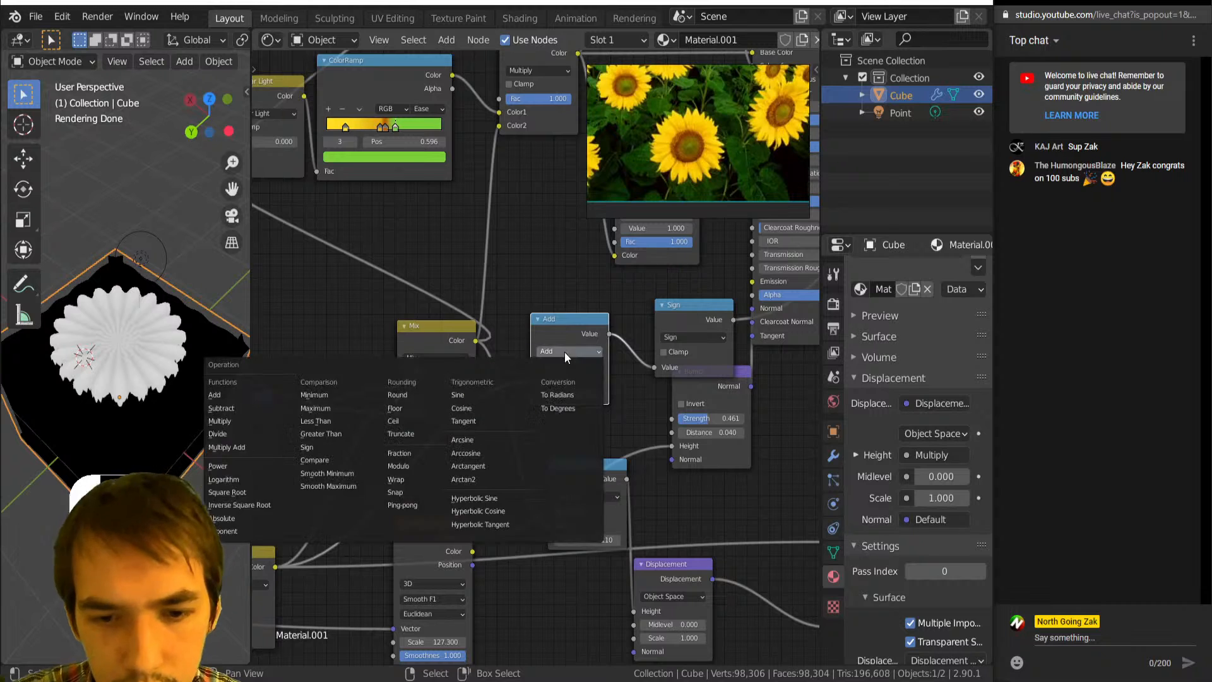
pyautogui.press('m')
pyautogui.keyDown('shift'); pyautogui.moveTo(567, 394); pyautogui.dragTo(603, 394); pyautogui.keyUp('shift')
pyautogui.hotkey('ctrl', 'z')
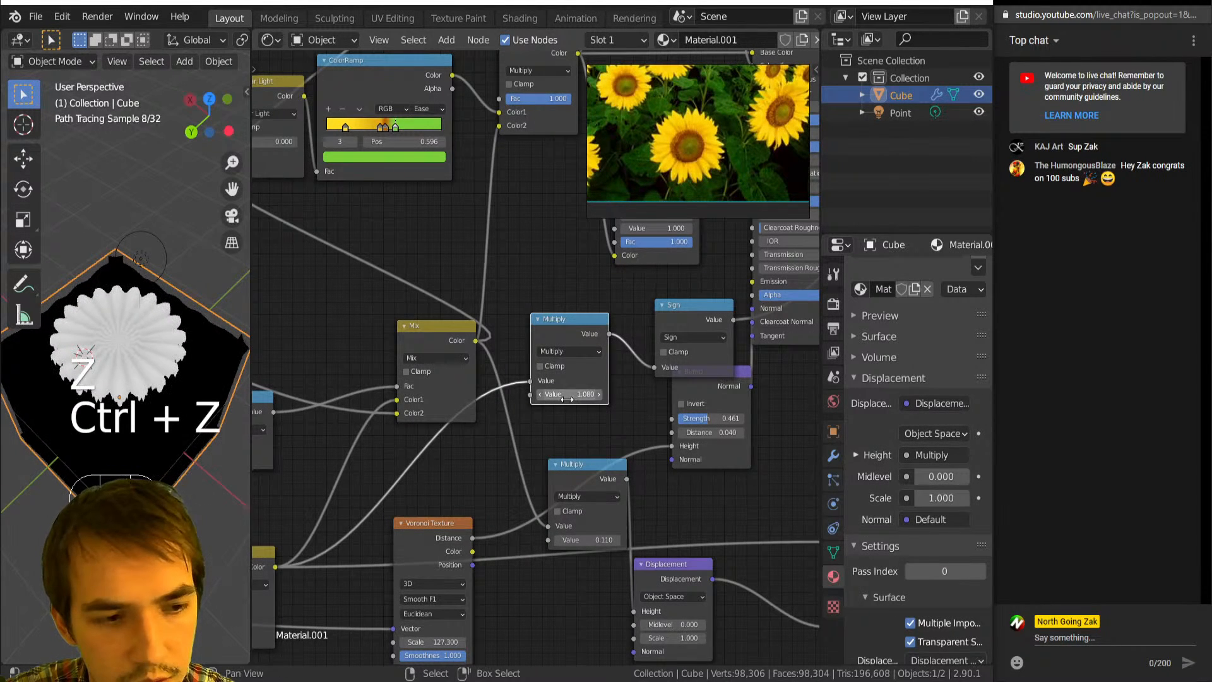
pyautogui.scroll(-6, 568, 392)
pyautogui.scroll(4, 551, 379)
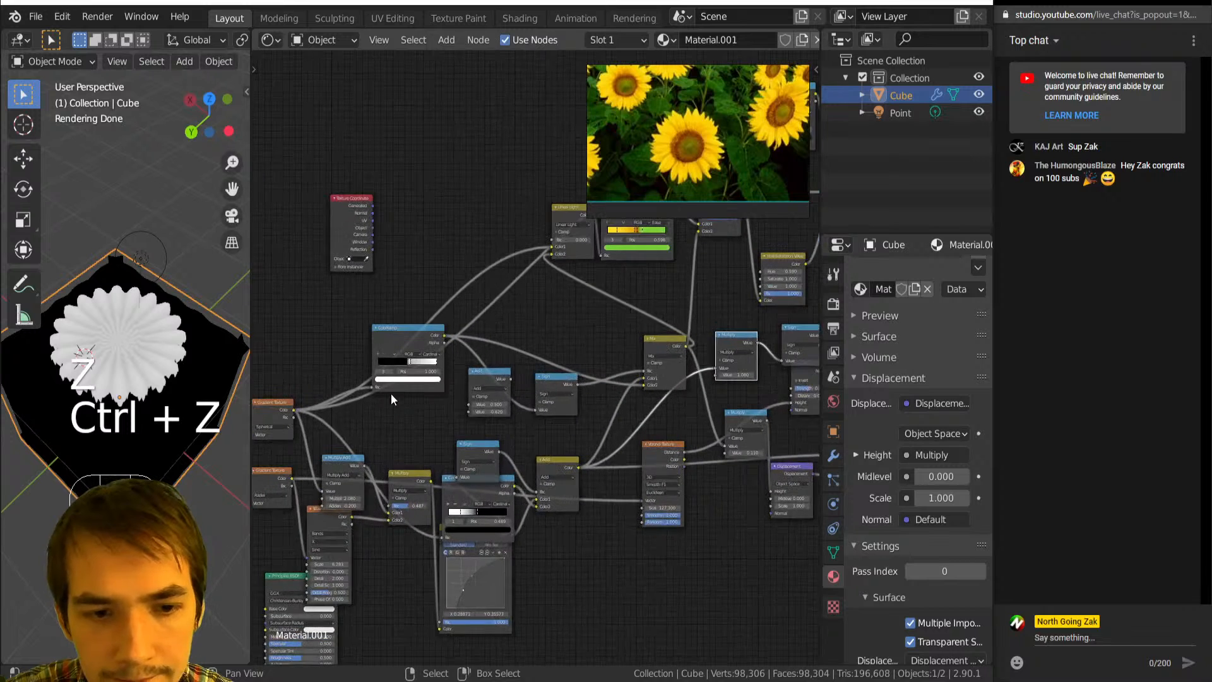
# Connect the spherical Gradient Texture's color output to the first value of the Multiply math node before Sign.
pyautogui.moveTo(293, 410); pyautogui.dragTo(667, 375)
pyautogui.click(739, 341)
pyautogui.hotkey('ctrl', 'z')
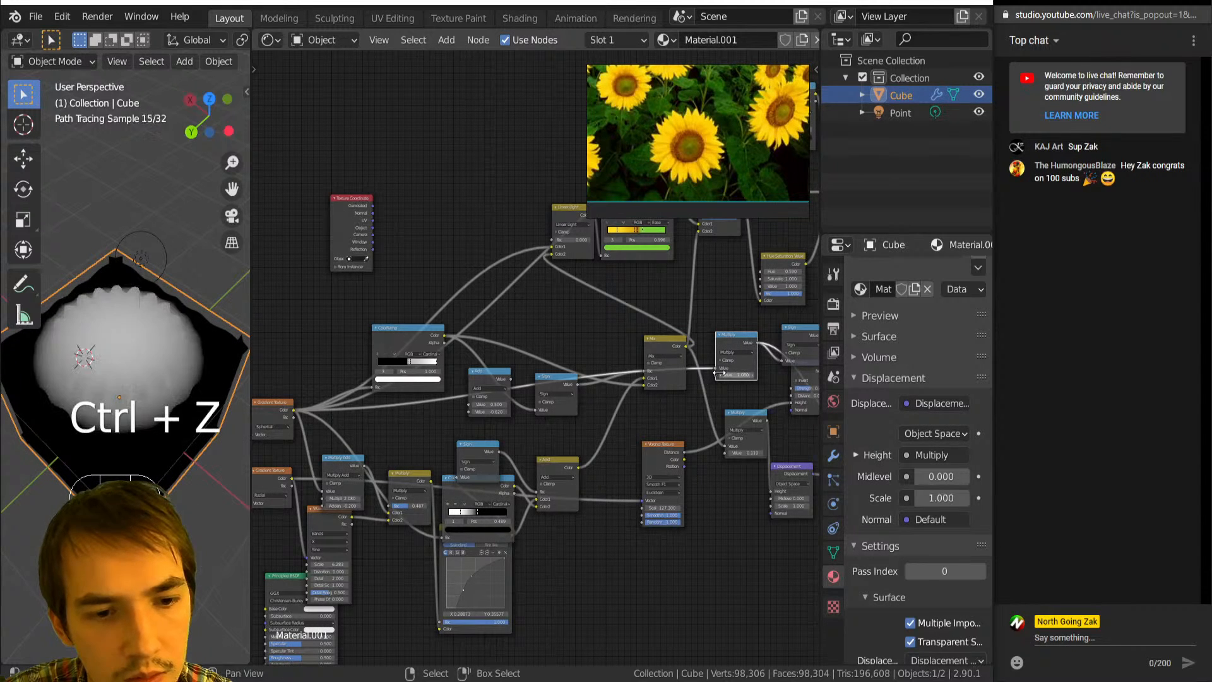
# Switch the Multiply math node before Sign to a ColorRamp and move its black stop to position 0.197.
pyautogui.moveTo(428, 386); pyautogui.dragTo(206, 377, button='middle')
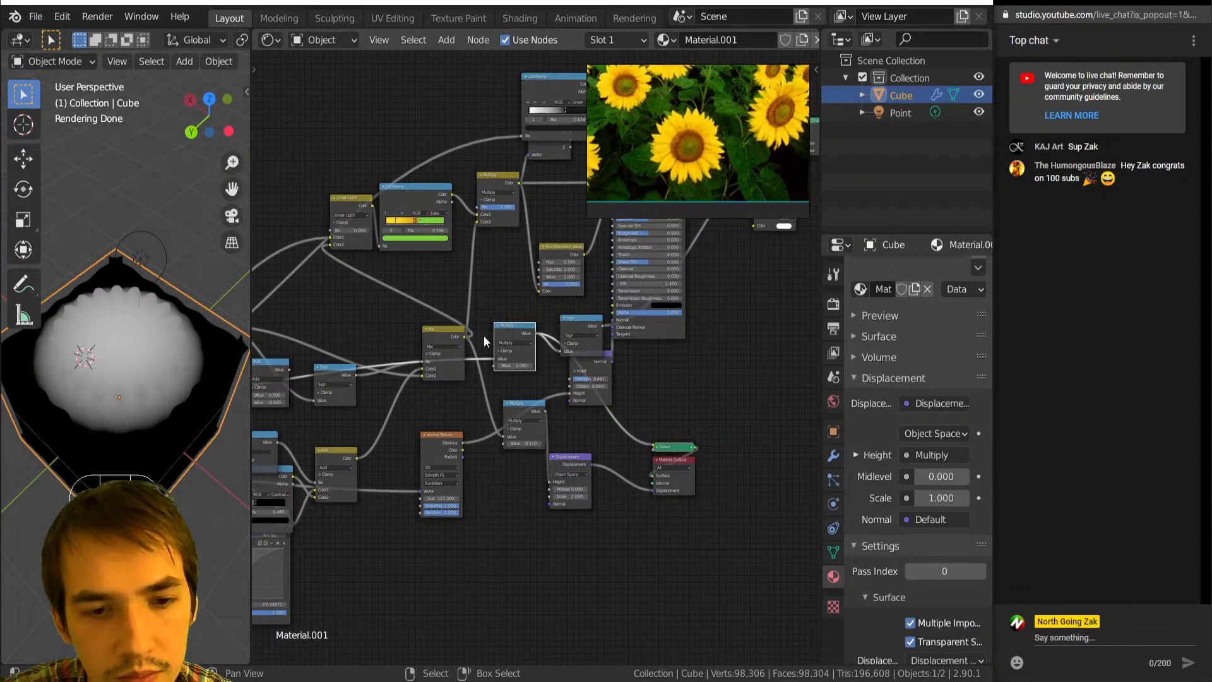
pyautogui.scroll(2, 483, 335)
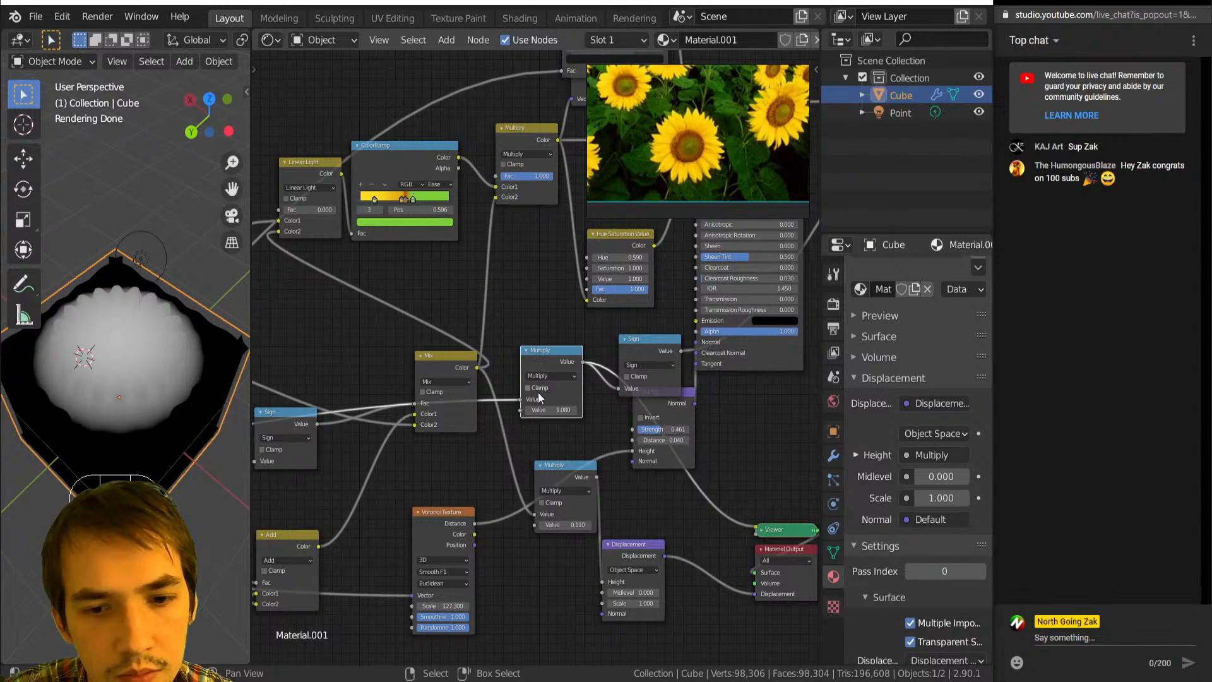
pyautogui.hotkey('shift', 's')
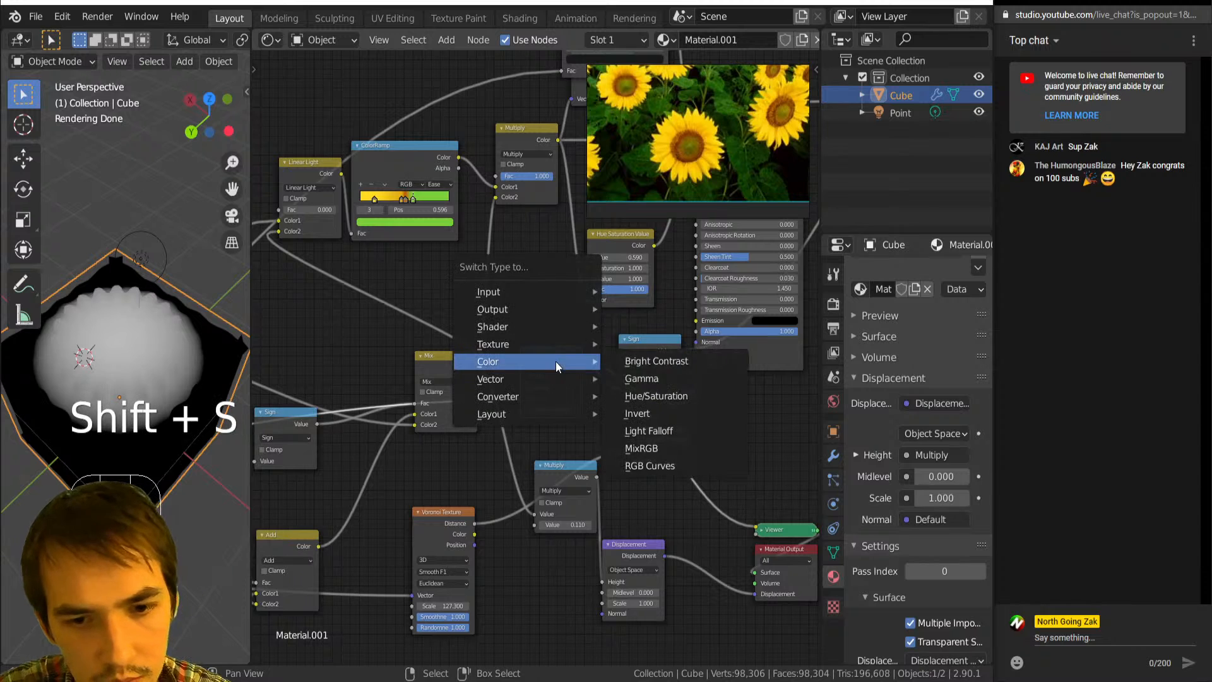
pyautogui.press('n')
pyautogui.press('c')
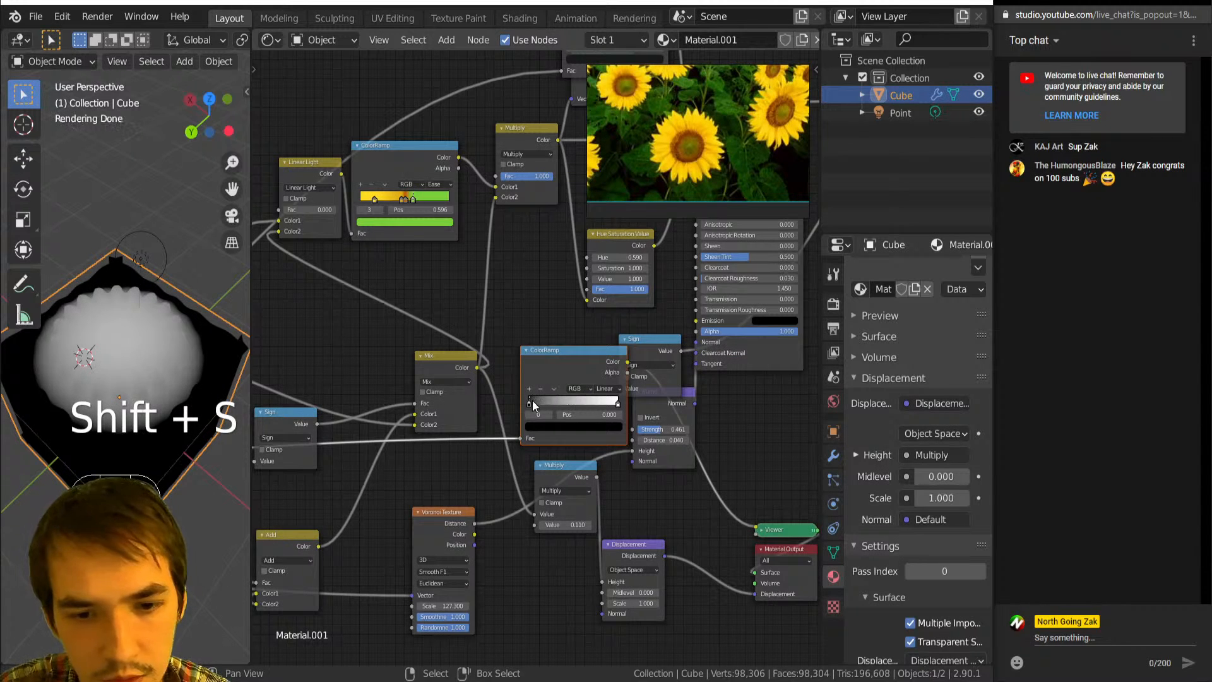
pyautogui.moveTo(532, 400)
pyautogui.mouseDown()
pyautogui.moveTo(560, 402)
pyautogui.moveTo(551, 411)
pyautogui.mouseUp()
# Preview the final Mix Shader and look at the flower from above and from the side.
pyautogui.moveTo(164, 364); pyautogui.dragTo(166, 392, button='middle')
pyautogui.scroll(-1, 548, 372)
pyautogui.moveTo(532, 376); pyautogui.dragTo(345, 469, button='middle')
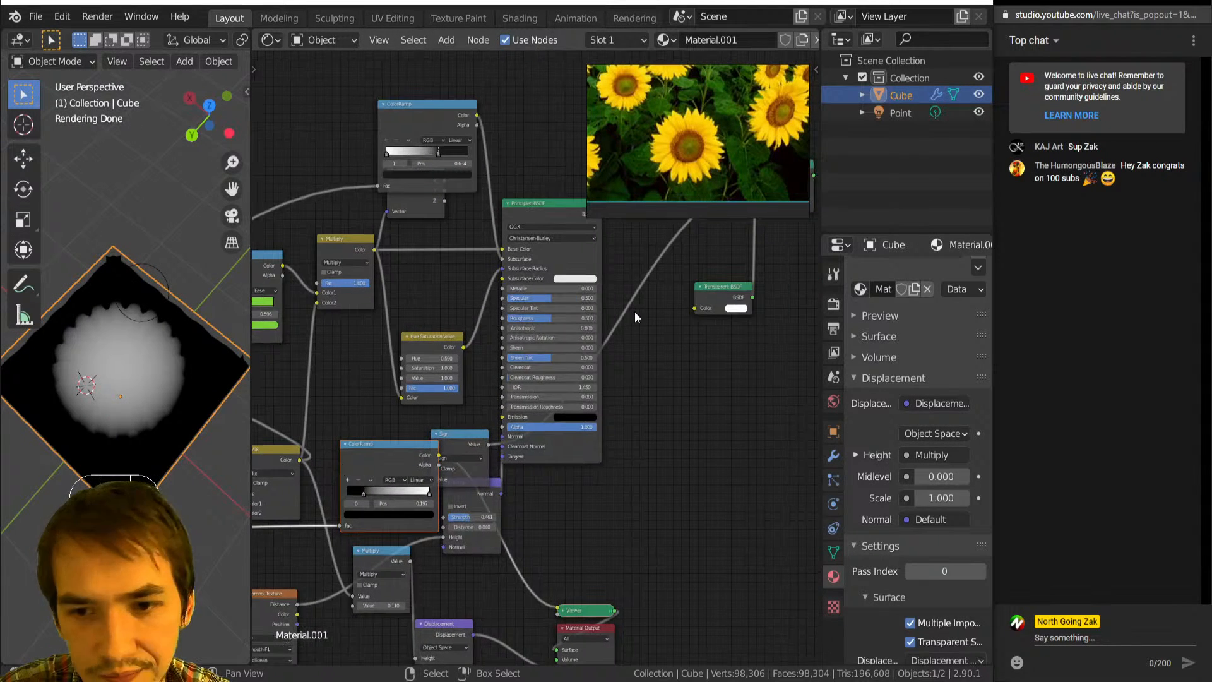
pyautogui.moveTo(675, 291); pyautogui.dragTo(588, 386, button='middle')
pyautogui.keyDown('ctrl'); pyautogui.keyDown('shift'); pyautogui.click(698, 278); pyautogui.keyUp('shift'); pyautogui.keyUp('ctrl')
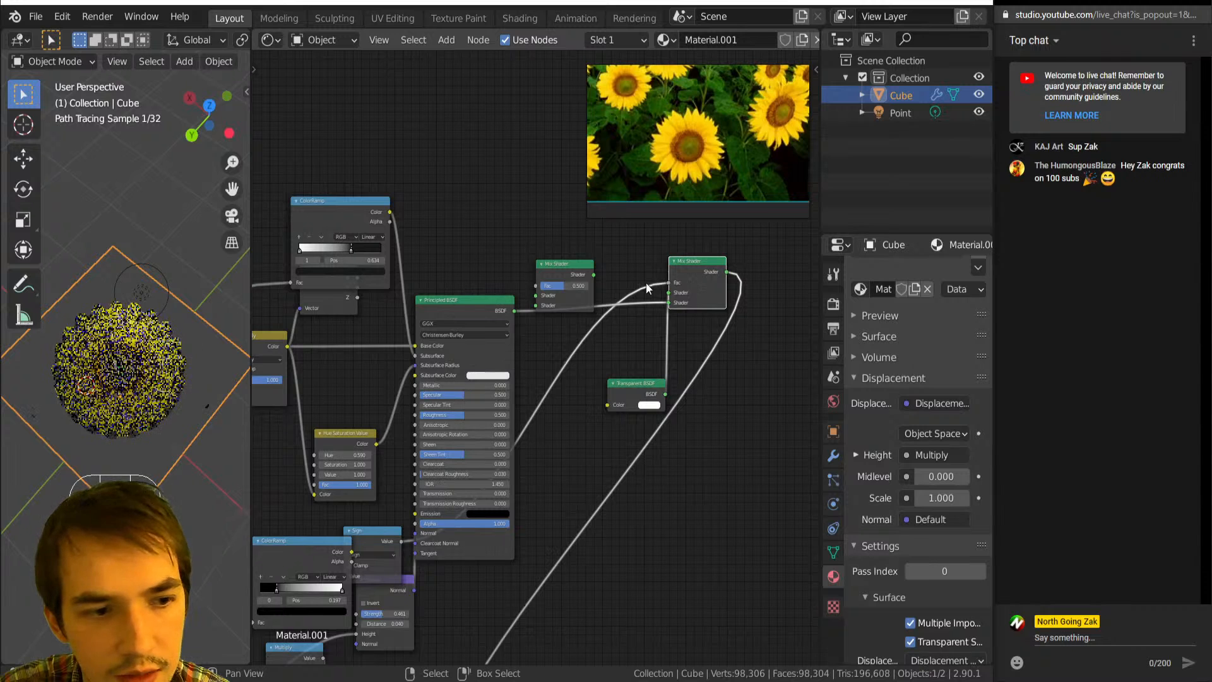
pyautogui.moveTo(123, 400); pyautogui.dragTo(125, 316, button='middle')
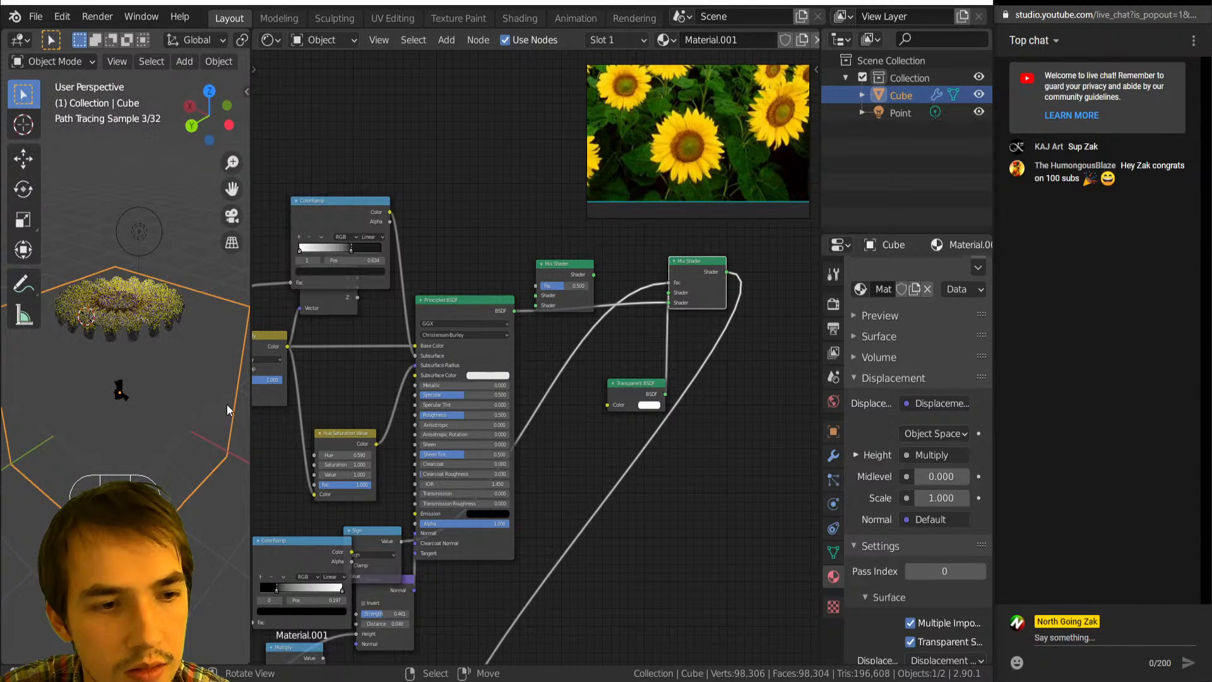
# Move the black stop of the mask ColorRamp to position 0.215 and inspect the petals up close.
pyautogui.moveTo(317, 393); pyautogui.dragTo(493, 325, button='middle')
pyautogui.scroll(3, 433, 487)
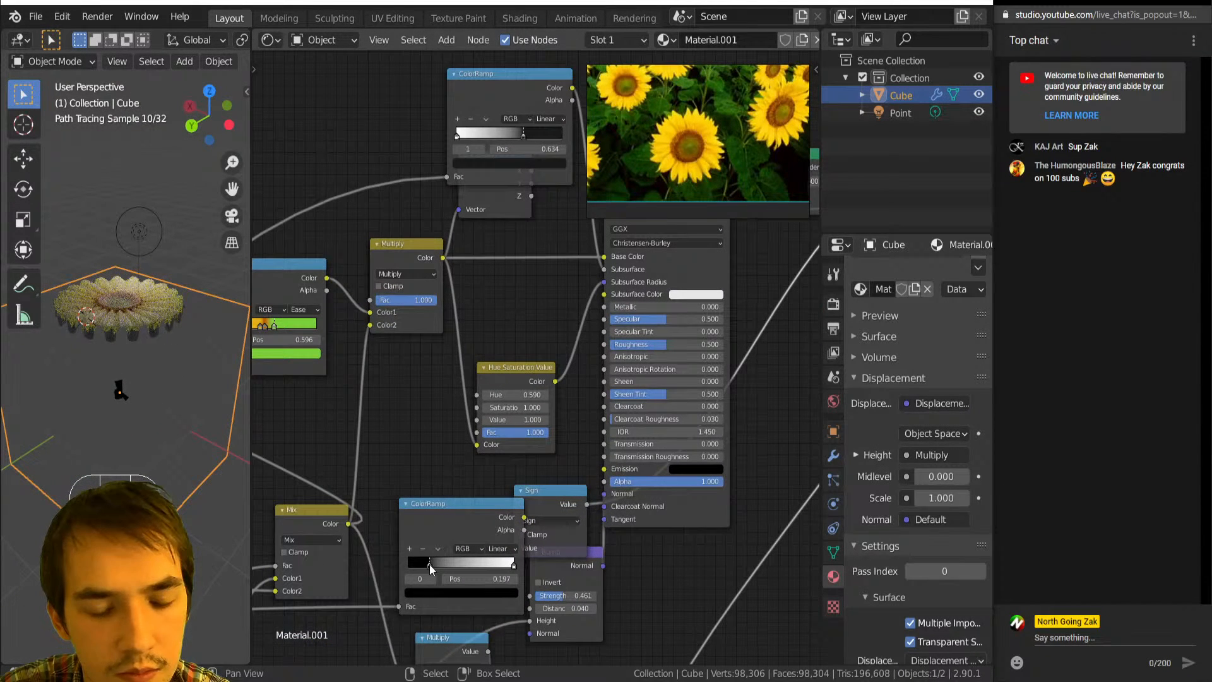
pyautogui.moveTo(430, 563); pyautogui.dragTo(435, 565)
pyautogui.moveTo(431, 563); pyautogui.dragTo(432, 564)
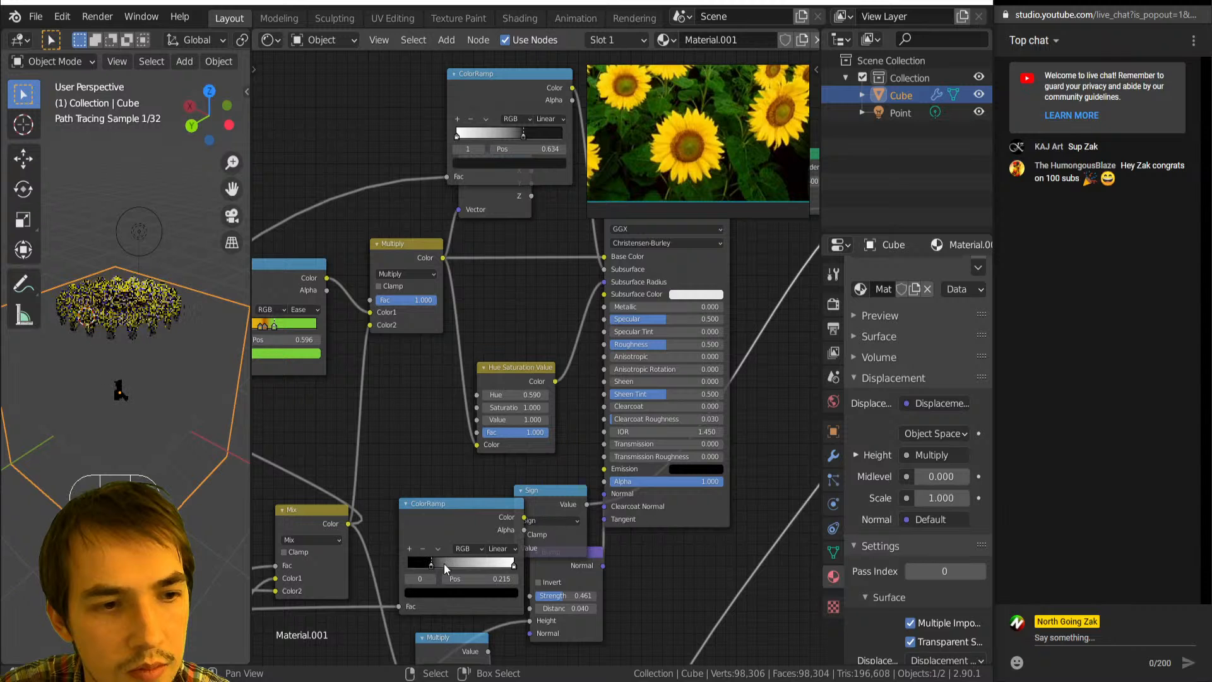
pyautogui.scroll(3, 124, 341)
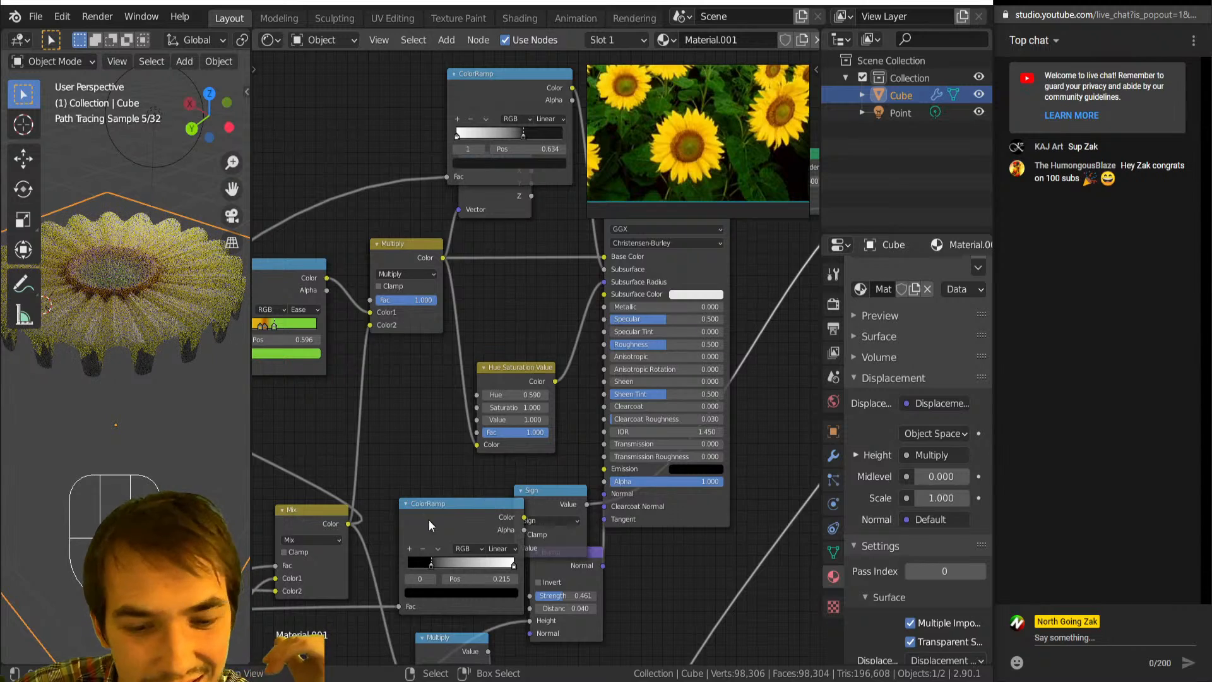
# Connect the lower Add color output to the mask ColorRamp's Fac and preview the ColorRamp.
pyautogui.scroll(-3, 410, 512)
pyautogui.moveTo(385, 498); pyautogui.dragTo(461, 452, button='middle')
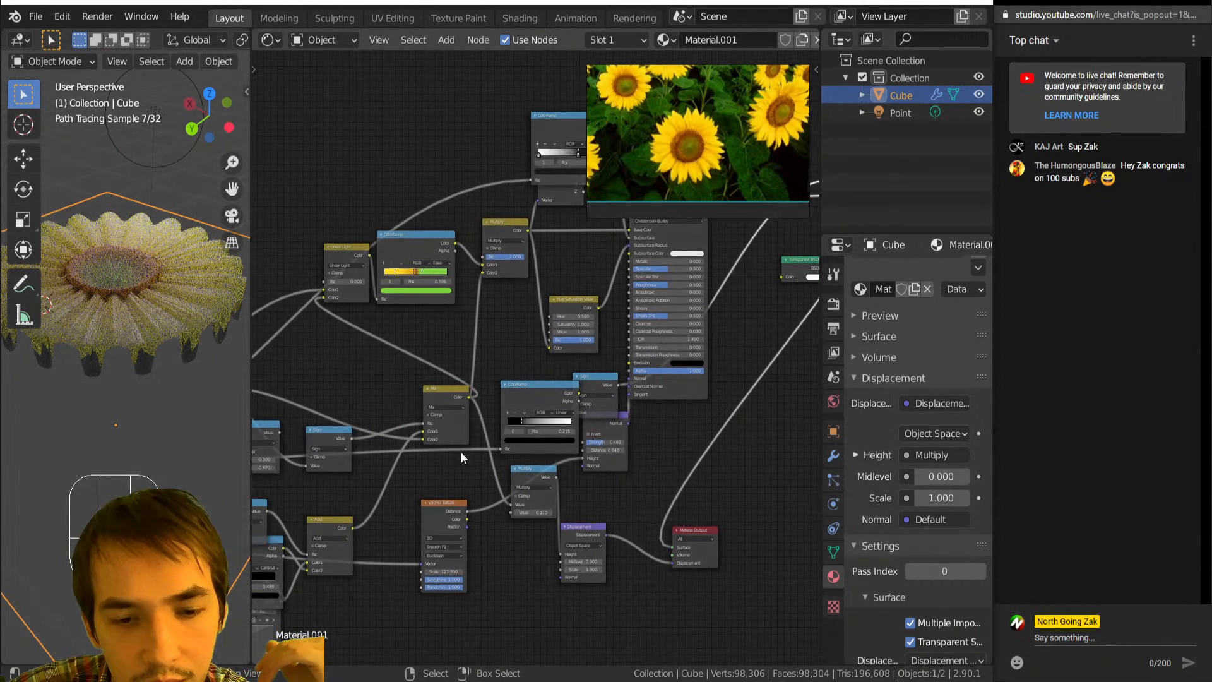
pyautogui.click(350, 530)
pyautogui.moveTo(496, 449); pyautogui.dragTo(497, 450)
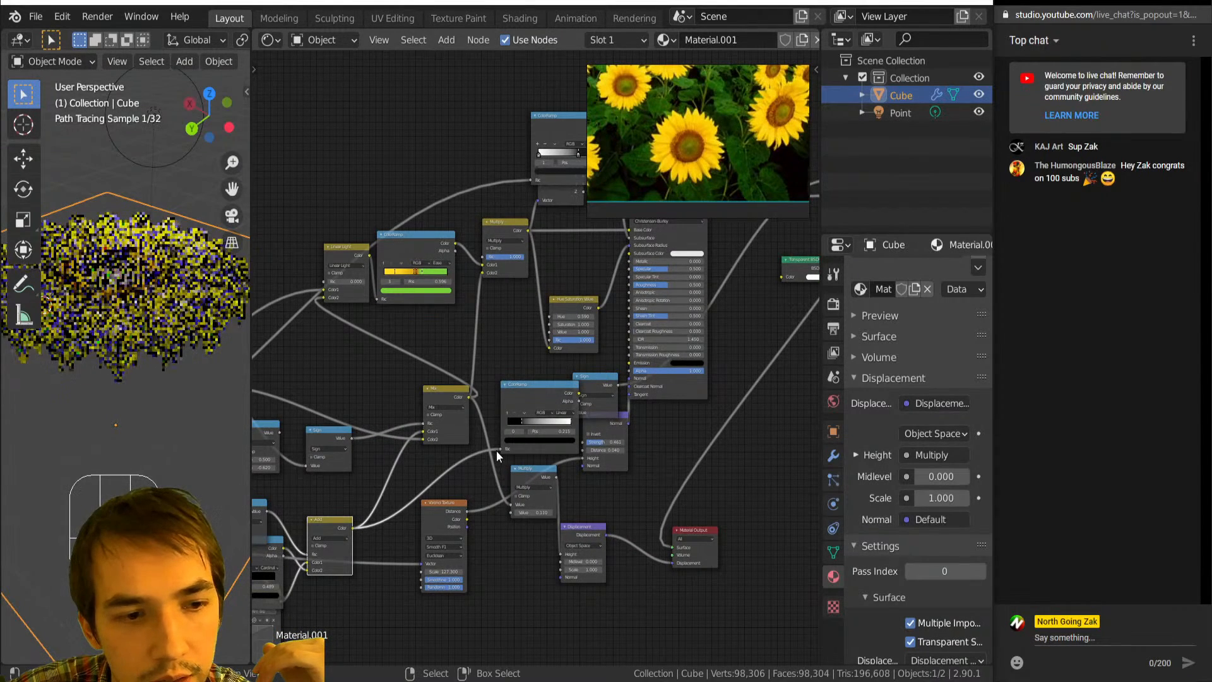
pyautogui.keyDown('ctrl'); pyautogui.keyDown('shift'); pyautogui.click(529, 397); pyautogui.keyUp('shift'); pyautogui.keyUp('ctrl')
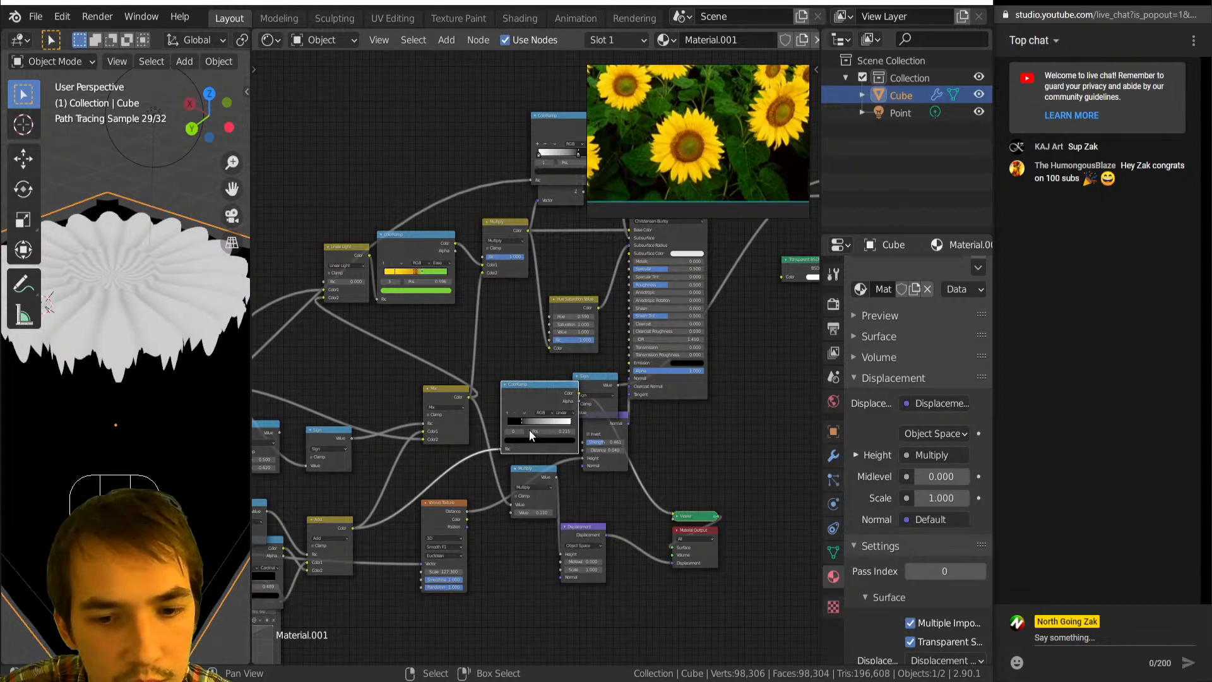
# Link the Mix color output to the mask ColorRamp's Fac, and place its black stop at 0 and white stop at 0.989.
pyautogui.moveTo(522, 421); pyautogui.dragTo(473, 418)
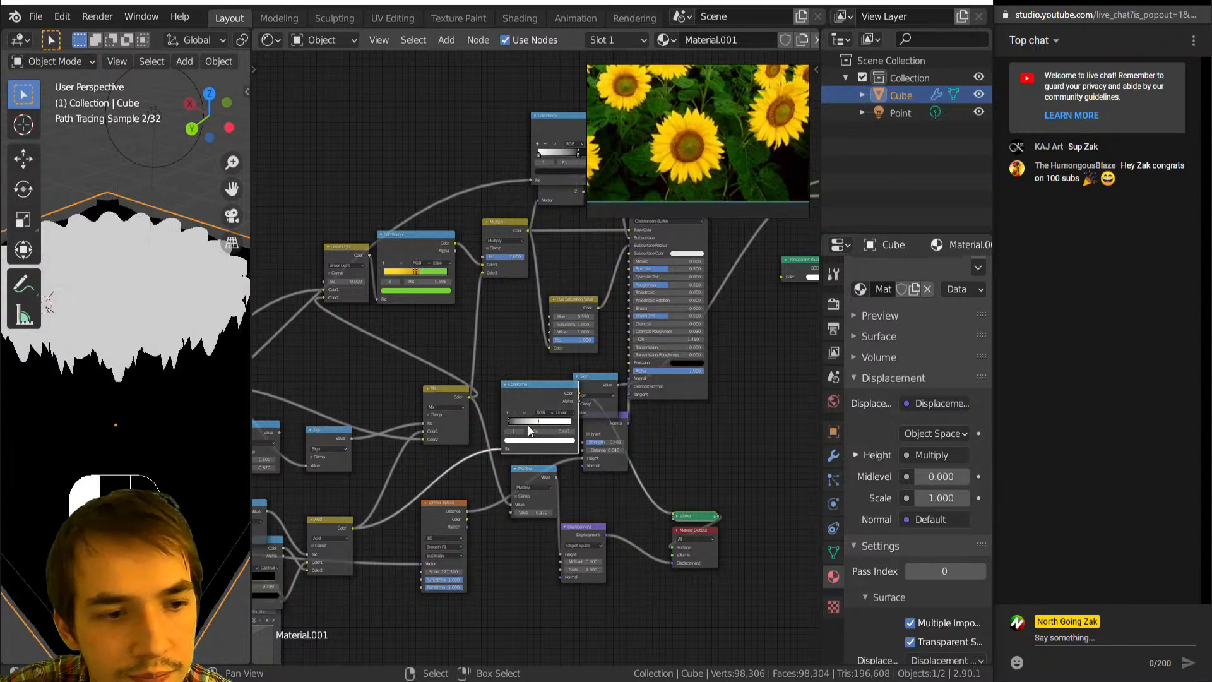
pyautogui.moveTo(510, 422); pyautogui.dragTo(499, 450)
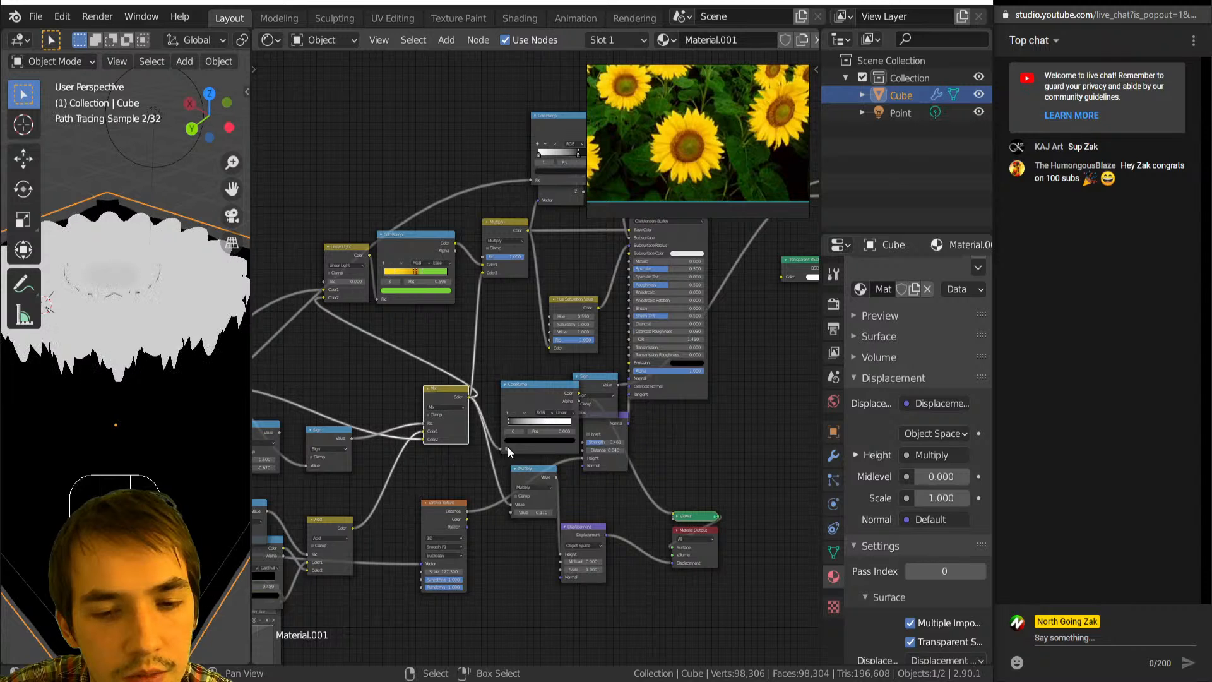
pyautogui.scroll(2, 535, 418)
pyautogui.click(547, 421)
pyautogui.moveTo(552, 453); pyautogui.dragTo(591, 451)
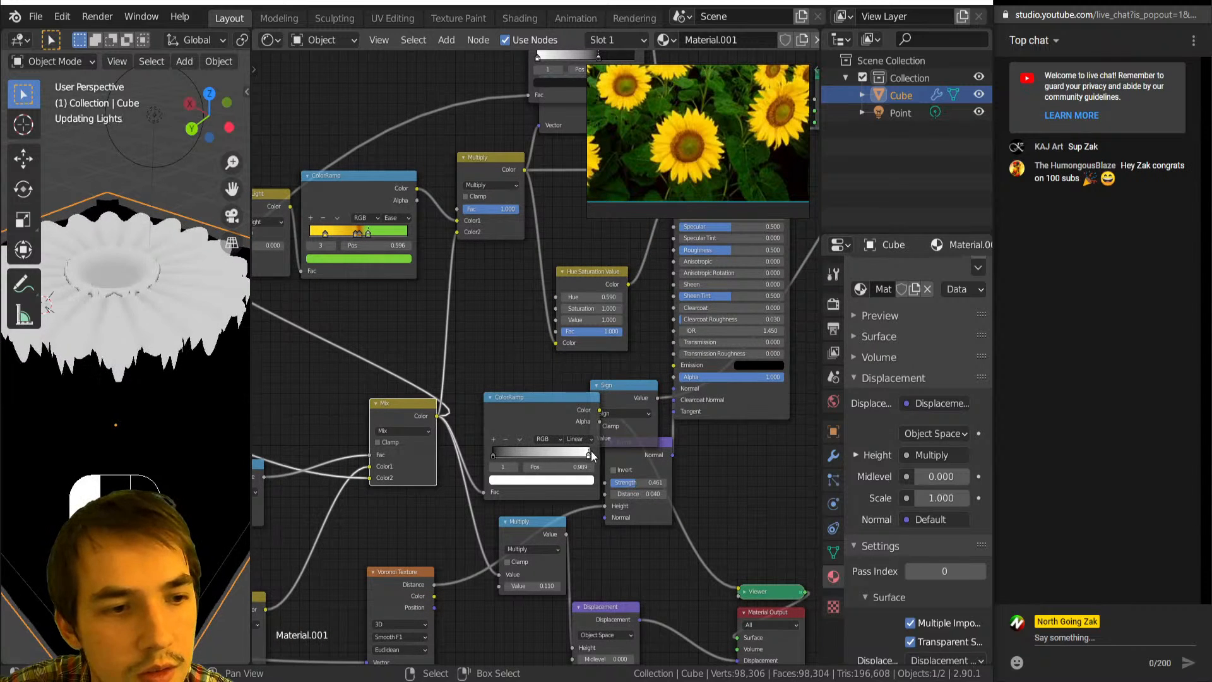
pyautogui.moveTo(495, 452)
pyautogui.mouseDown()
pyautogui.moveTo(550, 453)
pyautogui.moveTo(472, 448)
pyautogui.mouseUp()
# Preview the petal Multiply color node, connect its output to the mask ColorRamp's Fac, and preview the ColorRamp.
pyautogui.scroll(-5, 423, 412)
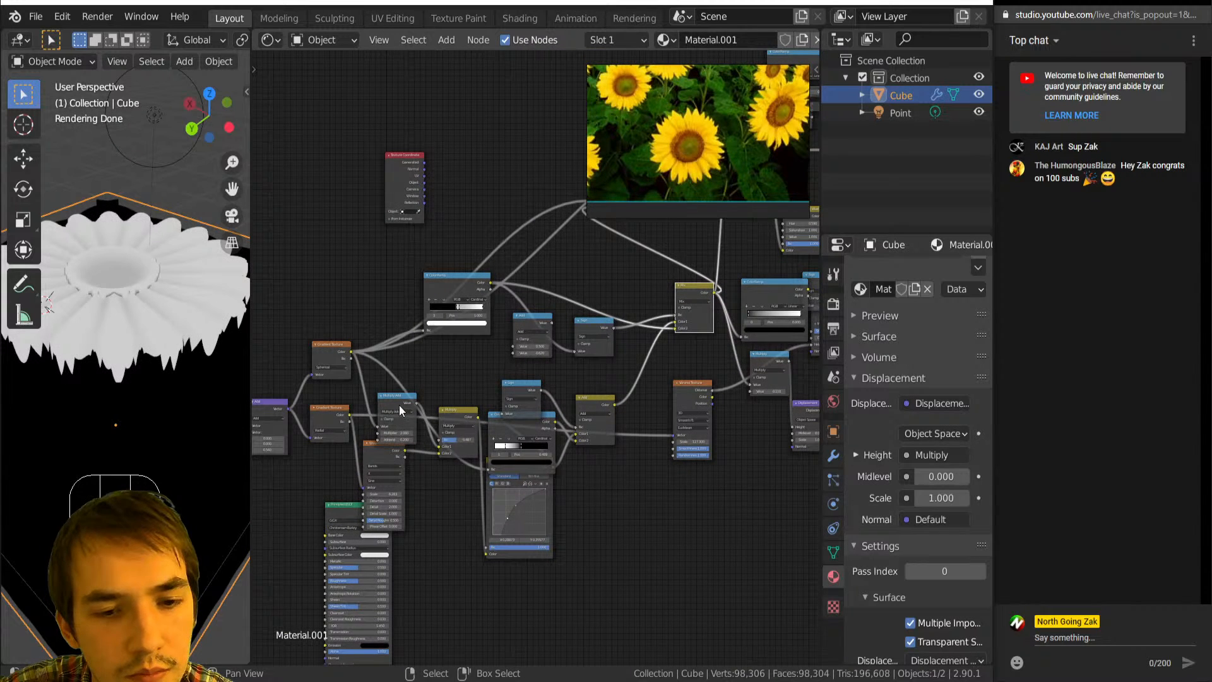
pyautogui.keyDown('ctrl'); pyautogui.keyDown('shift'); pyautogui.click(446, 412); pyautogui.keyUp('shift'); pyautogui.keyUp('ctrl')
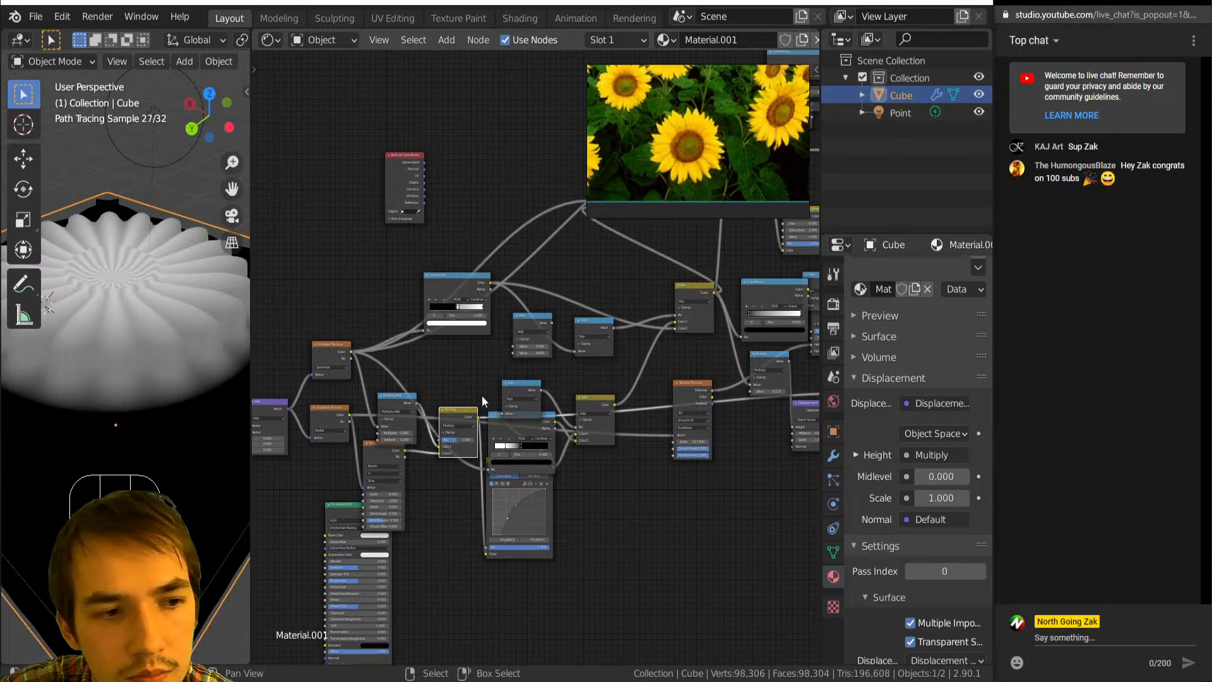
pyautogui.moveTo(479, 439); pyautogui.dragTo(425, 462, button='middle')
pyautogui.moveTo(423, 441); pyautogui.dragTo(693, 338)
pyautogui.keyDown('ctrl'); pyautogui.keyDown('shift'); pyautogui.click(697, 325); pyautogui.keyUp('shift'); pyautogui.keyUp('ctrl')
# Preview the final Mix Shader and inspect the flower from above.
pyautogui.scroll(-3, 687, 310)
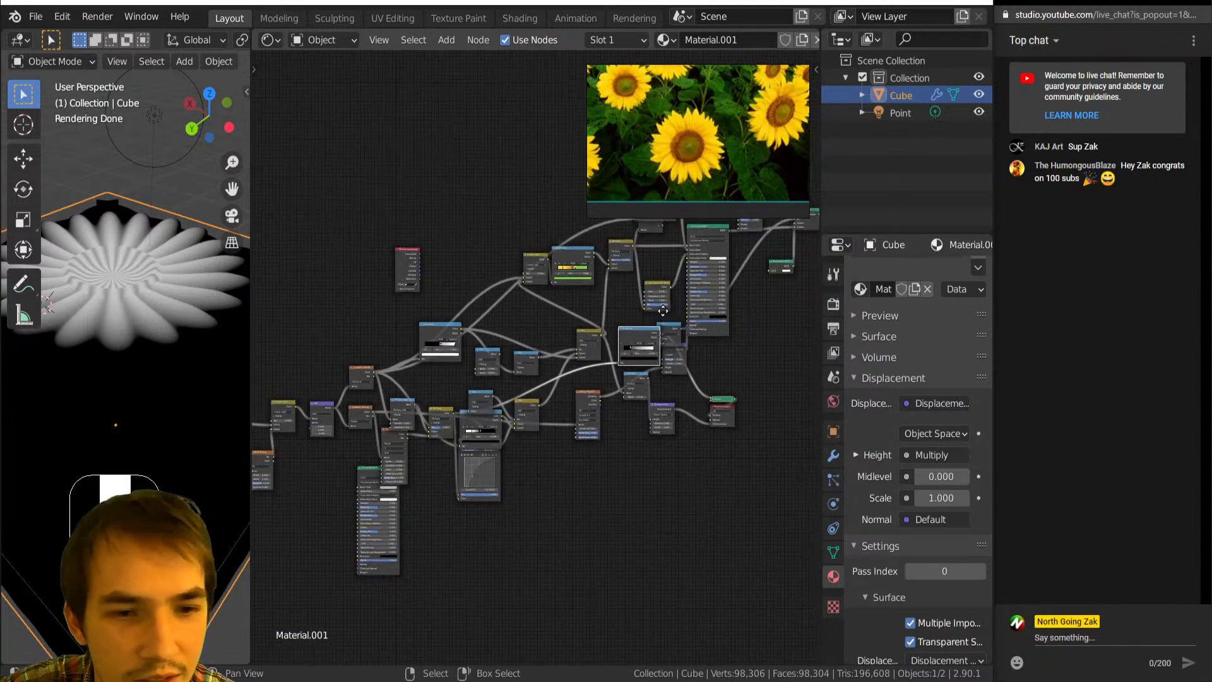
pyautogui.keyDown('ctrl'); pyautogui.keyDown('shift'); pyautogui.click(630, 341); pyautogui.keyUp('shift'); pyautogui.keyUp('ctrl')
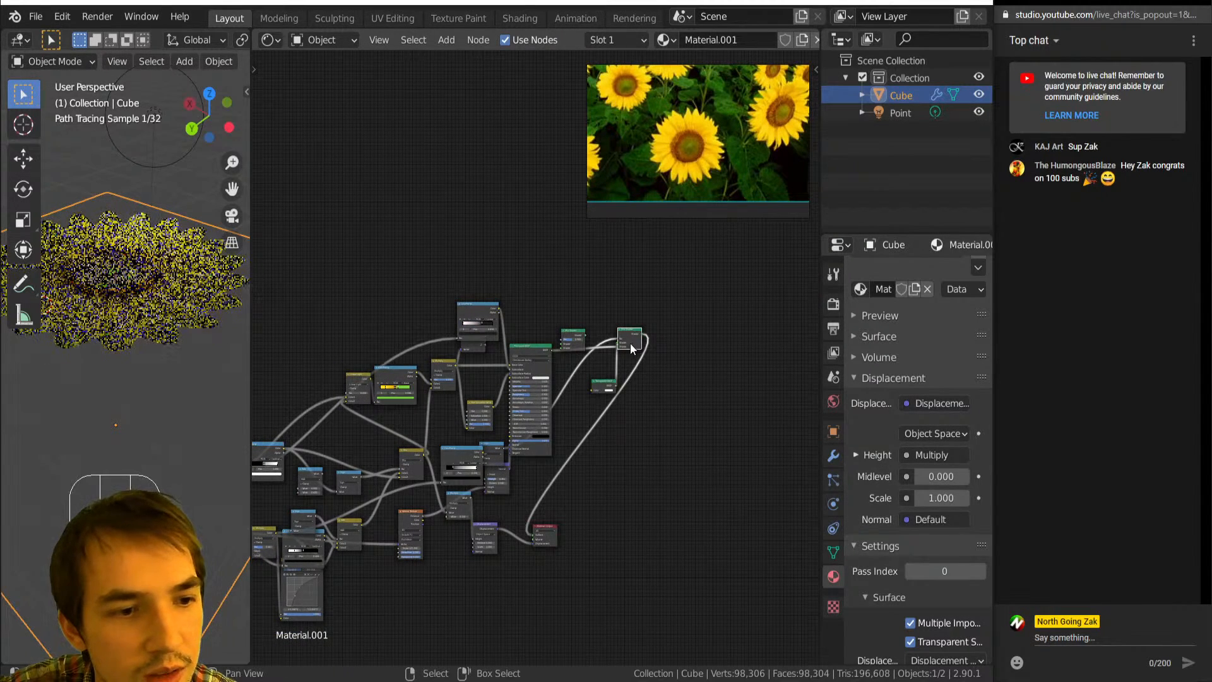
pyautogui.moveTo(107, 358); pyautogui.dragTo(96, 404, button='middle')
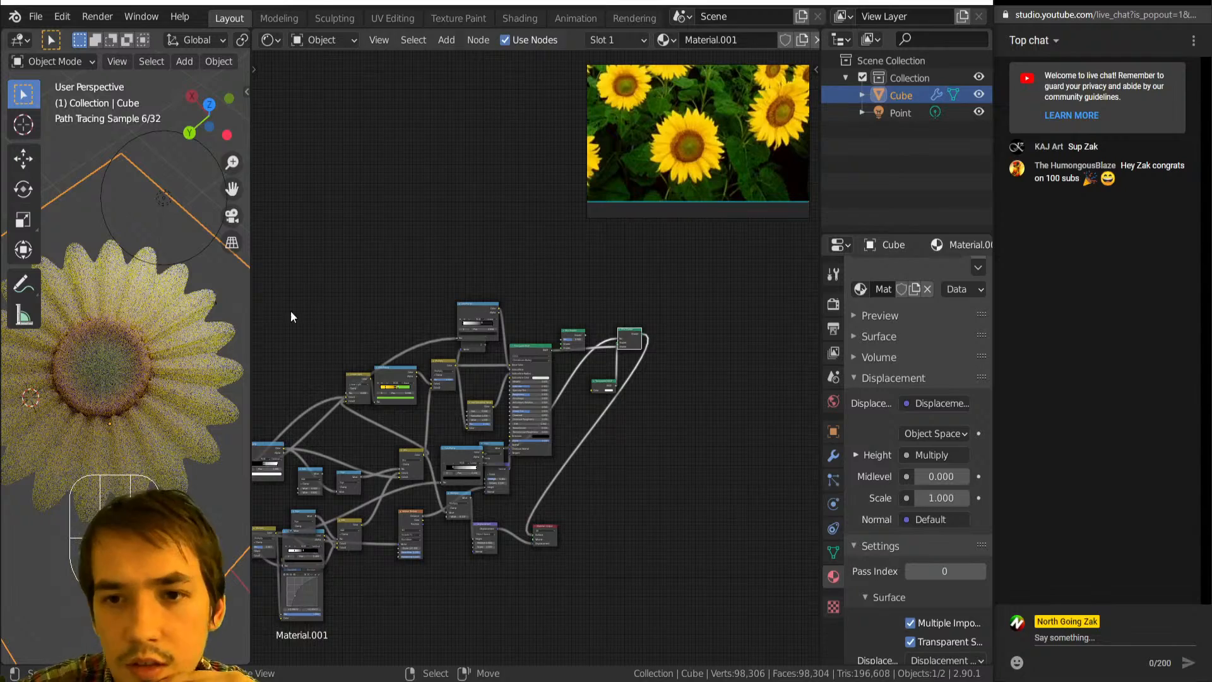
# Try a Noise Texture scale of 5.900 and undo the change.
pyautogui.scroll(-1, 444, 365)
pyautogui.scroll(5, 444, 365)
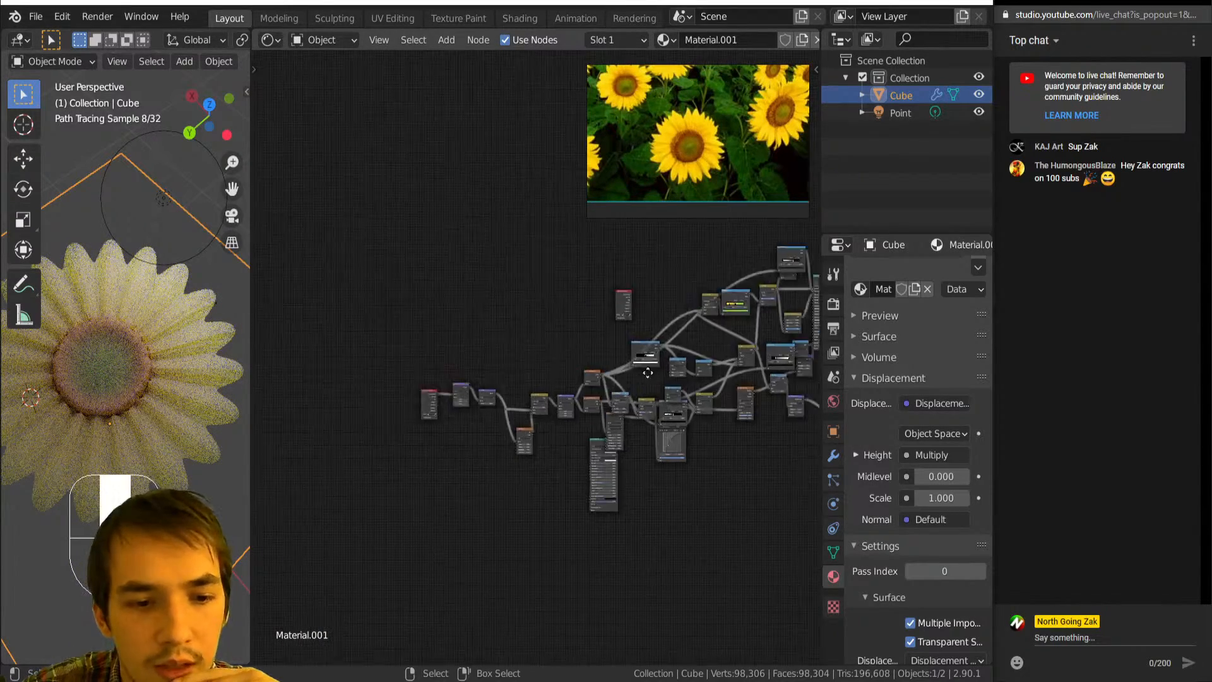
pyautogui.scroll(3, 510, 385)
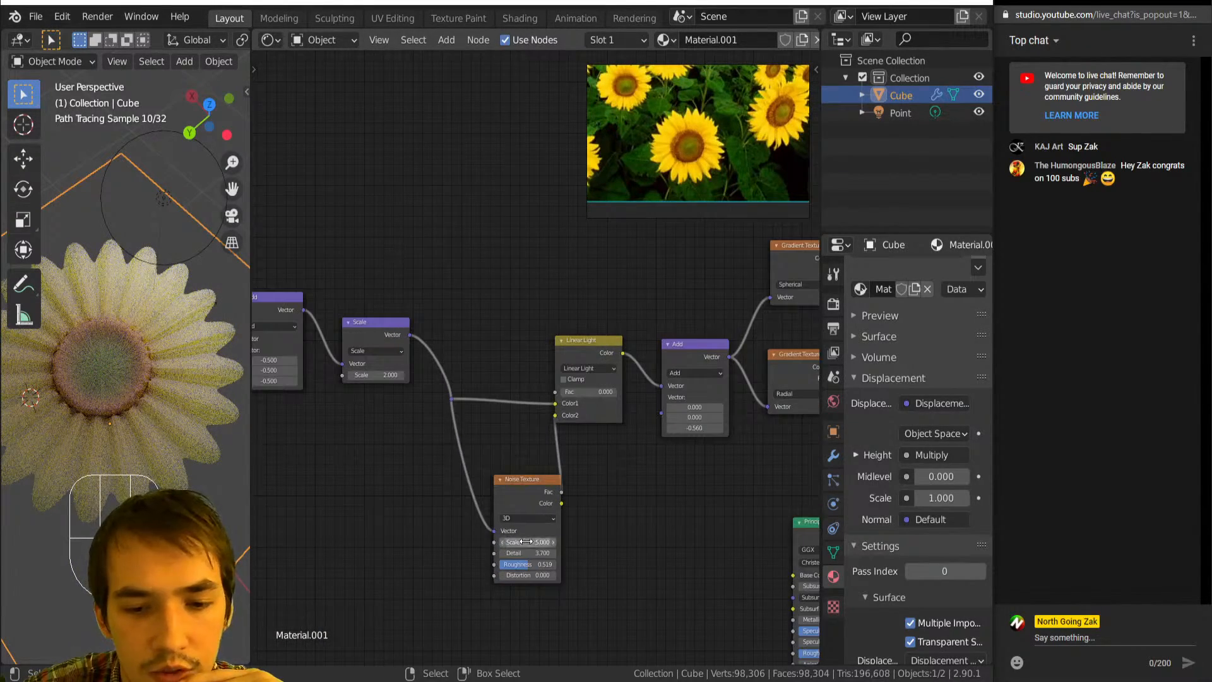
pyautogui.moveTo(524, 542)
pyautogui.mouseDown()
pyautogui.moveTo(536, 542)
pyautogui.moveTo(524, 542)
pyautogui.mouseUp()
pyautogui.hotkey('ctrl', 'z')
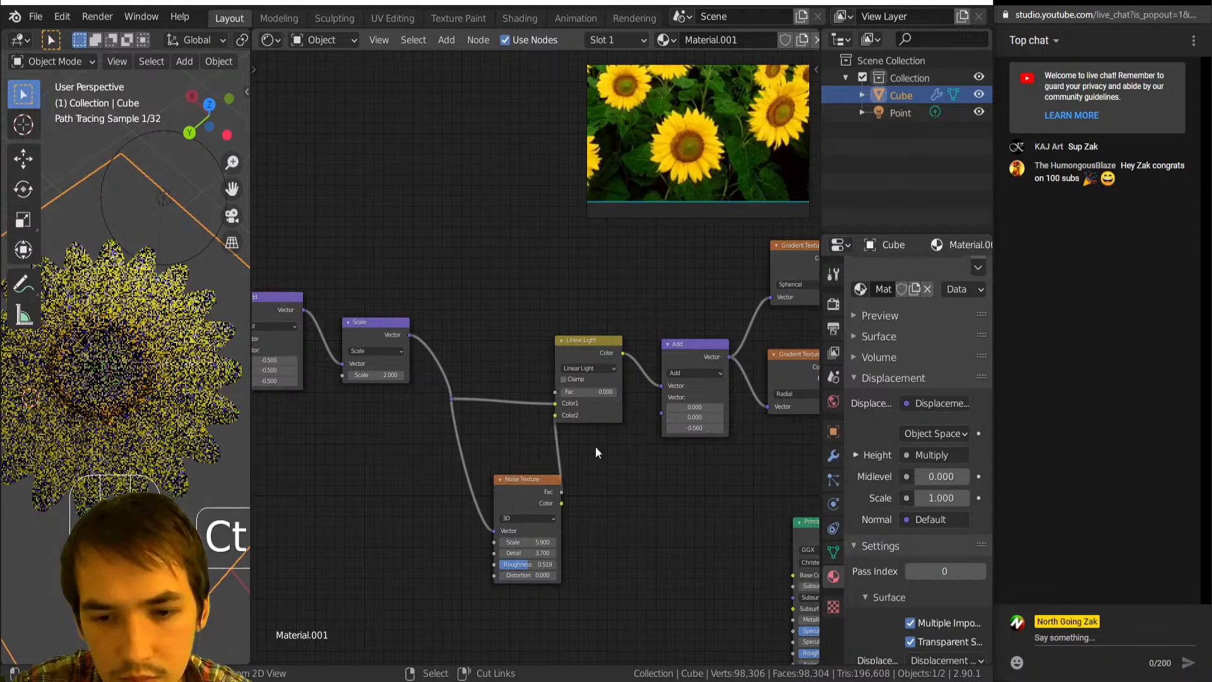
# Try stronger Linear Light distortion, enter a Fac of 0.1, and fine-tune it to 0.070.
pyautogui.moveTo(577, 392); pyautogui.dragTo(593, 392)
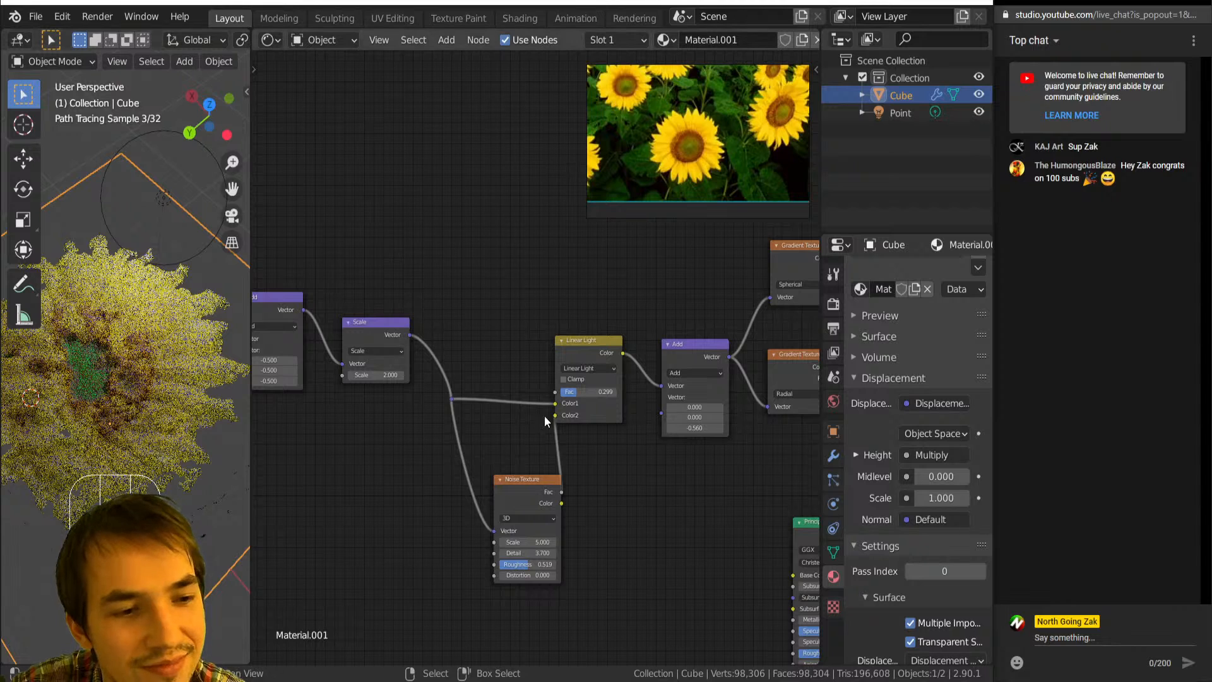
pyautogui.doubleClick(575, 392)
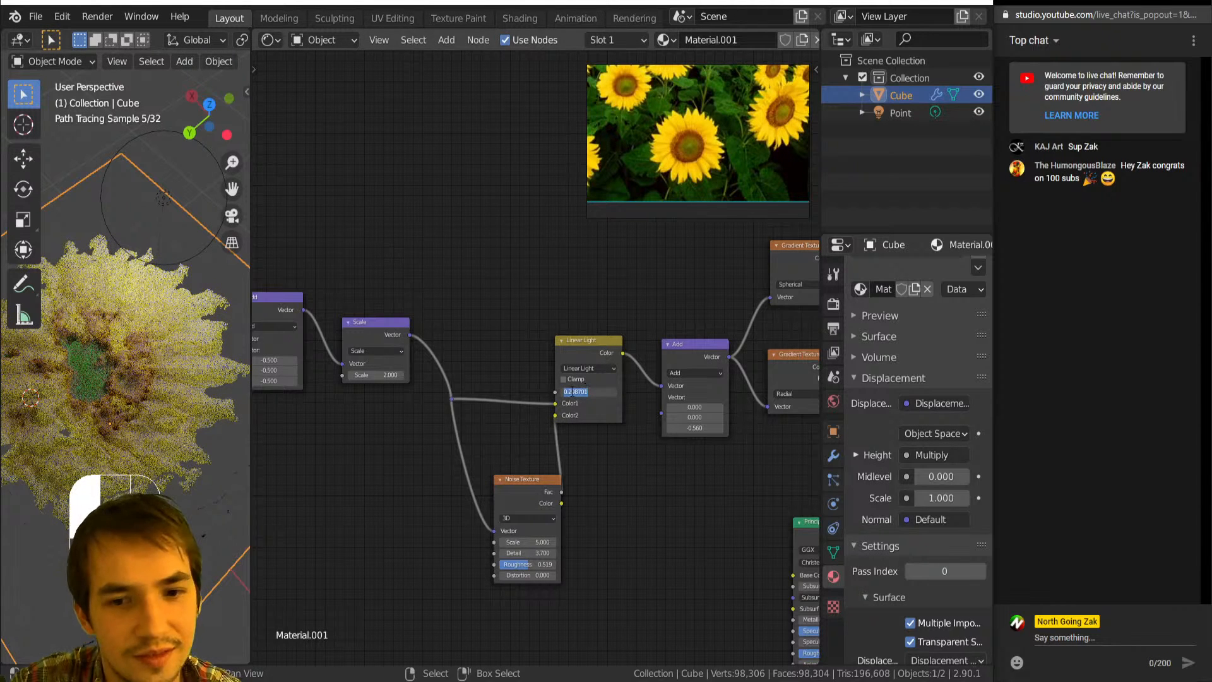
pyautogui.press('BackSpace')
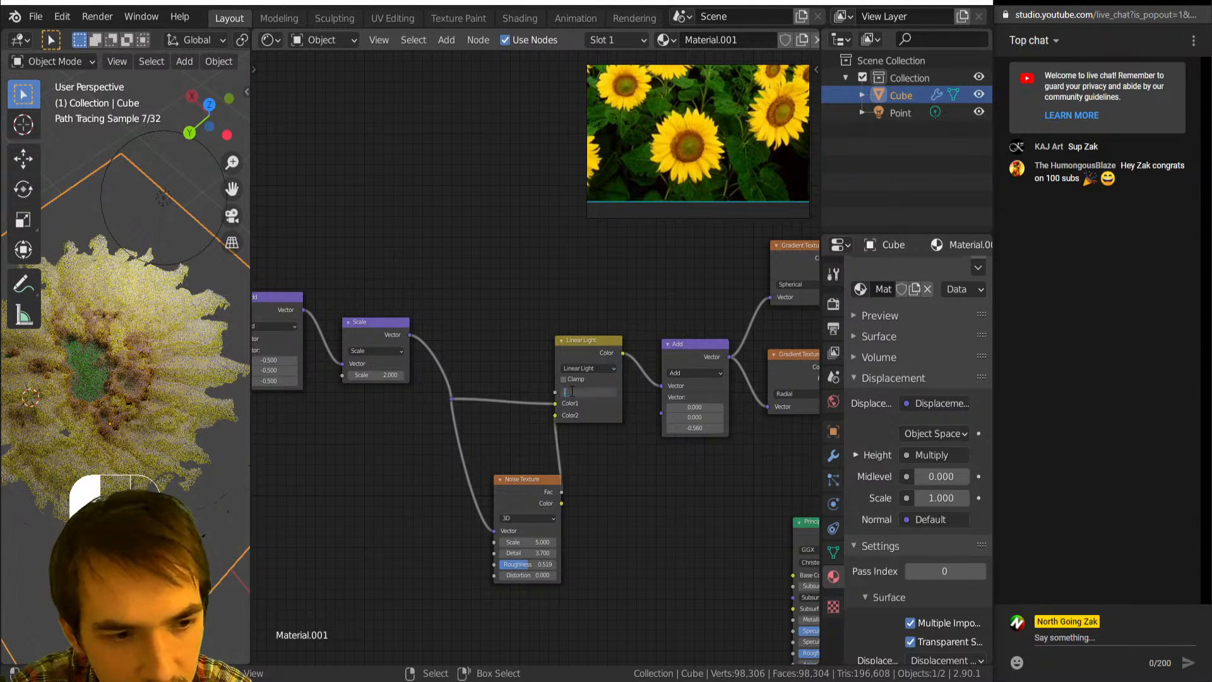
pyautogui.write('0.1')
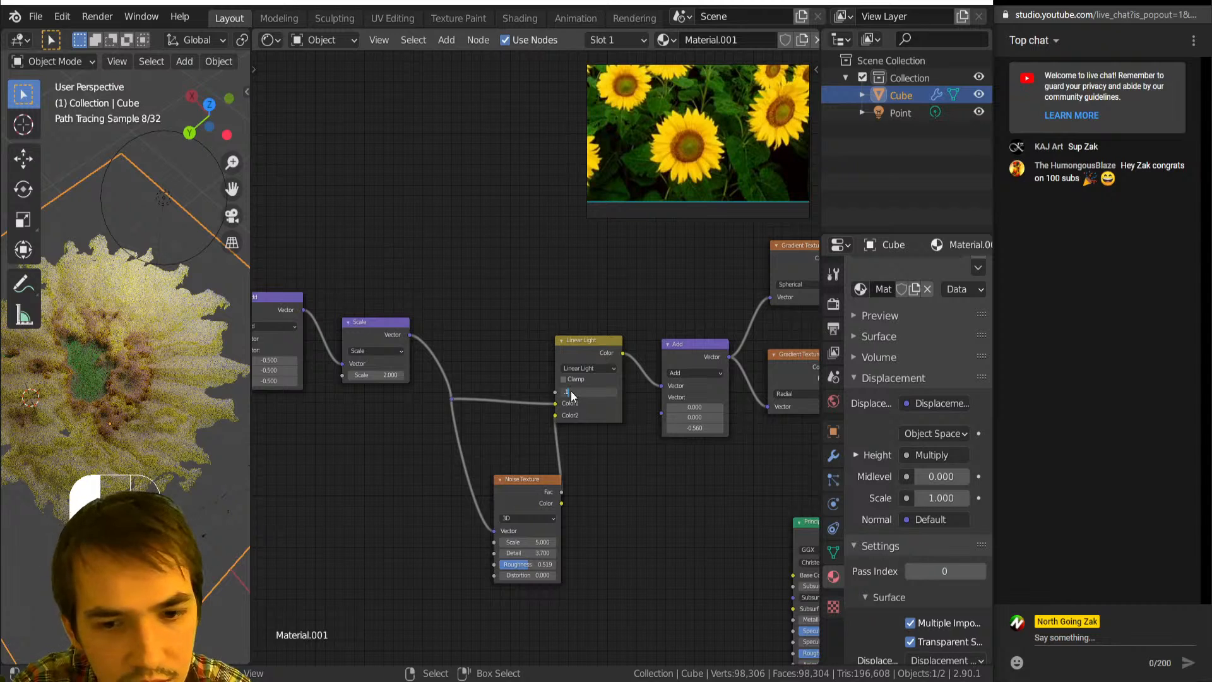
pyautogui.press('Return')
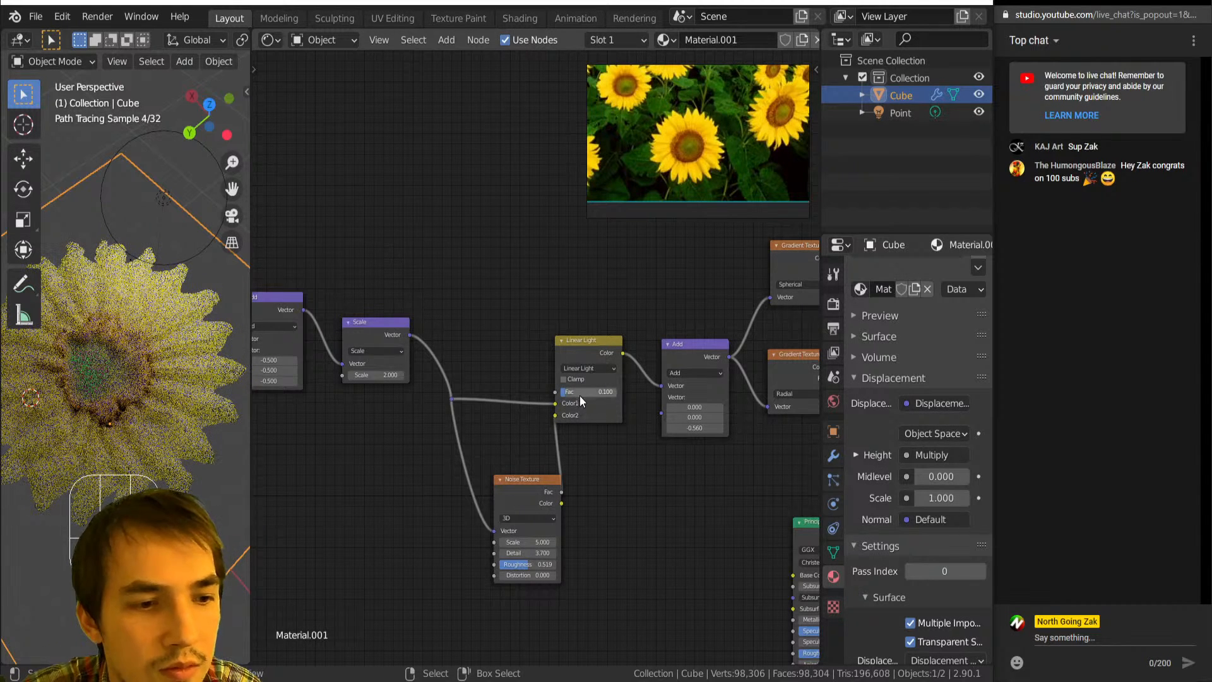
pyautogui.keyDown('shift'); pyautogui.moveTo(587, 392); pyautogui.dragTo(565, 393); pyautogui.keyUp('shift')
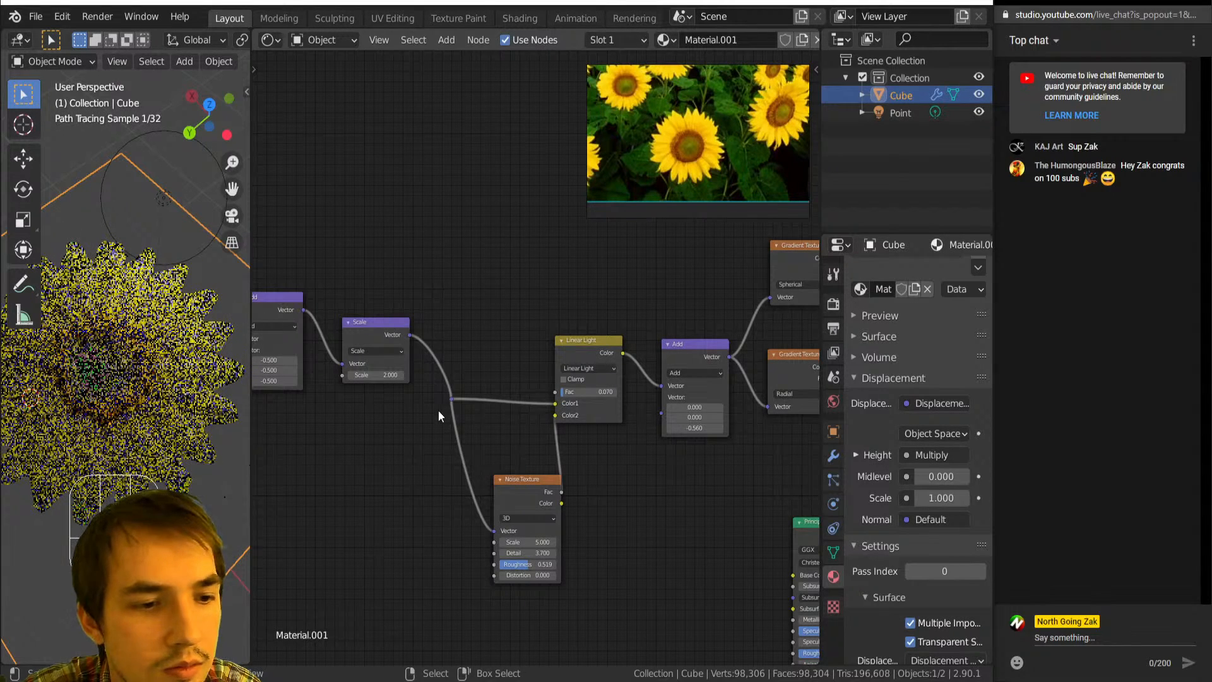
# Add a linear Gradient Texture above the Linear Light node, feed it from the Scale node's vector output, and preview it.
pyautogui.scroll(-2, 436, 407)
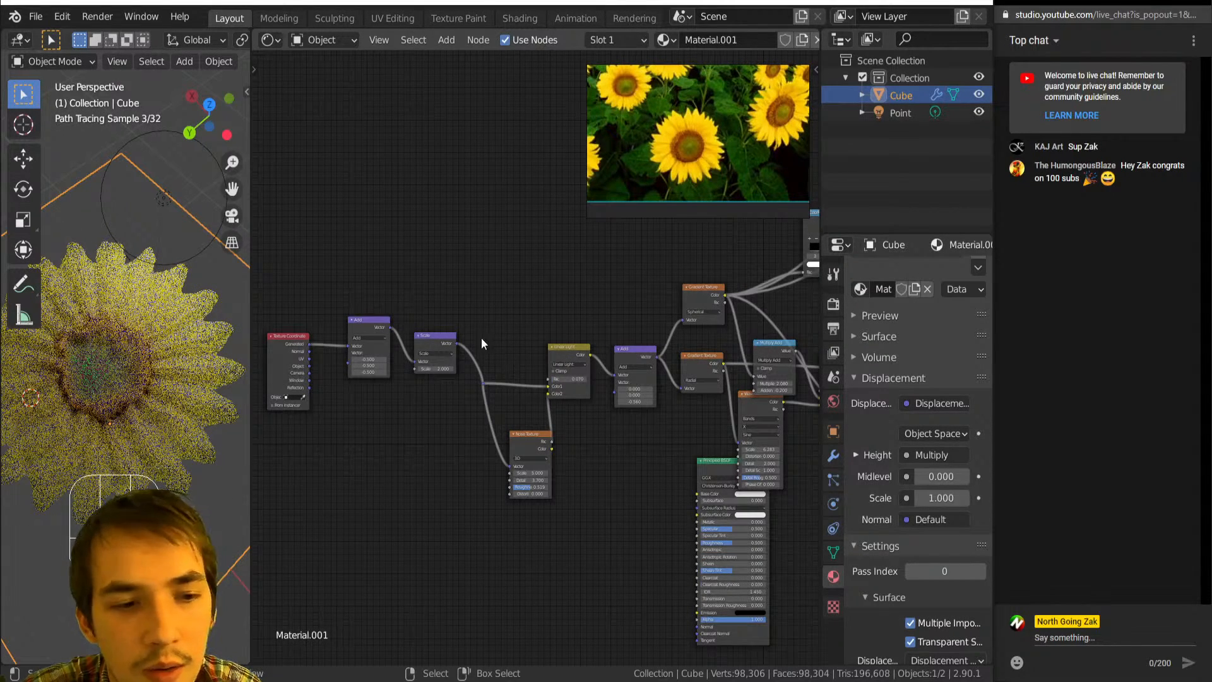
pyautogui.hotkey('shift', 'a')
pyautogui.press('t')
pyautogui.press('g')
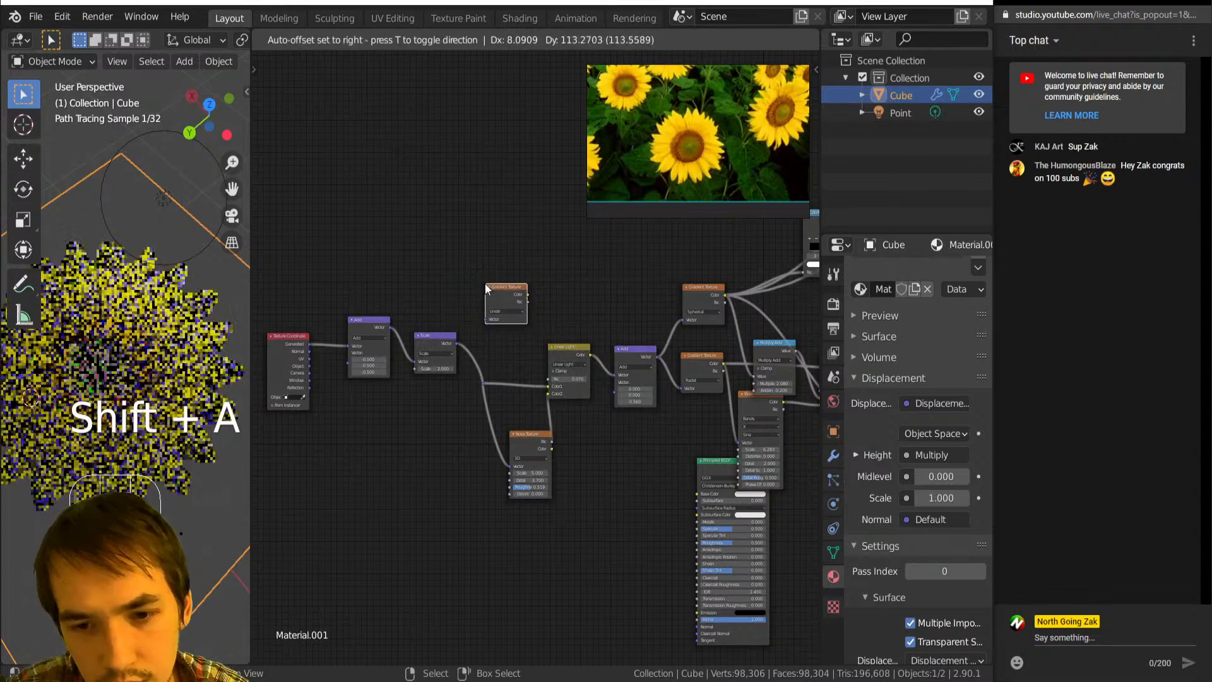
pyautogui.click(485, 283)
pyautogui.scroll(2, 474, 339)
pyautogui.click(449, 304)
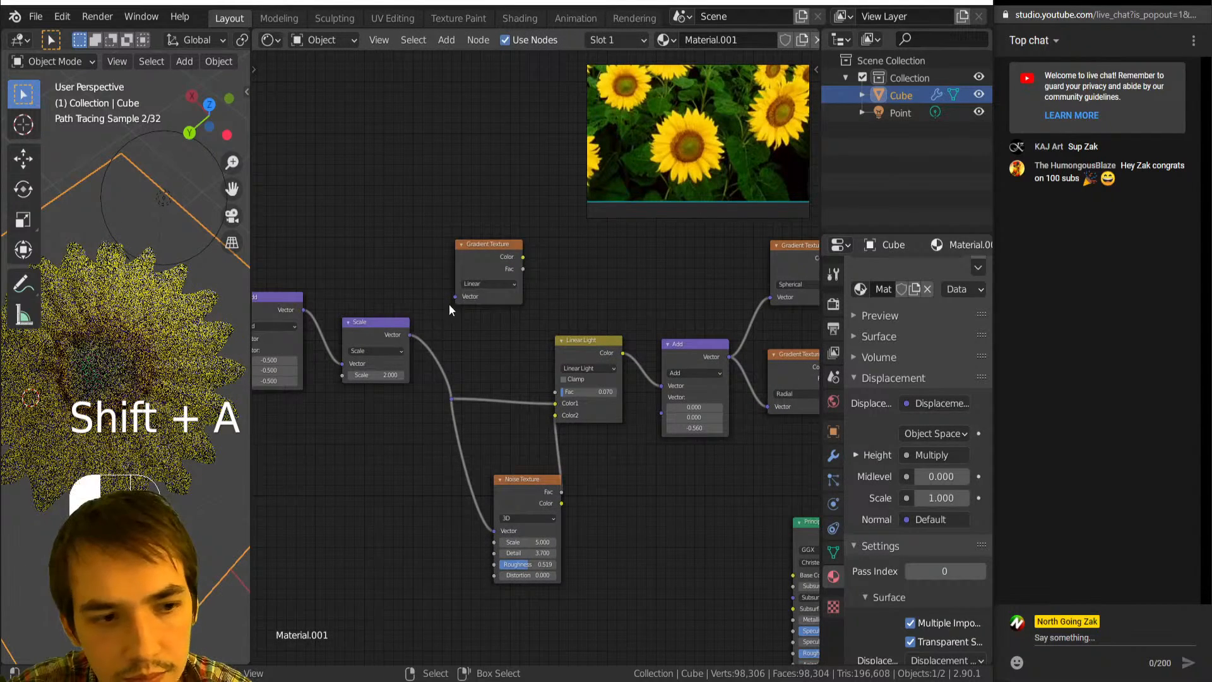
pyautogui.moveTo(449, 304); pyautogui.dragTo(459, 294)
pyautogui.keyDown('ctrl'); pyautogui.keyDown('shift'); pyautogui.click(478, 265); pyautogui.keyUp('shift'); pyautogui.keyUp('ctrl')
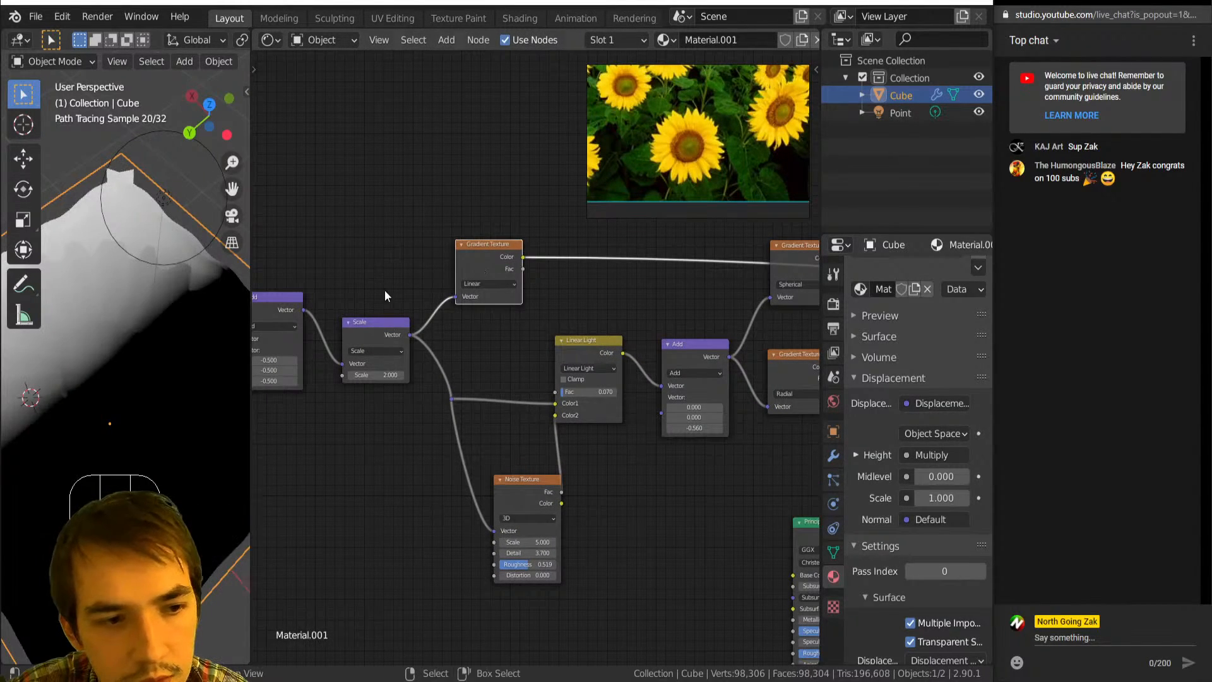
# Change the new Gradient Texture fed by the Scale node from Linear to Spherical.
pyautogui.scroll(-5, 160, 350)
pyautogui.scroll(1, 432, 332)
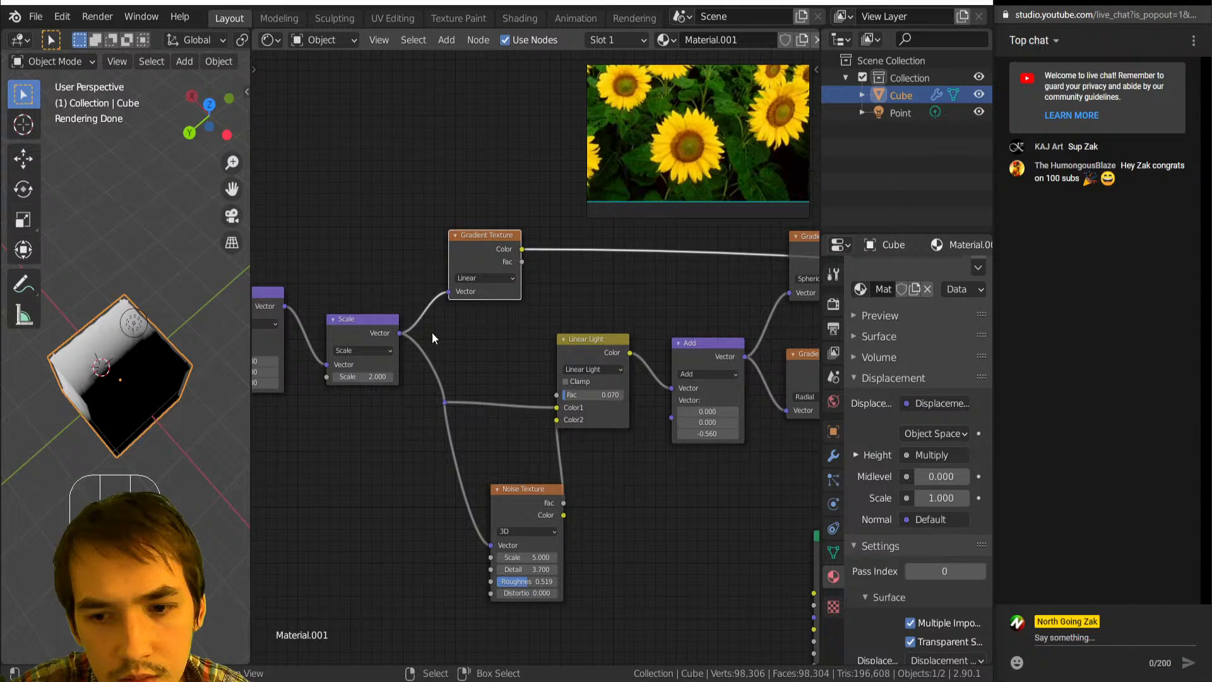
pyautogui.click(479, 274)
pyautogui.click(479, 327)
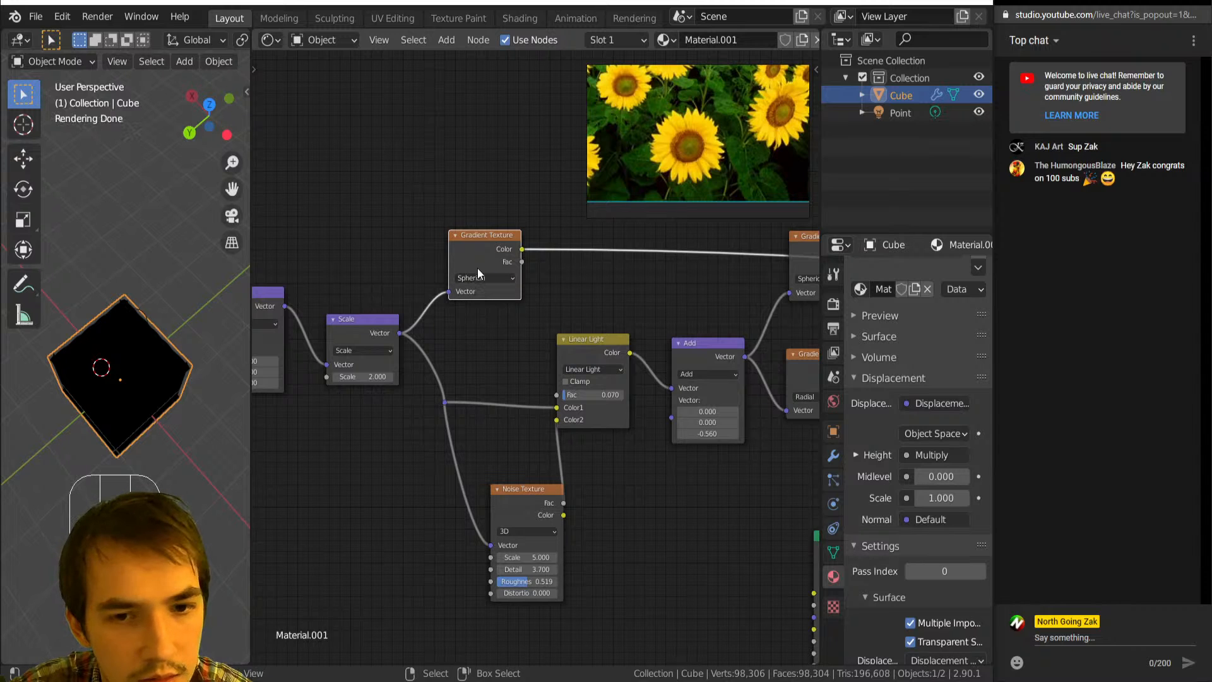
# Duplicate the vector Add node with its -0.560 Z offset and insert it between the Scale node and the new spherical Gradient Texture.
pyautogui.moveTo(496, 256); pyautogui.dragTo(573, 228)
pyautogui.click(706, 357)
pyautogui.hotkey('shift', 'd')
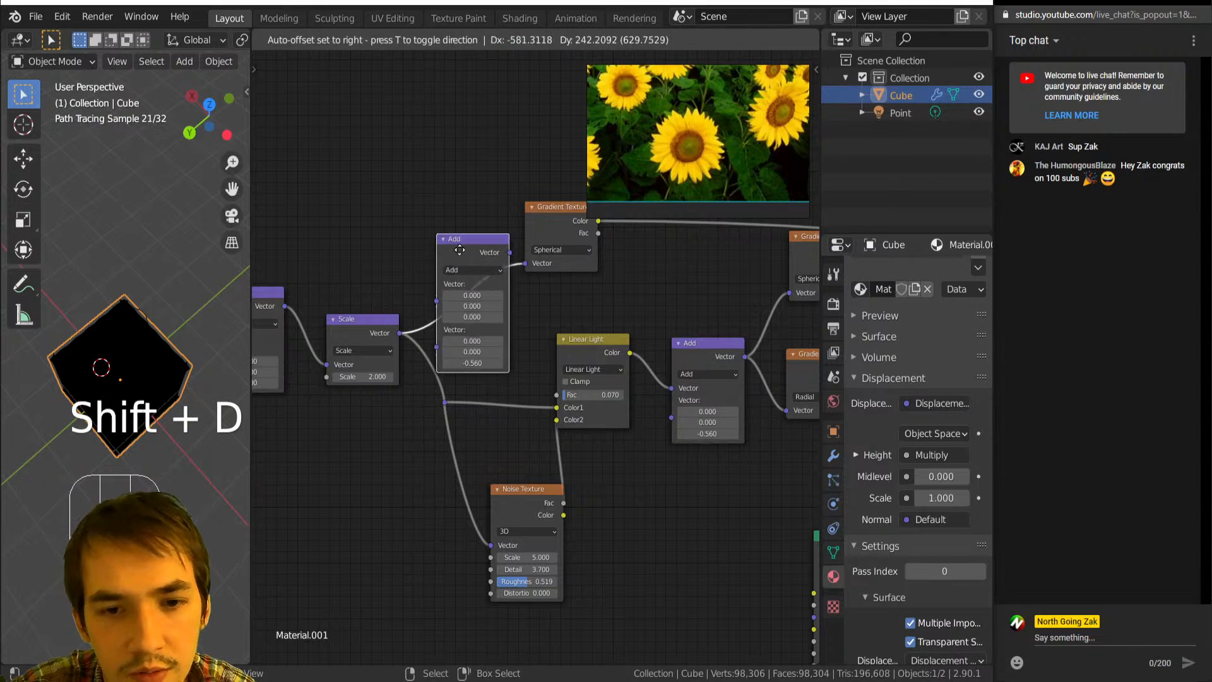
pyautogui.click(474, 241)
pyautogui.keyDown('ctrl'); pyautogui.hscroll(3, 499, 265); pyautogui.keyUp('ctrl')
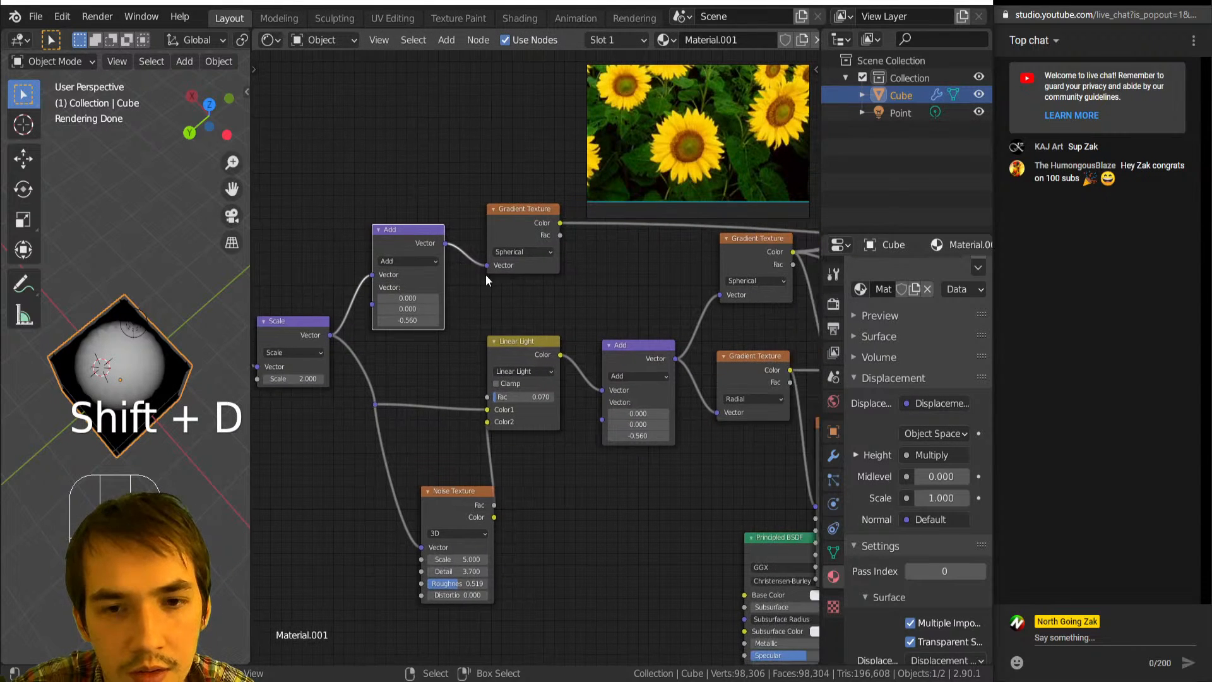
# Connect the new spherical gradient's Color to the Linear Light node's Fac and insert a ColorRamp between them.
pyautogui.moveTo(559, 222); pyautogui.dragTo(493, 325)
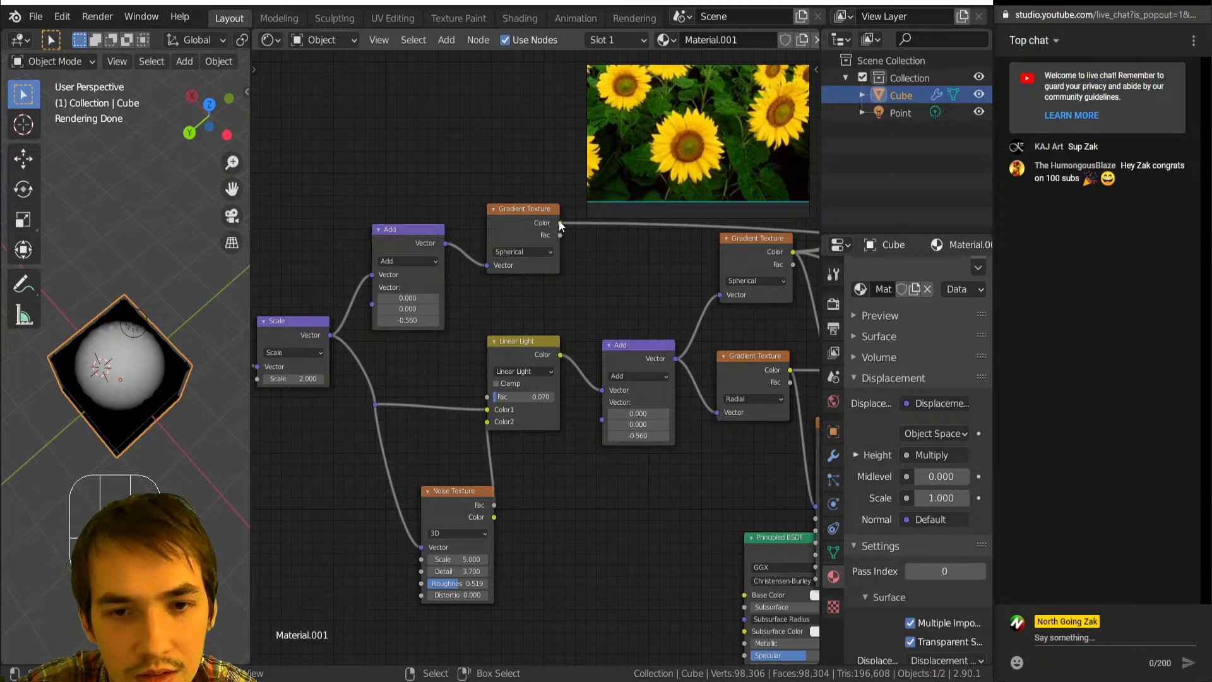
pyautogui.moveTo(559, 222); pyautogui.dragTo(487, 396)
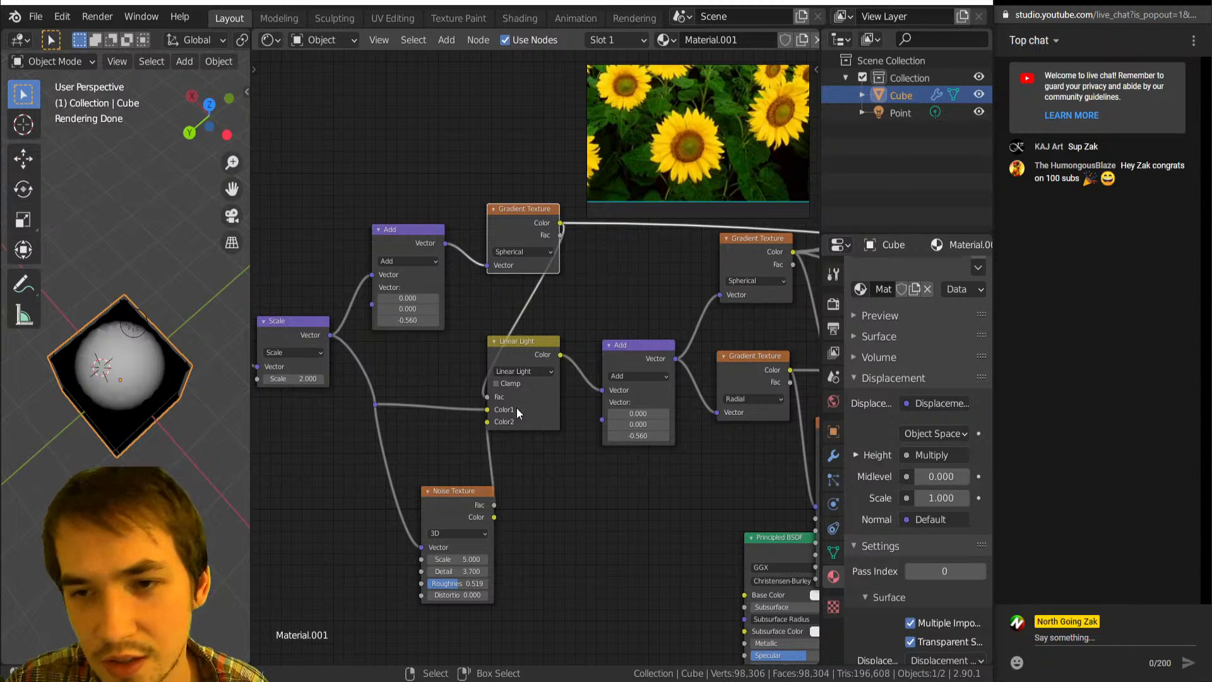
pyautogui.hotkey('shift', 'a')
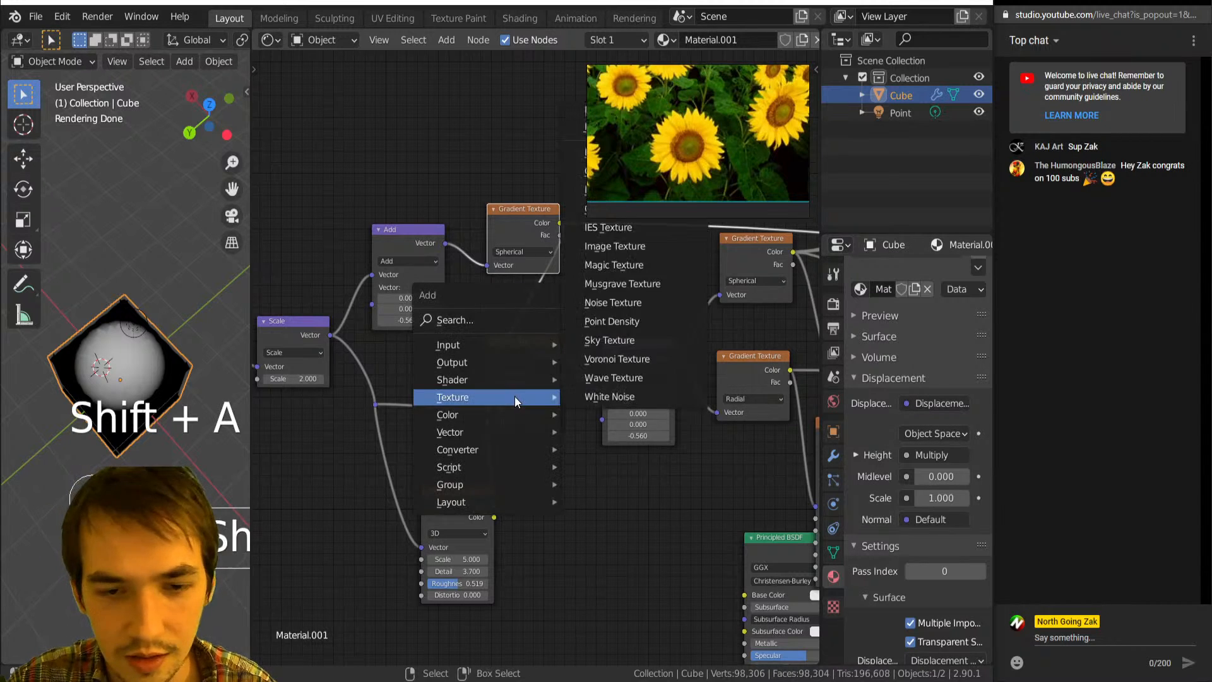
pyautogui.press('n')
pyautogui.press('o')
pyautogui.click(590, 255)
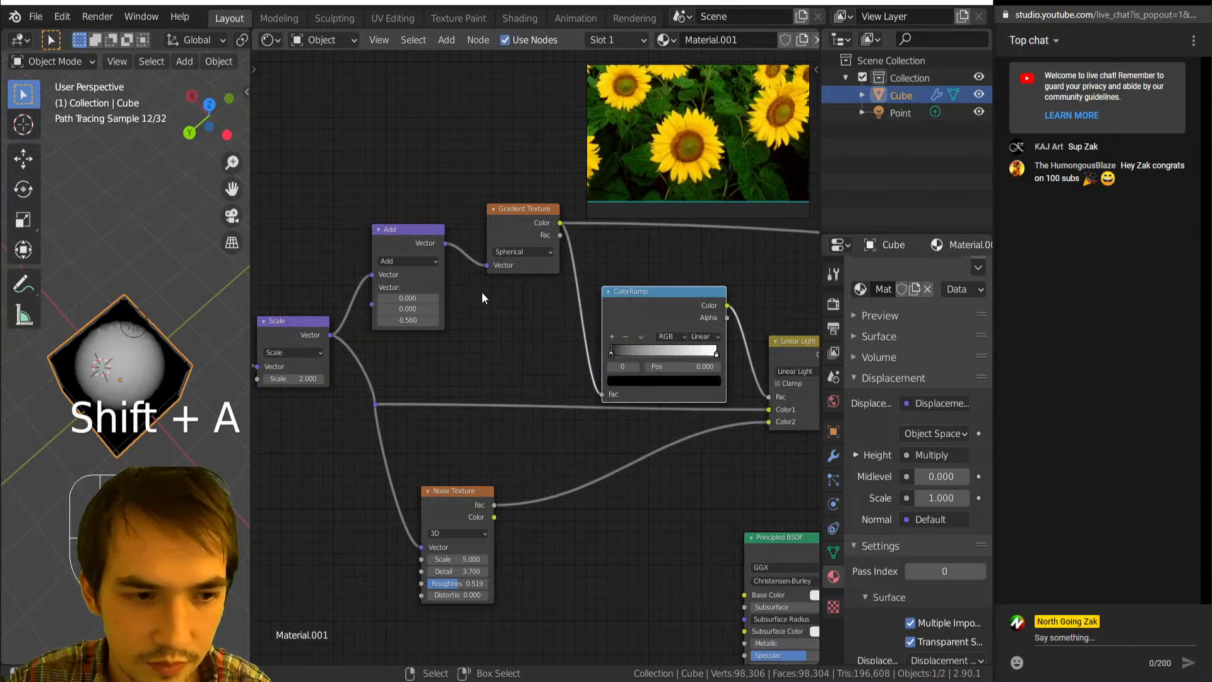
# Try moving the new ColorRamp's black stop to 0.405 and undo the change.
pyautogui.moveTo(618, 347); pyautogui.dragTo(661, 339)
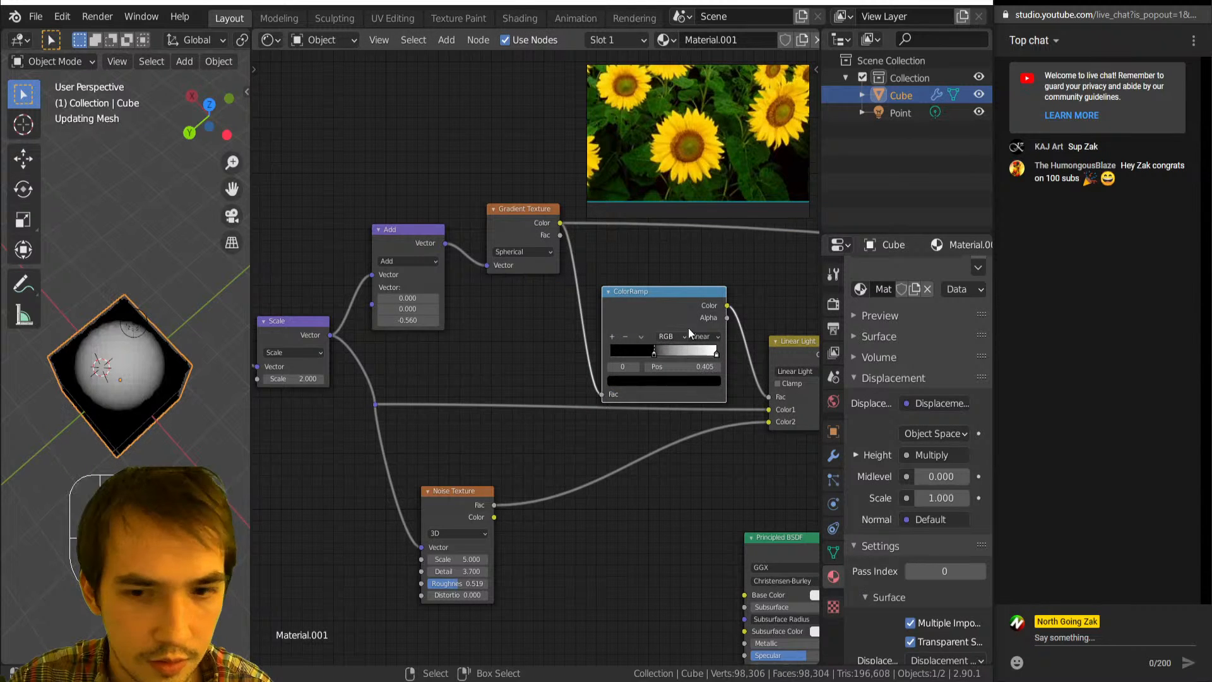
pyautogui.hotkey('ctrl', 'z')
pyautogui.hotkey('ctrl', 'z')
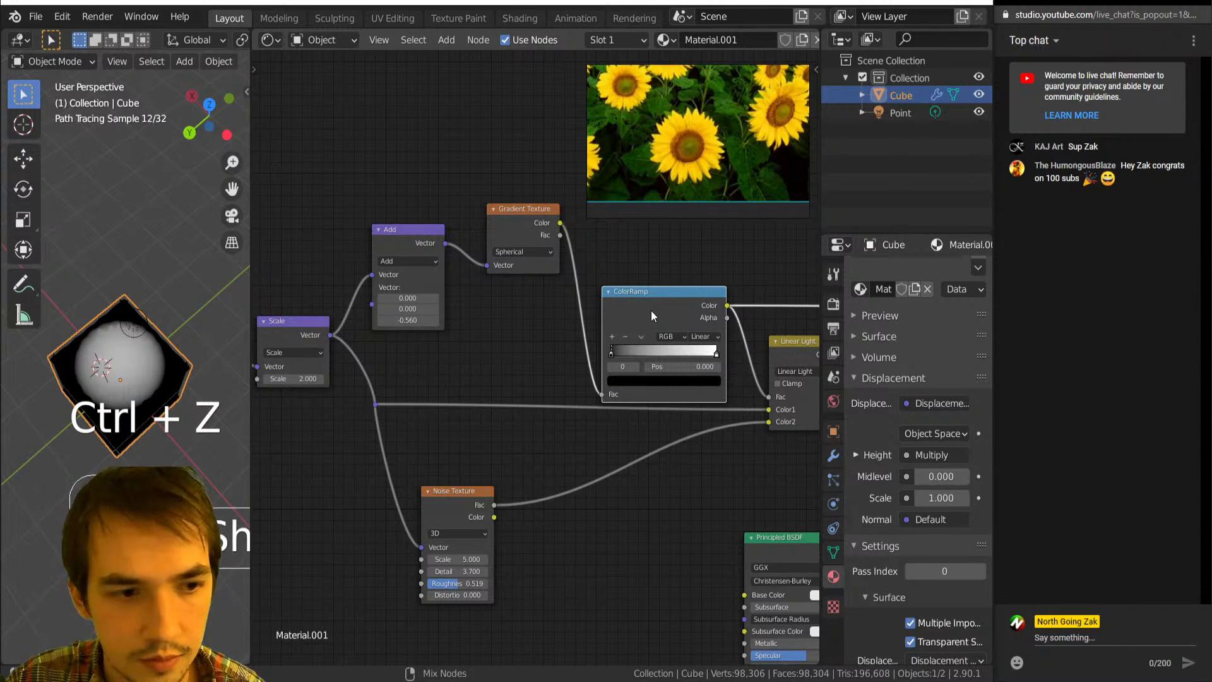
# Reverse the new ColorRamp so its white stop sits at 0.000 and its black stop at 0.532.
pyautogui.moveTo(619, 353); pyautogui.dragTo(586, 343)
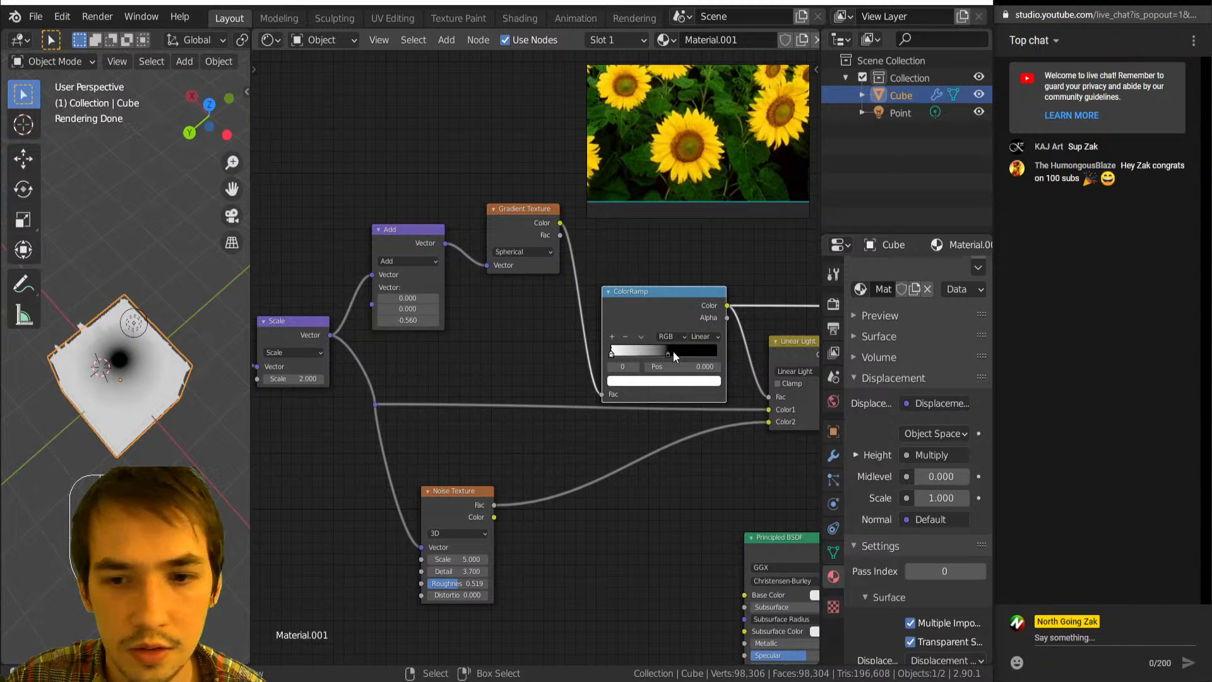
pyautogui.moveTo(670, 352)
pyautogui.mouseDown()
pyautogui.moveTo(686, 354)
pyautogui.moveTo(669, 354)
pyautogui.mouseUp()
# Preview the Principled BSDF, an intermediate ColorRamp and the Multiply node's color output to check the petal distortion.
pyautogui.scroll(-8, 634, 353)
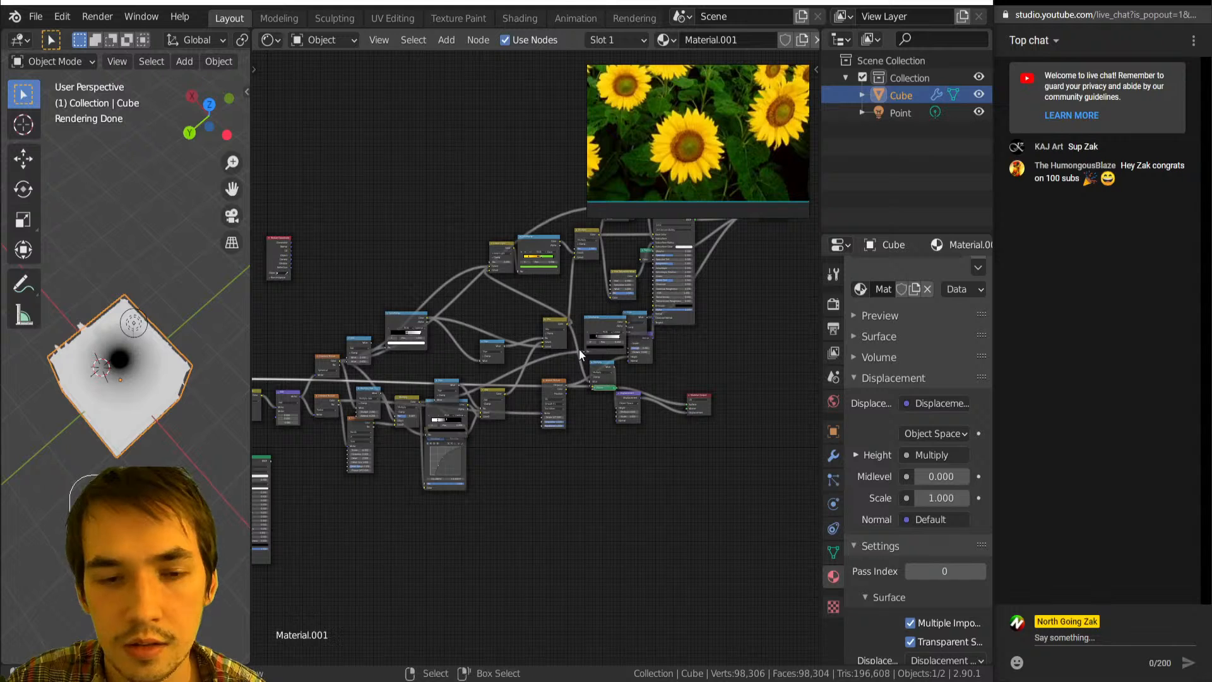
pyautogui.keyDown('ctrl'); pyautogui.keyDown('shift'); pyautogui.click(684, 316); pyautogui.keyUp('shift'); pyautogui.keyUp('ctrl')
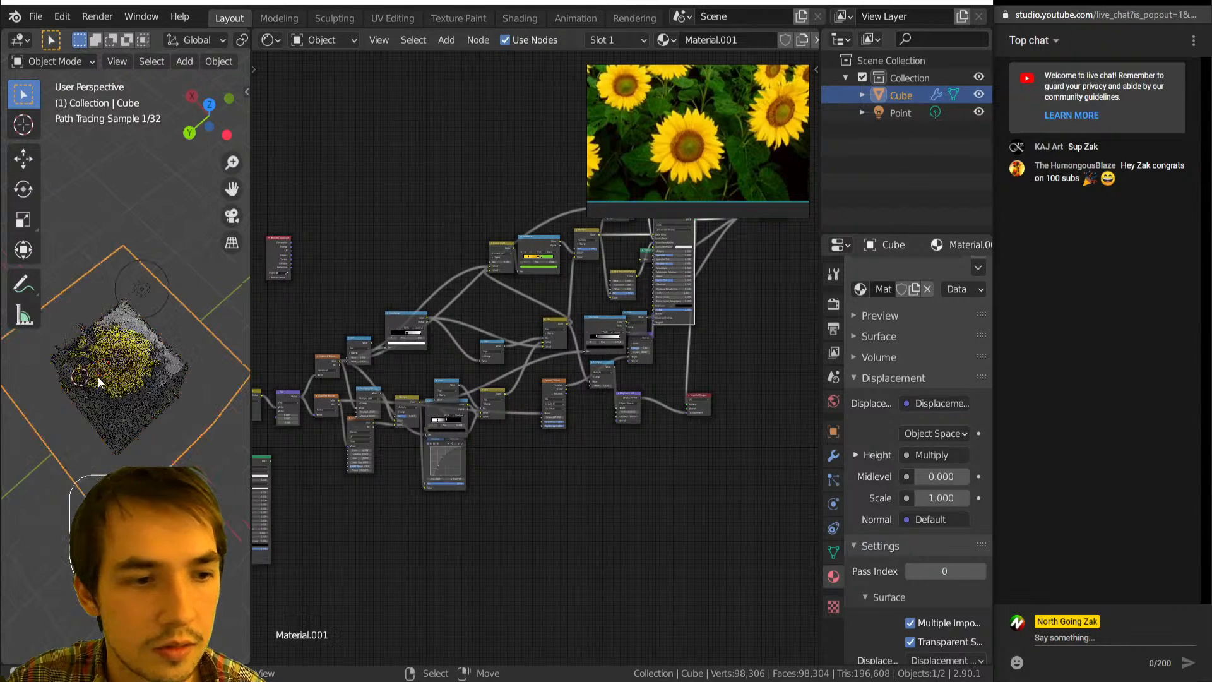
pyautogui.scroll(3, 97, 376)
pyautogui.moveTo(537, 400); pyautogui.dragTo(649, 377, button='middle')
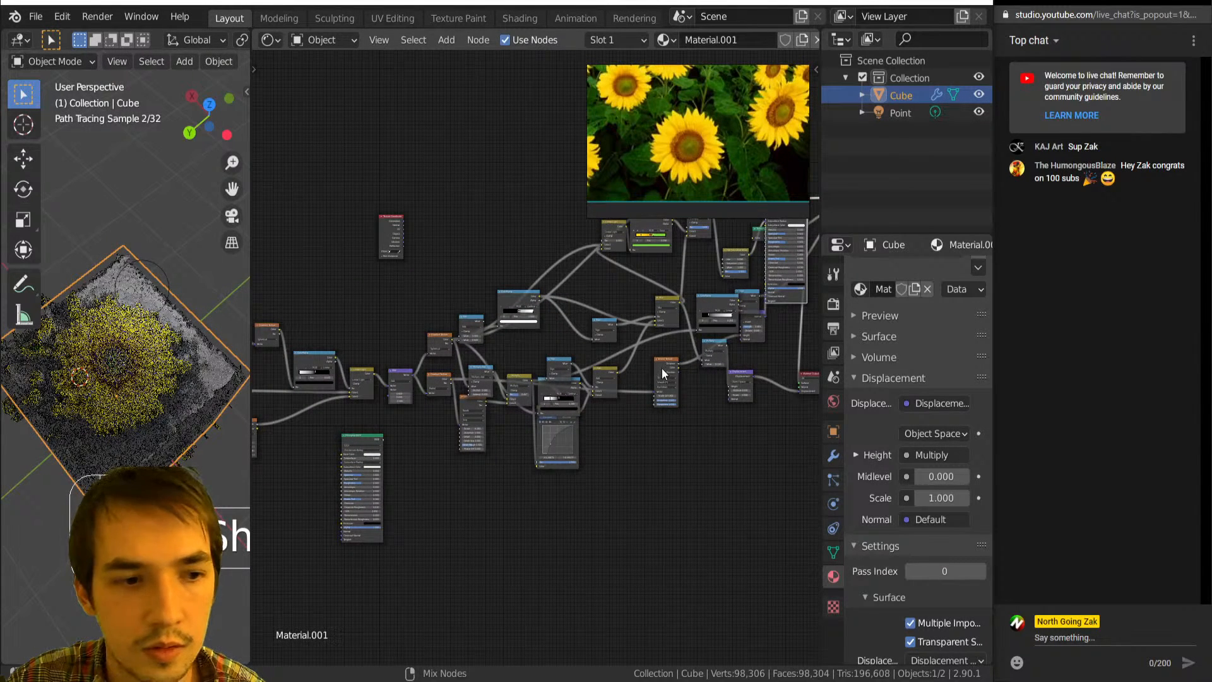
pyautogui.keyDown('ctrl'); pyautogui.keyDown('shift'); pyautogui.click(661, 369); pyautogui.keyUp('shift'); pyautogui.keyUp('ctrl')
pyautogui.moveTo(723, 311); pyautogui.dragTo(607, 396, button='middle')
pyautogui.keyDown('ctrl'); pyautogui.keyDown('shift'); pyautogui.click(631, 346); pyautogui.keyUp('shift'); pyautogui.keyUp('ctrl')
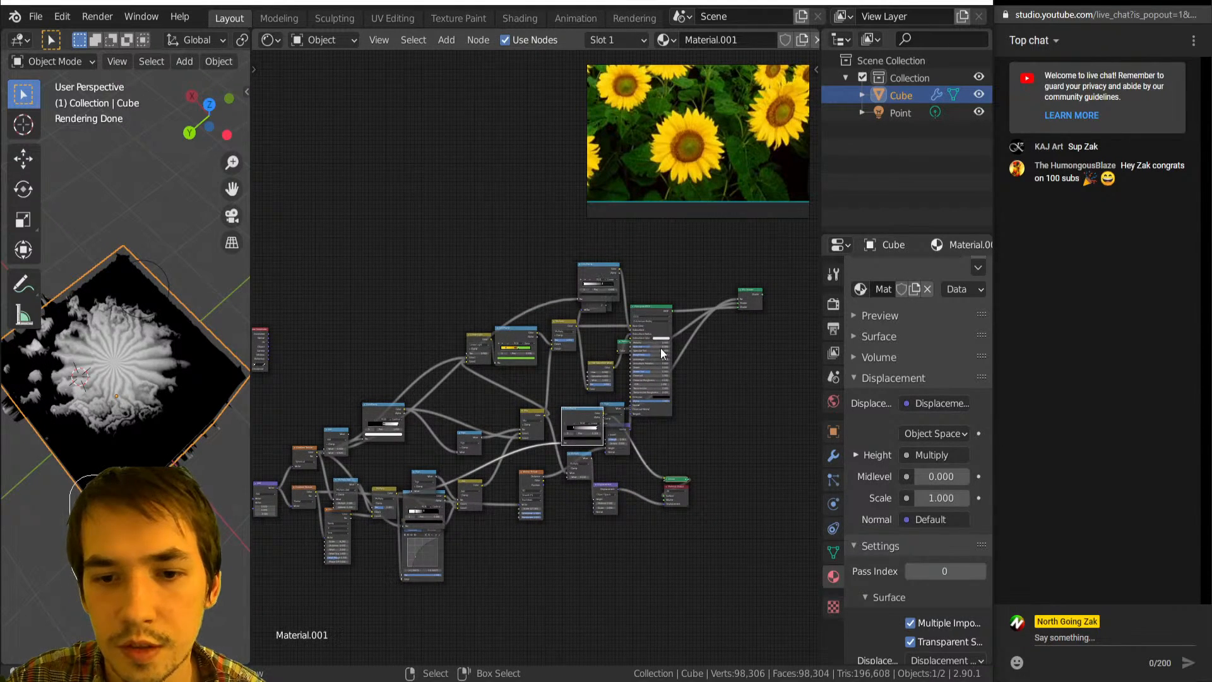
pyautogui.scroll(3, 607, 329)
pyautogui.keyDown('ctrl'); pyautogui.keyDown('shift'); pyautogui.click(544, 339); pyautogui.keyUp('shift'); pyautogui.keyUp('ctrl')
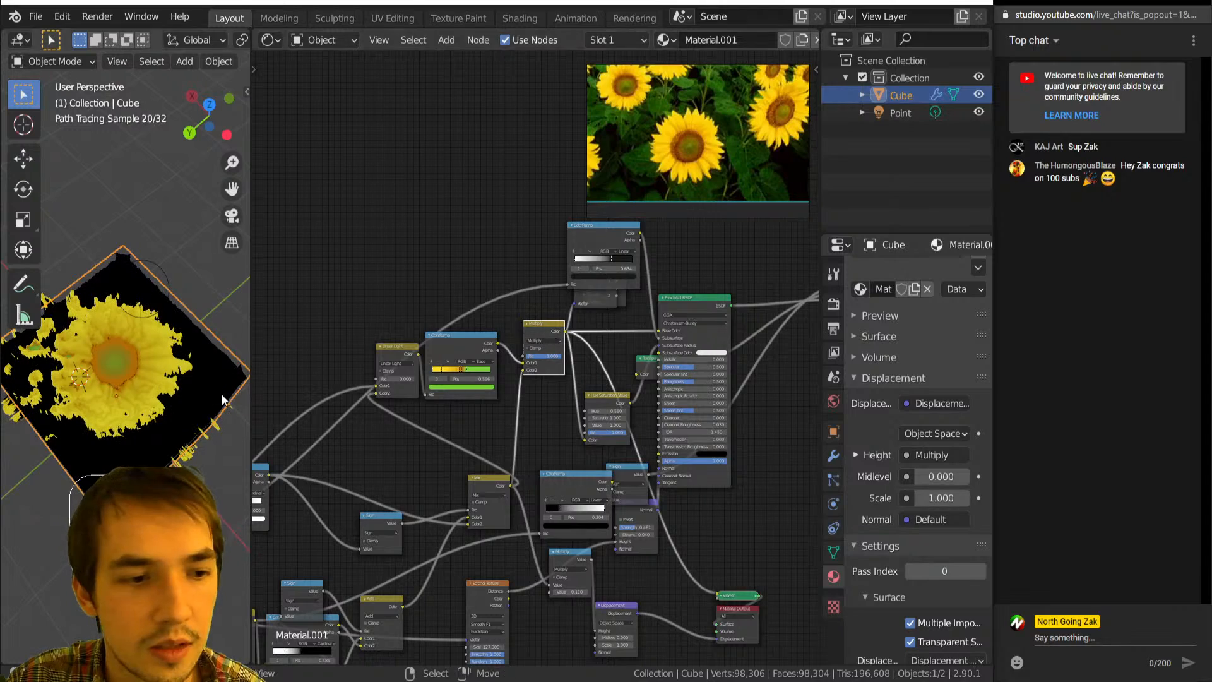
pyautogui.moveTo(222, 400)
pyautogui.mouseDown(button='middle')
pyautogui.moveTo(100, 407)
pyautogui.moveTo(221, 413)
pyautogui.mouseUp(button='middle')
# Darken the white stop of the ColorRamp feeding the Linear Light Fac to mid grey to weaken the petal distortion.
pyautogui.moveTo(383, 435); pyautogui.dragTo(636, 387, button='middle')
pyautogui.moveTo(469, 423); pyautogui.dragTo(530, 344, button='middle')
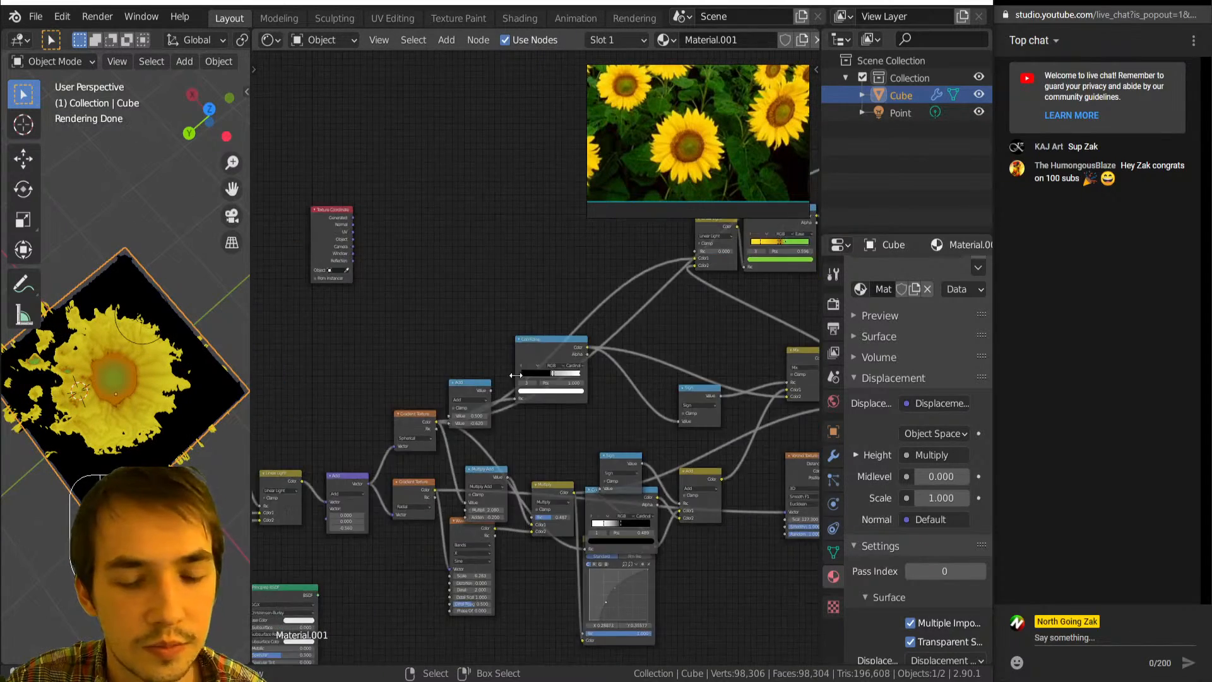
pyautogui.scroll(3, 529, 407)
pyautogui.moveTo(530, 410); pyautogui.dragTo(766, 303, button='middle')
pyautogui.moveTo(403, 443); pyautogui.dragTo(541, 351, button='middle')
pyautogui.moveTo(386, 361); pyautogui.dragTo(498, 396, button='middle')
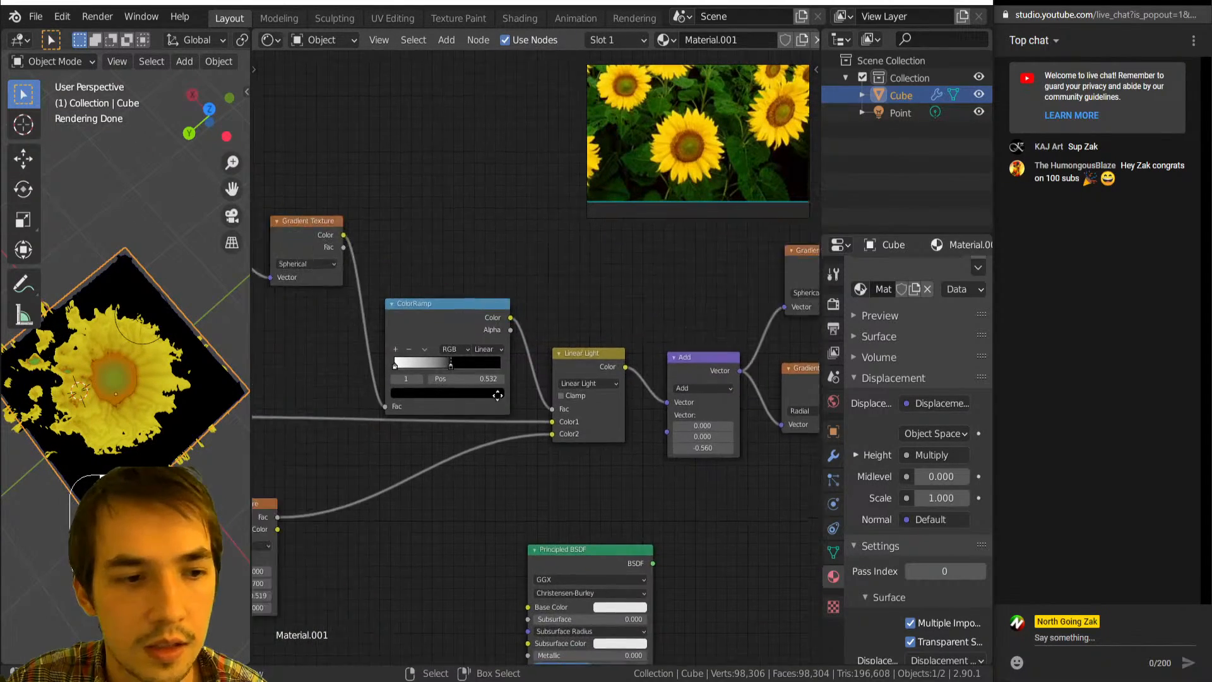
pyautogui.scroll(3, 475, 377)
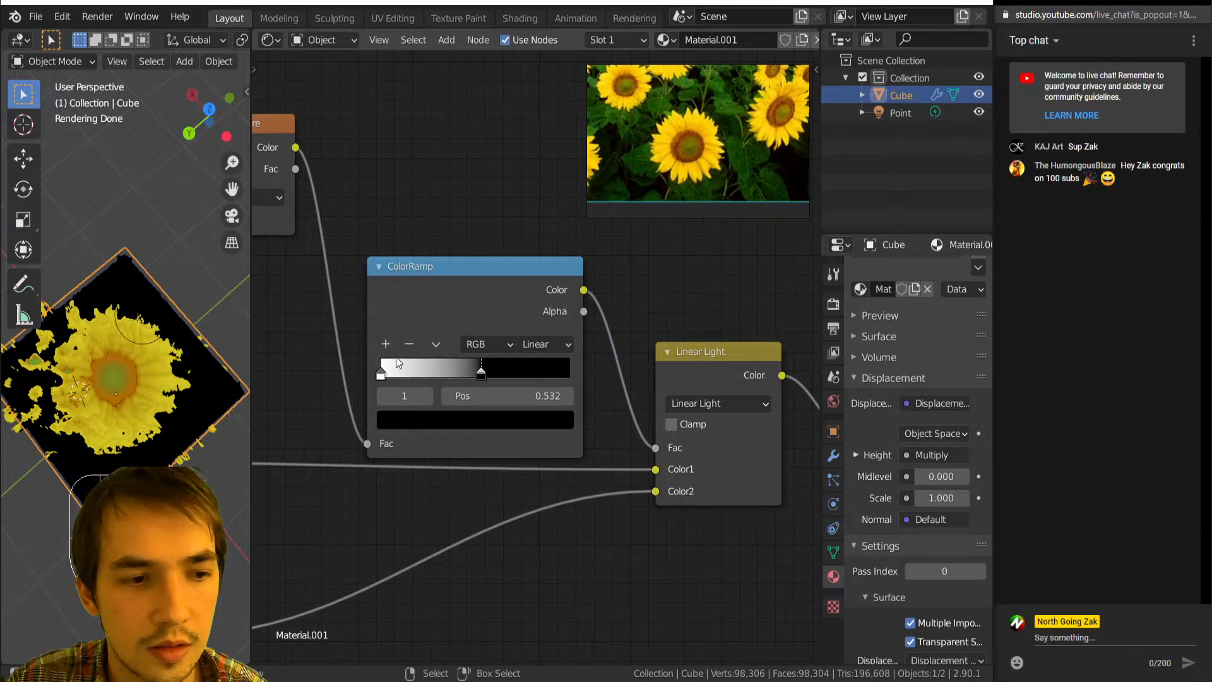
pyautogui.click(384, 367)
pyautogui.click(473, 417)
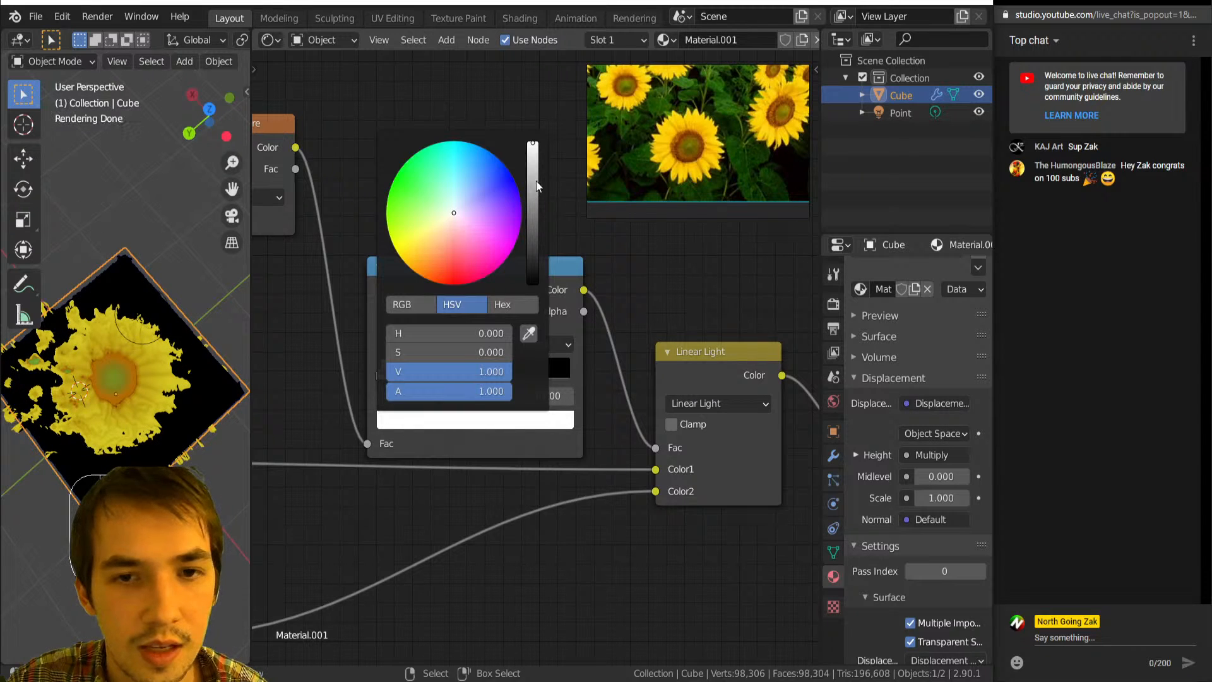
pyautogui.moveTo(537, 186); pyautogui.dragTo(533, 212)
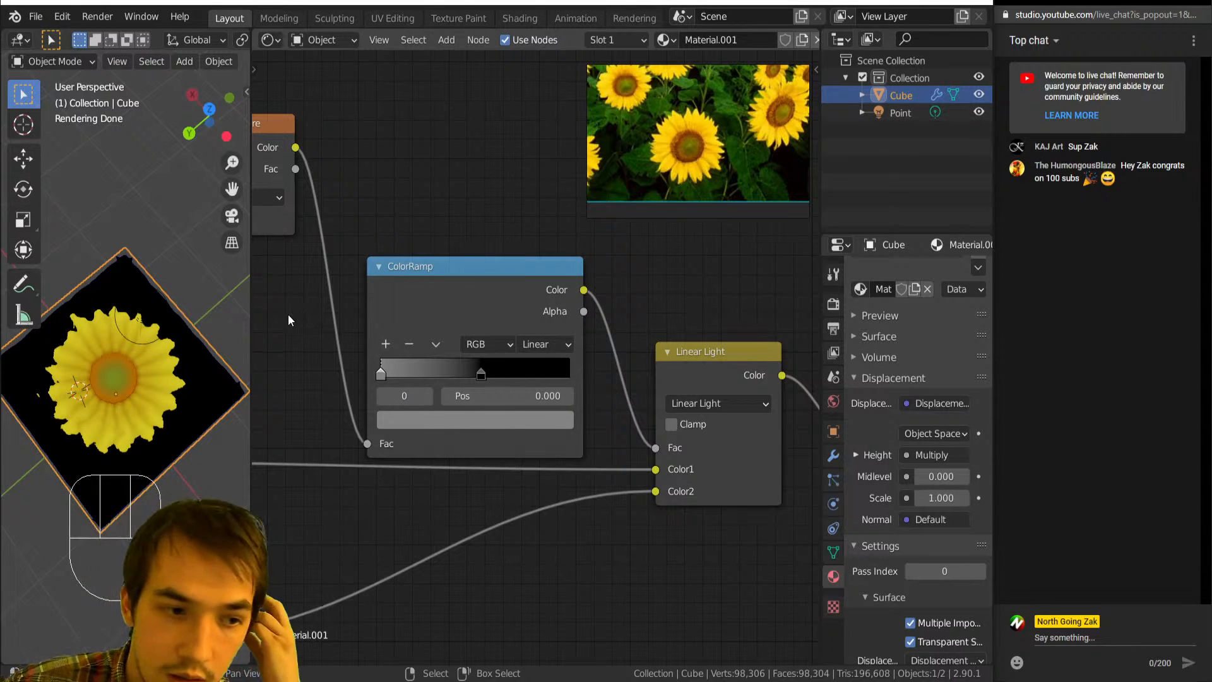
# Move the Principled BSDF node rightward, clear of the texture and color nodes in the graph.
pyautogui.scroll(-2, 514, 391)
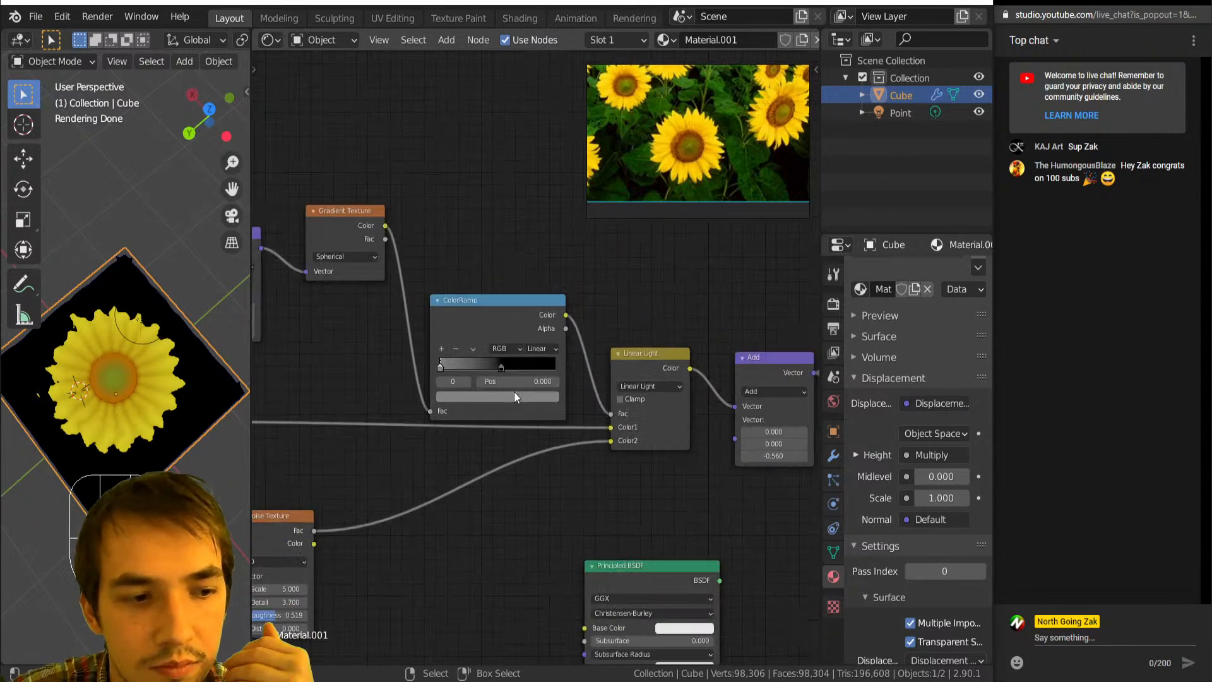
pyautogui.scroll(-3, 514, 391)
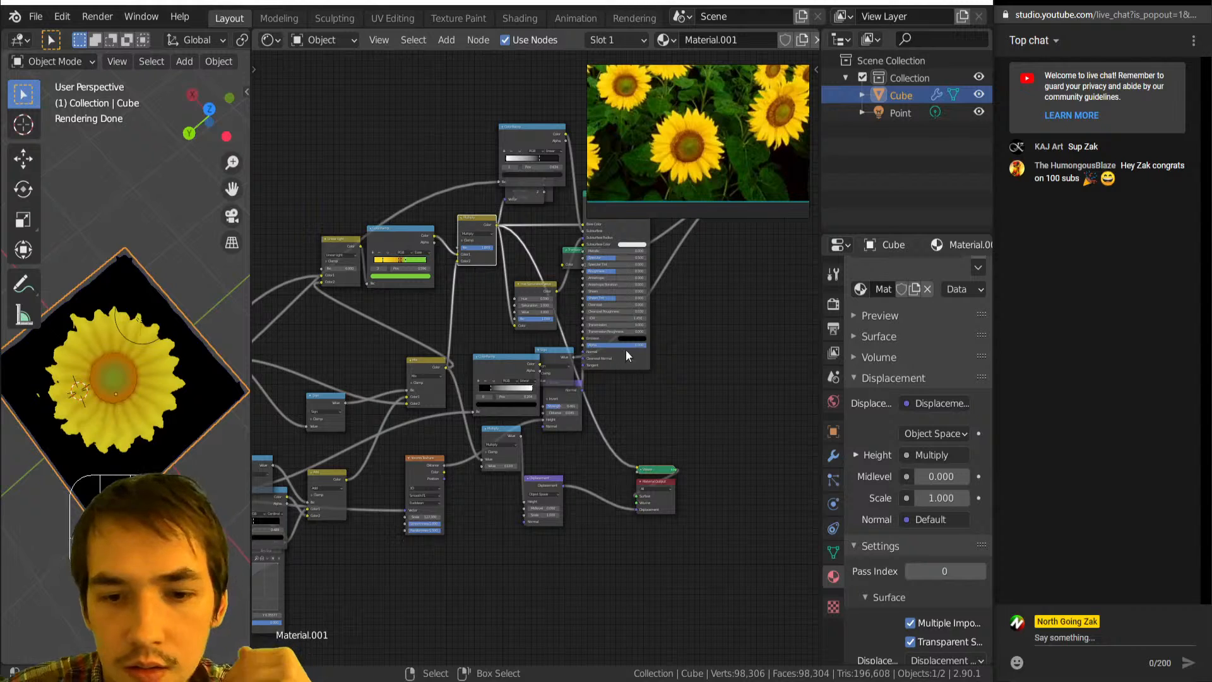
pyautogui.moveTo(631, 351); pyautogui.dragTo(755, 361)
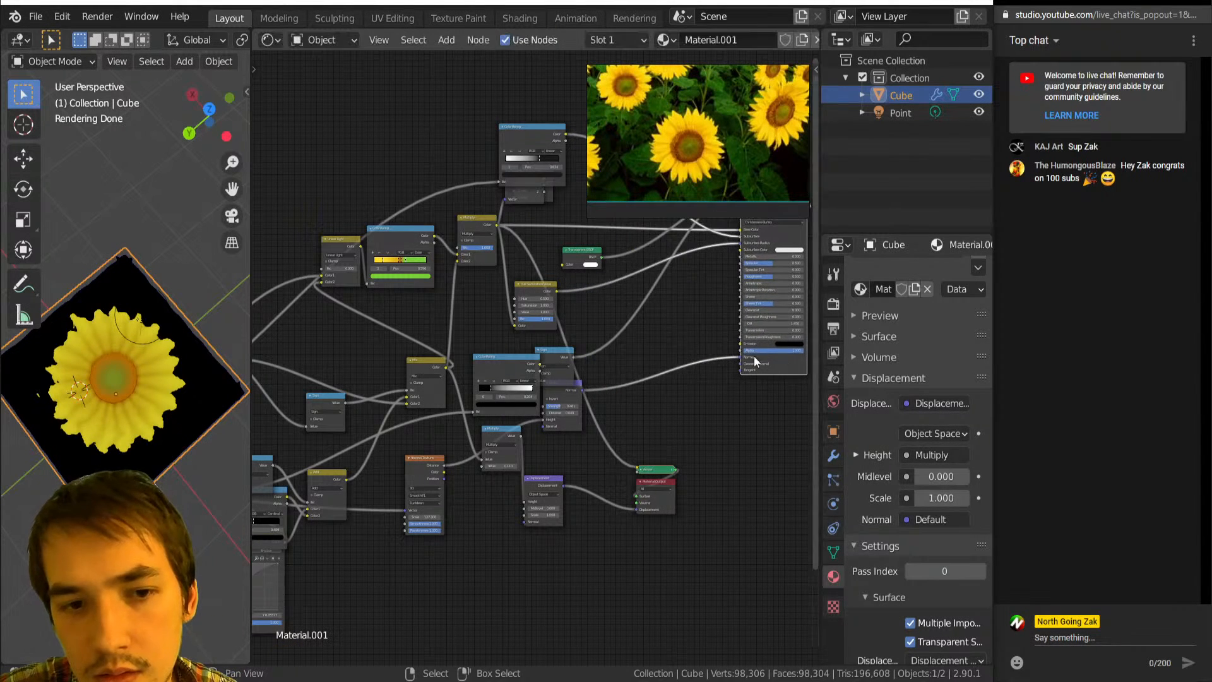
# Preview the Voronoi Texture node on the flower plane through the Viewer.
pyautogui.moveTo(481, 227); pyautogui.dragTo(567, 289, button='middle')
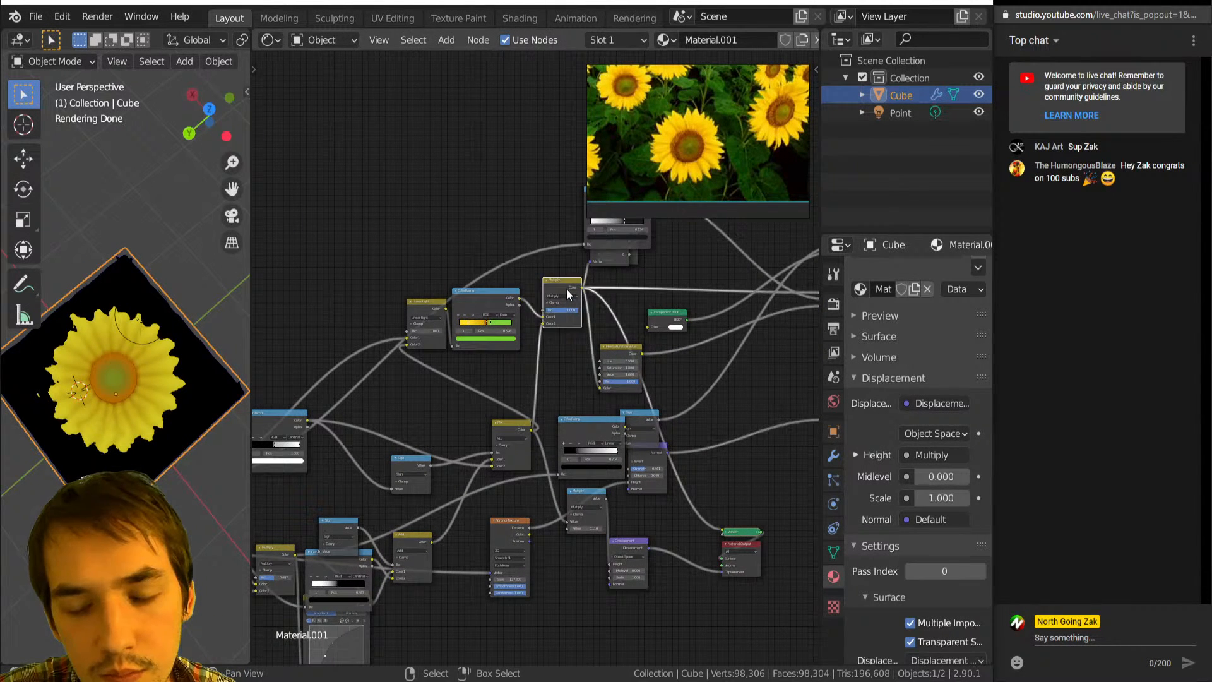
pyautogui.moveTo(587, 406); pyautogui.dragTo(585, 338, button='middle')
pyautogui.keyDown('ctrl'); pyautogui.keyDown('shift'); pyautogui.click(507, 461); pyautogui.keyUp('shift'); pyautogui.keyUp('ctrl')
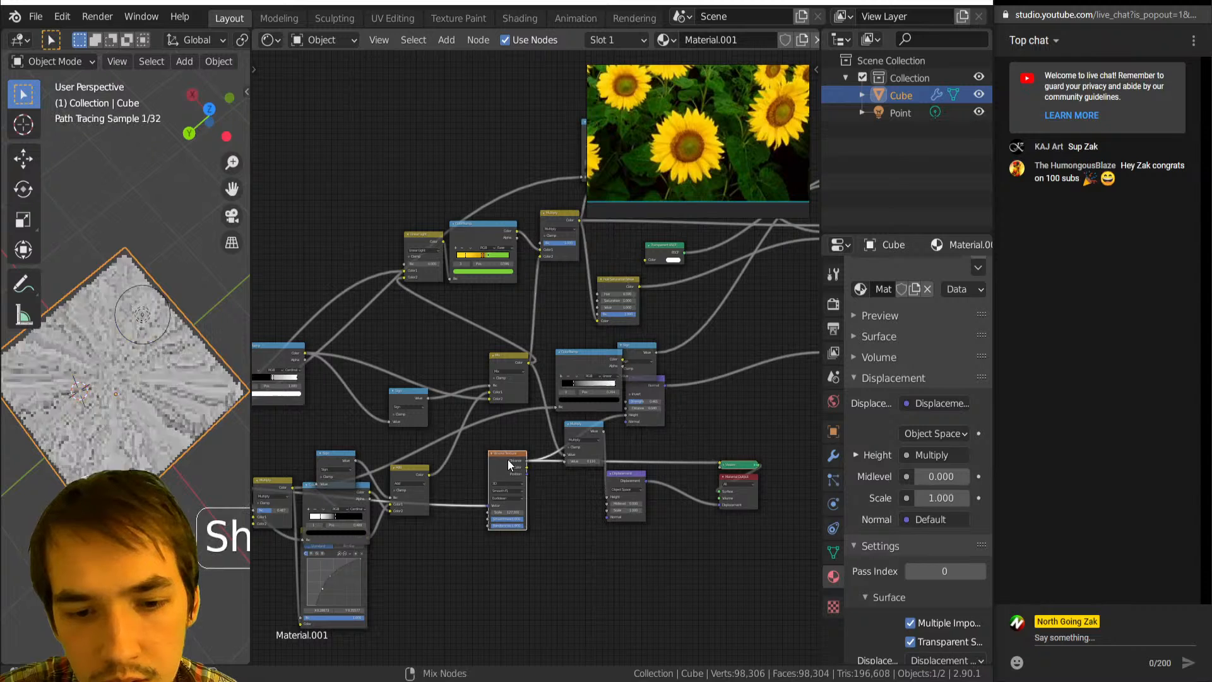
# Raise the upper ColorRamp node and clear out the leftover nodes hidden behind it.
pyautogui.moveTo(548, 294); pyautogui.dragTo(477, 354, button='middle')
pyautogui.moveTo(529, 275); pyautogui.dragTo(494, 333, button='middle')
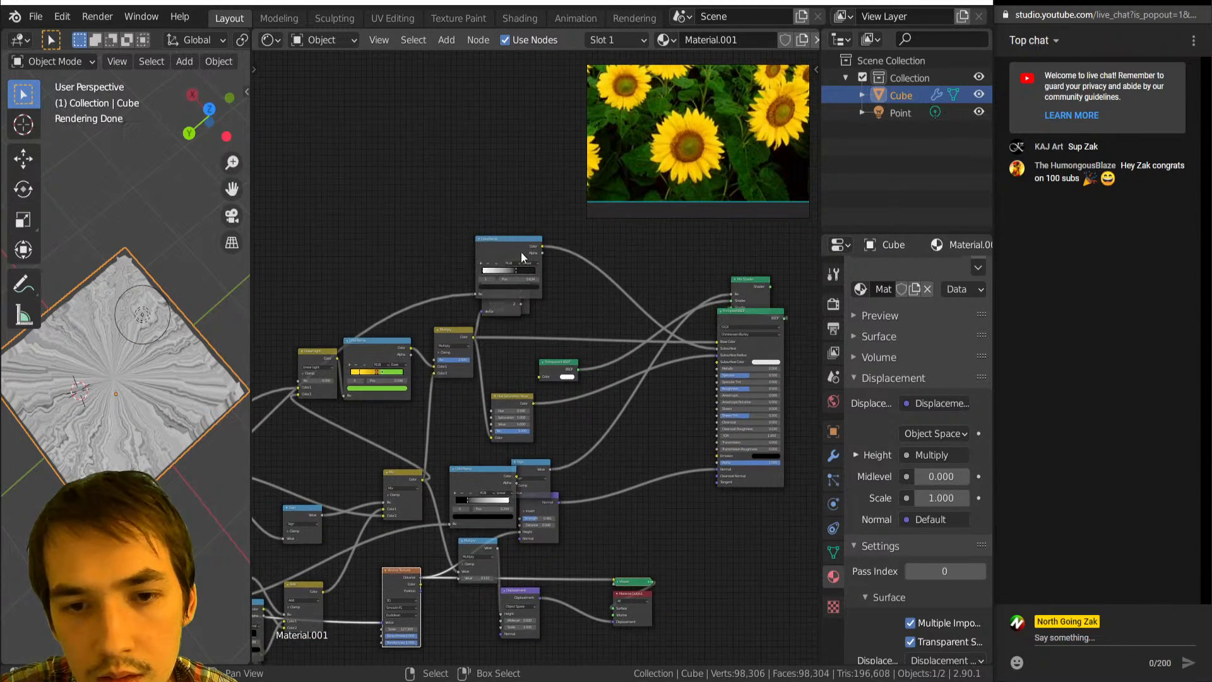
pyautogui.moveTo(522, 239); pyautogui.dragTo(533, 170)
pyautogui.moveTo(494, 293); pyautogui.dragTo(820, 260)
pyautogui.press('Delete')
pyautogui.click(518, 284)
pyautogui.scroll(-3, 707, 339)
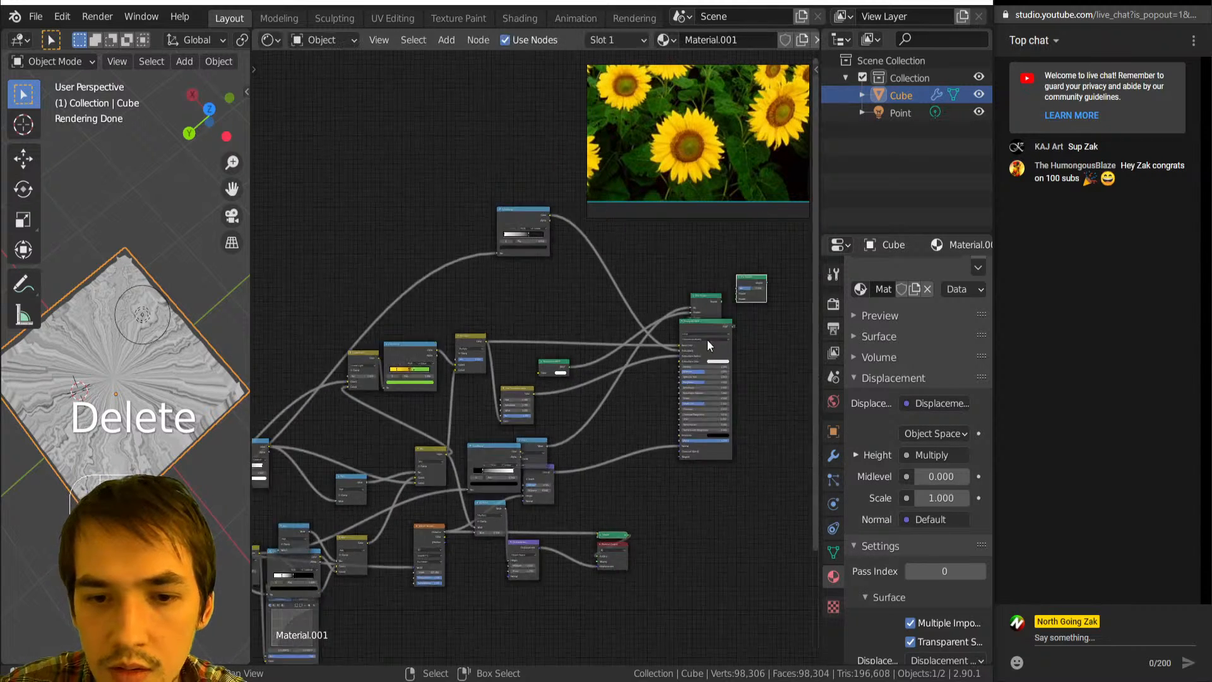
# Place the Transparent BSDF and its Mix Shader after the Principled BSDF, and delete the unconnected Mix Shader.
pyautogui.moveTo(515, 359); pyautogui.dragTo(665, 368)
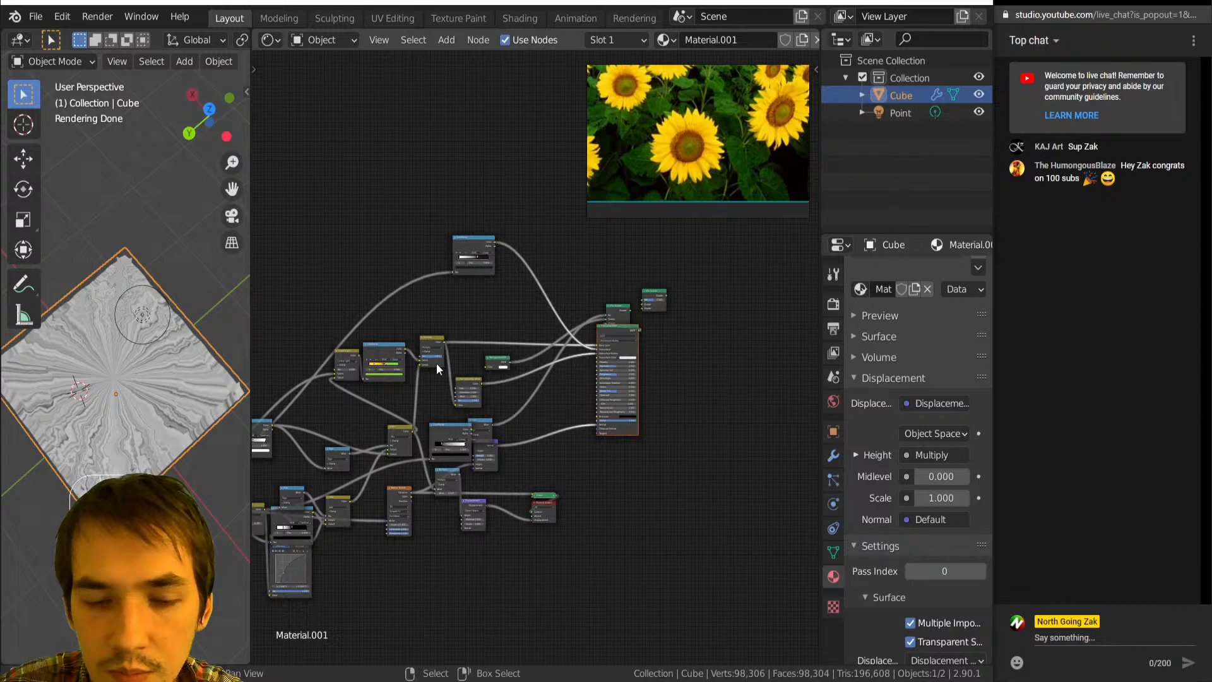
pyautogui.moveTo(497, 370); pyautogui.dragTo(773, 333)
pyautogui.click(662, 308)
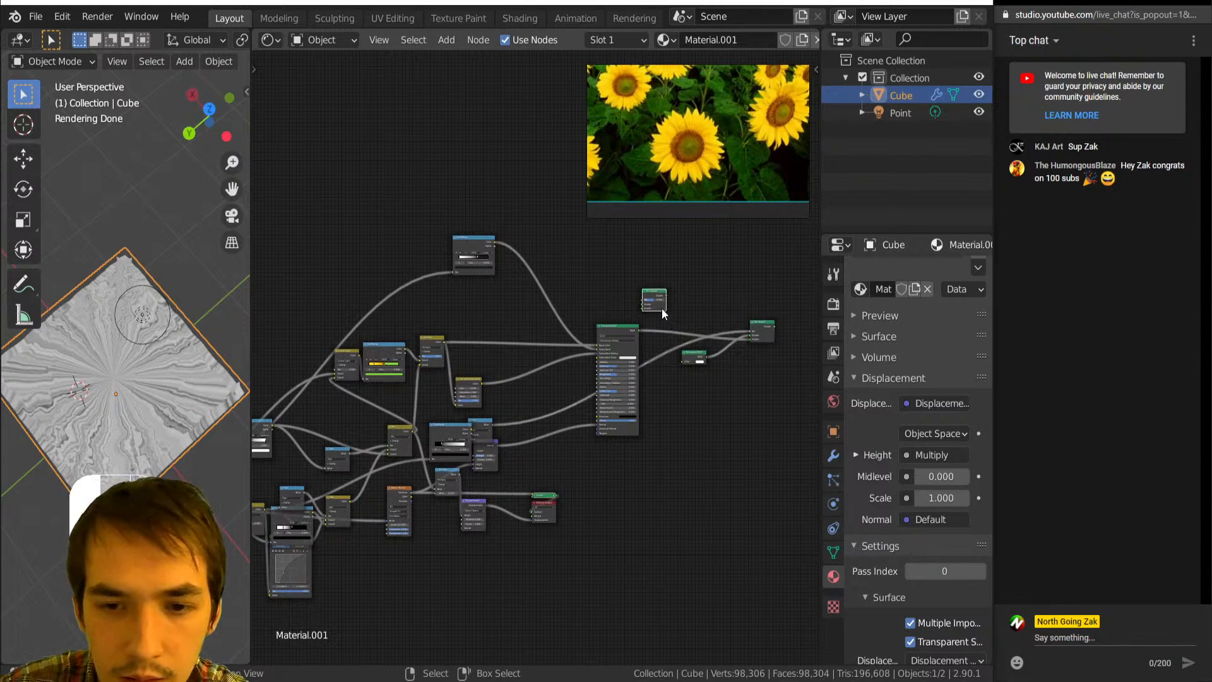
pyautogui.press('Delete')
# Add a reroute point on the links leaving the Multiply node that follows the yellow-green ColorRamp.
pyautogui.scroll(3, 542, 346)
pyautogui.moveTo(464, 370); pyautogui.dragTo(594, 276, button='middle')
pyautogui.scroll(-2, 529, 330)
pyautogui.scroll(4, 529, 334)
pyautogui.moveTo(530, 336); pyautogui.dragTo(494, 367, button='middle')
pyautogui.keyDown('shift'); pyautogui.moveTo(546, 252); pyautogui.dragTo(531, 293, button='right'); pyautogui.keyUp('shift')
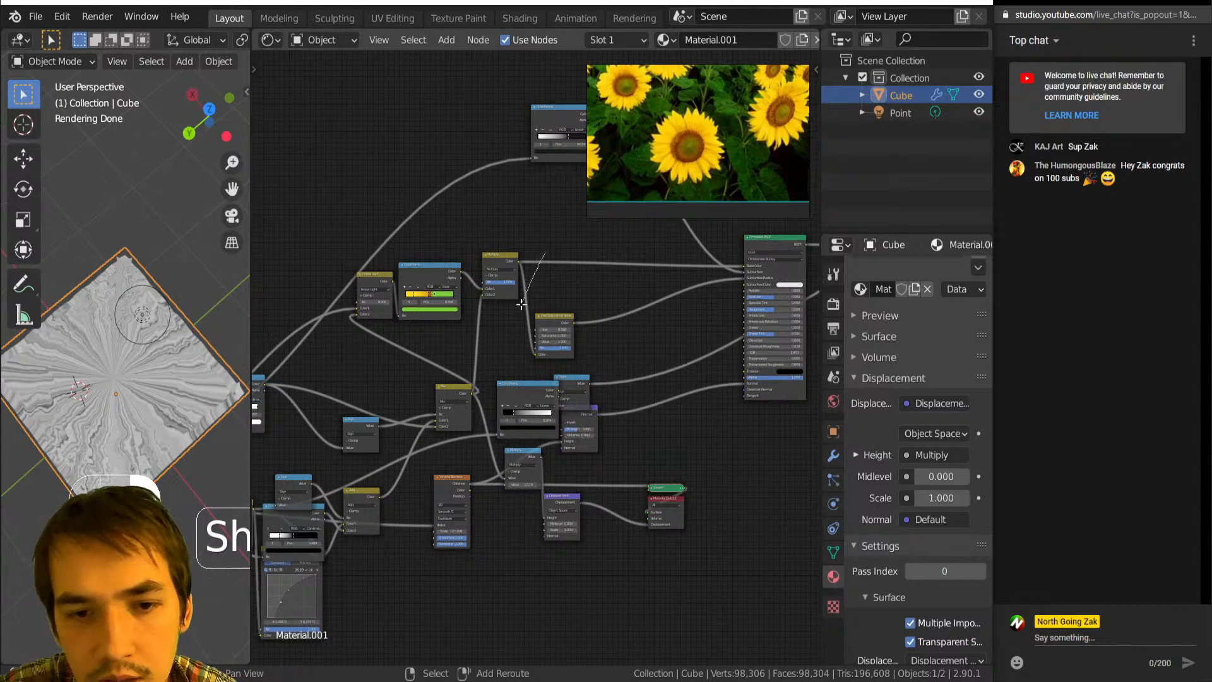
# Insert a MixRGB node between the Multiply node and the reroute, with its blend mode set to Multiply.
pyautogui.hotkey('shift', 'a')
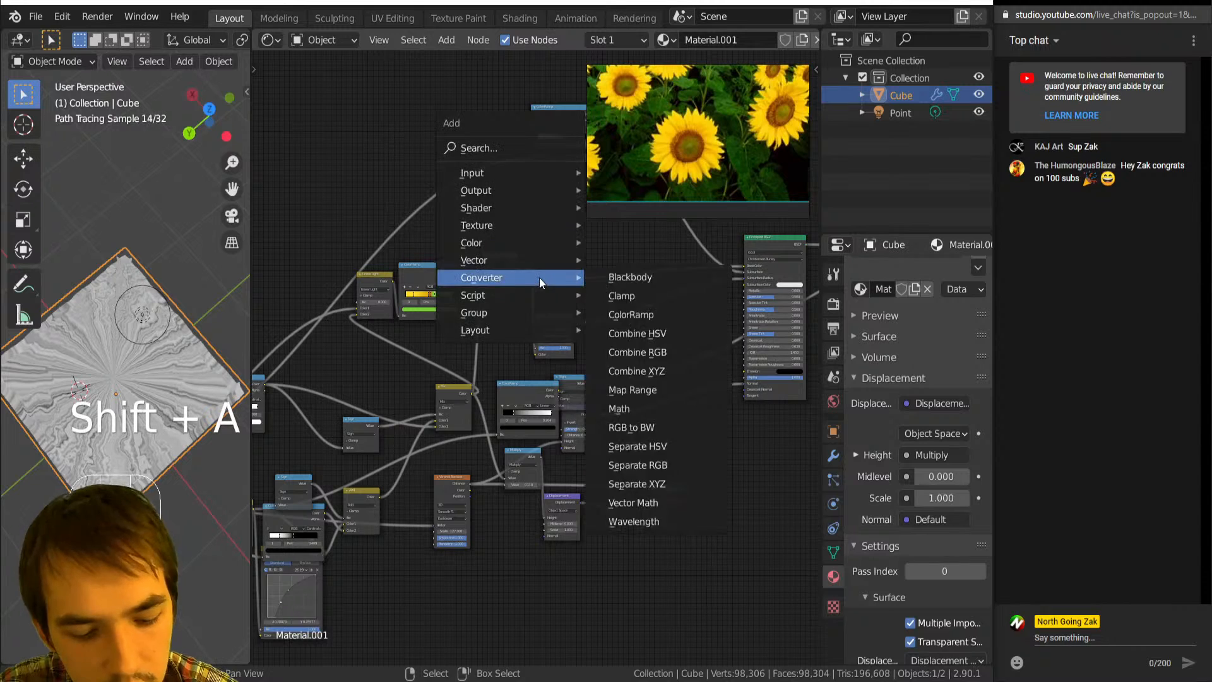
pyautogui.click(632, 341)
pyautogui.click(552, 276)
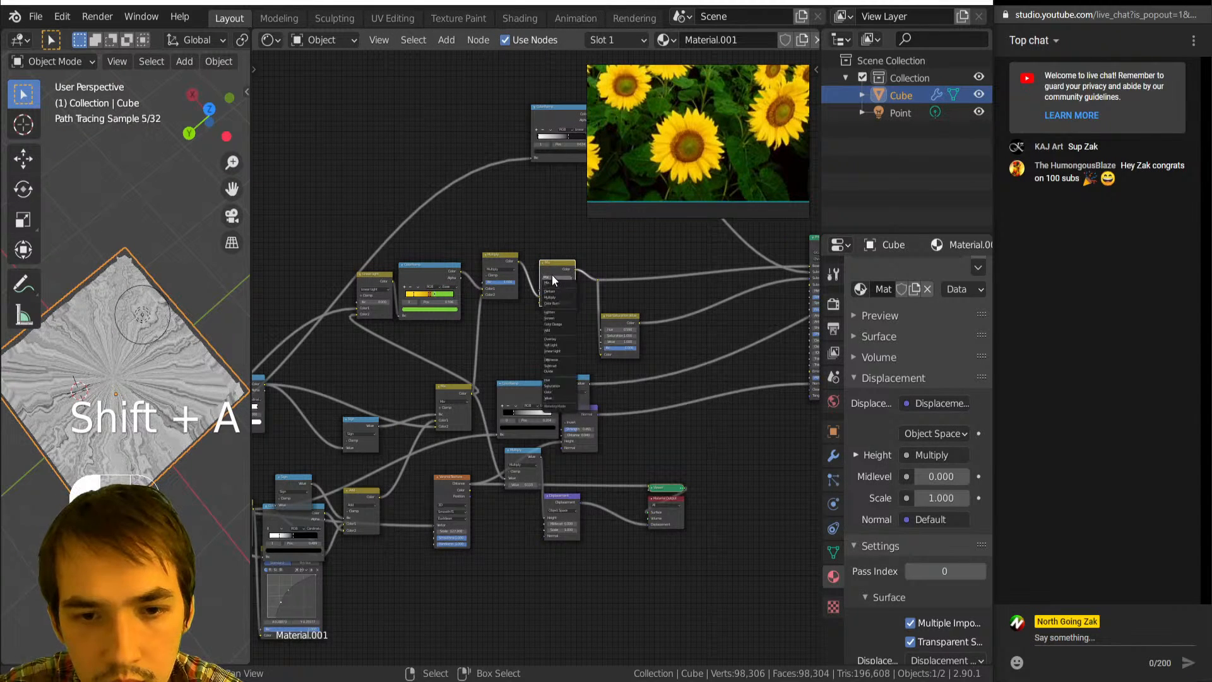
pyautogui.click(559, 404)
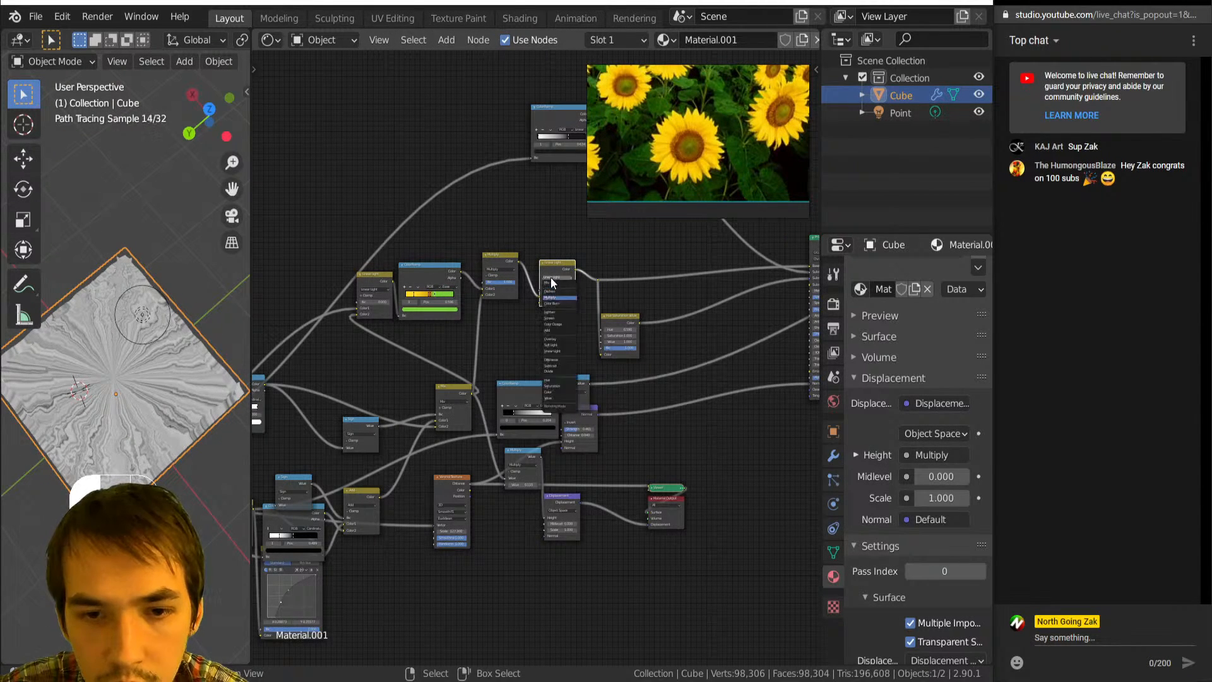
# Connect the Voronoi Texture's Distance to the new Multiply node's Color2, preview it, and set its factor to 0.403.
pyautogui.scroll(3, 566, 355)
pyautogui.moveTo(521, 356); pyautogui.dragTo(597, 384, button='middle')
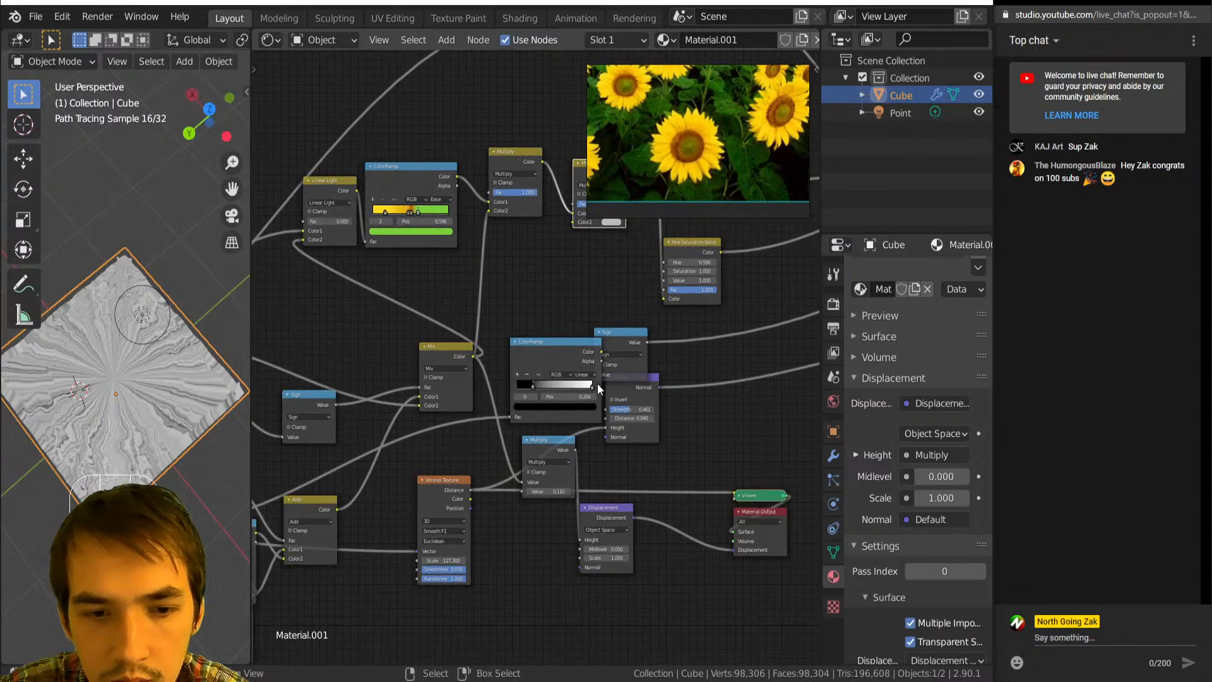
pyautogui.moveTo(471, 490); pyautogui.dragTo(573, 223)
pyautogui.moveTo(590, 186); pyautogui.dragTo(491, 259, button='middle')
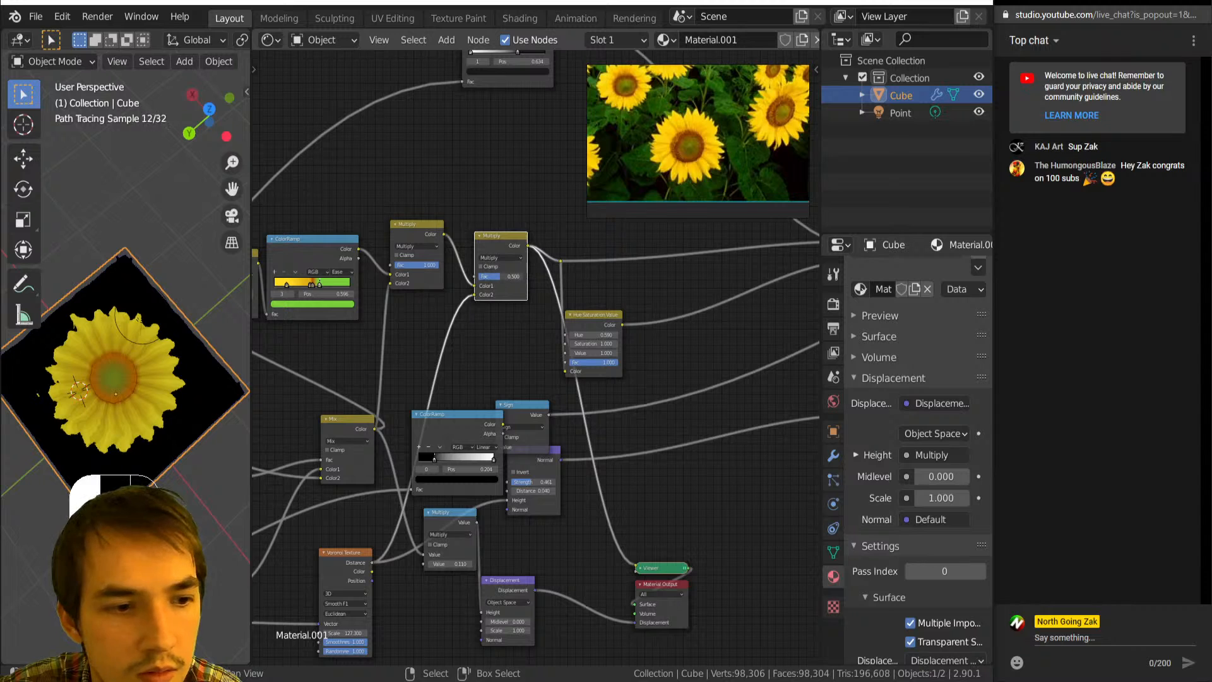
pyautogui.moveTo(499, 276); pyautogui.dragTo(482, 275)
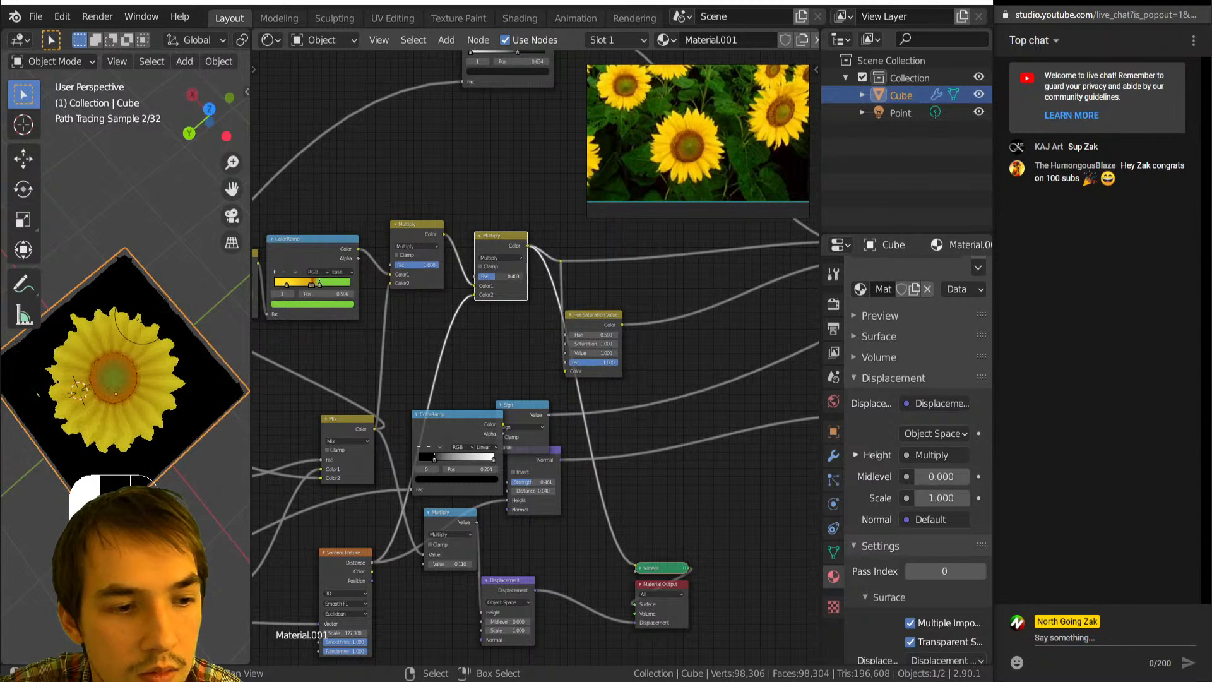
pyautogui.scroll(6, 119, 415)
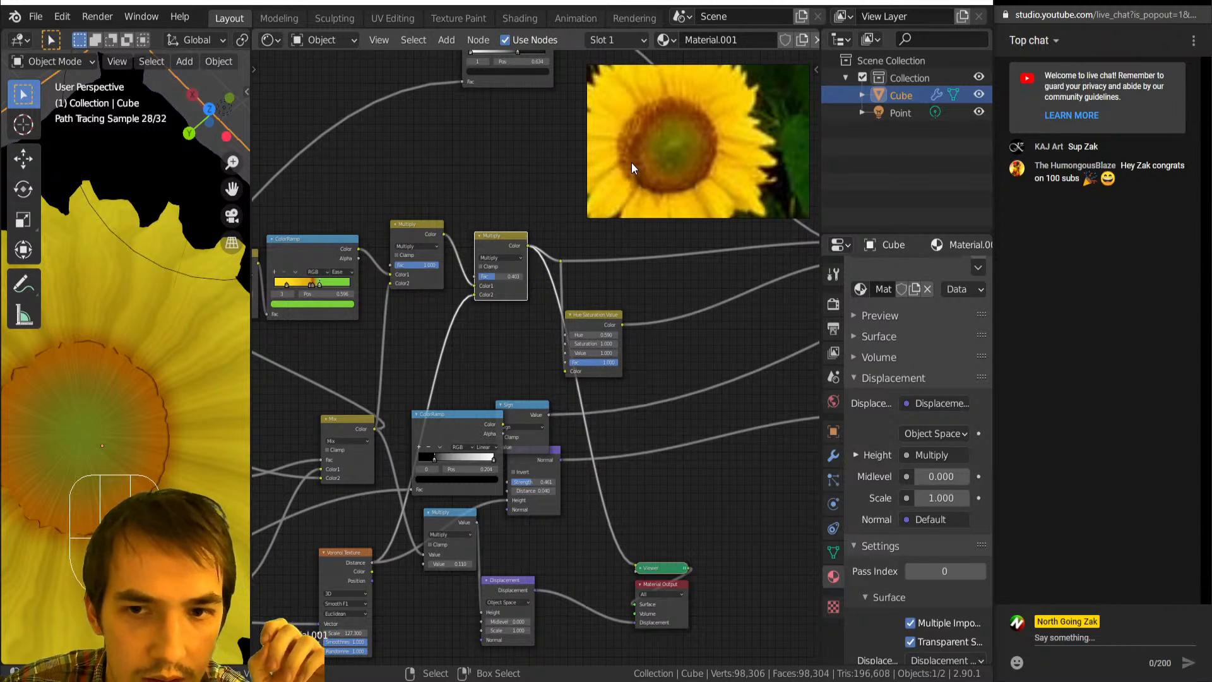
# Reroute the second Multiply node's output links and move the reroute and Hue Saturation Value node closer to the Principled BSDF.
pyautogui.scroll(-3, 492, 396)
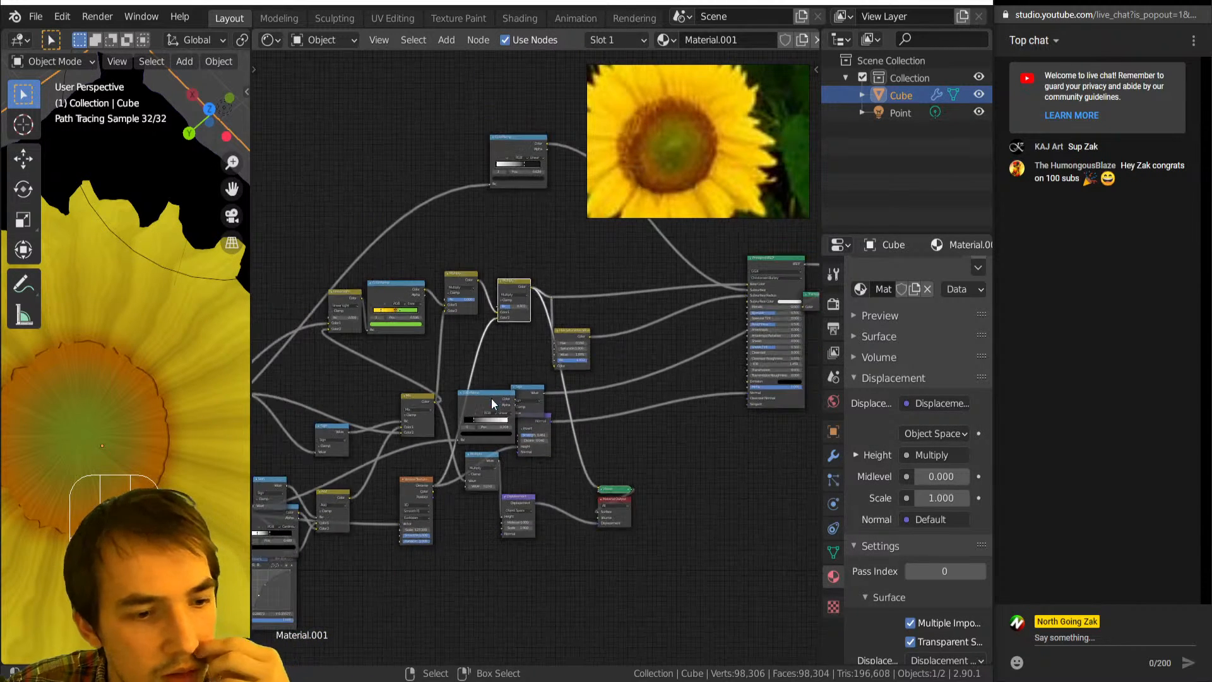
pyautogui.scroll(-1, 513, 359)
pyautogui.scroll(2, 513, 354)
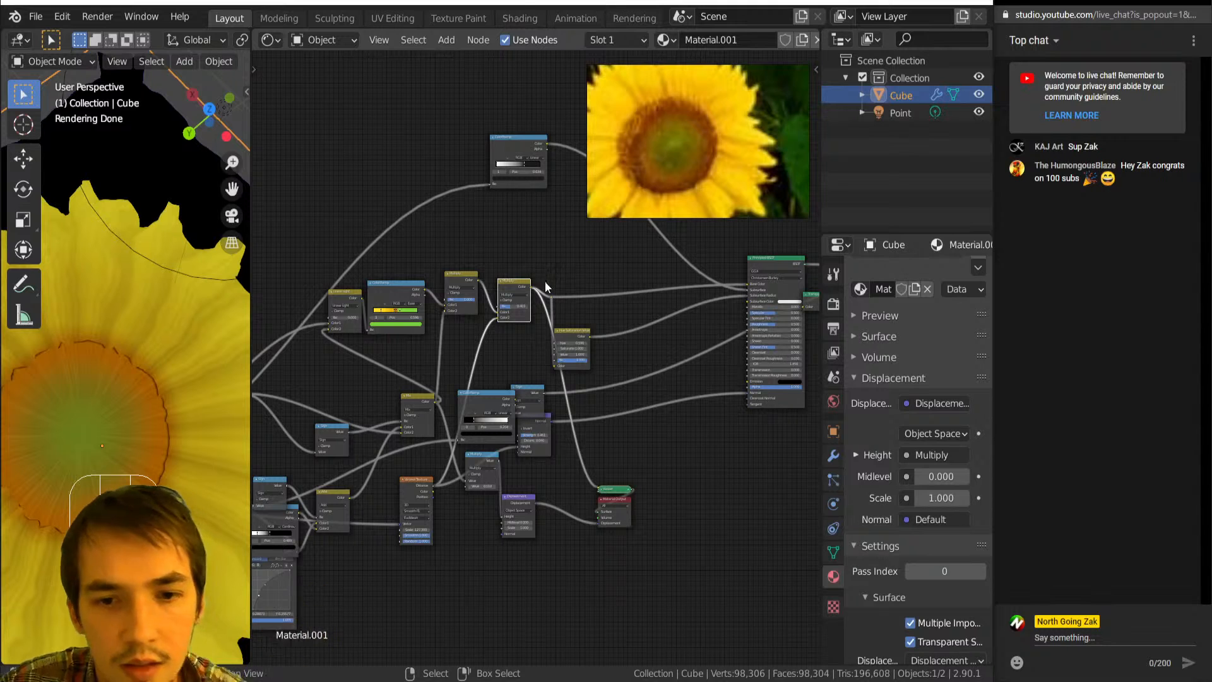
pyautogui.keyDown('shift'); pyautogui.moveTo(544, 308); pyautogui.dragTo(545, 309, button='right'); pyautogui.keyUp('shift')
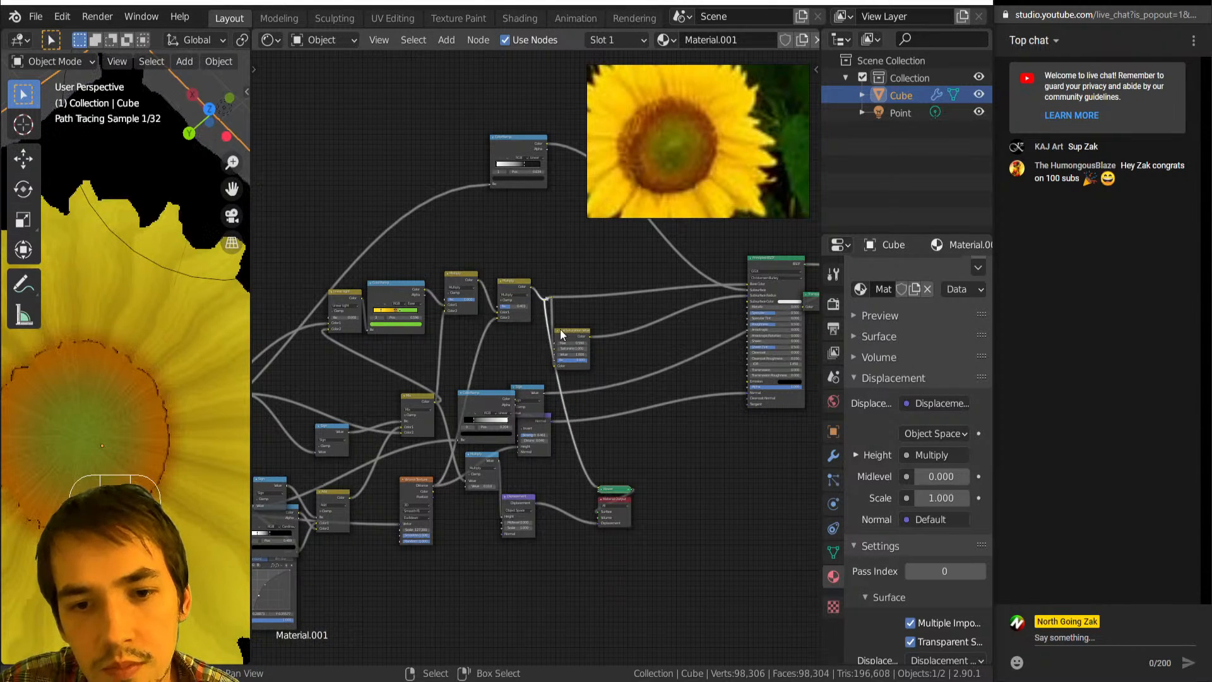
pyautogui.moveTo(540, 283); pyautogui.dragTo(611, 365)
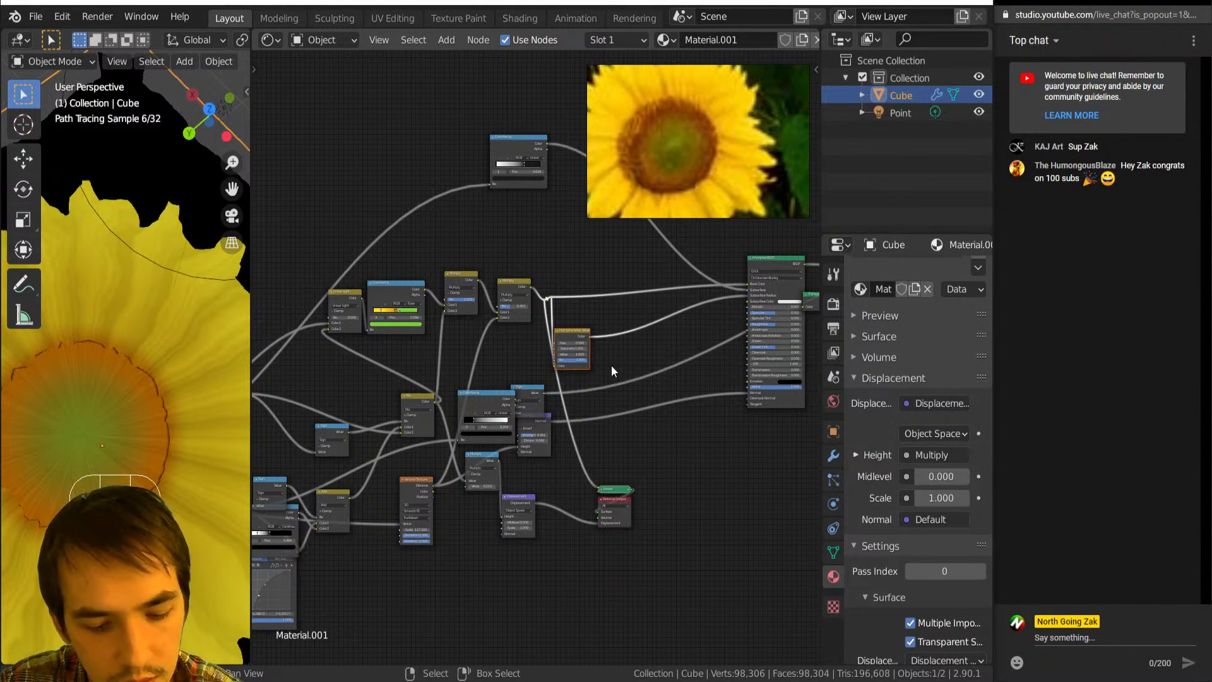
pyautogui.press('g')
pyautogui.click(684, 354)
pyautogui.moveTo(642, 321); pyautogui.dragTo(691, 308)
pyautogui.click(650, 314)
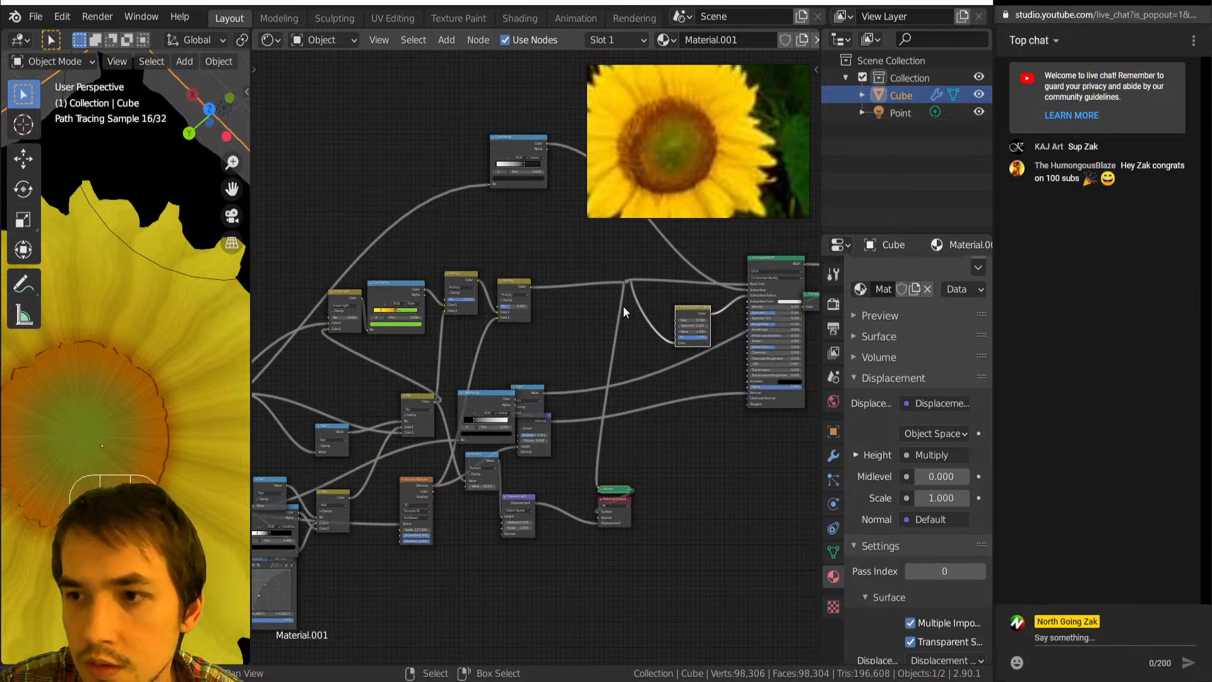
# Duplicate the second Multiply node and insert the copy right after it in the color chain.
pyautogui.scroll(1, 552, 313)
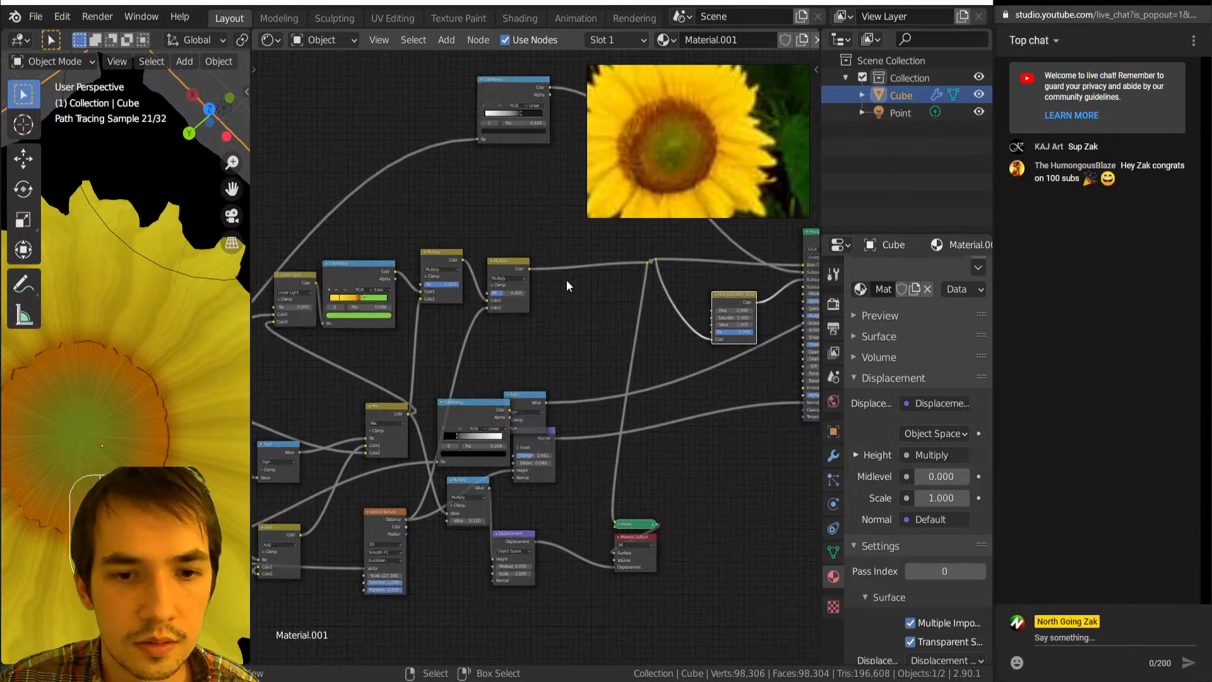
pyautogui.hotkey('shift', 'd')
pyautogui.click(566, 267)
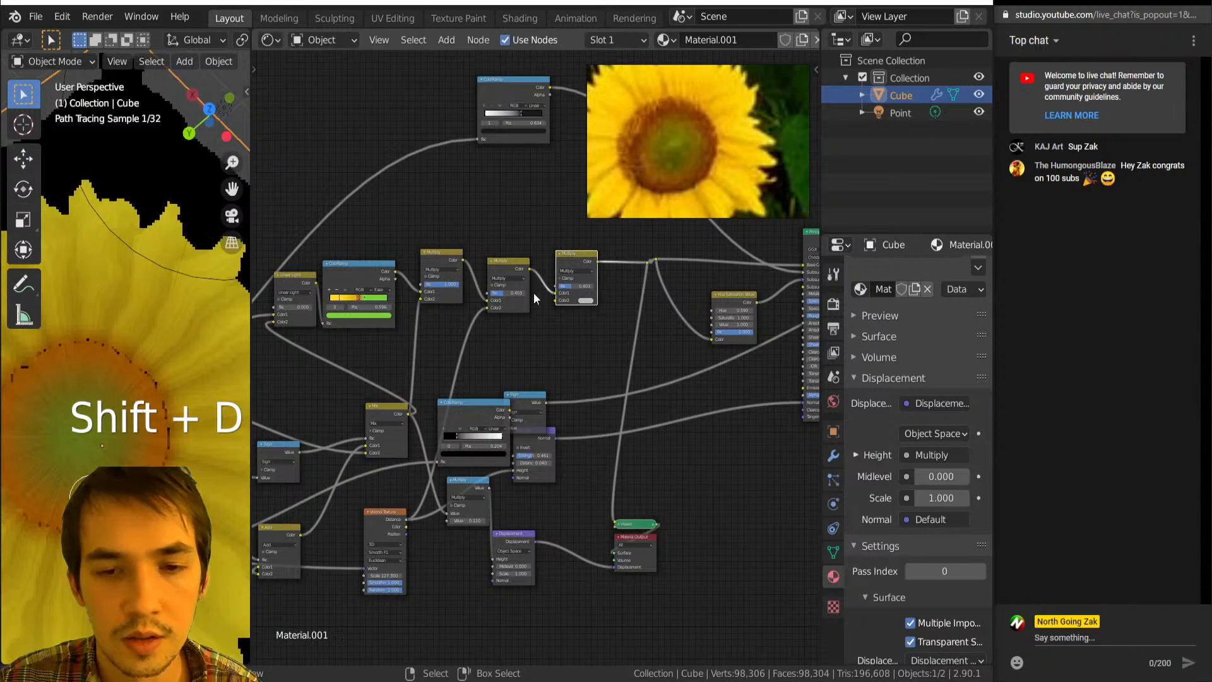
# Connect the spherical Gradient Texture's Color output to the third Multiply node's Color2 input.
pyautogui.scroll(-4, 564, 324)
pyautogui.moveTo(330, 427); pyautogui.dragTo(450, 369, button='middle')
pyautogui.scroll(5, 449, 367)
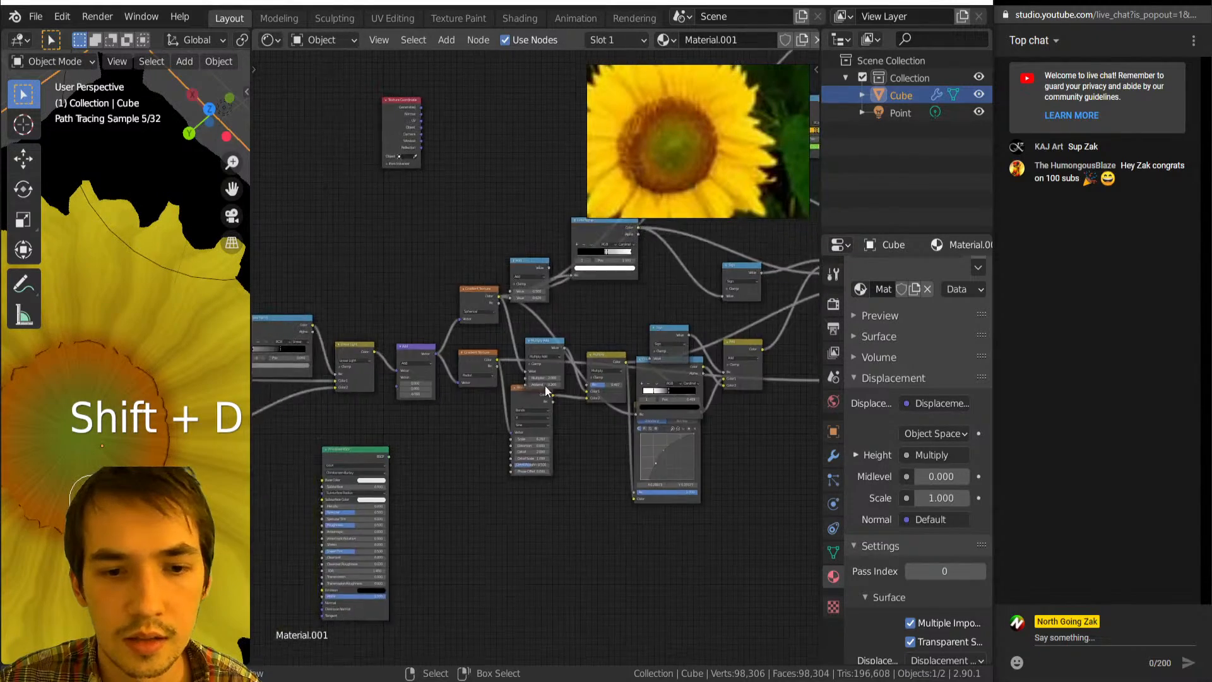
pyautogui.scroll(-3, 565, 328)
pyautogui.moveTo(567, 322); pyautogui.dragTo(352, 450, button='middle')
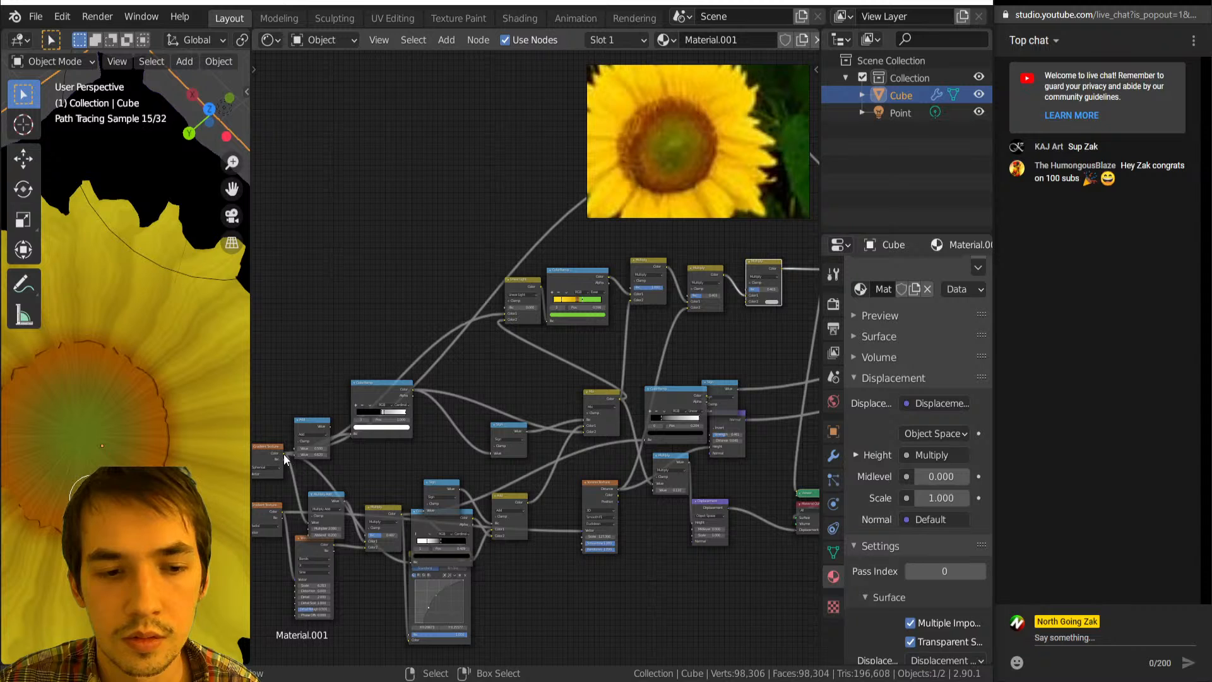
pyautogui.moveTo(283, 453); pyautogui.dragTo(746, 301)
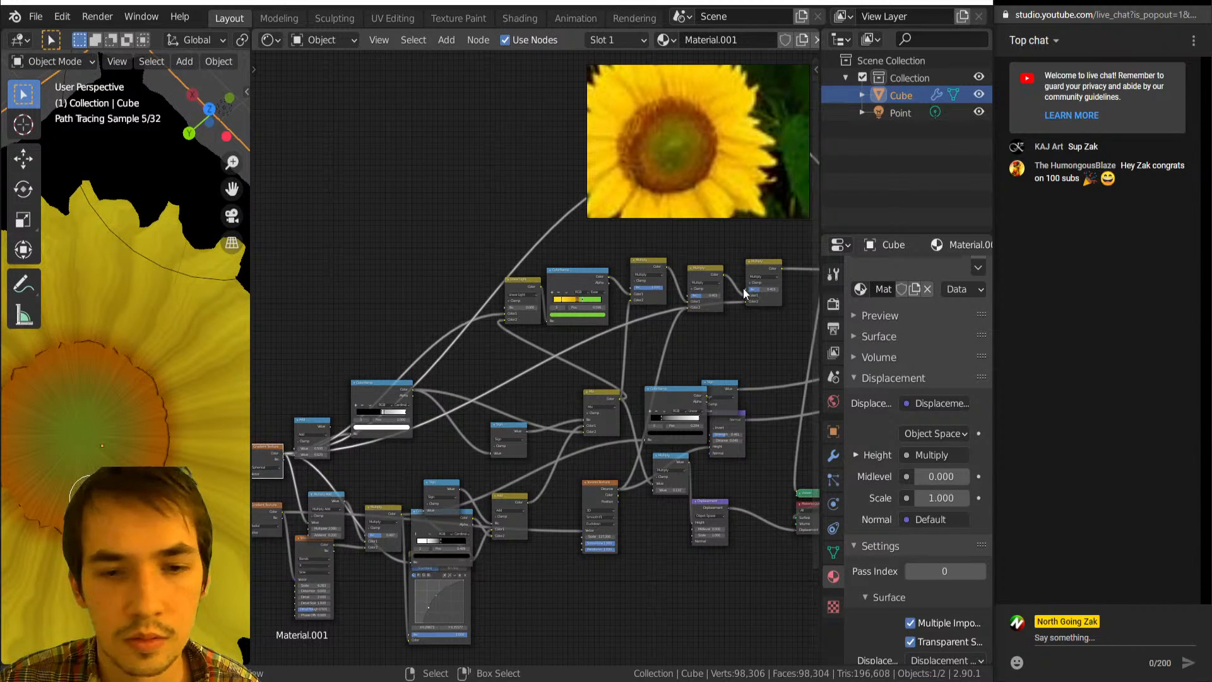
# Insert a Wave Texture node into the link between the Gradient Texture and the third Multiply node.
pyautogui.scroll(3, 694, 322)
pyautogui.hotkey('shift', 'a')
pyautogui.moveTo(646, 374)
pyautogui.press('t')
pyautogui.press('w')
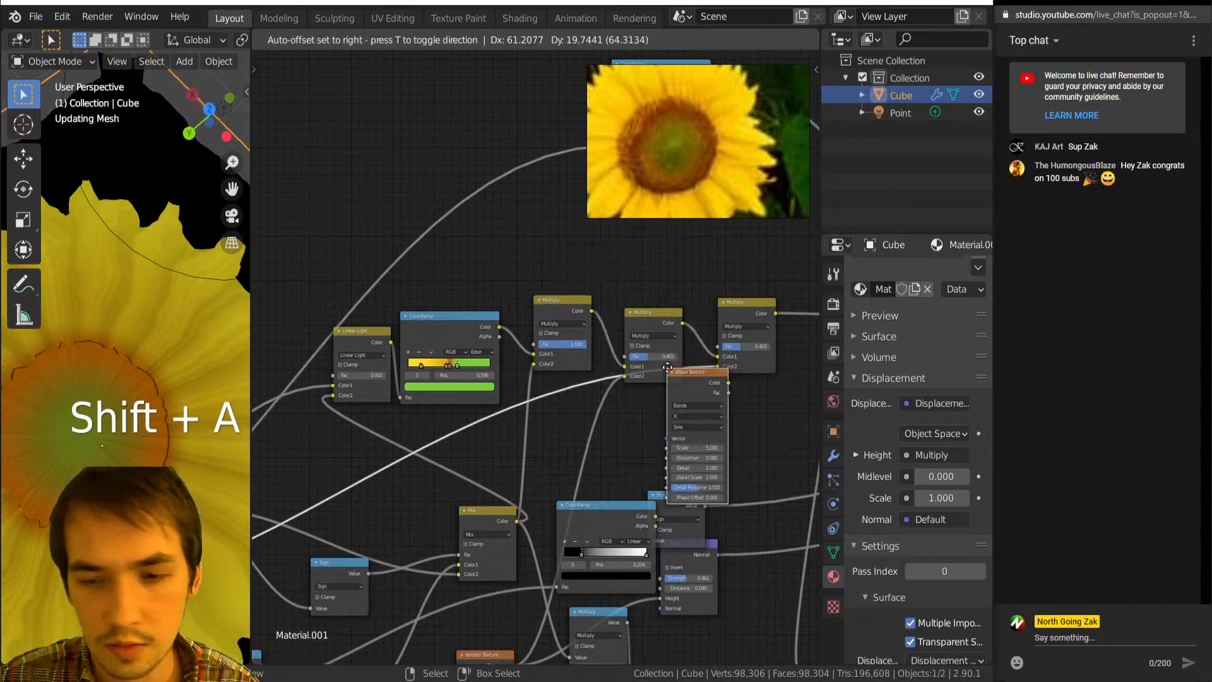
pyautogui.click(672, 419)
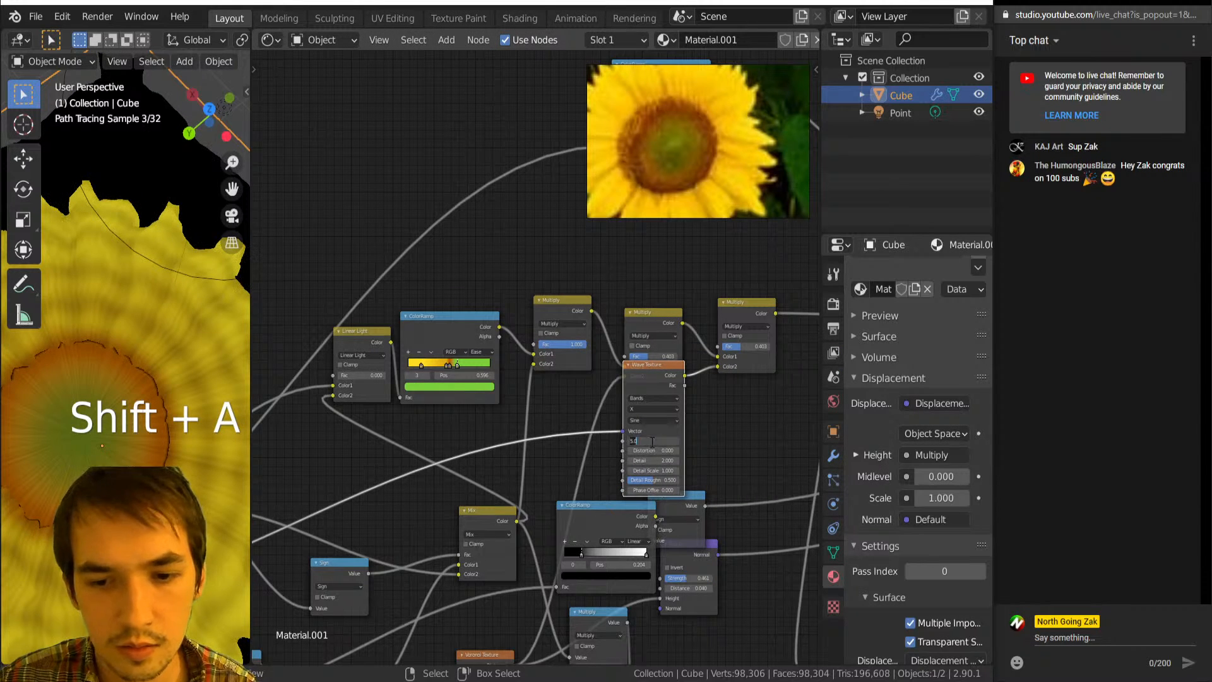
# Set the Wave Texture's scale to 31.416 (10 times pi) and the third Multiply node's factor to about 0.7.
pyautogui.click(653, 442)
pyautogui.write('pi')
pyautogui.press('Return')
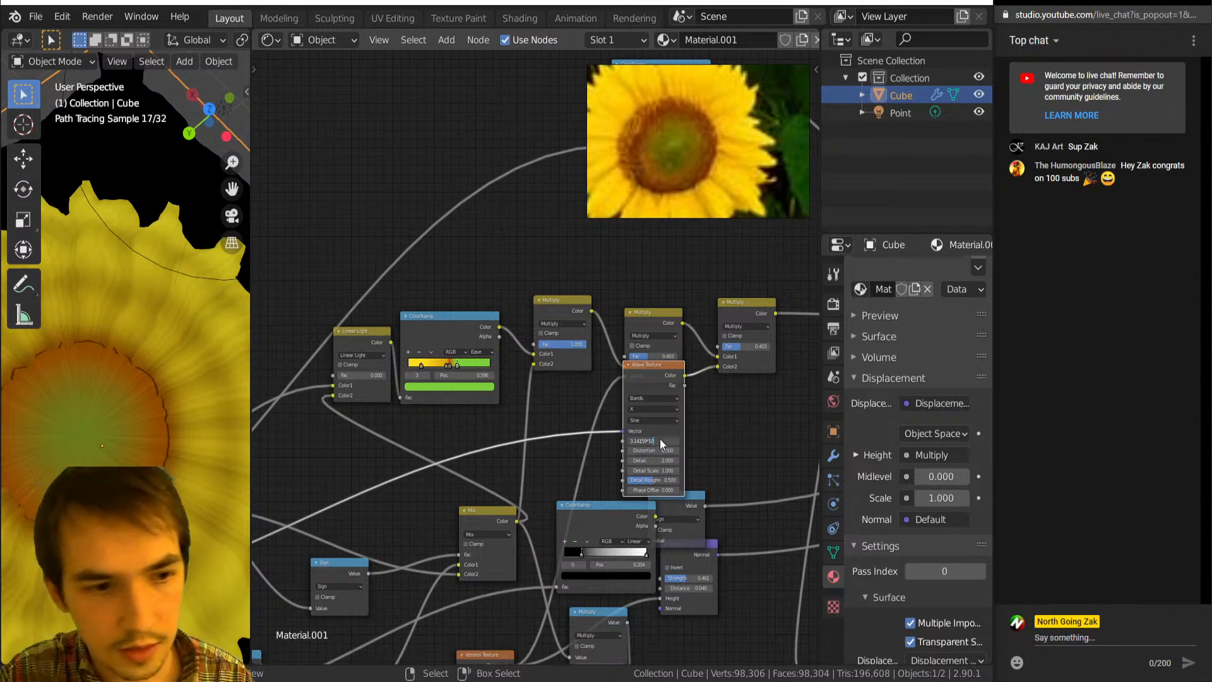
pyautogui.press('Return')
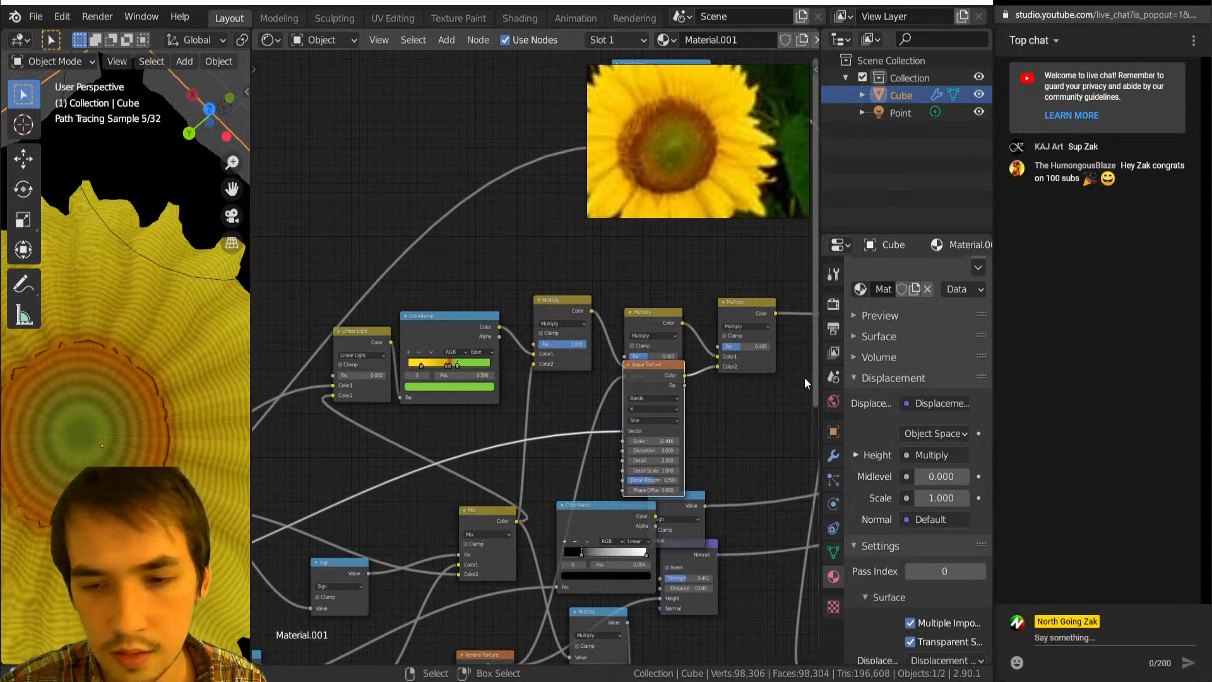
pyautogui.moveTo(742, 346); pyautogui.dragTo(795, 346)
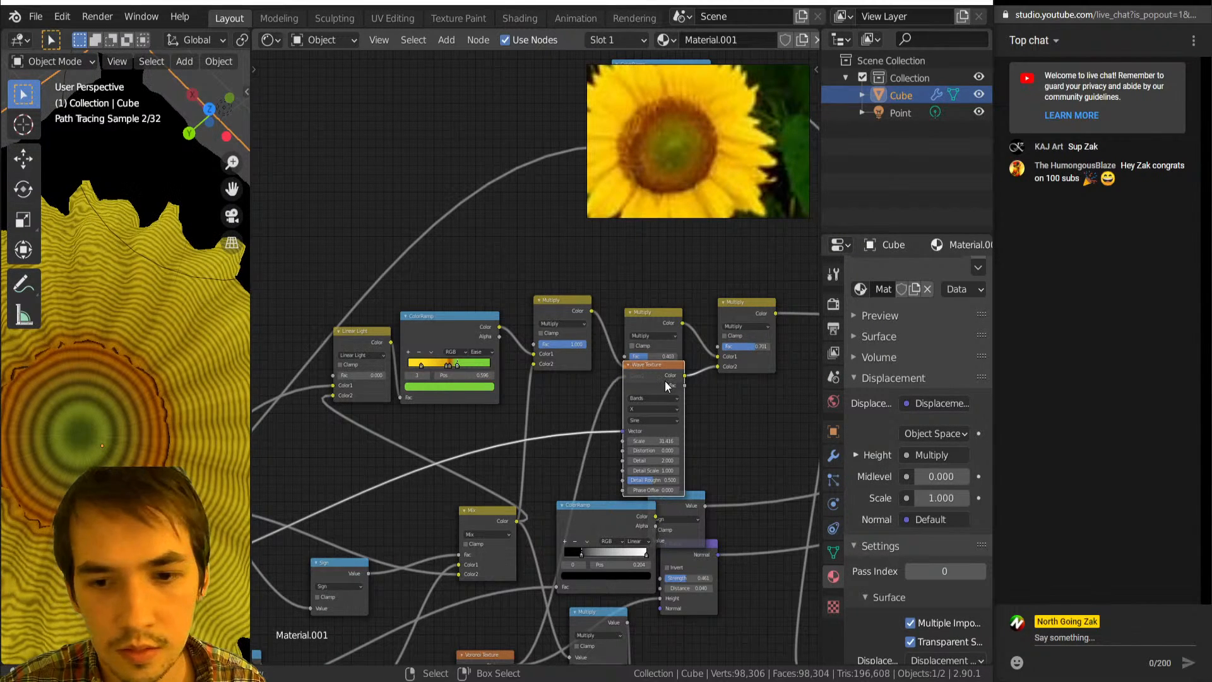
pyautogui.hotkey('shift', 'd')
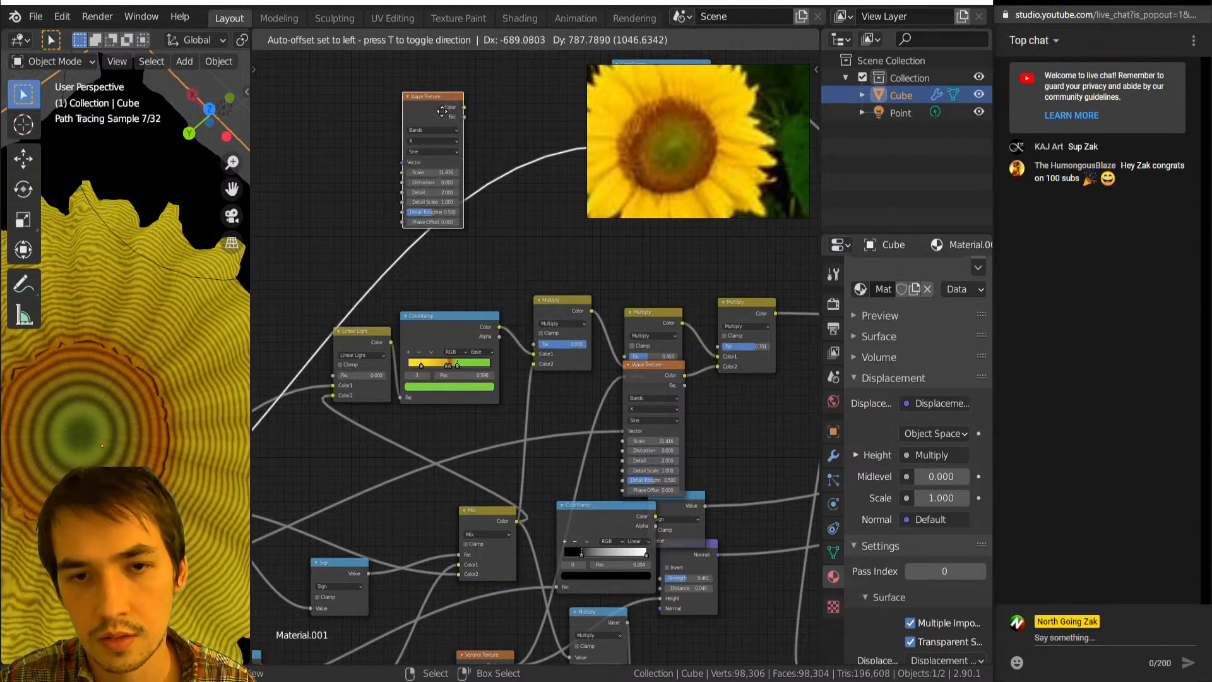
pyautogui.click(332, 134)
pyautogui.press('Delete')
# Switch the Wave Texture feeding the third Multiply node to a Voronoi Texture.
pyautogui.click(645, 385)
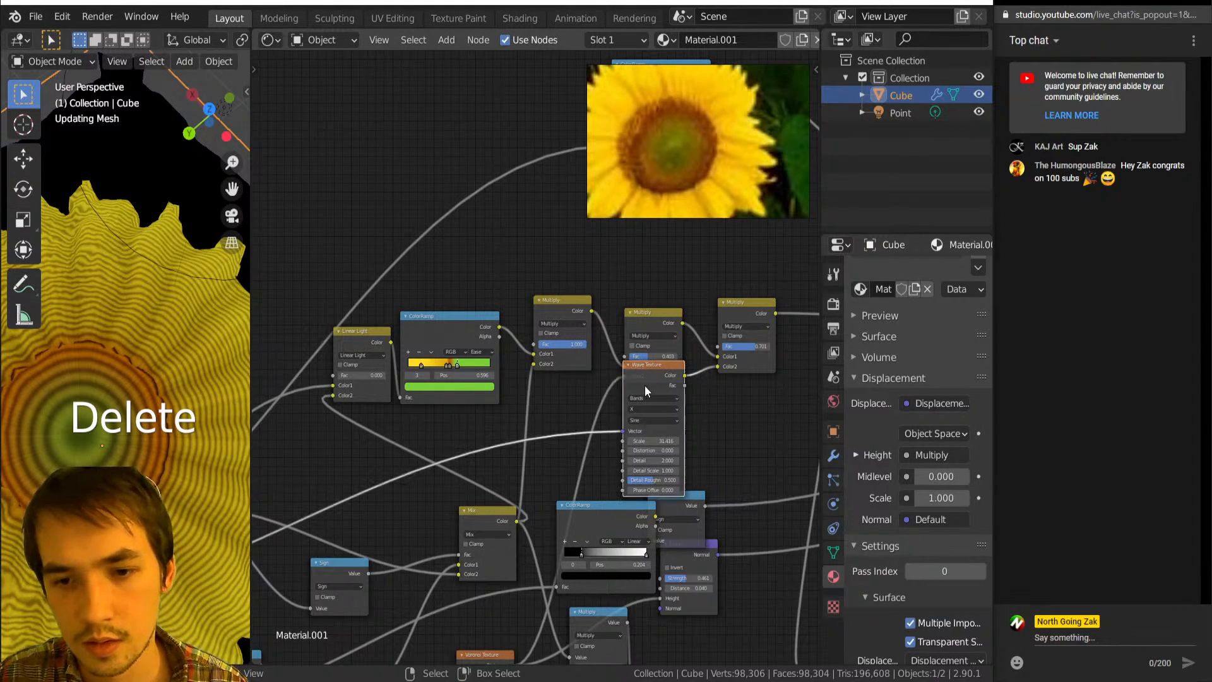
pyautogui.hotkey('shift', 's')
pyautogui.press('v')
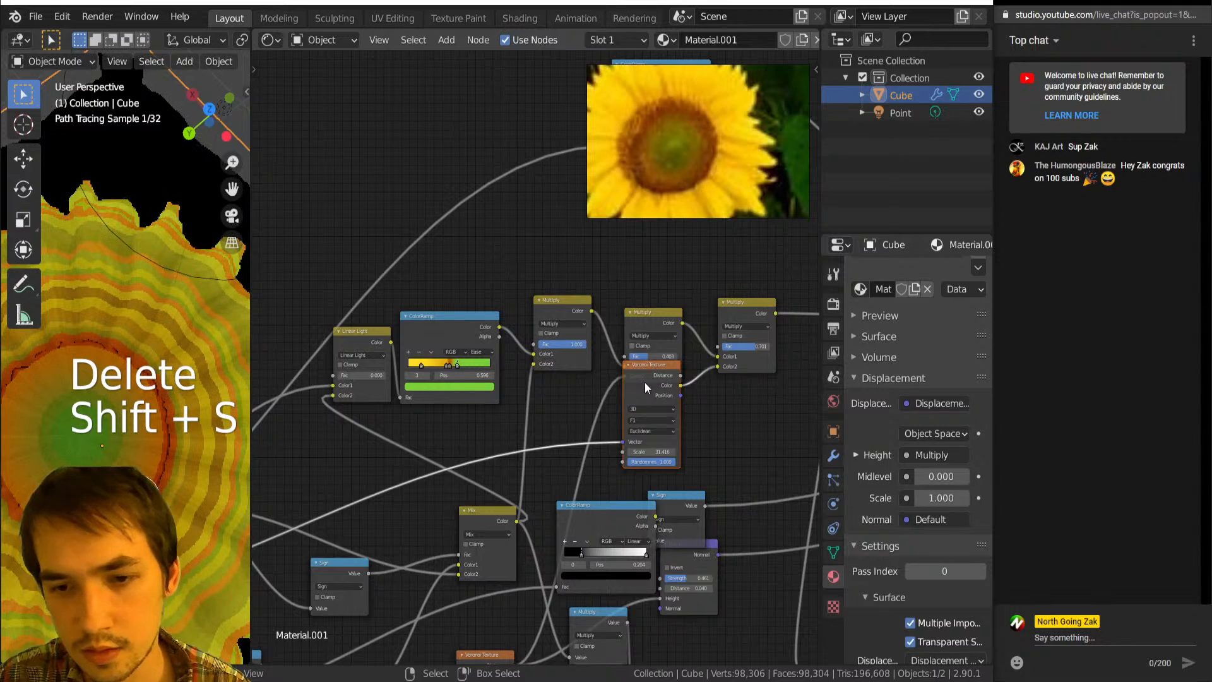
# Separate the Voronoi Texture from the second Multiply node, connect its Distance output to the third Multiply node's Color2 and increase the Voronoi scale.
pyautogui.moveTo(645, 382); pyautogui.dragTo(646, 414)
pyautogui.moveTo(657, 337); pyautogui.dragTo(653, 307)
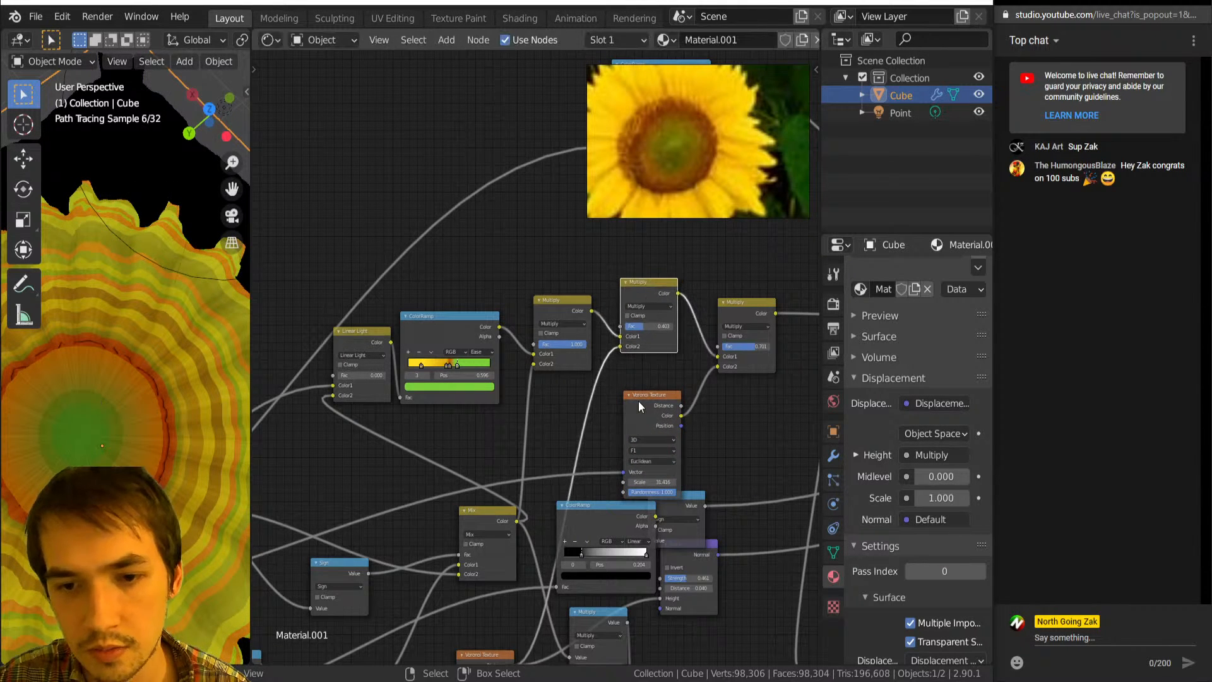
pyautogui.moveTo(639, 403); pyautogui.dragTo(634, 381)
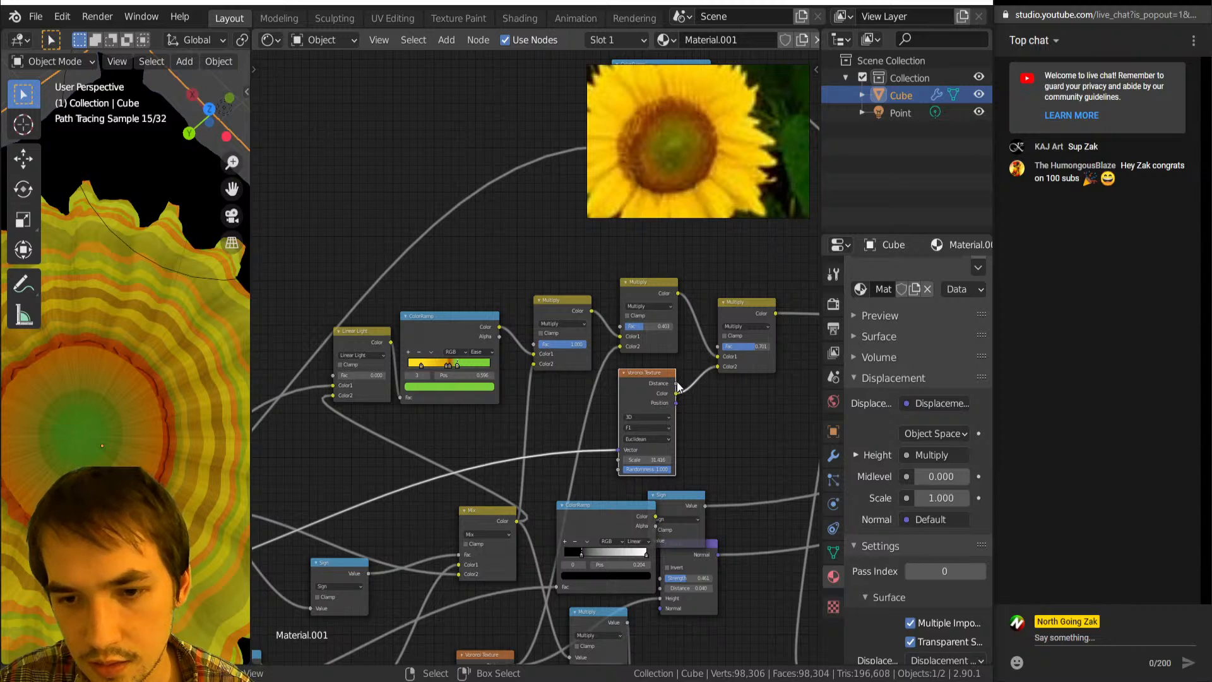
pyautogui.moveTo(676, 384); pyautogui.dragTo(720, 367)
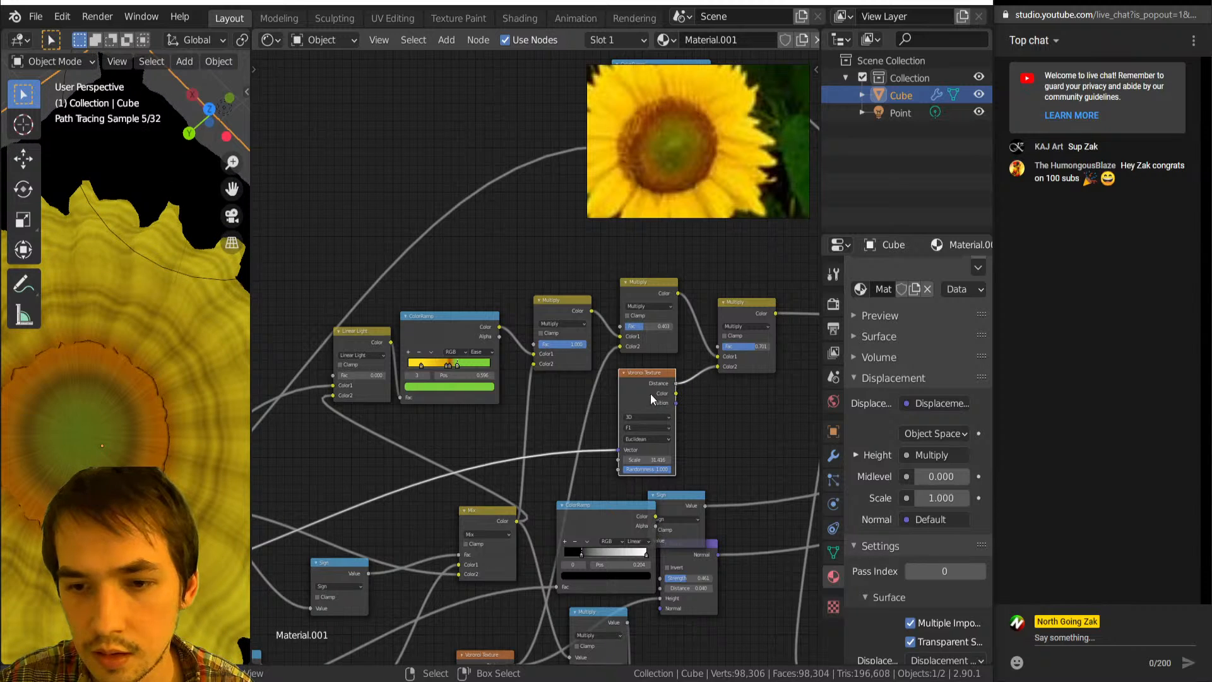
pyautogui.moveTo(645, 460); pyautogui.dragTo(714, 460)
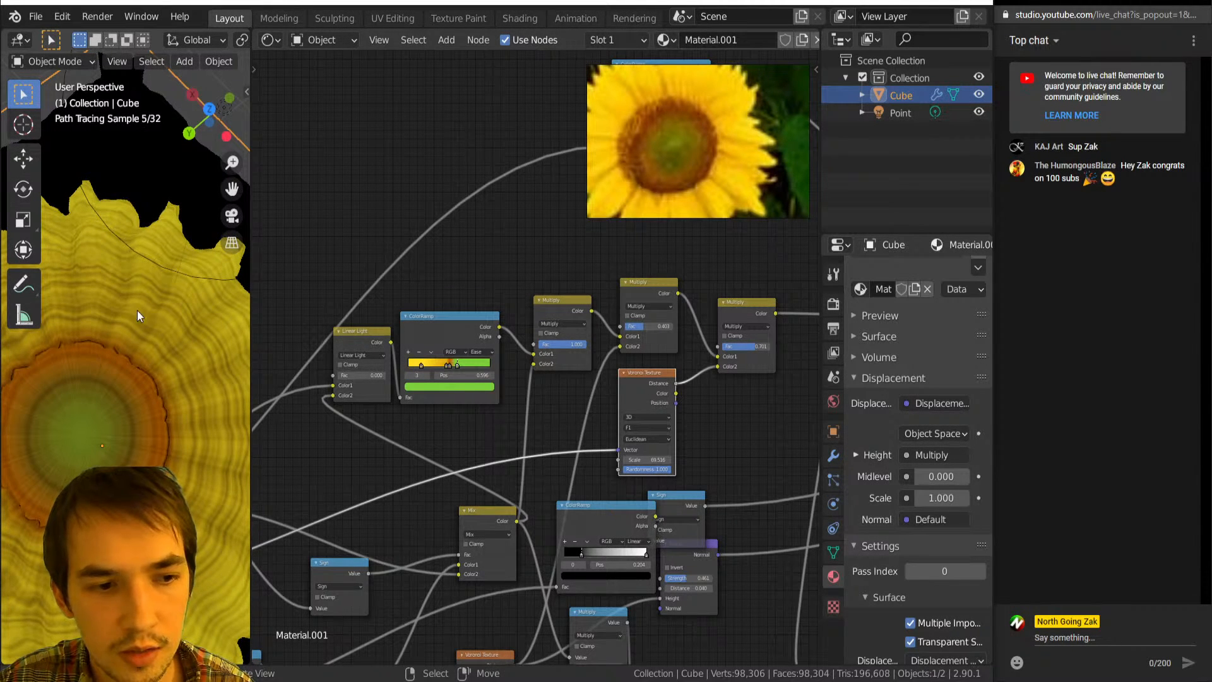
# Connect the Color output of the ColorRamp near the start of the node chain to the third Multiply node's factor.
pyautogui.scroll(-5, 590, 452)
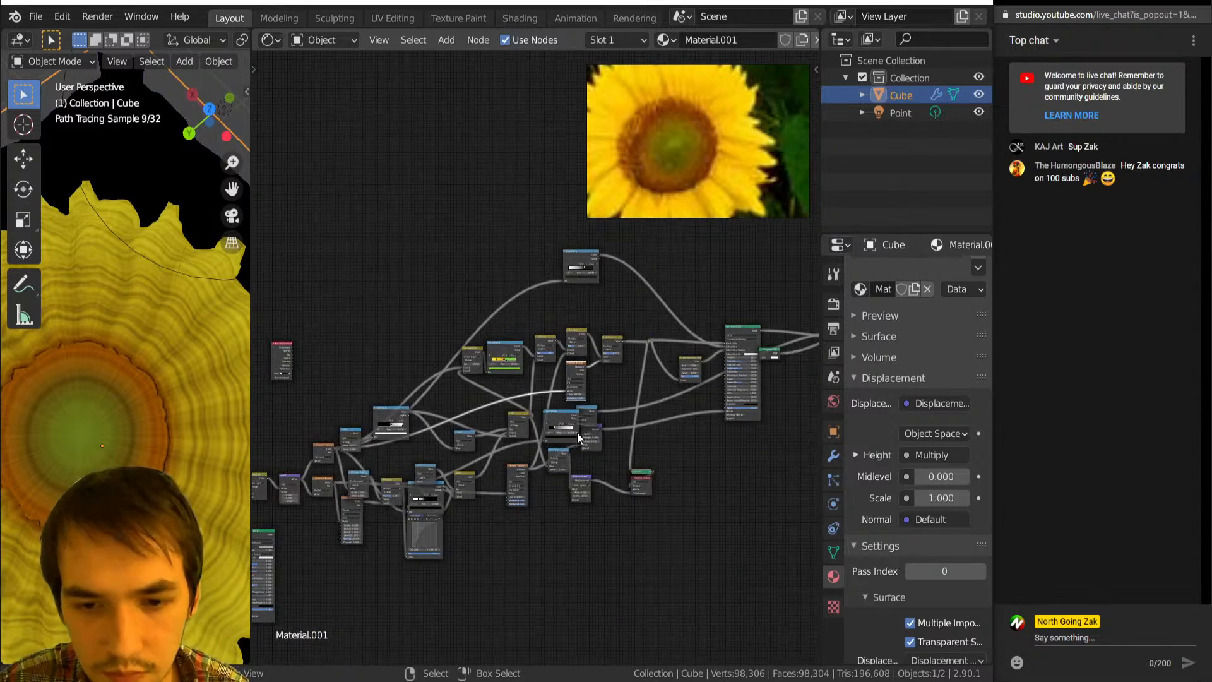
pyautogui.moveTo(408, 450); pyautogui.dragTo(468, 427, button='middle')
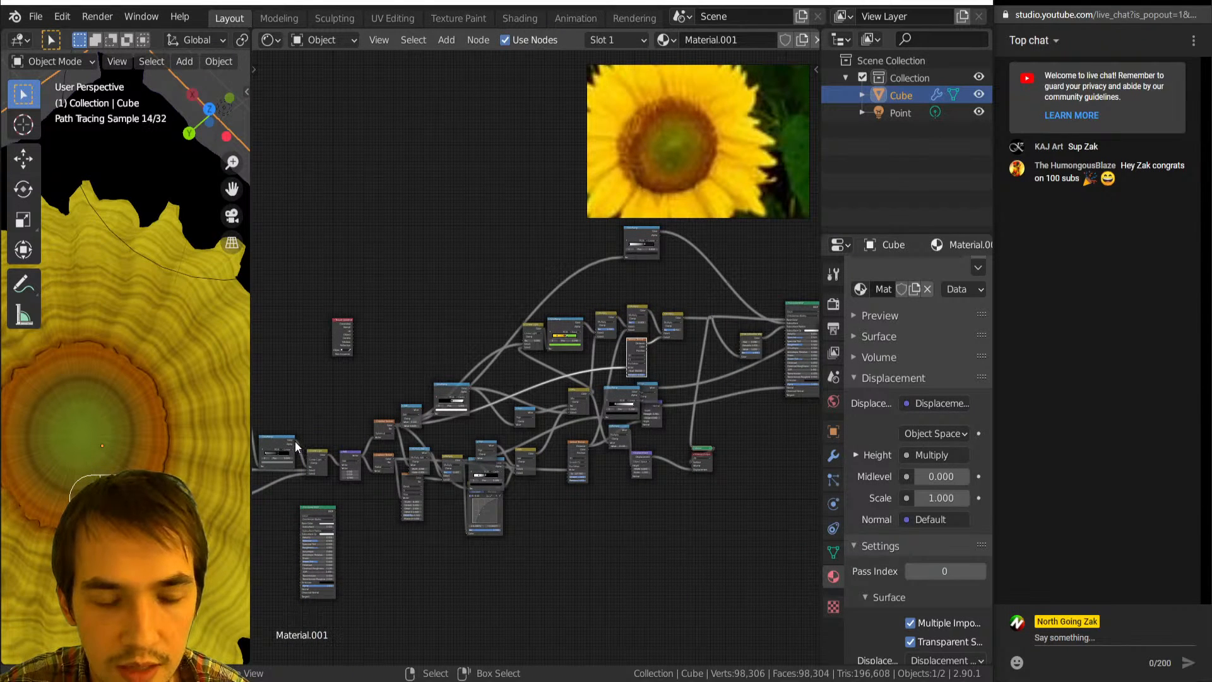
pyautogui.moveTo(297, 441); pyautogui.dragTo(660, 330)
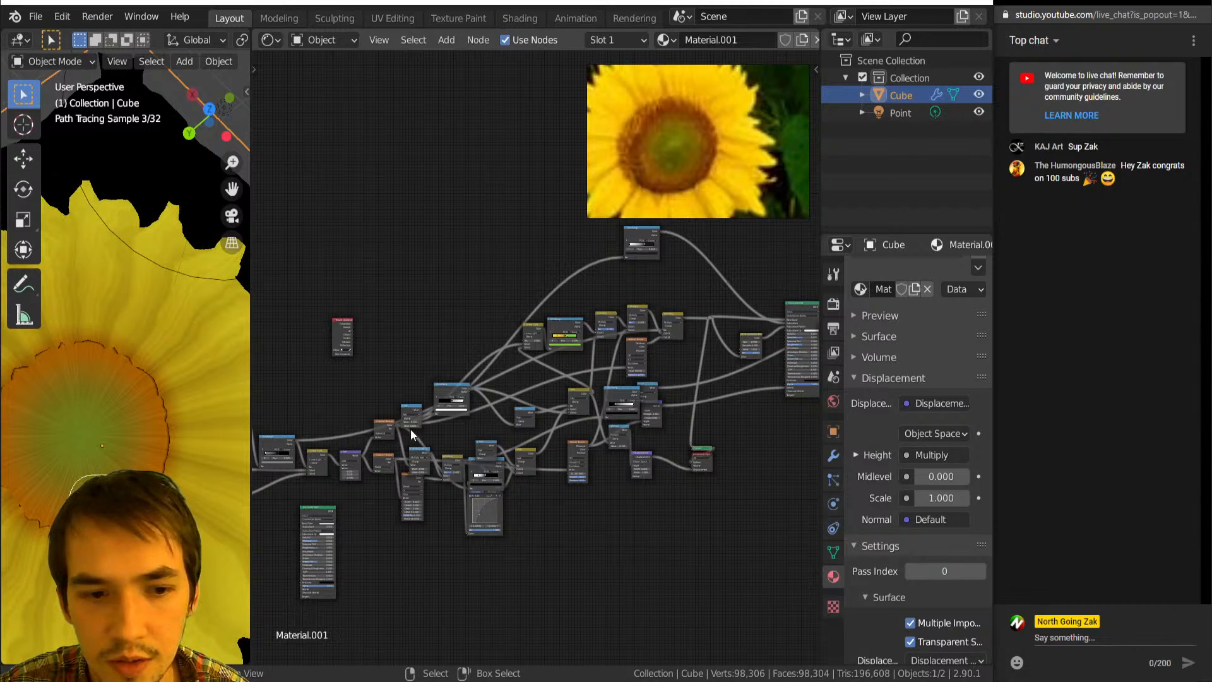
# Preview the ColorRamp that masks the flower's center, connect its Color output to the third Multiply node's factor, and preview that Multiply node.
pyautogui.moveTo(483, 391); pyautogui.dragTo(433, 439, button='middle')
pyautogui.scroll(4, 433, 439)
pyautogui.keyDown('ctrl'); pyautogui.keyDown('shift'); pyautogui.click(357, 461); pyautogui.keyUp('shift'); pyautogui.keyUp('ctrl')
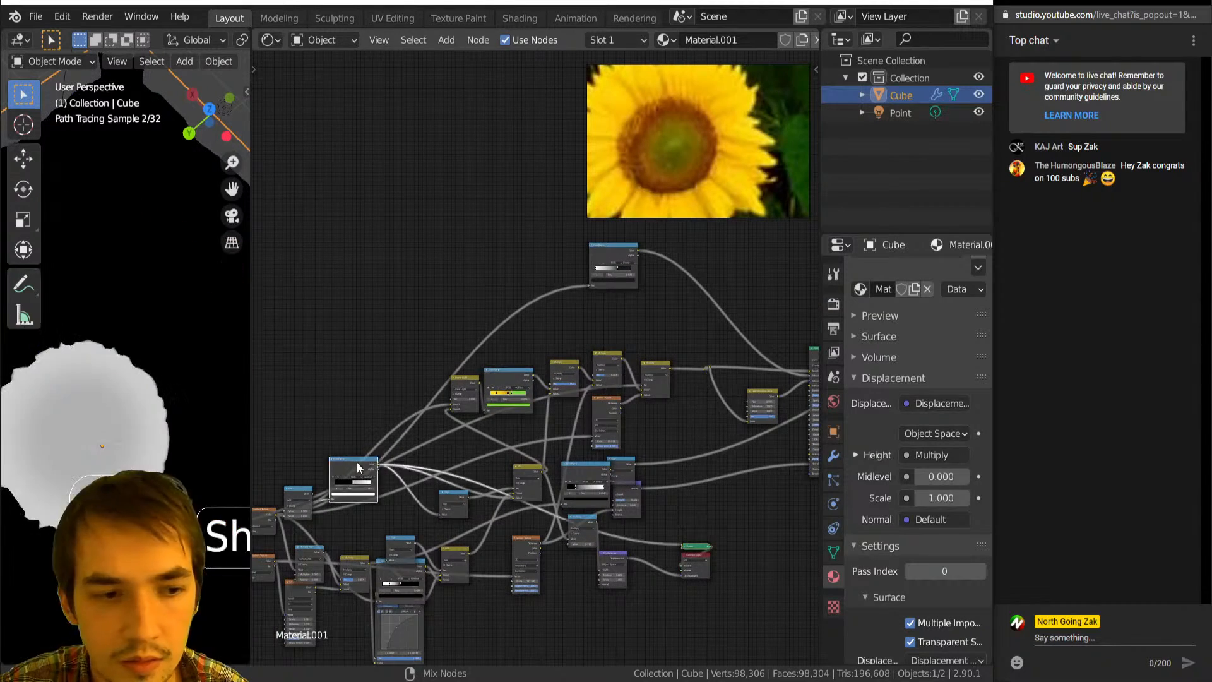
pyautogui.moveTo(357, 461); pyautogui.dragTo(449, 457, button='middle')
pyautogui.moveTo(443, 445); pyautogui.dragTo(707, 358)
pyautogui.click(720, 349)
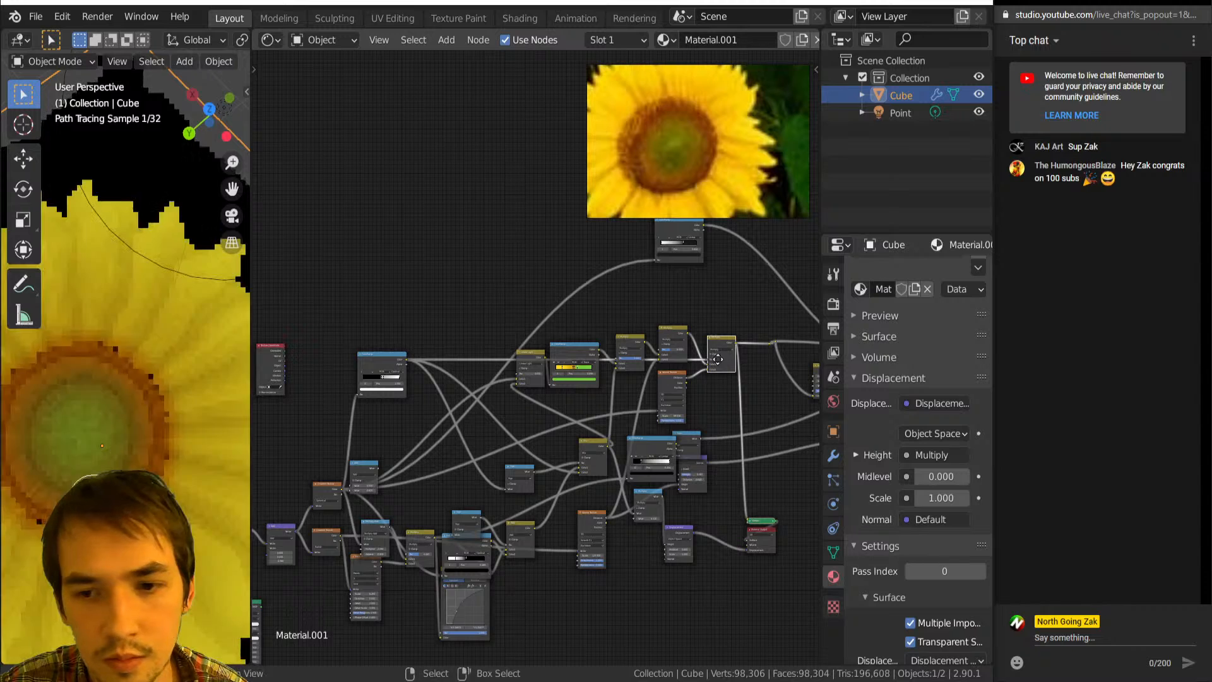
# Set the Voronoi Texture's scale to about 269.7 and its randomness to about 0.53 for finer detail in the flower's center.
pyautogui.moveTo(719, 344); pyautogui.dragTo(603, 378, button='middle')
pyautogui.scroll(-4, 199, 453)
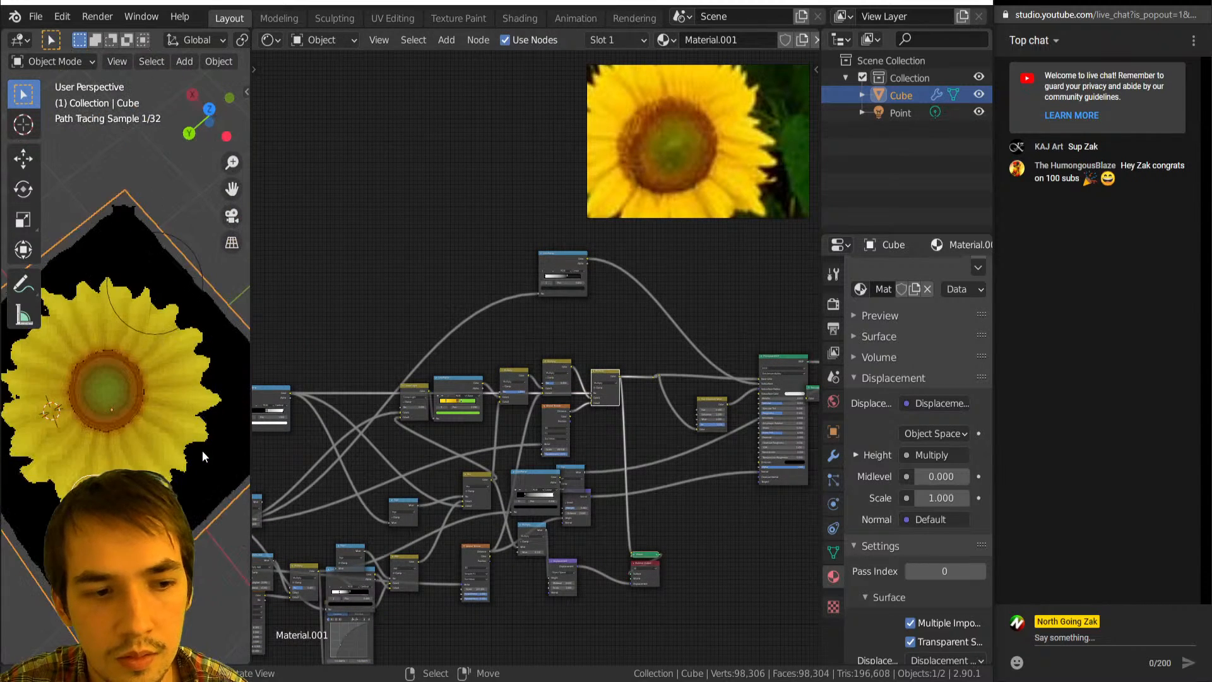
pyautogui.scroll(3, 582, 422)
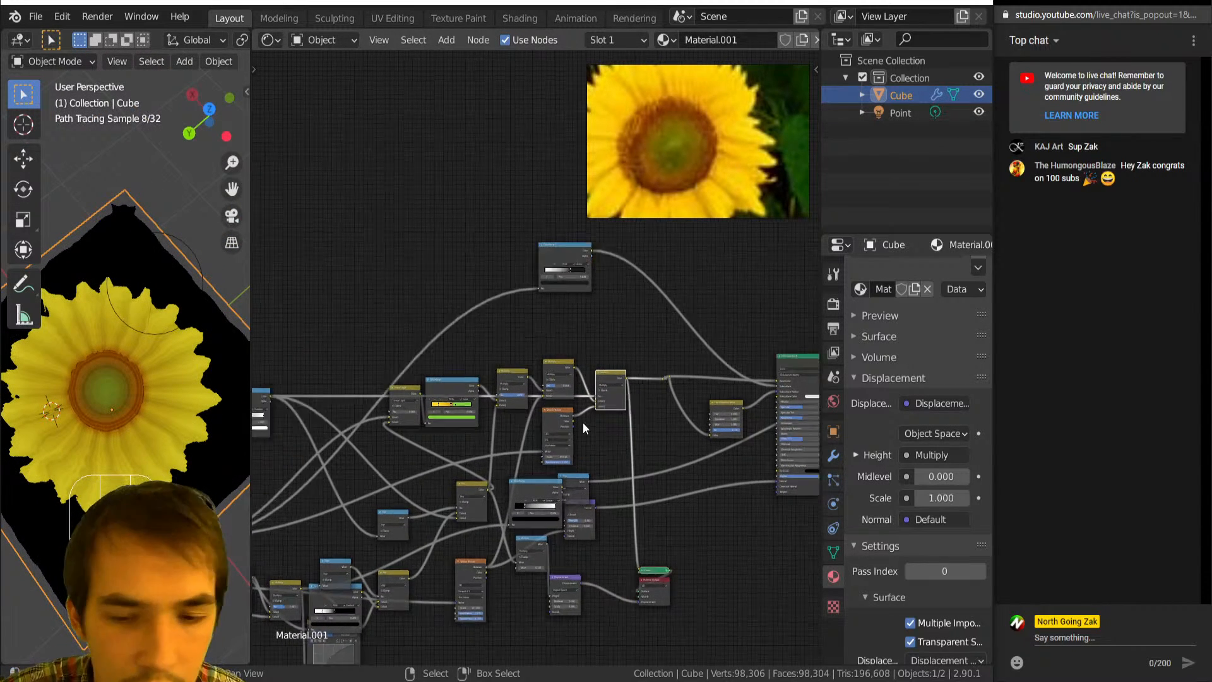
pyautogui.moveTo(562, 528); pyautogui.dragTo(590, 529)
pyautogui.scroll(6, 118, 394)
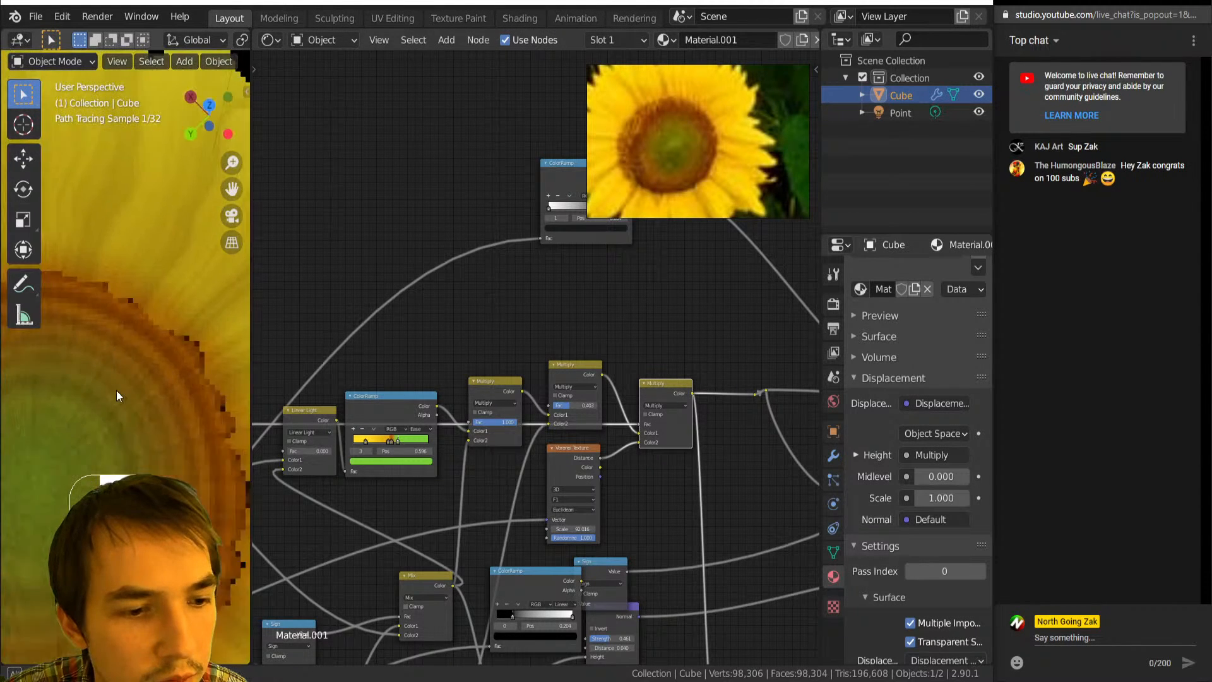
pyautogui.moveTo(574, 550); pyautogui.dragTo(566, 512, button='middle')
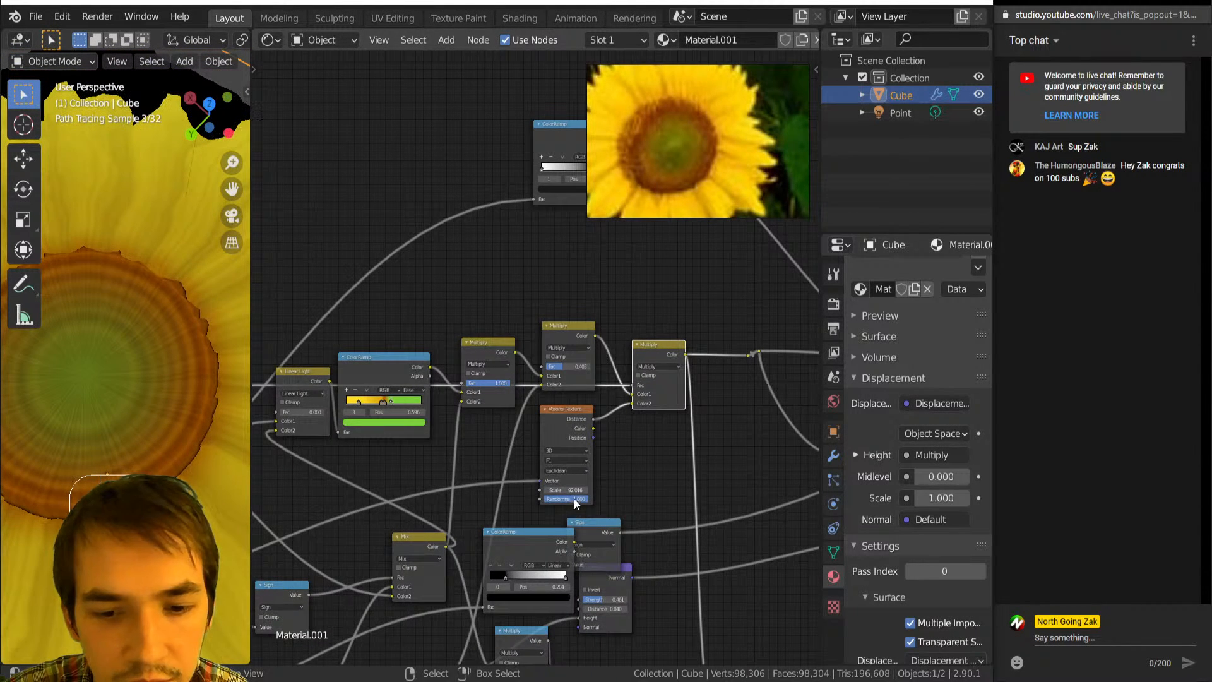
pyautogui.moveTo(574, 498); pyautogui.dragTo(606, 492)
pyautogui.click(574, 503)
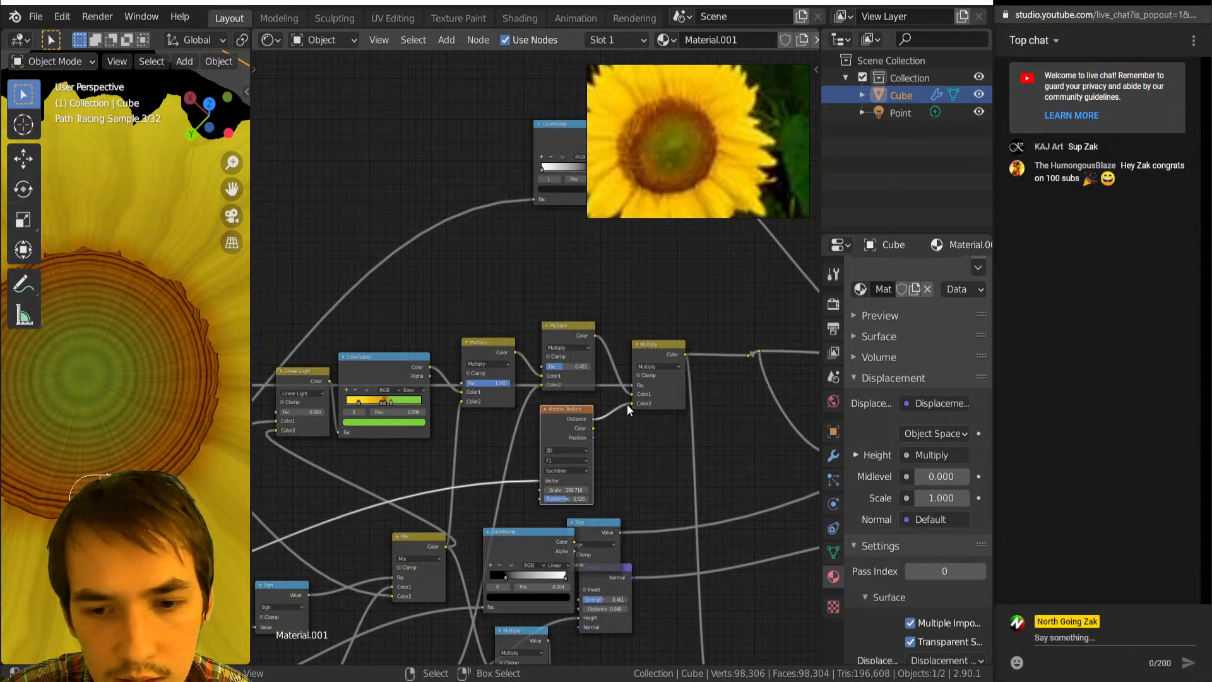
pyautogui.scroll(-2, 627, 404)
pyautogui.scroll(-6, 153, 421)
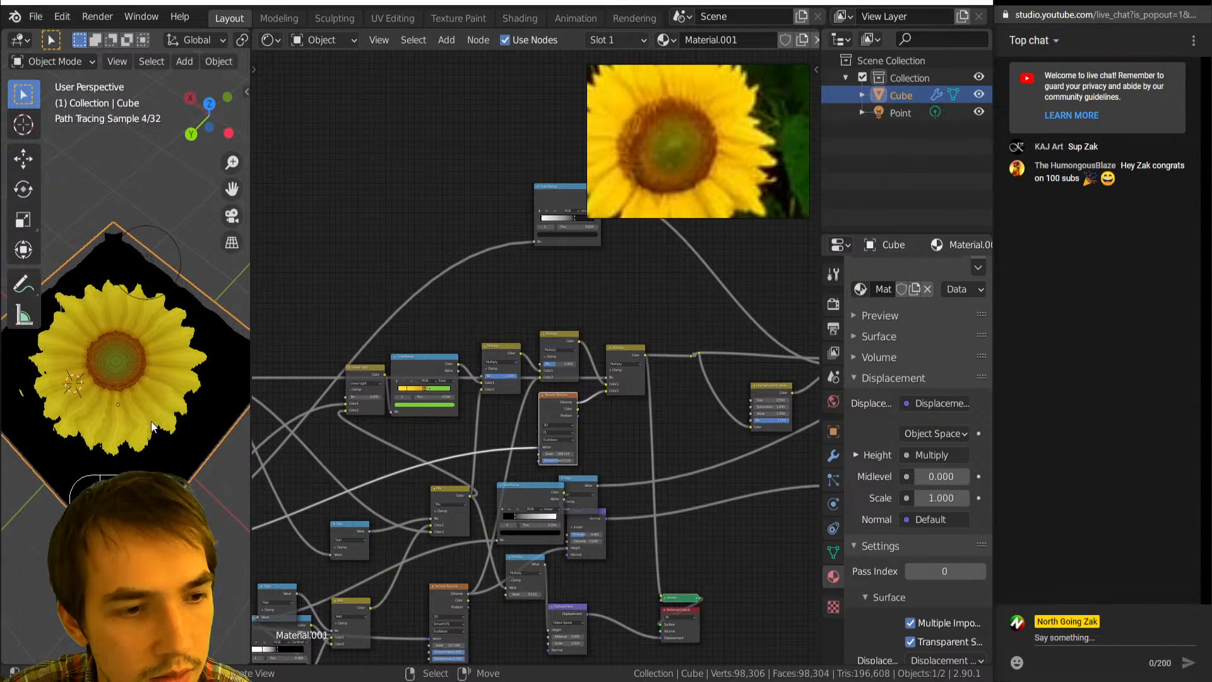
# Move the second Multiply node out of the way and insert a Math node into the link feeding the third Multiply node's factor.
pyautogui.scroll(2, 596, 396)
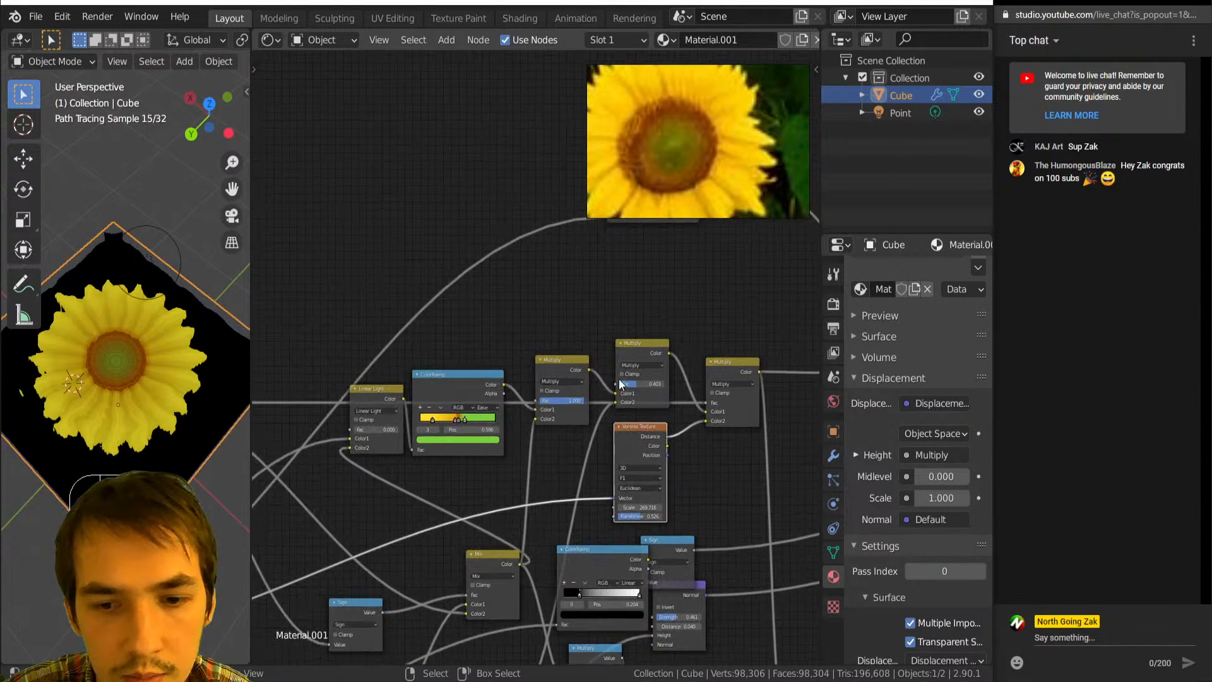
pyautogui.click(632, 365)
pyautogui.moveTo(632, 360); pyautogui.dragTo(626, 292)
pyautogui.hotkey('shift', 'a')
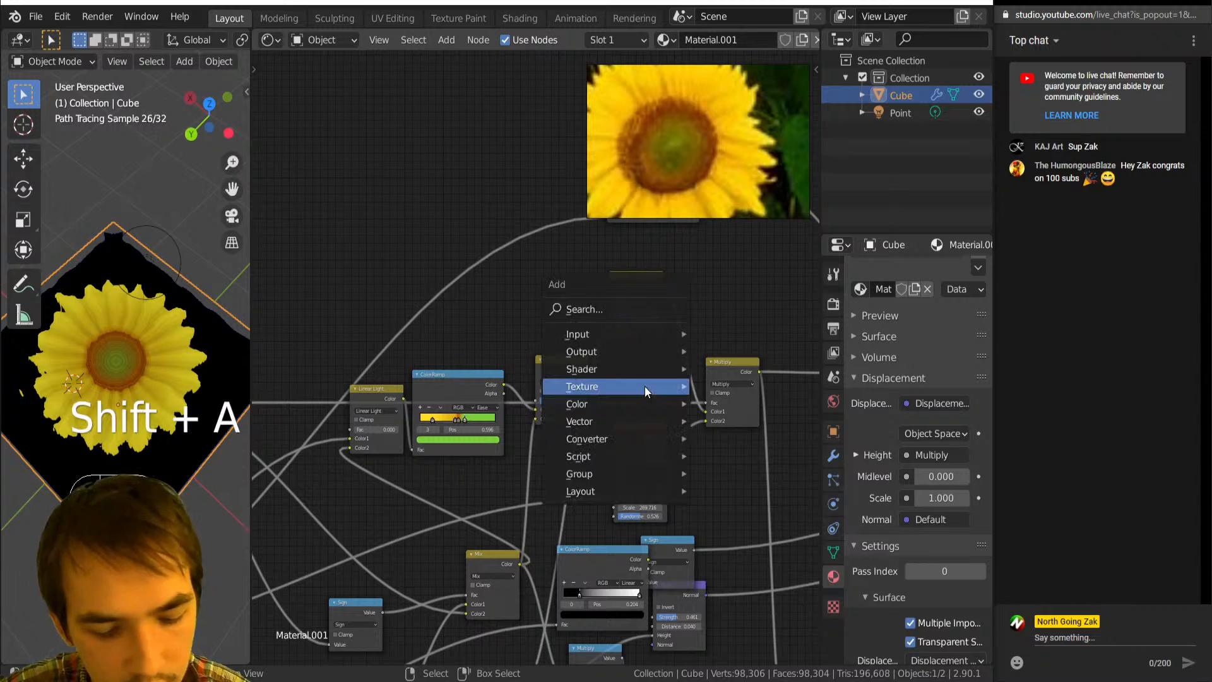
pyautogui.press('n')
pyautogui.press('a')
pyautogui.click(621, 373)
# Set the new Math node to Multiply with a value of 0.430.
pyautogui.click(647, 400)
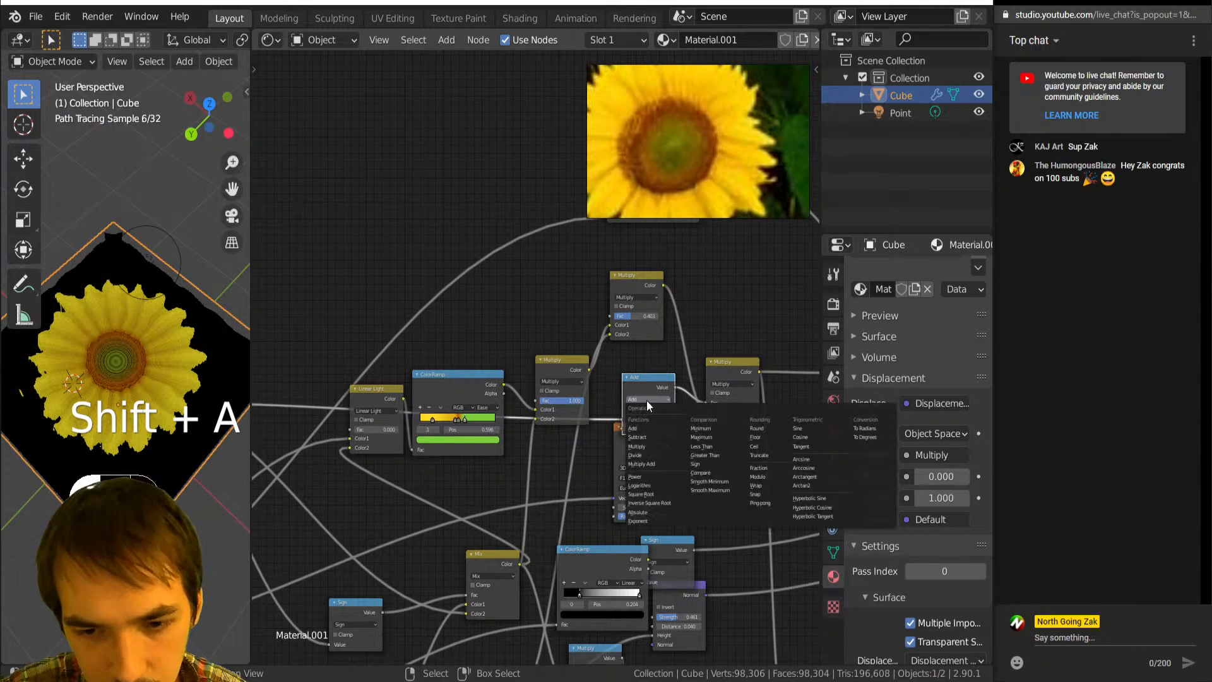
pyautogui.click(636, 447)
pyautogui.scroll(2, 674, 458)
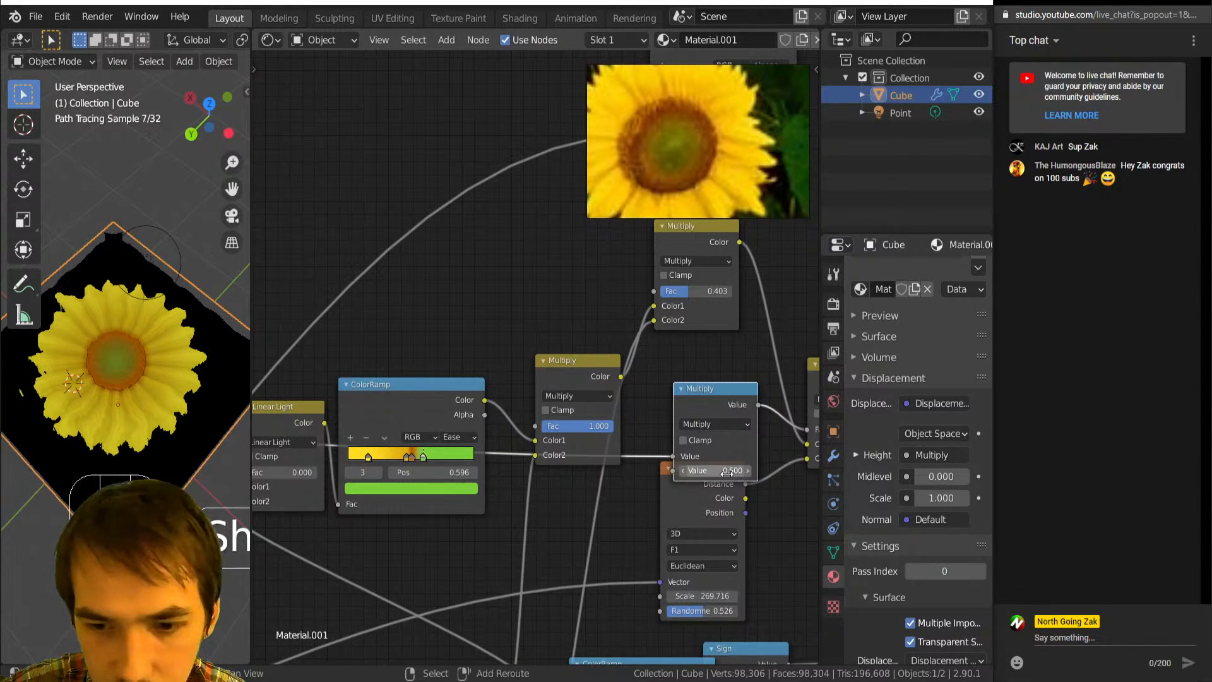
pyautogui.moveTo(725, 472); pyautogui.dragTo(726, 473)
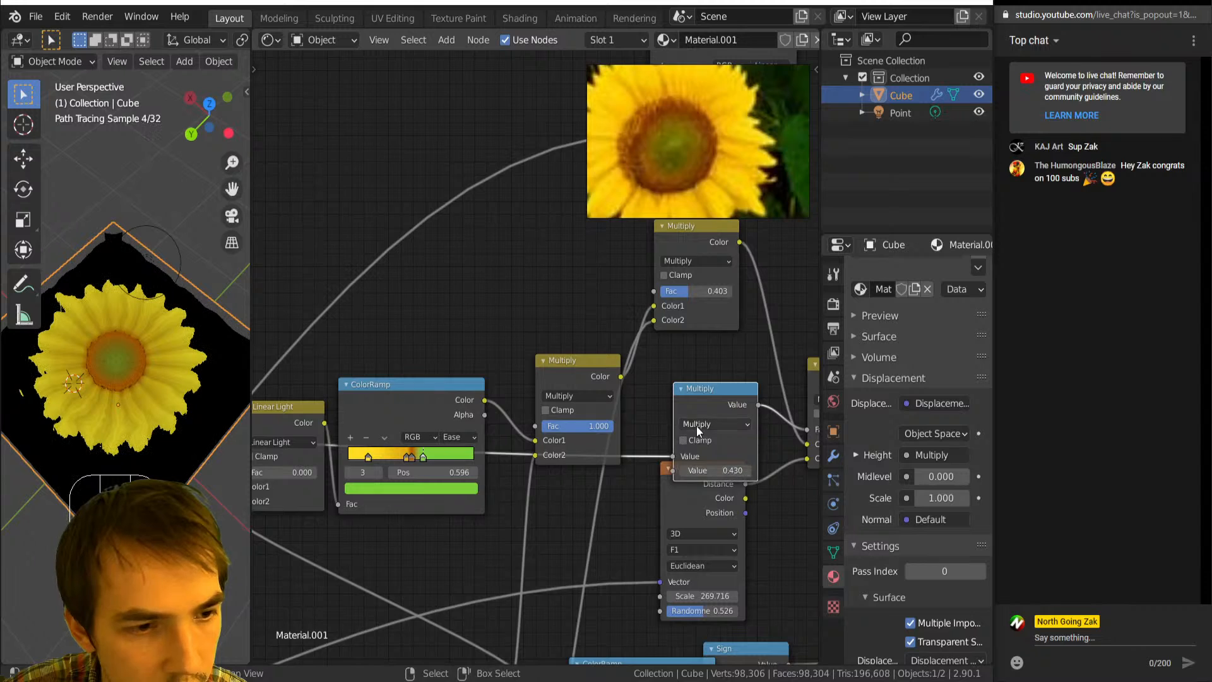
# Move the Multiply math node, Voronoi Texture and third color Multiply node together, away from the other color nodes.
pyautogui.scroll(-6, 691, 425)
pyautogui.moveTo(601, 432); pyautogui.dragTo(535, 376)
pyautogui.press('g')
pyautogui.click(561, 437)
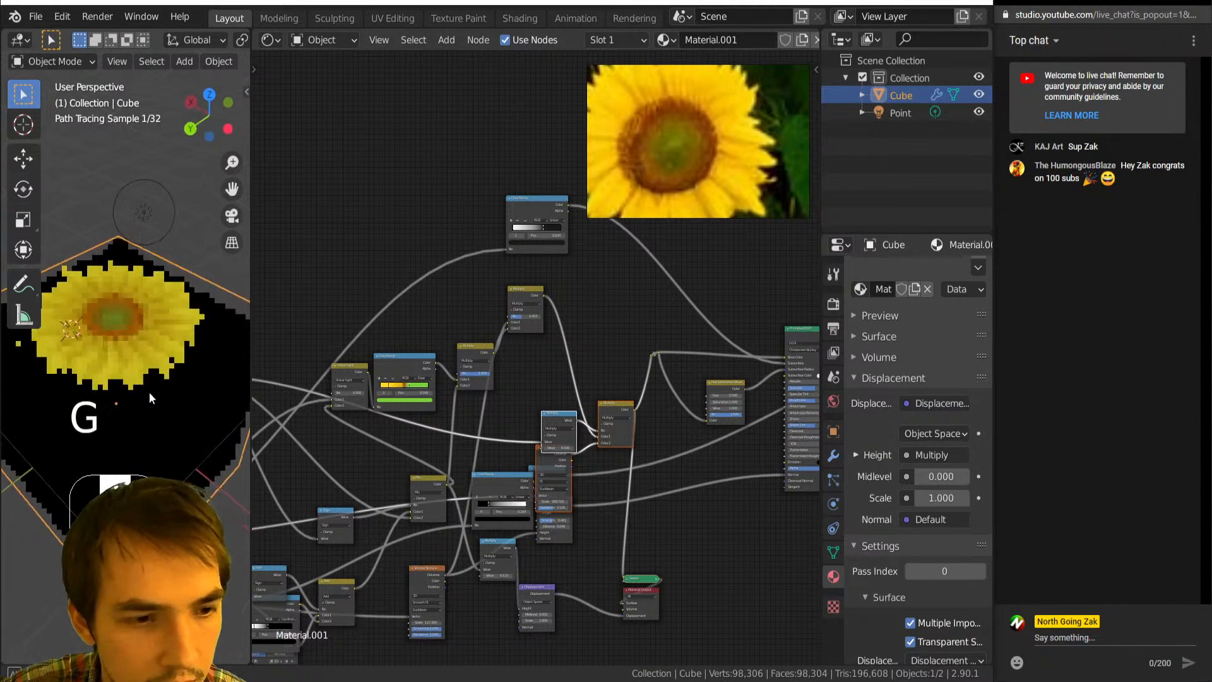
pyautogui.moveTo(392, 478); pyautogui.dragTo(312, 393, button='middle')
pyautogui.moveTo(607, 381); pyautogui.dragTo(389, 460, button='middle')
pyautogui.moveTo(566, 363); pyautogui.dragTo(657, 406)
pyautogui.moveTo(496, 424); pyautogui.dragTo(680, 393, button='middle')
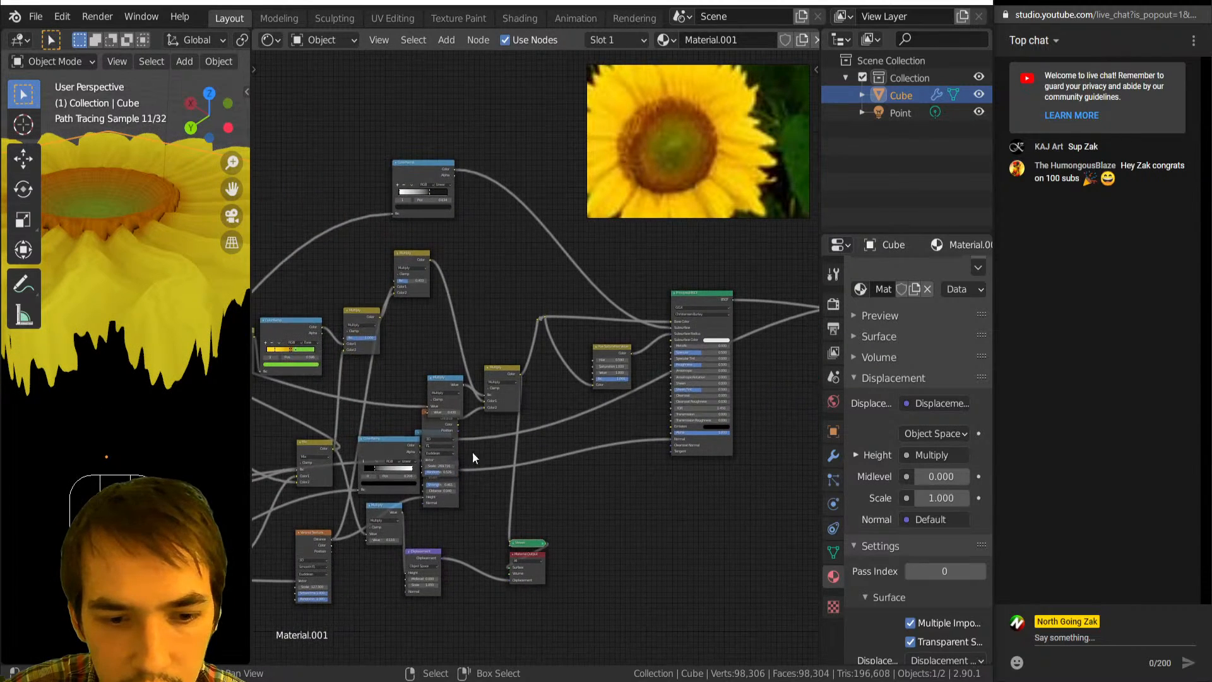
# Spread out the overlapping ColorRamp, Multiply math and Bump nodes around the Voronoi Texture and Displacement nodes.
pyautogui.moveTo(389, 449); pyautogui.dragTo(339, 476)
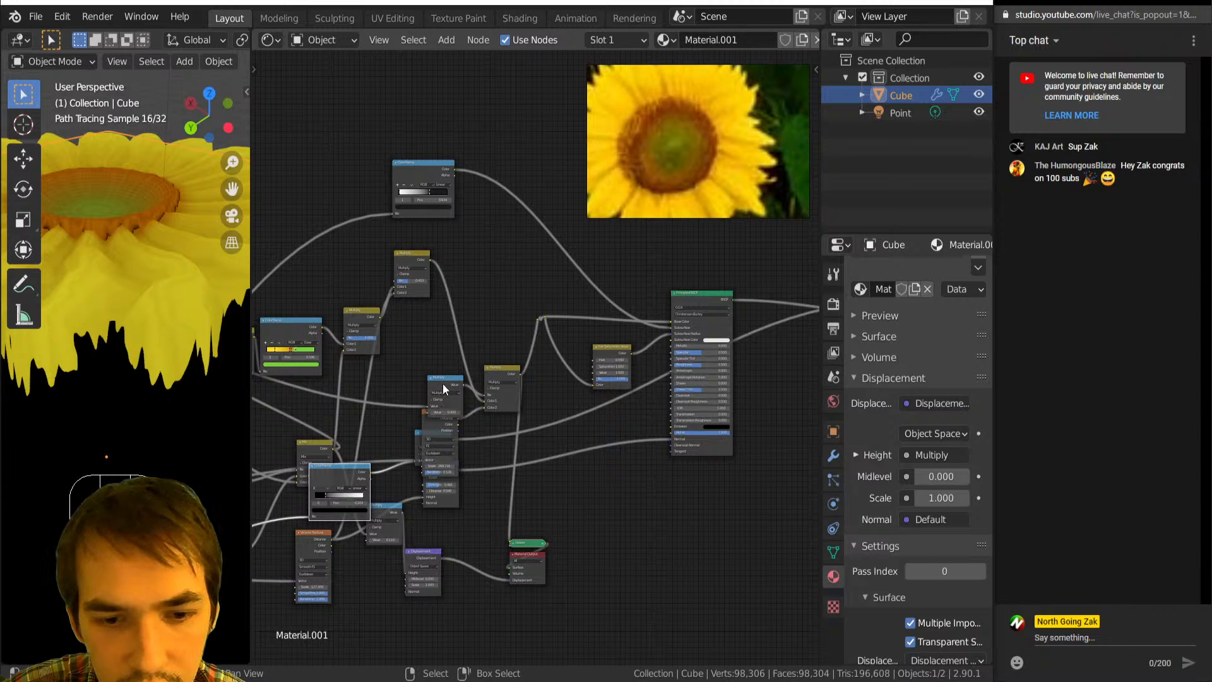
pyautogui.moveTo(442, 384); pyautogui.dragTo(420, 353)
pyautogui.moveTo(437, 422); pyautogui.dragTo(425, 517)
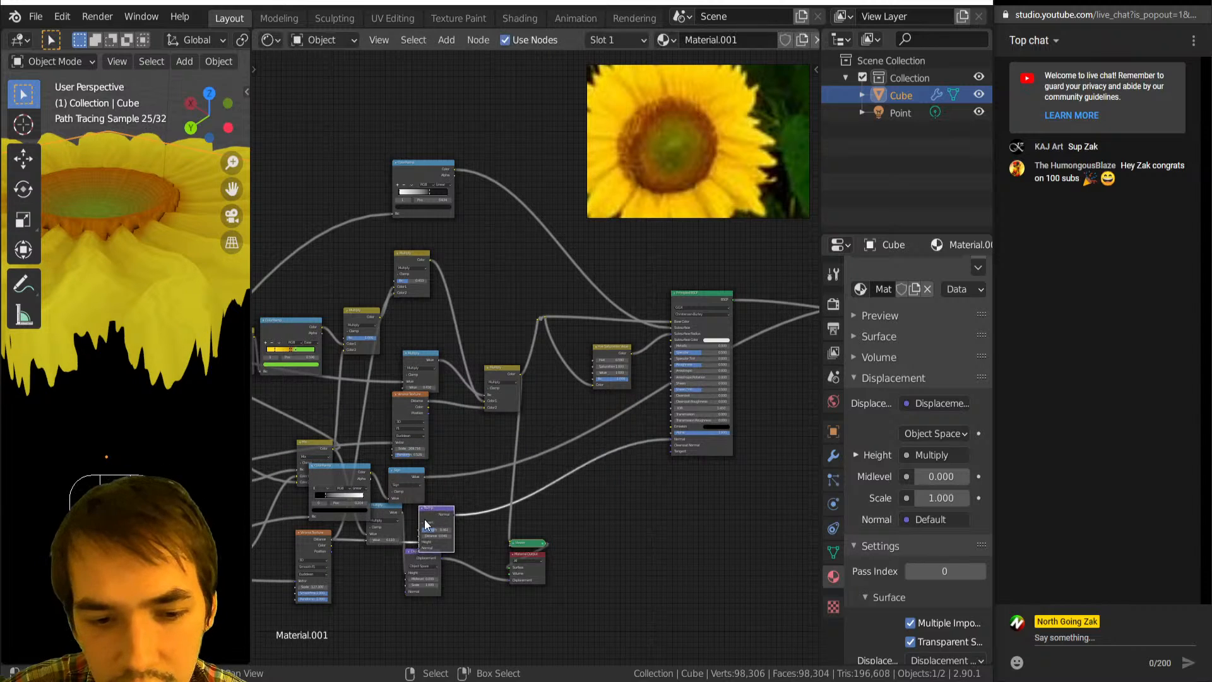
pyautogui.moveTo(429, 583); pyautogui.dragTo(469, 512, button='middle')
pyautogui.moveTo(473, 520); pyautogui.dragTo(485, 540)
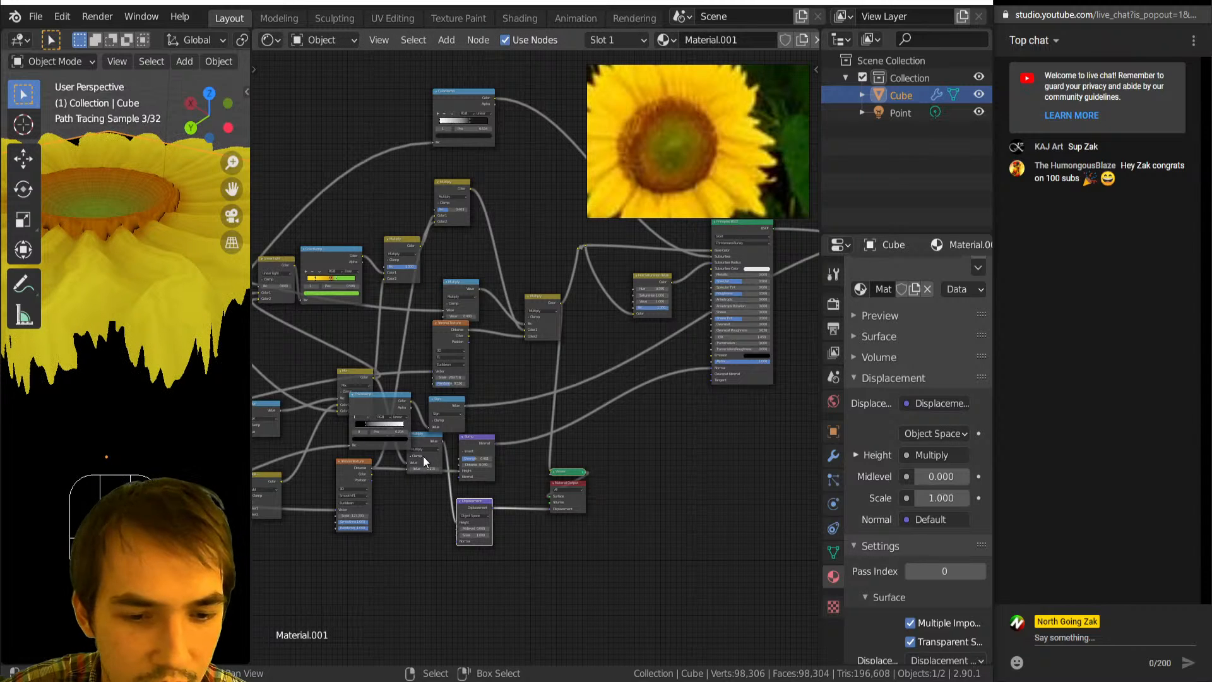
pyautogui.hotkey('ctrl', 'z')
pyautogui.moveTo(437, 459); pyautogui.dragTo(424, 511)
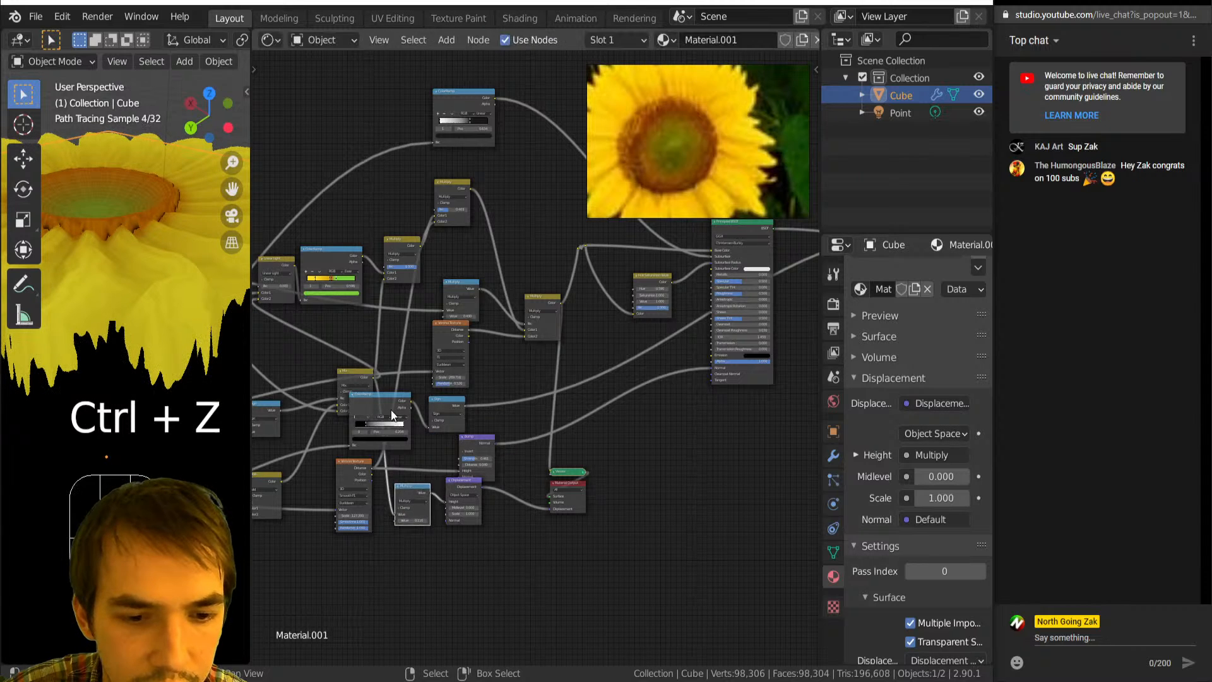
pyautogui.moveTo(392, 409); pyautogui.dragTo(418, 422)
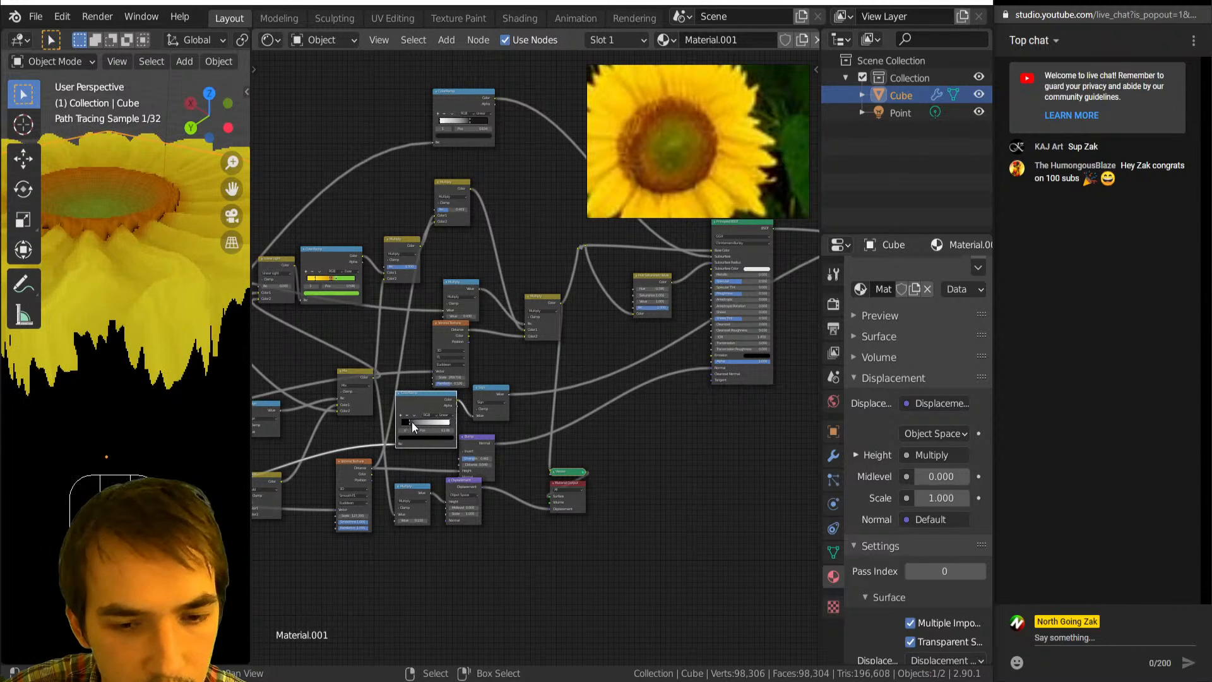
# Preview the black-and-white ColorRamp on the flower and shift its black stop slightly toward the white stop.
pyautogui.keyDown('ctrl'); pyautogui.keyDown('shift'); pyautogui.click(426, 401); pyautogui.keyUp('shift'); pyautogui.keyUp('ctrl')
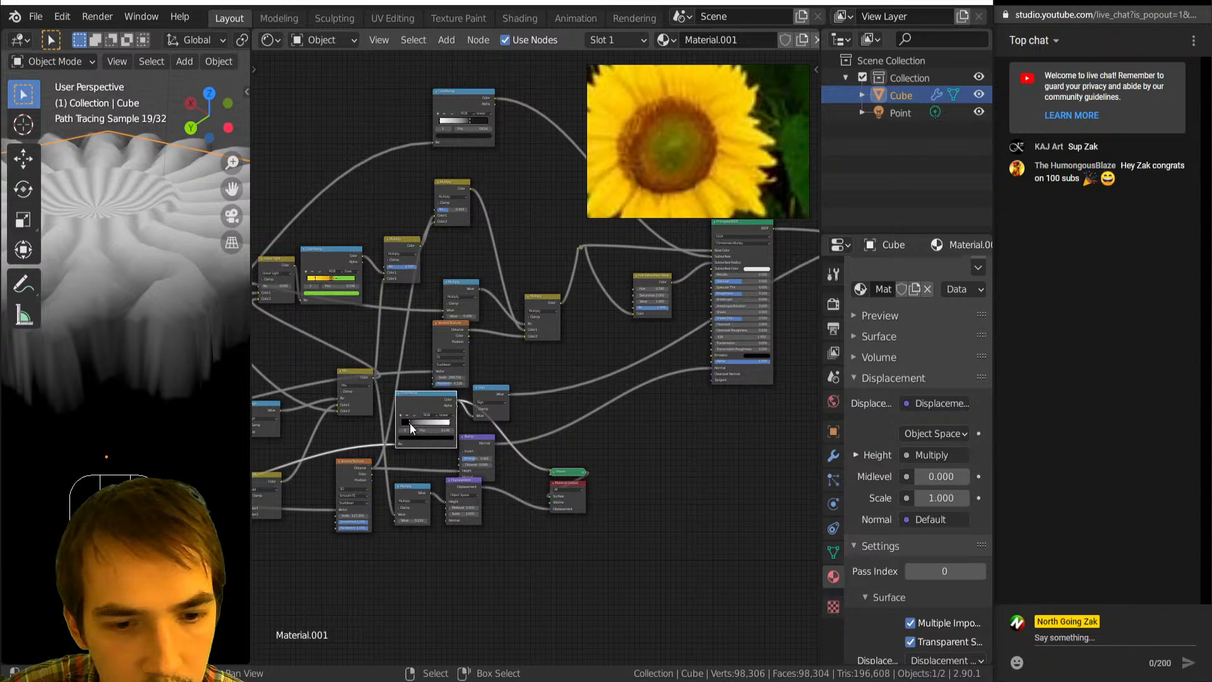
pyautogui.moveTo(410, 423); pyautogui.dragTo(415, 423)
pyautogui.moveTo(175, 365); pyautogui.dragTo(192, 415, button='middle')
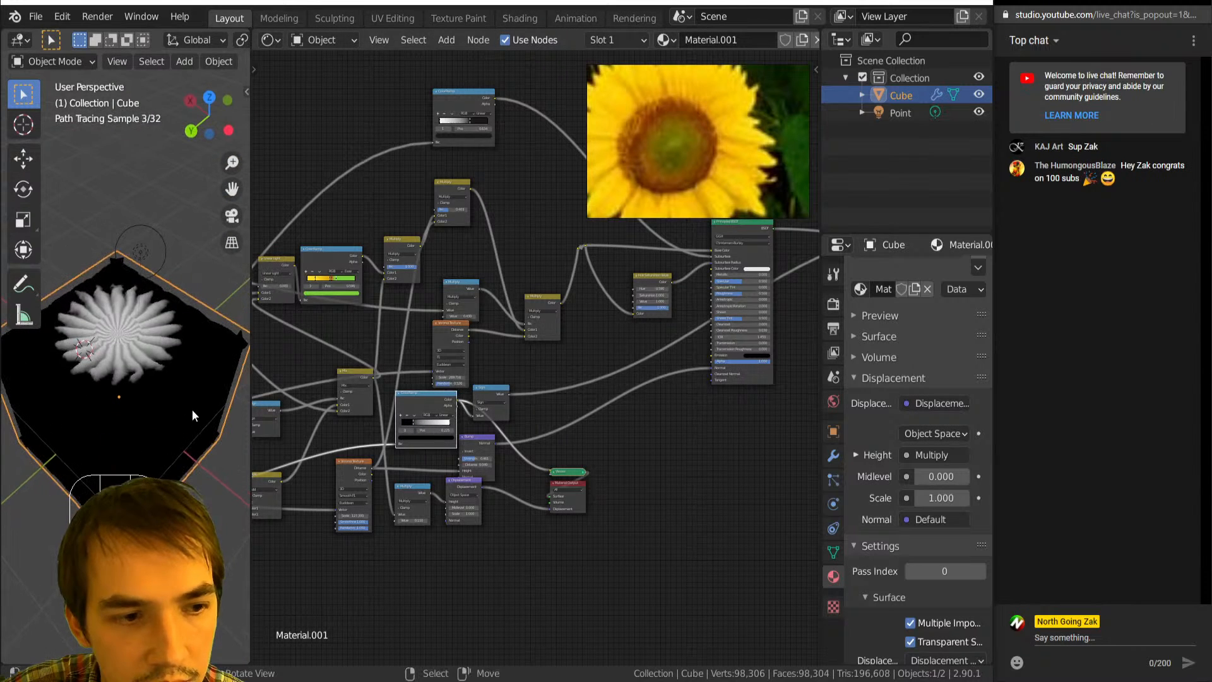
pyautogui.scroll(5, 495, 411)
pyautogui.scroll(-7, 516, 413)
# Preview the Principled BSDF, and connect the final Mix Shader to the Material Output to check the full material.
pyautogui.moveTo(640, 376); pyautogui.dragTo(430, 467, button='middle')
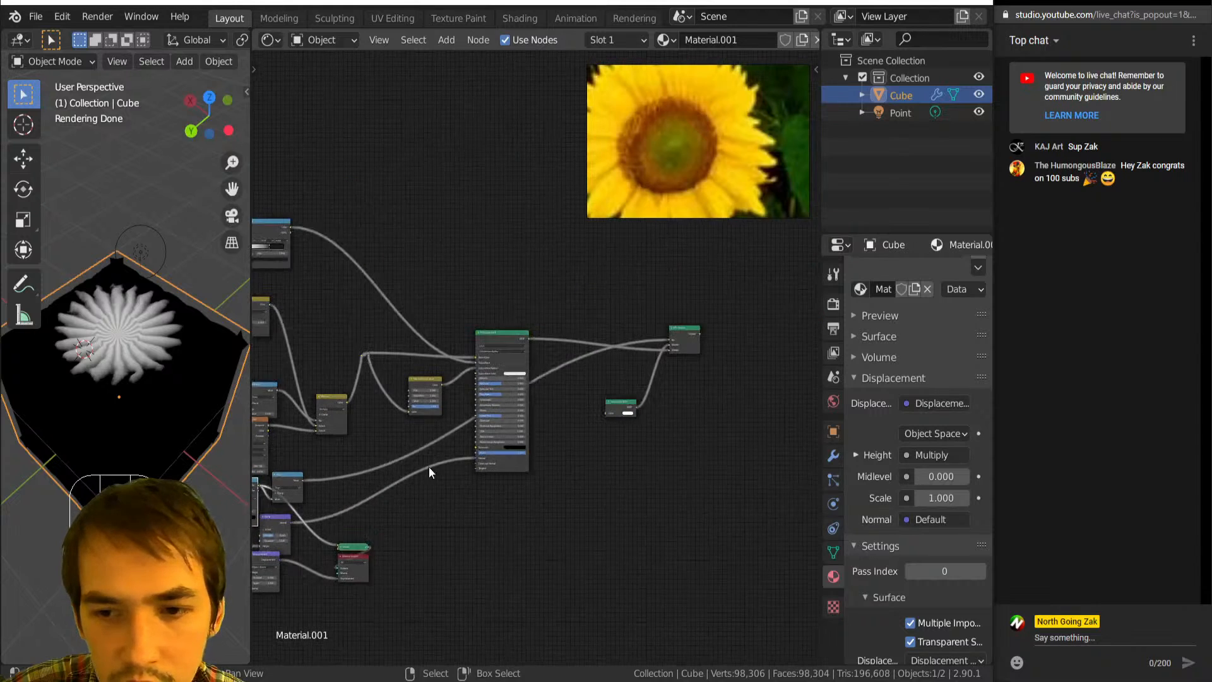
pyautogui.keyDown('ctrl'); pyautogui.keyDown('shift'); pyautogui.click(497, 342); pyautogui.keyUp('shift'); pyautogui.keyUp('ctrl')
pyautogui.keyDown('ctrl'); pyautogui.keyDown('shift'); pyautogui.click(686, 347); pyautogui.keyUp('shift'); pyautogui.keyUp('ctrl')
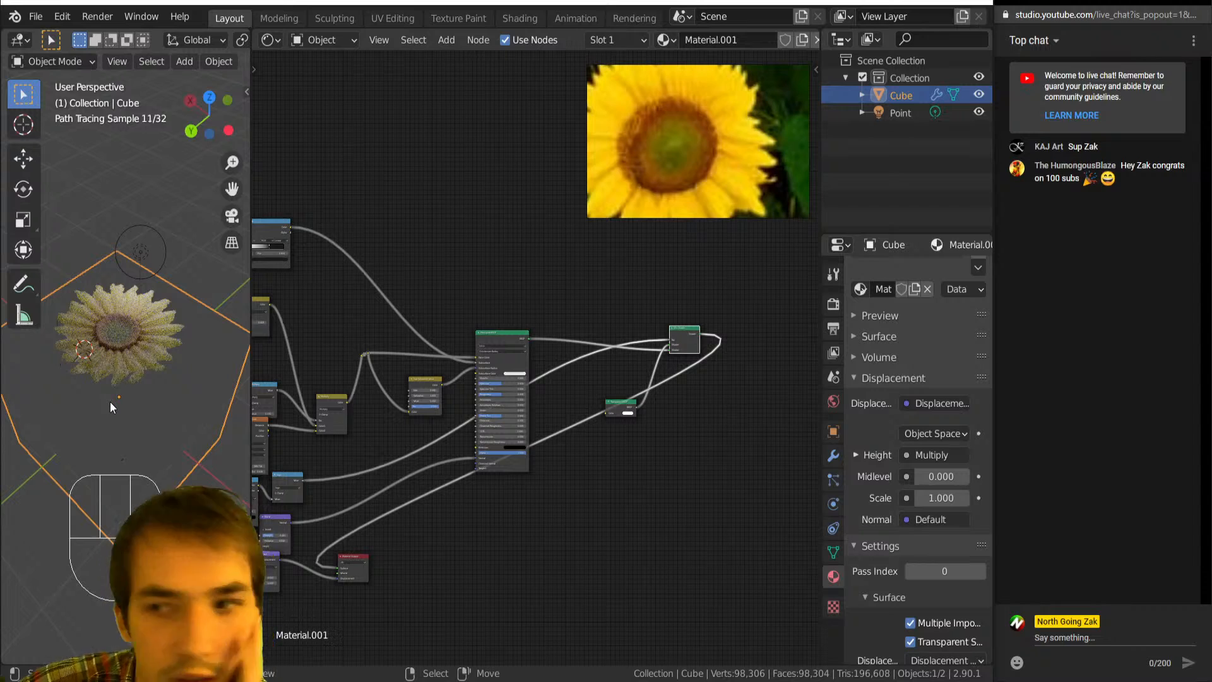
pyautogui.scroll(5, 114, 396)
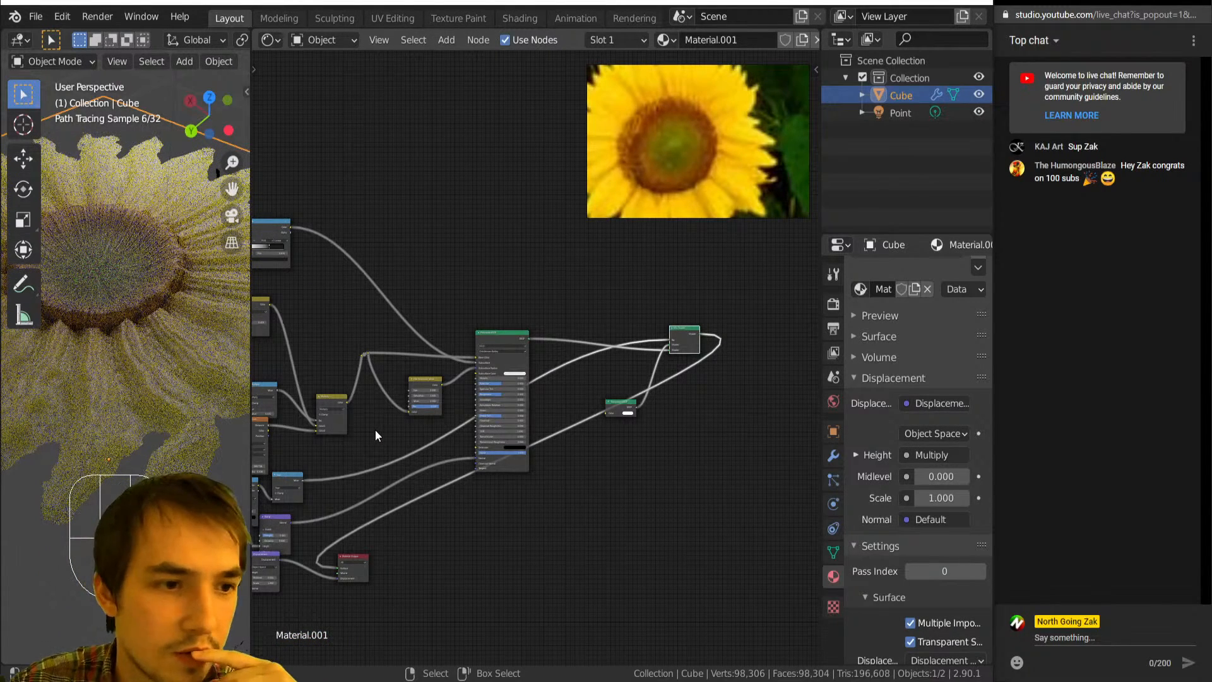
pyautogui.moveTo(375, 429); pyautogui.dragTo(503, 414, button='middle')
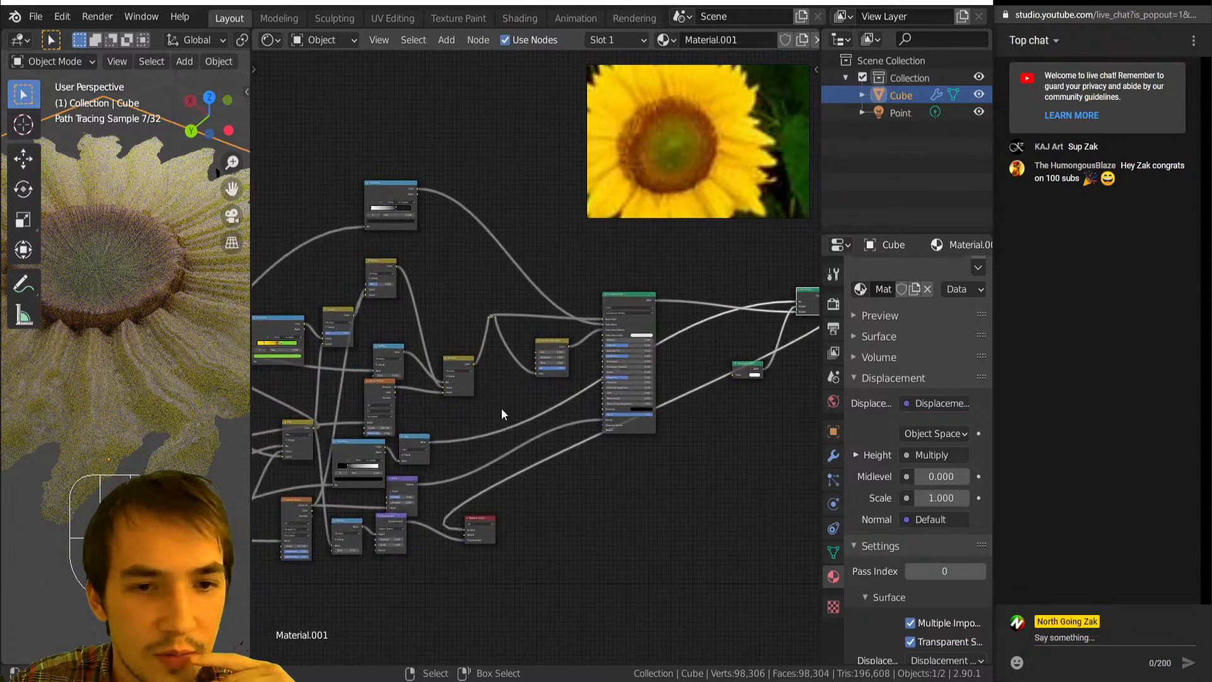
pyautogui.scroll(1, 443, 495)
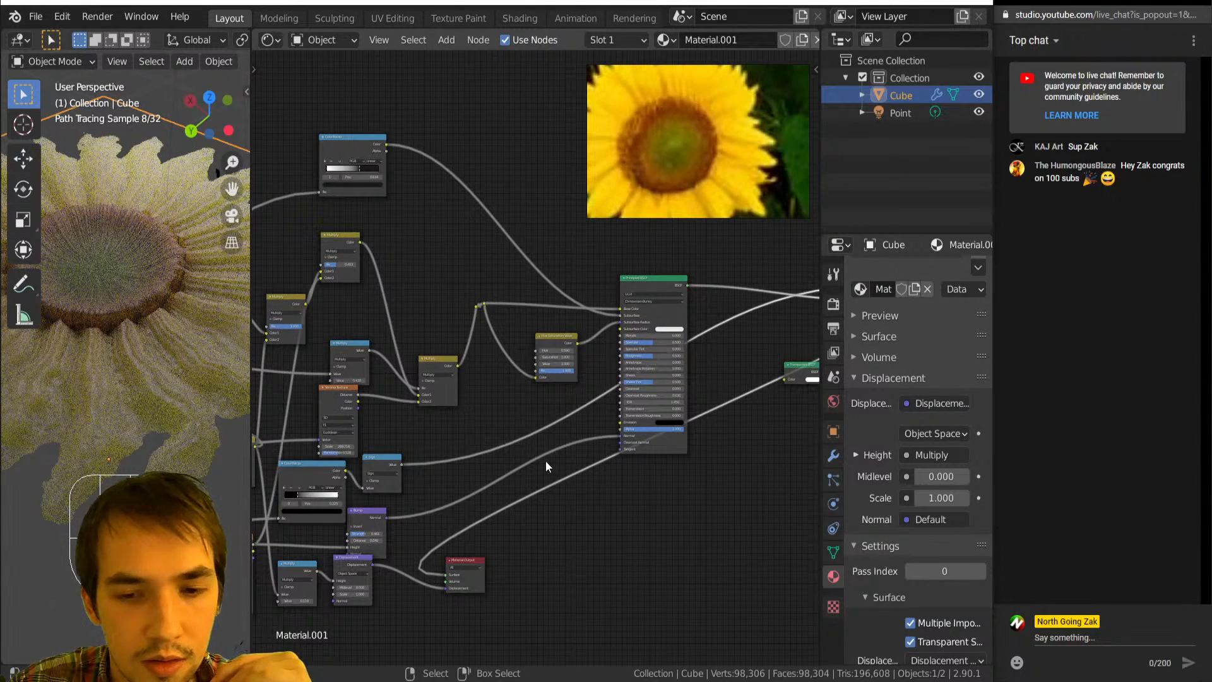
pyautogui.moveTo(382, 241); pyautogui.dragTo(487, 221, button='middle')
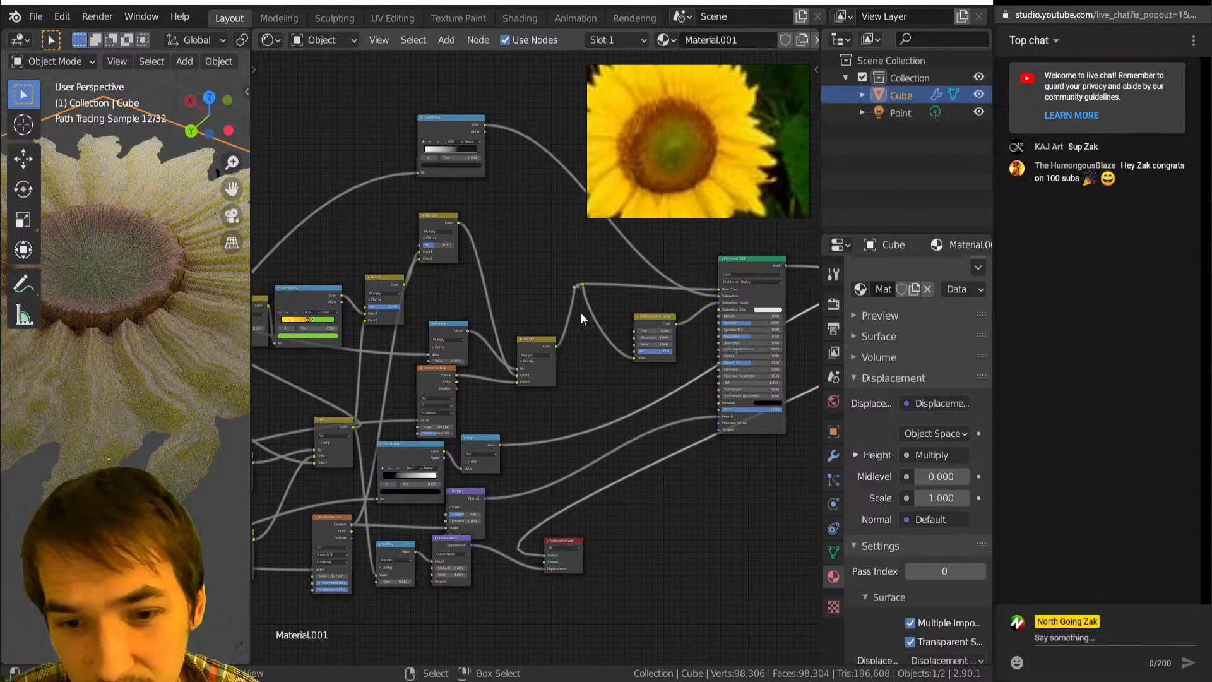
# Preview the last color Multiply node on the flower and move the Bump node next to the Principled BSDF.
pyautogui.keyDown('ctrl'); pyautogui.keyDown('shift'); pyautogui.click(537, 346); pyautogui.keyUp('shift'); pyautogui.keyUp('ctrl')
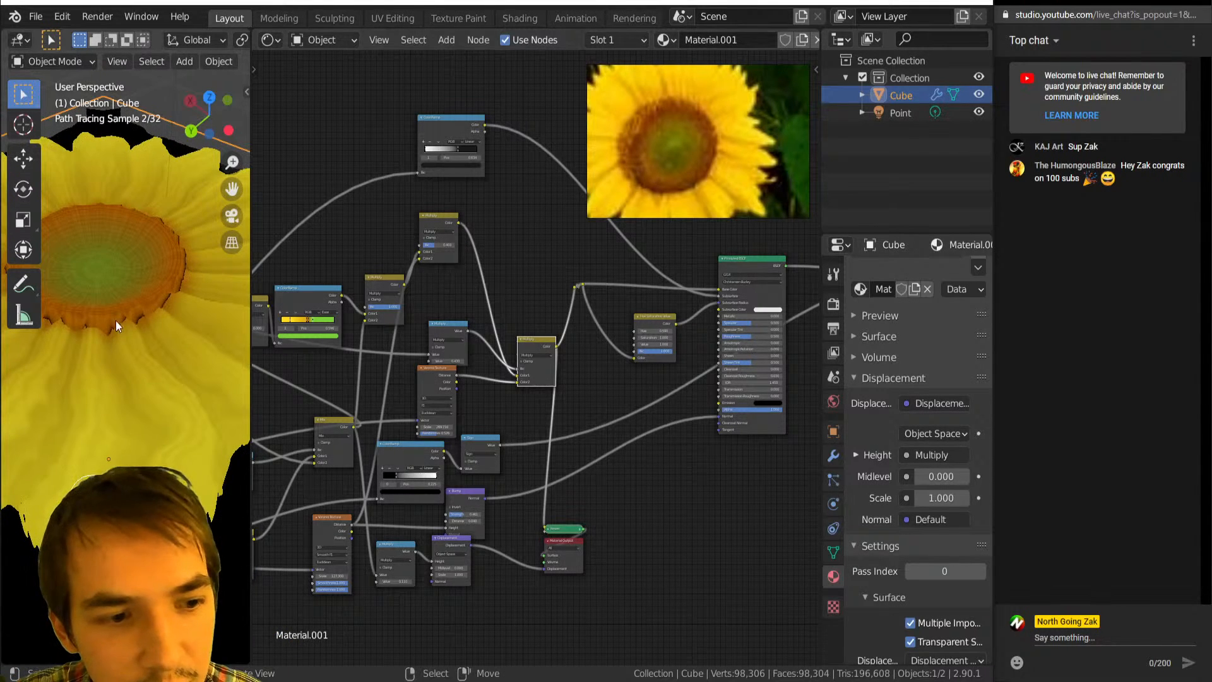
pyautogui.moveTo(178, 290)
pyautogui.mouseDown(button='middle')
pyautogui.moveTo(130, 300)
pyautogui.moveTo(142, 320)
pyautogui.mouseUp(button='middle')
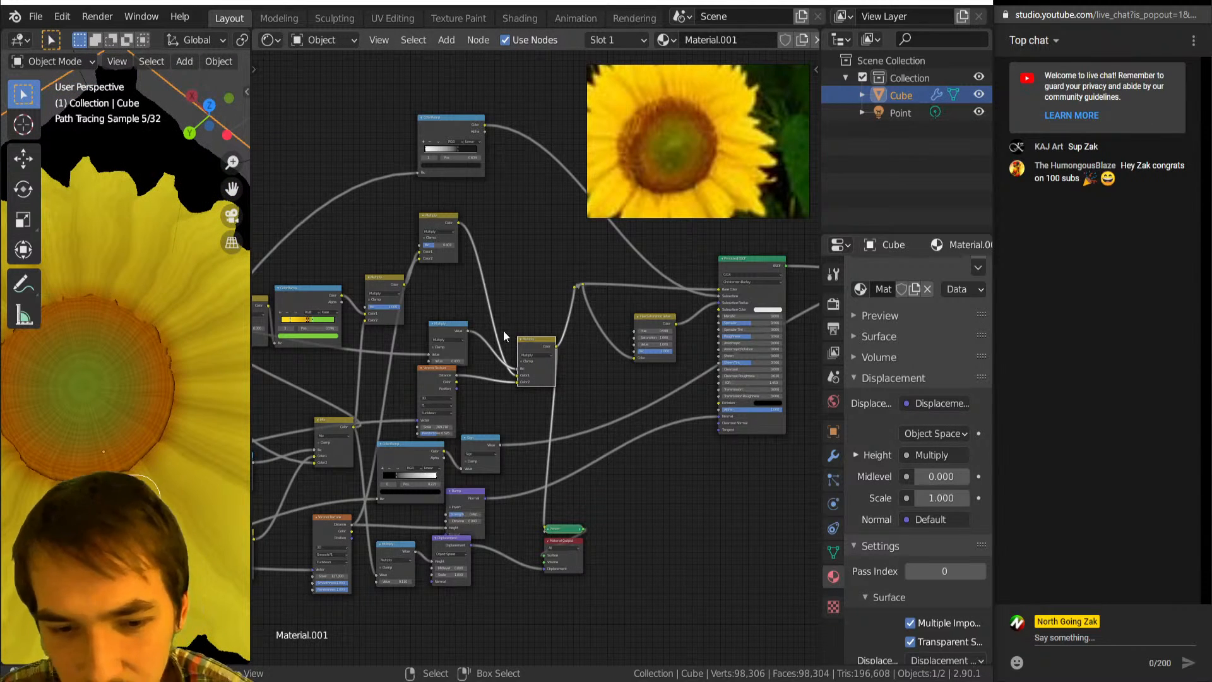
pyautogui.moveTo(469, 505); pyautogui.dragTo(661, 456)
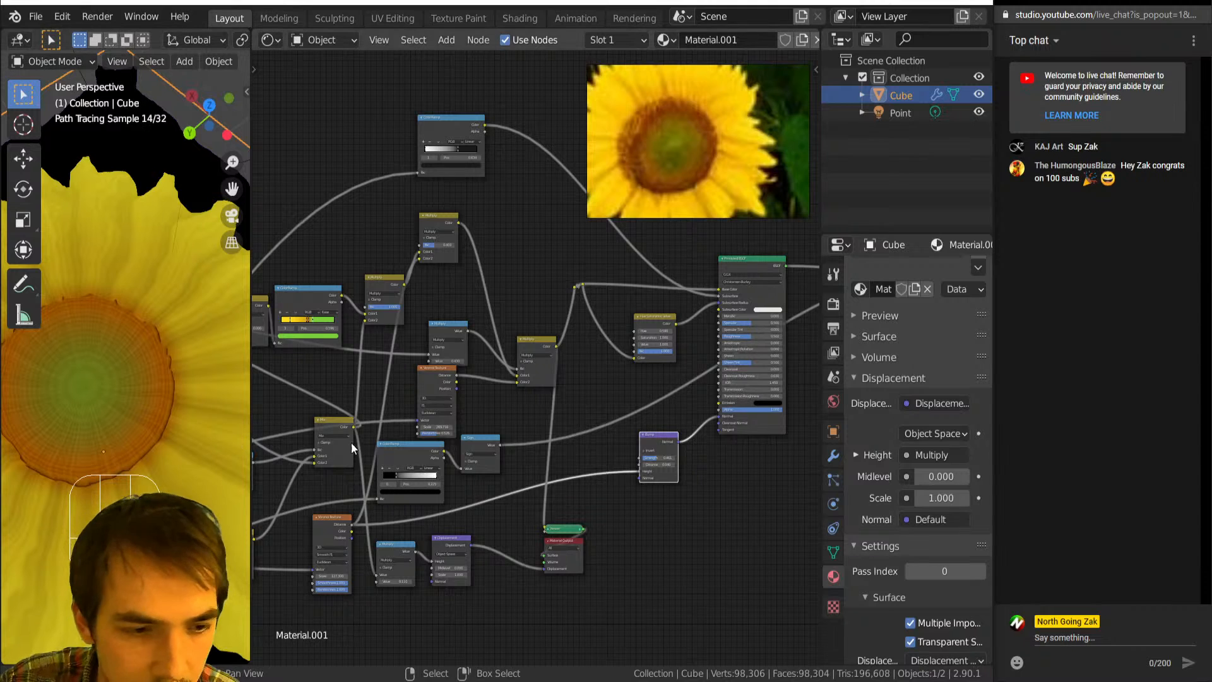
# Connect the Color output of the last color Multiply node to the Height input of the Bump node.
pyautogui.moveTo(484, 124); pyautogui.dragTo(458, 248)
pyautogui.moveTo(641, 314); pyautogui.dragTo(525, 345, button='middle')
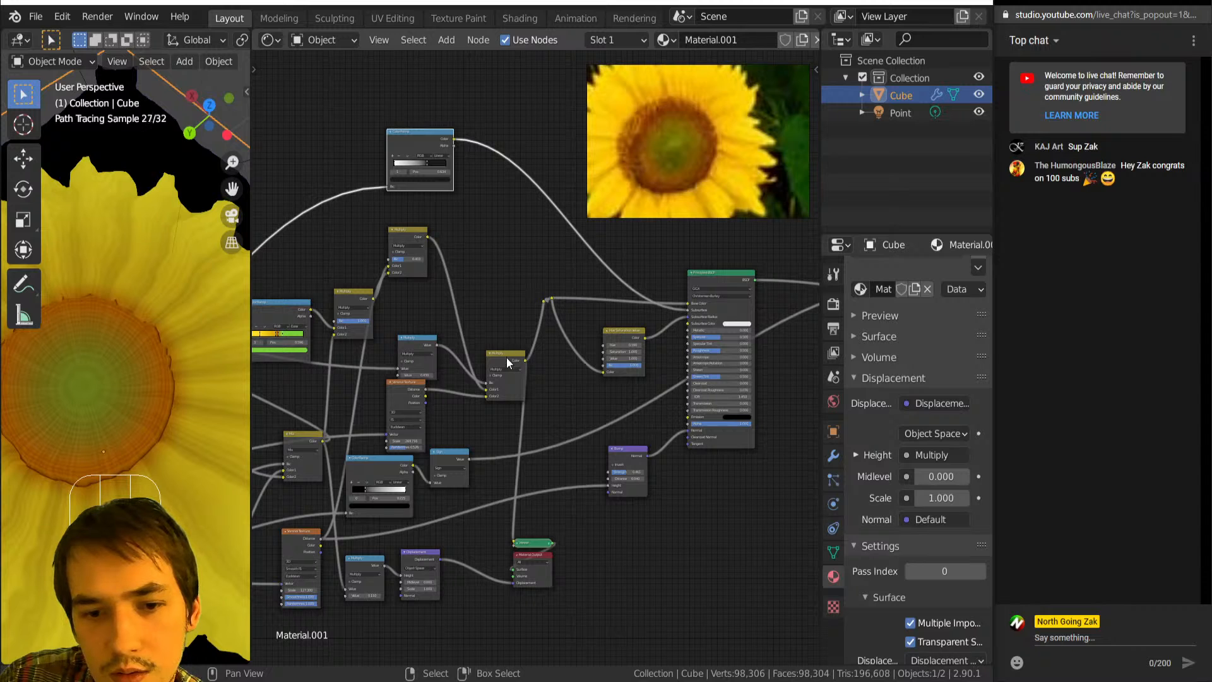
pyautogui.moveTo(506, 360)
pyautogui.mouseDown()
pyautogui.moveTo(504, 265)
pyautogui.moveTo(534, 509)
pyautogui.moveTo(508, 556)
pyautogui.moveTo(608, 486)
pyautogui.mouseUp()
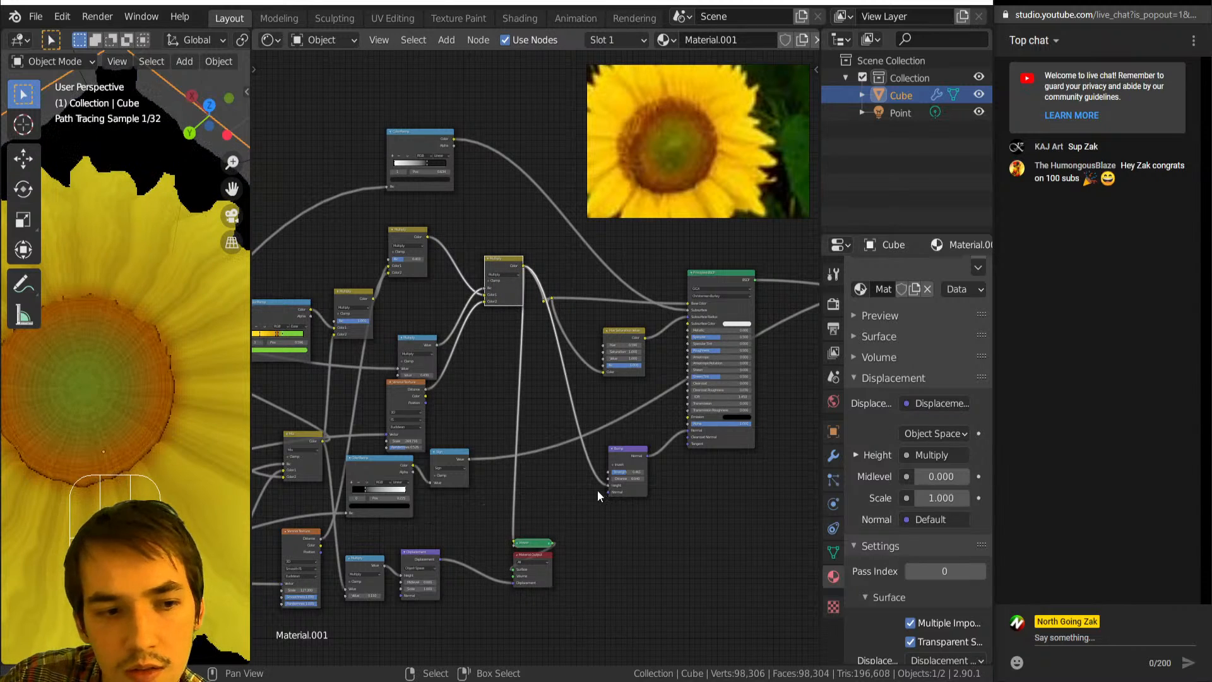
# Preview the Principled BSDF on the flower and set the Bump node's Strength to 1.000.
pyautogui.keyDown('ctrl'); pyautogui.keyDown('shift'); pyautogui.click(732, 440); pyautogui.keyUp('shift'); pyautogui.keyUp('ctrl')
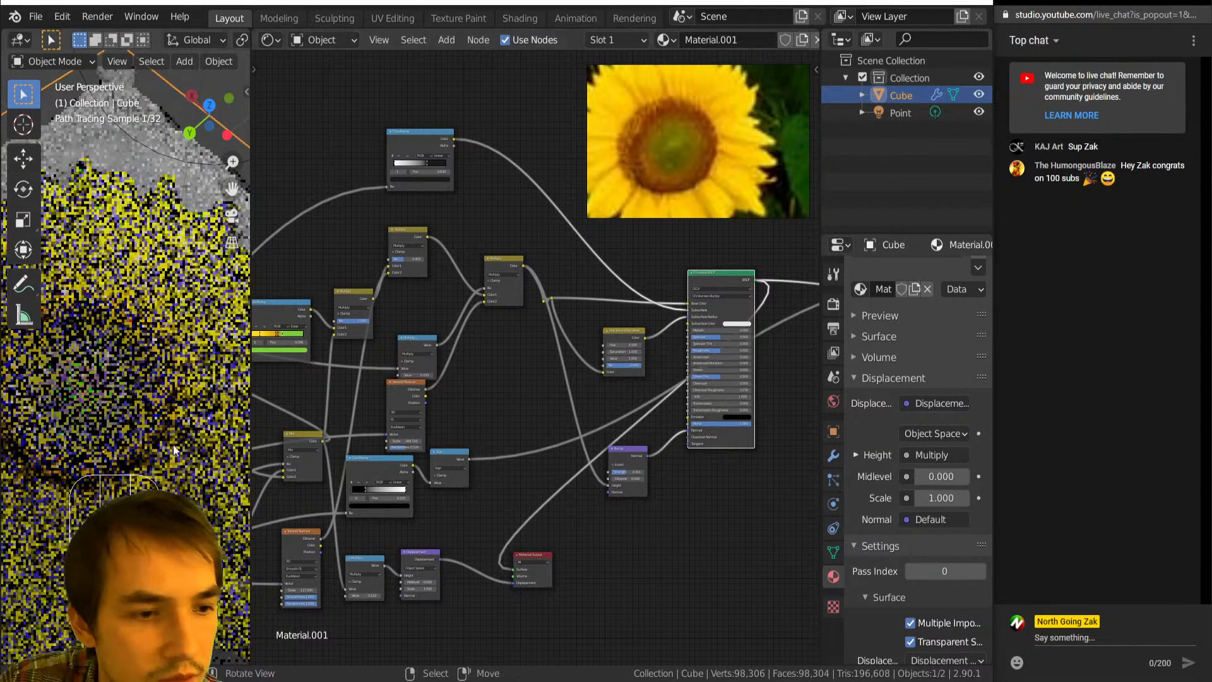
pyautogui.moveTo(163, 439); pyautogui.dragTo(124, 425, button='middle')
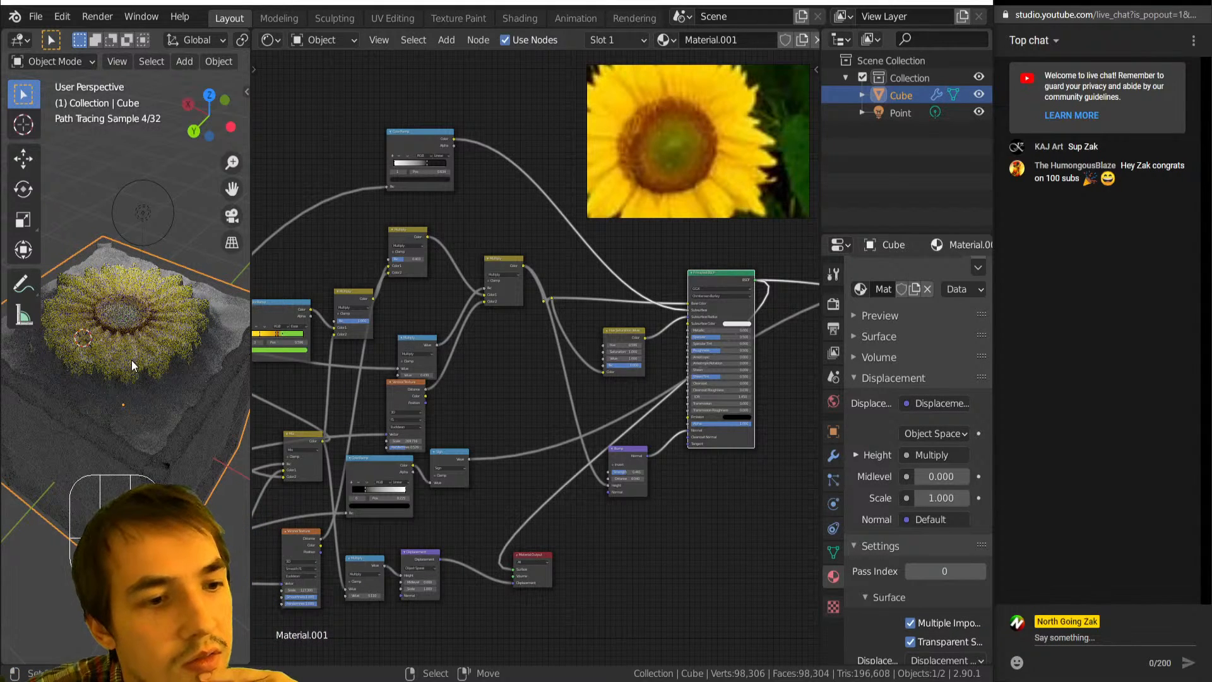
pyautogui.scroll(5, 89, 297)
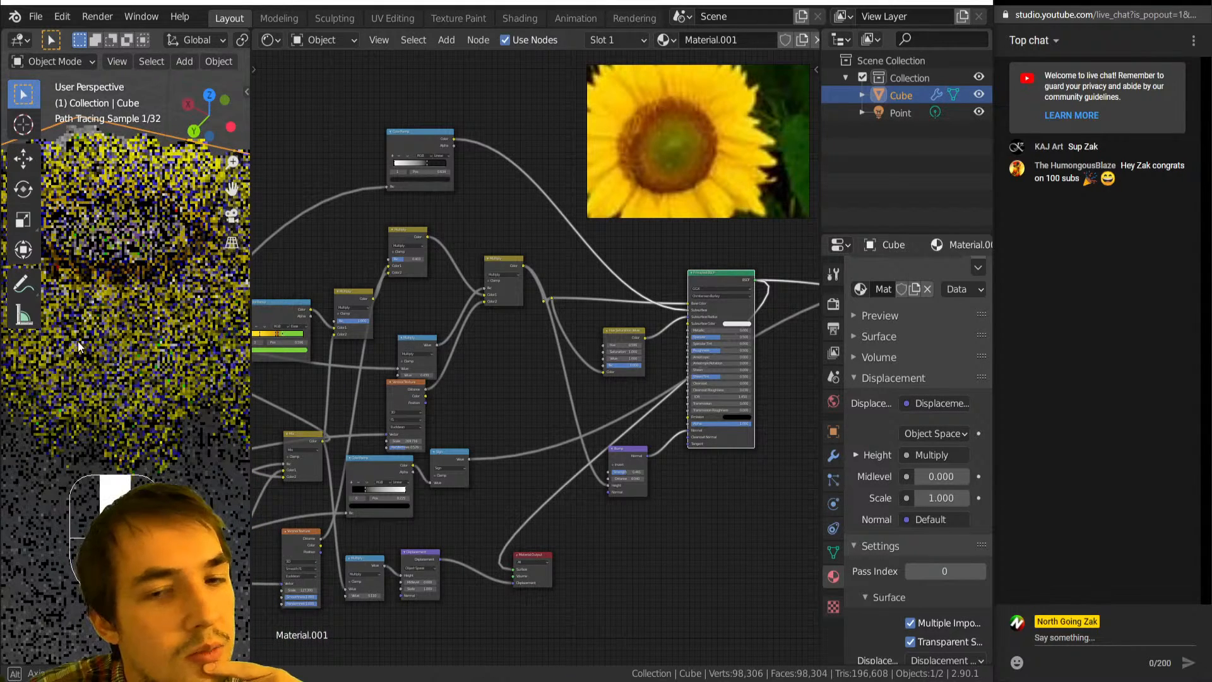
pyautogui.moveTo(89, 297); pyautogui.dragTo(100, 370, button='middle')
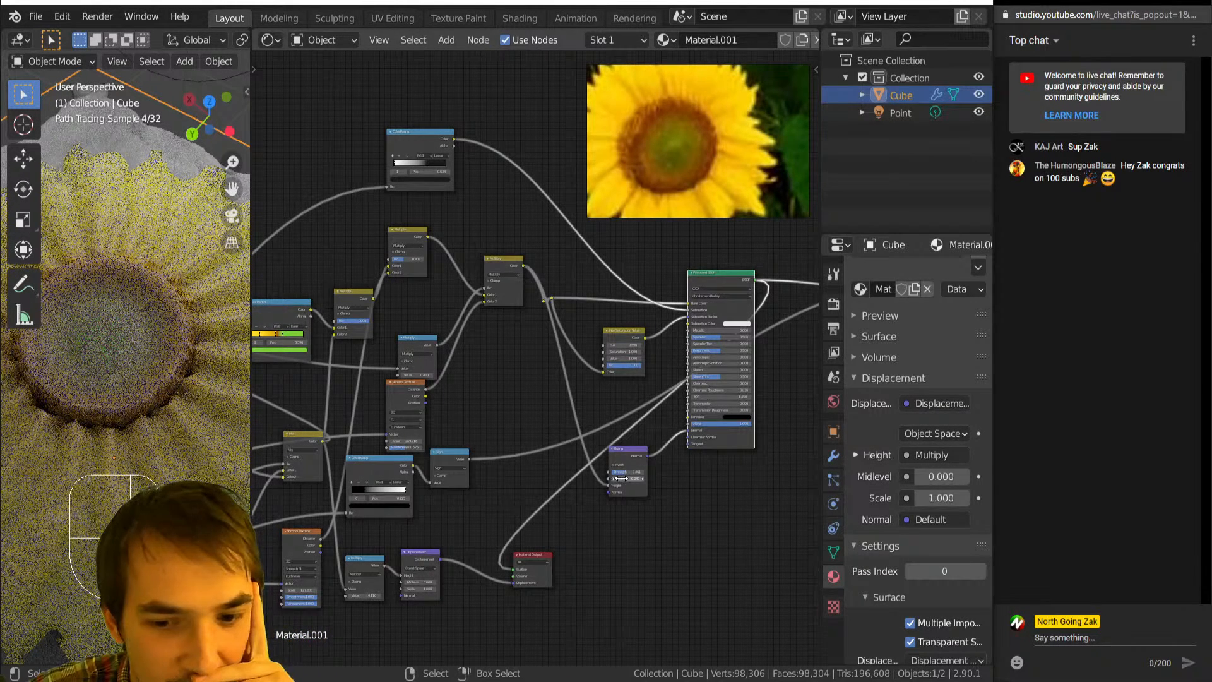
pyautogui.moveTo(639, 472); pyautogui.dragTo(644, 472)
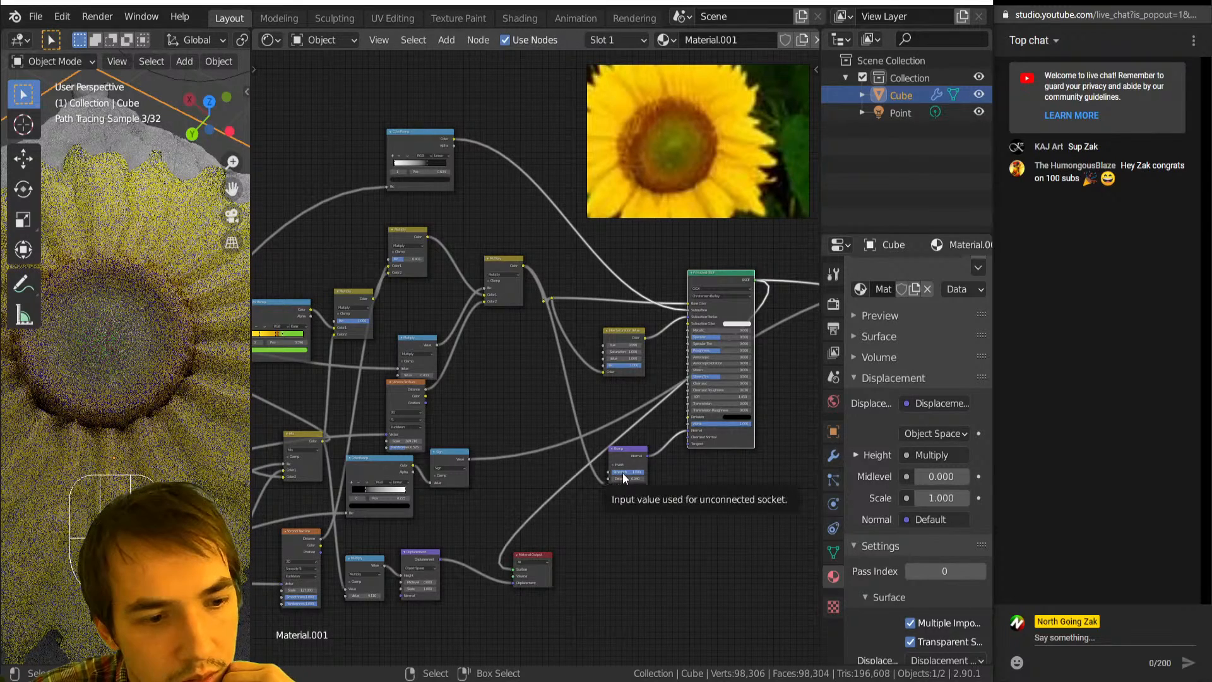
pyautogui.moveTo(632, 432); pyautogui.dragTo(527, 490, button='middle')
pyautogui.scroll(6, 530, 472)
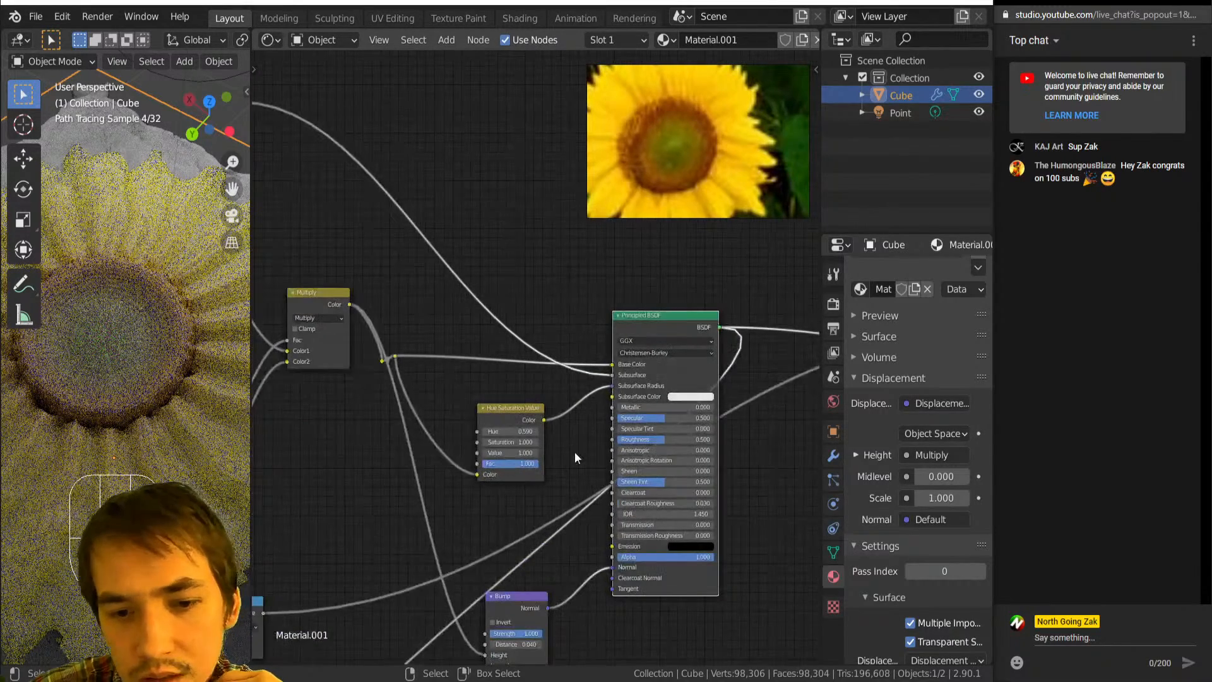
# Darken the white first stop of the ColorRamp feeding the Principled BSDF's Subsurface input and check the flower from several angles.
pyautogui.scroll(-4, 610, 379)
pyautogui.scroll(2, 412, 391)
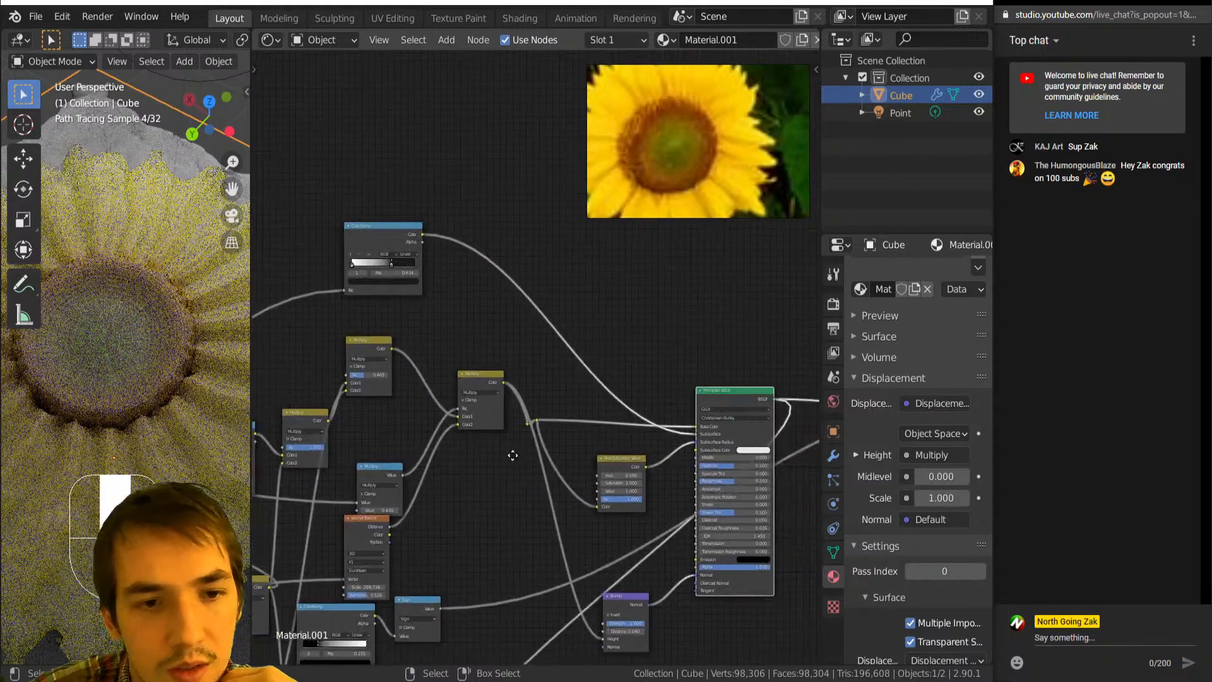
pyautogui.click(377, 283)
pyautogui.moveTo(400, 190); pyautogui.dragTo(399, 215)
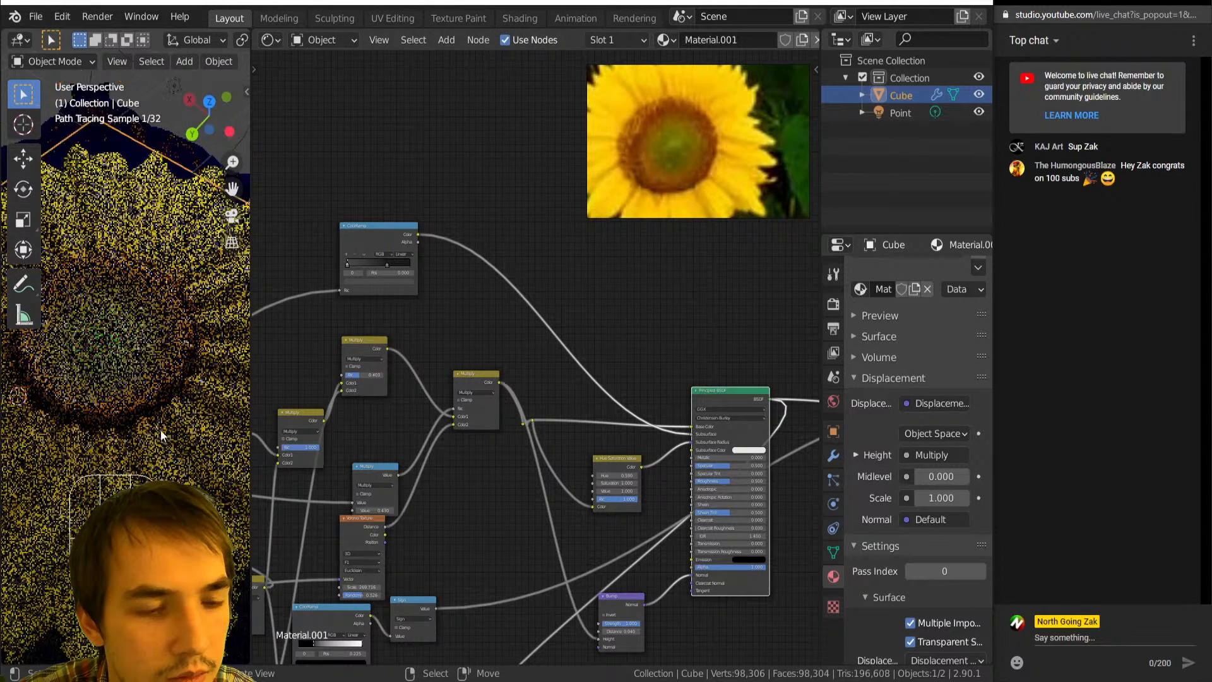
pyautogui.scroll(-5, 161, 430)
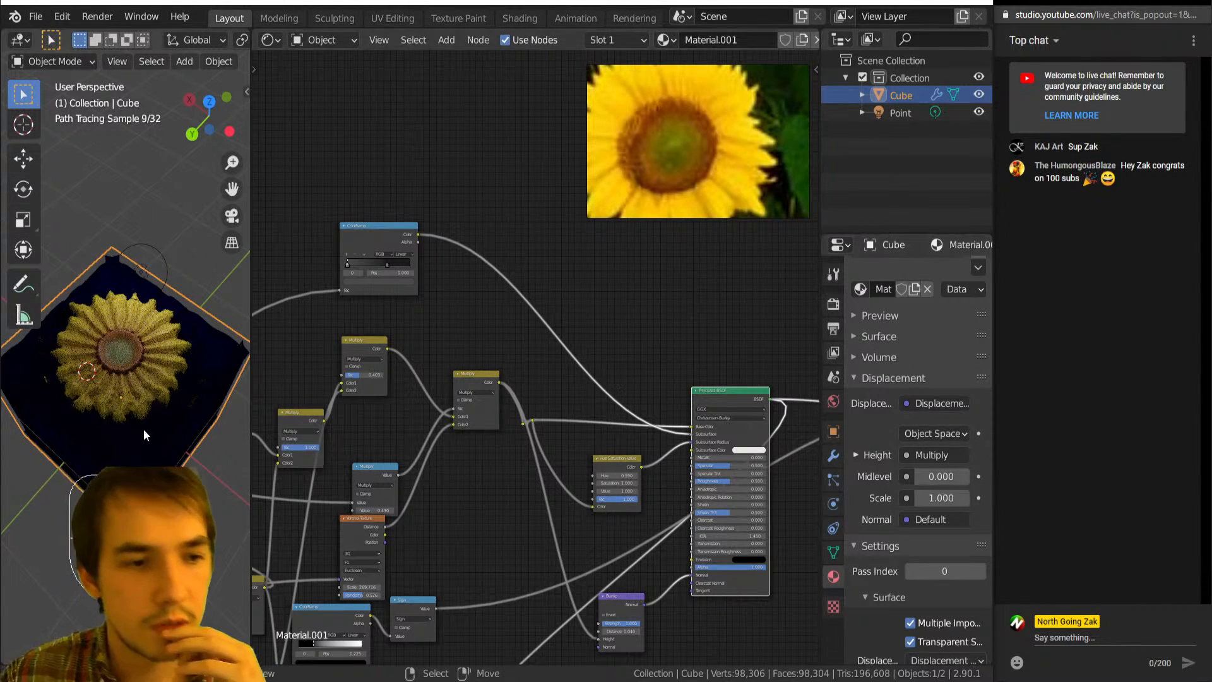
pyautogui.scroll(-4, 136, 426)
pyautogui.moveTo(126, 422); pyautogui.dragTo(108, 456, button='middle')
pyautogui.scroll(6, 123, 404)
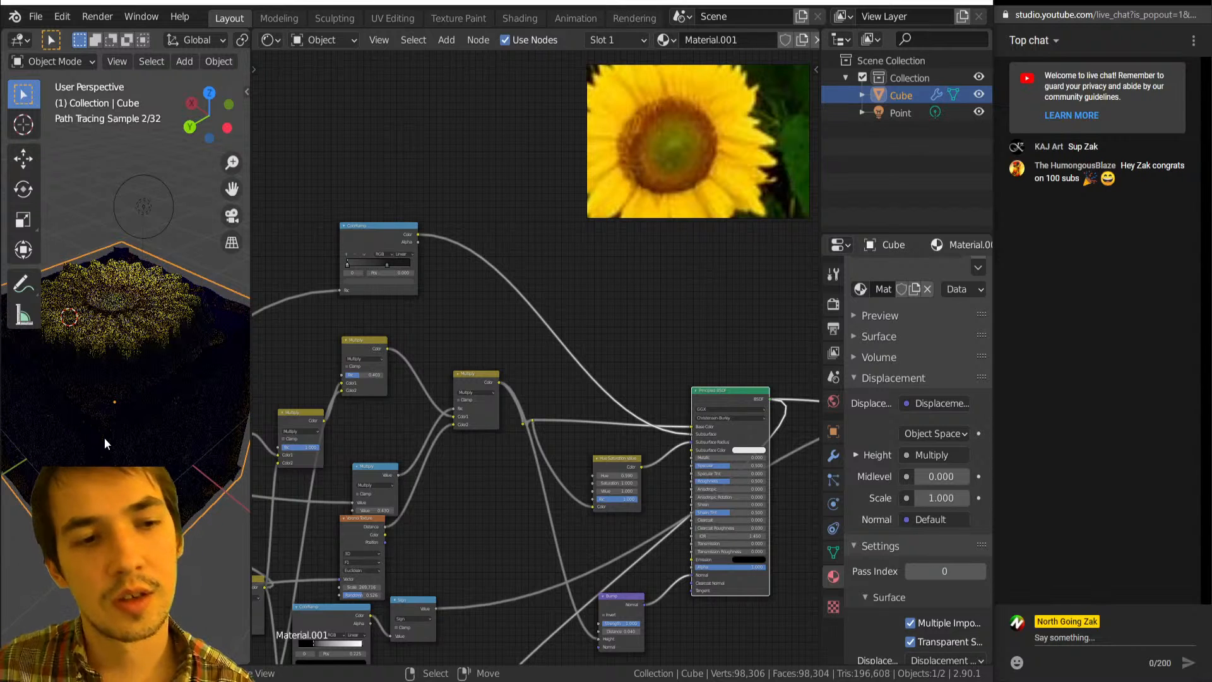
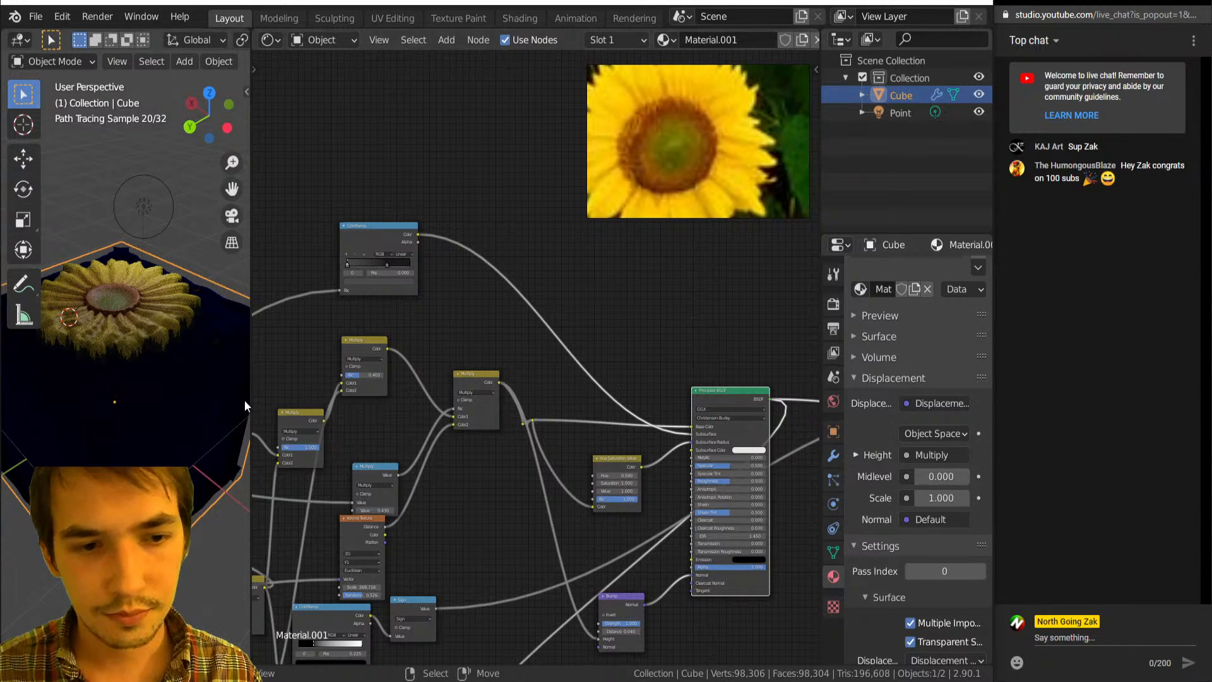
# Connect the final Mix Shader to the Material Output and check the complete flower material in the viewport.
pyautogui.scroll(-2, 551, 442)
pyautogui.moveTo(552, 443); pyautogui.dragTo(454, 351, button='middle')
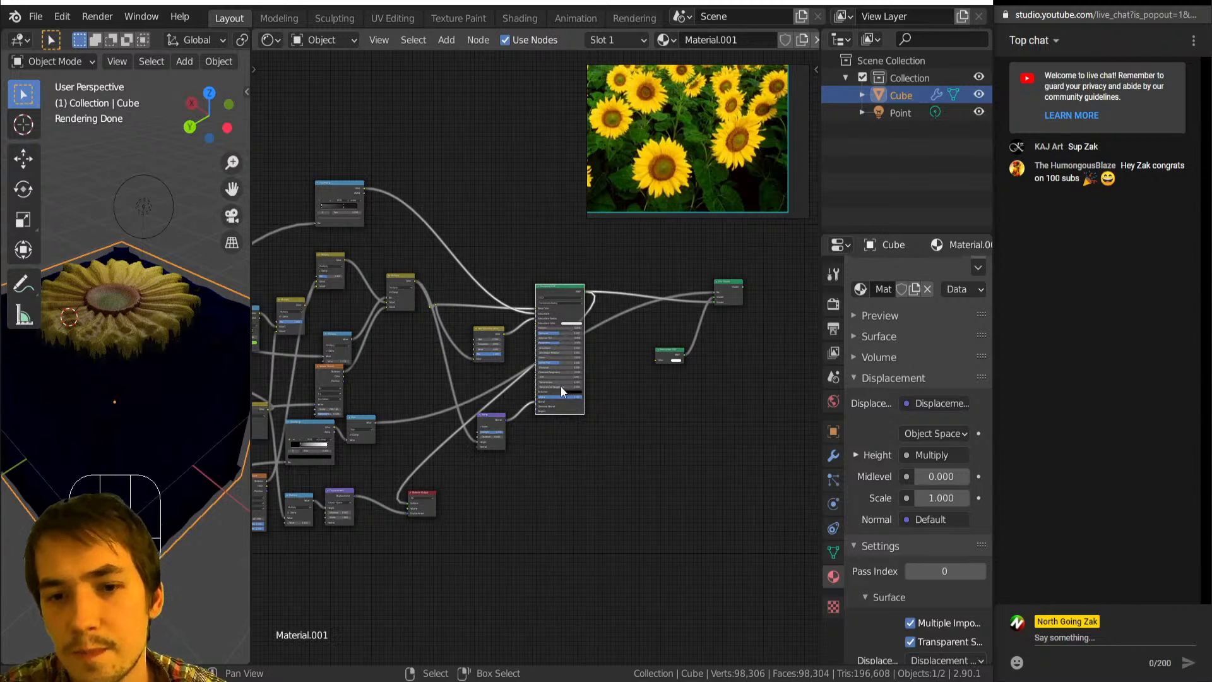
pyautogui.keyDown('ctrl'); pyautogui.keyDown('shift'); pyautogui.click(733, 293); pyautogui.keyUp('shift'); pyautogui.keyUp('ctrl')
pyautogui.scroll(-4, 83, 422)
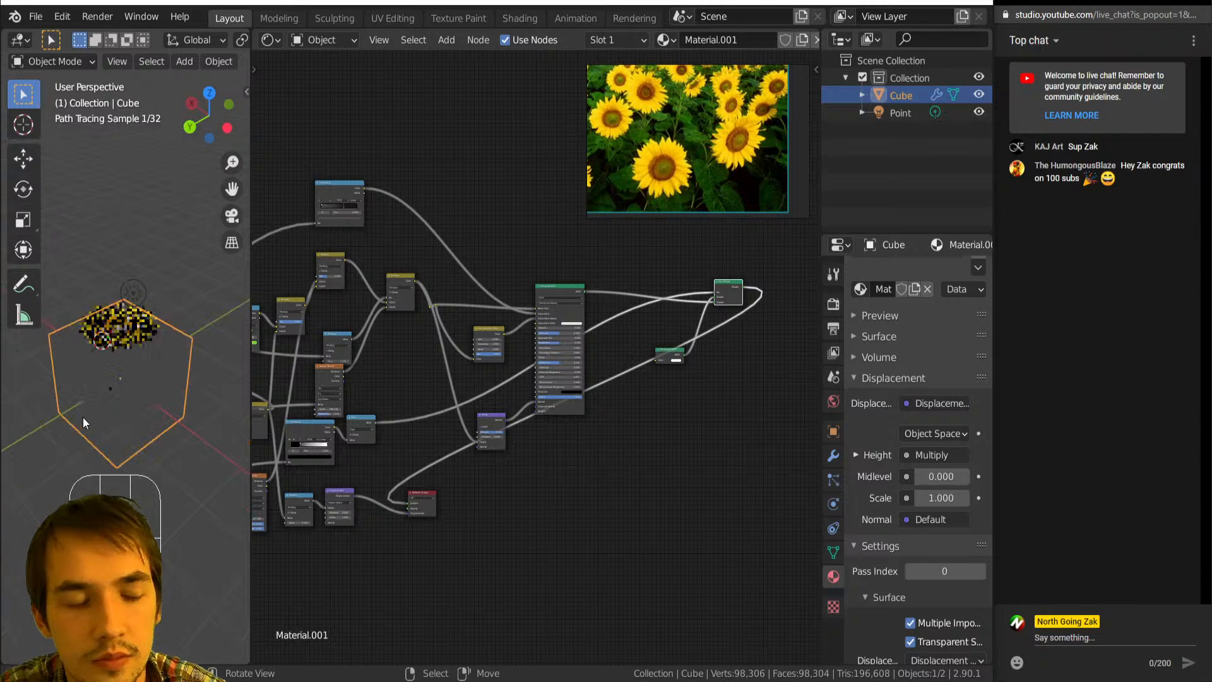
pyautogui.moveTo(84, 422); pyautogui.dragTo(75, 447, button='middle')
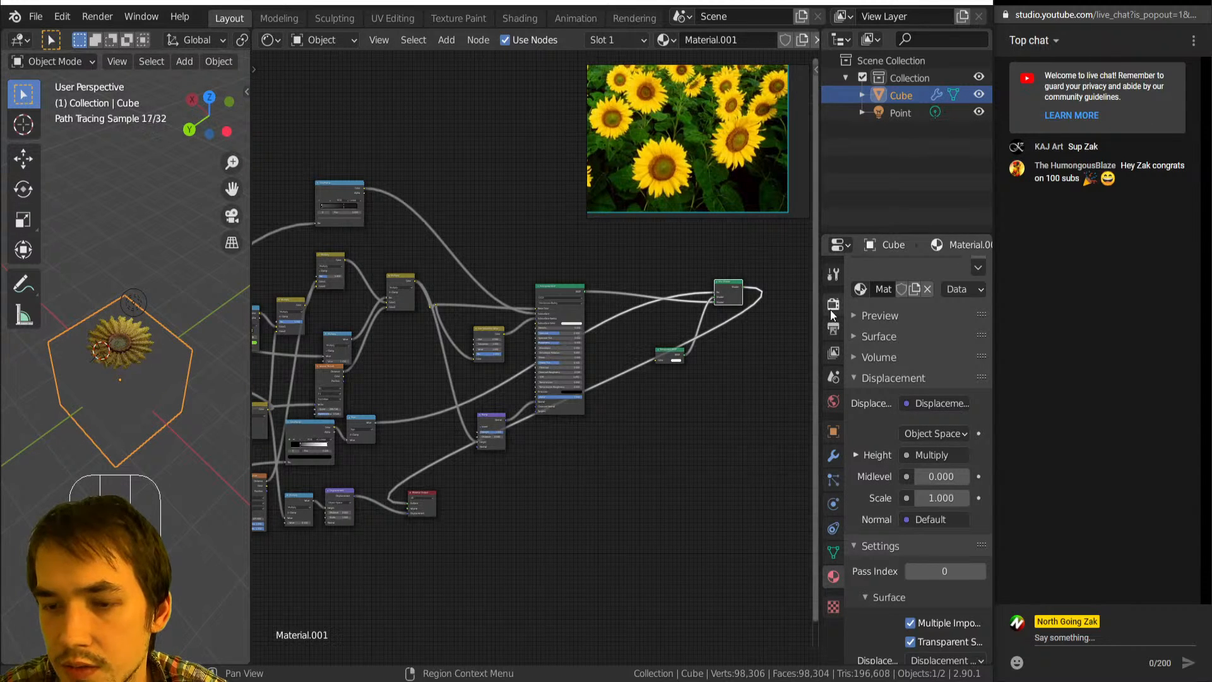
pyautogui.scroll(-5, 388, 467)
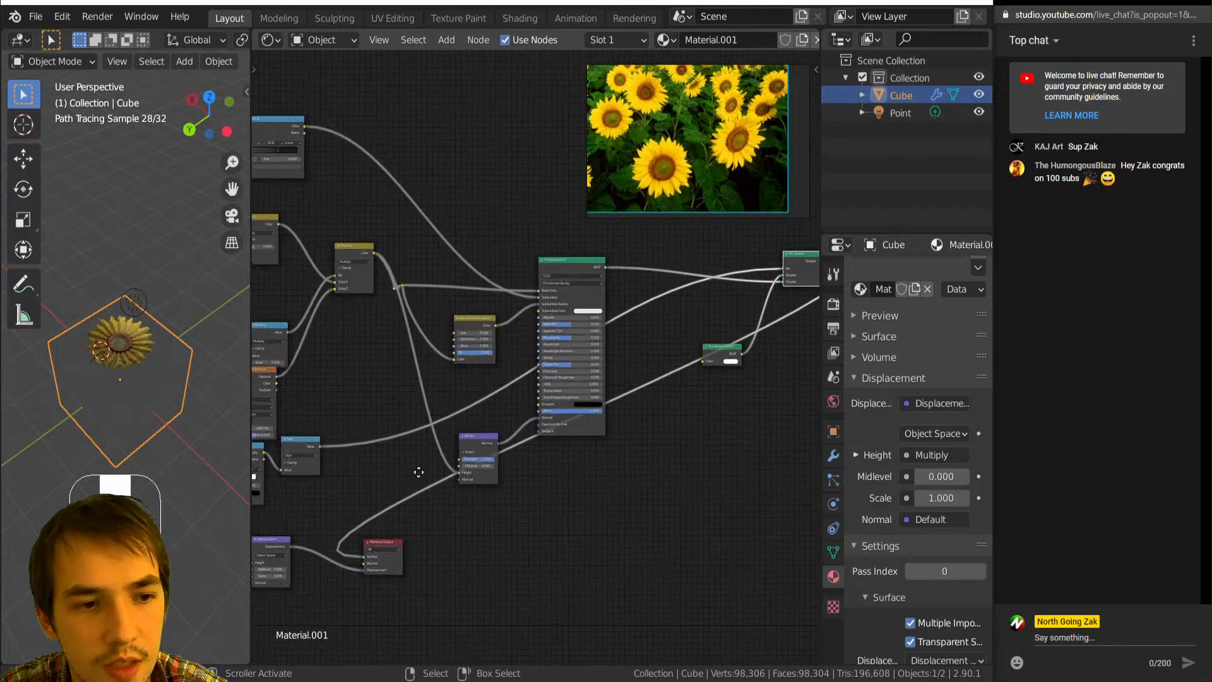
pyautogui.click(495, 518)
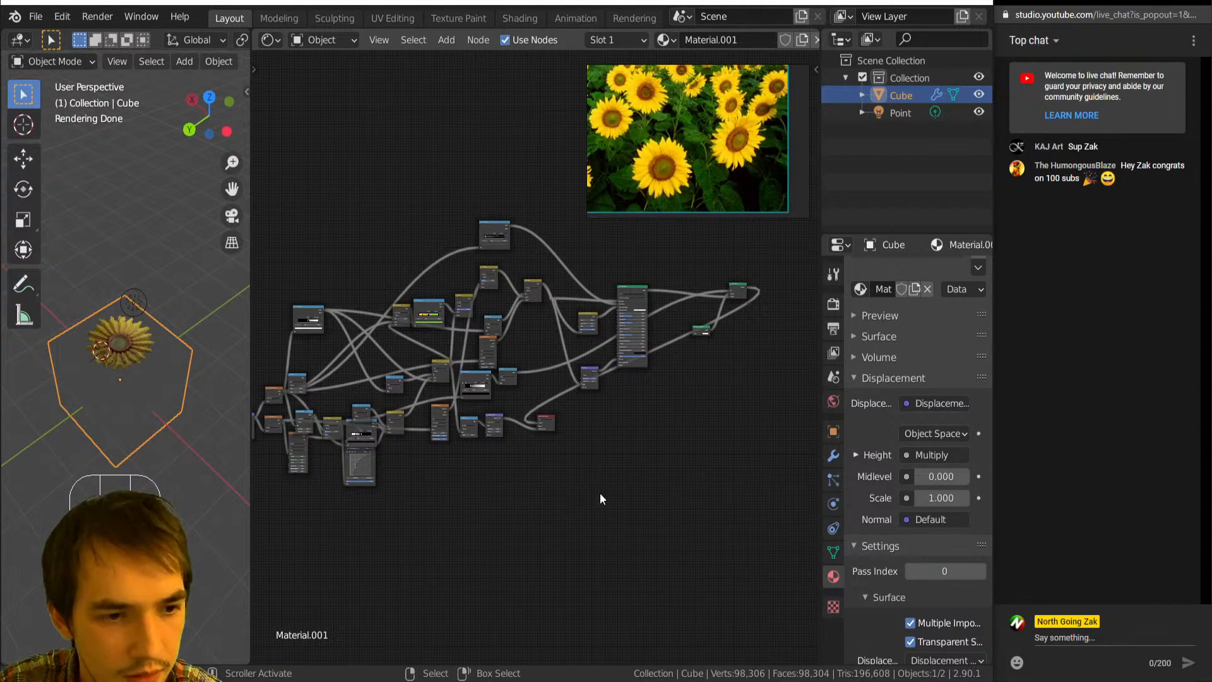
# Assign an Environment Texture to the World background color, load forest_slope_4k.hdr from Downloads, and inspect the flower under that lighting.
pyautogui.click(834, 401)
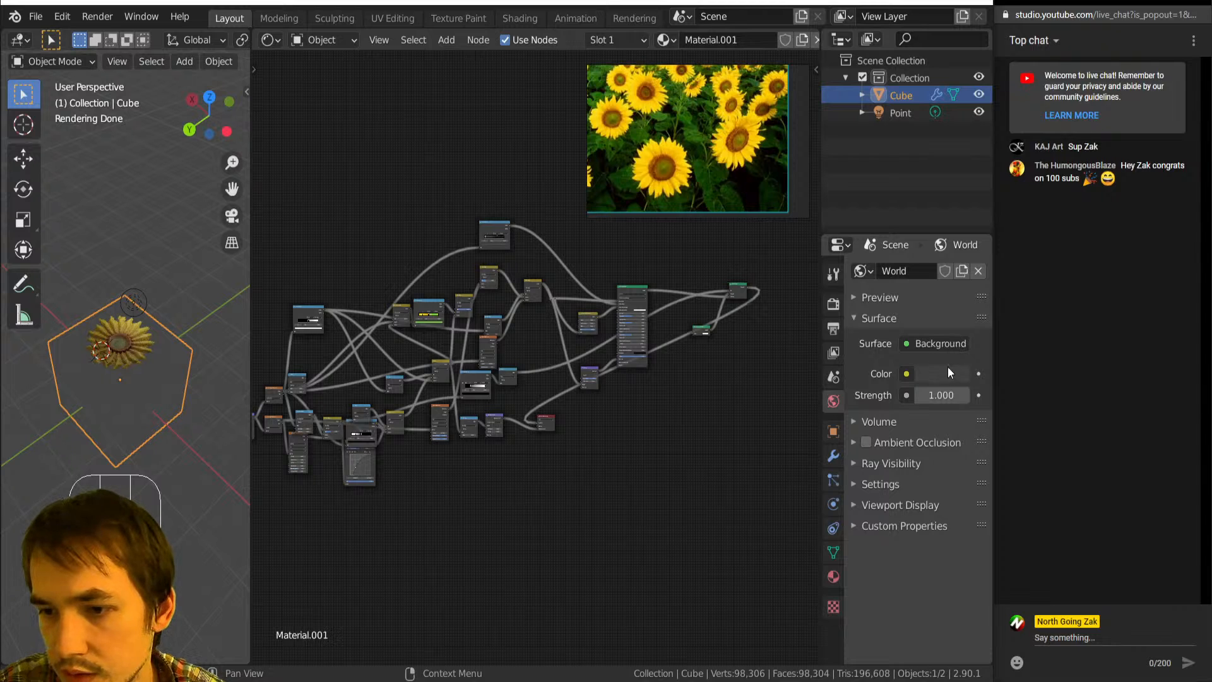
pyautogui.click(908, 374)
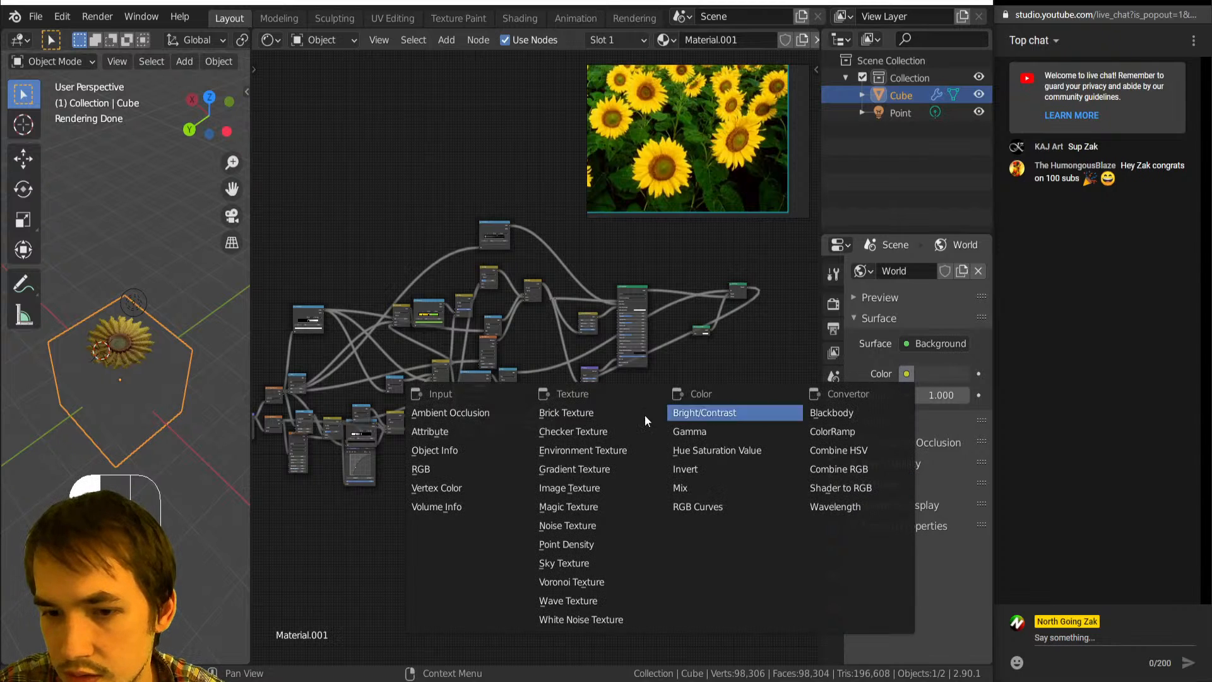
pyautogui.click(571, 452)
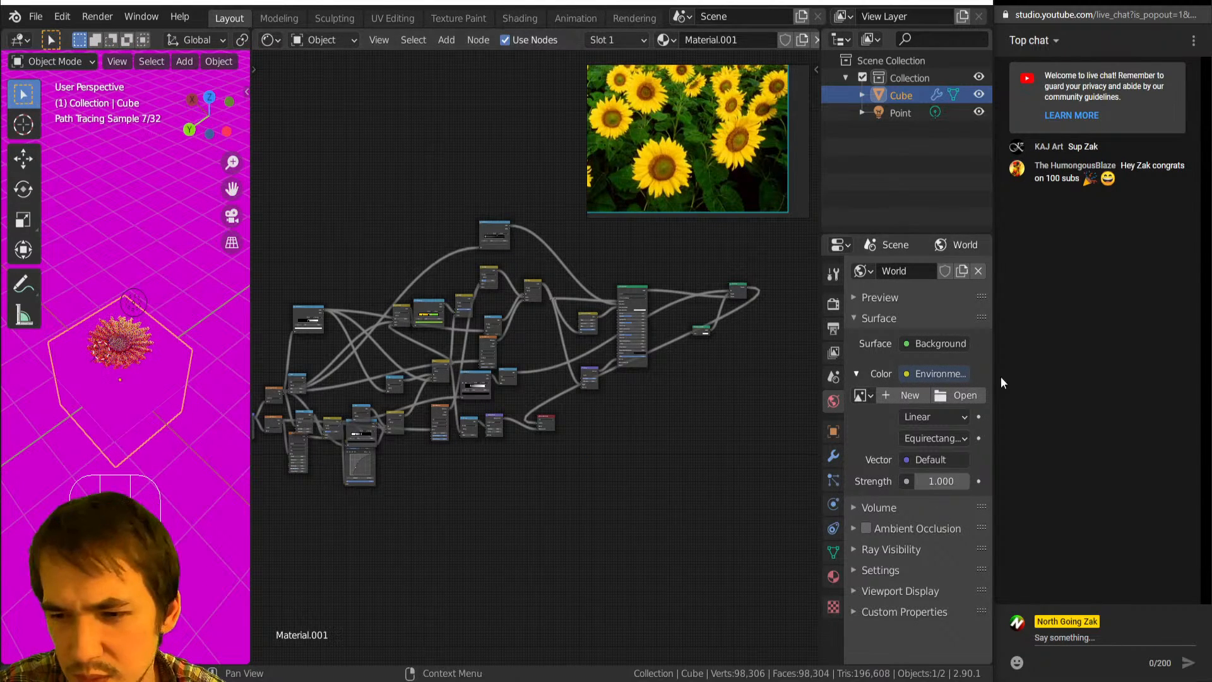
pyautogui.click(949, 399)
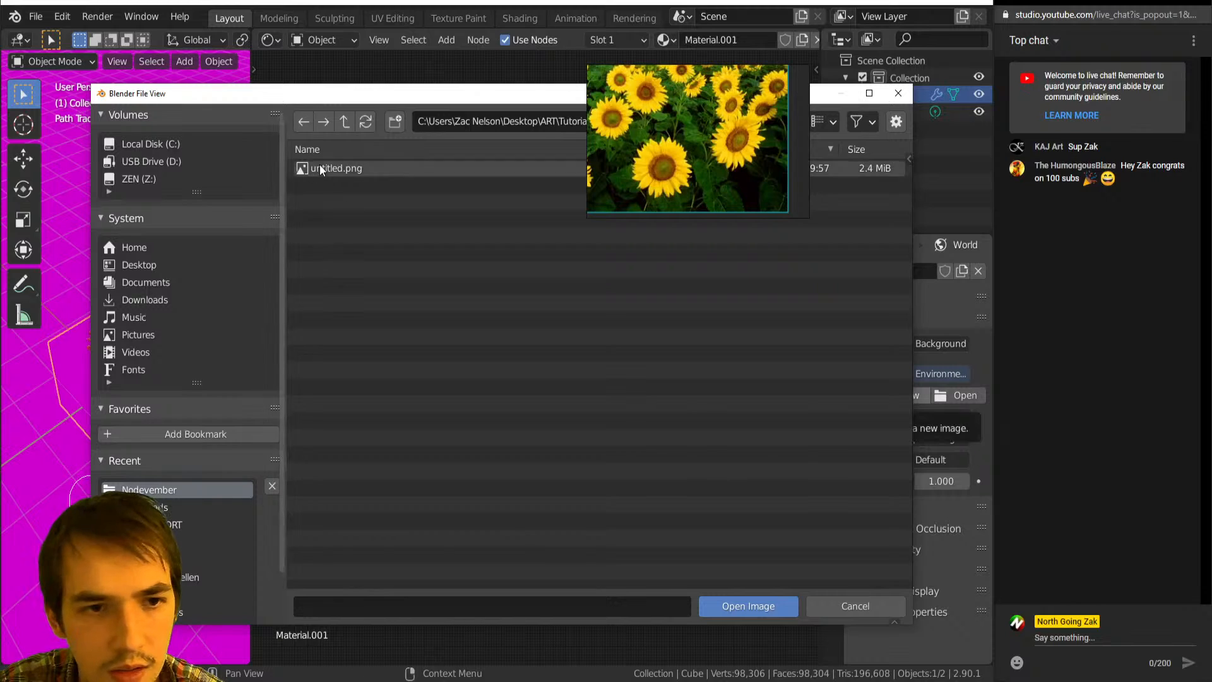
pyautogui.click(153, 301)
pyautogui.scroll(-5, 362, 559)
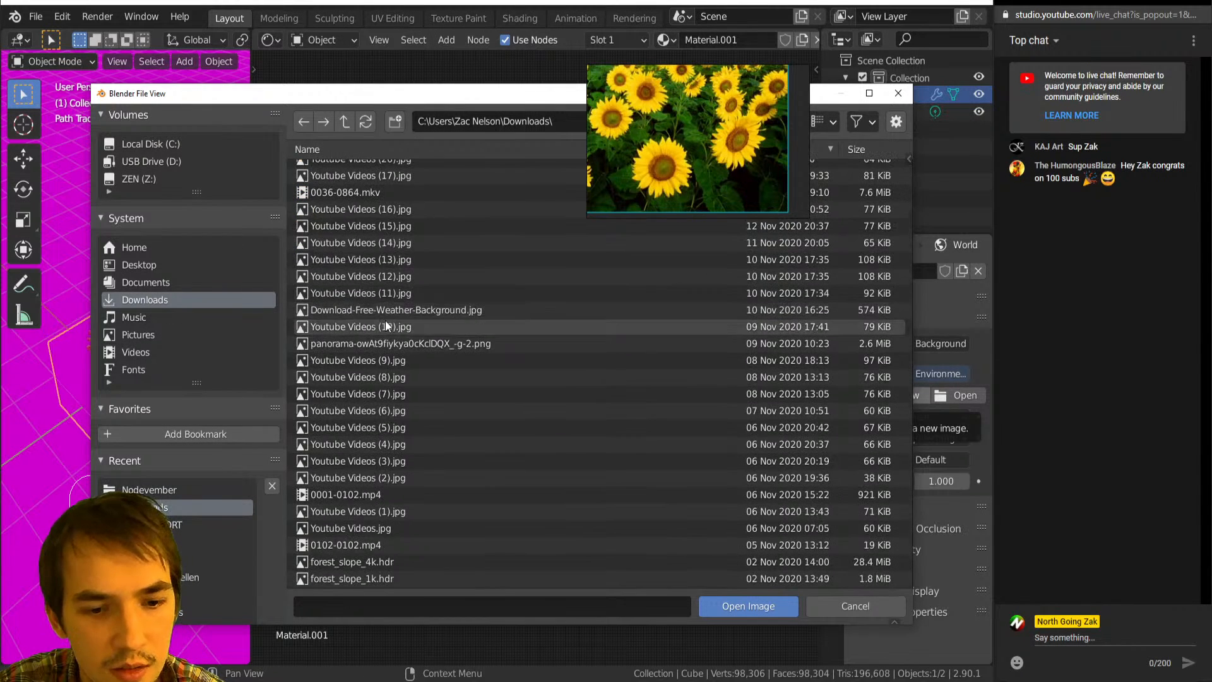
pyautogui.doubleClick(365, 561)
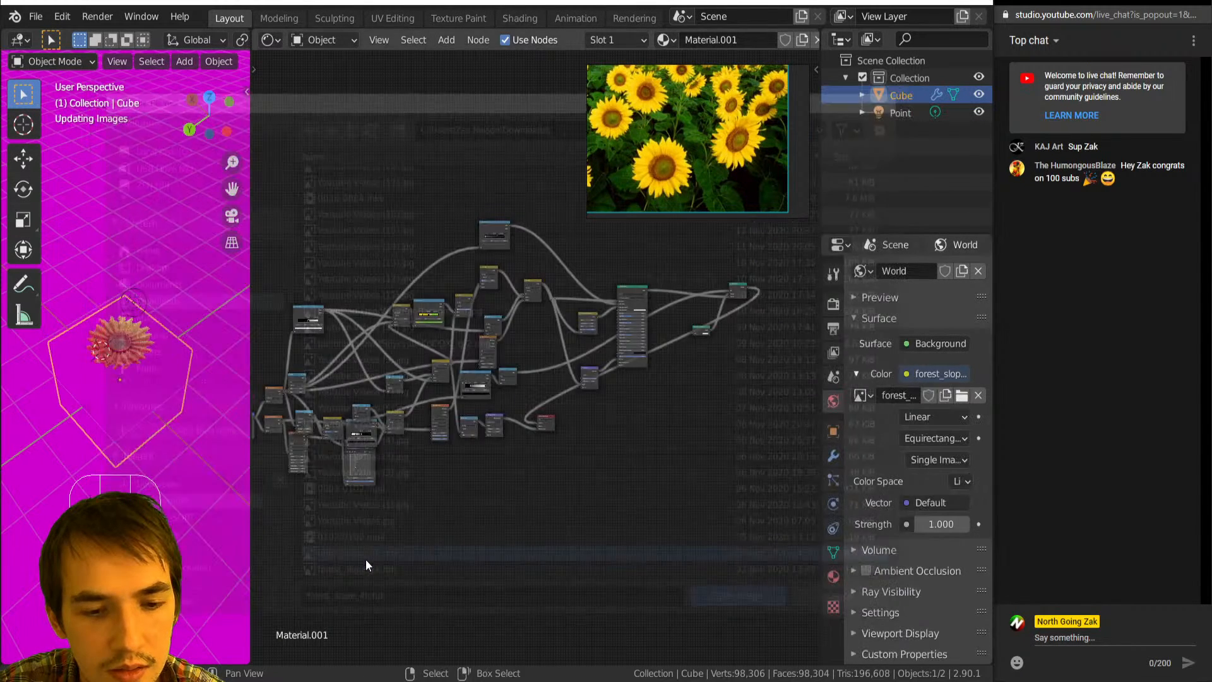
pyautogui.moveTo(113, 366); pyautogui.dragTo(126, 418, button='middle')
pyautogui.scroll(4, 126, 335)
pyautogui.scroll(-1, 127, 418)
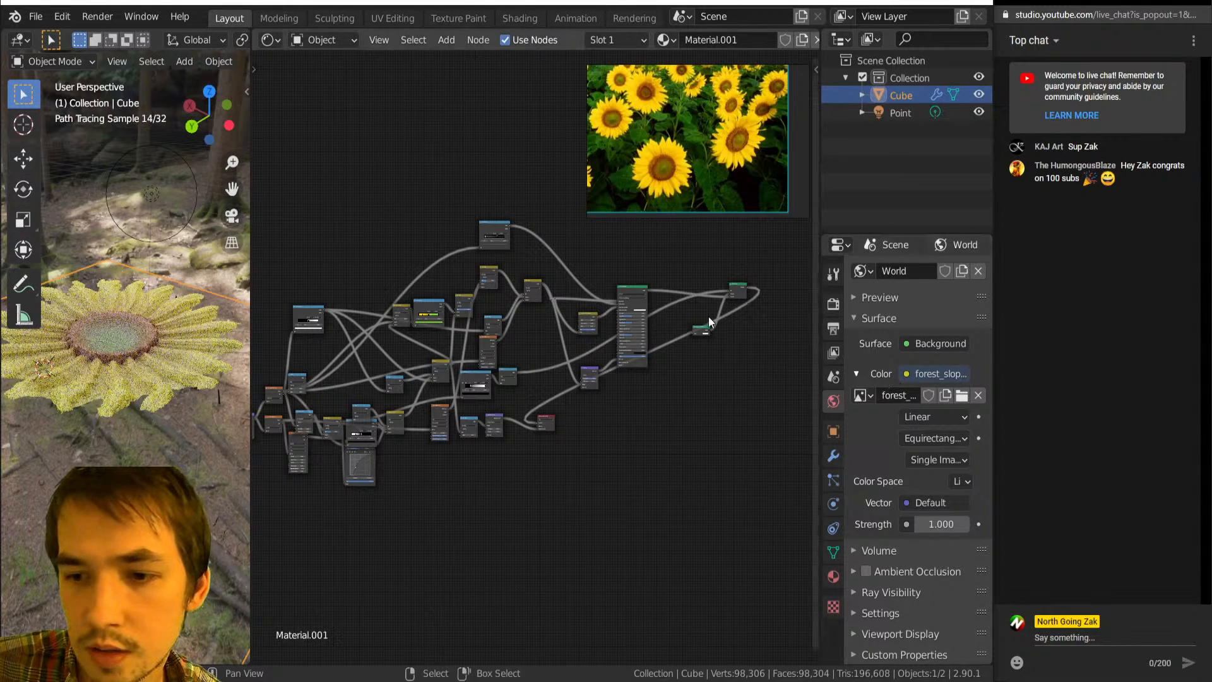
# Open the World shader nodes and disconnect the forest_slope_4k.hdr texture from the Background node's Color input.
pyautogui.click(324, 42)
pyautogui.click(324, 79)
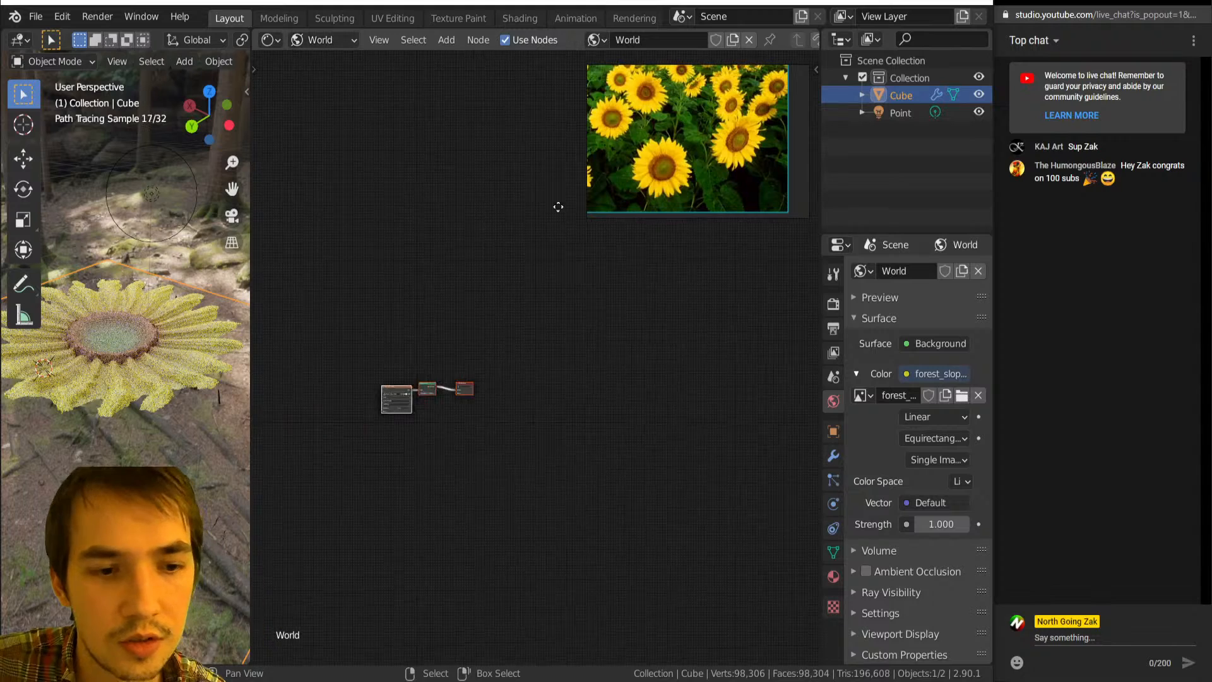
pyautogui.moveTo(452, 365); pyautogui.dragTo(332, 355, button='middle')
pyautogui.scroll(3, 395, 399)
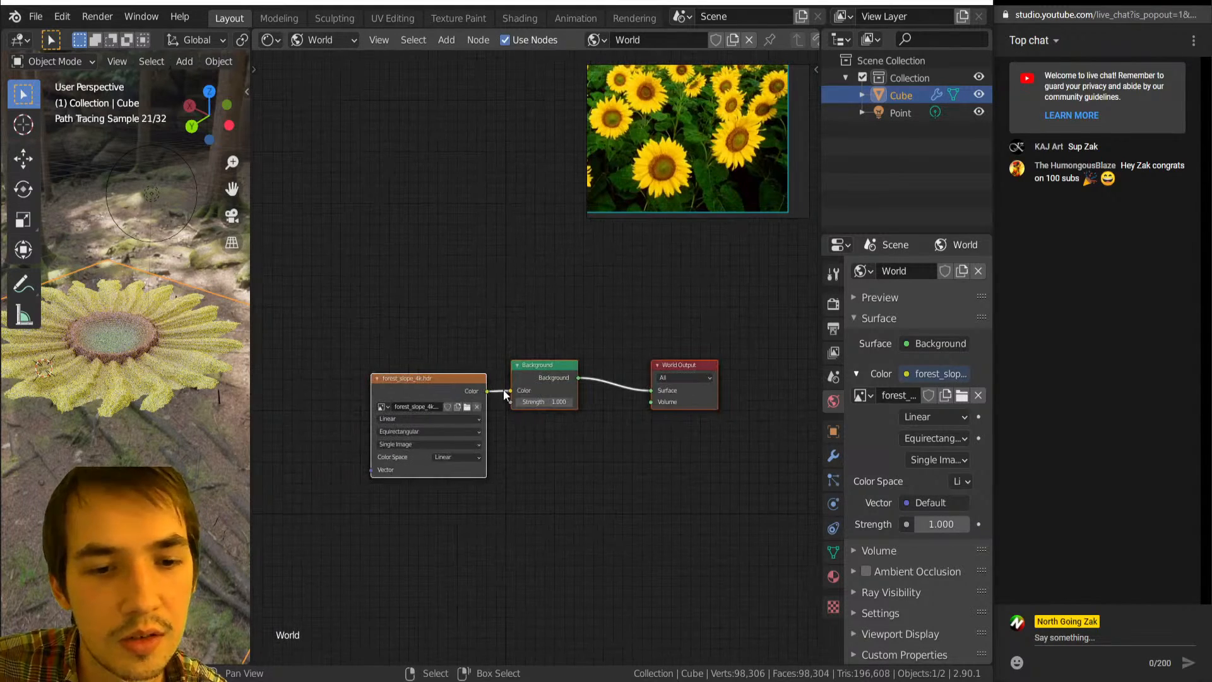
pyautogui.moveTo(510, 391); pyautogui.dragTo(497, 394)
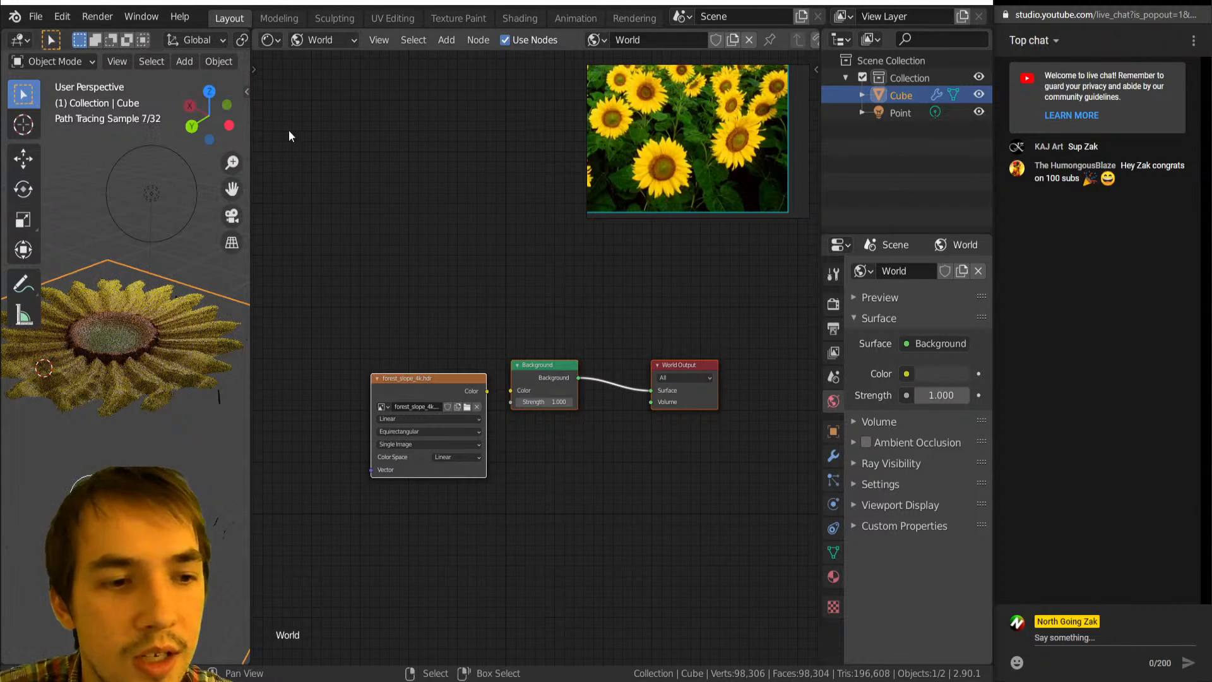
pyautogui.scroll(-4, 206, 335)
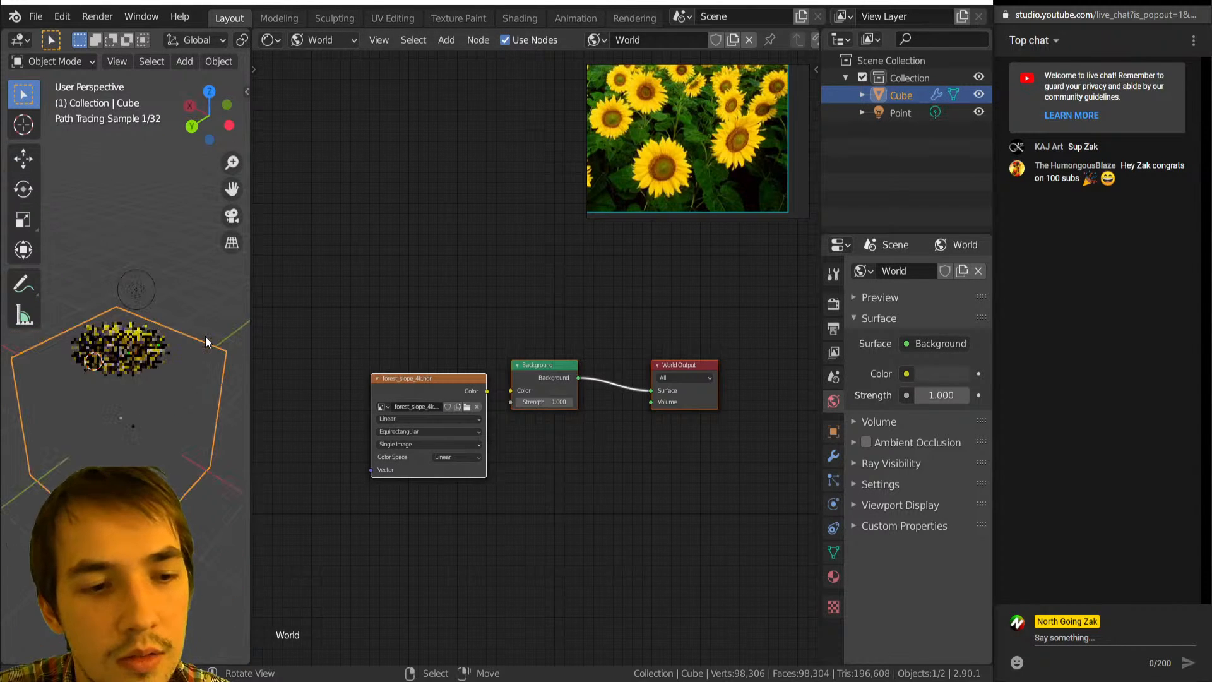
# Return to the cube's material shader nodes and delete the disconnected Principled BSDF node below the tree.
pyautogui.click(316, 40)
pyautogui.click(325, 58)
pyautogui.scroll(-4, 464, 372)
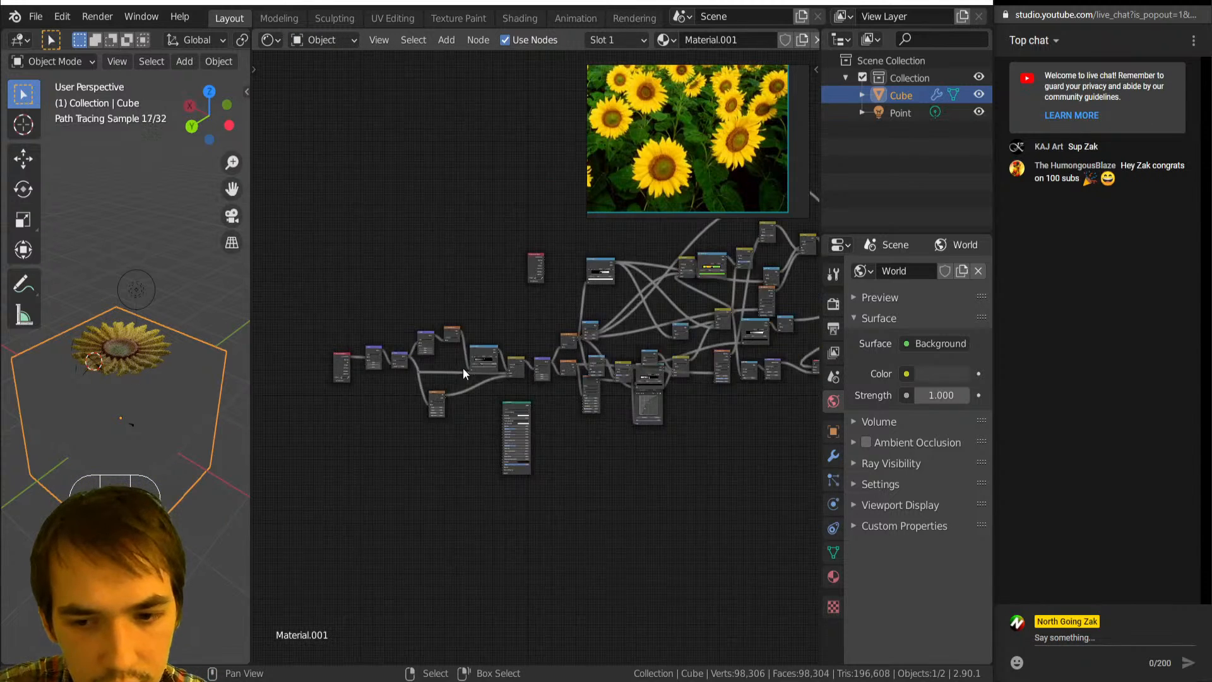
pyautogui.scroll(-3, 464, 373)
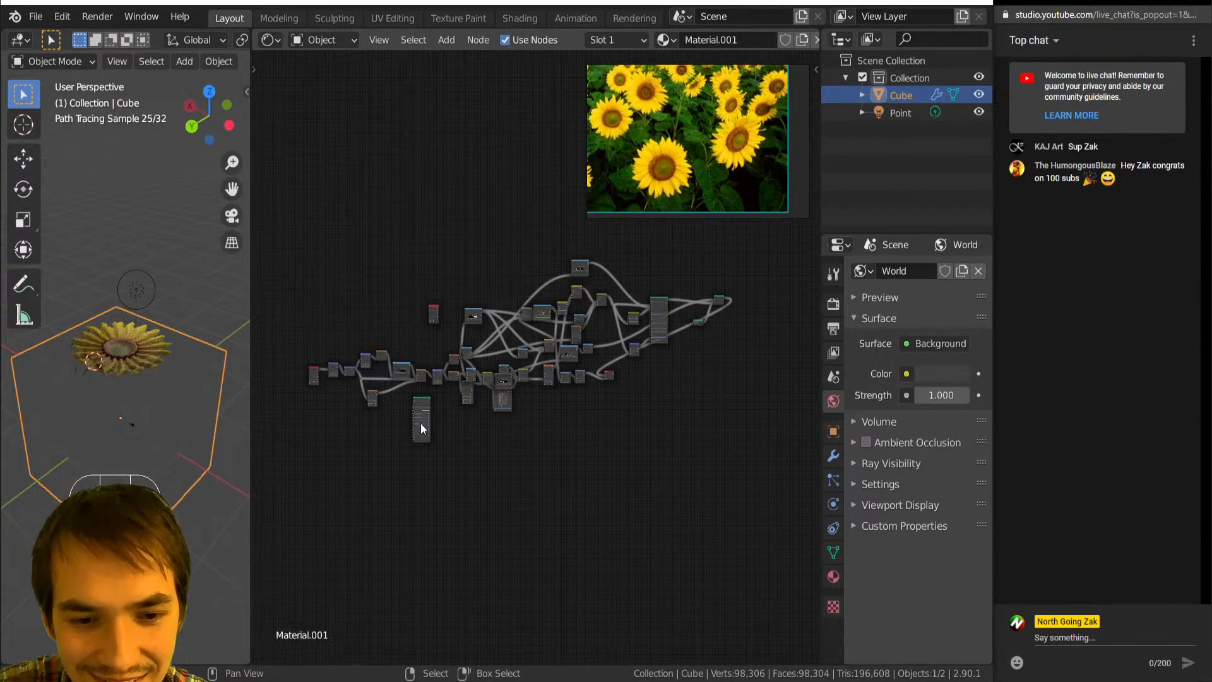
pyautogui.scroll(2, 419, 423)
pyautogui.click(386, 420)
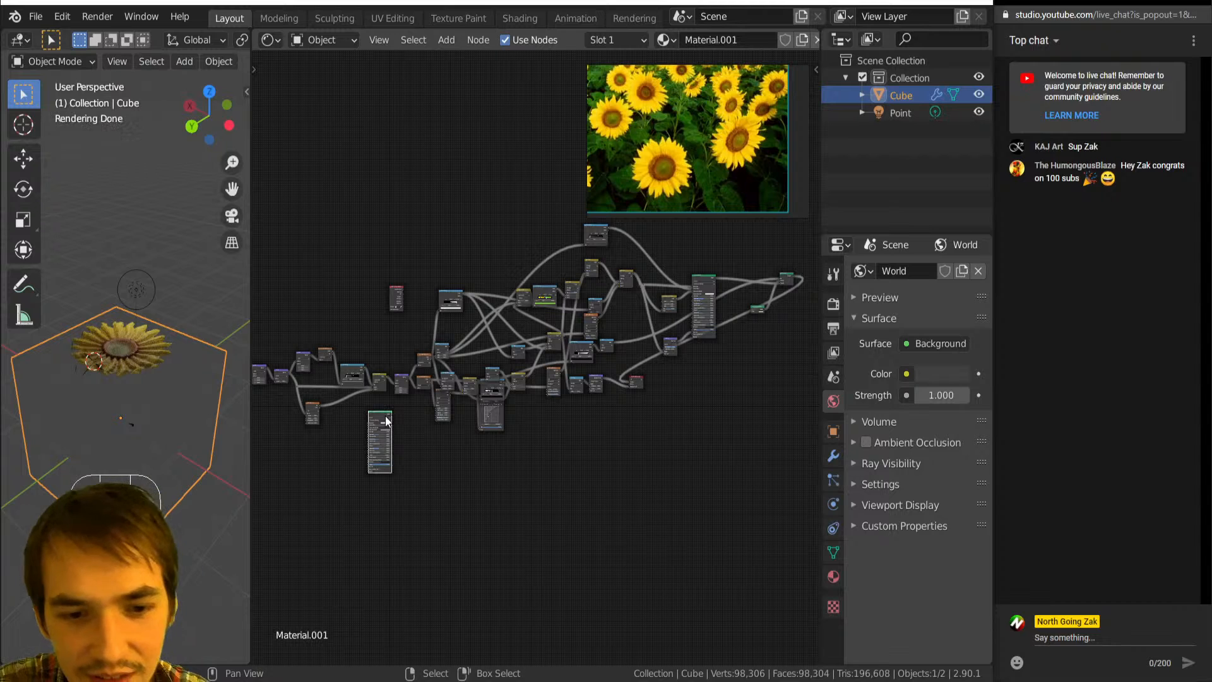
pyautogui.press('Delete')
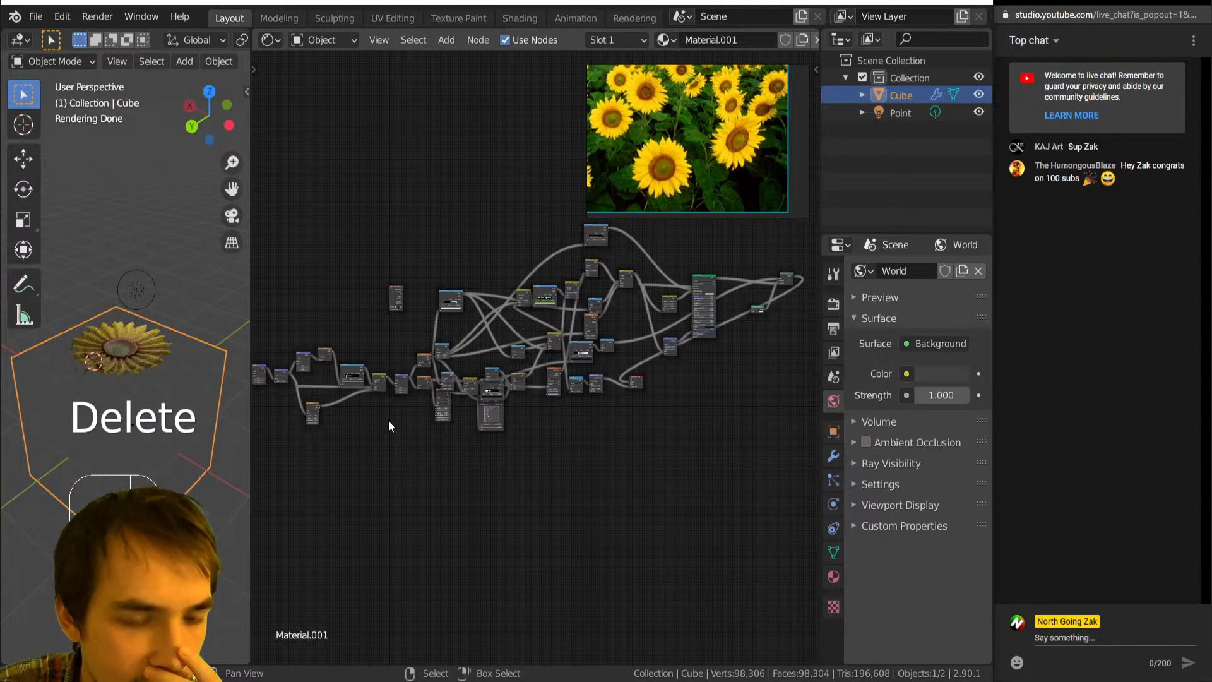
# Preview the texture coordinates directly on the cube and view it from the side.
pyautogui.moveTo(366, 437); pyautogui.dragTo(505, 444, button='middle')
pyautogui.scroll(6, 430, 428)
pyautogui.moveTo(451, 382); pyautogui.dragTo(474, 422, button='middle')
pyautogui.keyDown('ctrl'); pyautogui.keyDown('shift'); pyautogui.click(384, 385); pyautogui.keyUp('shift'); pyautogui.keyUp('ctrl')
pyautogui.scroll(5, 474, 422)
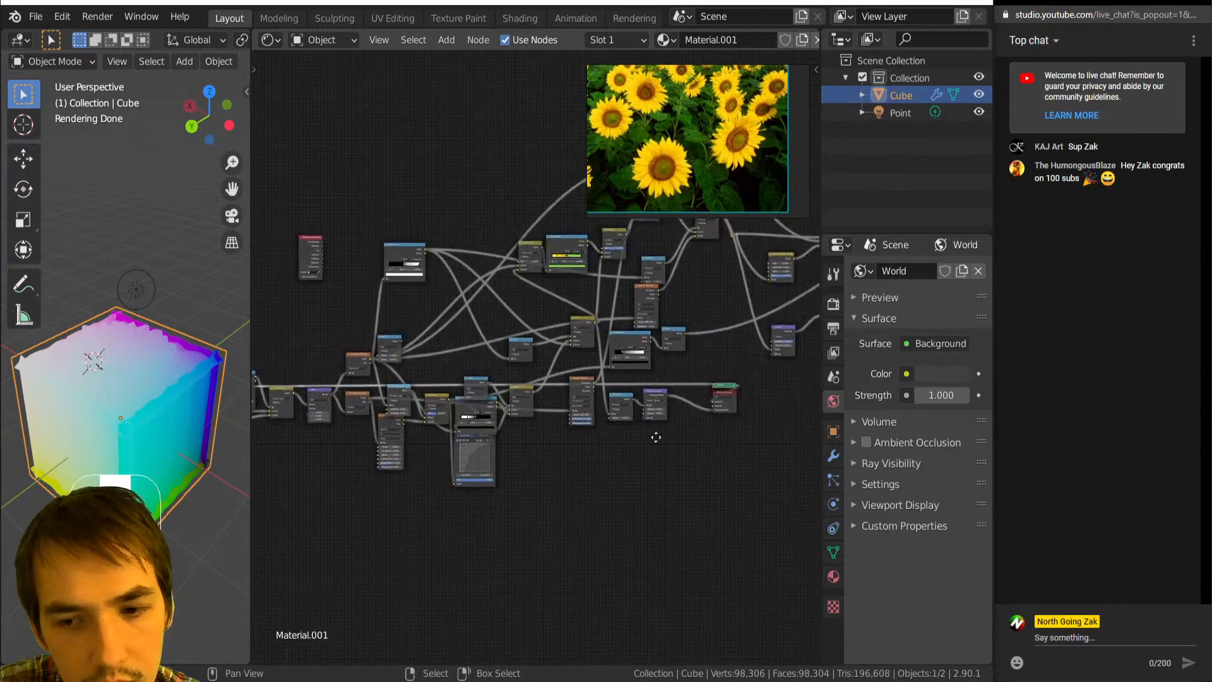
pyautogui.moveTo(657, 433); pyautogui.dragTo(580, 410, button='middle')
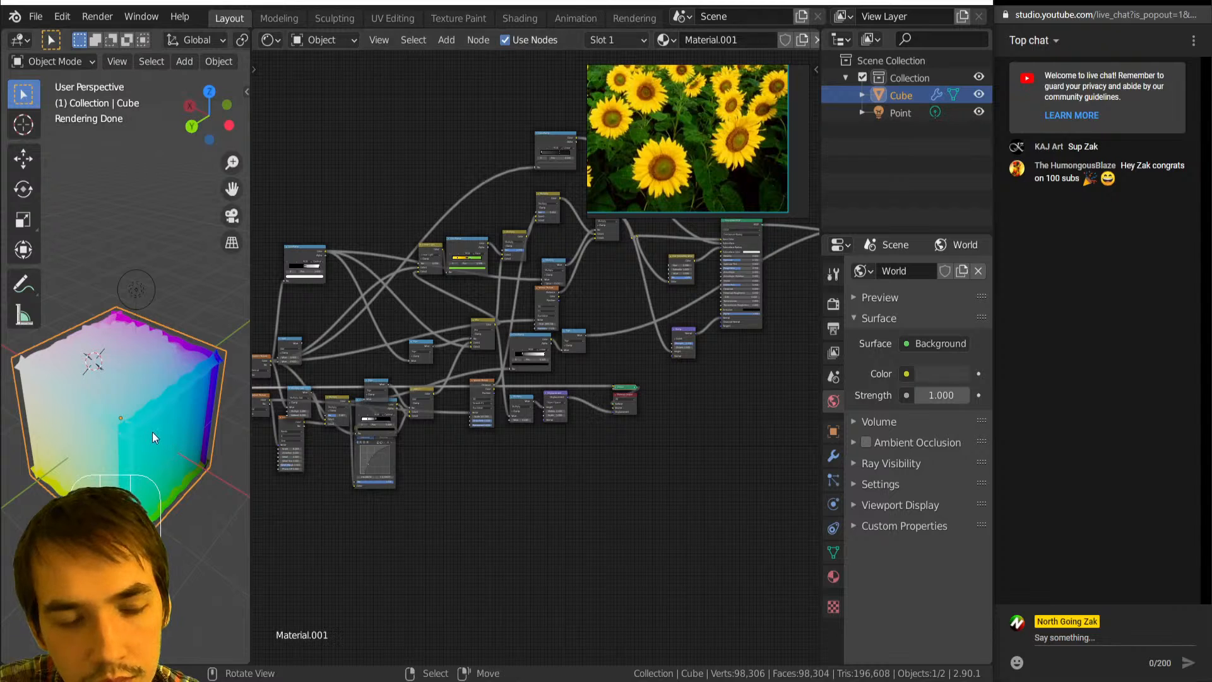
pyautogui.moveTo(153, 432)
pyautogui.mouseDown(button='middle')
pyautogui.moveTo(141, 365)
pyautogui.moveTo(139, 465)
pyautogui.mouseUp(button='middle')
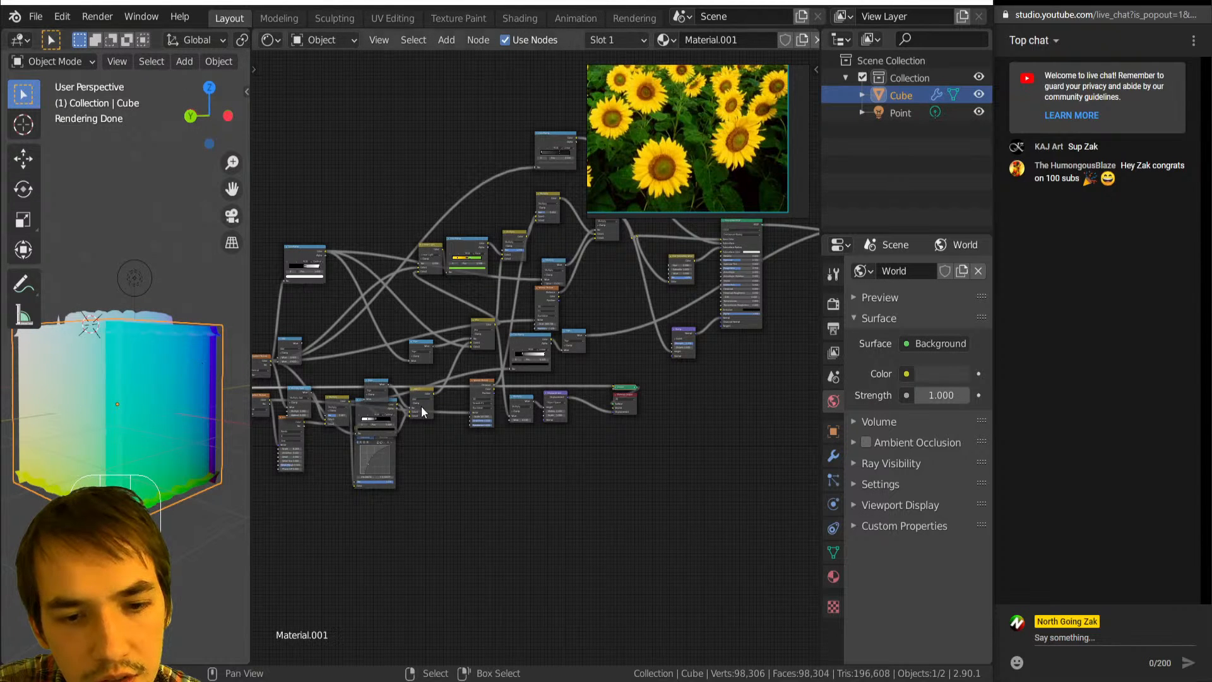
# Insert a Separate XYZ node before the Viewer, route its Z output there, and place it below the existing nodes.
pyautogui.scroll(3, 569, 398)
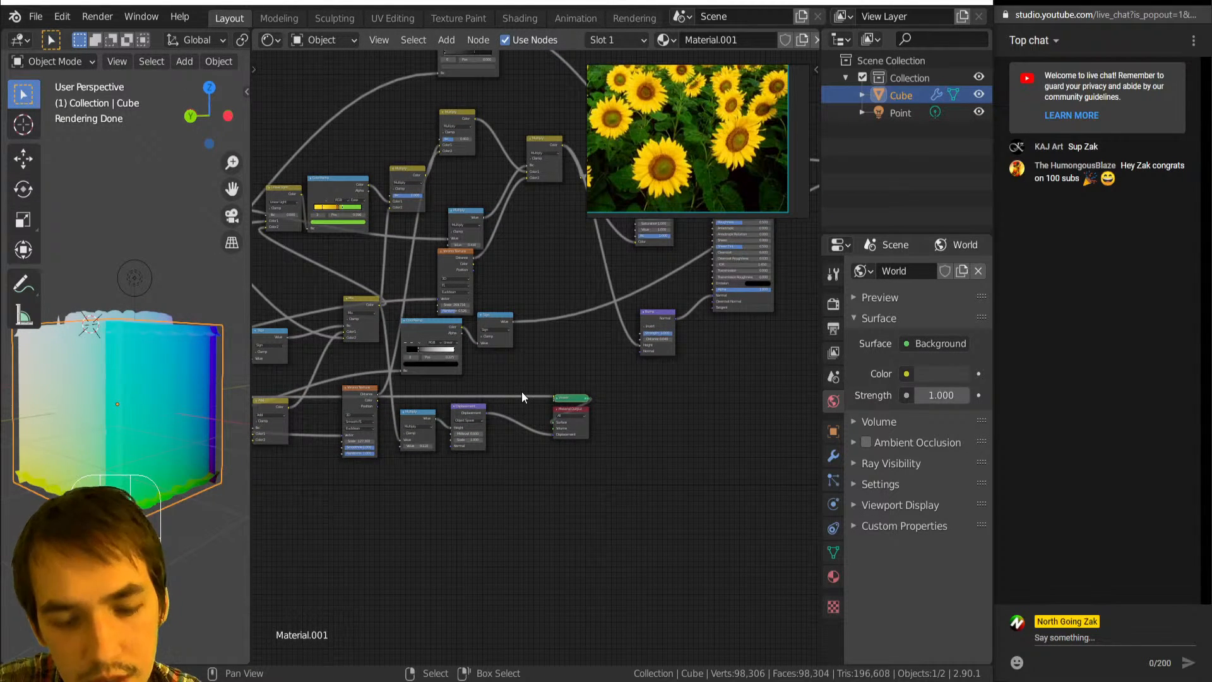
pyautogui.hotkey('shift', 'a')
pyautogui.moveTo(521, 392)
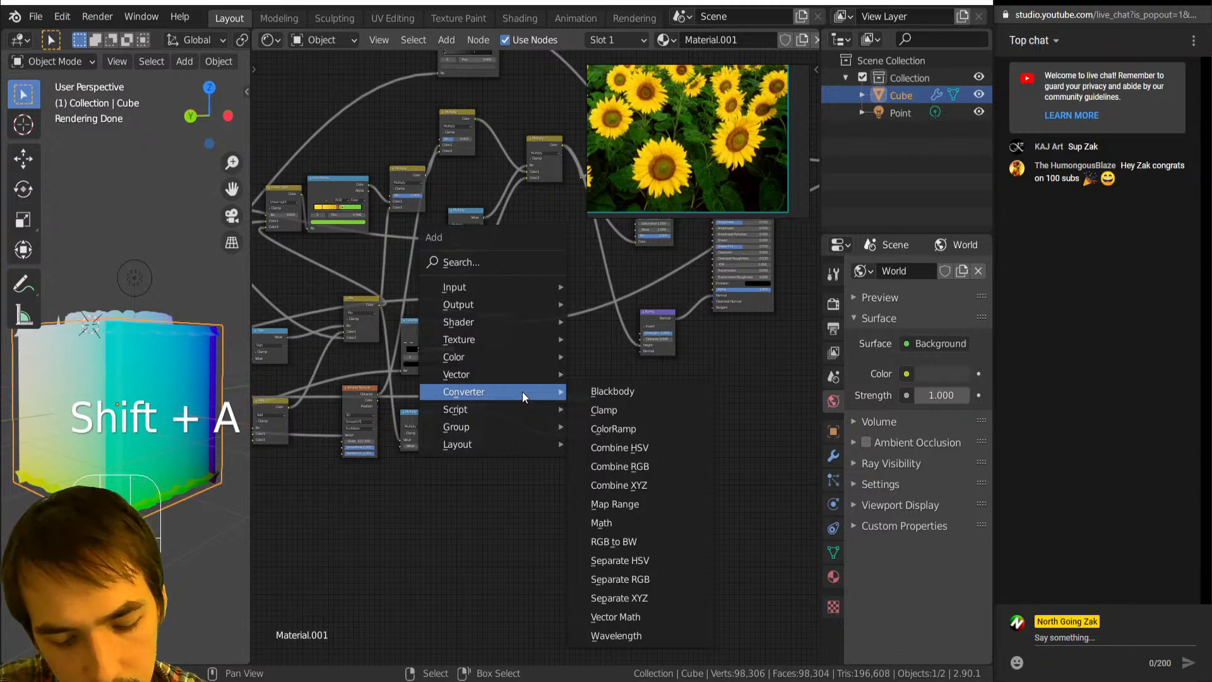
pyautogui.click(619, 598)
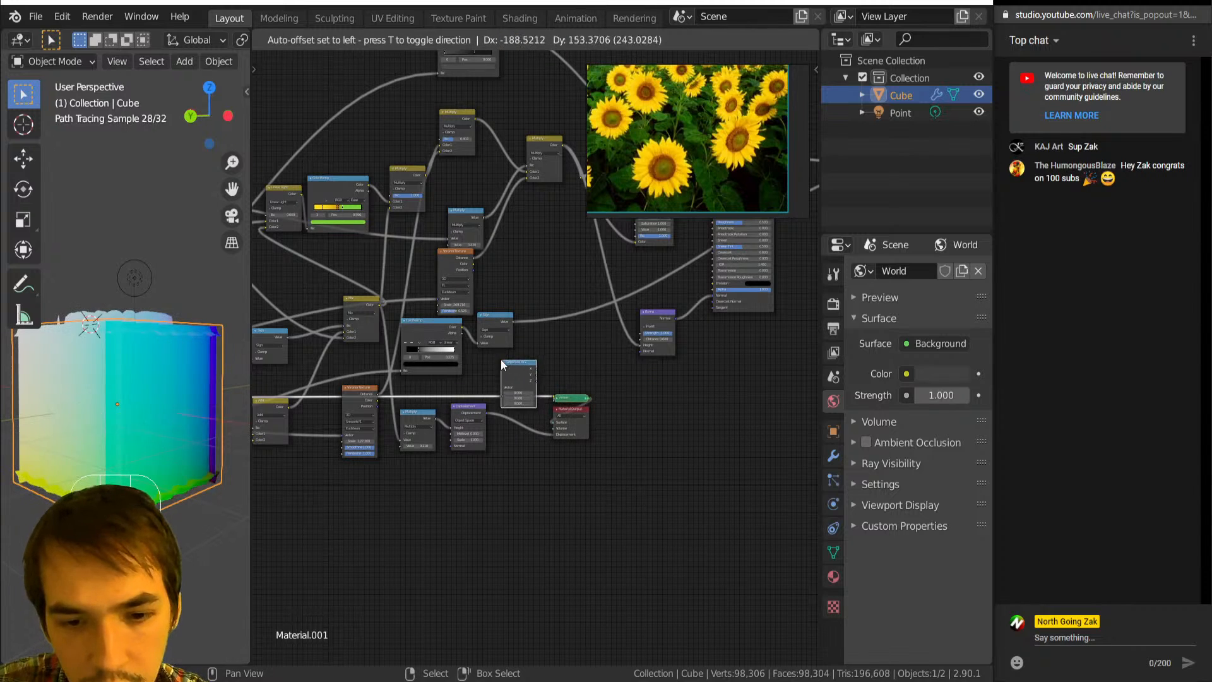
pyautogui.click(501, 360)
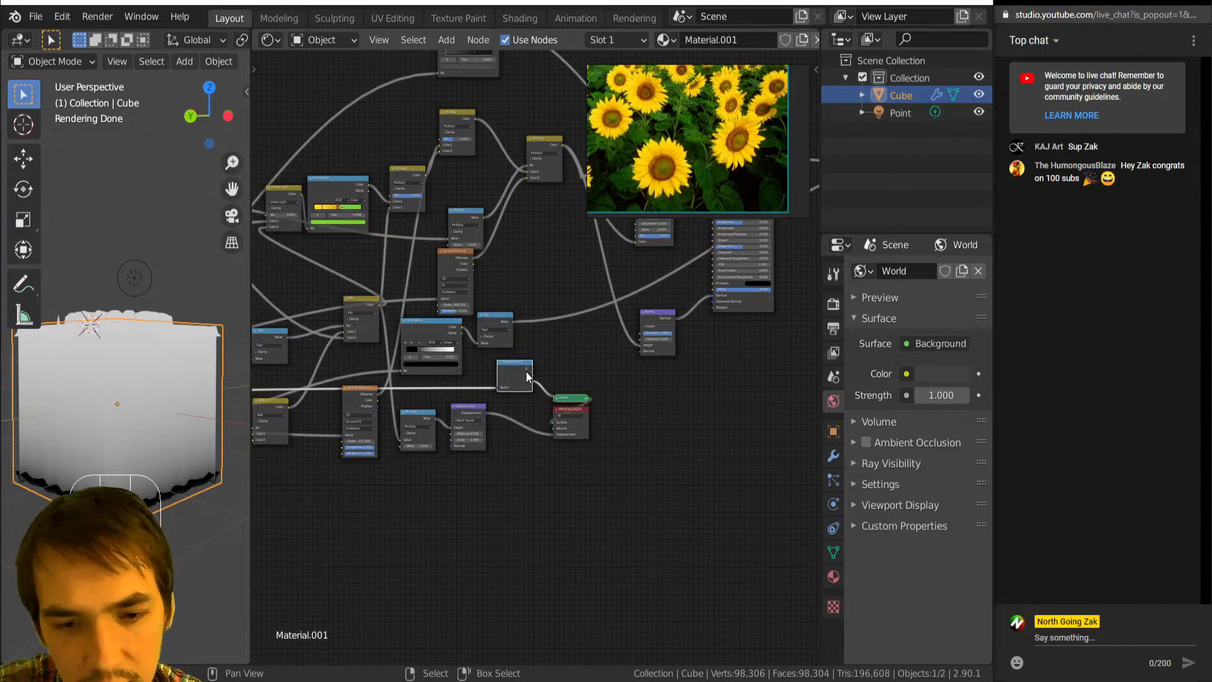
pyautogui.press('g')
pyautogui.click(478, 533)
# Insert a ColorRamp between the Separate XYZ node and the Viewer, and shift its black stop towards the white one.
pyautogui.scroll(3, 477, 532)
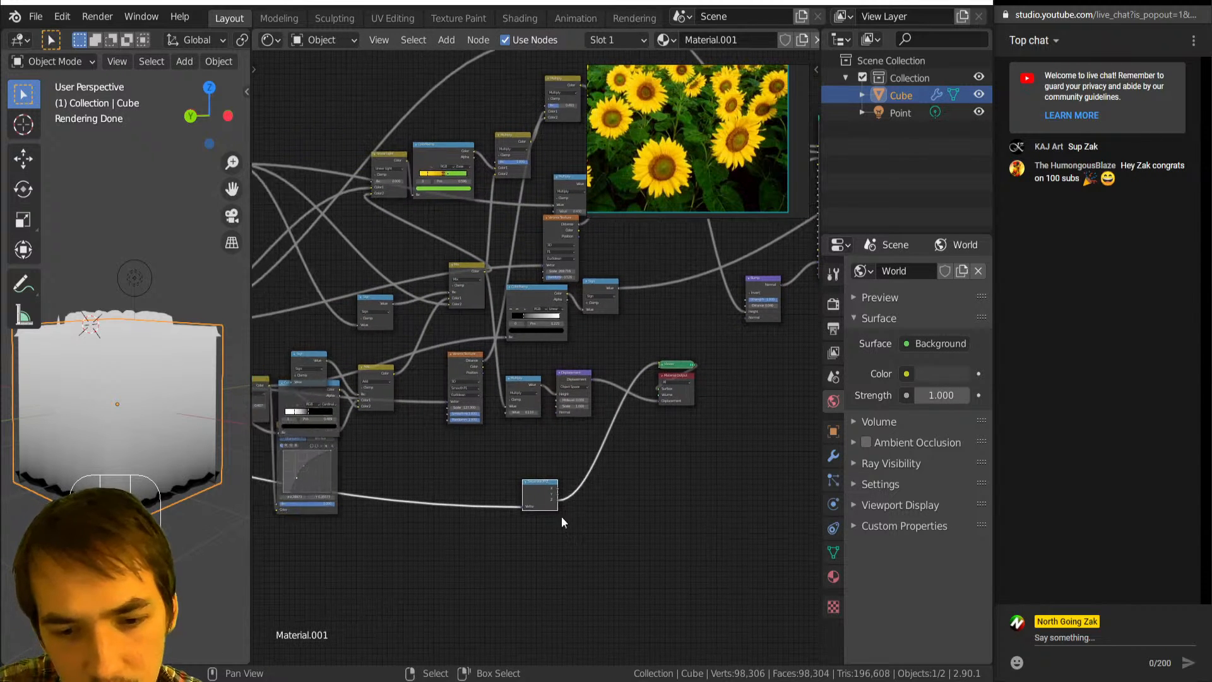
pyautogui.moveTo(582, 502); pyautogui.dragTo(557, 446, button='middle')
pyautogui.hotkey('shift', 'a')
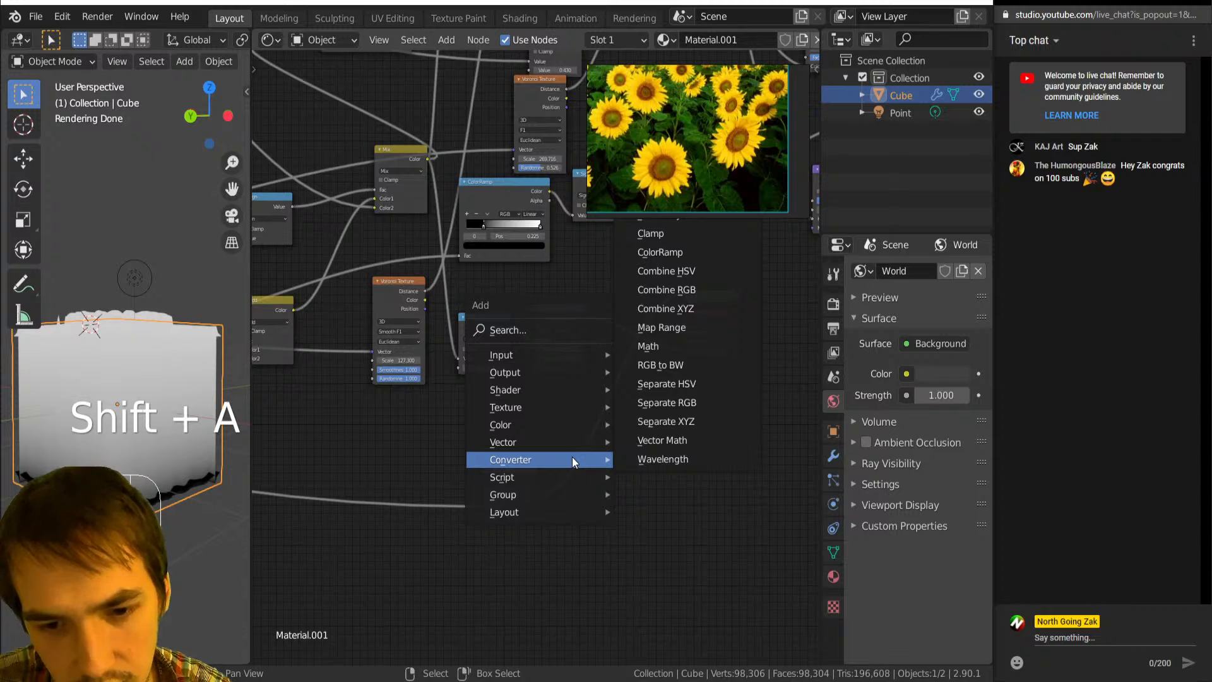
pyautogui.click(660, 252)
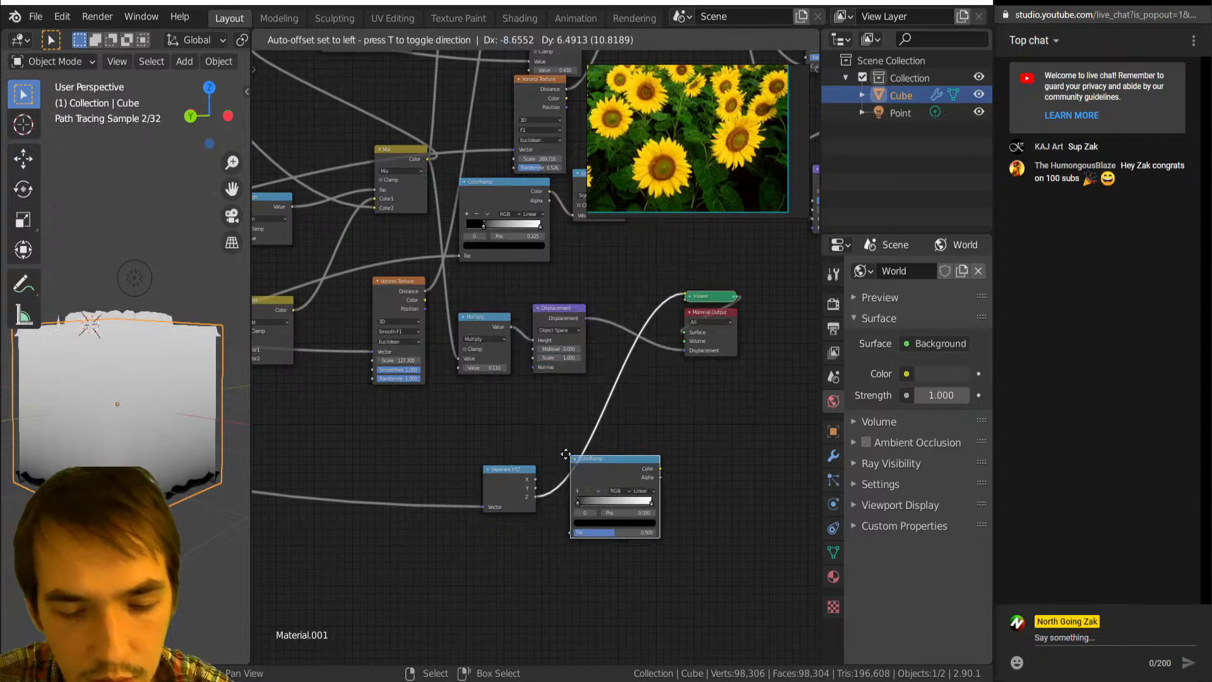
pyautogui.click(574, 438)
pyautogui.moveTo(559, 466); pyautogui.dragTo(583, 464)
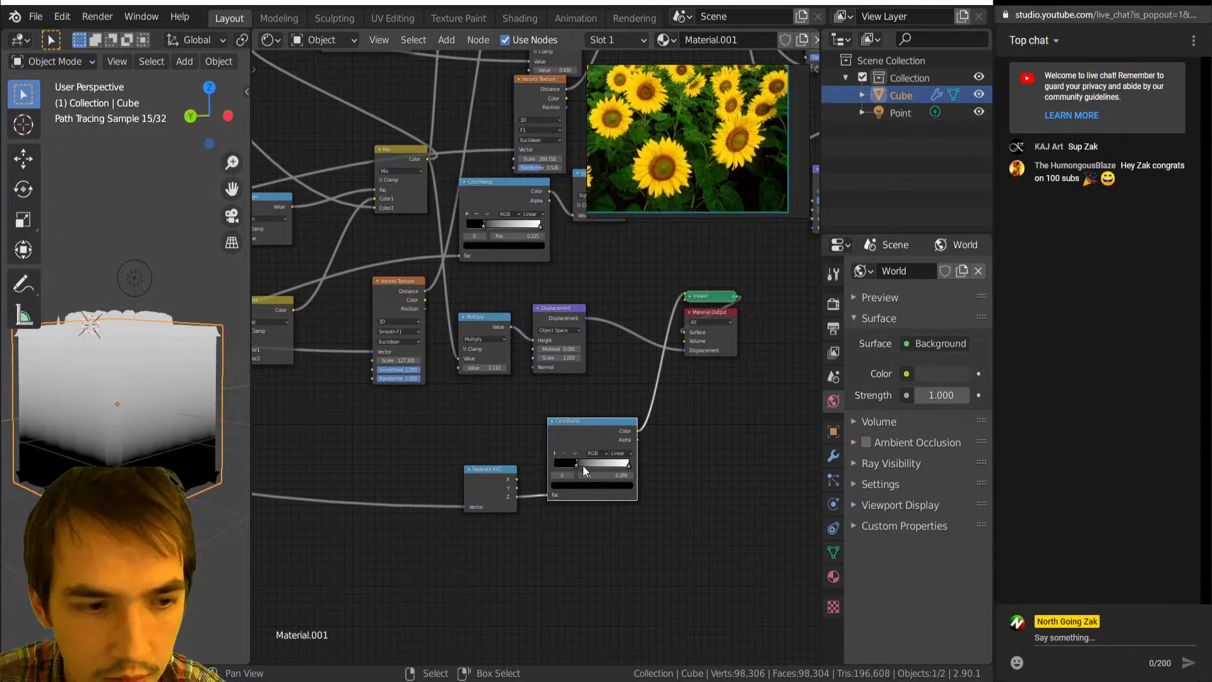
# Insert a Math Add node between Separate XYZ and the ColorRamp, followed by a duplicate of it set to Absolute.
pyautogui.hotkey('shift', 'a')
pyautogui.click(610, 382)
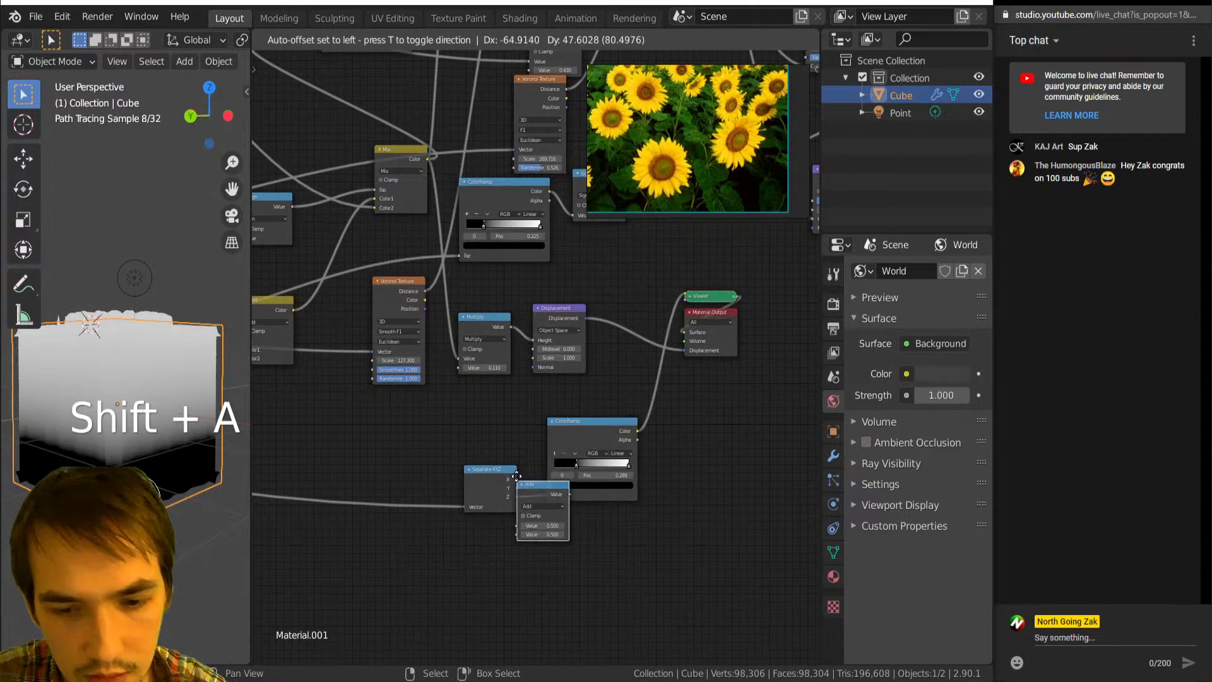
pyautogui.click(486, 489)
pyautogui.hotkey('shift', 'd')
pyautogui.click(508, 493)
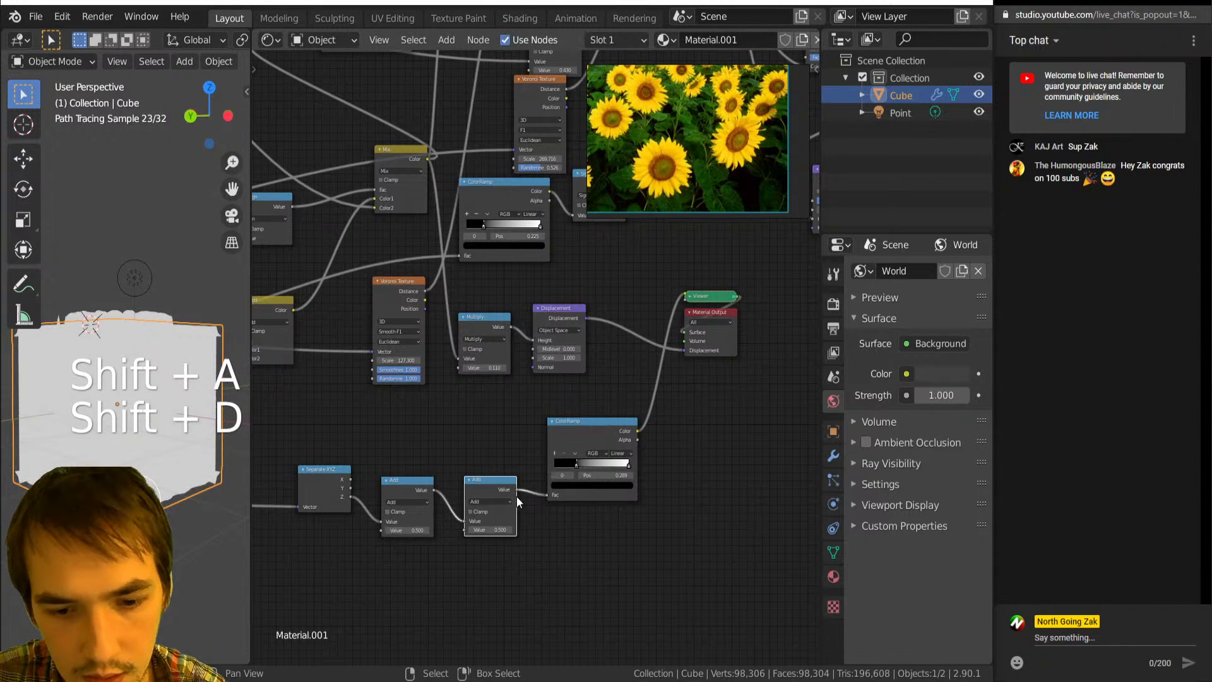
pyautogui.click(502, 502)
pyautogui.click(503, 502)
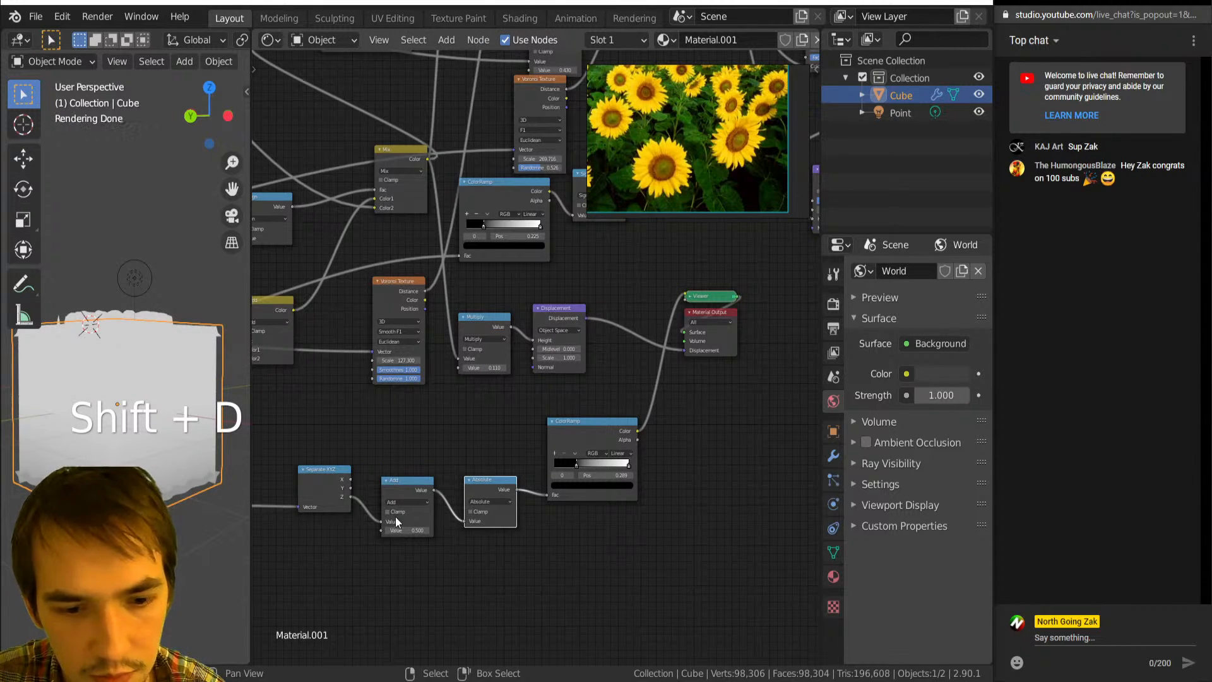
# Set the Add node's value to -0.5 and bring the ColorRamp's stops close together, with the black stop at about 0.144.
pyautogui.keyDown('shift'); pyautogui.moveTo(407, 530); pyautogui.dragTo(352, 530); pyautogui.keyUp('shift')
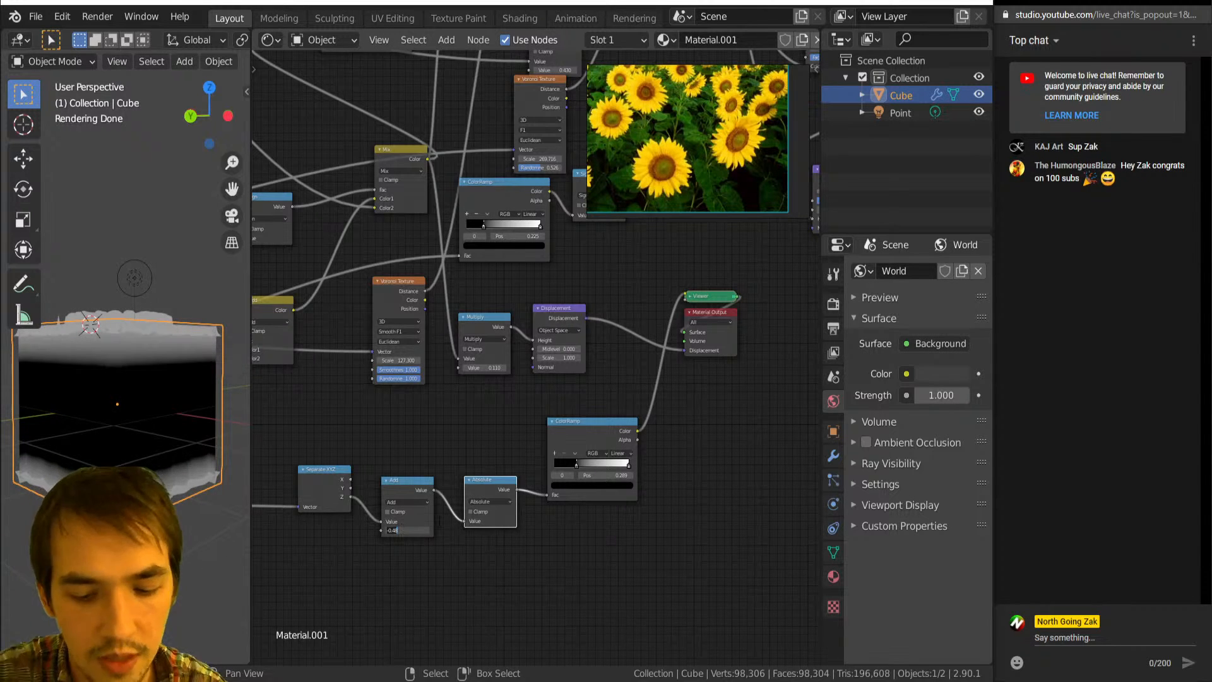
pyautogui.write('.5')
pyautogui.press('Return')
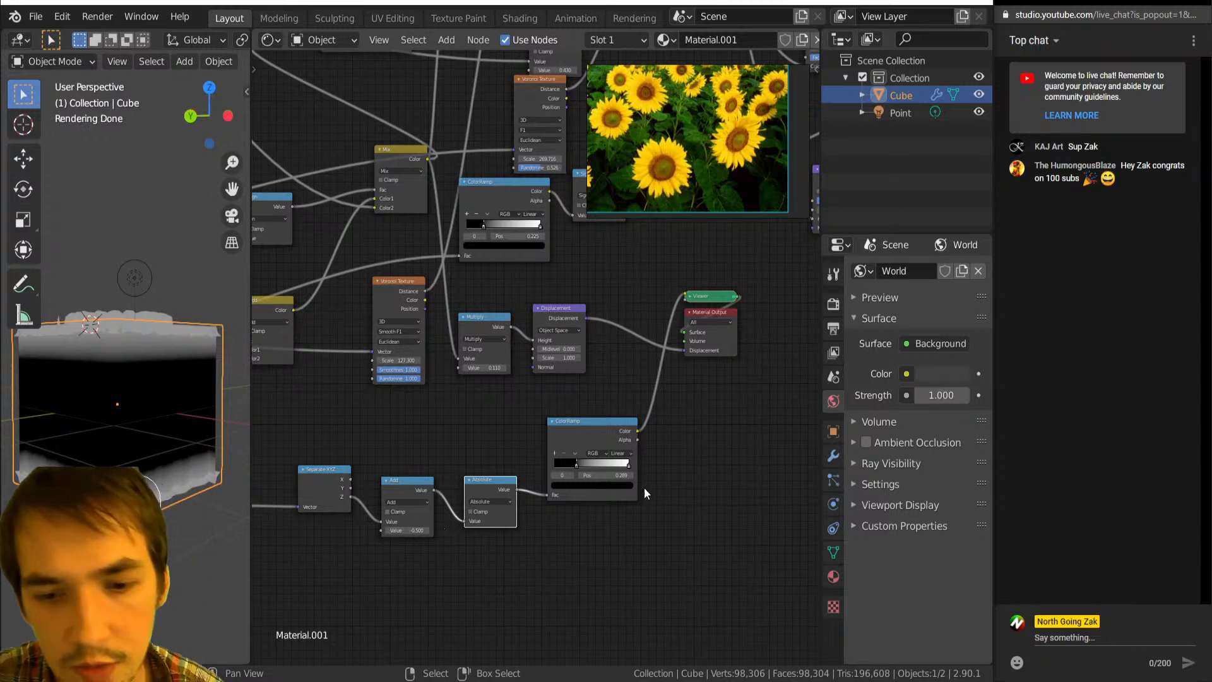
pyautogui.moveTo(579, 463)
pyautogui.mouseDown()
pyautogui.moveTo(557, 473)
pyautogui.moveTo(574, 473)
pyautogui.mouseUp()
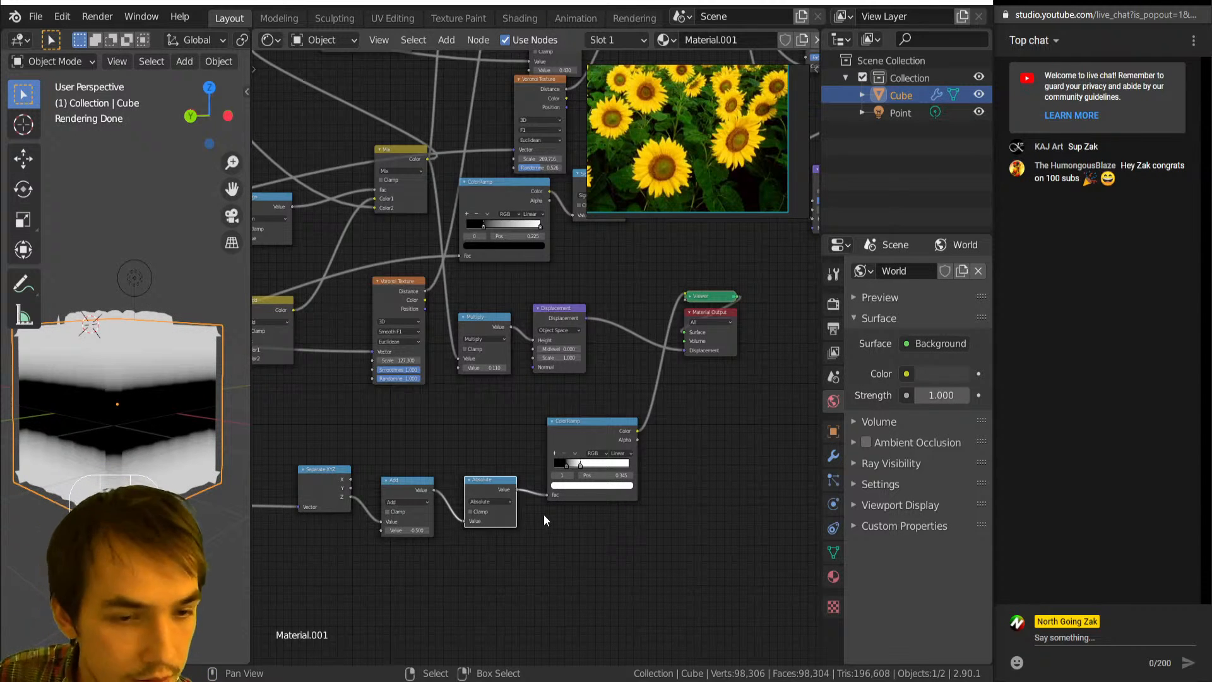
pyautogui.moveTo(569, 466); pyautogui.dragTo(568, 470)
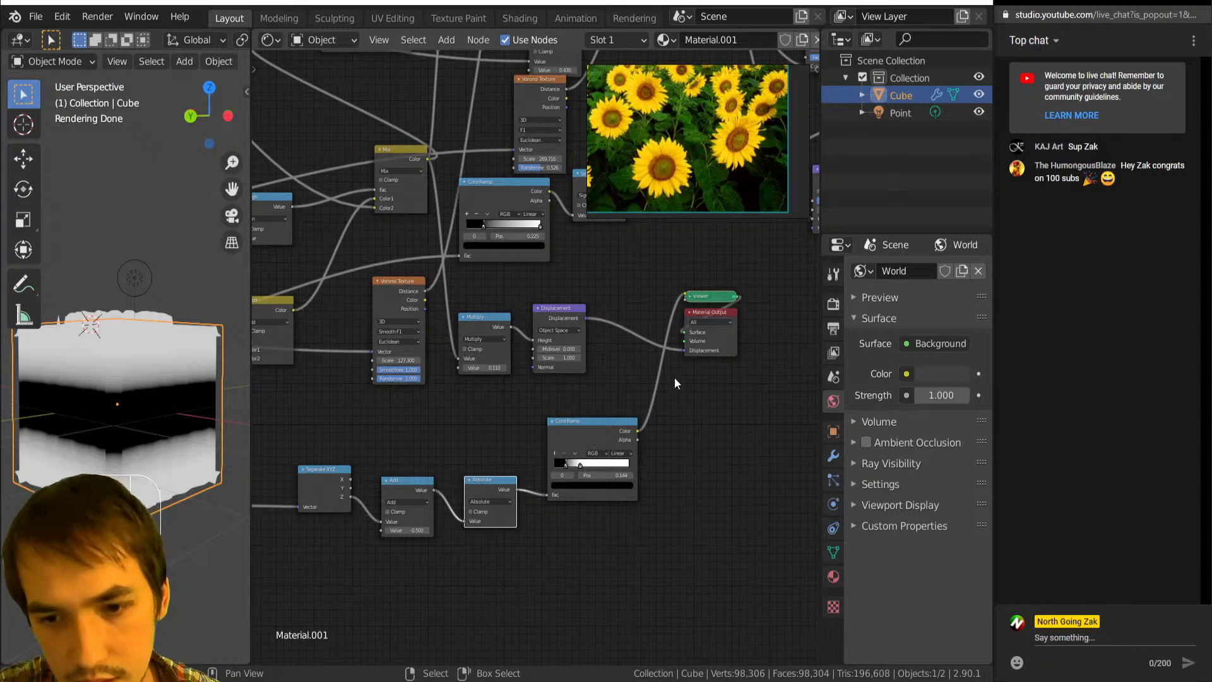
# Insert a MixRGB node between the new ColorRamp and the Viewer, and move the Displacement node closer to the Material Output.
pyautogui.hotkey('shift', 'a')
pyautogui.press('m')
pyautogui.click(650, 380)
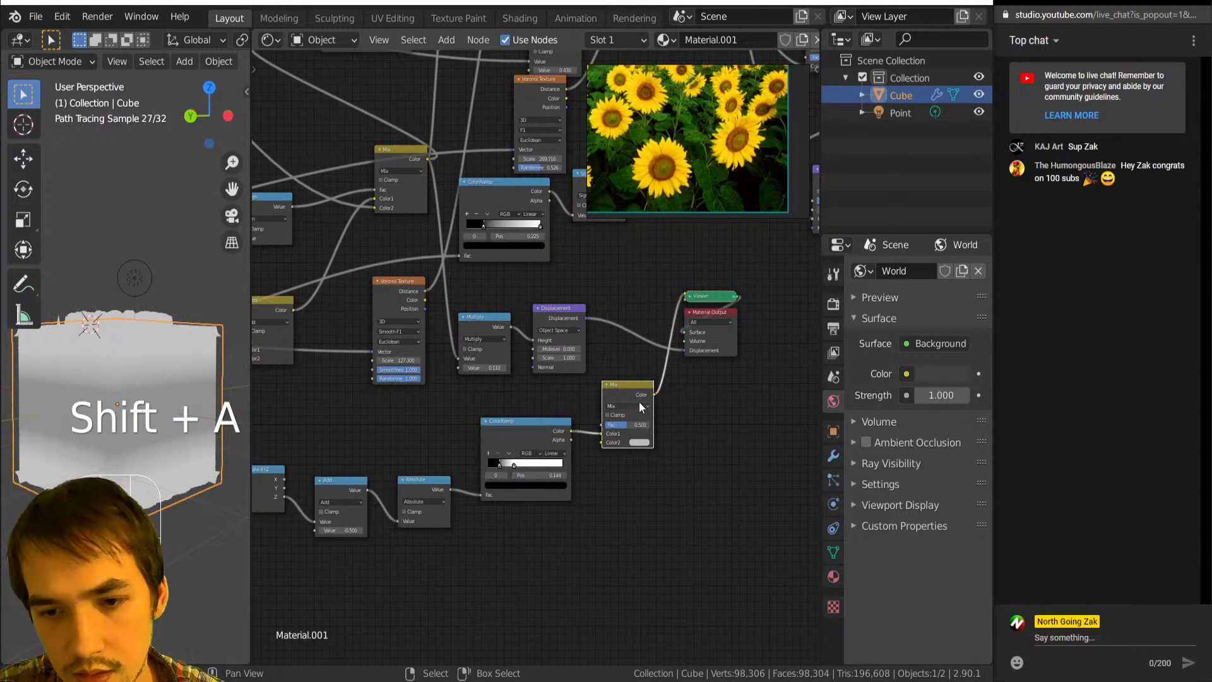
pyautogui.scroll(-3, 582, 361)
pyautogui.moveTo(561, 329); pyautogui.dragTo(587, 311)
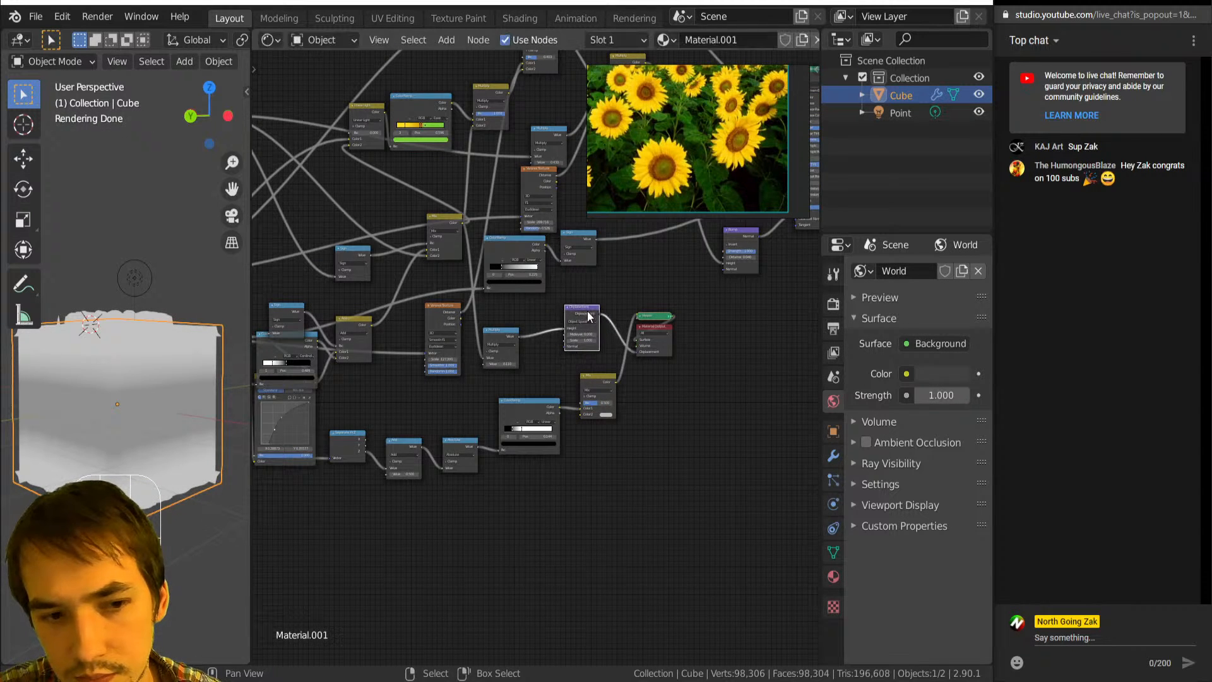
pyautogui.scroll(2, 575, 407)
pyautogui.click(636, 392)
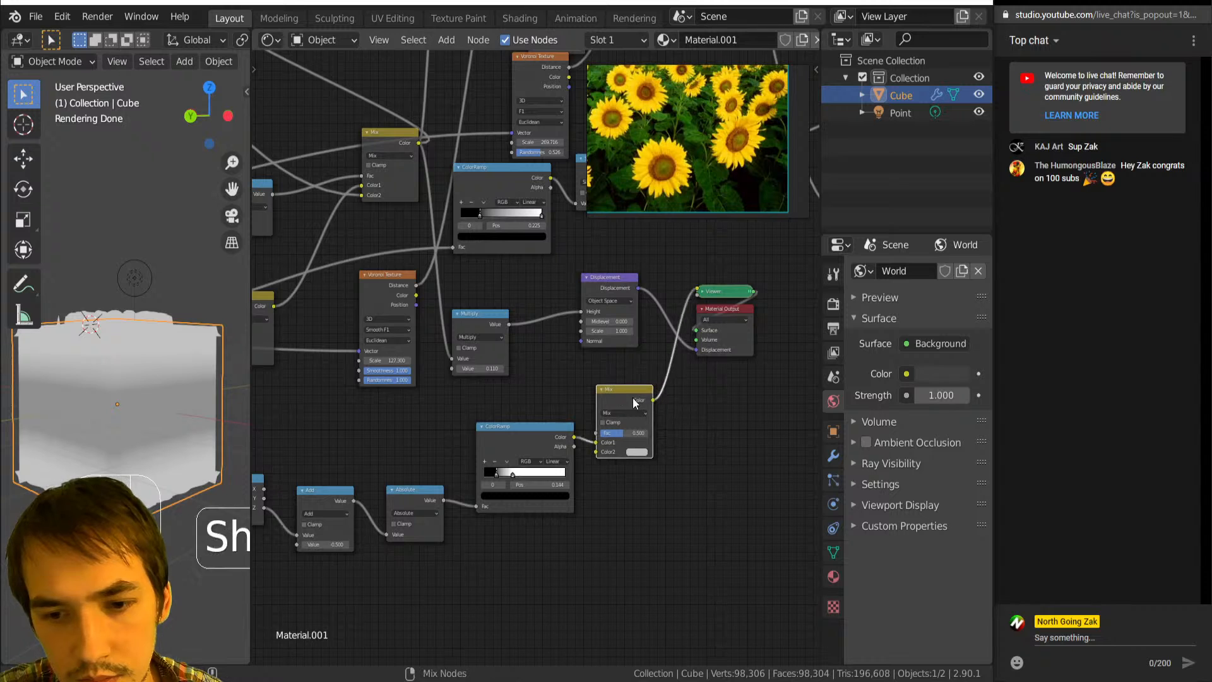
# Set the new Mix node's Color2 to black and reroute the ColorRamp's output from Color1 to the Fac input.
pyautogui.click(635, 452)
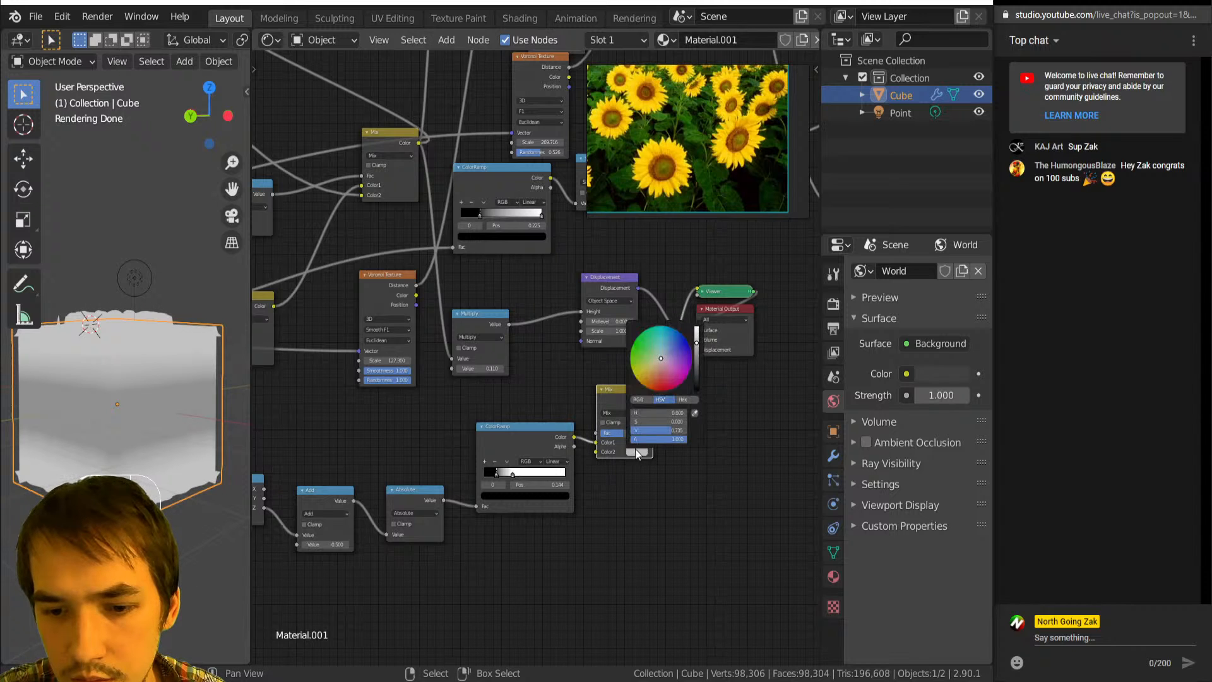
pyautogui.moveTo(696, 351); pyautogui.dragTo(697, 390)
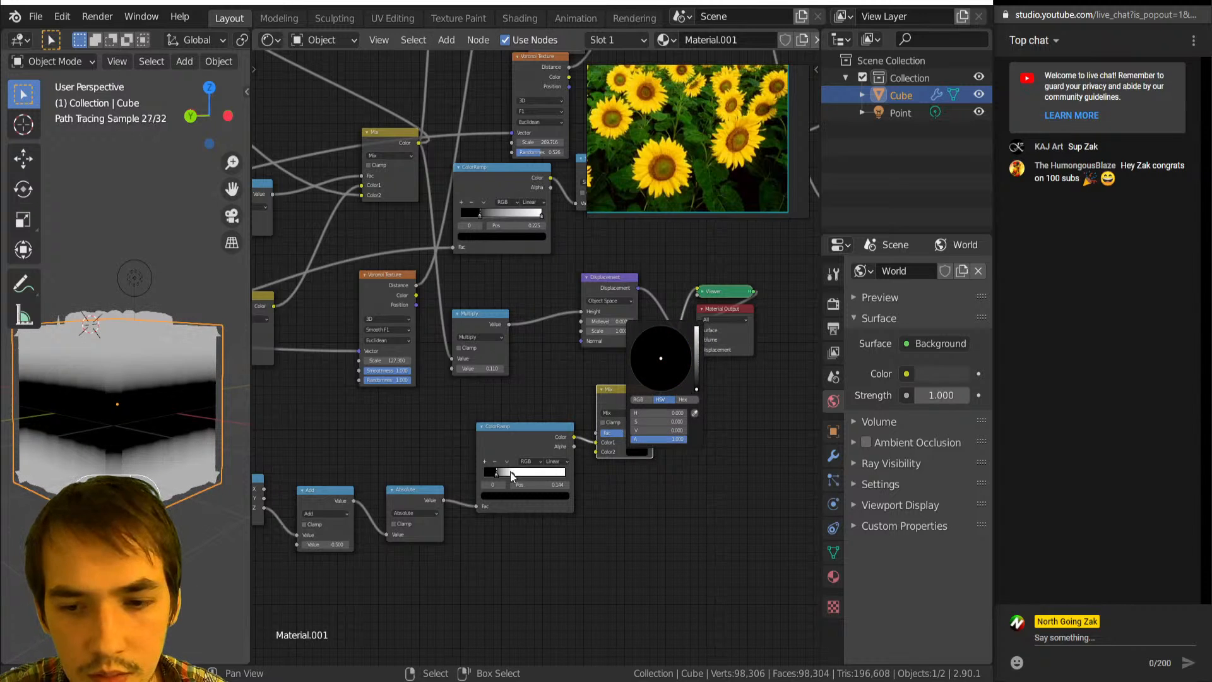
pyautogui.moveTo(597, 442); pyautogui.dragTo(673, 419)
# Insert a duplicate of the Sign Math node between the new ColorRamp and Mix node, and adjust the ColorRamp's white stop.
pyautogui.scroll(-5, 556, 361)
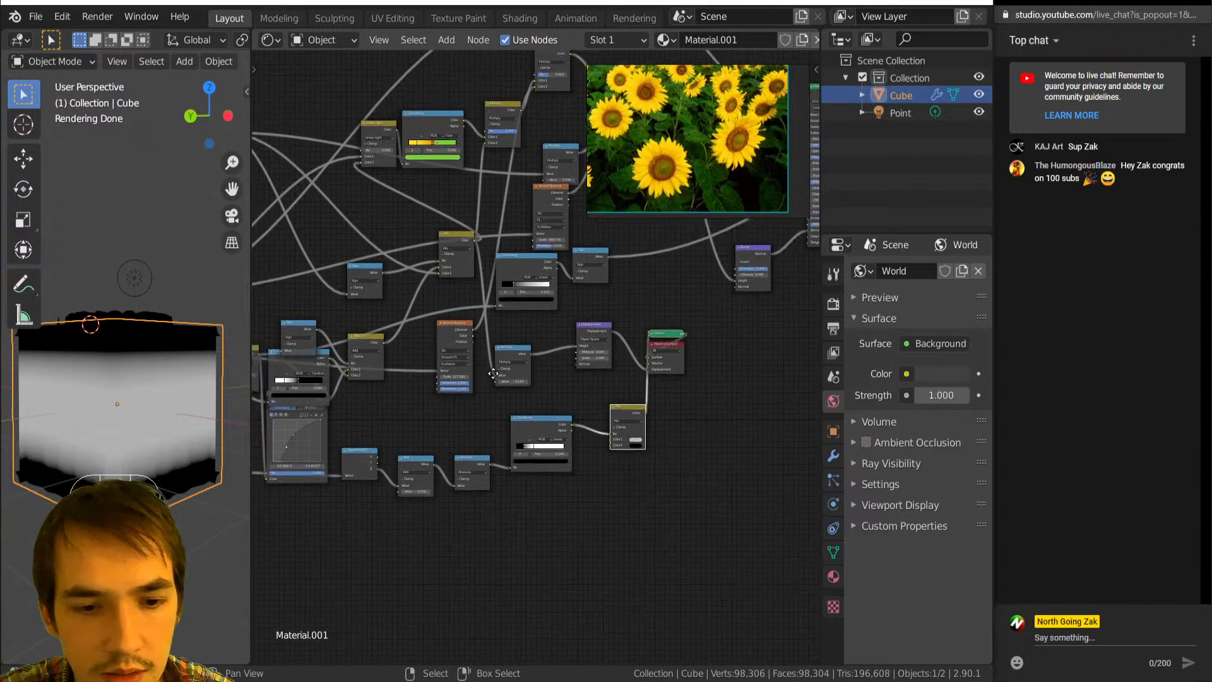
pyautogui.click(407, 316)
pyautogui.hotkey('shift', 'd')
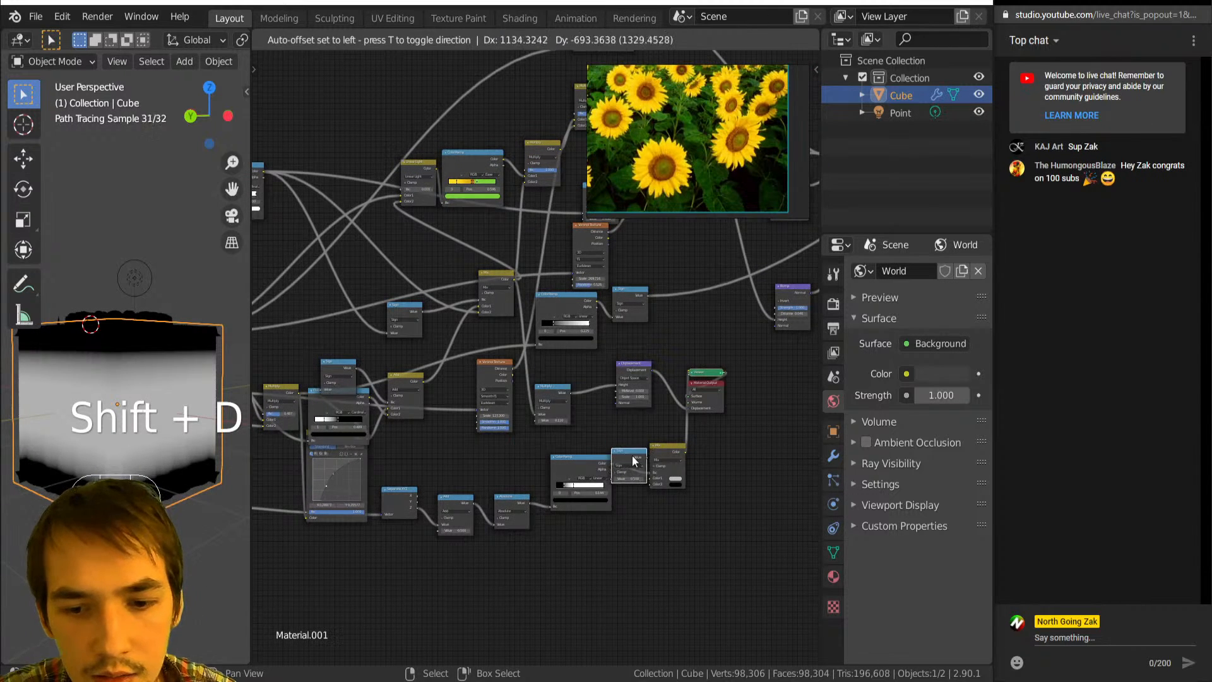
pyautogui.click(616, 452)
pyautogui.moveTo(617, 452); pyautogui.dragTo(531, 401, button='middle')
pyautogui.scroll(3, 530, 401)
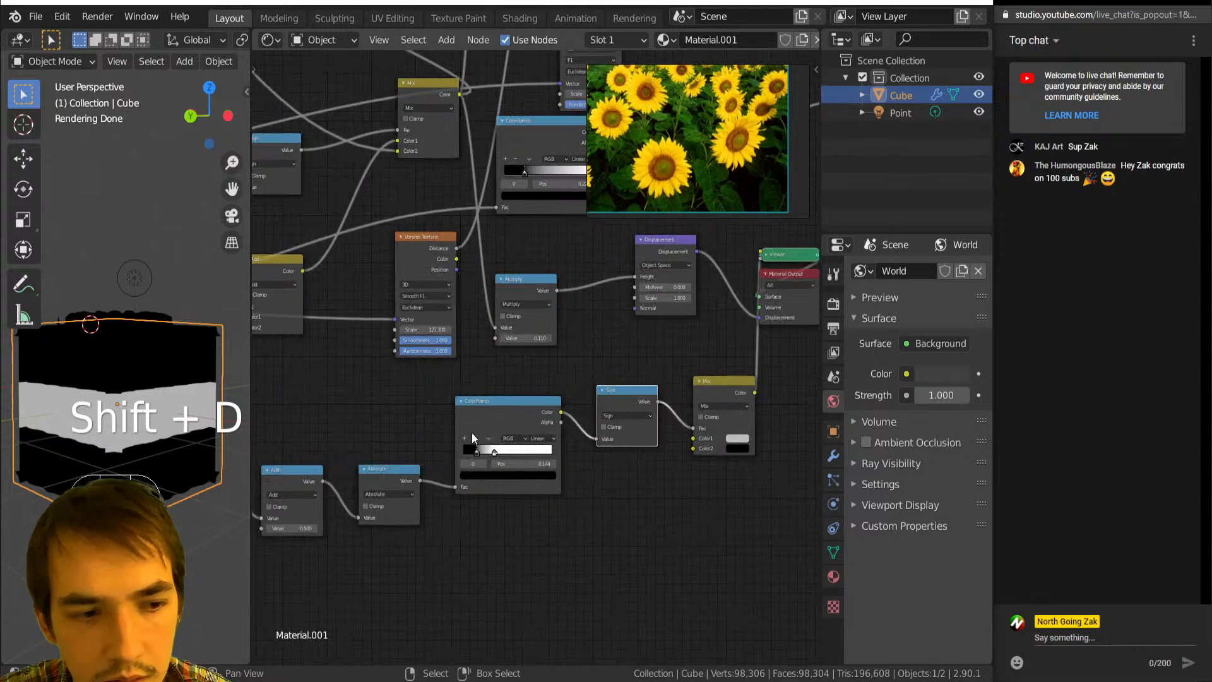
pyautogui.moveTo(493, 453); pyautogui.dragTo(488, 453)
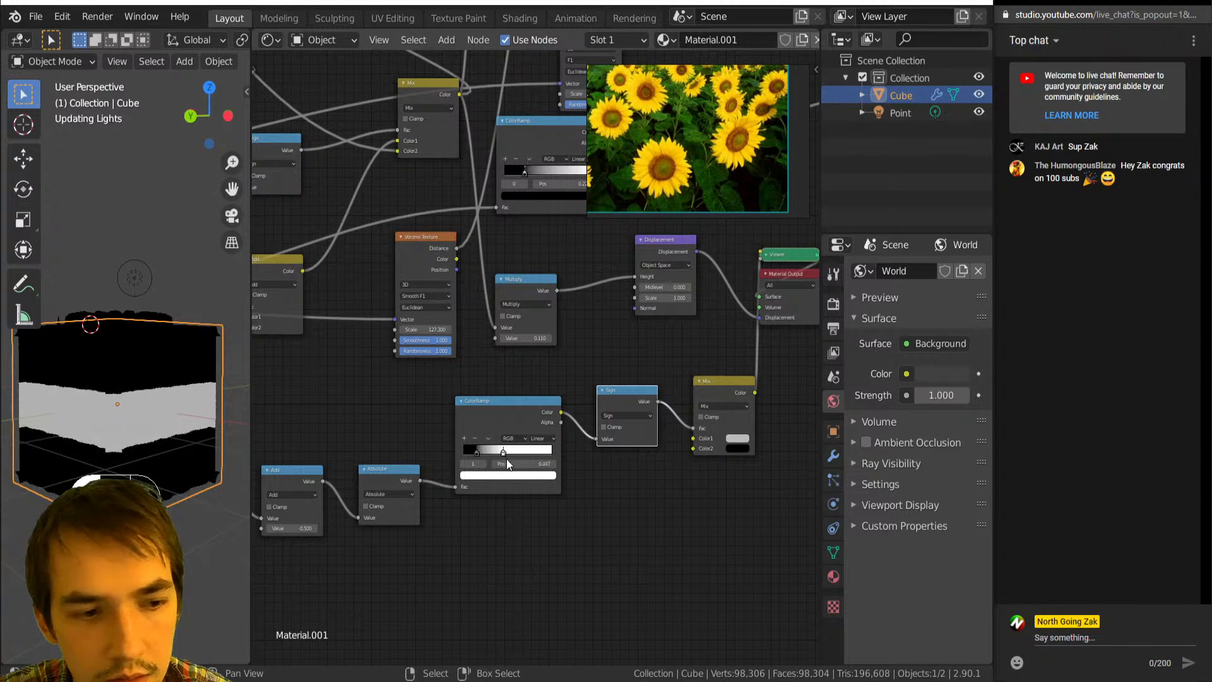
pyautogui.scroll(-3, 688, 425)
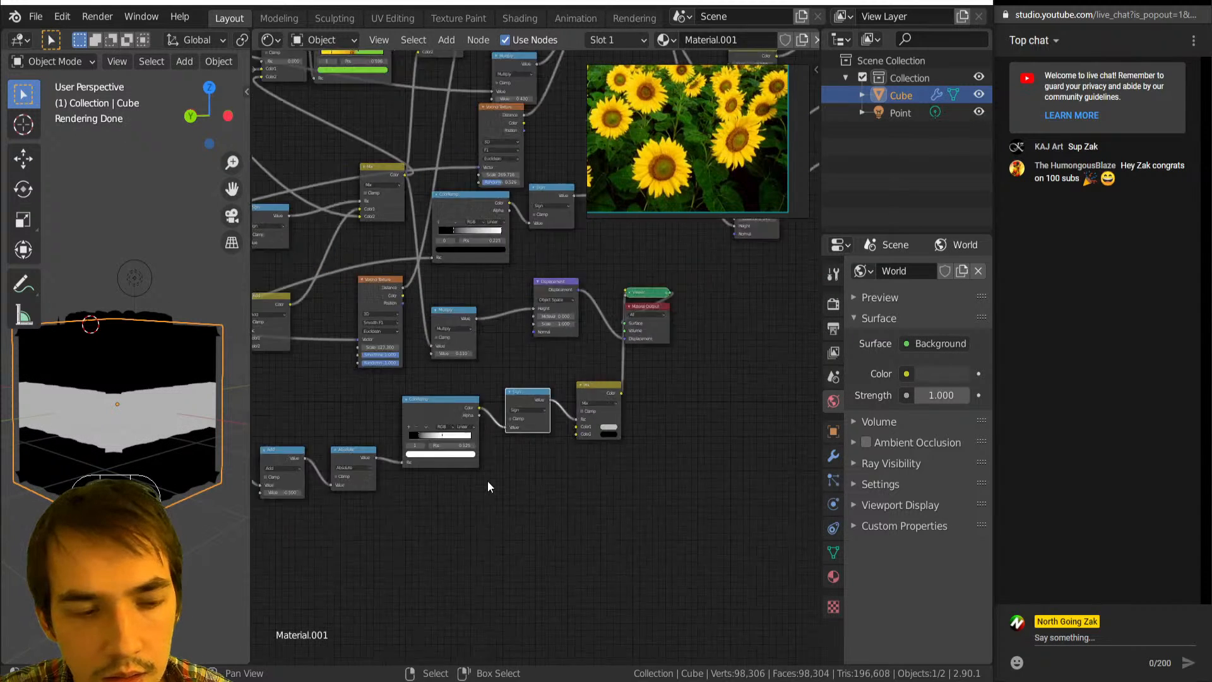
pyautogui.hotkey('shift', 'a')
pyautogui.moveTo(537, 480)
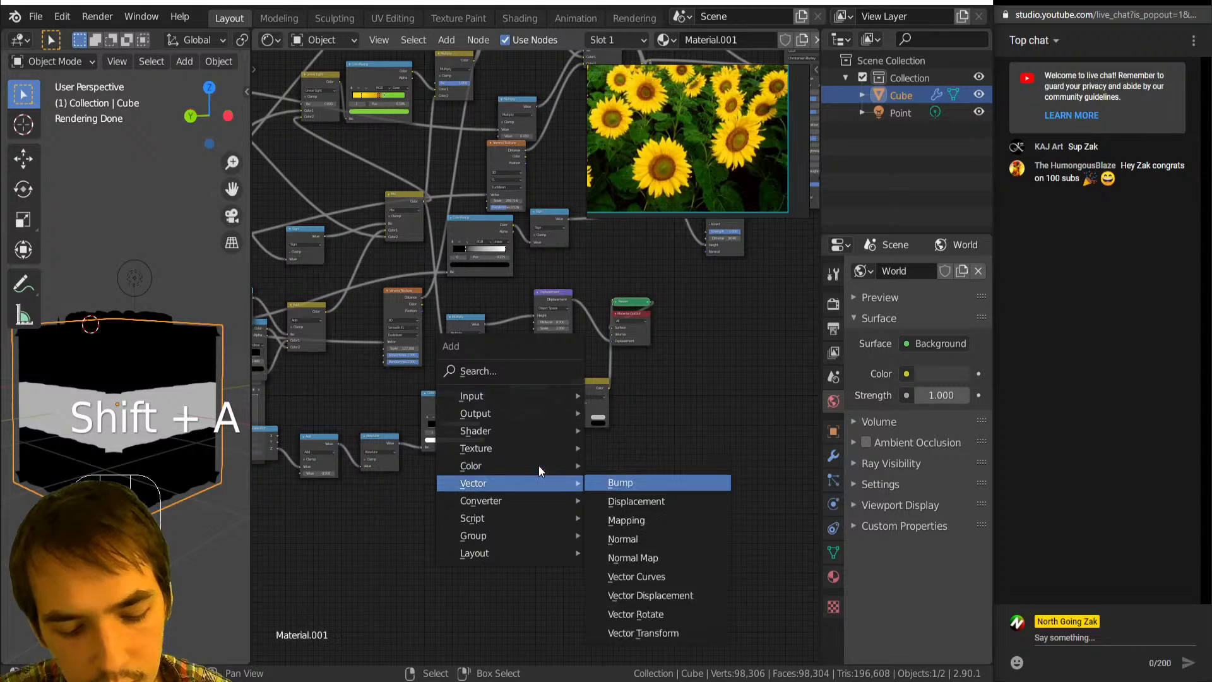
pyautogui.click(600, 501)
pyautogui.click(555, 453)
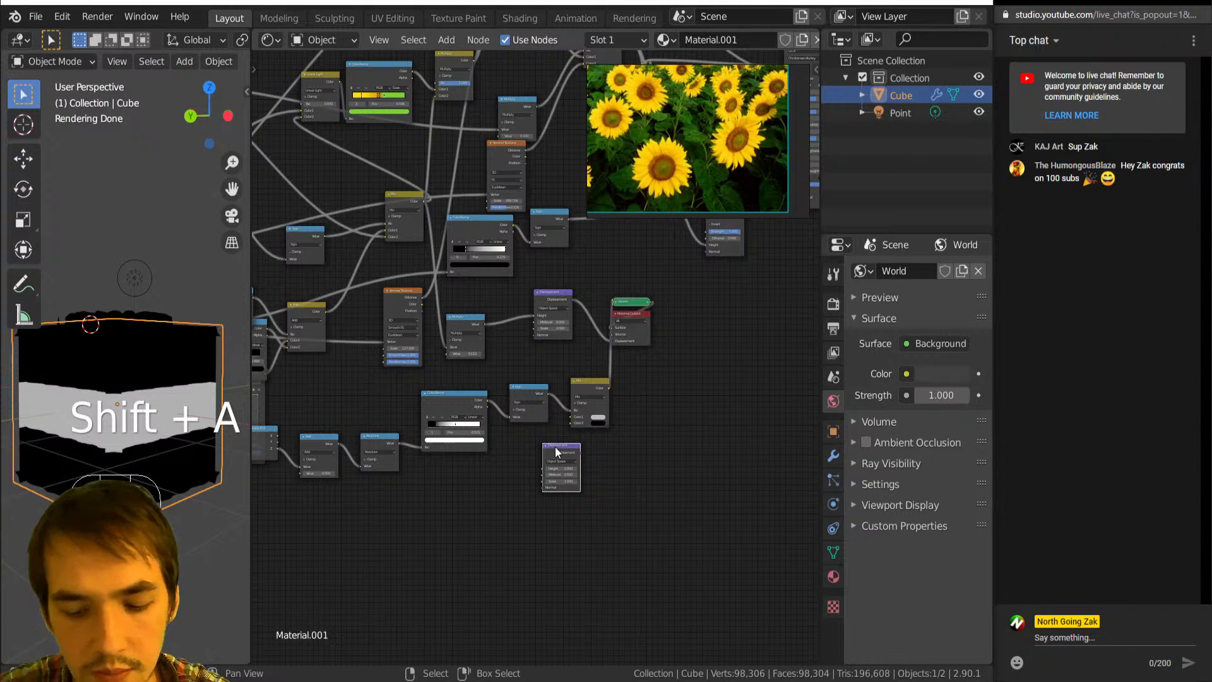
pyautogui.press('Delete')
# Add a Vector Math node below the Mix node, feed its Vector output into the Mix node's Color1, and preview the Mix node.
pyautogui.hotkey('shift', 'a')
pyautogui.press('n')
pyautogui.press('v')
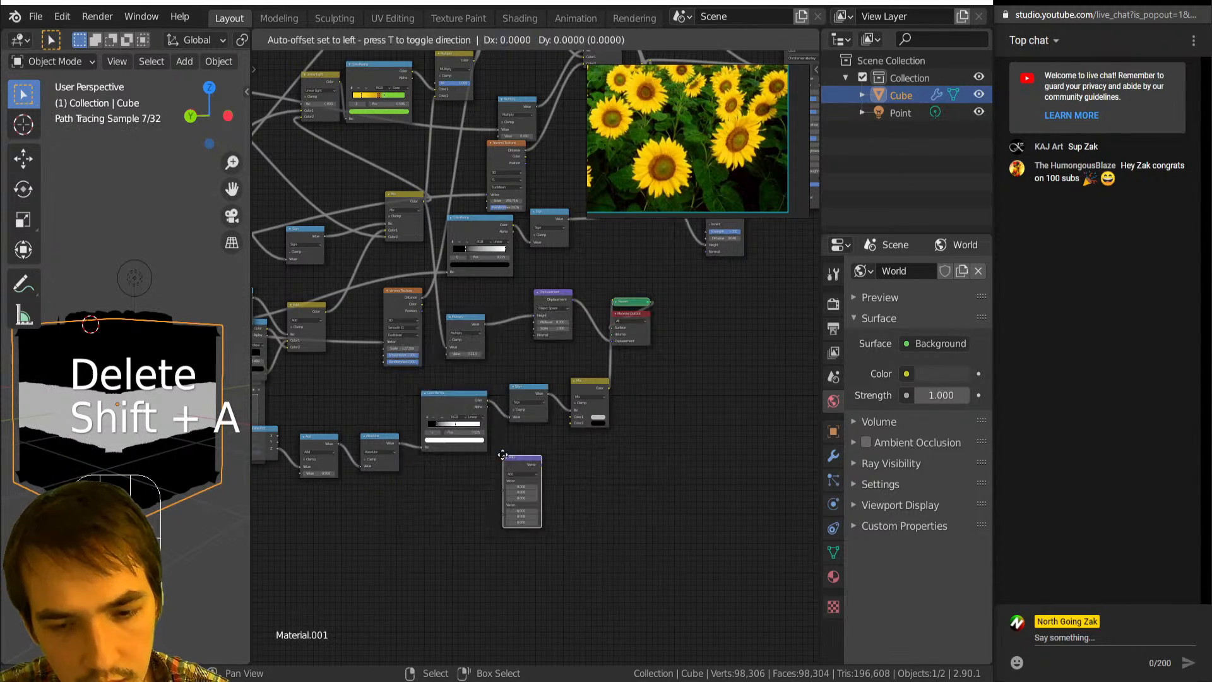
pyautogui.click(500, 454)
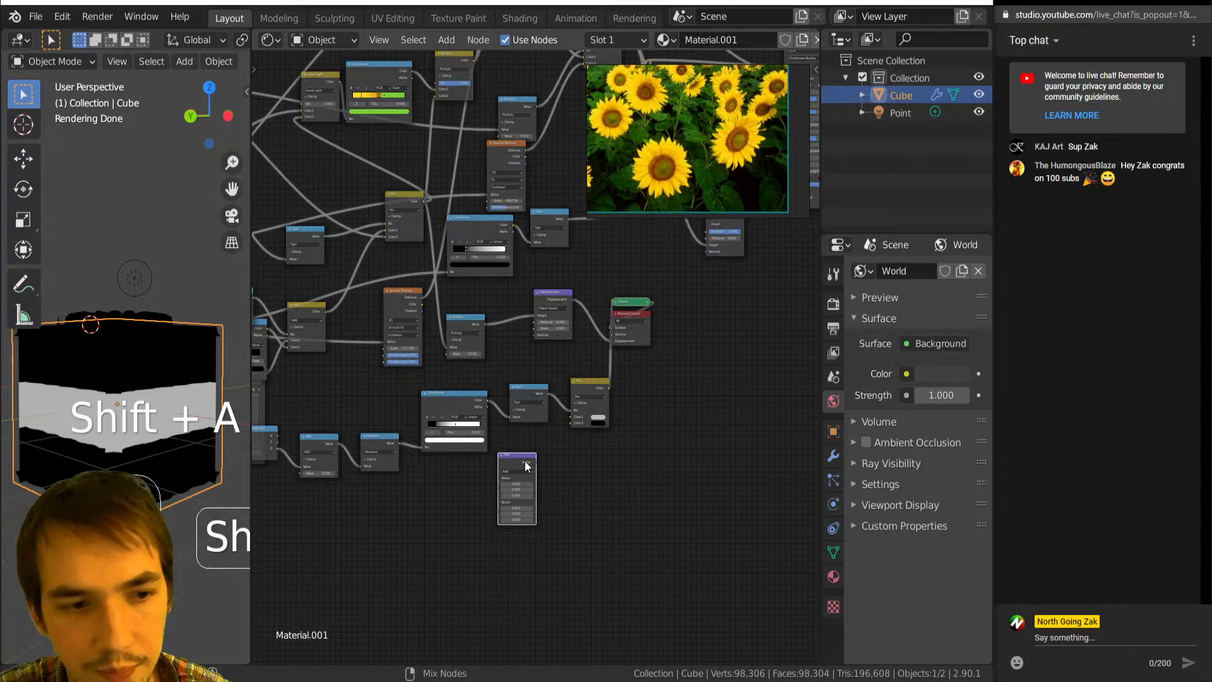
pyautogui.moveTo(535, 461); pyautogui.dragTo(613, 341)
pyautogui.moveTo(536, 460); pyautogui.dragTo(571, 418)
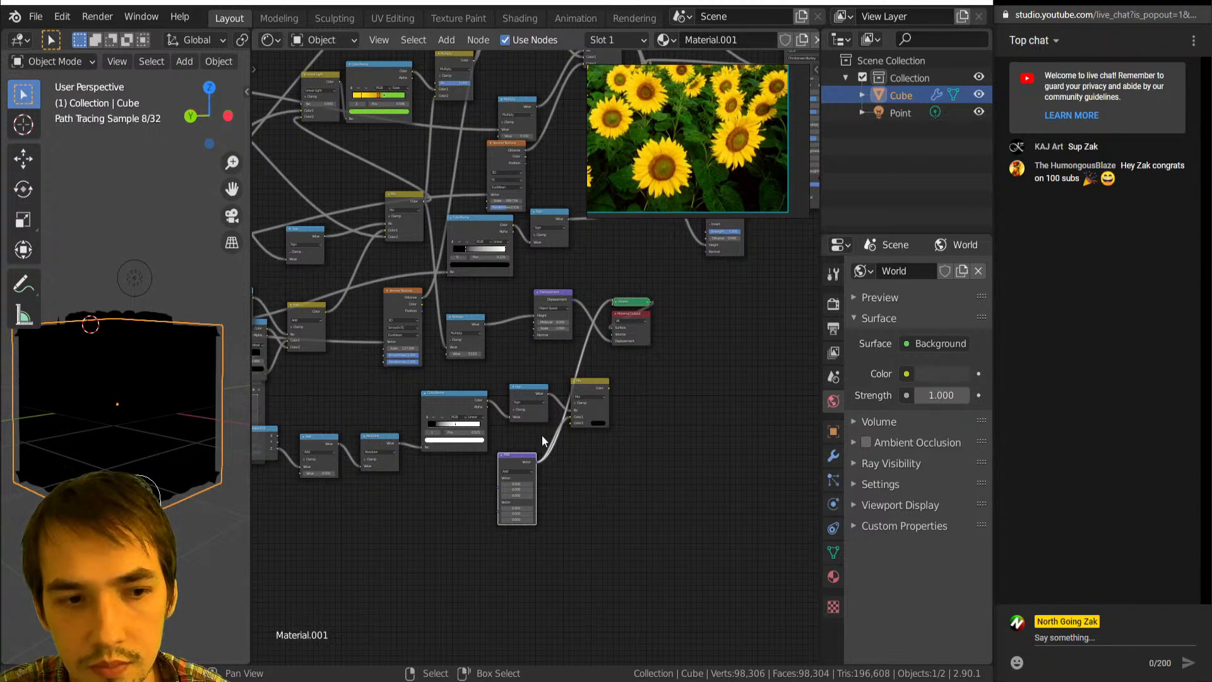
pyautogui.keyDown('ctrl'); pyautogui.keyDown('shift'); pyautogui.click(591, 394); pyautogui.keyUp('shift'); pyautogui.keyUp('ctrl')
# Change the new Vector Math node's operation to Multiply and move it beneath the ColorRamp.
pyautogui.scroll(-5, 588, 396)
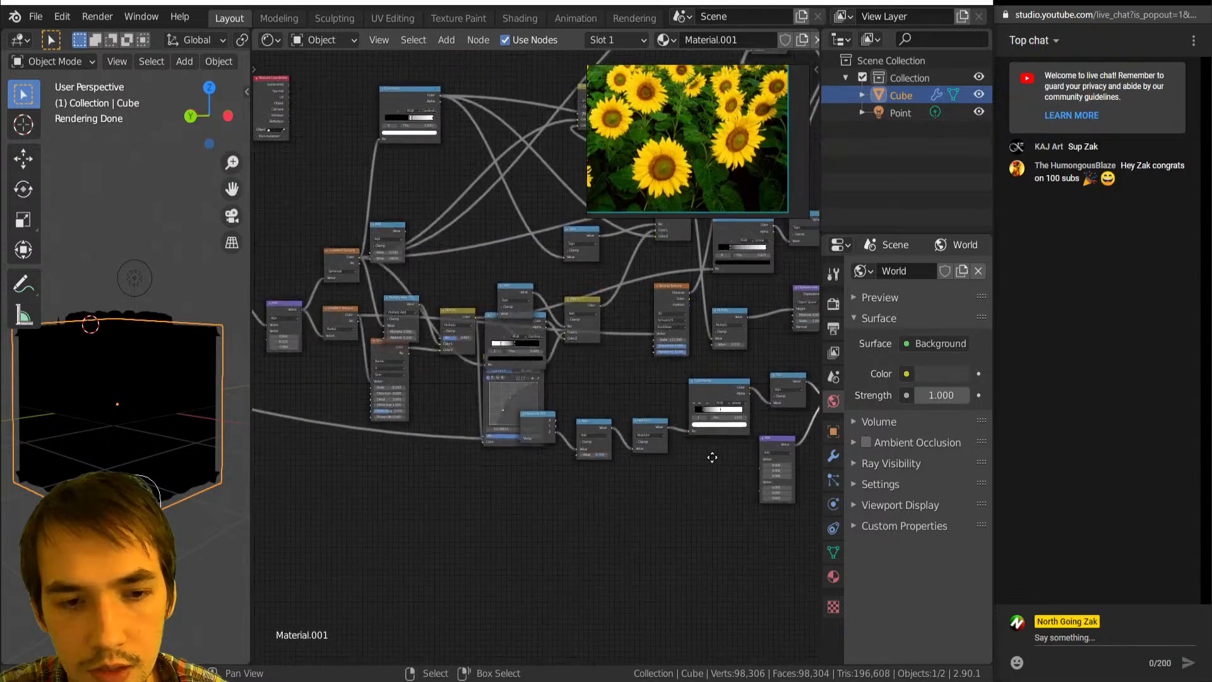
pyautogui.scroll(-3, 567, 409)
pyautogui.scroll(6, 468, 408)
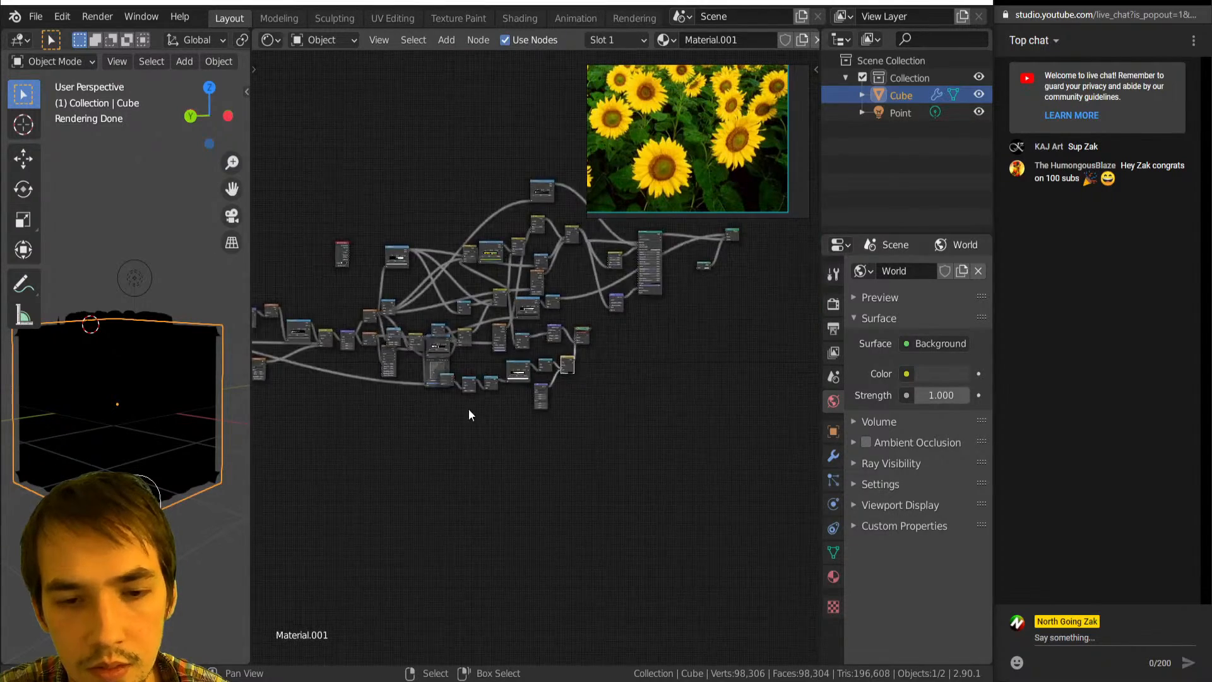
pyautogui.scroll(3, 544, 449)
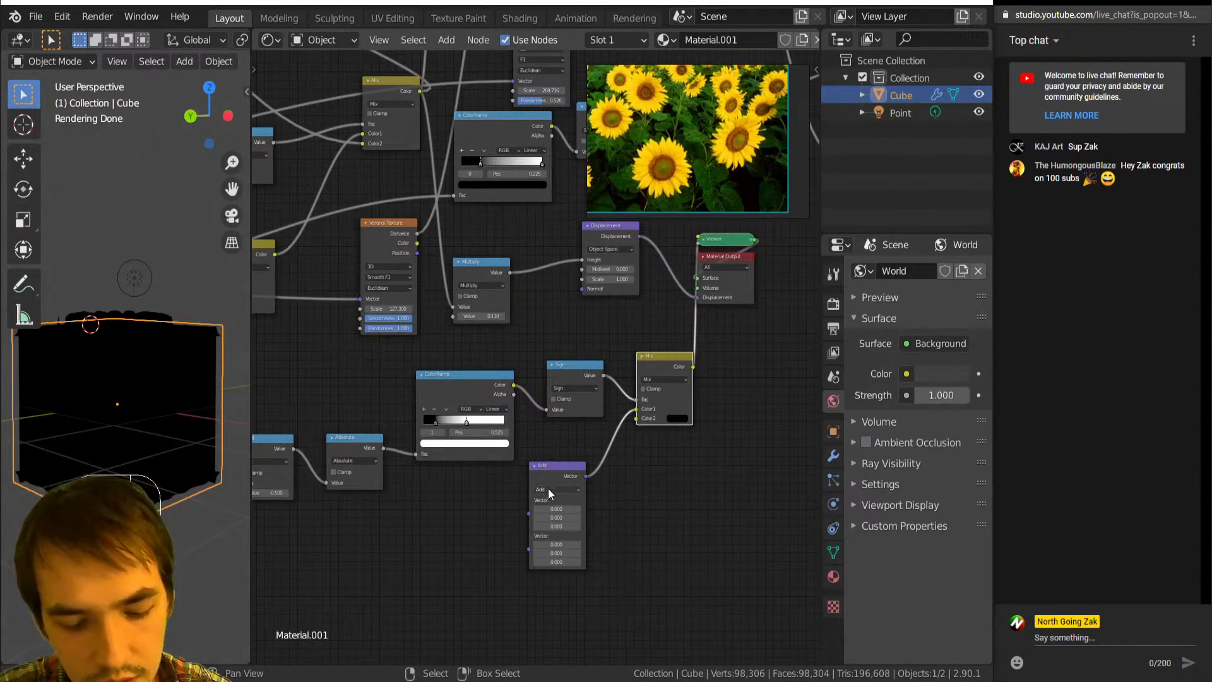
pyautogui.keyDown('ctrl'); pyautogui.scroll(-2, 549, 494); pyautogui.keyUp('ctrl')
pyautogui.scroll(-2, 570, 478)
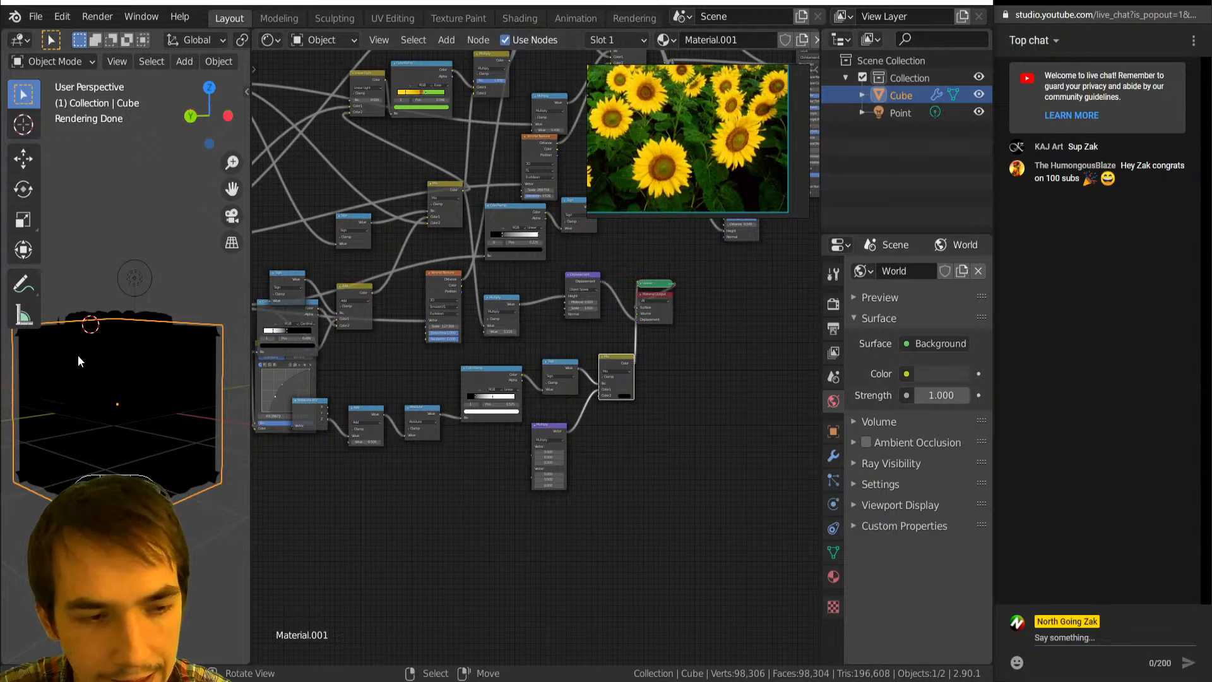
pyautogui.moveTo(78, 355); pyautogui.dragTo(75, 391, button='middle')
pyautogui.scroll(2, 524, 396)
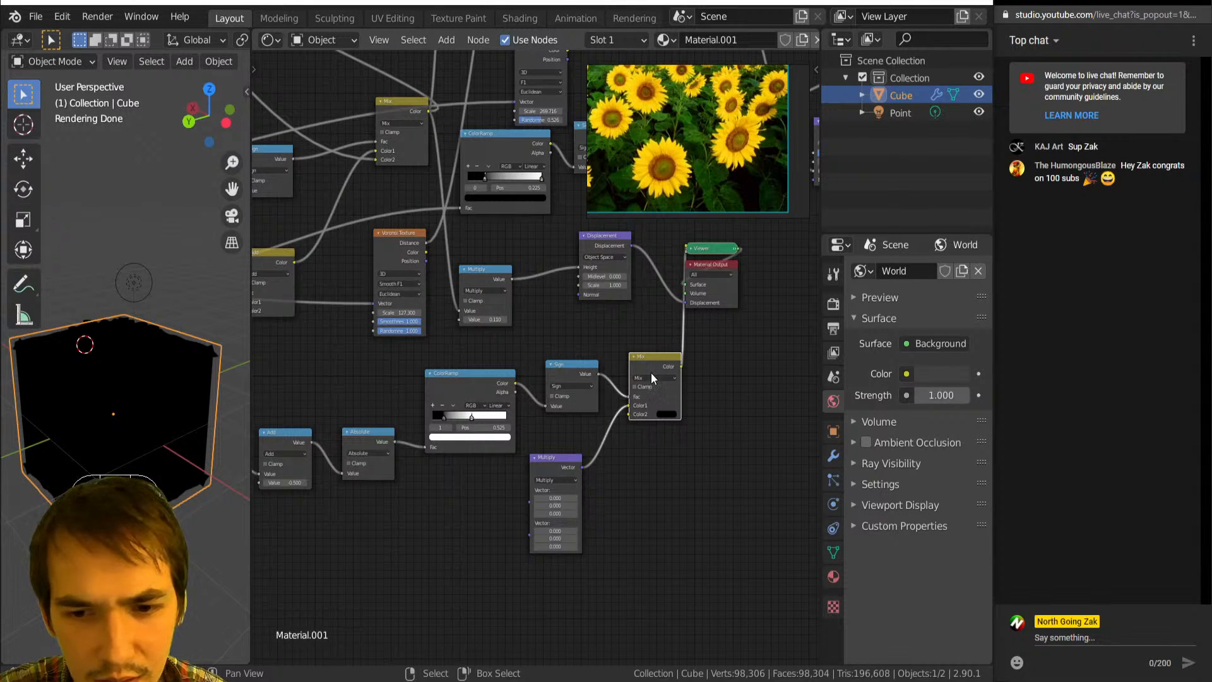
pyautogui.moveTo(563, 456); pyautogui.dragTo(475, 457)
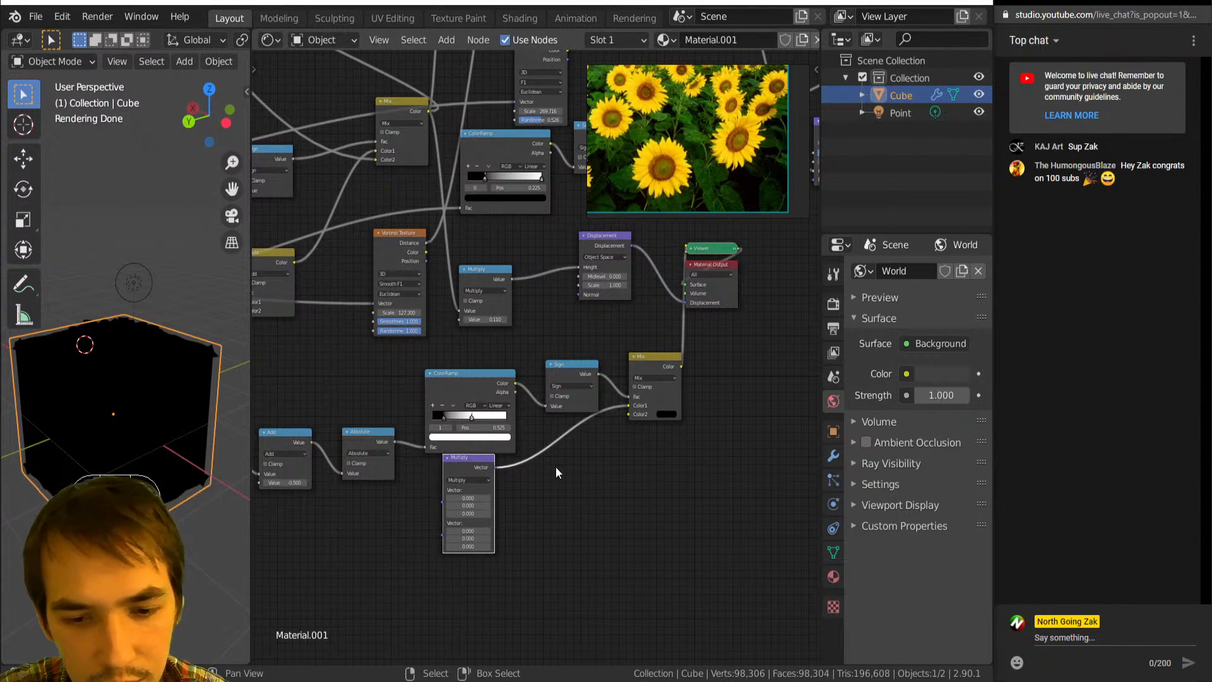
pyautogui.hotkey('shift', 'a')
pyautogui.moveTo(556, 468)
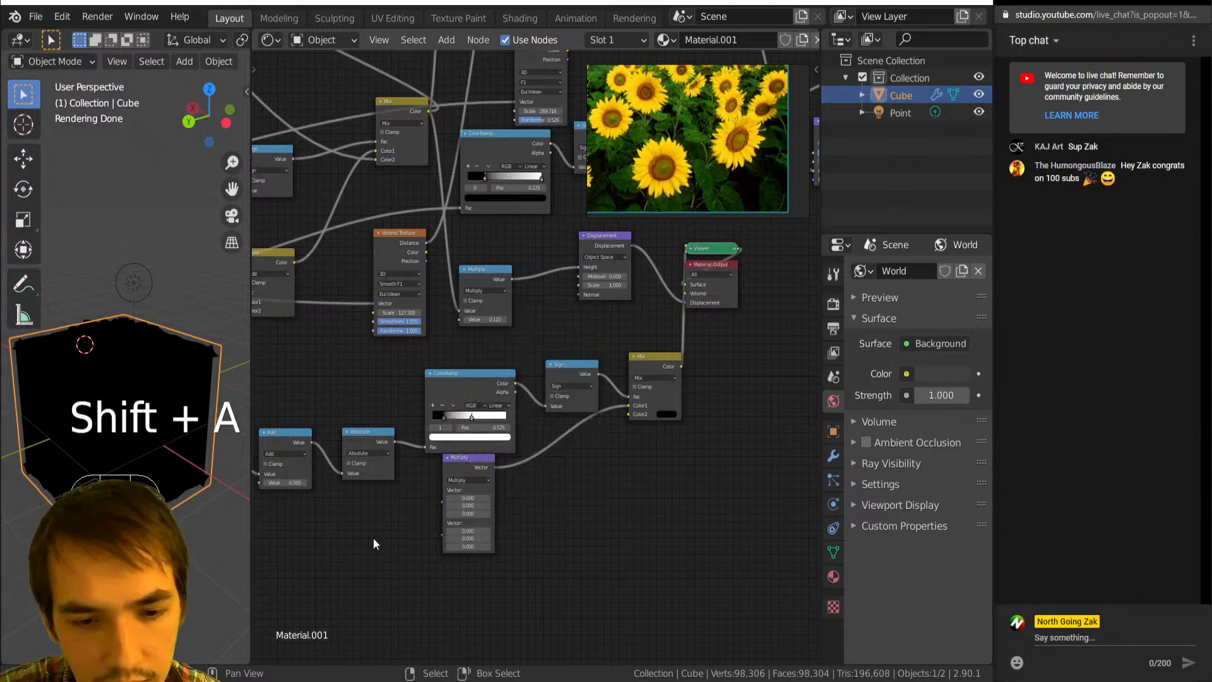
# Link the early vector node that feeds the first texture to the new Multiply node's first Vector input.
pyautogui.scroll(-15, 373, 538)
pyautogui.moveTo(349, 449); pyautogui.dragTo(477, 453, button='middle')
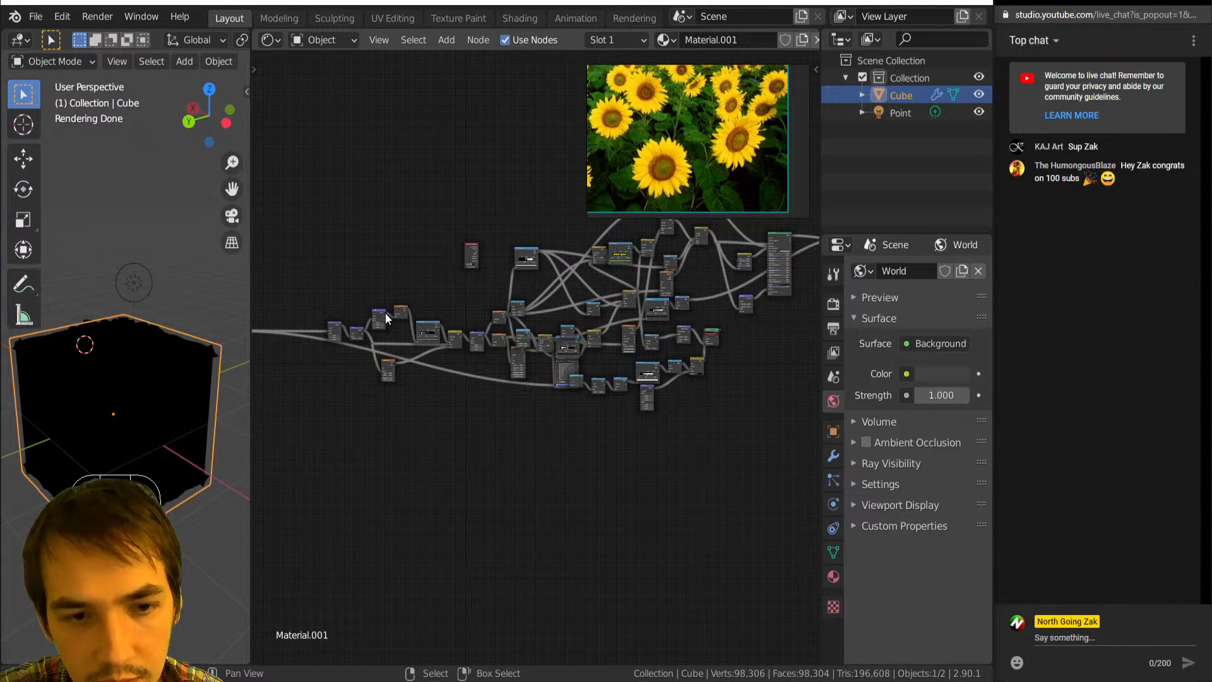
pyautogui.moveTo(387, 313); pyautogui.dragTo(640, 399)
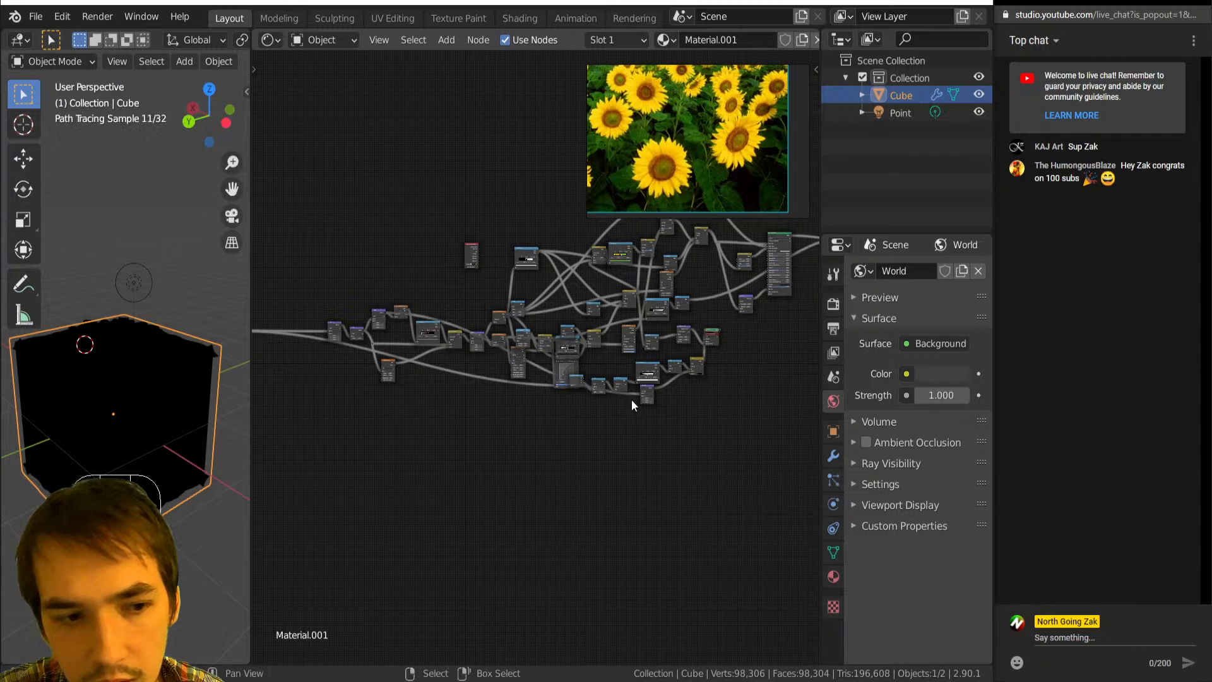
pyautogui.moveTo(631, 399); pyautogui.dragTo(518, 397, button='middle')
pyautogui.scroll(6, 561, 441)
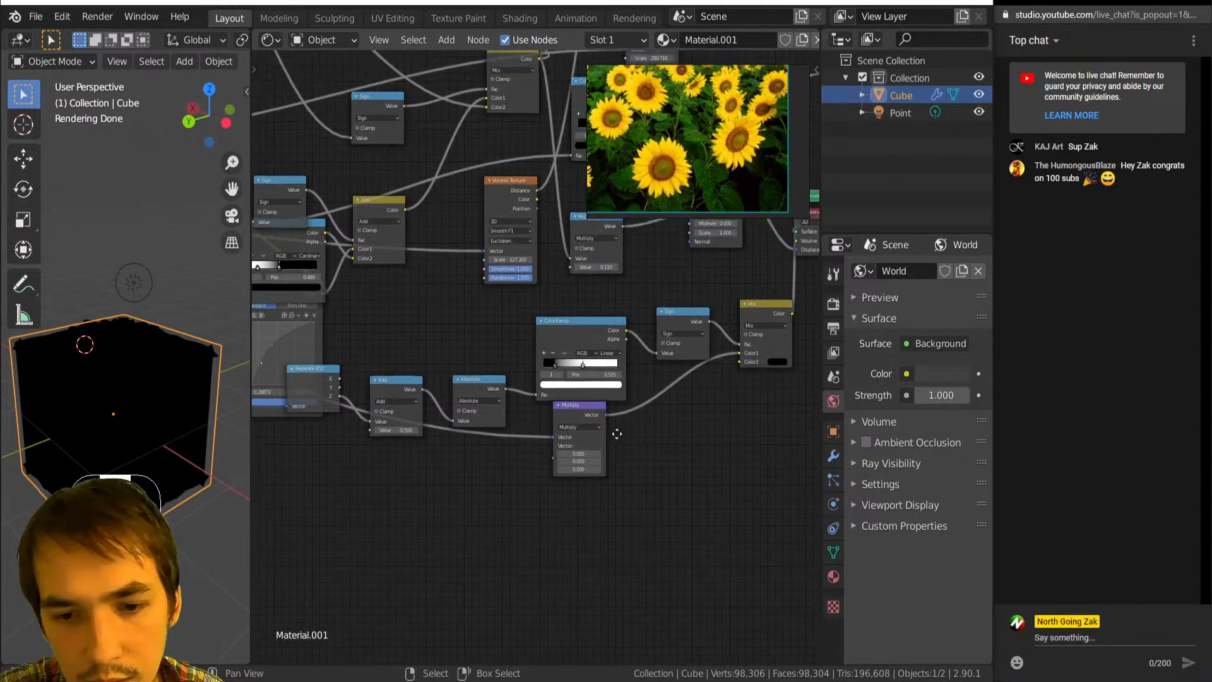
# Try negative values in all three components of the Multiply node's second vector, and undo the change.
pyautogui.scroll(-4, 587, 465)
pyautogui.scroll(3, 471, 445)
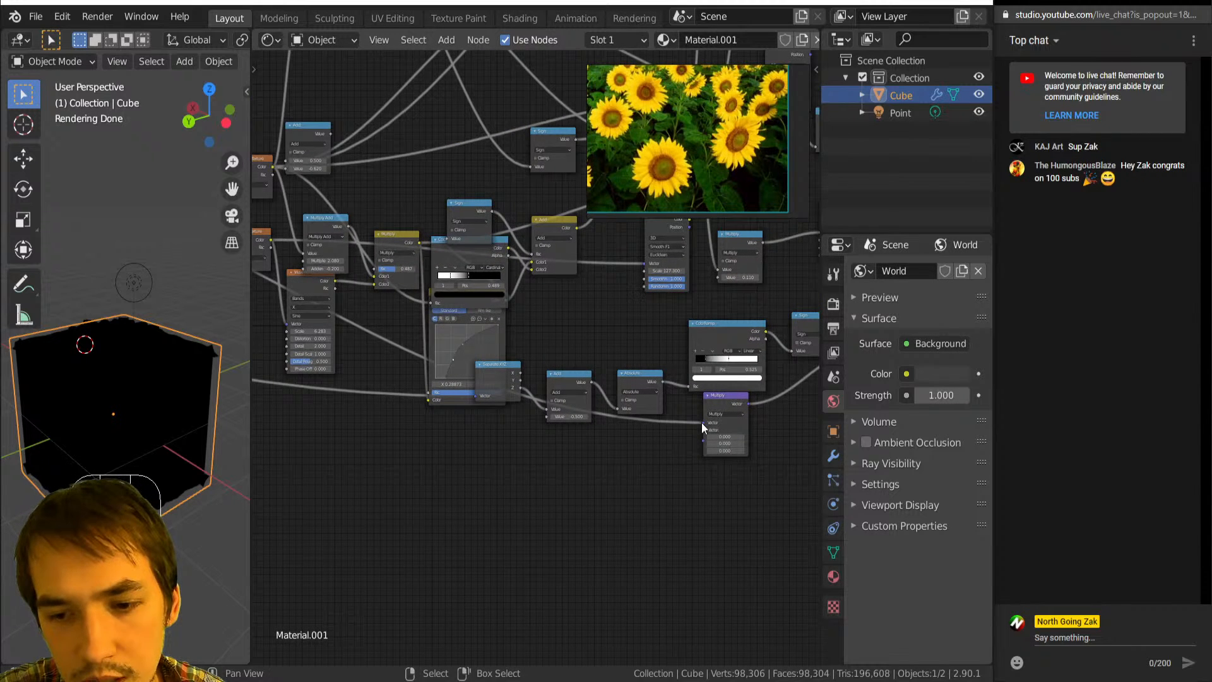
pyautogui.moveTo(725, 436); pyautogui.dragTo(708, 437)
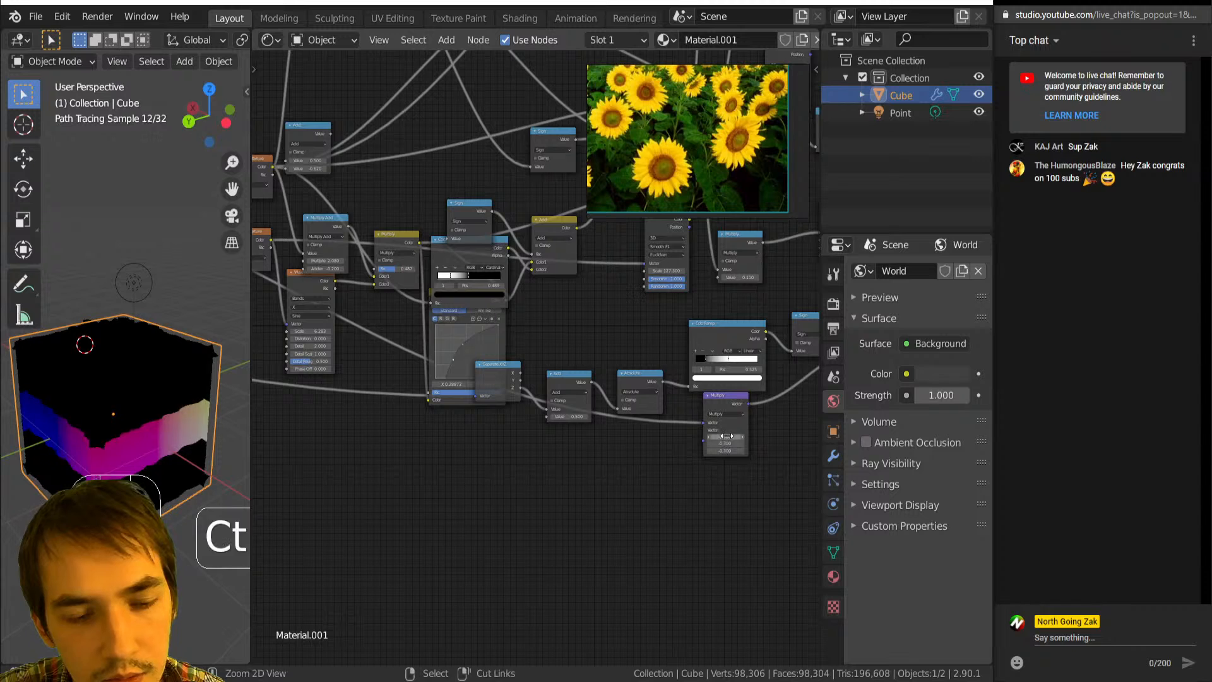
pyautogui.hotkey('ctrl', 'z')
# Link the same early vector node's output to Color2 of the Mix node that is being previewed.
pyautogui.moveTo(662, 435); pyautogui.dragTo(489, 447, button='middle')
pyautogui.moveTo(653, 380); pyautogui.dragTo(707, 410, button='middle')
pyautogui.scroll(-3, 537, 435)
pyautogui.scroll(-8, 669, 404)
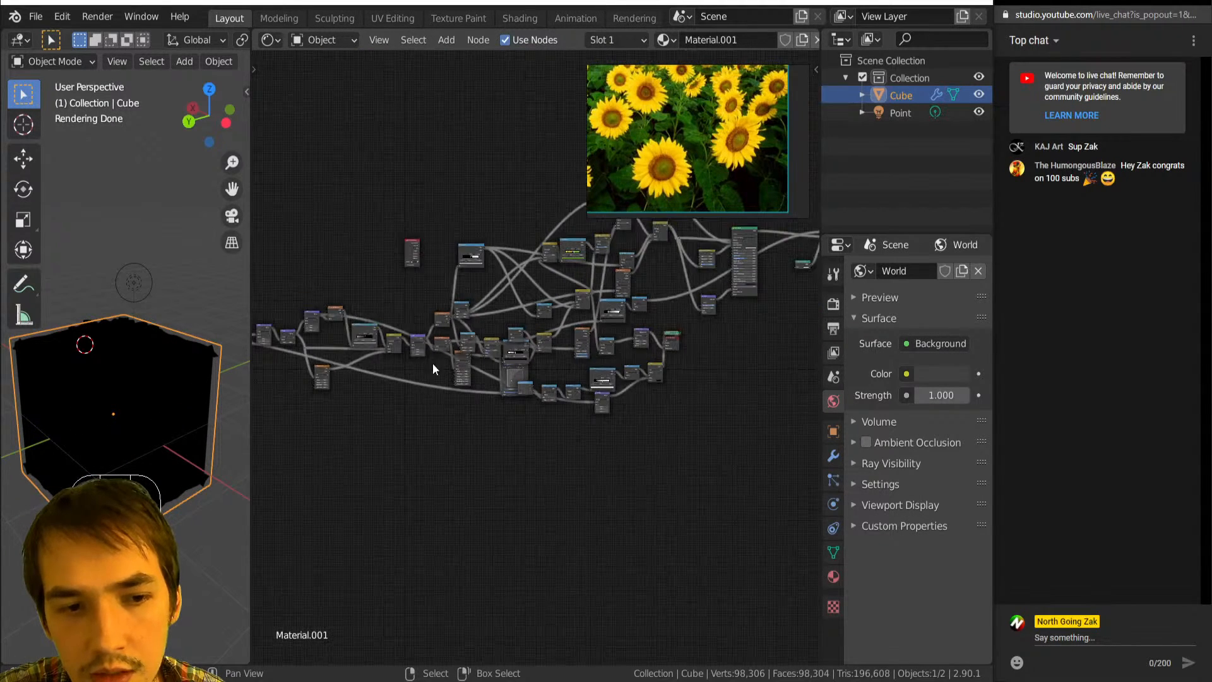
pyautogui.moveTo(320, 313); pyautogui.dragTo(640, 382)
pyautogui.scroll(3, 649, 384)
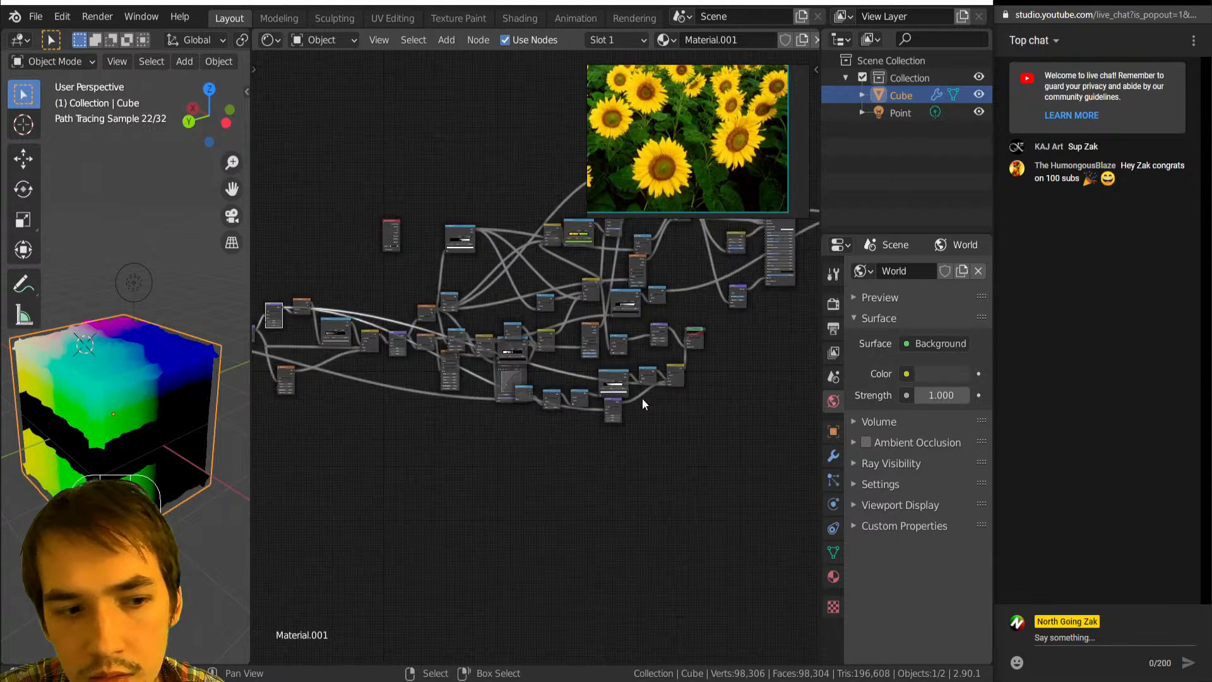
pyautogui.moveTo(642, 397); pyautogui.dragTo(544, 390, button='middle')
pyautogui.scroll(5, 639, 399)
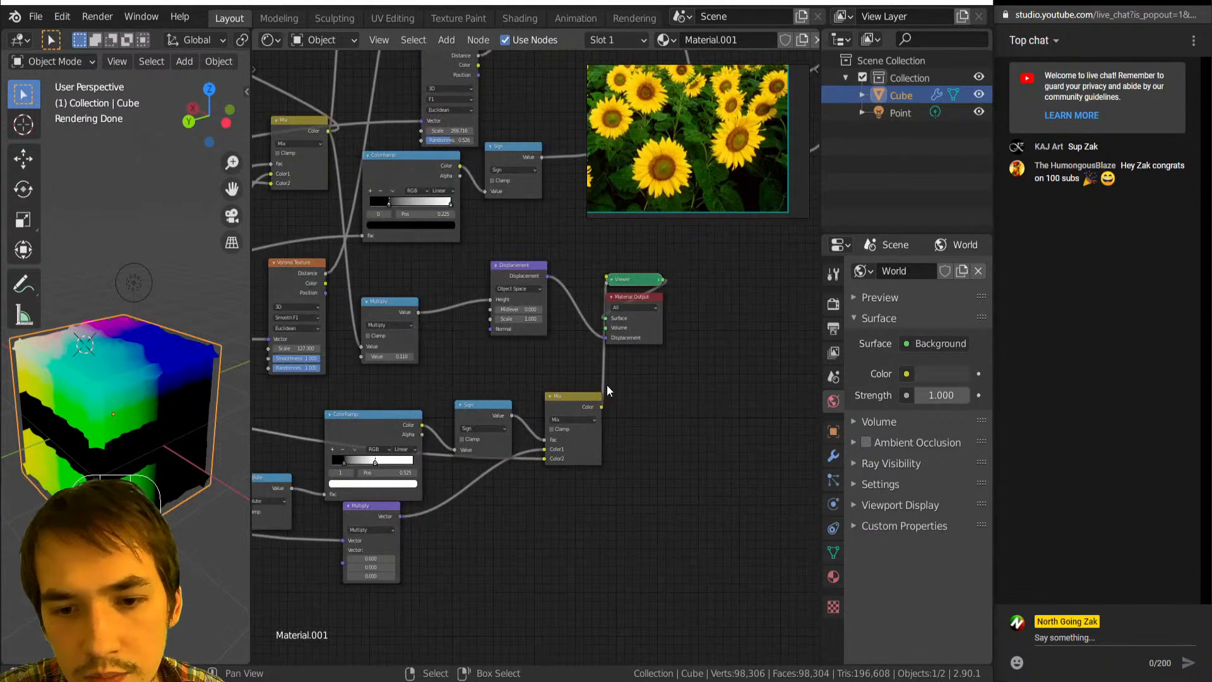
# Move the Mix node slightly down and connect its Color output to the Material Output's Displacement.
pyautogui.moveTo(588, 399); pyautogui.dragTo(567, 425)
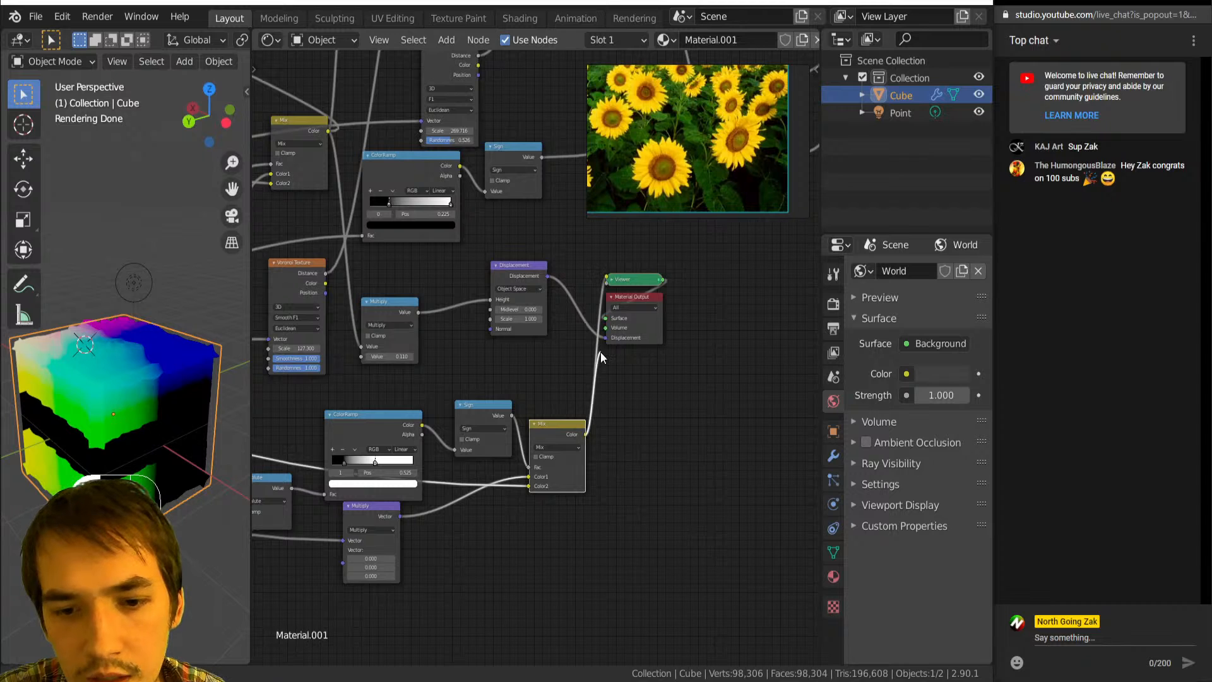
pyautogui.moveTo(605, 338); pyautogui.dragTo(605, 340)
pyautogui.scroll(-7, 74, 442)
pyautogui.moveTo(73, 442); pyautogui.dragTo(87, 390, button='middle')
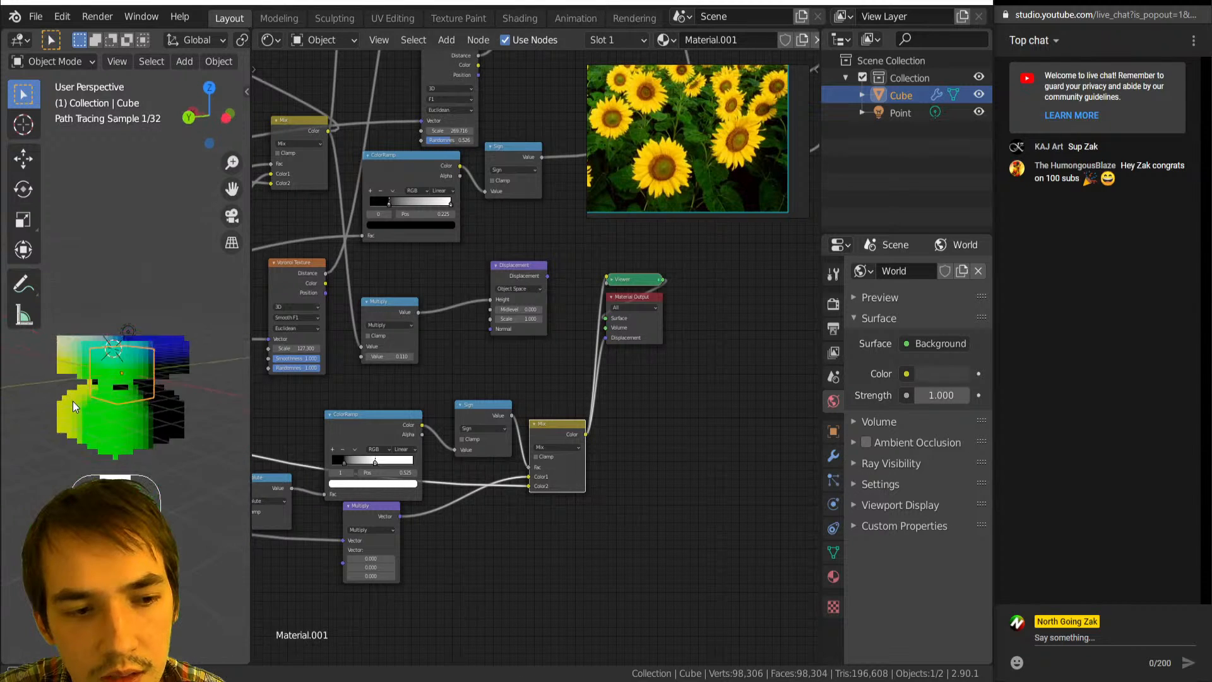
pyautogui.scroll(1, 87, 387)
# Set the vector Multiply node's second vector to about -0.86 in X and Y and 1 in Z.
pyautogui.moveTo(411, 456); pyautogui.dragTo(503, 388, button='middle')
pyautogui.scroll(2, 402, 406)
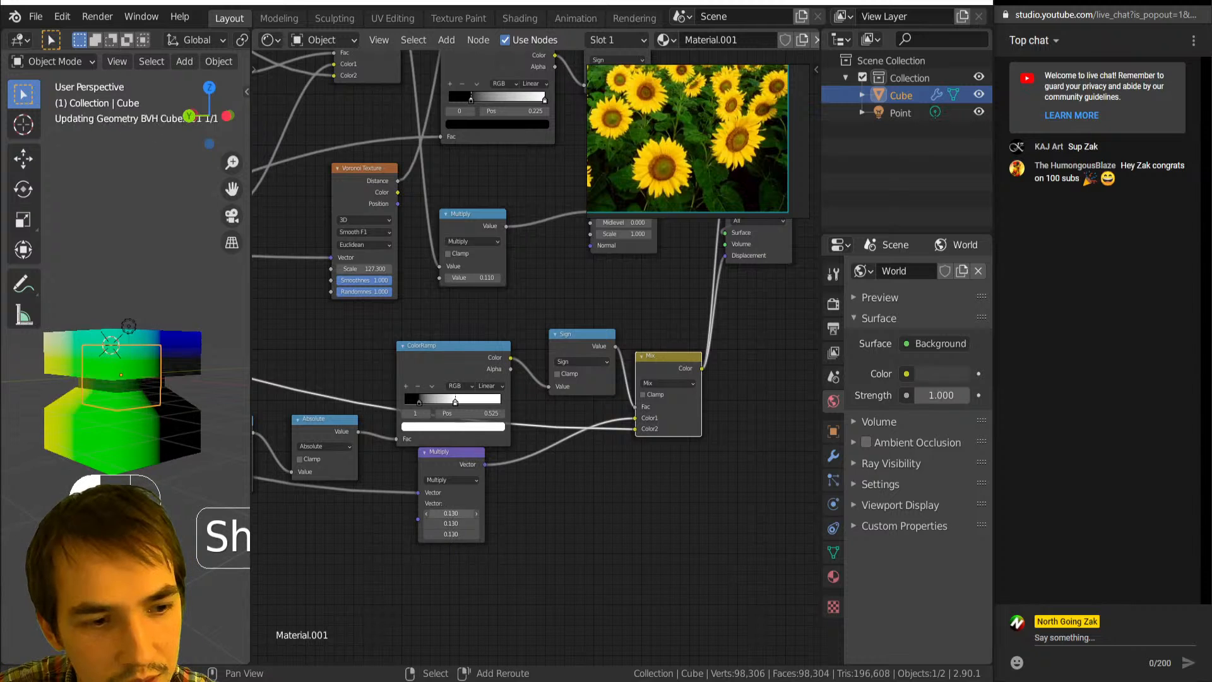
pyautogui.hotkey('ctrl', 'z')
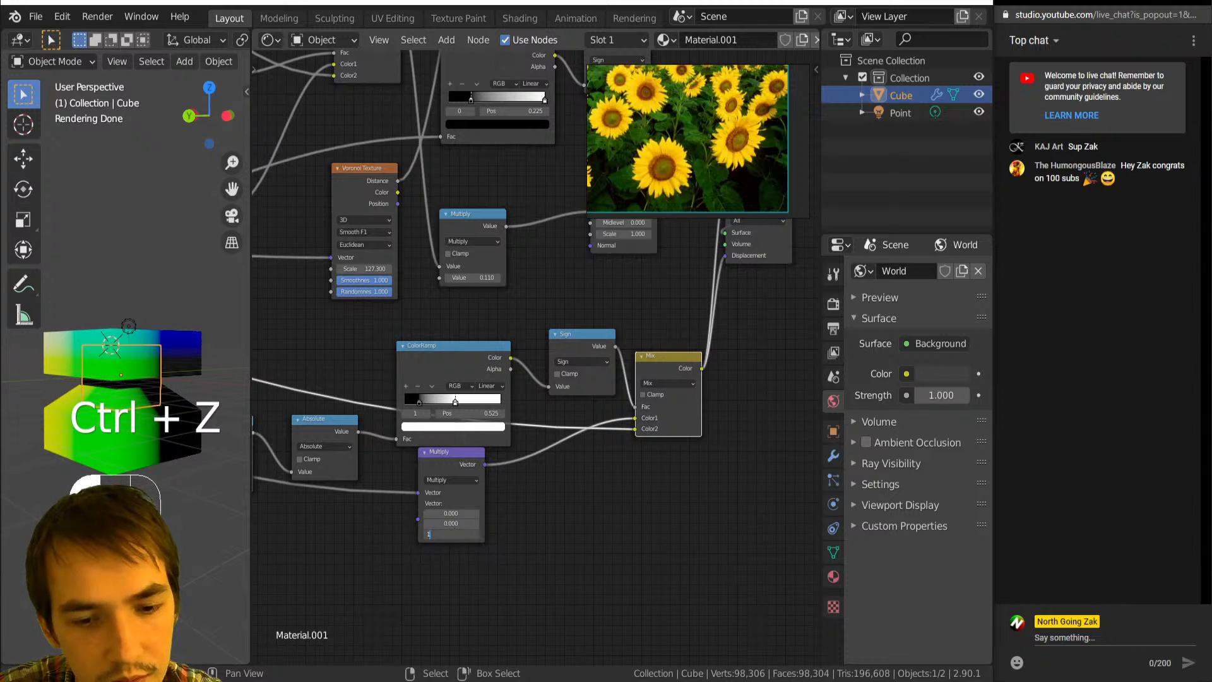
pyautogui.press('Return')
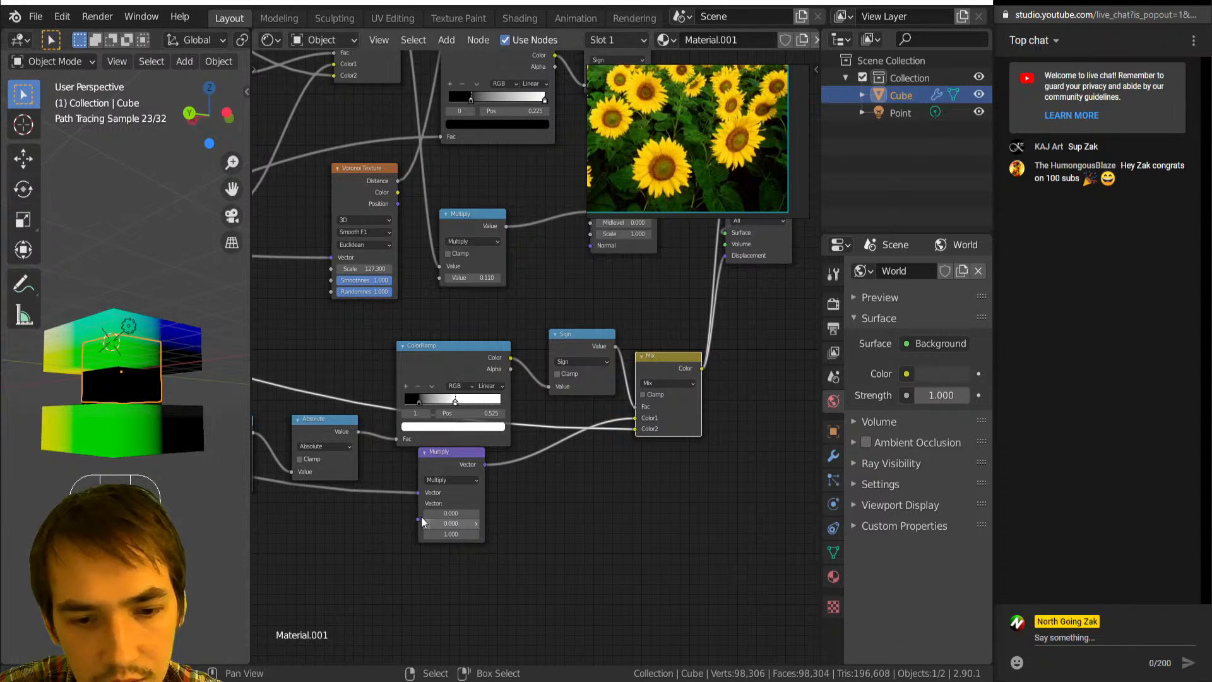
pyautogui.keyDown('shift'); pyautogui.moveTo(450, 514); pyautogui.dragTo(344, 513); pyautogui.keyUp('shift')
pyautogui.press('Return')
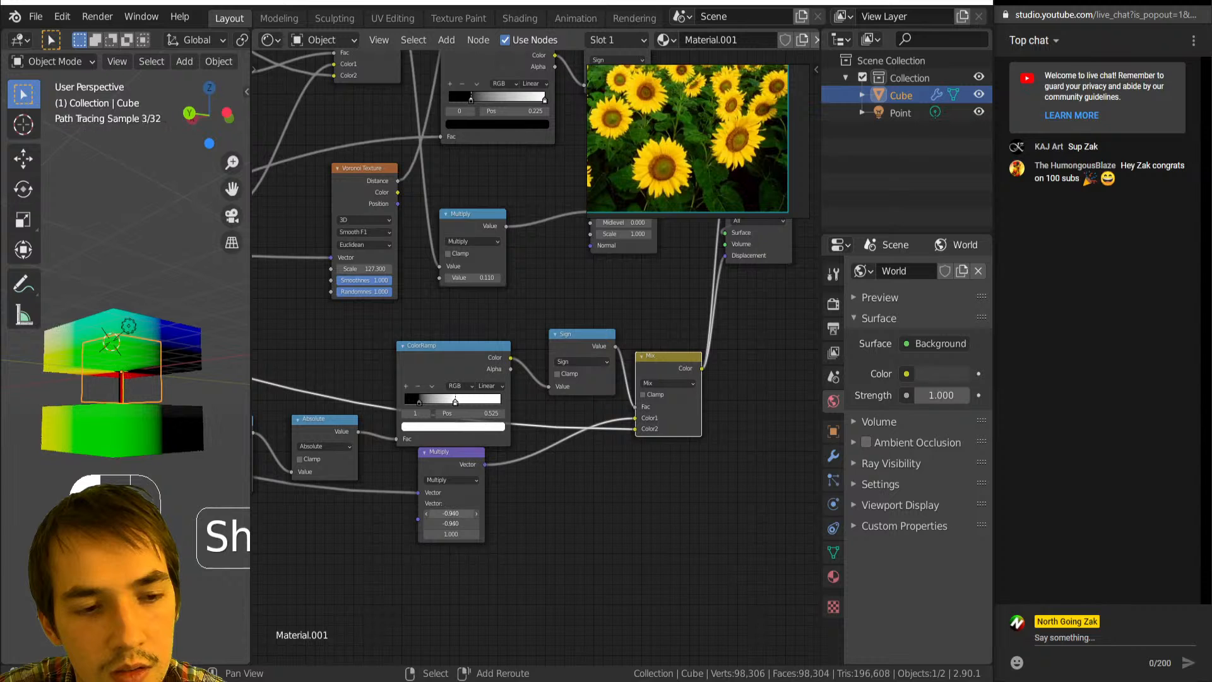
# Add a Mix Shader node below the Mix node and connect it to the material's surface as the preview.
pyautogui.scroll(-4, 547, 484)
pyautogui.hotkey('shift', 'a')
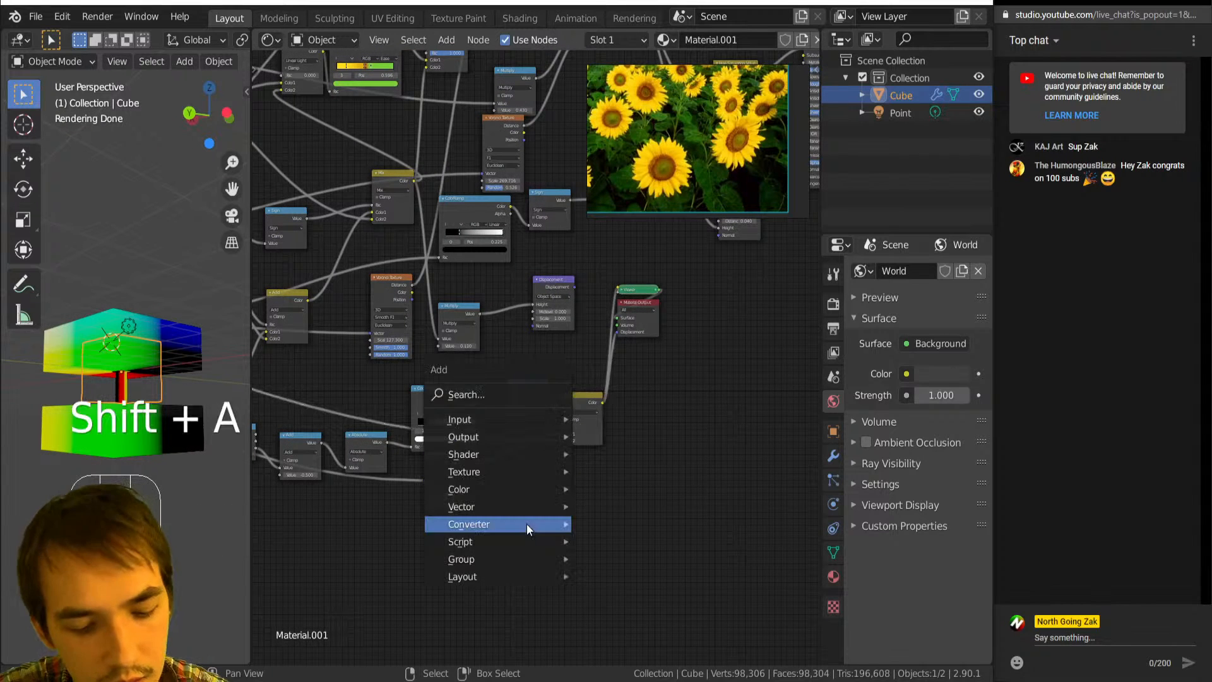
pyautogui.press('h')
pyautogui.press('p')
pyautogui.rightClick(557, 501)
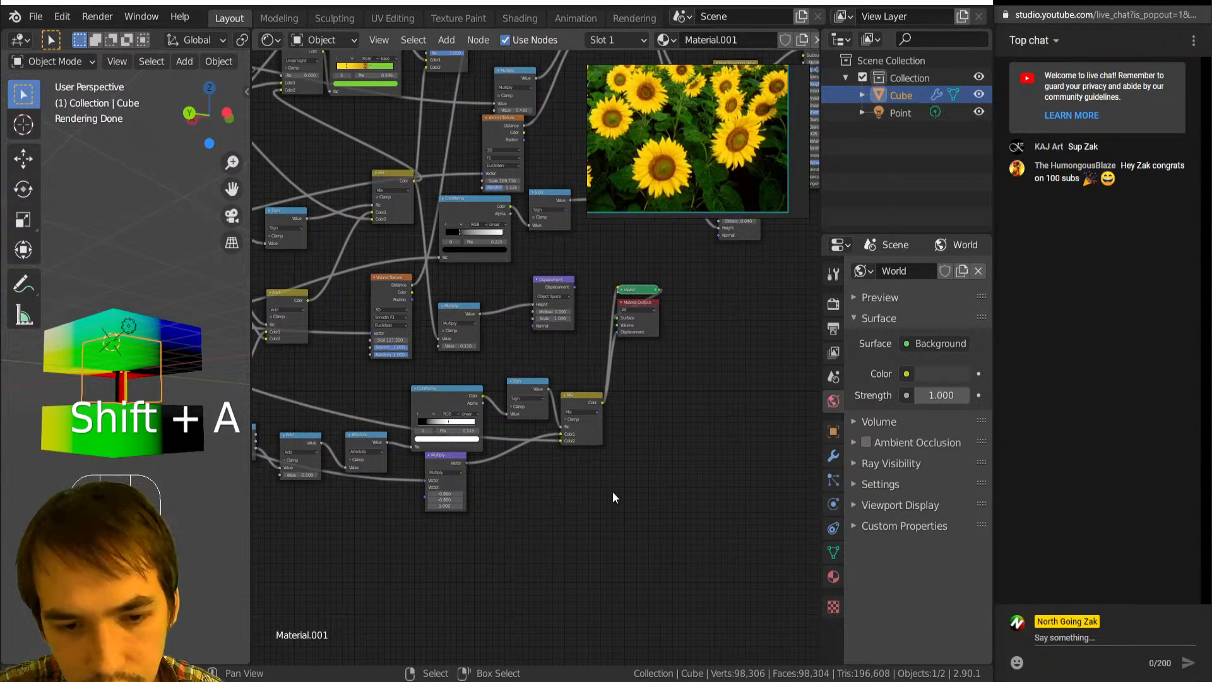
pyautogui.hotkey('shift', 'a')
pyautogui.press('h')
pyautogui.press('m')
pyautogui.click(640, 485)
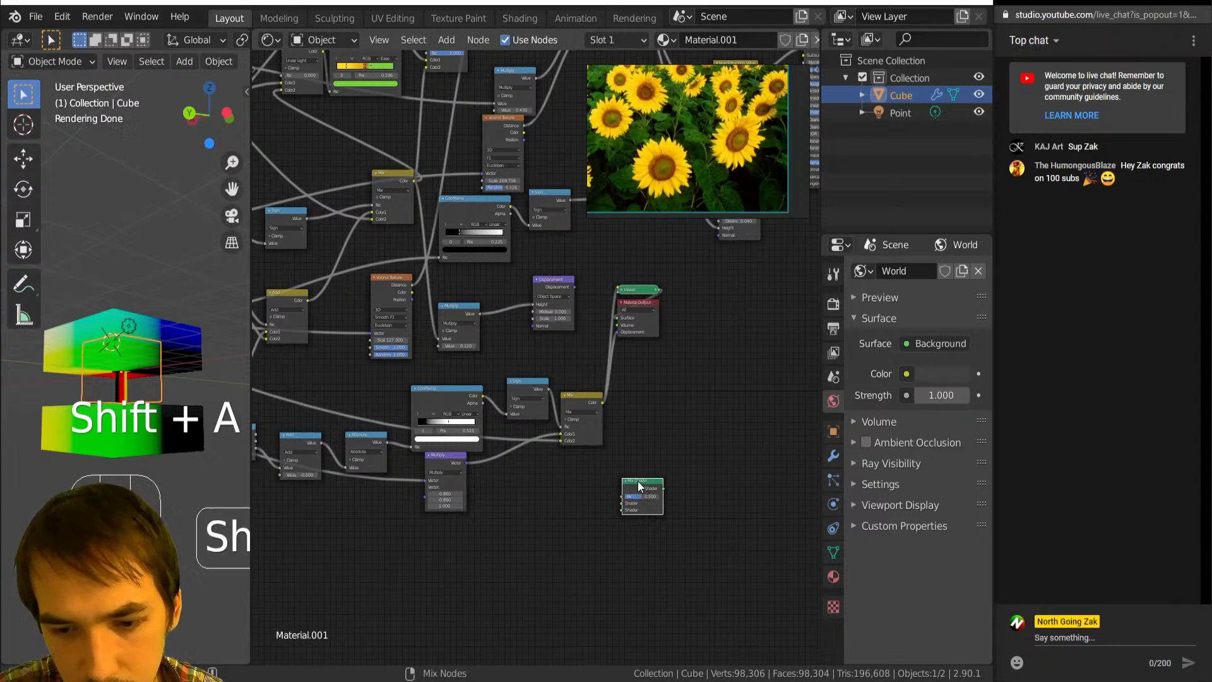
pyautogui.keyDown('ctrl'); pyautogui.keyDown('shift'); pyautogui.click(639, 485); pyautogui.keyUp('shift'); pyautogui.keyUp('ctrl')
# Wire a new Transparent BSDF into the Mix Shader's second Shader input and the Sign node's Value into its Fac.
pyautogui.hotkey('shift', 'a')
pyautogui.press('h')
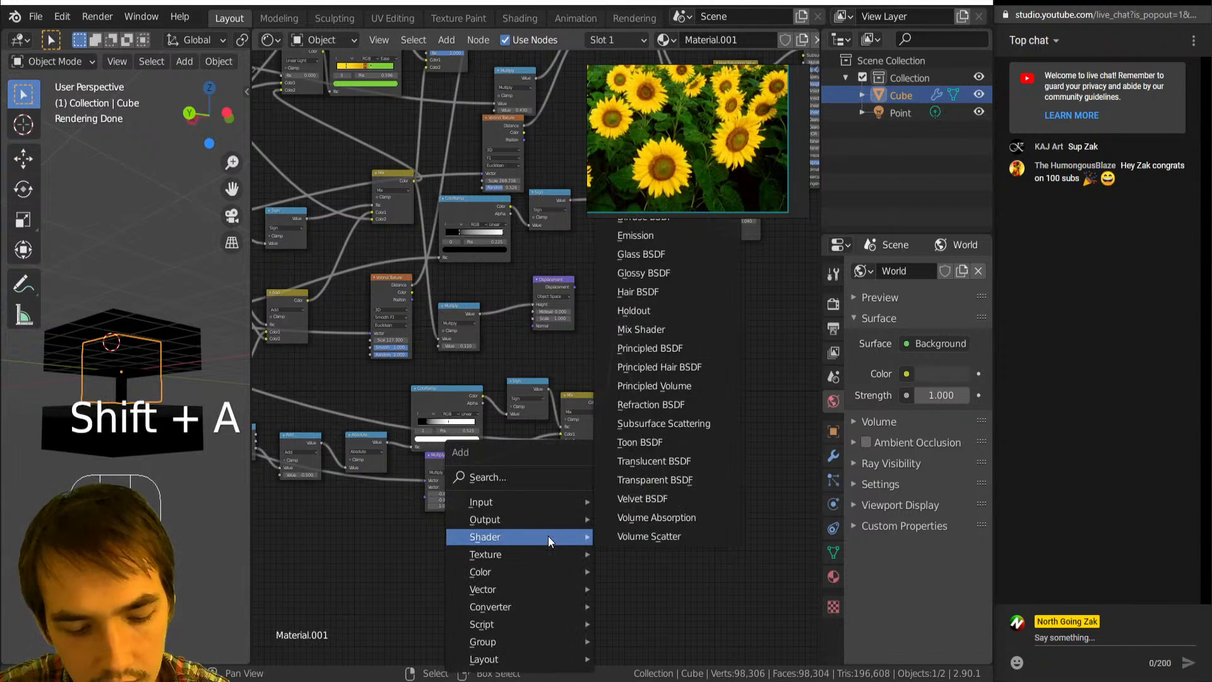
pyautogui.press('f')
pyautogui.click(548, 536)
pyautogui.scroll(7, 553, 539)
pyautogui.moveTo(607, 639); pyautogui.dragTo(599, 547, button='middle')
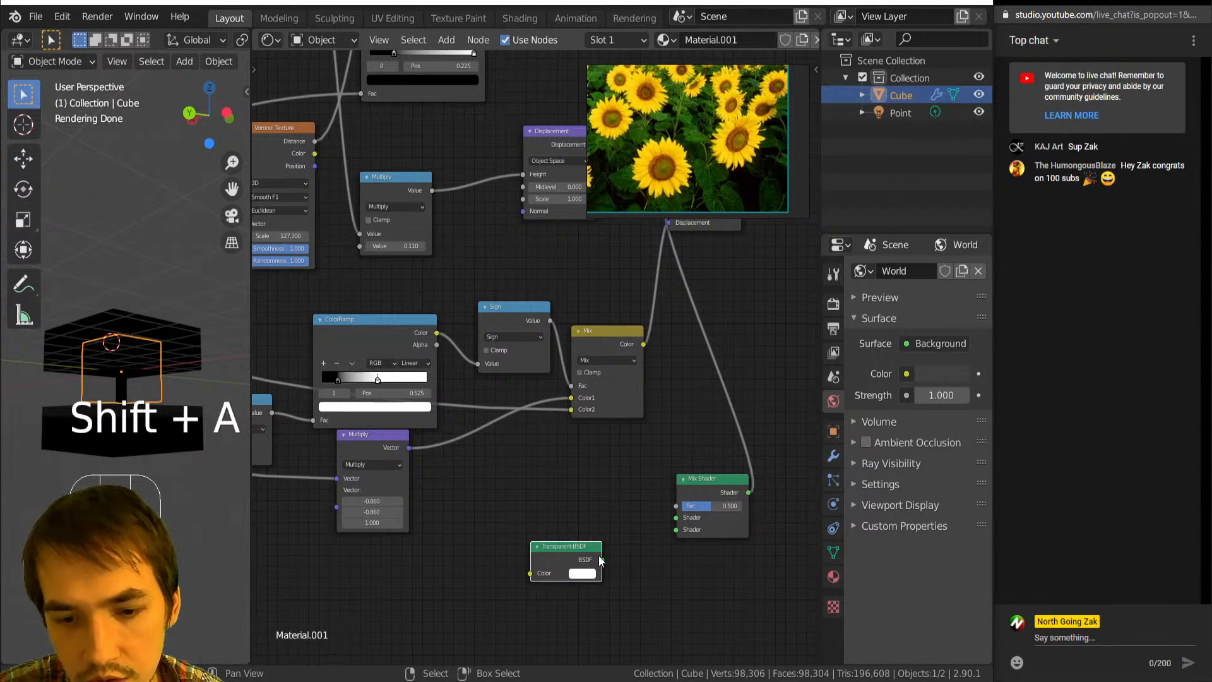
pyautogui.moveTo(600, 560); pyautogui.dragTo(677, 531)
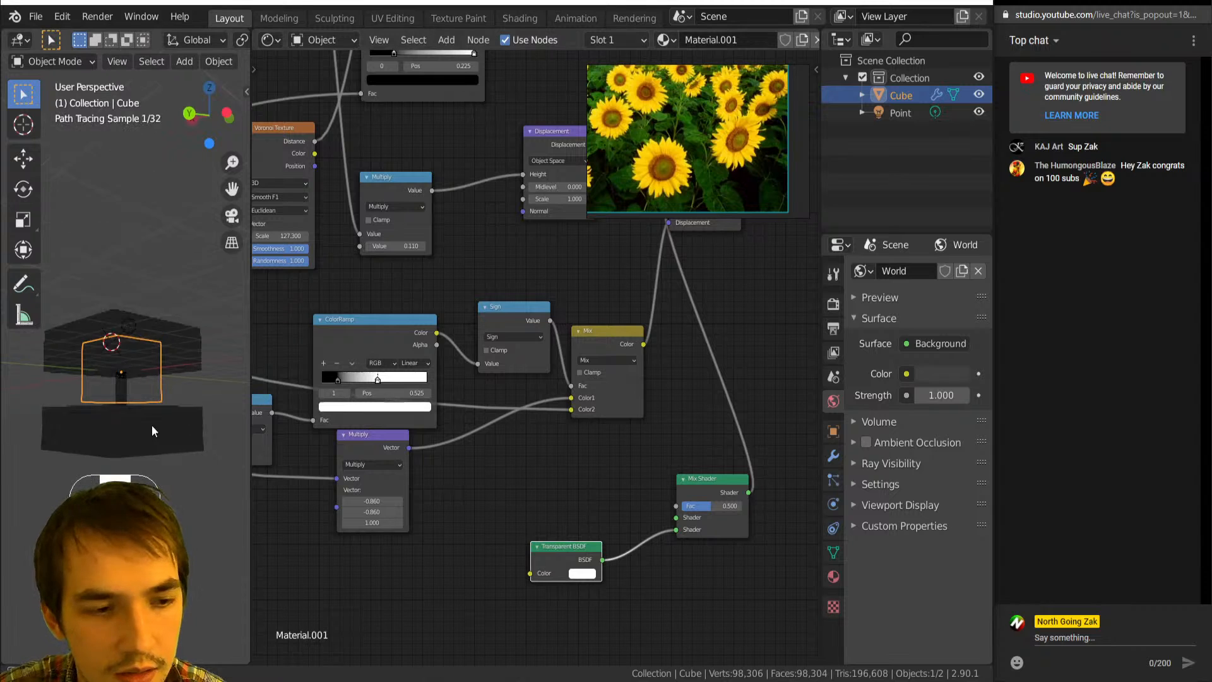
pyautogui.moveTo(471, 464); pyautogui.dragTo(498, 411, button='middle')
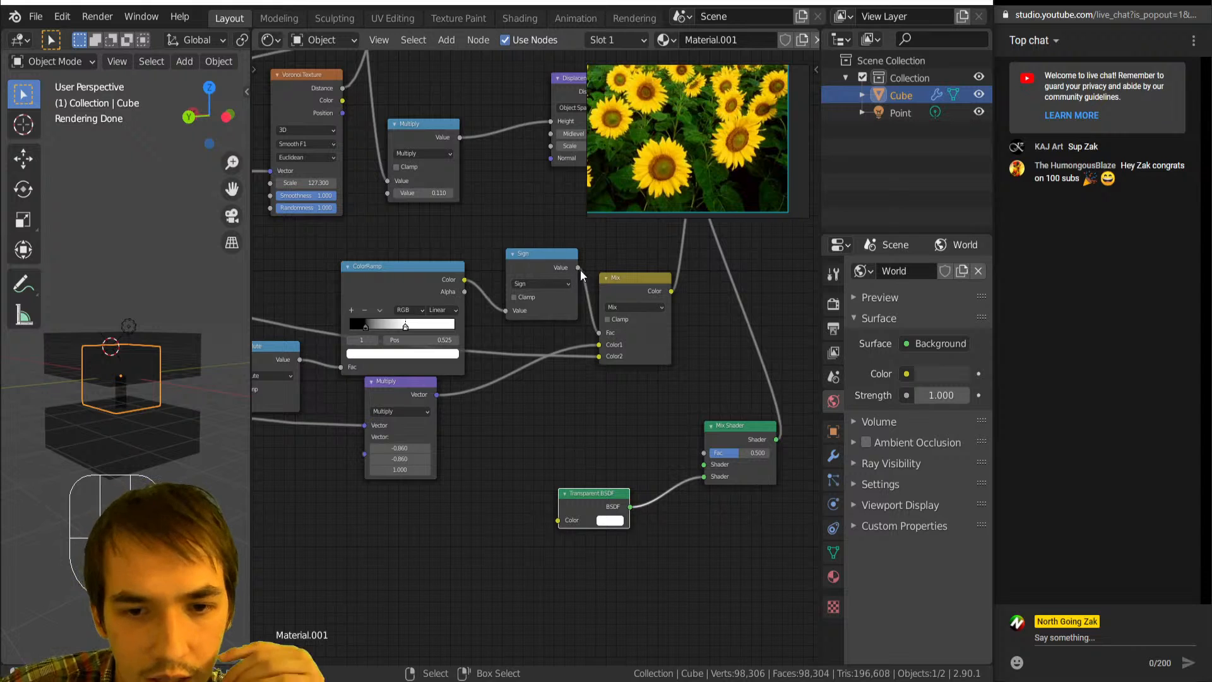
pyautogui.moveTo(579, 269); pyautogui.dragTo(705, 453)
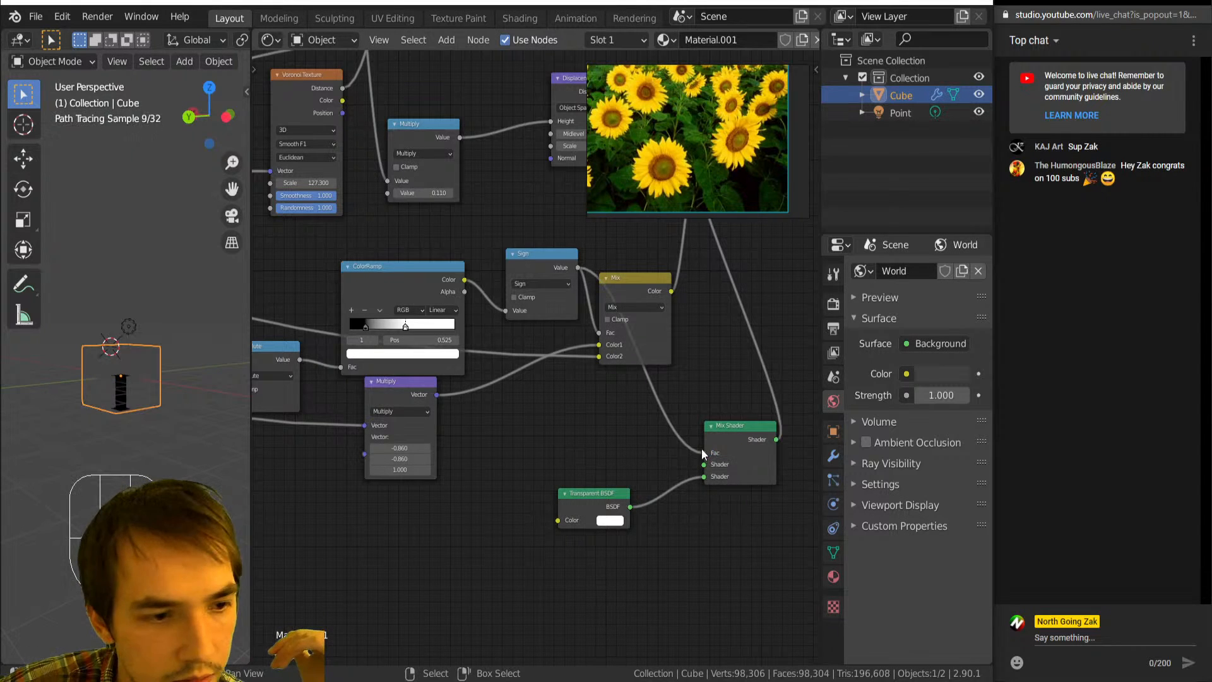
# Set the X and Y of the vector Multiply node's second vector to about -1.02 to thin the stem.
pyautogui.moveTo(135, 415)
pyautogui.mouseDown(button='middle')
pyautogui.moveTo(113, 422)
pyautogui.moveTo(143, 416)
pyautogui.mouseUp(button='middle')
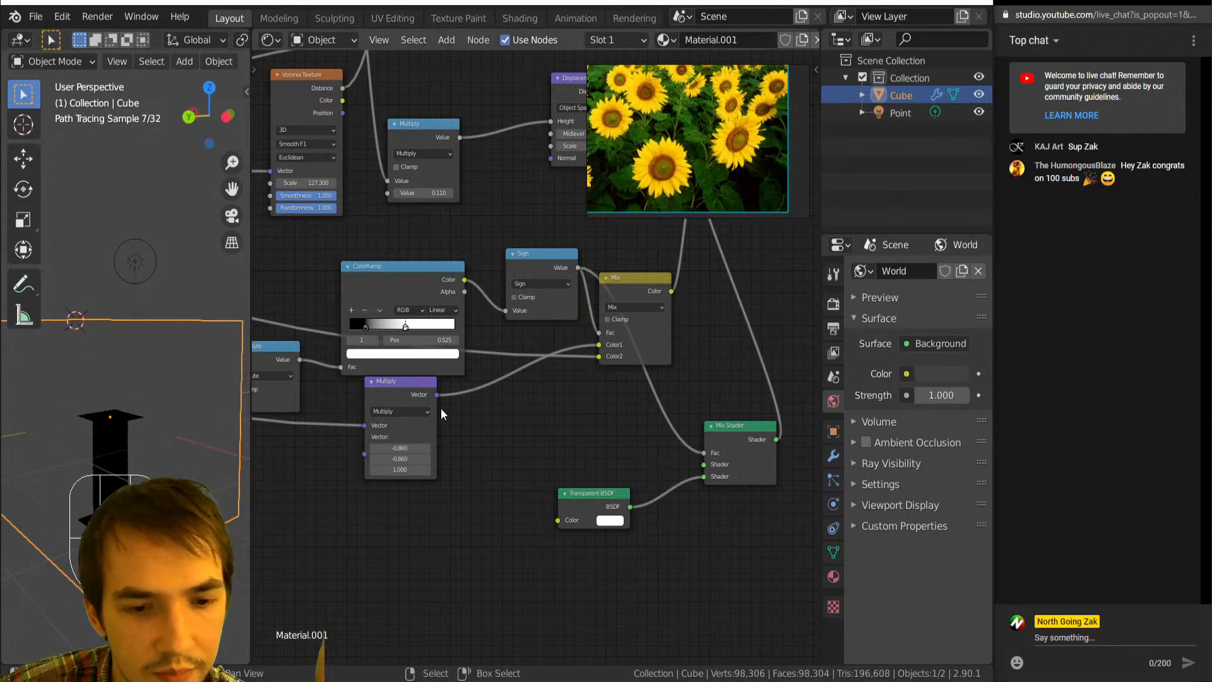
pyautogui.press('shift')
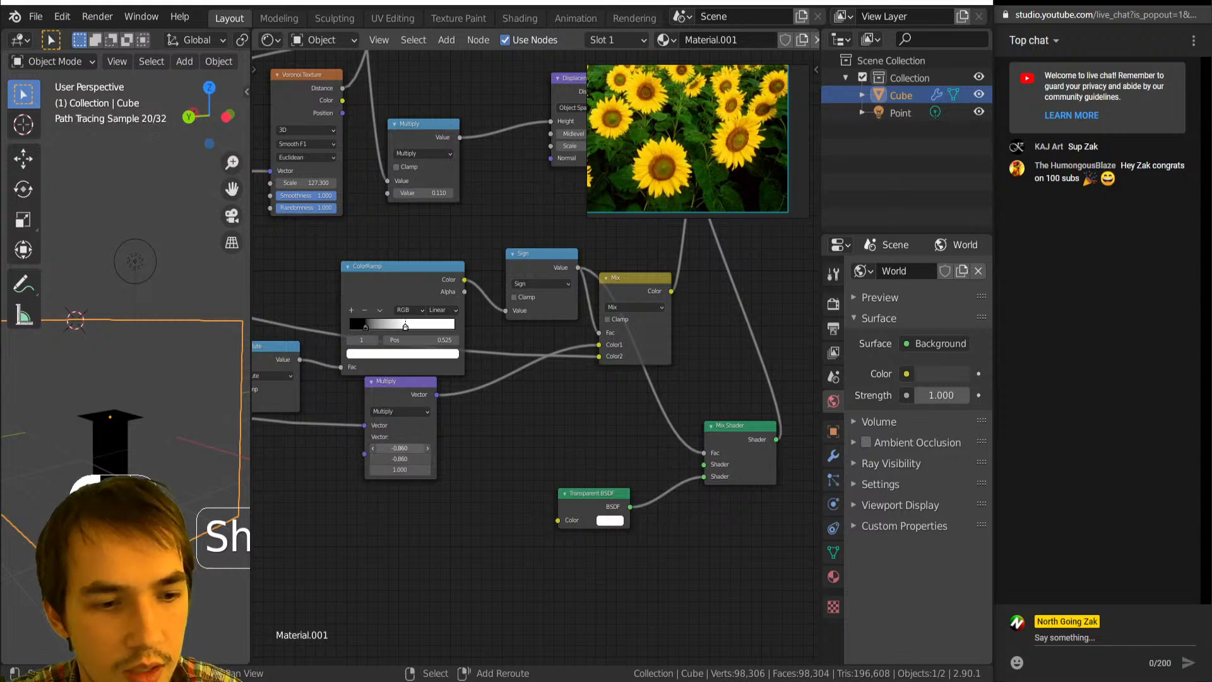
pyautogui.keyDown('shift'); pyautogui.moveTo(399, 448); pyautogui.dragTo(388, 449); pyautogui.keyUp('shift')
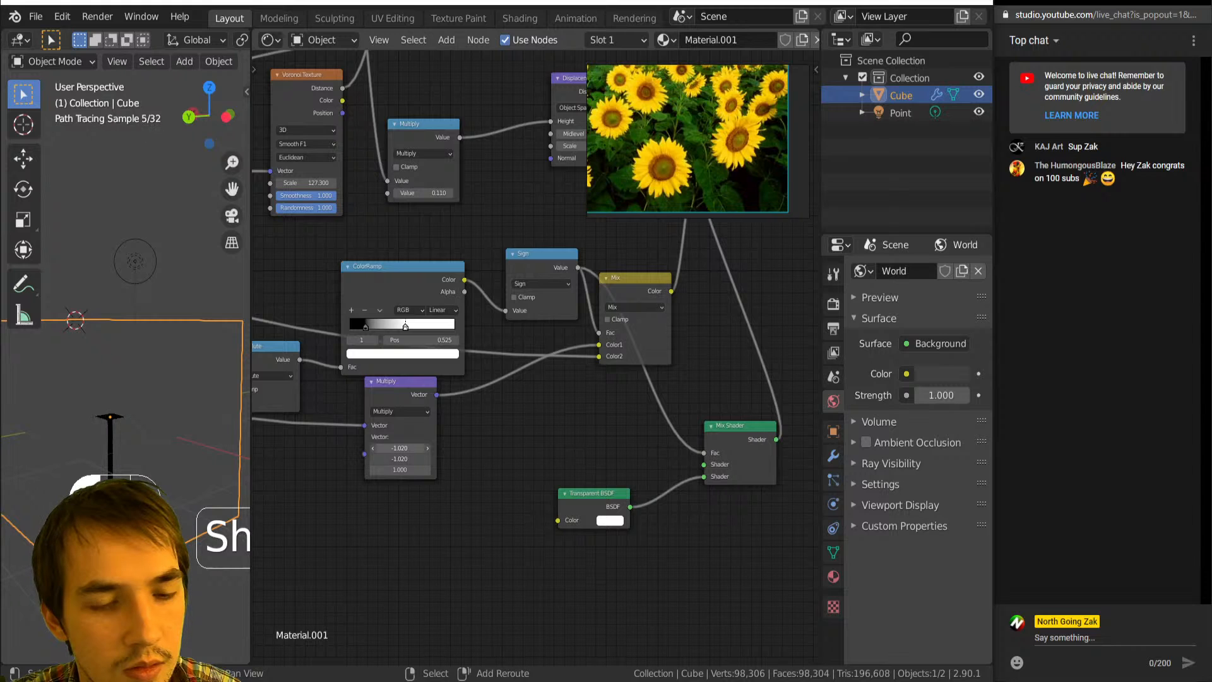
# Set the X and Y of the vector Multiply node's second vector to -1.04 and vary its Z to stretch the stem vertically.
pyautogui.keyDown('shift'); pyautogui.moveTo(388, 448); pyautogui.dragTo(425, 469); pyautogui.keyUp('shift')
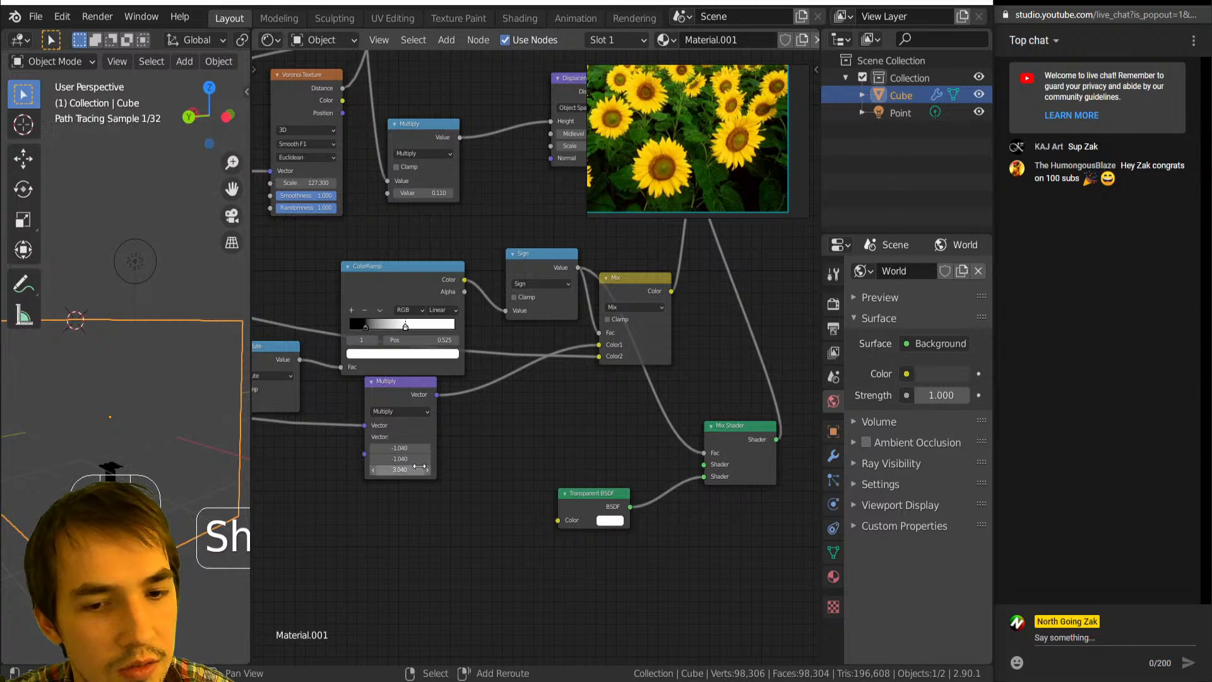
pyautogui.scroll(-5, 183, 503)
pyautogui.press('shift')
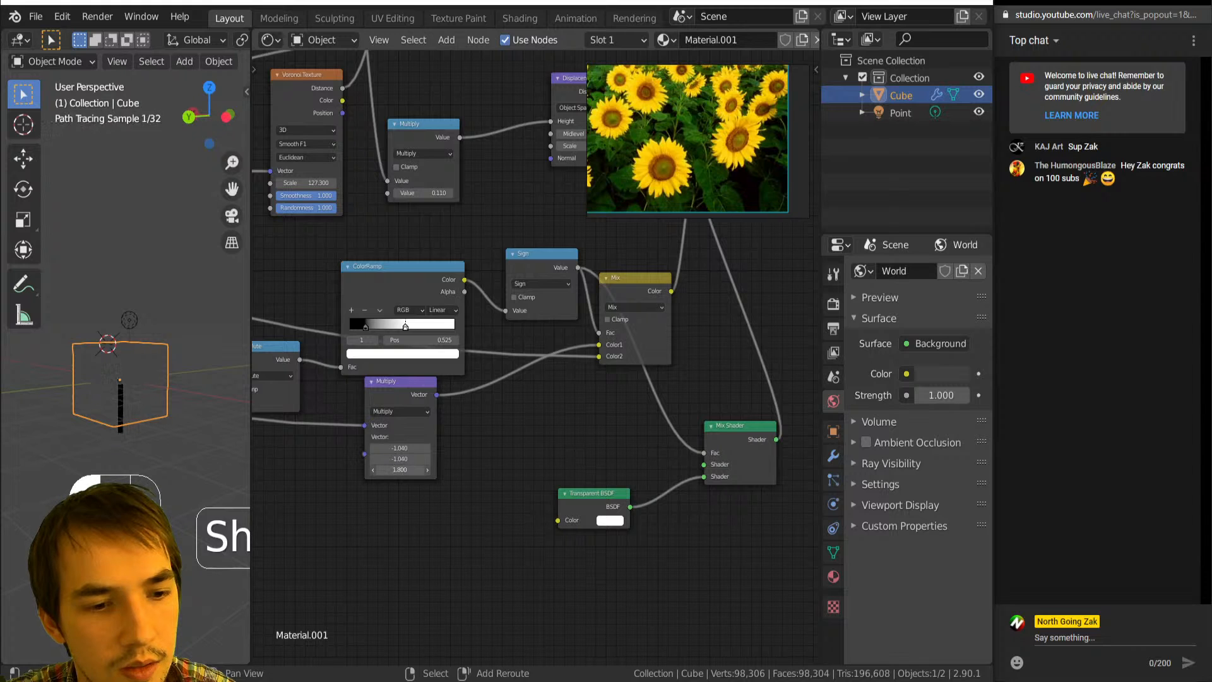
pyautogui.keyDown('shift'); pyautogui.moveTo(400, 470); pyautogui.dragTo(407, 470); pyautogui.keyUp('shift')
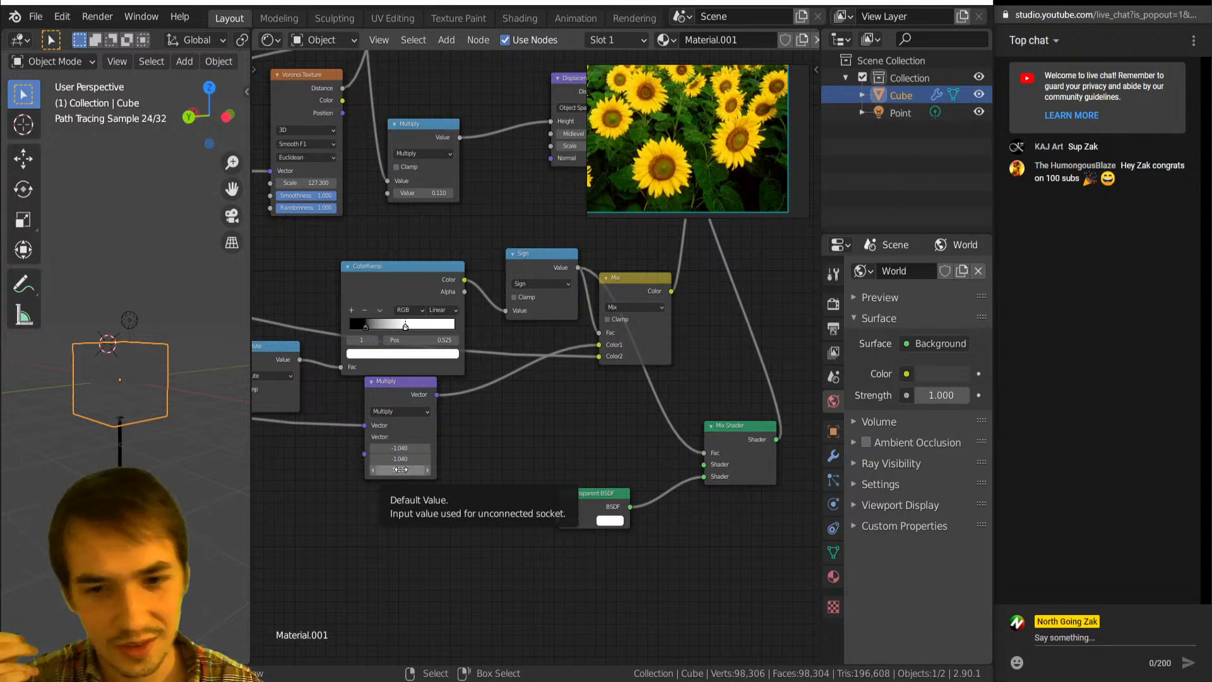
# Switch the stem's Mix node to Multiply blending and set the Z of the vector Multiply node's second vector to 3.86.
pyautogui.click(631, 307)
pyautogui.click(618, 349)
pyautogui.moveTo(400, 469)
pyautogui.mouseDown()
pyautogui.moveTo(418, 469)
pyautogui.moveTo(405, 470)
pyautogui.mouseUp()
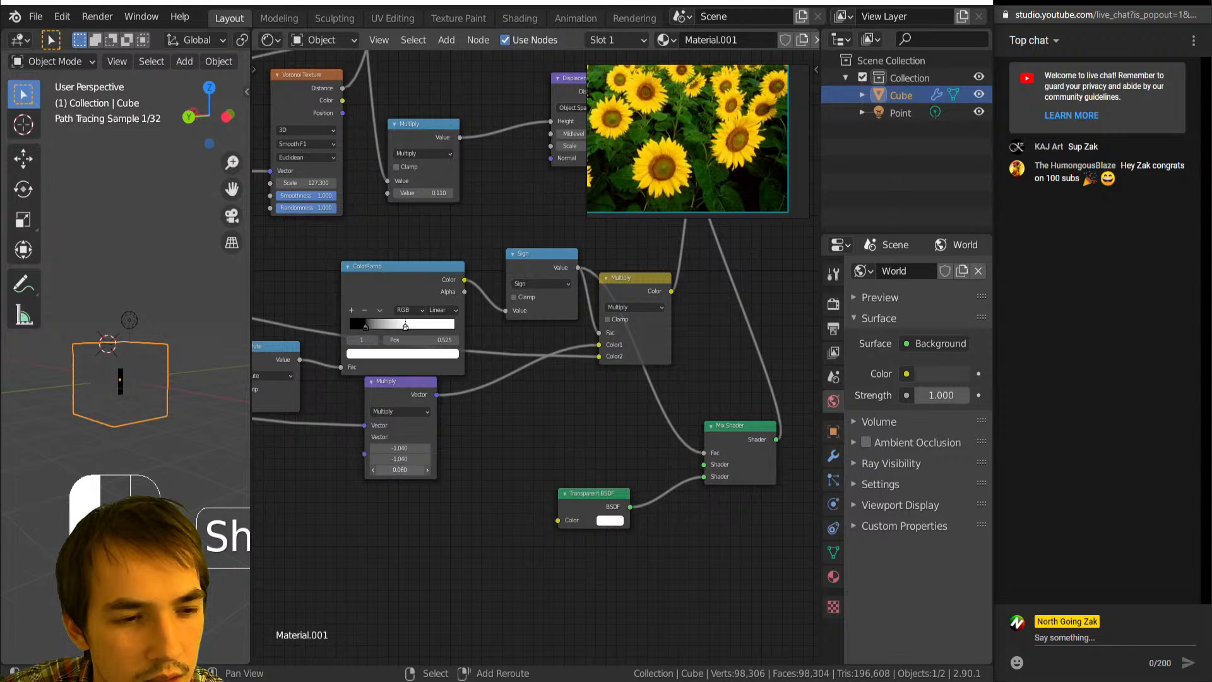
pyautogui.moveTo(400, 470); pyautogui.dragTo(505, 469)
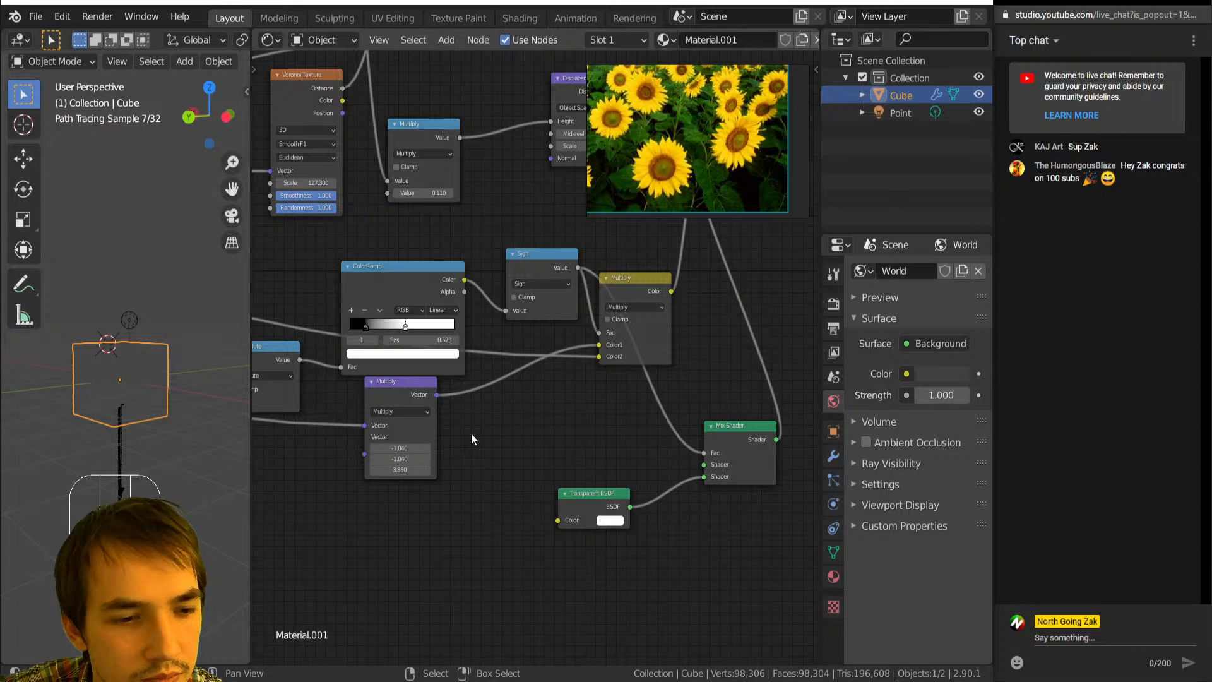
# Insert a Vector Math Add node between the vector Multiply and the stem's Mix node, with Z at about 1.63 to raise the stem.
pyautogui.hotkey('shift', 'a')
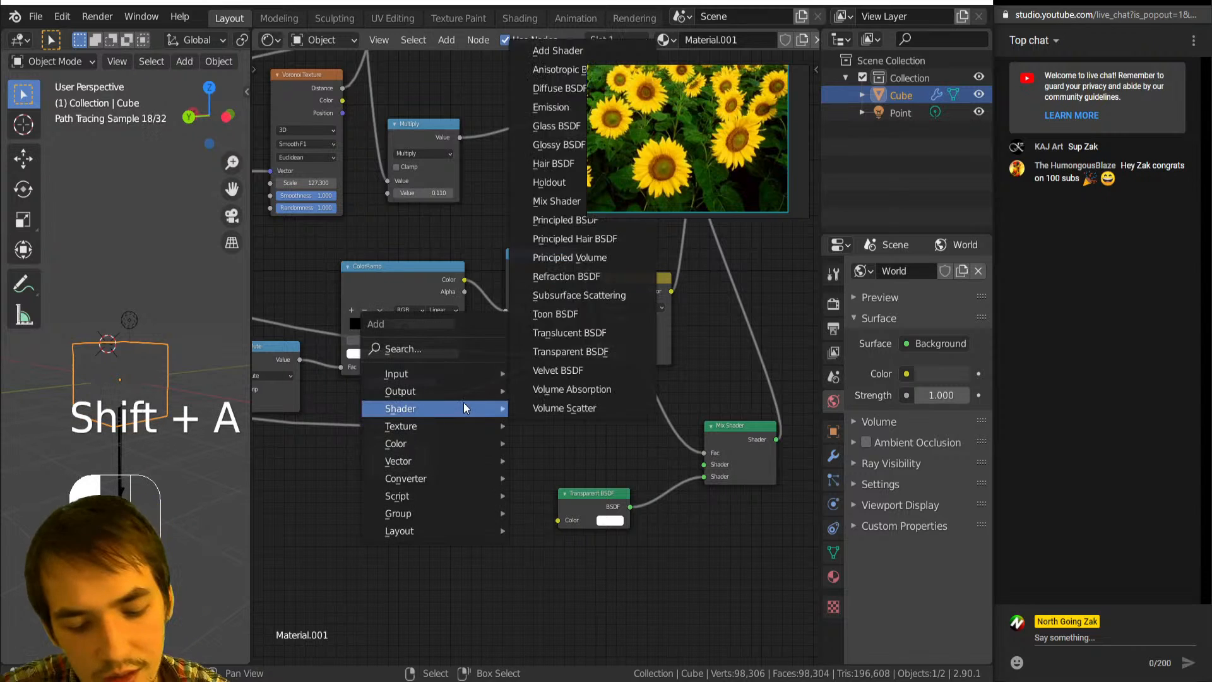
pyautogui.moveTo(465, 478)
pyautogui.click(537, 373)
pyautogui.rightClick(463, 377)
pyautogui.hotkey('shift', 'a')
pyautogui.moveTo(462, 377)
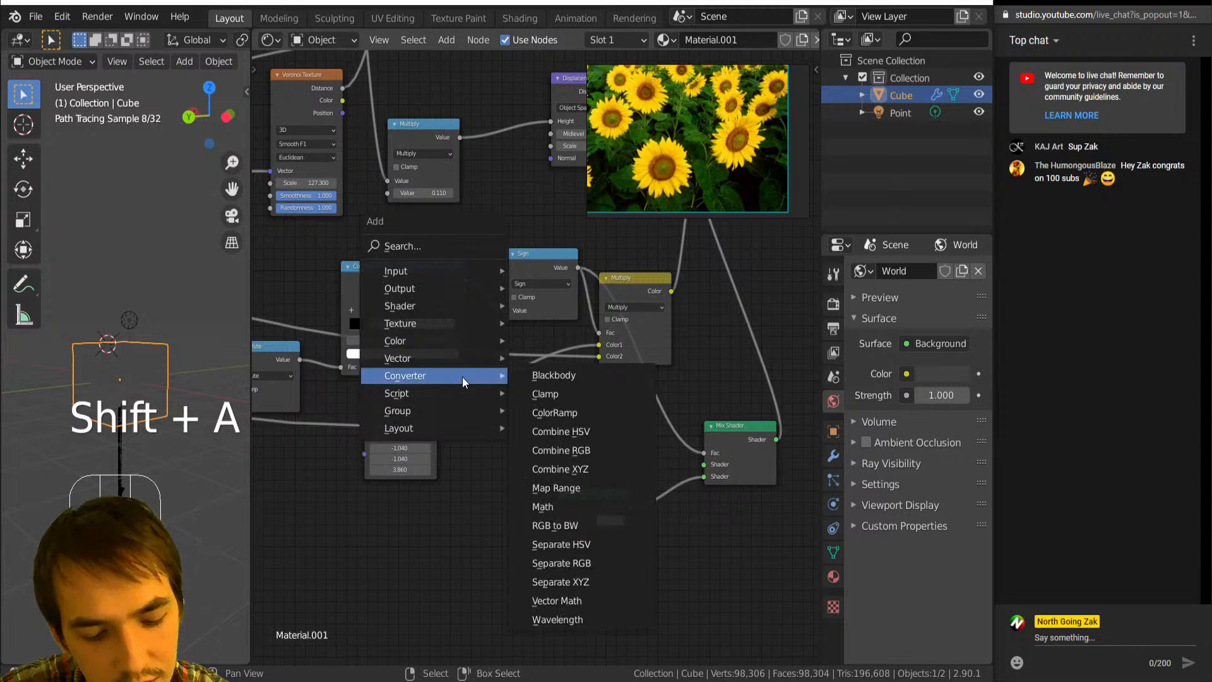
pyautogui.click(556, 601)
pyautogui.click(509, 473)
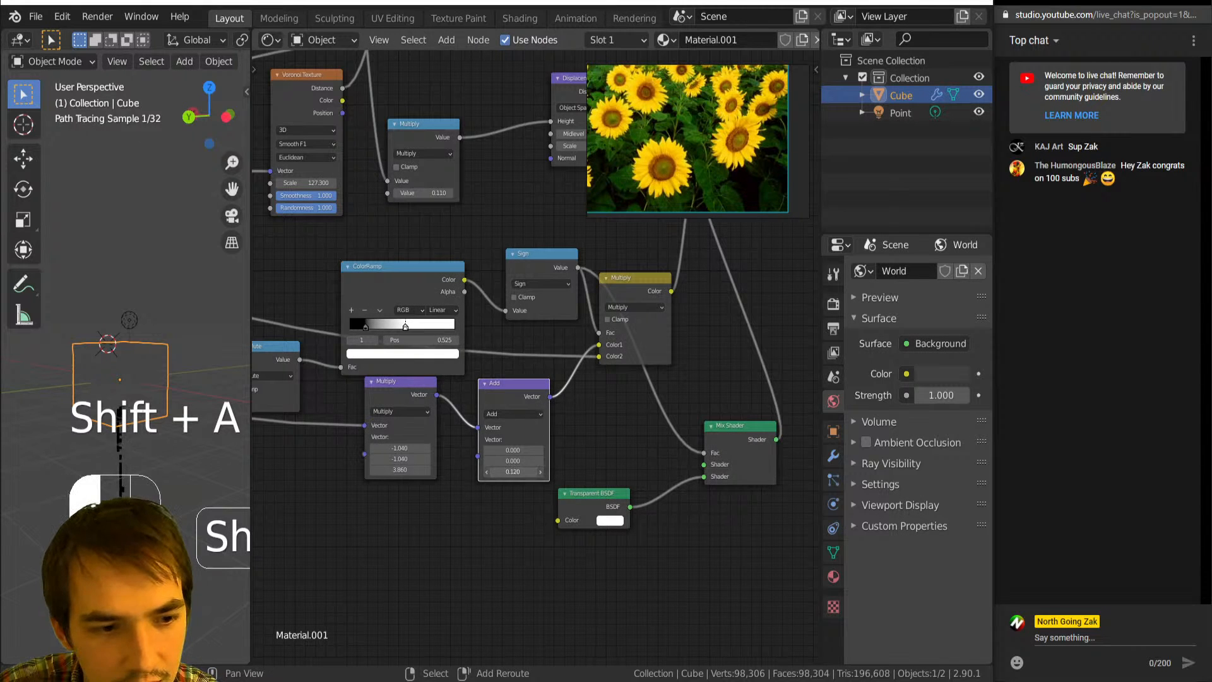
pyautogui.moveTo(513, 471)
pyautogui.mouseDown()
pyautogui.moveTo(547, 471)
pyautogui.moveTo(504, 471)
pyautogui.mouseUp()
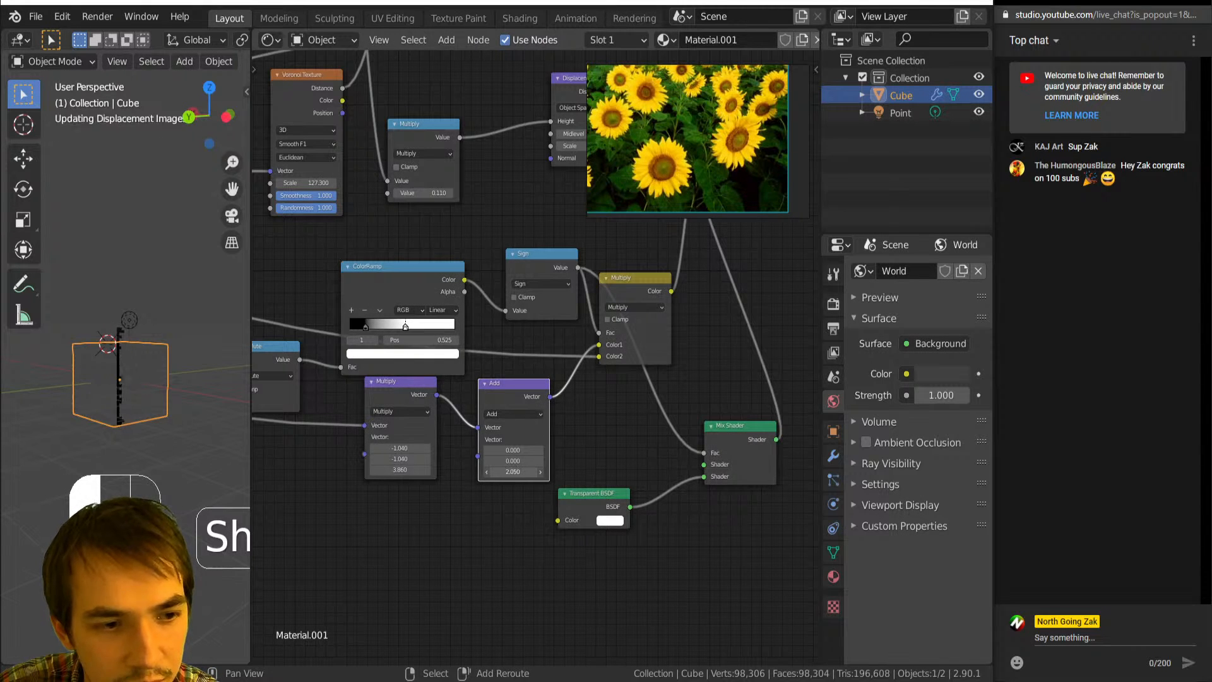
# Preview the Principled BSDF, the flower's Mix Shader and the stem's Mix Shader one after another to compare flower and stem.
pyautogui.scroll(-8, 554, 435)
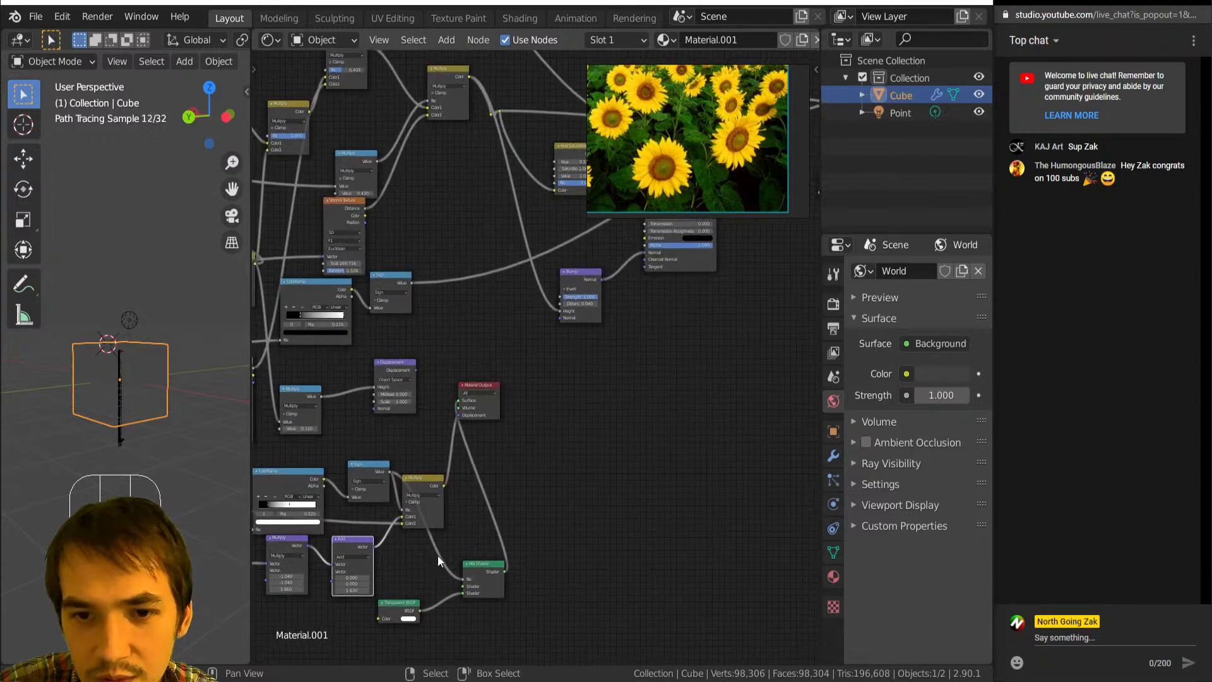
pyautogui.keyDown('ctrl'); pyautogui.keyDown('shift'); pyautogui.click(563, 426); pyautogui.keyUp('shift'); pyautogui.keyUp('ctrl')
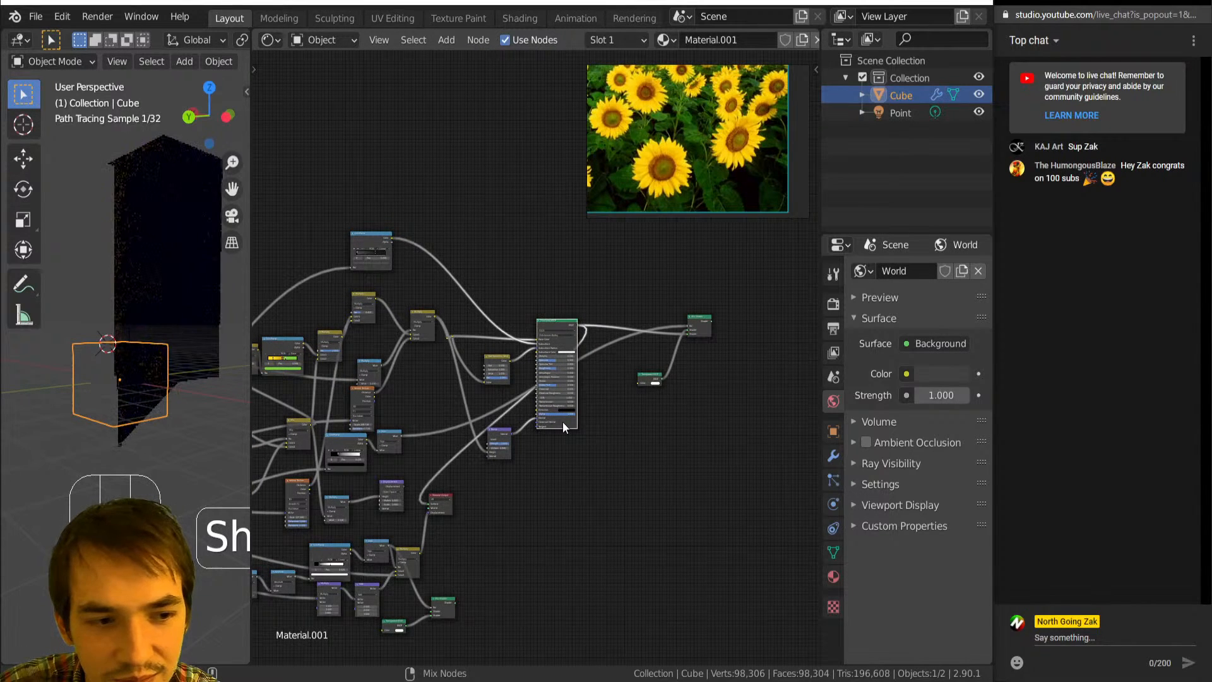
pyautogui.keyDown('ctrl'); pyautogui.keyDown('shift'); pyautogui.click(706, 331); pyautogui.keyUp('shift'); pyautogui.keyUp('ctrl')
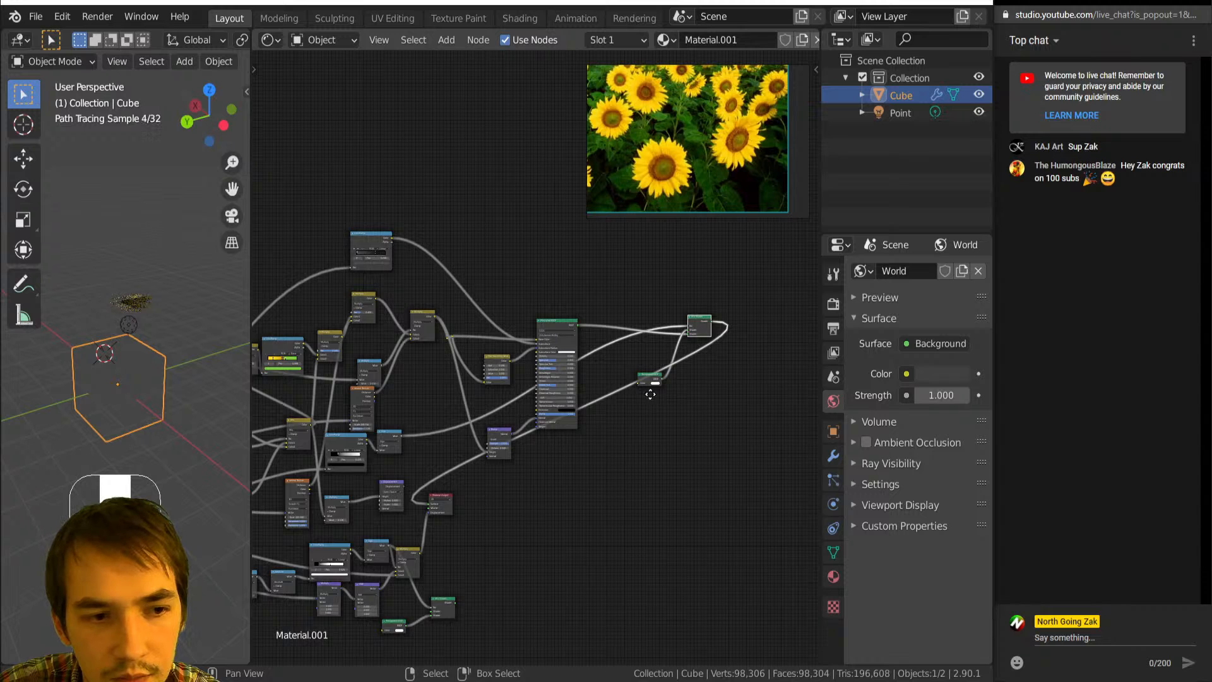
pyautogui.scroll(-2, 565, 403)
pyautogui.keyDown('ctrl'); pyautogui.keyDown('shift'); pyautogui.click(480, 483); pyautogui.keyUp('shift'); pyautogui.keyUp('ctrl')
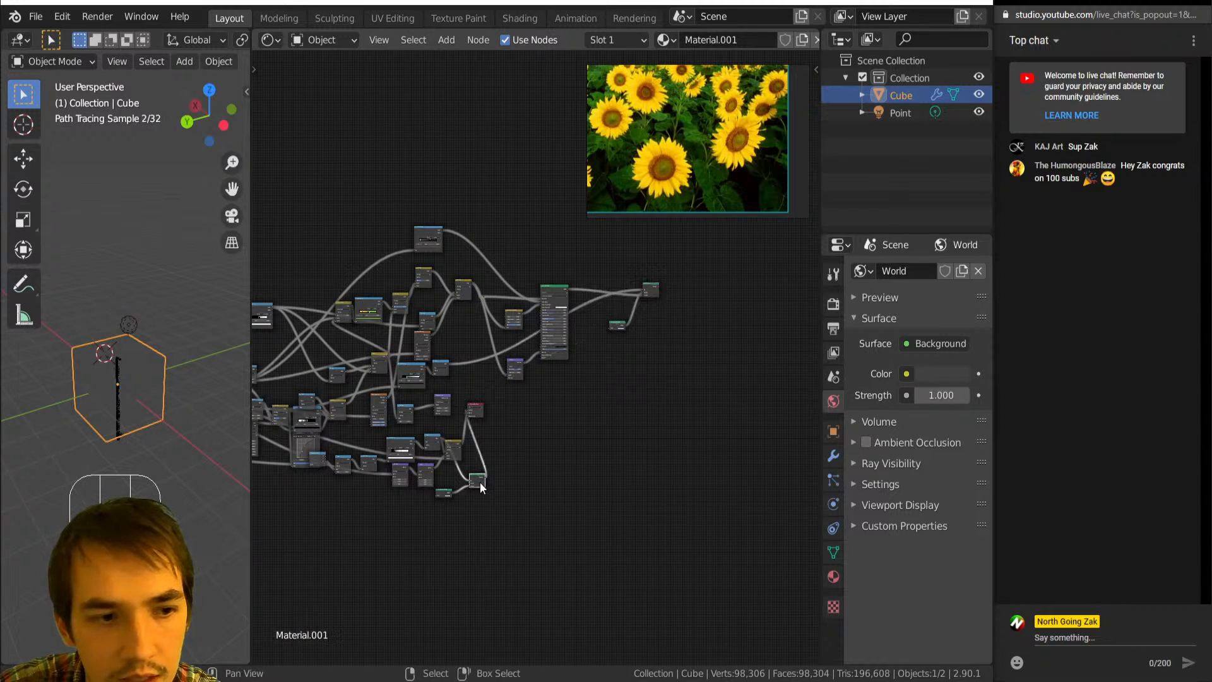
# Add a new Mix Shader node just after the flower's Mix Shader.
pyautogui.click(653, 295)
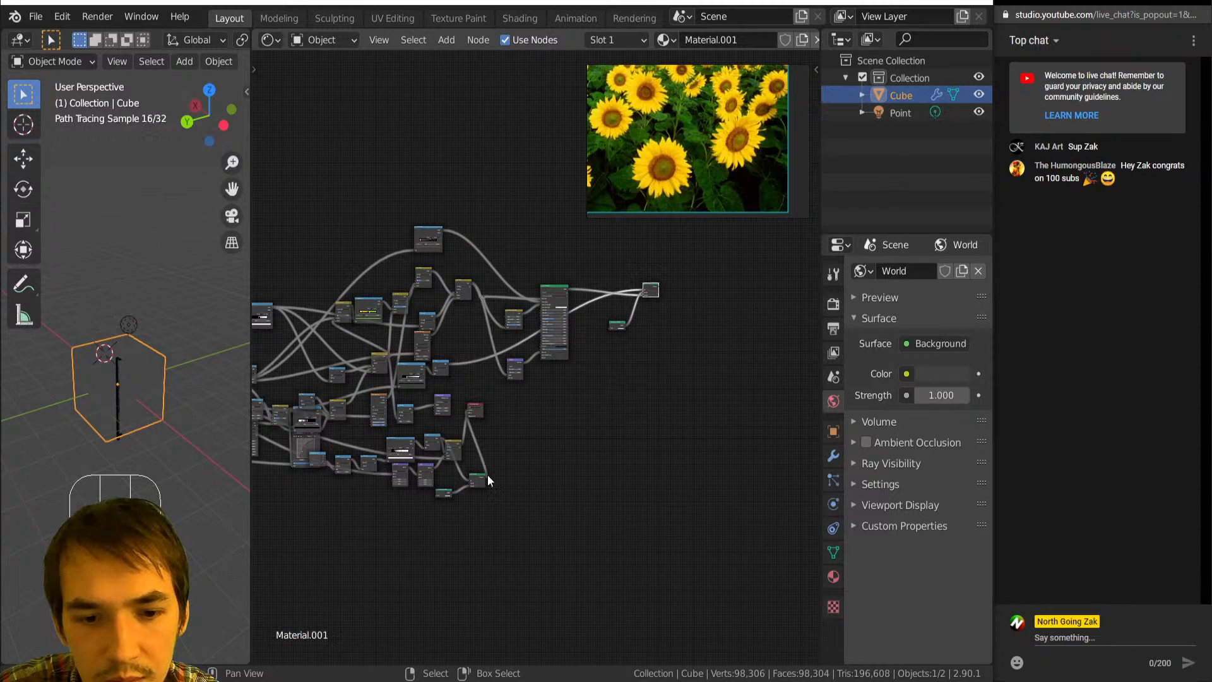
pyautogui.click(697, 298)
pyautogui.hotkey('shift', 'a')
pyautogui.press('s')
pyautogui.press('m')
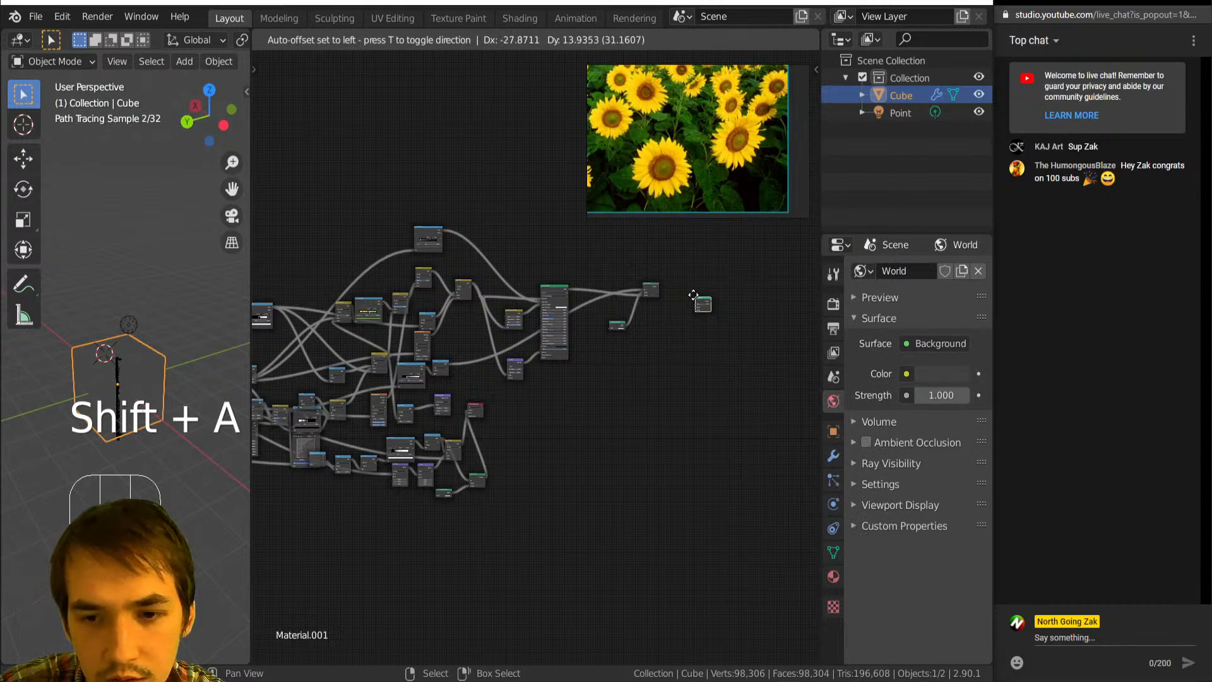
pyautogui.click(693, 295)
# Move the stem's Mix Shader below the flower's Mix Shader and connect the flower's shader output to its first Shader input.
pyautogui.scroll(5, 665, 289)
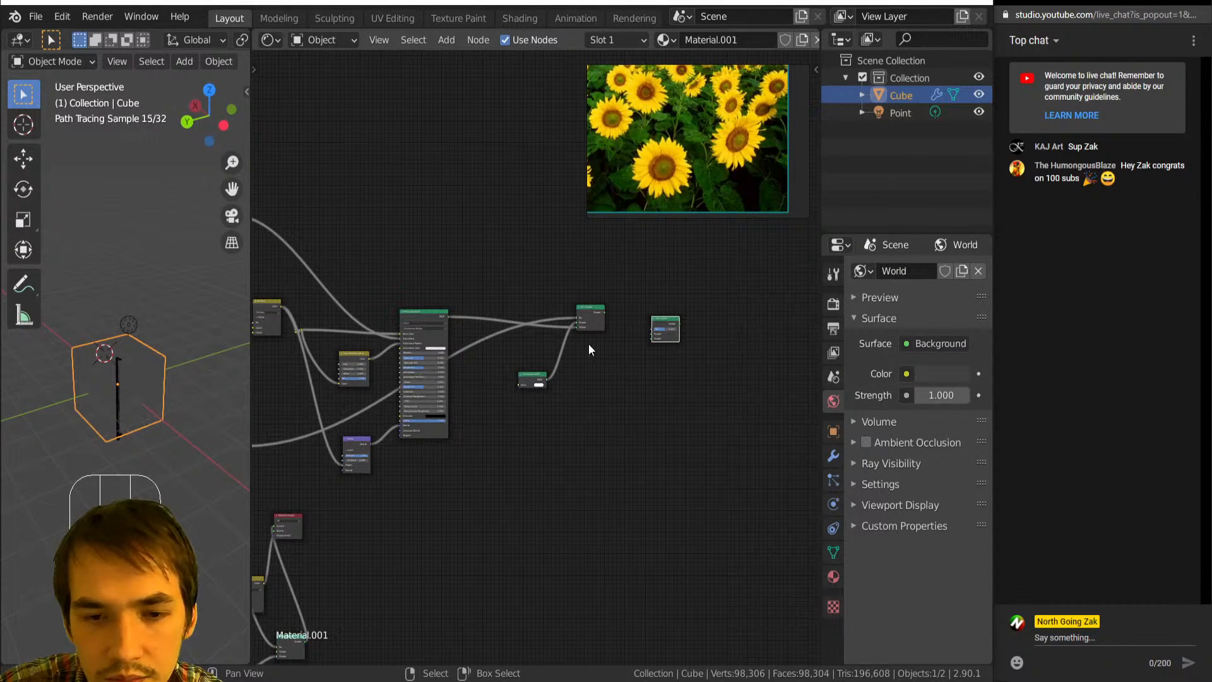
pyautogui.scroll(-1, 494, 379)
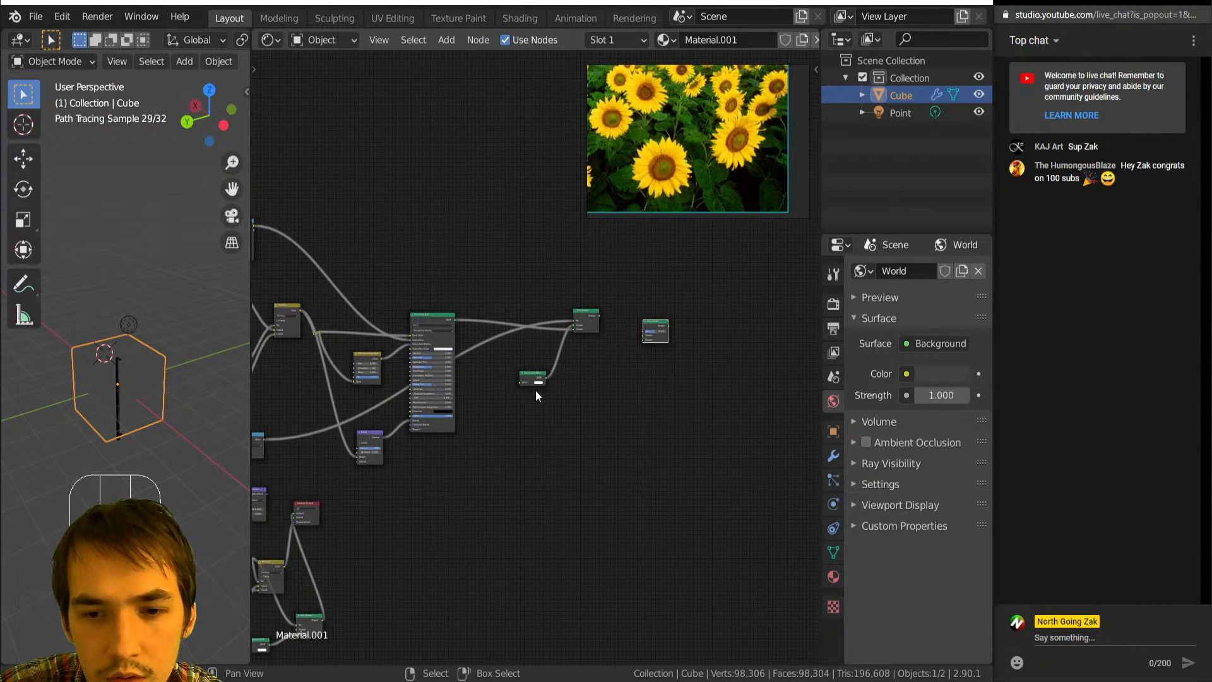
pyautogui.moveTo(535, 391); pyautogui.dragTo(643, 306, button='middle')
pyautogui.moveTo(409, 535); pyautogui.dragTo(722, 284)
pyautogui.moveTo(727, 277); pyautogui.dragTo(574, 399, button='middle')
pyautogui.scroll(3, 575, 401)
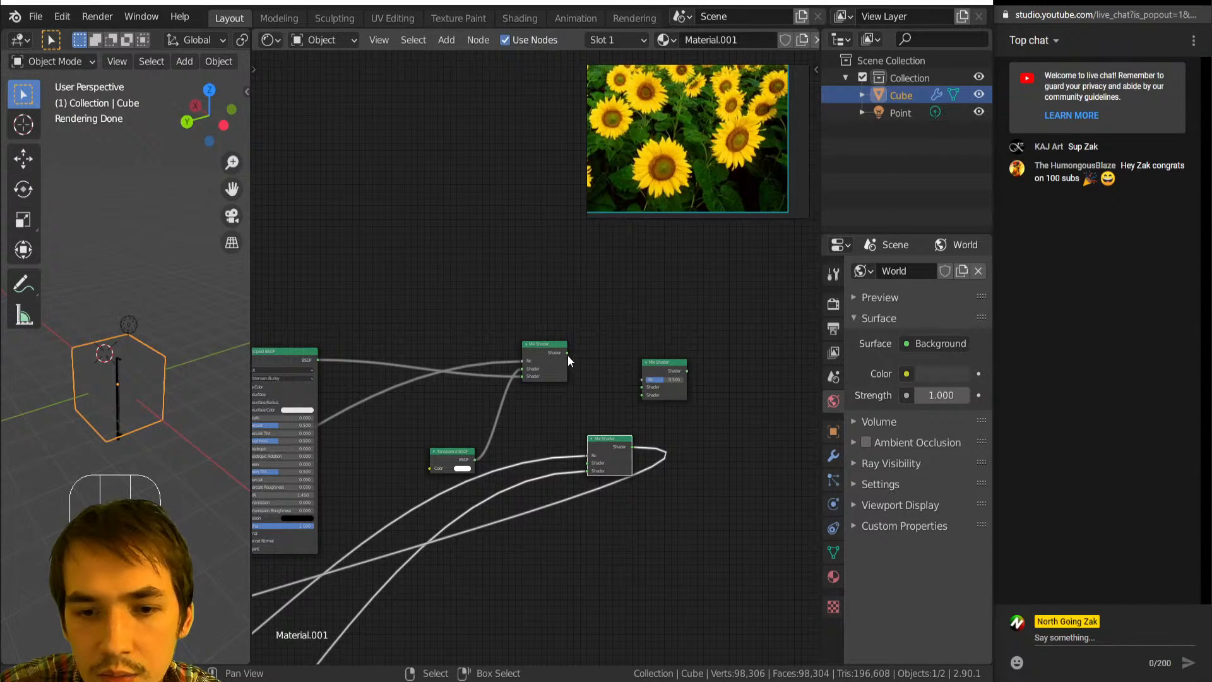
pyautogui.moveTo(567, 355); pyautogui.dragTo(590, 454)
pyautogui.click(612, 445)
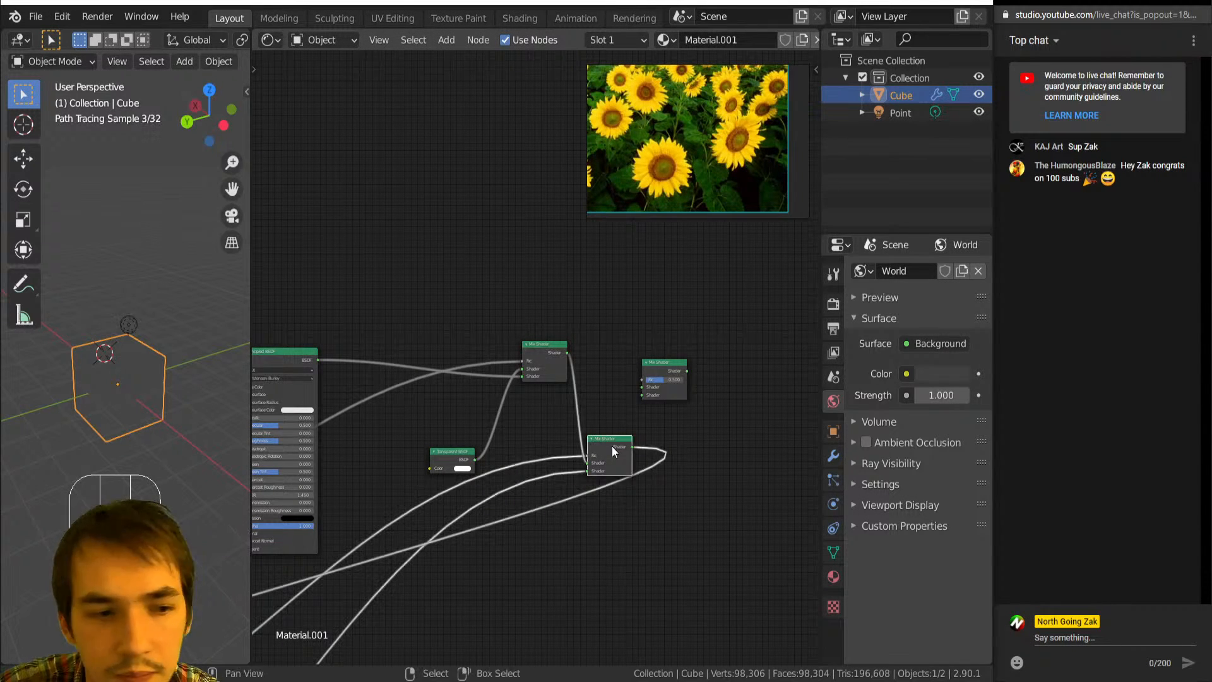
# Preview the combined Mix Shader as the material's surface and move the Material Output past the Mix Shaders at the tree's end.
pyautogui.moveTo(157, 382); pyautogui.dragTo(135, 370, button='middle')
pyautogui.scroll(-5, 527, 436)
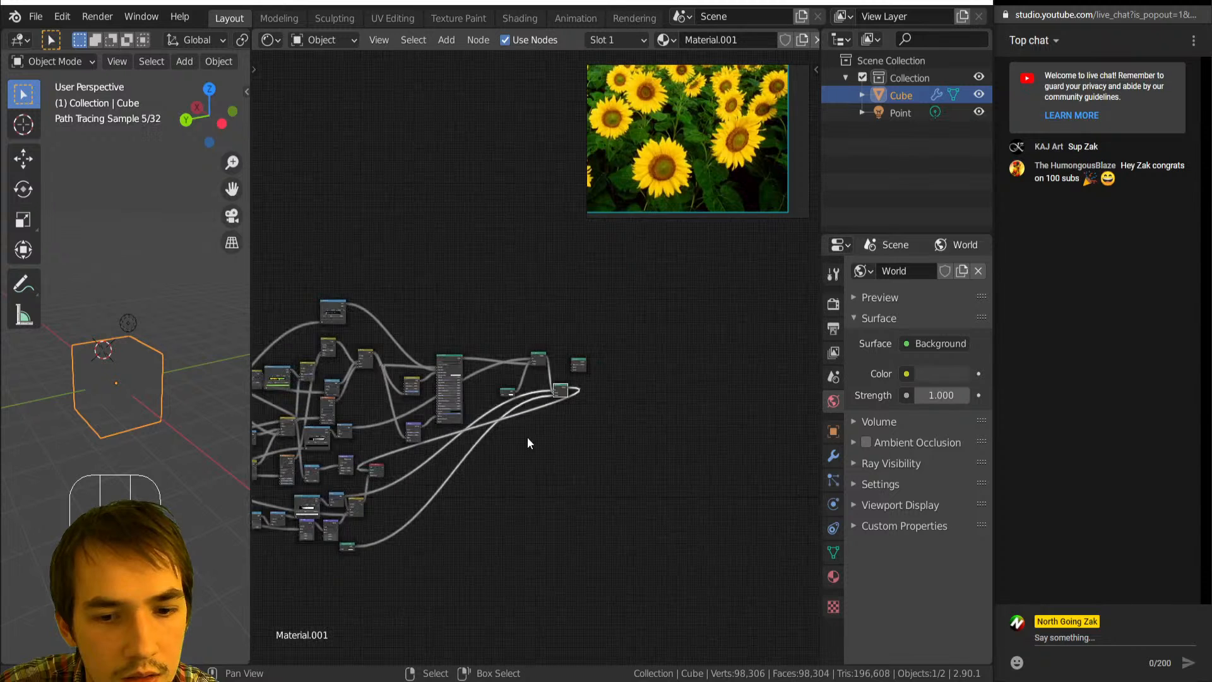
pyautogui.keyDown('ctrl'); pyautogui.keyDown('shift'); pyautogui.click(580, 368); pyautogui.keyUp('shift'); pyautogui.keyUp('ctrl')
pyautogui.keyDown('ctrl'); pyautogui.keyDown('shift'); pyautogui.click(562, 394); pyautogui.keyUp('shift'); pyautogui.keyUp('ctrl')
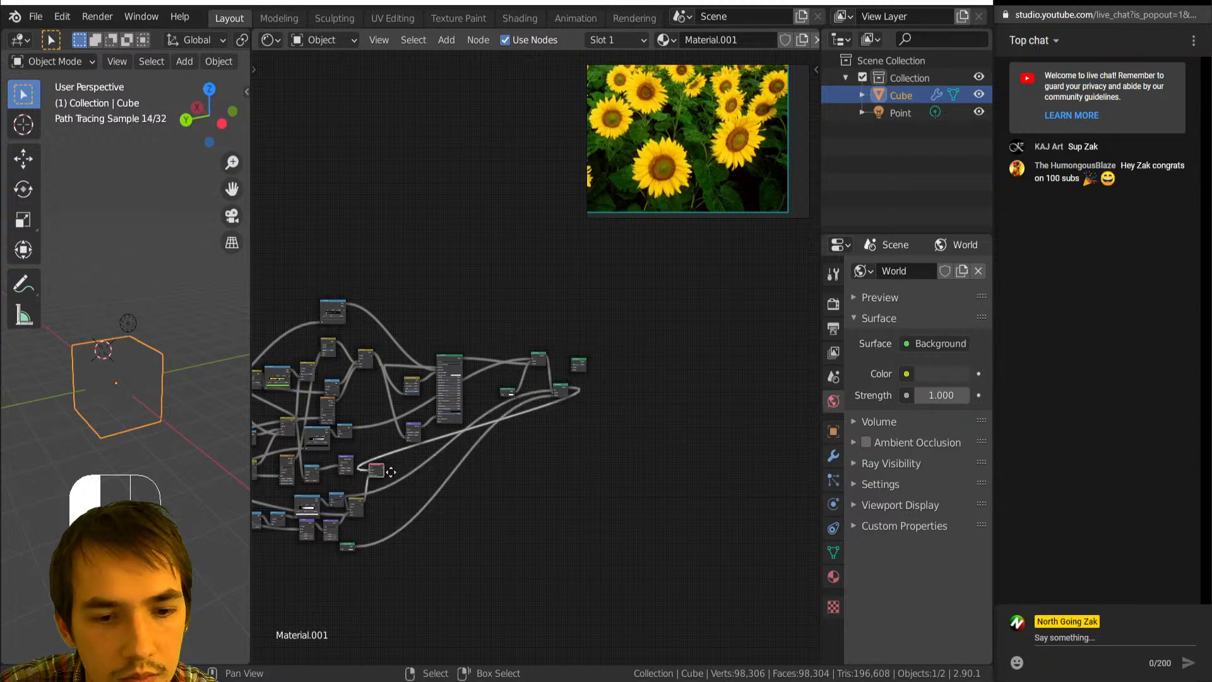
pyautogui.moveTo(560, 389); pyautogui.dragTo(663, 392)
pyautogui.scroll(5, 545, 414)
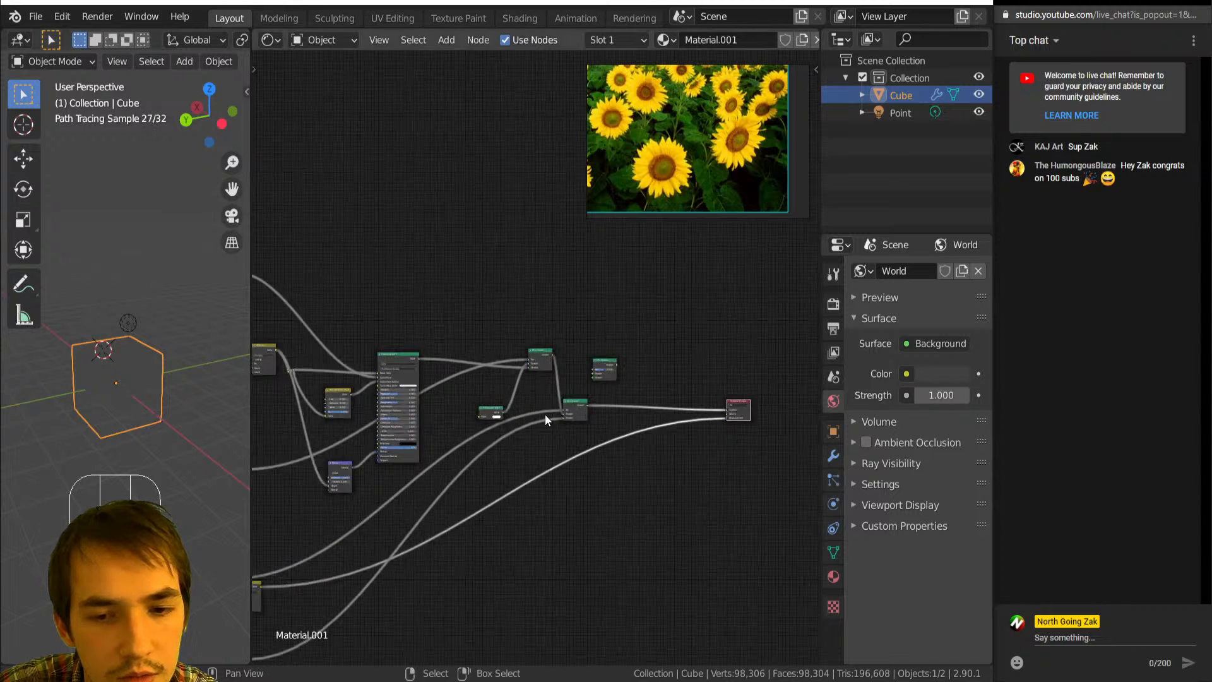
pyautogui.scroll(2, 608, 454)
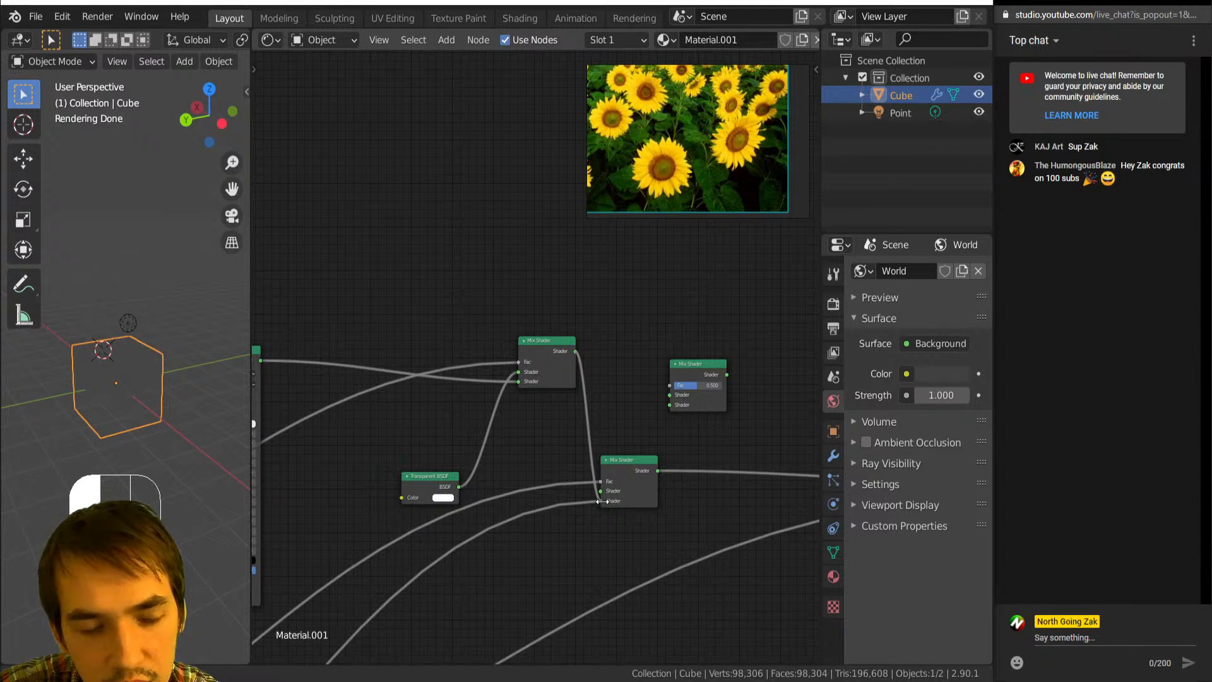
# Swap the flower shader and the Transparent BSDF between the combined Mix Shader's two Shader inputs and inspect the flower in the viewport.
pyautogui.moveTo(602, 501); pyautogui.dragTo(605, 502)
pyautogui.moveTo(166, 381); pyautogui.dragTo(144, 408, button='middle')
pyautogui.scroll(5, 147, 384)
pyautogui.scroll(-5, 338, 387)
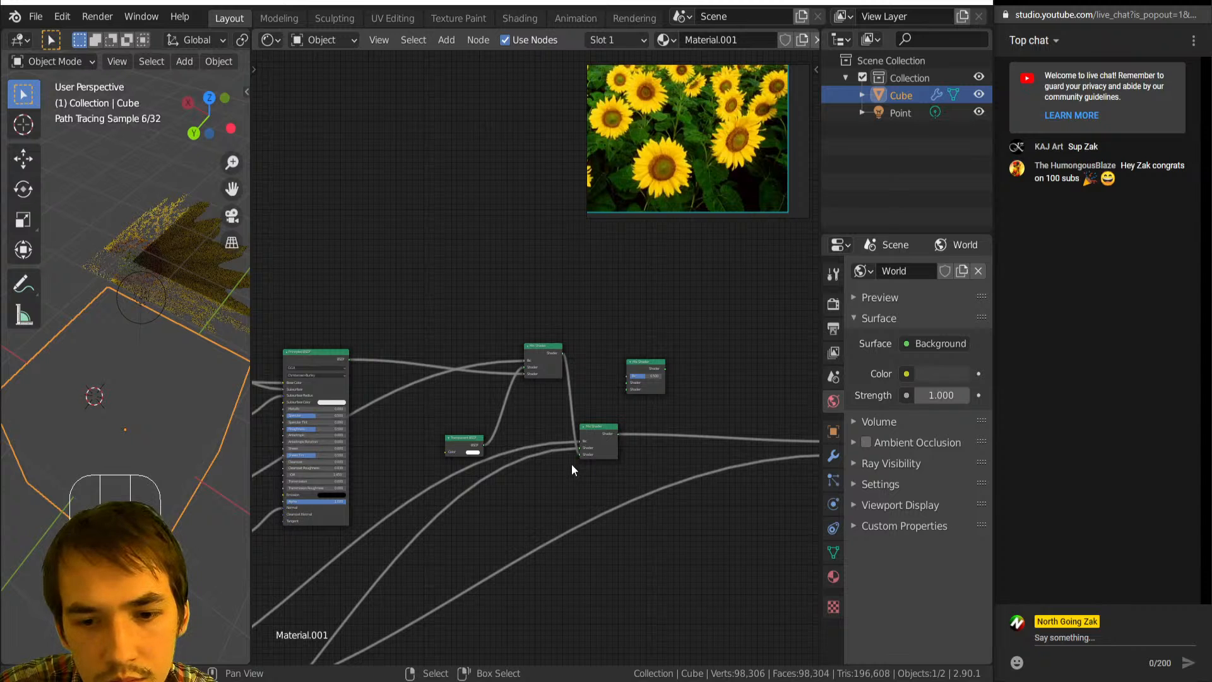
pyautogui.scroll(-5, 183, 406)
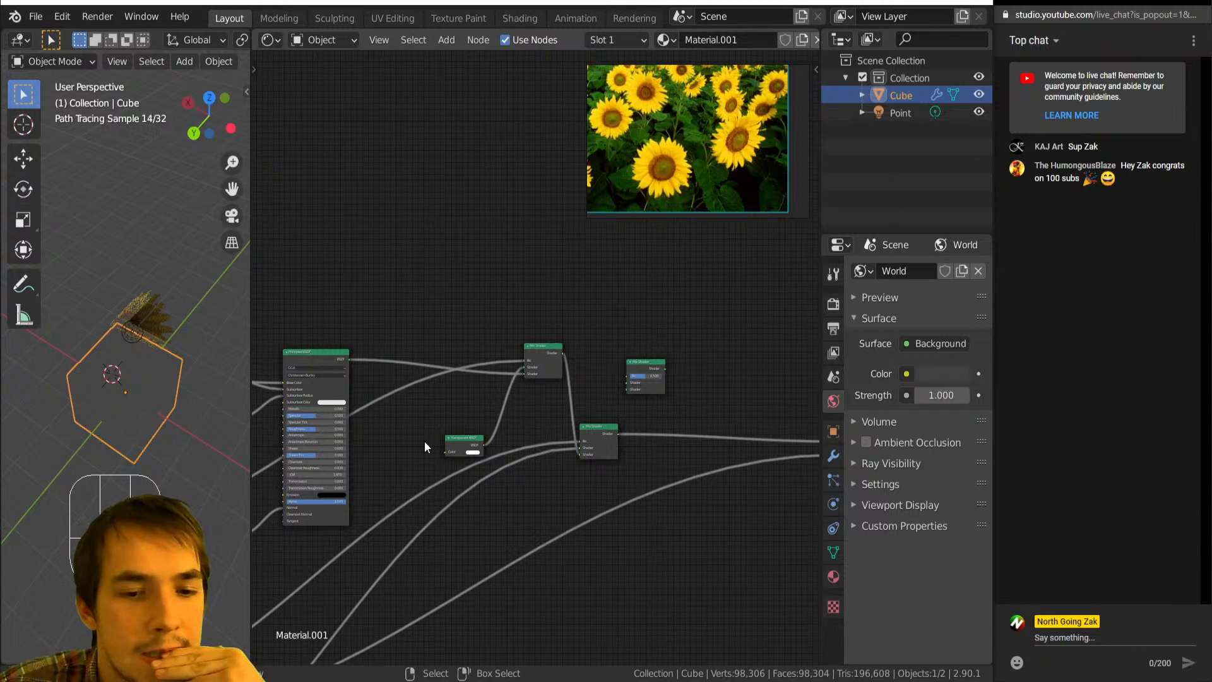
# Move the Separate XYZ node out from behind the RGB Curves node into the empty space below the node chain.
pyautogui.scroll(-3, 424, 440)
pyautogui.scroll(3, 479, 379)
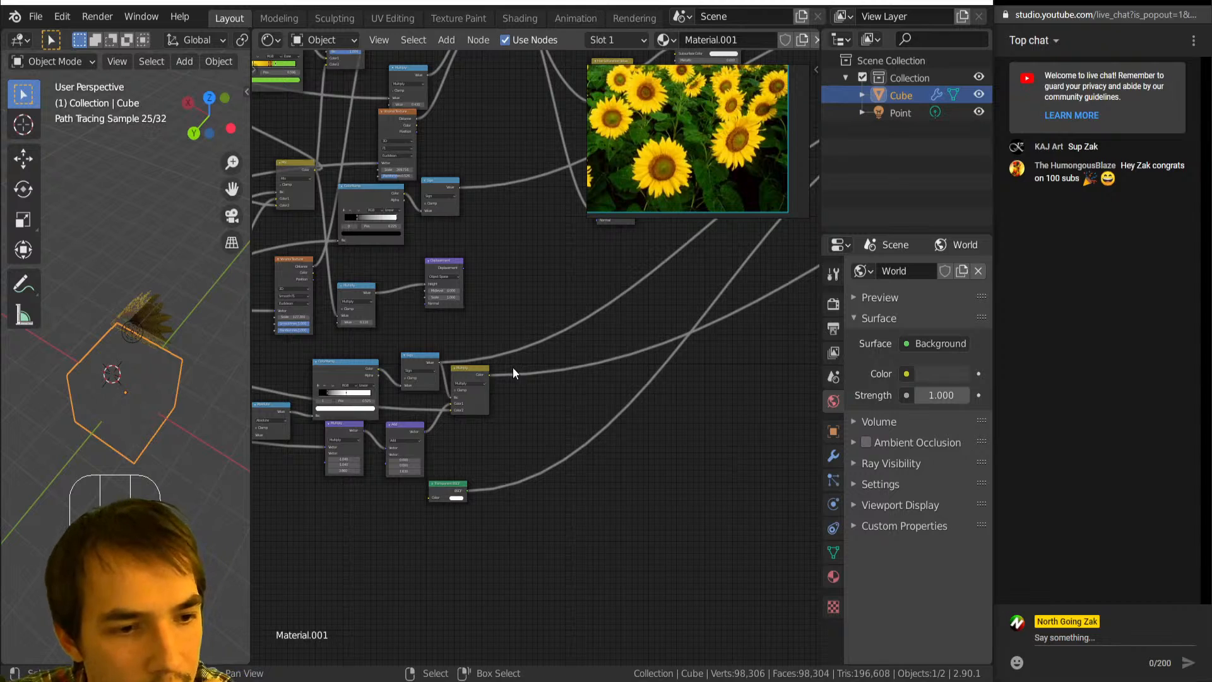
pyautogui.moveTo(116, 338); pyautogui.dragTo(124, 270, button='middle')
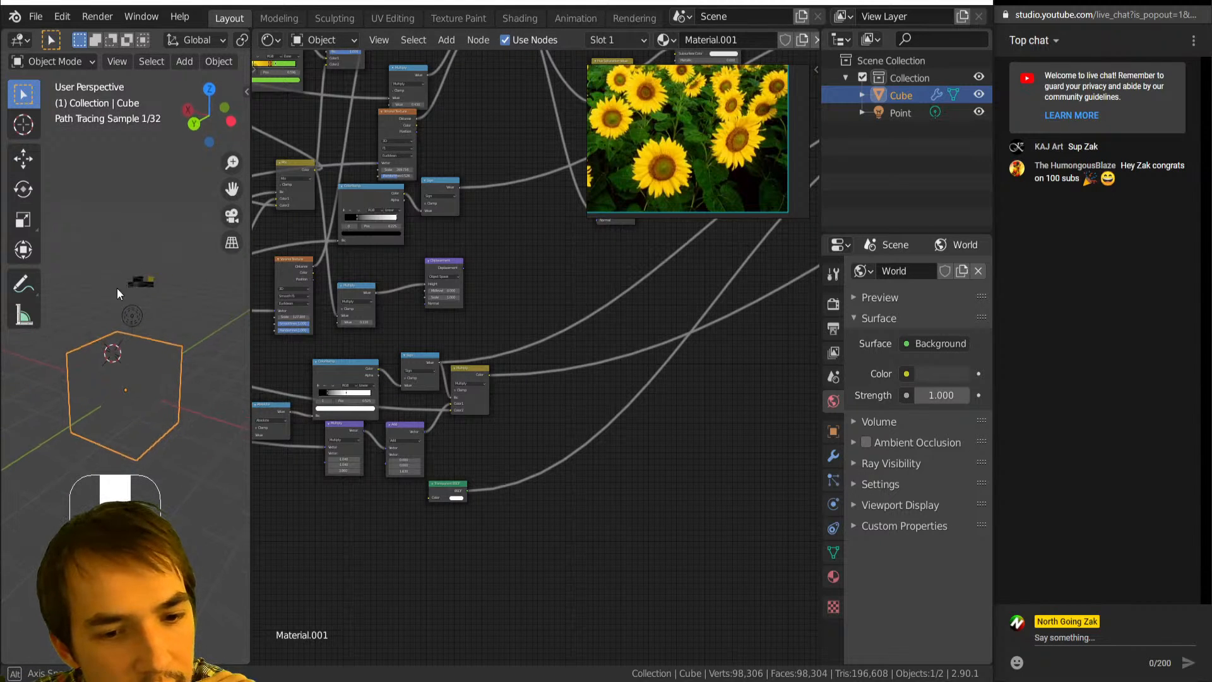
pyautogui.moveTo(347, 380); pyautogui.dragTo(511, 328, button='middle')
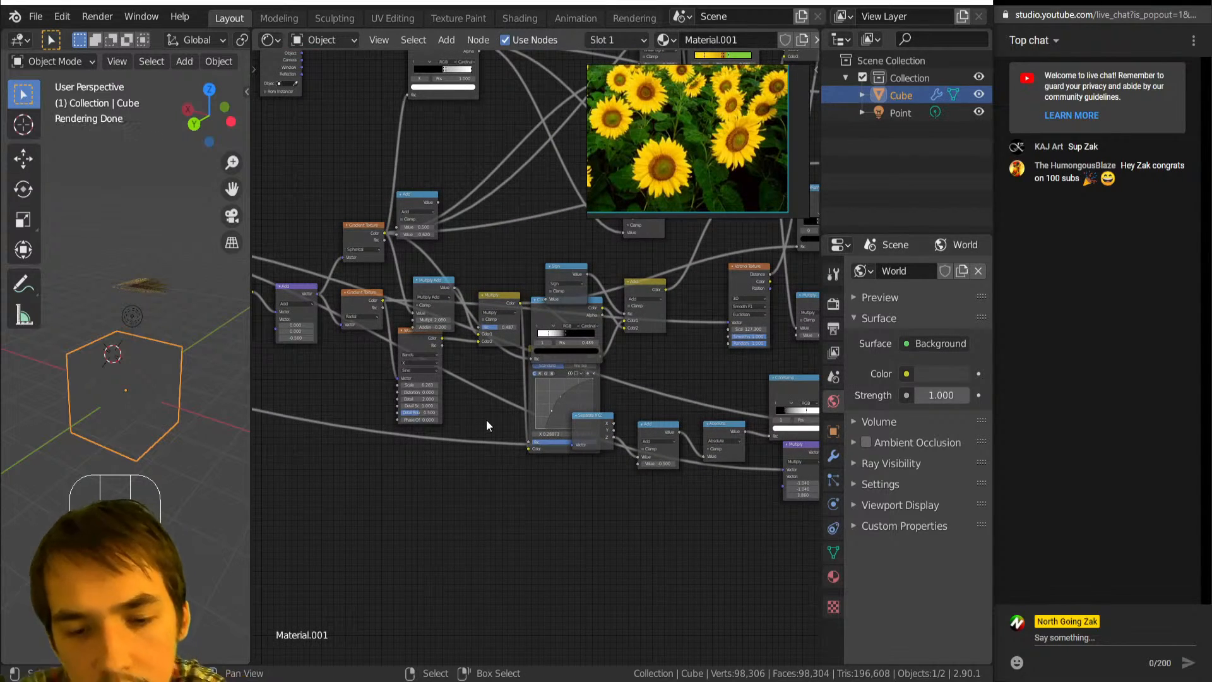
pyautogui.press('Home')
pyautogui.press('g')
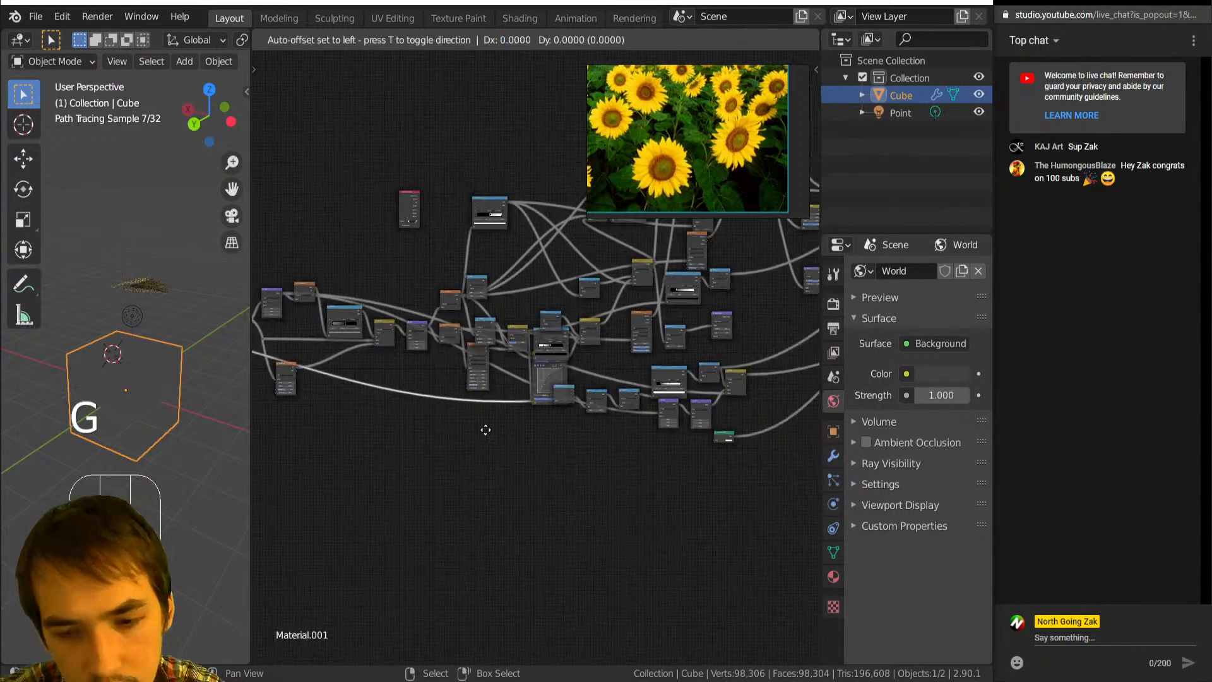
pyautogui.click(496, 530)
pyautogui.press('g')
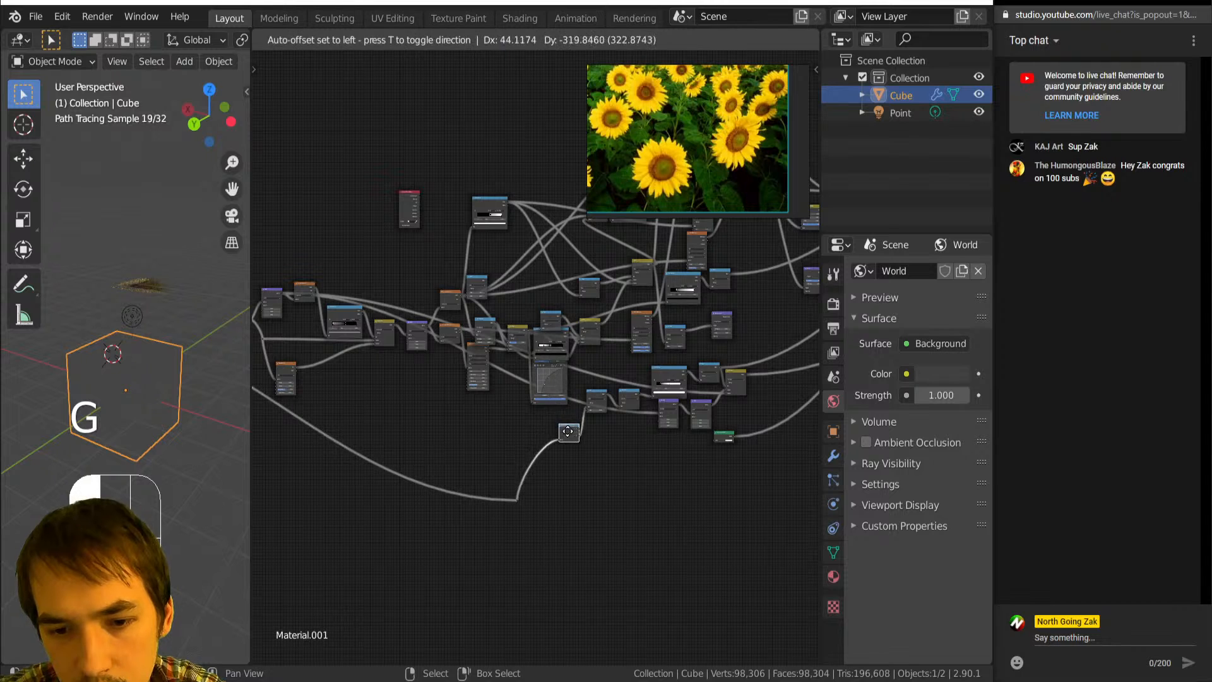
pyautogui.click(565, 434)
# Connect the vector math node near the tree's start to the Separate XYZ node's Vector input and preview the following Add node.
pyautogui.scroll(3, 562, 468)
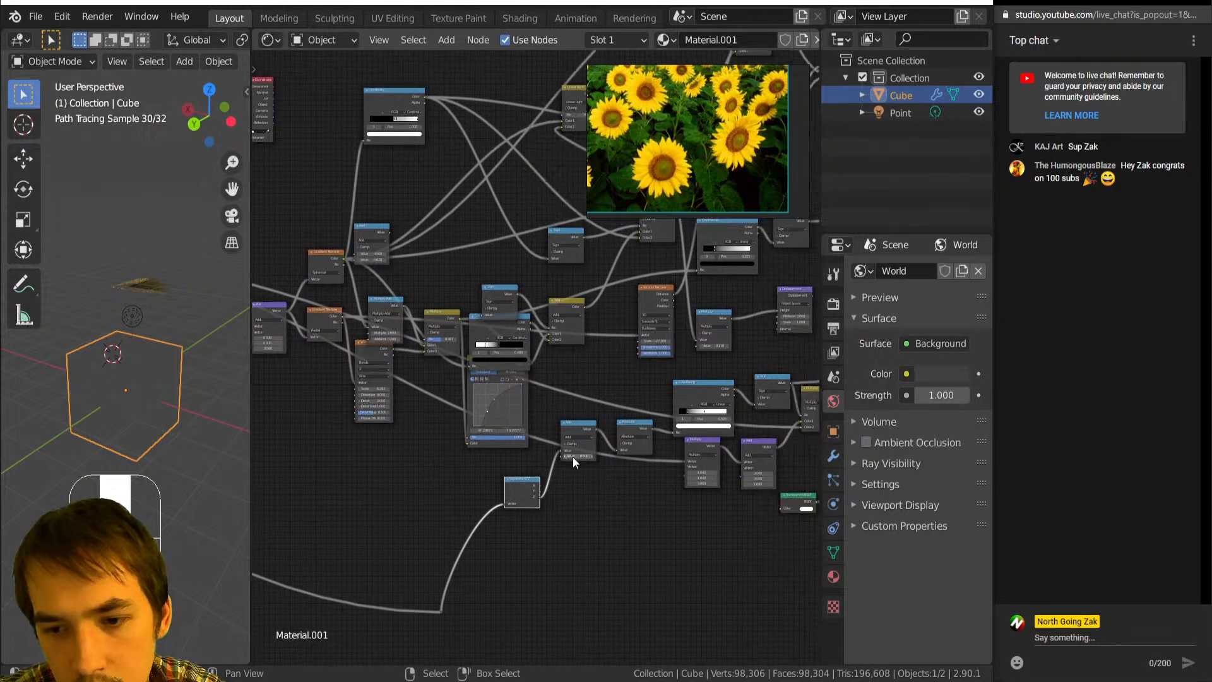
pyautogui.scroll(-3, 689, 469)
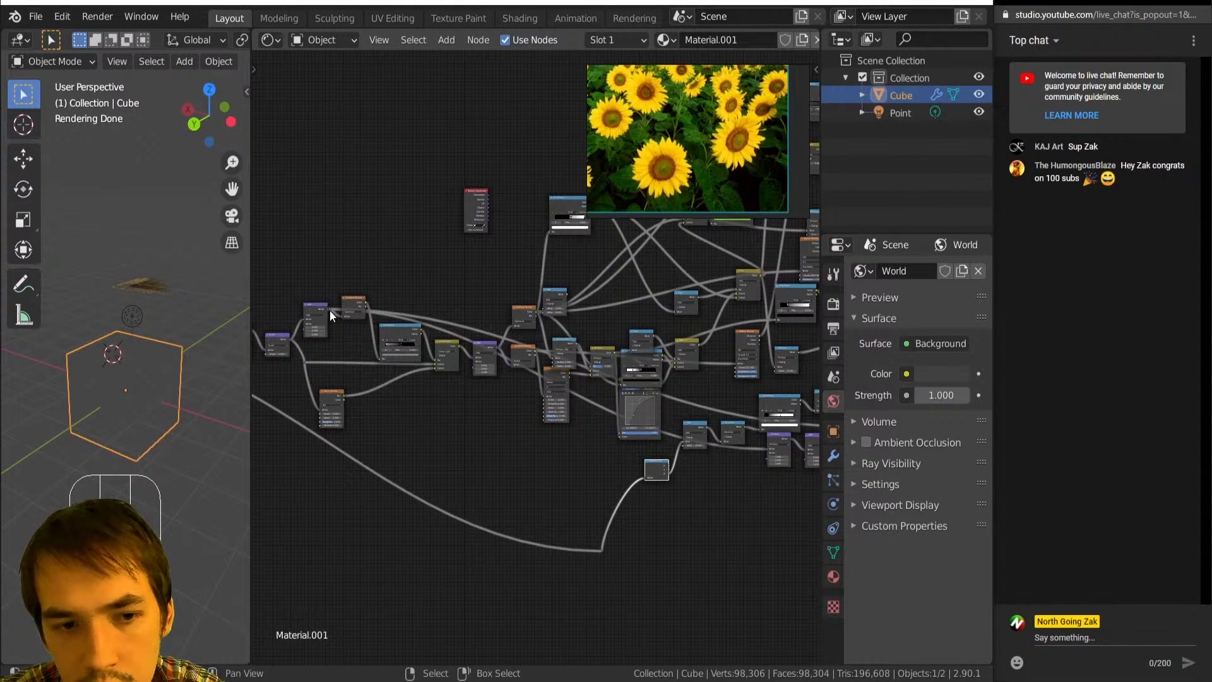
pyautogui.moveTo(328, 309)
pyautogui.mouseDown()
pyautogui.moveTo(337, 339)
pyautogui.moveTo(645, 479)
pyautogui.mouseUp()
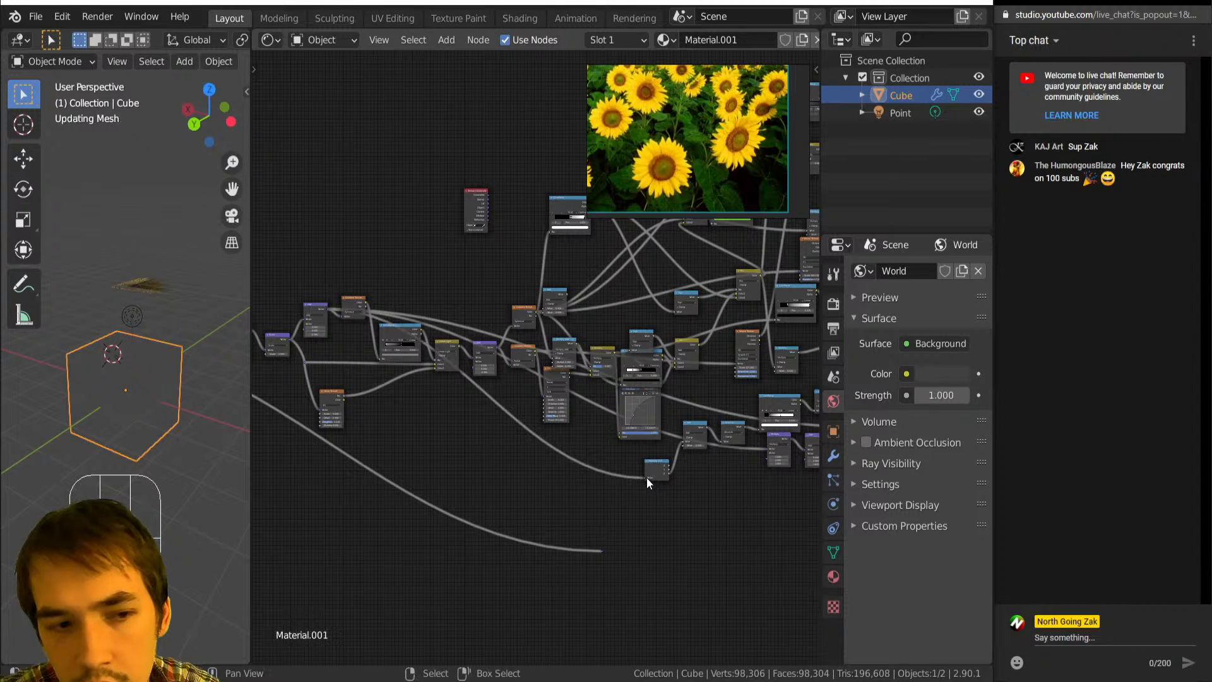
pyautogui.scroll(4, 644, 473)
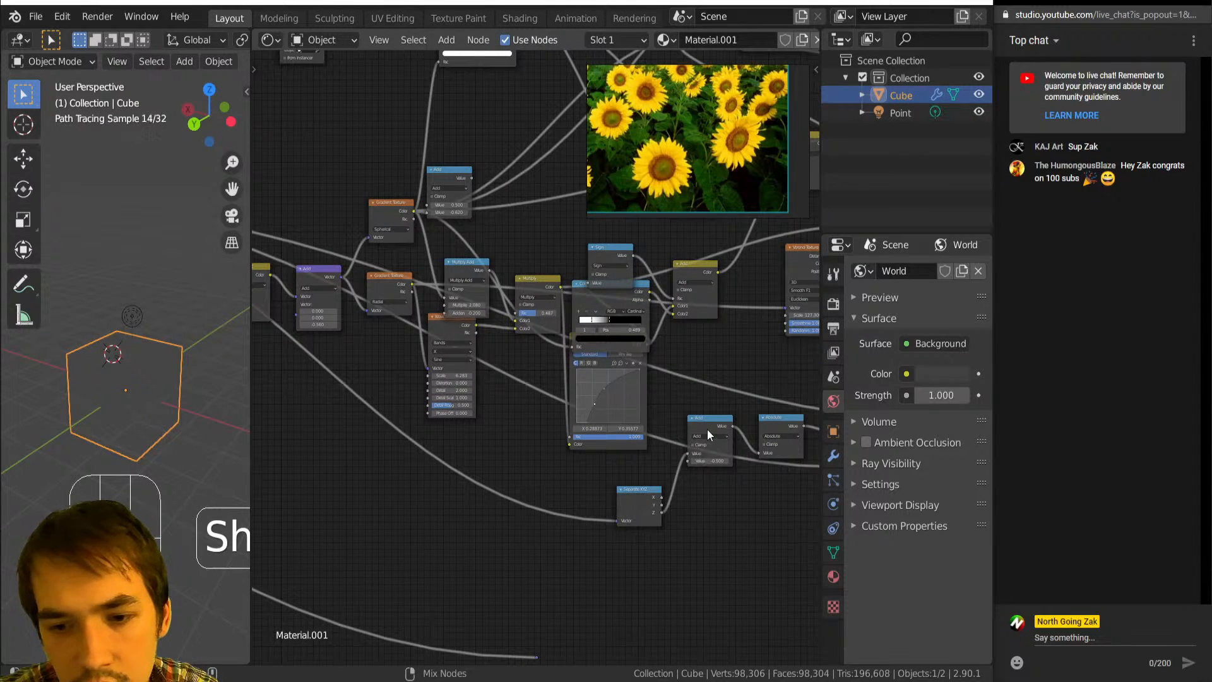
pyautogui.keyDown('ctrl'); pyautogui.scroll(-5, 631, 422); pyautogui.keyUp('ctrl')
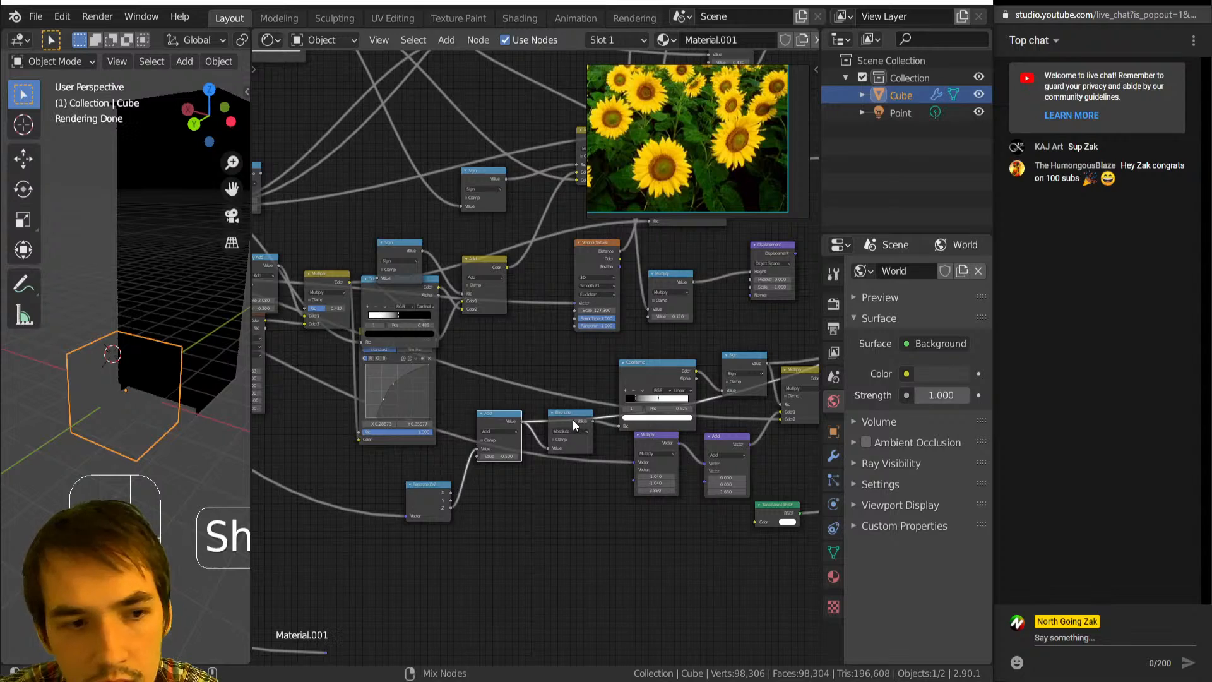
# Trace the links from the stem nodes through the Mix Shaders and back to the Displacement node.
pyautogui.moveTo(626, 422); pyautogui.dragTo(300, 452, button='middle')
pyautogui.scroll(-5, 520, 417)
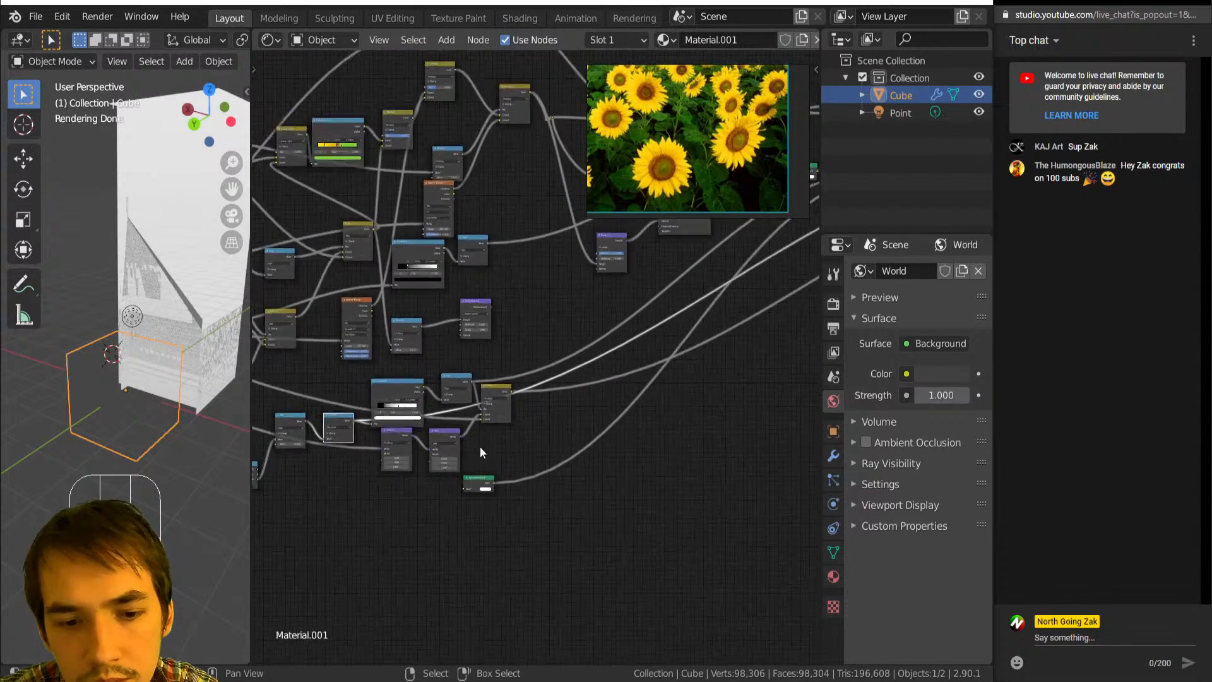
pyautogui.moveTo(523, 427); pyautogui.dragTo(433, 522, button='middle')
pyautogui.moveTo(593, 414); pyautogui.dragTo(427, 538, button='middle')
pyautogui.scroll(2, 600, 436)
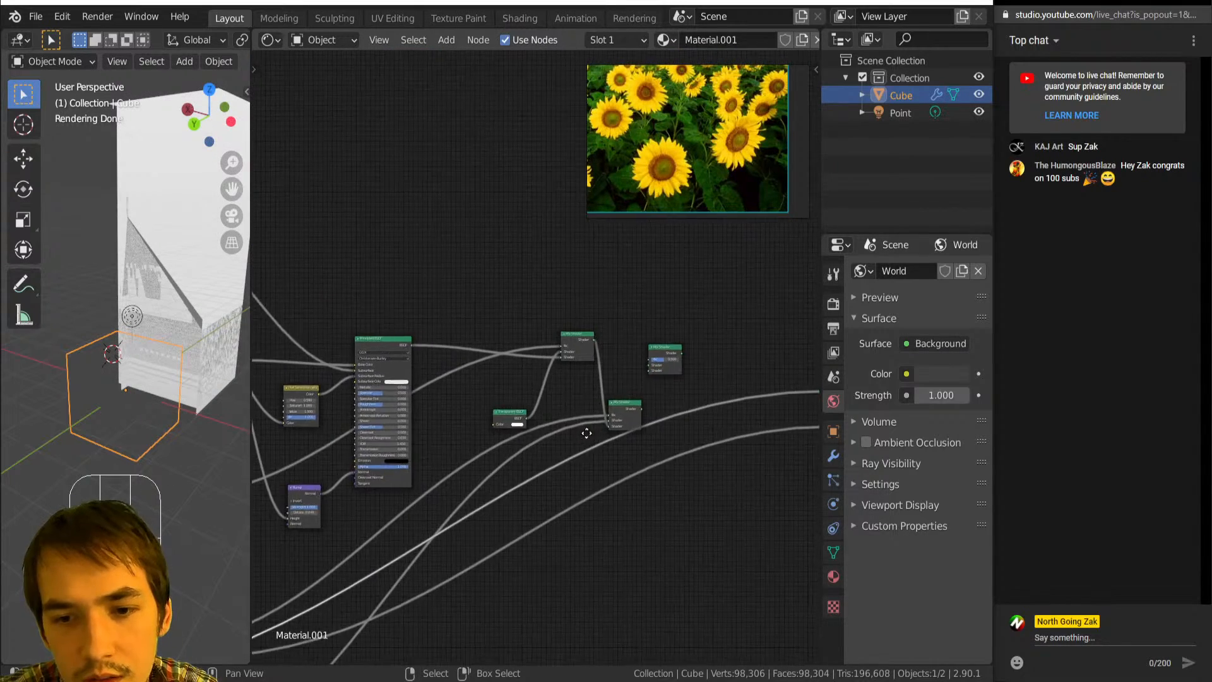
pyautogui.moveTo(593, 433); pyautogui.dragTo(300, 287, button='middle')
pyautogui.scroll(5, 542, 349)
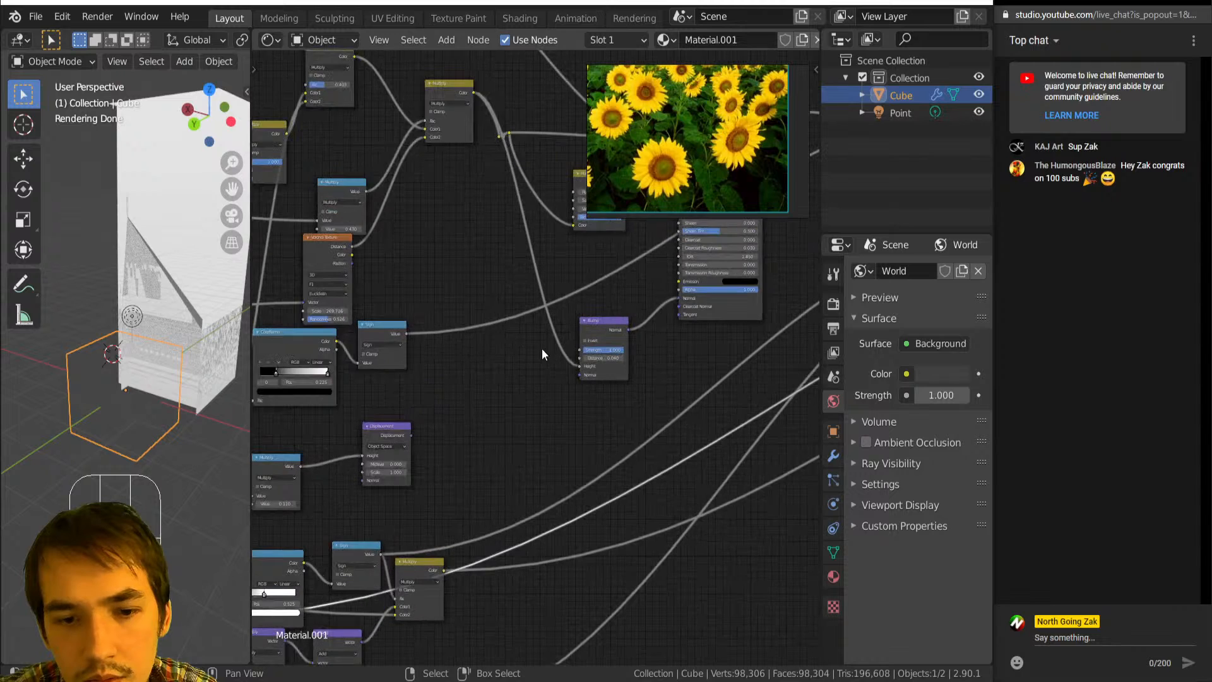
pyautogui.scroll(-5, 536, 354)
pyautogui.moveTo(457, 408); pyautogui.dragTo(610, 413, button='middle')
pyautogui.scroll(6, 561, 433)
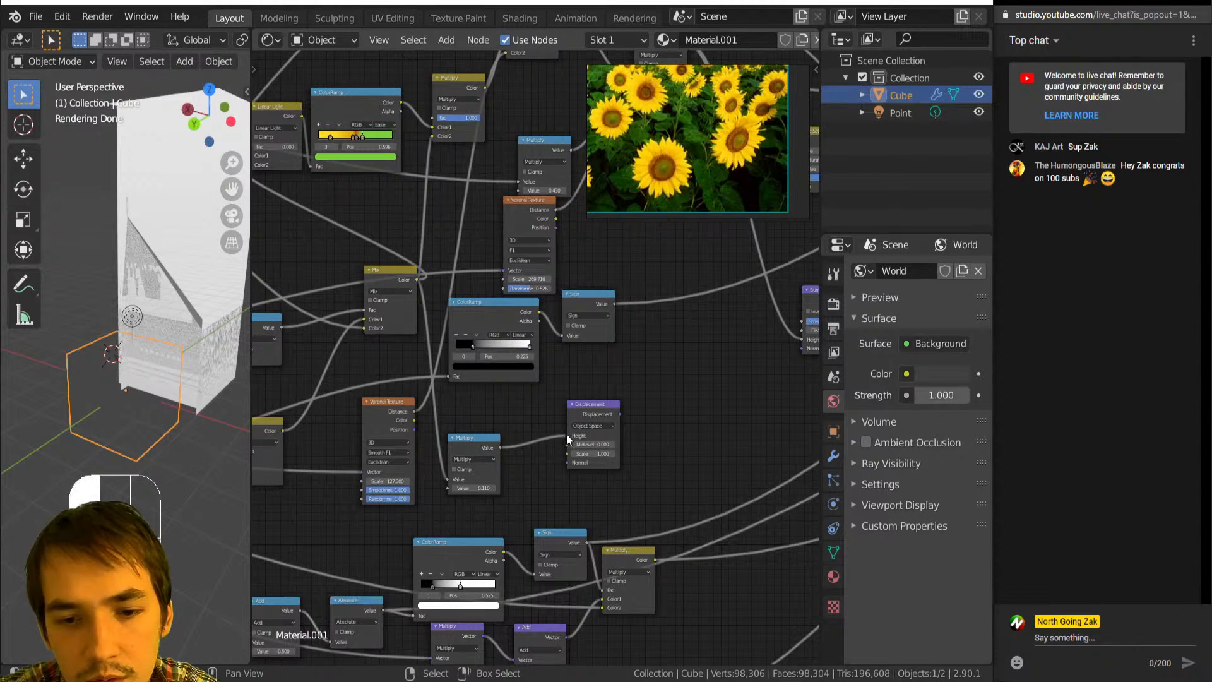
pyautogui.moveTo(567, 434); pyautogui.dragTo(555, 438)
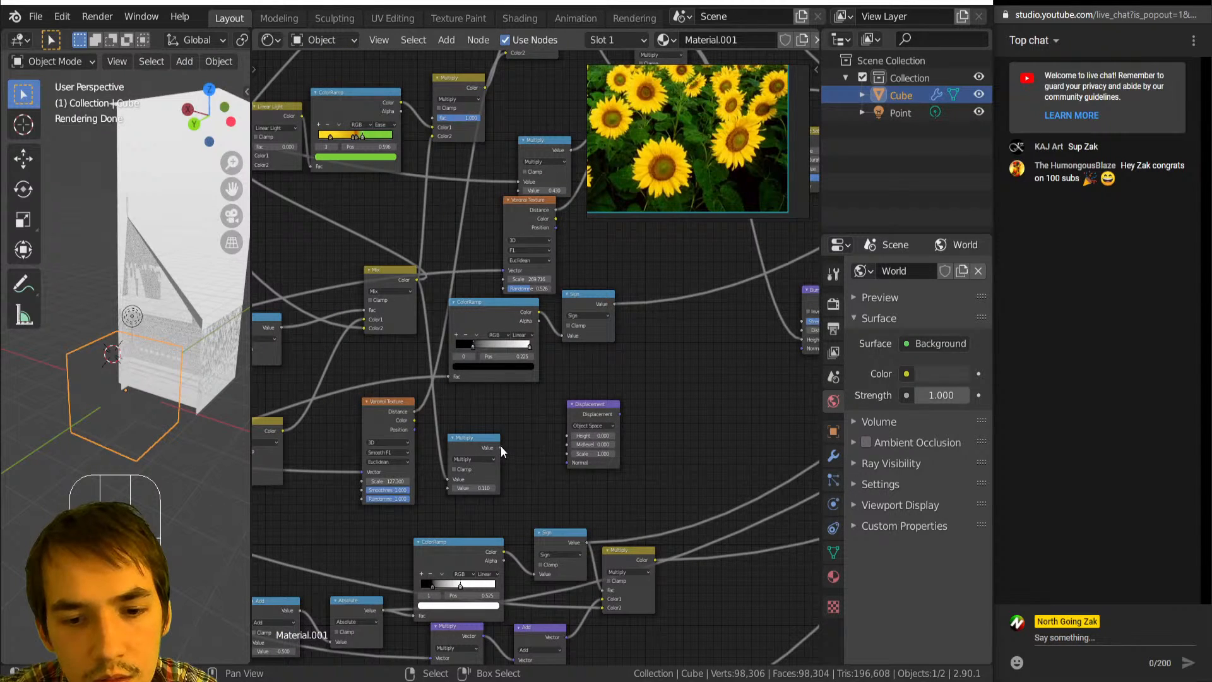
pyautogui.moveTo(61, 319)
pyautogui.mouseDown(button='middle')
pyautogui.moveTo(88, 328)
pyautogui.moveTo(63, 316)
pyautogui.mouseUp(button='middle')
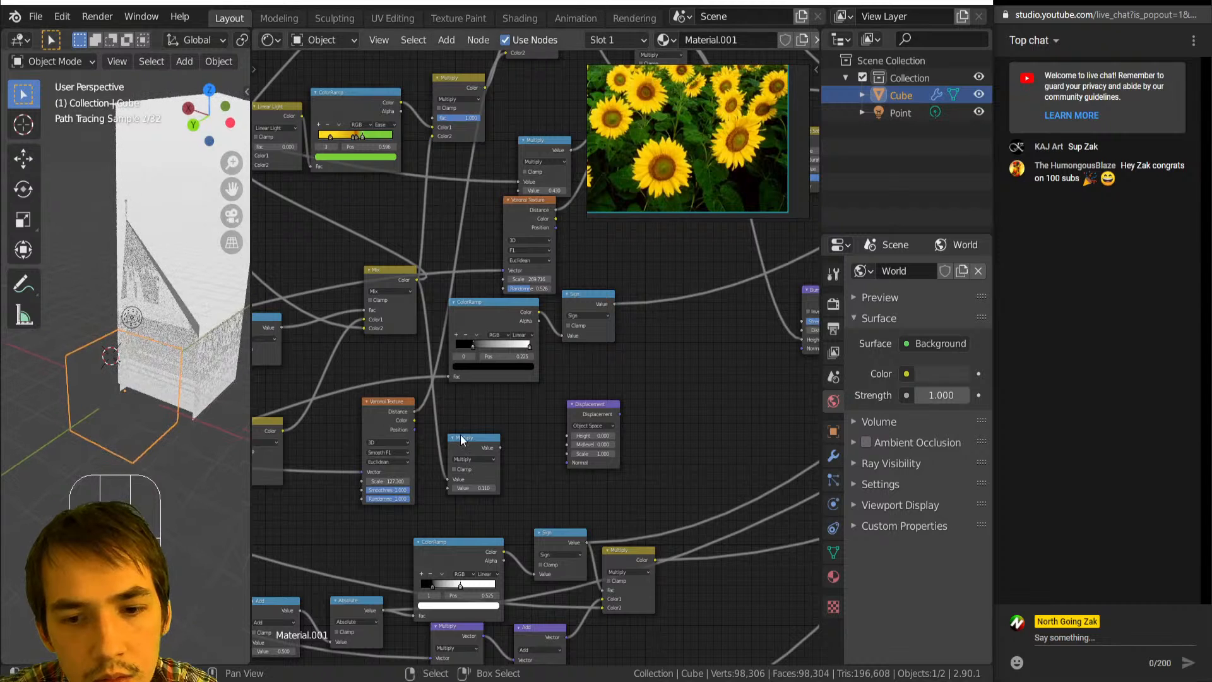
pyautogui.hotkey('ctrl', 'z')
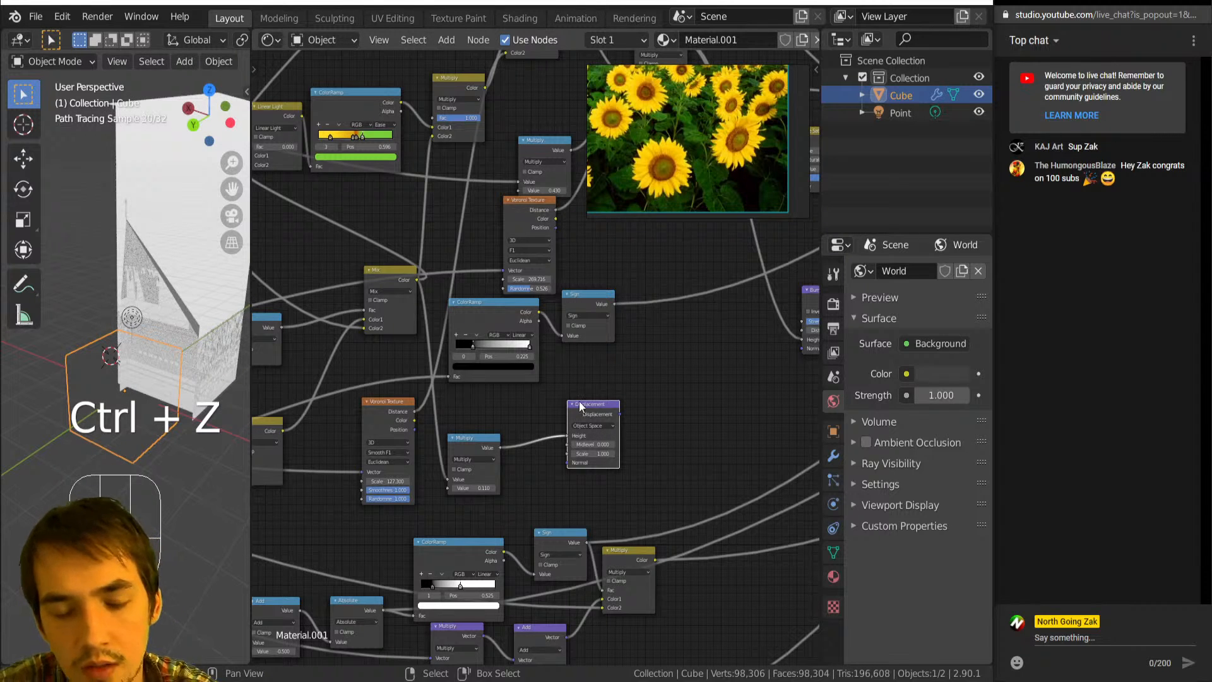
# Preview the Displacement node and disconnect the incoming link from the Material Output's Displacement input.
pyautogui.scroll(-3, 580, 410)
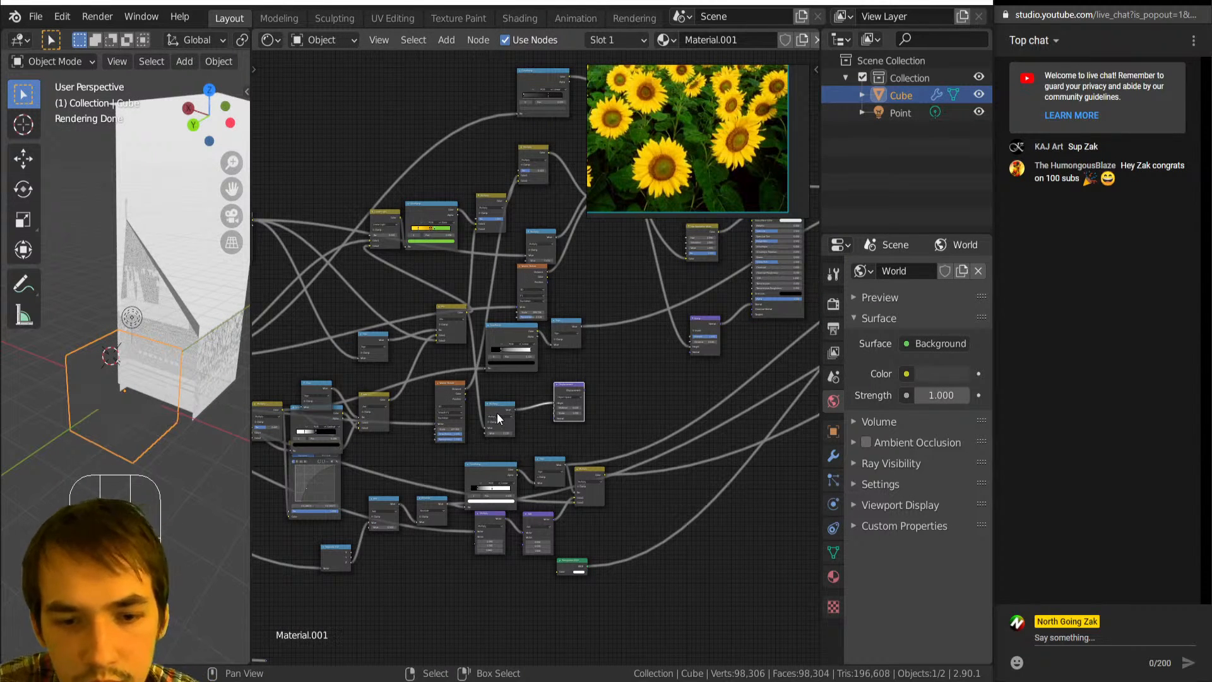
pyautogui.keyDown('ctrl'); pyautogui.keyDown('shift'); pyautogui.click(573, 393); pyautogui.keyUp('shift'); pyautogui.keyUp('ctrl')
pyautogui.moveTo(574, 392); pyautogui.dragTo(555, 304, button='middle')
pyautogui.scroll(5, 549, 411)
pyautogui.moveTo(549, 412); pyautogui.dragTo(509, 97, button='middle')
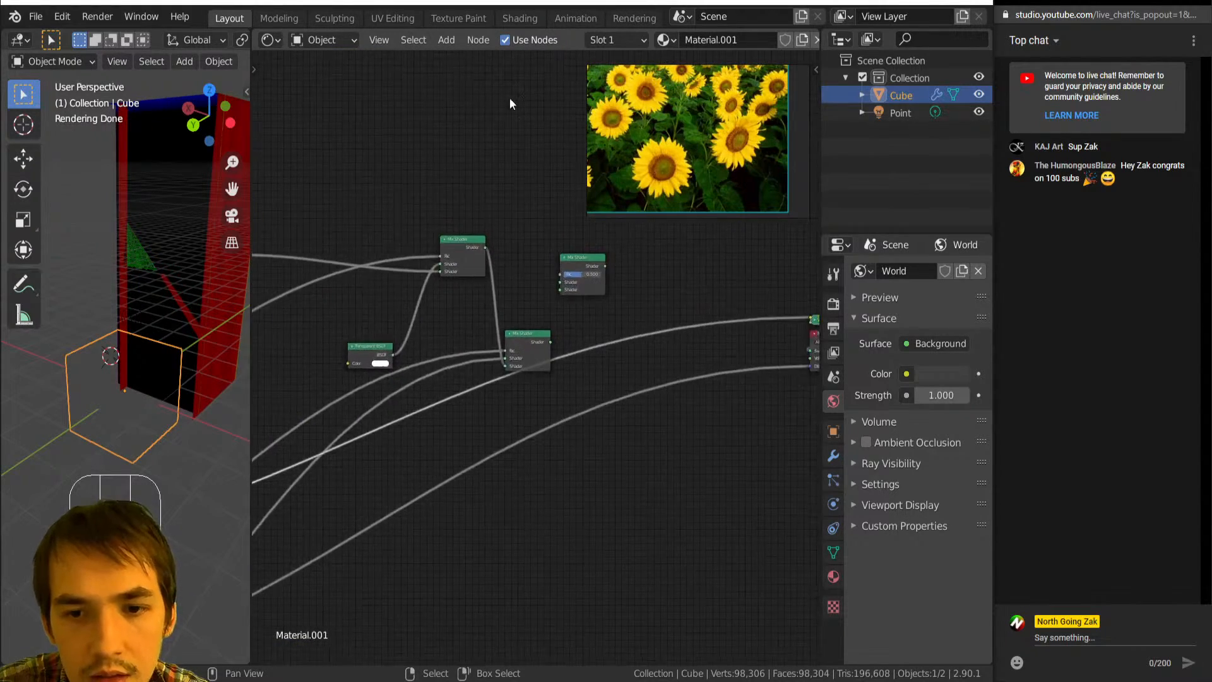
pyautogui.scroll(-8, 489, 170)
pyautogui.scroll(2, 758, 367)
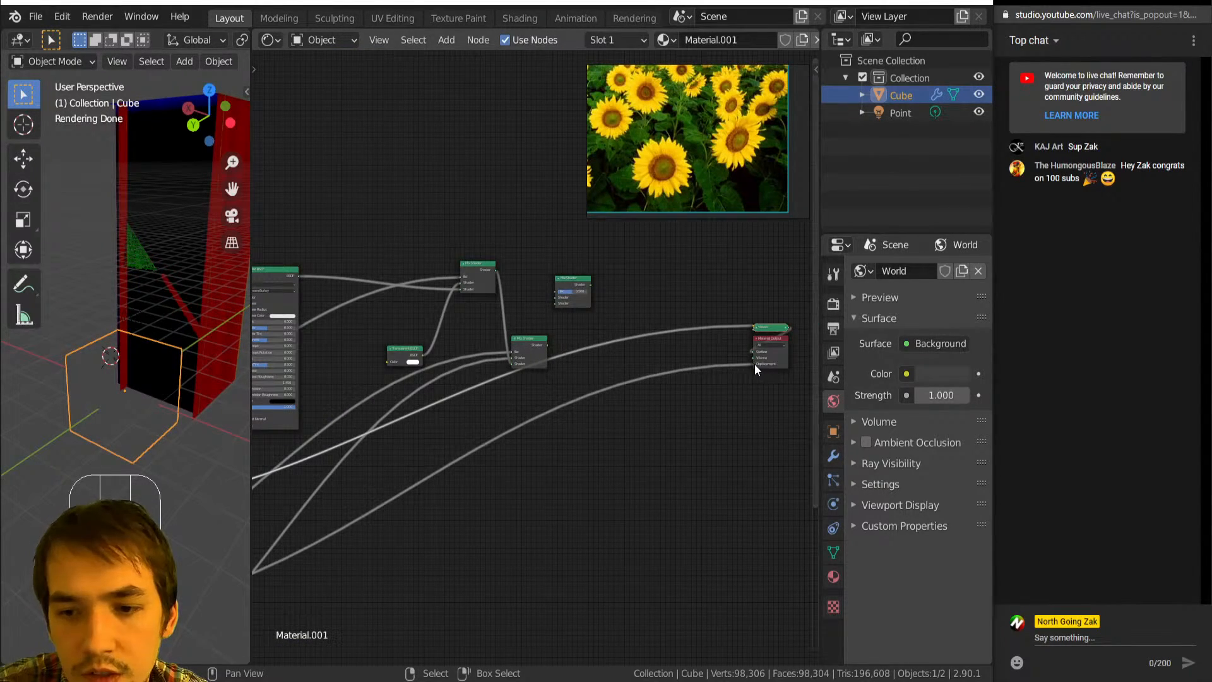
pyautogui.moveTo(755, 363); pyautogui.dragTo(642, 381)
# Examine the flower from above and preview the stem's vector Add, color Multiply, vector Multiply and Transparent BSDF nodes in turn.
pyautogui.moveTo(124, 386)
pyautogui.mouseDown(button='middle')
pyautogui.moveTo(112, 395)
pyautogui.moveTo(124, 368)
pyautogui.mouseUp(button='middle')
pyautogui.moveTo(294, 403); pyautogui.dragTo(431, 416, button='middle')
pyautogui.moveTo(147, 359); pyautogui.dragTo(174, 381, button='middle')
pyautogui.scroll(6, 139, 407)
pyautogui.moveTo(413, 418); pyautogui.dragTo(778, 145, button='middle')
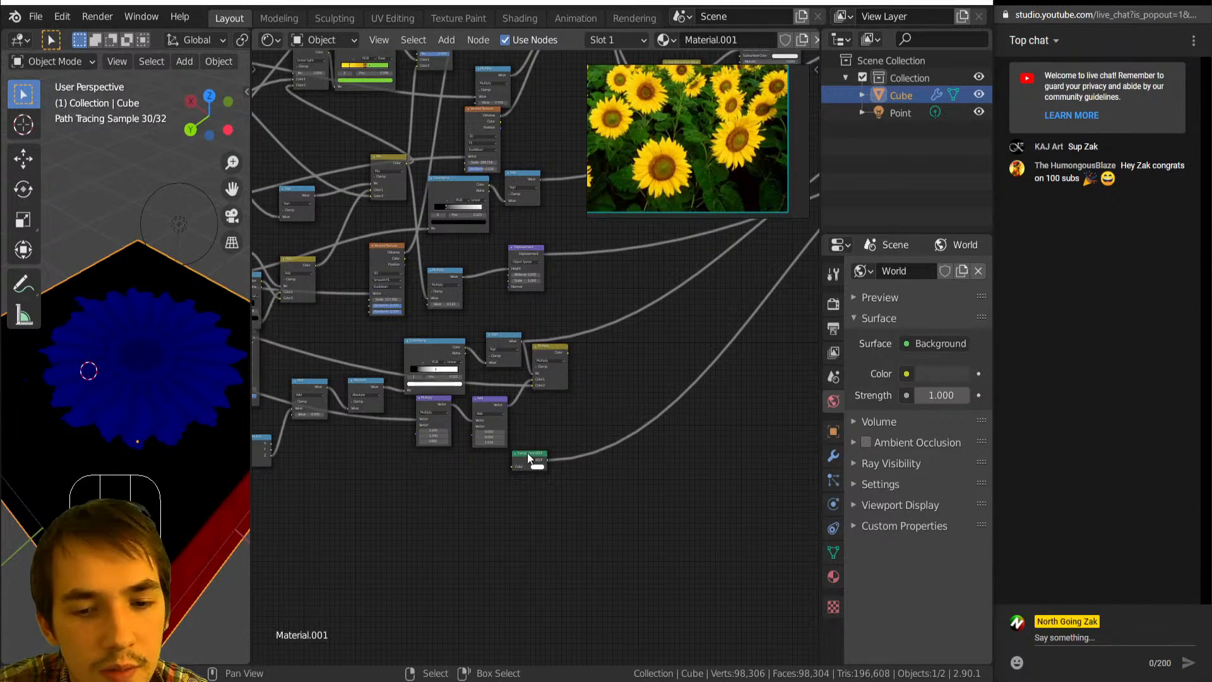
pyautogui.keyDown('ctrl'); pyautogui.keyDown('shift'); pyautogui.click(491, 408); pyautogui.keyUp('shift'); pyautogui.keyUp('ctrl')
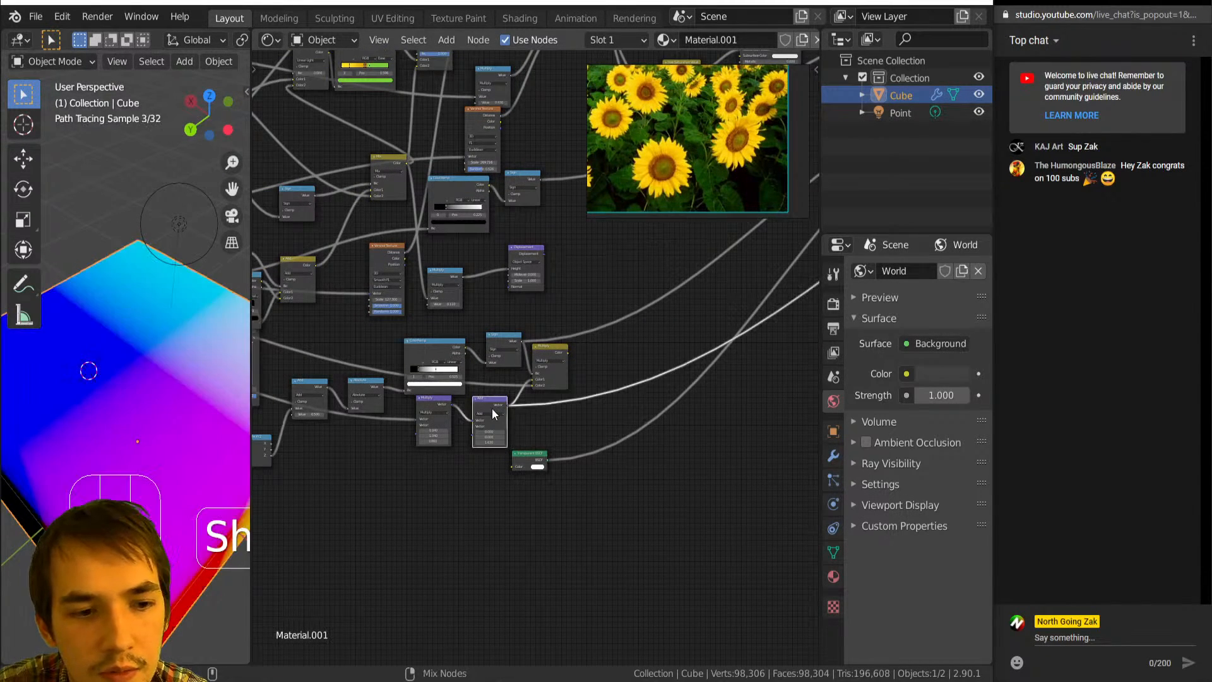
pyautogui.keyDown('ctrl'); pyautogui.keyDown('shift'); pyautogui.click(547, 359); pyautogui.keyUp('shift'); pyautogui.keyUp('ctrl')
pyautogui.keyDown('ctrl'); pyautogui.keyDown('shift'); pyautogui.click(434, 408); pyautogui.keyUp('shift'); pyautogui.keyUp('ctrl')
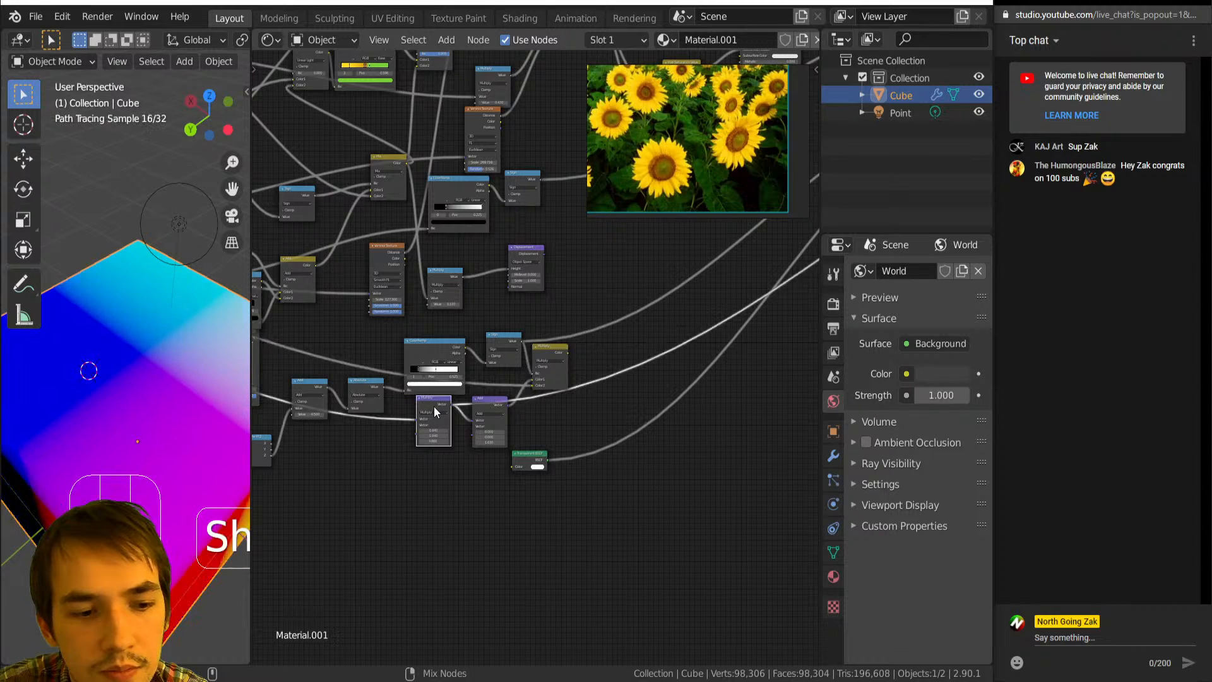
pyautogui.keyDown('ctrl'); pyautogui.keyDown('shift'); pyautogui.click(526, 461); pyautogui.keyUp('shift'); pyautogui.keyUp('ctrl')
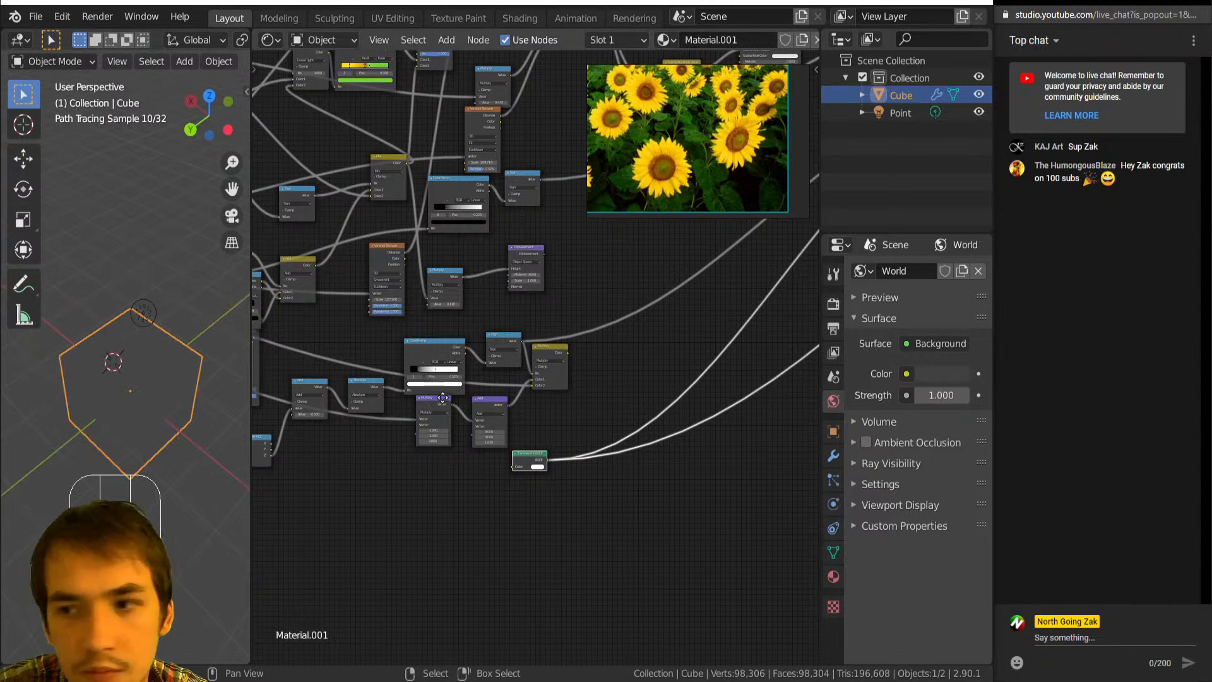
# Preview the stem's ColorRamp on the cube and set the value of the Add node after Separate XYZ to 0.
pyautogui.moveTo(443, 397); pyautogui.dragTo(562, 381, button='middle')
pyautogui.scroll(6, 559, 382)
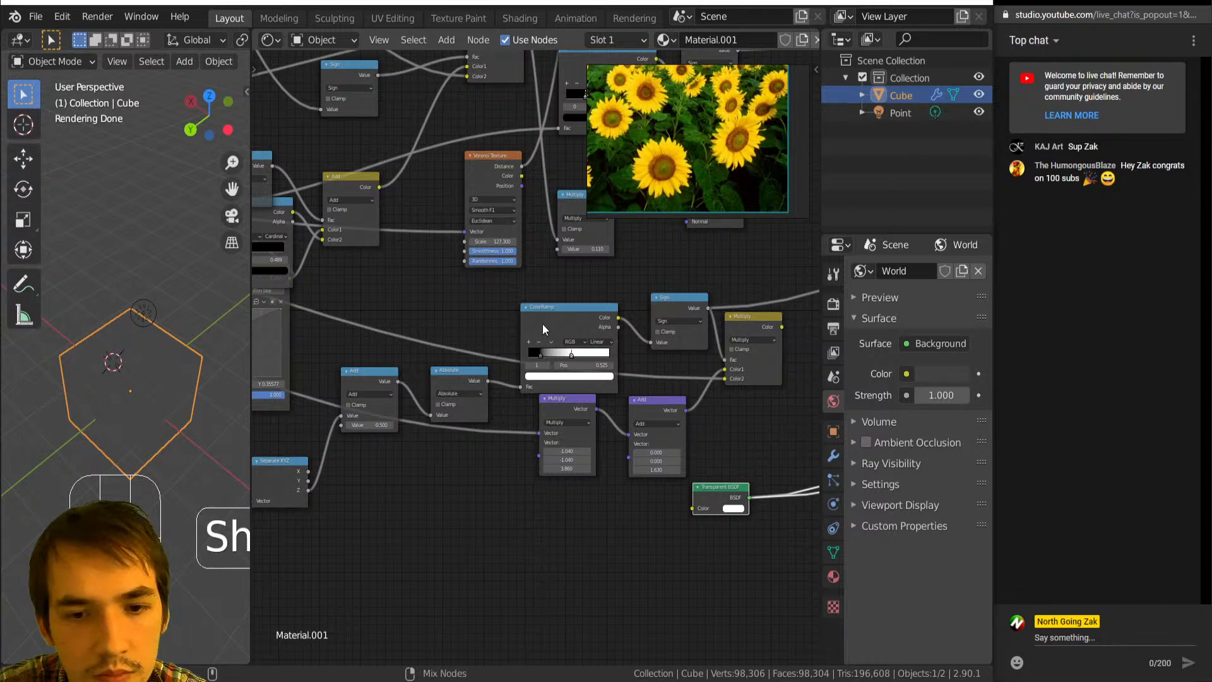
pyautogui.keyDown('ctrl'); pyautogui.keyDown('shift'); pyautogui.click(543, 323); pyautogui.keyUp('shift'); pyautogui.keyUp('ctrl')
pyautogui.scroll(1, 537, 377)
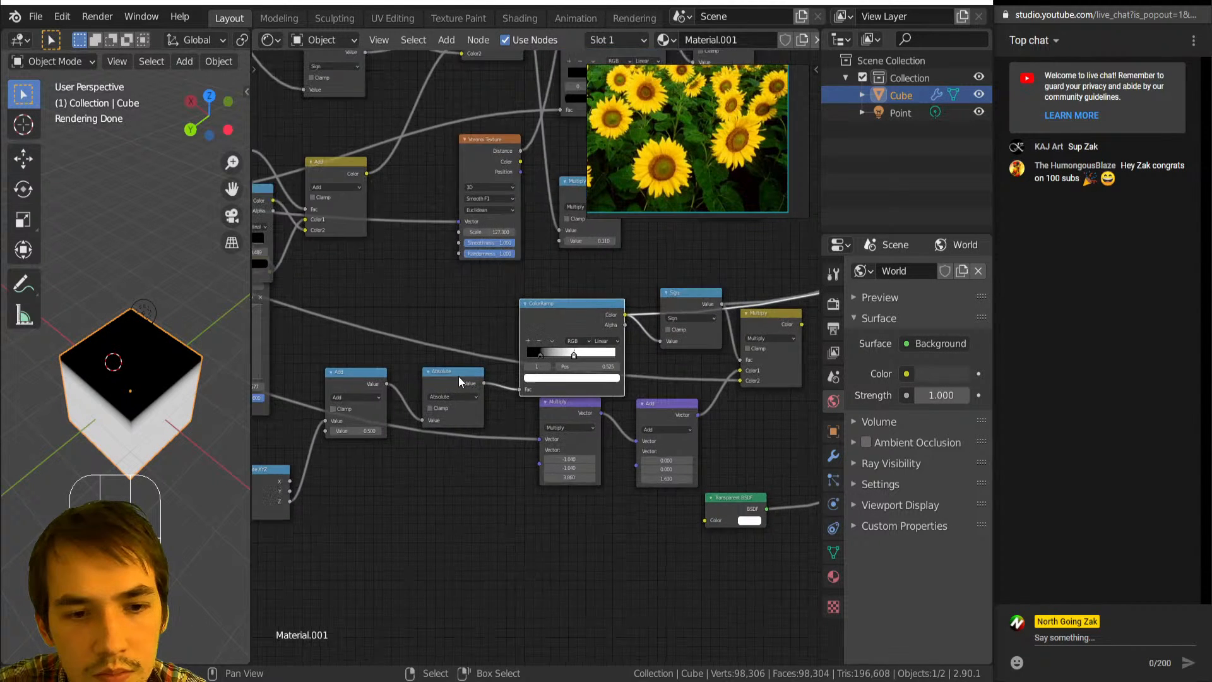
pyautogui.moveTo(458, 377); pyautogui.dragTo(499, 380, button='middle')
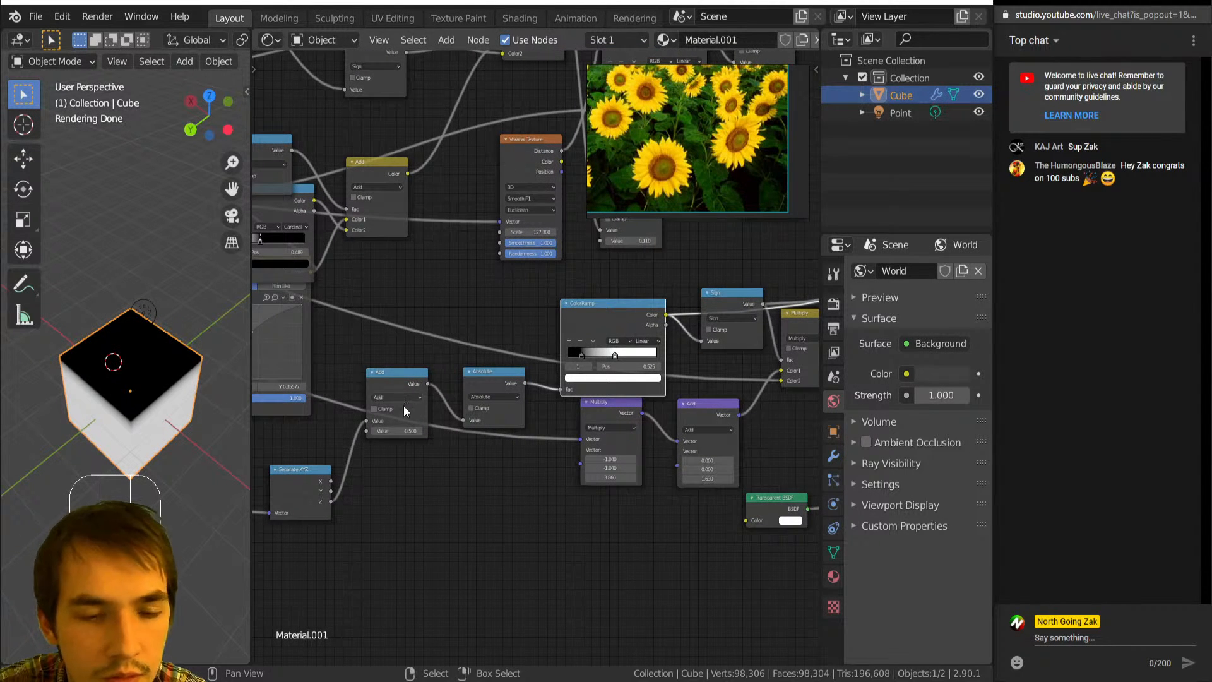
pyautogui.moveTo(391, 430); pyautogui.dragTo(490, 411, button='middle')
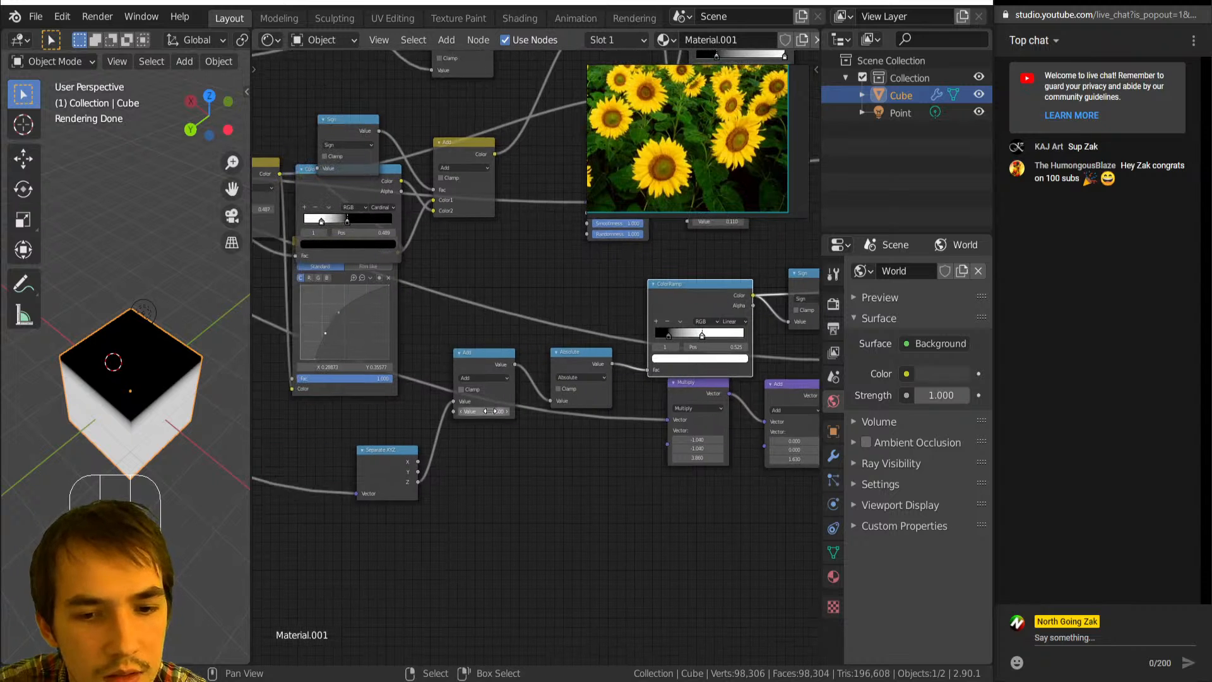
pyautogui.press('Return')
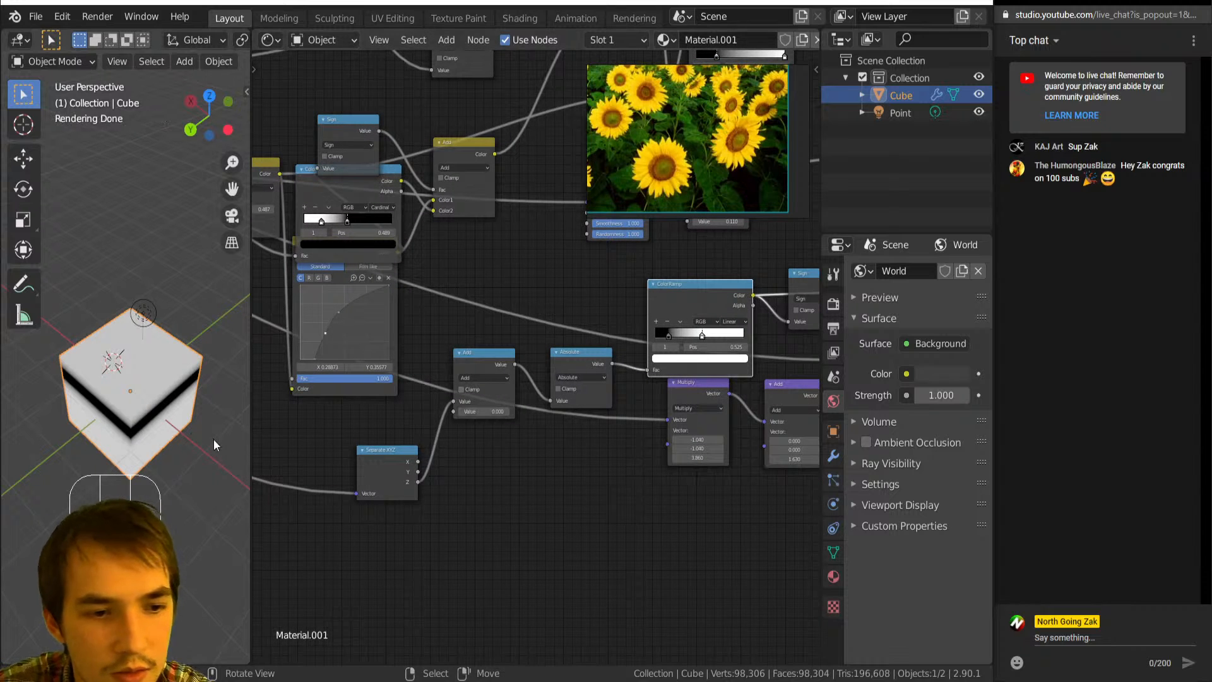
# Rearrange the stem nodes, placing the Add, Absolute and ColorRamp nodes in a lower row beneath the vector Multiply and Add nodes.
pyautogui.scroll(-3, 467, 386)
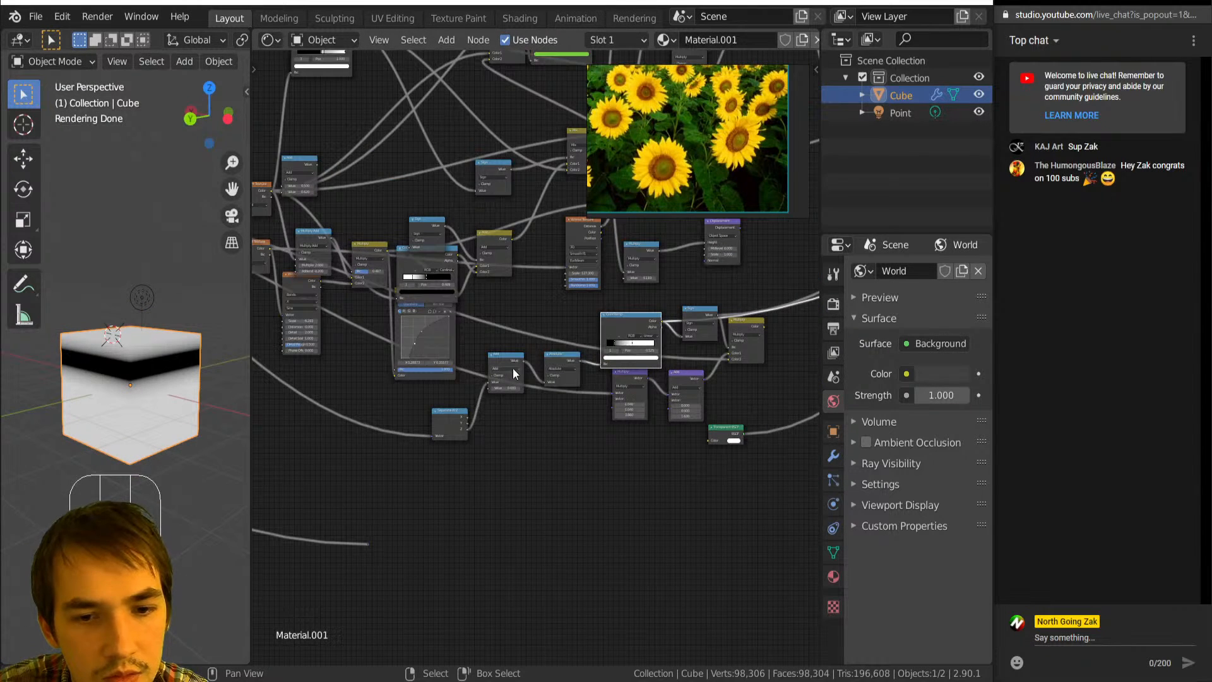
pyautogui.moveTo(512, 368); pyautogui.dragTo(514, 409)
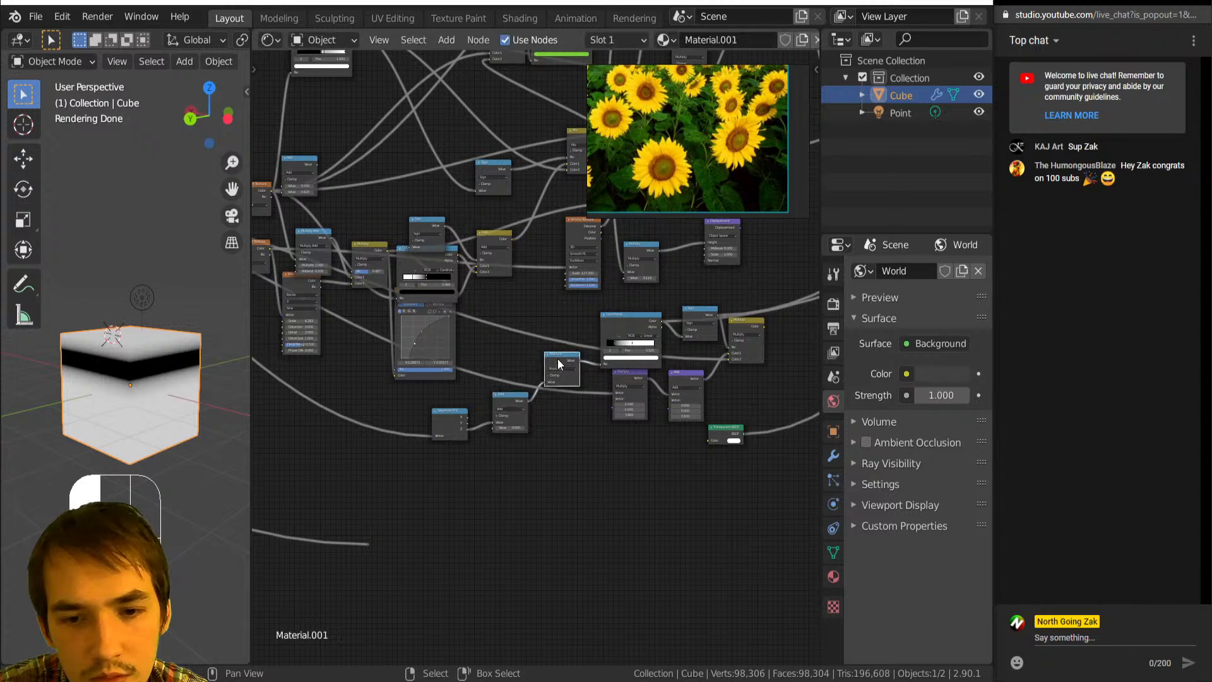
pyautogui.moveTo(558, 366); pyautogui.dragTo(561, 406)
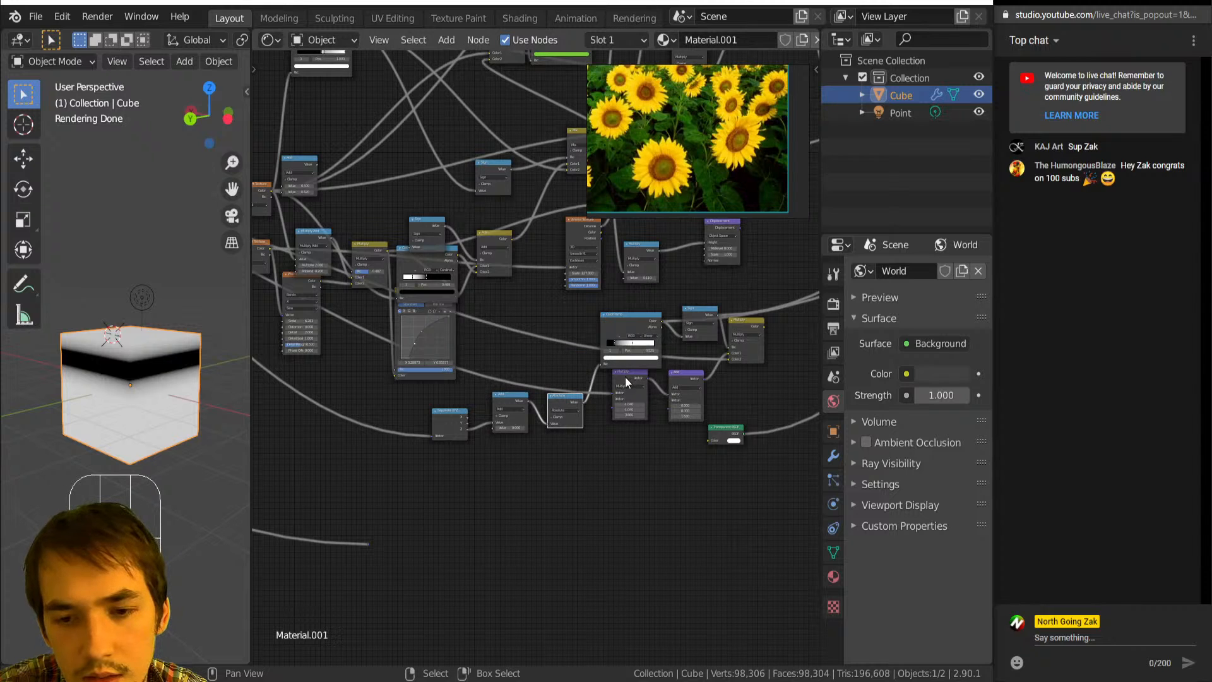
pyautogui.moveTo(625, 376); pyautogui.dragTo(533, 352)
pyautogui.moveTo(684, 387); pyautogui.dragTo(609, 375)
pyautogui.moveTo(641, 333); pyautogui.dragTo(660, 411)
pyautogui.moveTo(702, 314); pyautogui.dragTo(674, 314)
# Set the Add node's value to 0.5 and move the stem ColorRamp's black stop to position 0.444.
pyautogui.scroll(5, 622, 409)
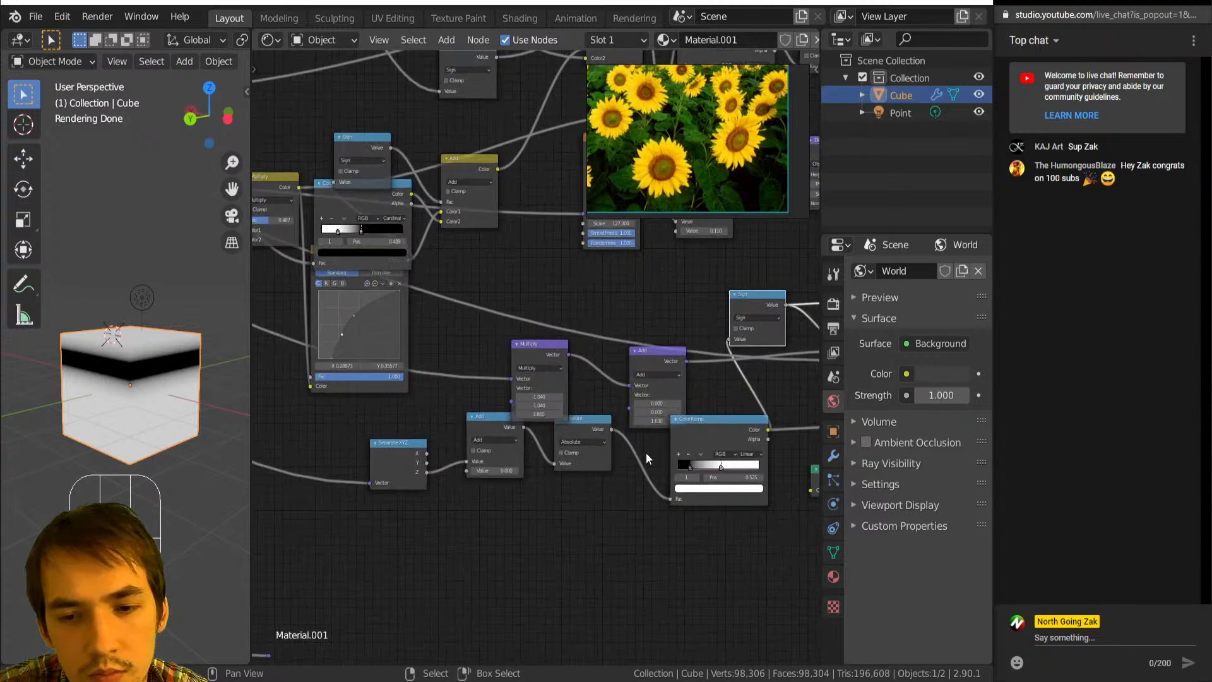
pyautogui.click(586, 472)
pyautogui.moveTo(589, 472); pyautogui.dragTo(600, 475)
pyautogui.moveTo(322, 483); pyautogui.dragTo(376, 482)
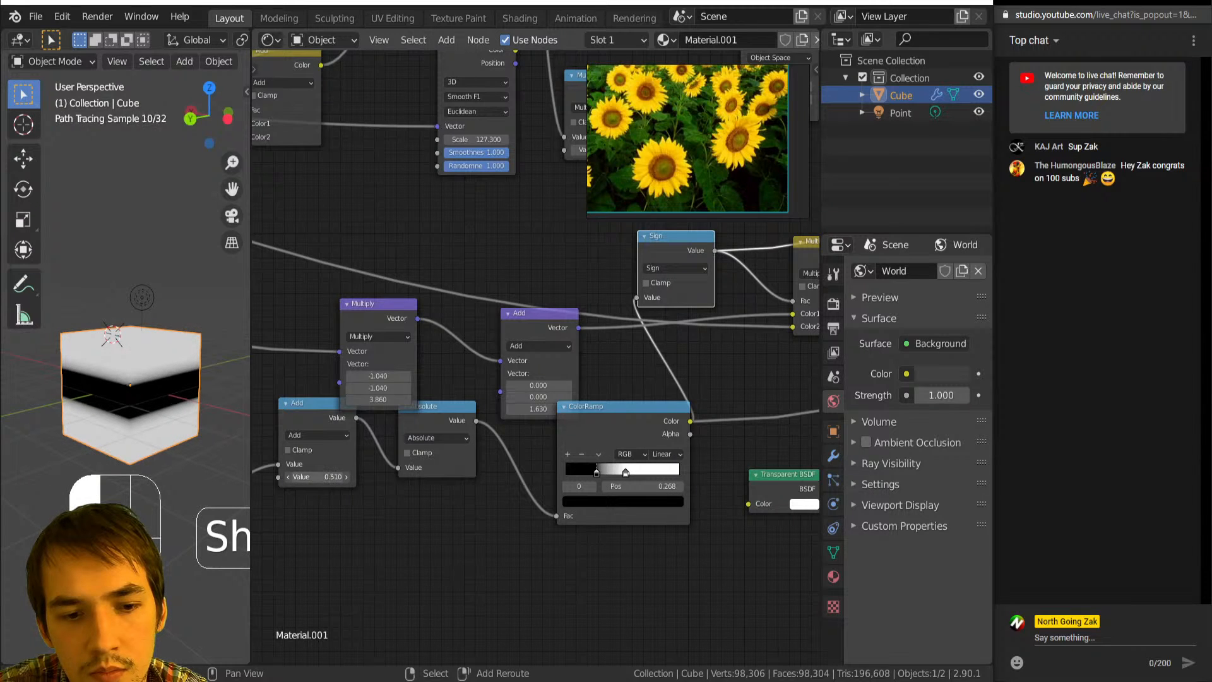
pyautogui.click(321, 478)
pyautogui.write('0.51')
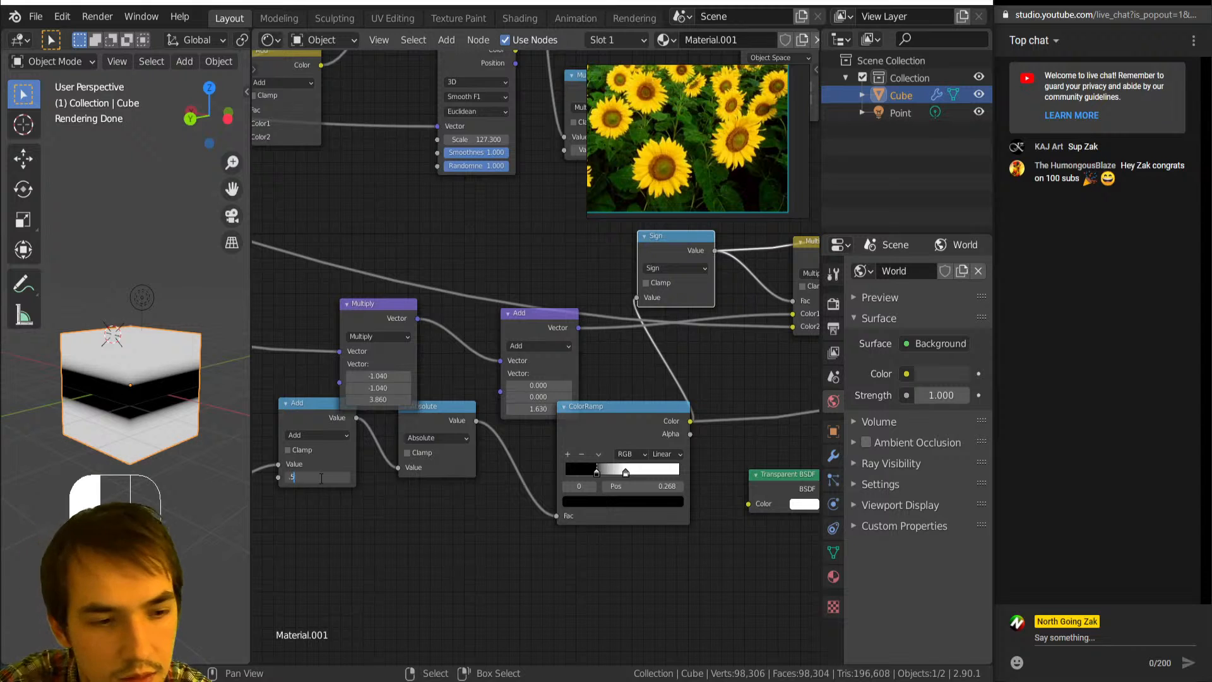
pyautogui.press('Return')
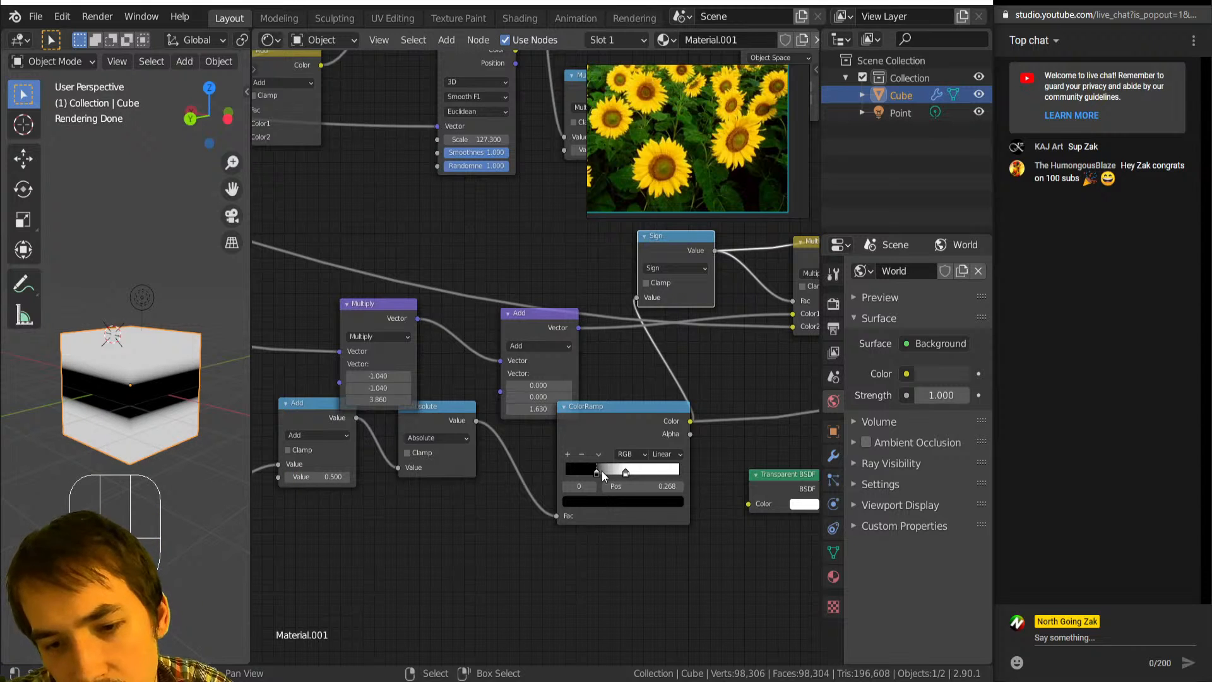
pyautogui.moveTo(602, 475)
pyautogui.mouseDown()
pyautogui.moveTo(588, 476)
pyautogui.moveTo(619, 475)
pyautogui.mouseUp()
# Preview the stem's color Multiply node on the cube.
pyautogui.moveTo(660, 455); pyautogui.dragTo(358, 497, button='middle')
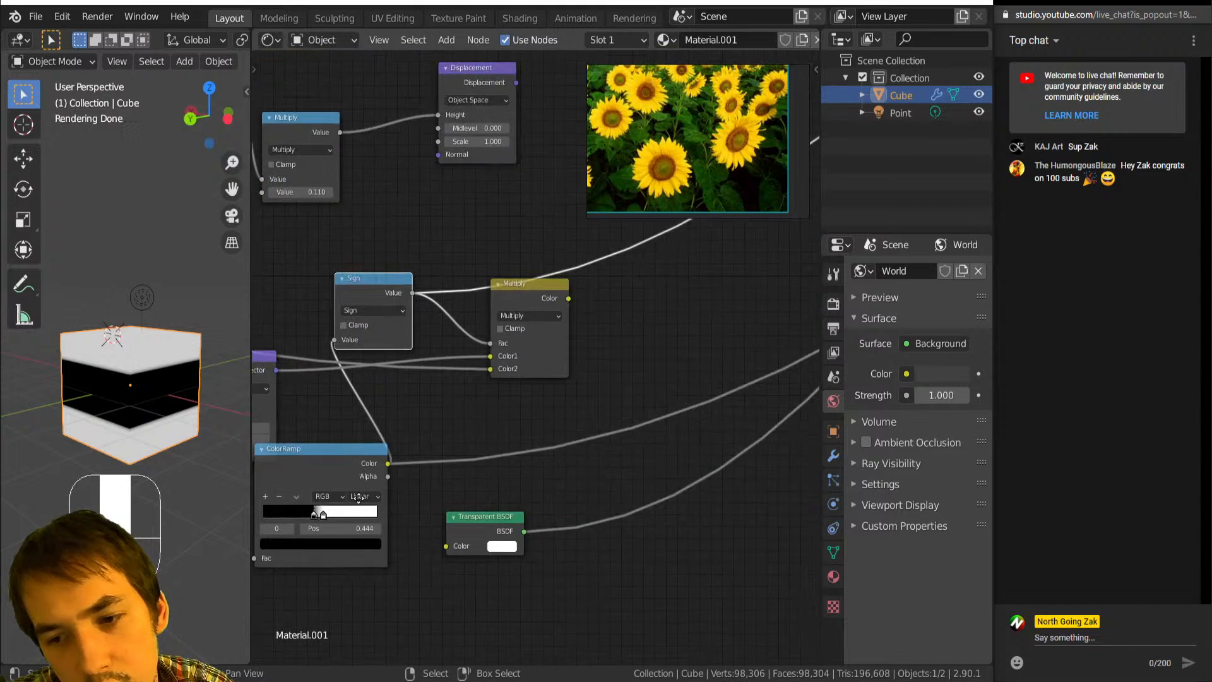
pyautogui.scroll(-3, 512, 488)
pyautogui.keyDown('ctrl'); pyautogui.keyDown('shift'); pyautogui.click(498, 423); pyautogui.keyUp('shift'); pyautogui.keyUp('ctrl')
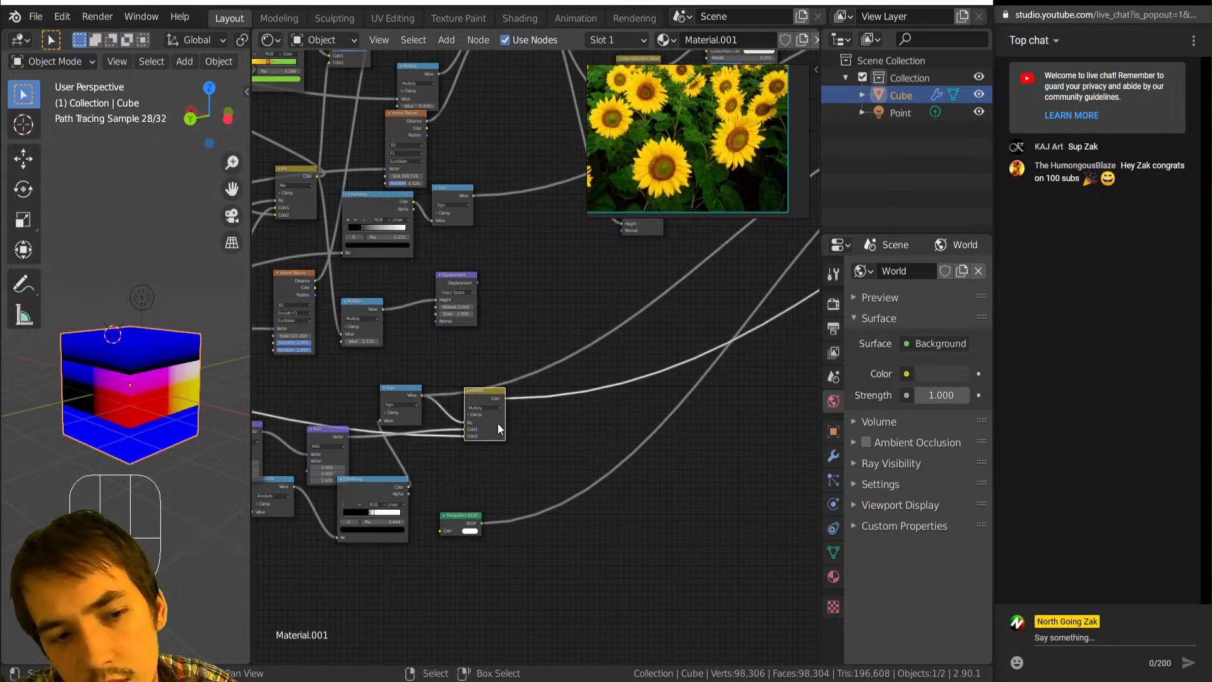
# Move the Viewer and Material Output nodes down beside the stem's color Multiply node.
pyautogui.moveTo(547, 402); pyautogui.dragTo(387, 569, button='middle')
pyautogui.scroll(-3, 469, 522)
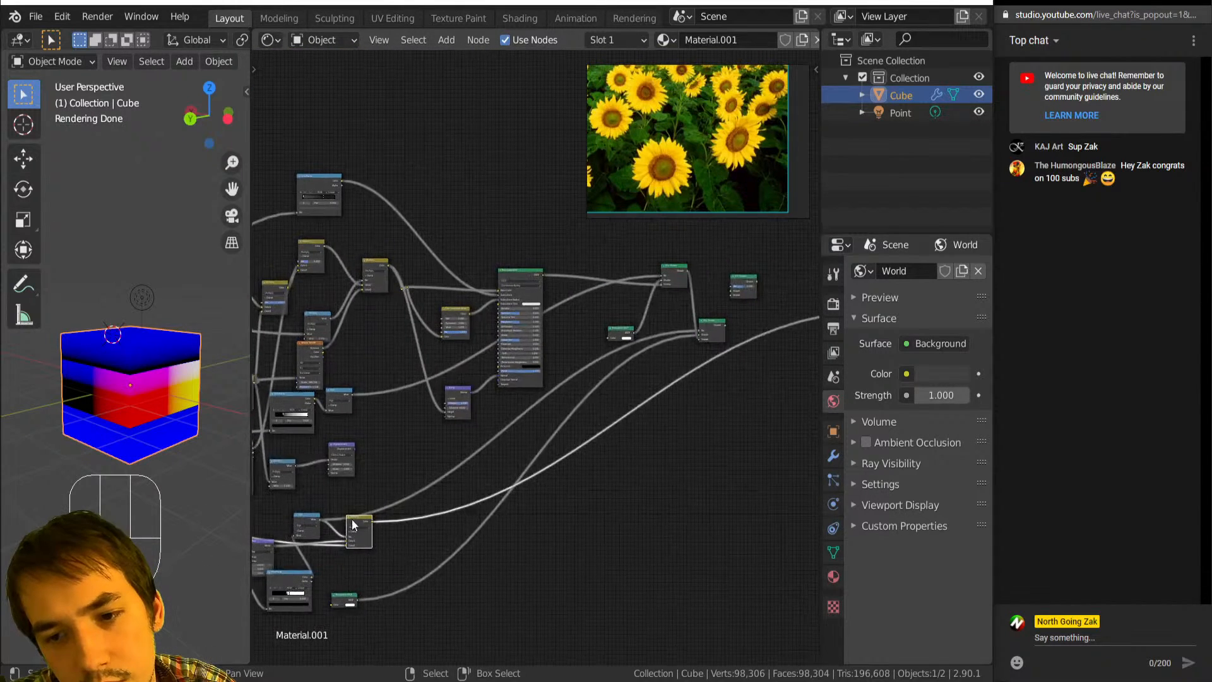
pyautogui.moveTo(374, 522); pyautogui.dragTo(569, 468)
pyautogui.scroll(-3, 631, 442)
pyautogui.moveTo(705, 309); pyautogui.dragTo(746, 418)
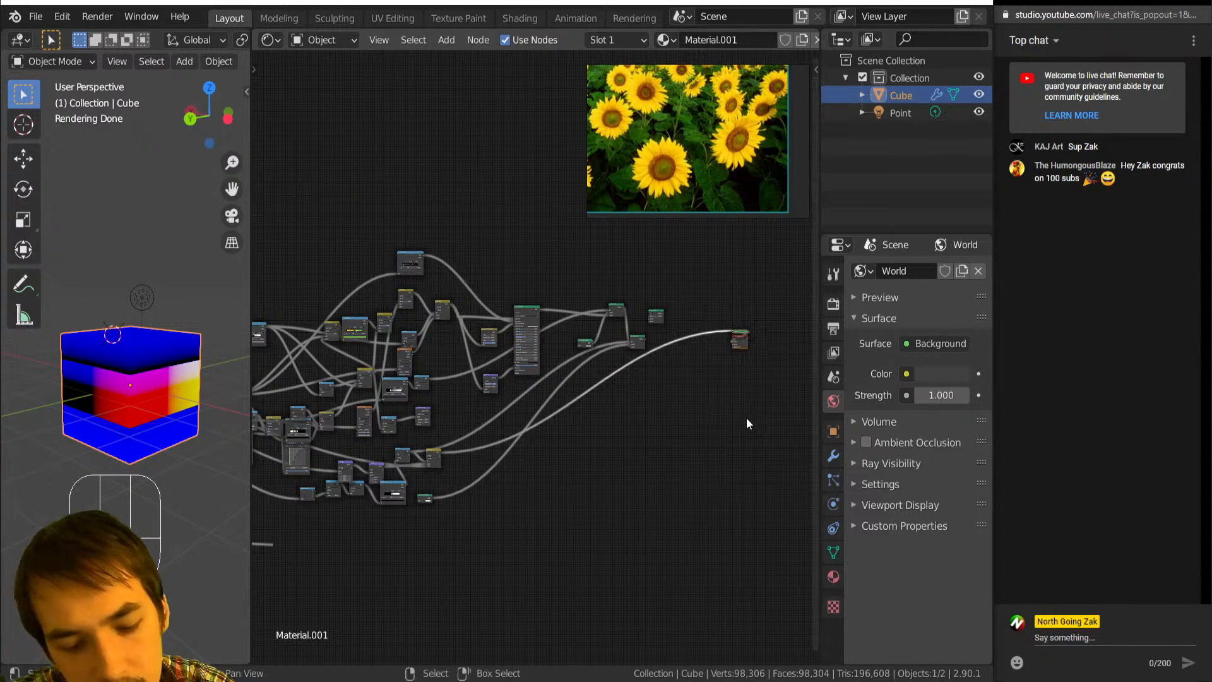
pyautogui.press('g')
pyautogui.click(560, 546)
# Connect the stem Multiply node's Color output to the Material Output's Displacement input and inspect the displaced shape in the viewport.
pyautogui.scroll(9, 480, 489)
pyautogui.moveTo(374, 536); pyautogui.dragTo(412, 413, button='middle')
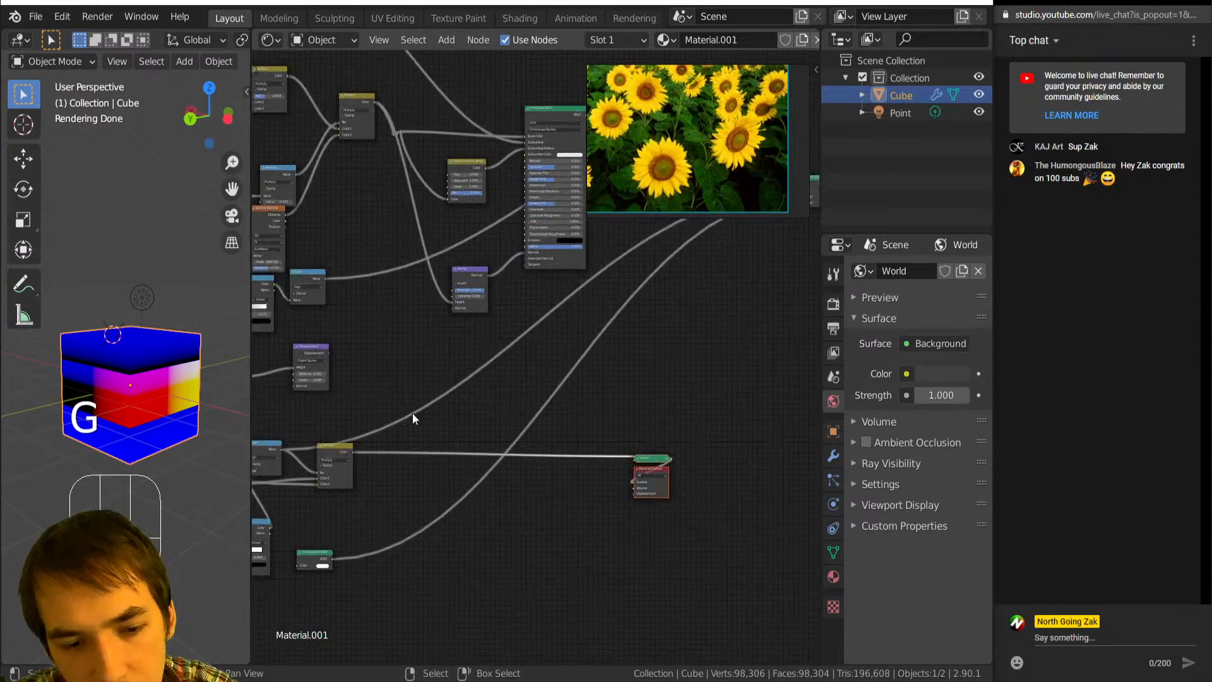
pyautogui.scroll(5, 405, 420)
pyautogui.moveTo(265, 498); pyautogui.dragTo(682, 562)
pyautogui.moveTo(542, 518); pyautogui.dragTo(751, 423, button='middle')
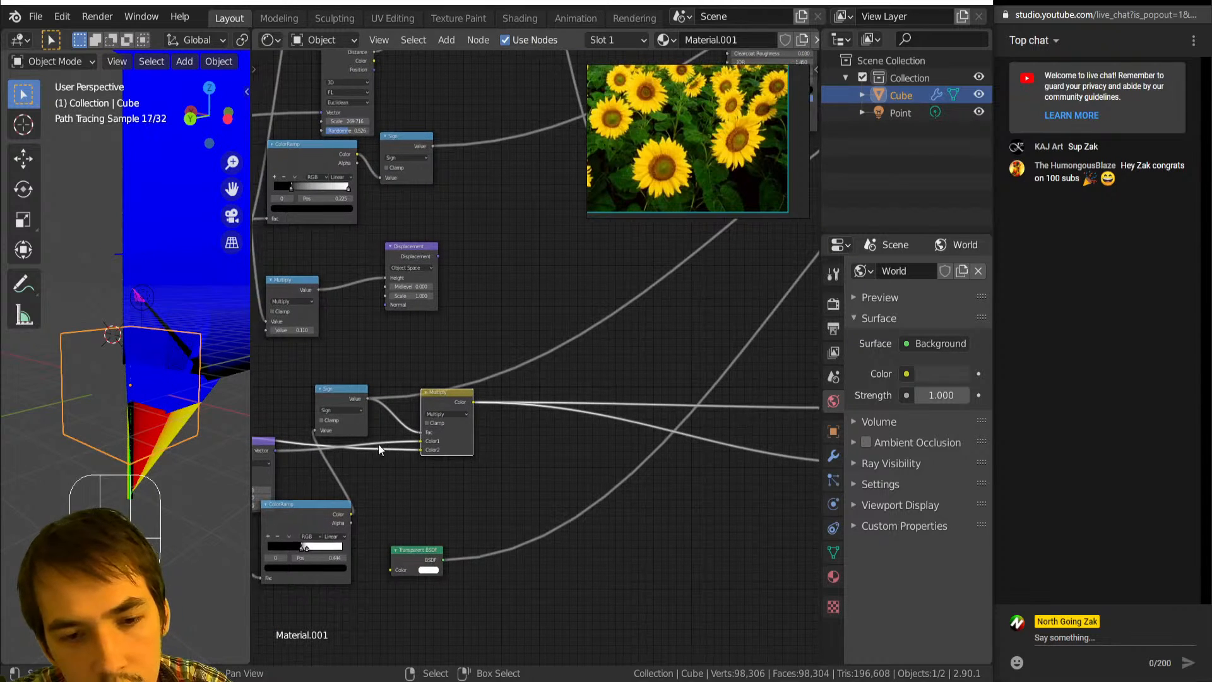
pyautogui.moveTo(207, 386); pyautogui.dragTo(14, 371, button='middle')
pyautogui.moveTo(232, 406); pyautogui.dragTo(223, 428, button='middle')
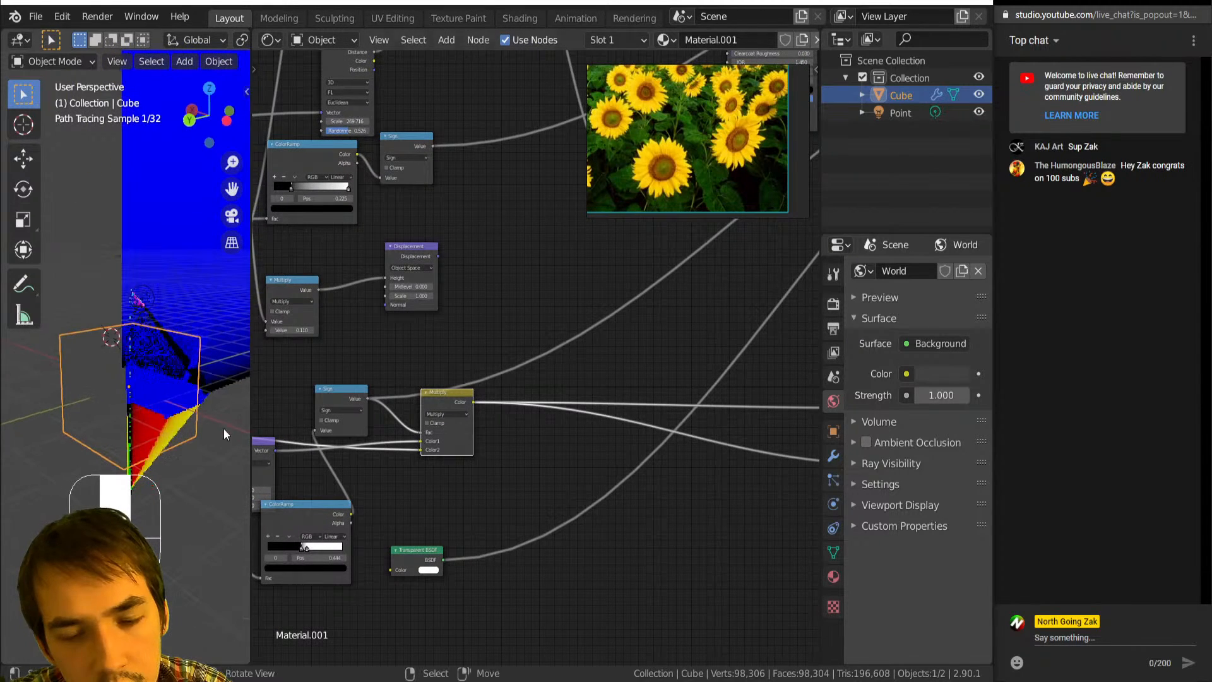
pyautogui.scroll(-3, 522, 448)
pyautogui.moveTo(559, 429); pyautogui.dragTo(468, 509, button='middle')
pyautogui.scroll(-1, 449, 500)
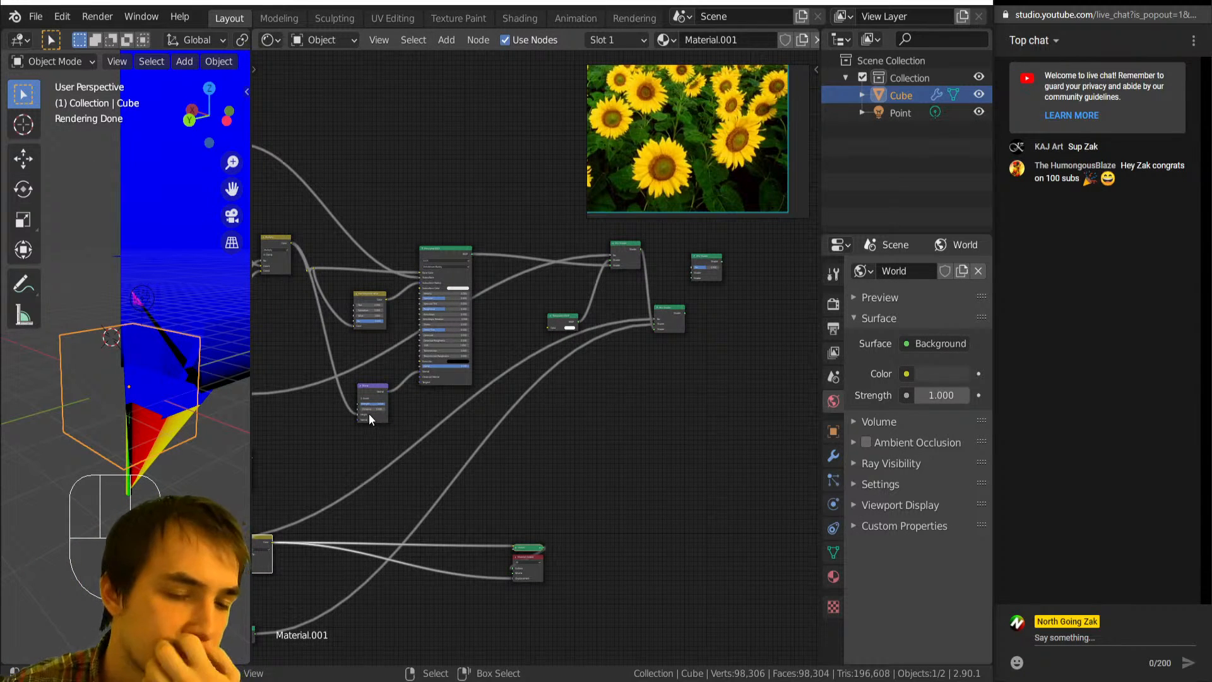
pyautogui.moveTo(399, 421); pyautogui.dragTo(547, 350, button='middle')
pyautogui.scroll(3, 463, 464)
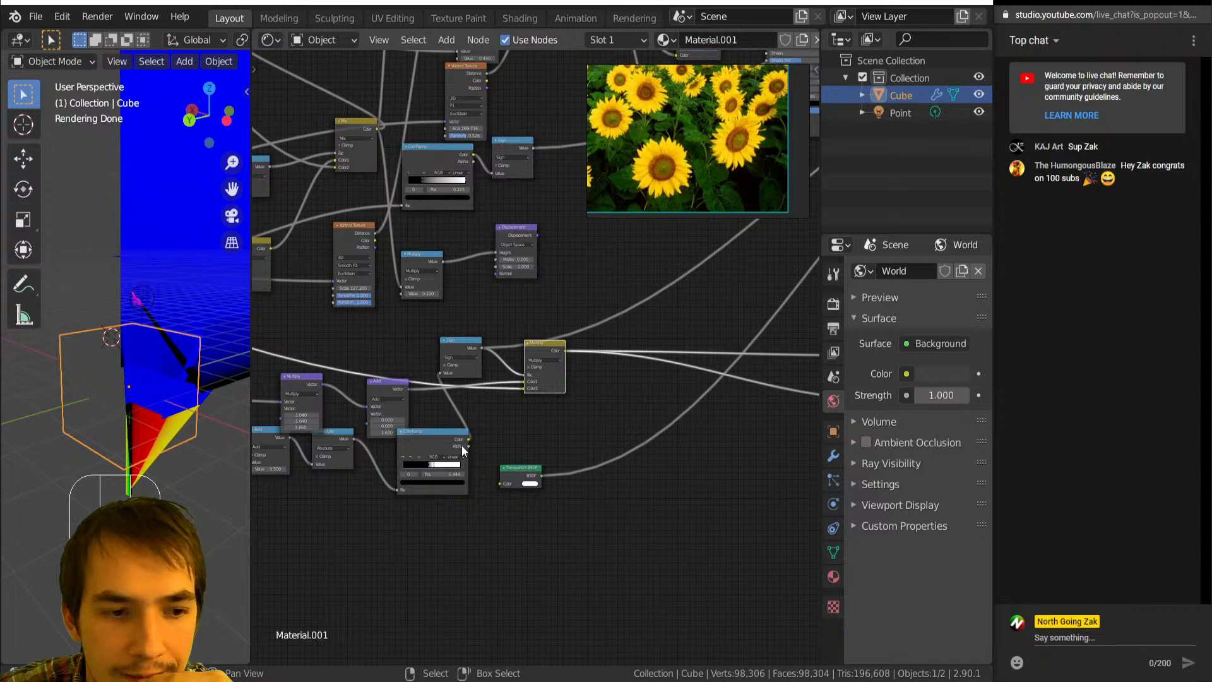
# Try swapping the stem color Multiply node's Color1 and Color2 inputs, enable Clamp on it, and swap the inputs back.
pyautogui.moveTo(524, 443); pyautogui.dragTo(356, 473, button='middle')
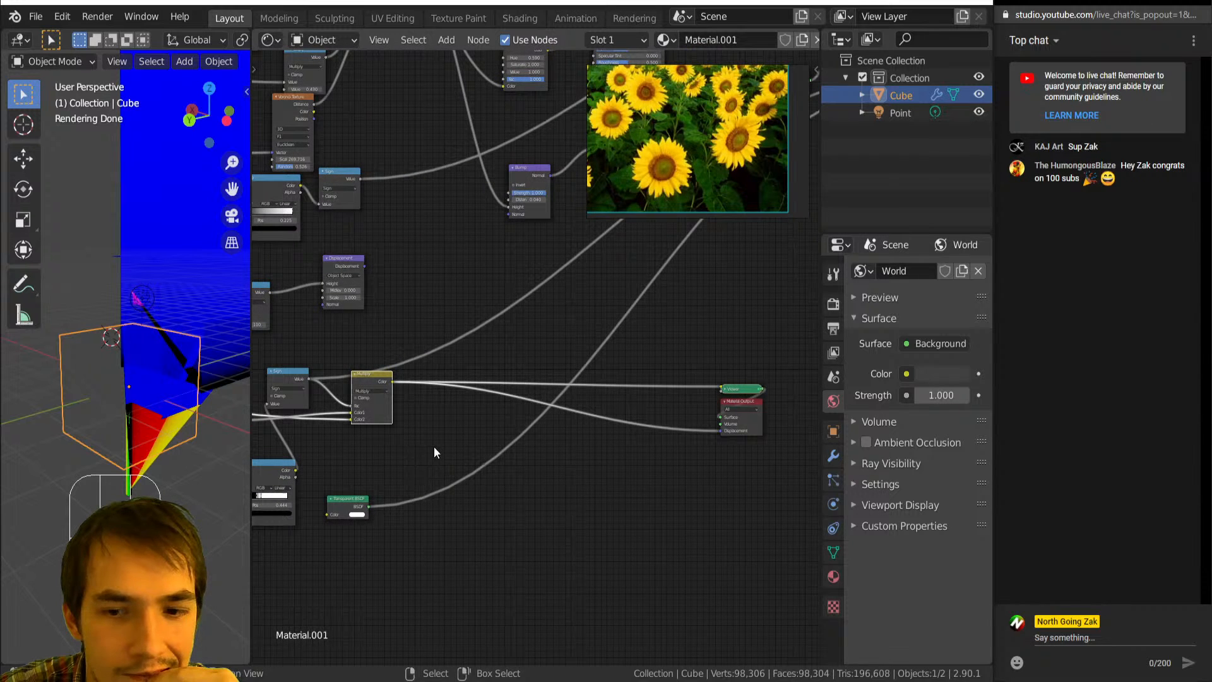
pyautogui.scroll(3, 482, 447)
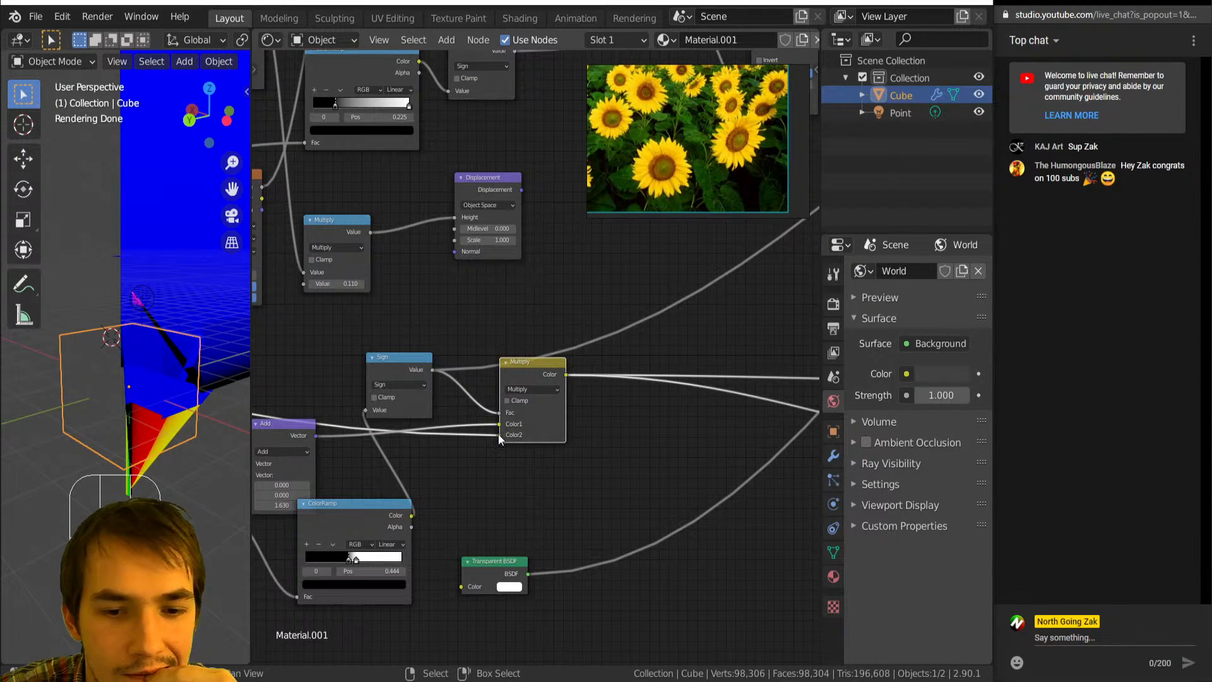
pyautogui.moveTo(498, 435); pyautogui.dragTo(502, 426)
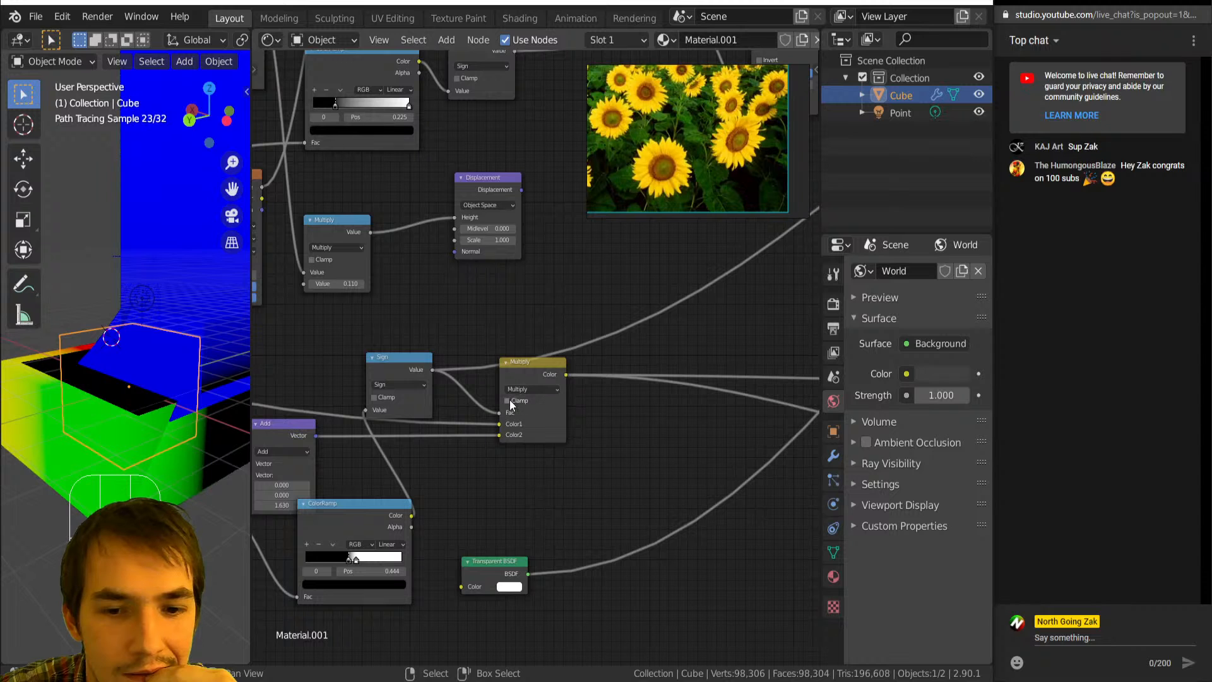
pyautogui.click(508, 402)
pyautogui.moveTo(499, 435); pyautogui.dragTo(500, 424)
# Preview the stem's ColorRamp on the cube and inspect the mask from another angle.
pyautogui.scroll(-3, 480, 433)
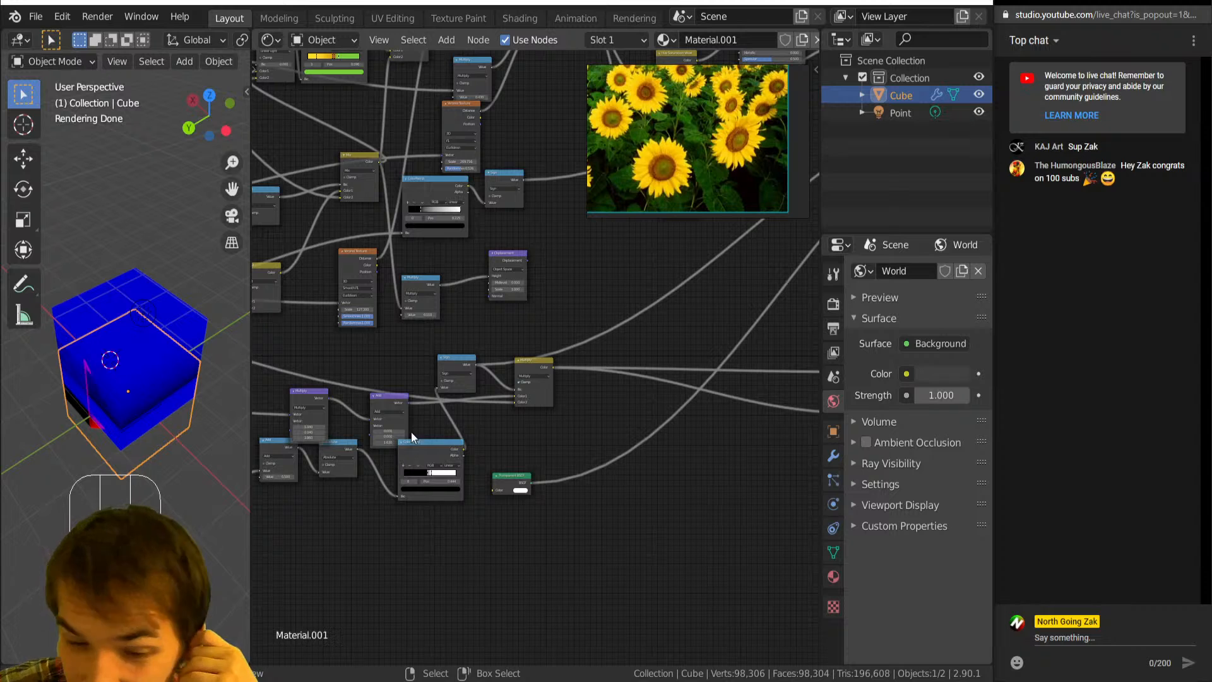
pyautogui.keyDown('ctrl'); pyautogui.keyDown('shift'); pyautogui.click(432, 452); pyautogui.keyUp('shift'); pyautogui.keyUp('ctrl')
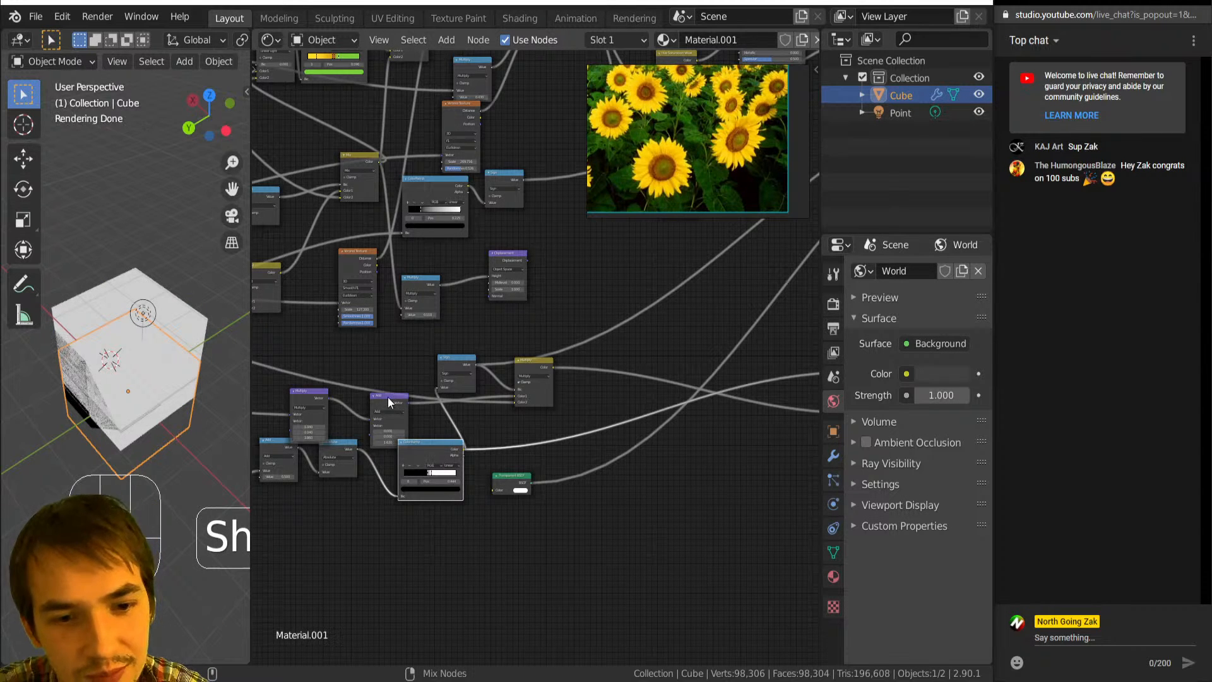
pyautogui.moveTo(600, 279); pyautogui.dragTo(548, 613, button='middle')
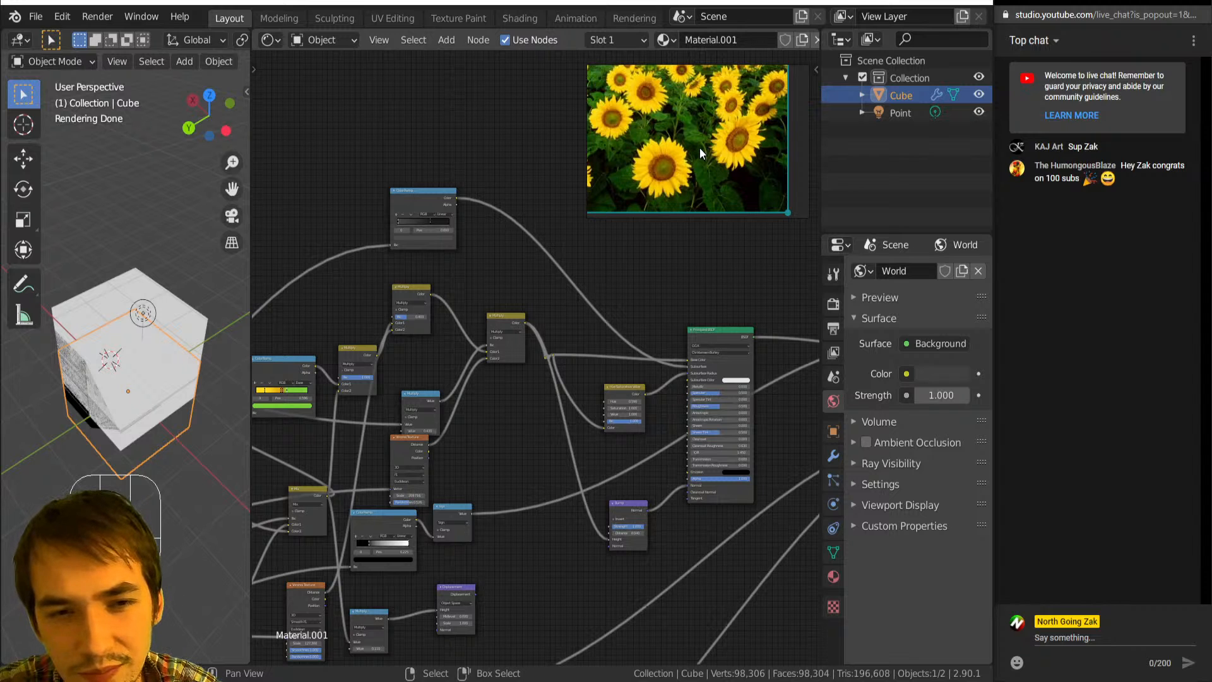
pyautogui.scroll(-3, 427, 372)
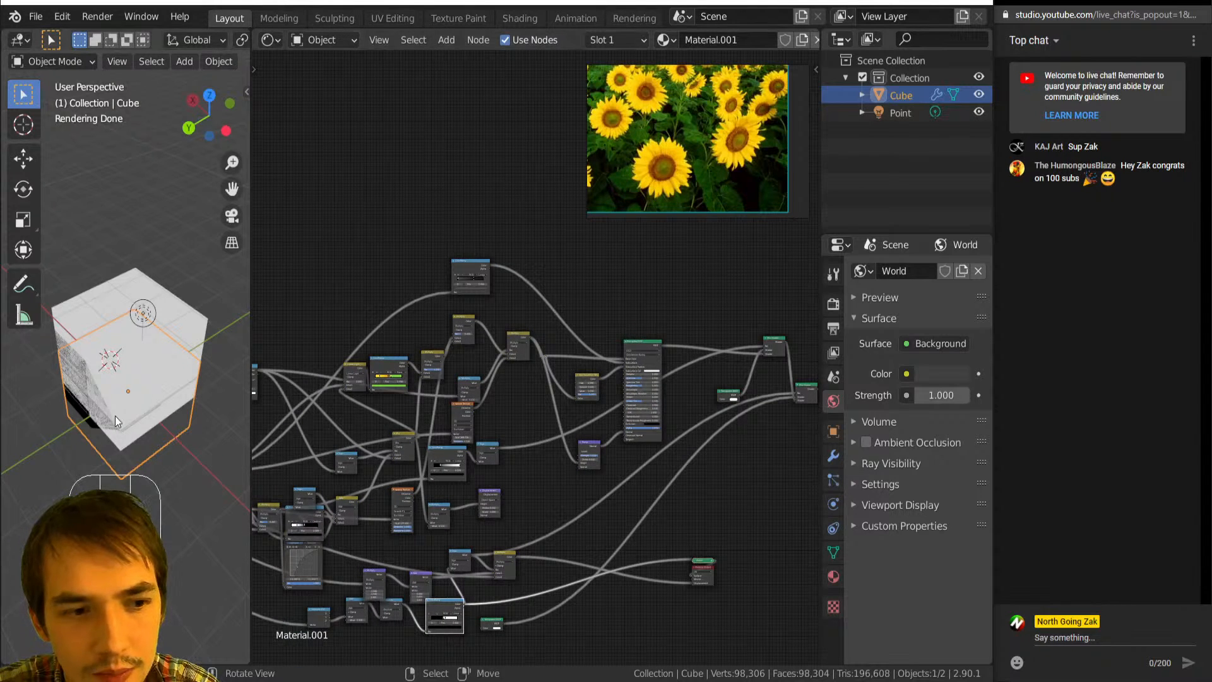
pyautogui.moveTo(115, 415); pyautogui.dragTo(162, 332, button='middle')
# Delete the stray unconnected item below the stem's node branch.
pyautogui.scroll(-2, 520, 431)
pyautogui.moveTo(521, 430); pyautogui.dragTo(593, 294, button='middle')
pyautogui.scroll(4, 492, 404)
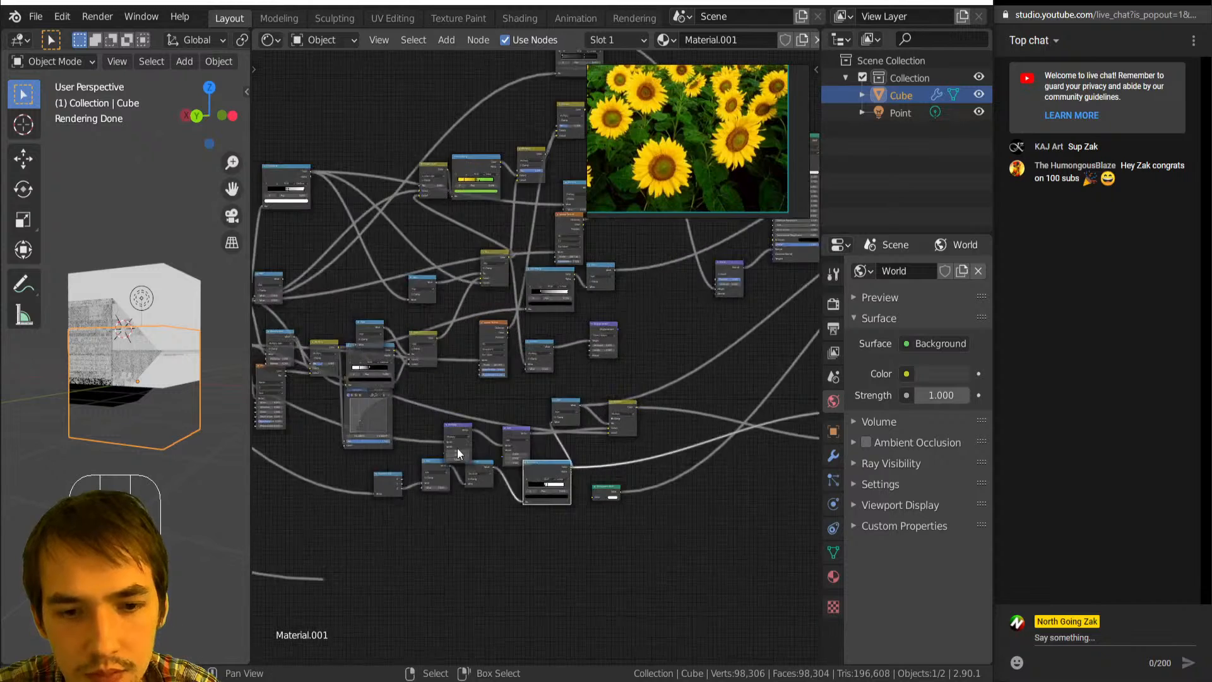
pyautogui.moveTo(457, 454); pyautogui.dragTo(517, 411, button='middle')
pyautogui.moveTo(392, 473); pyautogui.dragTo(503, 552)
pyautogui.press('Delete')
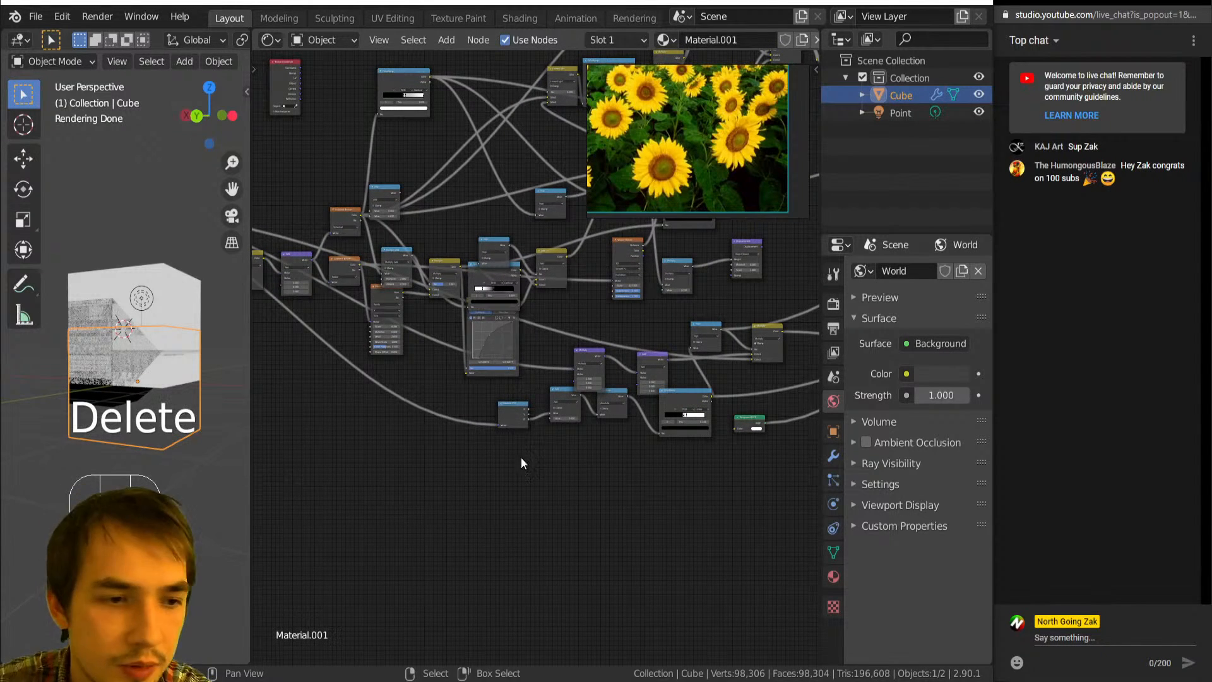
# Preview the stem branch's vector Multiply, vector Add, Sign and color Multiply nodes one after another on the cube.
pyautogui.keyDown('ctrl'); pyautogui.keyDown('shift'); pyautogui.click(585, 353); pyautogui.keyUp('shift'); pyautogui.keyUp('ctrl')
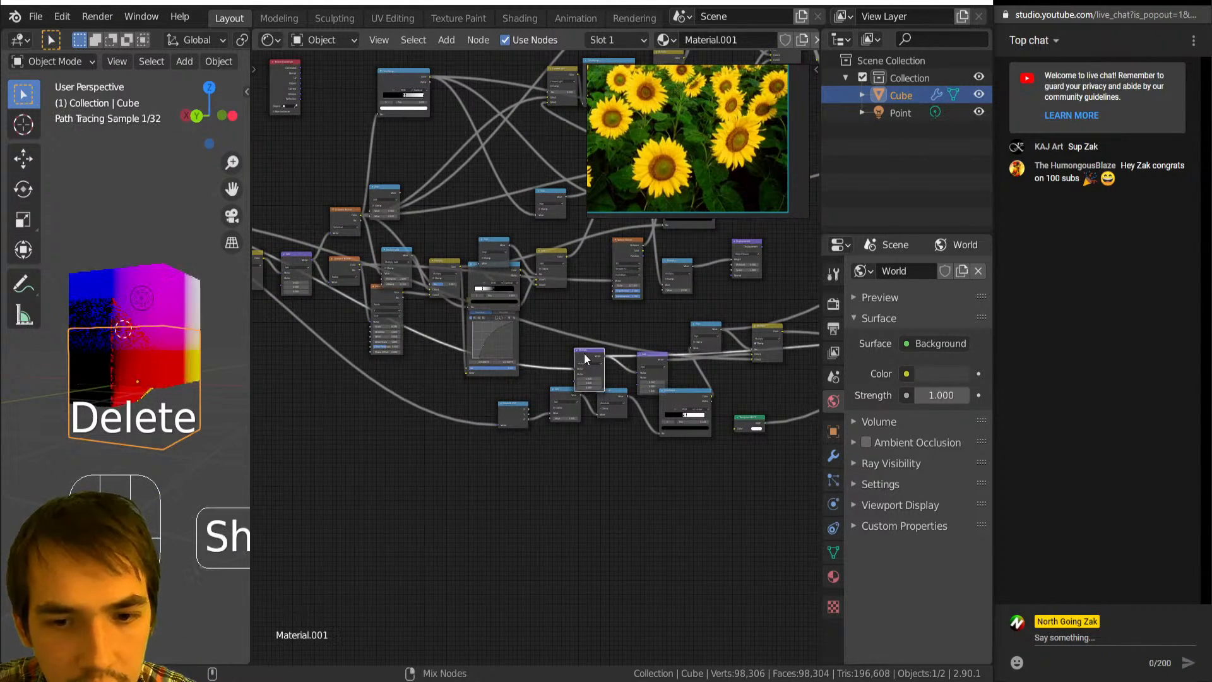
pyautogui.keyDown('ctrl'); pyautogui.keyDown('shift'); pyautogui.click(650, 357); pyautogui.keyUp('shift'); pyautogui.keyUp('ctrl')
pyautogui.moveTo(652, 356); pyautogui.dragTo(486, 416, button='middle')
pyautogui.keyDown('ctrl'); pyautogui.keyDown('shift'); pyautogui.click(598, 394); pyautogui.keyUp('shift'); pyautogui.keyUp('ctrl')
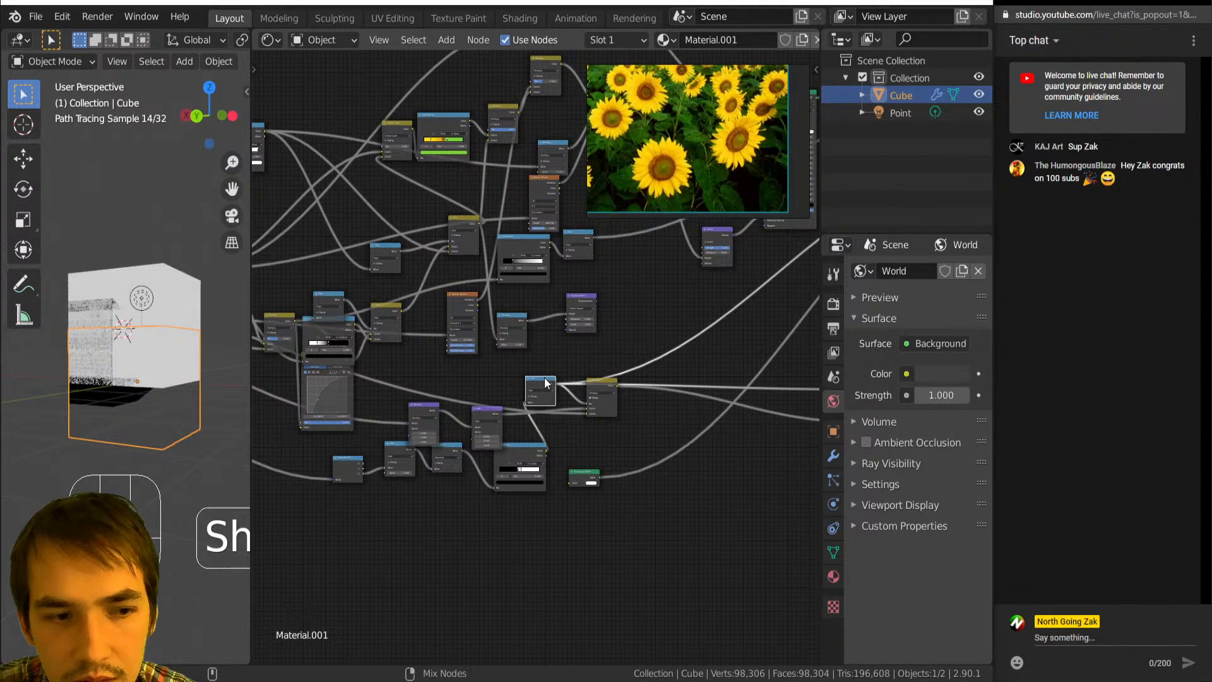
pyautogui.keyDown('ctrl'); pyautogui.keyDown('shift'); pyautogui.click(601, 392); pyautogui.keyUp('shift'); pyautogui.keyUp('ctrl')
# Try moving the stem ColorRamp's white stop farther from the black stop, and undo the change.
pyautogui.moveTo(553, 436); pyautogui.dragTo(547, 398, button='middle')
pyautogui.scroll(6, 515, 442)
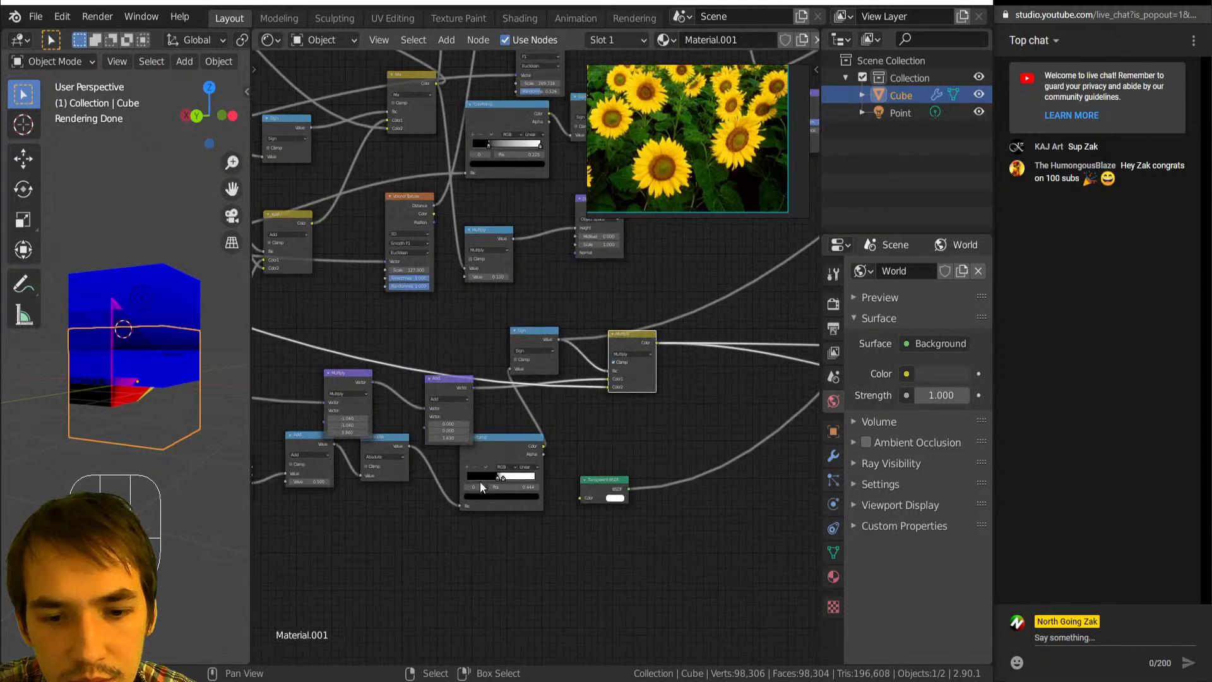
pyautogui.moveTo(480, 483); pyautogui.dragTo(525, 428, button='middle')
pyautogui.scroll(3, 564, 423)
pyautogui.moveTo(558, 452); pyautogui.dragTo(566, 453)
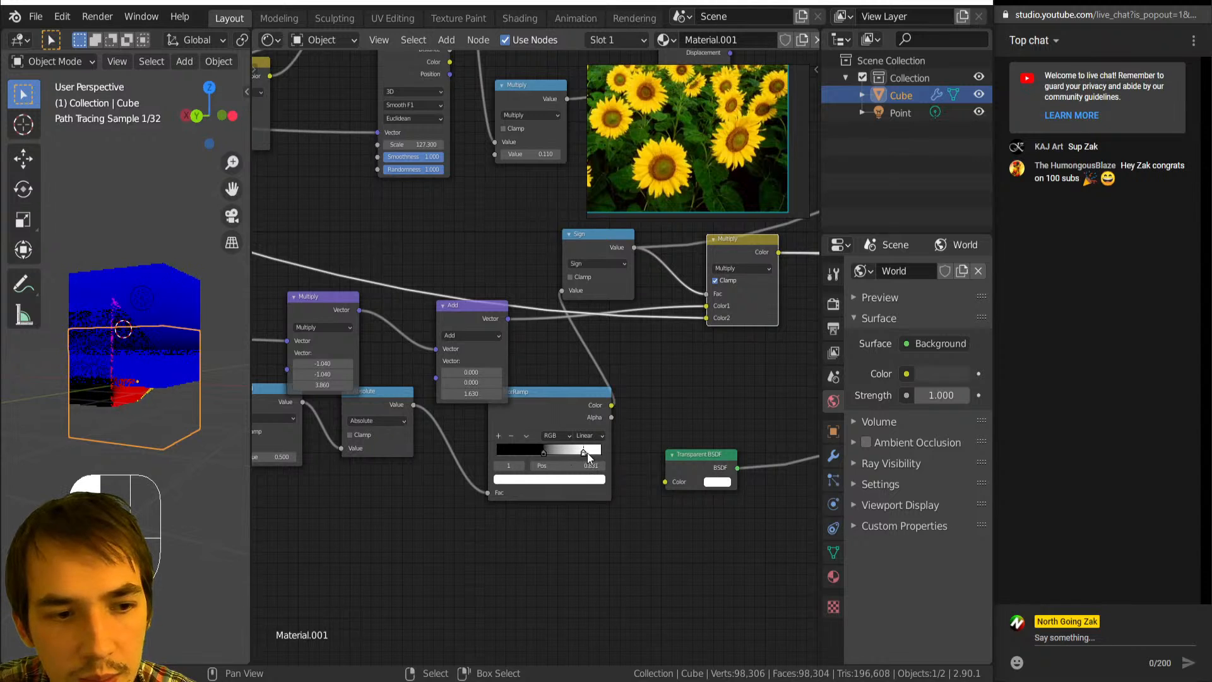
pyautogui.hotkey('ctrl', 'z')
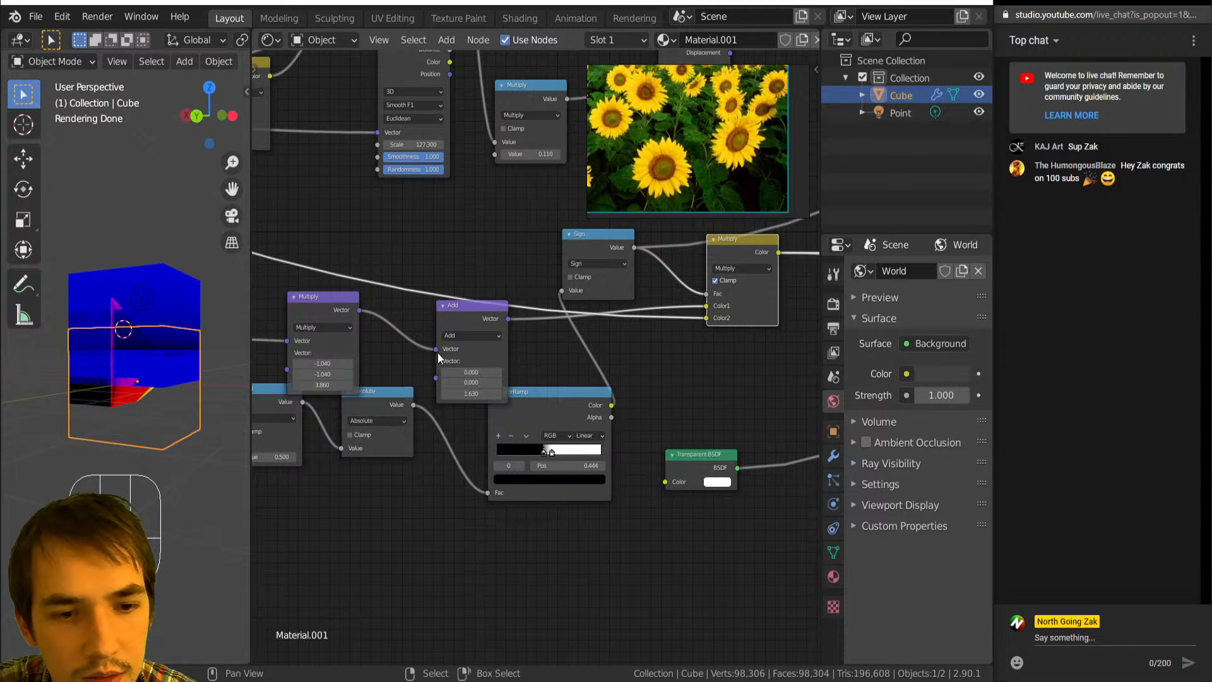
# Delete the unused, unconnected Mix Shader node beside the final shader mixes.
pyautogui.scroll(-8, 589, 318)
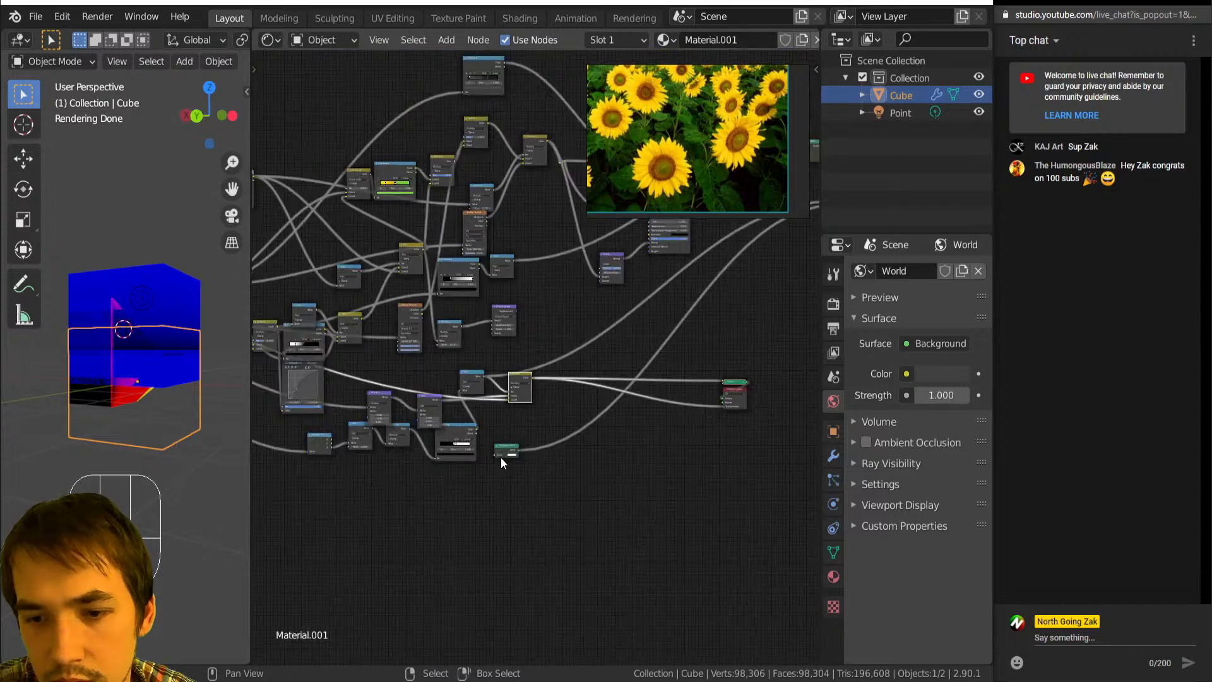
pyautogui.scroll(6, 544, 440)
pyautogui.moveTo(496, 438); pyautogui.dragTo(325, 634, button='middle')
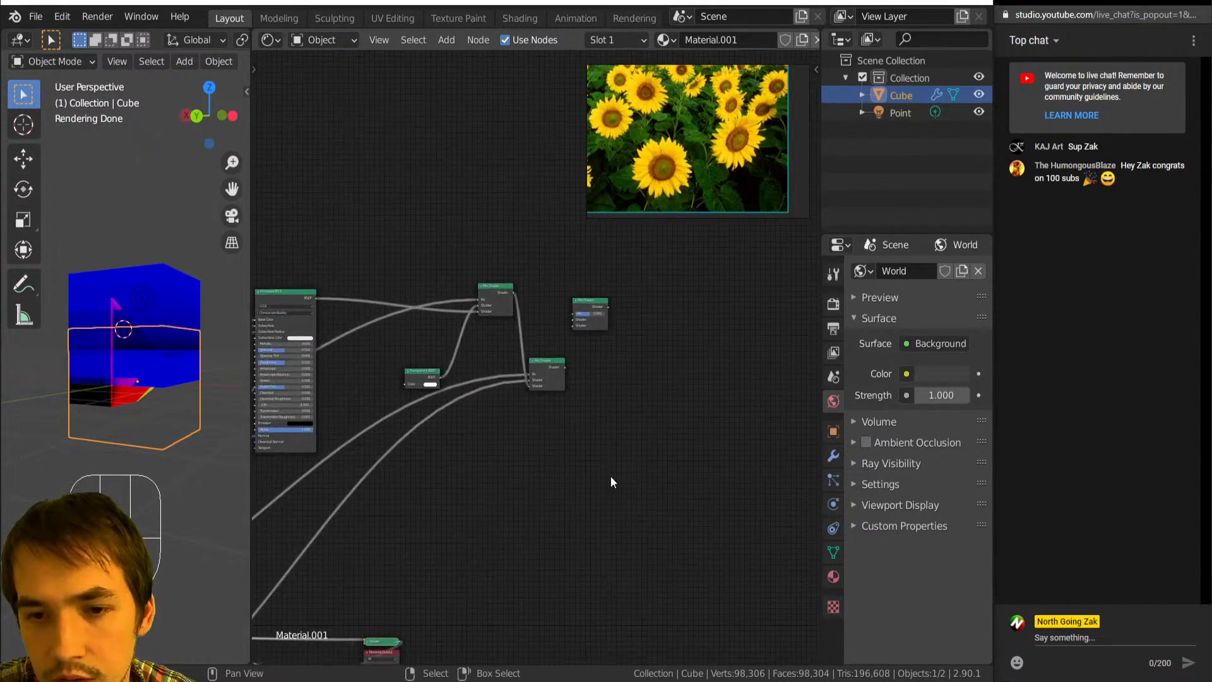
pyautogui.press('Delete')
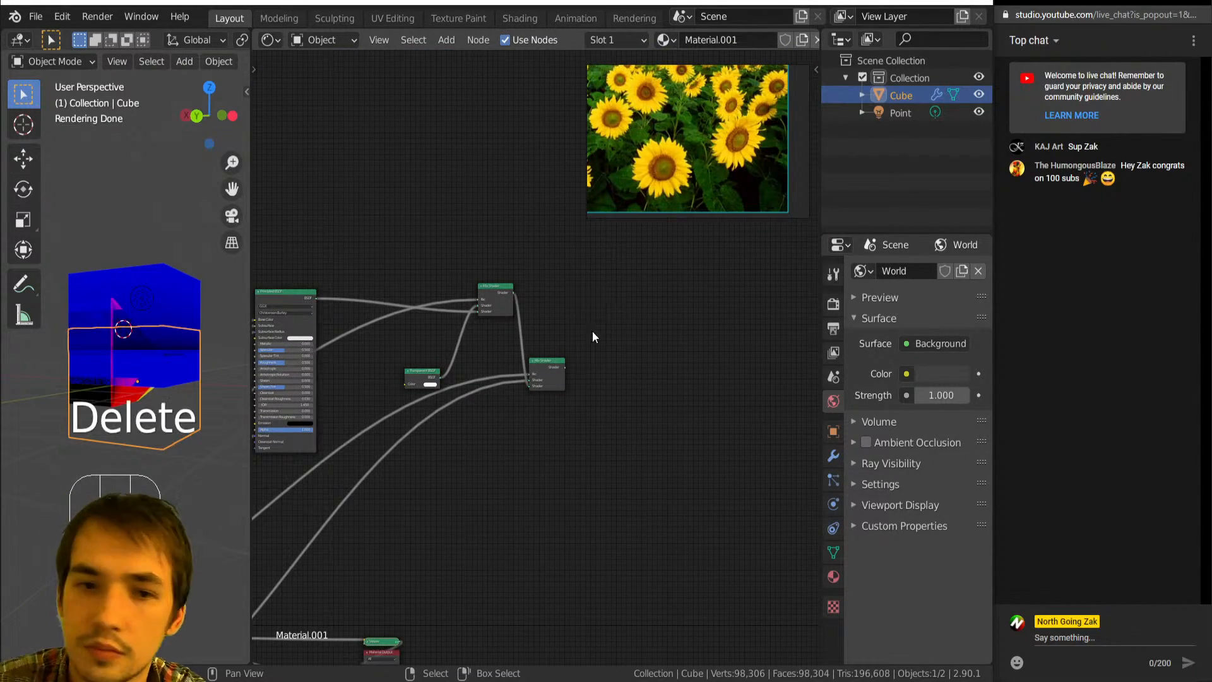
# Switch the stem branch's vector Add node to the Subtract operation.
pyautogui.moveTo(504, 415); pyautogui.dragTo(1015, 168, button='middle')
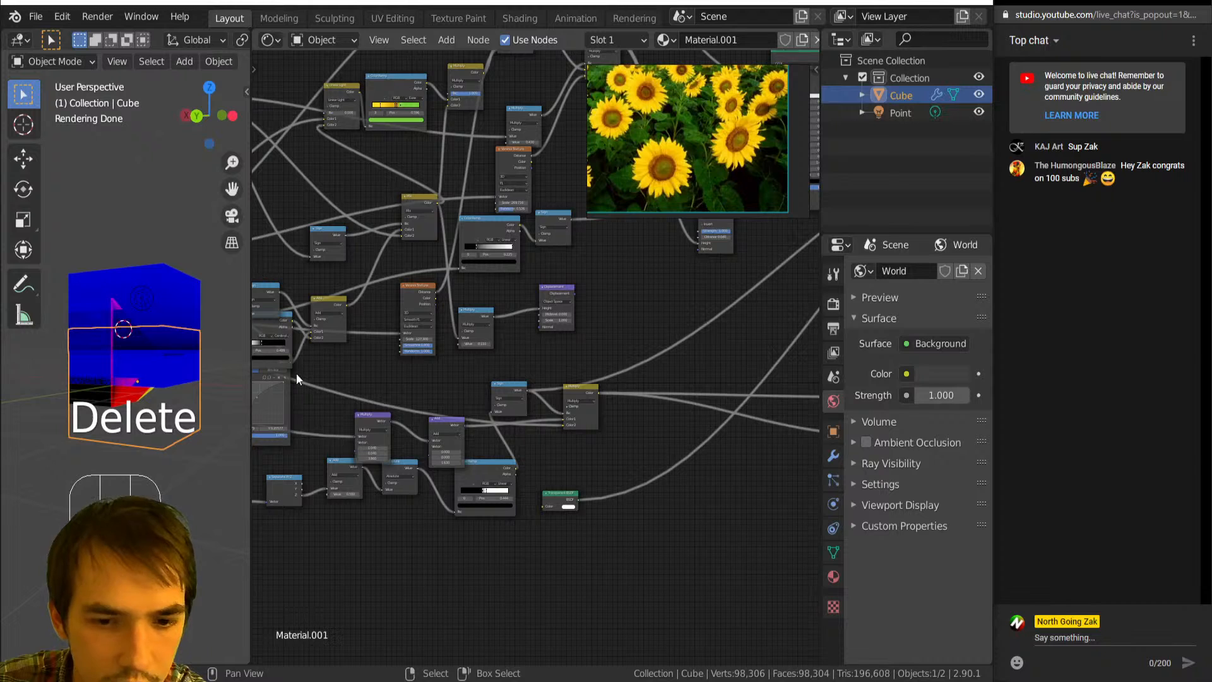
pyautogui.moveTo(297, 375); pyautogui.dragTo(411, 304, button='middle')
pyautogui.scroll(8, 500, 339)
pyautogui.scroll(1, 402, 398)
pyautogui.moveTo(417, 394); pyautogui.dragTo(462, 367, button='middle')
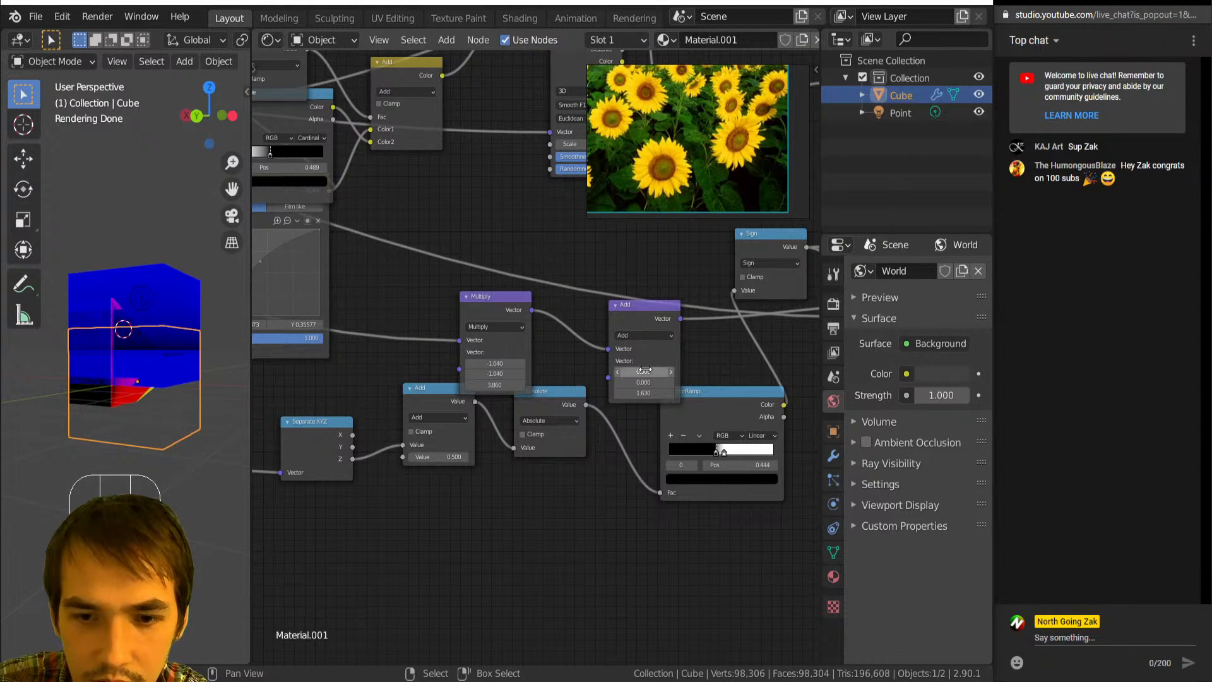
pyautogui.scroll(-3, 601, 354)
pyautogui.moveTo(601, 352); pyautogui.dragTo(596, 372, button='middle')
pyautogui.scroll(2, 597, 373)
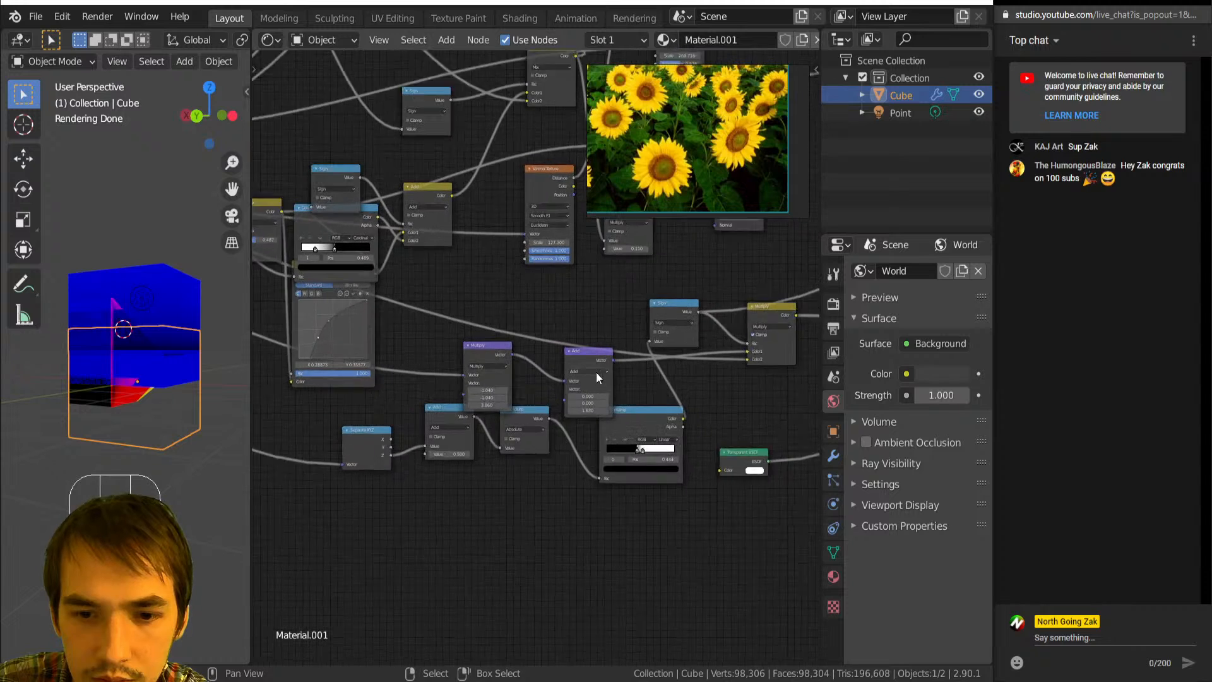
pyautogui.keyDown('ctrl'); pyautogui.scroll(-1, 596, 374); pyautogui.keyUp('ctrl')
pyautogui.scroll(-3, 596, 374)
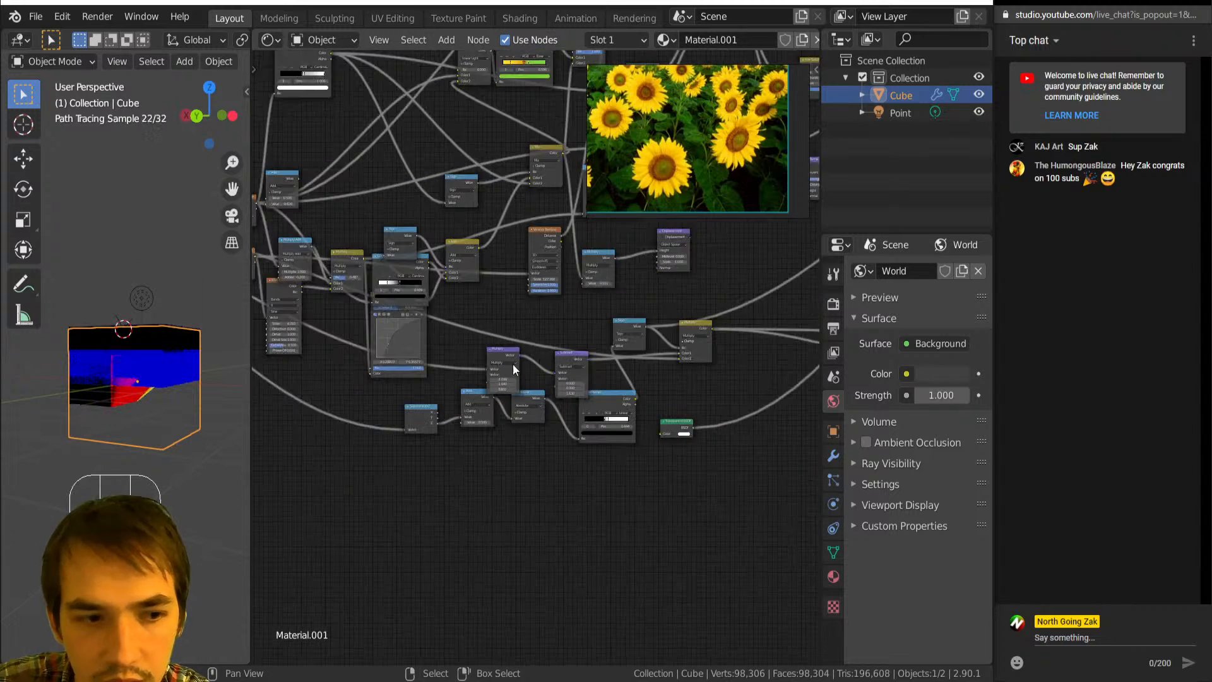
# Connect the vector node's output near the start of the tree to the second Vector input of the stem's Subtract node.
pyautogui.moveTo(513, 363)
pyautogui.mouseDown(button='middle')
pyautogui.moveTo(373, 346)
pyautogui.moveTo(527, 374)
pyautogui.mouseUp(button='middle')
pyautogui.scroll(-1, 526, 374)
pyautogui.moveTo(400, 335); pyautogui.dragTo(381, 330, button='middle')
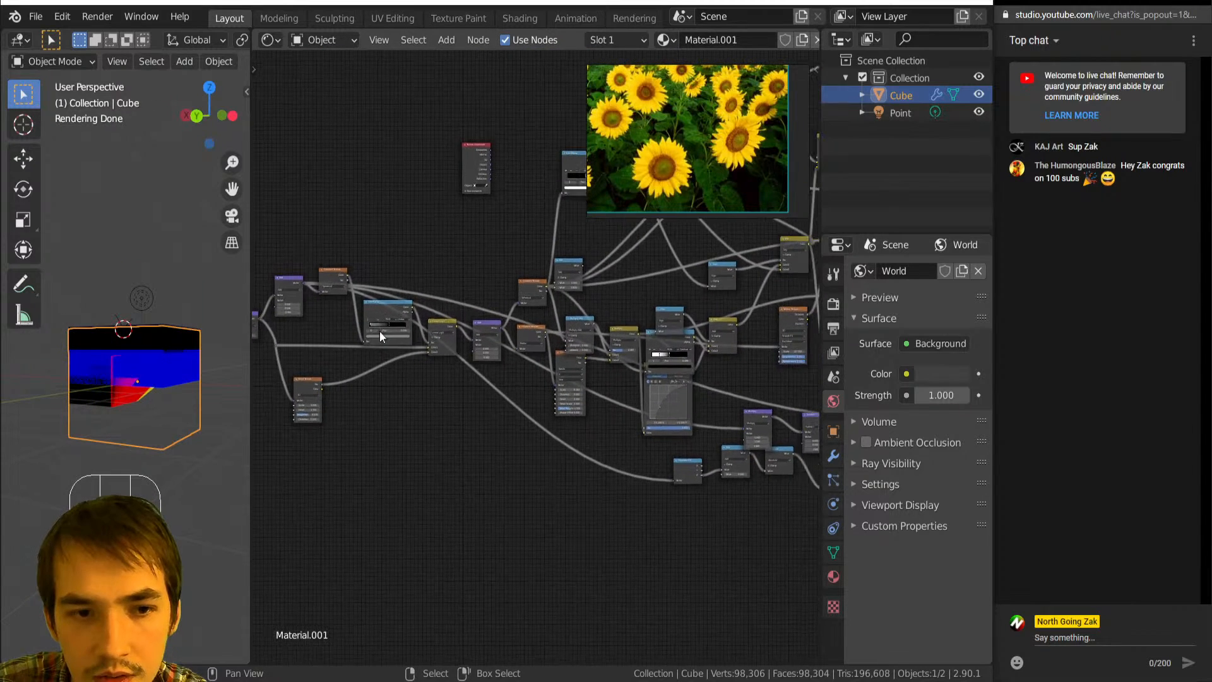
pyautogui.moveTo(303, 283); pyautogui.dragTo(802, 442)
pyautogui.moveTo(801, 442); pyautogui.dragTo(544, 393, button='middle')
pyautogui.scroll(6, 673, 433)
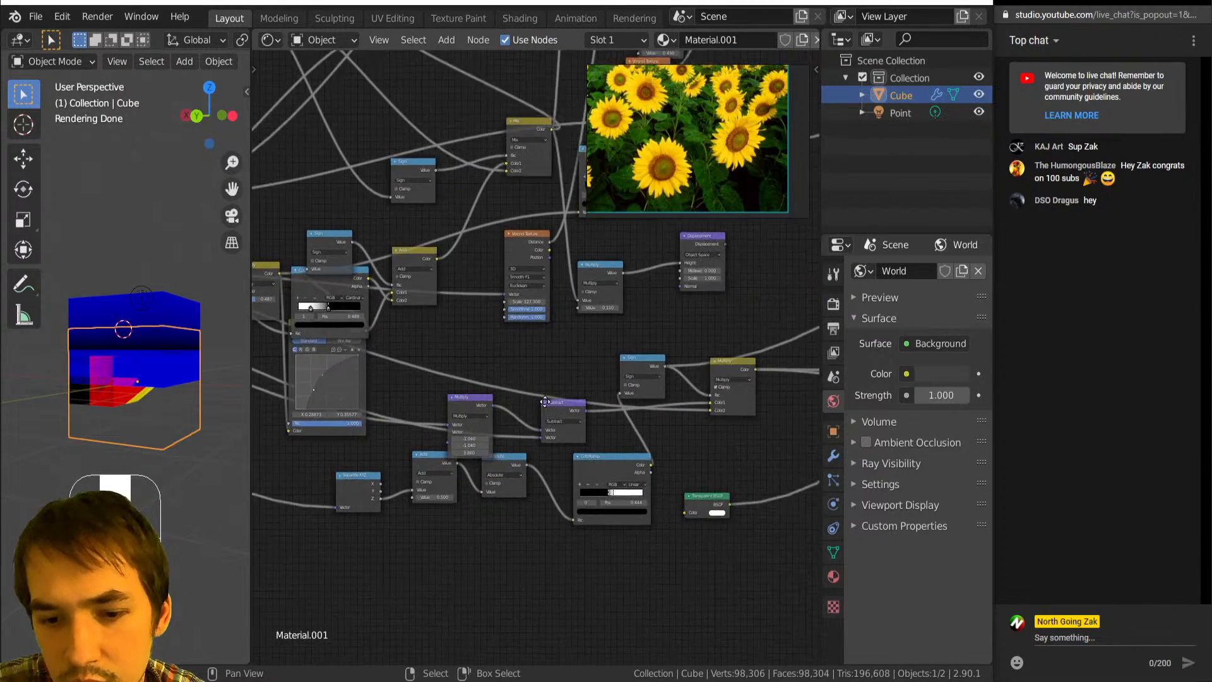
# Try other Z values on the stem's vector Multiply node, and undo the changes.
pyautogui.scroll(6, 541, 394)
pyautogui.moveTo(407, 511); pyautogui.dragTo(495, 424, button='middle')
pyautogui.scroll(6, 495, 424)
pyautogui.moveTo(495, 425)
pyautogui.keyDown('shift'); pyautogui.mouseDown()
pyautogui.moveTo(496, 436)
pyautogui.moveTo(524, 436)
pyautogui.moveTo(492, 436)
pyautogui.mouseUp(); pyautogui.keyUp('shift')
pyautogui.hotkey('ctrl', 'z')
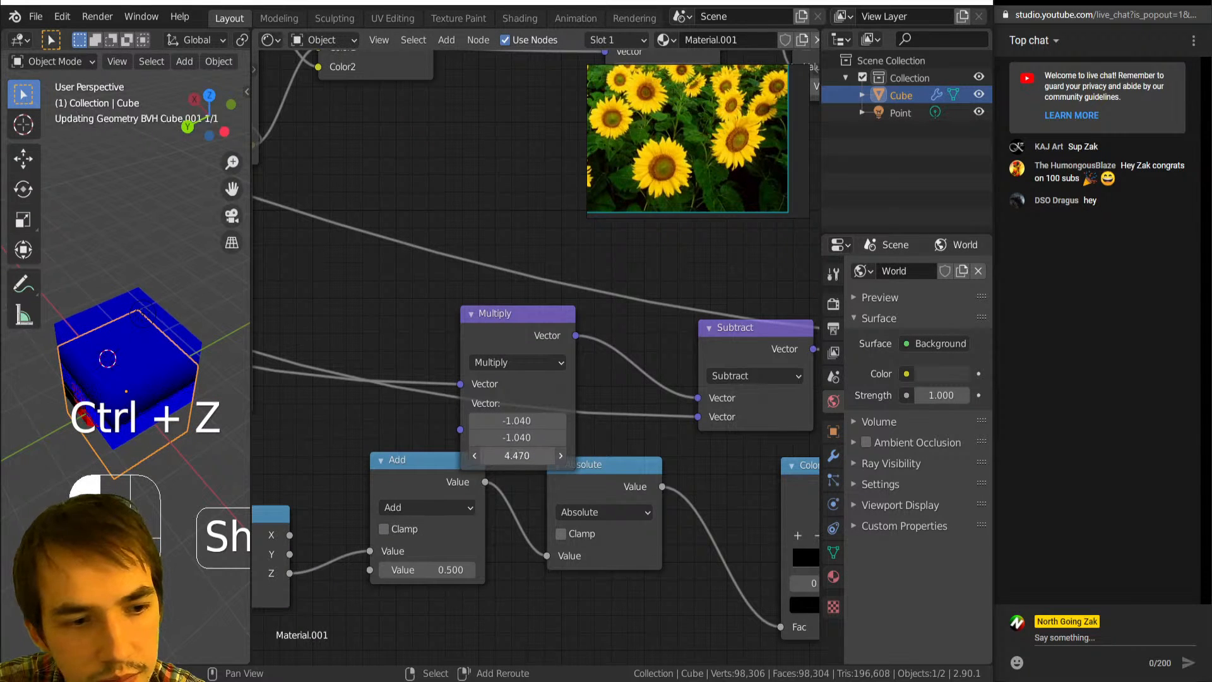
pyautogui.moveTo(517, 455); pyautogui.dragTo(550, 455)
pyautogui.hotkey('ctrl', 'z')
# Connect the flower's Displacement node to the Material Output's Displacement input in place of the stem's color Multiply.
pyautogui.scroll(-4, 677, 365)
pyautogui.moveTo(677, 366); pyautogui.dragTo(315, 606, button='middle')
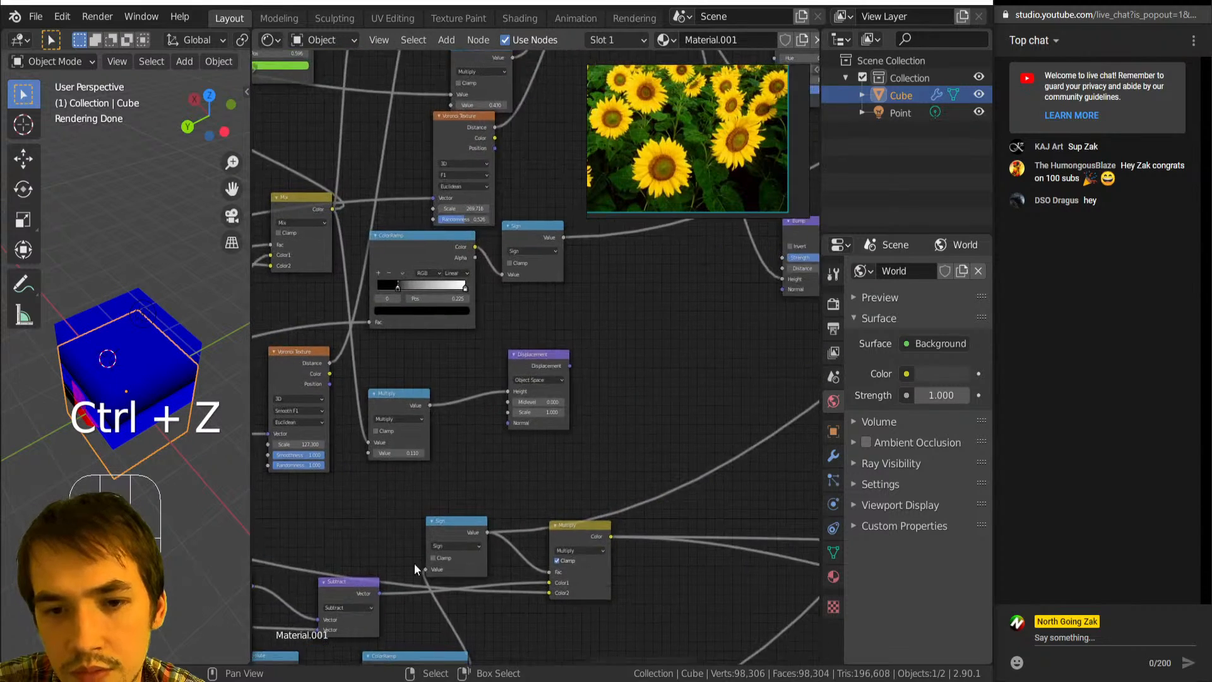
pyautogui.scroll(-8, 548, 454)
pyautogui.moveTo(550, 454); pyautogui.dragTo(382, 569, button='middle')
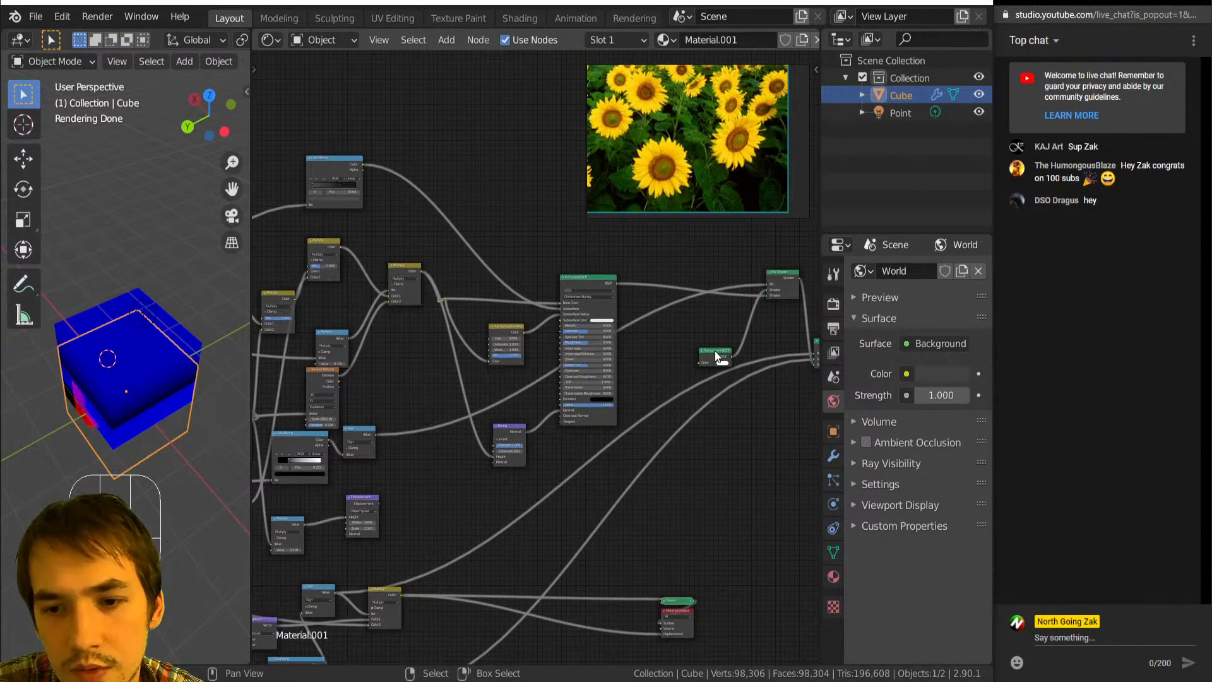
pyautogui.moveTo(714, 351); pyautogui.dragTo(631, 346, button='middle')
pyautogui.moveTo(475, 422); pyautogui.dragTo(483, 388, button='middle')
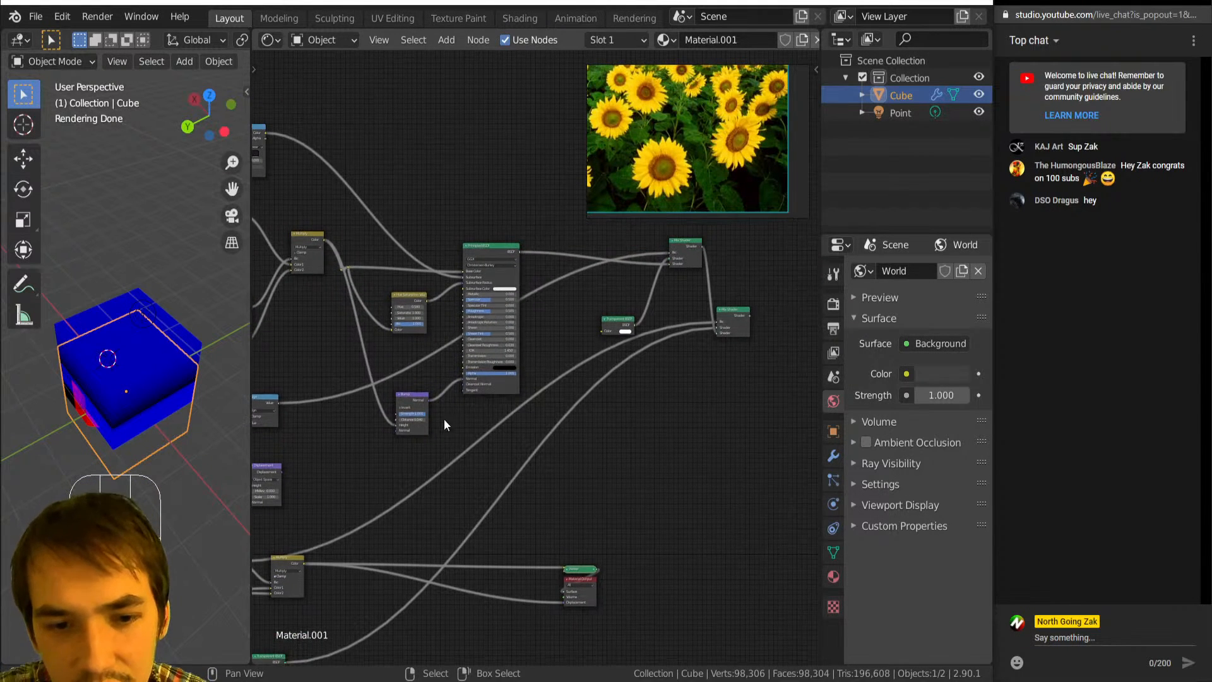
pyautogui.moveTo(385, 423); pyautogui.dragTo(342, 451, button='middle')
pyautogui.moveTo(332, 447); pyautogui.dragTo(613, 576)
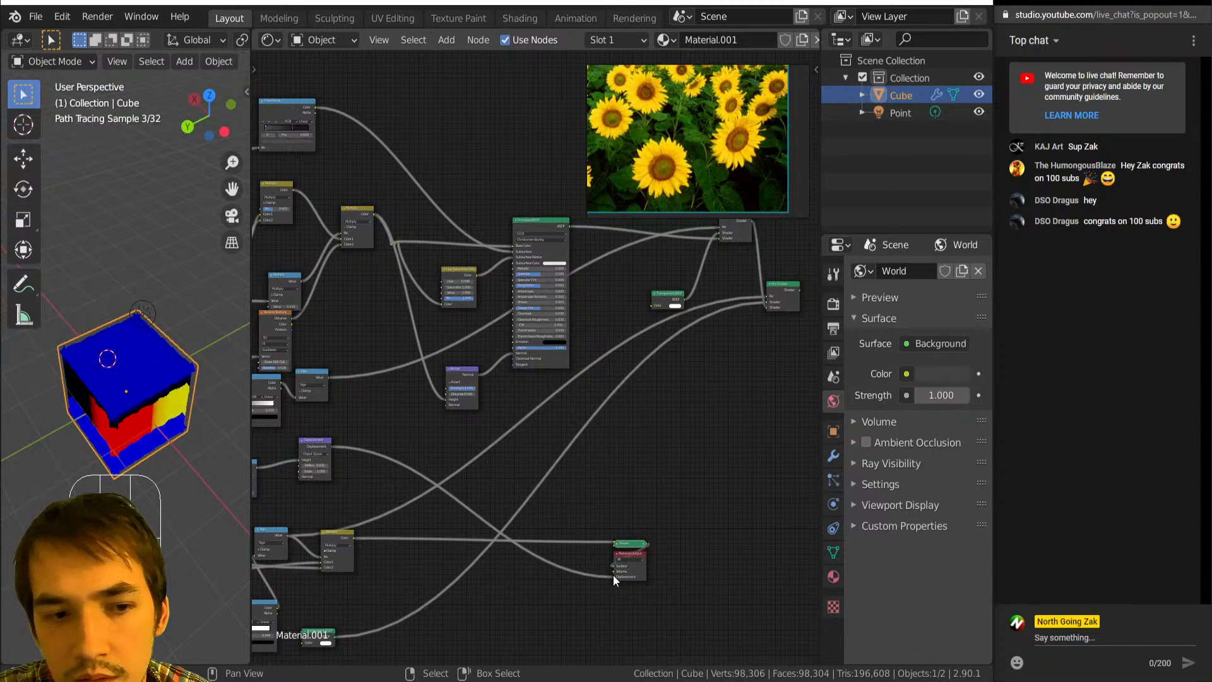
# Connect the final Mix Shader to the Material Output's Surface and inspect the sunflower up close in the viewport.
pyautogui.click(790, 300)
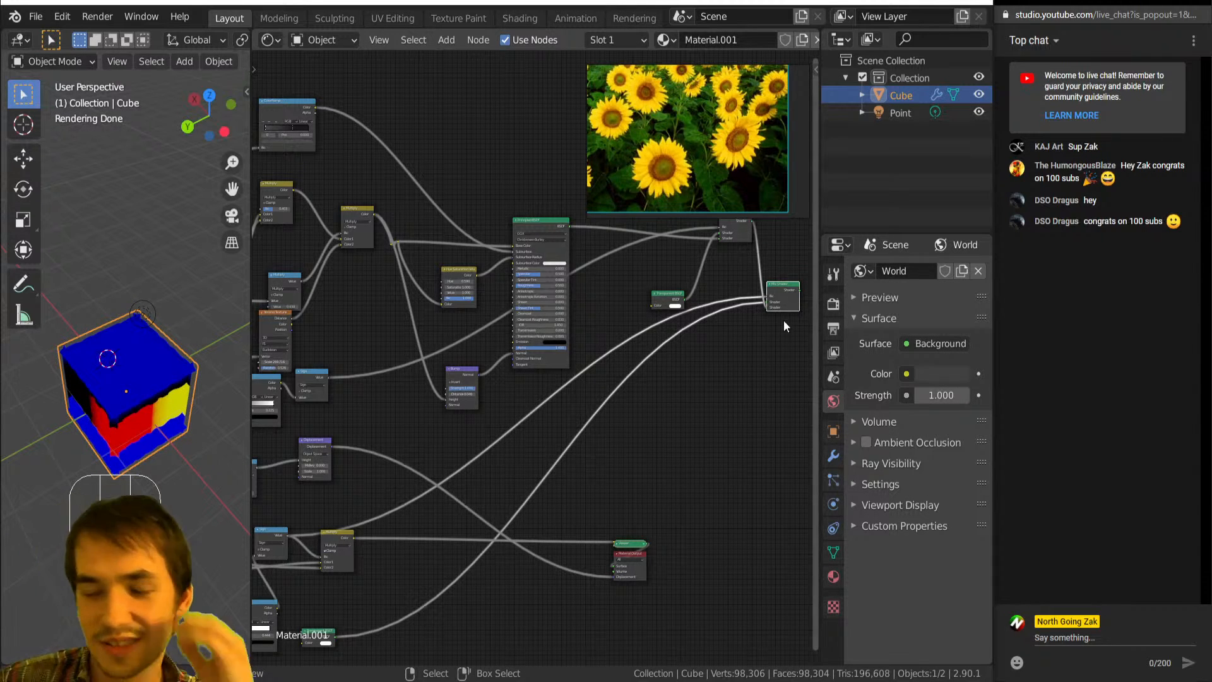
pyautogui.moveTo(208, 392)
pyautogui.mouseDown(button='middle')
pyautogui.moveTo(166, 400)
pyautogui.moveTo(152, 366)
pyautogui.moveTo(147, 397)
pyautogui.mouseUp(button='middle')
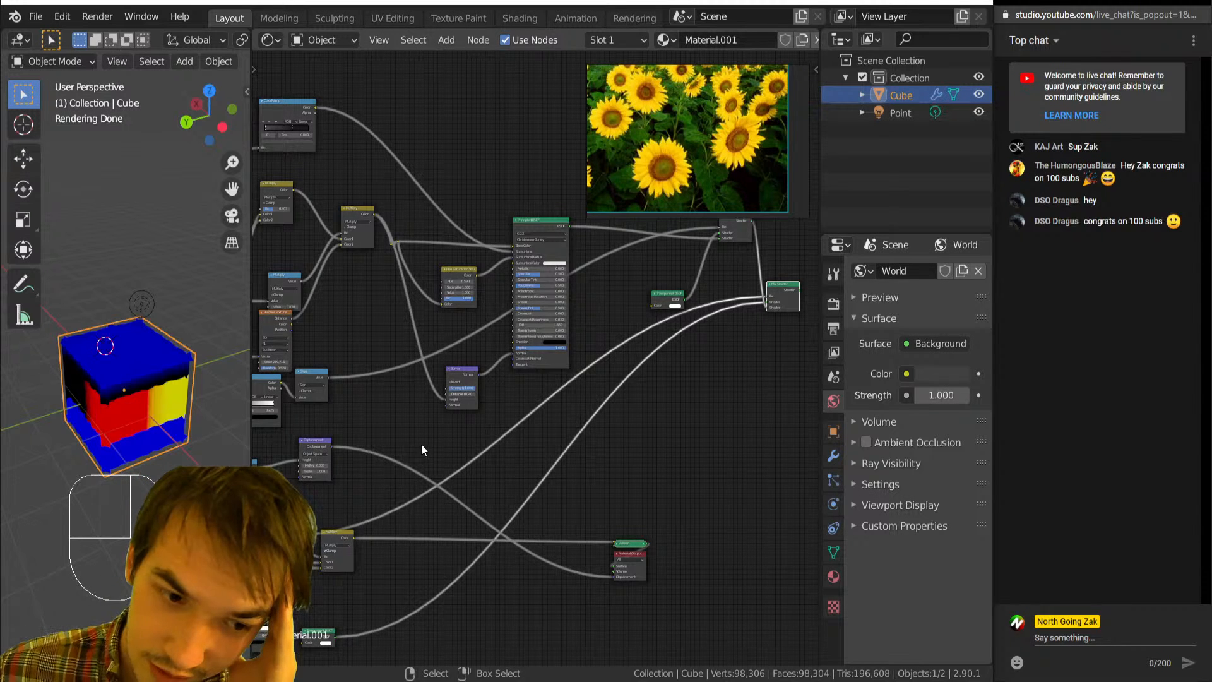
pyautogui.scroll(-3, 422, 444)
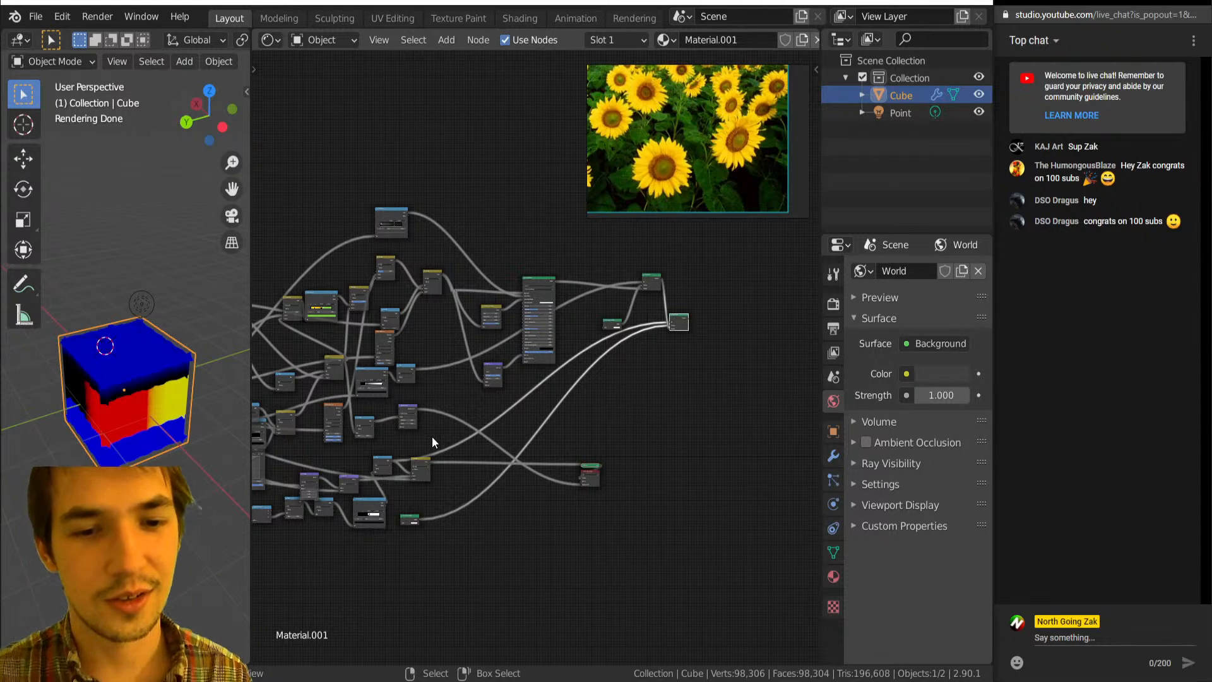
pyautogui.scroll(6, 517, 411)
pyautogui.moveTo(786, 324); pyautogui.dragTo(683, 411, button='middle')
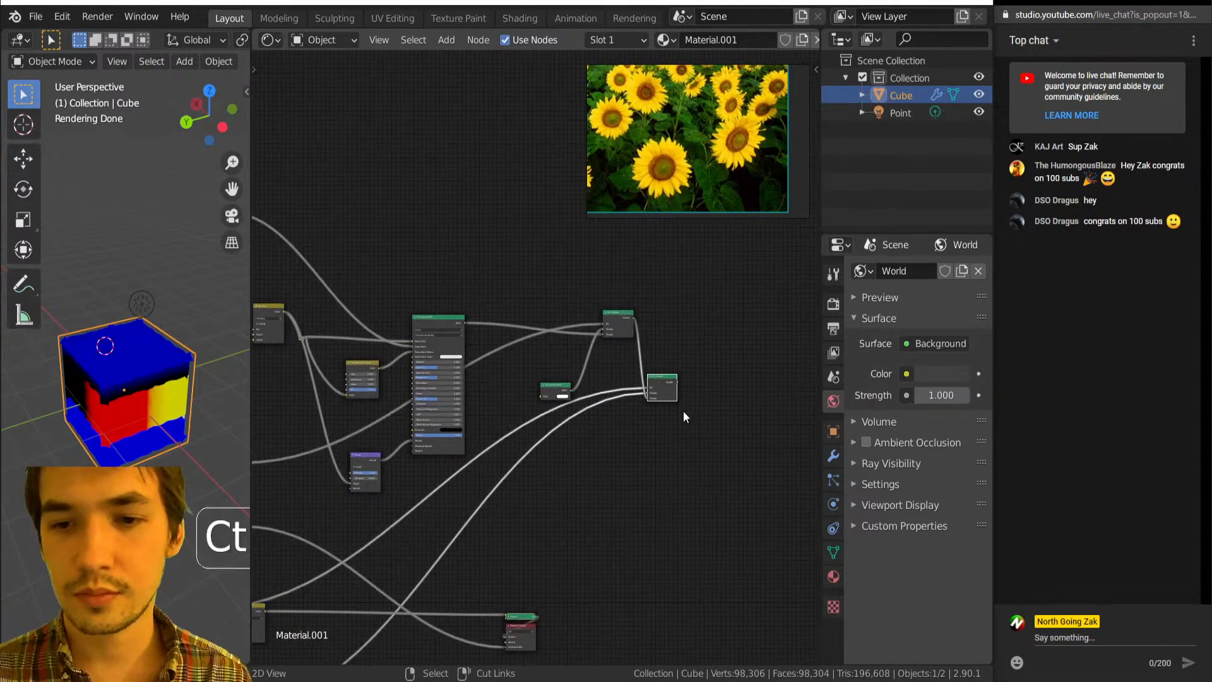
pyautogui.keyDown('ctrl'); pyautogui.keyDown('shift'); pyautogui.click(671, 389); pyautogui.keyUp('shift'); pyautogui.keyUp('ctrl')
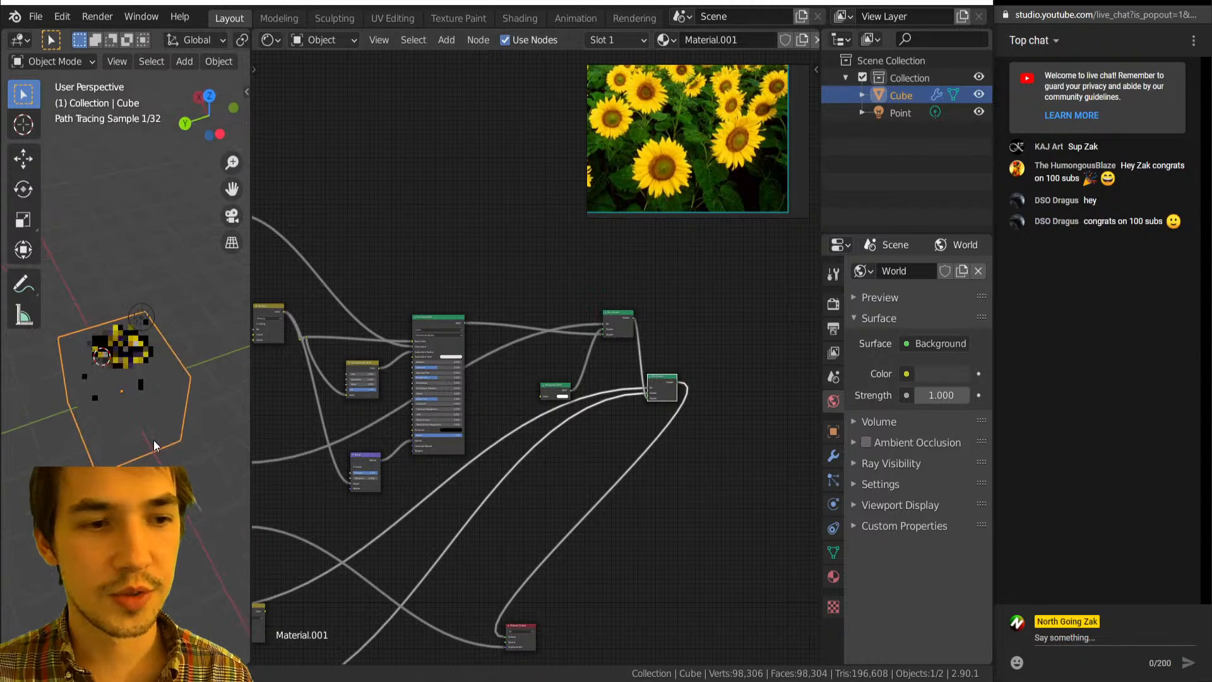
pyautogui.scroll(3, 96, 412)
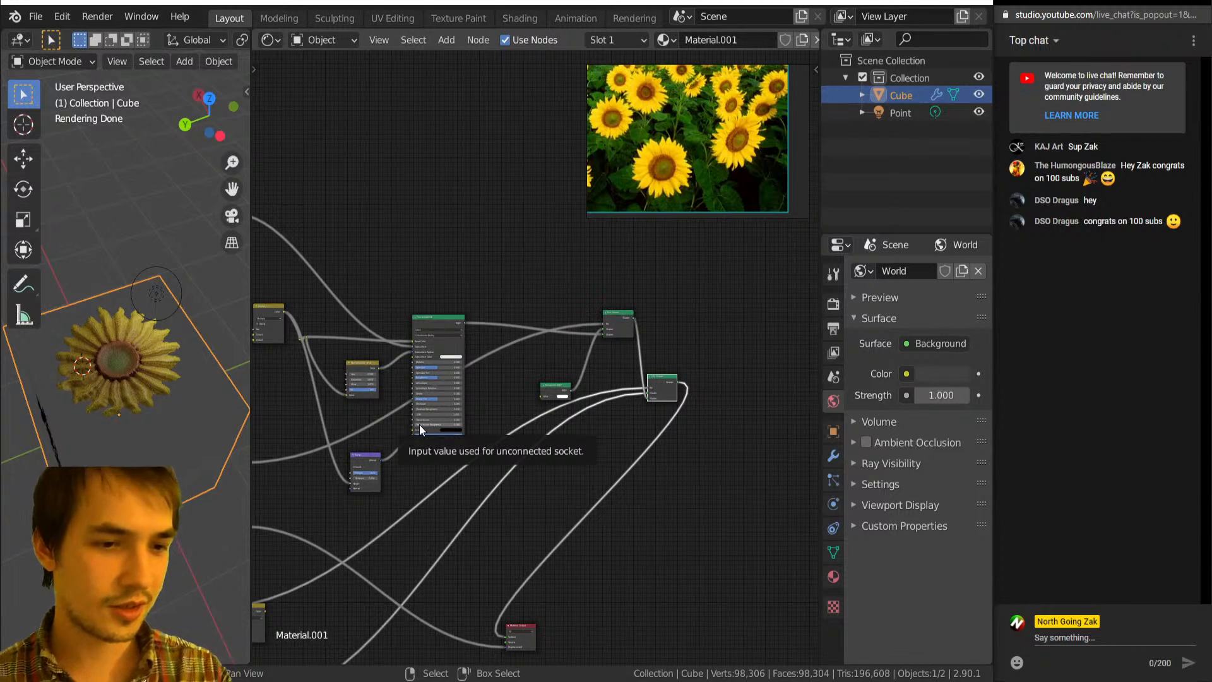
pyautogui.scroll(-3, 422, 414)
pyautogui.moveTo(385, 411); pyautogui.dragTo(582, 325, button='middle')
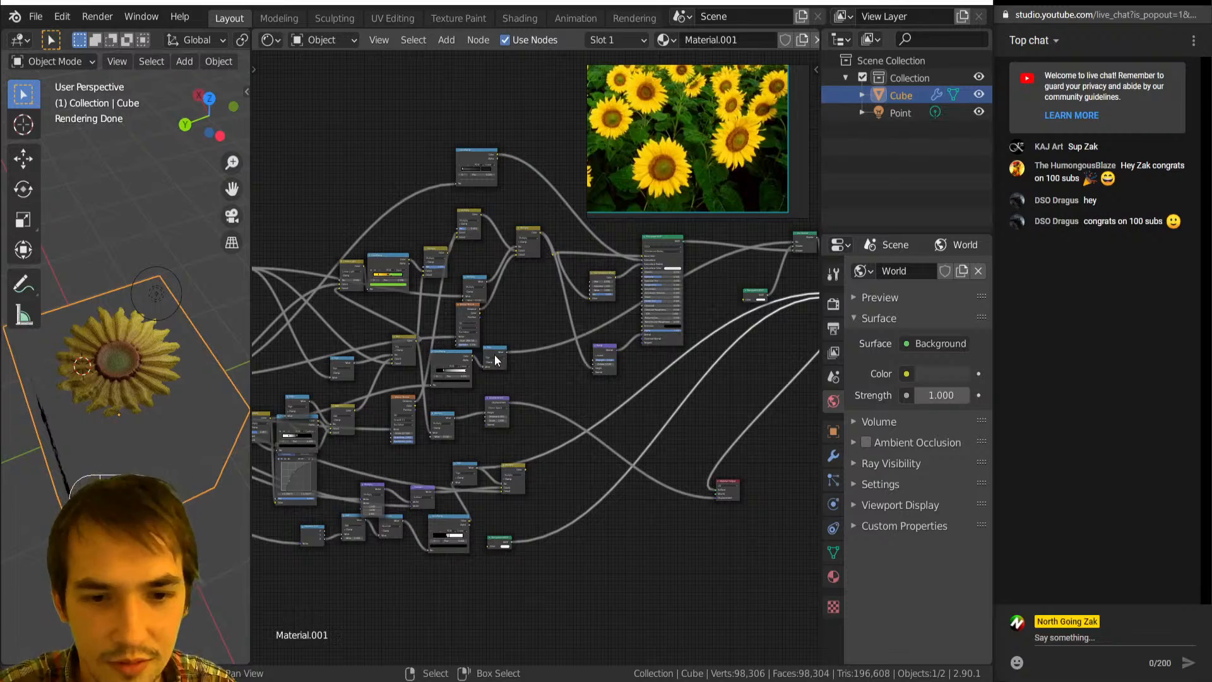
# Delete the entire stem branch of nodes along the lower edge of the node tree, including its shader.
pyautogui.scroll(6, 495, 355)
pyautogui.moveTo(506, 344); pyautogui.dragTo(665, 385, button='middle')
pyautogui.scroll(5, 128, 384)
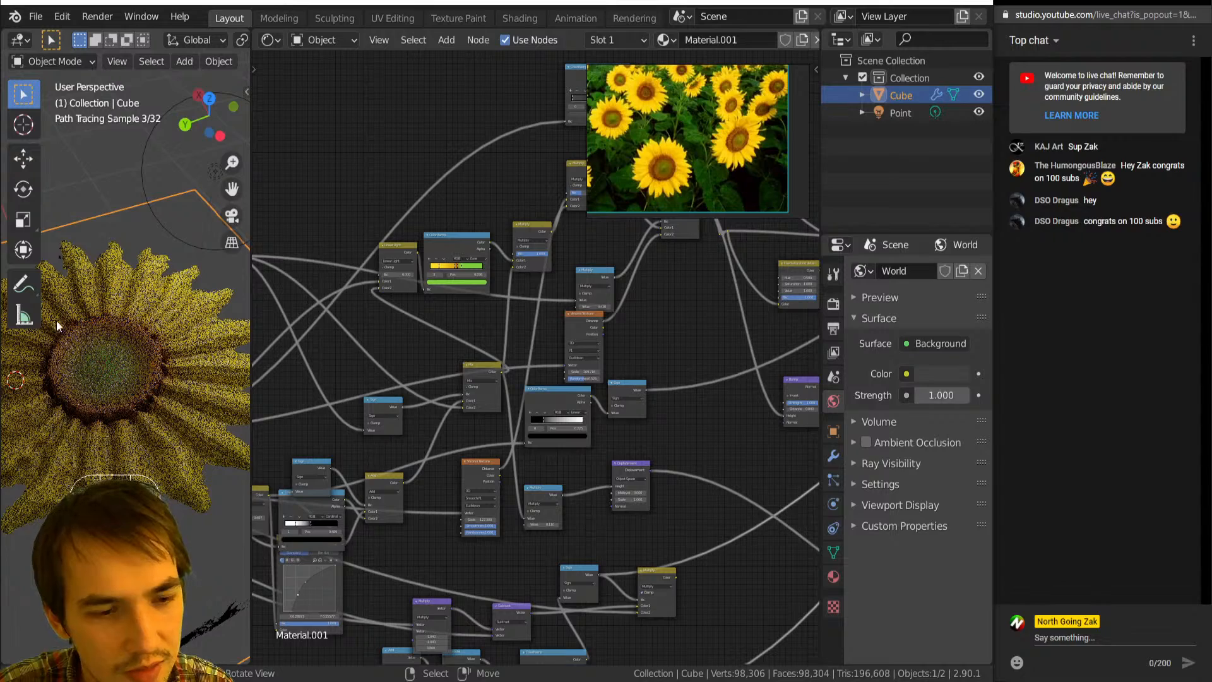
pyautogui.scroll(-4, 442, 303)
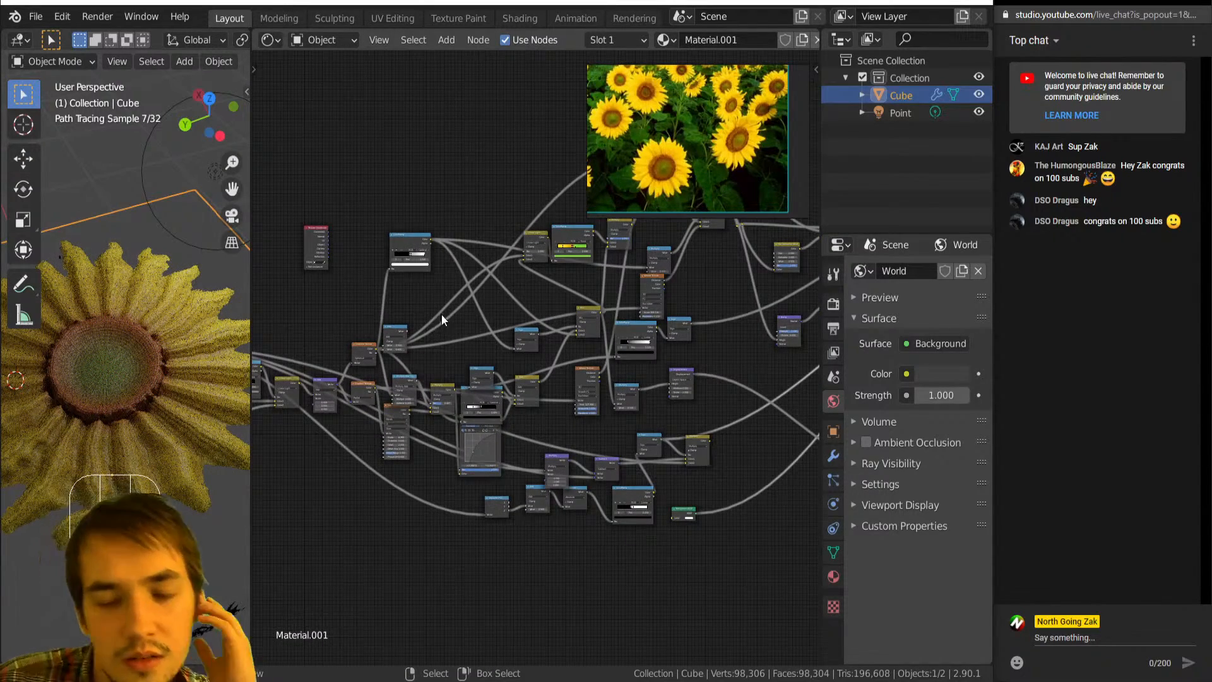
pyautogui.press('Home')
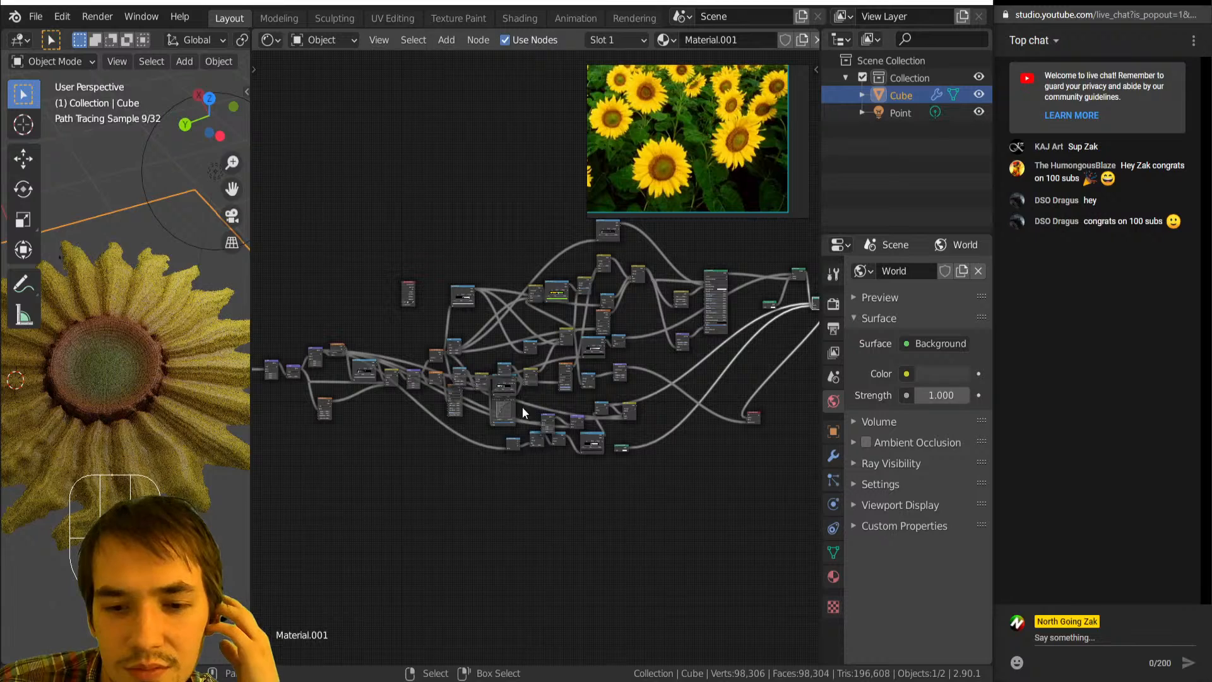
pyautogui.moveTo(521, 408); pyautogui.dragTo(637, 467)
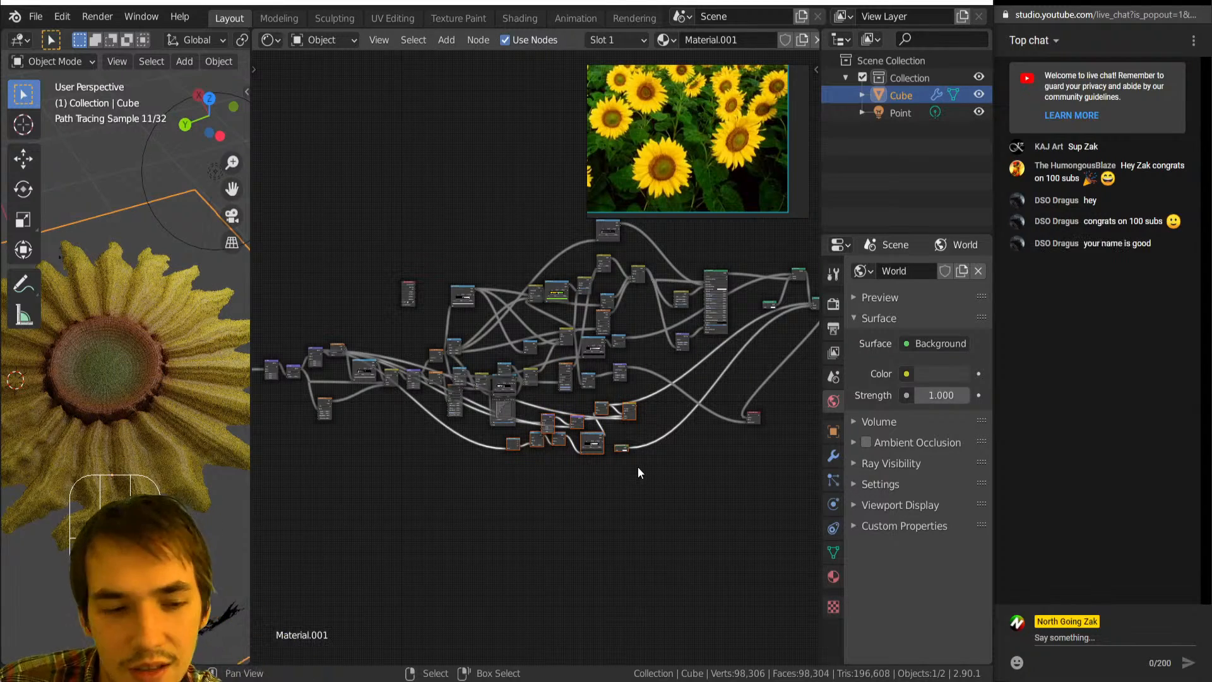
pyautogui.press('Delete')
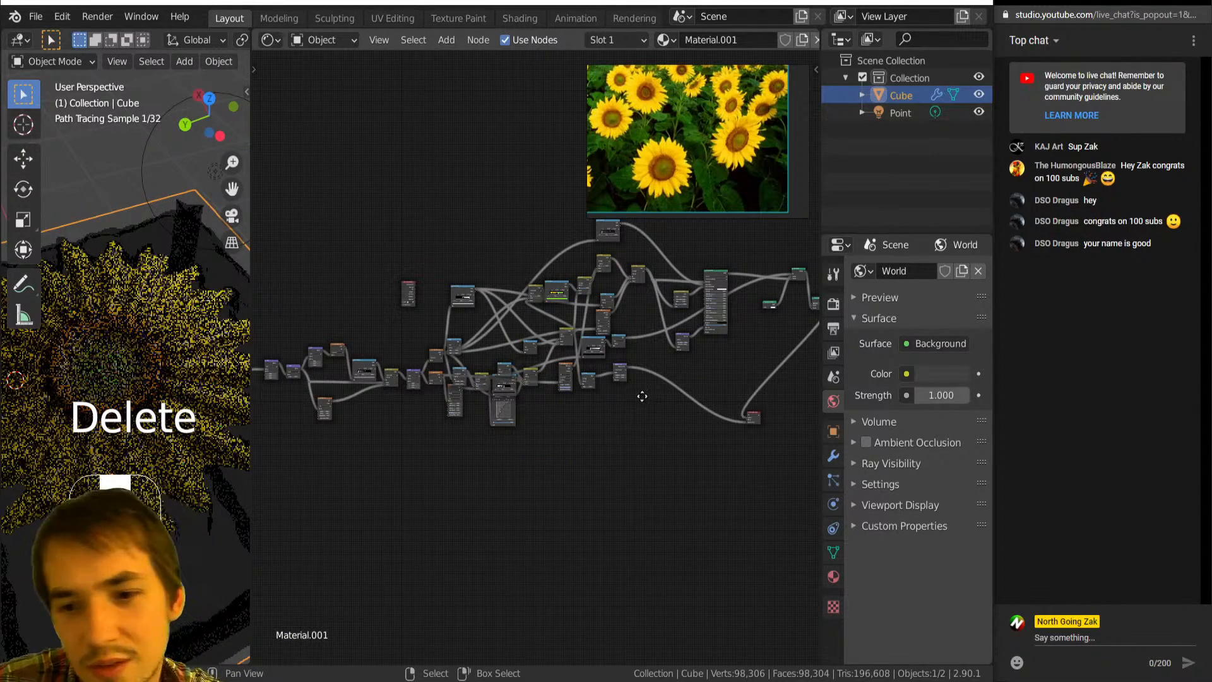
# Connect the flower's Mix Shader directly to the Material Output's Surface, bypassing the final Mix Shader.
pyautogui.moveTo(642, 396); pyautogui.dragTo(562, 404, button='middle')
pyautogui.scroll(2, 547, 374)
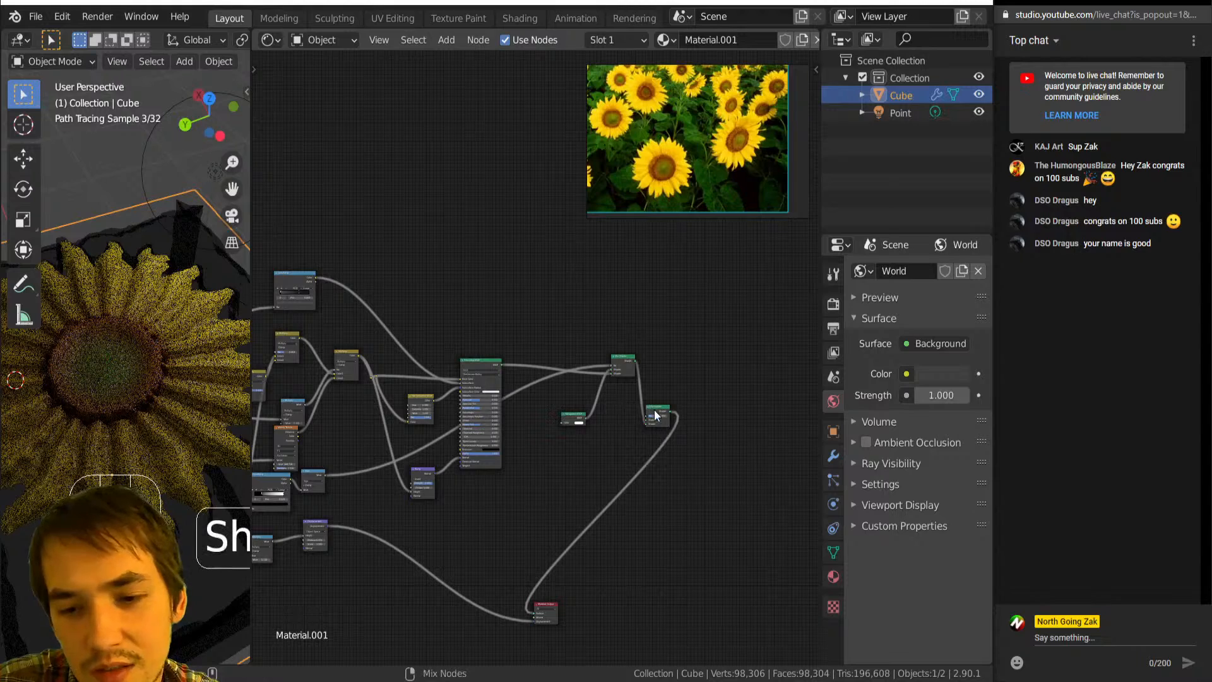
pyautogui.keyDown('ctrl'); pyautogui.keyDown('shift'); pyautogui.click(654, 411); pyautogui.keyUp('shift'); pyautogui.keyUp('ctrl')
pyautogui.keyDown('ctrl'); pyautogui.keyDown('shift'); pyautogui.click(620, 367); pyautogui.keyUp('shift'); pyautogui.keyUp('ctrl')
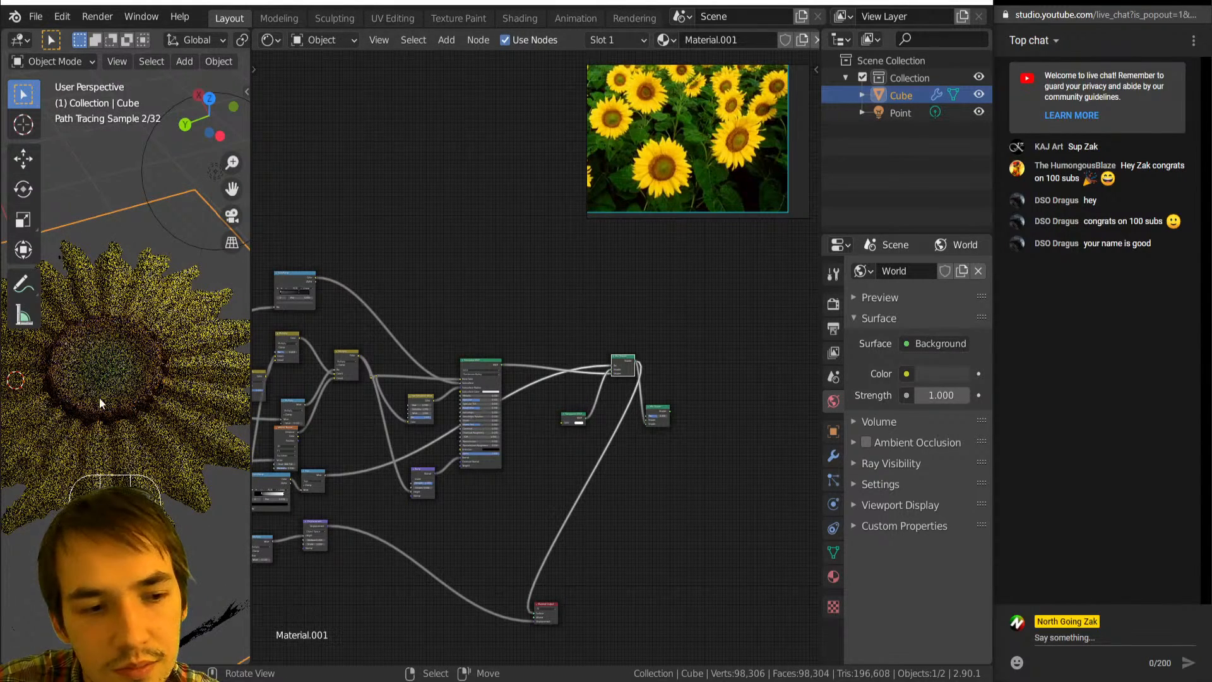
# Move the Material Output node beside the shaders and delete the leftover final Mix Shader.
pyautogui.moveTo(483, 529); pyautogui.dragTo(571, 586, button='middle')
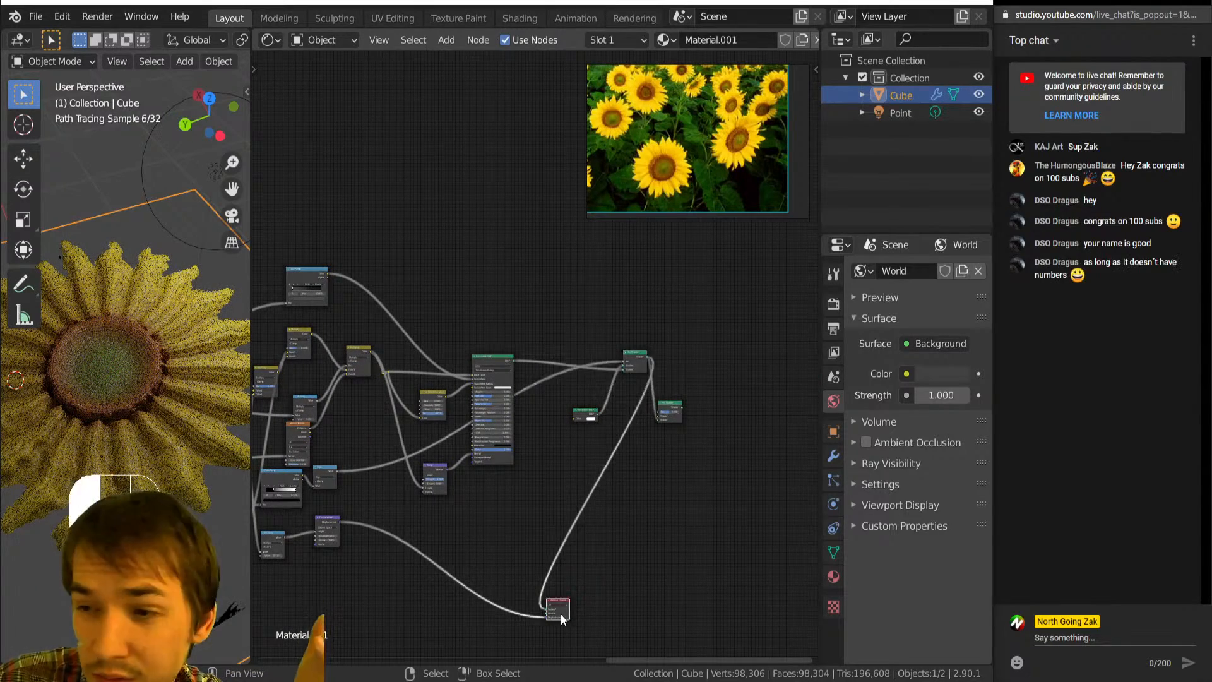
pyautogui.moveTo(560, 613); pyautogui.dragTo(730, 397)
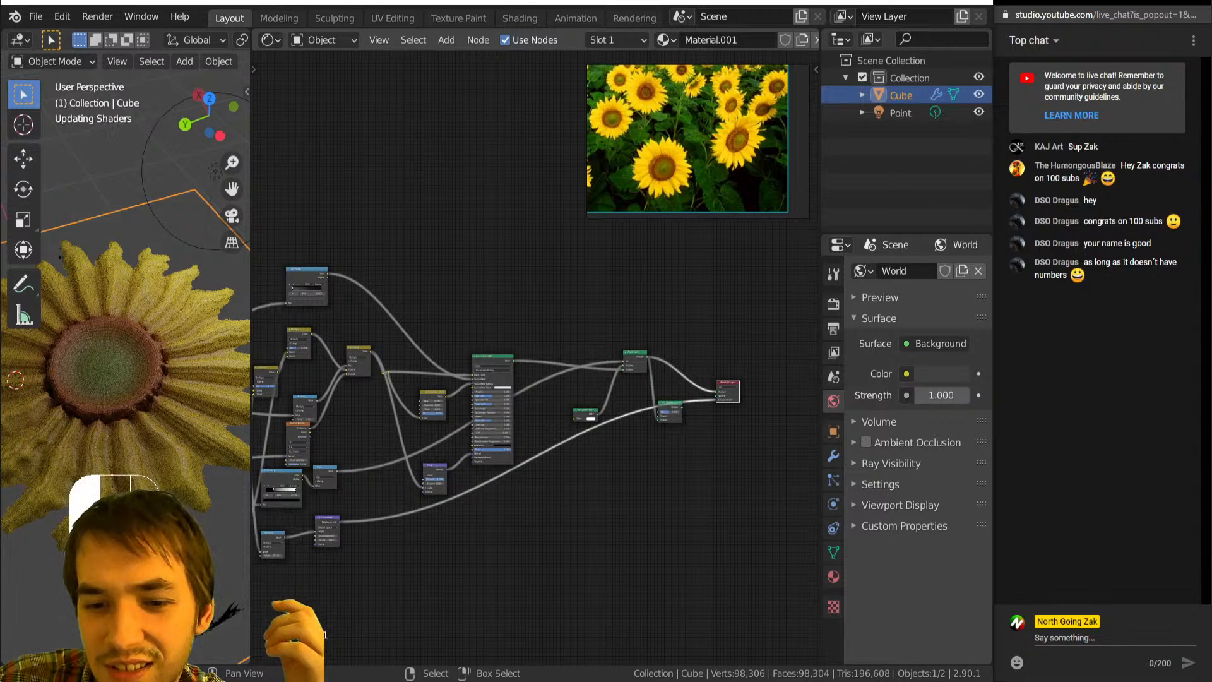
pyautogui.click(679, 419)
pyautogui.press('Delete')
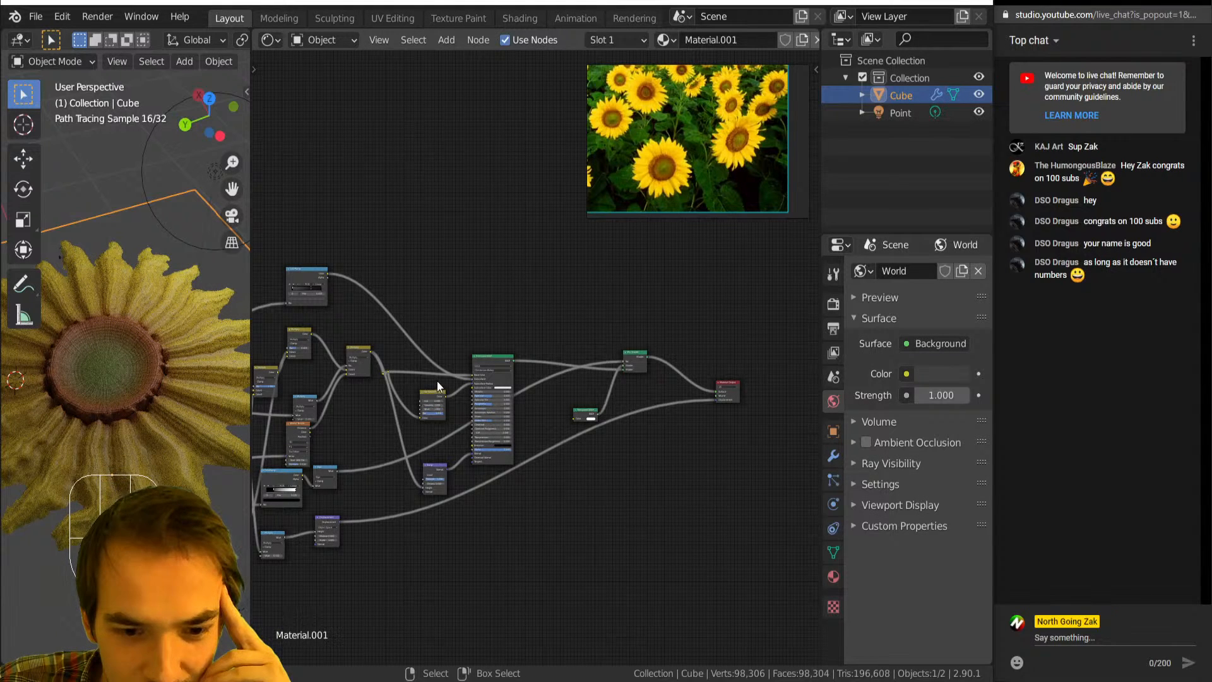
# Shift the reroute point on the color link closer to the Principled BSDF.
pyautogui.moveTo(437, 381); pyautogui.dragTo(540, 368, button='middle')
pyautogui.scroll(3, 543, 372)
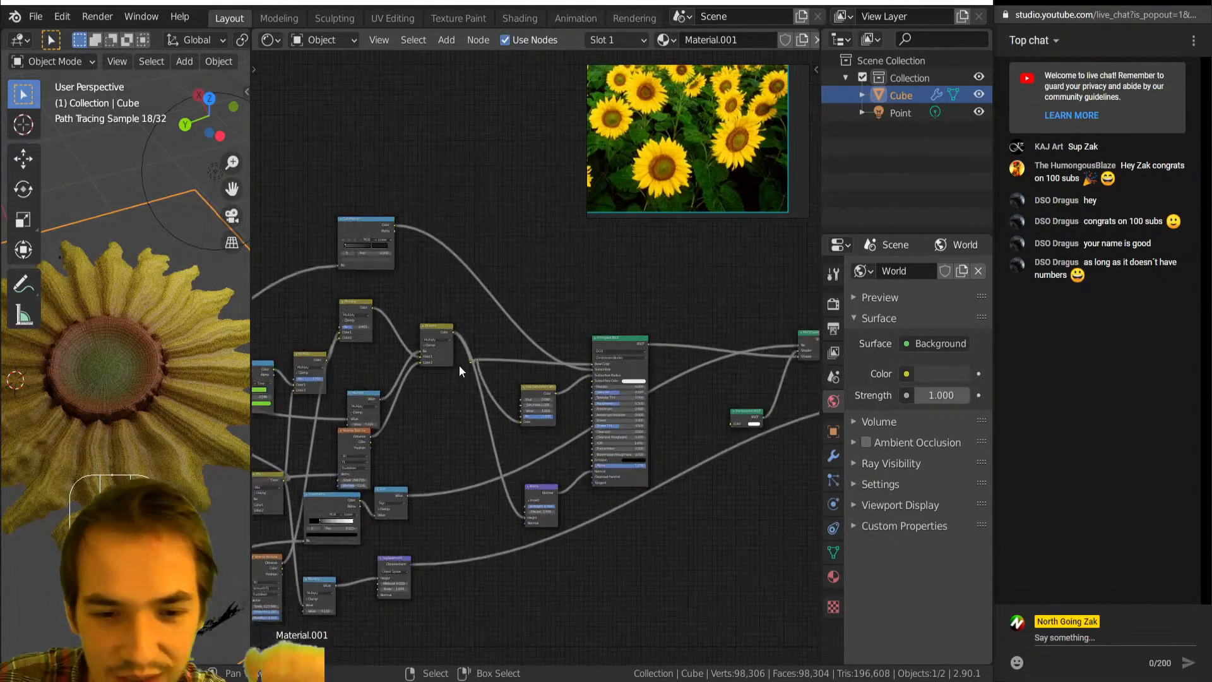
pyautogui.scroll(1, 460, 365)
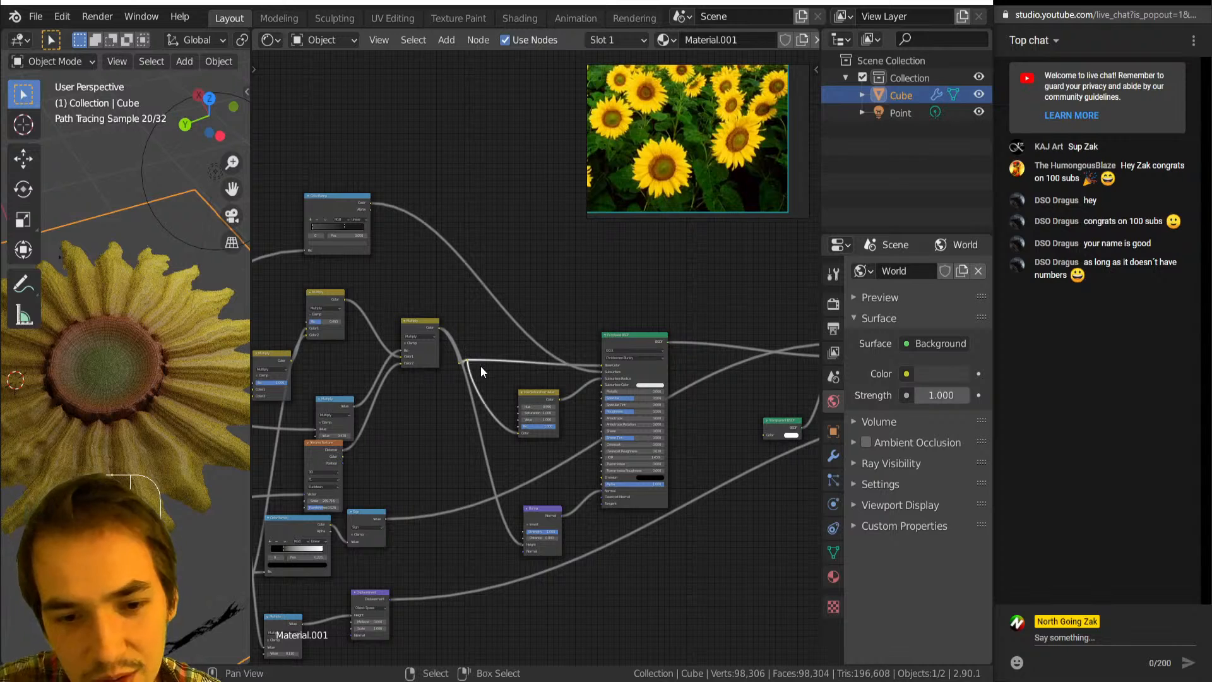
pyautogui.press('g')
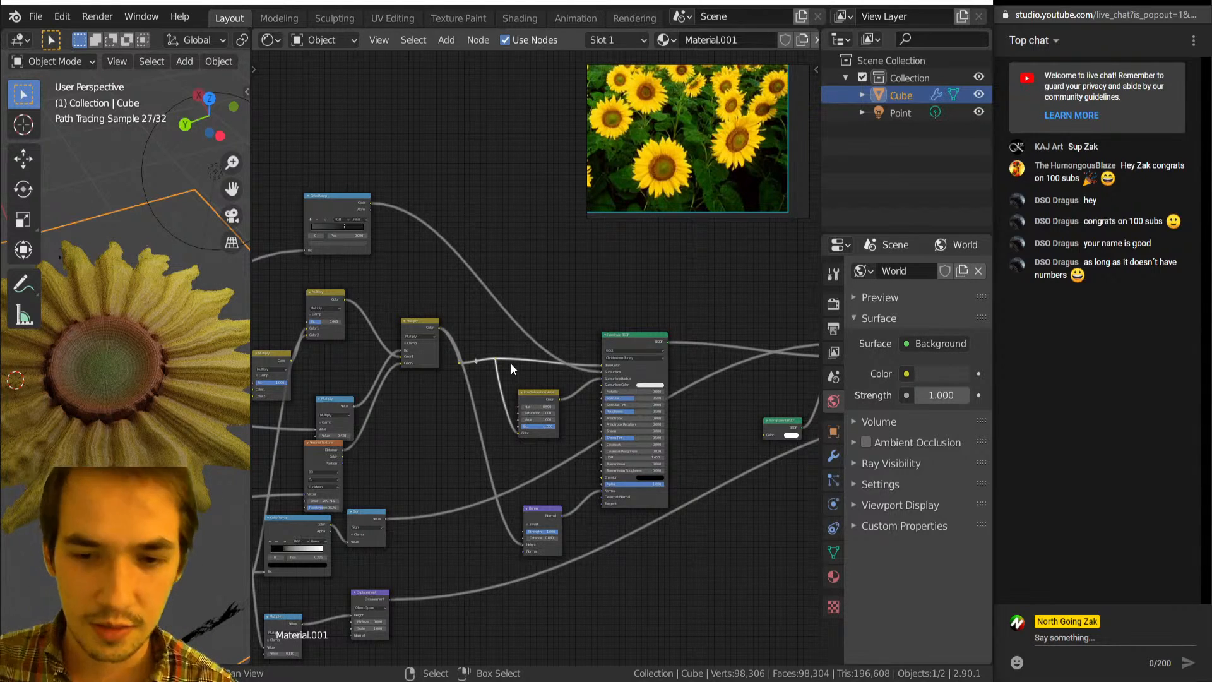
# Preview the flower's height Mix node and the Sign node feeding its factor.
pyautogui.scroll(-3, 510, 366)
pyautogui.moveTo(506, 406); pyautogui.dragTo(584, 327, button='middle')
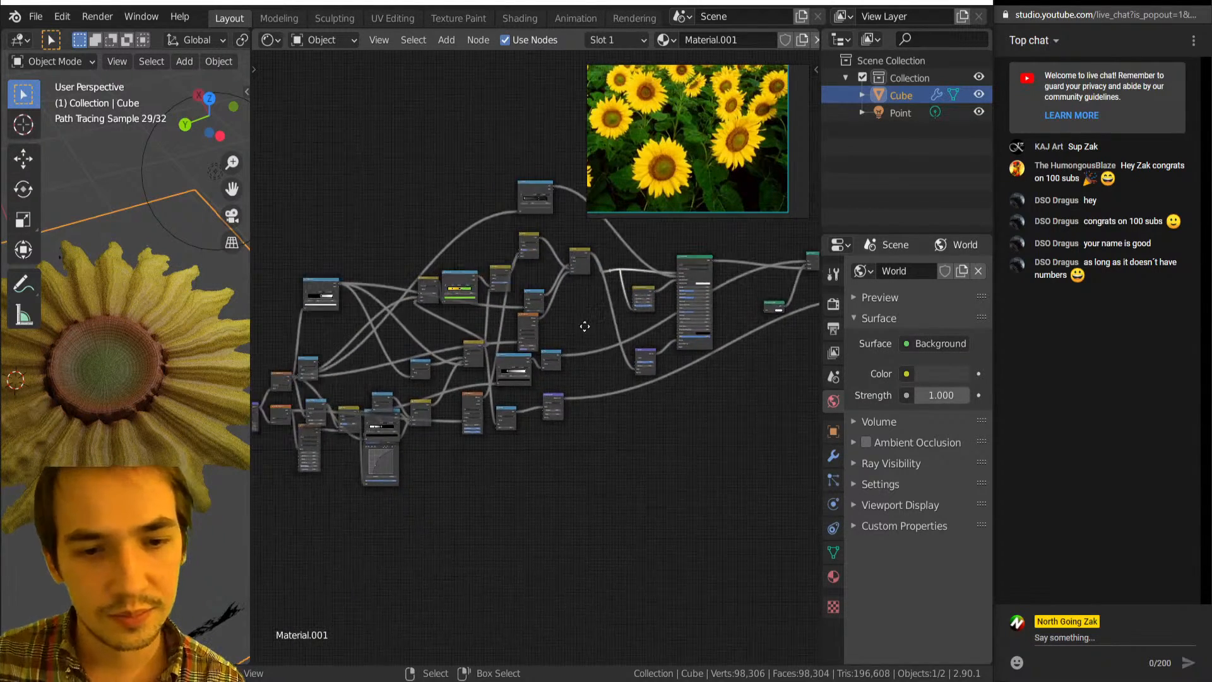
pyautogui.scroll(4, 522, 357)
pyautogui.moveTo(416, 388); pyautogui.dragTo(505, 393, button='middle')
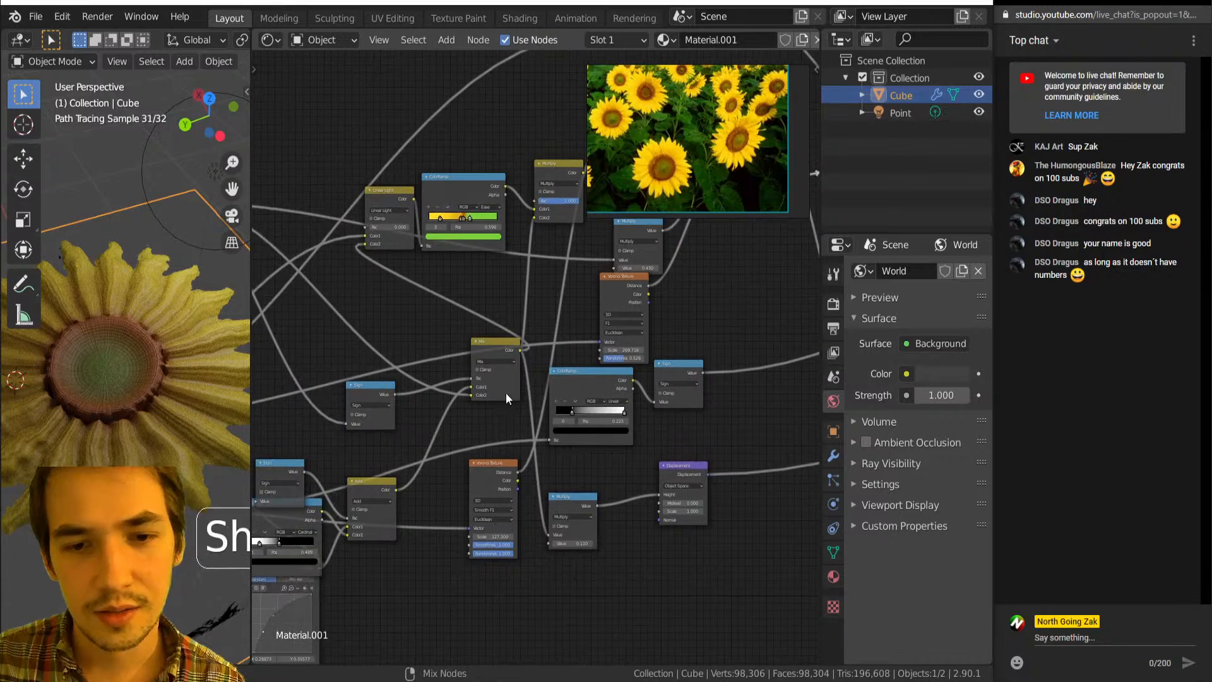
pyautogui.keyDown('ctrl'); pyautogui.keyDown('shift'); pyautogui.click(506, 391); pyautogui.keyUp('shift'); pyautogui.keyUp('ctrl')
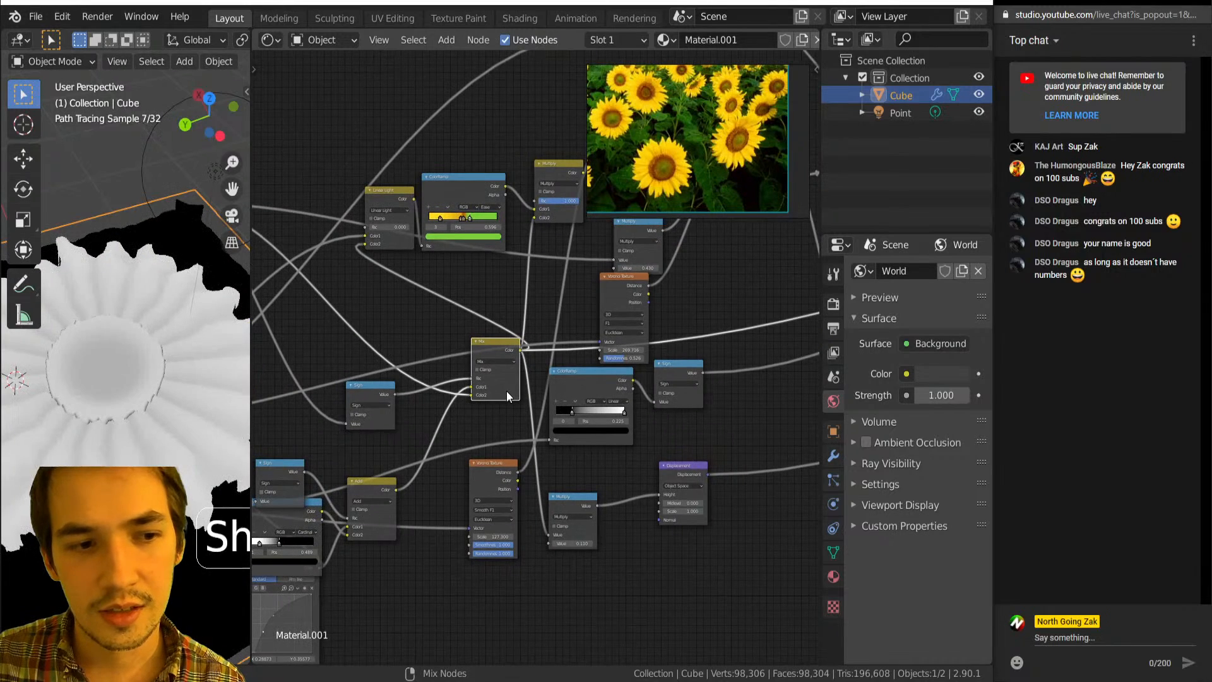
pyautogui.keyDown('ctrl'); pyautogui.keyDown('shift'); pyautogui.click(368, 395); pyautogui.keyUp('shift'); pyautogui.keyUp('ctrl')
# Move the petals' Add node just below the Sign node and preview the Add and Multiply outputs.
pyautogui.moveTo(490, 389); pyautogui.dragTo(567, 404, button='middle')
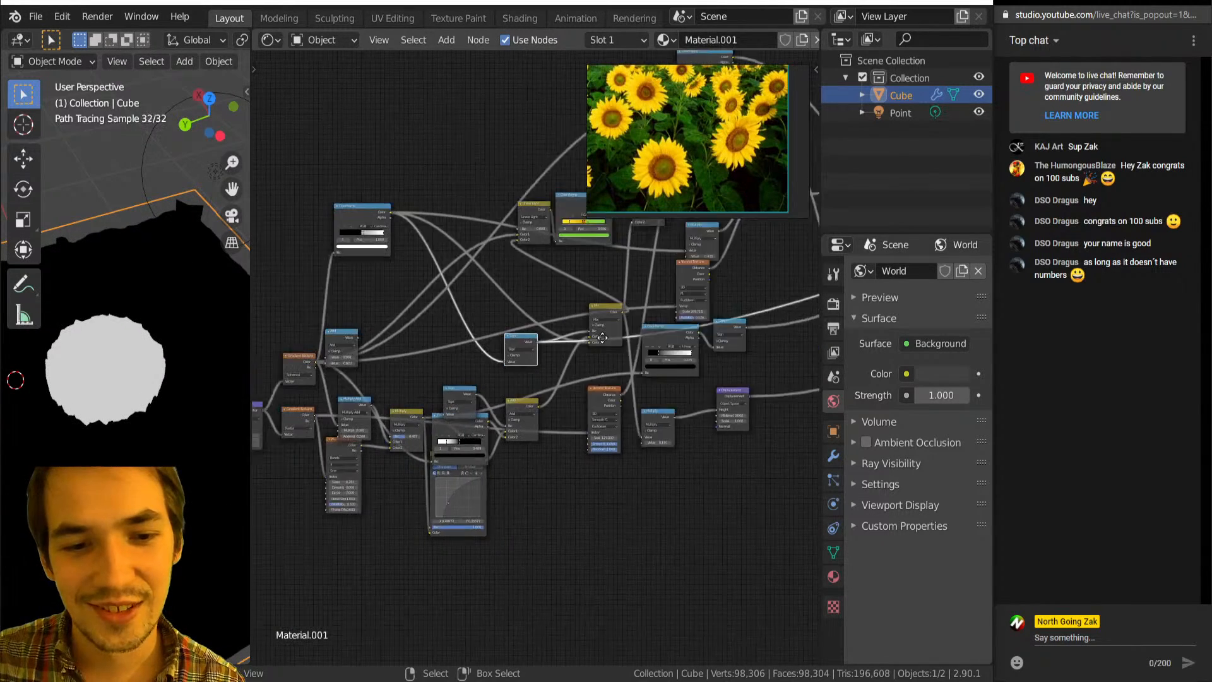
pyautogui.moveTo(592, 418); pyautogui.dragTo(594, 377)
pyautogui.keyDown('ctrl'); pyautogui.keyDown('shift'); pyautogui.click(595, 376); pyautogui.keyUp('shift'); pyautogui.keyUp('ctrl')
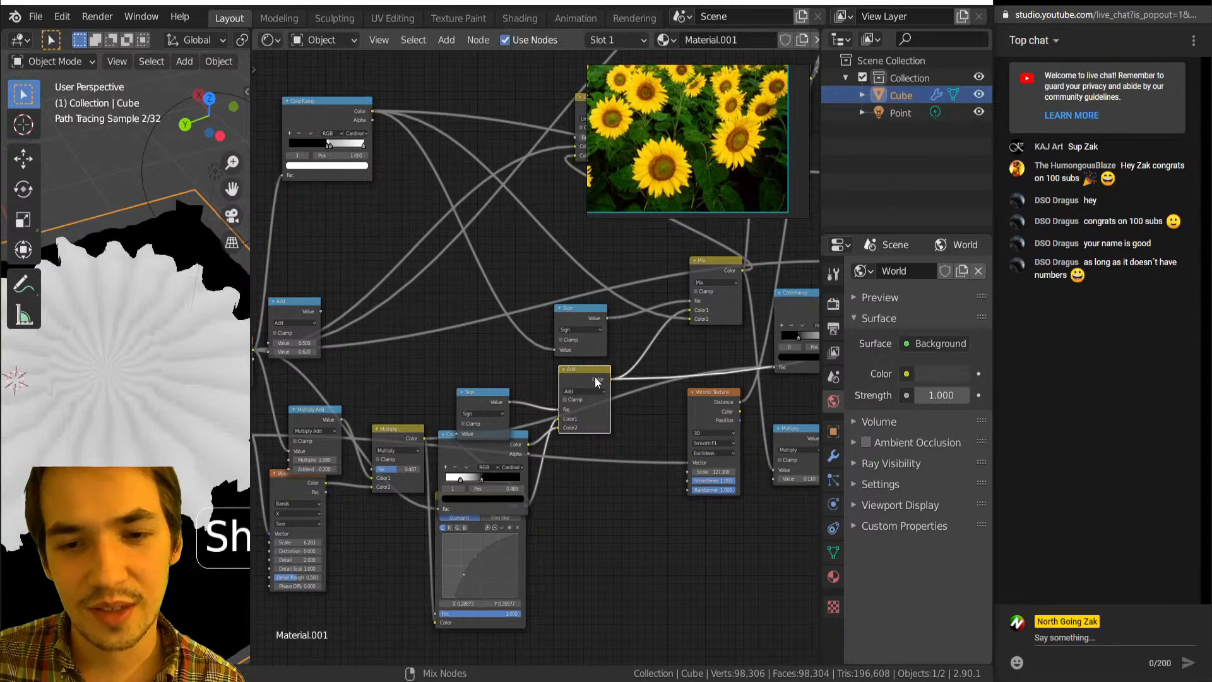
pyautogui.scroll(-2, 535, 380)
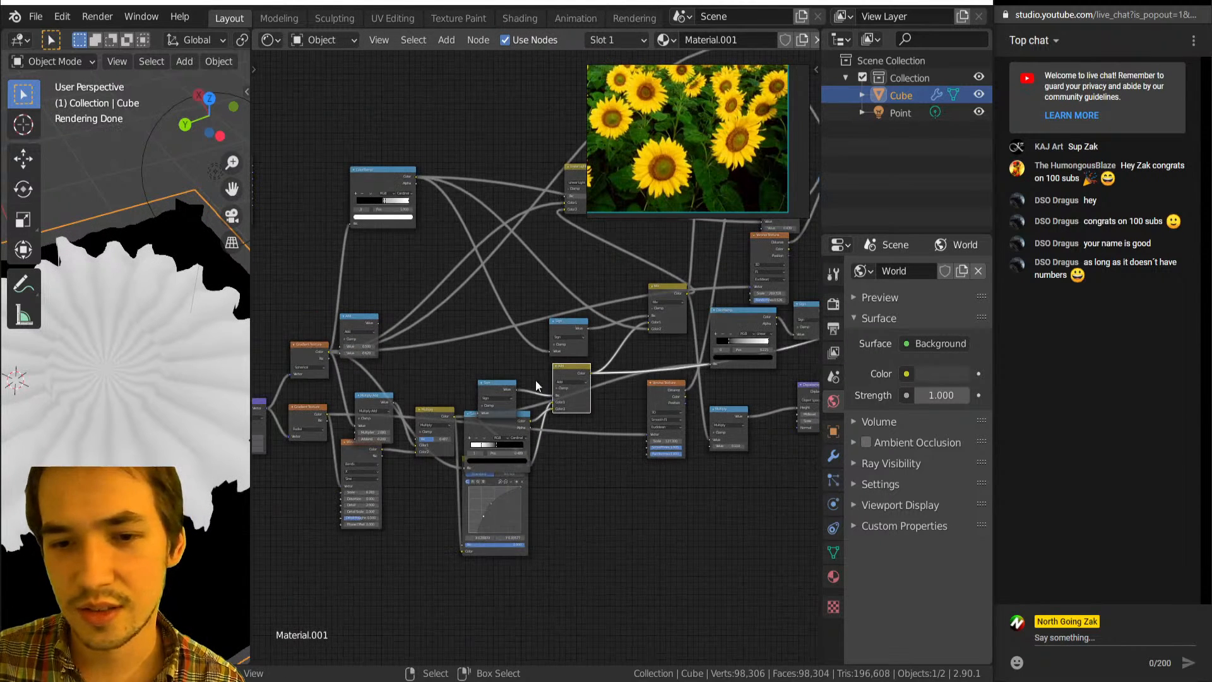
pyautogui.keyDown('ctrl'); pyautogui.keyDown('shift'); pyautogui.click(437, 411); pyautogui.keyUp('shift'); pyautogui.keyUp('ctrl')
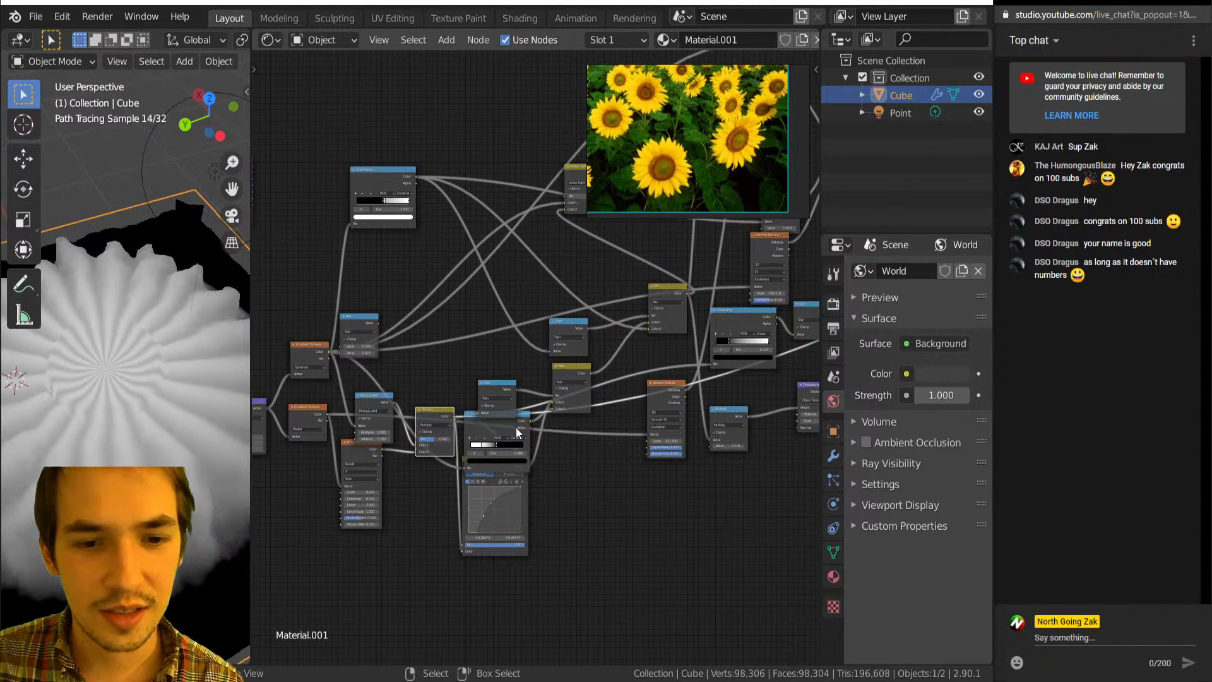
pyautogui.scroll(1, 278, 486)
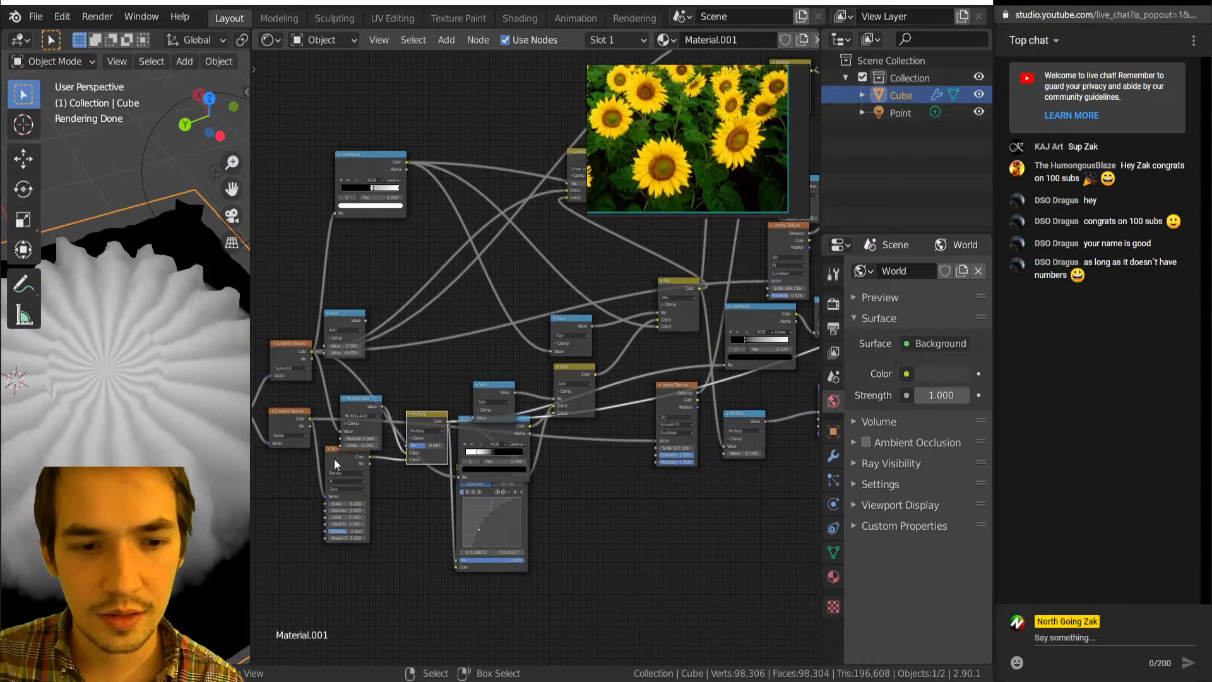
# Move the petals' Wave Texture node clear of its neighbours and switch its type to Voronoi Texture.
pyautogui.moveTo(335, 464); pyautogui.dragTo(336, 488)
pyautogui.scroll(1, 397, 445)
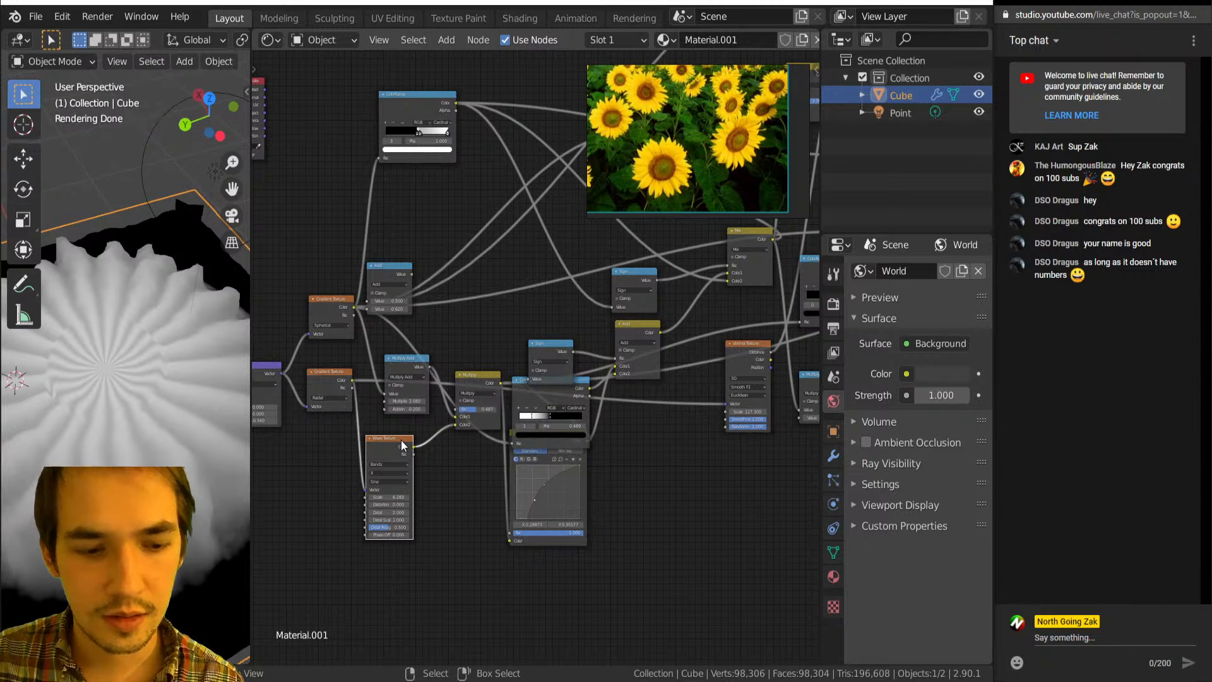
pyautogui.hotkey('shift', 's')
pyautogui.moveTo(402, 445)
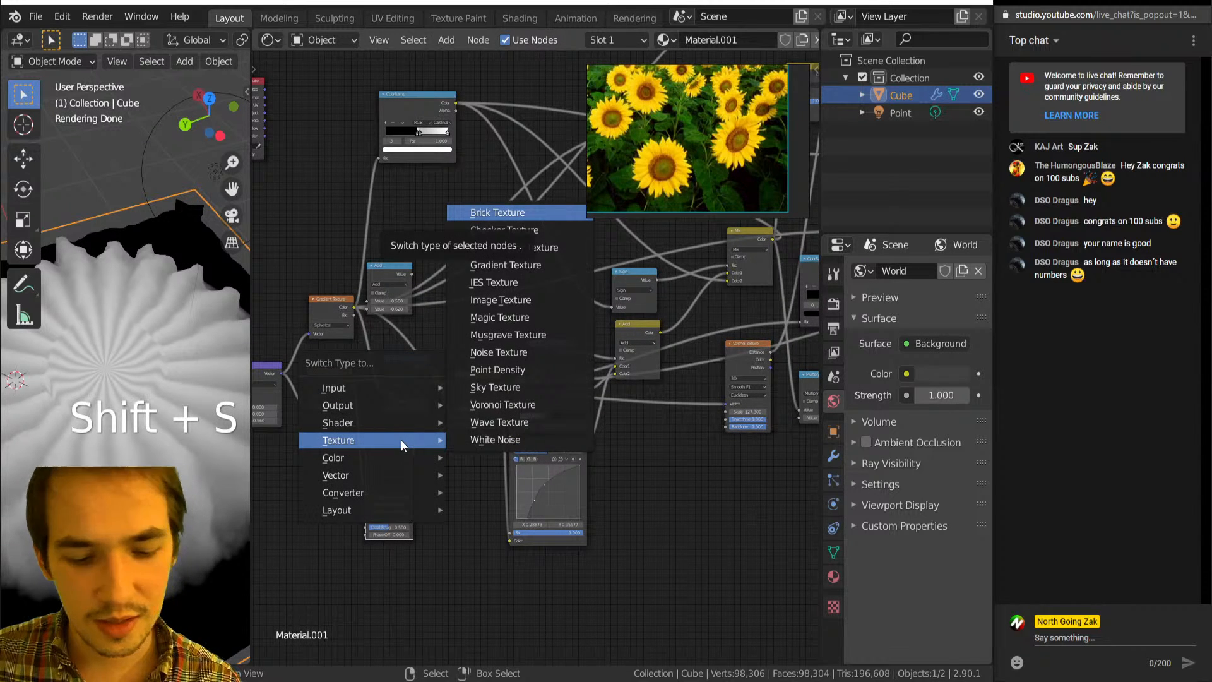
pyautogui.click(502, 405)
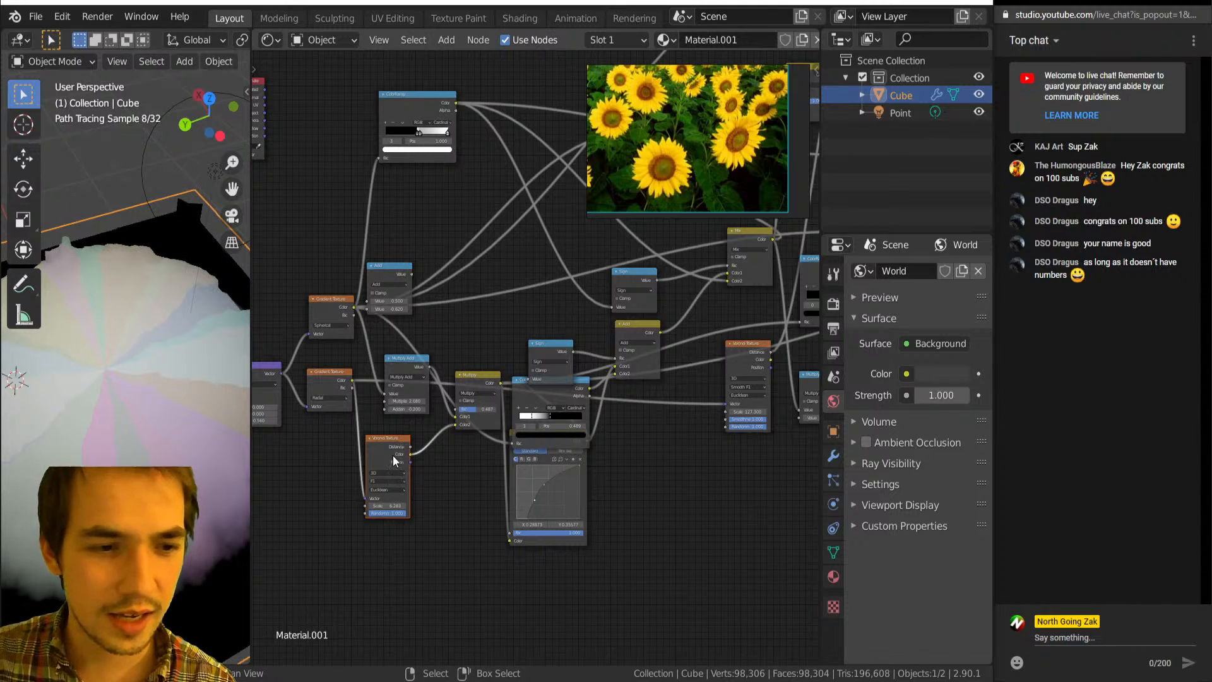
pyautogui.scroll(5, 496, 403)
pyautogui.scroll(-7, 530, 403)
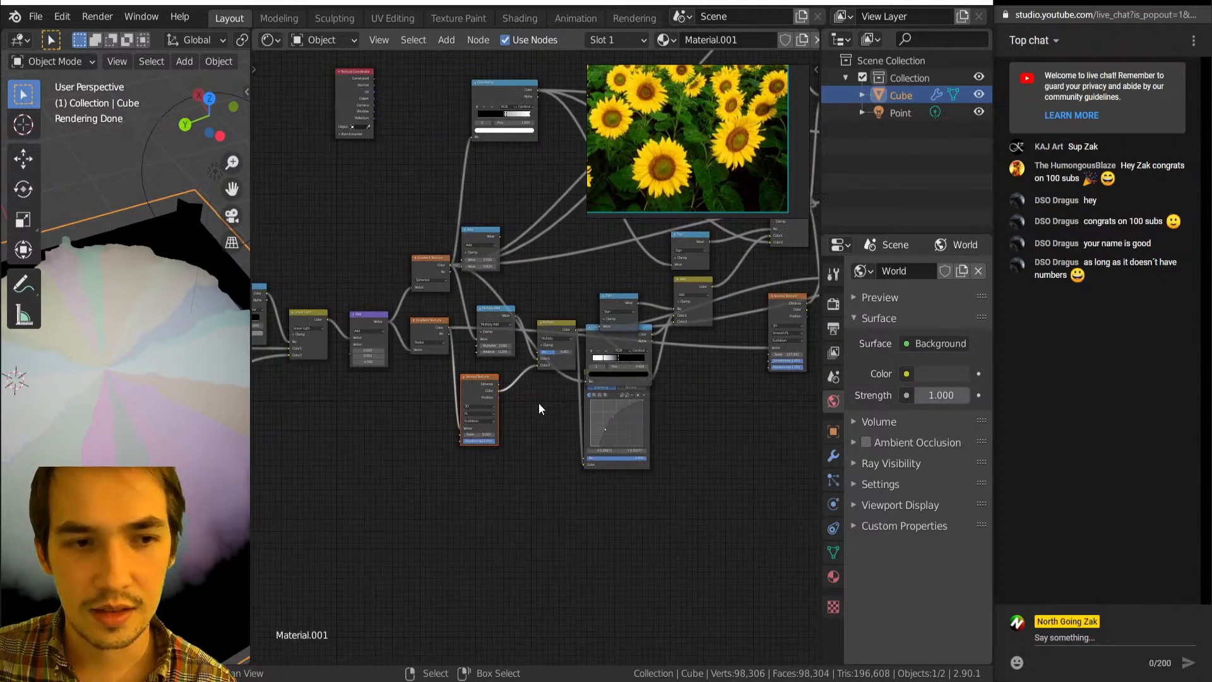
pyautogui.moveTo(191, 418); pyautogui.dragTo(161, 412, button='middle')
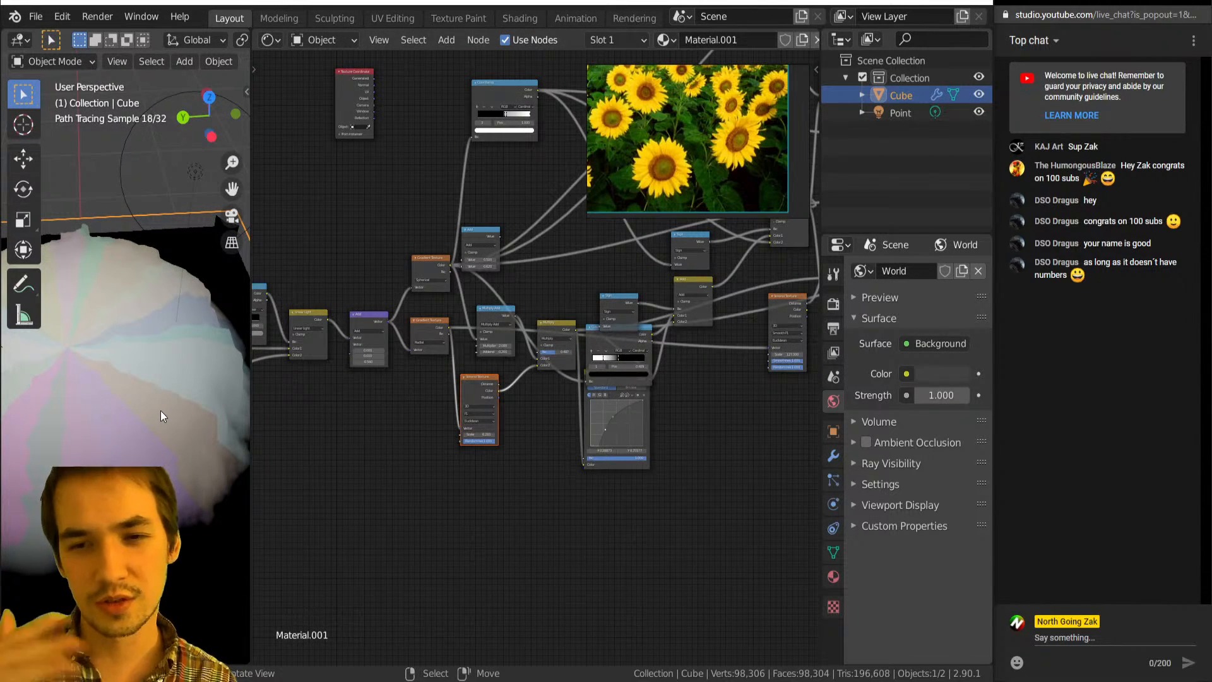
# Preview the Principled BSDF on the output and inspect the whole flower in the viewport.
pyautogui.scroll(-4, 675, 349)
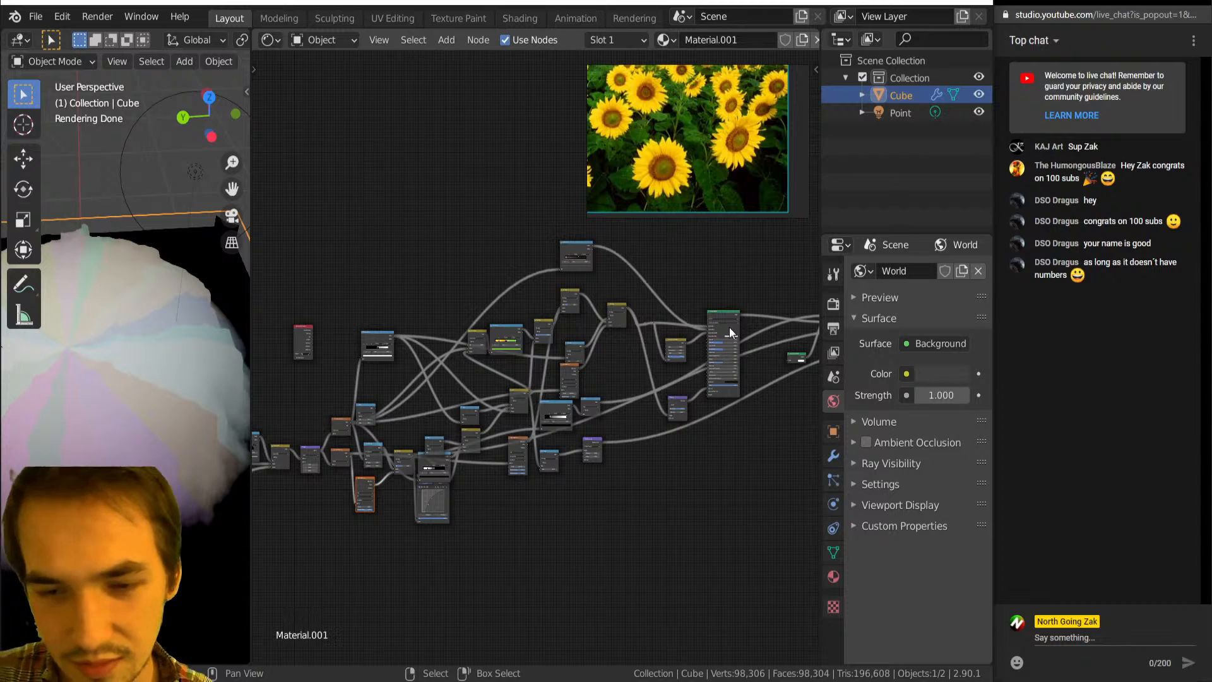
pyautogui.keyDown('shift'); pyautogui.click(733, 328); pyautogui.keyUp('shift')
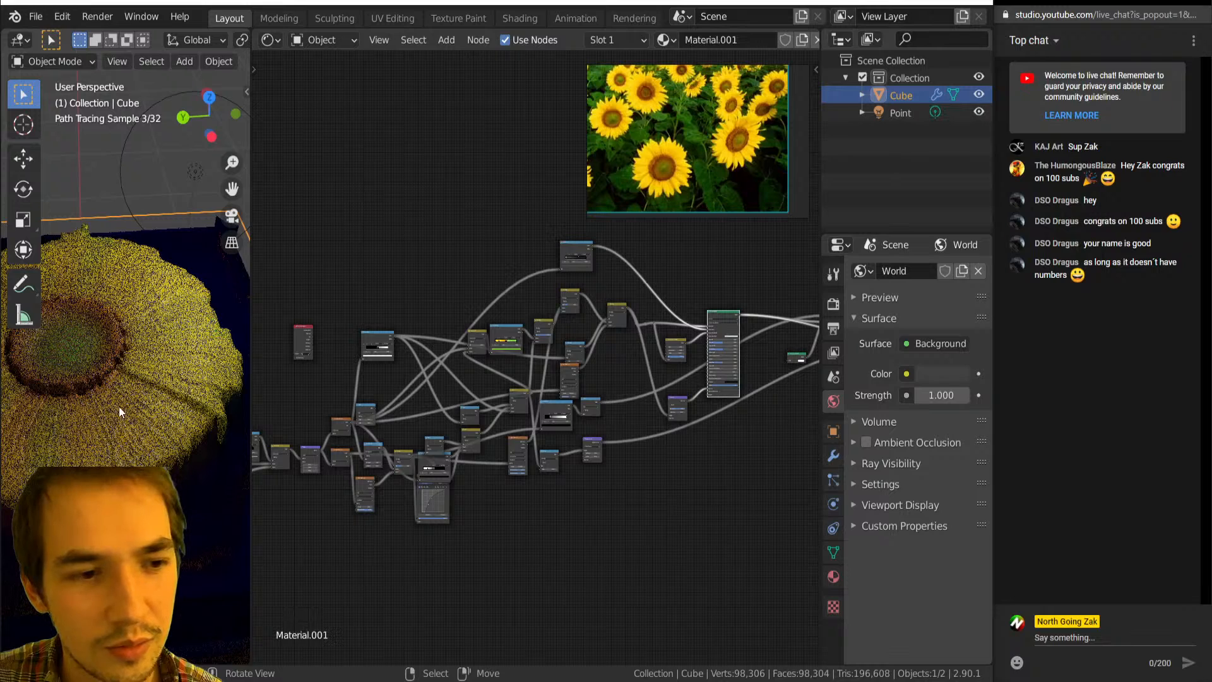
pyautogui.scroll(-5, 124, 396)
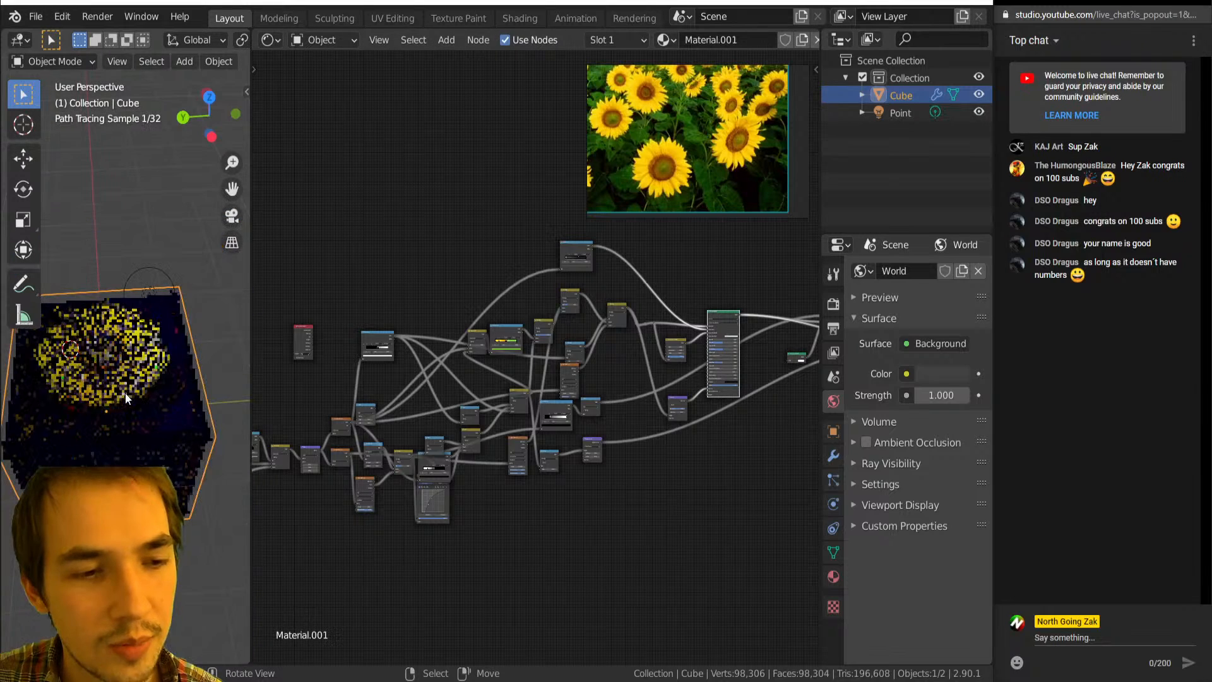
pyautogui.scroll(4, 593, 457)
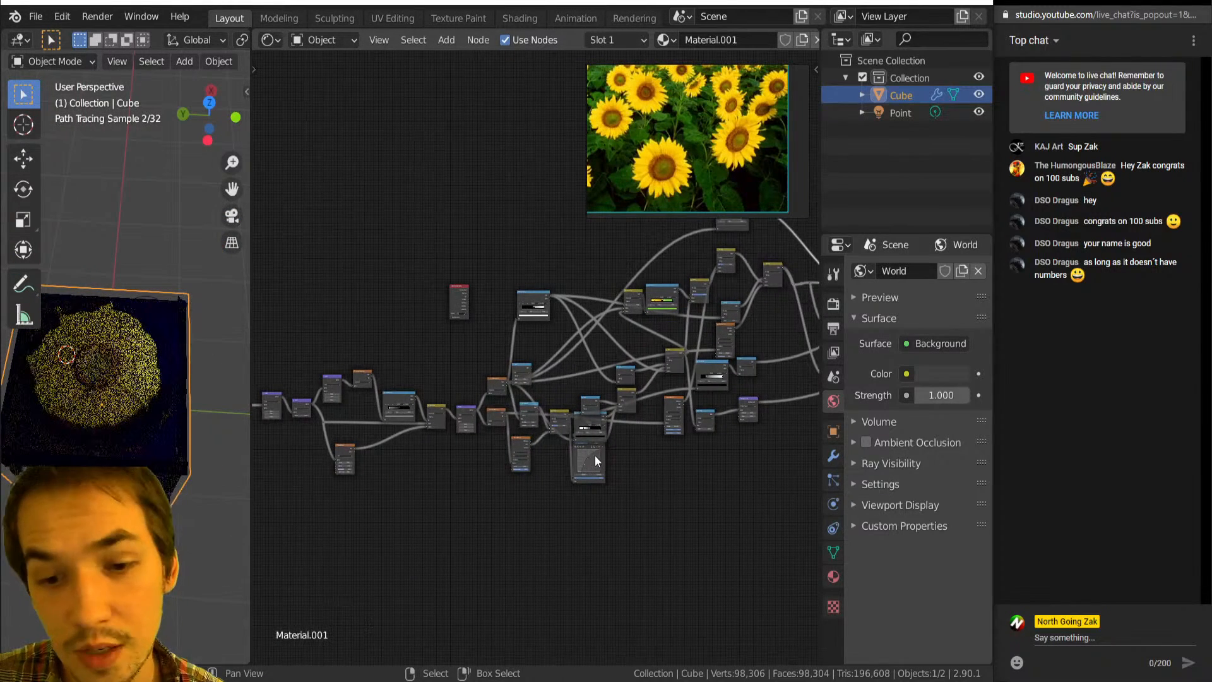
# Move the petals' Multiply node and the ColorRamp up to separate them from the RGB Curves node.
pyautogui.scroll(3, 605, 482)
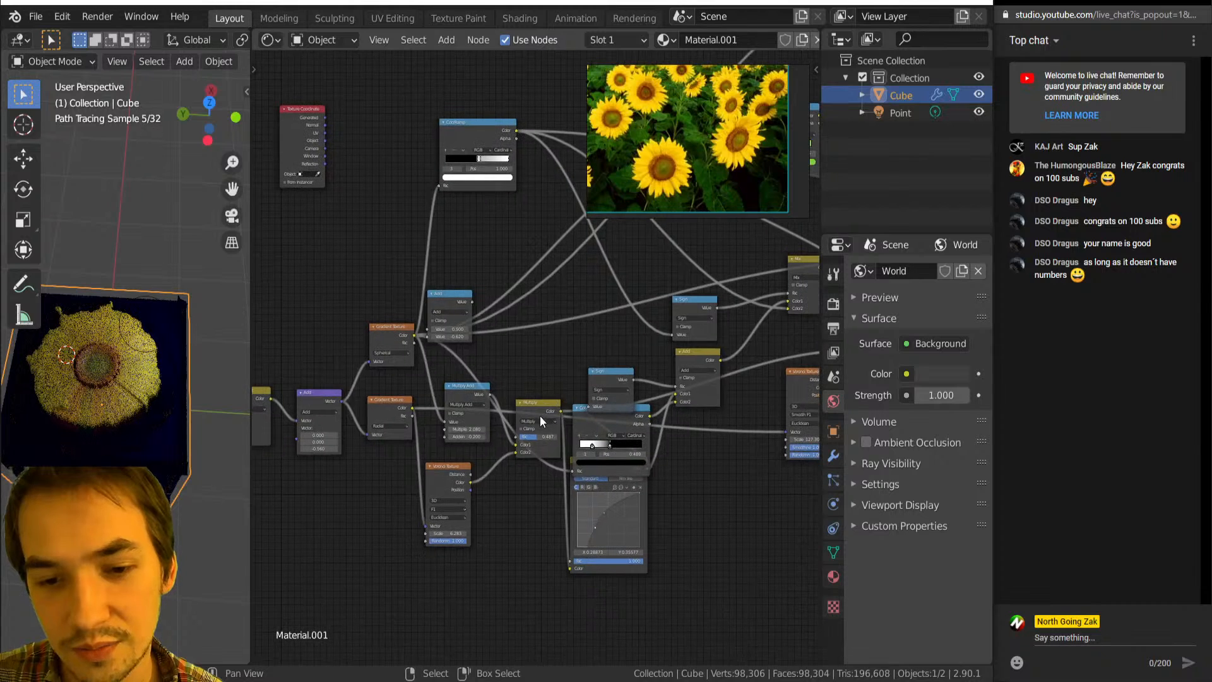
pyautogui.moveTo(539, 416); pyautogui.dragTo(534, 358)
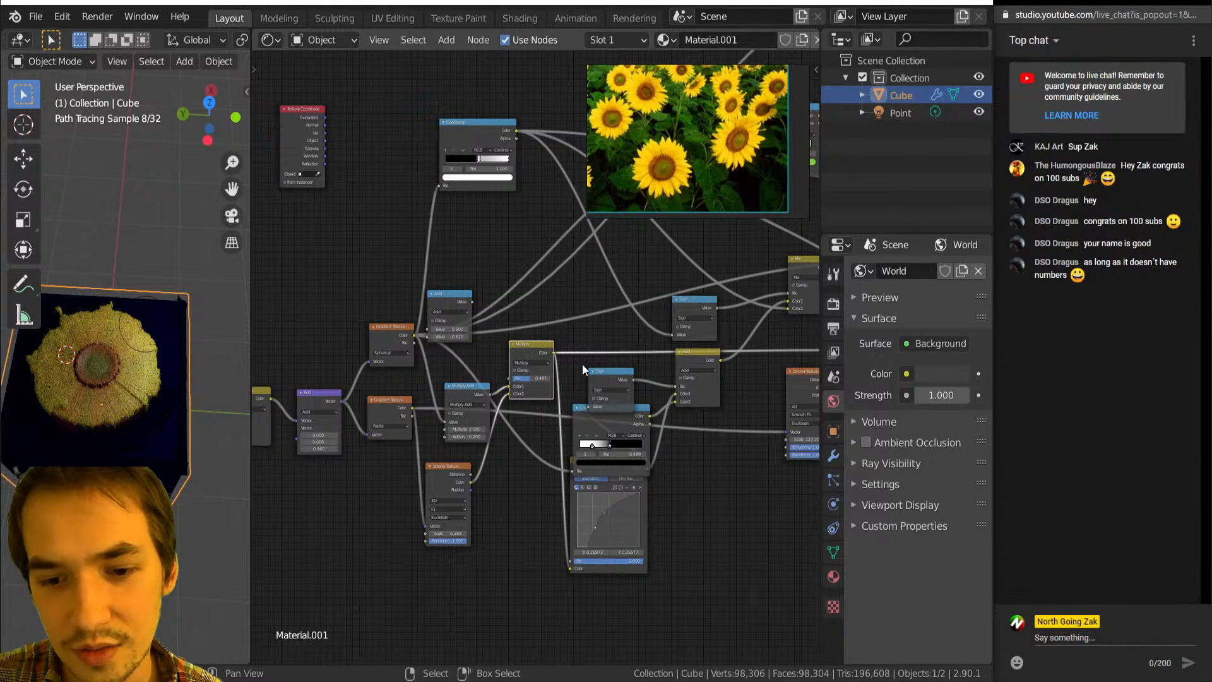
pyautogui.moveTo(579, 419); pyautogui.dragTo(614, 368)
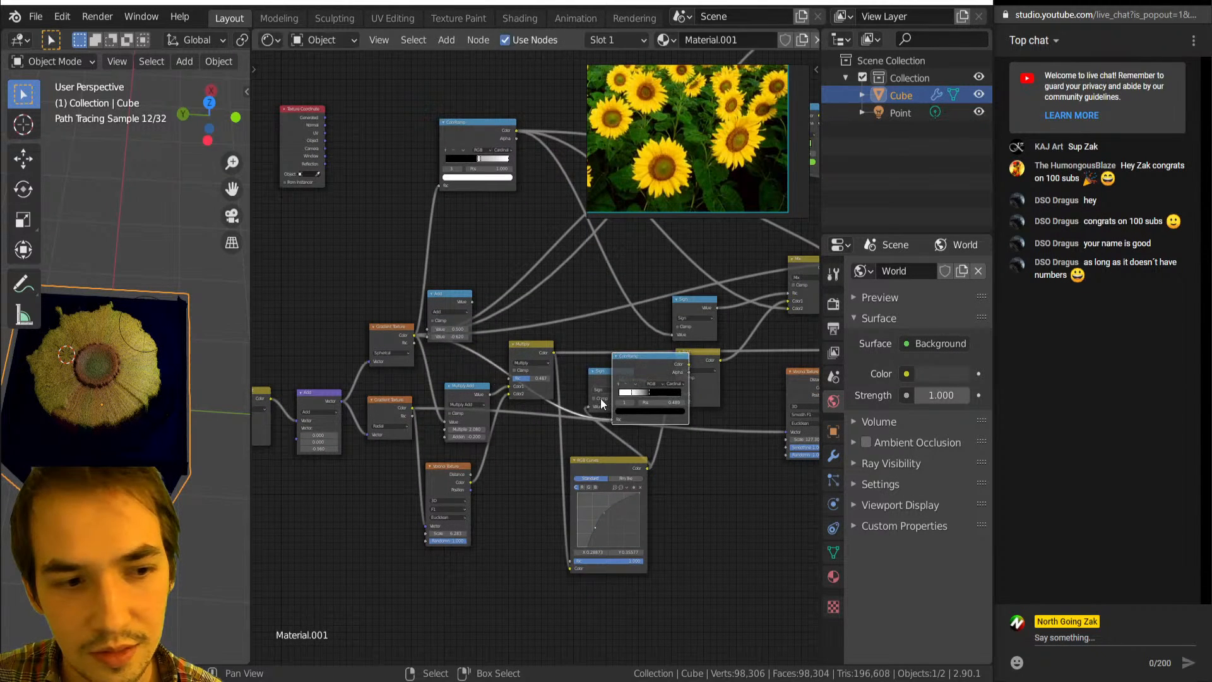
pyautogui.scroll(2, 573, 424)
pyautogui.scroll(1, 572, 421)
pyautogui.moveTo(556, 392); pyautogui.dragTo(536, 355, button='middle')
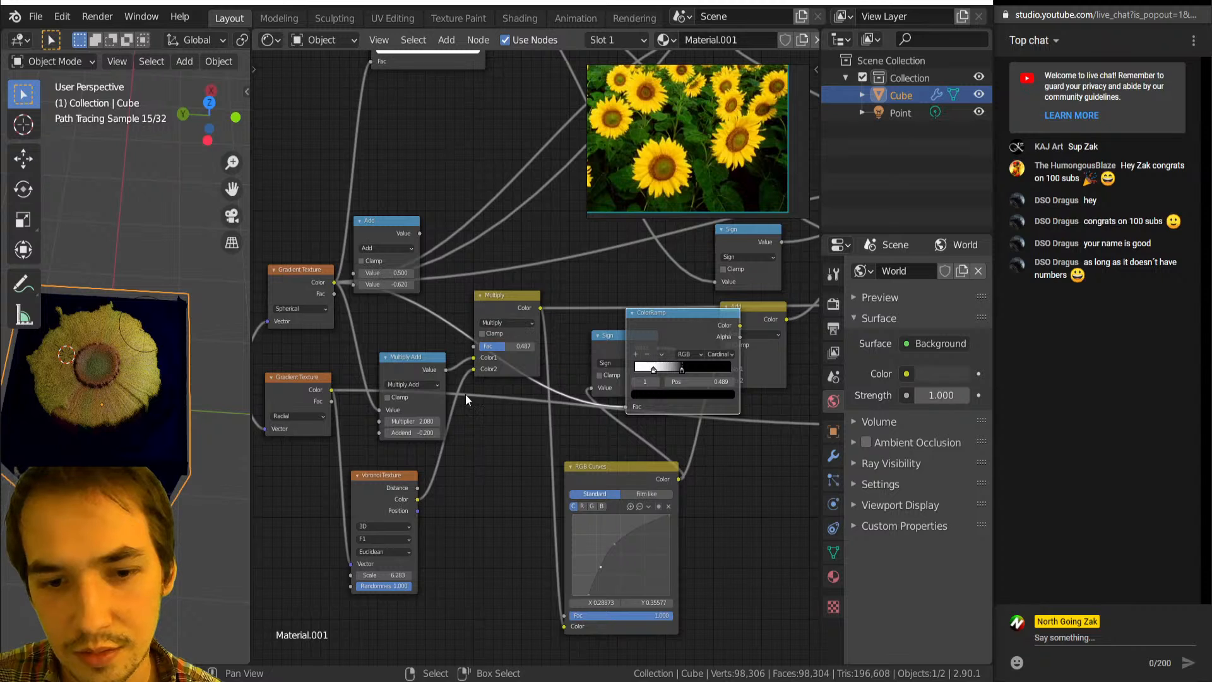
pyautogui.moveTo(395, 452); pyautogui.dragTo(455, 406, button='middle')
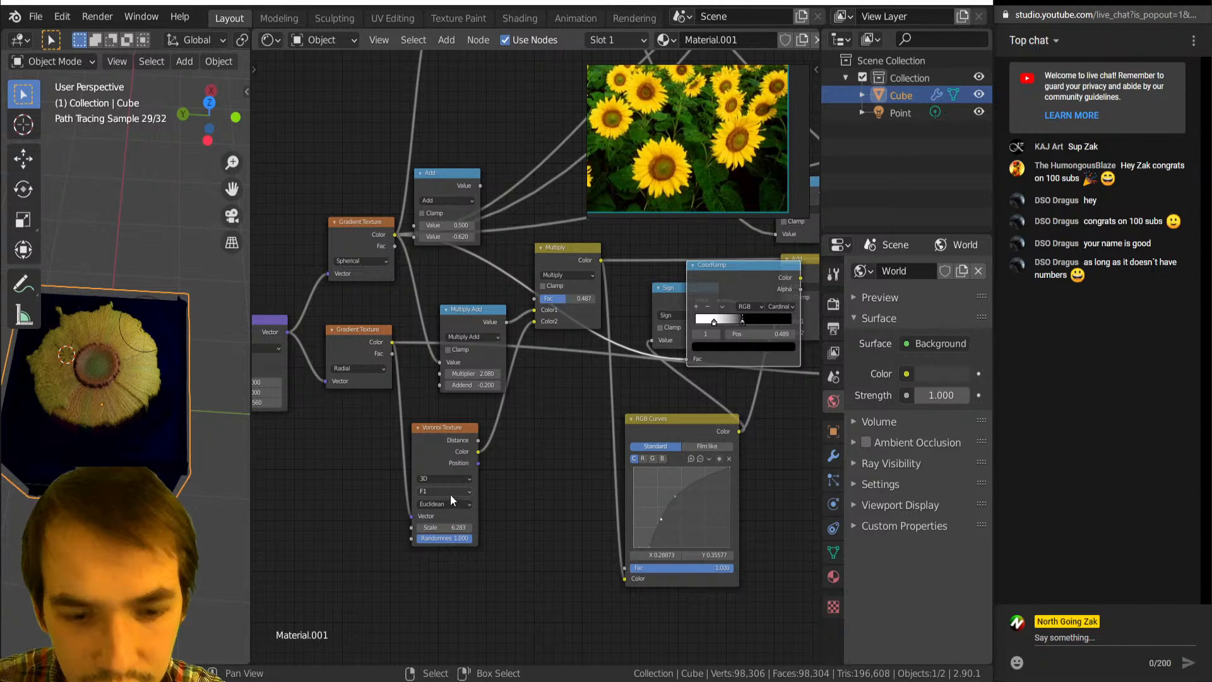
# Connect the Voronoi Distance to the petals' Multiply Color2 and reposition the ColorRamp, RGB Curves and Add nodes to free up space.
pyautogui.moveTo(479, 440); pyautogui.dragTo(537, 321)
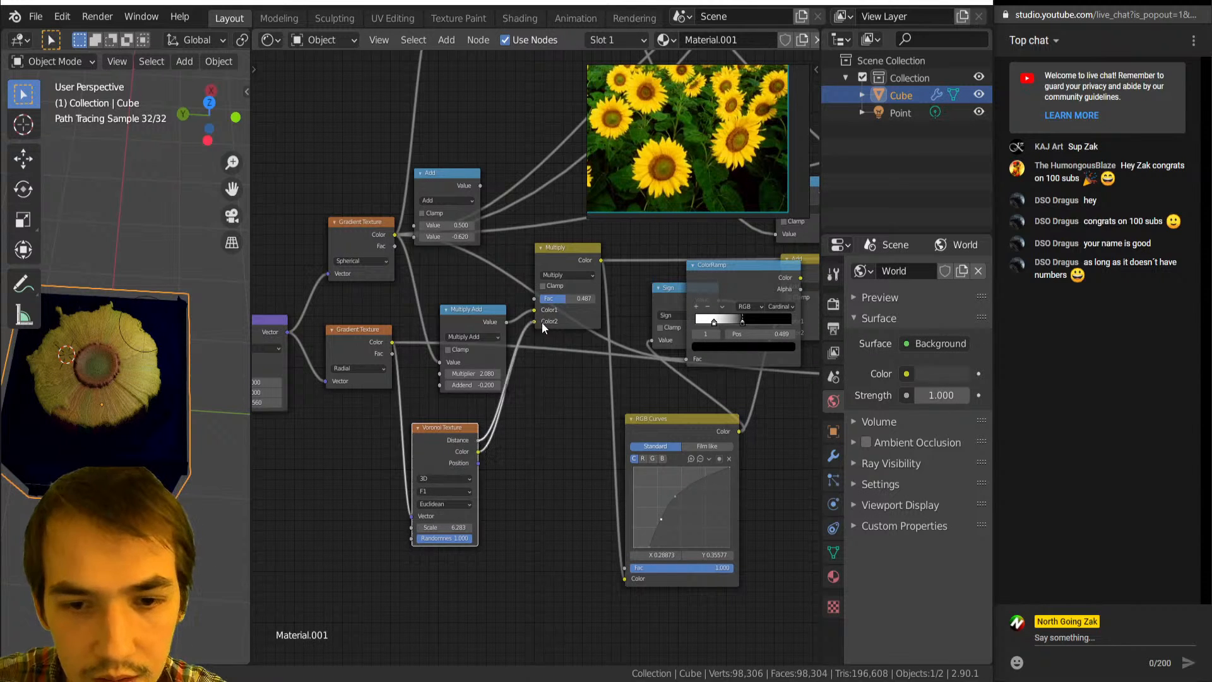
pyautogui.scroll(-1, 641, 453)
pyautogui.scroll(-1, 641, 452)
pyautogui.moveTo(642, 453); pyautogui.dragTo(501, 533, button='middle')
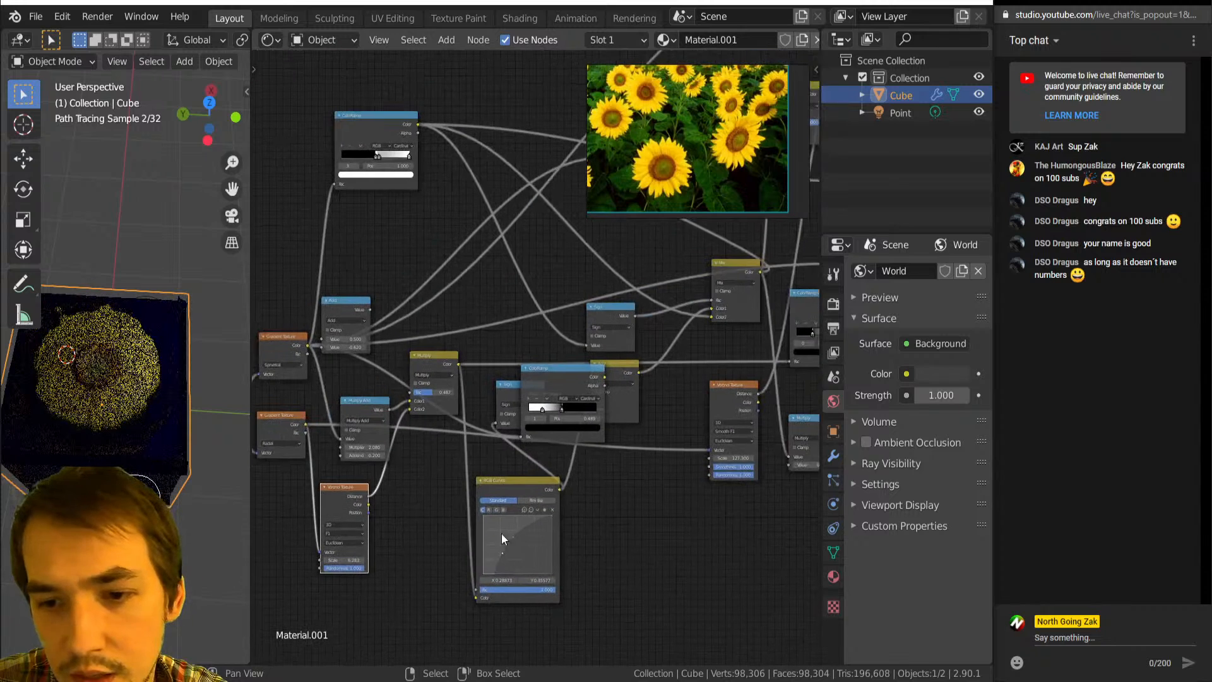
pyautogui.moveTo(570, 370); pyautogui.dragTo(458, 423)
pyautogui.moveTo(515, 487); pyautogui.dragTo(488, 489)
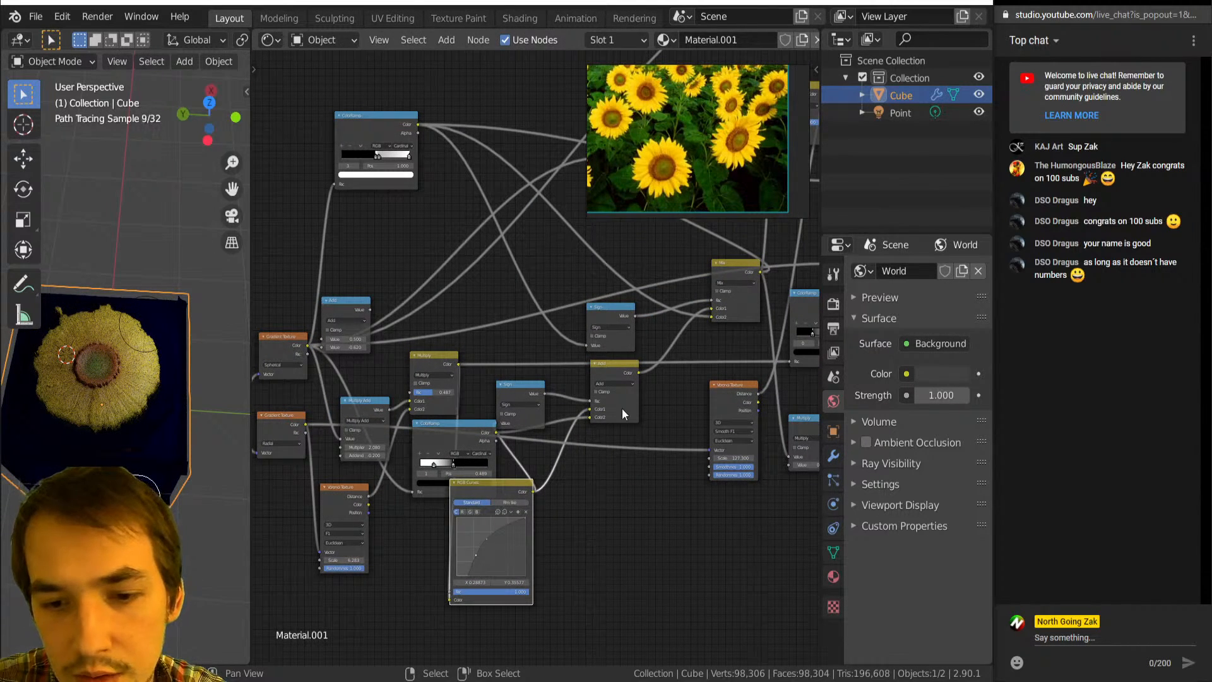
pyautogui.moveTo(622, 408); pyautogui.dragTo(579, 452)
# Insert a MixRGB node after the petals' Add node, set it to Linear Light and feed the Voronoi Color into Color2.
pyautogui.hotkey('shift', 'a')
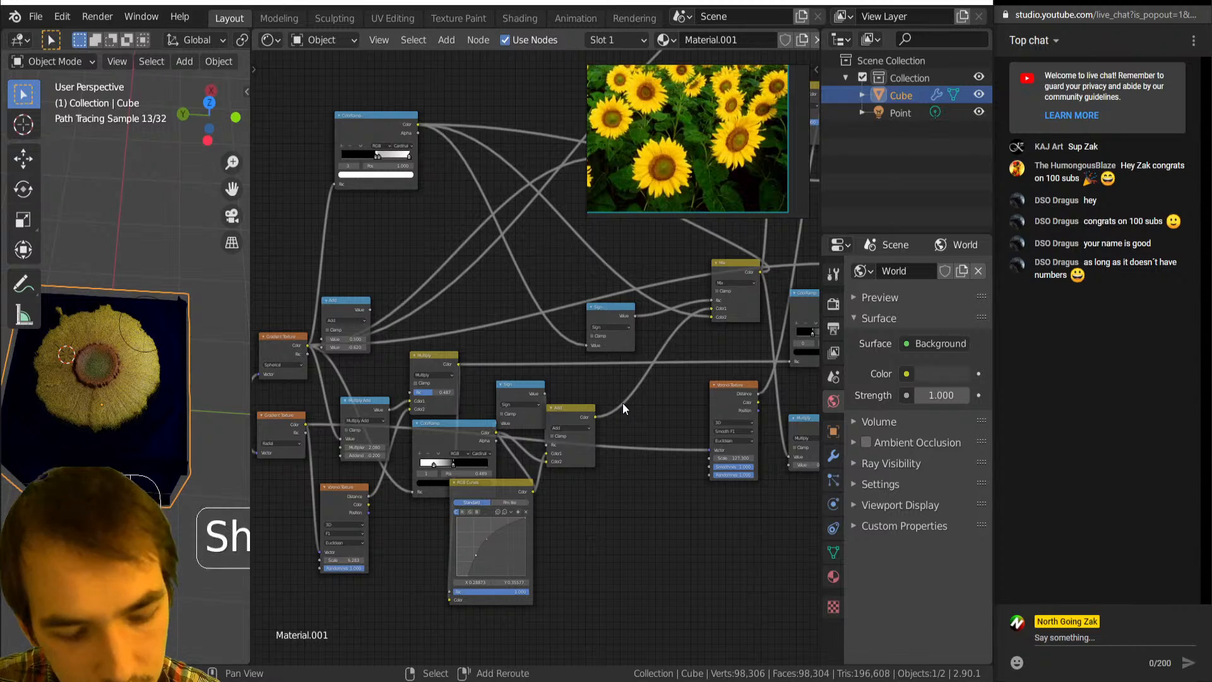
pyautogui.click(707, 513)
pyautogui.click(620, 389)
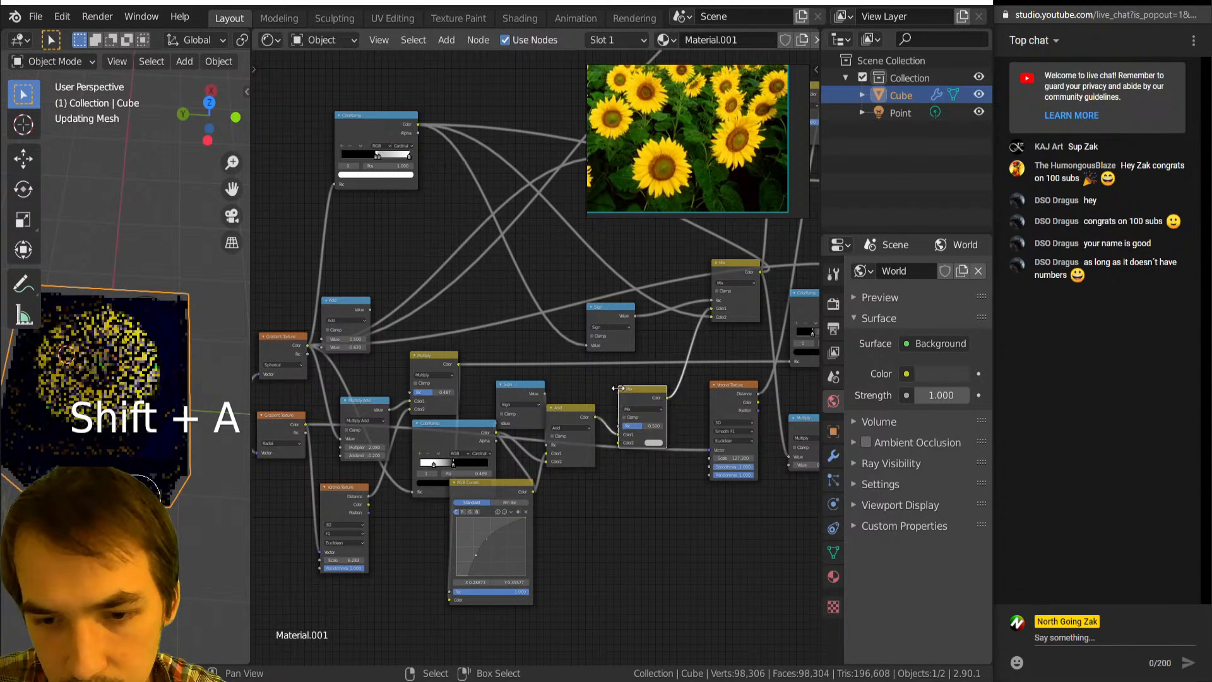
pyautogui.click(643, 408)
pyautogui.click(650, 508)
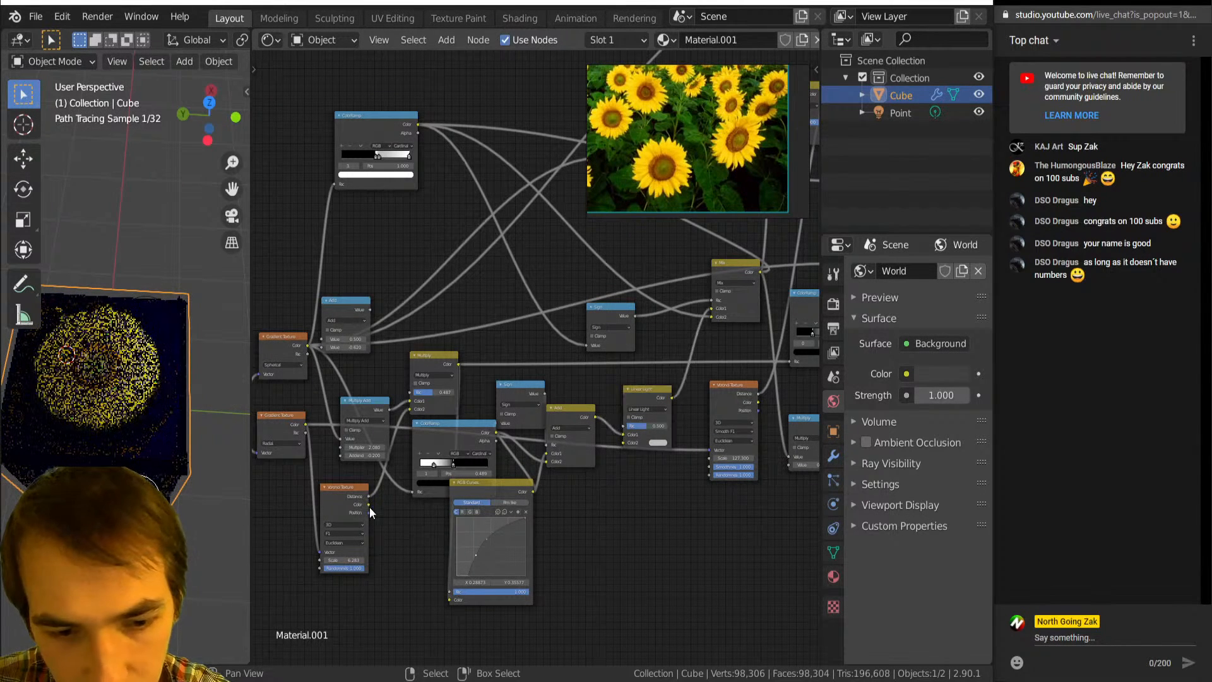
pyautogui.moveTo(369, 505); pyautogui.dragTo(623, 444)
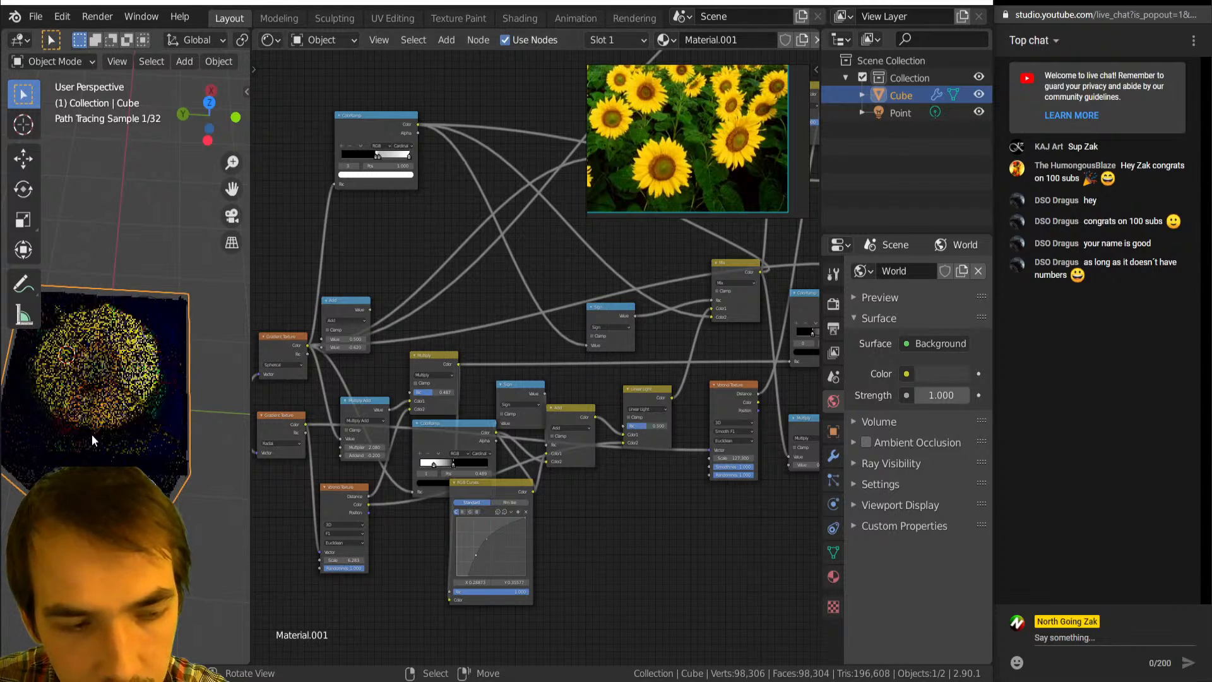
# Check the flower from the side and set the Linear Light node's factor to 0.143.
pyautogui.moveTo(93, 434); pyautogui.dragTo(119, 346, button='middle')
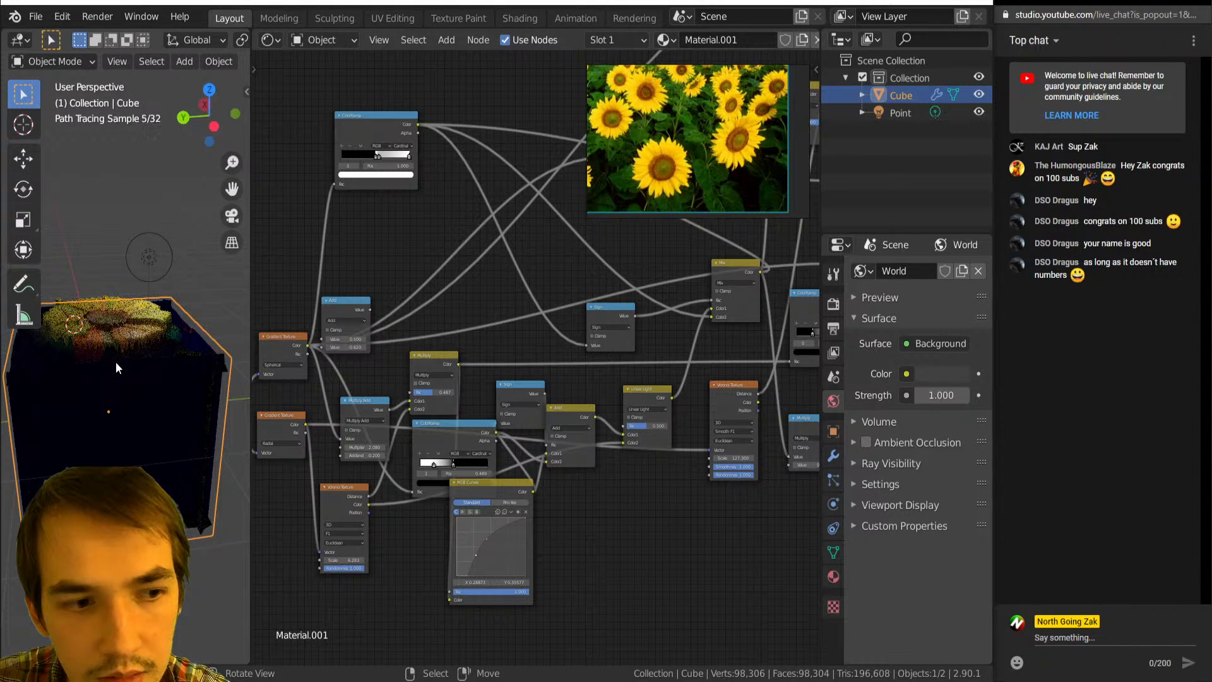
pyautogui.moveTo(31, 344); pyautogui.dragTo(55, 369, button='middle')
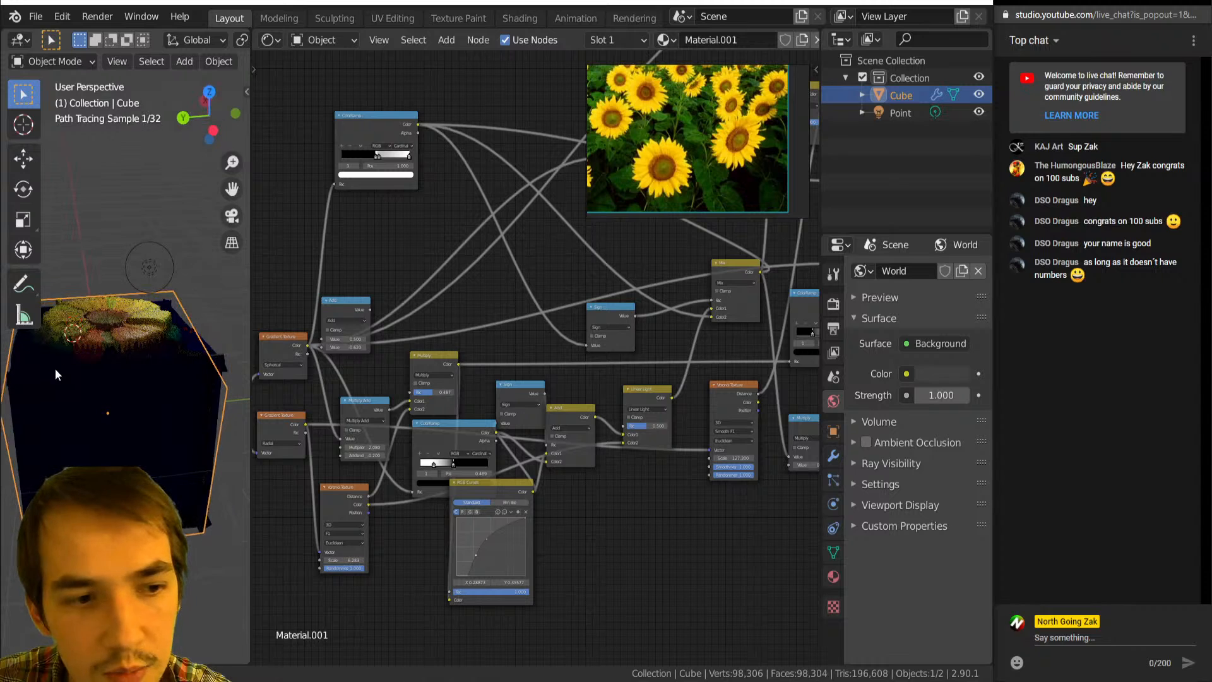
pyautogui.scroll(2, 685, 451)
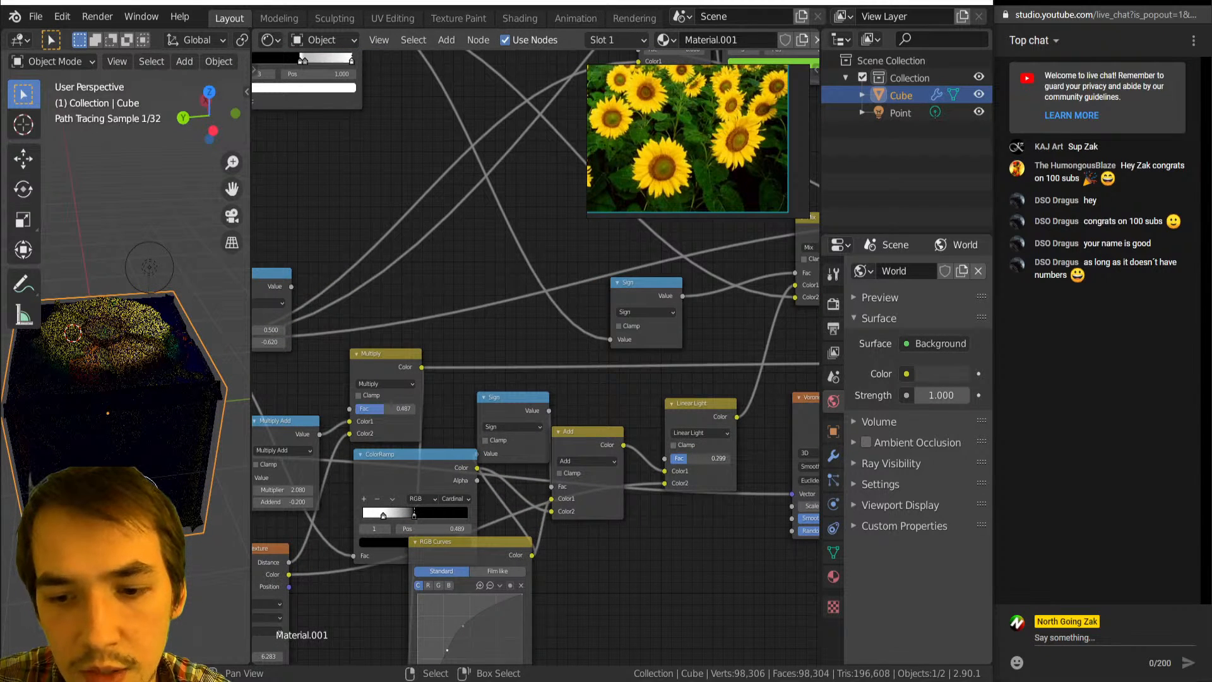
pyautogui.moveTo(688, 463); pyautogui.dragTo(679, 463)
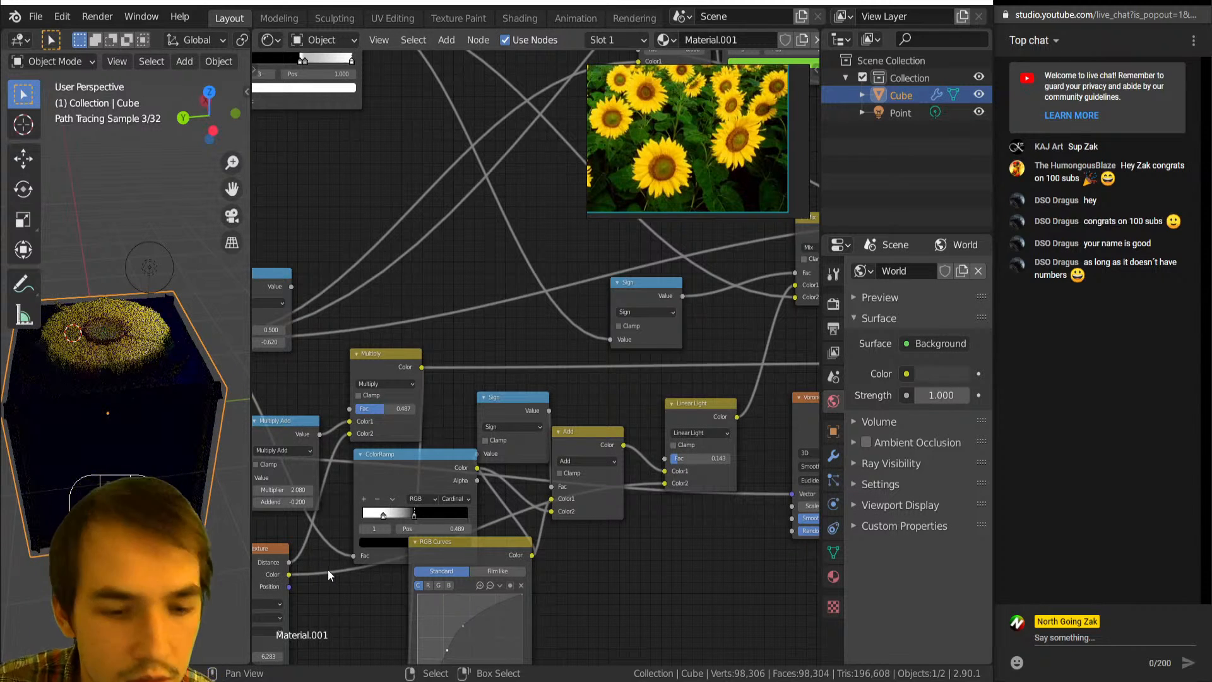
# Insert an RGB to BW node between the Voronoi Color output and the Linear Light node.
pyautogui.hotkey('shift', 'a')
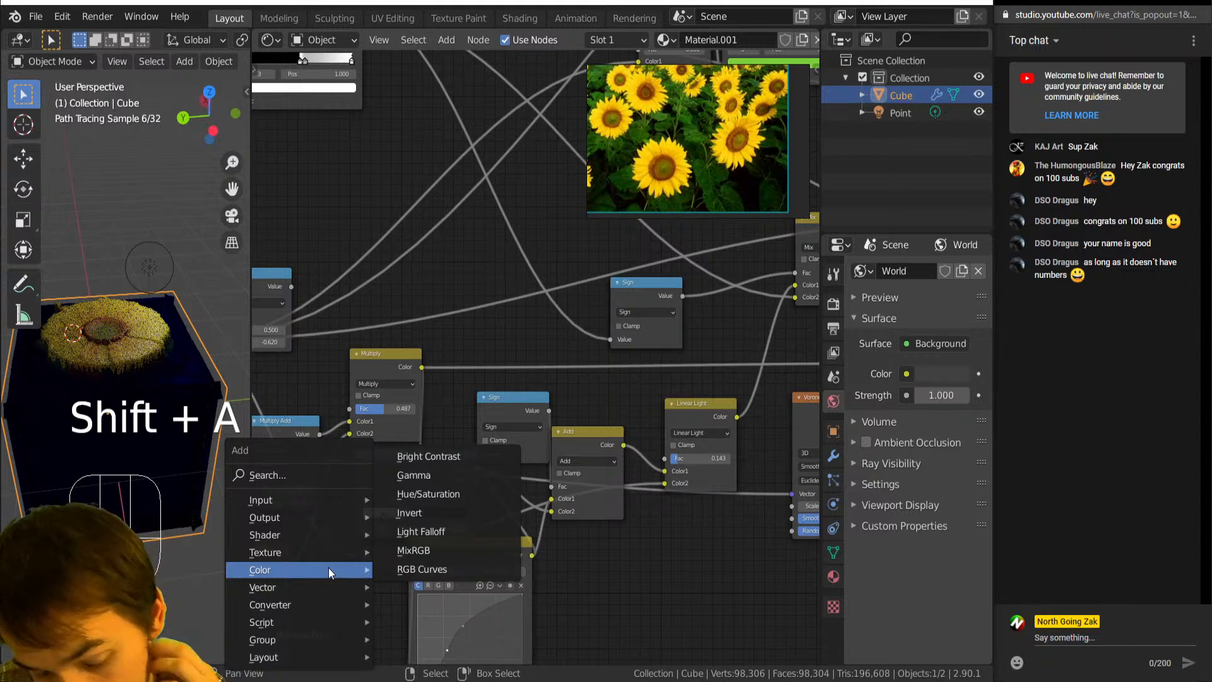
pyautogui.press('n')
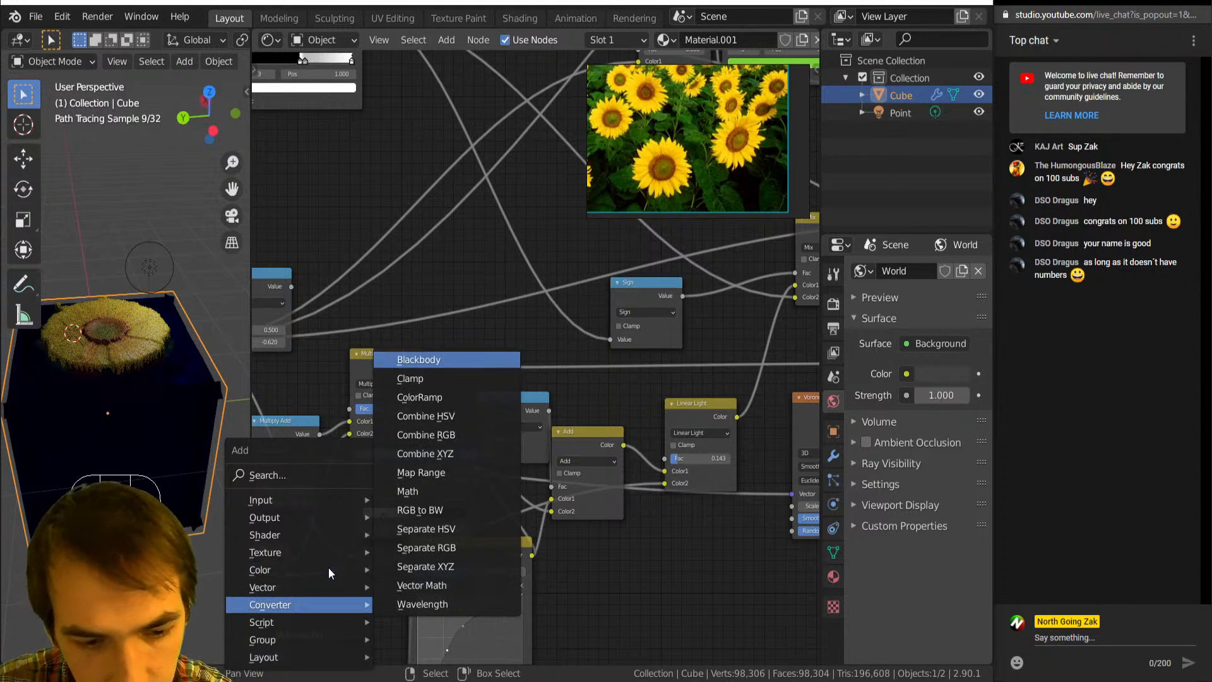
pyautogui.press('t')
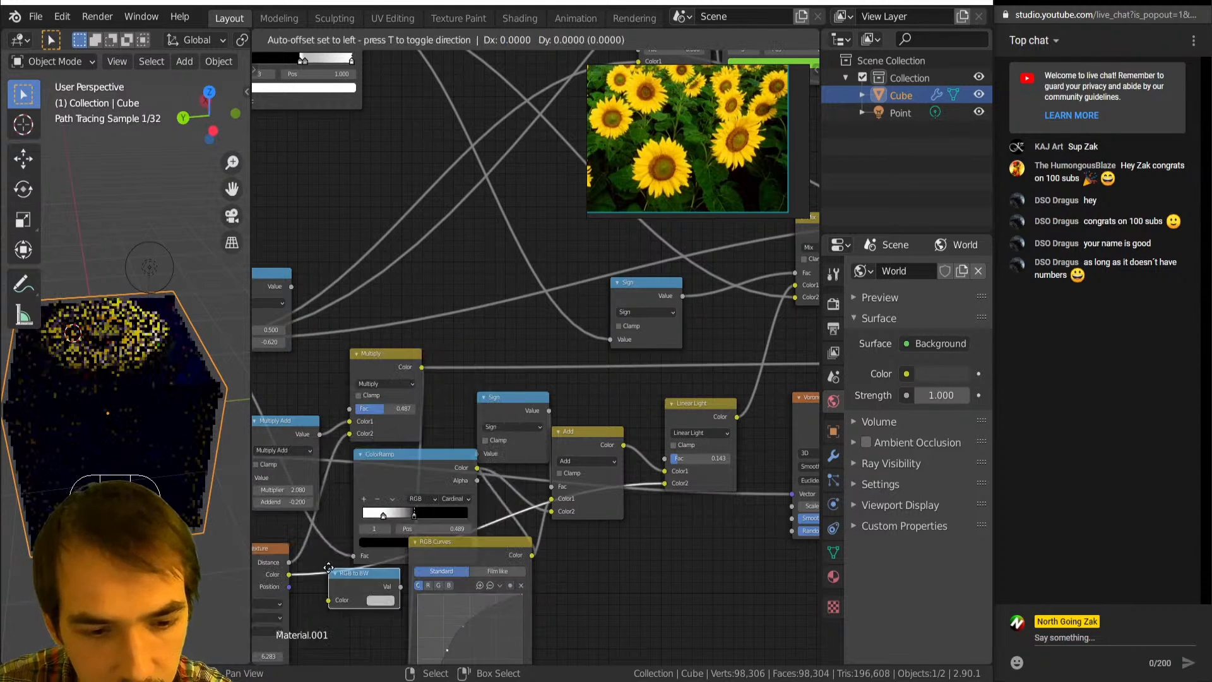
pyautogui.click(336, 571)
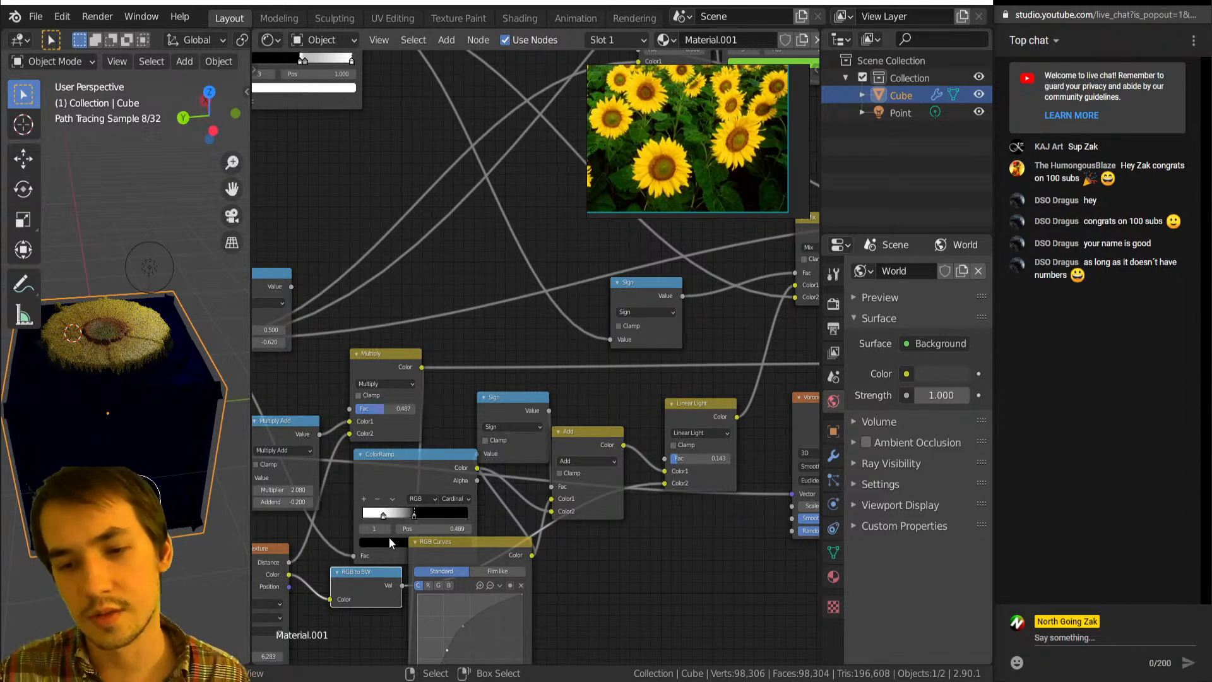
# View the flower from above and tune the petals' Voronoi Texture scale to 4.383.
pyautogui.moveTo(112, 414); pyautogui.dragTo(129, 385, button='middle')
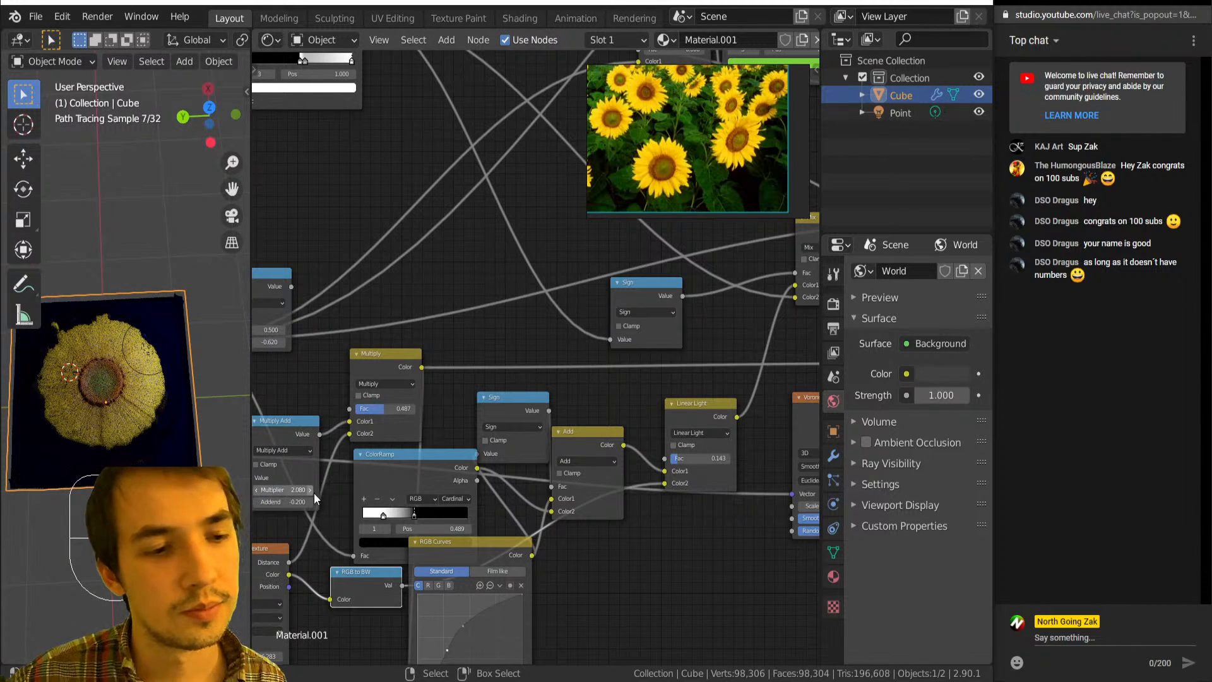
pyautogui.moveTo(339, 499); pyautogui.dragTo(583, 373, button='middle')
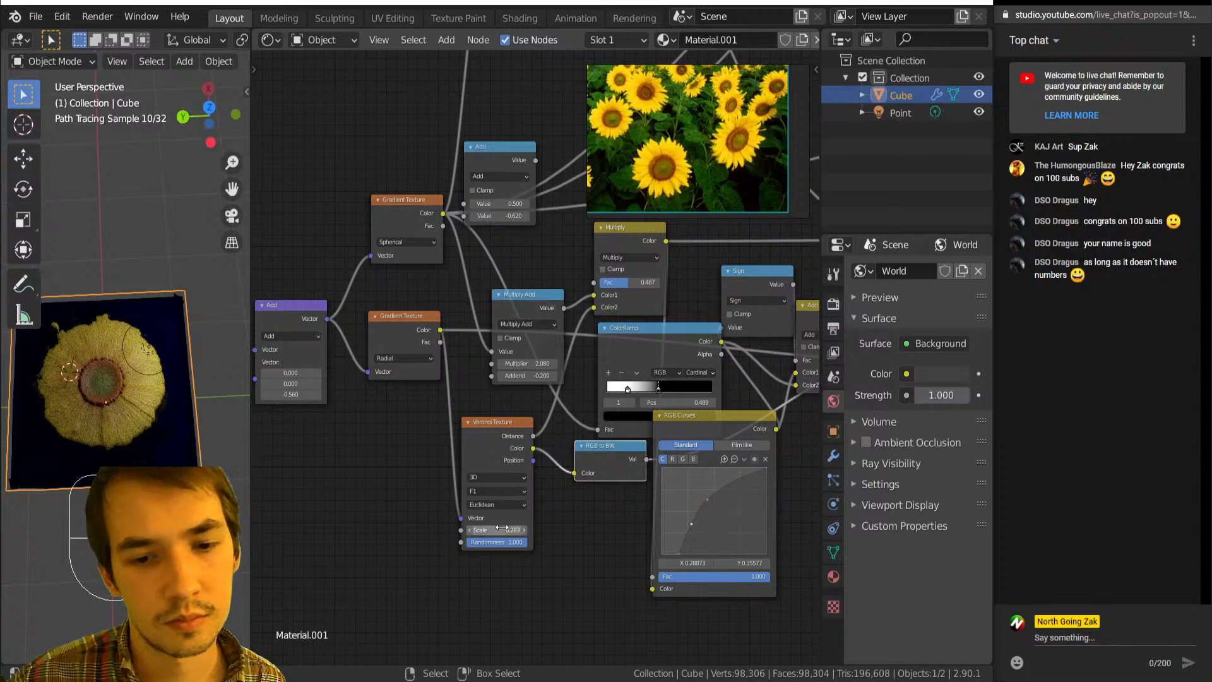
pyautogui.moveTo(486, 530); pyautogui.dragTo(491, 530)
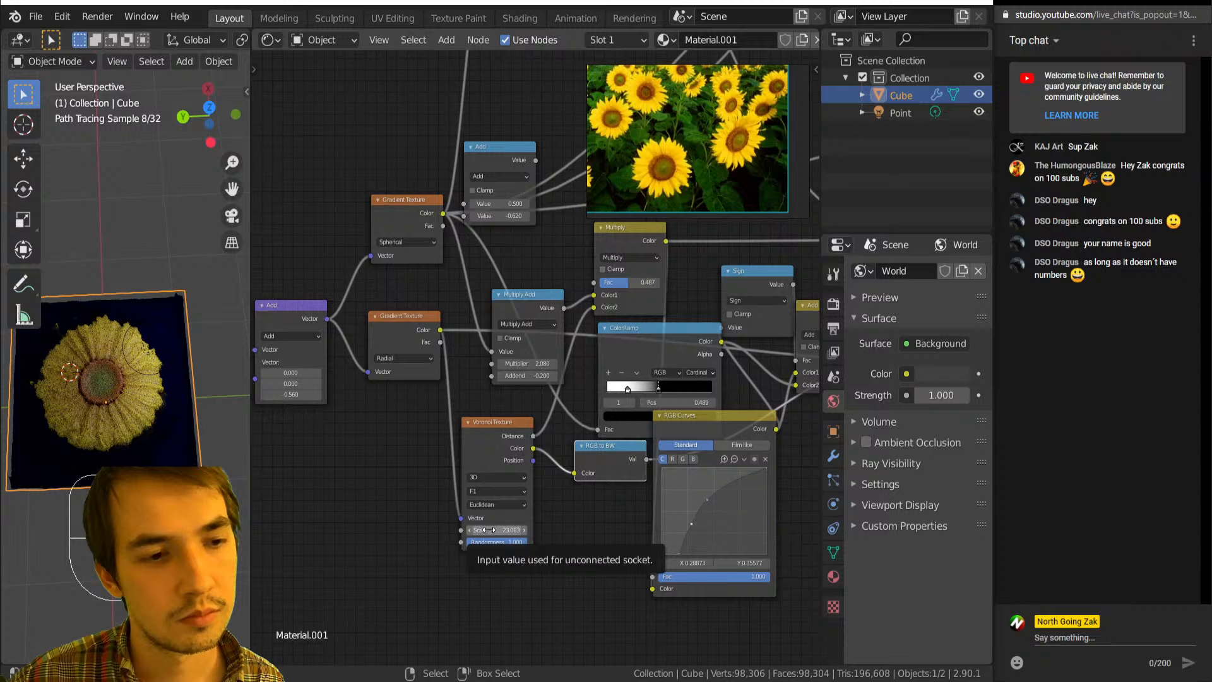
pyautogui.moveTo(489, 530); pyautogui.dragTo(353, 530)
pyautogui.moveTo(494, 531); pyautogui.dragTo(497, 533)
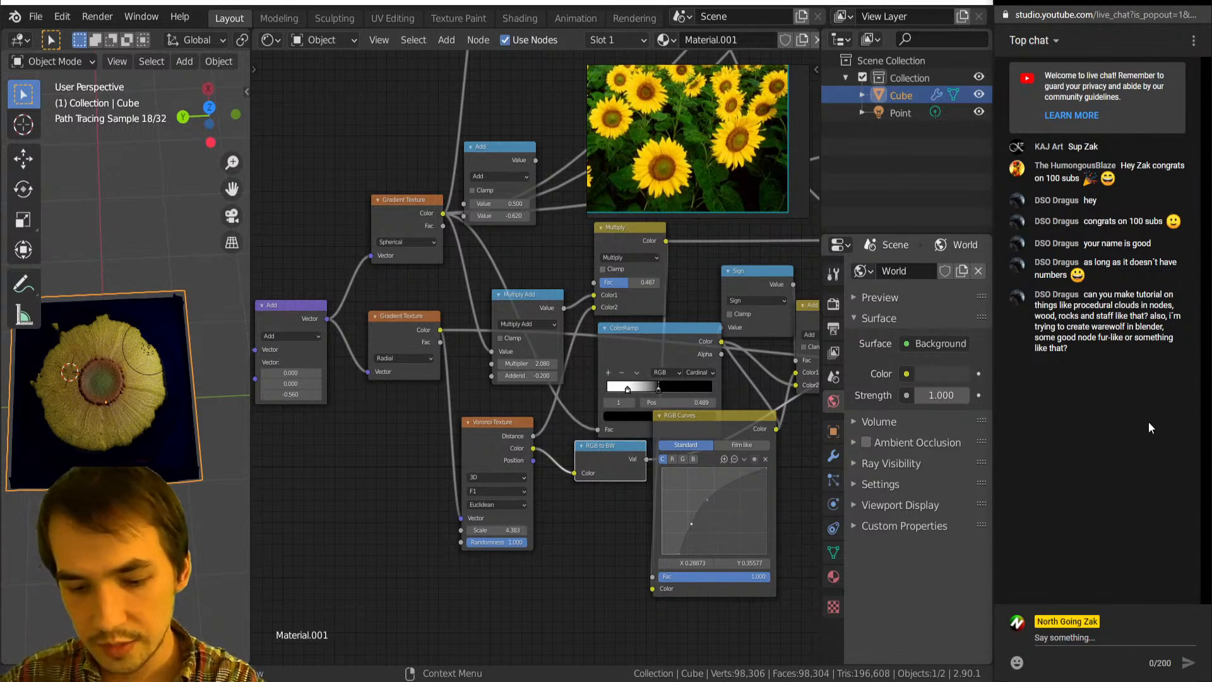
# Capture a screen snip of the newest live chat comment requesting procedural tutorials.
pyautogui.press('super+shift+s')
pyautogui.moveTo(1030, 284); pyautogui.dragTo(1187, 361)
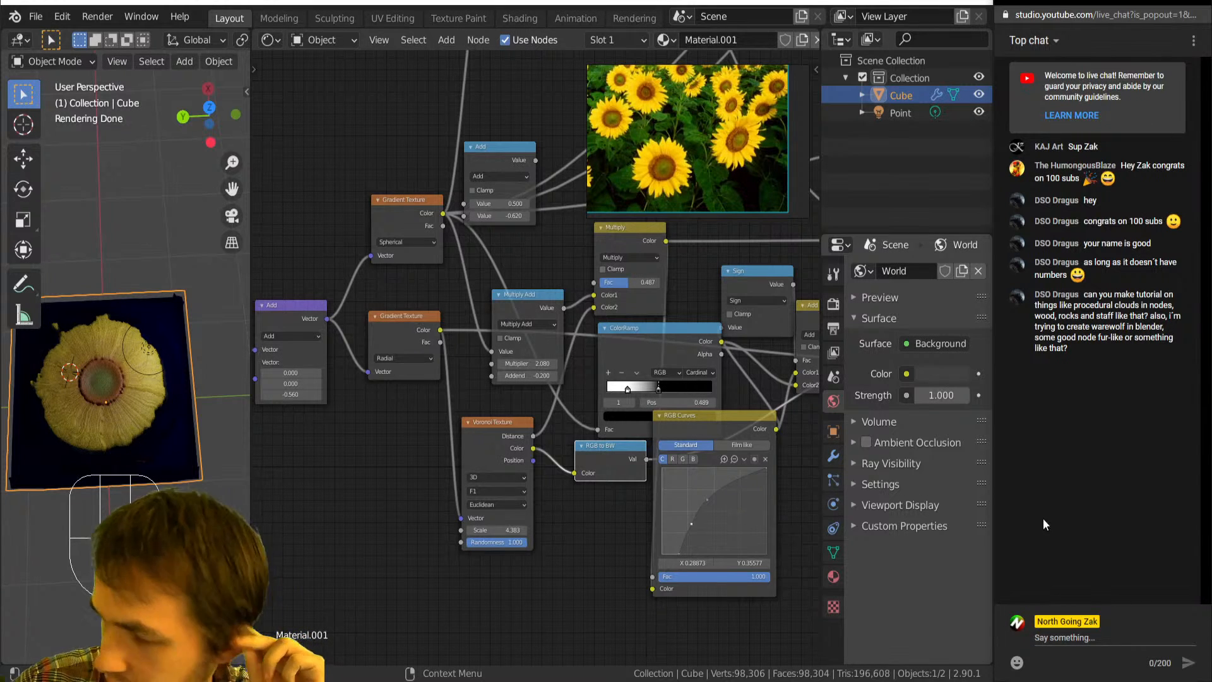
# Raise the petals' Voronoi Texture scale to 13.983.
pyautogui.scroll(-3, 555, 535)
pyautogui.scroll(3, 497, 524)
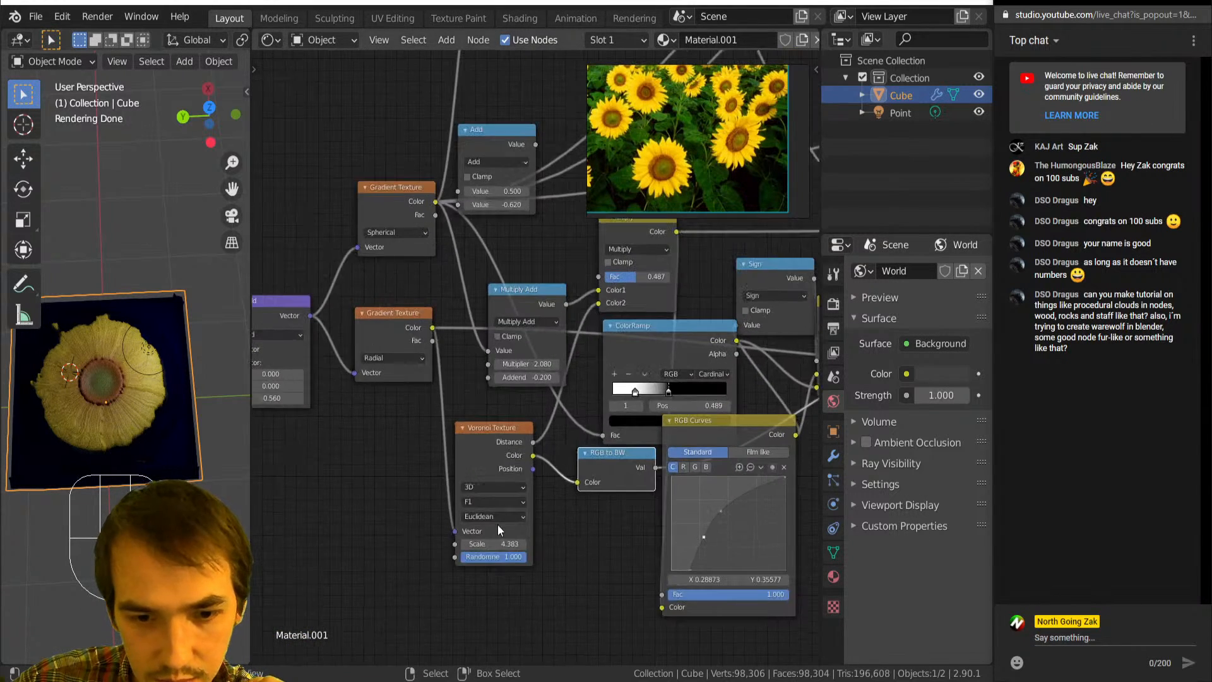
pyautogui.moveTo(506, 516); pyautogui.dragTo(521, 516)
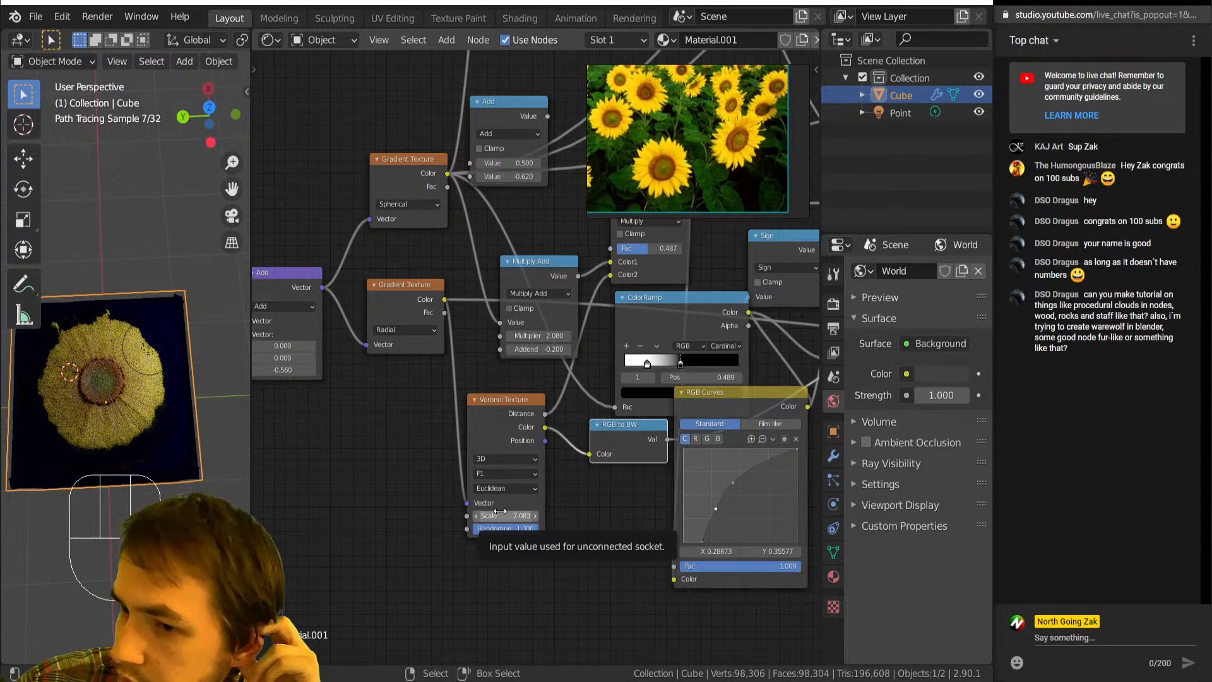
pyautogui.moveTo(499, 516)
pyautogui.mouseDown()
pyautogui.moveTo(526, 516)
pyautogui.moveTo(493, 515)
pyautogui.mouseUp()
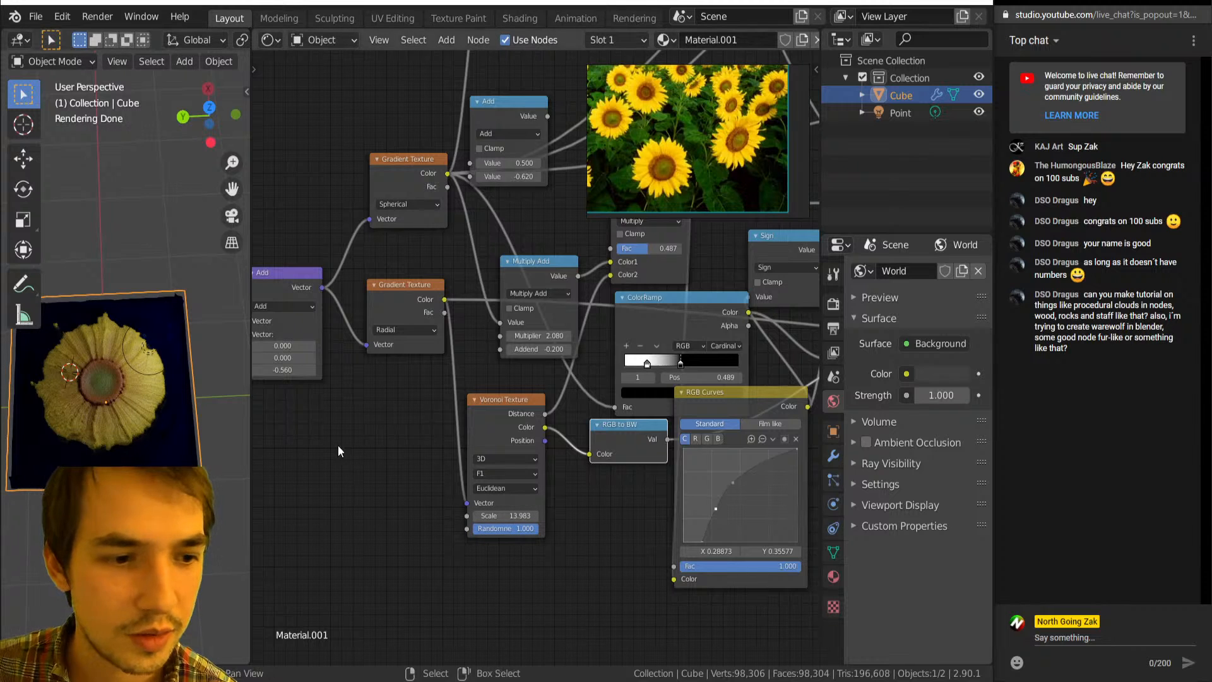
# Adjust the Linear Light node's factor to strengthen the Voronoi variation on the petals.
pyautogui.scroll(-4, 372, 444)
pyautogui.moveTo(654, 396); pyautogui.dragTo(639, 370, button='middle')
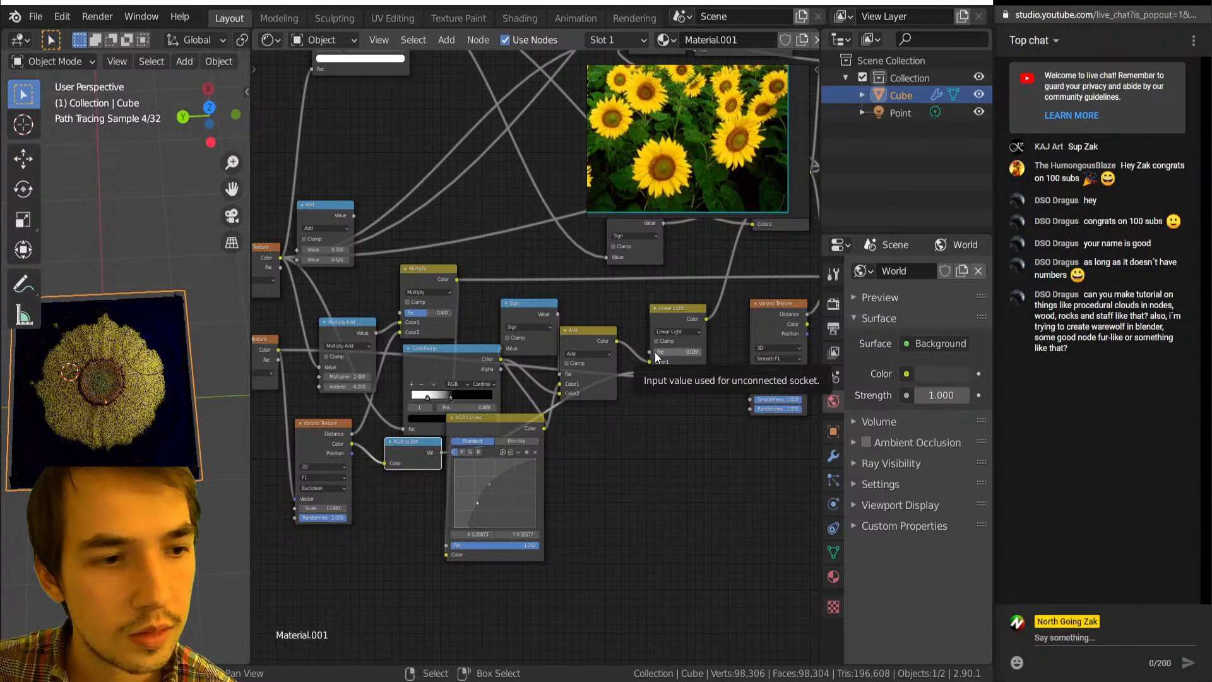
pyautogui.moveTo(657, 357); pyautogui.dragTo(701, 356)
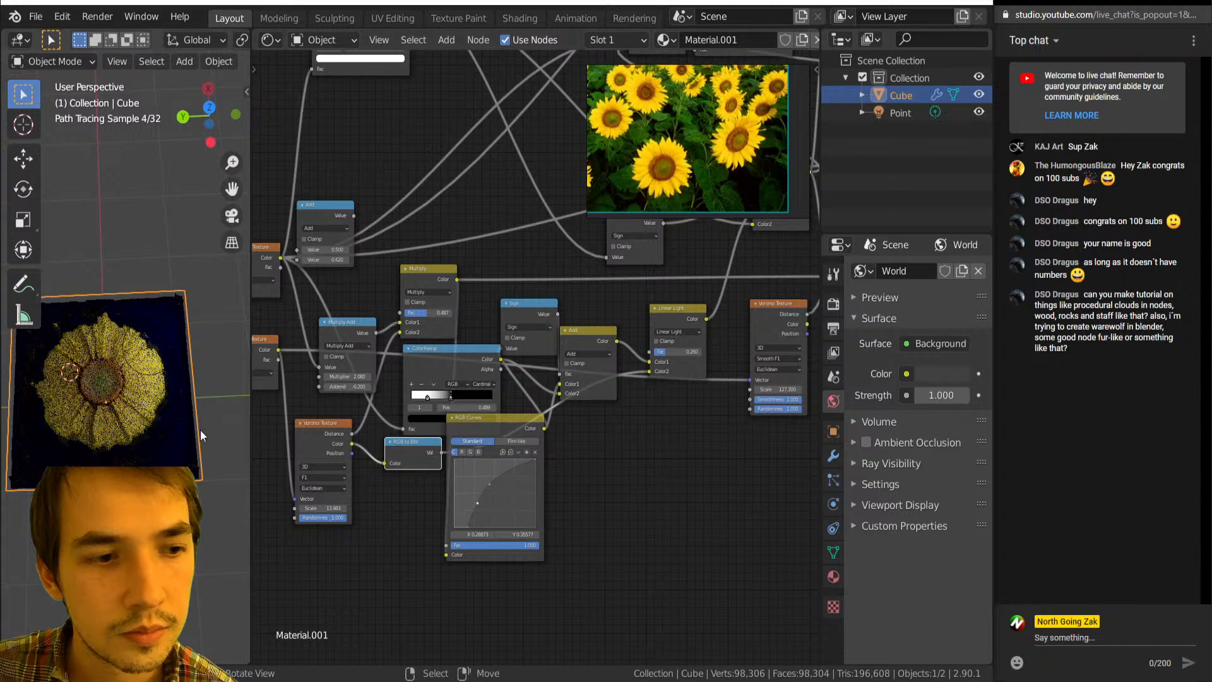
# Undo the factor and Voronoi scale changes, the RGB to BW node and the Linear Light node.
pyautogui.hotkey('ctrl', 'z')
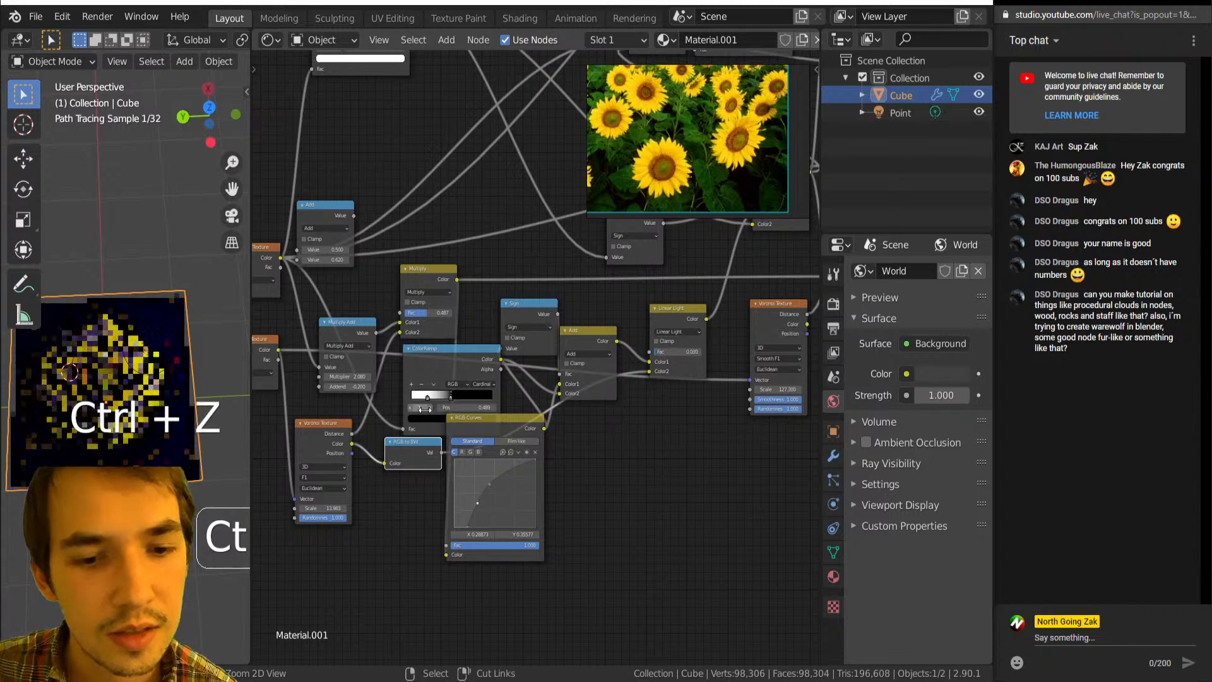
pyautogui.hotkey('ctrl', 'z')
pyautogui.hotkey('ctrl', 'z')
pyautogui.hotkey('ctrl', 'z')
pyautogui.hotkey('ctrl', 'z')
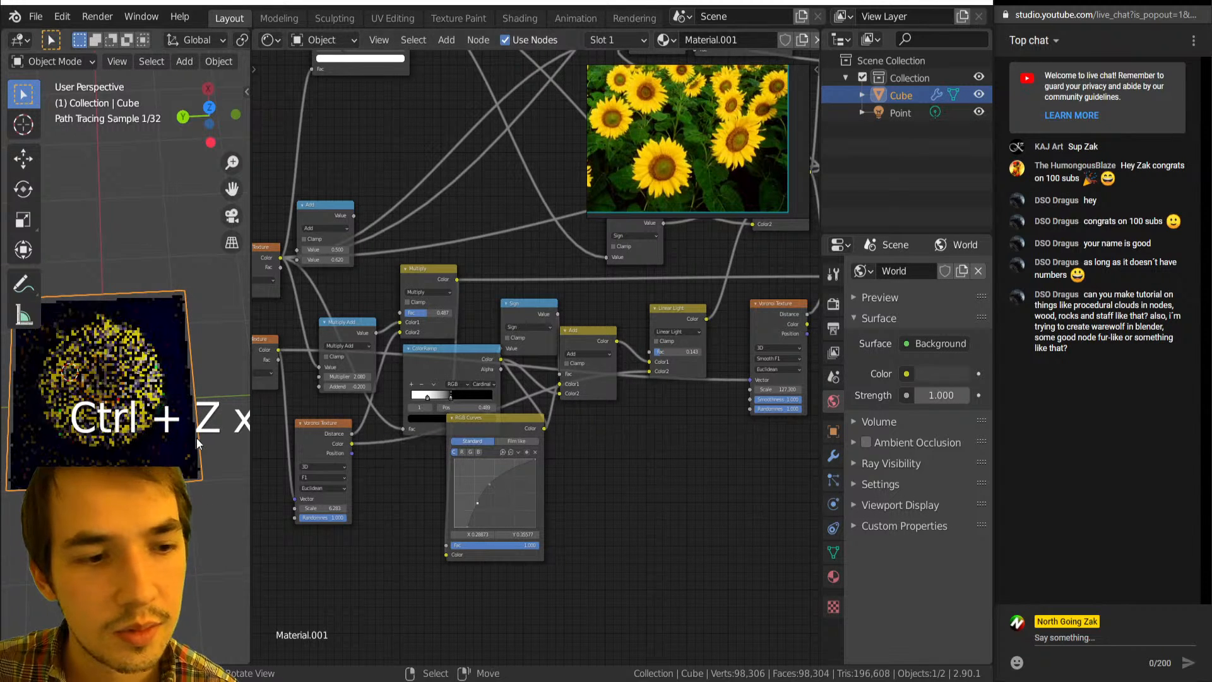
pyautogui.hotkey('ctrl', 'z')
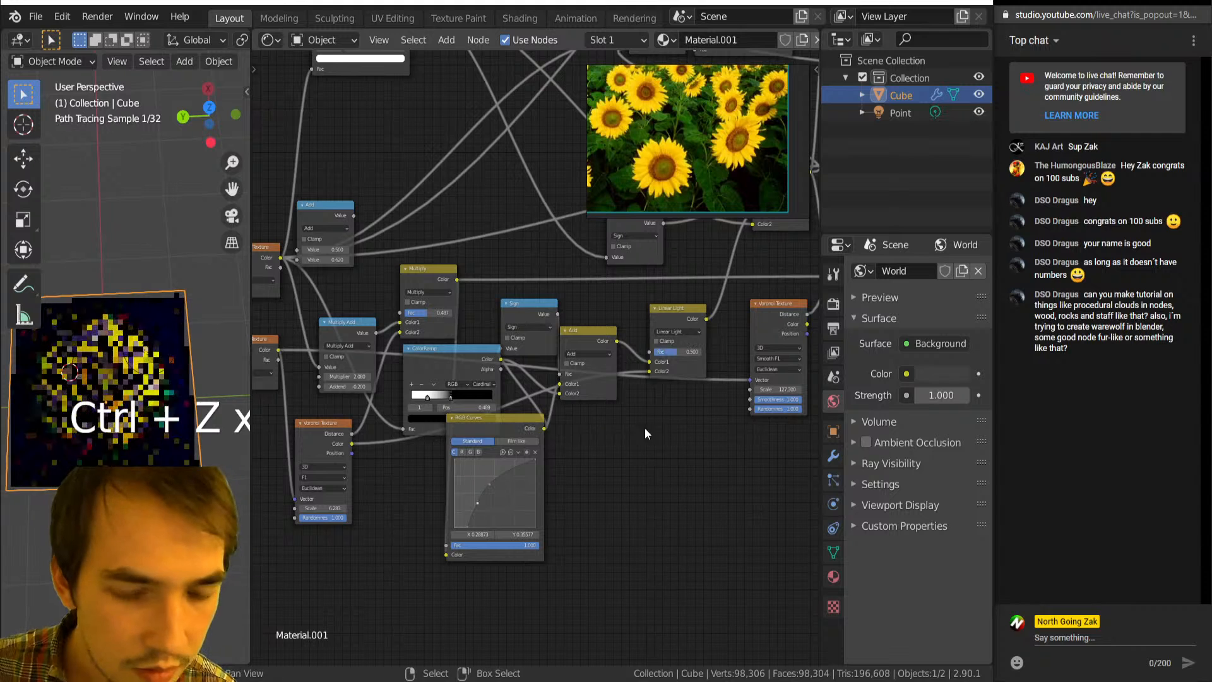
pyautogui.hotkey('ctrl', 'z')
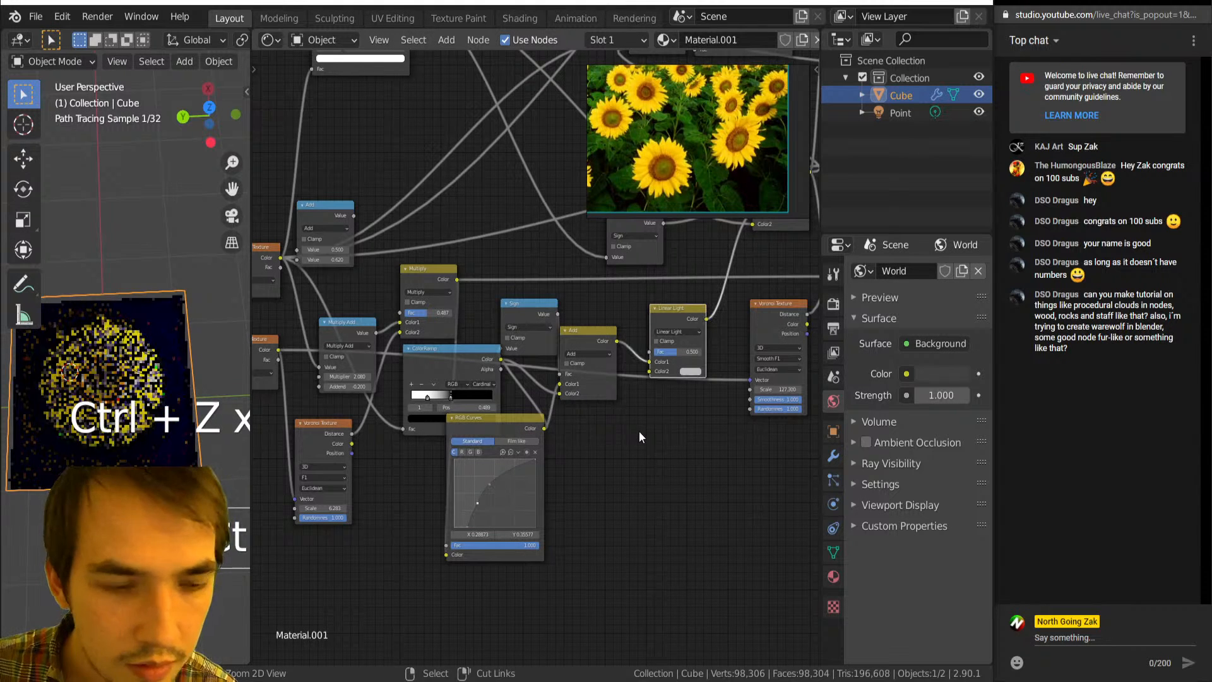
pyautogui.hotkey('ctrl', 'z')
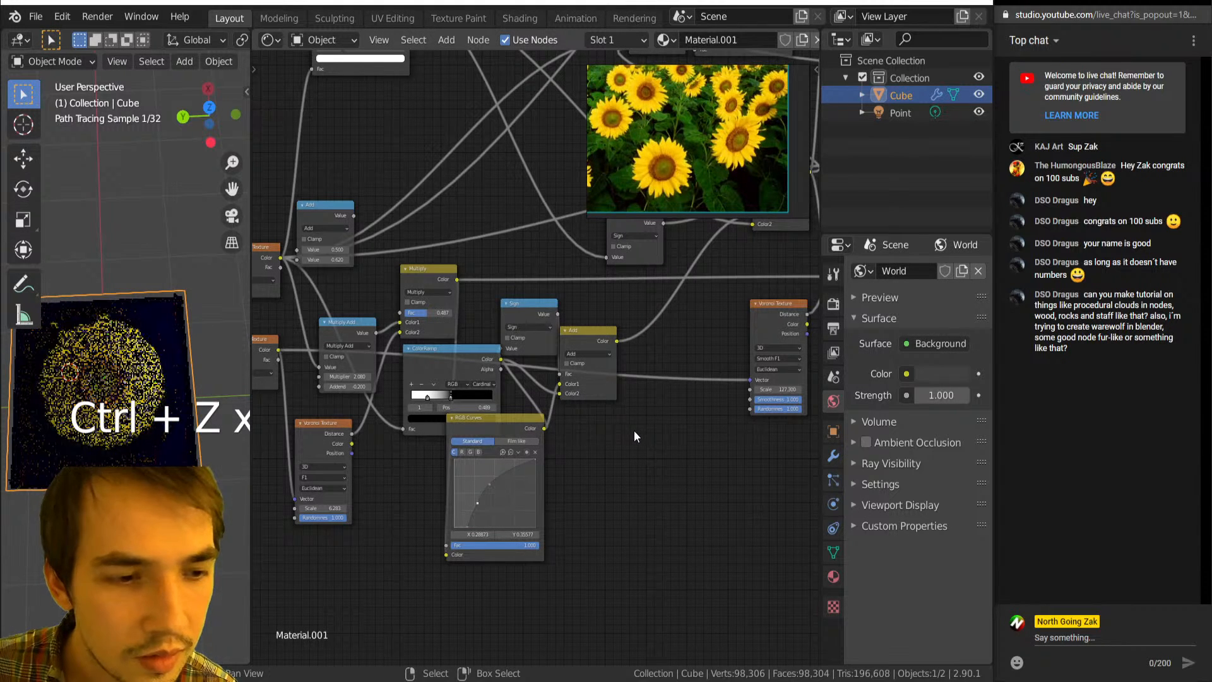
# Undo the repositioning of the petals' Add, RGB Curves and ColorRamp nodes.
pyautogui.hotkey('ctrl', 'z')
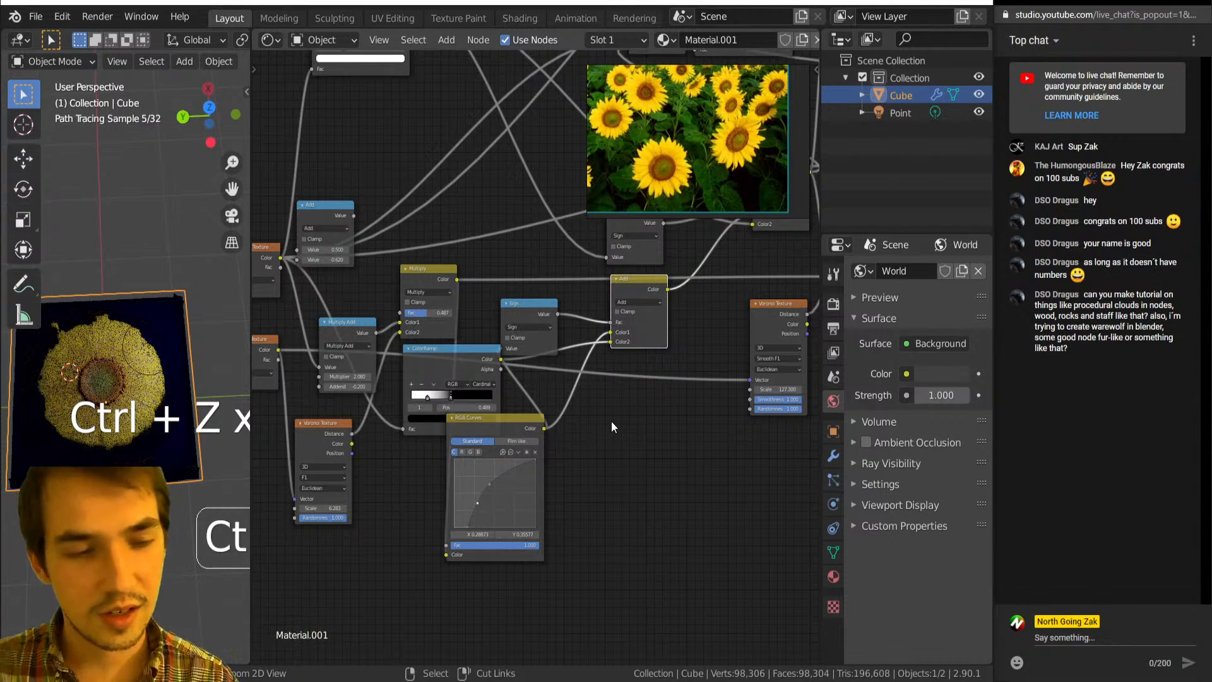
pyautogui.hotkey('ctrl', 'z')
pyautogui.hotkey('ctrl', 'z')
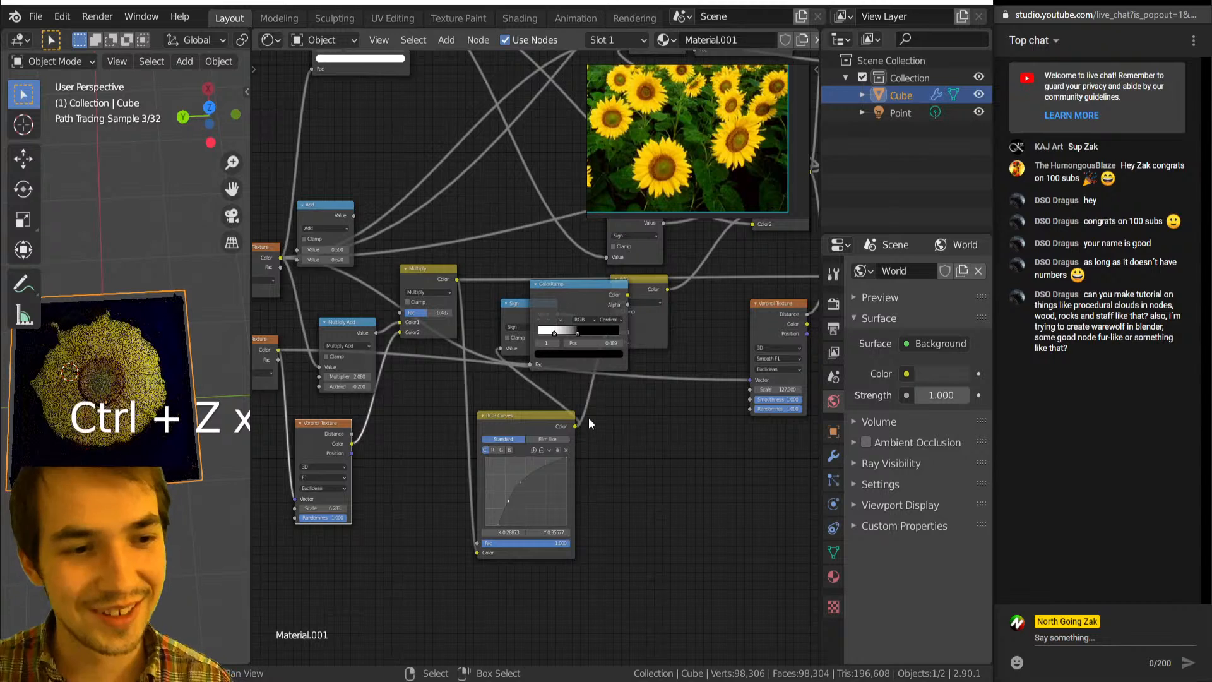
# Keep undoing past the ColorRamp and Multiply moves and the Voronoi switch, restoring the petals' Wave Texture and its earlier position.
pyautogui.hotkey('ctrl', 'z')
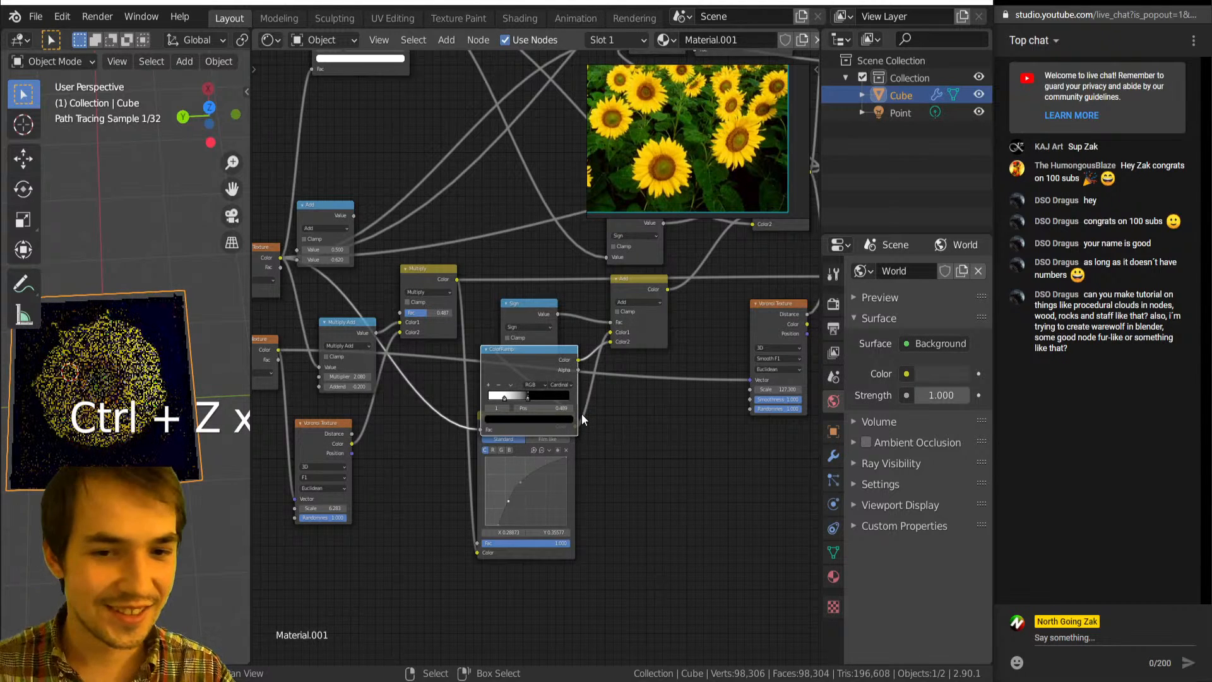
pyautogui.hotkey('ctrl', 'z')
pyautogui.hotkey('ctrl', 'z')
pyautogui.hotkey('ctrl', 'z')
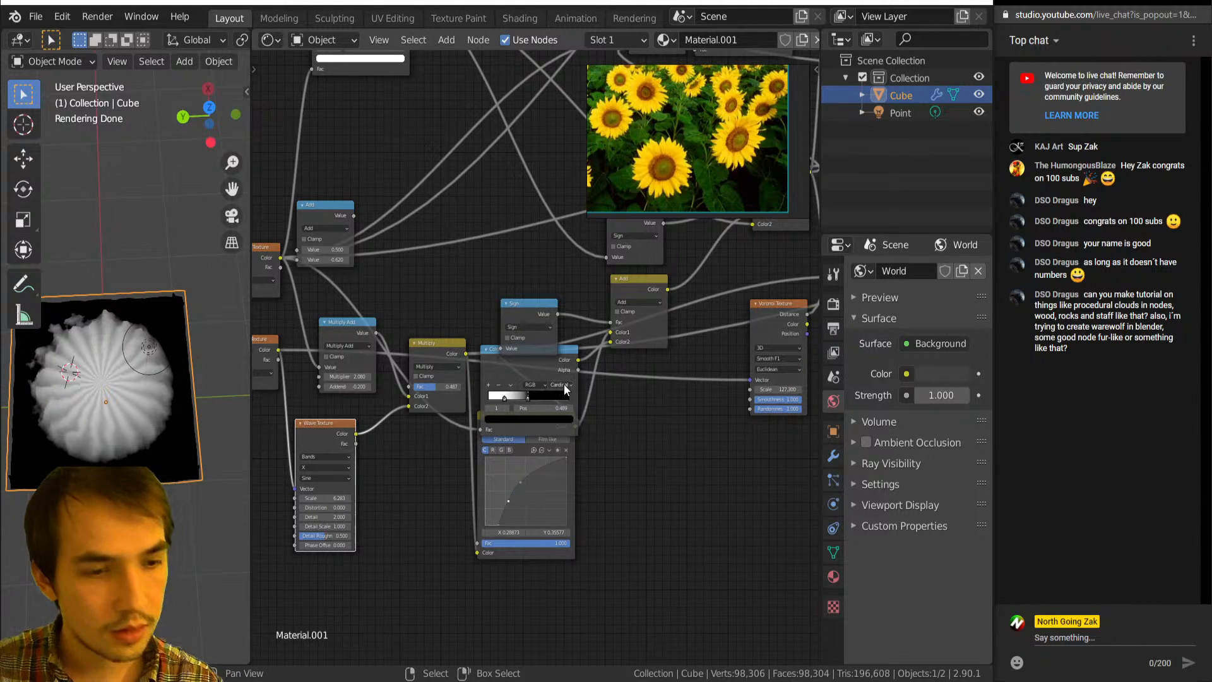
pyautogui.hotkey('ctrl', 'z')
pyautogui.hotkey('ctrl', 'z')
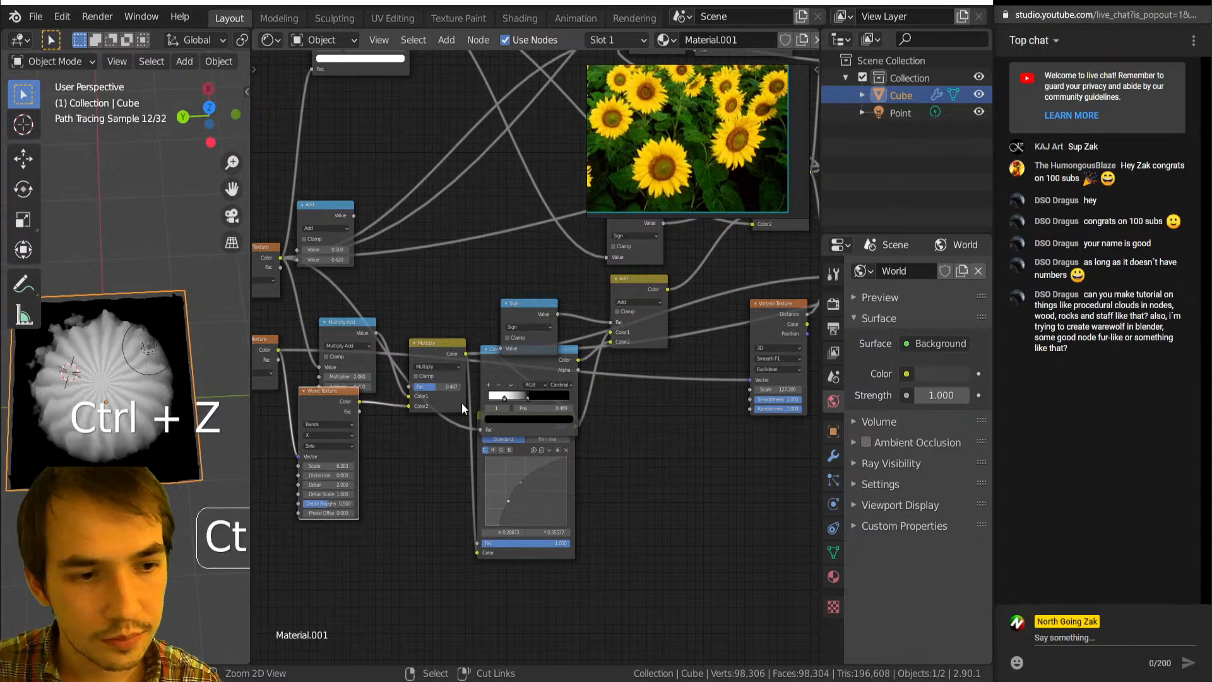
# Undo two more node edits and redo one of them.
pyautogui.hotkey('ctrl', 'z')
pyautogui.hotkey('ctrl', 'z')
pyautogui.hotkey('ctrl', 'shift', 'z')
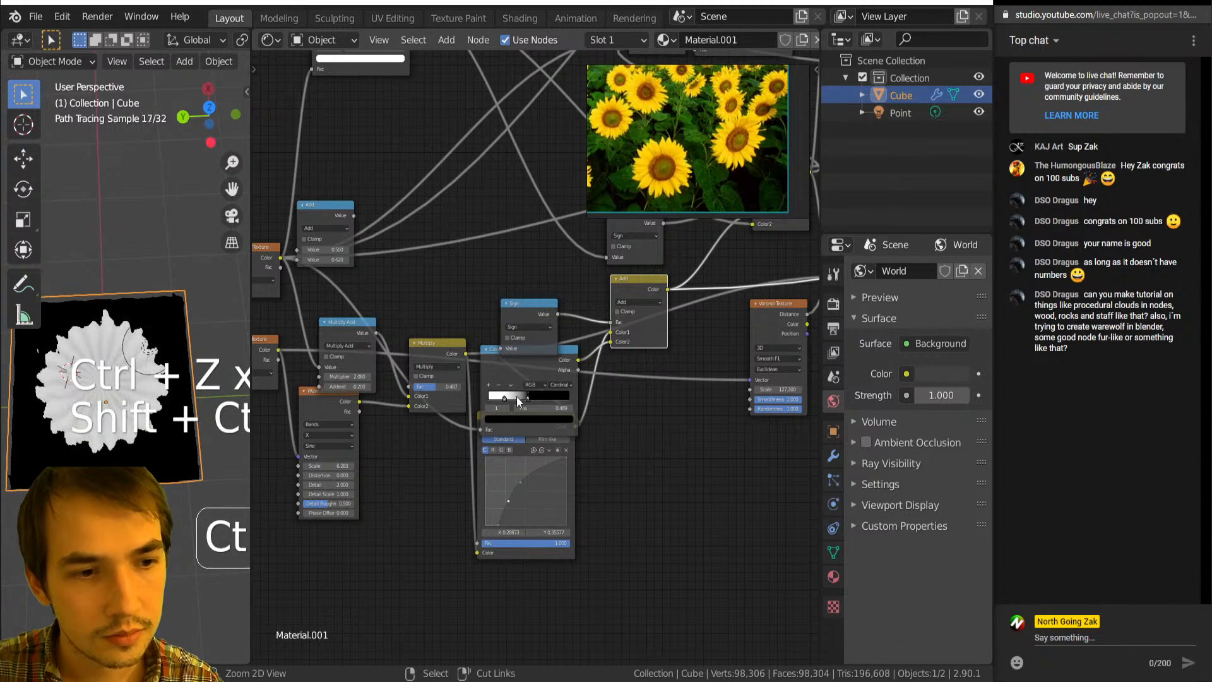
# Preview the whole sunflower material through the final Mix Shader node.
pyautogui.scroll(-6, 650, 396)
pyautogui.moveTo(653, 399); pyautogui.dragTo(372, 594, button='middle')
pyautogui.moveTo(625, 446); pyautogui.dragTo(406, 508, button='middle')
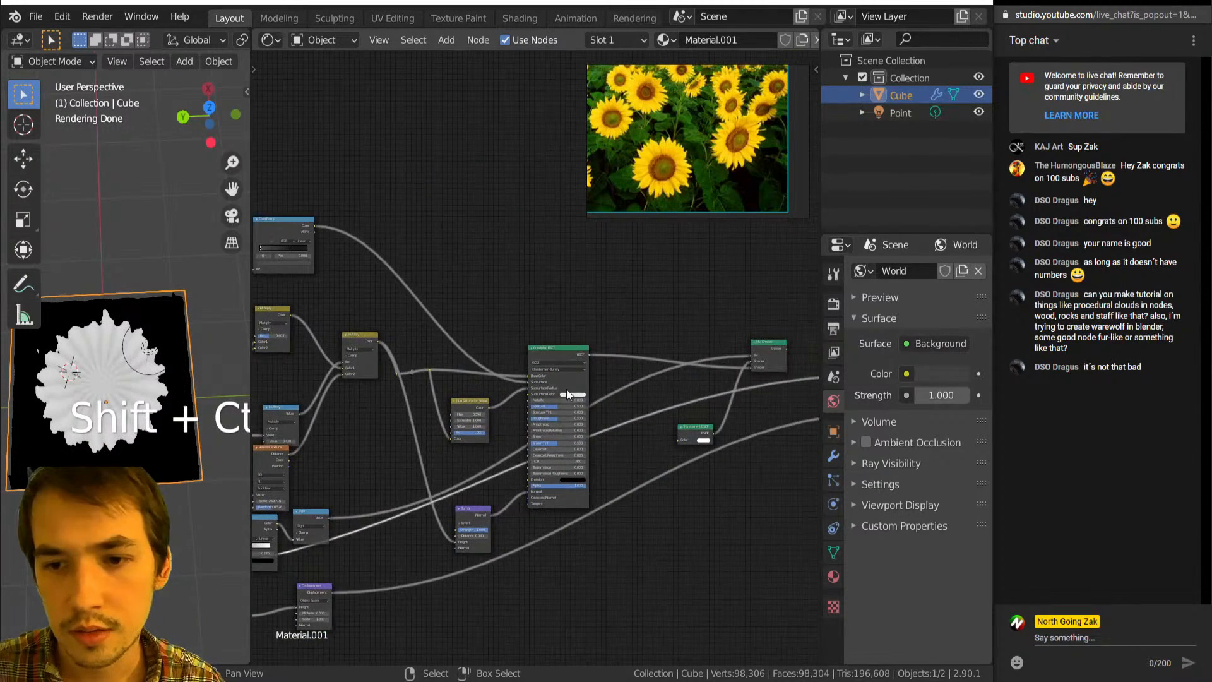
pyautogui.keyDown('ctrl'); pyautogui.keyDown('shift'); pyautogui.click(762, 365); pyautogui.keyUp('shift'); pyautogui.keyUp('ctrl')
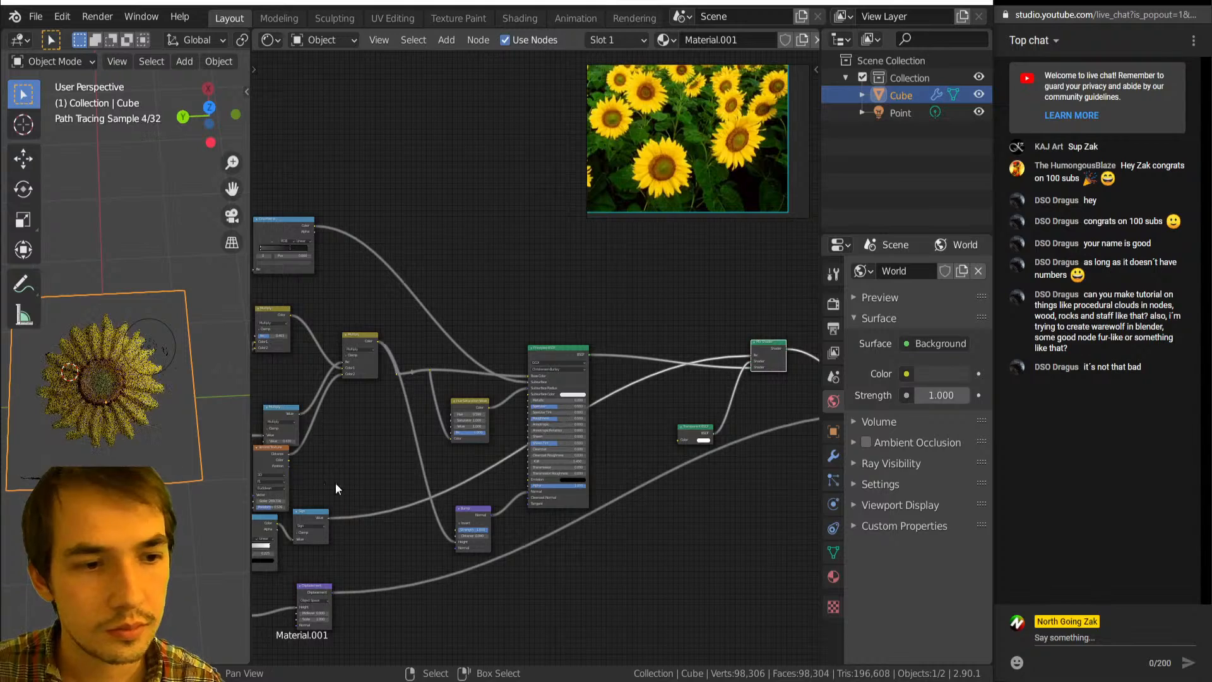
# Space out the petals' Wave Texture, RGB Curves and Add nodes, and preview the Add node's output.
pyautogui.moveTo(375, 458); pyautogui.dragTo(488, 418, button='middle')
pyautogui.scroll(3, 489, 417)
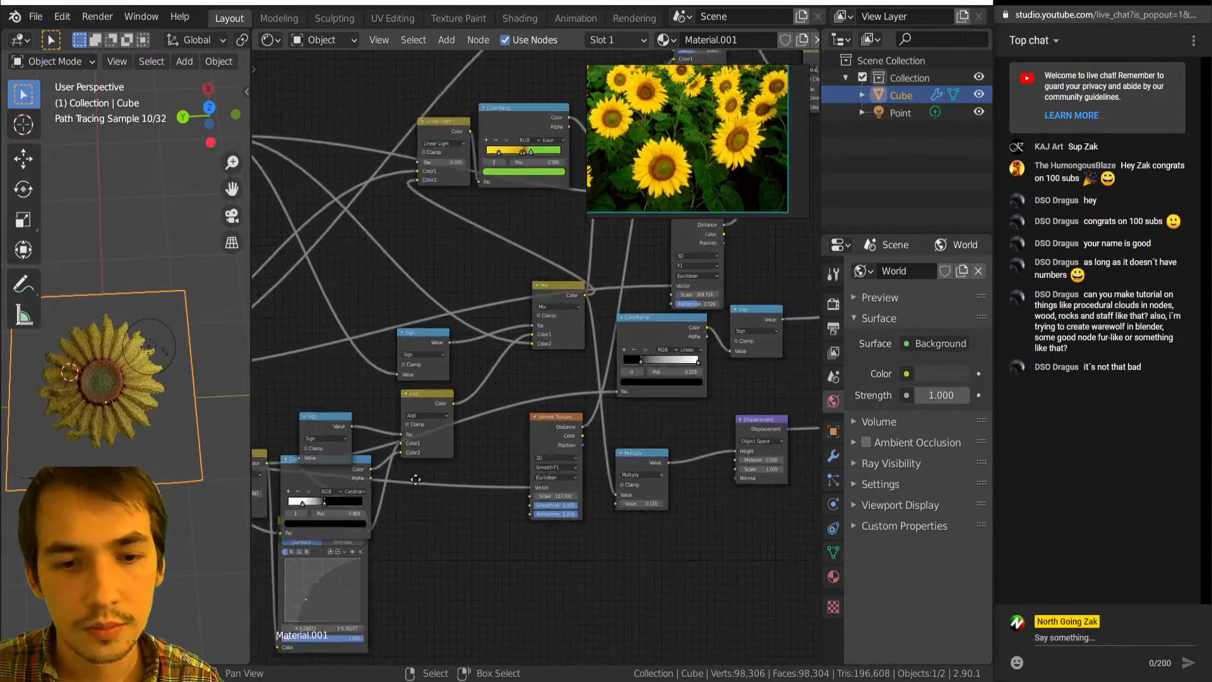
pyautogui.moveTo(332, 444); pyautogui.dragTo(323, 492)
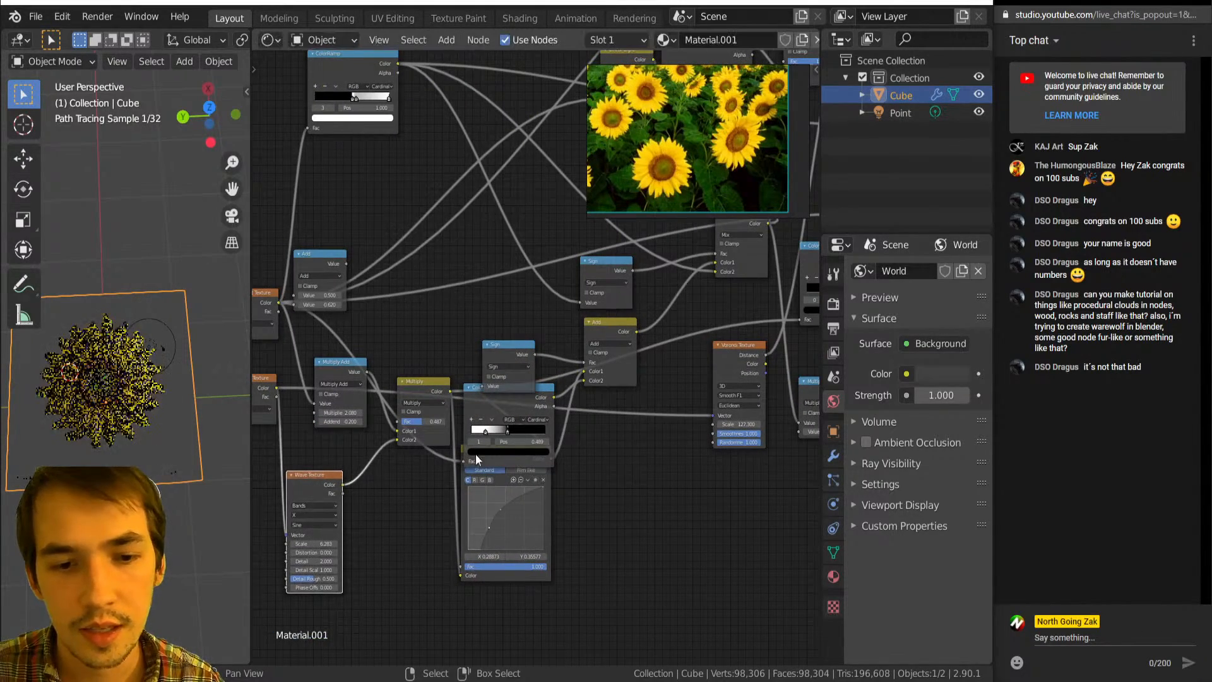
pyautogui.moveTo(660, 320); pyautogui.dragTo(600, 362, button='middle')
pyautogui.moveTo(552, 365); pyautogui.dragTo(586, 347)
pyautogui.moveTo(456, 624); pyautogui.dragTo(460, 646)
pyautogui.click(584, 353)
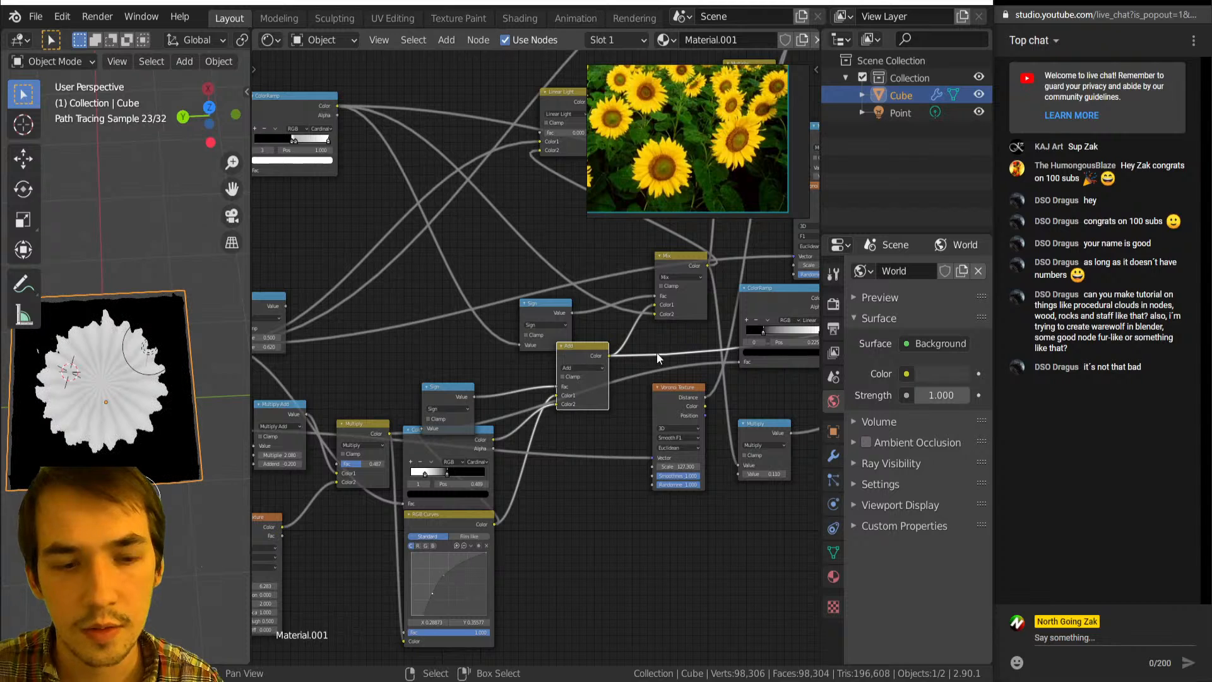
pyautogui.moveTo(592, 351); pyautogui.dragTo(528, 369)
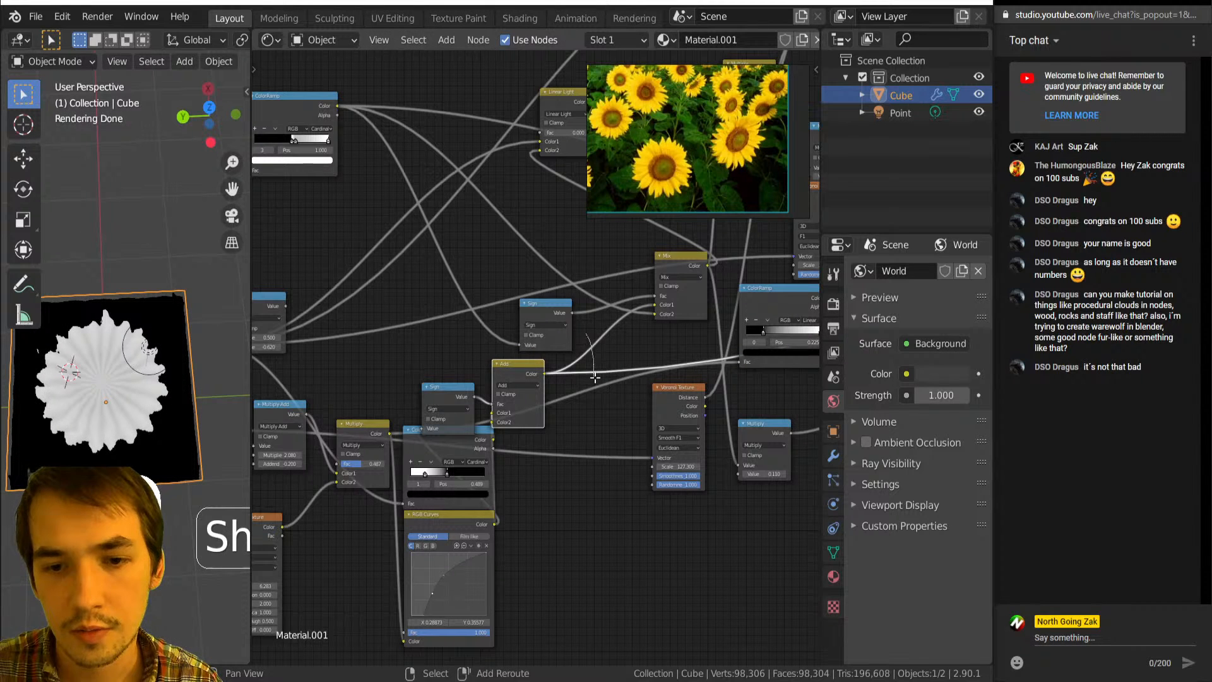
# Insert a MixRGB node on the petals' Add output and set its blend mode to Linear Light.
pyautogui.hotkey('shift', 'a')
pyautogui.press('c')
pyautogui.press('m')
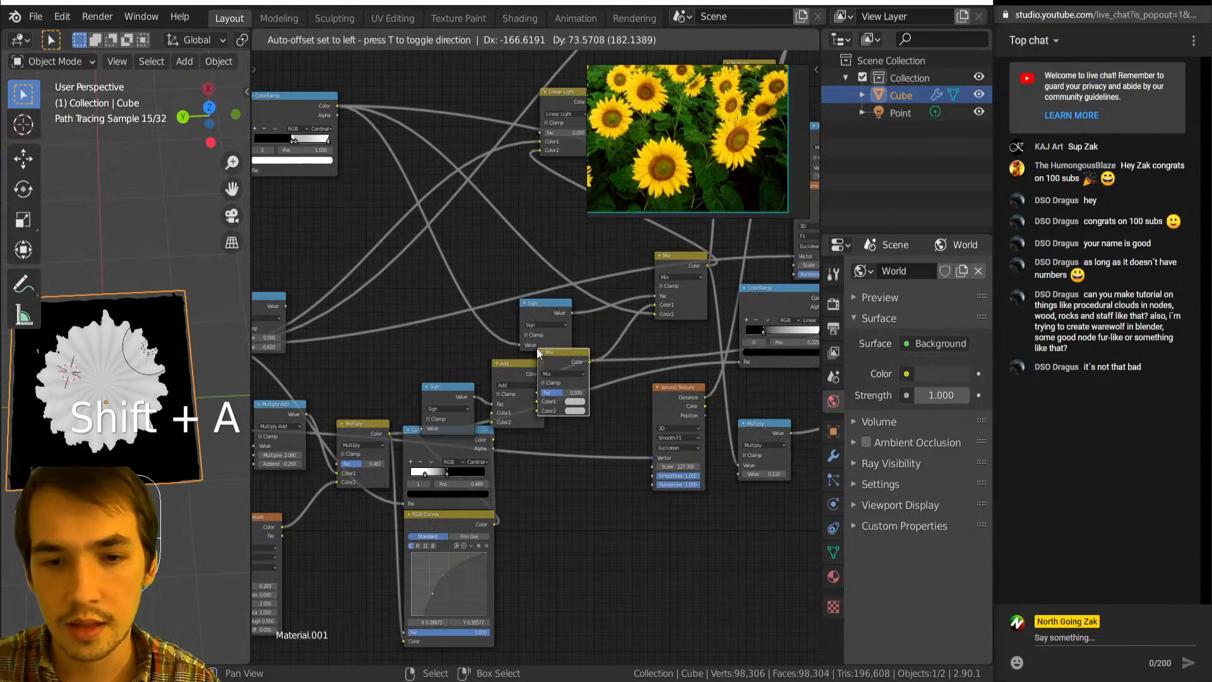
pyautogui.click(512, 350)
pyautogui.click(535, 374)
pyautogui.click(527, 482)
pyautogui.moveTo(493, 471); pyautogui.dragTo(664, 426, button='middle')
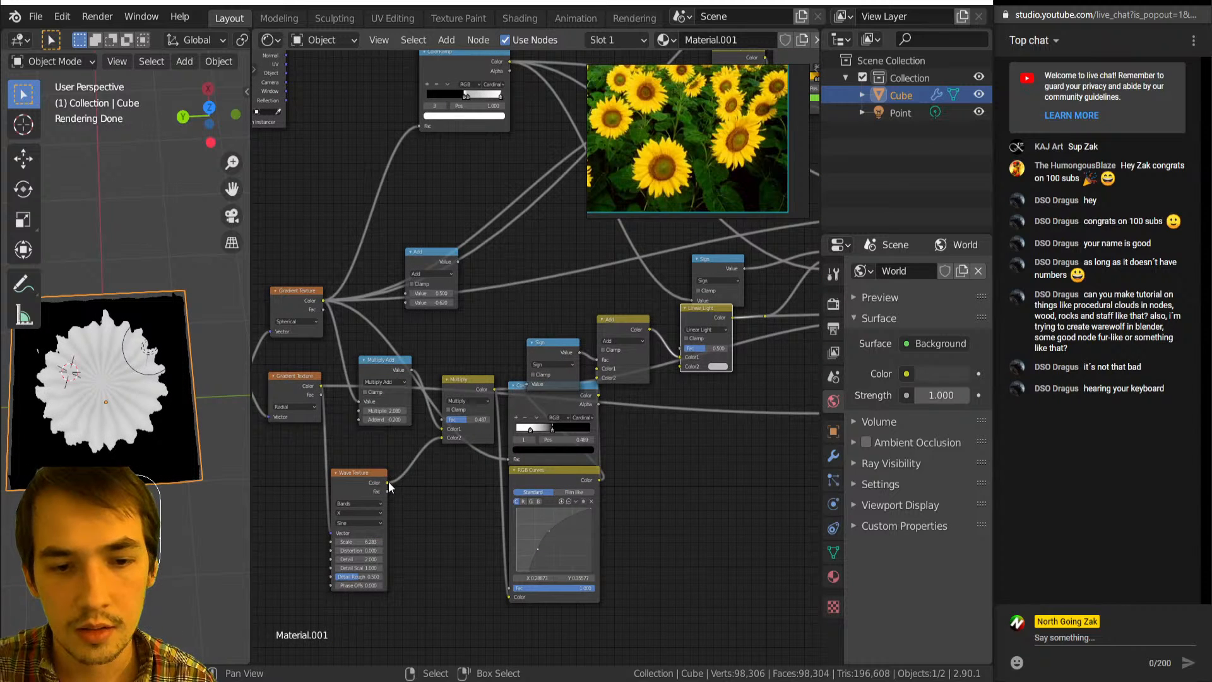
pyautogui.click(361, 481)
pyautogui.moveTo(388, 481); pyautogui.dragTo(346, 480)
pyautogui.hotkey('shift', 's')
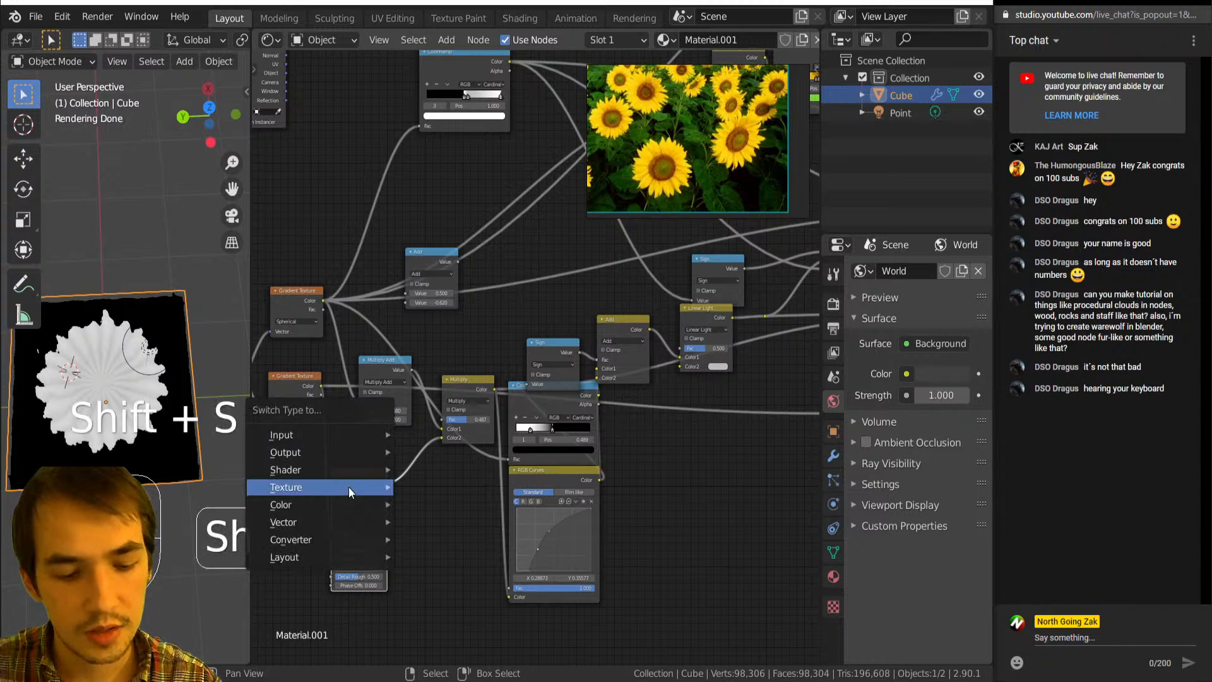
pyautogui.press('Escape')
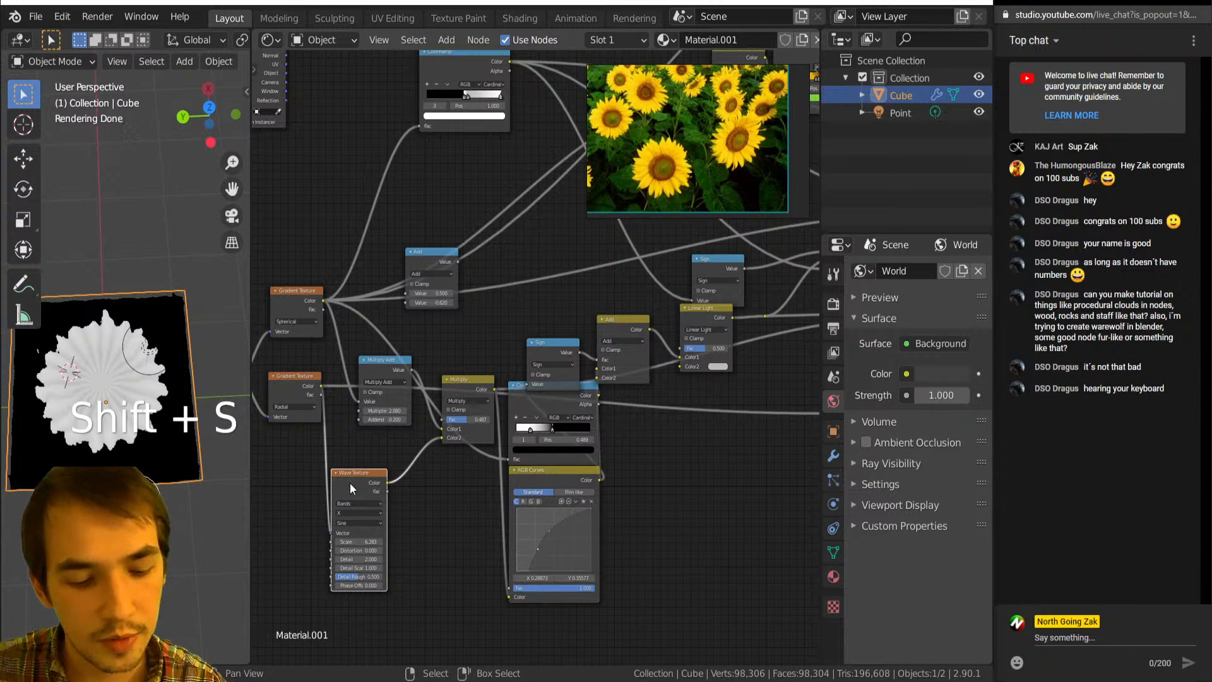
pyautogui.hotkey('shift', 'a')
pyautogui.click(452, 427)
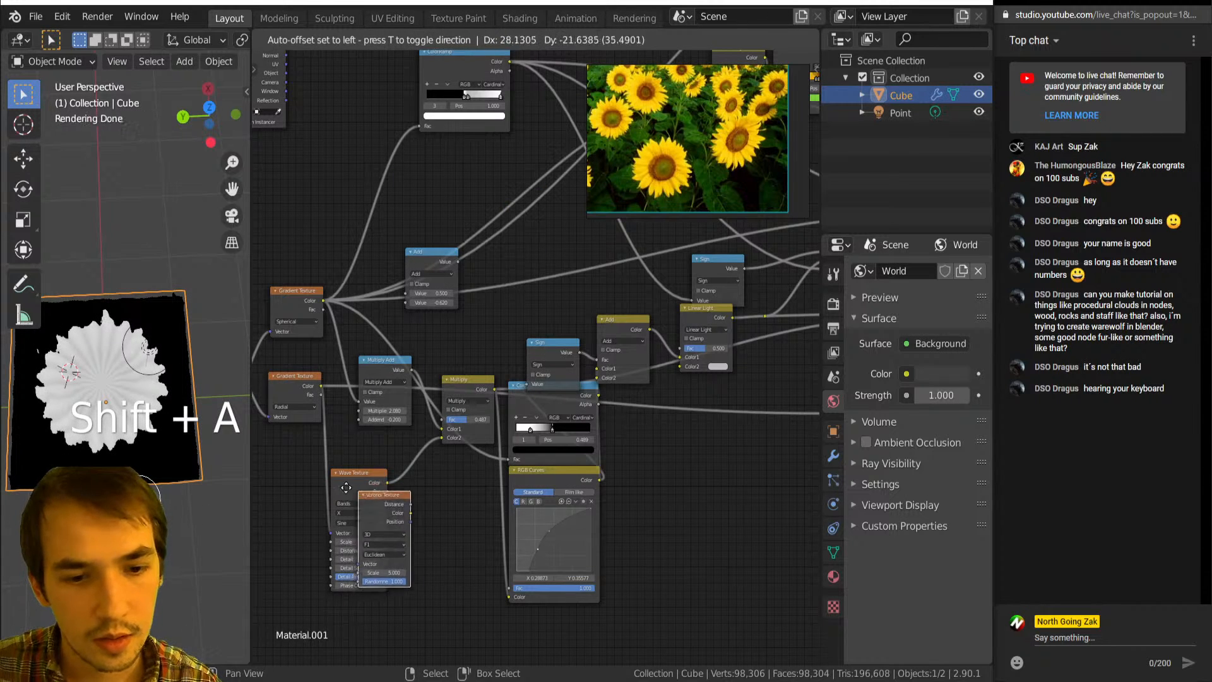
pyautogui.press('Delete')
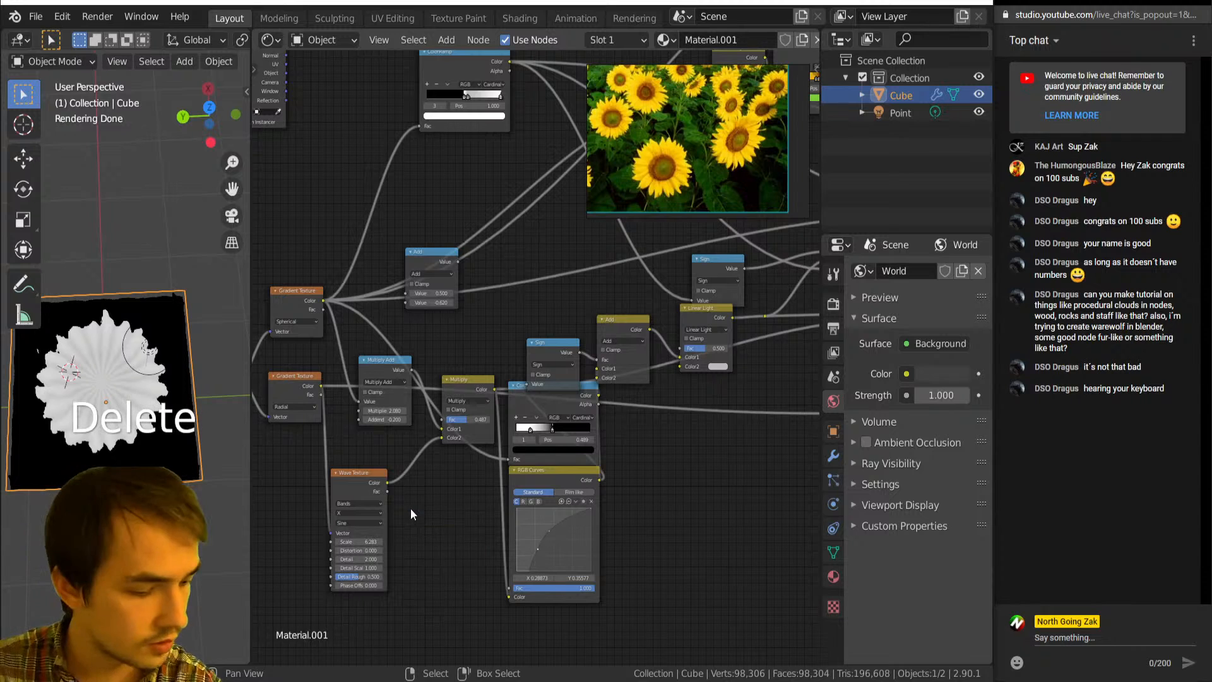
# Try switching the petals' Wave Texture to a Voronoi Texture and inspect the flower in the viewport.
pyautogui.click(351, 481)
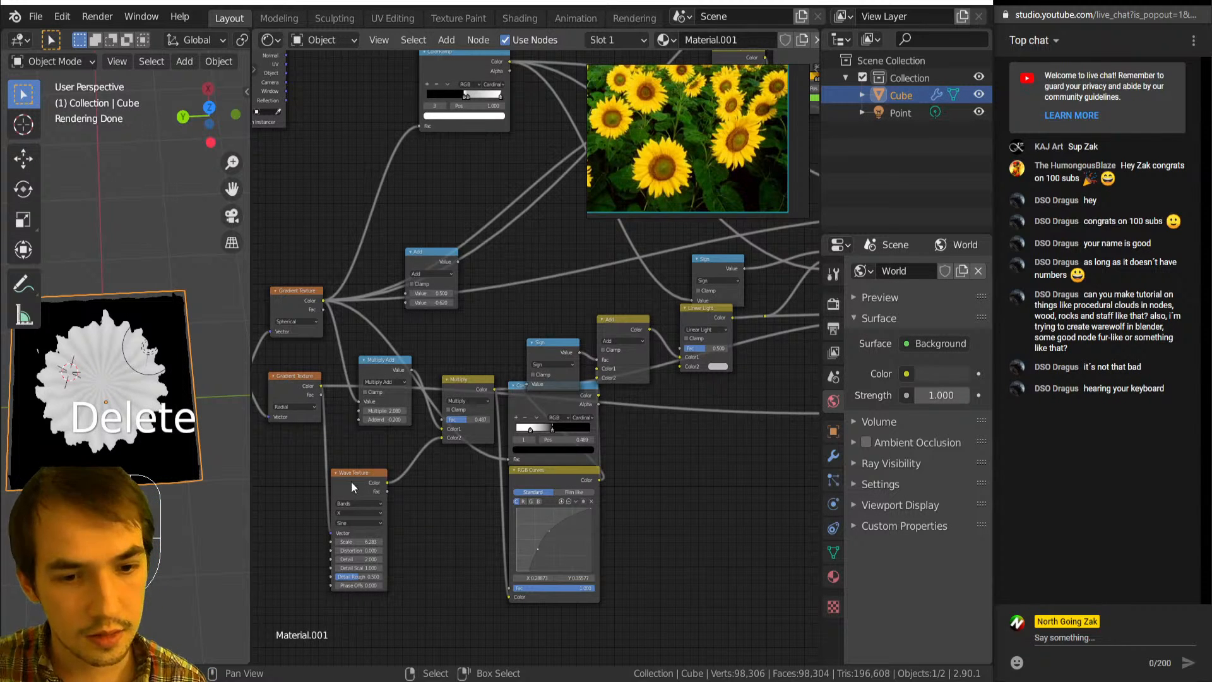
pyautogui.hotkey('shift', 's')
pyautogui.moveTo(347, 484)
pyautogui.click(448, 447)
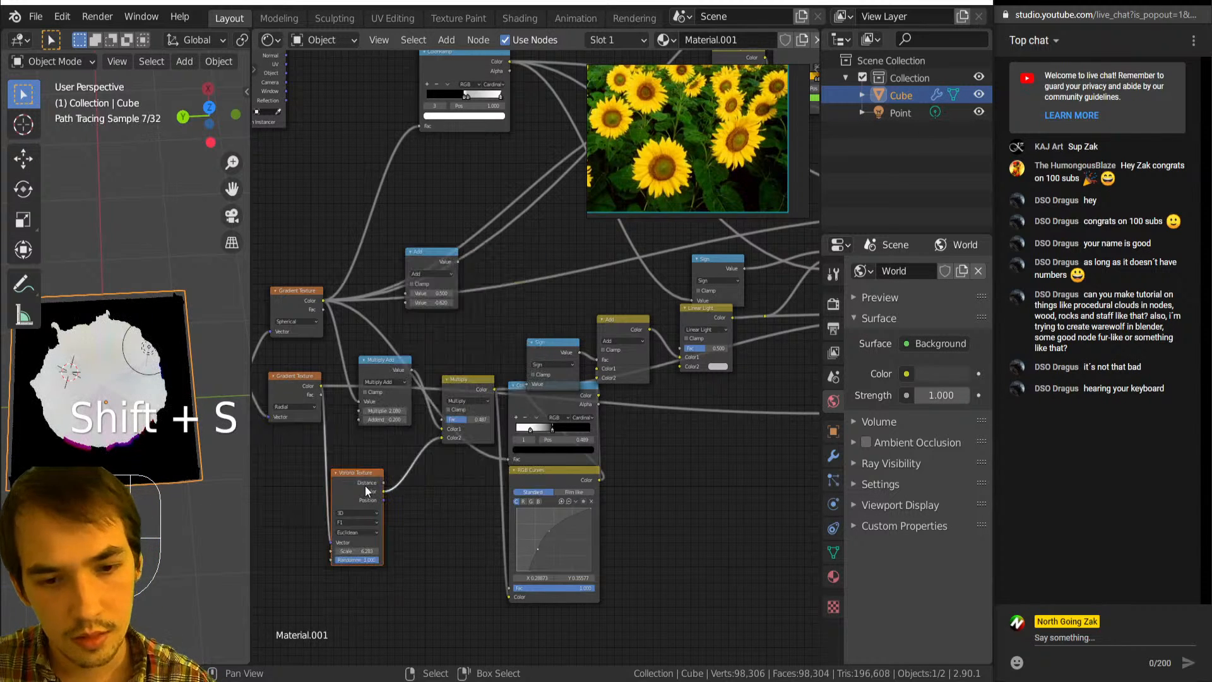
pyautogui.moveTo(140, 399); pyautogui.dragTo(141, 441, button='middle')
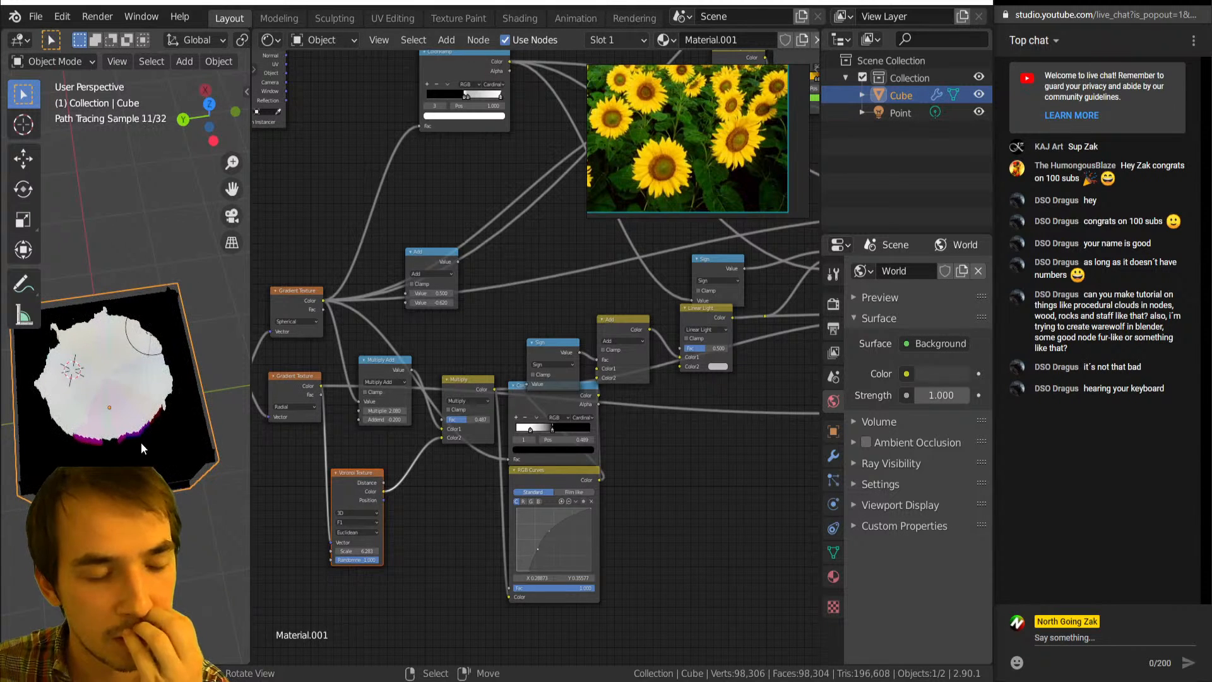
pyautogui.moveTo(111, 376); pyautogui.dragTo(89, 417, button='middle')
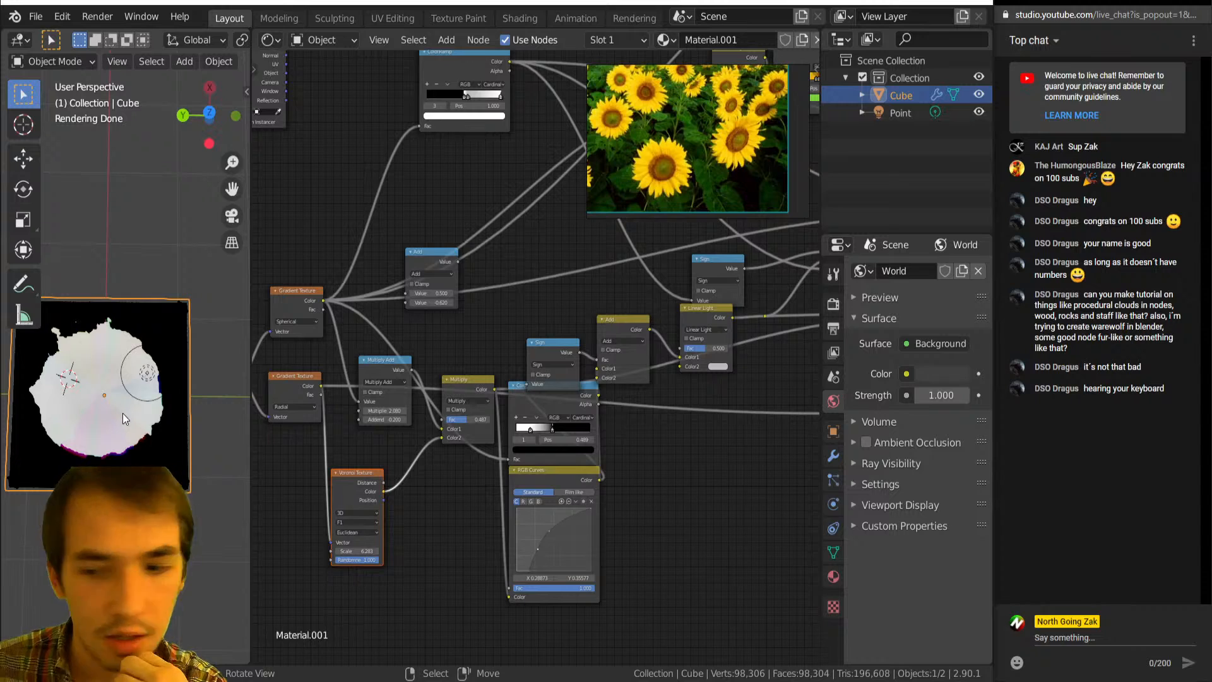
# Preview the shaded flower through the Principled BSDF node.
pyautogui.scroll(-3, 589, 388)
pyautogui.moveTo(646, 390); pyautogui.dragTo(262, 544, button='middle')
pyautogui.keyDown('ctrl'); pyautogui.keyDown('shift'); pyautogui.click(673, 312); pyautogui.keyUp('shift'); pyautogui.keyUp('ctrl')
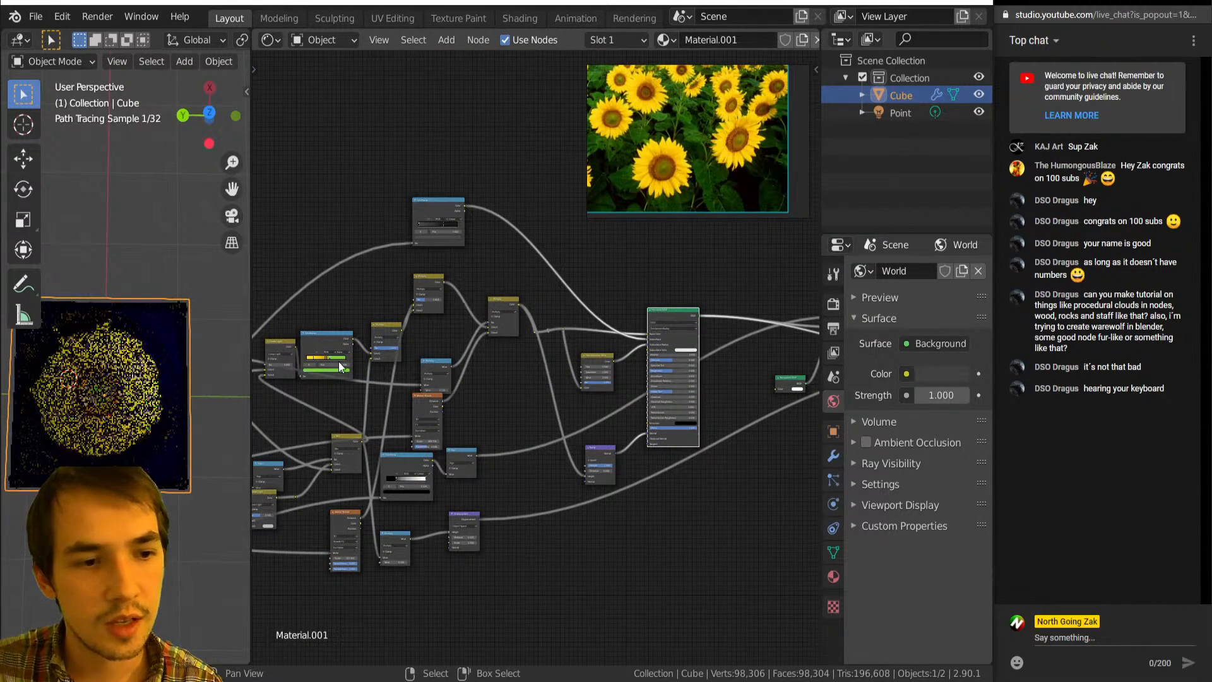
# Switch the petals' Voronoi Texture back to a Wave Texture.
pyautogui.moveTo(430, 447); pyautogui.dragTo(744, 312, button='middle')
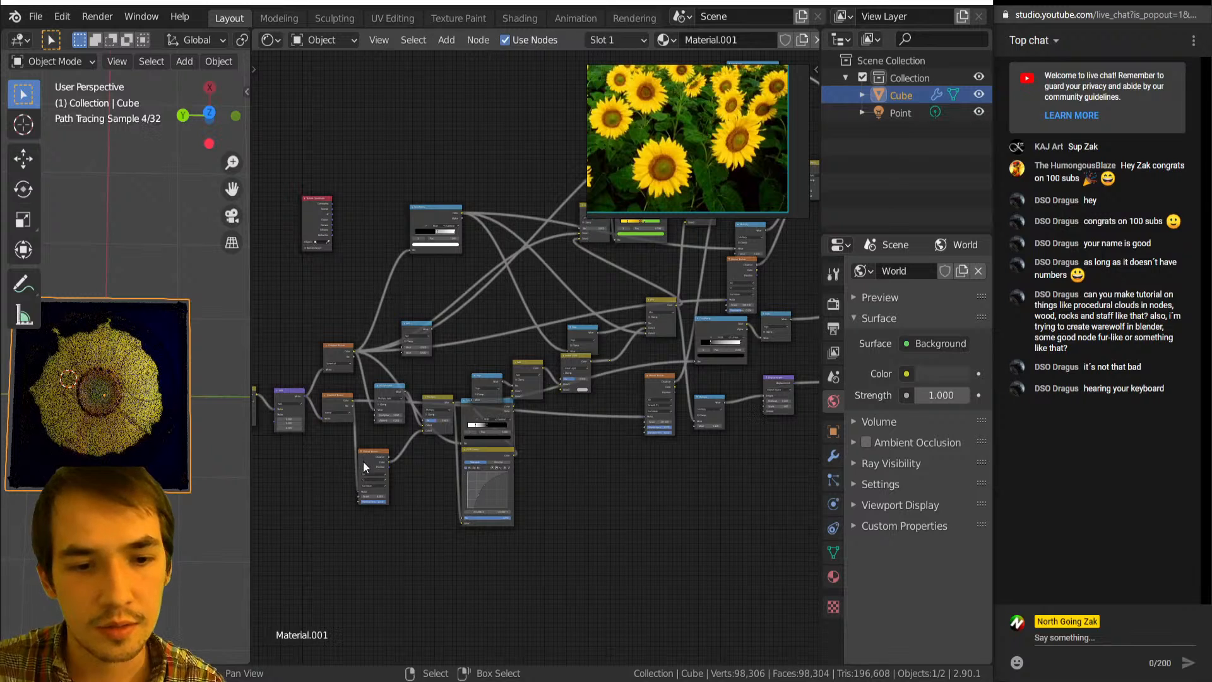
pyautogui.hotkey('shift', 's')
pyautogui.moveTo(362, 463)
pyautogui.press('t')
pyautogui.press('w')
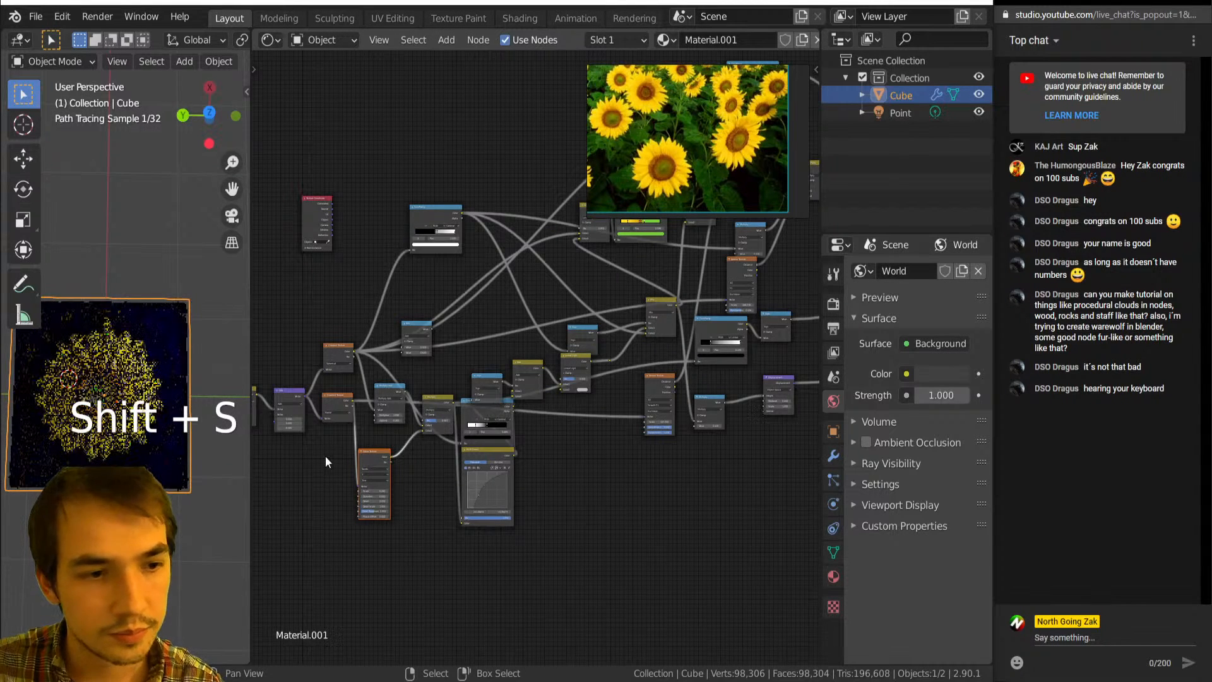